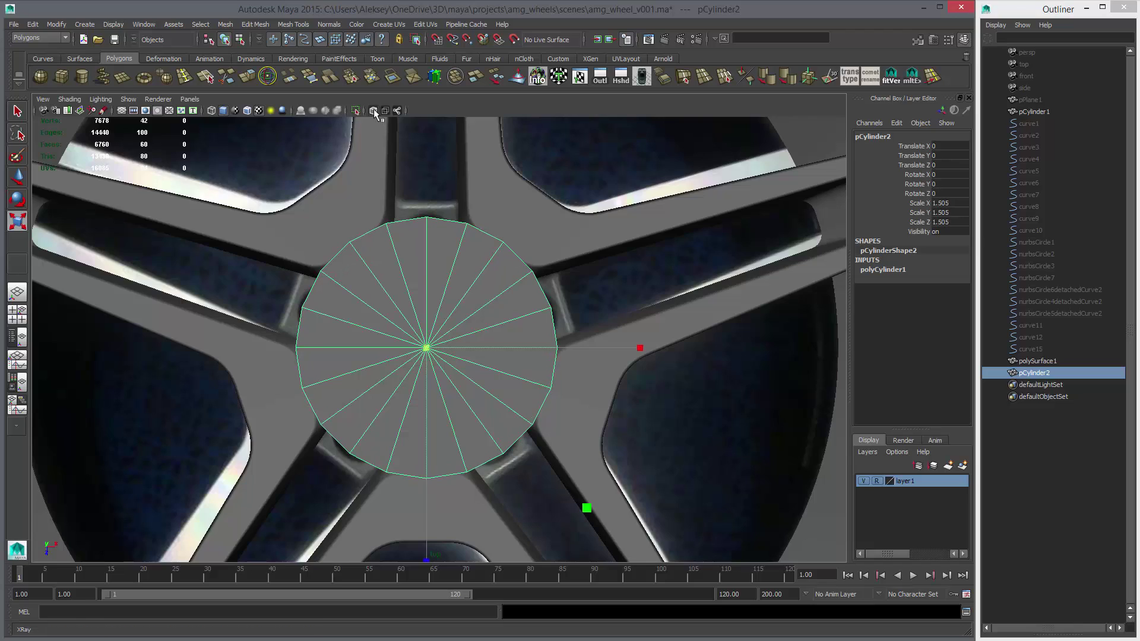
Step: Turn on X-ray display and scale the central cylinder up uniformly to 1.711 over the wheel reference
{"action": "left_click", "coordinate": [373, 110]}
{"action": "mouse_move", "coordinate": [416, 286]}
{"action": "middle_mouse_down"}
{"action": "mouse_move", "coordinate": [499, 270]}
{"action": "mouse_move", "coordinate": [534, 283]}
{"action": "middle_mouse_up"}
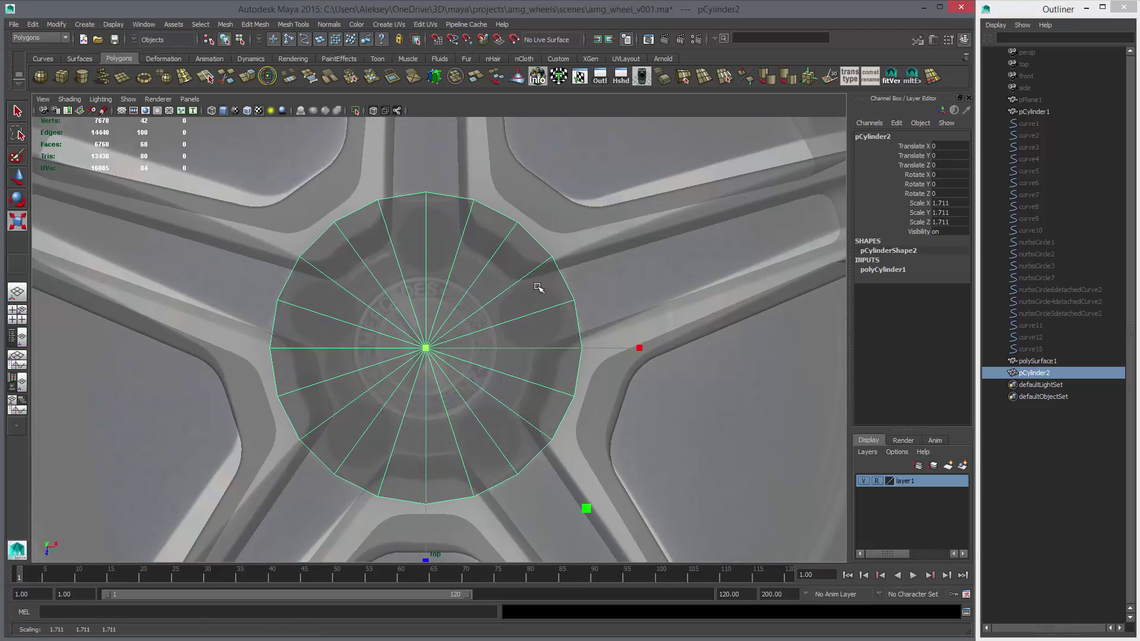
{"action": "right_click", "coordinate": [534, 259]}
Step: Set the cylinder's Subdivisions Caps to 3
{"action": "left_click", "coordinate": [885, 270]}
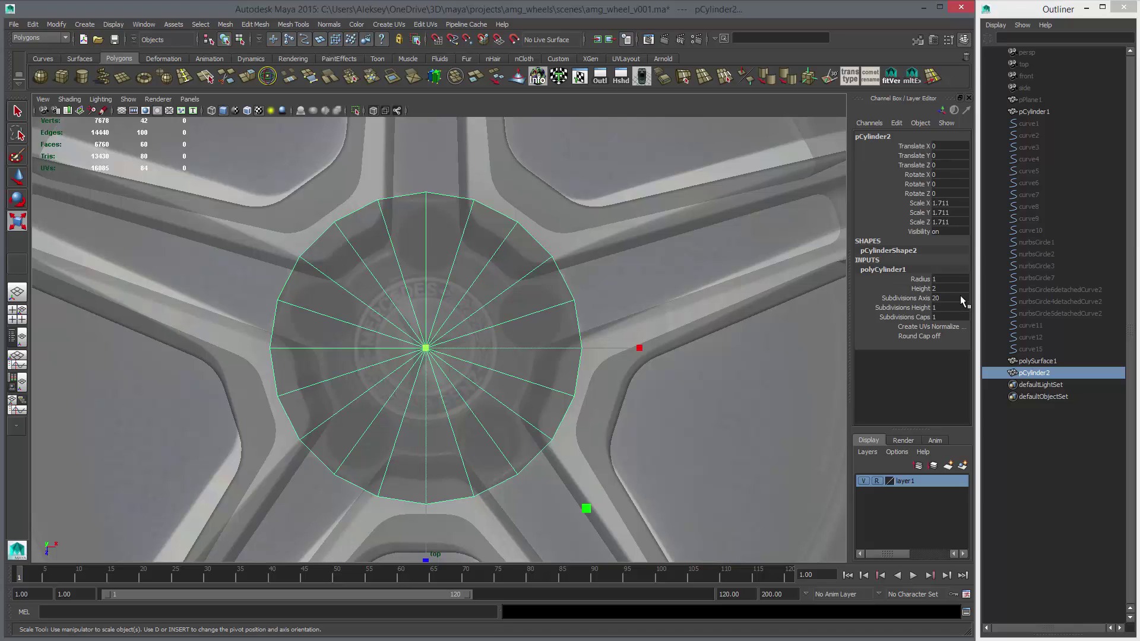
{"action": "left_click", "coordinate": [903, 317]}
{"action": "middle_click_drag", "start_coordinate": [590, 305], "coordinate": [604, 315]}
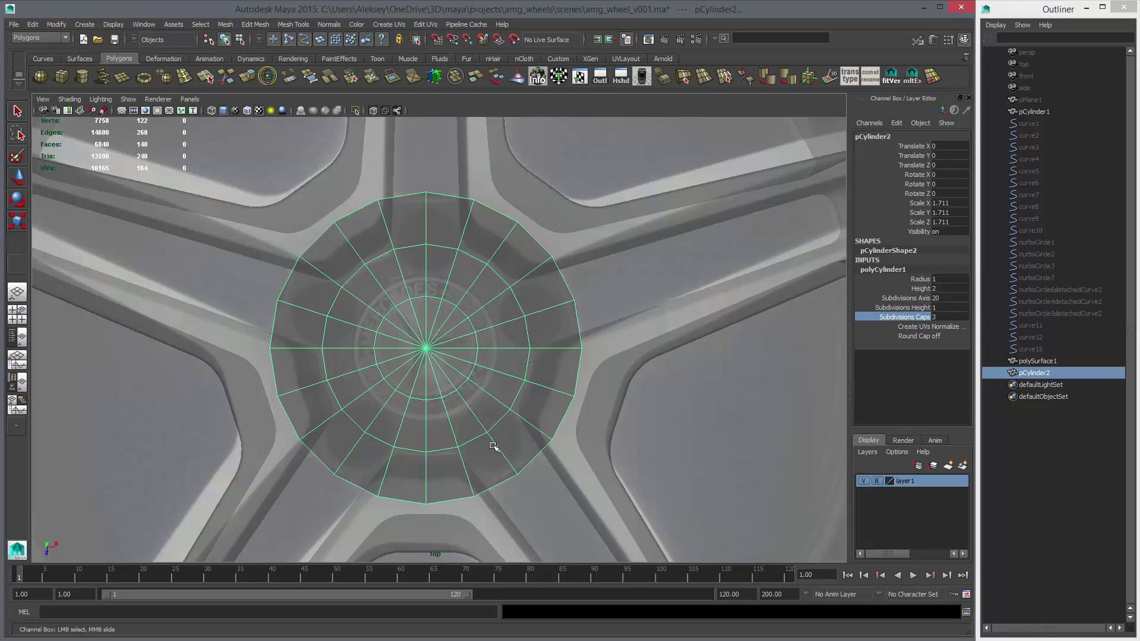
Step: Move the cylinder's uppermost rim vertices, as seen from the top view, inward in line with their neighbours to flatten the rim
{"action": "right_click_drag", "start_coordinate": [572, 304], "coordinate": [510, 307]}
{"action": "left_click_drag", "start_coordinate": [410, 176], "coordinate": [437, 205]}
{"action": "key", "text": "w"}
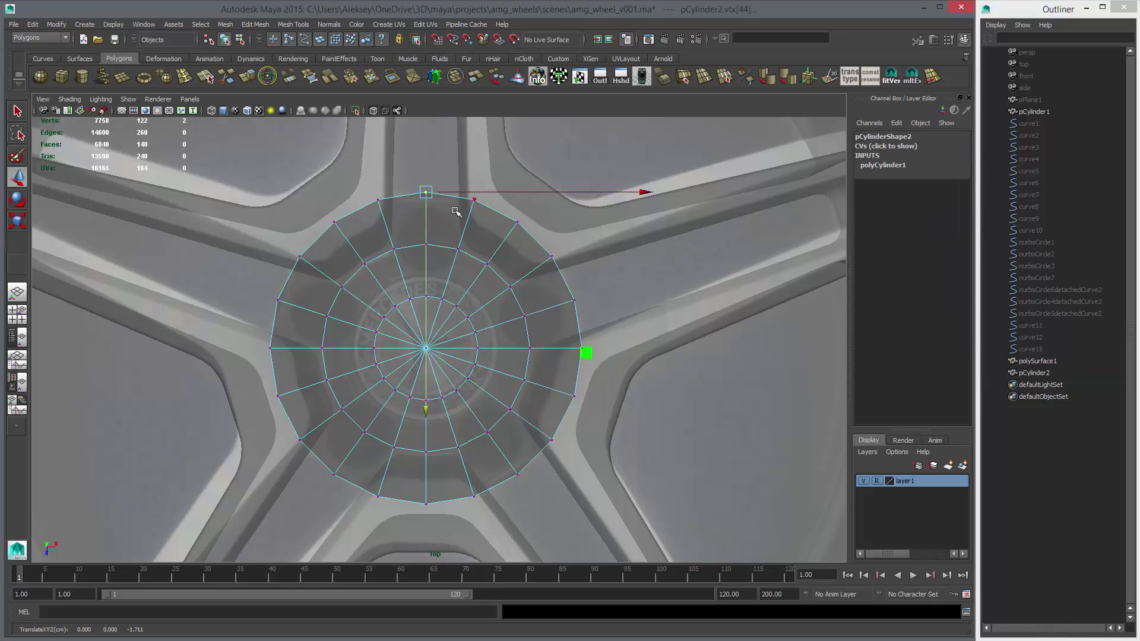
{"action": "middle_click_drag", "start_coordinate": [458, 208], "coordinate": [483, 203]}
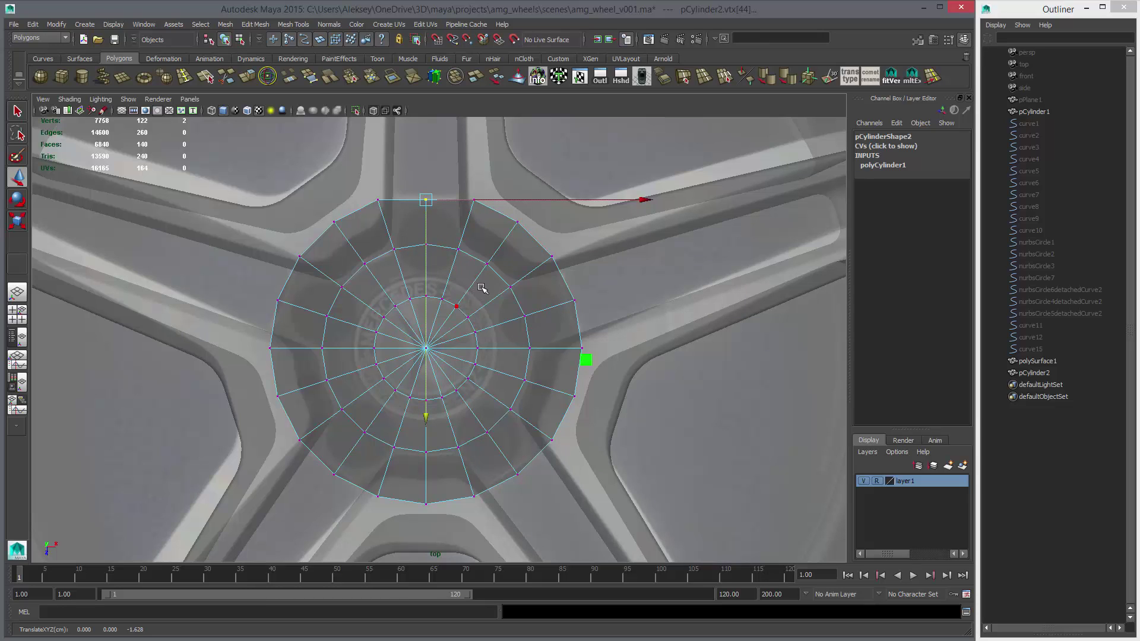
Step: Return to whole-object editing and scale the cylinder uniformly to 1.738
{"action": "right_click_drag", "start_coordinate": [486, 274], "coordinate": [486, 275]}
{"action": "key", "text": "F8"}
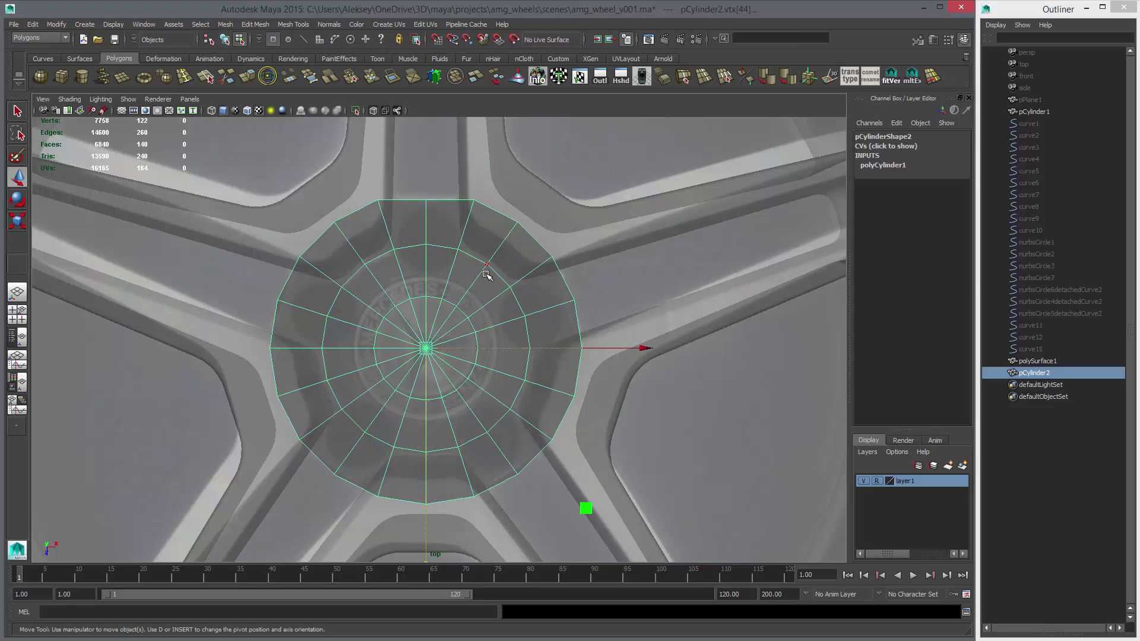
{"action": "key", "text": "r"}
{"action": "middle_click_drag", "start_coordinate": [483, 273], "coordinate": [487, 279]}
Step: Delete the cylinder's side and bottom faces in the side view, keeping only its top cap, and return to the top view
{"action": "right_click_drag", "start_coordinate": [479, 281], "coordinate": [477, 263]}
{"action": "key", "text": "space"}
{"action": "key", "text": "space"}
{"action": "right_click_drag", "start_coordinate": [453, 311], "coordinate": [457, 329]}
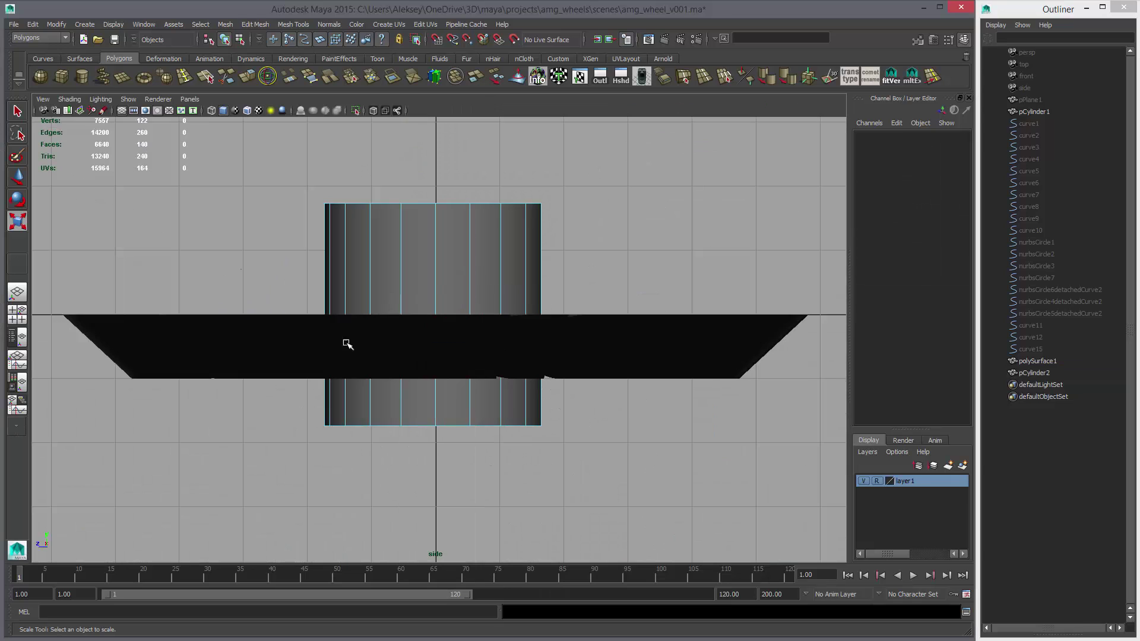
{"action": "left_click_drag", "start_coordinate": [346, 343], "coordinate": [499, 419]}
{"action": "key", "text": "Delete"}
{"action": "key", "text": "space"}
{"action": "key", "text": "space"}
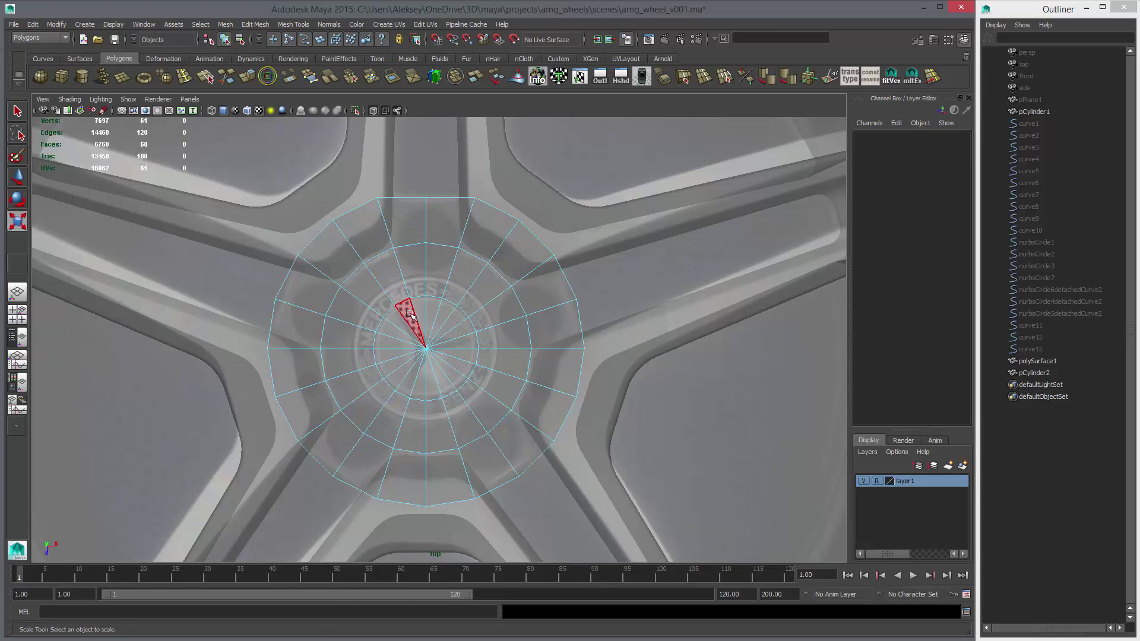
Step: Scale the cap's inner edge loop up to the badge outline and pull the middle edge loop slightly inward
{"action": "right_click_drag", "start_coordinate": [407, 318], "coordinate": [478, 258]}
{"action": "left_click", "coordinate": [456, 297]}
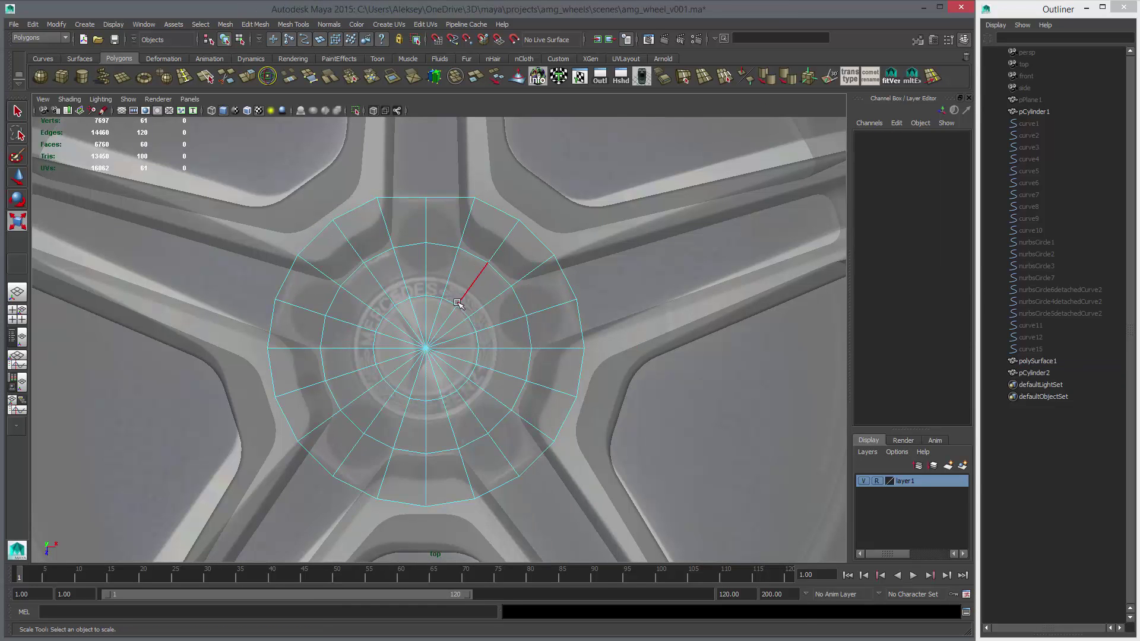
{"action": "double_click", "coordinate": [449, 303]}
{"action": "middle_click_drag", "start_coordinate": [345, 346], "coordinate": [384, 406]}
{"action": "right_click_drag", "start_coordinate": [384, 406], "coordinate": [585, 367], "text": "alt"}
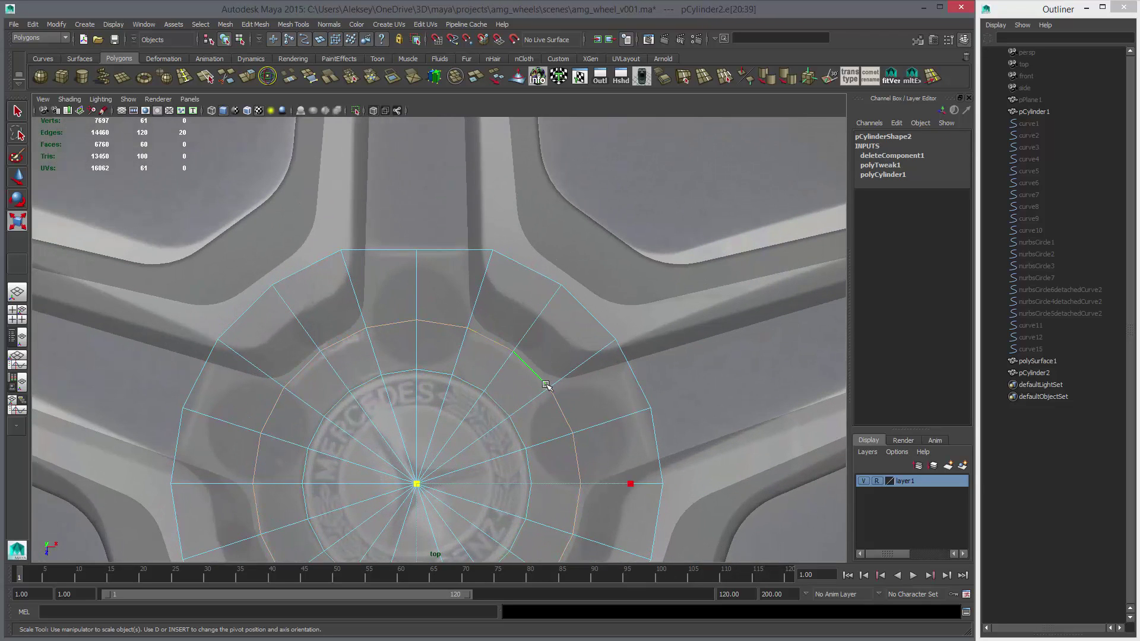
{"action": "right_click_drag", "start_coordinate": [547, 407], "coordinate": [721, 454], "text": "alt"}
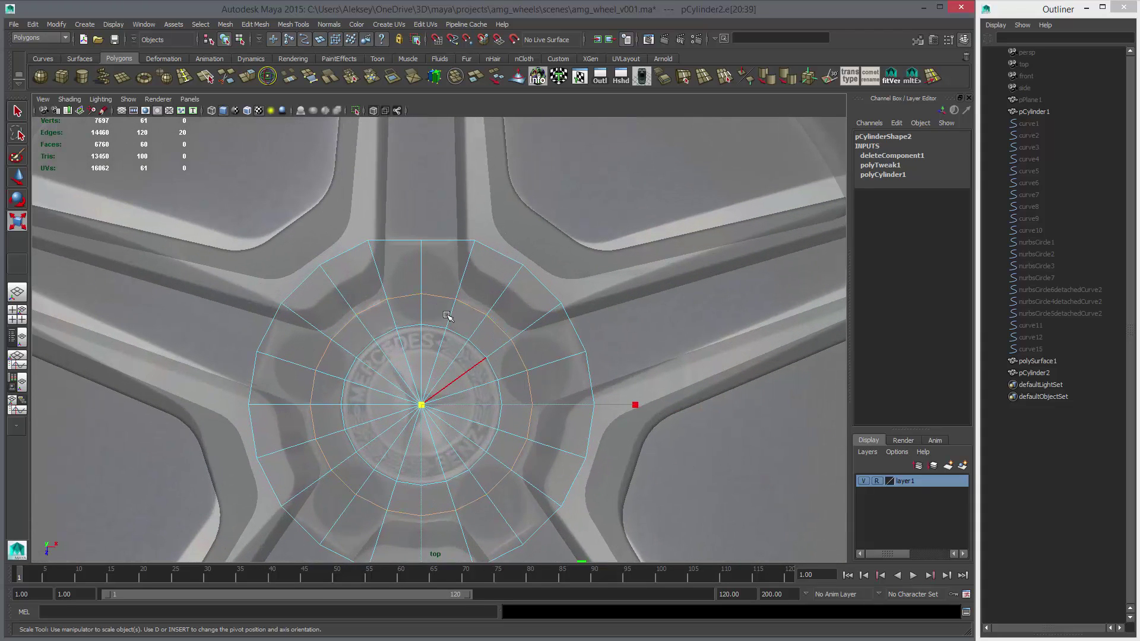
{"action": "middle_click_drag", "start_coordinate": [478, 292], "coordinate": [484, 276], "text": "alt"}
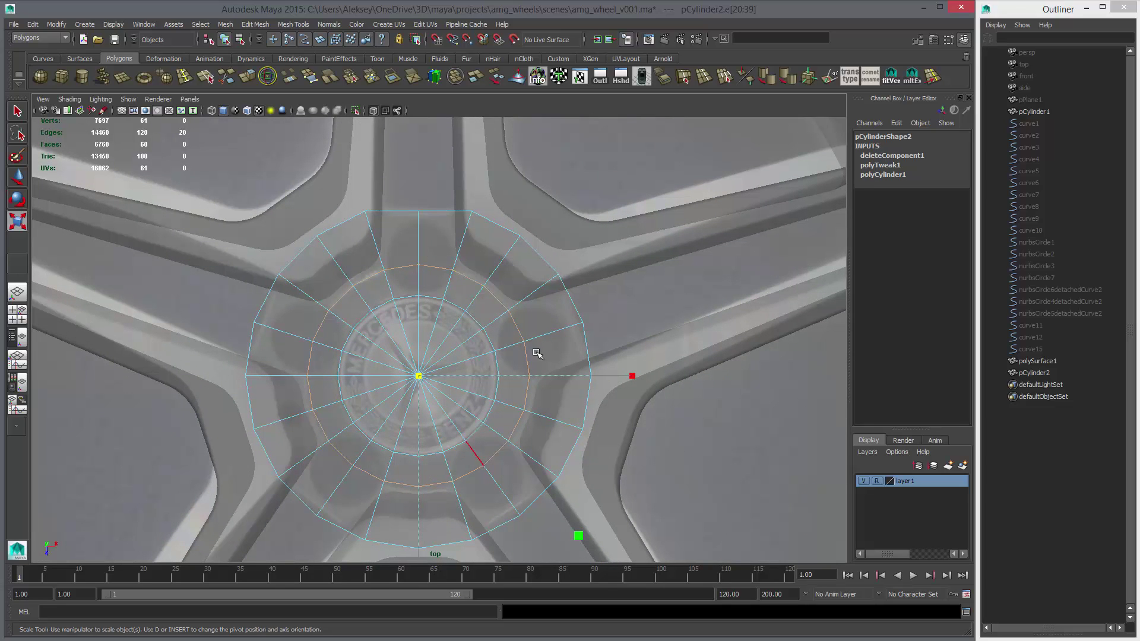
{"action": "middle_click_drag", "start_coordinate": [538, 333], "coordinate": [523, 299], "text": "alt"}
{"action": "key", "text": "w"}
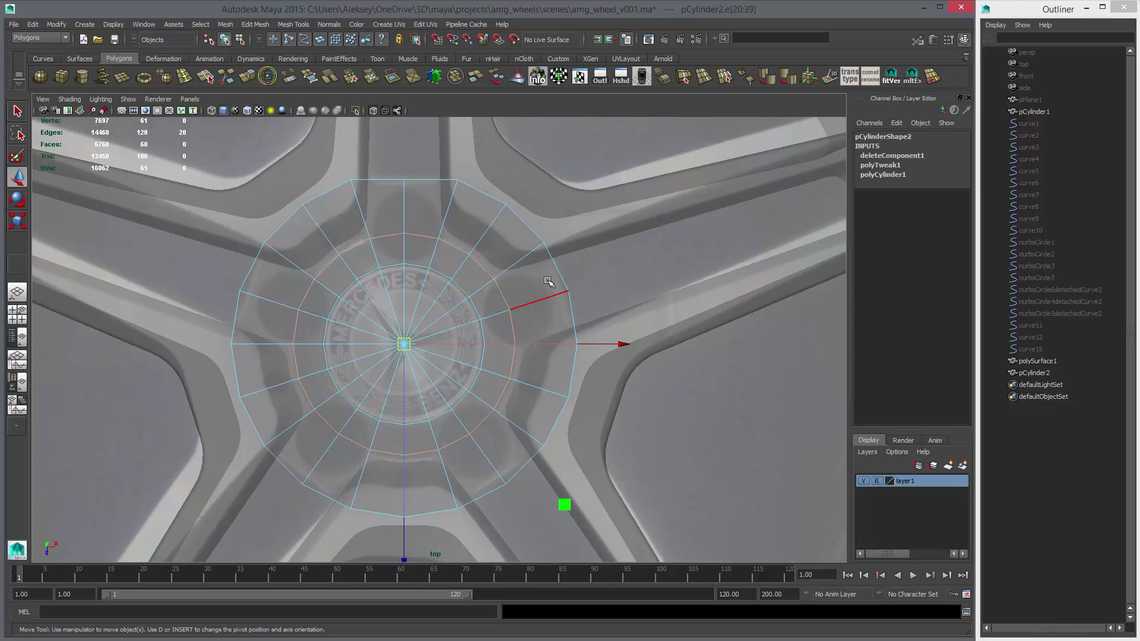
Step: Delete all cap faces except the four-segment wedge centred on the flattened rim section
{"action": "right_click", "coordinate": [446, 289]}
{"action": "right_click", "coordinate": [446, 231]}
{"action": "right_click_drag", "start_coordinate": [447, 231], "coordinate": [446, 256]}
{"action": "key", "text": "q"}
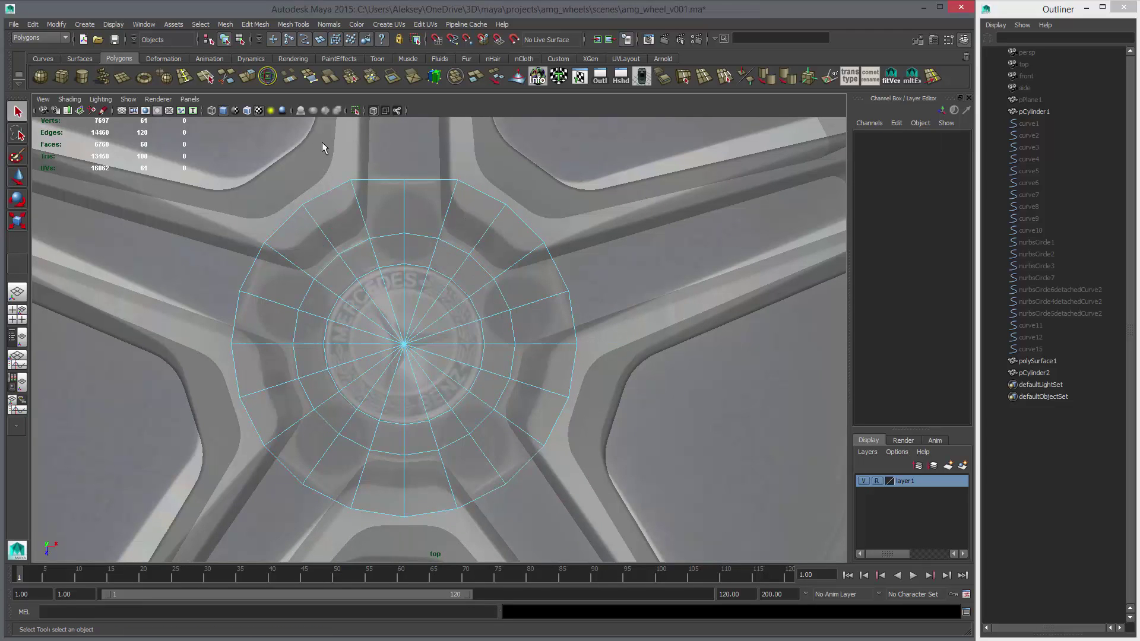
{"action": "left_click_drag", "start_coordinate": [322, 142], "coordinate": [410, 197]}
{"action": "left_click_drag", "start_coordinate": [428, 274], "coordinate": [433, 279]}
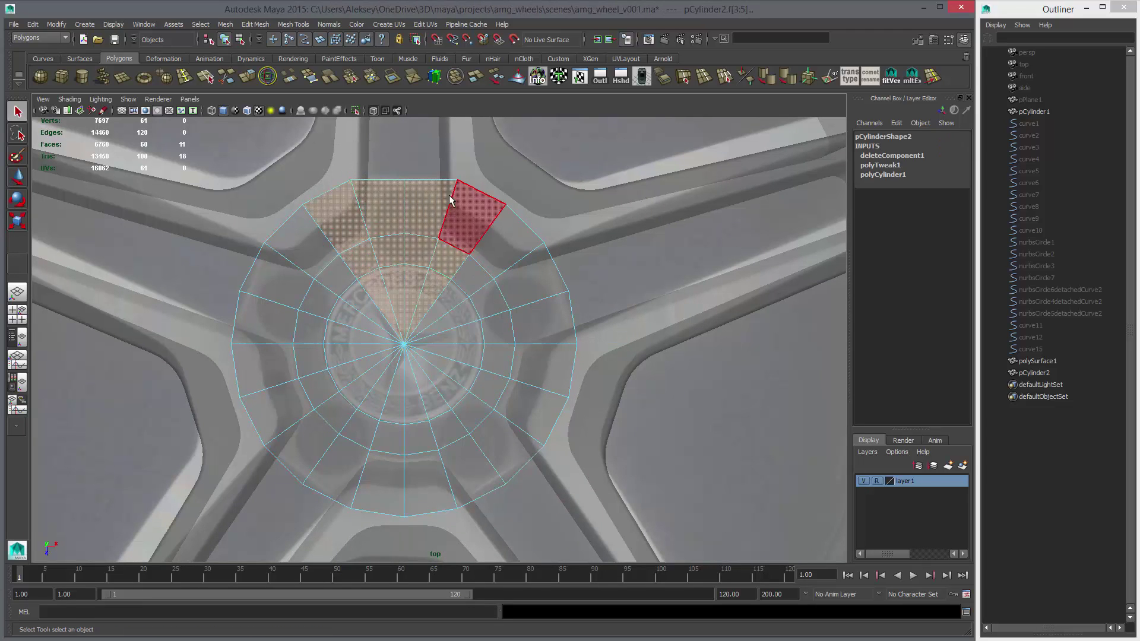
{"action": "left_click", "coordinate": [474, 215], "text": "shift"}
{"action": "scroll", "coordinate": [505, 317], "scroll_direction": "down", "scroll_amount": 1}
{"action": "left_click_drag", "start_coordinate": [222, 146], "coordinate": [668, 599], "text": "shift"}
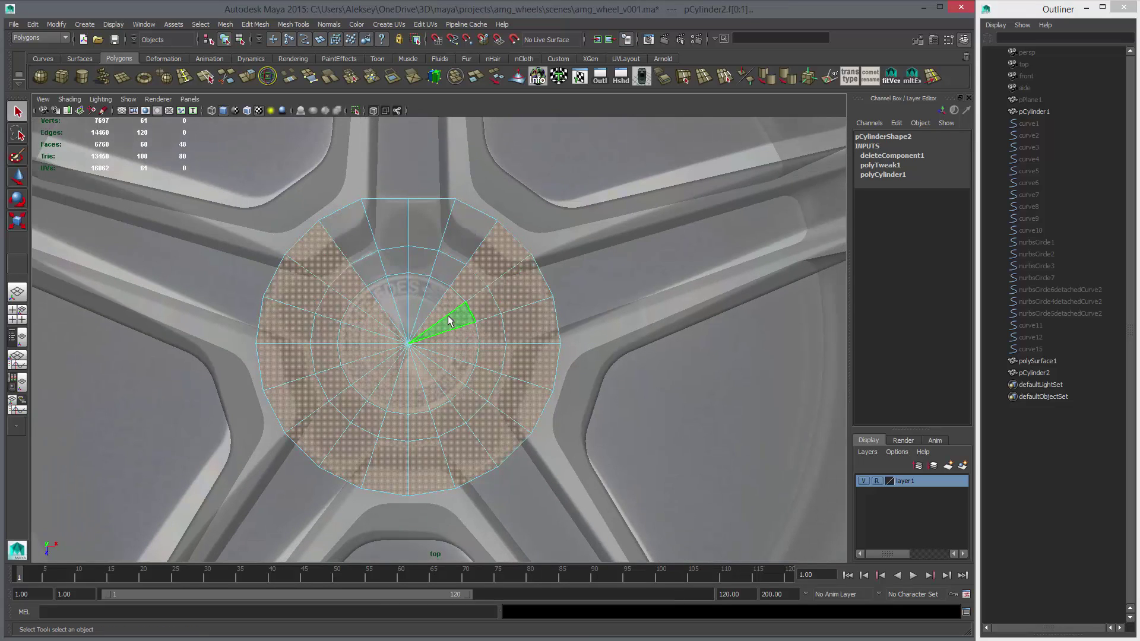
{"action": "key", "text": "Delete"}
Step: Duplicate the wedge and set the copy's Rotate Y to 72
{"action": "right_click_drag", "start_coordinate": [389, 247], "coordinate": [427, 250]}
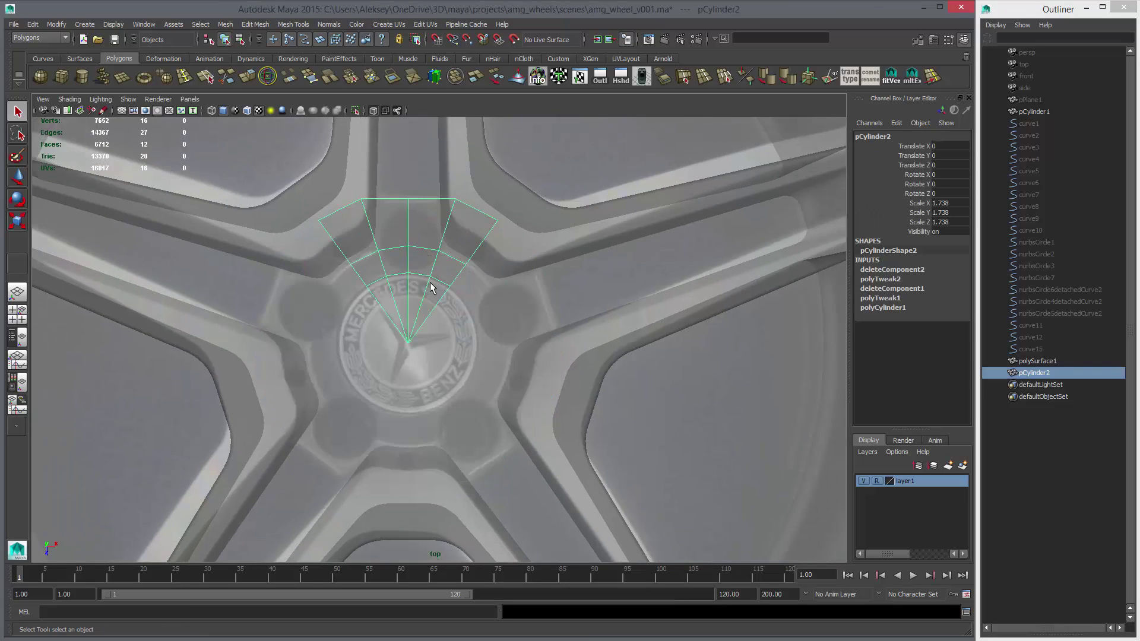
{"action": "key", "text": "ctrl+d"}
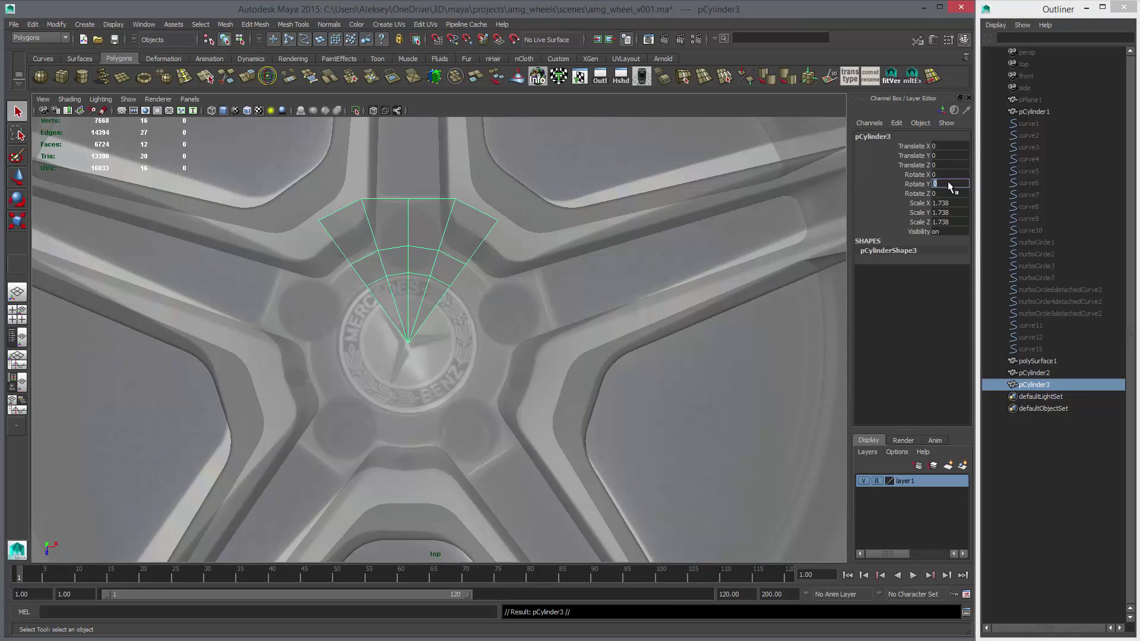
{"action": "left_click", "coordinate": [947, 184]}
{"action": "type", "text": "72"}
{"action": "key", "text": "Return"}
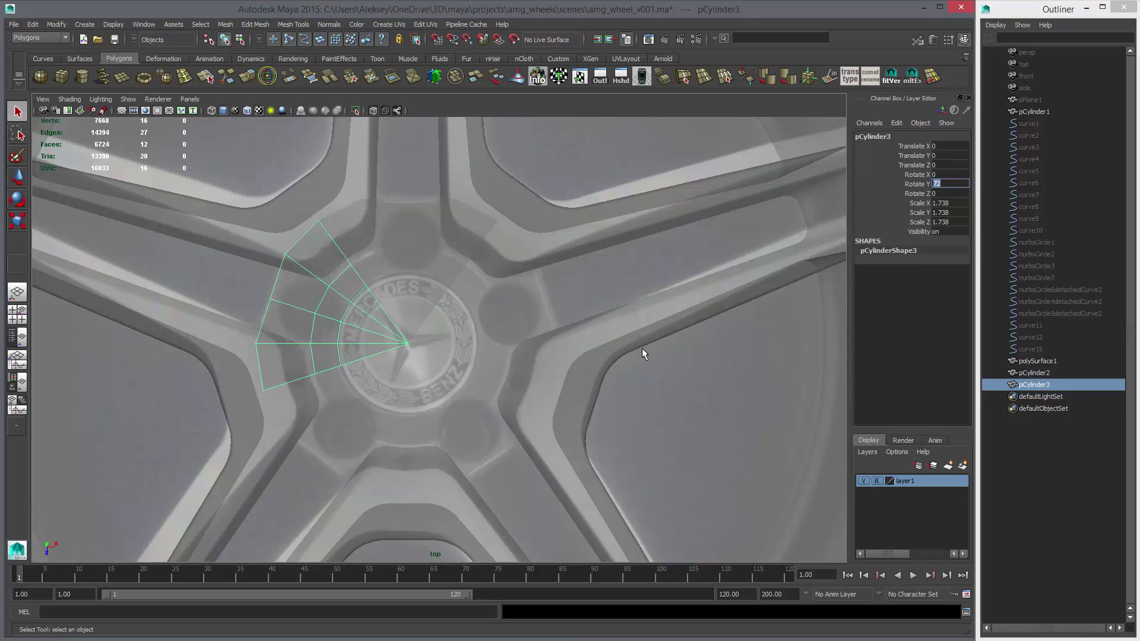
Step: Repeat the rotated duplication three times to complete the five-wedge disc
{"action": "middle_click_drag", "start_coordinate": [642, 347], "coordinate": [616, 341], "text": "alt"}
{"action": "key", "text": "shift+d"}
{"action": "key", "text": "shift+d"}
{"action": "key", "text": "shift+d"}
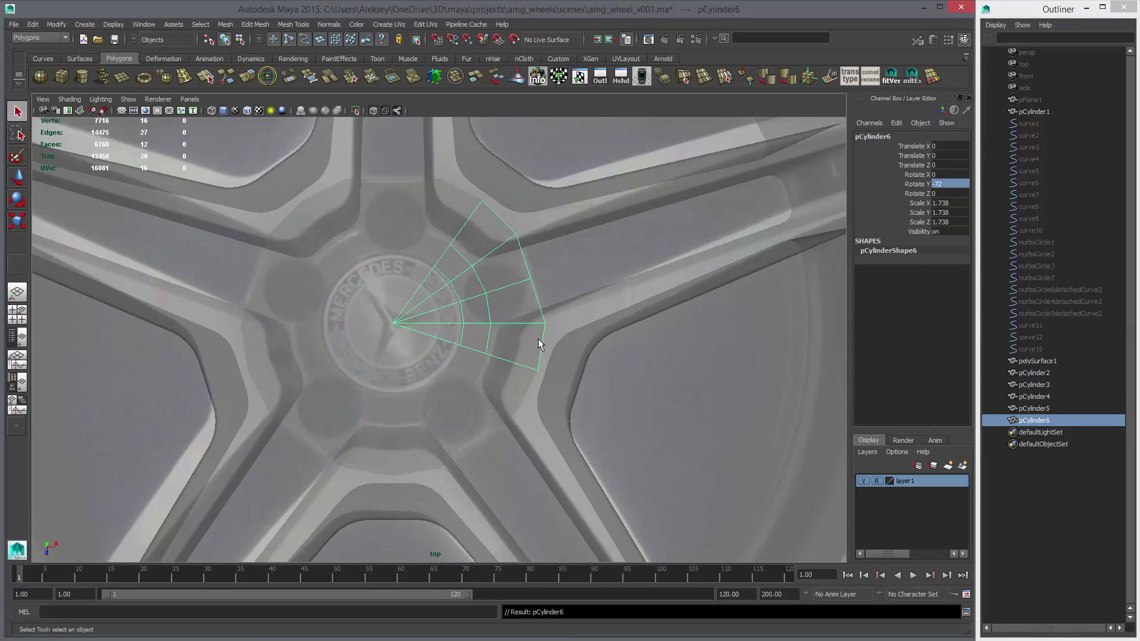
Step: Combine all five wedges into a single mesh with merged vertices
{"action": "left_click_drag", "start_coordinate": [398, 345], "coordinate": [379, 236]}
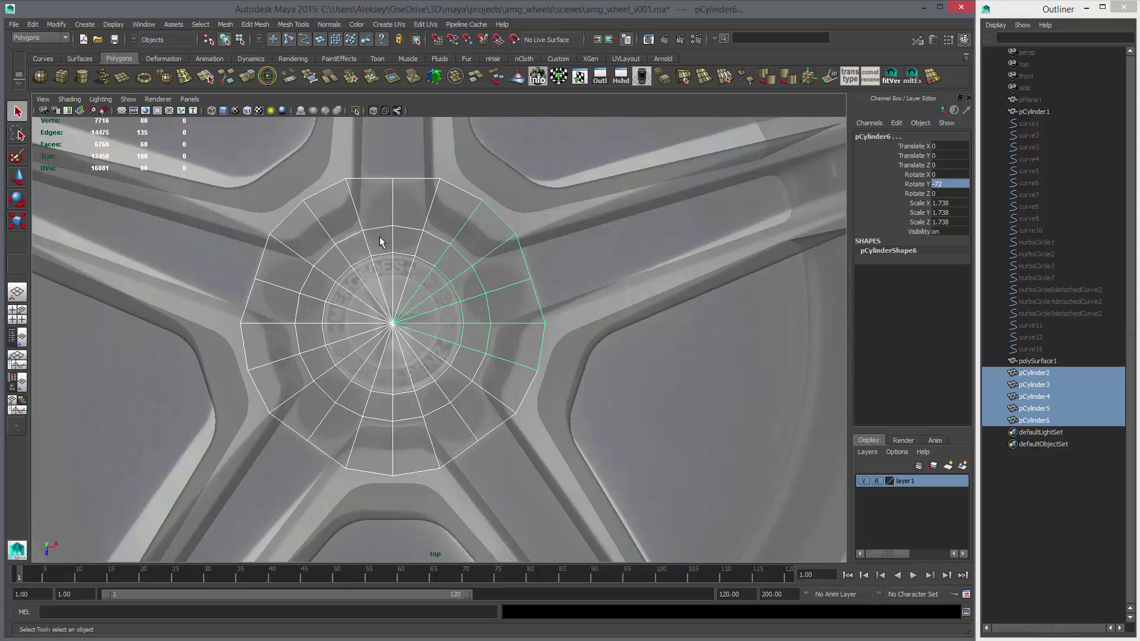
{"action": "left_click", "coordinate": [431, 73]}
{"action": "middle_click_drag", "start_coordinate": [482, 302], "coordinate": [482, 297], "text": "alt"}
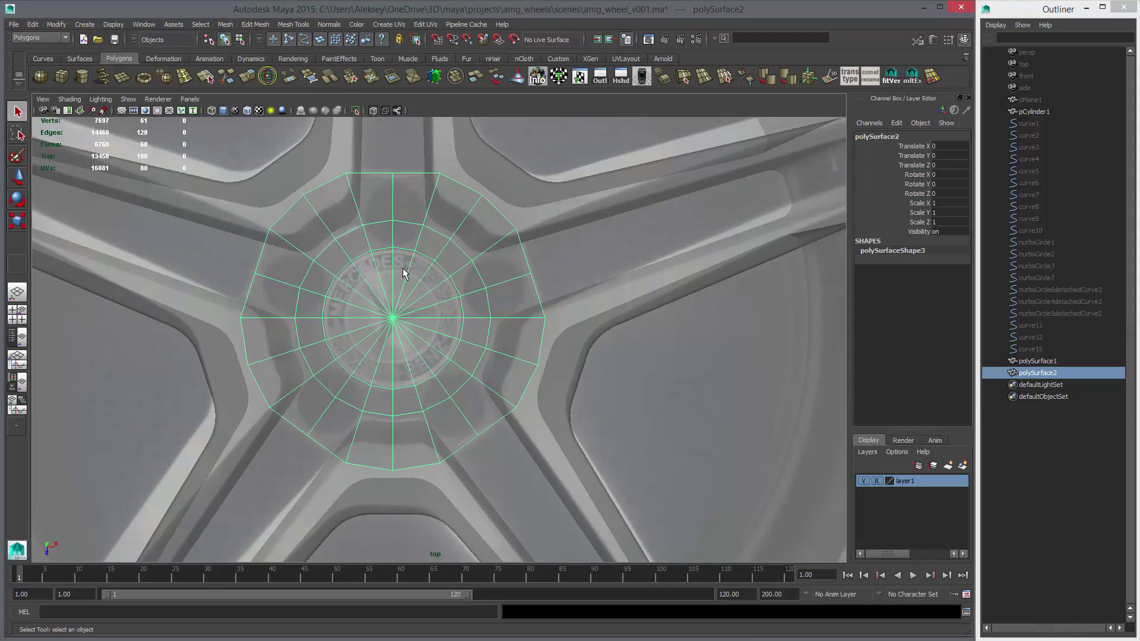
Step: Lower the hub disc into the wheel's centre in the perspective view, to a Translate Y of about -2.656
{"action": "right_click_drag", "start_coordinate": [430, 300], "coordinate": [459, 302], "text": "alt"}
{"action": "middle_click_drag", "start_coordinate": [459, 301], "coordinate": [503, 291], "text": "alt"}
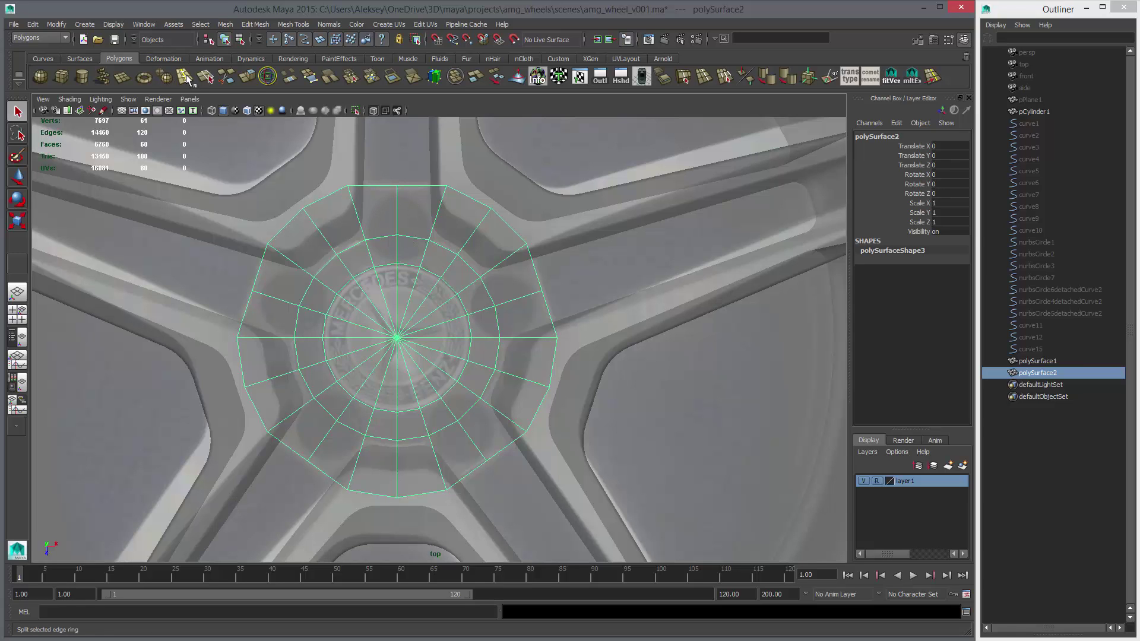
{"action": "key", "text": "space"}
{"action": "key", "text": "space"}
{"action": "key", "text": "w"}
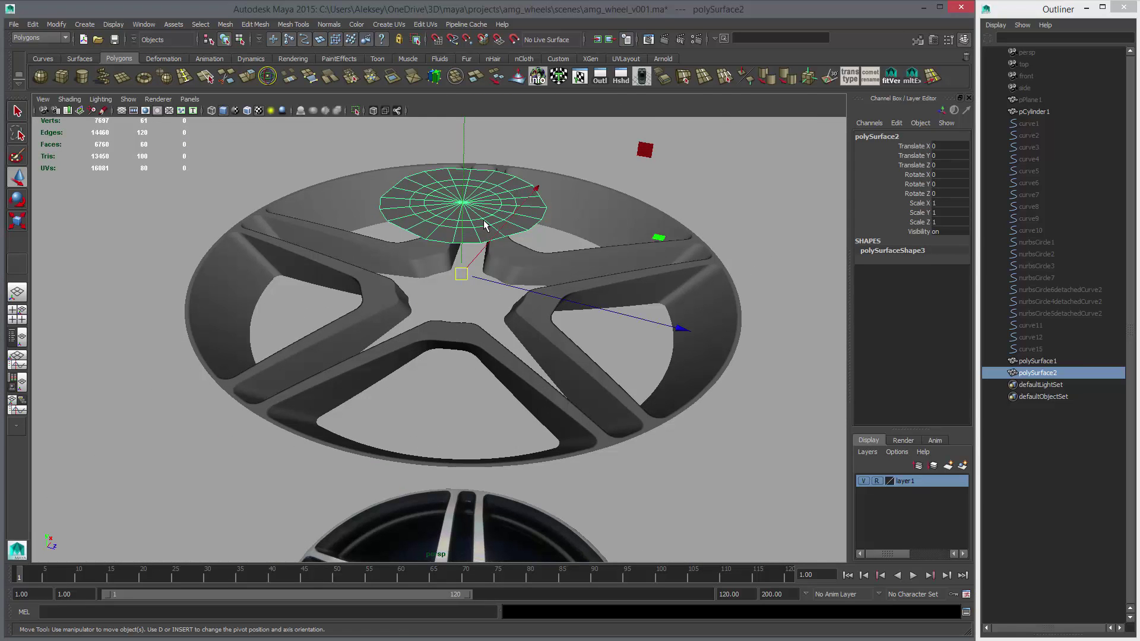
{"action": "left_click_drag", "start_coordinate": [465, 149], "coordinate": [484, 229]}
{"action": "right_click_drag", "start_coordinate": [484, 267], "coordinate": [522, 312], "text": "alt"}
{"action": "left_click_drag", "start_coordinate": [522, 312], "coordinate": [491, 354], "text": "alt"}
Step: Select the triangular faces at the hub disc's centre and raise them vertically above the outer rings
{"action": "key", "text": "q"}
{"action": "right_click_drag", "start_coordinate": [487, 331], "coordinate": [488, 359]}
{"action": "left_click_drag", "start_coordinate": [432, 343], "coordinate": [468, 365]}
{"action": "key", "text": "w"}
{"action": "left_click_drag", "start_coordinate": [454, 317], "coordinate": [476, 286]}
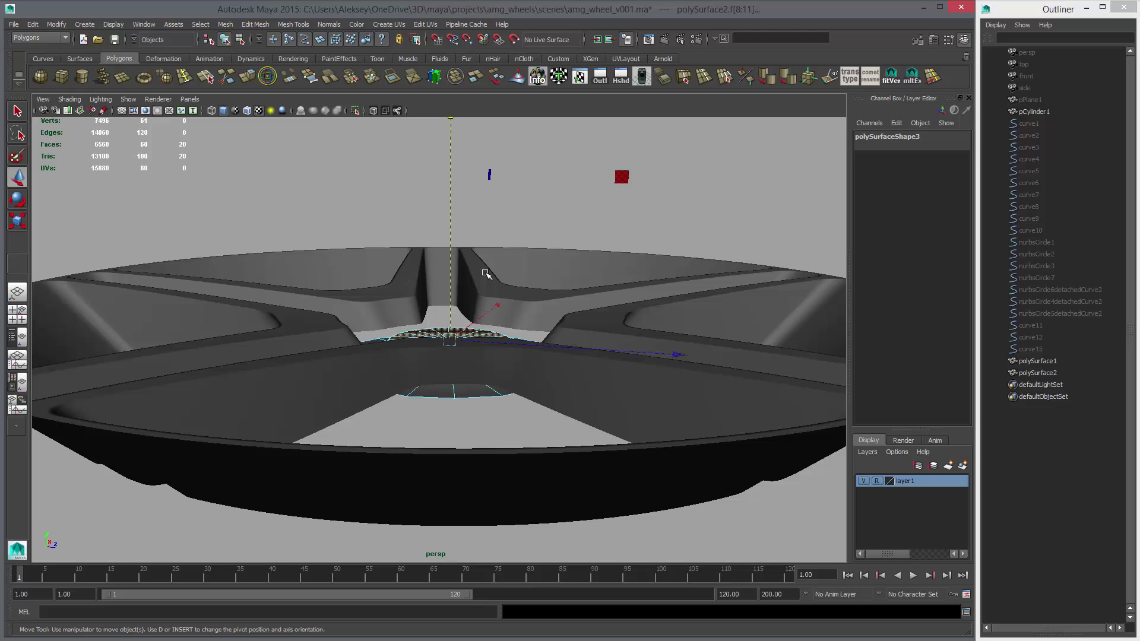
{"action": "left_click_drag", "start_coordinate": [526, 262], "coordinate": [492, 262], "text": "alt"}
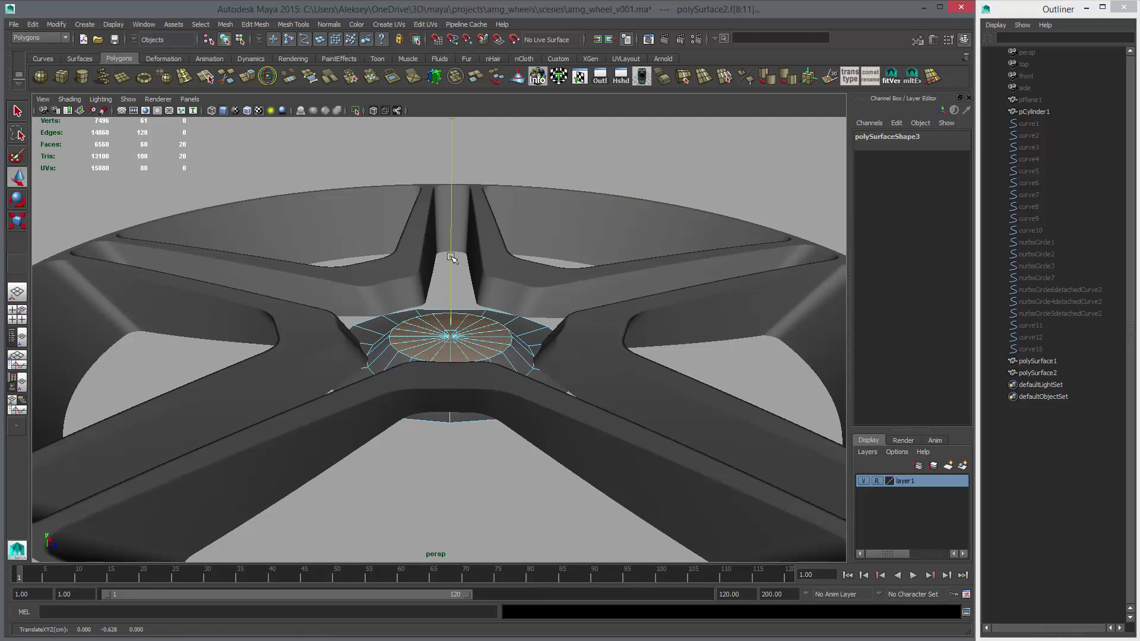
Step: Select the whole hub disc and raise it to a Translate Y of about -2.537, aligning it with the spokes
{"action": "right_click_drag", "start_coordinate": [409, 299], "coordinate": [436, 232]}
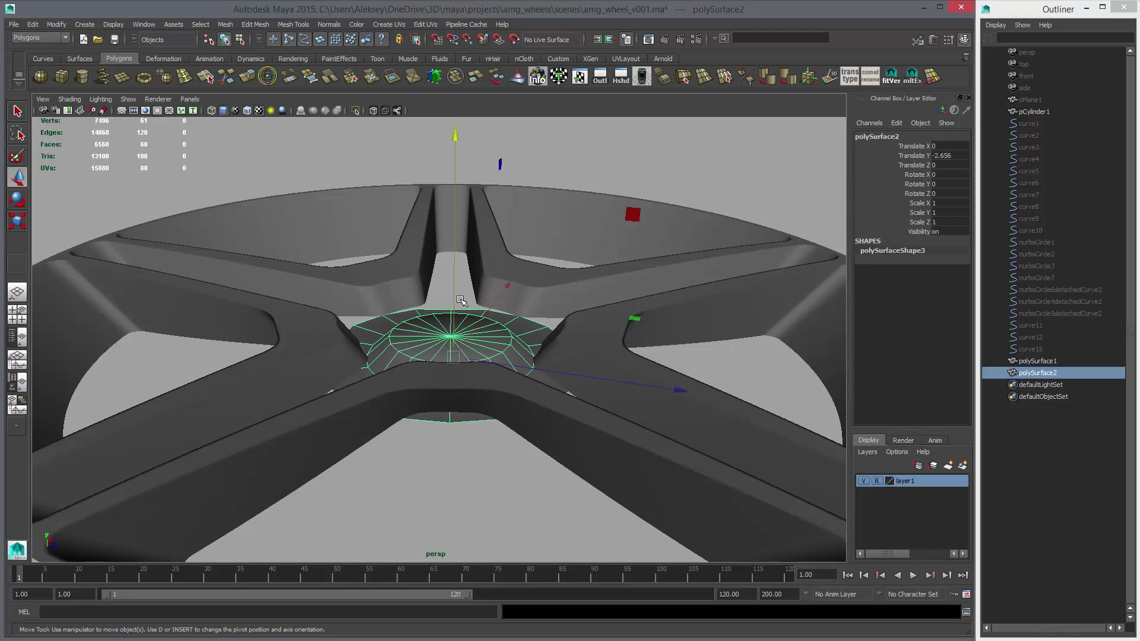
{"action": "mouse_move", "coordinate": [461, 300]}
{"action": "left_mouse_down", "text": "alt"}
{"action": "mouse_move", "coordinate": [478, 259]}
{"action": "mouse_move", "coordinate": [461, 285]}
{"action": "left_mouse_up", "text": "alt"}
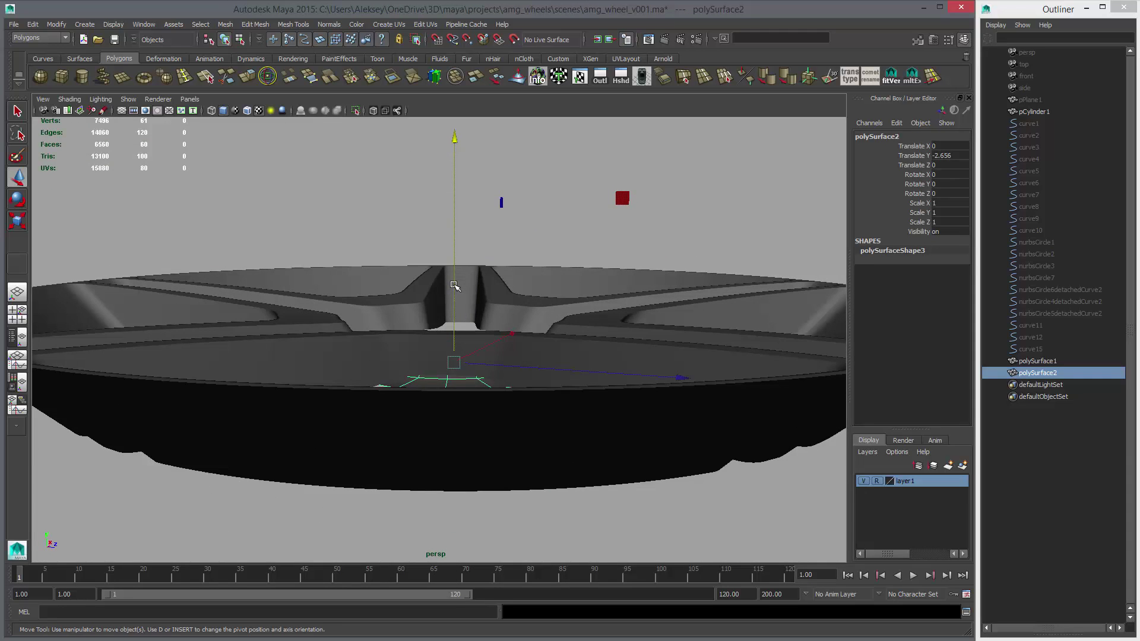
{"action": "middle_click_drag", "start_coordinate": [455, 285], "coordinate": [460, 280]}
{"action": "left_click_drag", "start_coordinate": [460, 280], "coordinate": [541, 300], "text": "alt"}
{"action": "middle_click_drag", "start_coordinate": [542, 301], "coordinate": [600, 306]}
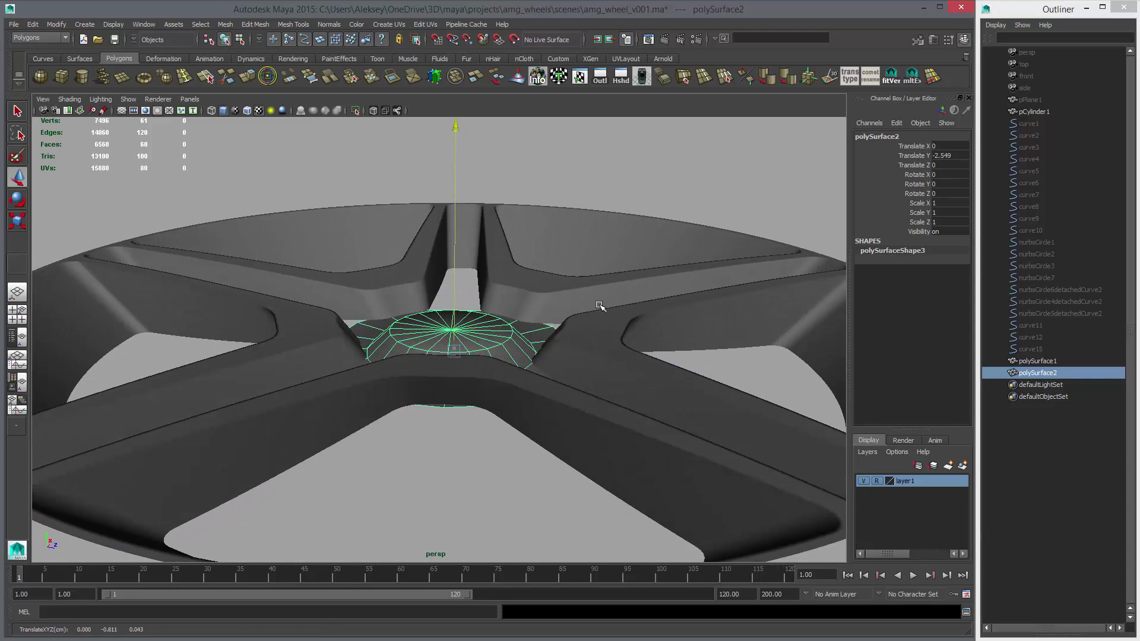
{"action": "left_click_drag", "start_coordinate": [599, 305], "coordinate": [114, 280], "text": "alt"}
{"action": "middle_click_drag", "start_coordinate": [114, 279], "coordinate": [114, 274]}
{"action": "left_click_drag", "start_coordinate": [114, 275], "coordinate": [362, 267], "text": "alt"}
{"action": "right_click_drag", "start_coordinate": [362, 267], "coordinate": [508, 279], "text": "alt"}
{"action": "left_click_drag", "start_coordinate": [508, 279], "coordinate": [297, 345], "text": "alt"}
{"action": "left_click_drag", "start_coordinate": [534, 364], "coordinate": [529, 424], "text": "alt"}
Step: Insert an edge loop just outside the hub disc's middle ring in the top view, using Equal distance from edge
{"action": "key", "text": "space"}
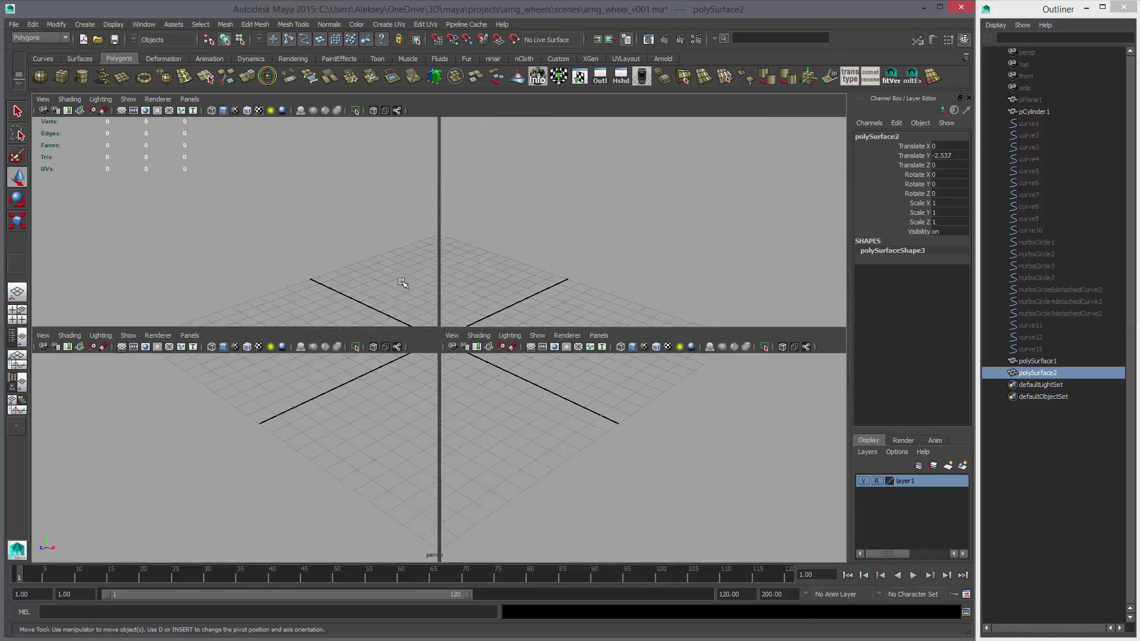
{"action": "key", "text": "space"}
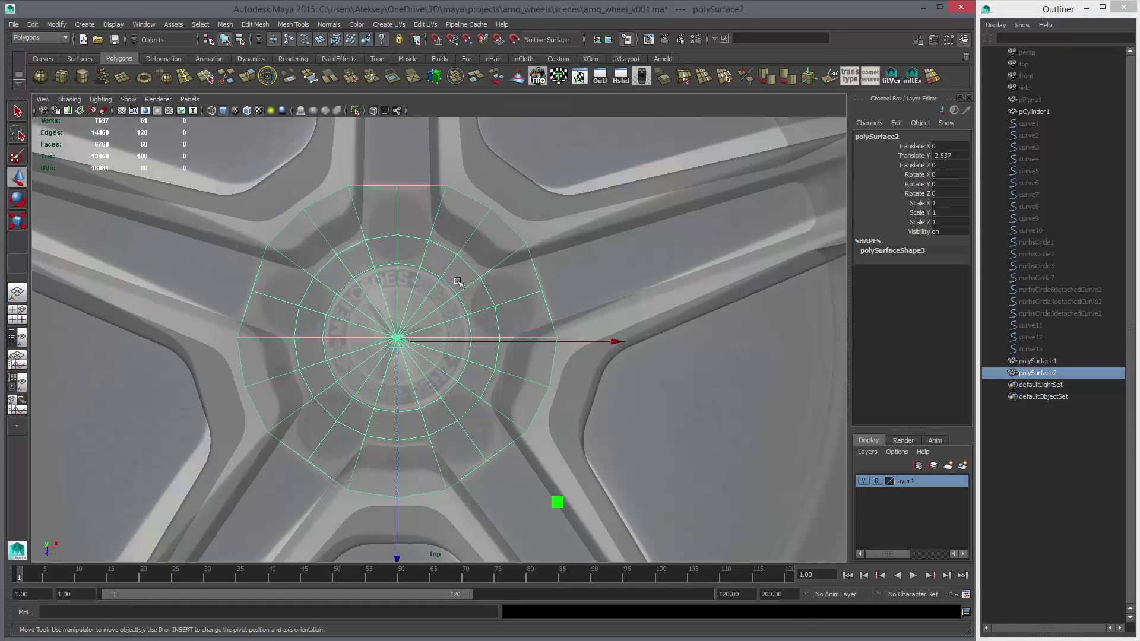
{"action": "left_click", "coordinate": [183, 77]}
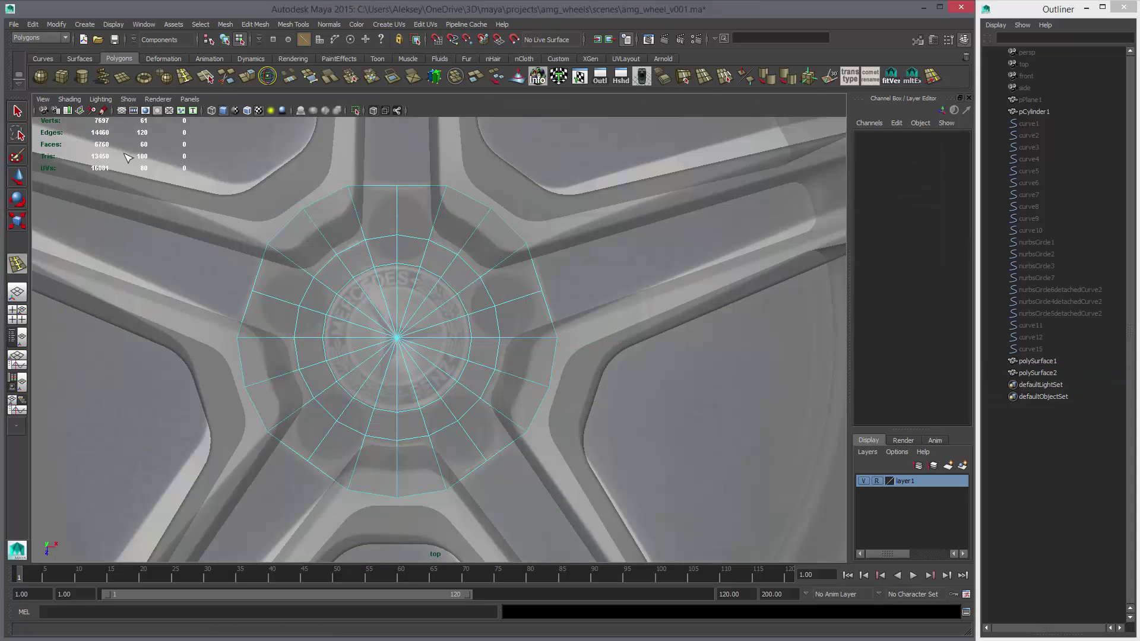
{"action": "double_click", "coordinate": [17, 264]}
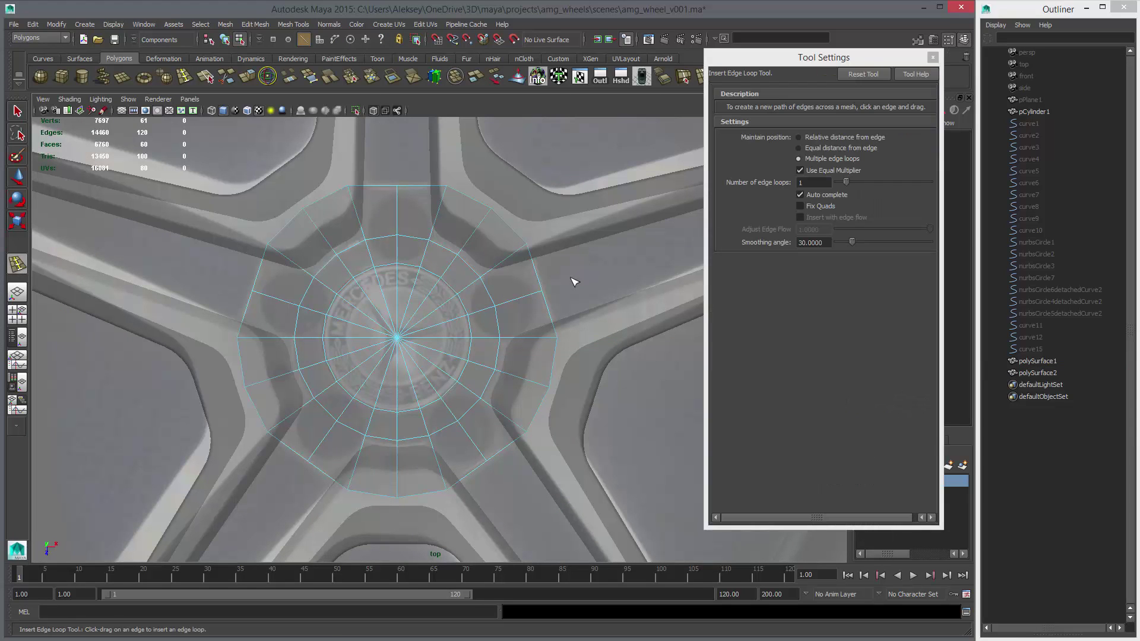
{"action": "left_click", "coordinate": [826, 138]}
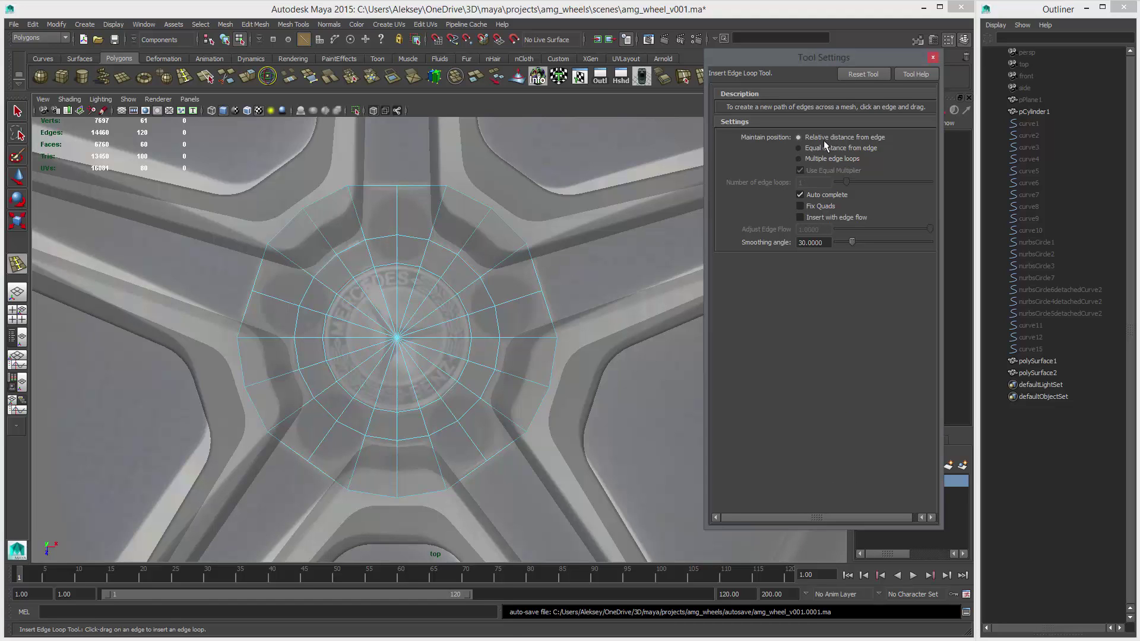
{"action": "left_click", "coordinate": [819, 148]}
{"action": "scroll", "coordinate": [419, 349], "scroll_direction": "up", "scroll_amount": 3}
{"action": "left_click_drag", "start_coordinate": [476, 229], "coordinate": [470, 228]}
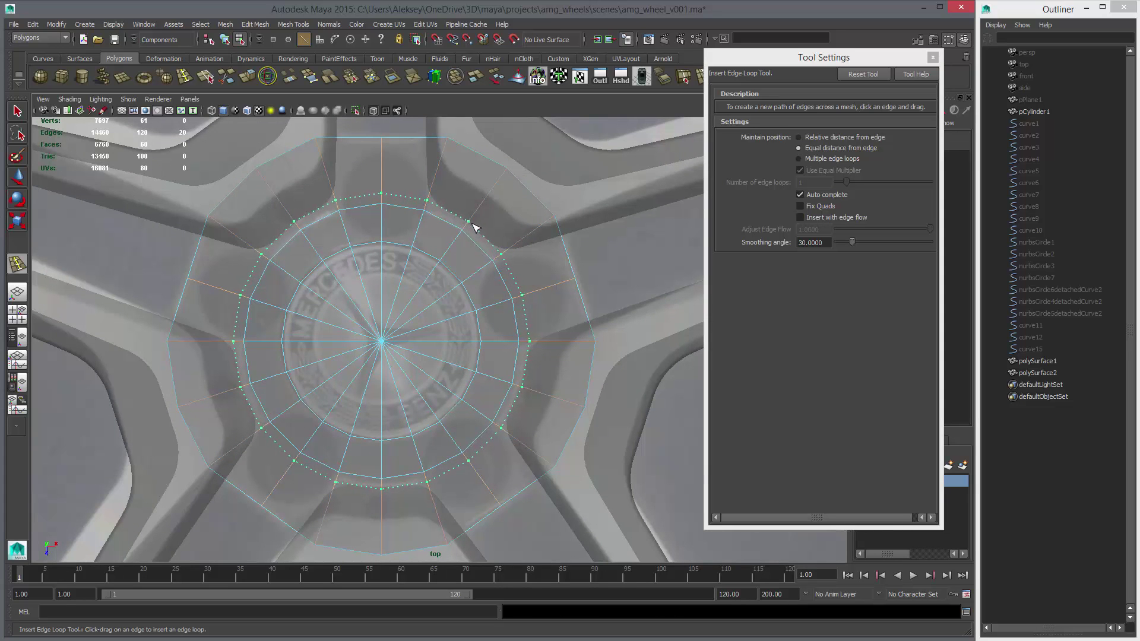
Step: Insert edge loops just outside the hub disc's middle ring and on the sloped wall just below the raised centre's rim
{"action": "left_click_drag", "start_coordinate": [472, 224], "coordinate": [473, 225]}
{"action": "key", "text": "space"}
{"action": "key", "text": "space"}
{"action": "left_click_drag", "start_coordinate": [498, 362], "coordinate": [458, 300], "text": "alt"}
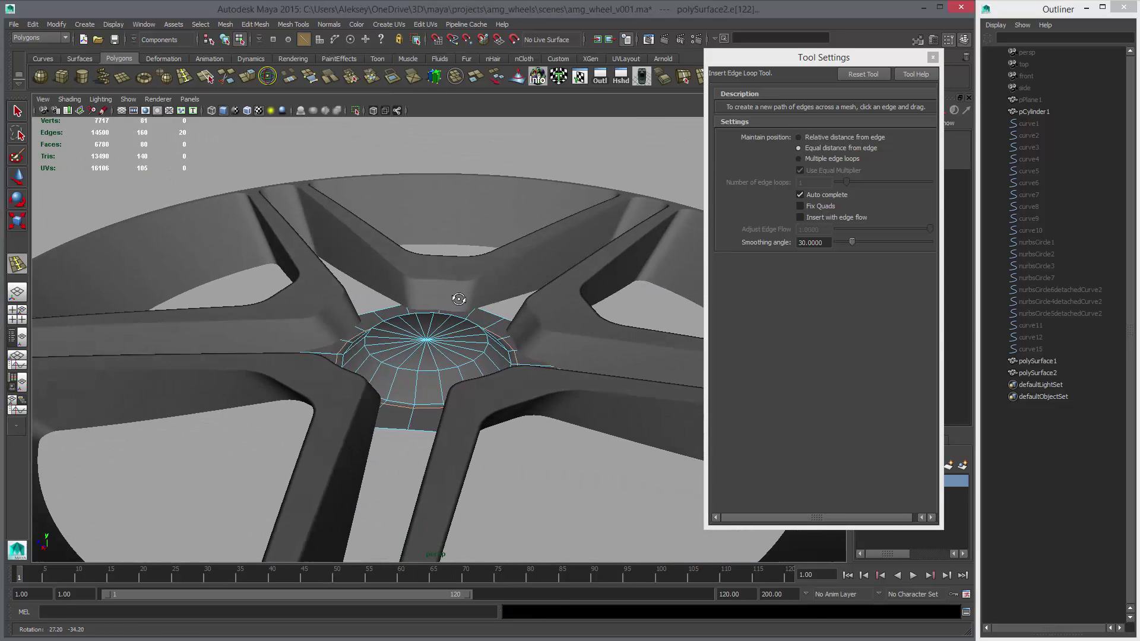
{"action": "right_click_drag", "start_coordinate": [458, 300], "coordinate": [499, 338], "text": "alt"}
{"action": "left_click_drag", "start_coordinate": [499, 341], "coordinate": [297, 386], "text": "alt"}
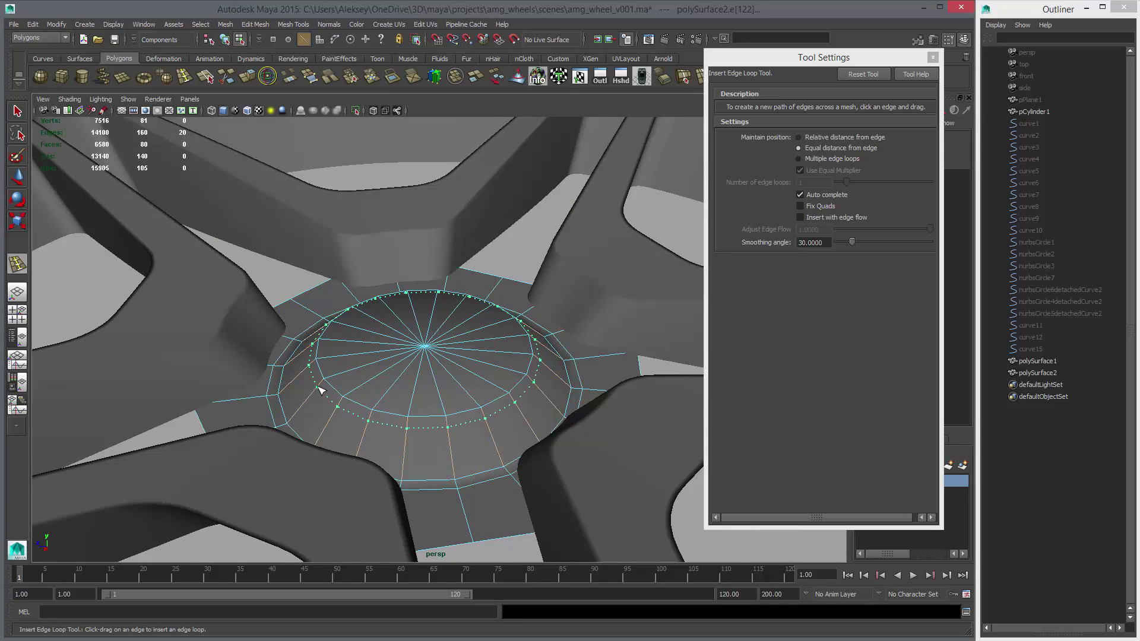
{"action": "left_click_drag", "start_coordinate": [320, 385], "coordinate": [326, 387]}
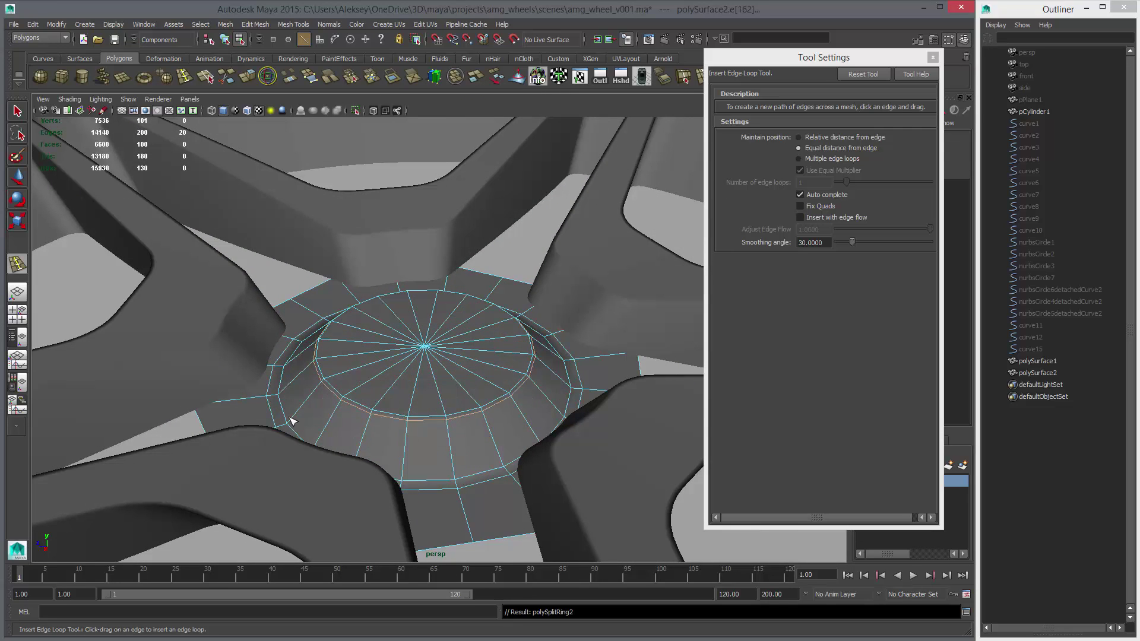
Step: Undo the extra loop near the slope's base and scale the loop below the rim outward to about 1.012 in X and Z
{"action": "right_click_drag", "start_coordinate": [295, 419], "coordinate": [516, 406], "text": "alt"}
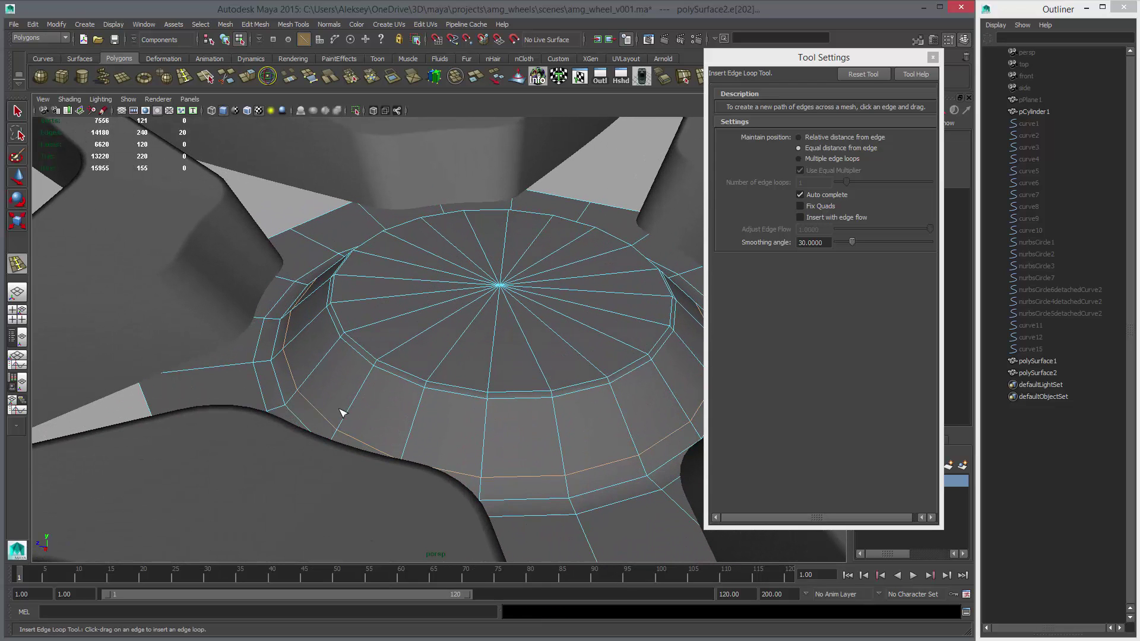
{"action": "key", "text": "ctrl+z"}
{"action": "key", "text": "w"}
{"action": "left_click", "coordinate": [357, 351]}
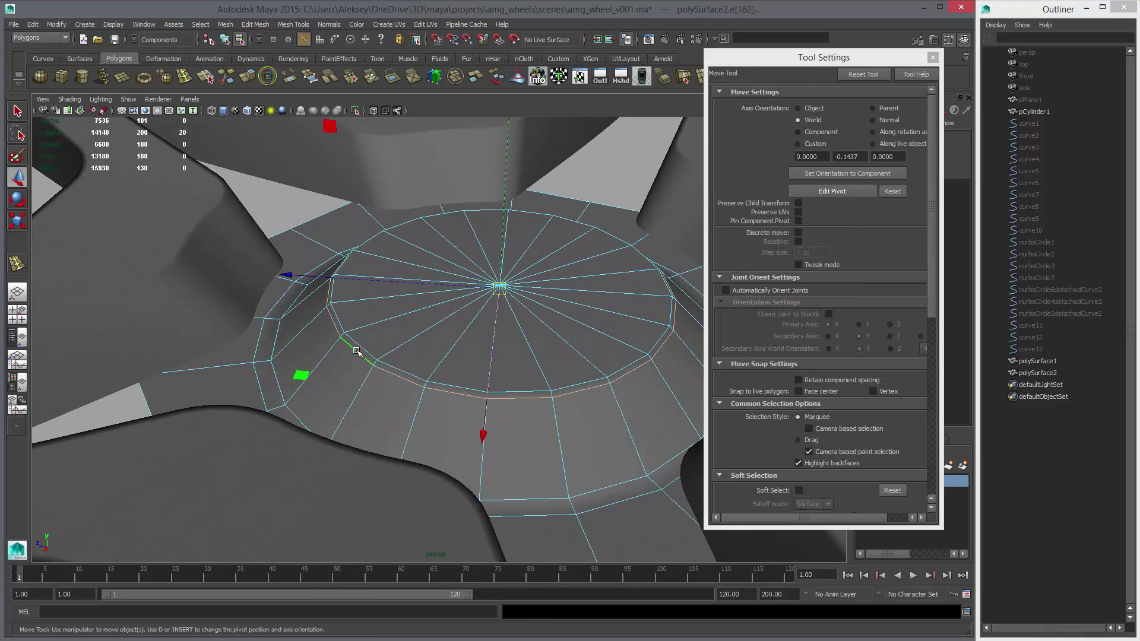
{"action": "key", "text": "r"}
{"action": "left_click_drag", "start_coordinate": [356, 350], "coordinate": [422, 399], "text": "alt"}
{"action": "right_click_drag", "start_coordinate": [422, 400], "coordinate": [394, 325], "text": "alt"}
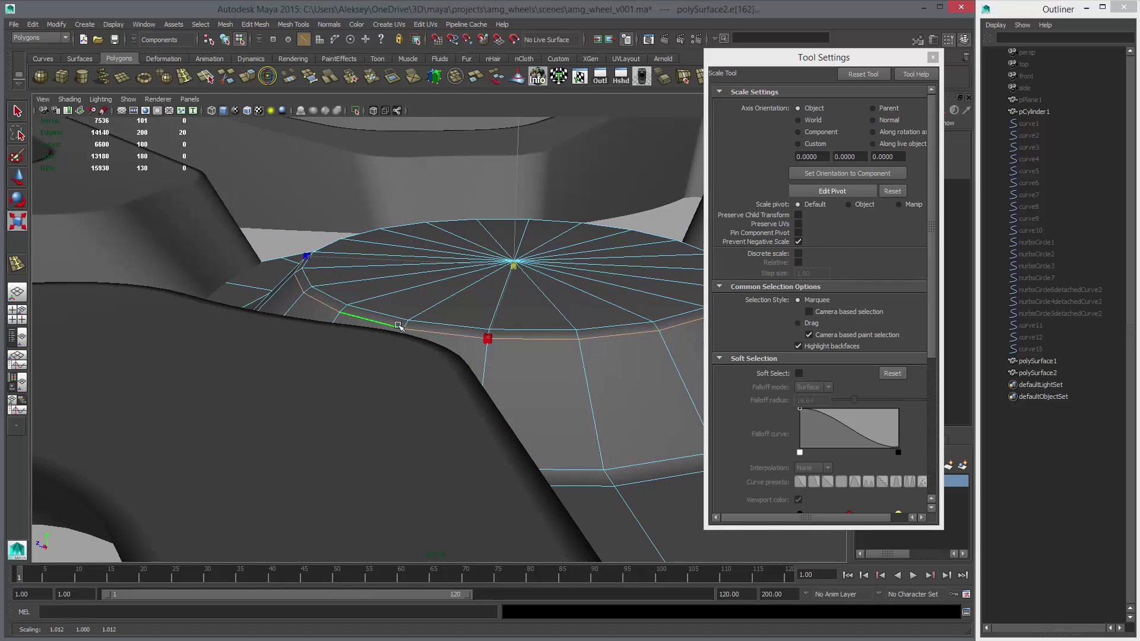
{"action": "left_click_drag", "start_coordinate": [394, 325], "coordinate": [331, 371], "text": "alt"}
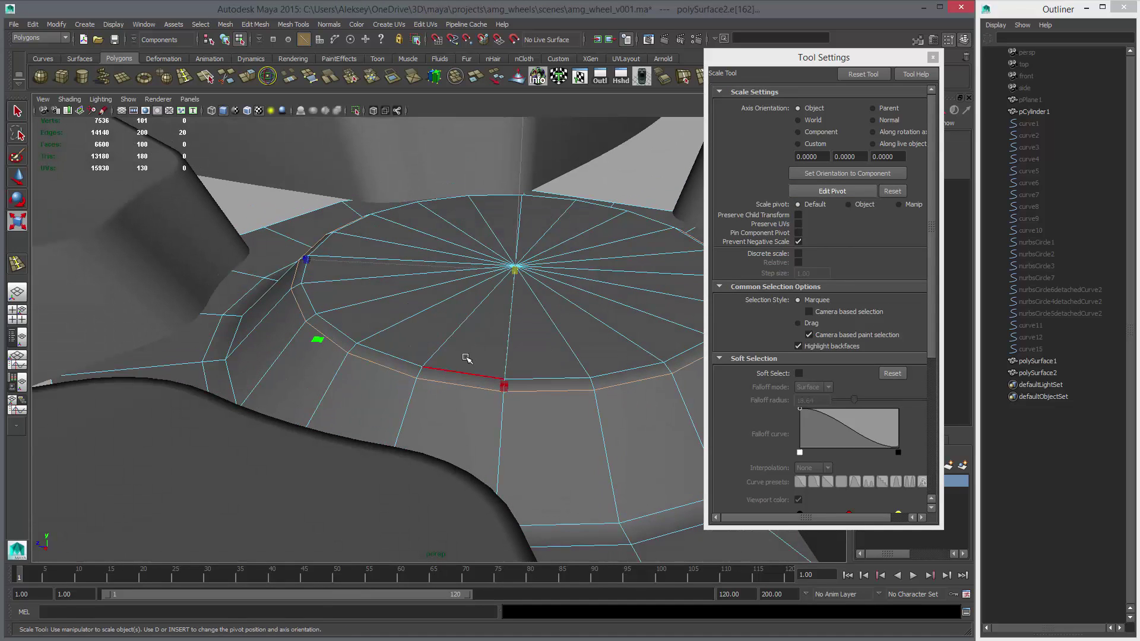
Step: Insert two more edge loops on the hub's sloped wall, one near its base and one lower below the rim
{"action": "key", "text": "y"}
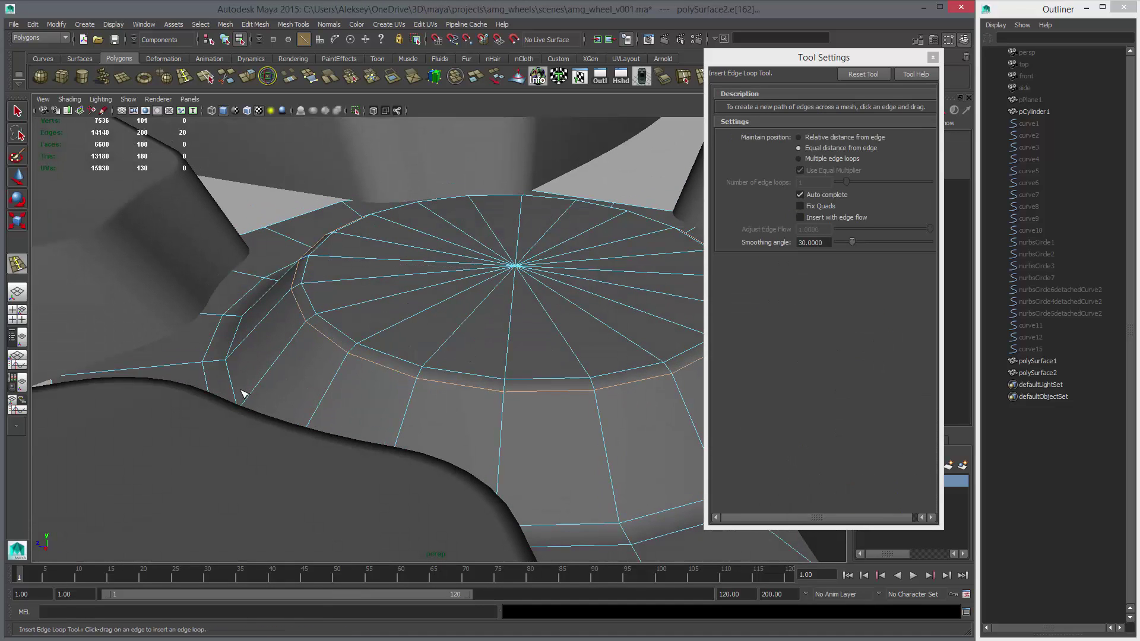
{"action": "left_click", "coordinate": [249, 394]}
{"action": "left_click_drag", "start_coordinate": [296, 338], "coordinate": [301, 343]}
Step: Select all triangular faces of the raised centre disc in the top view and extract them as a separate piece
{"action": "key", "text": "space"}
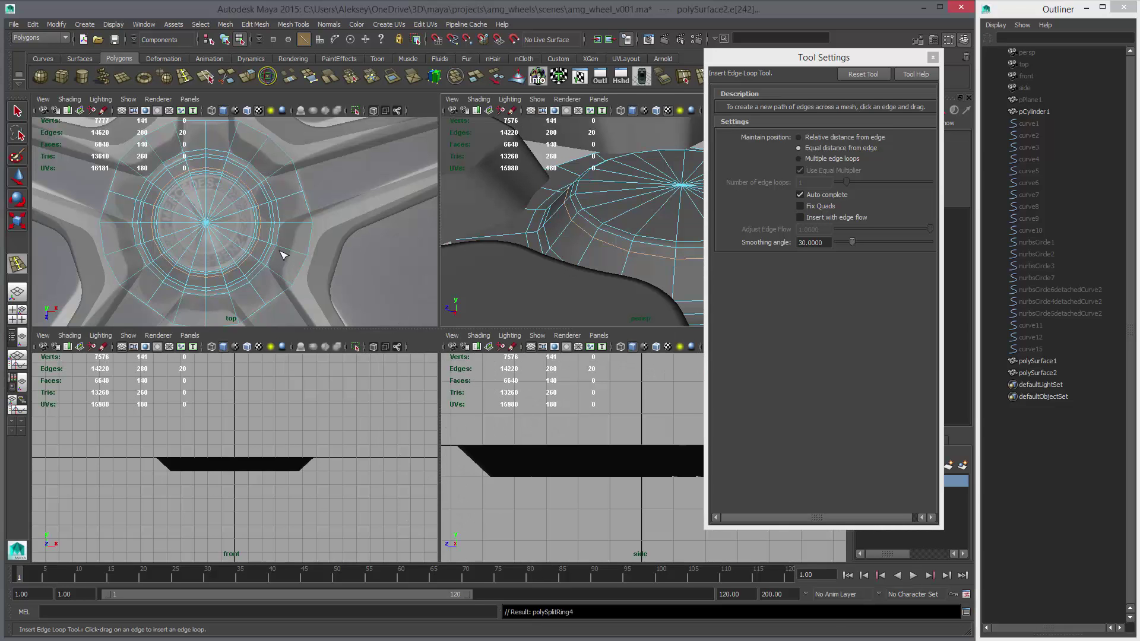
{"action": "key", "text": "space"}
{"action": "scroll", "coordinate": [388, 238], "scroll_direction": "up", "scroll_amount": 5}
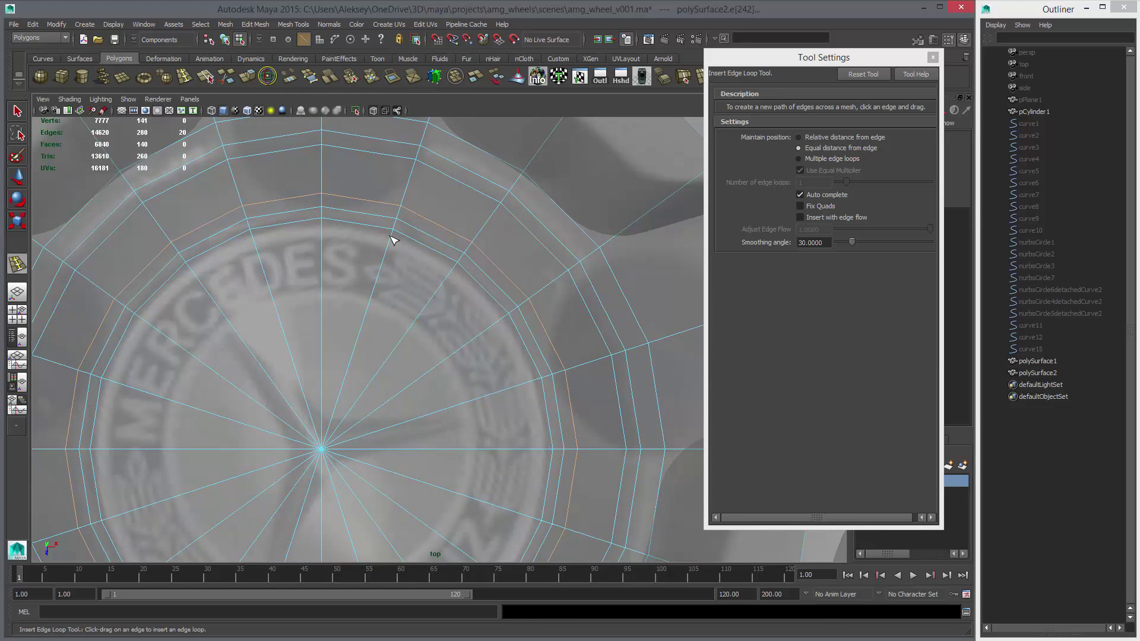
{"action": "key", "text": "w"}
{"action": "right_click_drag", "start_coordinate": [450, 376], "coordinate": [392, 380], "text": "alt"}
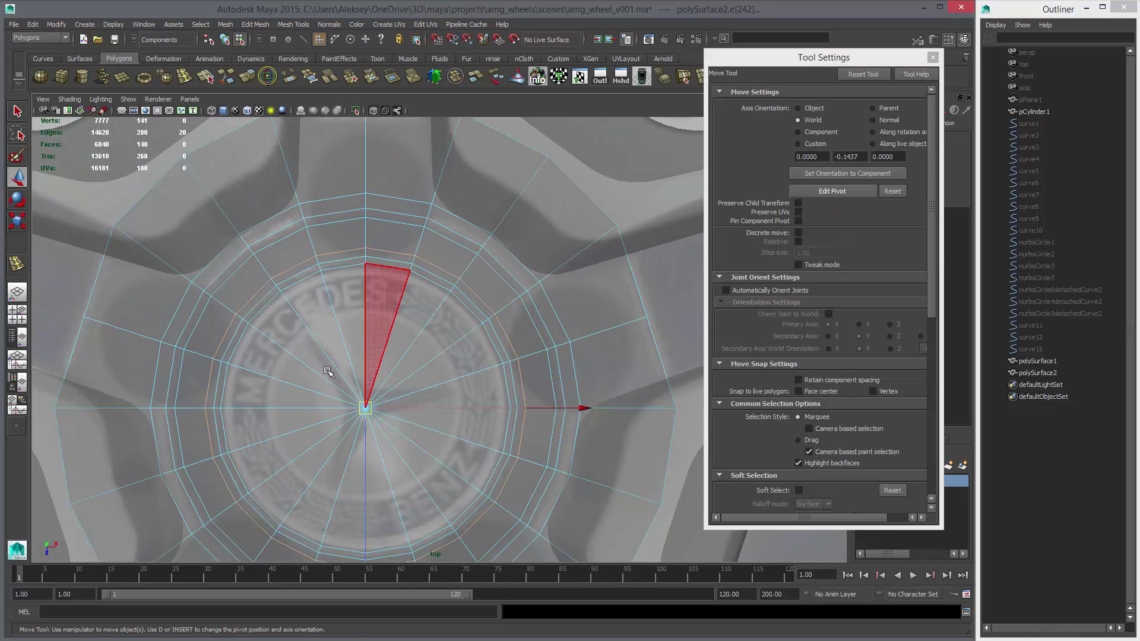
{"action": "left_click_drag", "start_coordinate": [340, 383], "coordinate": [398, 433]}
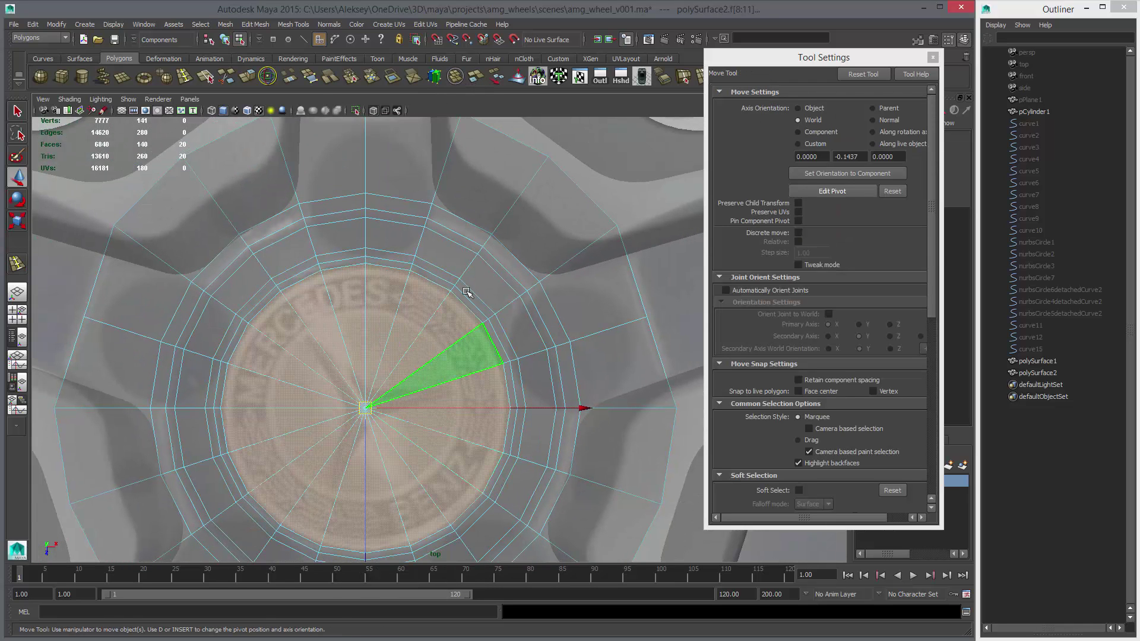
{"action": "left_click", "coordinate": [476, 77]}
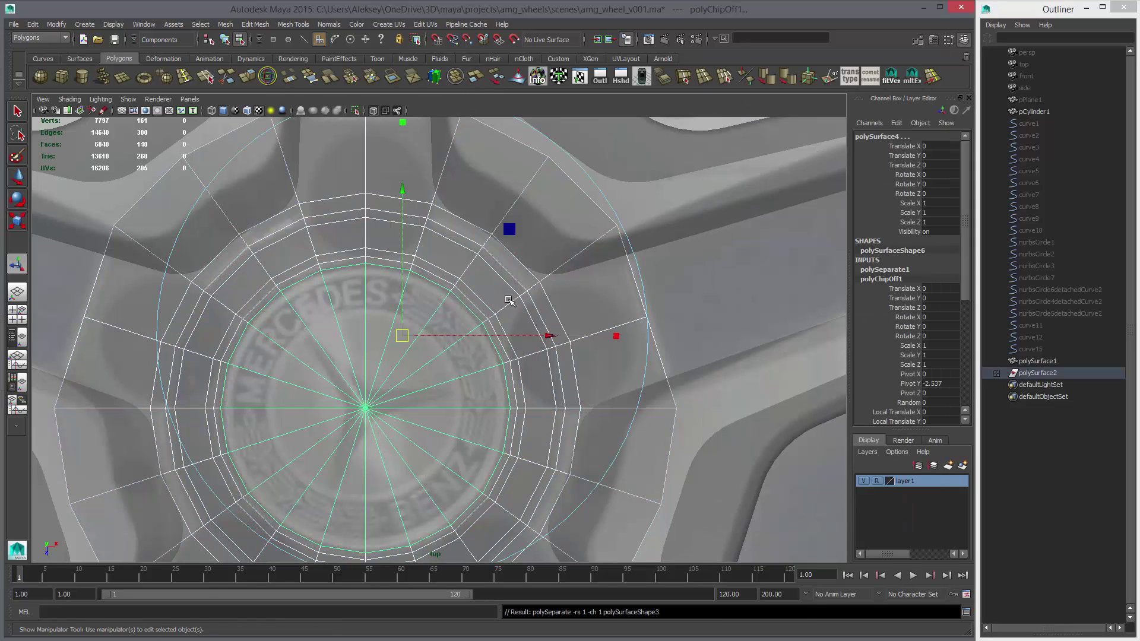
Step: Delete the separated pieces' construction history and remove the centre disc, keeping the outer hub ring
{"action": "key", "text": "F8"}
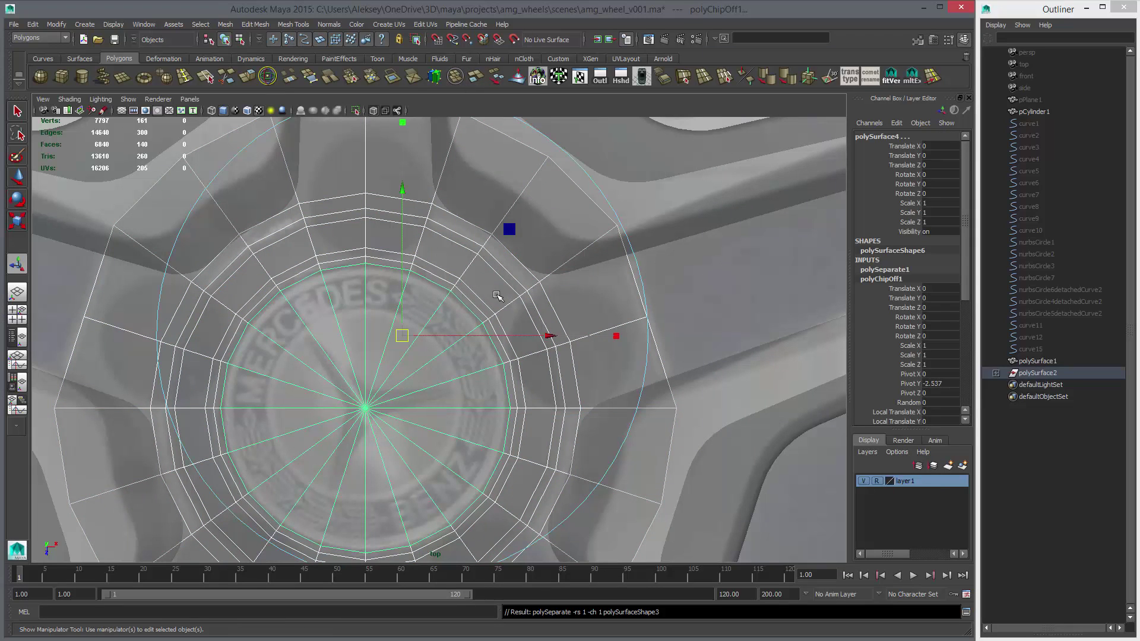
{"action": "left_click", "coordinate": [481, 292]}
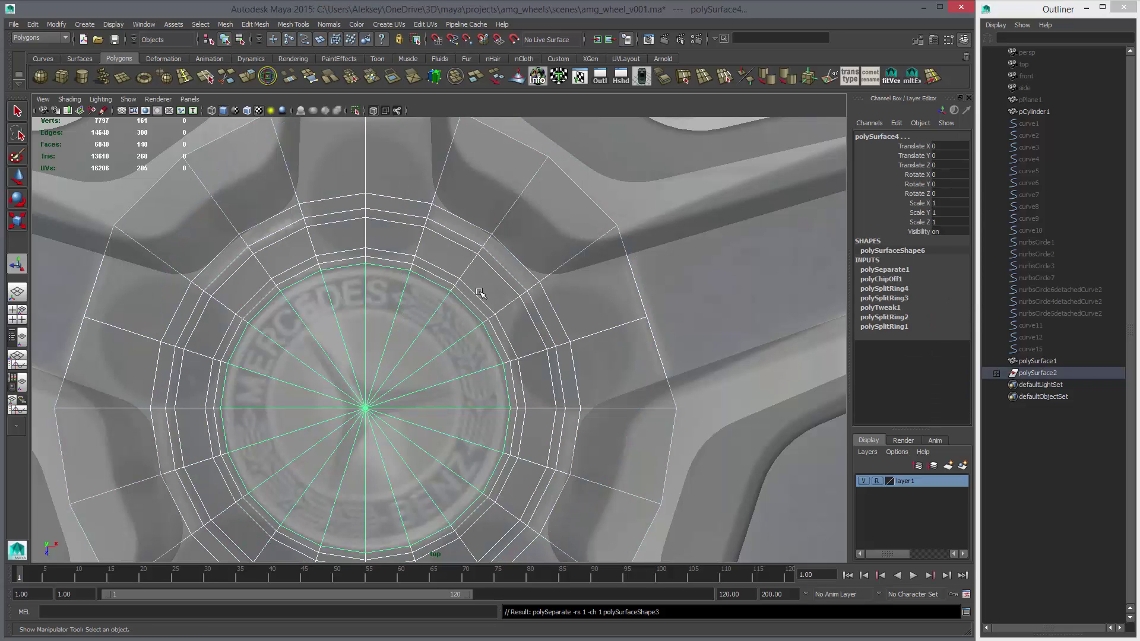
{"action": "key", "text": "space"}
{"action": "left_click_drag", "start_coordinate": [479, 292], "coordinate": [325, 215]}
{"action": "key", "text": "Delete"}
{"action": "left_click", "coordinate": [573, 384]}
{"action": "key", "text": "f"}
{"action": "key", "text": "space"}
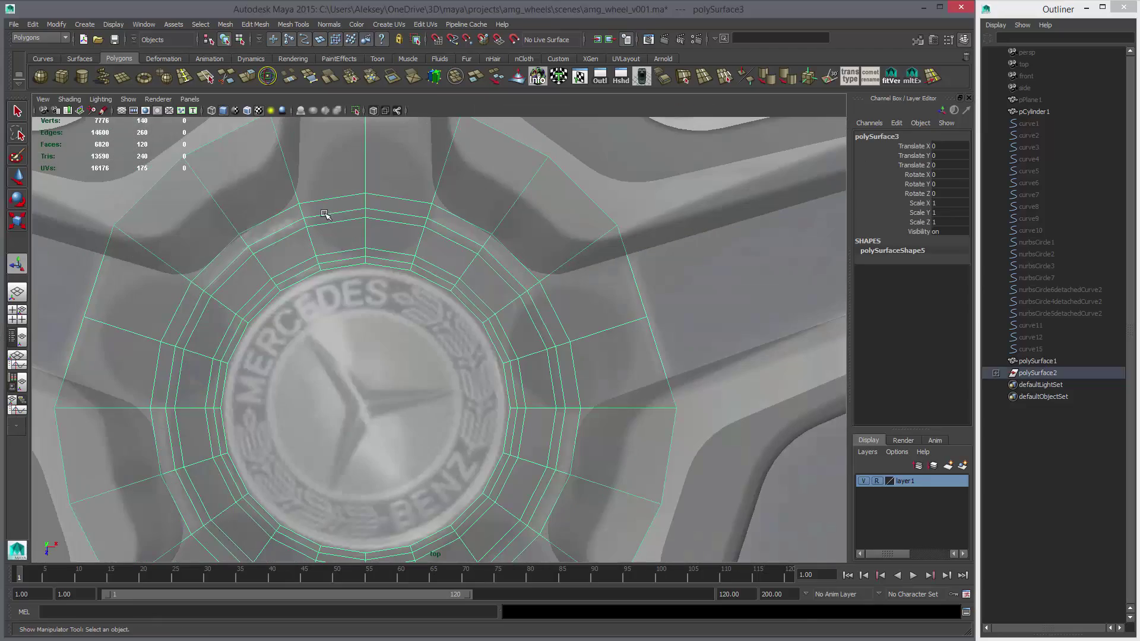
Step: Examine how the hub ring's outer edge lines up with the spoke mesh and briefly preview the ring smoothed
{"action": "left_click", "coordinate": [671, 235], "text": "shift"}
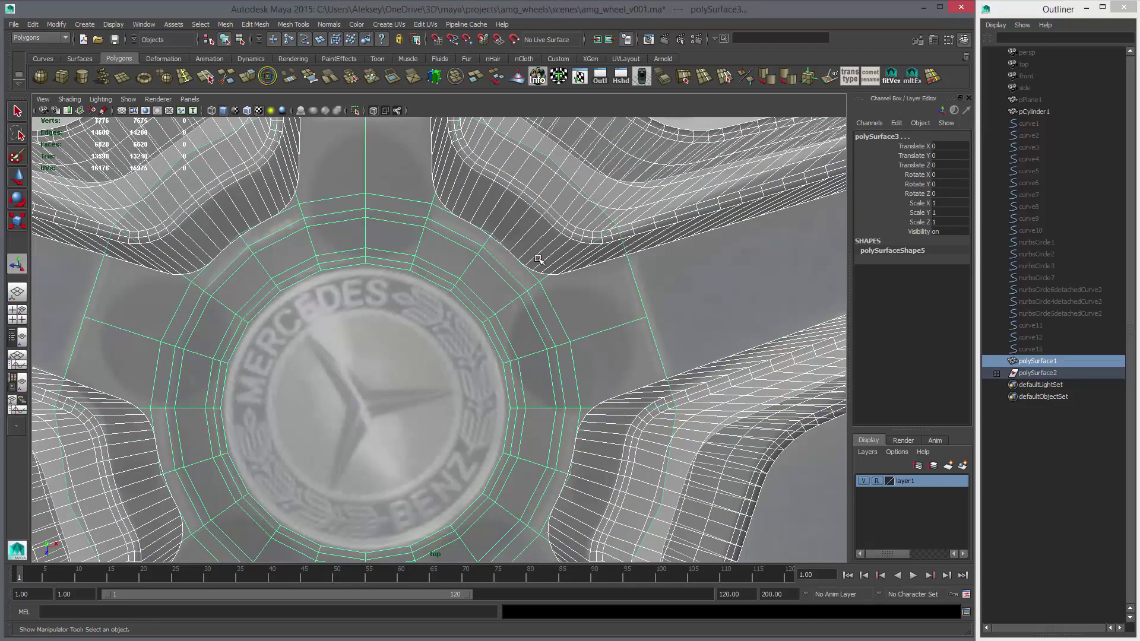
{"action": "scroll", "coordinate": [651, 320], "scroll_direction": "down", "scroll_amount": 5}
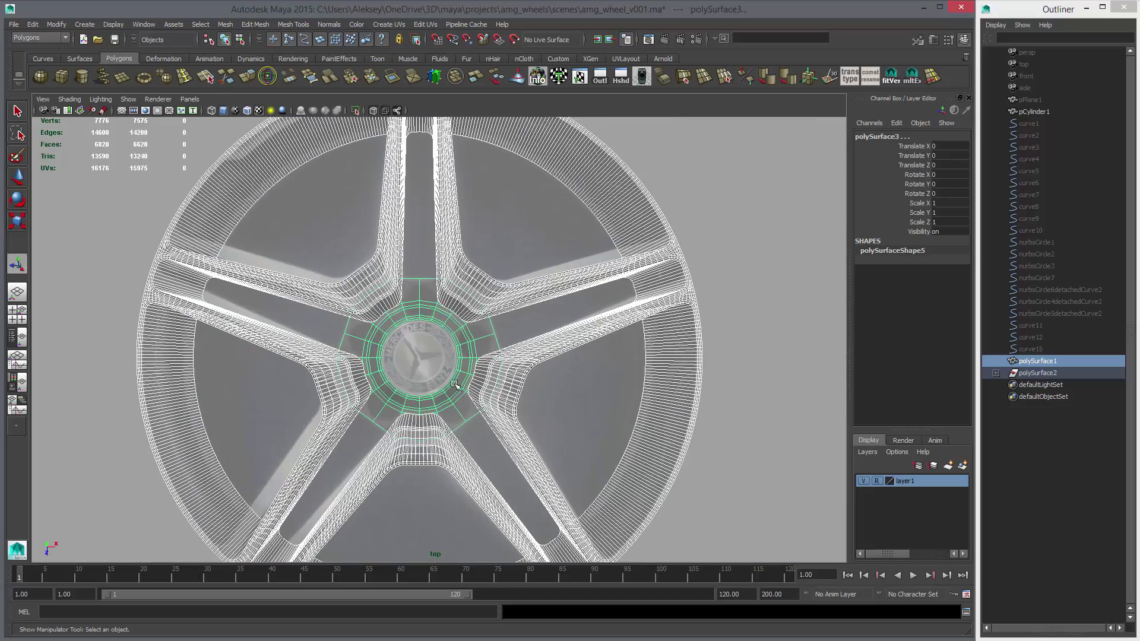
{"action": "scroll", "coordinate": [683, 338], "scroll_direction": "up", "scroll_amount": 6}
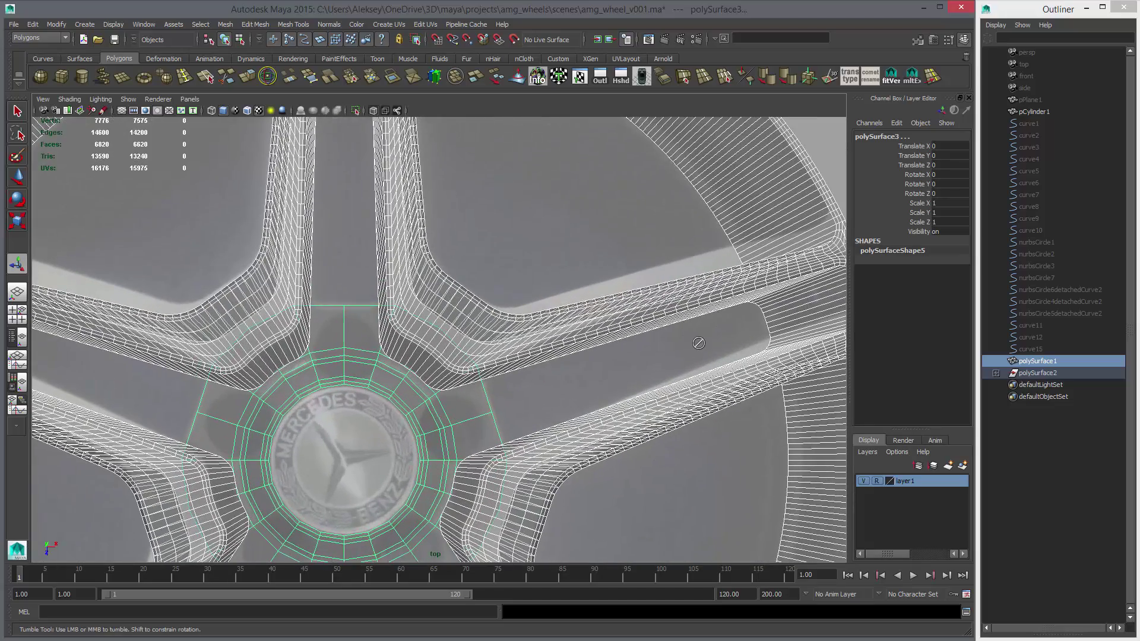
{"action": "middle_click_drag", "start_coordinate": [635, 301], "coordinate": [620, 333], "text": "alt"}
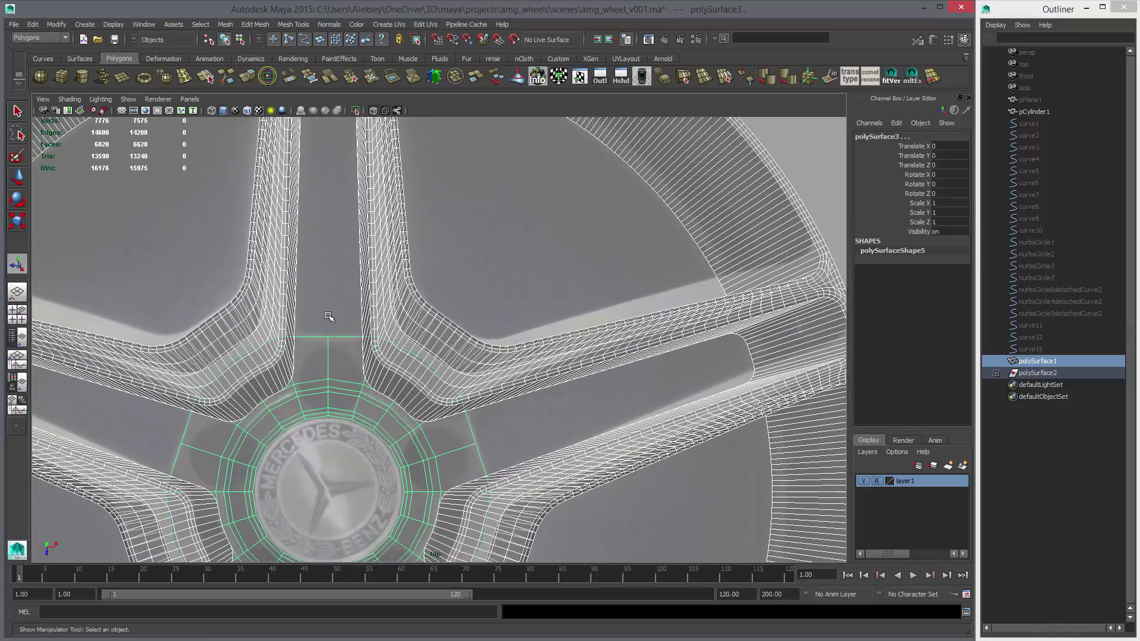
{"action": "middle_click_drag", "start_coordinate": [492, 360], "coordinate": [483, 330], "text": "alt"}
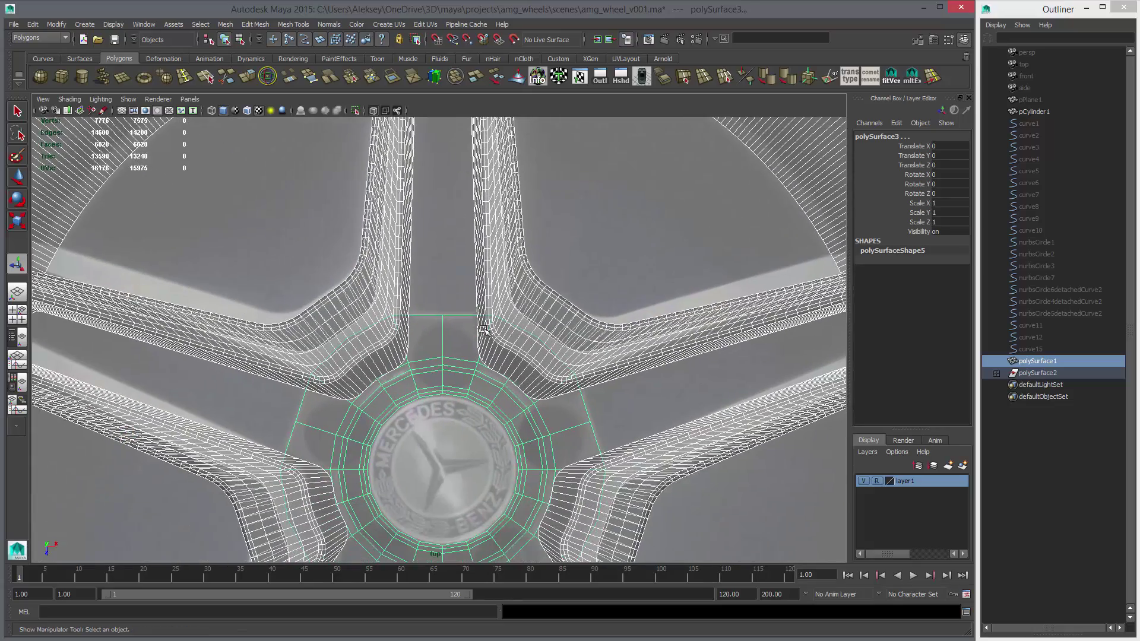
{"action": "scroll", "coordinate": [445, 362], "scroll_direction": "up", "scroll_amount": 5}
{"action": "left_click", "coordinate": [454, 387]}
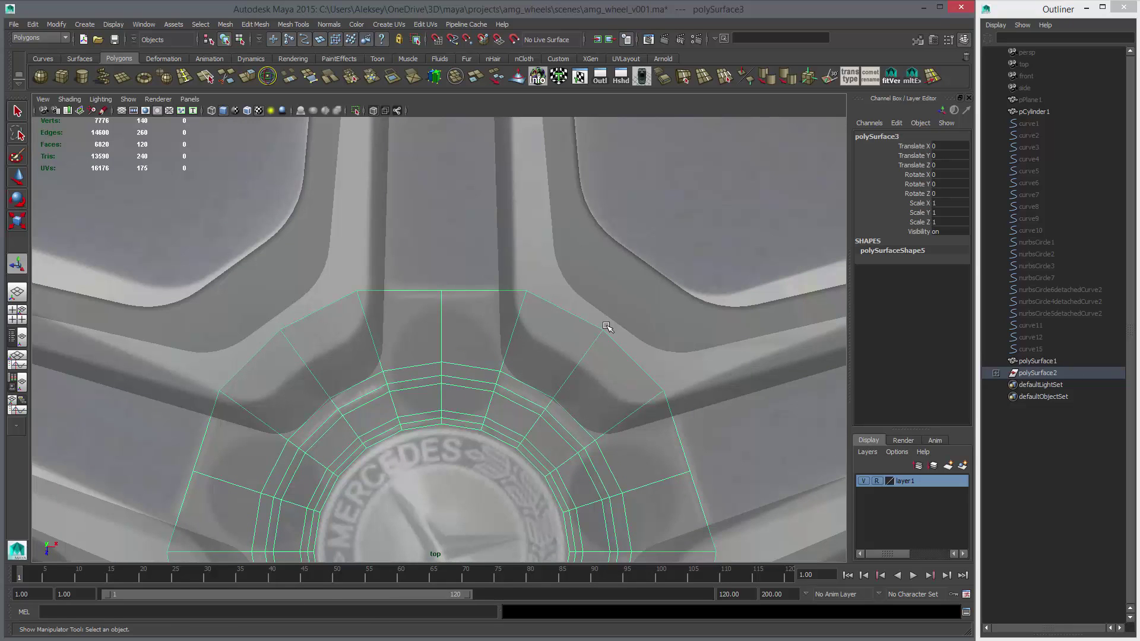
{"action": "scroll", "coordinate": [585, 422], "scroll_direction": "up", "scroll_amount": 2}
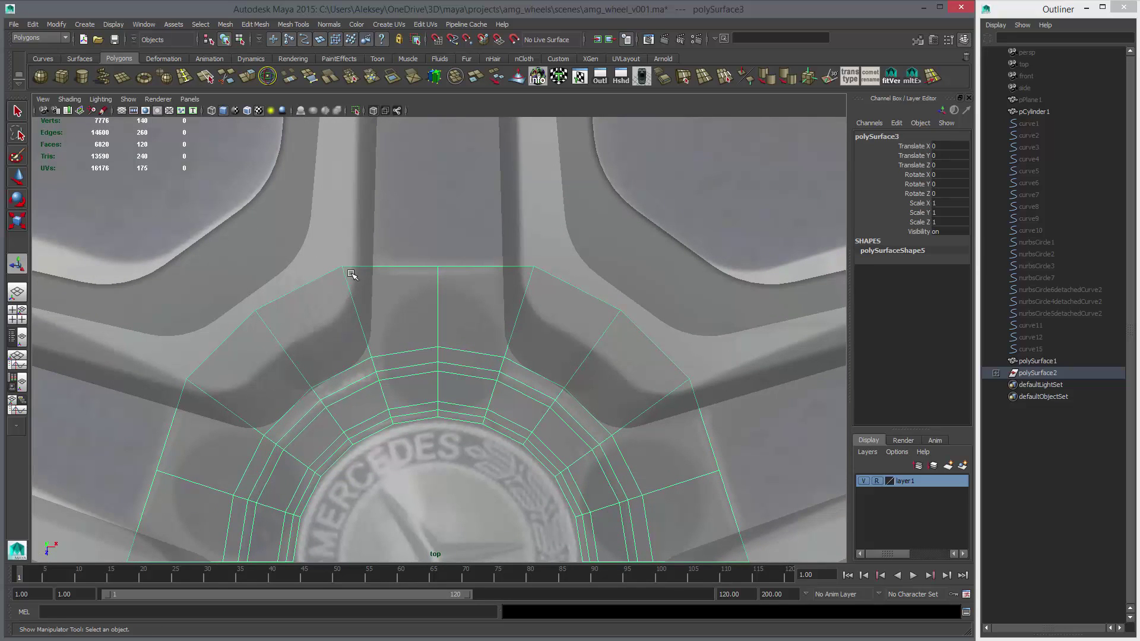
{"action": "key", "text": "3"}
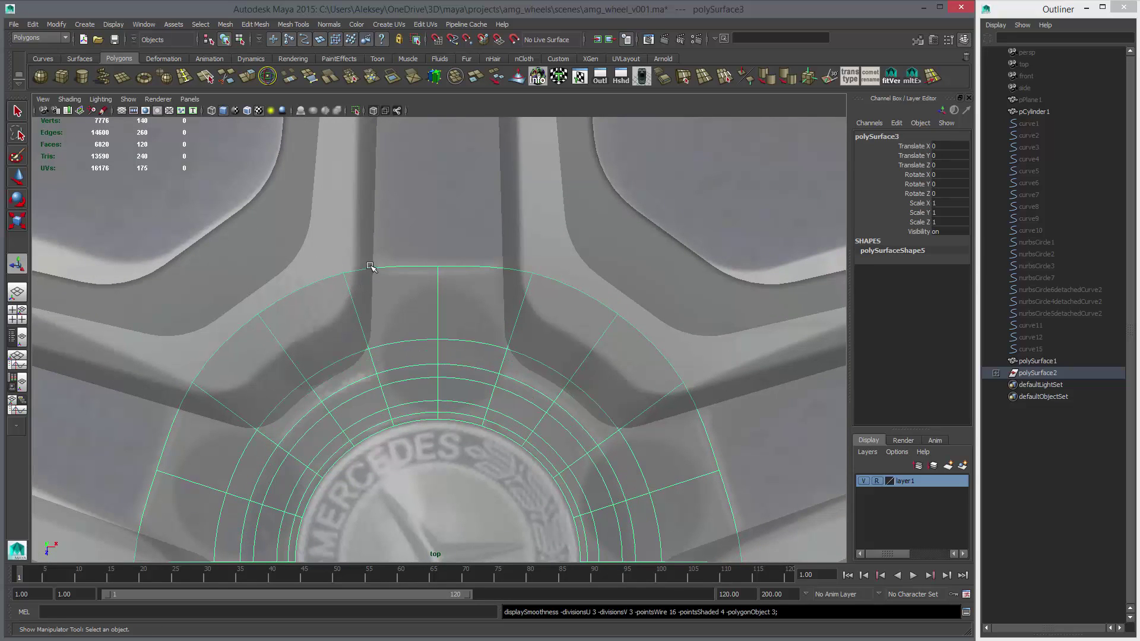
{"action": "key", "text": "1"}
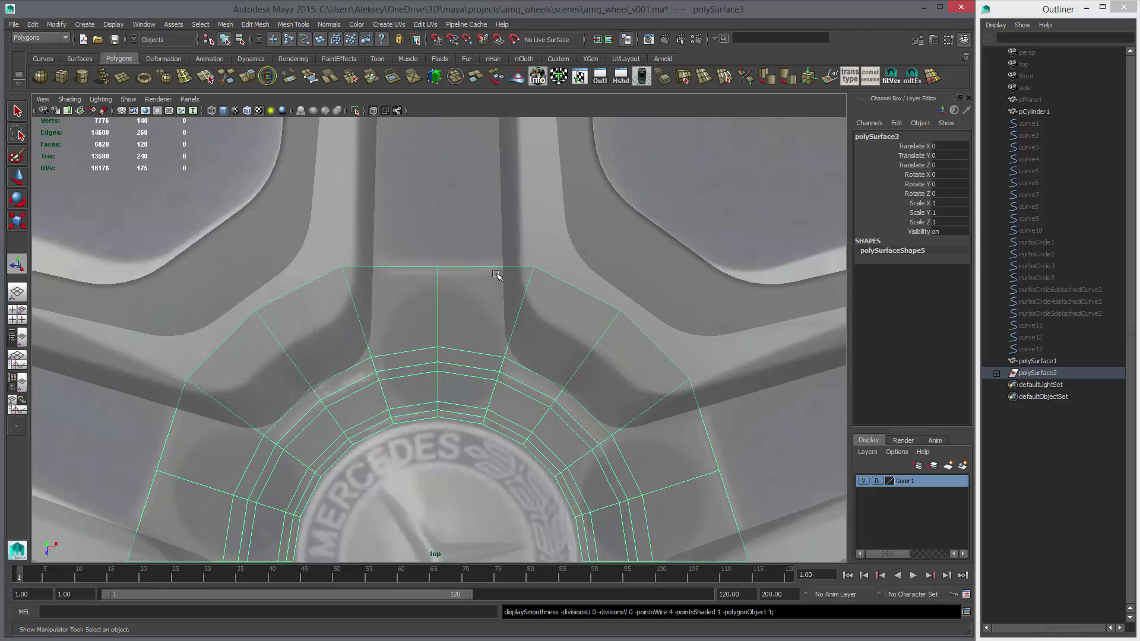
Step: Insert an edge loop just inside the hub ring's outer edge, using Equal distance from edge
{"action": "left_click", "coordinate": [208, 78]}
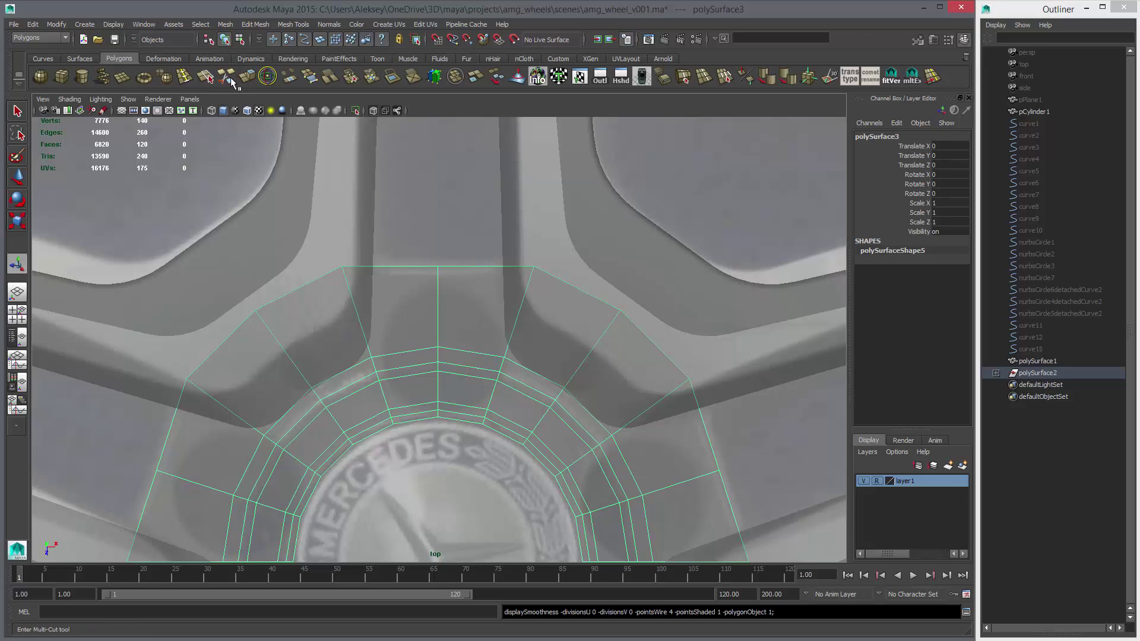
{"action": "double_click", "coordinate": [185, 76]}
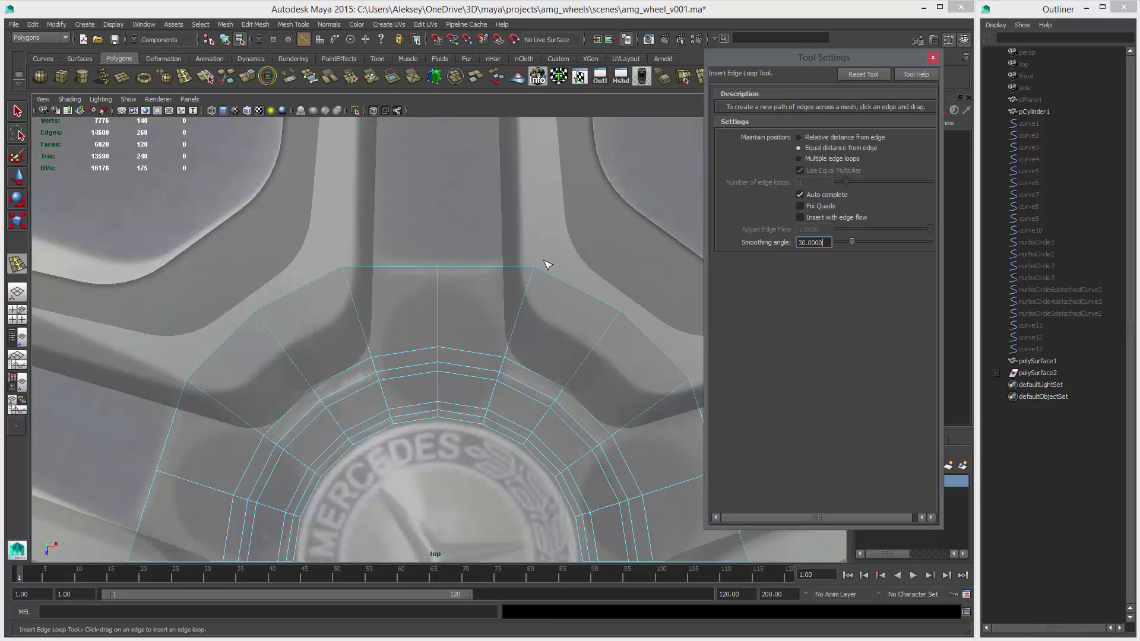
{"action": "left_click_drag", "start_coordinate": [342, 280], "coordinate": [347, 281]}
{"action": "key", "text": "w"}
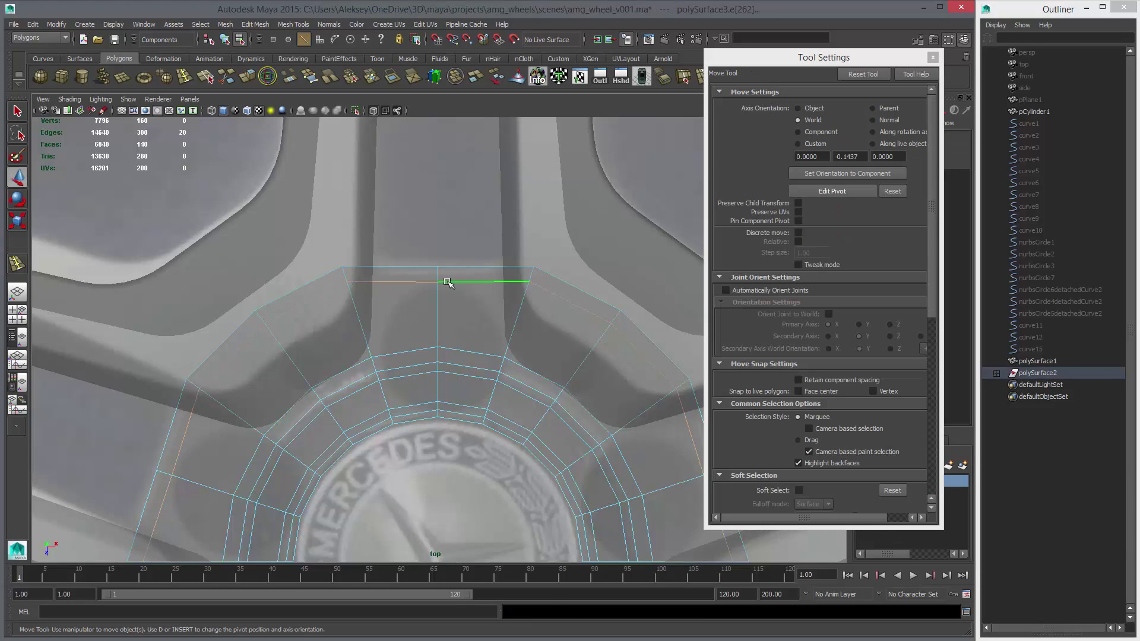
Step: Select the new loop's middle vertex at the upper spoke and snap it in line with the loop's neighbouring corner vertex
{"action": "right_click_drag", "start_coordinate": [447, 282], "coordinate": [412, 282]}
{"action": "left_click", "coordinate": [438, 283]}
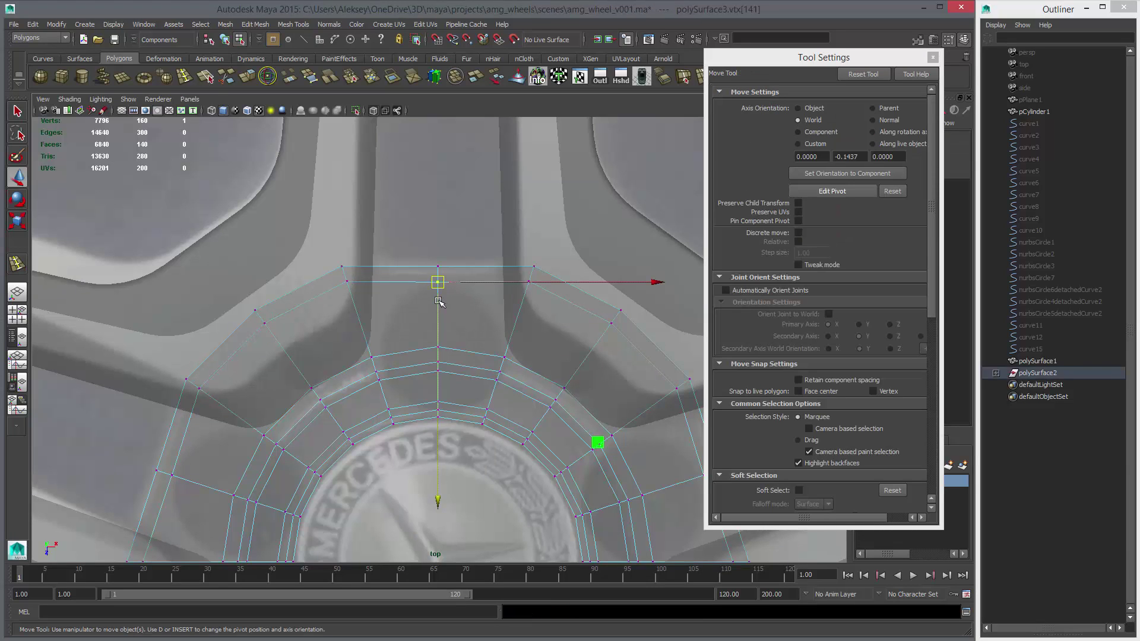
{"action": "key", "text": "v"}
{"action": "left_click_drag", "start_coordinate": [441, 302], "coordinate": [346, 281]}
Step: Use Multi-Cut to cut from the outer edges on both sides of the upper spoke's corner to the inner loop's corner vertex
{"action": "middle_click_drag", "start_coordinate": [377, 300], "coordinate": [425, 339], "text": "alt"}
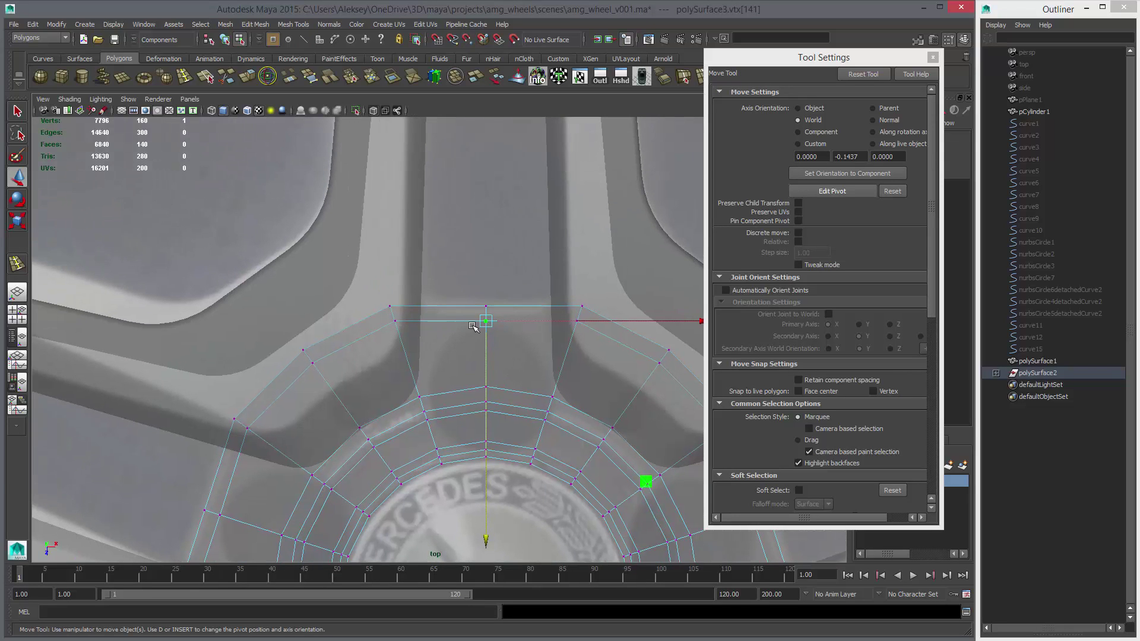
{"action": "scroll", "coordinate": [352, 314], "scroll_direction": "up", "scroll_amount": 3}
{"action": "left_click", "coordinate": [228, 77]}
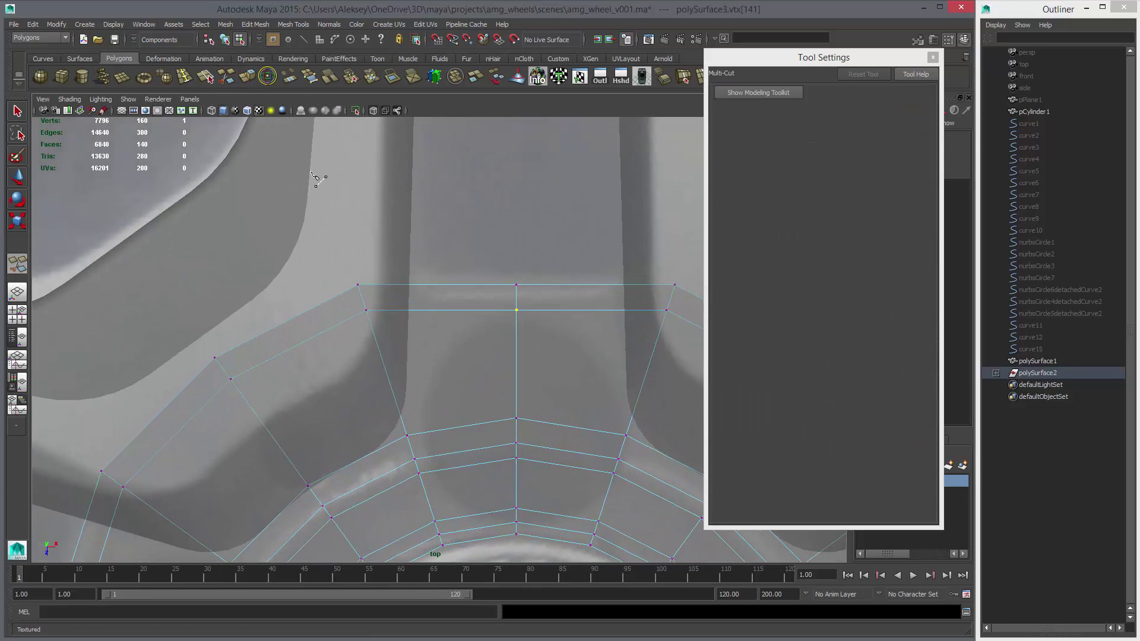
{"action": "left_click", "coordinate": [338, 295]}
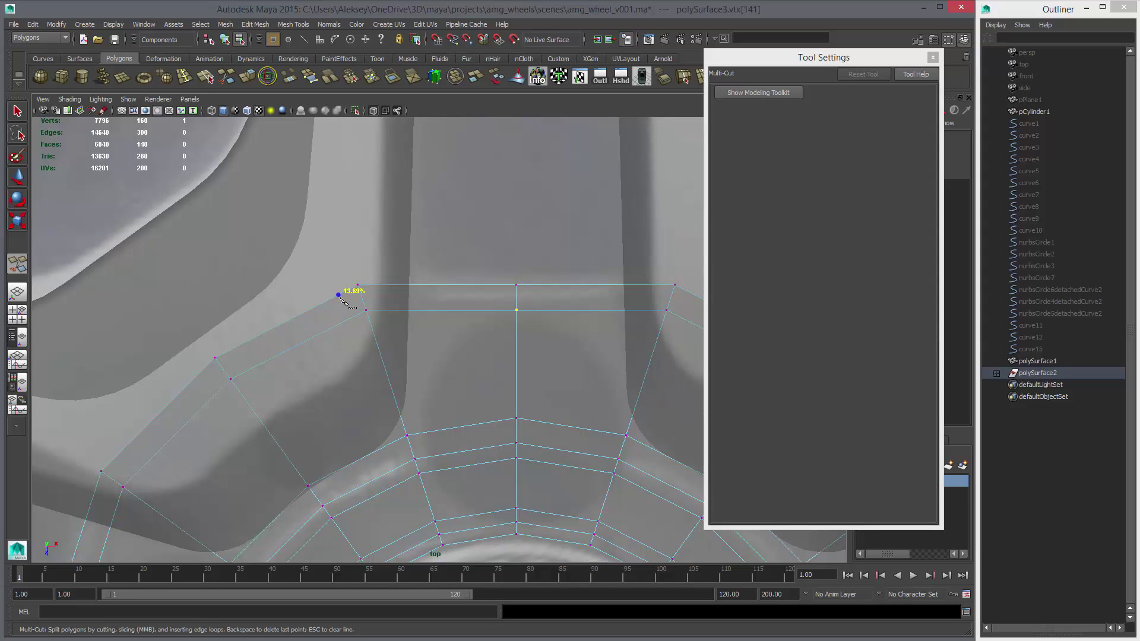
{"action": "left_click", "coordinate": [367, 310]}
{"action": "left_click", "coordinate": [383, 287]}
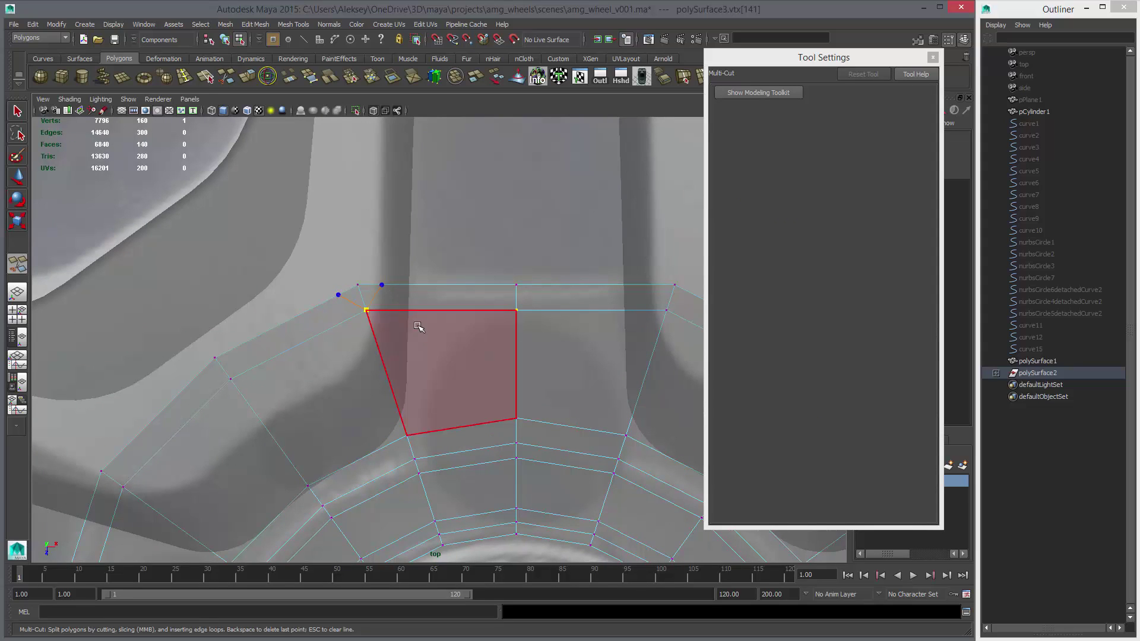
{"action": "key", "text": "w"}
Step: Delete the short corner edge between the two cuts and display the hub ring in smooth preview
{"action": "right_click_drag", "start_coordinate": [437, 316], "coordinate": [483, 312]}
{"action": "left_click", "coordinate": [357, 297]}
{"action": "key", "text": "Delete"}
{"action": "left_click", "coordinate": [483, 325]}
{"action": "scroll", "coordinate": [574, 426], "scroll_direction": "down", "scroll_amount": 5}
{"action": "left_click", "coordinate": [479, 366]}
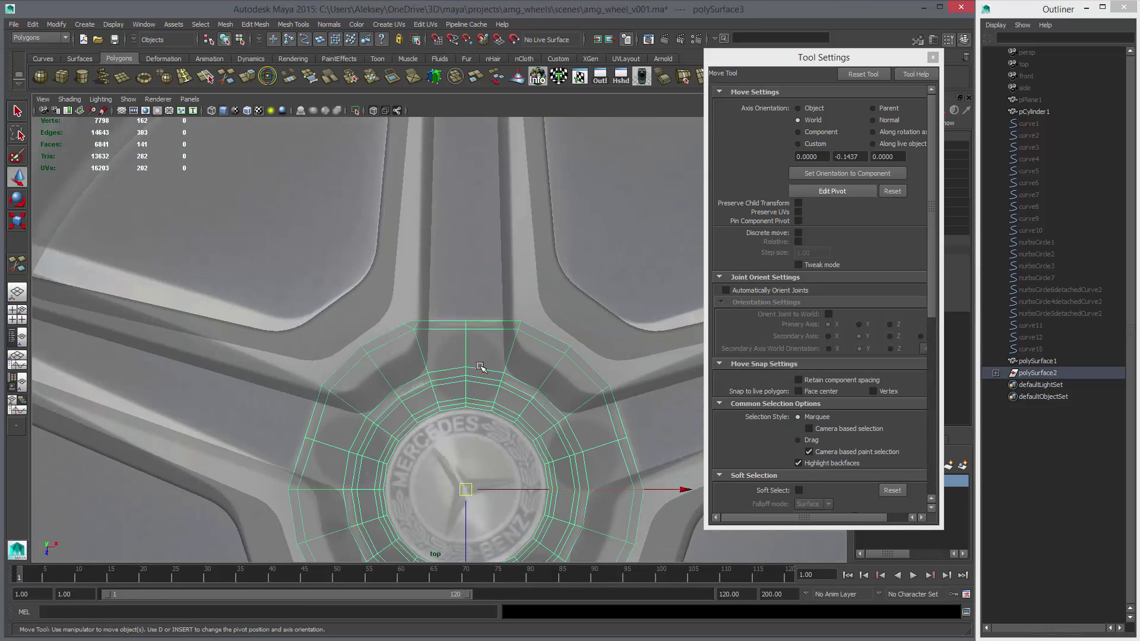
{"action": "key", "text": "3"}
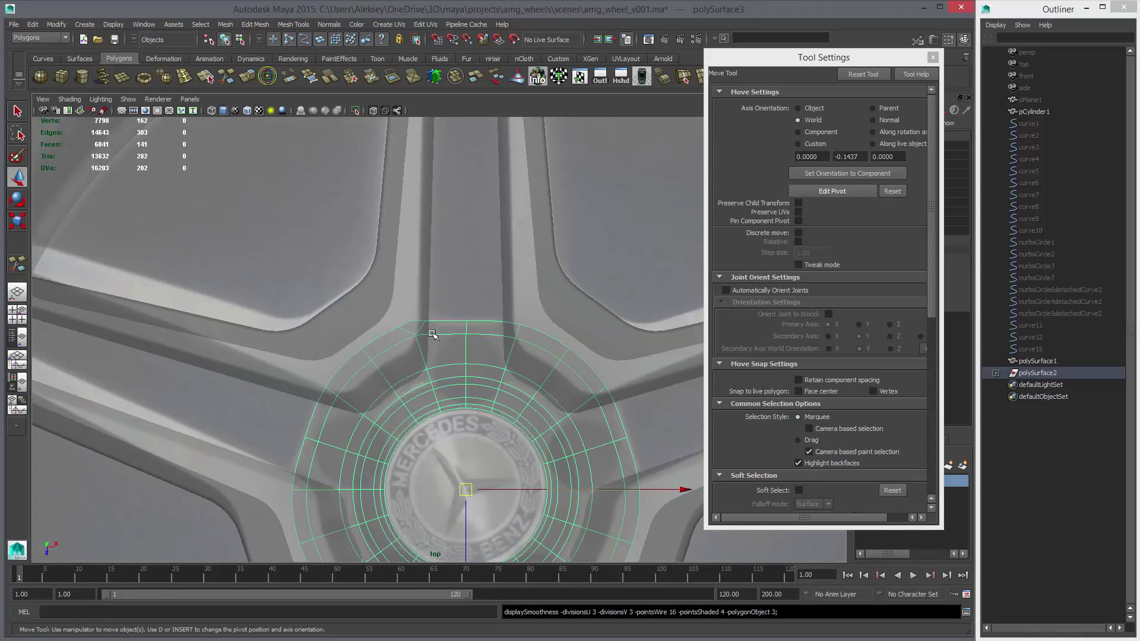
Step: Keep only the hub ring's half segment to the left of the upper spoke's centre line and delete all its other faces
{"action": "right_click_drag", "start_coordinate": [478, 348], "coordinate": [483, 359]}
{"action": "left_click_drag", "start_coordinate": [397, 298], "coordinate": [438, 365]}
{"action": "left_click_drag", "start_coordinate": [426, 425], "coordinate": [426, 425], "text": "ctrl+shift"}
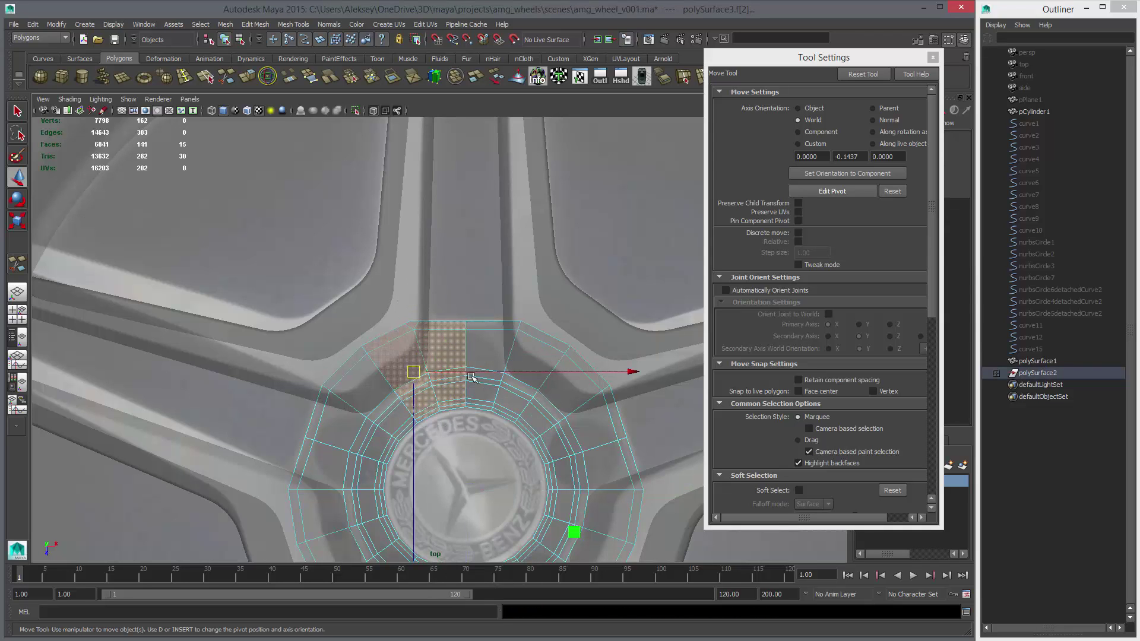
{"action": "right_click_drag", "start_coordinate": [580, 418], "coordinate": [328, 295], "text": "alt"}
{"action": "left_click_drag", "start_coordinate": [327, 295], "coordinate": [617, 572], "text": "shift"}
{"action": "key", "text": "Delete"}
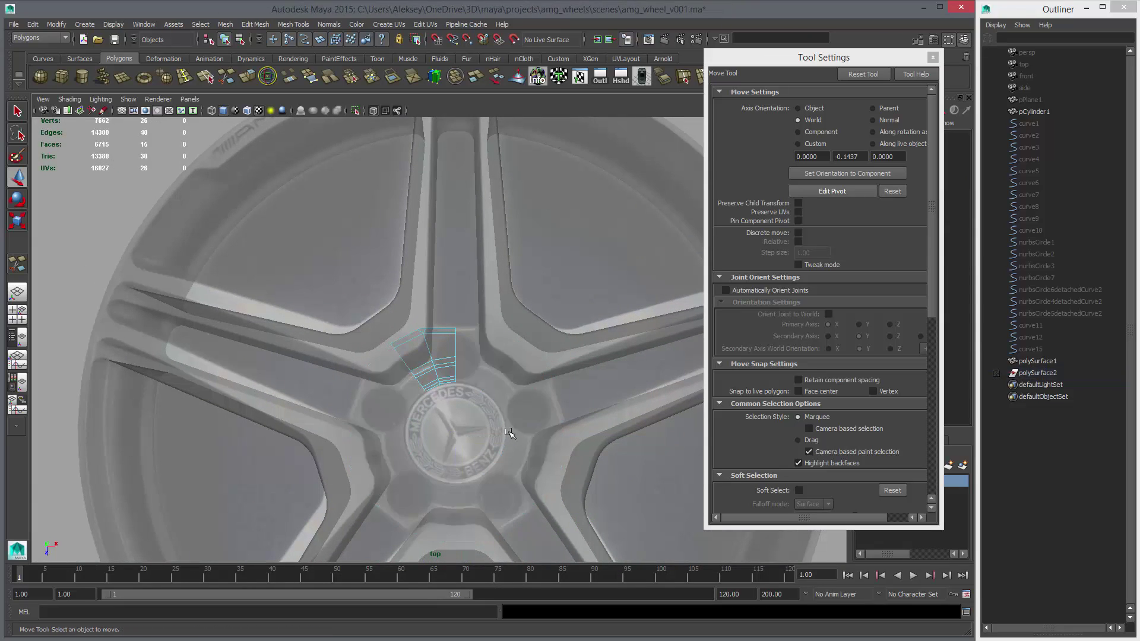
{"action": "right_click_drag", "start_coordinate": [439, 356], "coordinate": [450, 339]}
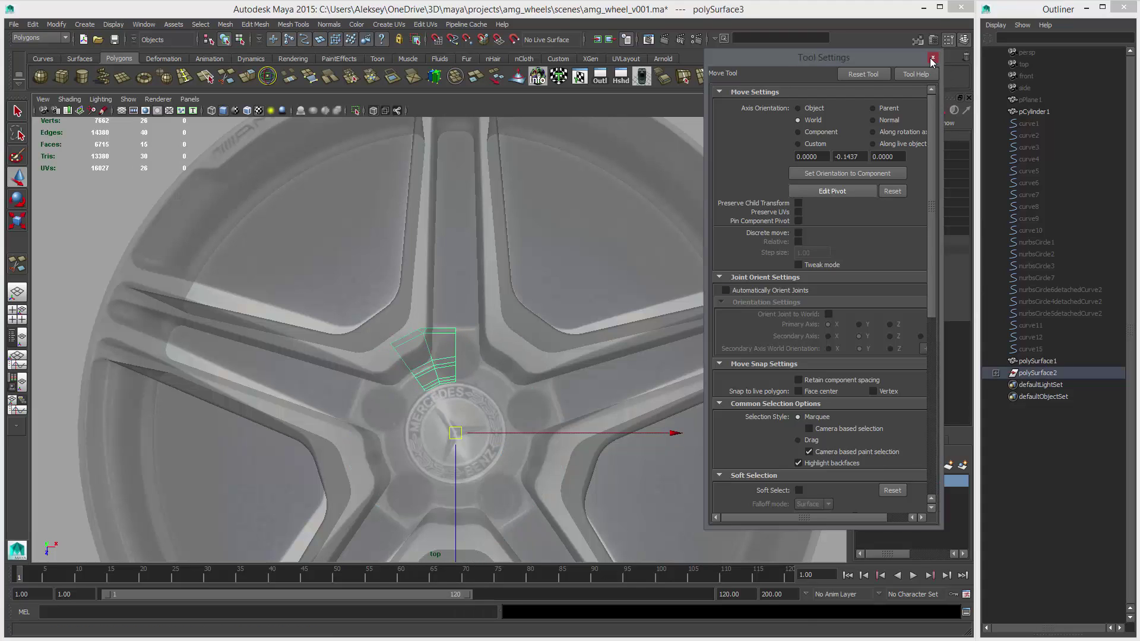
Step: Duplicate the half segment and mirror the copy across the upper spoke's centre line with Scale X -1
{"action": "left_click", "coordinate": [933, 57]}
{"action": "middle_click_drag", "start_coordinate": [565, 407], "coordinate": [534, 351], "text": "alt"}
{"action": "key", "text": "ctrl+d"}
{"action": "key", "text": "r"}
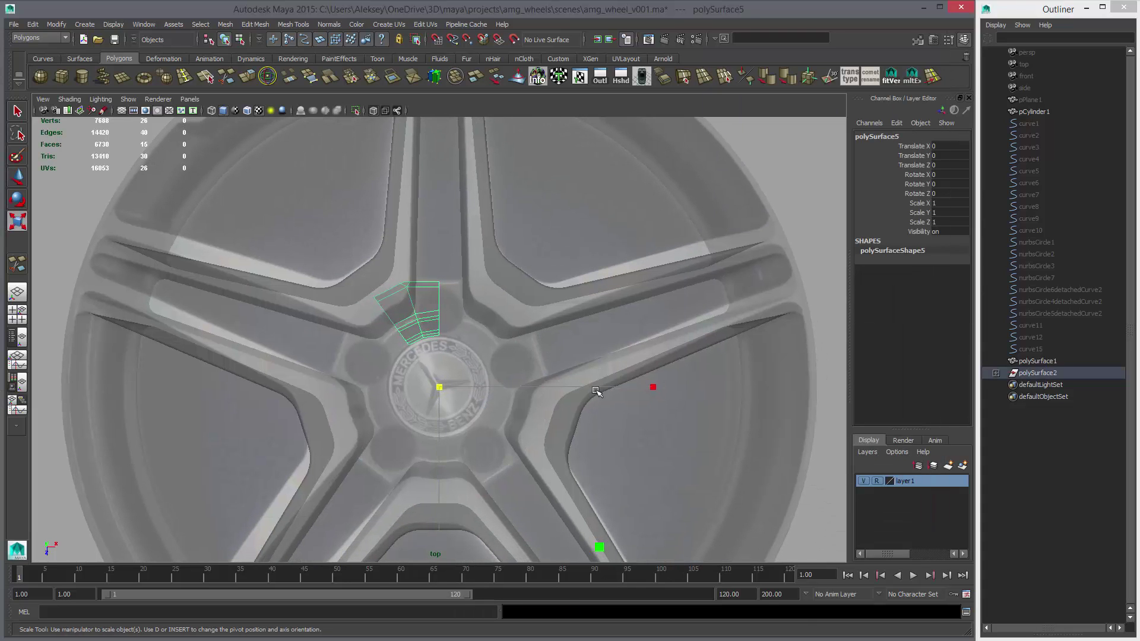
{"action": "middle_click_drag", "start_coordinate": [564, 419], "coordinate": [356, 415]}
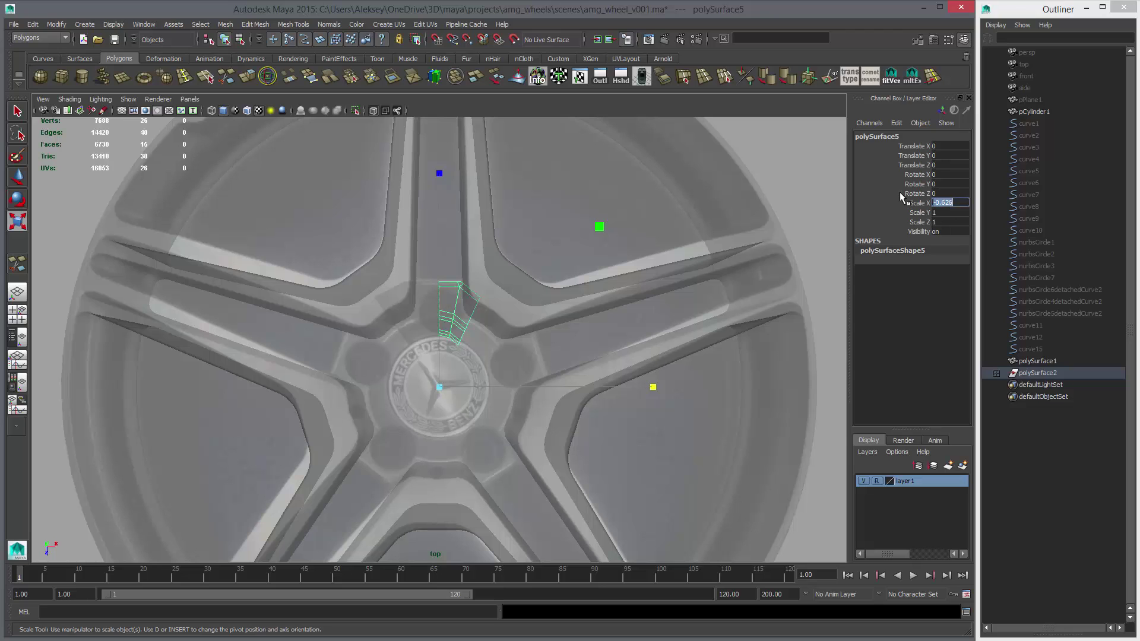
{"action": "type", "text": "-1"}
{"action": "key", "text": "Return"}
Step: Select both mirrored half segments, duplicate them and set the copies' Rotate Y to 72
{"action": "left_click", "coordinate": [410, 313], "text": "shift"}
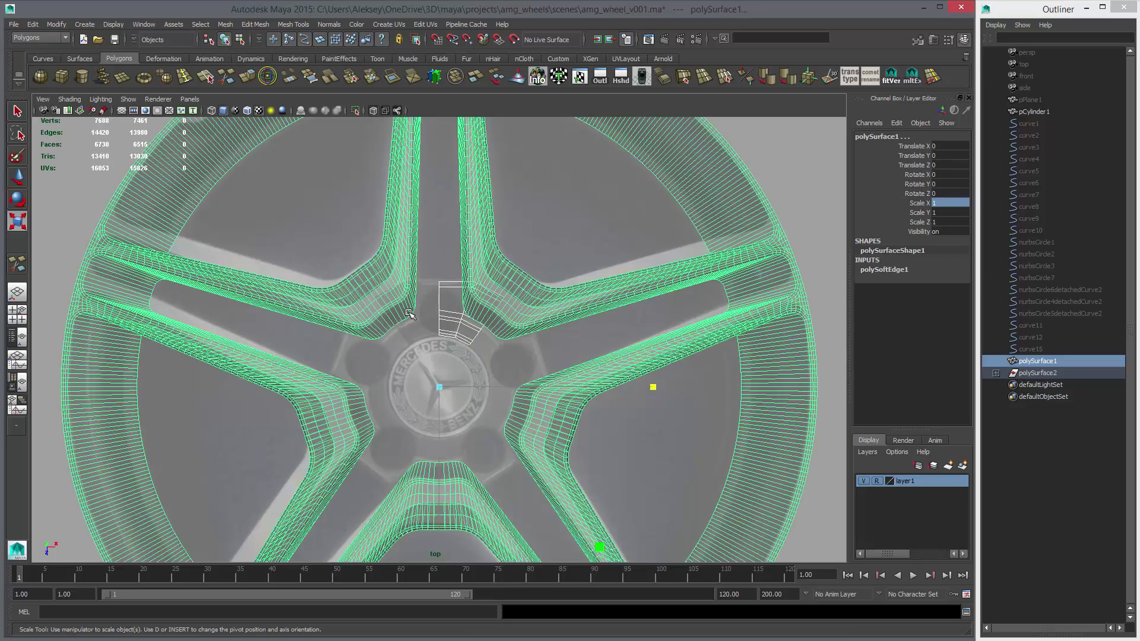
{"action": "key", "text": "ctrl+z"}
{"action": "left_click", "coordinate": [423, 330], "text": "shift"}
{"action": "key", "text": "alt+shift+d"}
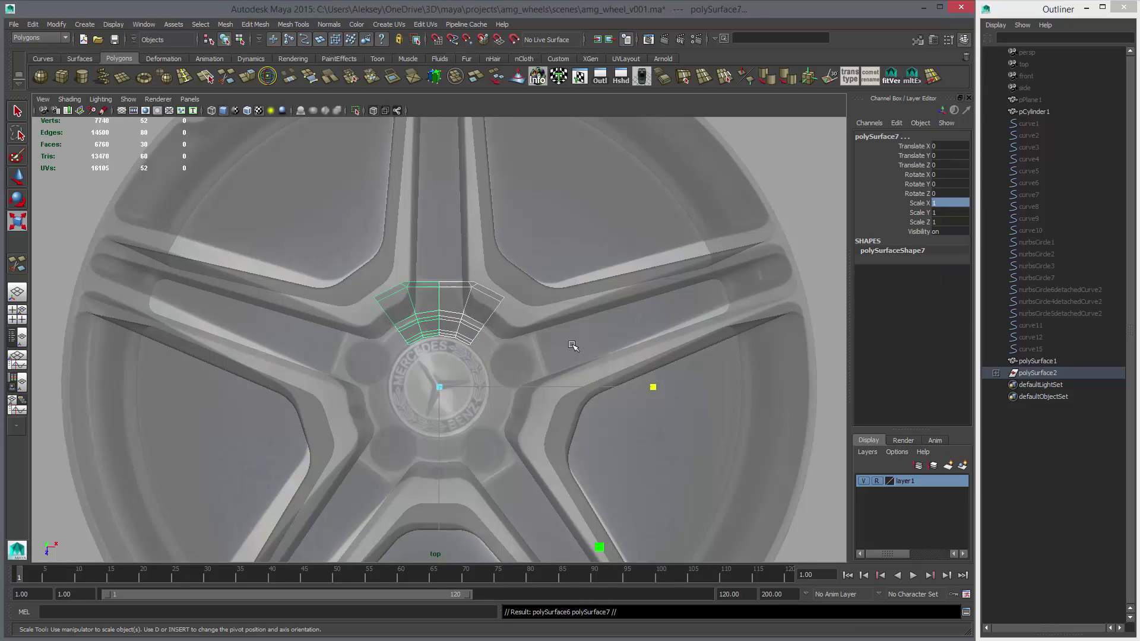
{"action": "key", "text": "e"}
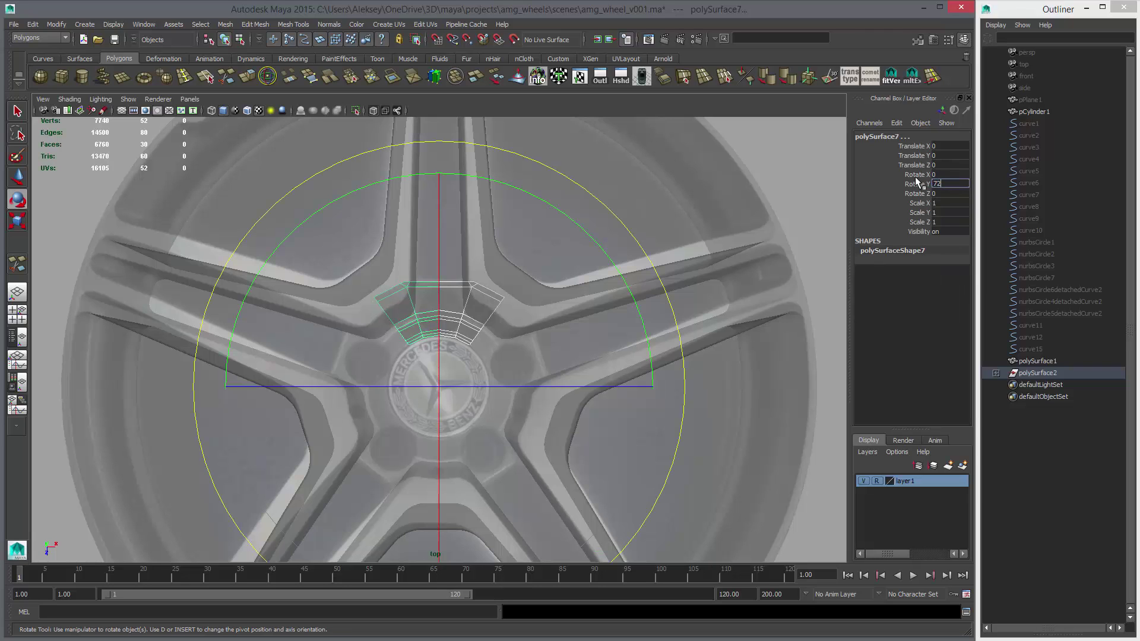
{"action": "type", "text": "72"}
{"action": "key", "text": "Return"}
Step: Repeat the 72-degree duplication of the segment pair until copies cover all five spokes around the hub
{"action": "key", "text": "shift+d"}
{"action": "middle_click_drag", "start_coordinate": [754, 483], "coordinate": [739, 419], "text": "alt"}
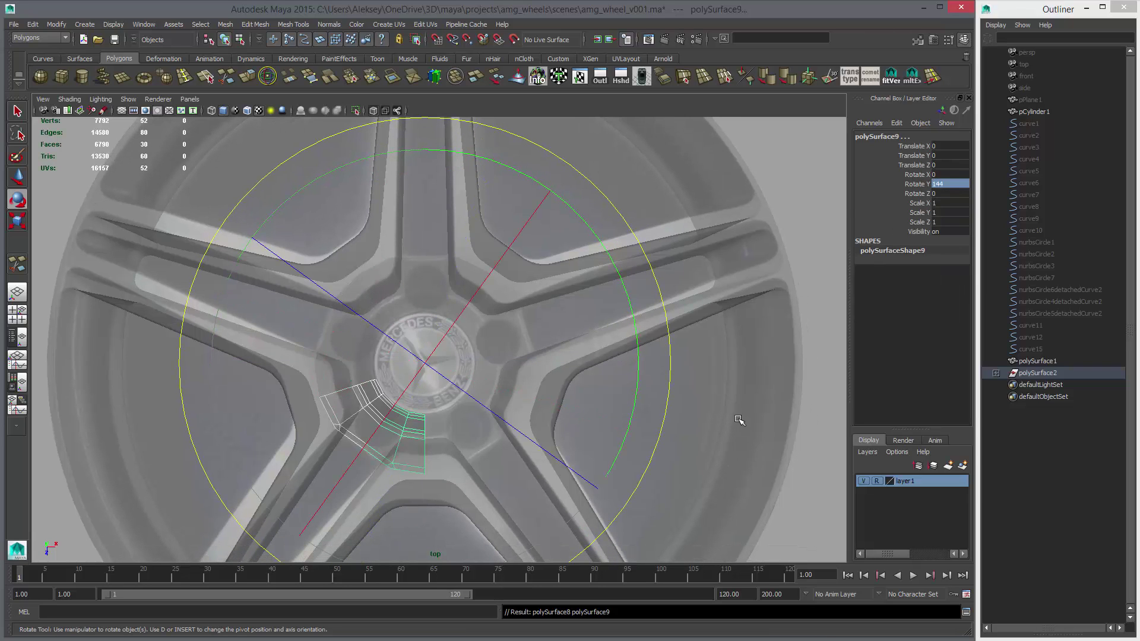
{"action": "key", "text": "shift+d"}
{"action": "key", "text": "shift+d"}
{"action": "key", "text": "w"}
{"action": "key", "text": "q"}
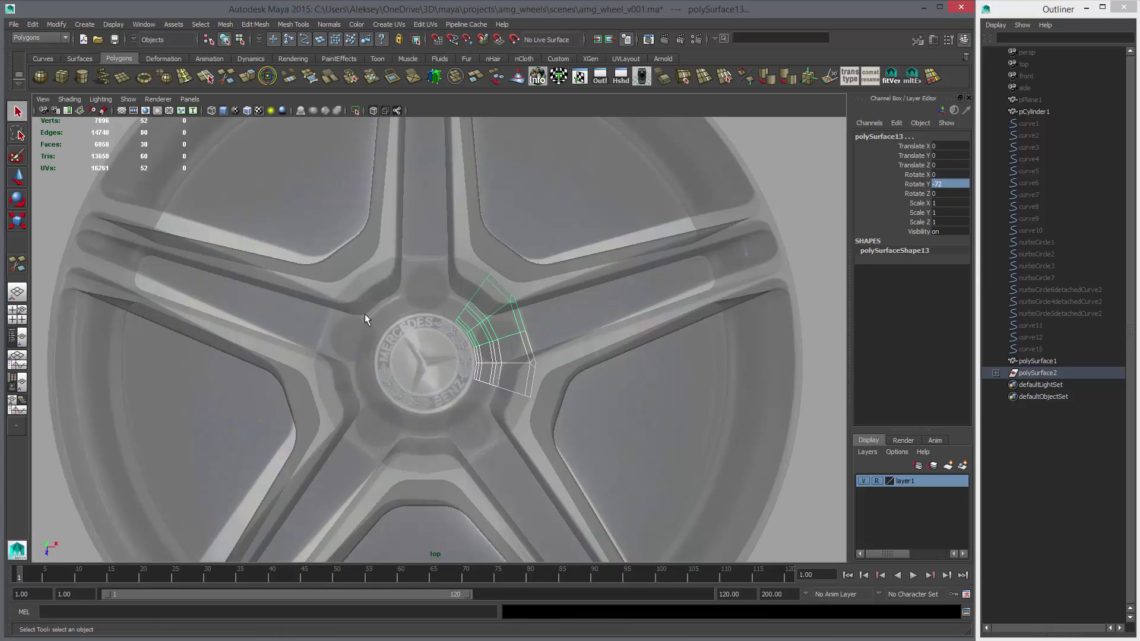
Step: Select all the hub segments and combine them into a single mesh with merged seam vertices
{"action": "left_click_drag", "start_coordinate": [475, 417], "coordinate": [476, 416]}
{"action": "right_click_drag", "start_coordinate": [504, 410], "coordinate": [543, 380], "text": "alt"}
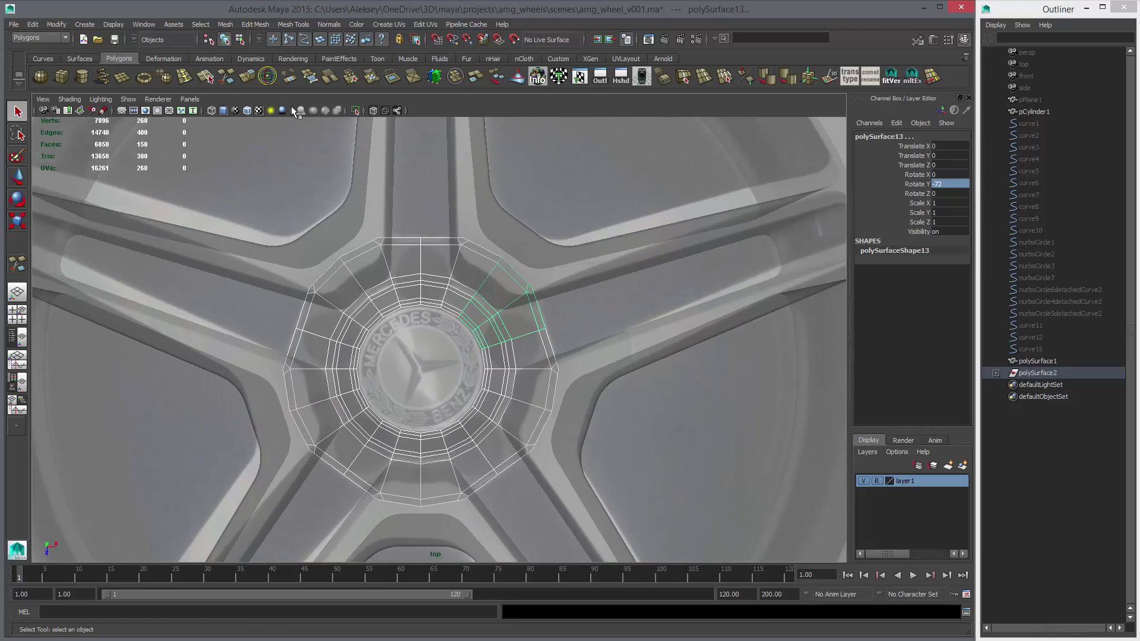
{"action": "left_click", "coordinate": [434, 76]}
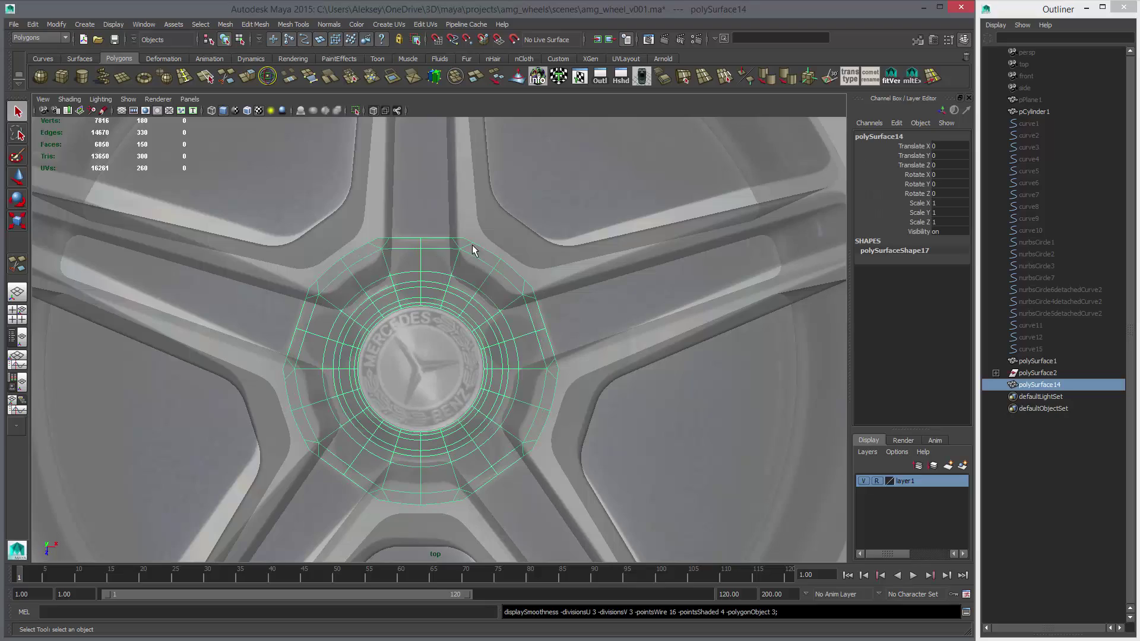
Step: Switch the spoke mesh to edge editing in perspective and select its lower border edge loop beside the hub
{"action": "key", "text": "space"}
{"action": "key", "text": "space"}
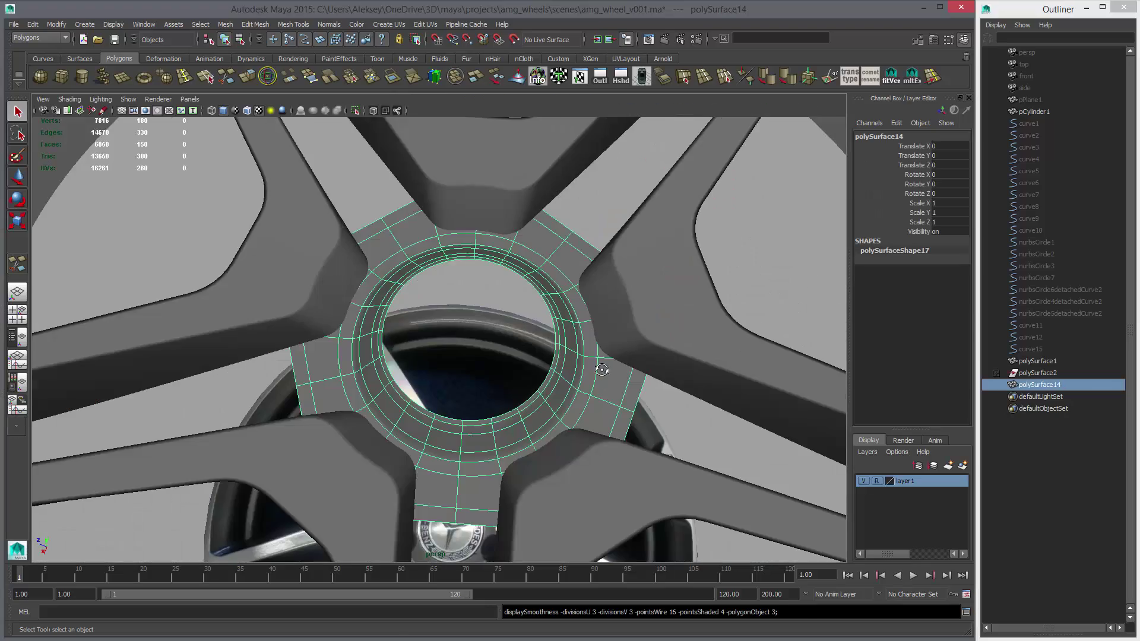
{"action": "left_click_drag", "start_coordinate": [603, 368], "coordinate": [470, 366], "text": "alt"}
{"action": "right_click_drag", "start_coordinate": [470, 367], "coordinate": [509, 404], "text": "alt"}
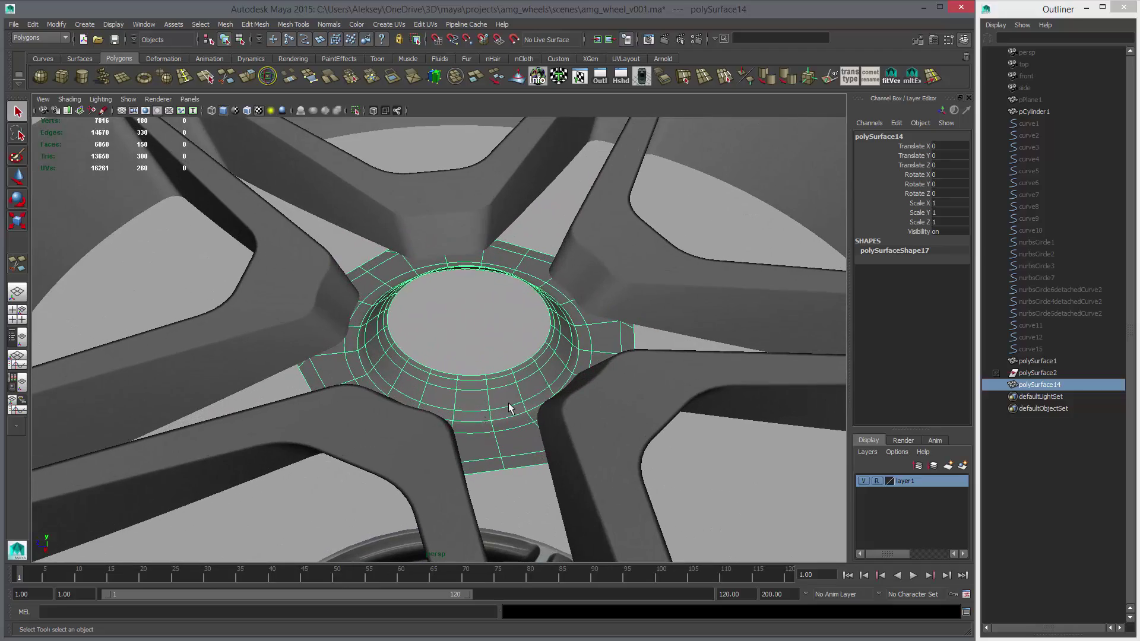
{"action": "left_click", "coordinate": [415, 434]}
{"action": "left_click_drag", "start_coordinate": [496, 407], "coordinate": [363, 379], "text": "alt"}
{"action": "right_click_drag", "start_coordinate": [558, 301], "coordinate": [559, 272]}
{"action": "left_click_drag", "start_coordinate": [555, 366], "coordinate": [543, 338], "text": "alt"}
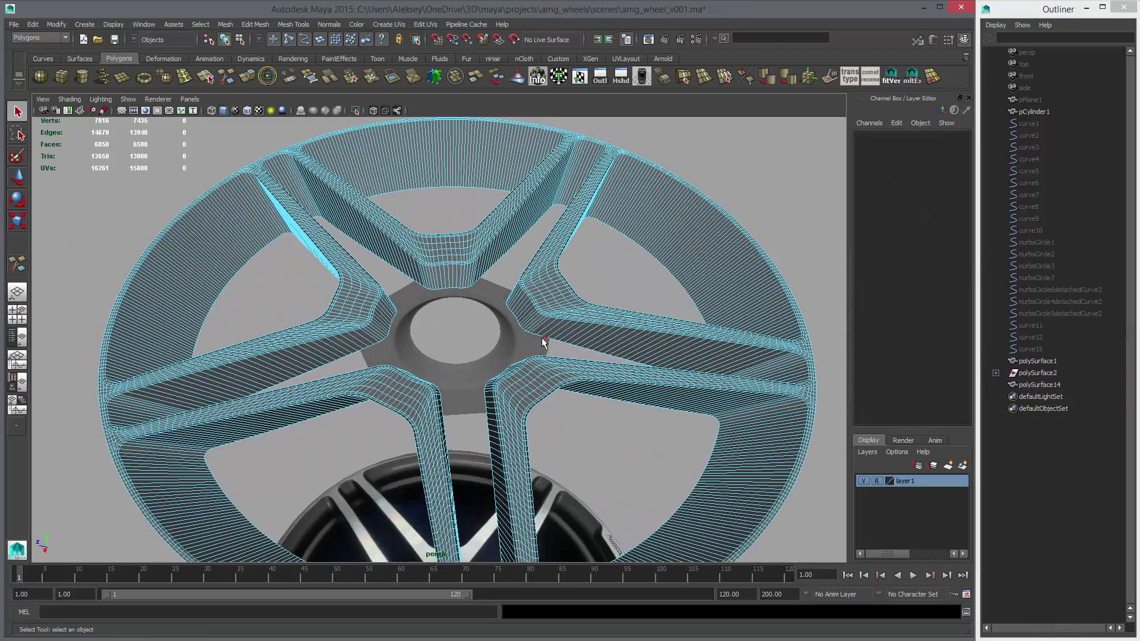
{"action": "double_click", "coordinate": [543, 338]}
{"action": "left_click_drag", "start_coordinate": [572, 375], "coordinate": [567, 297], "text": "alt"}
Step: Select only the spoke mesh's lower border edges in the side view wireframe and convert the selection to vertices
{"action": "key", "text": "space"}
{"action": "key", "text": "space"}
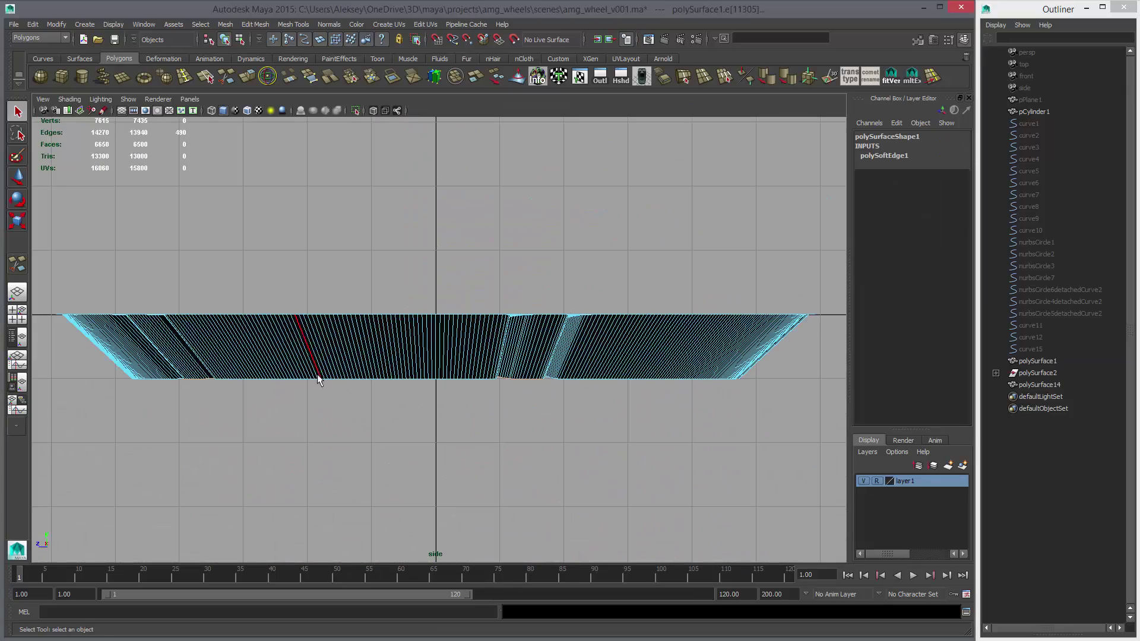
{"action": "key", "text": "4"}
{"action": "left_click_drag", "start_coordinate": [47, 333], "coordinate": [897, 502]}
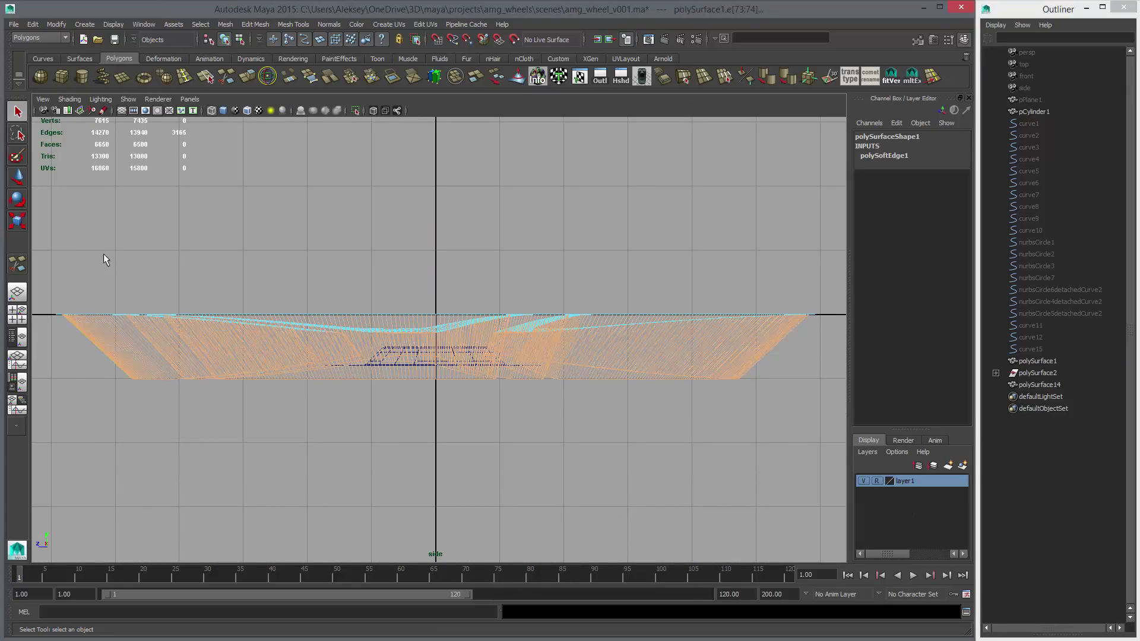
{"action": "left_click_drag", "start_coordinate": [951, 343], "coordinate": [951, 344], "text": "ctrl"}
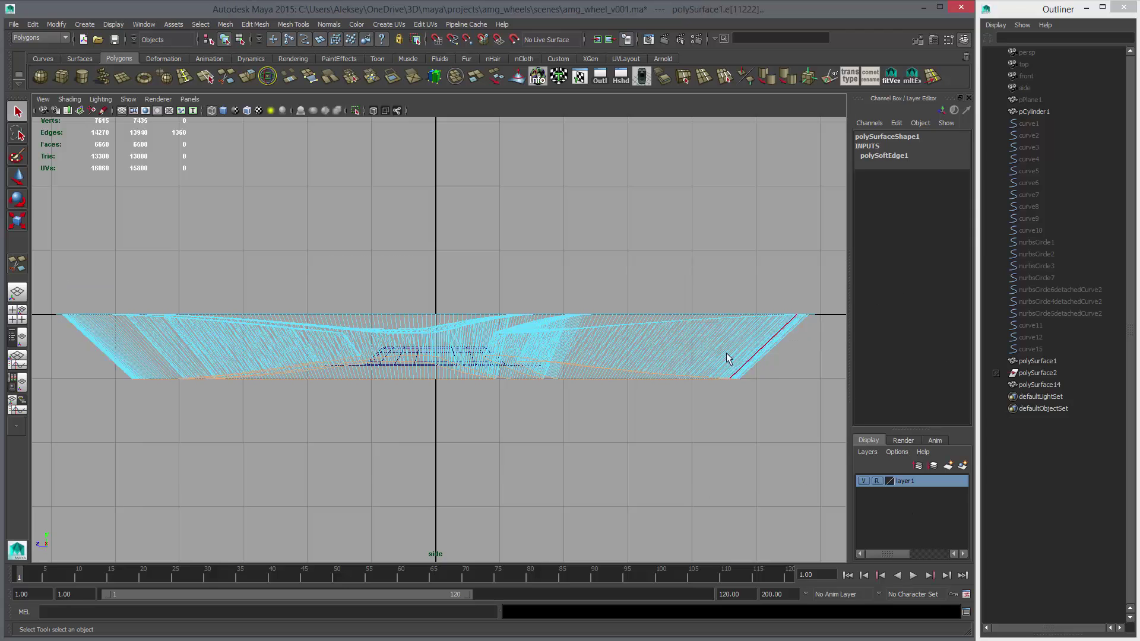
{"action": "right_click_drag", "start_coordinate": [729, 348], "coordinate": [602, 350], "text": "ctrl"}
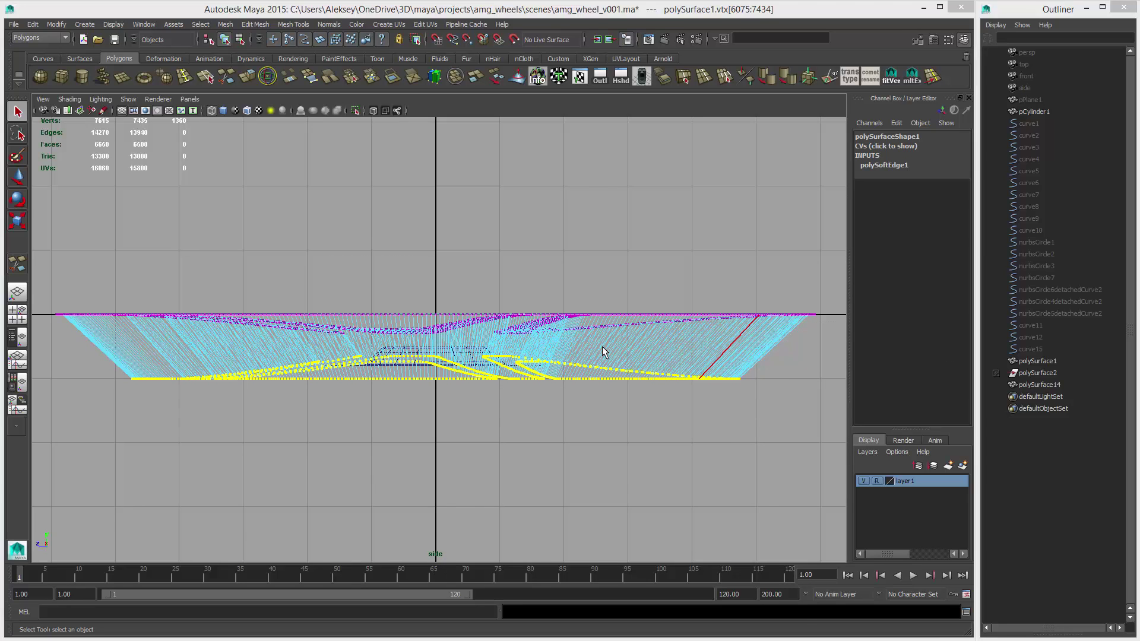
Step: Apply a Lattice deformer to the selected lower vertices and move its lower lattice points slightly down
{"action": "key", "text": "space"}
{"action": "left_click_drag", "start_coordinate": [562, 370], "coordinate": [562, 405]}
{"action": "right_click_drag", "start_coordinate": [575, 451], "coordinate": [574, 429]}
{"action": "left_click_drag", "start_coordinate": [119, 371], "coordinate": [1067, 462]}
{"action": "key", "text": "w"}
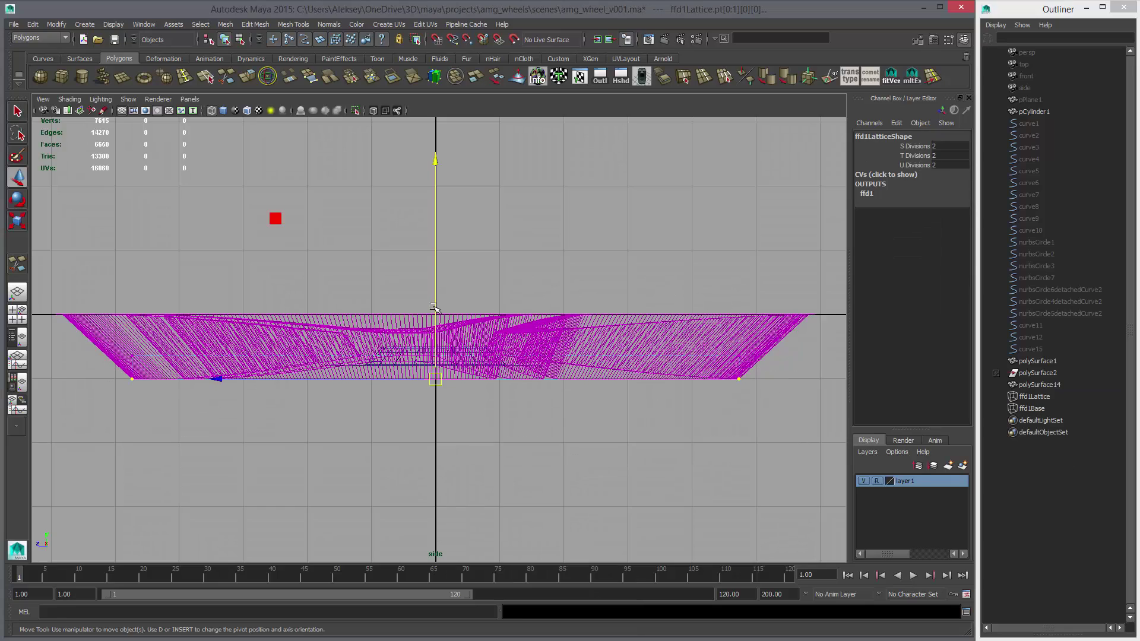
{"action": "left_click_drag", "start_coordinate": [436, 332], "coordinate": [439, 340]}
{"action": "left_click_drag", "start_coordinate": [935, 366], "coordinate": [935, 368]}
{"action": "middle_click_drag", "start_coordinate": [643, 378], "coordinate": [644, 386]}
Step: Fine-tune the vertical position of the selected lattice points while checking the spoke depth in perspective
{"action": "key", "text": "space"}
{"action": "key", "text": "space"}
{"action": "left_click_drag", "start_coordinate": [600, 285], "coordinate": [593, 321], "text": "alt"}
{"action": "middle_click_drag", "start_coordinate": [587, 341], "coordinate": [584, 366]}
{"action": "left_click_drag", "start_coordinate": [583, 369], "coordinate": [568, 412], "text": "alt"}
{"action": "mouse_move", "coordinate": [570, 401]}
{"action": "middle_mouse_down"}
{"action": "mouse_move", "coordinate": [565, 380]}
{"action": "mouse_move", "coordinate": [565, 397]}
{"action": "middle_mouse_up"}
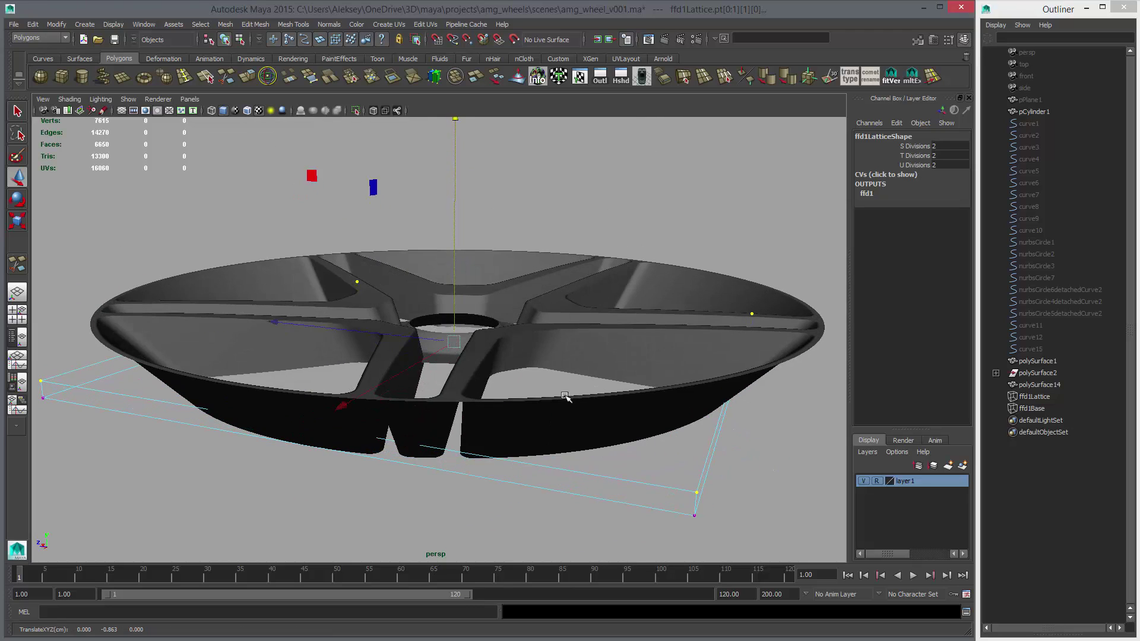
{"action": "mouse_move", "coordinate": [565, 397]}
{"action": "left_mouse_down", "text": "alt"}
{"action": "mouse_move", "coordinate": [564, 451]}
{"action": "mouse_move", "coordinate": [562, 395]}
{"action": "left_mouse_up", "text": "alt"}
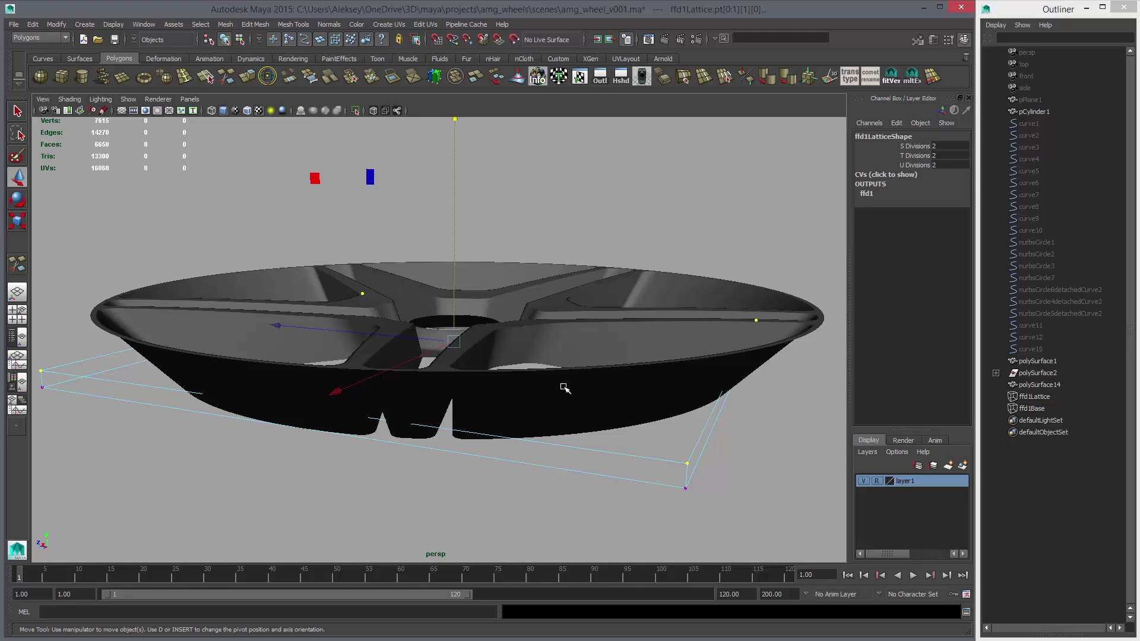
{"action": "left_click_drag", "start_coordinate": [583, 348], "coordinate": [536, 369], "text": "alt"}
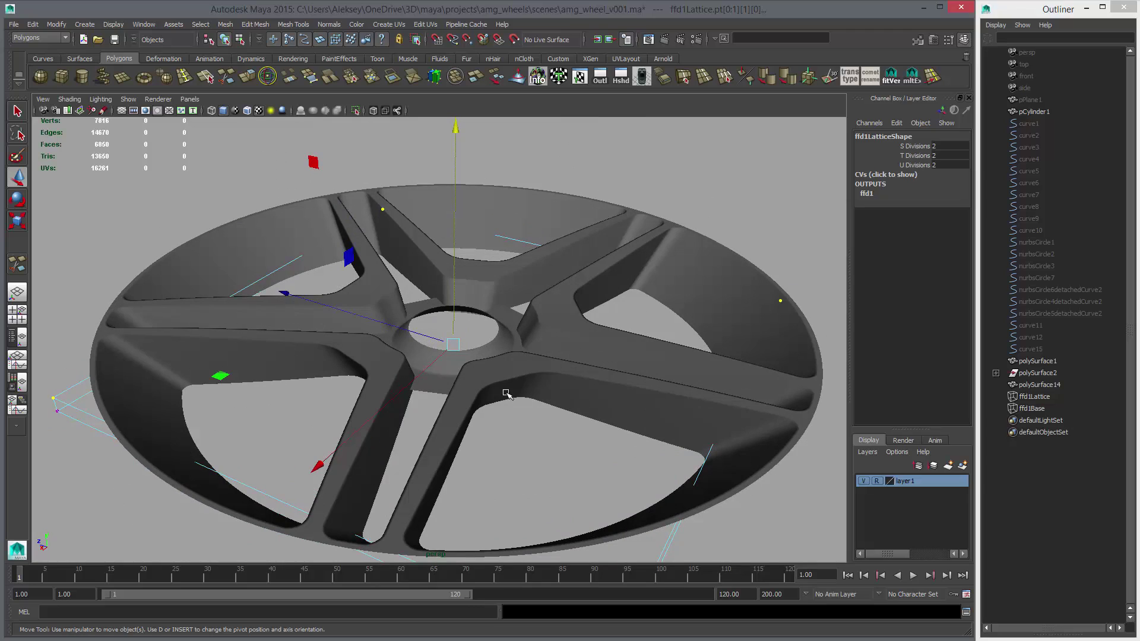
Step: Bake the lattice deformation by deleting the spoke mesh's construction history
{"action": "left_click", "coordinate": [555, 354]}
{"action": "key", "text": "alt+shift+d"}
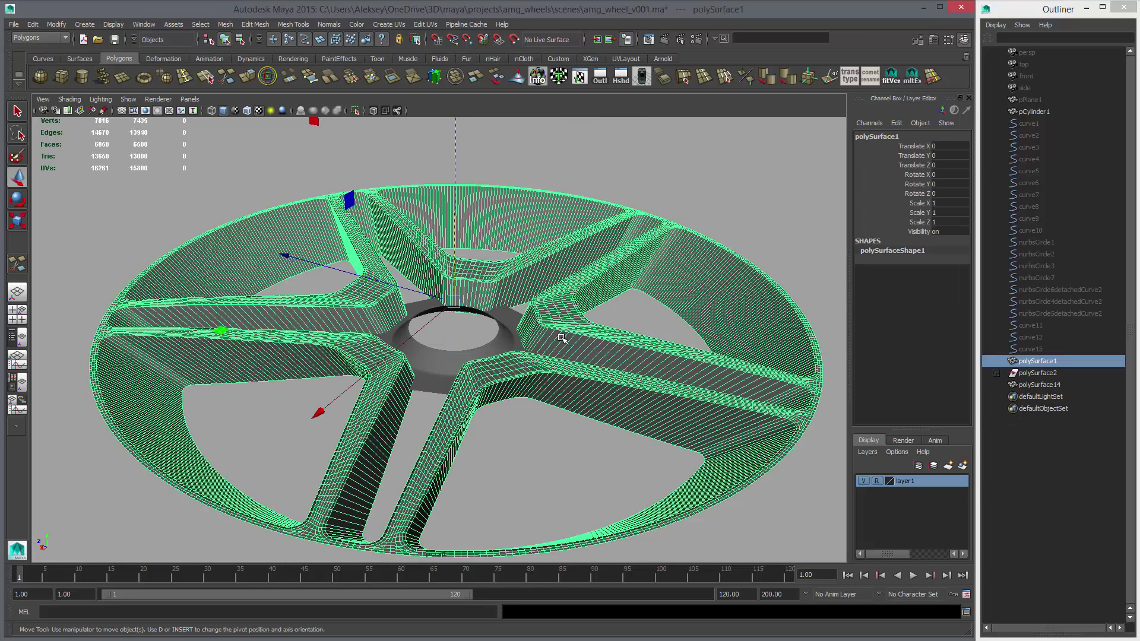
{"action": "left_click_drag", "start_coordinate": [564, 412], "coordinate": [564, 393], "text": "alt"}
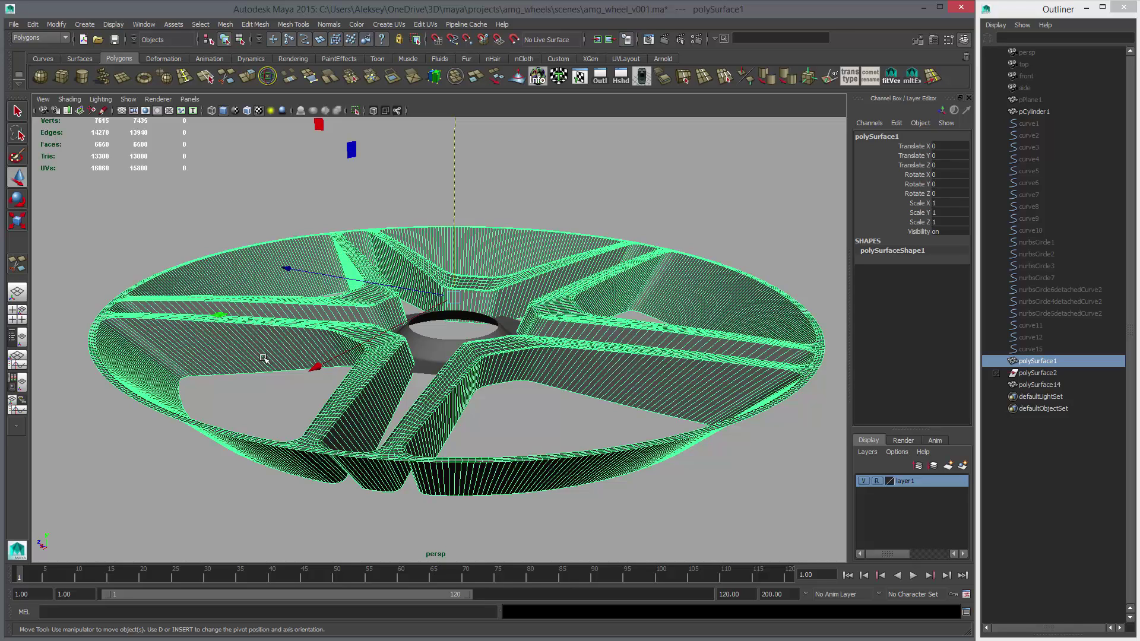
Step: Select the spoke mesh's lower vertices in the side view and apply a nonlinear Wave deformer to them
{"action": "key", "text": "space"}
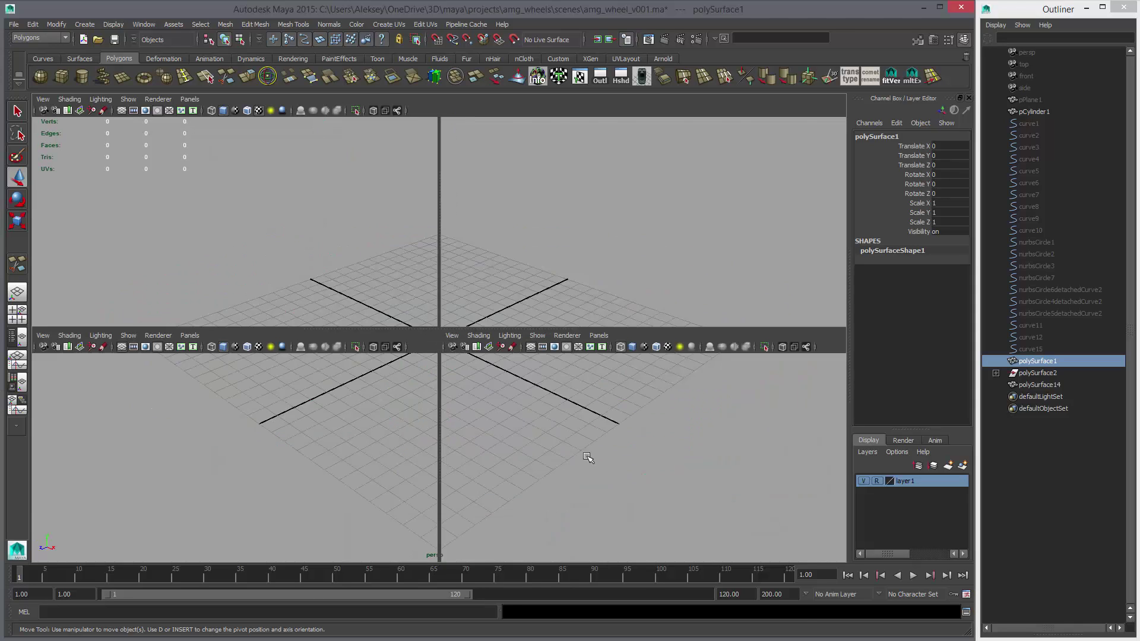
{"action": "key", "text": "space"}
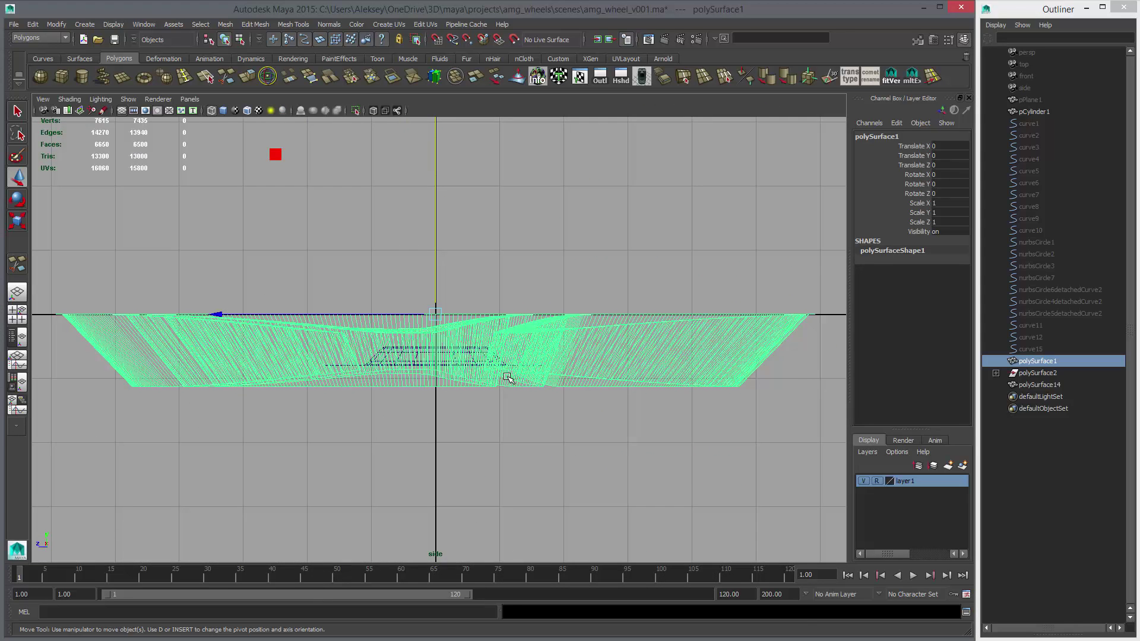
{"action": "right_click_drag", "start_coordinate": [508, 378], "coordinate": [504, 347]}
{"action": "left_click_drag", "start_coordinate": [113, 377], "coordinate": [765, 398]}
{"action": "key", "text": "space"}
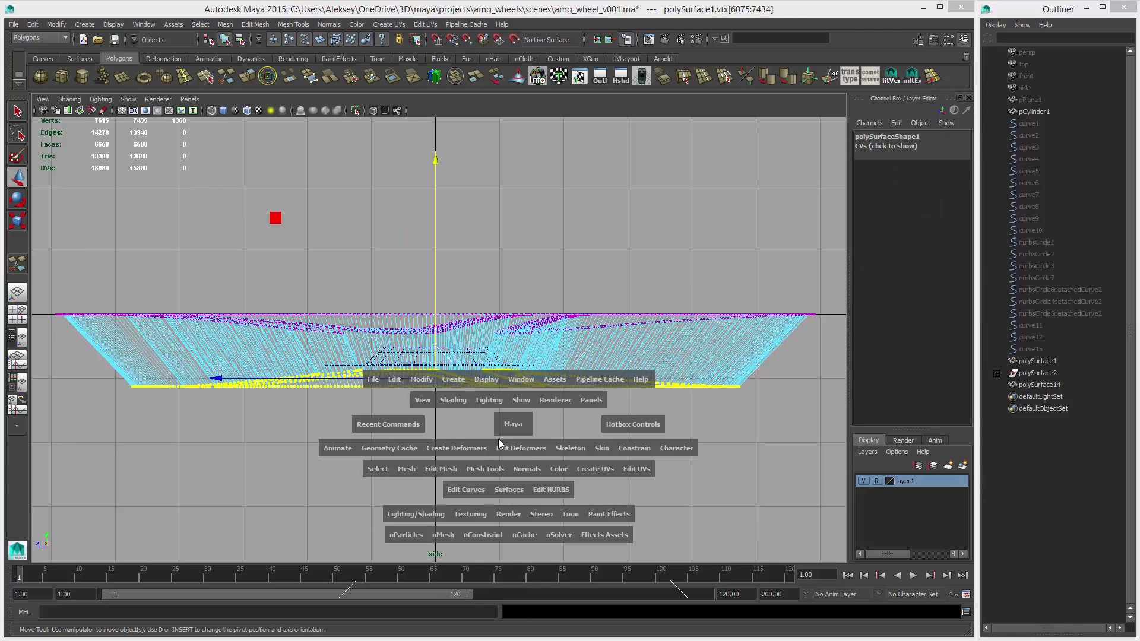
{"action": "left_click", "coordinate": [475, 449]}
{"action": "mouse_move", "coordinate": [481, 543]}
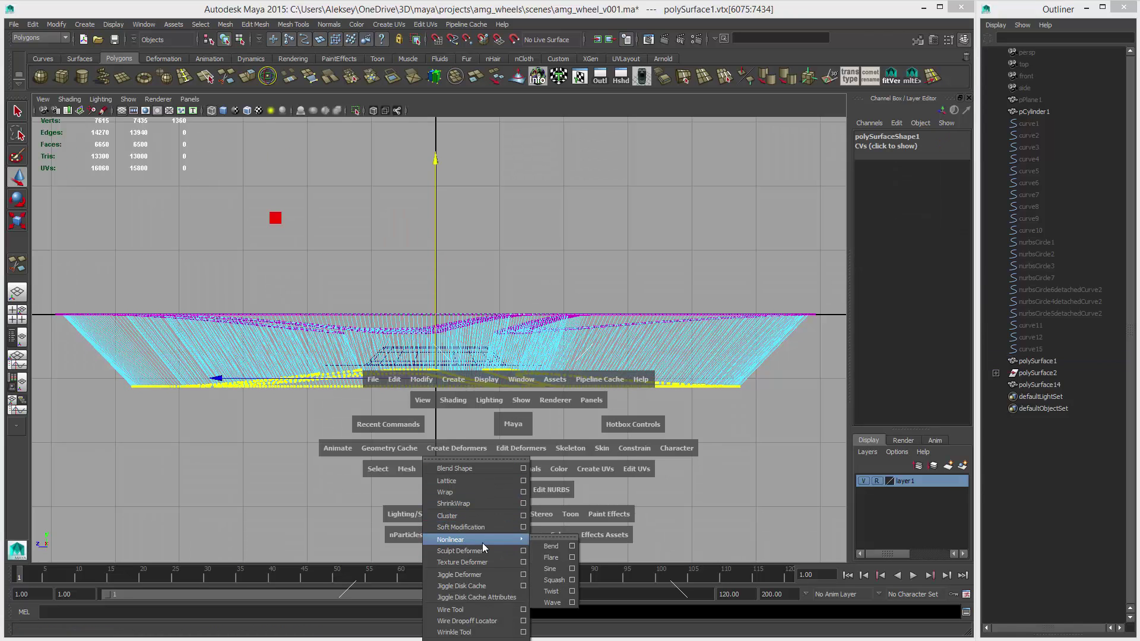
{"action": "left_click", "coordinate": [556, 601]}
Step: Set the Wave deformer's Amplitude to 0.07 while checking the wheel in perspective
{"action": "key", "text": "space"}
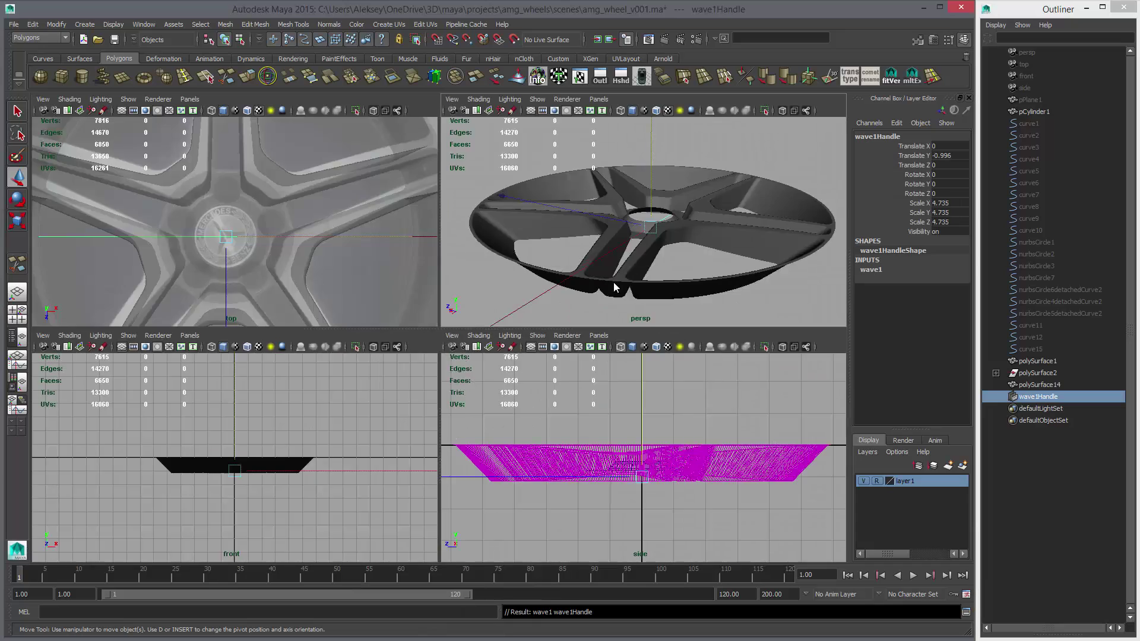
{"action": "key", "text": "space"}
{"action": "left_click_drag", "start_coordinate": [605, 372], "coordinate": [689, 383], "text": "alt"}
{"action": "left_click", "coordinate": [871, 269]}
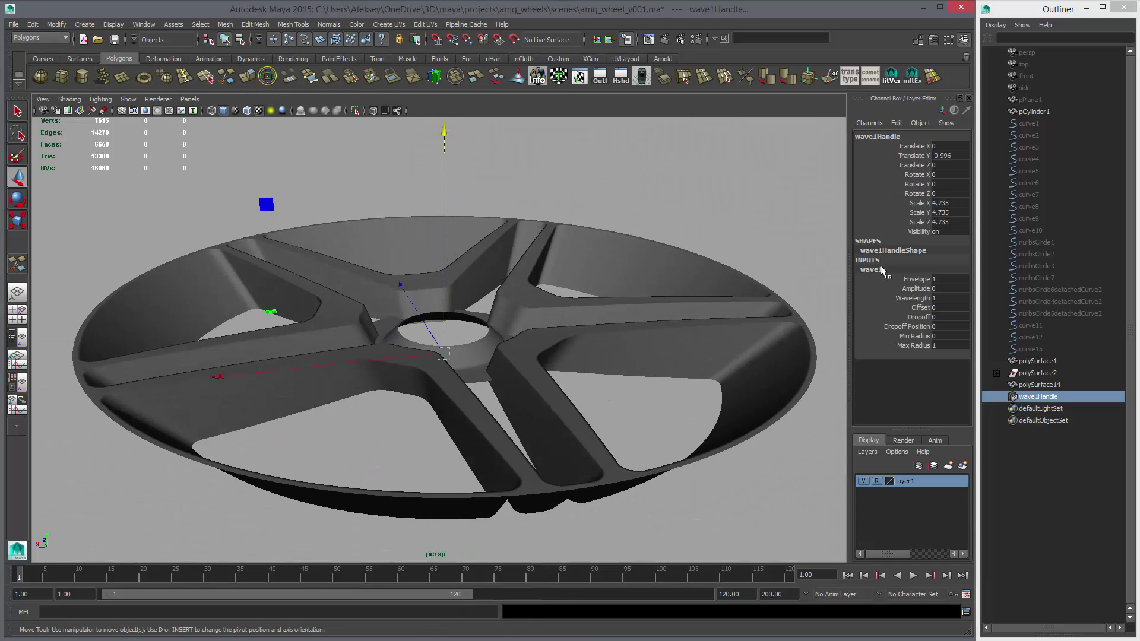
{"action": "left_click", "coordinate": [915, 289]}
{"action": "middle_click_drag", "start_coordinate": [666, 362], "coordinate": [657, 395]}
{"action": "left_click_drag", "start_coordinate": [657, 394], "coordinate": [545, 392], "text": "alt"}
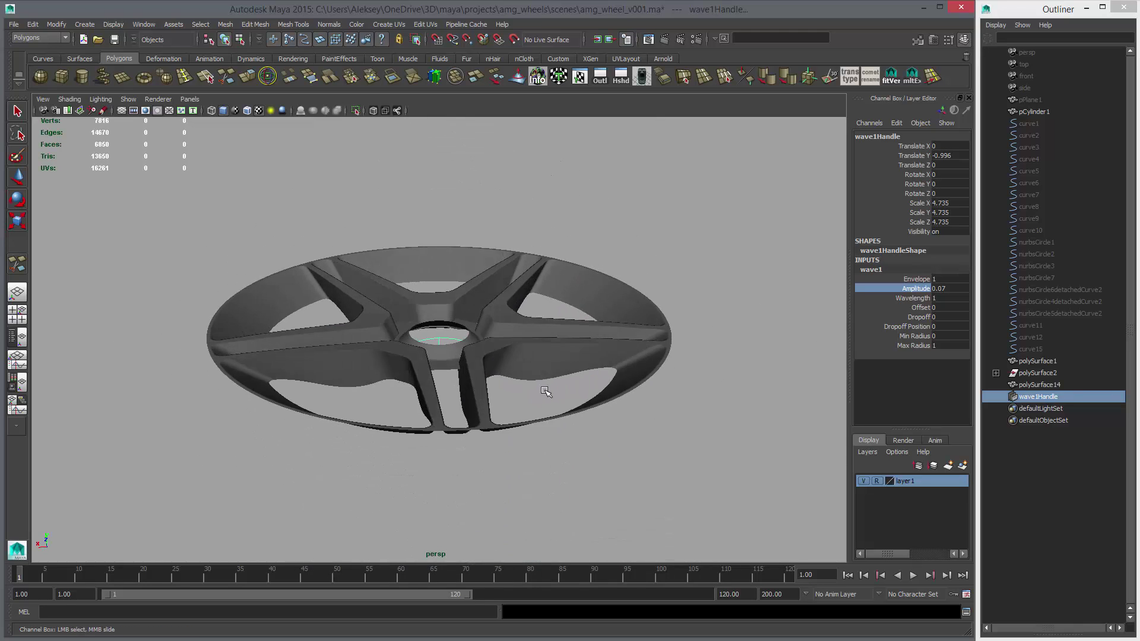
Step: Adjust the Wave deformer's Wavelength, choose its Dropoff for adjustment, and select the spoke mesh
{"action": "left_click", "coordinate": [914, 298]}
{"action": "middle_click_drag", "start_coordinate": [669, 394], "coordinate": [766, 416]}
{"action": "left_click", "coordinate": [917, 317]}
{"action": "left_click_drag", "start_coordinate": [769, 417], "coordinate": [552, 410], "text": "alt"}
{"action": "key", "text": "w"}
{"action": "key", "text": "ctrl+z"}
{"action": "left_click", "coordinate": [541, 419]}
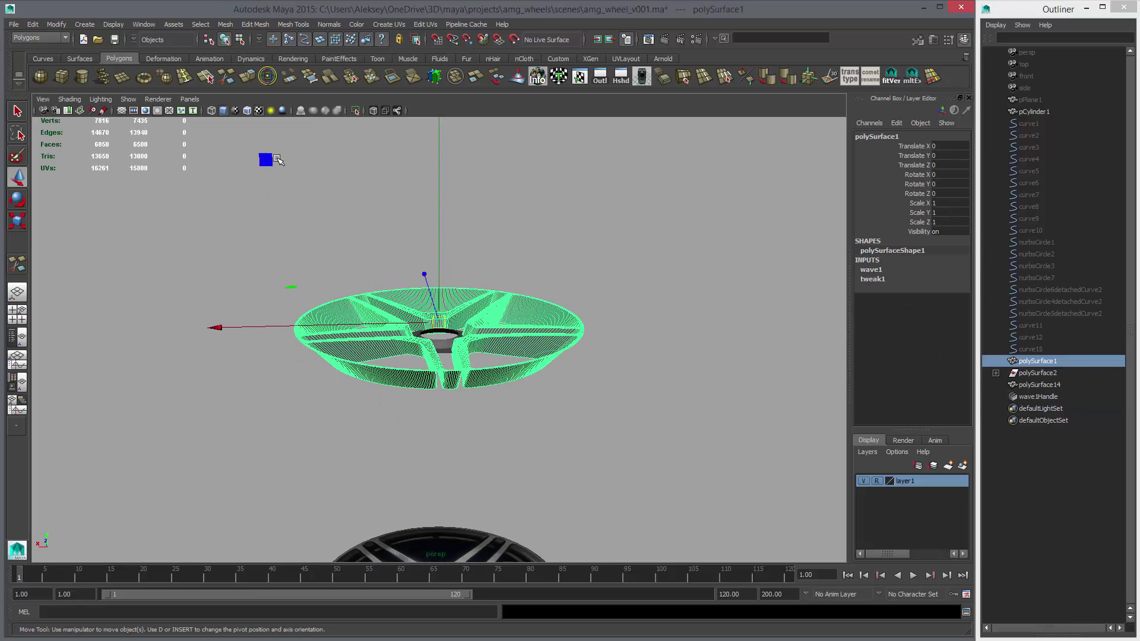
Step: Create a polygon plane at the wheel's centre and scale it uniformly to about 11.97
{"action": "left_click", "coordinate": [121, 78]}
{"action": "key", "text": "r"}
{"action": "left_click_drag", "start_coordinate": [271, 324], "coordinate": [204, 333], "text": "alt"}
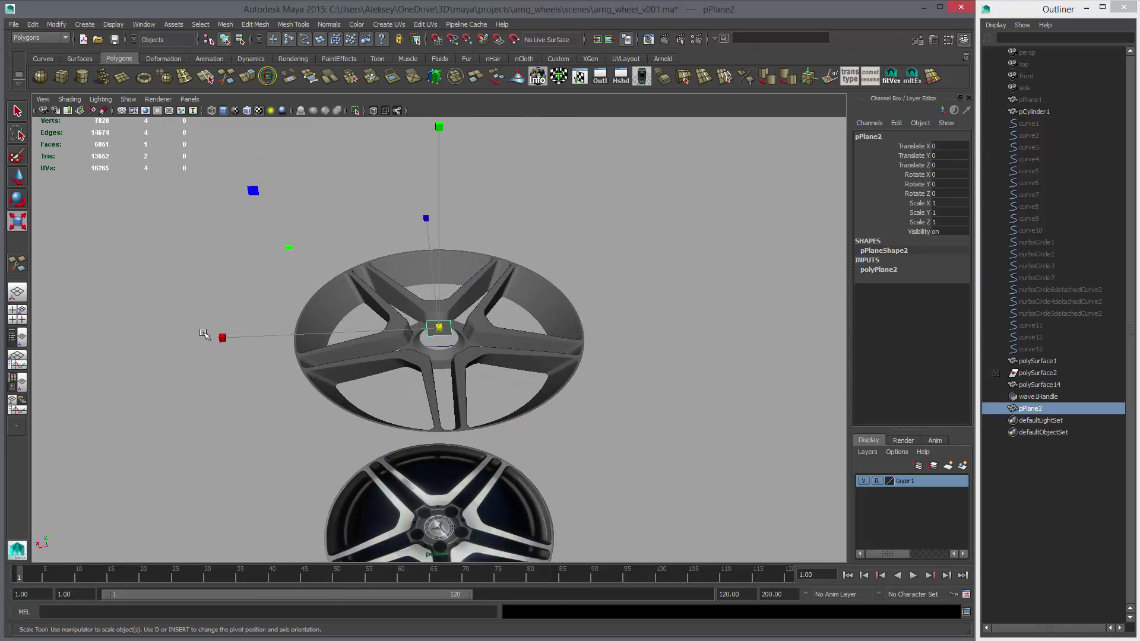
{"action": "middle_click_drag", "start_coordinate": [204, 333], "coordinate": [389, 339]}
{"action": "key", "text": "space"}
{"action": "key", "text": "space"}
{"action": "key", "text": "f"}
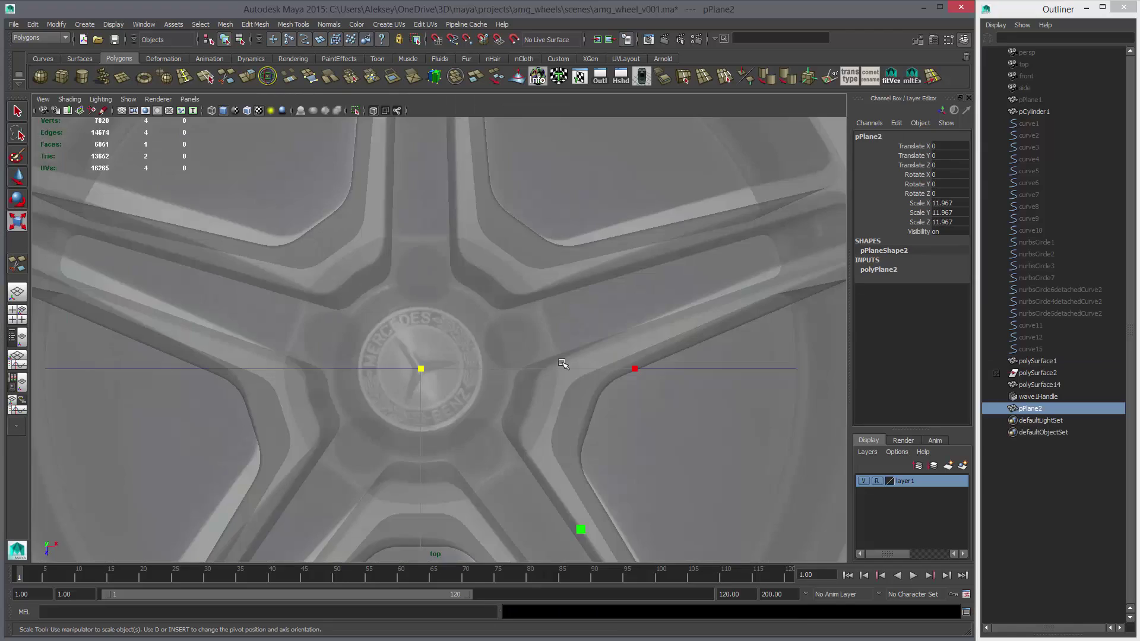
Step: Scale the plane uniformly to 11.941 to match the wheel's outline and set its width and height subdivisions to 128
{"action": "middle_click_drag", "start_coordinate": [590, 386], "coordinate": [590, 390]}
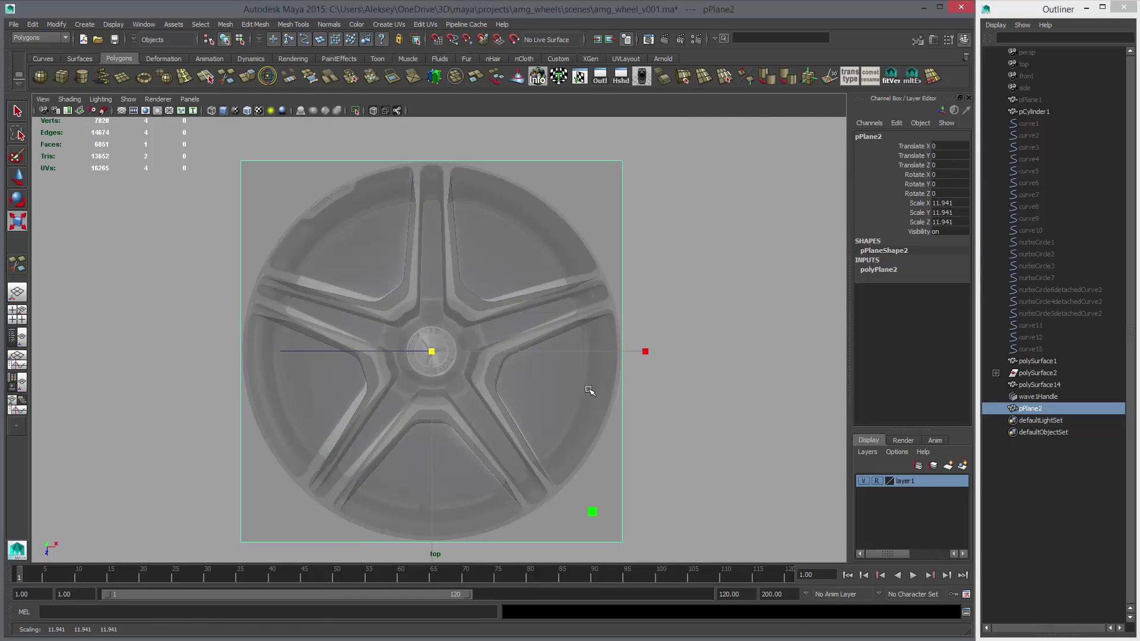
{"action": "left_click", "coordinate": [890, 272]}
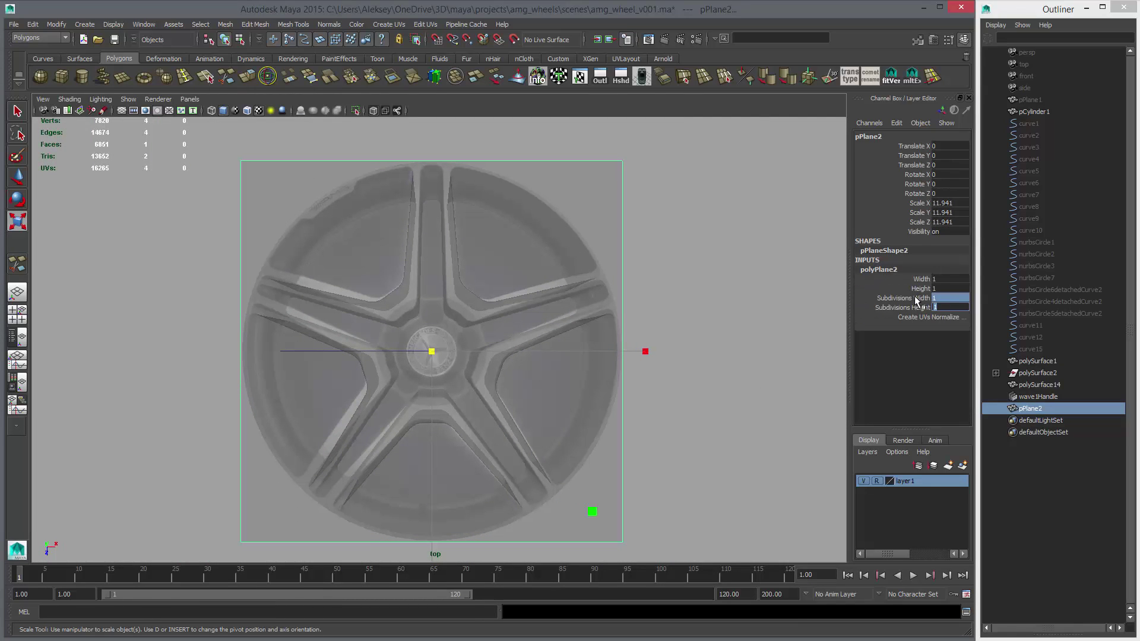
{"action": "key", "text": "Return"}
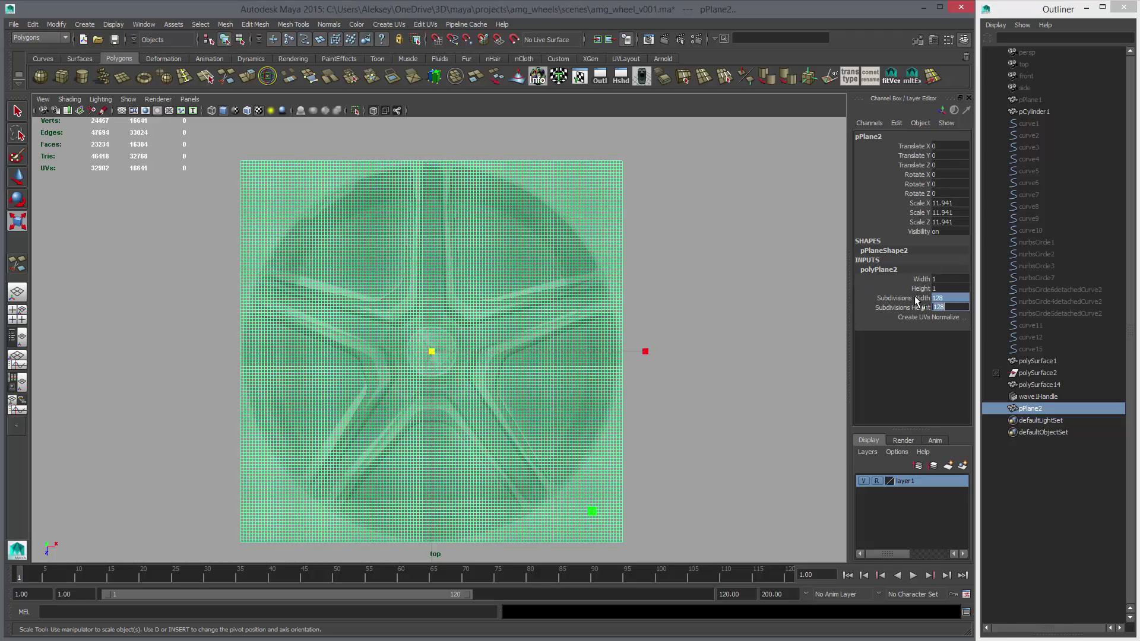
Step: Move the plane down to the spoke mesh's lower edge with vertex snapping, at Translate Y -1.129
{"action": "left_click", "coordinate": [661, 434], "text": "alt"}
{"action": "key", "text": "space"}
{"action": "key", "text": "space"}
{"action": "left_click_drag", "start_coordinate": [580, 340], "coordinate": [478, 283], "text": "alt"}
{"action": "key", "text": "w"}
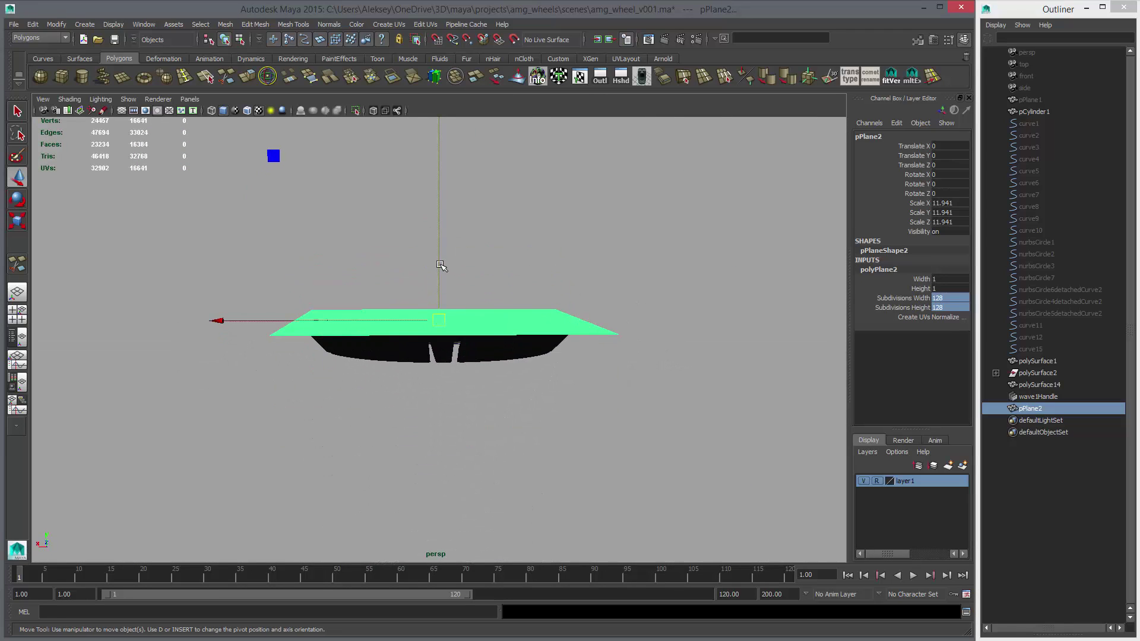
{"action": "key", "text": "space"}
{"action": "key", "text": "space"}
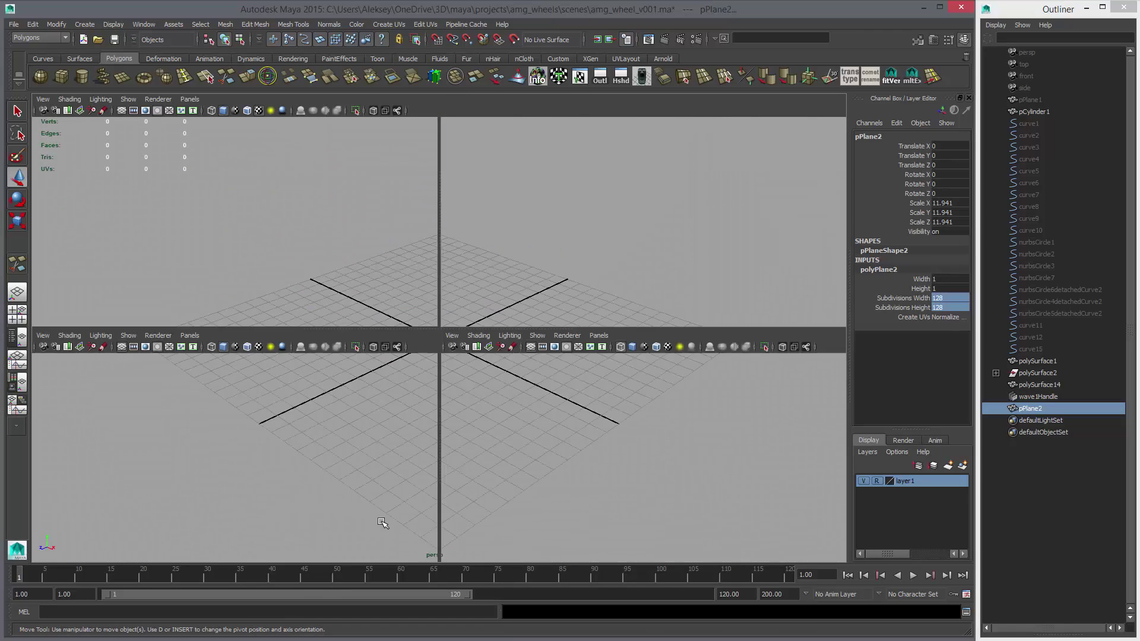
{"action": "key", "text": "space"}
{"action": "middle_click_drag", "start_coordinate": [703, 472], "coordinate": [619, 469], "text": "alt"}
{"action": "middle_click_drag", "start_coordinate": [680, 367], "coordinate": [660, 400]}
{"action": "key", "text": "v"}
{"action": "middle_click_drag", "start_coordinate": [511, 387], "coordinate": [512, 387]}
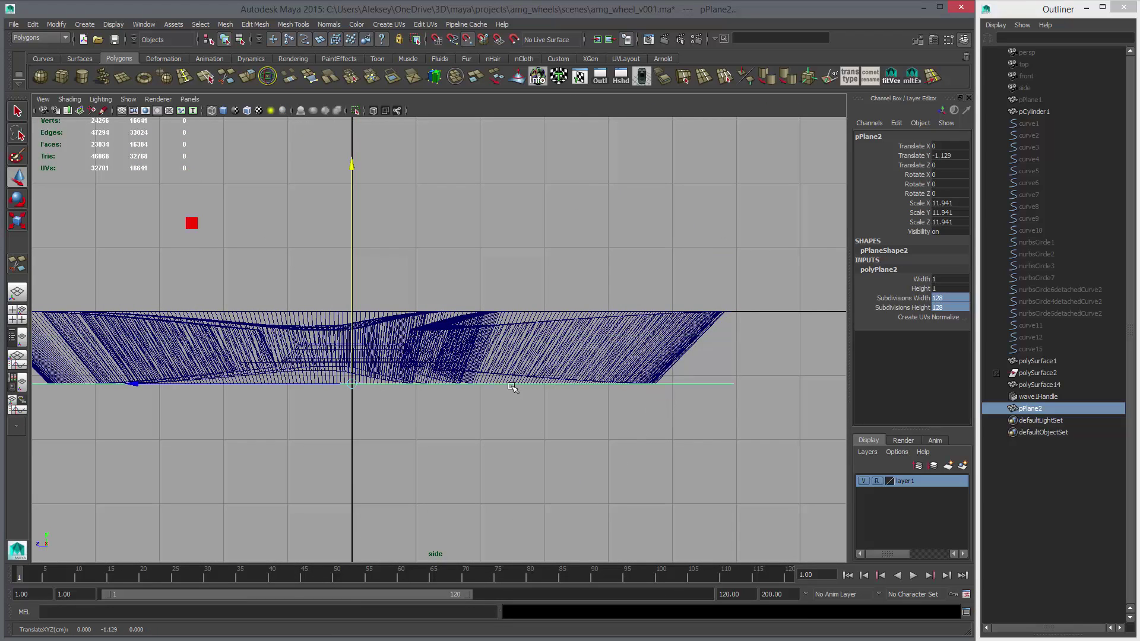
Step: Put the plane and spoke mesh together into vertex editing and delete the existing Wave deformer handle
{"action": "middle_click_drag", "start_coordinate": [551, 421], "coordinate": [654, 407], "text": "alt"}
{"action": "left_click", "coordinate": [651, 380], "text": "shift"}
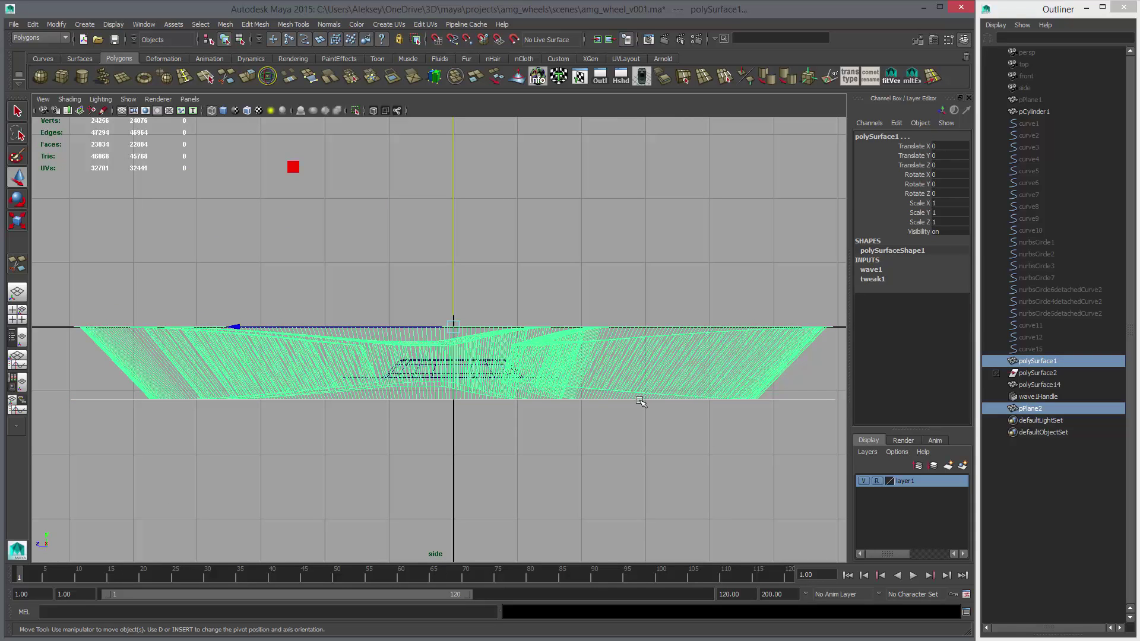
{"action": "key", "text": "F8"}
{"action": "scroll", "coordinate": [733, 462], "scroll_direction": "down", "scroll_amount": 2}
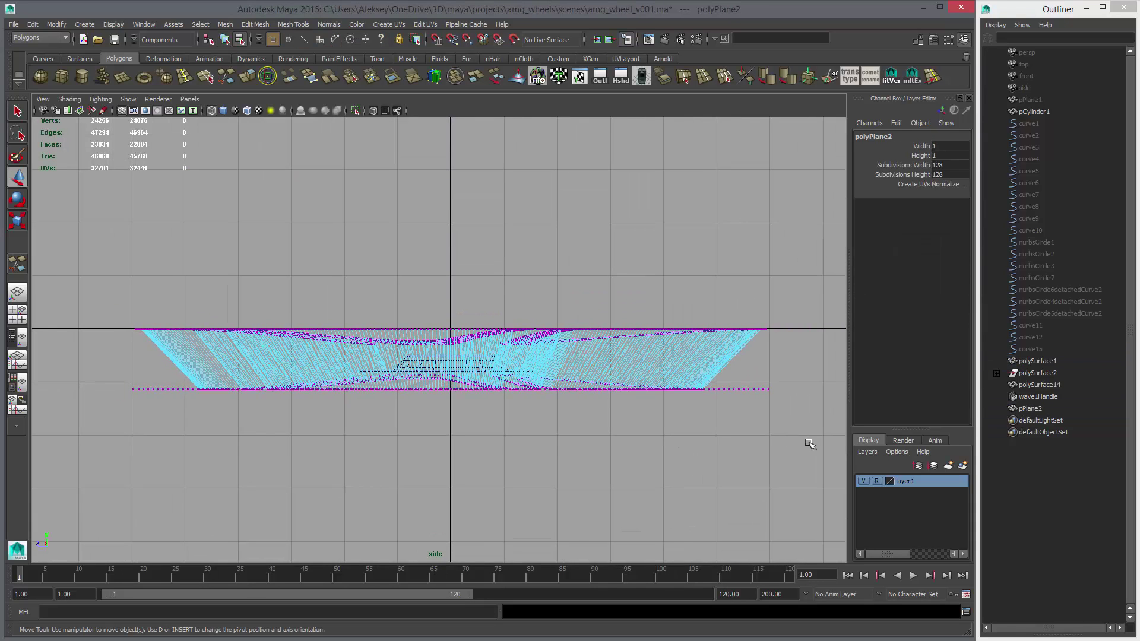
{"action": "left_click_drag", "start_coordinate": [45, 413], "coordinate": [67, 365]}
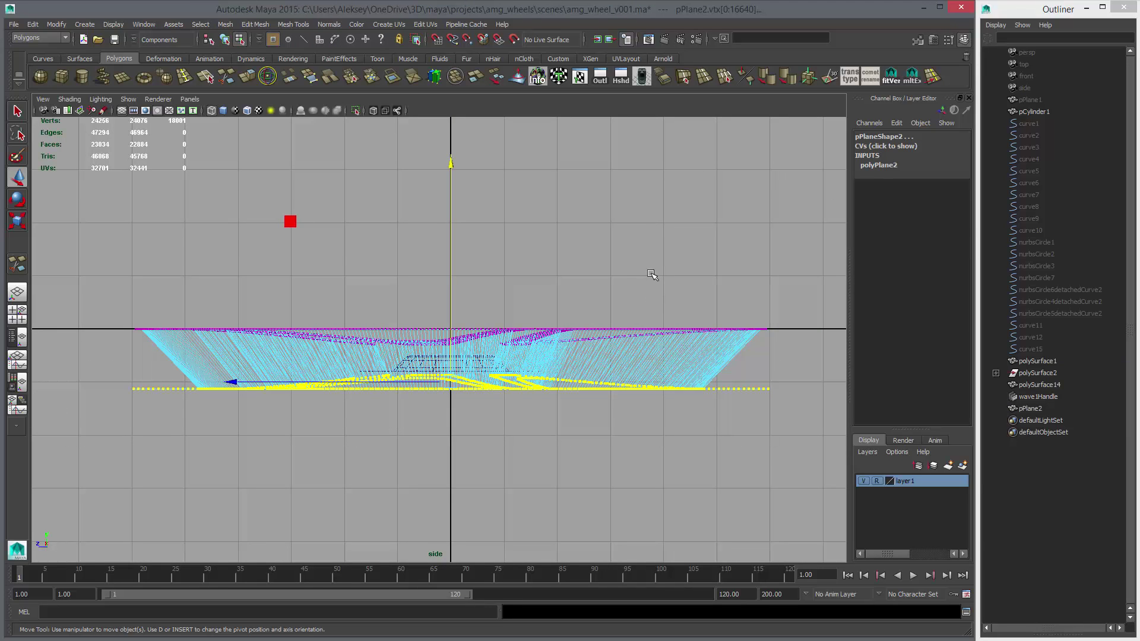
{"action": "left_click", "coordinate": [1047, 397]}
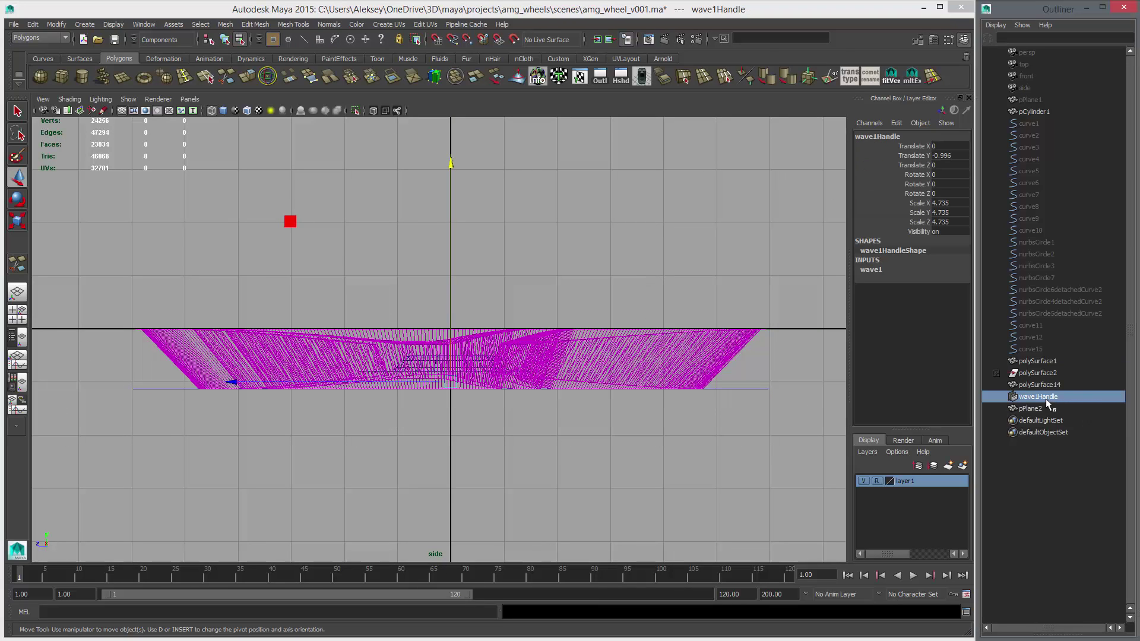
{"action": "key", "text": "Delete"}
Step: Select the plane's vertices and the spoke mesh's lower vertices in the side view and apply a nonlinear Wave deformer to them
{"action": "left_click_drag", "start_coordinate": [682, 380], "coordinate": [764, 408]}
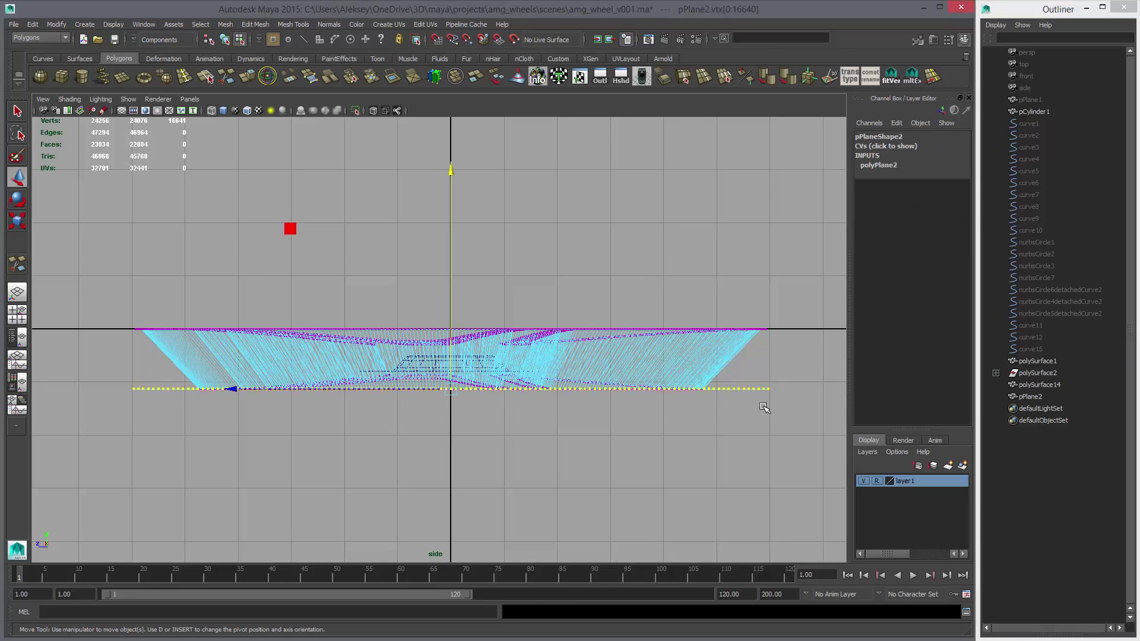
{"action": "left_click_drag", "start_coordinate": [829, 427], "coordinate": [70, 367], "text": "shift"}
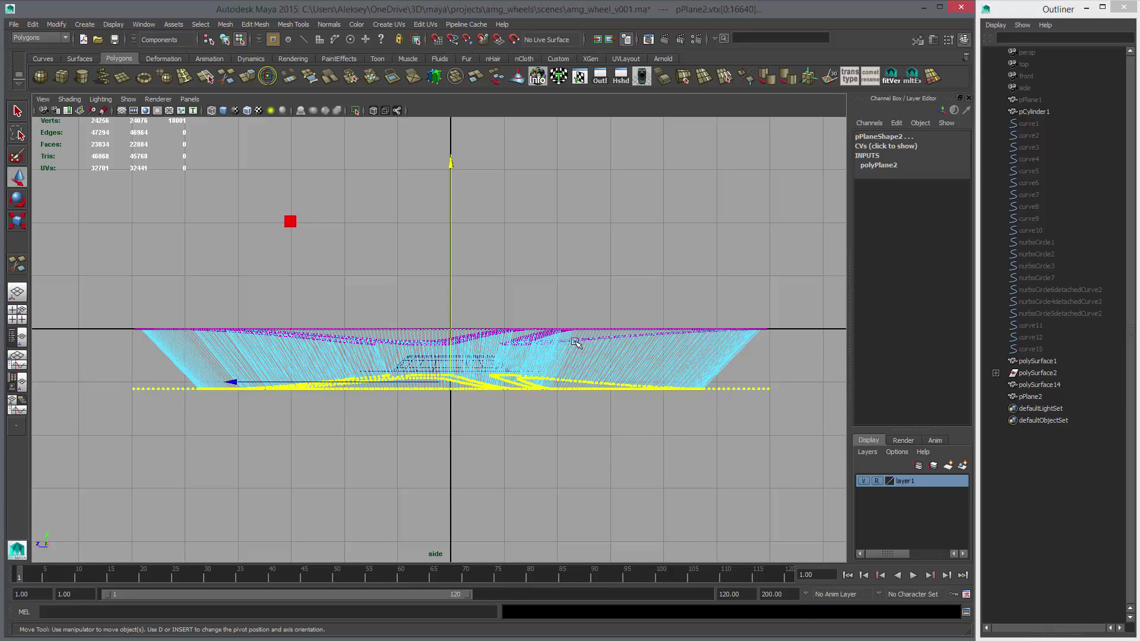
{"action": "key", "text": "space"}
{"action": "left_click", "coordinate": [522, 368]}
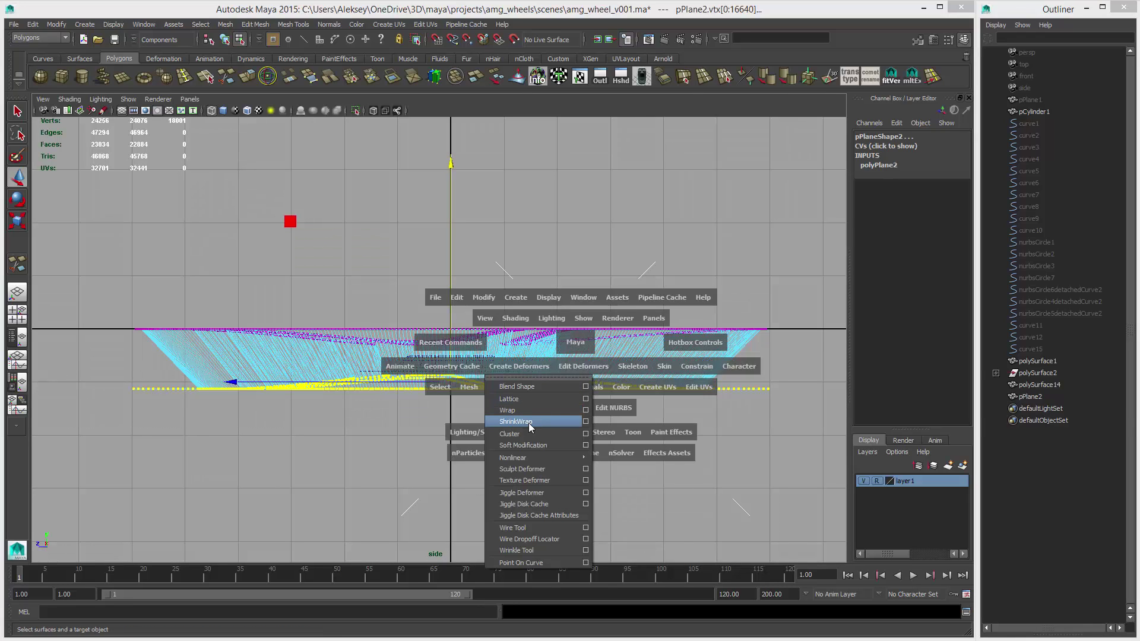
{"action": "mouse_move", "coordinate": [527, 461]}
{"action": "left_click", "coordinate": [615, 520]}
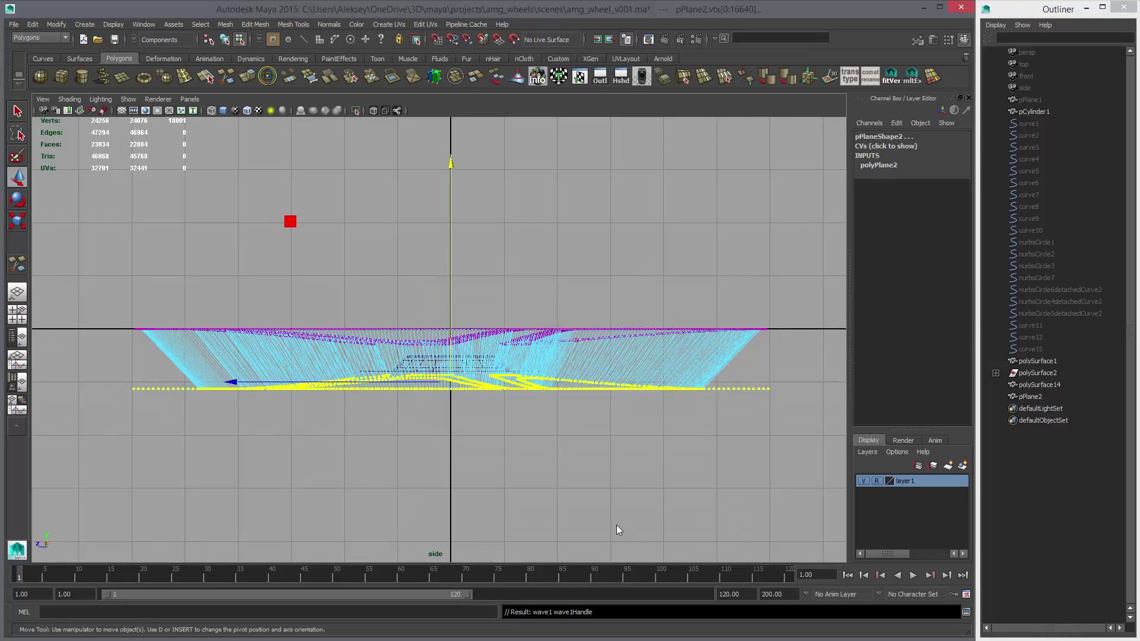
Step: Hide the spoke mesh to leave the plane exposed in the perspective view
{"action": "left_click", "coordinate": [735, 343]}
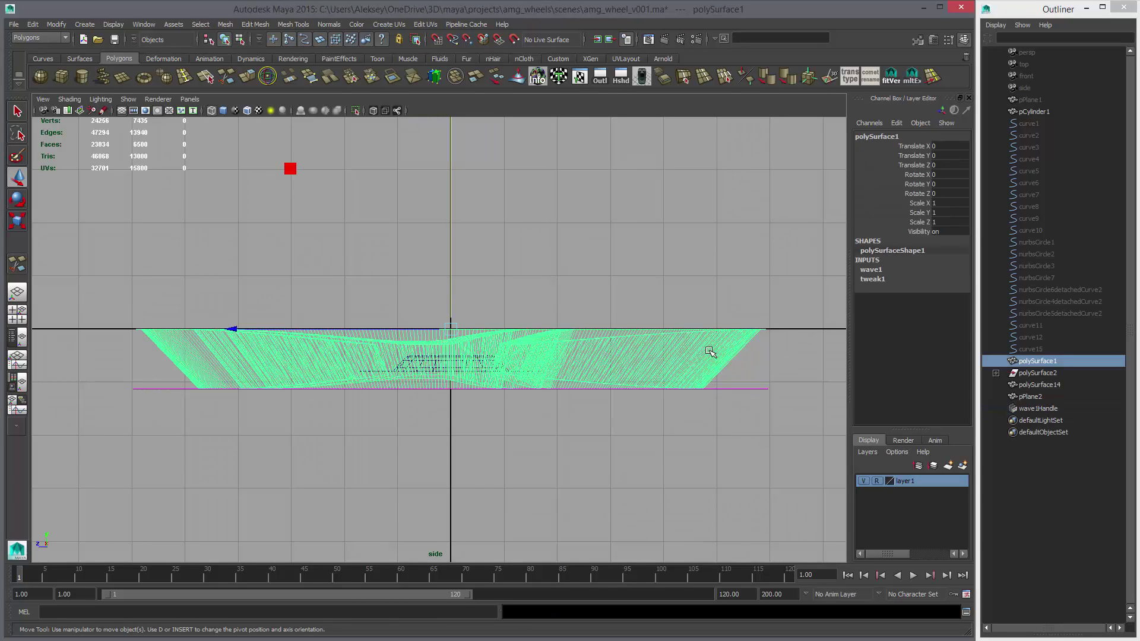
{"action": "key", "text": "ctrl+h"}
{"action": "key", "text": "space"}
{"action": "key", "text": "space"}
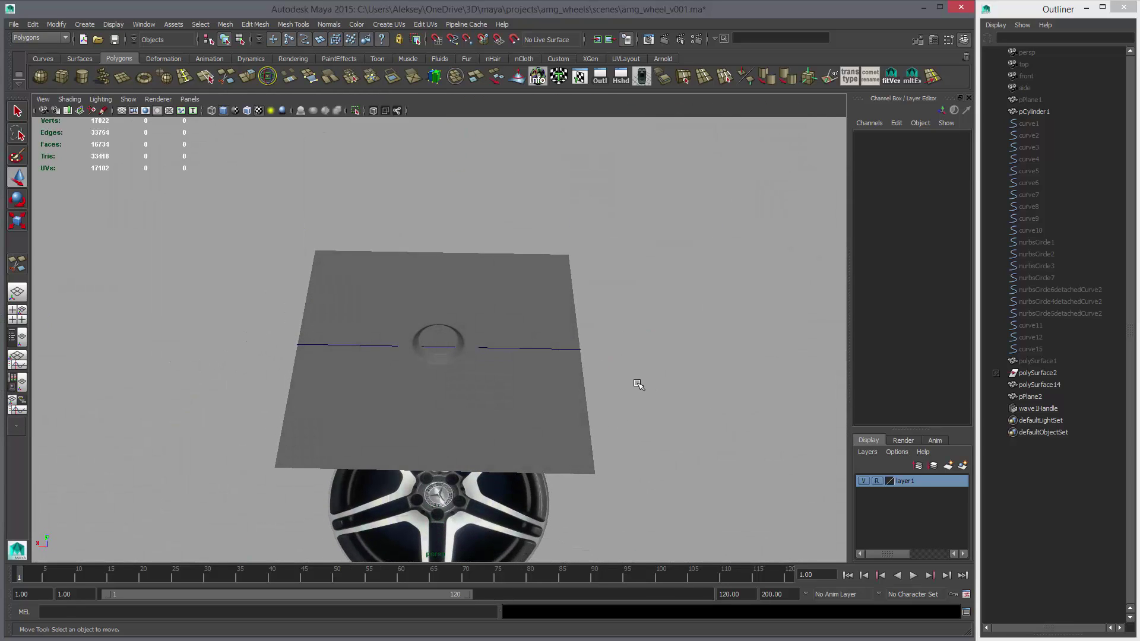
{"action": "left_click_drag", "start_coordinate": [736, 380], "coordinate": [631, 338], "text": "alt"}
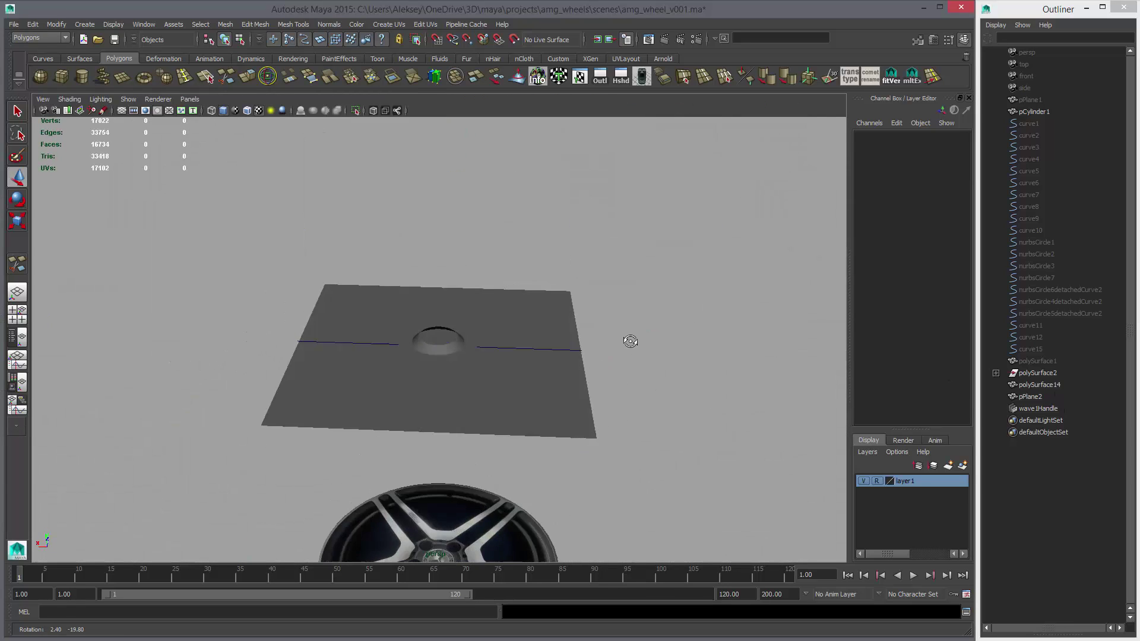
{"action": "scroll", "coordinate": [633, 331], "scroll_direction": "up", "scroll_amount": 3}
Step: Set the new Wave deformer's Amplitude to -0.08
{"action": "left_click", "coordinate": [649, 356]}
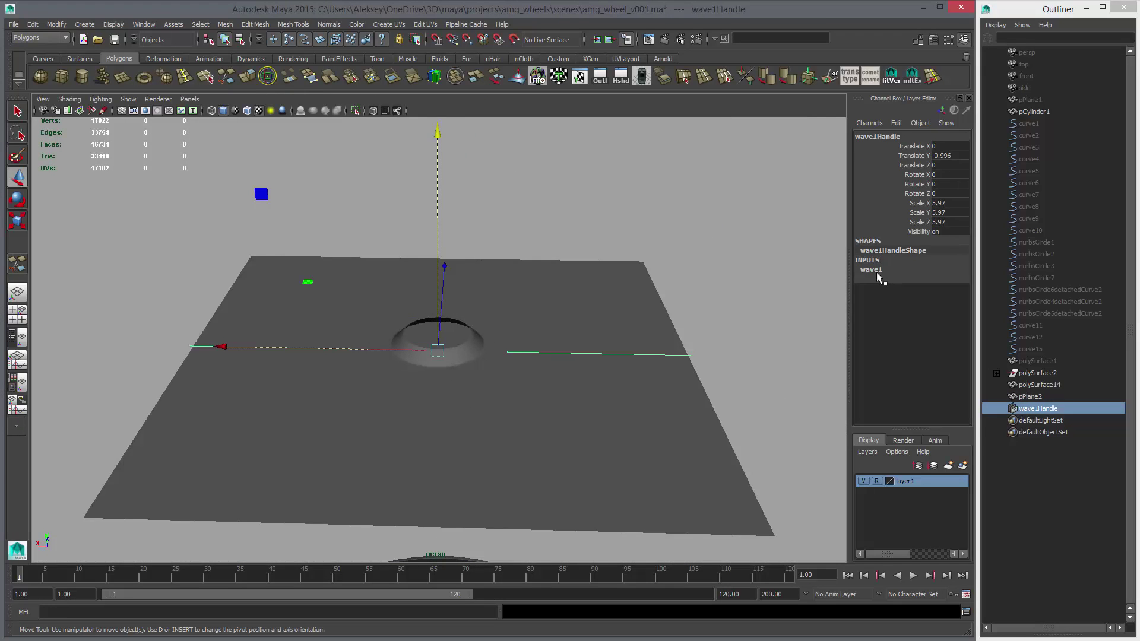
{"action": "left_click", "coordinate": [872, 269]}
{"action": "left_click", "coordinate": [916, 288]}
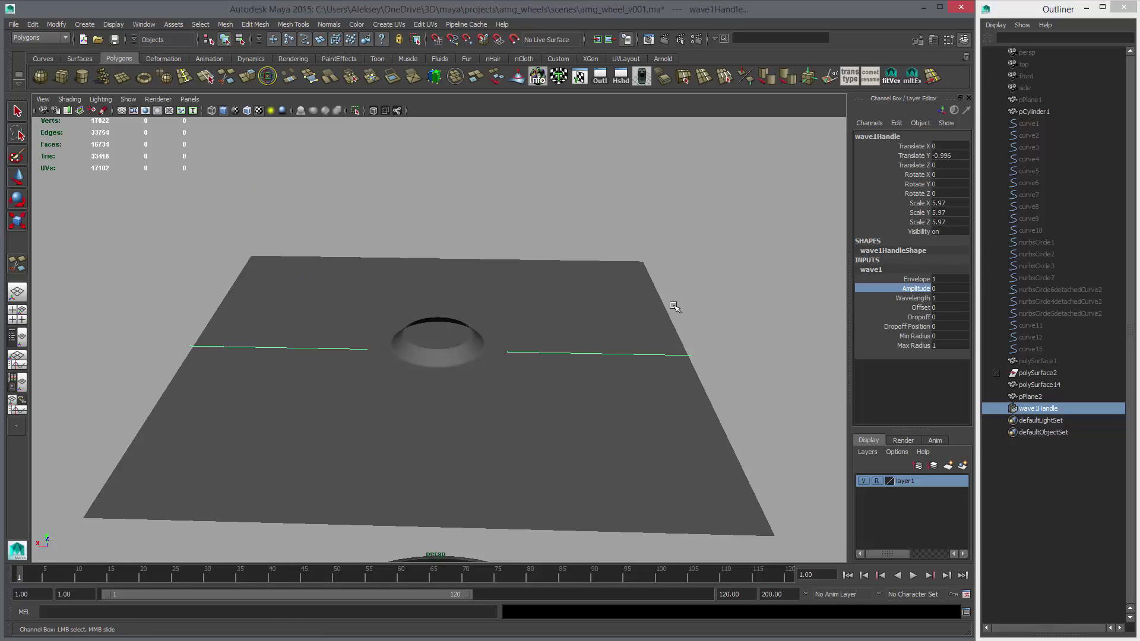
{"action": "middle_click_drag", "start_coordinate": [675, 311], "coordinate": [669, 316]}
{"action": "middle_click_drag", "start_coordinate": [743, 352], "coordinate": [737, 340]}
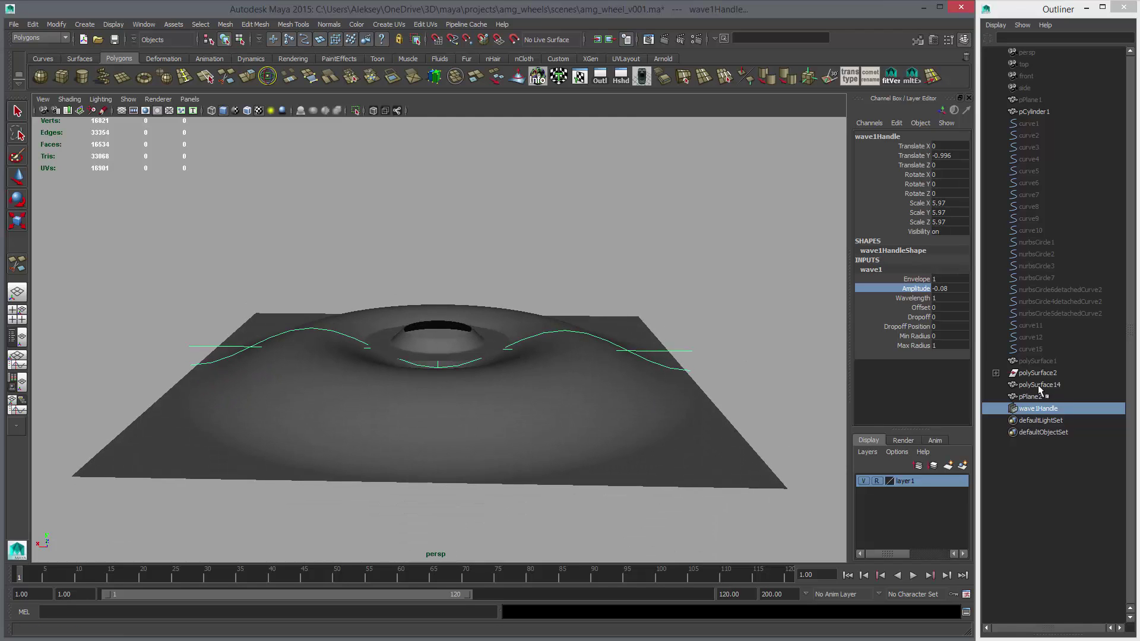
Step: Show the spoke mesh temporarily with wireframe on shaded to examine how the wave affects it and the plane, and undo its display
{"action": "key", "text": "ctrl+shift+h"}
{"action": "left_click_drag", "start_coordinate": [715, 404], "coordinate": [668, 436], "text": "alt"}
{"action": "left_click_drag", "start_coordinate": [549, 363], "coordinate": [597, 346], "text": "alt"}
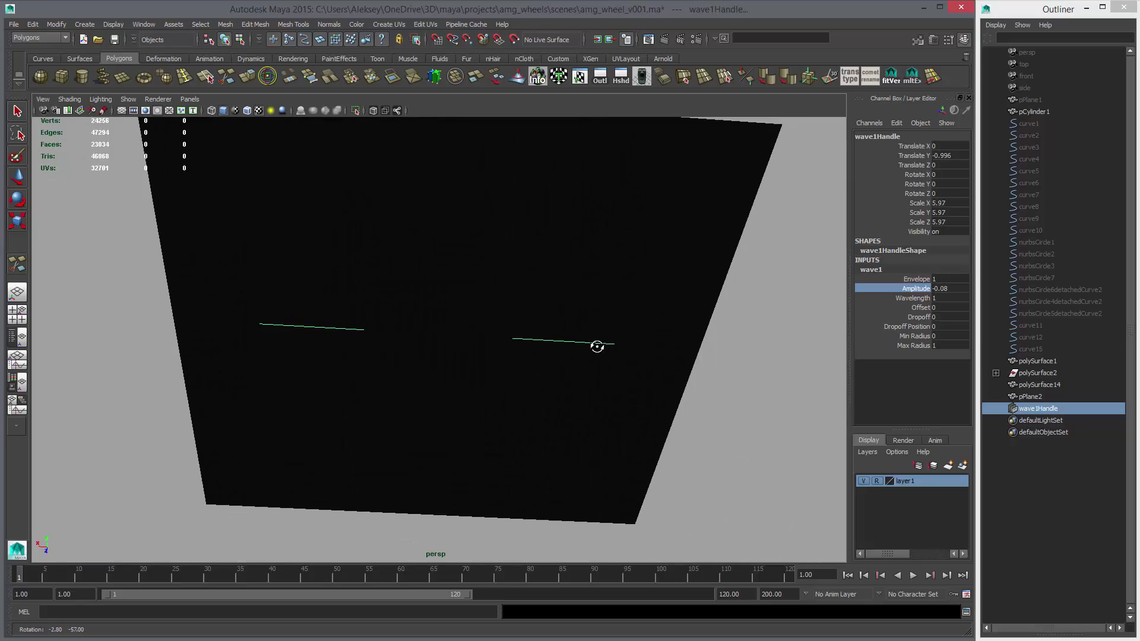
{"action": "left_click", "coordinate": [250, 111]}
{"action": "mouse_move", "coordinate": [275, 325]}
{"action": "left_mouse_down", "text": "alt"}
{"action": "mouse_move", "coordinate": [445, 300]}
{"action": "mouse_move", "coordinate": [433, 333]}
{"action": "mouse_move", "coordinate": [451, 341]}
{"action": "left_mouse_up", "text": "alt"}
{"action": "left_click_drag", "start_coordinate": [658, 432], "coordinate": [563, 473], "text": "alt"}
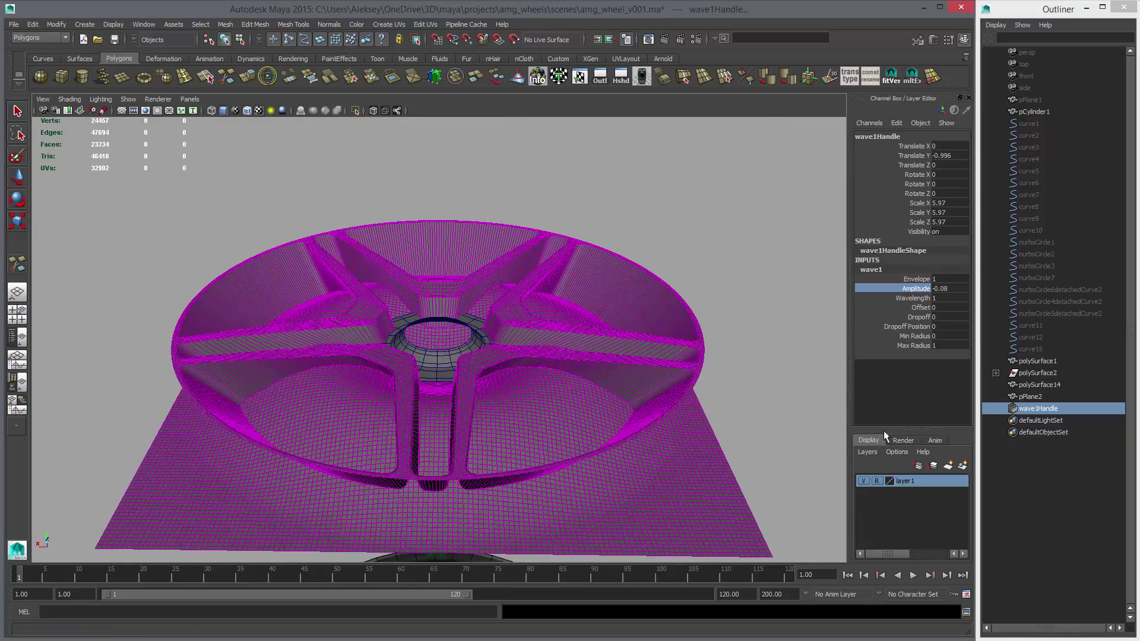
{"action": "key", "text": "ctrl+z"}
{"action": "left_click_drag", "start_coordinate": [664, 422], "coordinate": [654, 421], "text": "alt"}
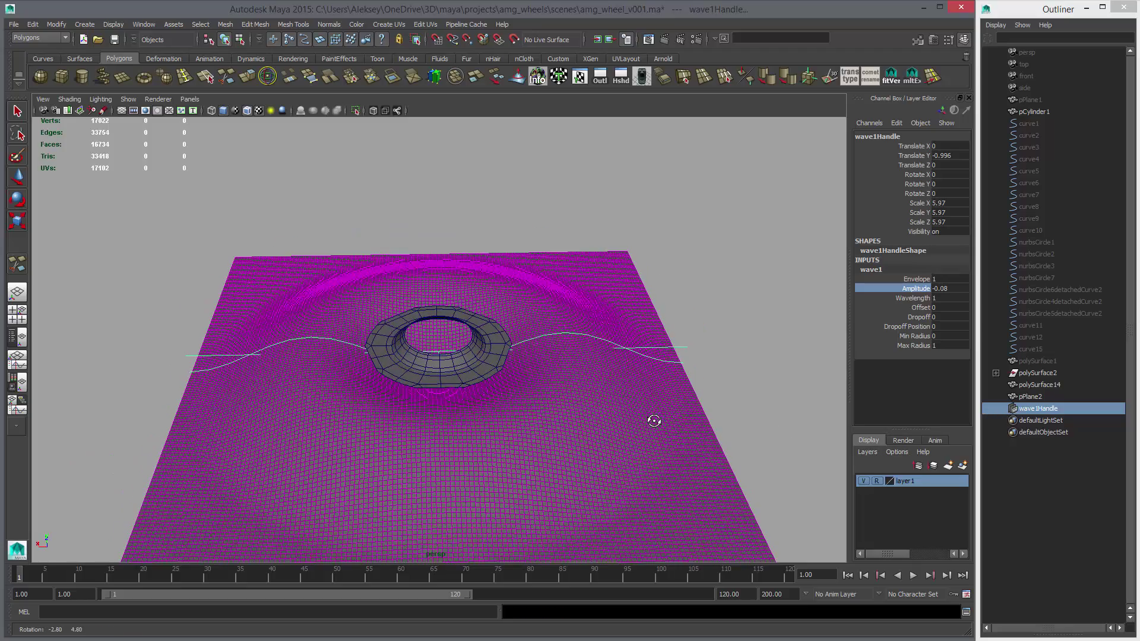
Step: Set the Wave deformer's Min Radius to 0.69 and its Dropoff to 0.07
{"action": "key", "text": "w"}
{"action": "left_click", "coordinate": [719, 391]}
{"action": "left_click_drag", "start_coordinate": [719, 392], "coordinate": [766, 356], "text": "alt"}
{"action": "left_click", "coordinate": [674, 298]}
{"action": "left_click", "coordinate": [871, 270]}
{"action": "left_click", "coordinate": [914, 336]}
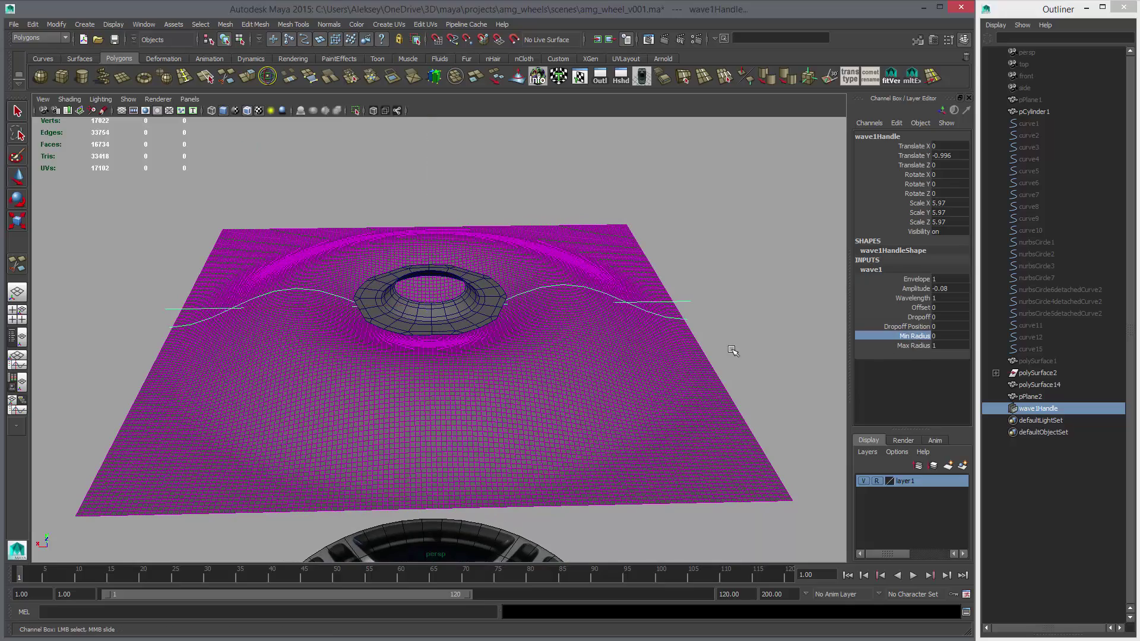
{"action": "mouse_move", "coordinate": [730, 348]}
{"action": "middle_mouse_down"}
{"action": "mouse_move", "coordinate": [716, 360]}
{"action": "mouse_move", "coordinate": [698, 350]}
{"action": "mouse_move", "coordinate": [645, 359]}
{"action": "mouse_move", "coordinate": [771, 362]}
{"action": "mouse_move", "coordinate": [732, 374]}
{"action": "mouse_move", "coordinate": [746, 376]}
{"action": "mouse_move", "coordinate": [792, 347]}
{"action": "mouse_move", "coordinate": [752, 346]}
{"action": "middle_mouse_up"}
{"action": "left_click", "coordinate": [914, 336]}
{"action": "left_click", "coordinate": [895, 317]}
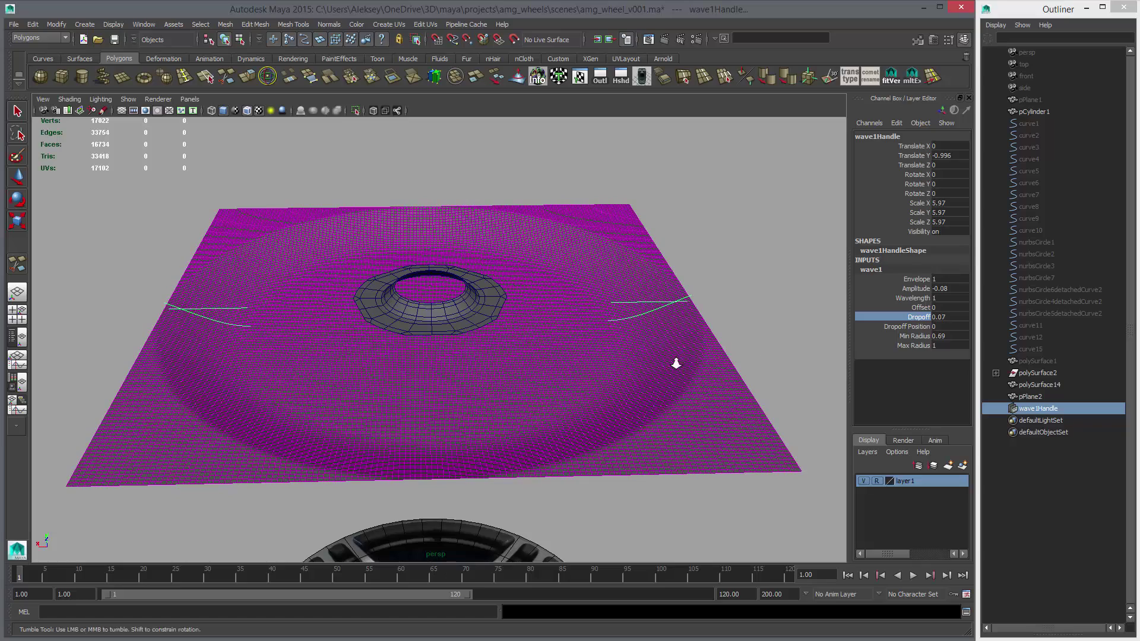
Step: Turn off wireframe on shaded and set the Wave deformer's Amplitude to 0.03
{"action": "mouse_move", "coordinate": [676, 363]}
{"action": "left_mouse_down", "text": "alt"}
{"action": "mouse_move", "coordinate": [691, 352]}
{"action": "mouse_move", "coordinate": [676, 356]}
{"action": "left_mouse_up", "text": "alt"}
{"action": "key", "text": "5"}
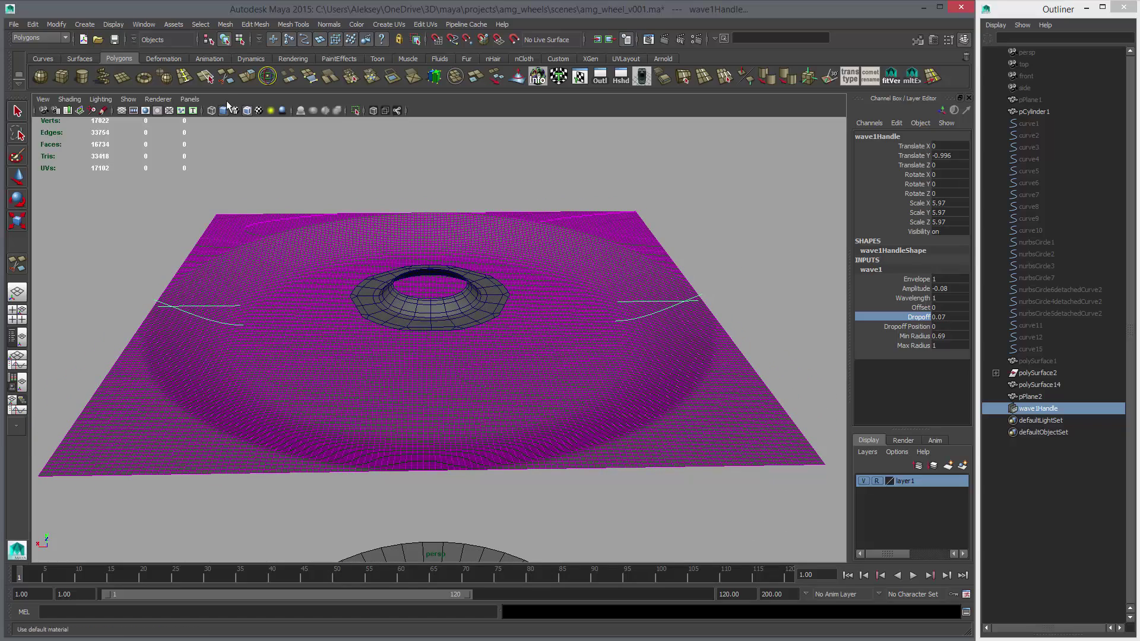
{"action": "left_click", "coordinate": [245, 110]}
{"action": "mouse_move", "coordinate": [496, 305]}
{"action": "left_mouse_down", "text": "alt"}
{"action": "mouse_move", "coordinate": [519, 305]}
{"action": "mouse_move", "coordinate": [517, 321]}
{"action": "left_mouse_up", "text": "alt"}
{"action": "left_click", "coordinate": [916, 289]}
{"action": "middle_click_drag", "start_coordinate": [739, 317], "coordinate": [759, 320]}
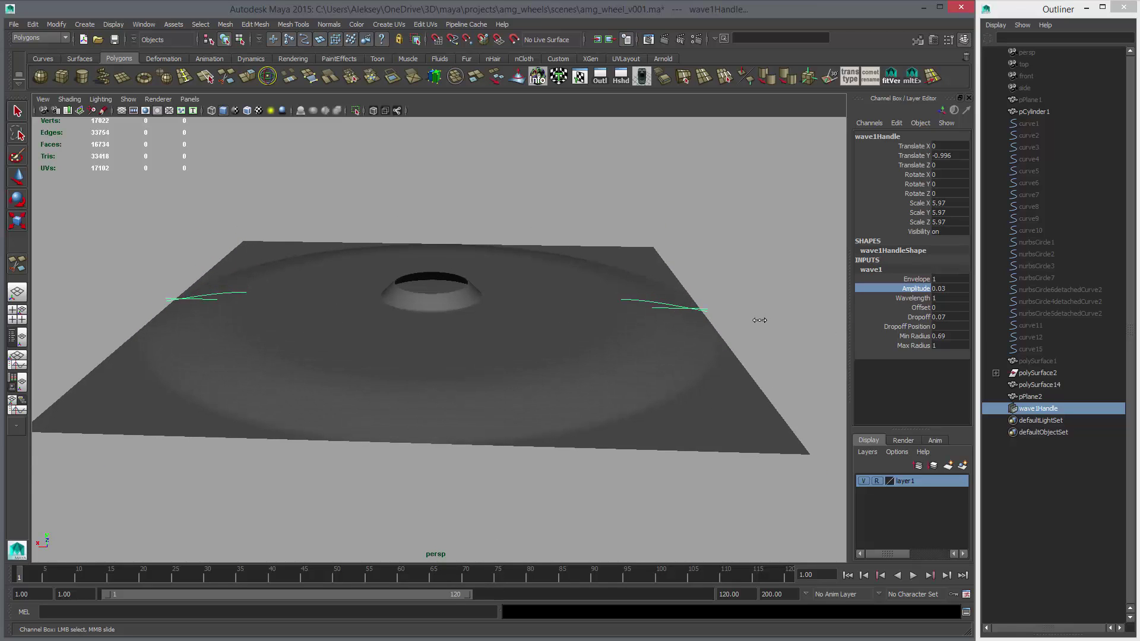
Step: Refine the Wave deformer to Dropoff 0.09, Min Radius 0.78, Amplitude 0.05 and Wavelength 0.9
{"action": "left_click_drag", "start_coordinate": [750, 324], "coordinate": [727, 321], "text": "alt"}
{"action": "left_click", "coordinate": [909, 318]}
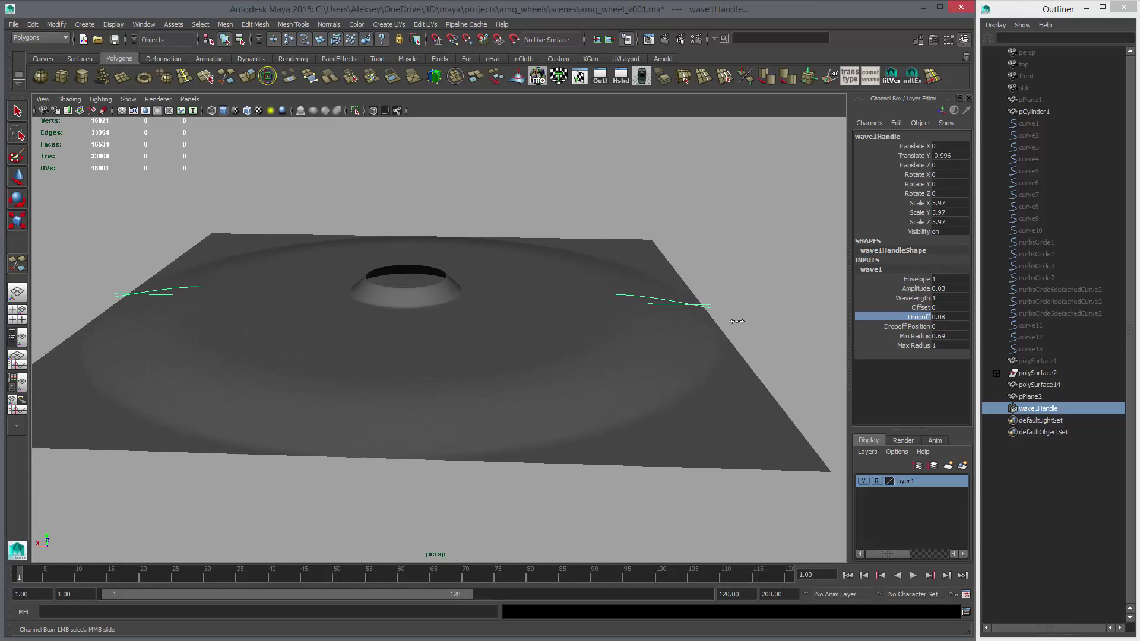
{"action": "mouse_move", "coordinate": [736, 323]}
{"action": "middle_mouse_down"}
{"action": "mouse_move", "coordinate": [730, 331]}
{"action": "mouse_move", "coordinate": [750, 339]}
{"action": "mouse_move", "coordinate": [822, 337]}
{"action": "middle_mouse_up"}
{"action": "left_click", "coordinate": [917, 336]}
{"action": "left_click", "coordinate": [912, 289]}
{"action": "middle_click_drag", "start_coordinate": [745, 311], "coordinate": [721, 310]}
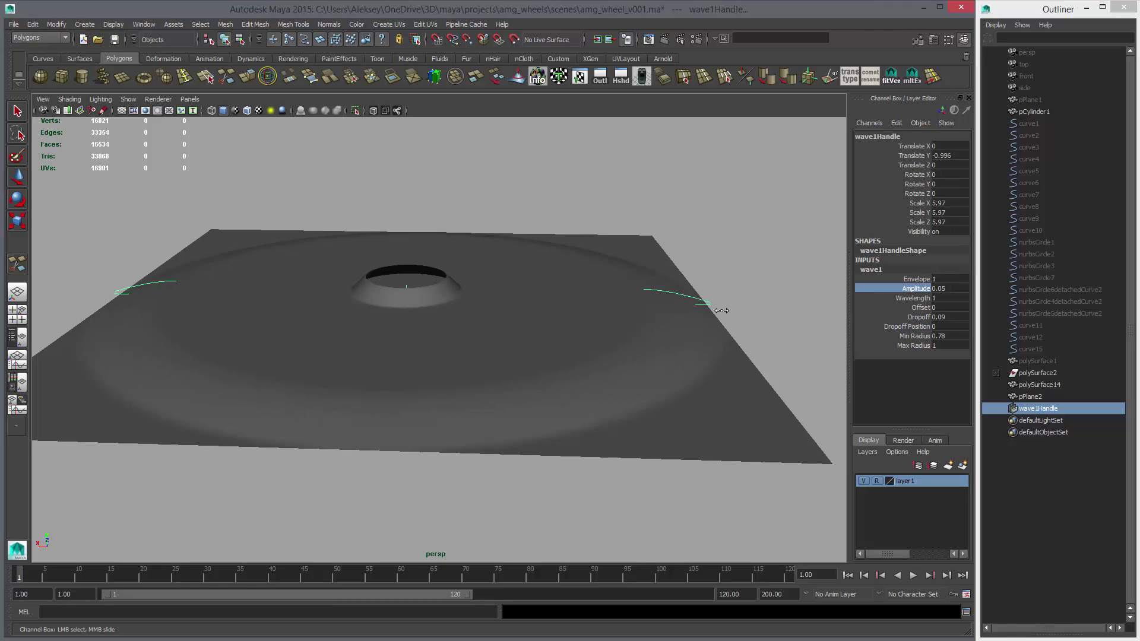
{"action": "left_click_drag", "start_coordinate": [912, 308], "coordinate": [883, 299]}
{"action": "mouse_move", "coordinate": [761, 312]}
{"action": "middle_mouse_down"}
{"action": "mouse_move", "coordinate": [745, 315]}
{"action": "mouse_move", "coordinate": [755, 313]}
{"action": "middle_mouse_up"}
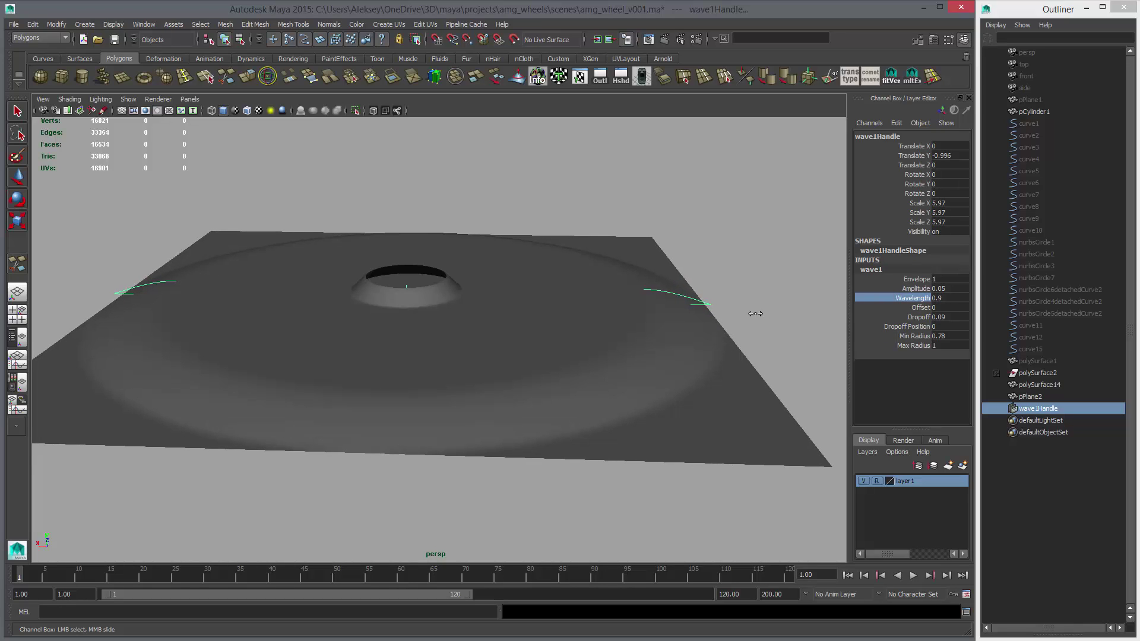
Step: Try an Offset of 0.58 on the Wave deformer
{"action": "left_click", "coordinate": [918, 308]}
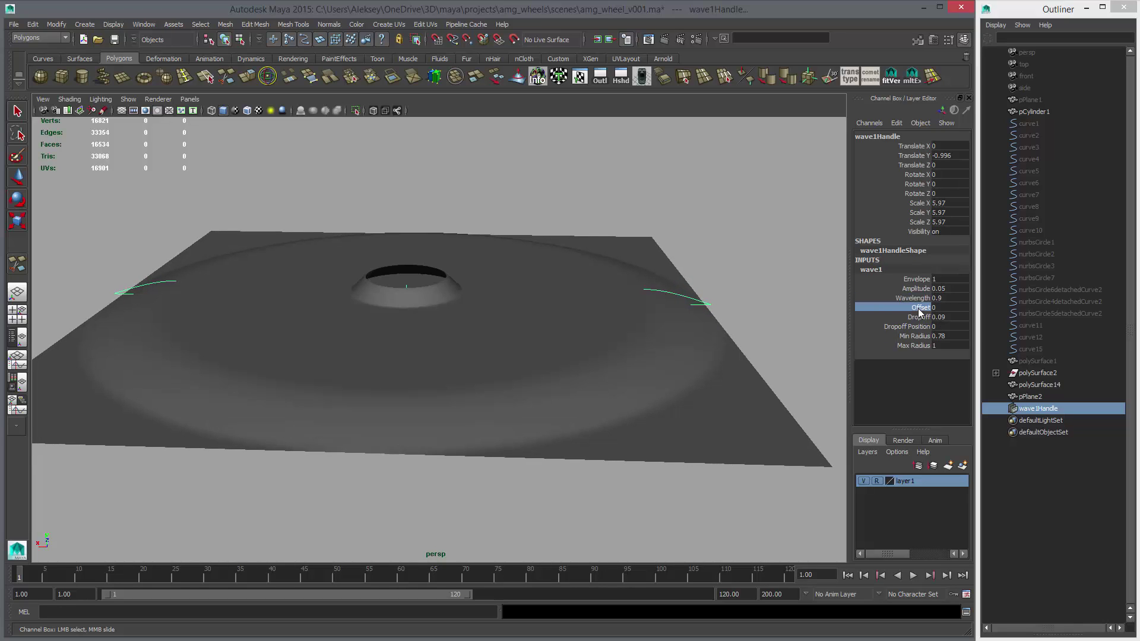
{"action": "middle_click_drag", "start_coordinate": [757, 344], "coordinate": [789, 341]}
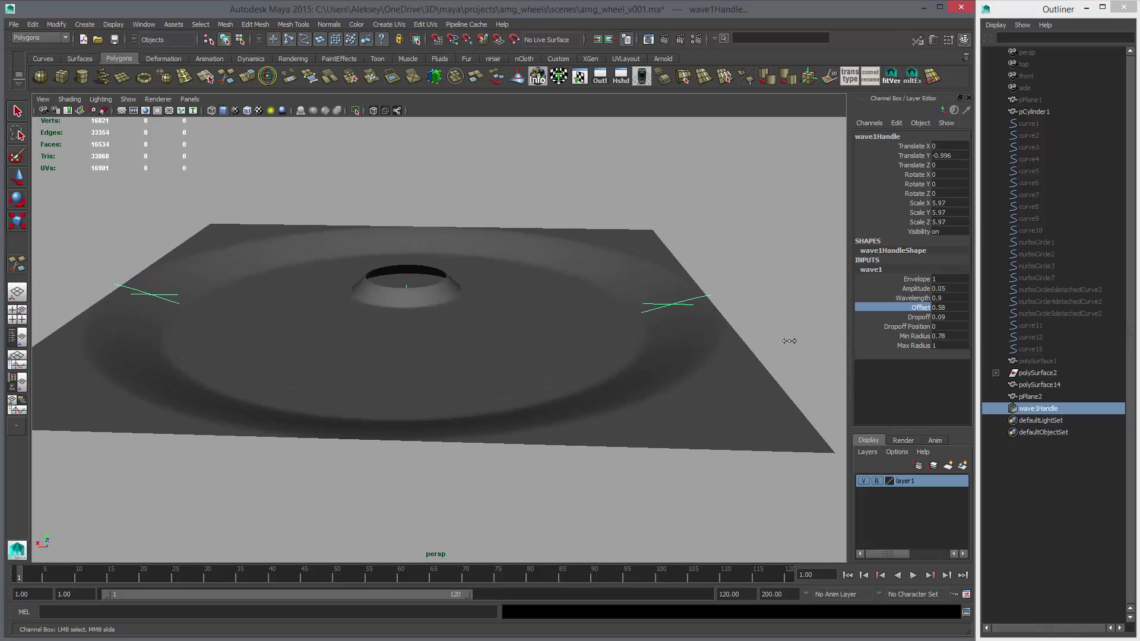
{"action": "key", "text": "ctrl+z"}
Step: Show the spoke mesh again, hide the plane, and inspect the wheel's underside in perspective
{"action": "mouse_move", "coordinate": [804, 351]}
{"action": "left_mouse_down", "text": "alt"}
{"action": "mouse_move", "coordinate": [744, 400]}
{"action": "mouse_move", "coordinate": [745, 338]}
{"action": "left_mouse_up", "text": "alt"}
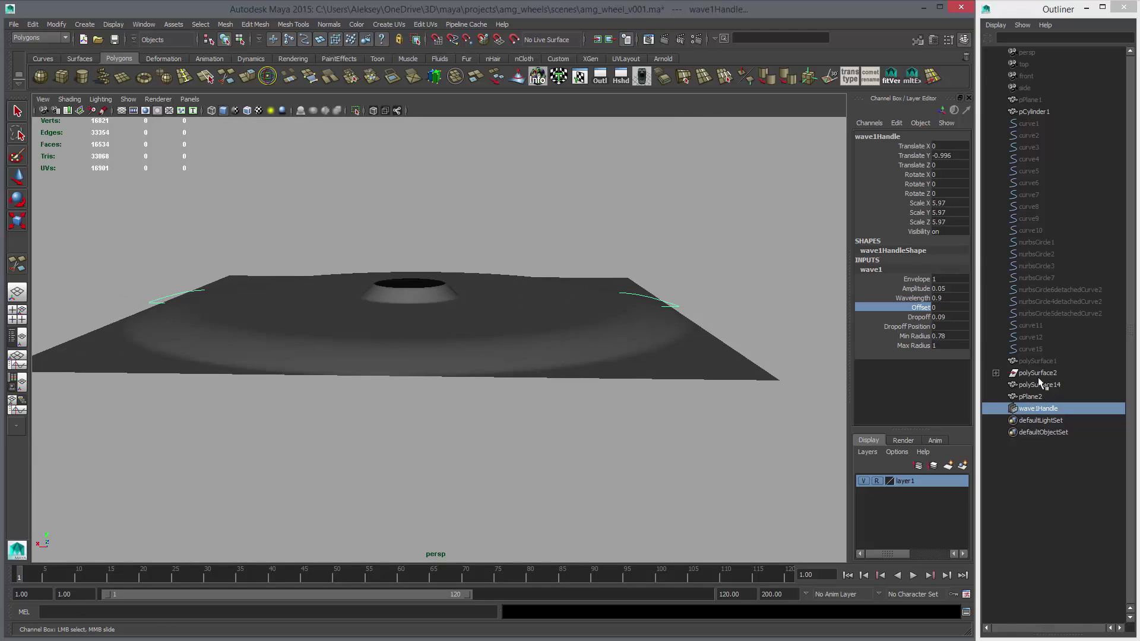
{"action": "left_click", "coordinate": [1037, 359]}
{"action": "key", "text": "shift+h"}
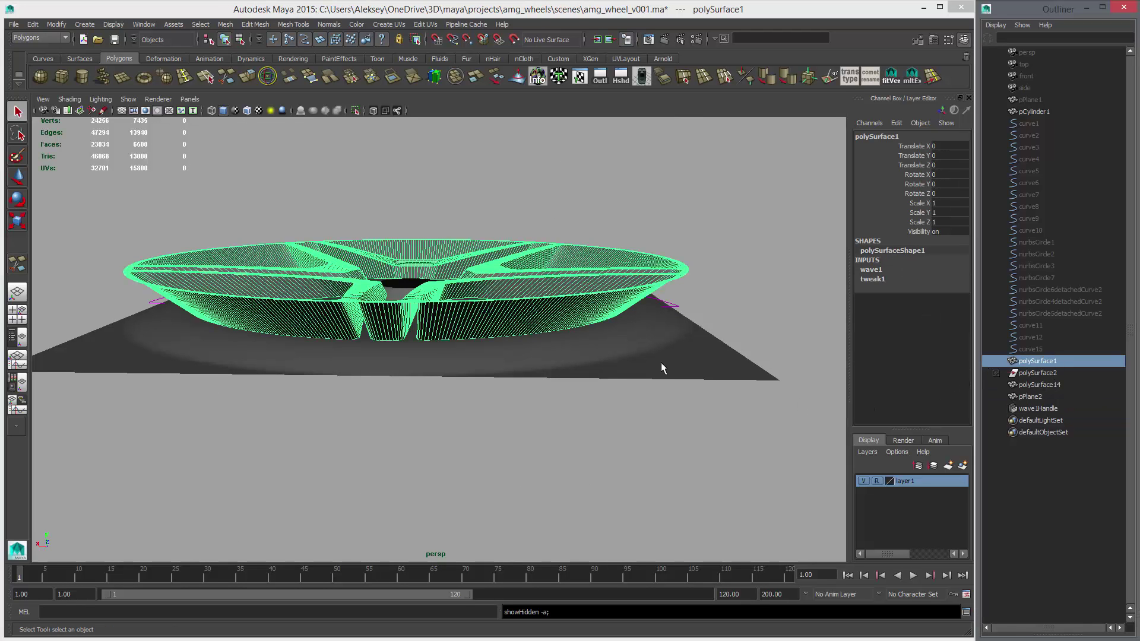
{"action": "left_click", "coordinate": [682, 354]}
{"action": "key", "text": "ctrl+h"}
{"action": "left_click_drag", "start_coordinate": [580, 348], "coordinate": [522, 370], "text": "alt"}
{"action": "middle_click_drag", "start_coordinate": [522, 369], "coordinate": [500, 373], "text": "alt"}
{"action": "left_click_drag", "start_coordinate": [500, 373], "coordinate": [533, 375], "text": "alt"}
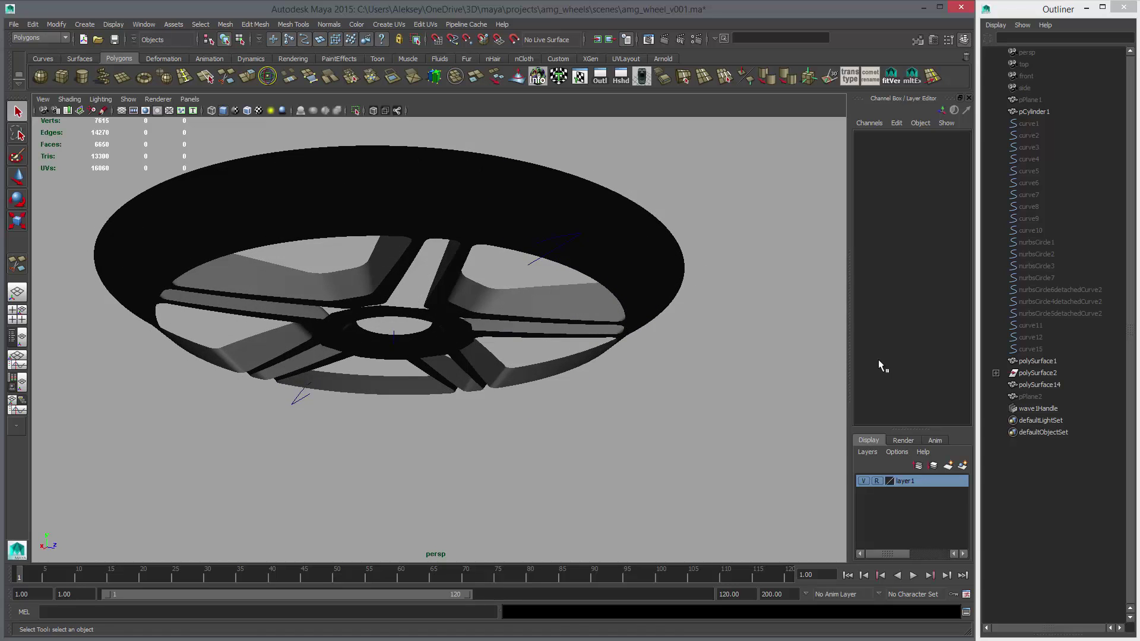
Step: Show the hidden preview plane again and scale the Wave deformer handle uniformly to about 4.813
{"action": "key", "text": "ctrl+shift+h"}
{"action": "left_click_drag", "start_coordinate": [699, 359], "coordinate": [761, 394], "text": "alt"}
{"action": "left_click", "coordinate": [691, 342]}
{"action": "key", "text": "r"}
{"action": "middle_click_drag", "start_coordinate": [760, 395], "coordinate": [703, 392]}
{"action": "left_click_drag", "start_coordinate": [702, 392], "coordinate": [738, 397], "text": "alt"}
{"action": "mouse_move", "coordinate": [738, 397]}
{"action": "middle_mouse_down"}
{"action": "mouse_move", "coordinate": [702, 403]}
{"action": "mouse_move", "coordinate": [727, 402]}
{"action": "middle_mouse_up"}
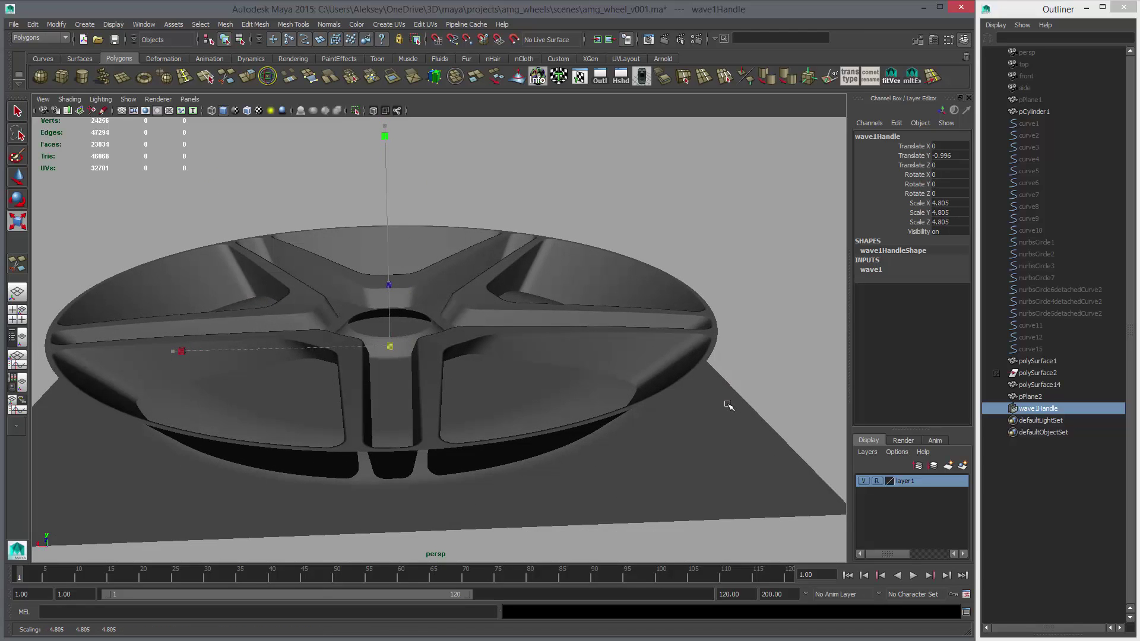
{"action": "right_click_drag", "start_coordinate": [680, 388], "coordinate": [822, 466], "text": "alt"}
{"action": "left_click_drag", "start_coordinate": [822, 466], "coordinate": [786, 435], "text": "alt"}
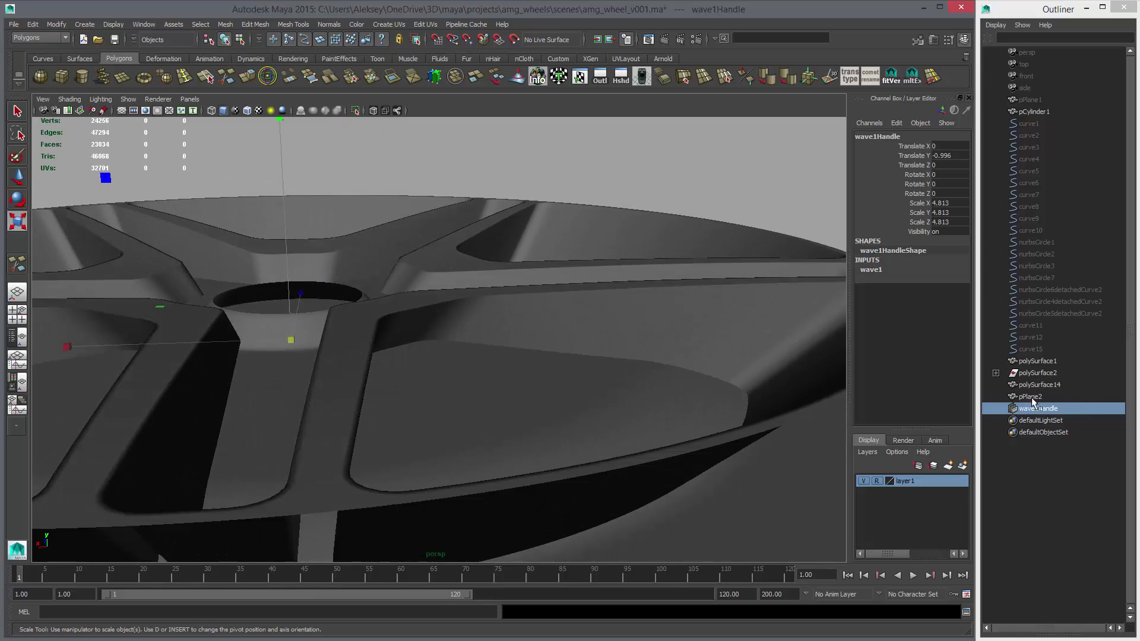
Step: Set the Wave deformer's Wavelength to 0.41, Min Radius to 0.87 and Dropoff to 0
{"action": "left_click", "coordinate": [871, 269]}
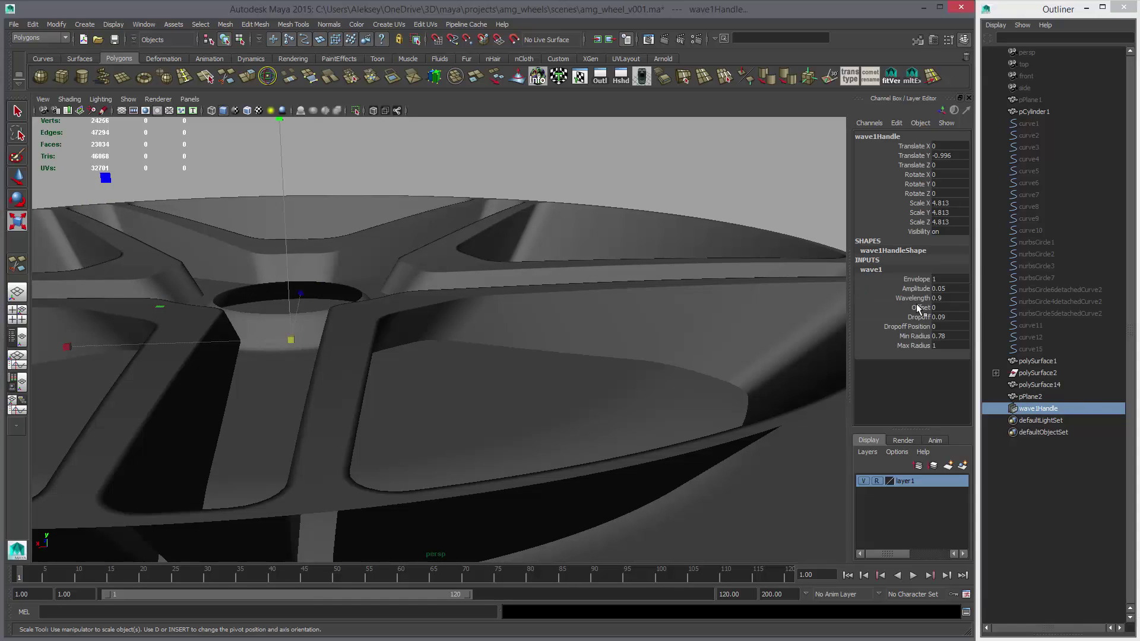
{"action": "left_click", "coordinate": [914, 298]}
{"action": "mouse_move", "coordinate": [769, 339]}
{"action": "middle_mouse_down"}
{"action": "mouse_move", "coordinate": [766, 353]}
{"action": "mouse_move", "coordinate": [784, 330]}
{"action": "mouse_move", "coordinate": [739, 331]}
{"action": "mouse_move", "coordinate": [784, 340]}
{"action": "mouse_move", "coordinate": [775, 327]}
{"action": "mouse_move", "coordinate": [798, 327]}
{"action": "mouse_move", "coordinate": [760, 328]}
{"action": "middle_mouse_up"}
{"action": "left_click", "coordinate": [915, 336]}
{"action": "key", "text": "ctrl+z"}
{"action": "left_click", "coordinate": [914, 298]}
{"action": "left_click", "coordinate": [918, 317]}
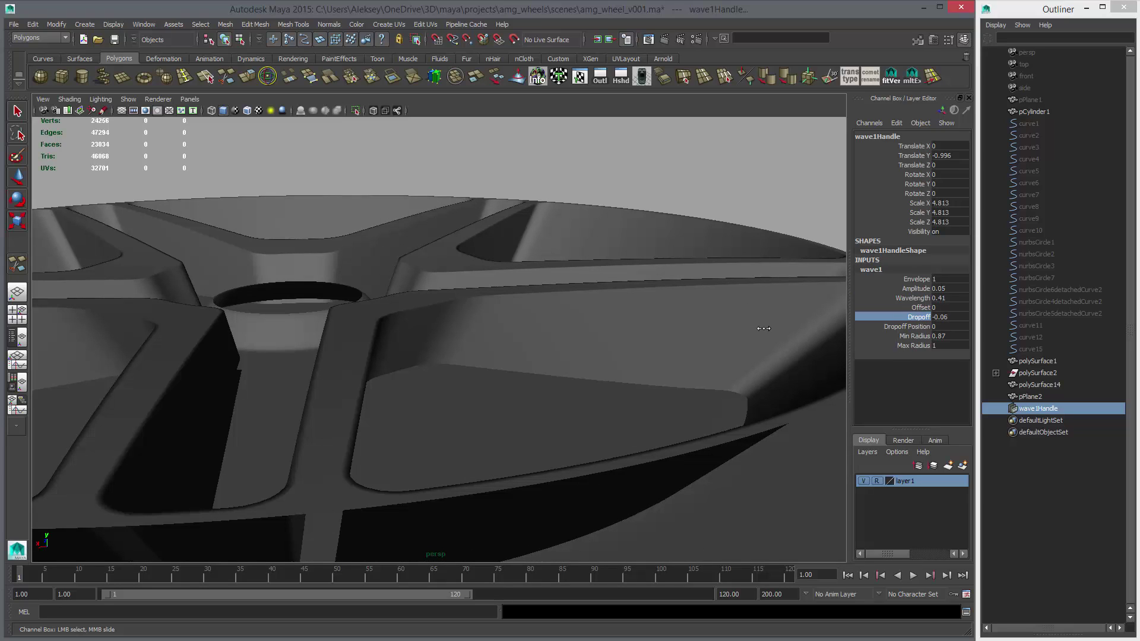
{"action": "left_click", "coordinate": [955, 317]}
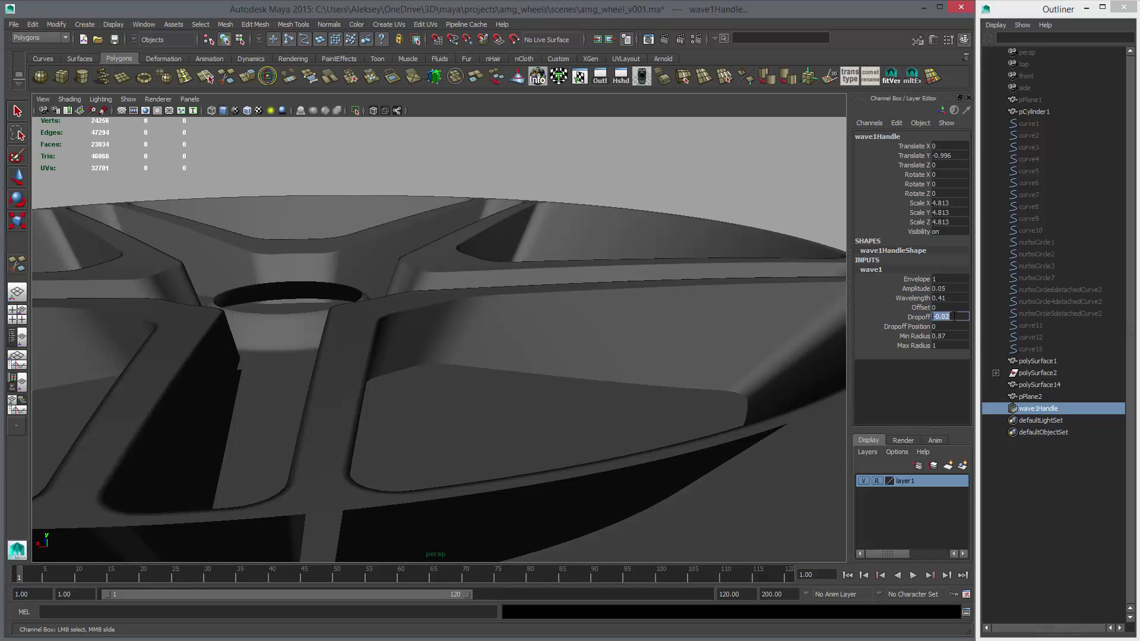
{"action": "type", "text": "0"}
{"action": "key", "text": "Return"}
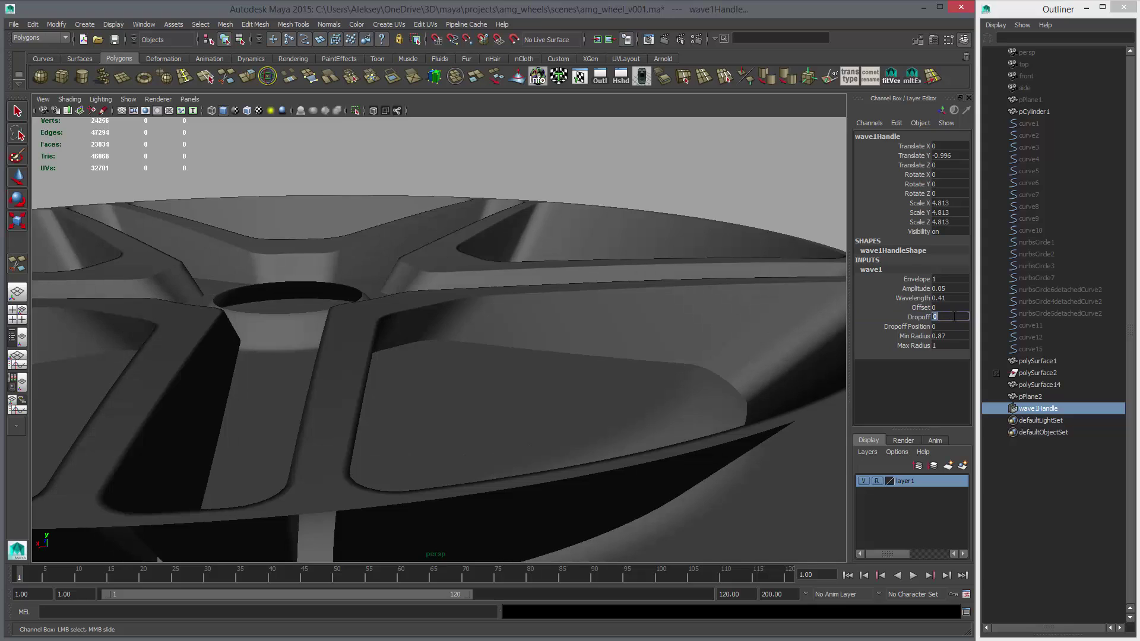
Step: Raise the Wave deformer's Min Radius to 0.9 and scale its handle uniformly to about 4.776
{"action": "left_click", "coordinate": [917, 336]}
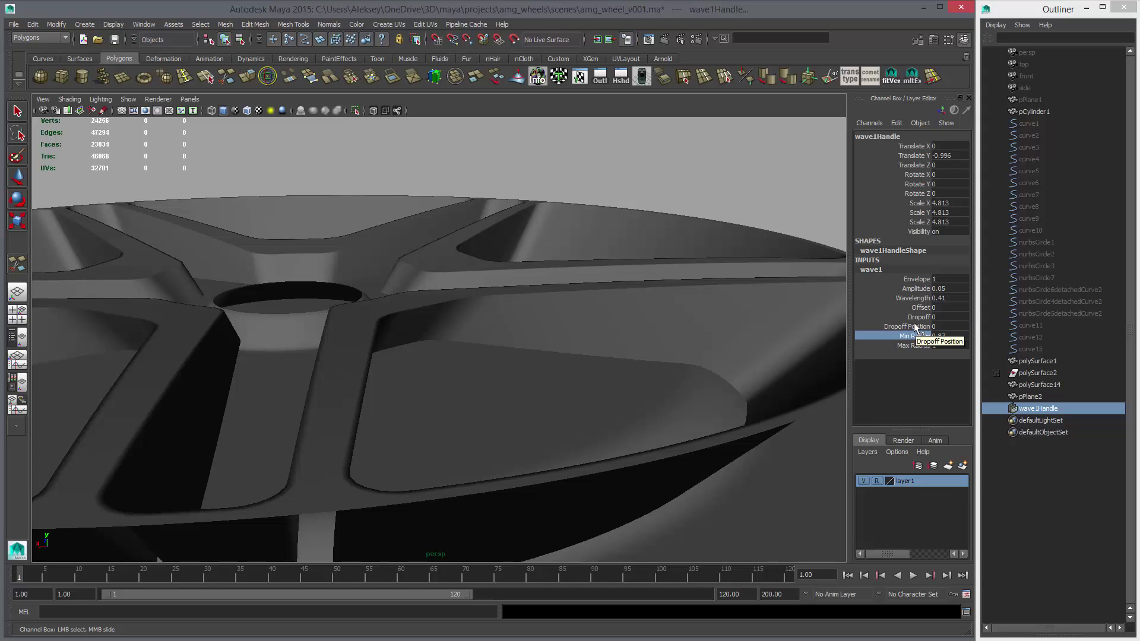
{"action": "left_click", "coordinate": [914, 326]}
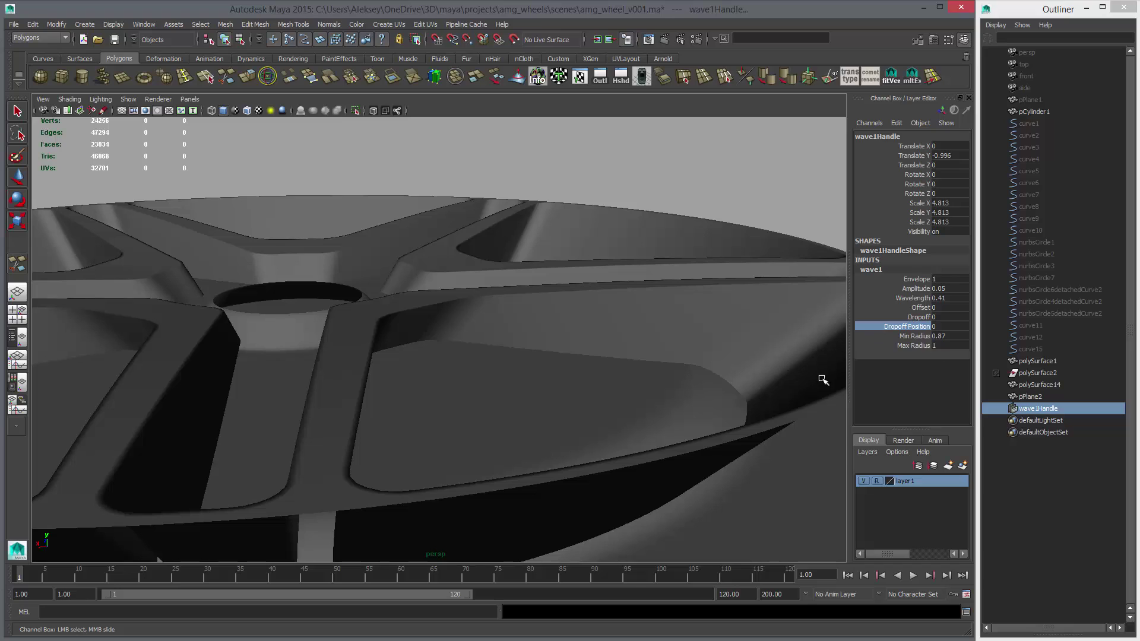
{"action": "left_click", "coordinate": [915, 336]}
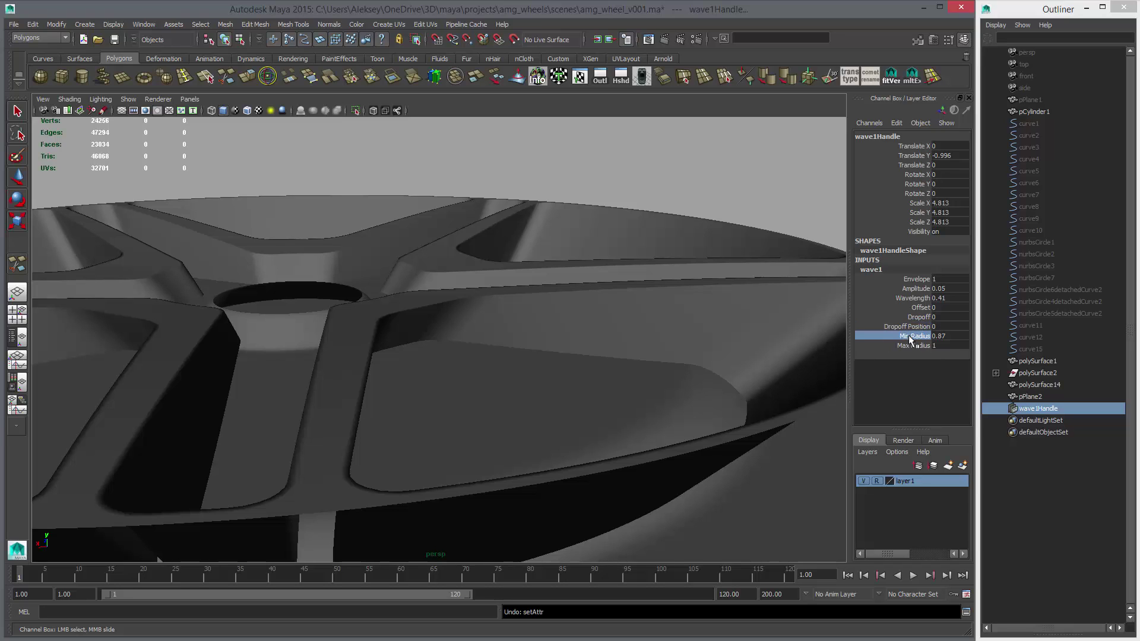
{"action": "middle_click_drag", "start_coordinate": [748, 376], "coordinate": [772, 397]}
{"action": "key", "text": "r"}
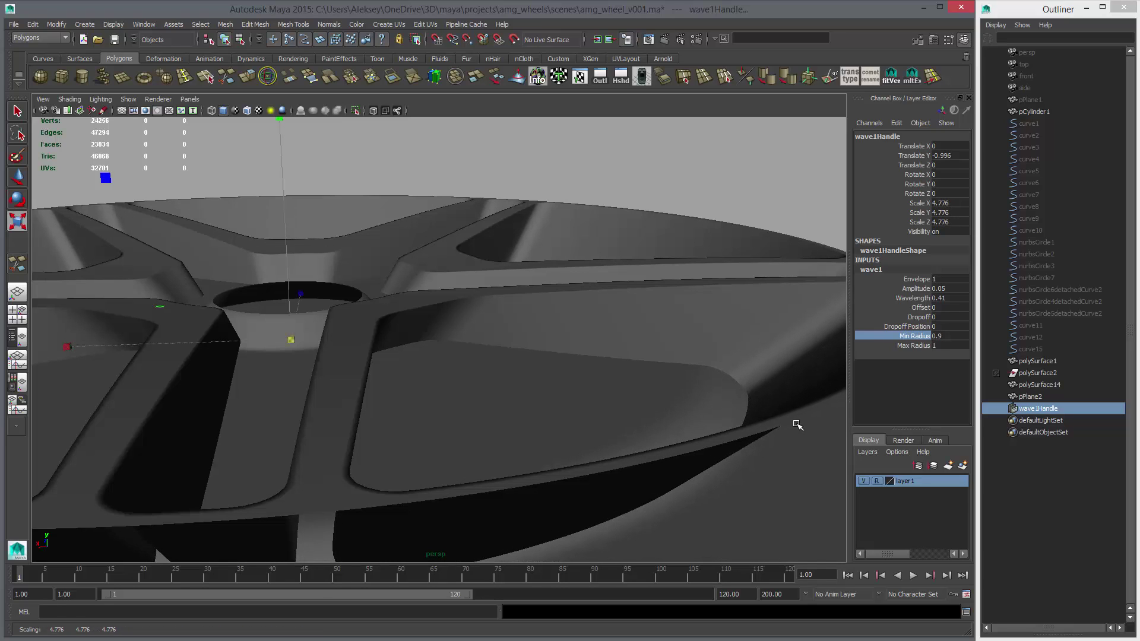
Step: Delete the construction history of the preview plane, removing its Wave deformer, and delete the plane itself
{"action": "left_click_drag", "start_coordinate": [779, 402], "coordinate": [527, 394], "text": "alt"}
{"action": "left_click", "coordinate": [698, 395]}
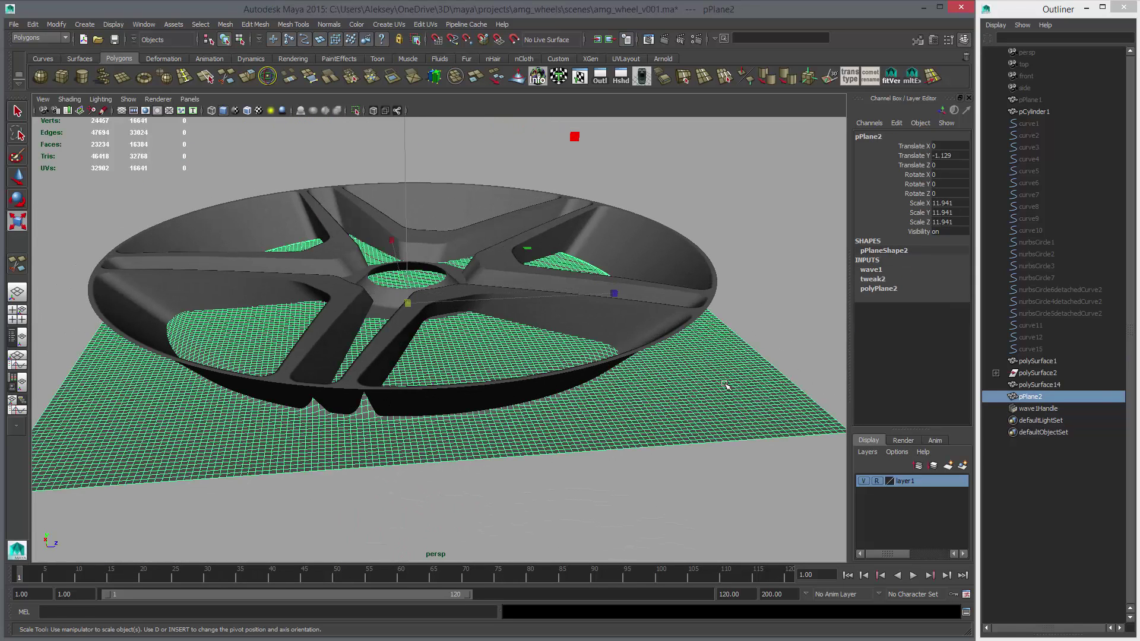
{"action": "key", "text": "alt+shift+d"}
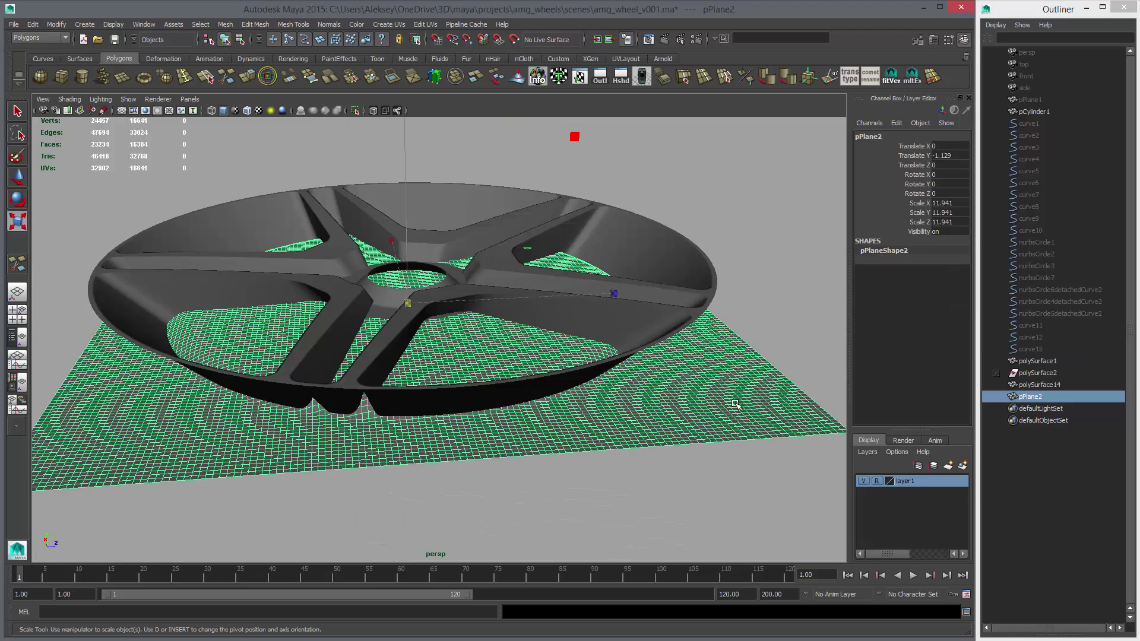
{"action": "key", "text": "Delete"}
Step: Select the vertices along the lower side of the spoke mesh polySurface1 in the side view
{"action": "left_click_drag", "start_coordinate": [590, 396], "coordinate": [524, 373], "text": "alt"}
{"action": "key", "text": "r"}
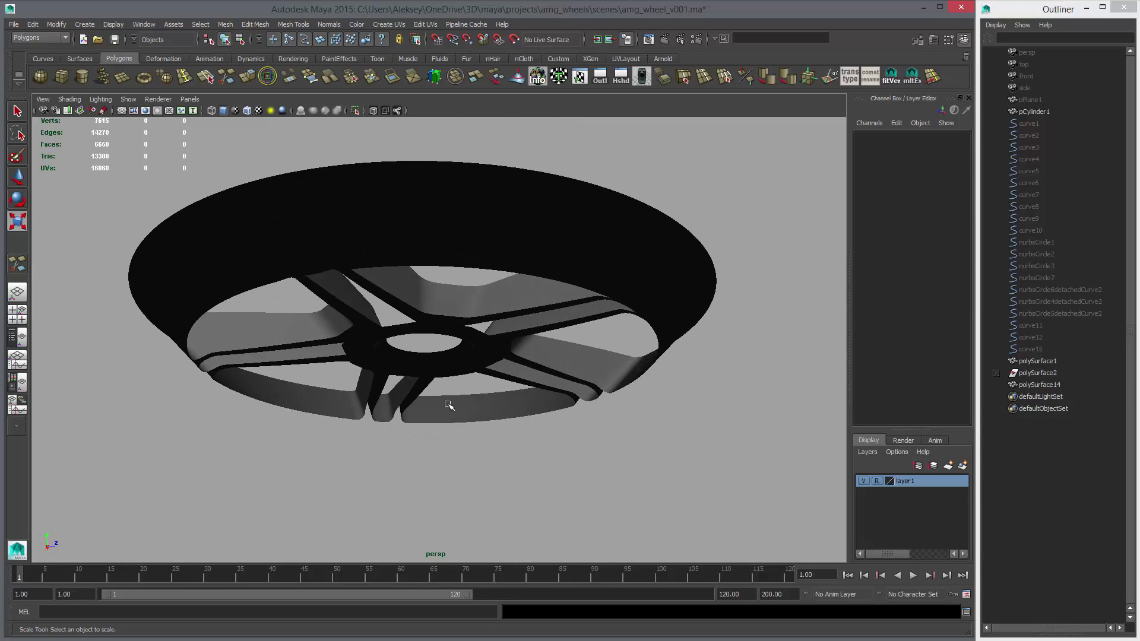
{"action": "left_click_drag", "start_coordinate": [448, 405], "coordinate": [526, 372], "text": "alt"}
{"action": "left_click", "coordinate": [560, 338]}
{"action": "left_click_drag", "start_coordinate": [643, 387], "coordinate": [608, 445], "text": "alt"}
{"action": "key", "text": "space"}
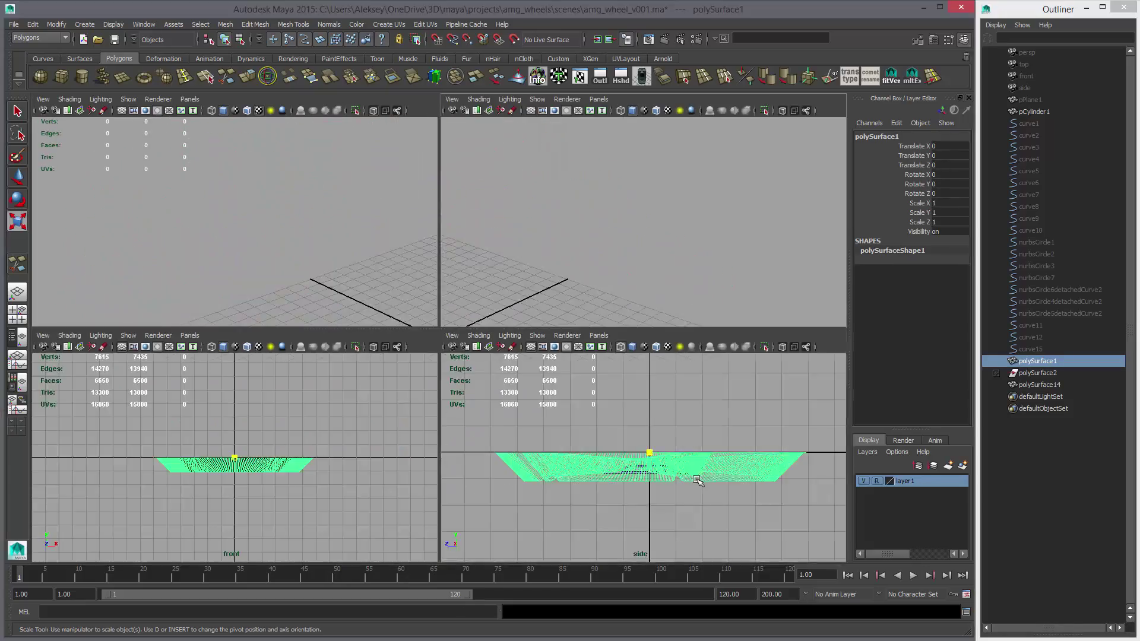
{"action": "key", "text": "space"}
{"action": "right_click_drag", "start_coordinate": [635, 356], "coordinate": [682, 338]}
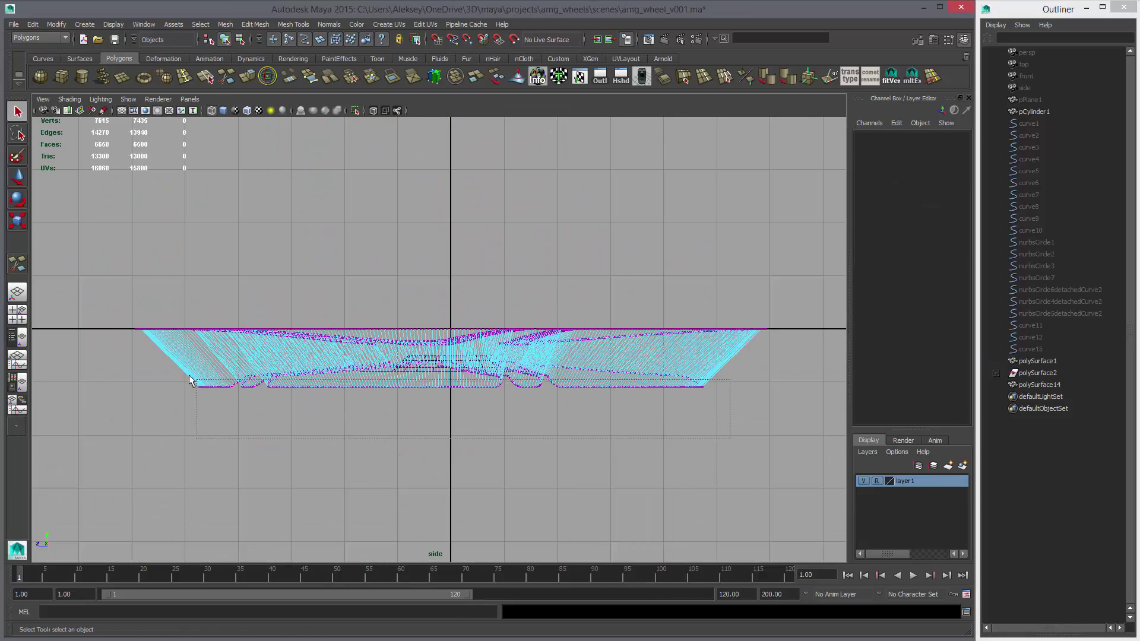
{"action": "left_click_drag", "start_coordinate": [169, 356], "coordinate": [167, 354]}
Step: Apply a Lattice deformer to the selected lower vertices of the spoke mesh
{"action": "key", "text": "space"}
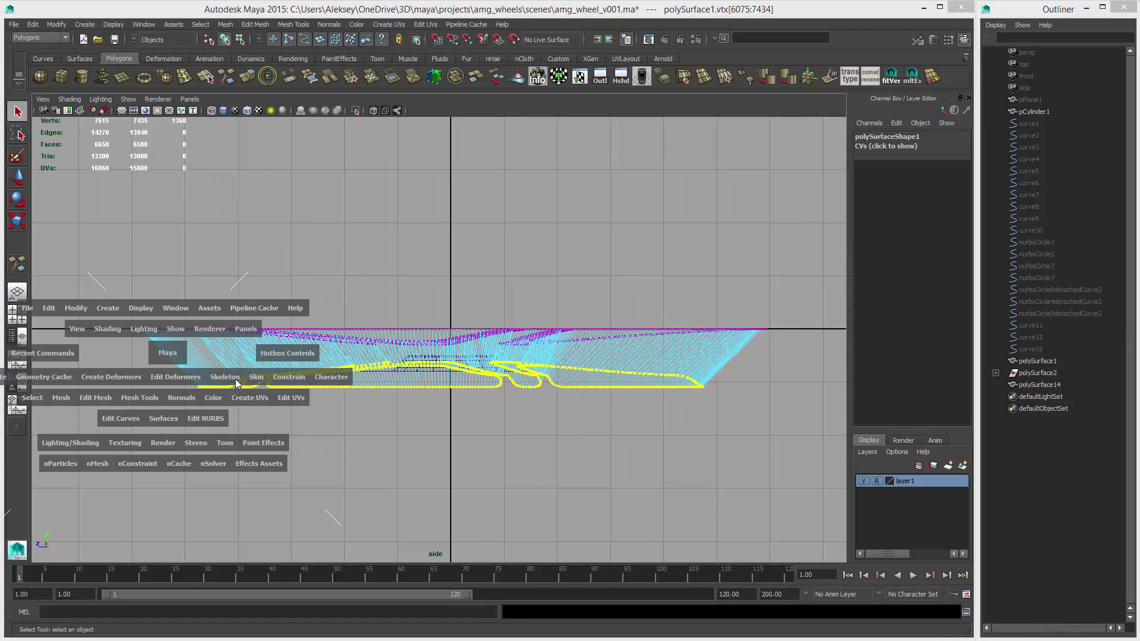
{"action": "left_click", "coordinate": [170, 377]}
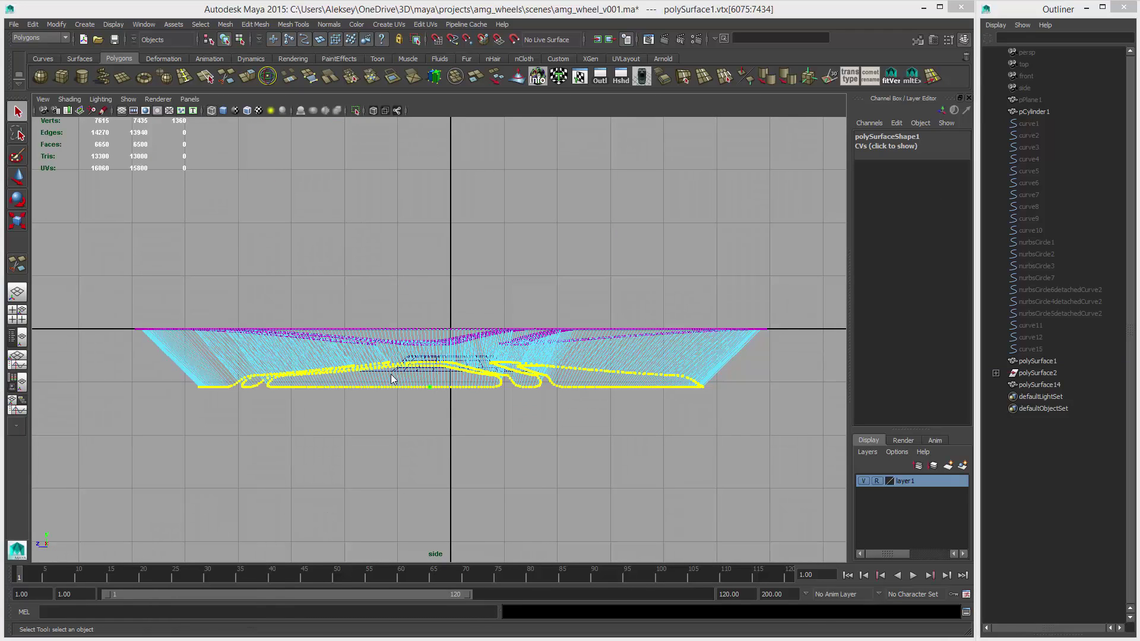
{"action": "key", "text": "space"}
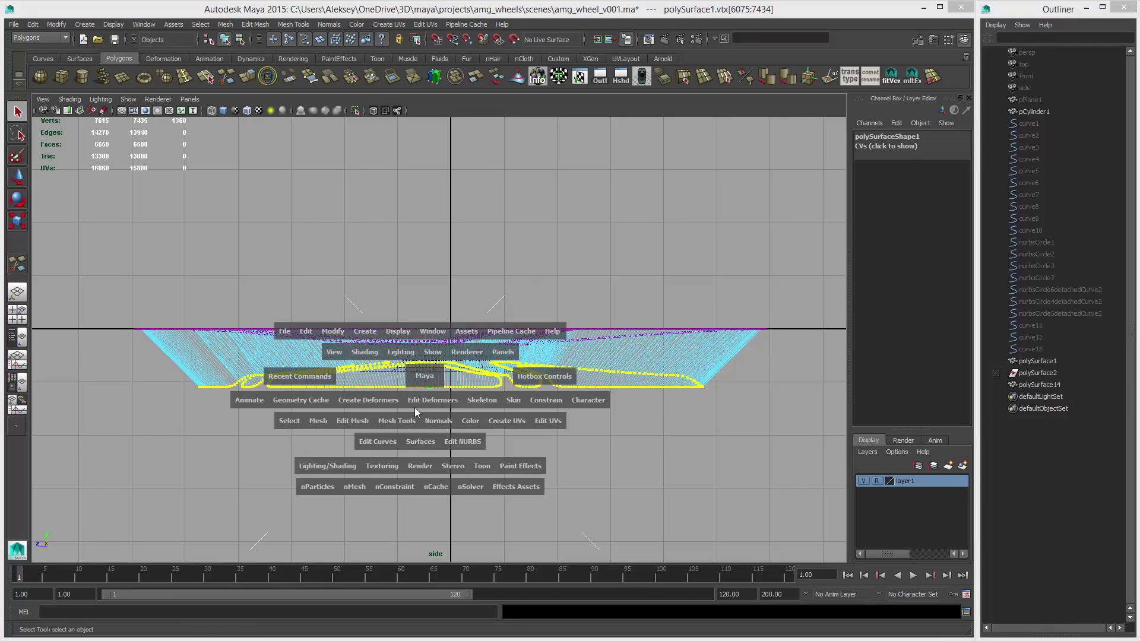
{"action": "left_click", "coordinate": [381, 400]}
{"action": "mouse_move", "coordinate": [389, 491]}
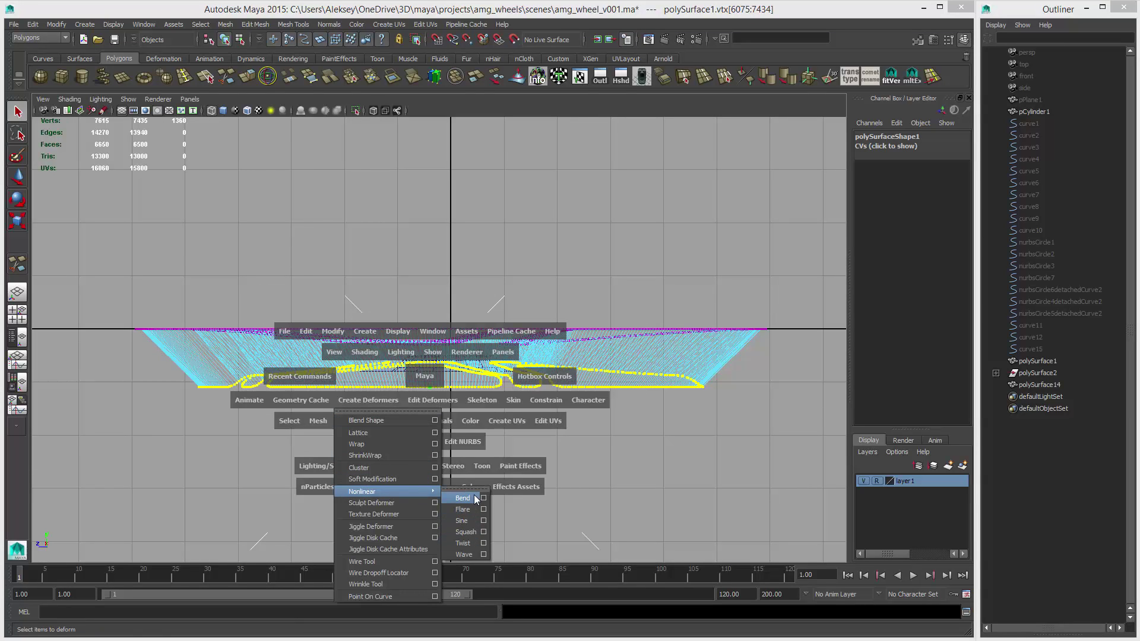
{"action": "left_click", "coordinate": [385, 433]}
Step: Select the lattice's upper row of points and move it down to about -0.758 in Y
{"action": "right_click", "coordinate": [656, 396]}
{"action": "left_click", "coordinate": [261, 391]}
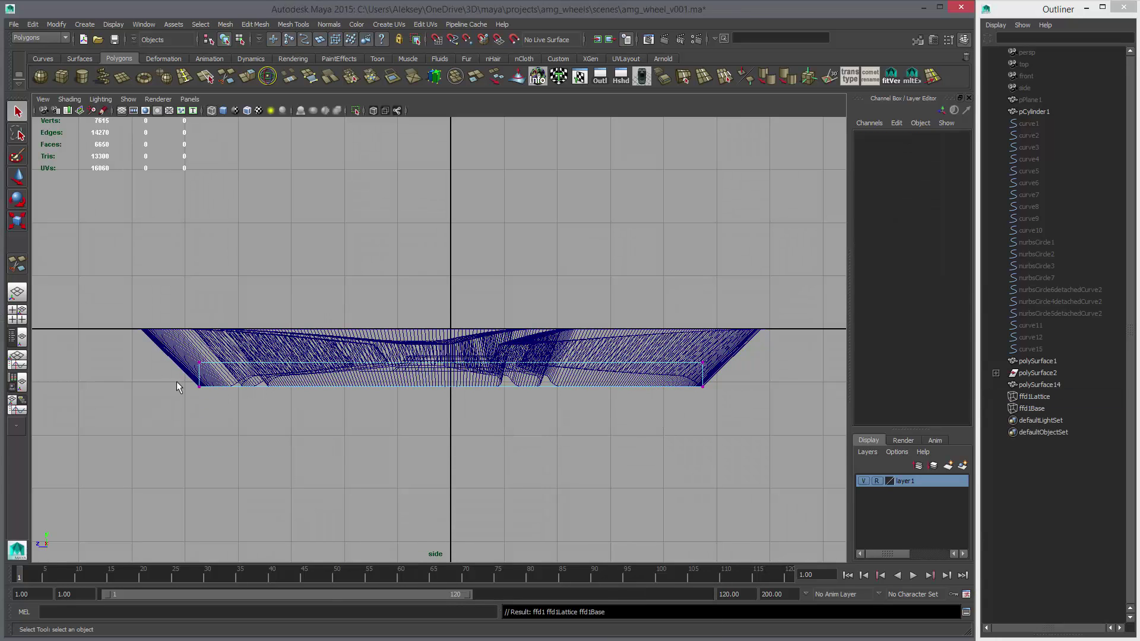
{"action": "left_click_drag", "start_coordinate": [177, 386], "coordinate": [715, 398]}
{"action": "key", "text": "w"}
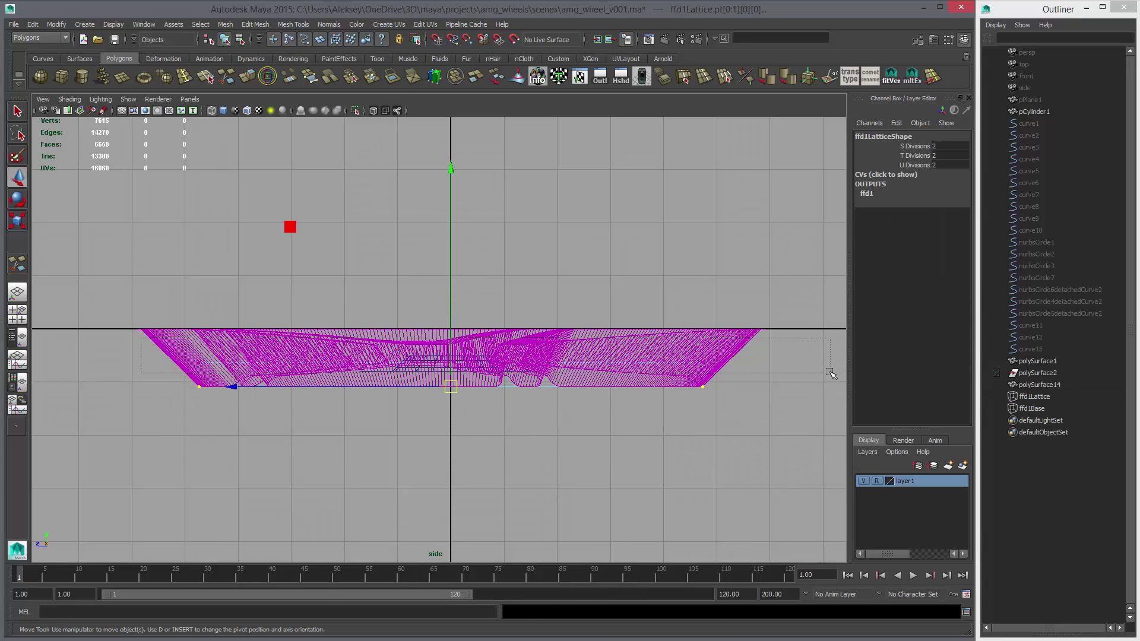
{"action": "left_click_drag", "start_coordinate": [141, 338], "coordinate": [830, 373]}
{"action": "left_click_drag", "start_coordinate": [451, 319], "coordinate": [452, 327]}
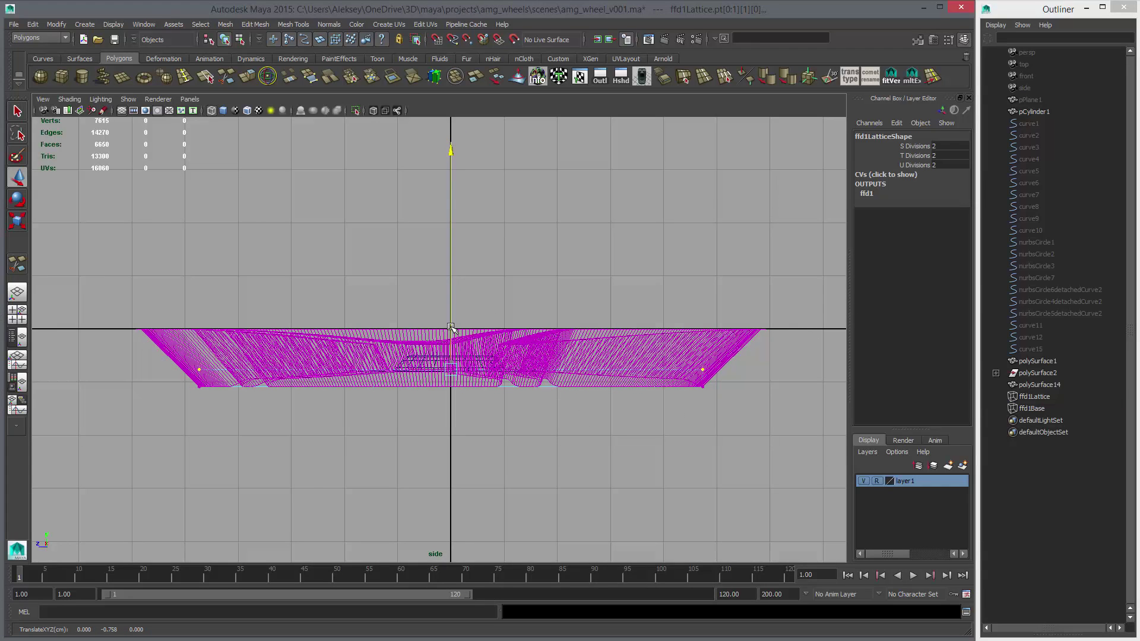
Step: Bake the lattice deformation by deleting the spoke mesh's history, and inspect the hub area in perspective
{"action": "key", "text": "space"}
{"action": "key", "text": "space"}
{"action": "mouse_move", "coordinate": [549, 310]}
{"action": "left_mouse_down", "text": "alt"}
{"action": "mouse_move", "coordinate": [545, 333]}
{"action": "mouse_move", "coordinate": [536, 300]}
{"action": "left_mouse_up", "text": "alt"}
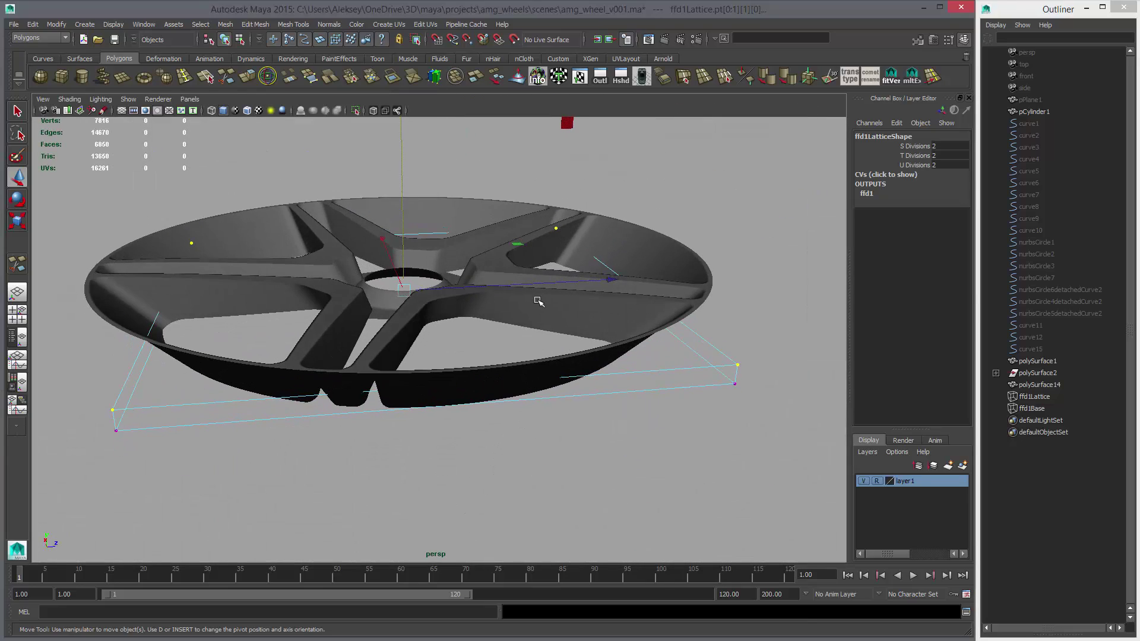
{"action": "left_click", "coordinate": [535, 298]}
{"action": "key", "text": "alt+shift+d"}
{"action": "left_click", "coordinate": [533, 349]}
{"action": "left_click_drag", "start_coordinate": [522, 381], "coordinate": [497, 446], "text": "alt"}
{"action": "right_click_drag", "start_coordinate": [427, 425], "coordinate": [472, 431], "text": "alt"}
{"action": "left_click_drag", "start_coordinate": [468, 428], "coordinate": [444, 382], "text": "alt"}
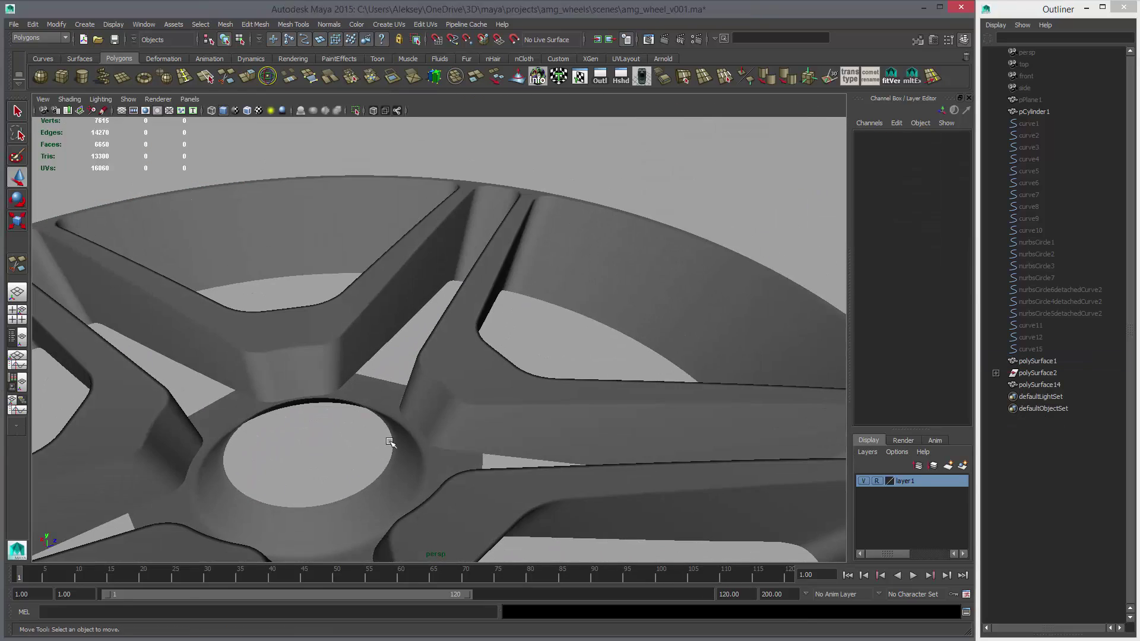
Step: Move the central hub mesh polySurface14 up to 0.08 in Y
{"action": "middle_click_drag", "start_coordinate": [389, 439], "coordinate": [506, 357], "text": "alt"}
{"action": "left_click", "coordinate": [522, 427]}
{"action": "left_click_drag", "start_coordinate": [506, 356], "coordinate": [473, 401], "text": "alt"}
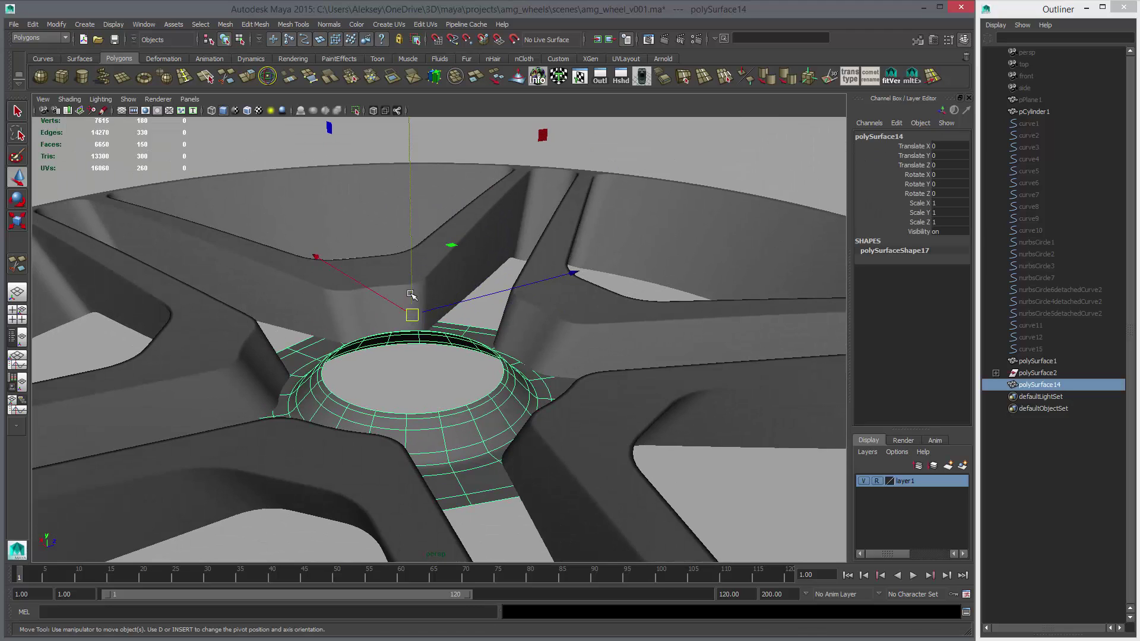
{"action": "left_click_drag", "start_coordinate": [410, 294], "coordinate": [482, 323]}
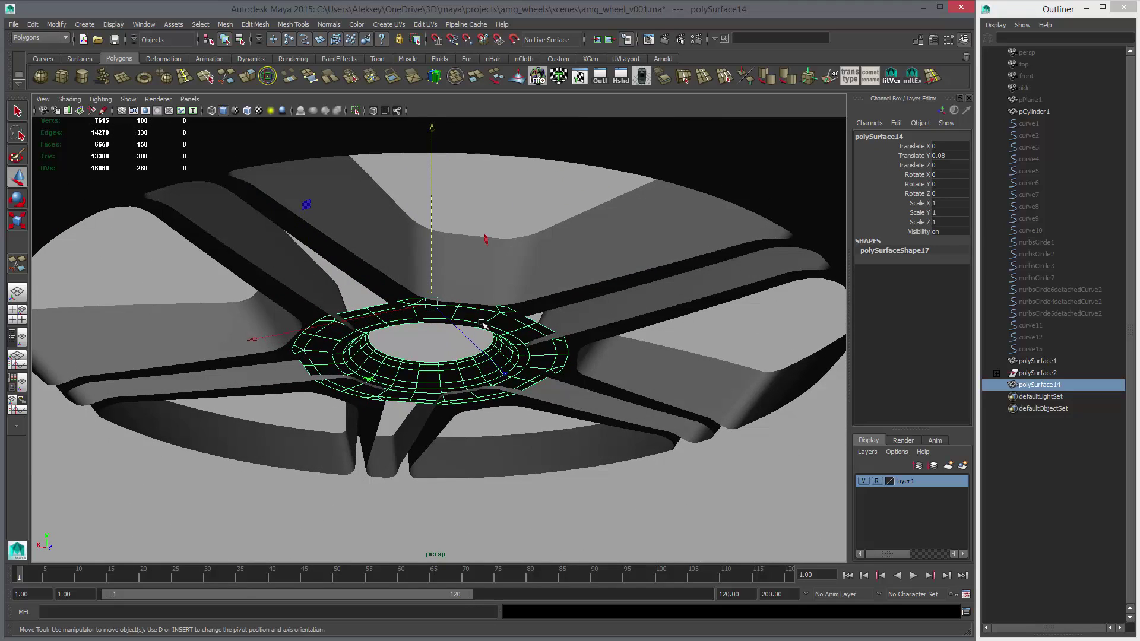
Step: Select the spoke mesh's lower-side vertices in the side view and undo the accidental shift along Z
{"action": "left_click_drag", "start_coordinate": [584, 320], "coordinate": [629, 323], "text": "alt"}
{"action": "left_click", "coordinate": [639, 325]}
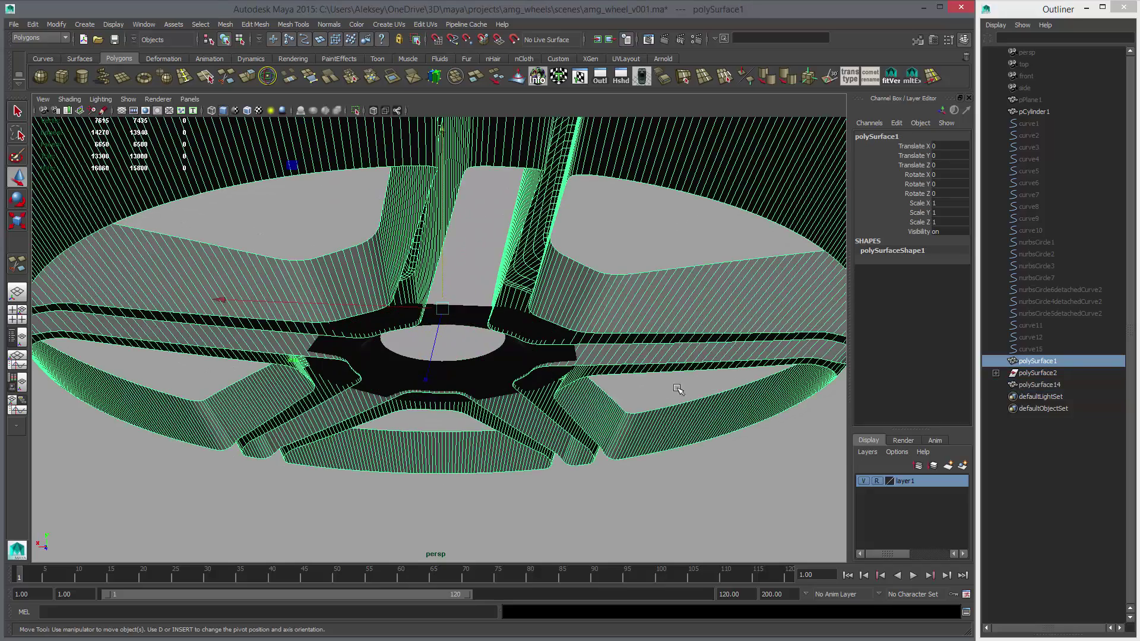
{"action": "left_click_drag", "start_coordinate": [742, 419], "coordinate": [554, 383], "text": "alt"}
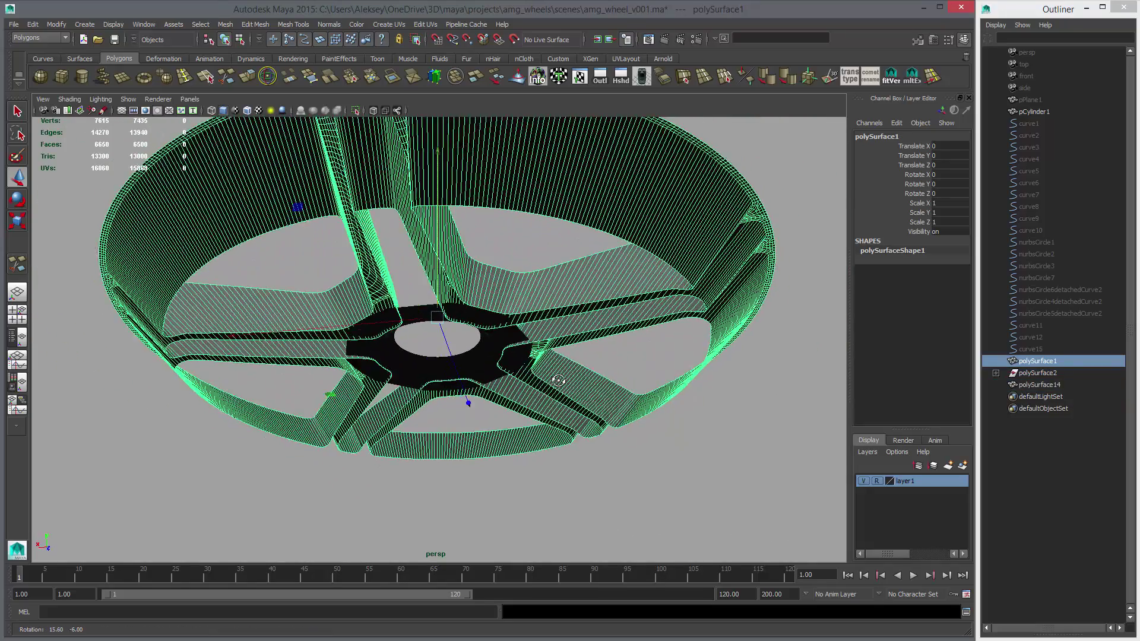
{"action": "key", "text": "space"}
{"action": "key", "text": "space"}
{"action": "right_click_drag", "start_coordinate": [645, 376], "coordinate": [612, 432]}
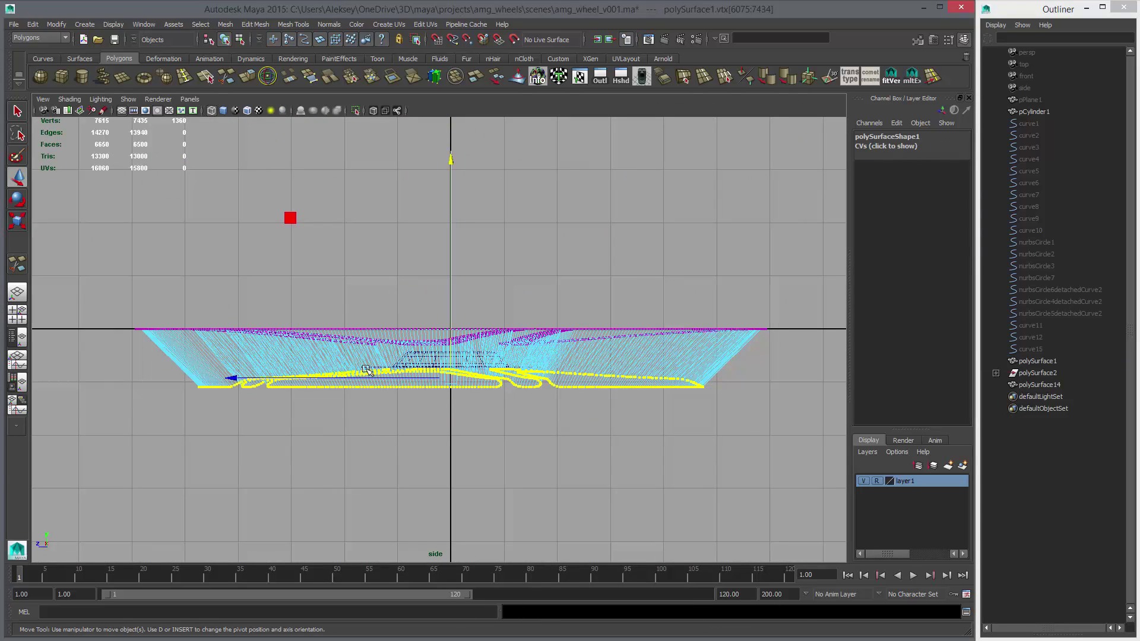
{"action": "left_click_drag", "start_coordinate": [366, 371], "coordinate": [362, 371]}
{"action": "key", "text": "ctrl+z"}
Step: Apply a nonlinear Wave deformer to the selected lower vertices and expand its wave1 settings
{"action": "key", "text": "space"}
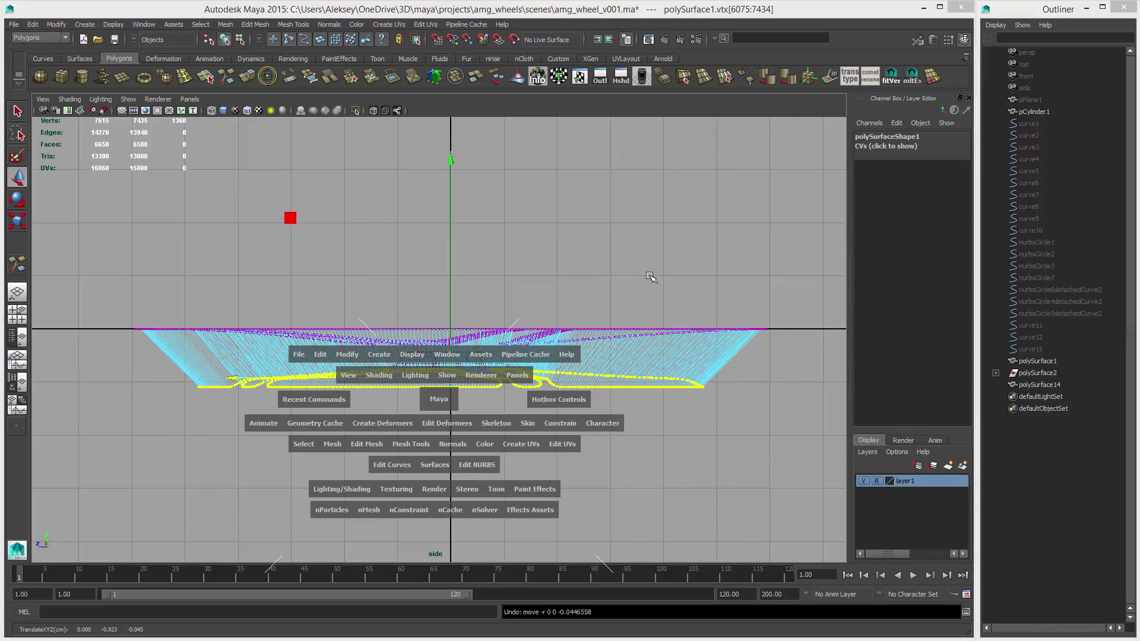
{"action": "key", "text": "space"}
{"action": "left_click_drag", "start_coordinate": [629, 427], "coordinate": [663, 498], "text": "alt"}
{"action": "key", "text": "space"}
{"action": "left_click", "coordinate": [871, 269]}
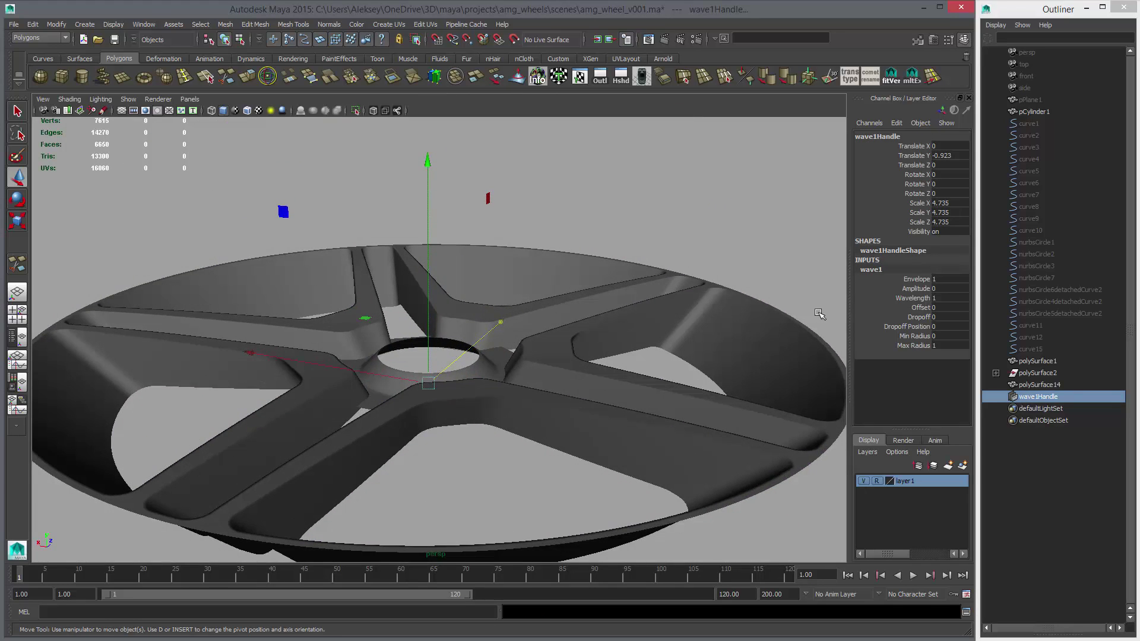
Step: Set the new Wave deformer's Amplitude to 0.1 and scale its handle uniformly to about 2.476
{"action": "key", "text": "f"}
{"action": "left_click", "coordinate": [915, 288]}
{"action": "middle_click_drag", "start_coordinate": [682, 350], "coordinate": [629, 389]}
{"action": "left_click_drag", "start_coordinate": [628, 388], "coordinate": [882, 318], "text": "alt"}
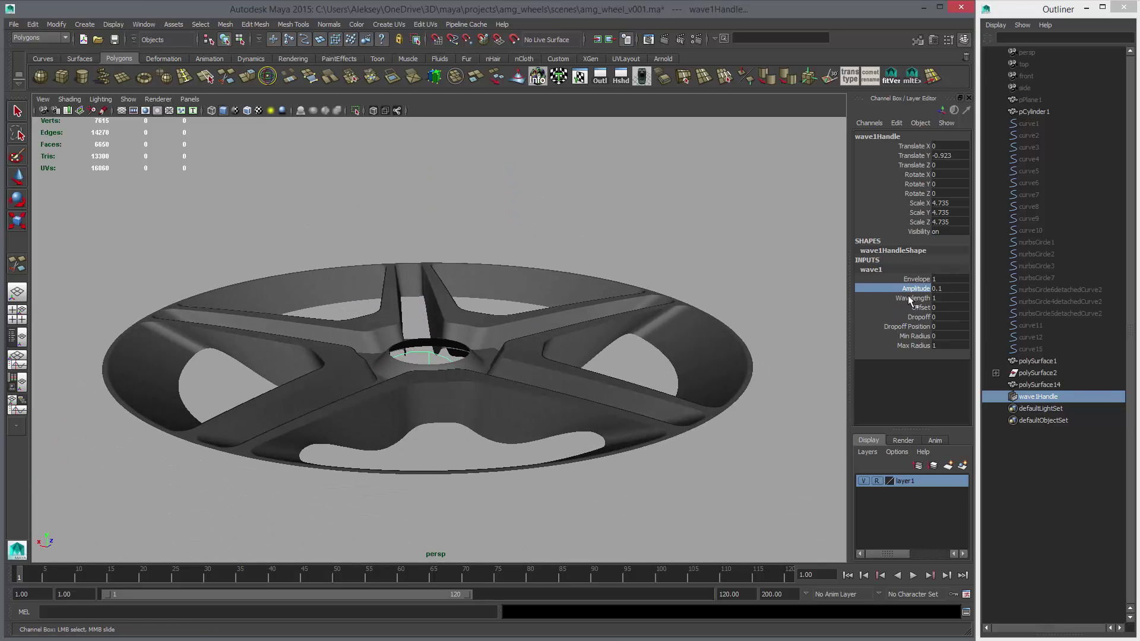
{"action": "key", "text": "r"}
{"action": "middle_click_drag", "start_coordinate": [712, 449], "coordinate": [552, 438]}
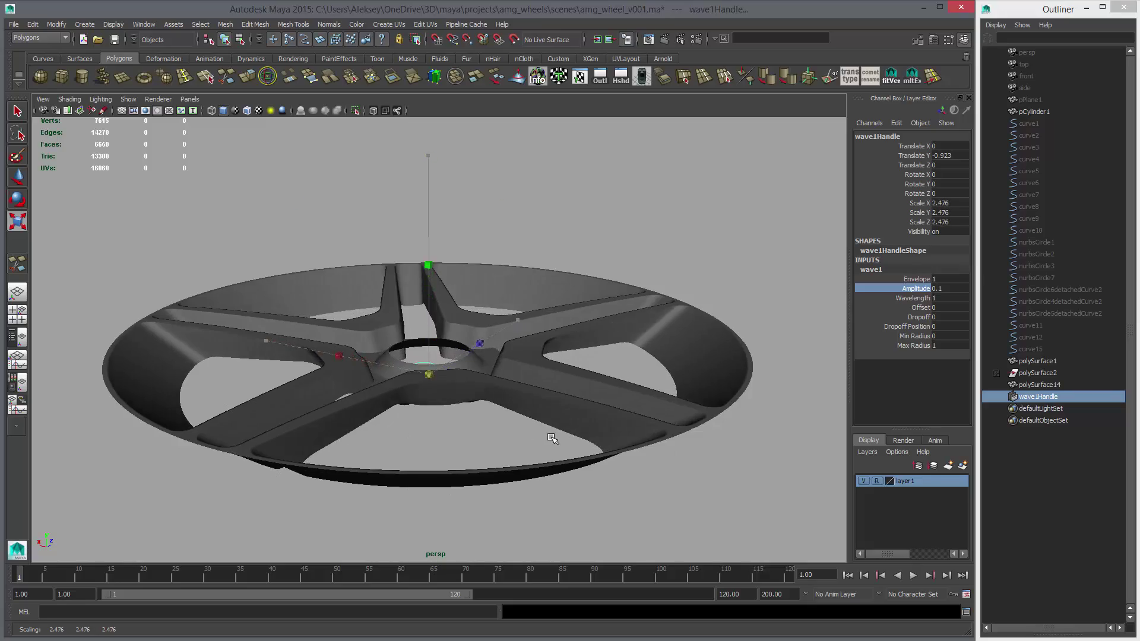
Step: Examine the Wave deformer's curve against the spokes' lower side in the wireframe front view
{"action": "key", "text": "4"}
{"action": "left_click_drag", "start_coordinate": [542, 433], "coordinate": [586, 402], "text": "alt"}
{"action": "key", "text": "space"}
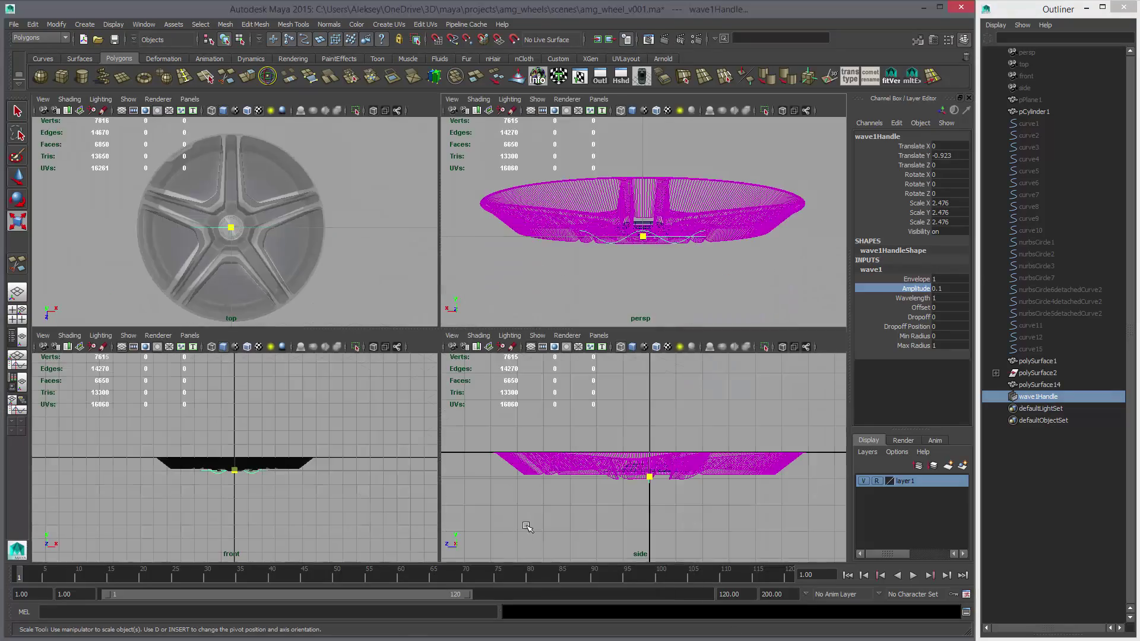
{"action": "key", "text": "space"}
{"action": "key", "text": "space"}
{"action": "key", "text": "4"}
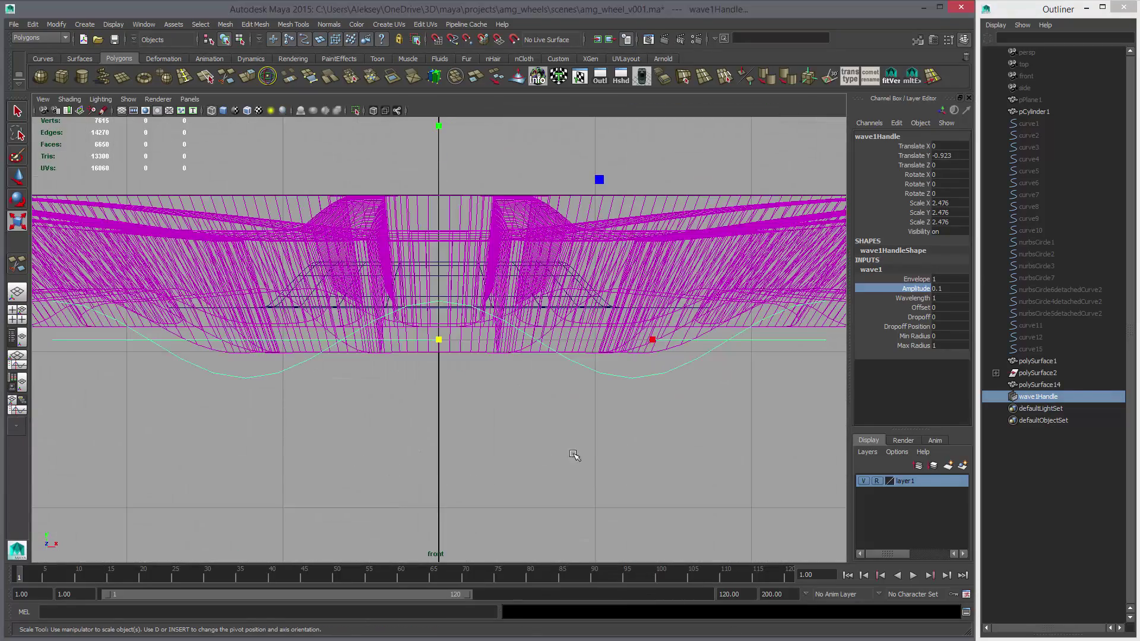
Step: Scale the Wave handle uniformly to about 1.046 and set Amplitude to 0.66, Wavelength to 2.98 and Min Radius to 0.76
{"action": "middle_click_drag", "start_coordinate": [659, 440], "coordinate": [406, 427]}
{"action": "middle_click_drag", "start_coordinate": [580, 364], "coordinate": [755, 415]}
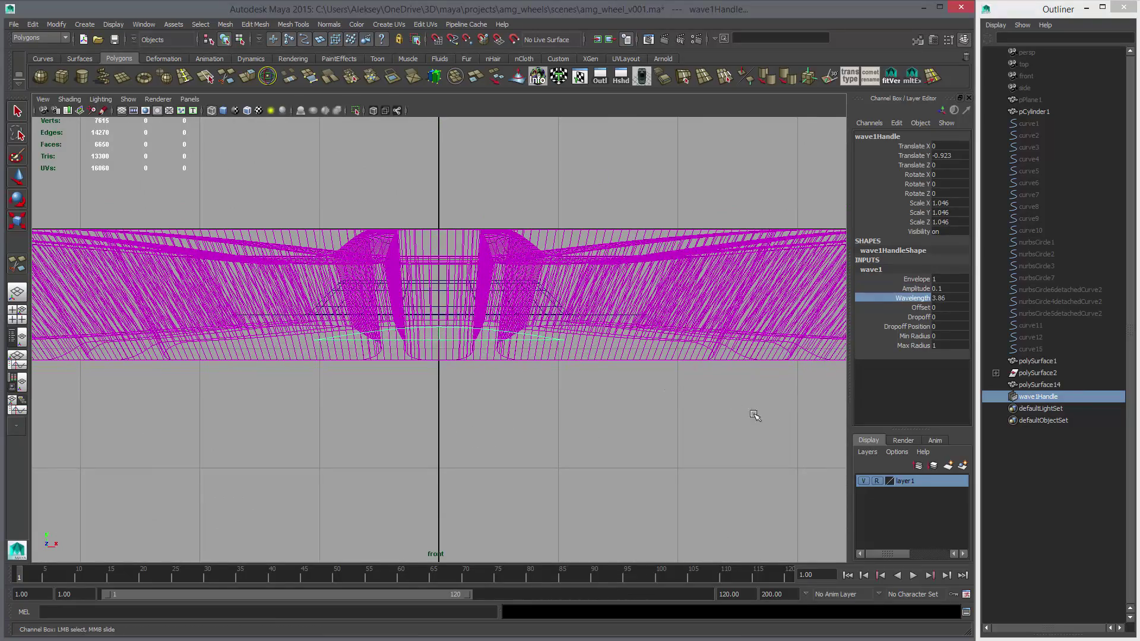
{"action": "left_click", "coordinate": [914, 336]}
{"action": "middle_click_drag", "start_coordinate": [587, 375], "coordinate": [657, 351]}
{"action": "left_click", "coordinate": [898, 297]}
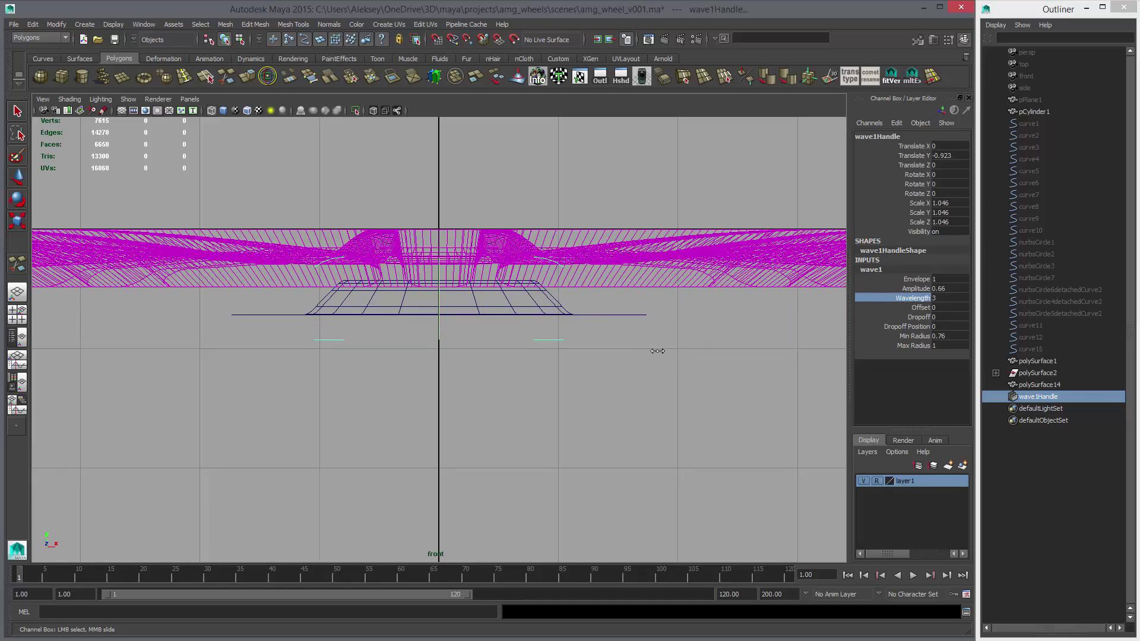
{"action": "middle_click_drag", "start_coordinate": [592, 337], "coordinate": [584, 416], "text": "alt"}
{"action": "key", "text": "space"}
{"action": "key", "text": "space"}
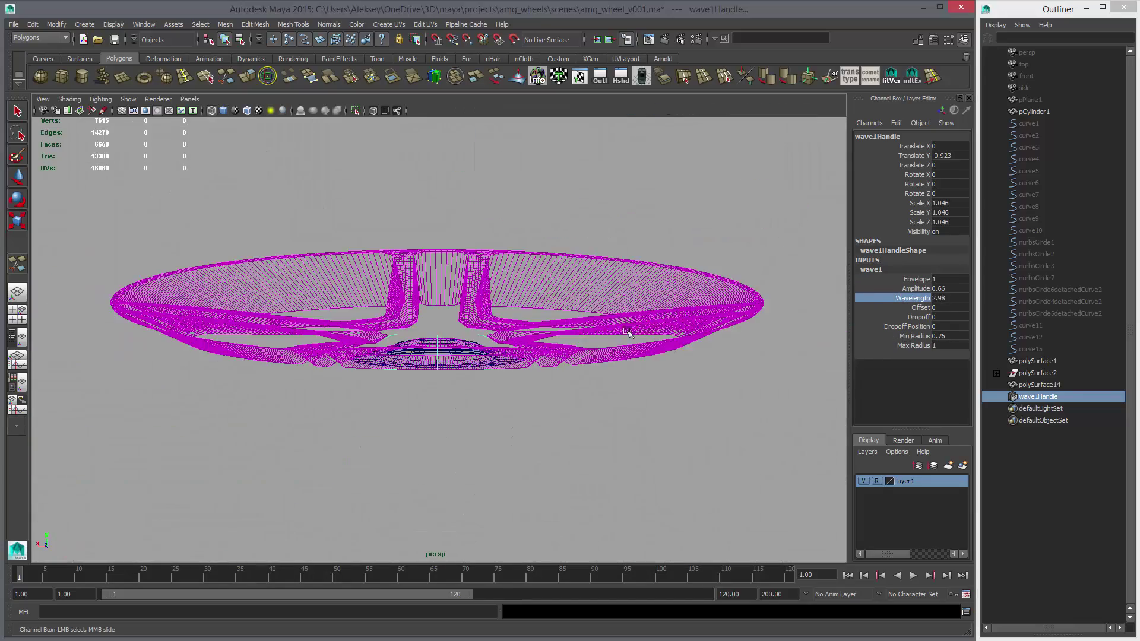
Step: Set the Wave deformer's Amplitude to 0.3 and Wavelength to about 1.41 while viewing the shaded wheel from below
{"action": "mouse_move", "coordinate": [628, 331]}
{"action": "left_mouse_down", "text": "alt"}
{"action": "mouse_move", "coordinate": [617, 381]}
{"action": "mouse_move", "coordinate": [425, 281]}
{"action": "left_mouse_up", "text": "alt"}
{"action": "key", "text": "5"}
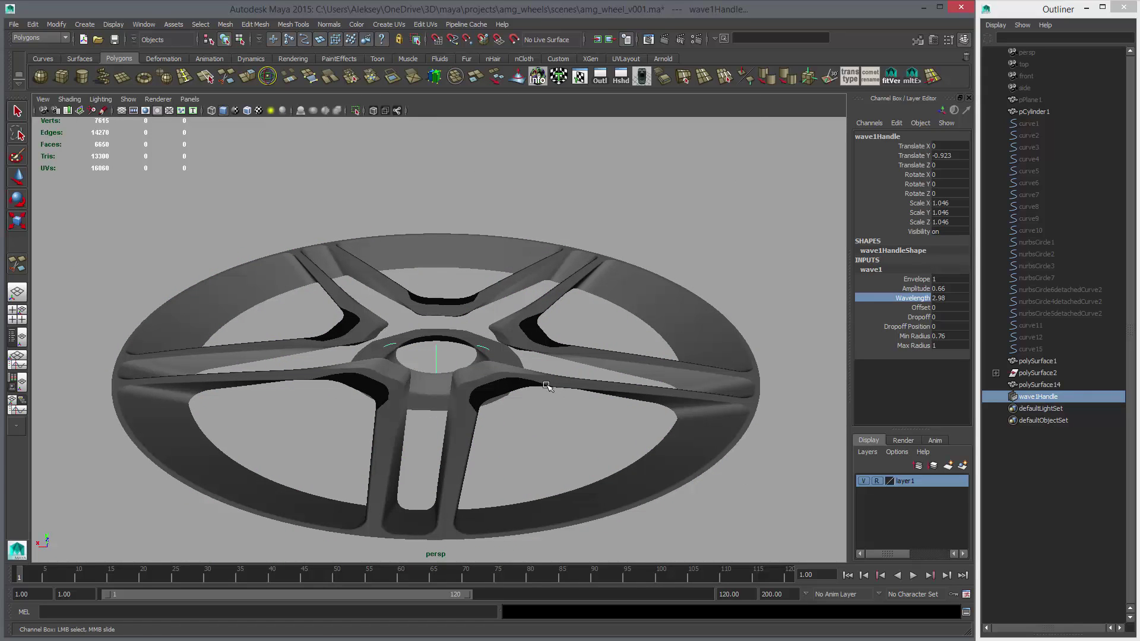
{"action": "key", "text": "w"}
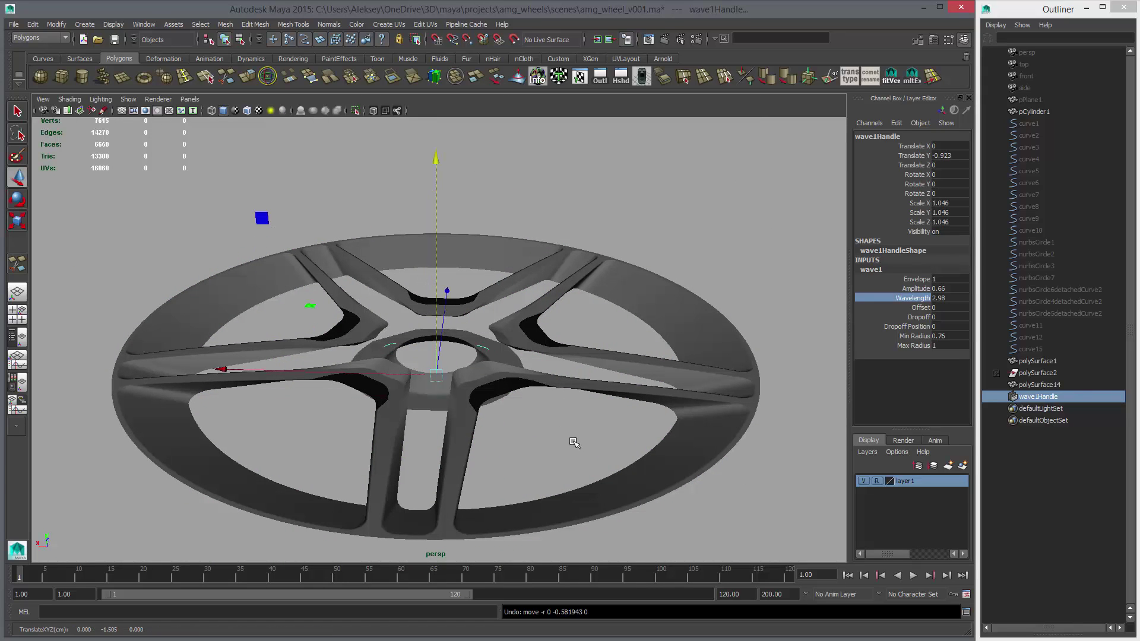
{"action": "left_click_drag", "start_coordinate": [573, 437], "coordinate": [579, 407], "text": "alt"}
{"action": "left_click", "coordinate": [911, 288]}
{"action": "middle_click_drag", "start_coordinate": [903, 299], "coordinate": [658, 414]}
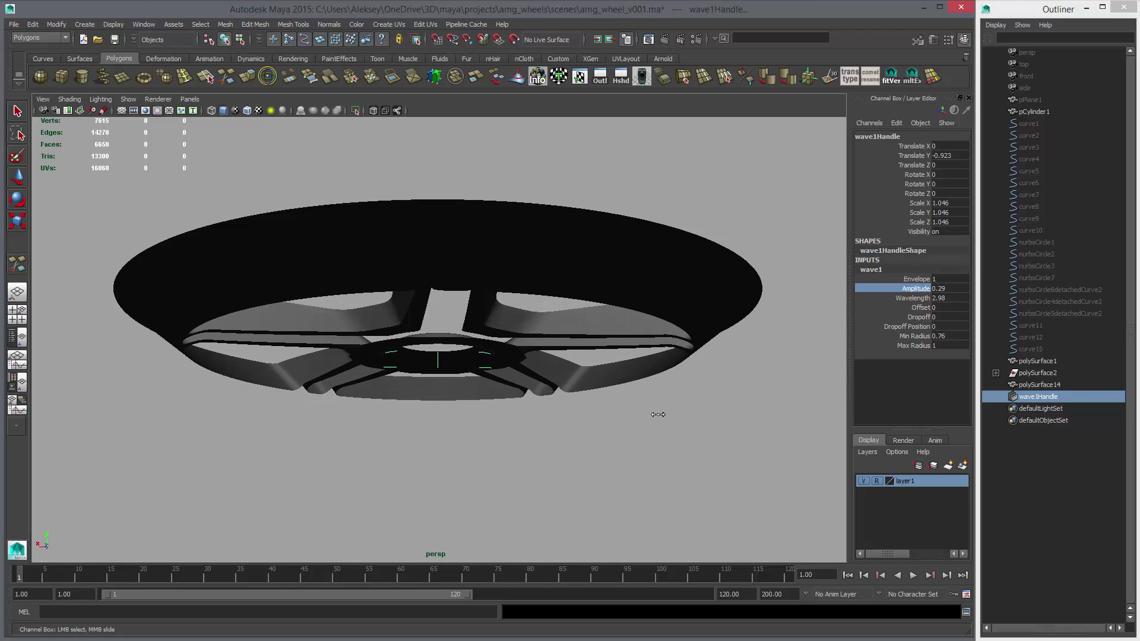
{"action": "left_click", "coordinate": [912, 298]}
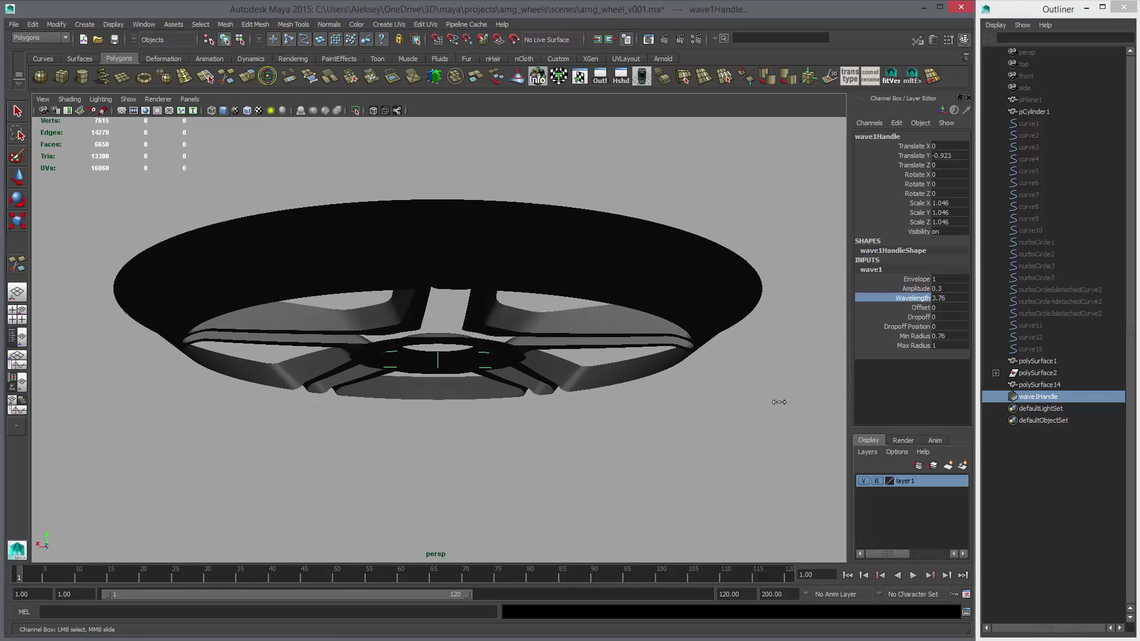
{"action": "middle_click_drag", "start_coordinate": [779, 401], "coordinate": [610, 397]}
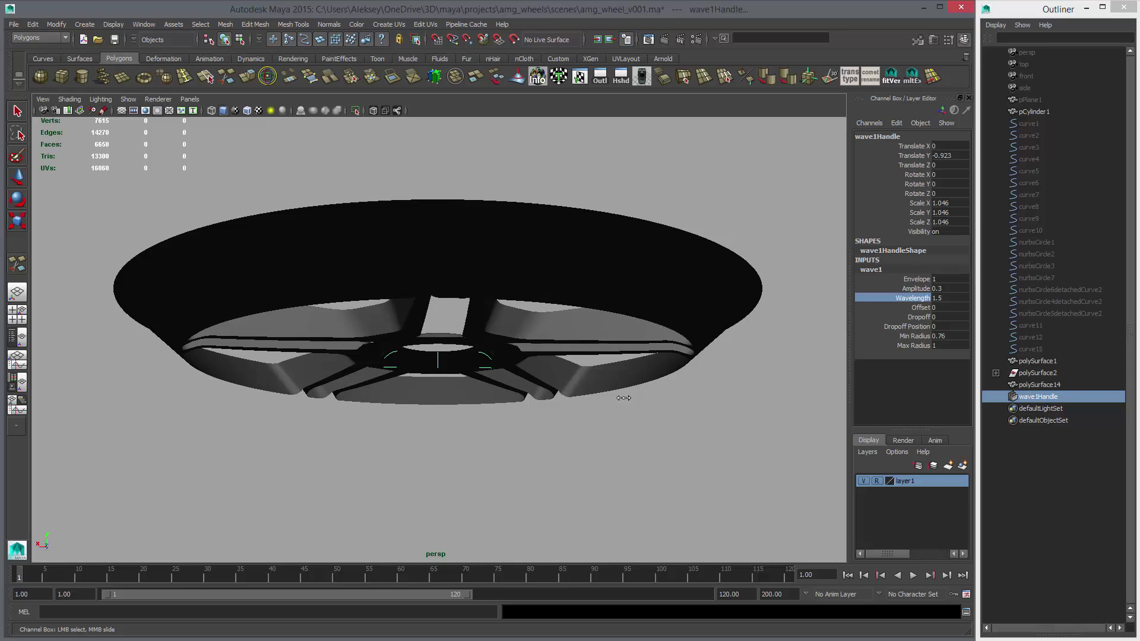
Step: Try scaling the Wave handle up uniformly to about 1.97 in the perspective view and undo the scaling
{"action": "left_click_drag", "start_coordinate": [542, 422], "coordinate": [539, 403], "text": "alt"}
{"action": "key", "text": "r"}
{"action": "middle_click_drag", "start_coordinate": [538, 404], "coordinate": [584, 411]}
{"action": "left_click_drag", "start_coordinate": [569, 413], "coordinate": [460, 345], "text": "alt"}
{"action": "key", "text": "w"}
{"action": "left_click_drag", "start_coordinate": [514, 429], "coordinate": [517, 372], "text": "alt"}
{"action": "key", "text": "r"}
{"action": "middle_click_drag", "start_coordinate": [517, 374], "coordinate": [529, 381]}
{"action": "left_click_drag", "start_coordinate": [528, 409], "coordinate": [526, 356], "text": "alt"}
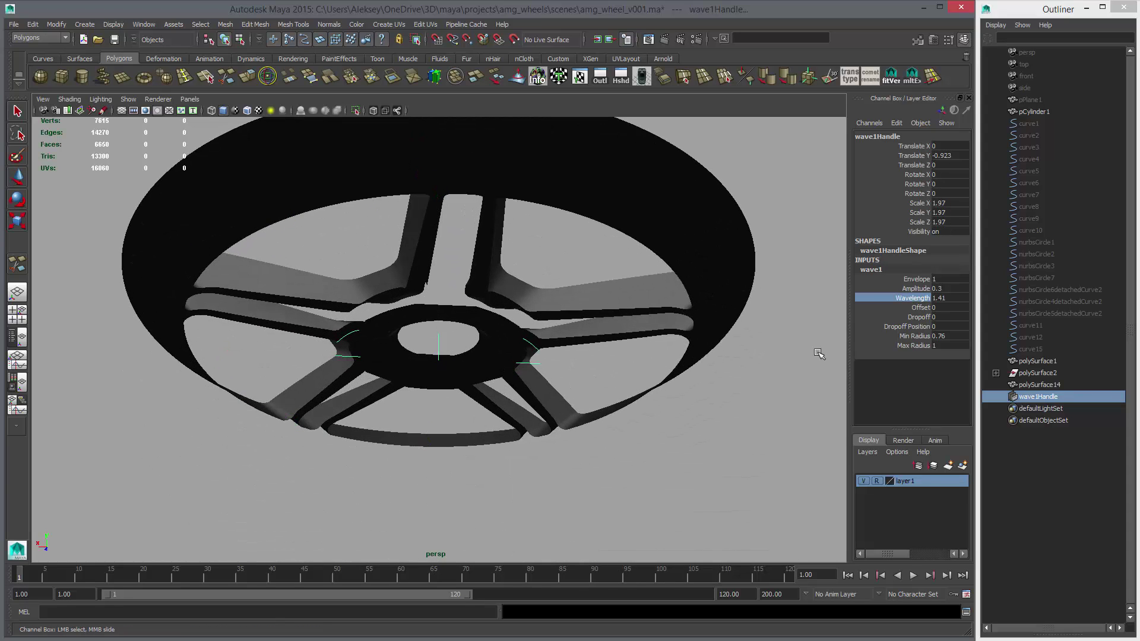
{"action": "middle_click_drag", "start_coordinate": [816, 351], "coordinate": [611, 381]}
{"action": "key", "text": "ctrl+z"}
{"action": "key", "text": "ctrl+z"}
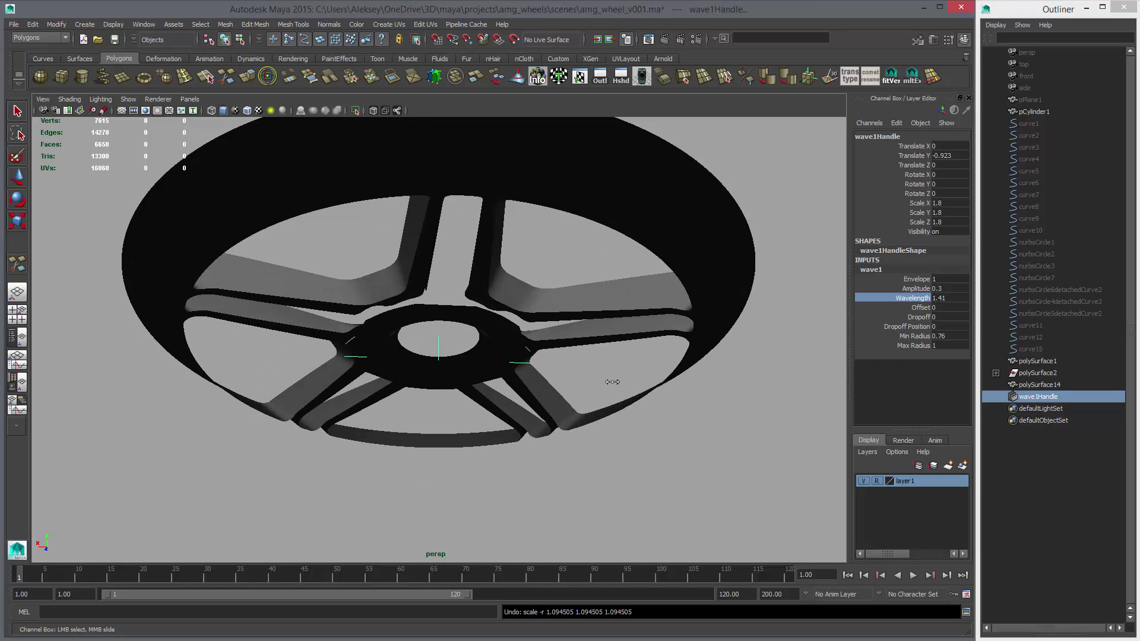
{"action": "key", "text": "ctrl+z"}
Step: Scale the Wave handle uniformly to about 2.689
{"action": "right_click_drag", "start_coordinate": [574, 389], "coordinate": [635, 433], "text": "alt"}
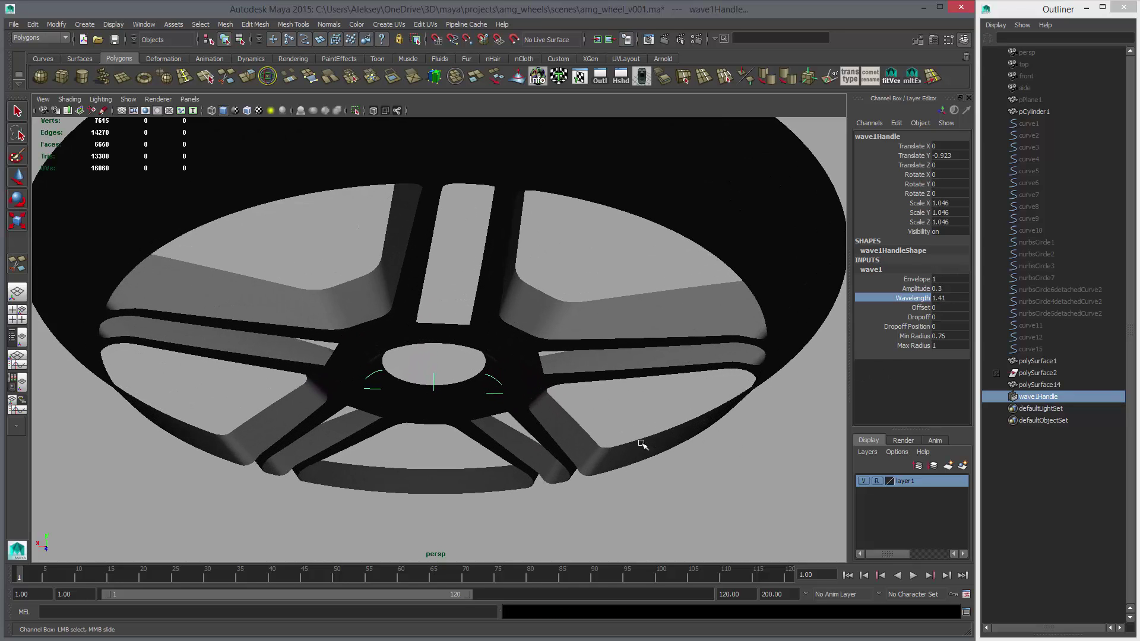
{"action": "key", "text": "ctrl+z"}
{"action": "key", "text": "shift+z"}
{"action": "key", "text": "r"}
{"action": "middle_click_drag", "start_coordinate": [449, 422], "coordinate": [608, 430]}
Step: Raise the Wave deformer's Max Radius and lower its Min Radius to spread the wave from the hub across the spokes
{"action": "left_click_drag", "start_coordinate": [917, 336], "coordinate": [917, 346]}
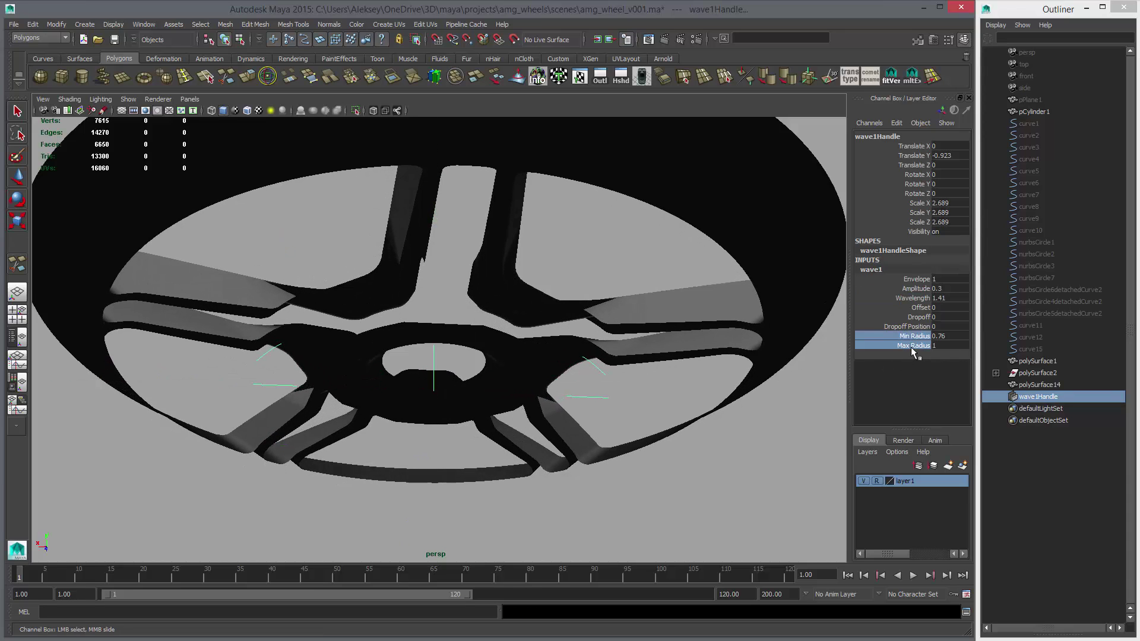
{"action": "middle_click_drag", "start_coordinate": [725, 404], "coordinate": [947, 387]}
{"action": "left_click", "coordinate": [915, 336]}
{"action": "left_click", "coordinate": [904, 348]}
{"action": "left_click", "coordinate": [921, 335]}
{"action": "middle_click_drag", "start_coordinate": [692, 412], "coordinate": [540, 413]}
{"action": "mouse_move", "coordinate": [625, 405]}
{"action": "left_mouse_down", "text": "alt"}
{"action": "mouse_move", "coordinate": [619, 459]}
{"action": "mouse_move", "coordinate": [634, 410]}
{"action": "left_mouse_up", "text": "alt"}
{"action": "left_click", "coordinate": [635, 409]}
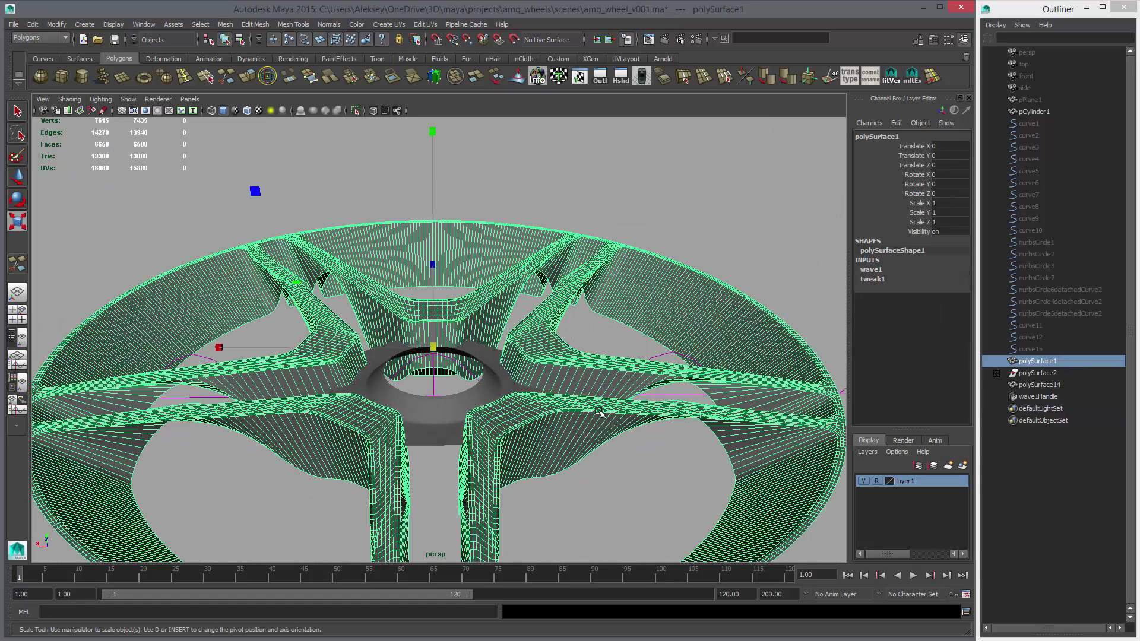
Step: Save the scene as incremental version amg_wheel_v001.0001.ma and delete the Wave deformer handle
{"action": "key", "text": "ctrl+alt+s"}
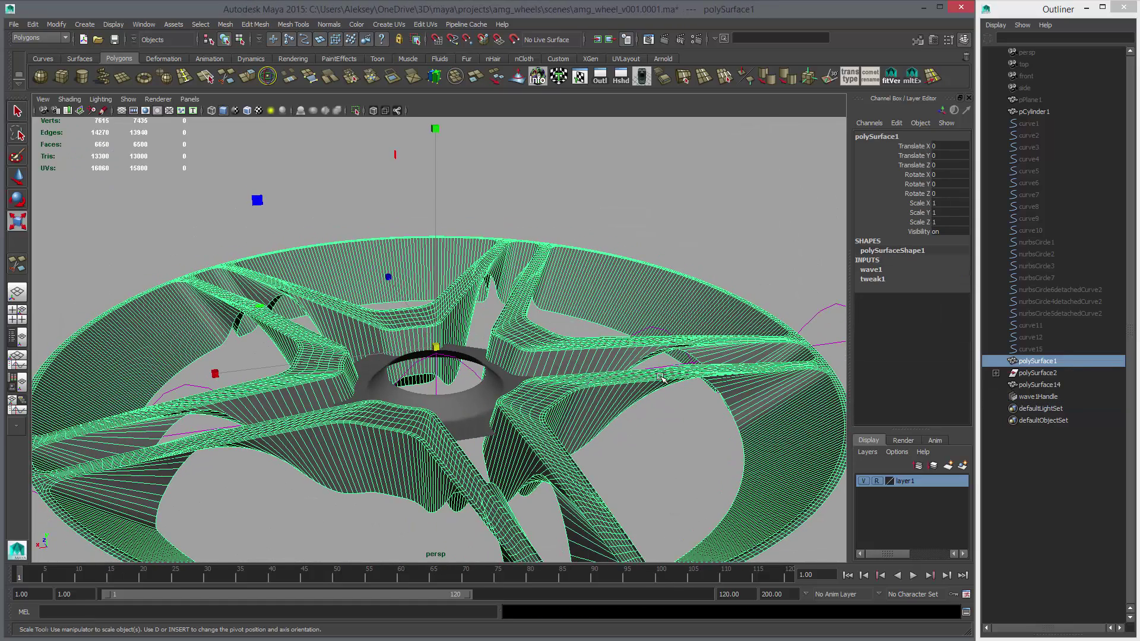
{"action": "key", "text": "ctrl+z"}
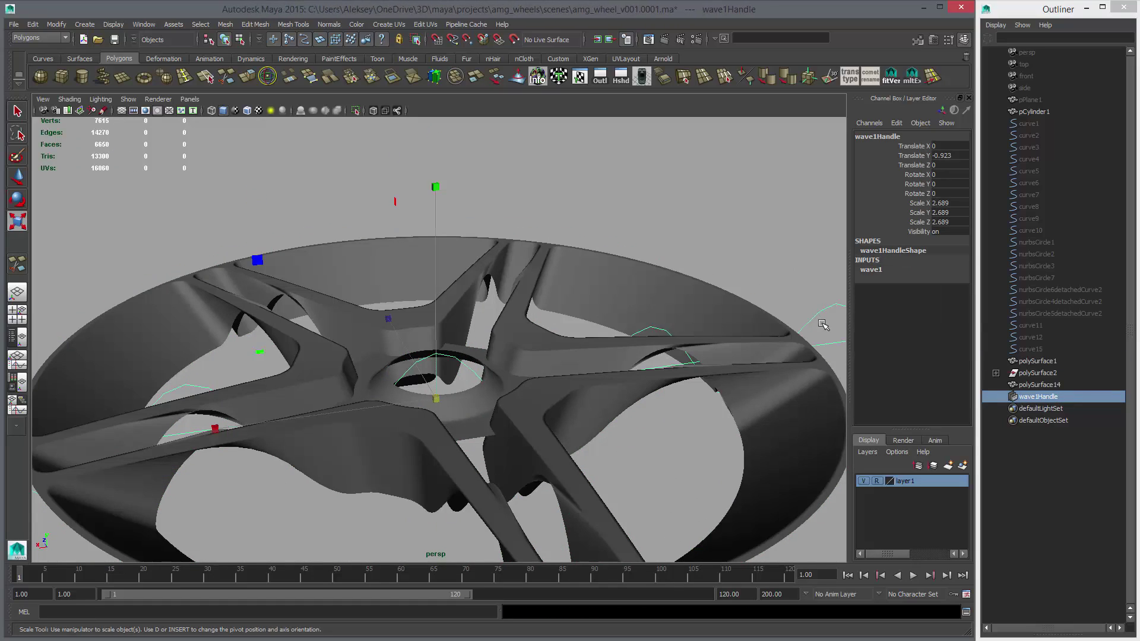
{"action": "key", "text": "Delete"}
{"action": "left_click_drag", "start_coordinate": [520, 389], "coordinate": [469, 398], "text": "alt"}
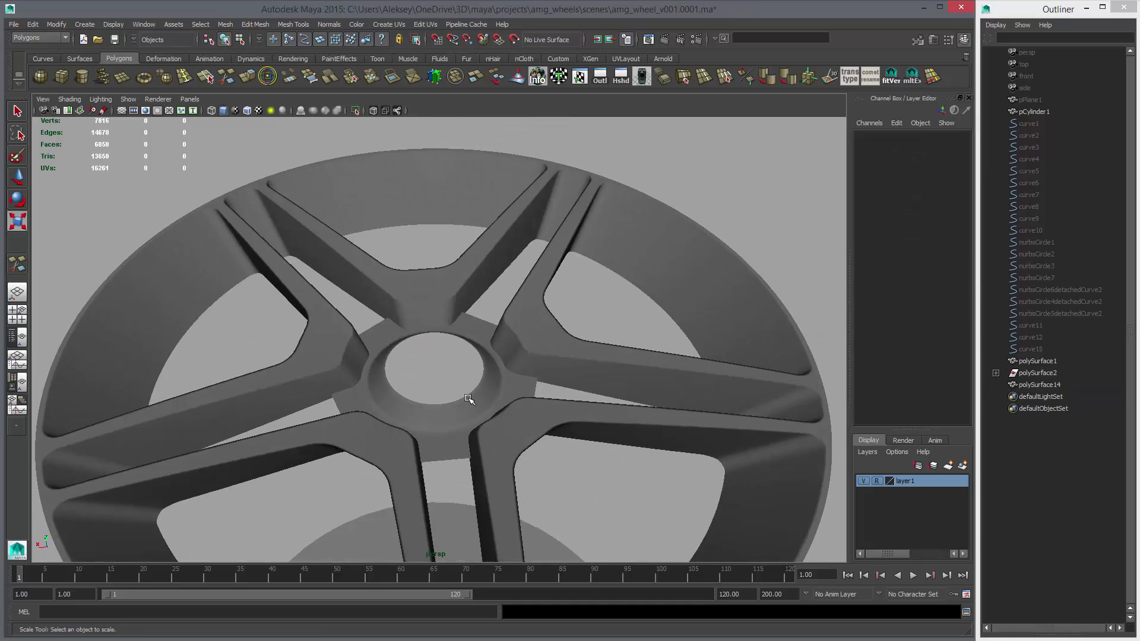
Step: Select the central hub mesh and examine its topology against the reference image in the top and perspective views
{"action": "left_click", "coordinate": [470, 400]}
{"action": "right_click_drag", "start_coordinate": [499, 428], "coordinate": [543, 454], "text": "alt"}
{"action": "key", "text": "1"}
{"action": "left_click_drag", "start_coordinate": [511, 439], "coordinate": [389, 306], "text": "alt"}
{"action": "key", "text": "space"}
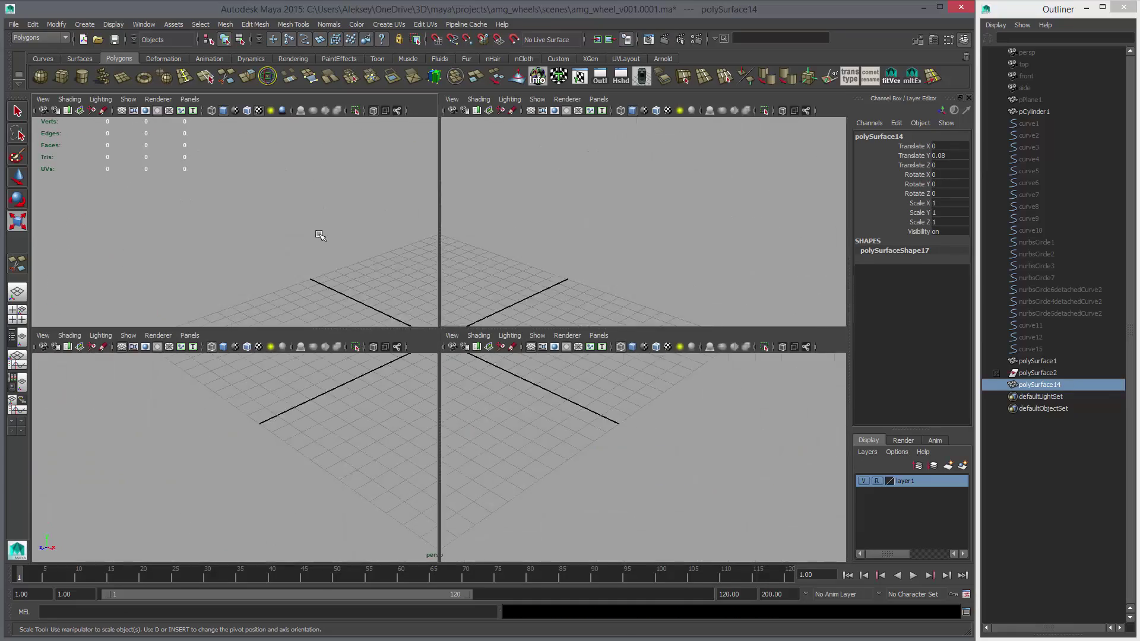
{"action": "key", "text": "space"}
{"action": "right_click_drag", "start_coordinate": [475, 313], "coordinate": [558, 350], "text": "alt"}
{"action": "middle_click_drag", "start_coordinate": [440, 224], "coordinate": [435, 301], "text": "alt"}
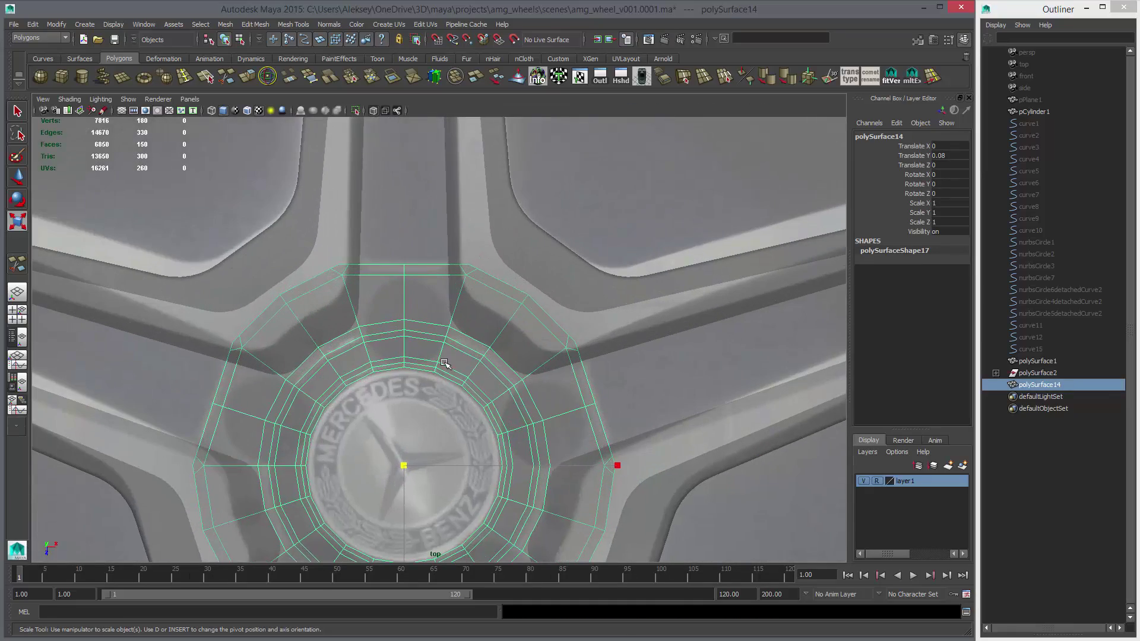
{"action": "right_click_drag", "start_coordinate": [490, 353], "coordinate": [685, 396], "text": "alt"}
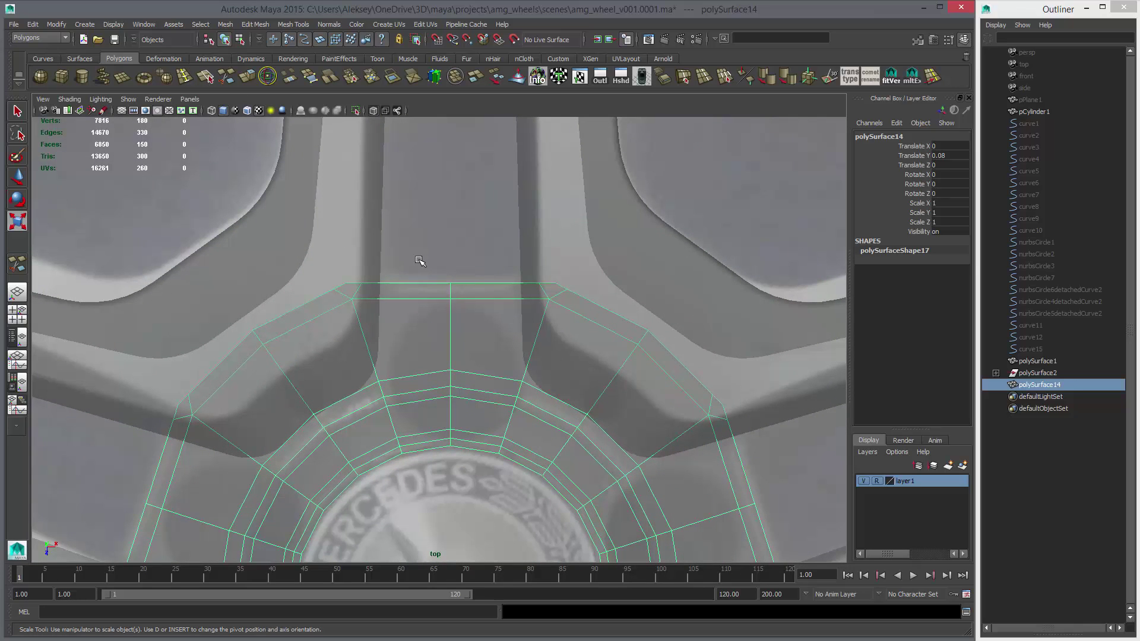
{"action": "key", "text": "space"}
{"action": "key", "text": "space"}
{"action": "key", "text": "r"}
{"action": "left_click_drag", "start_coordinate": [487, 332], "coordinate": [358, 279], "text": "alt"}
{"action": "key", "text": "1"}
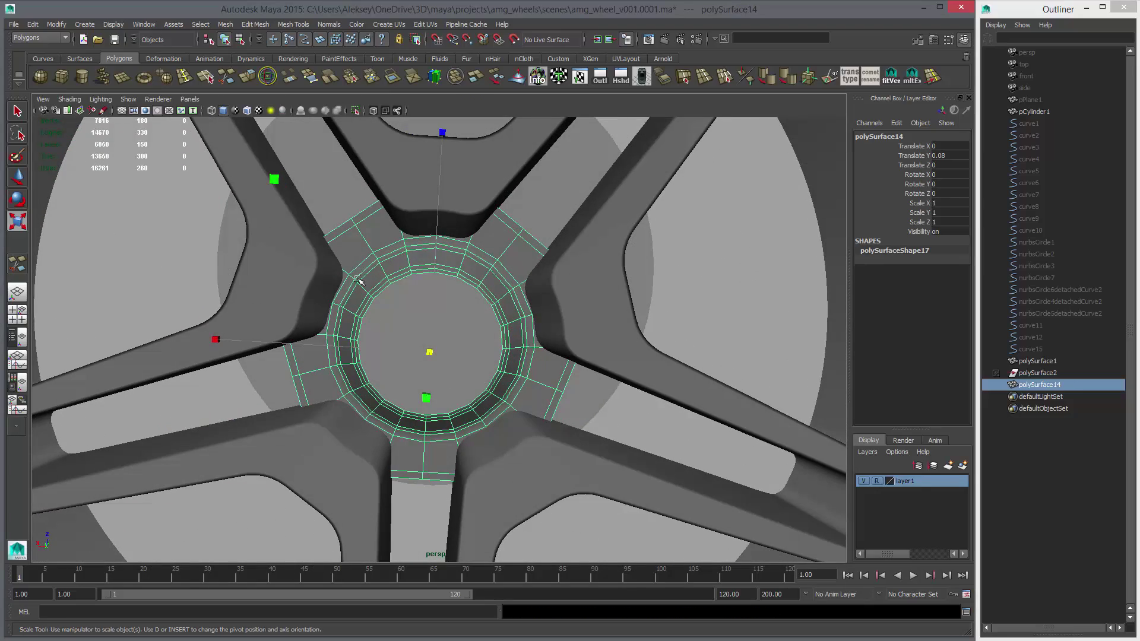
{"action": "key", "text": "space"}
{"action": "key", "text": "space"}
{"action": "middle_click_drag", "start_coordinate": [420, 473], "coordinate": [418, 418], "text": "alt"}
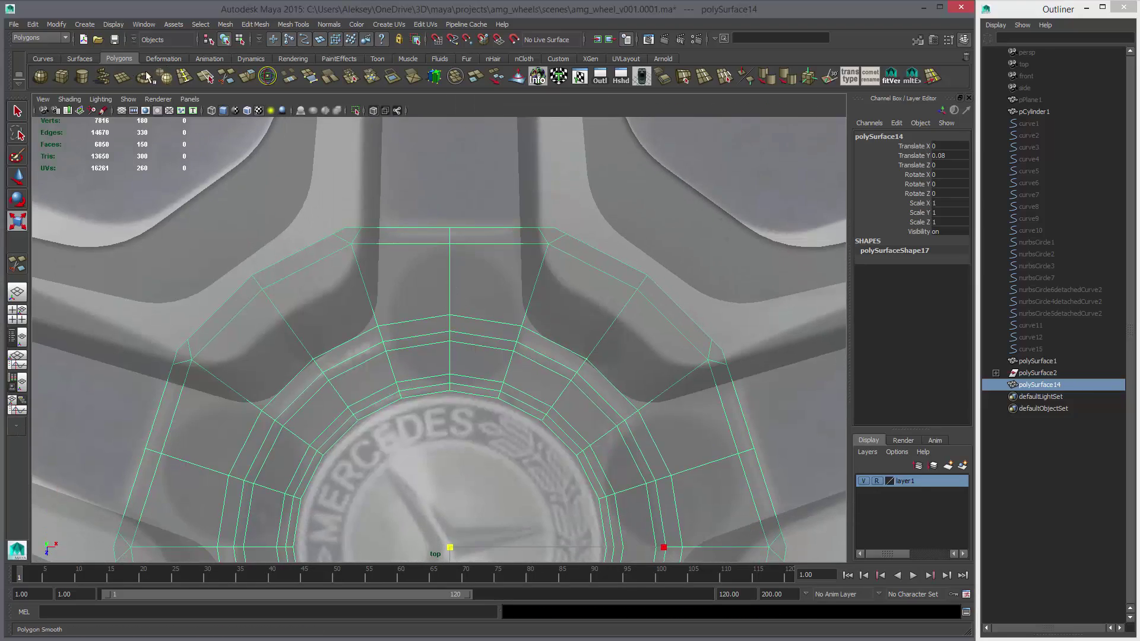
Step: Insert one edge loop through the hub's outer band with the Insert Edge Loop Tool
{"action": "key", "text": "F8"}
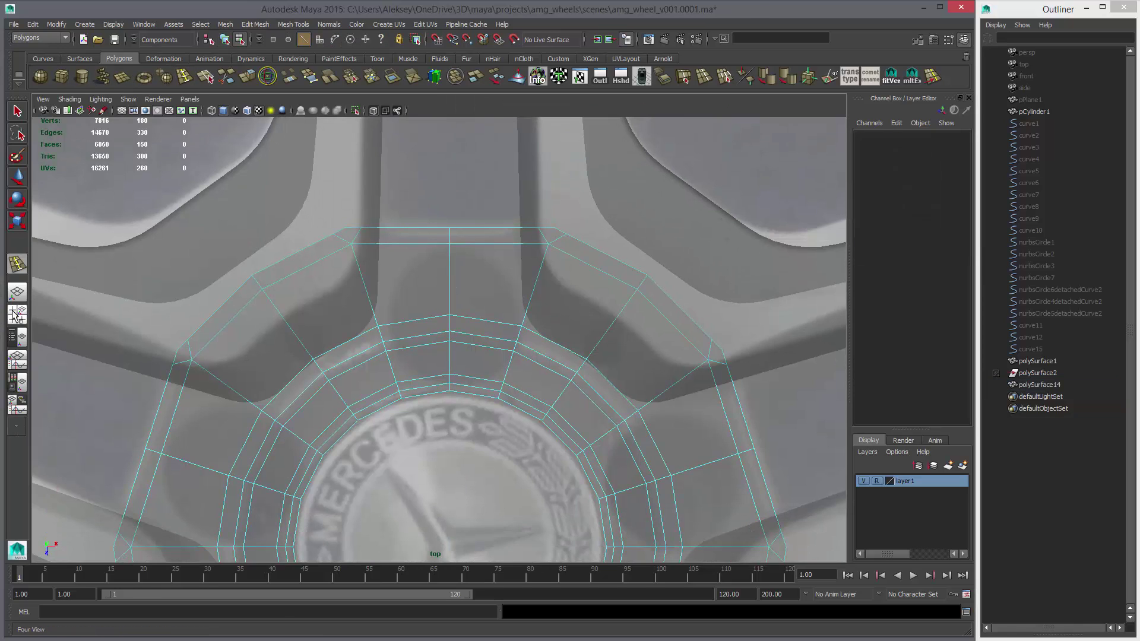
{"action": "double_click", "coordinate": [18, 264]}
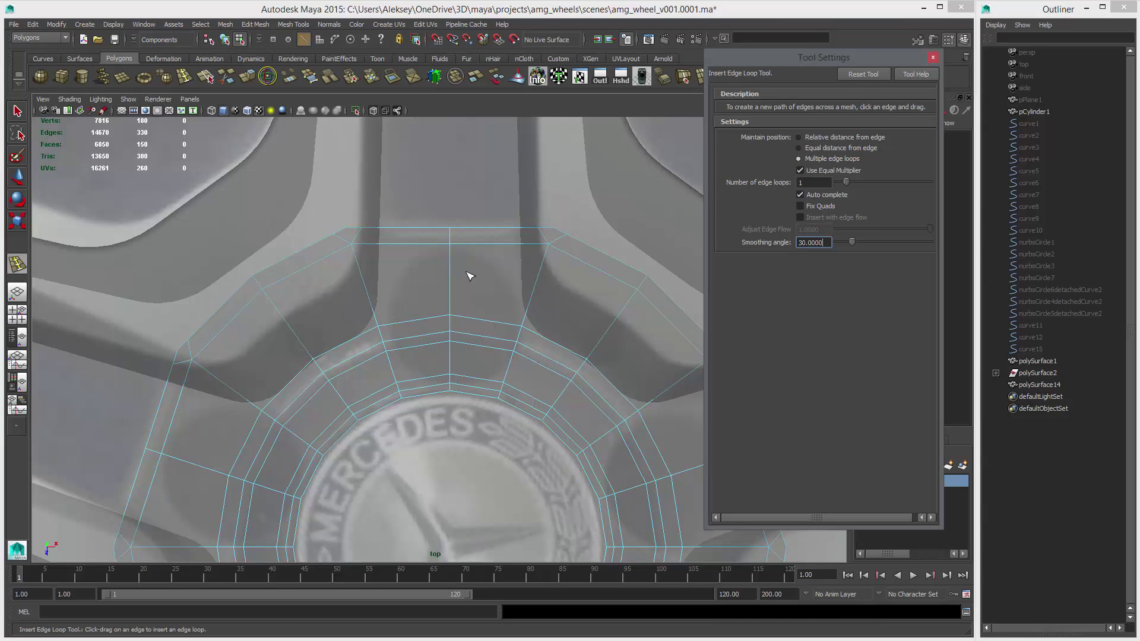
{"action": "left_click", "coordinate": [450, 280]}
Step: Create a polygon cylinder and snap it to the upper middle vertex of the hub's new edge loop in the top view
{"action": "key", "text": "w"}
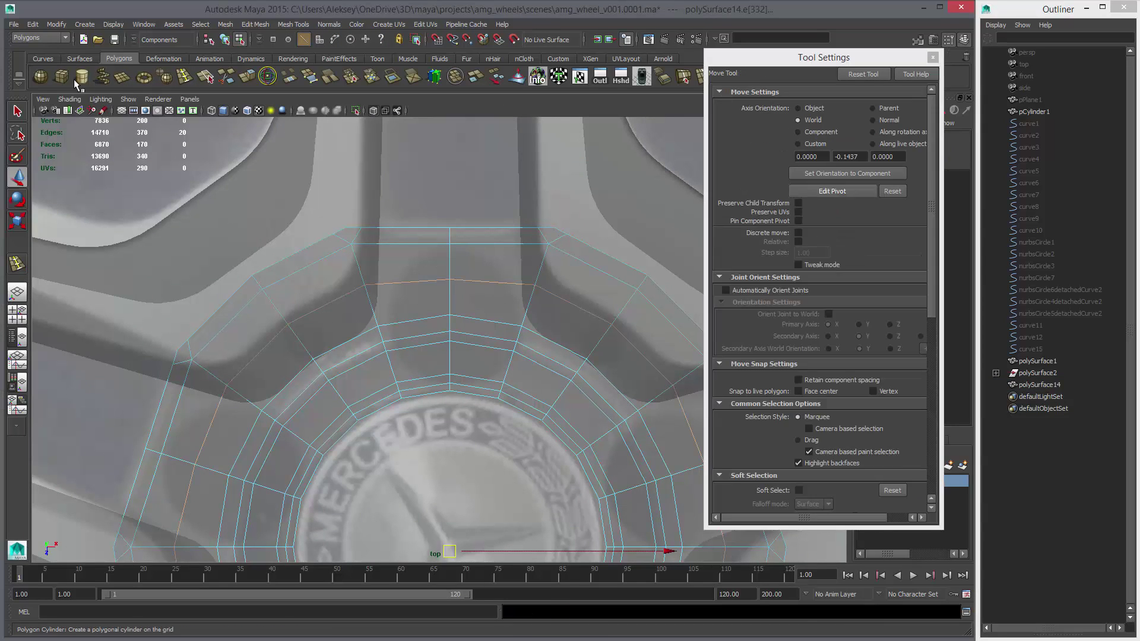
{"action": "left_click", "coordinate": [75, 76]}
{"action": "key", "text": "v"}
{"action": "middle_click_drag", "start_coordinate": [440, 259], "coordinate": [460, 283]}
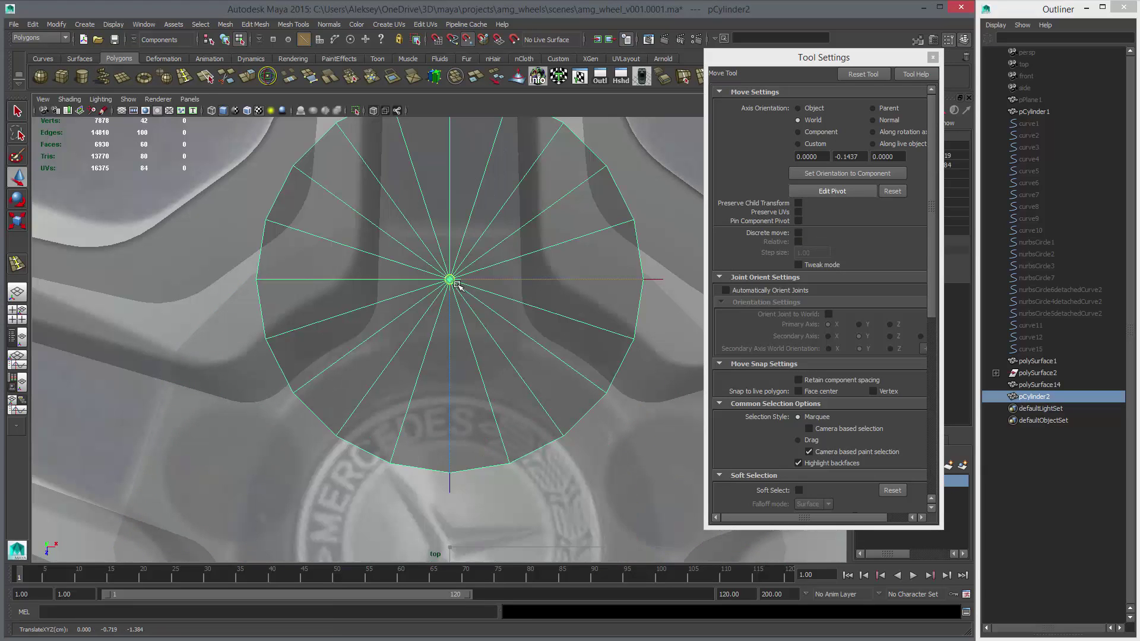
Step: Scale the cylinder uniformly to about 0.334 and move it over the upper bolt recess at about Translate Z -1.182
{"action": "key", "text": "r"}
{"action": "middle_click_drag", "start_coordinate": [636, 367], "coordinate": [380, 354]}
{"action": "key", "text": "w"}
{"action": "middle_click_drag", "start_coordinate": [542, 346], "coordinate": [568, 384]}
{"action": "key", "text": "r"}
{"action": "key", "text": "w"}
{"action": "key", "text": "r"}
{"action": "key", "text": "w"}
{"action": "key", "text": "r"}
{"action": "key", "text": "w"}
{"action": "key", "text": "r"}
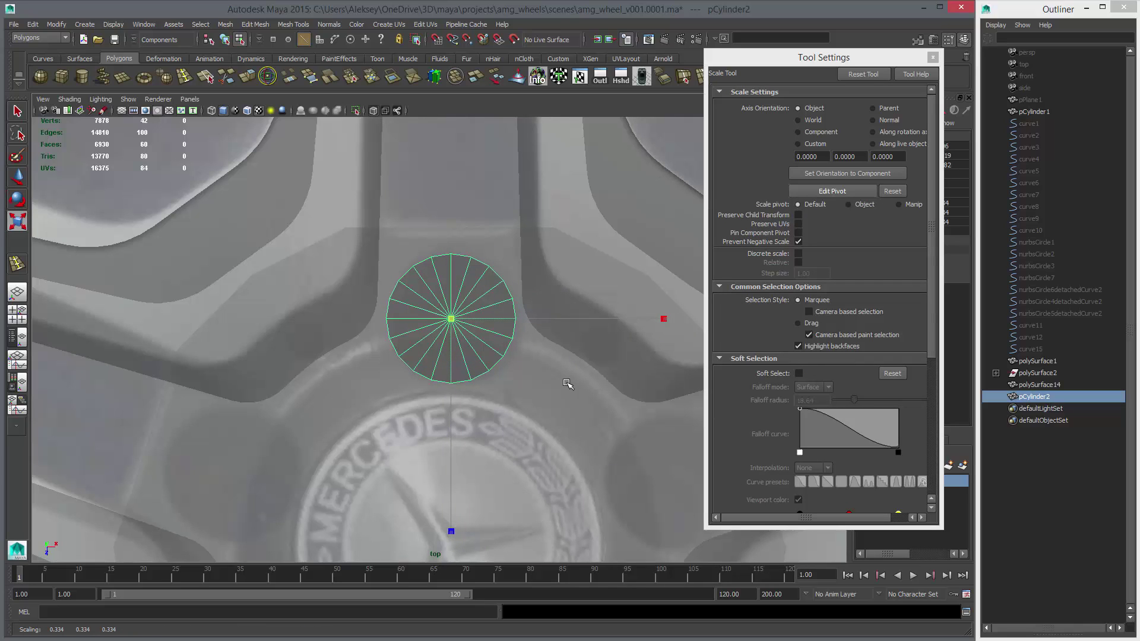
{"action": "key", "text": "w"}
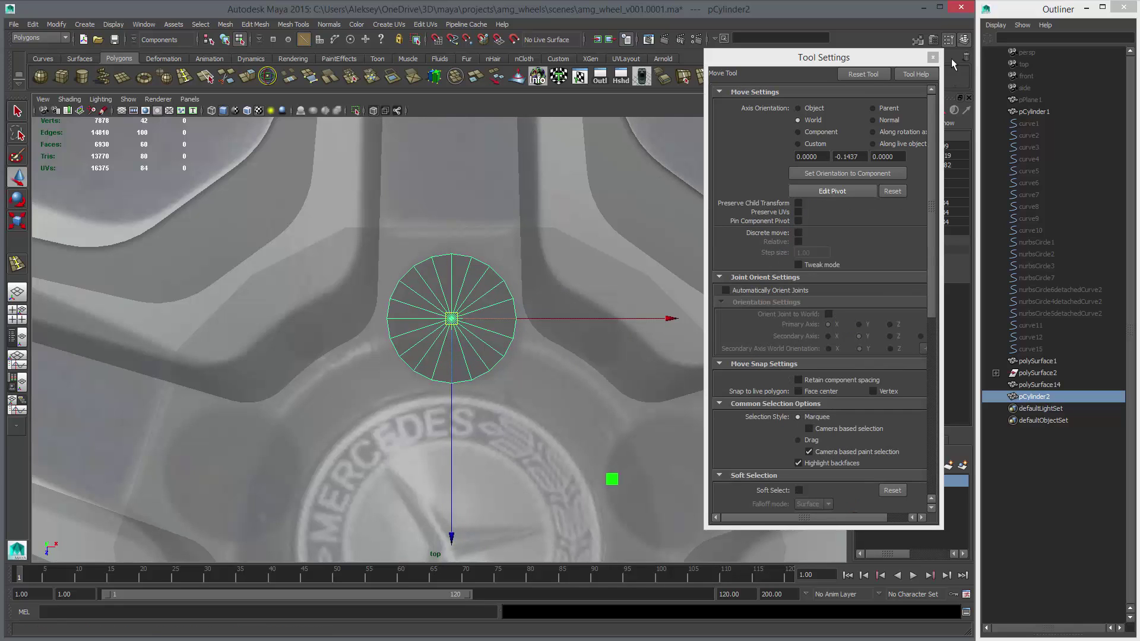
{"action": "left_click", "coordinate": [931, 58]}
Step: Turn on wireframe on shaded in the top view and hide layer1
{"action": "left_click", "coordinate": [885, 270]}
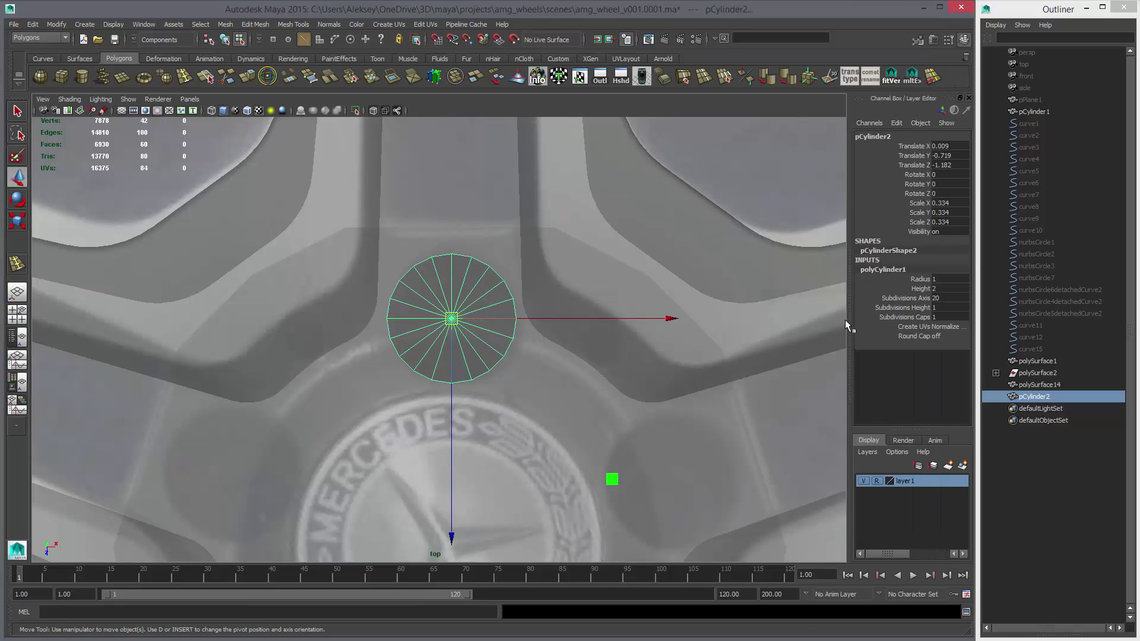
{"action": "key", "text": "4"}
{"action": "middle_click_drag", "start_coordinate": [619, 350], "coordinate": [605, 357], "text": "alt"}
{"action": "key", "text": "5"}
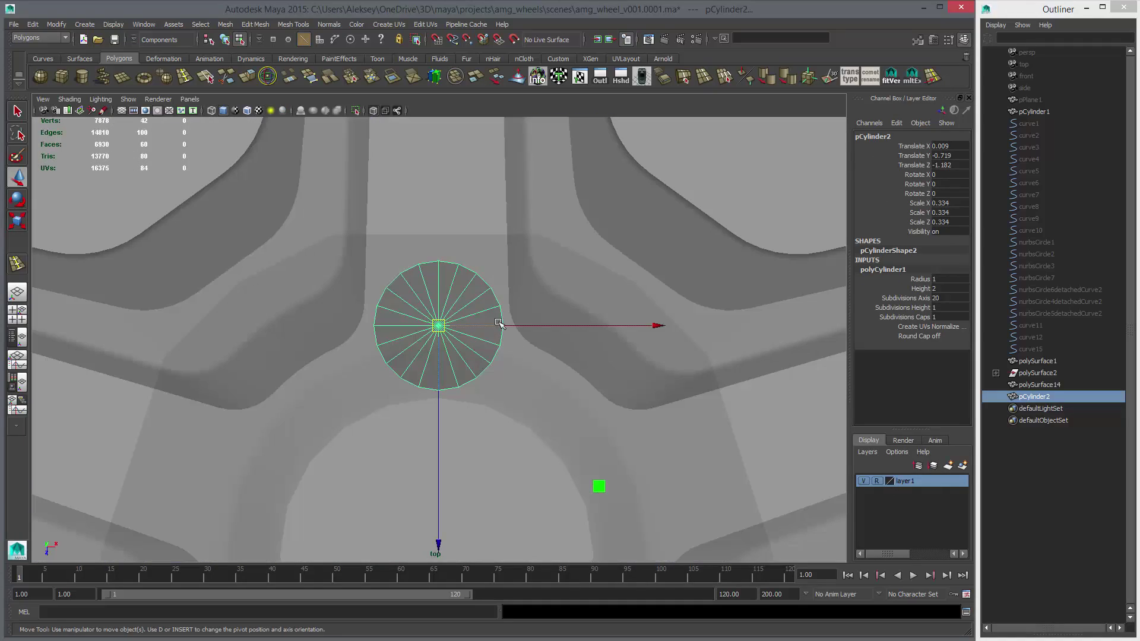
{"action": "left_click", "coordinate": [247, 110]}
{"action": "scroll", "coordinate": [510, 321], "scroll_direction": "up", "scroll_amount": 1}
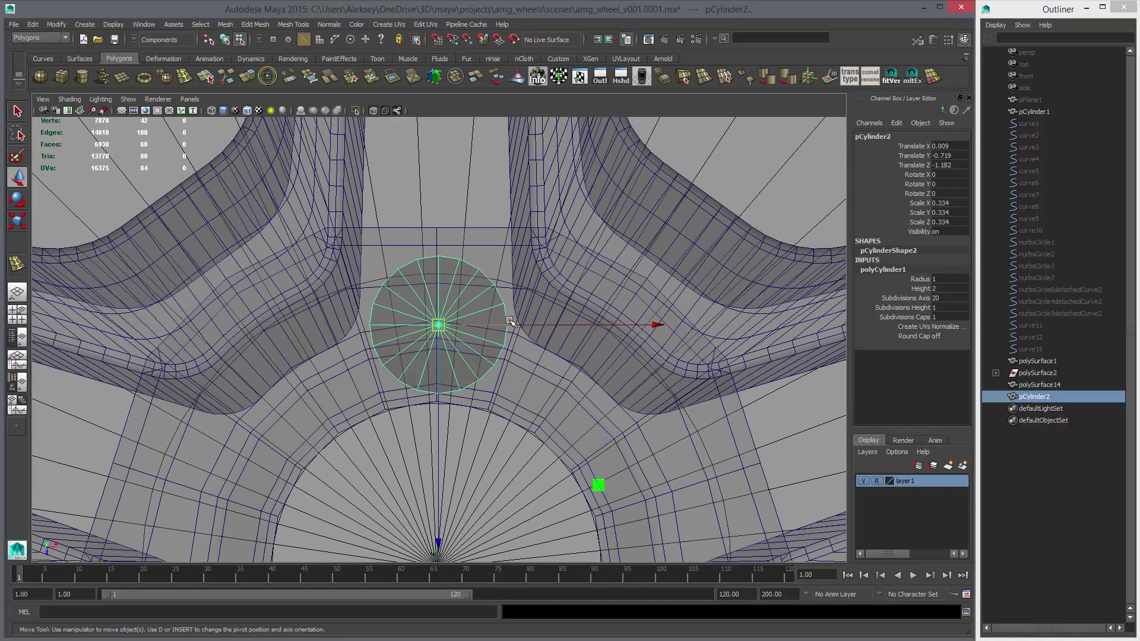
{"action": "left_click", "coordinate": [863, 481]}
Step: Center the cylinder at Translate X 0 and shift it slightly outward from the hub to about Translate Z -1.196
{"action": "middle_click_drag", "start_coordinate": [527, 350], "coordinate": [561, 382], "text": "alt"}
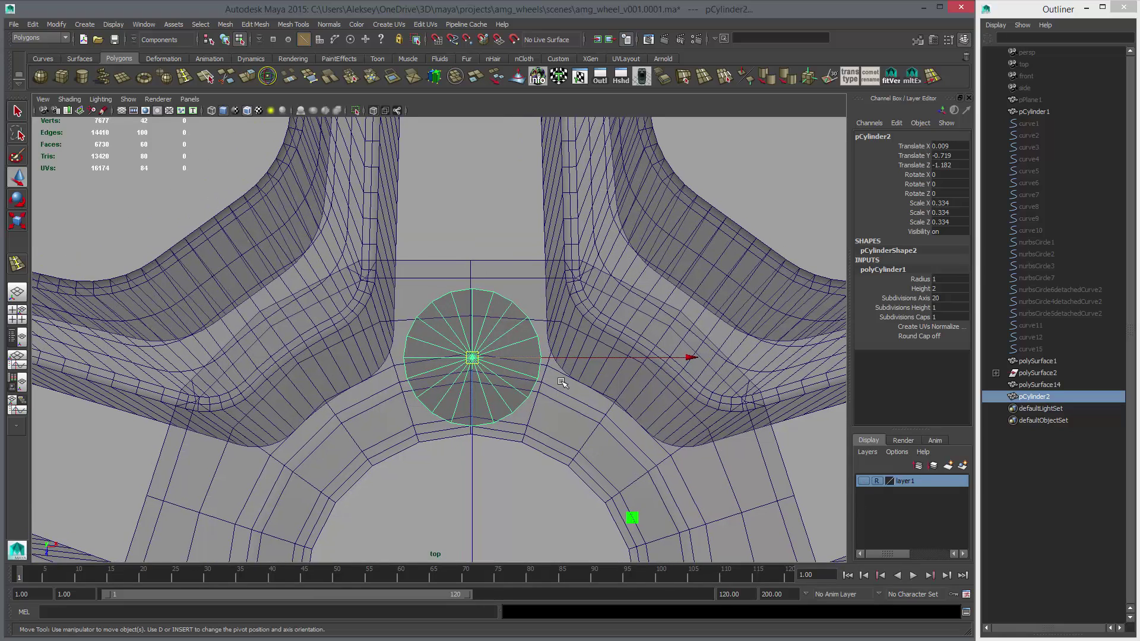
{"action": "middle_click_drag", "start_coordinate": [475, 333], "coordinate": [471, 319]}
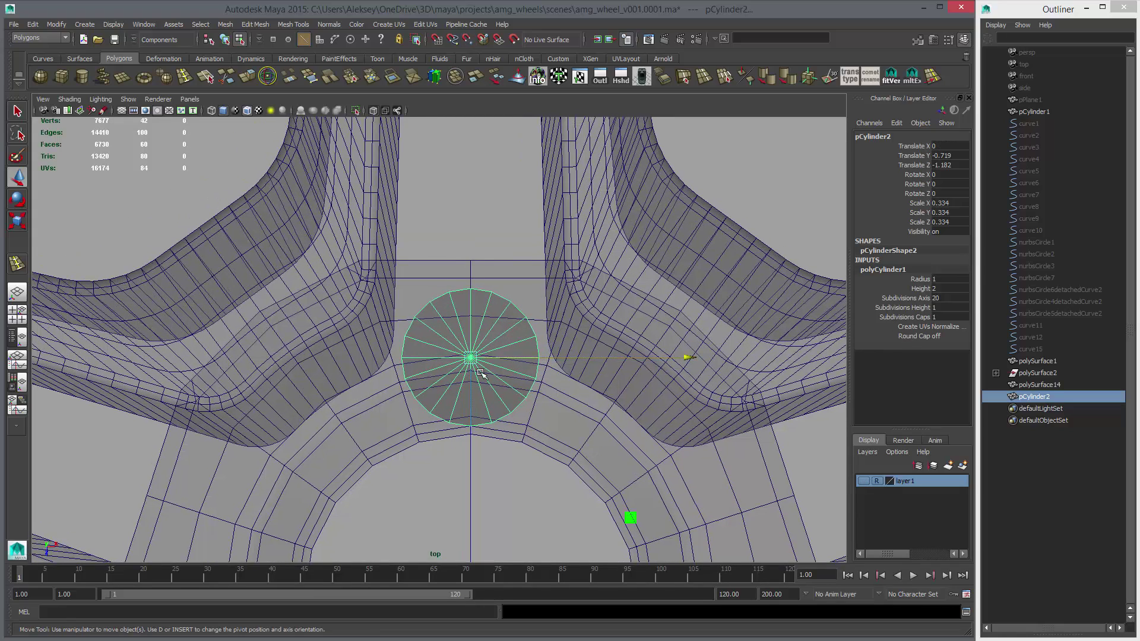
{"action": "key", "text": "space"}
{"action": "key", "text": "space"}
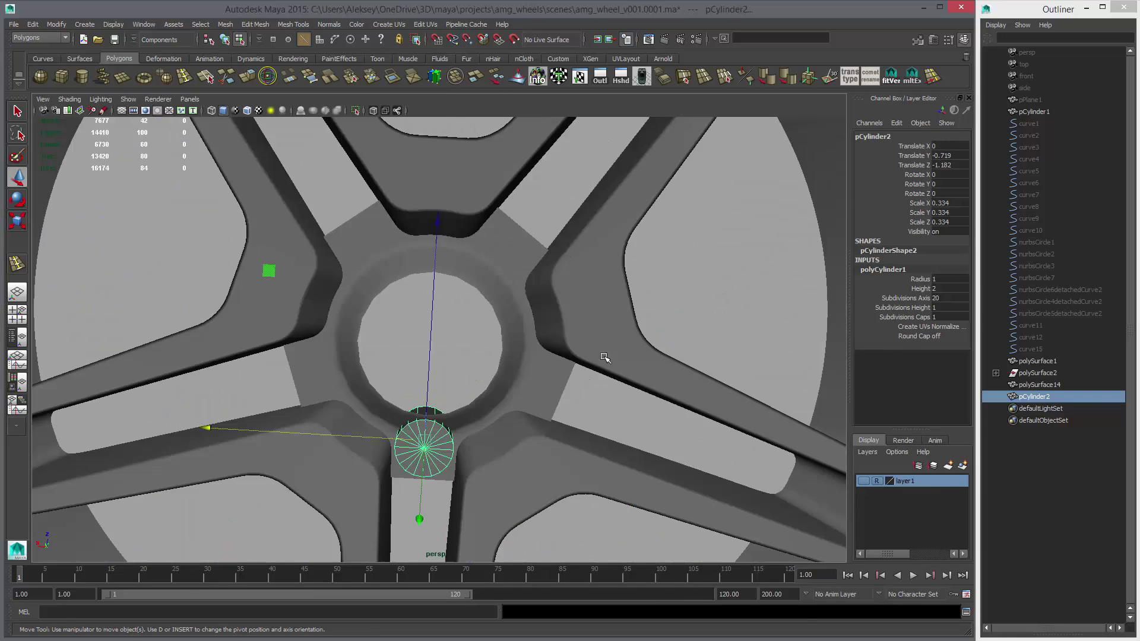
{"action": "left_click_drag", "start_coordinate": [602, 356], "coordinate": [372, 382], "text": "alt"}
{"action": "right_click_drag", "start_coordinate": [373, 381], "coordinate": [599, 477], "text": "alt"}
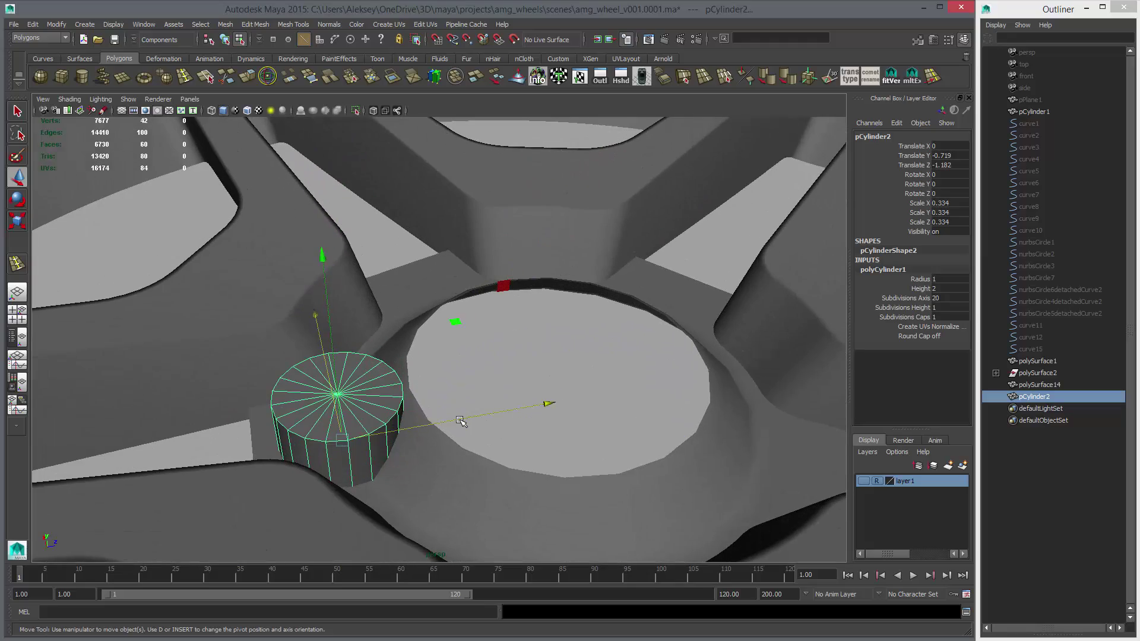
{"action": "left_click_drag", "start_coordinate": [460, 420], "coordinate": [605, 401]}
Step: Set the cylinder's axis subdivisions to 16 while comparing it with the hub mesh in the top view
{"action": "key", "text": "space"}
{"action": "key", "text": "space"}
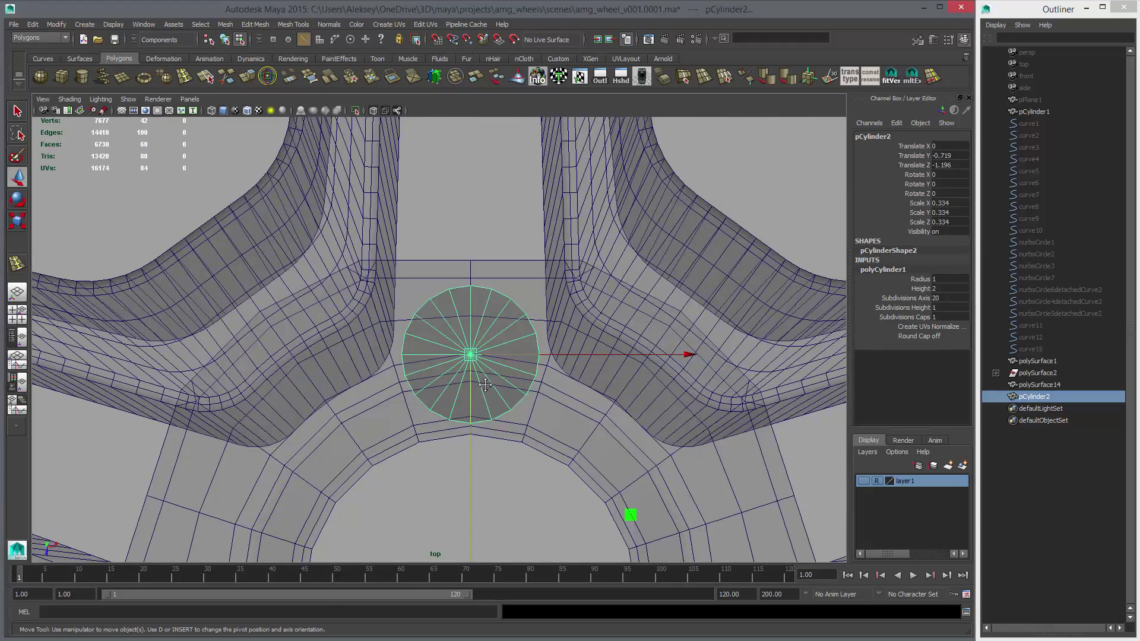
{"action": "middle_click_drag", "start_coordinate": [485, 385], "coordinate": [484, 387], "text": "alt"}
{"action": "right_click_drag", "start_coordinate": [484, 388], "coordinate": [552, 385], "text": "alt"}
{"action": "left_click", "coordinate": [908, 298]}
{"action": "middle_click_drag", "start_coordinate": [693, 400], "coordinate": [643, 399]}
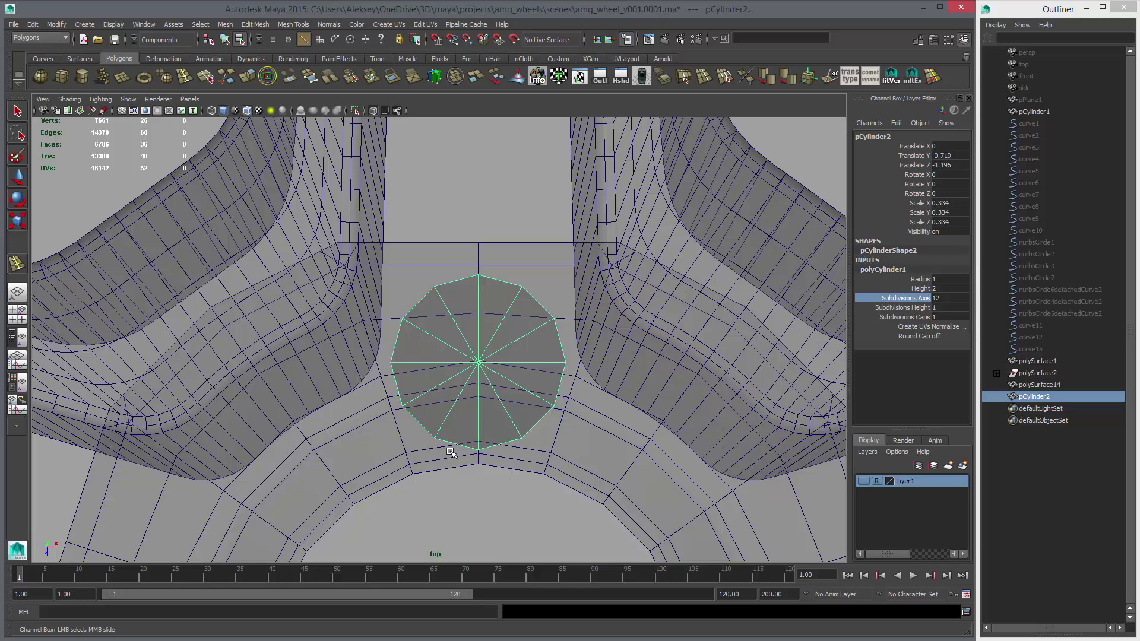
{"action": "middle_click_drag", "start_coordinate": [572, 421], "coordinate": [596, 420]}
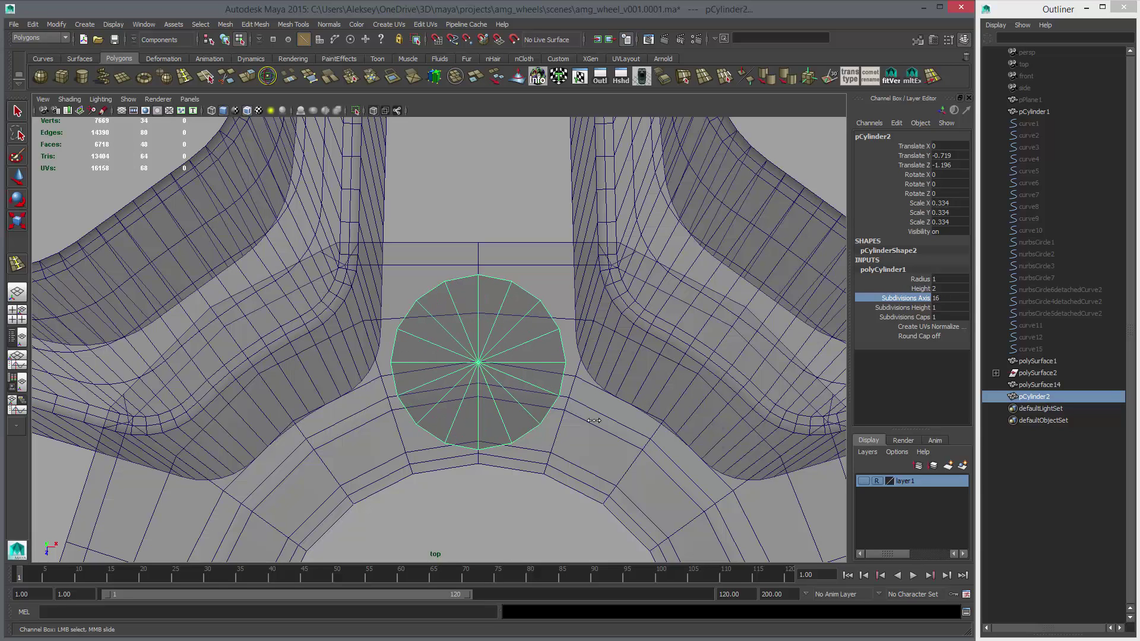
Step: Turn on wireframe on shaded in the perspective view and delete the cylinder's top and bottom cap faces
{"action": "key", "text": "space"}
{"action": "mouse_move", "coordinate": [584, 400]}
{"action": "left_mouse_down"}
{"action": "mouse_move", "coordinate": [606, 317]}
{"action": "mouse_move", "coordinate": [510, 390]}
{"action": "mouse_move", "coordinate": [321, 437]}
{"action": "mouse_move", "coordinate": [376, 437]}
{"action": "mouse_move", "coordinate": [473, 471]}
{"action": "mouse_move", "coordinate": [483, 387]}
{"action": "mouse_move", "coordinate": [397, 435]}
{"action": "mouse_move", "coordinate": [496, 381]}
{"action": "mouse_move", "coordinate": [476, 375]}
{"action": "left_mouse_up"}
{"action": "left_click", "coordinate": [247, 111]}
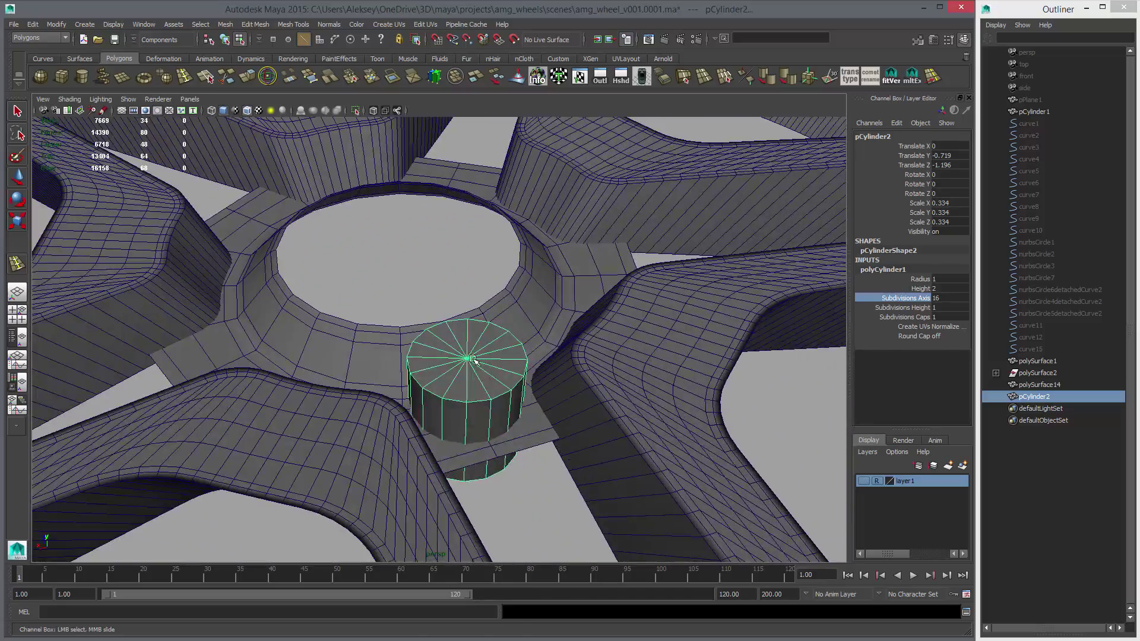
{"action": "right_click_drag", "start_coordinate": [474, 359], "coordinate": [473, 399]}
{"action": "left_click_drag", "start_coordinate": [474, 353], "coordinate": [360, 295], "text": "alt"}
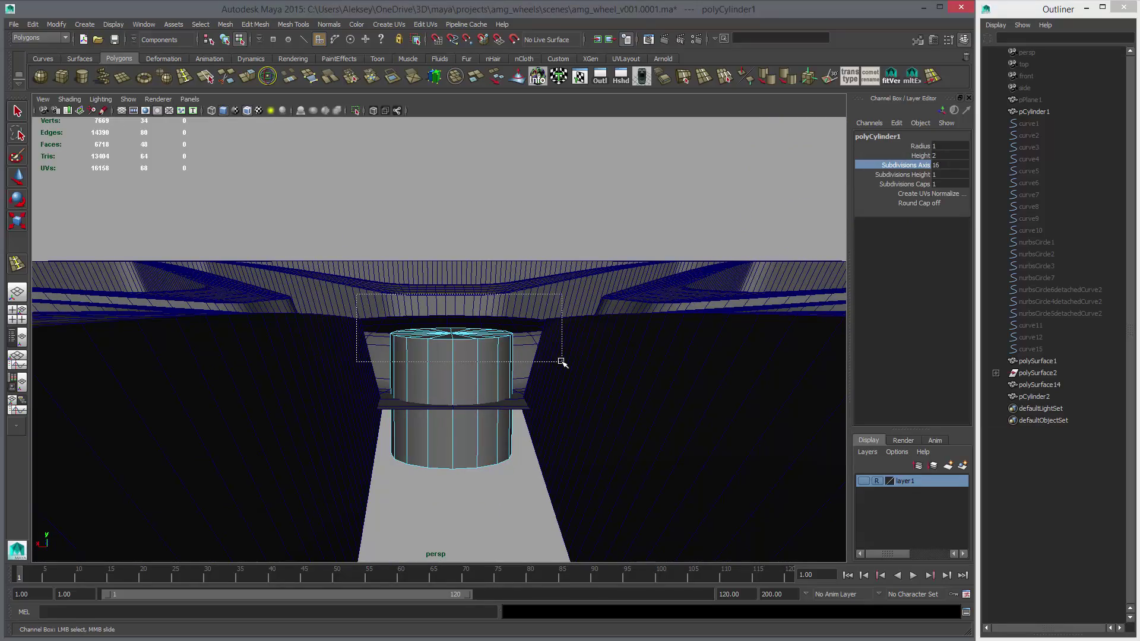
{"action": "left_click_drag", "start_coordinate": [562, 361], "coordinate": [561, 360]}
{"action": "key", "text": "w"}
{"action": "left_click_drag", "start_coordinate": [561, 360], "coordinate": [433, 365], "text": "alt"}
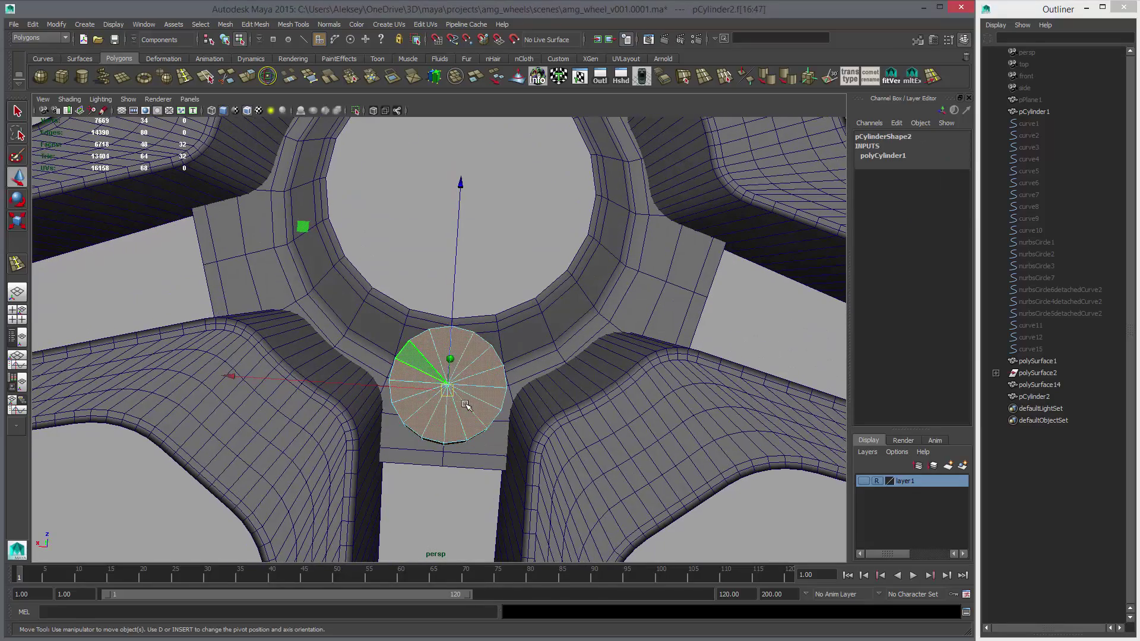
{"action": "key", "text": "Delete"}
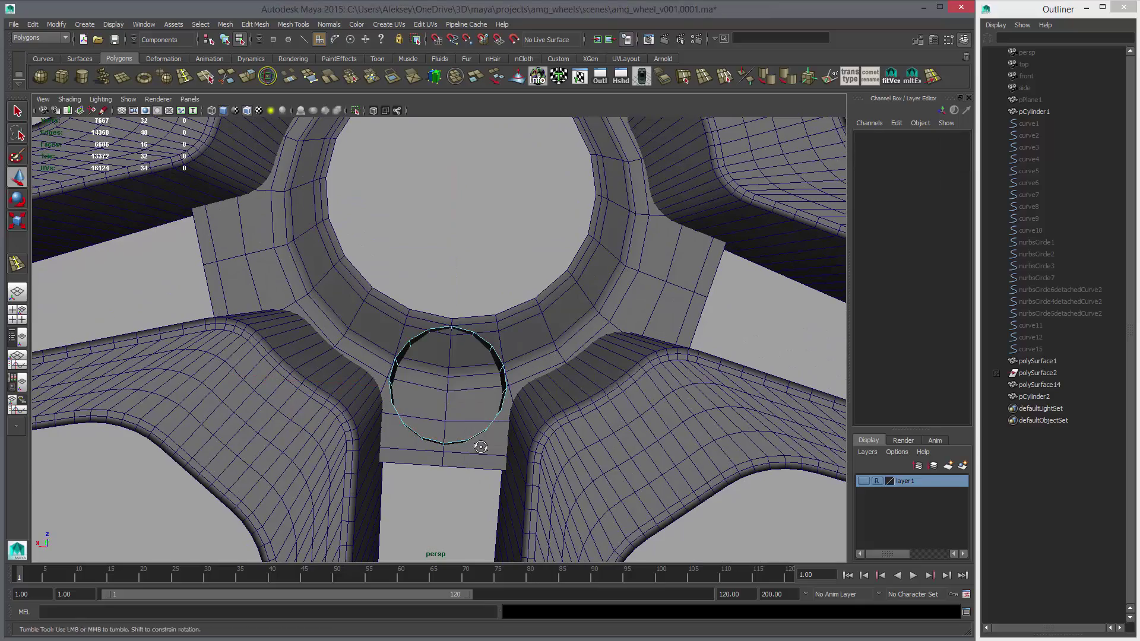
Step: Return the open cylinder to object mode and scale it uniformly to about 0.322
{"action": "left_click_drag", "start_coordinate": [481, 447], "coordinate": [522, 339], "text": "alt"}
{"action": "right_click_drag", "start_coordinate": [522, 342], "coordinate": [540, 330]}
{"action": "left_click_drag", "start_coordinate": [484, 416], "coordinate": [561, 432], "text": "alt"}
{"action": "key", "text": "r"}
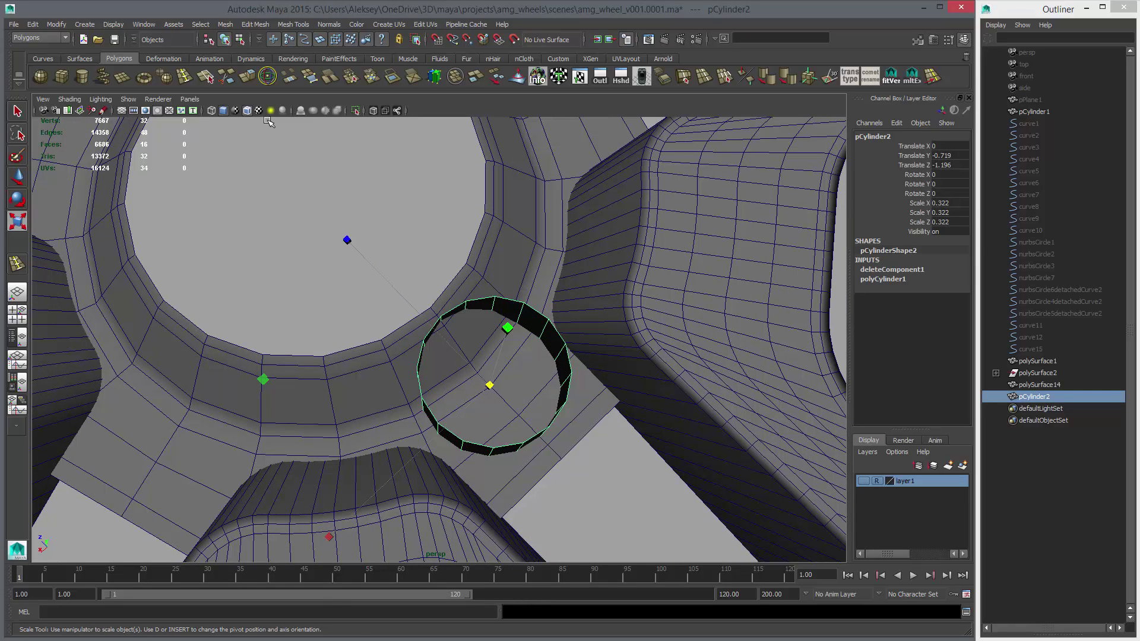
Step: Extrude all the cylinder's side faces with a thickness of 0.05 and return to object mode
{"action": "key", "text": "ctrl+e"}
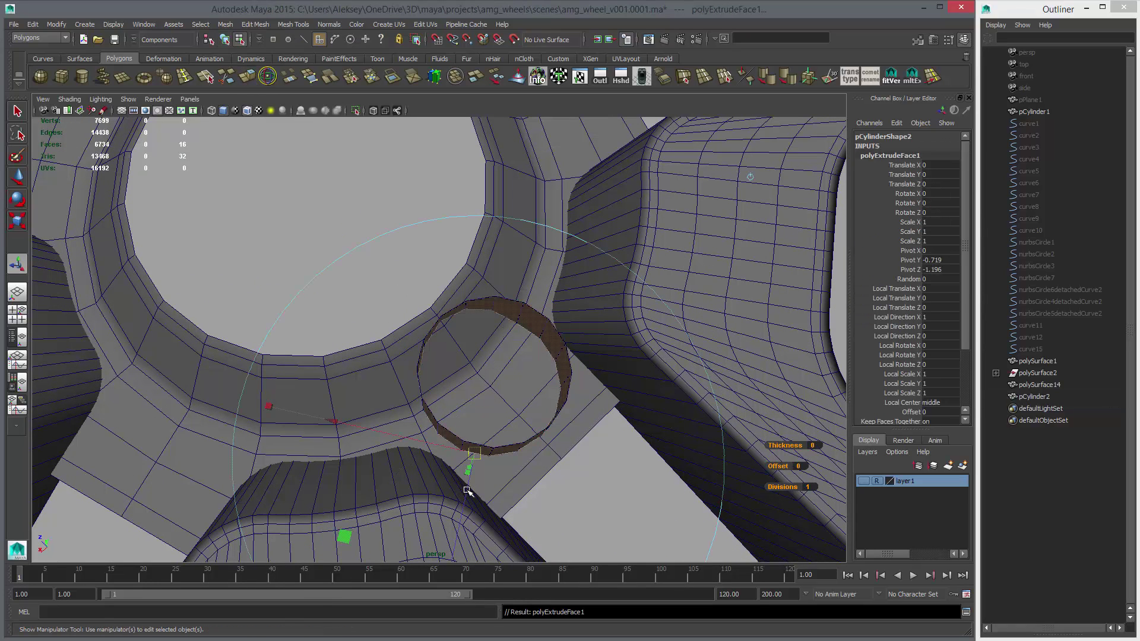
{"action": "middle_click_drag", "start_coordinate": [620, 406], "coordinate": [623, 406], "text": "shift"}
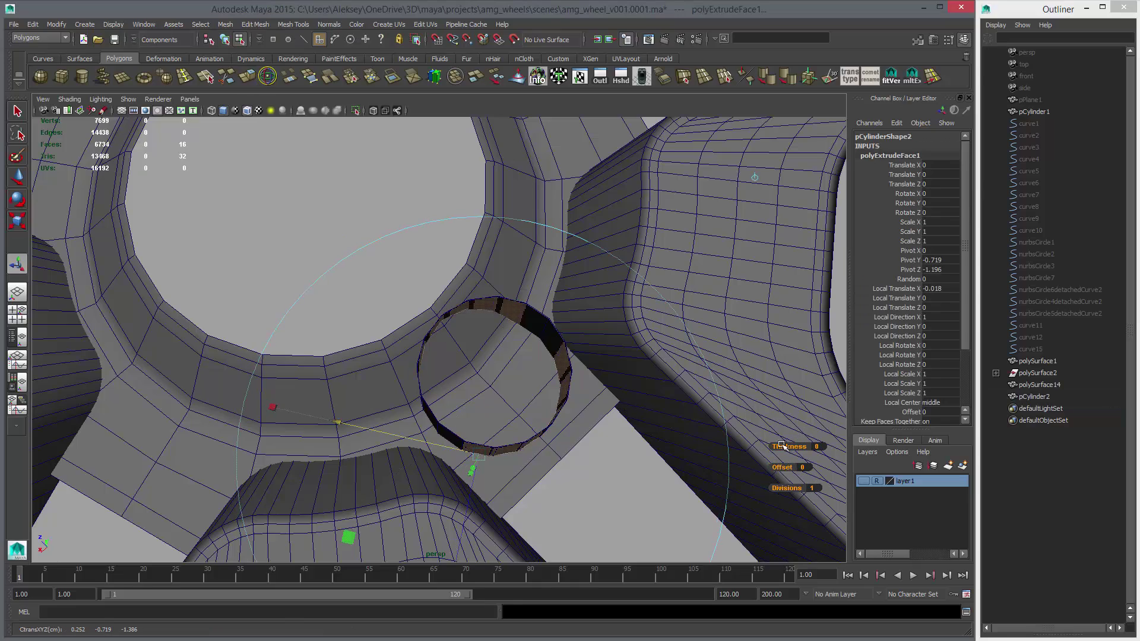
{"action": "key", "text": "ctrl+z"}
{"action": "left_click_drag", "start_coordinate": [776, 446], "coordinate": [763, 447]}
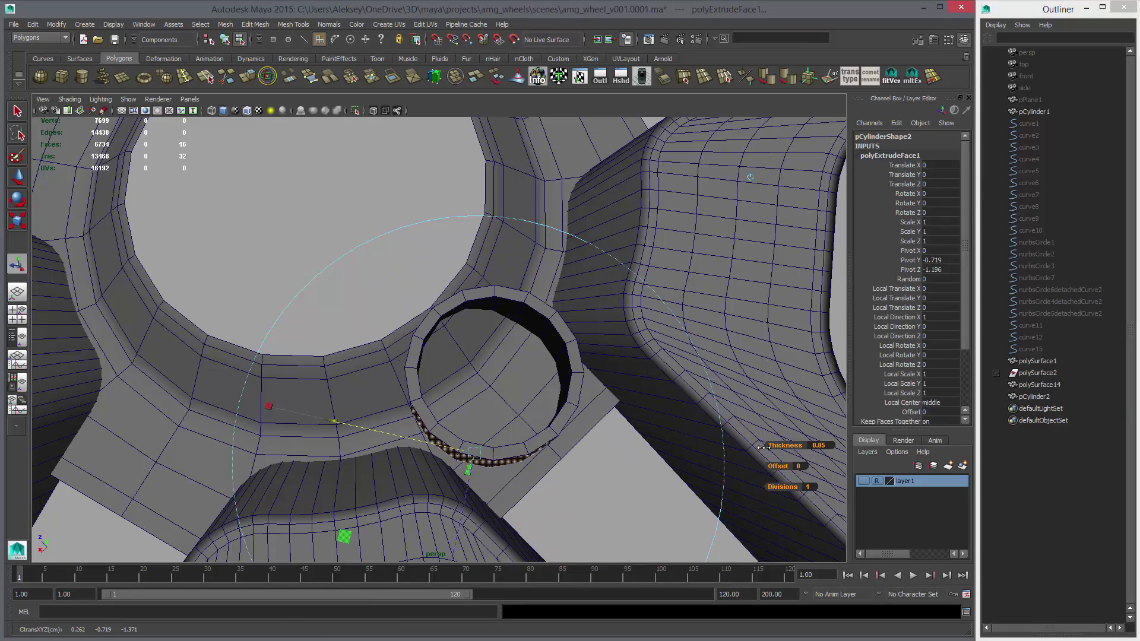
{"action": "left_click_drag", "start_coordinate": [588, 438], "coordinate": [582, 403], "text": "alt"}
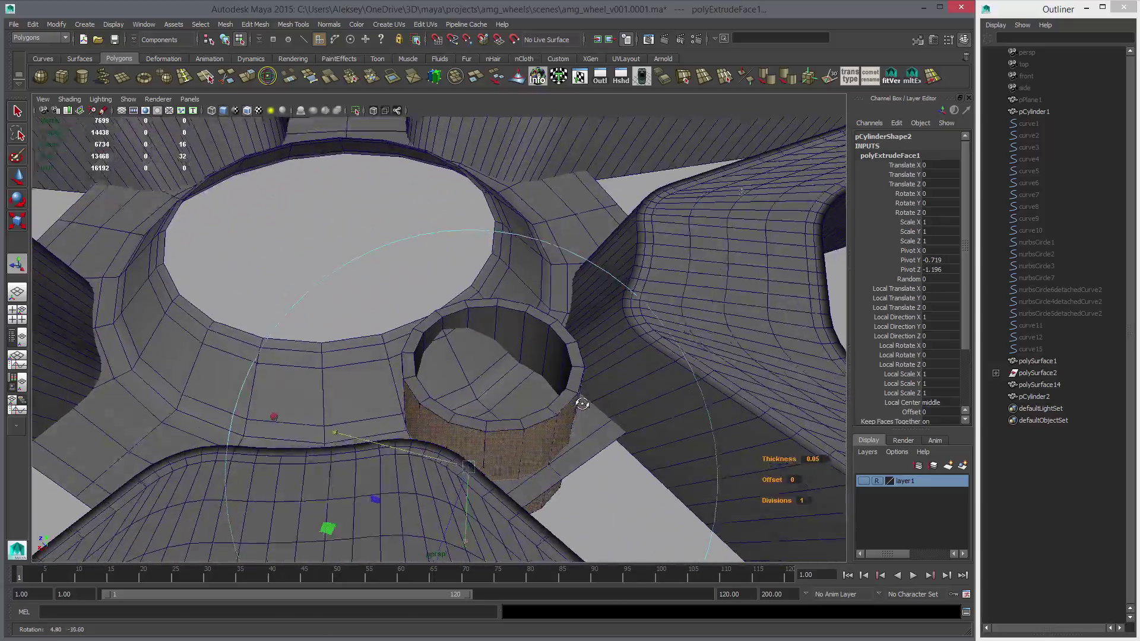
{"action": "key", "text": "w"}
{"action": "right_click_drag", "start_coordinate": [547, 432], "coordinate": [585, 420]}
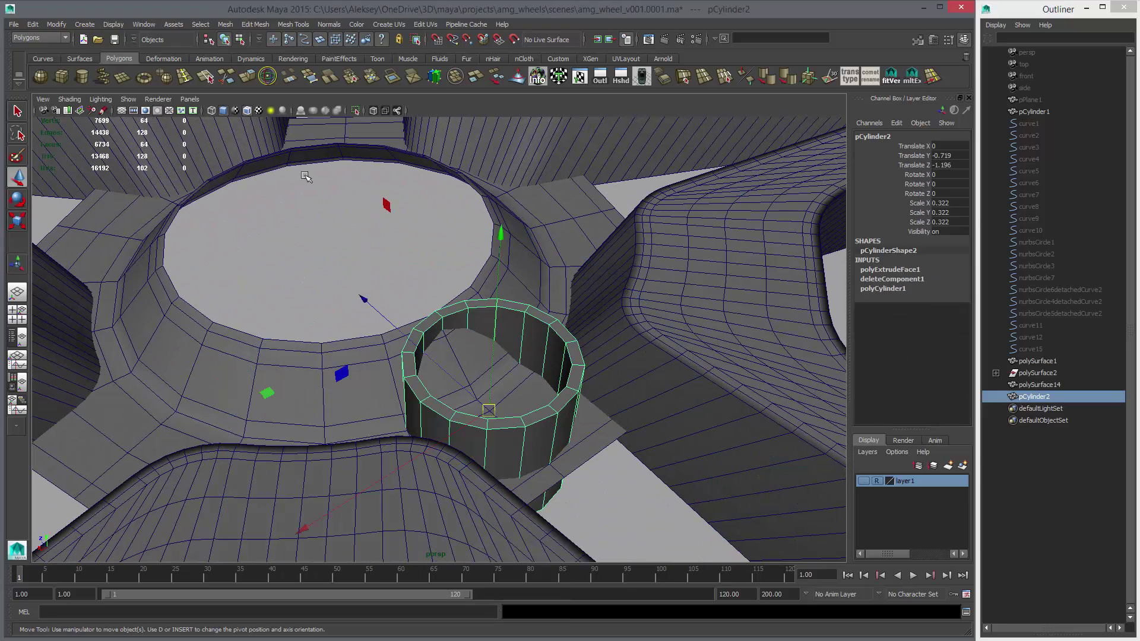
Step: Delete the construction history of the thickened cylinder
{"action": "left_click", "coordinate": [128, 99]}
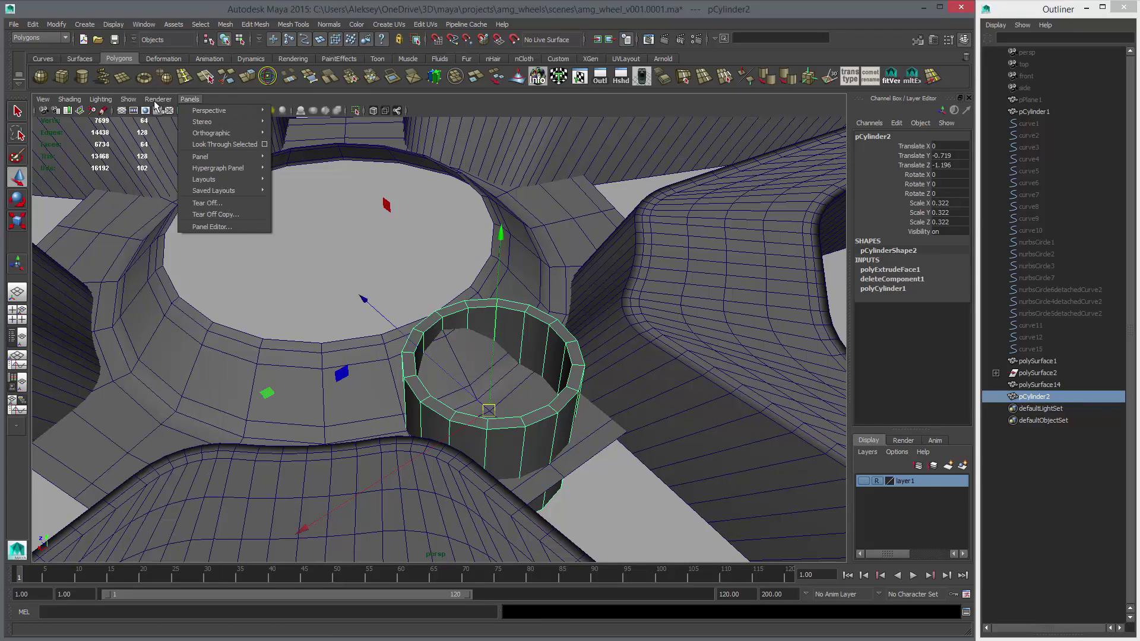
{"action": "left_click", "coordinate": [100, 99]}
{"action": "left_click", "coordinate": [321, 250]}
{"action": "left_click_drag", "start_coordinate": [598, 438], "coordinate": [505, 416], "text": "alt"}
{"action": "left_click", "coordinate": [478, 429]}
{"action": "key", "text": "alt+shift+d"}
Step: Select the hub's three-vertex row at the ring's outer edge in the top view and move it outward to about Z -1.592
{"action": "left_click", "coordinate": [540, 254]}
{"action": "left_click_drag", "start_coordinate": [537, 324], "coordinate": [433, 376], "text": "alt"}
{"action": "left_click", "coordinate": [499, 356]}
{"action": "key", "text": "space"}
{"action": "key", "text": "q"}
{"action": "right_click", "coordinate": [412, 321]}
{"action": "left_click", "coordinate": [356, 321]}
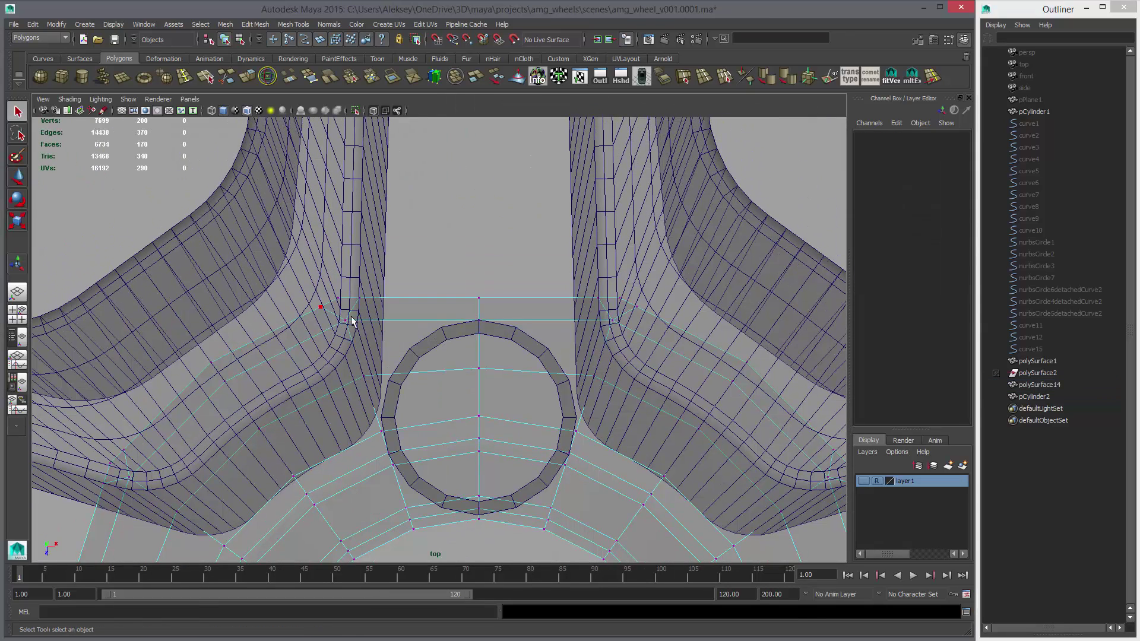
{"action": "left_click_drag", "start_coordinate": [633, 322], "coordinate": [333, 318]}
{"action": "key", "text": "w"}
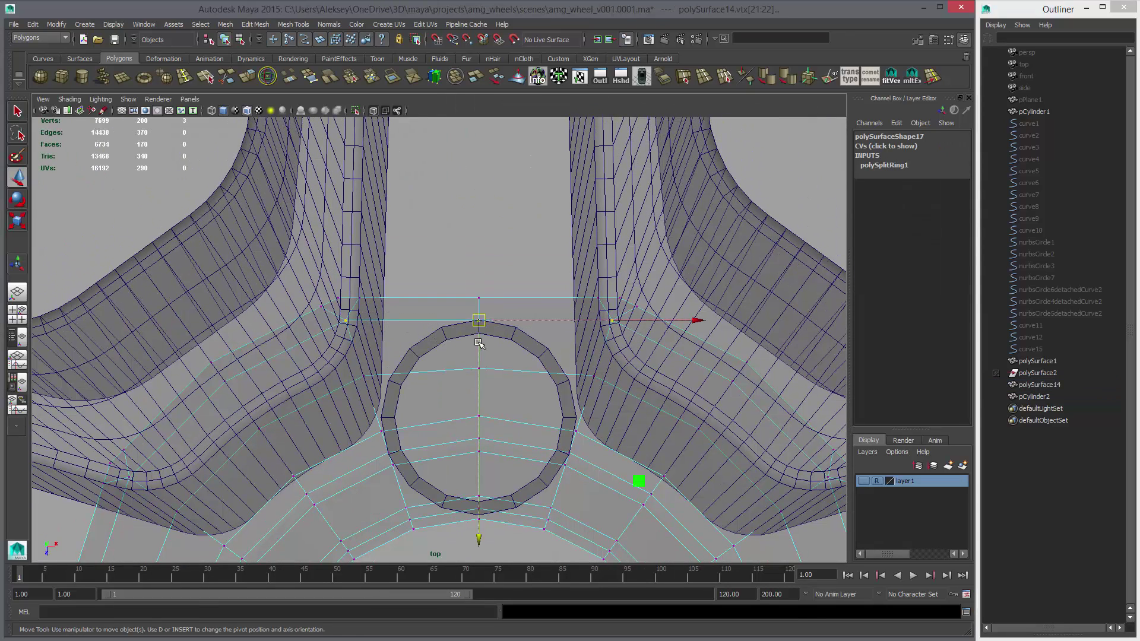
{"action": "left_click_drag", "start_coordinate": [479, 343], "coordinate": [479, 337]}
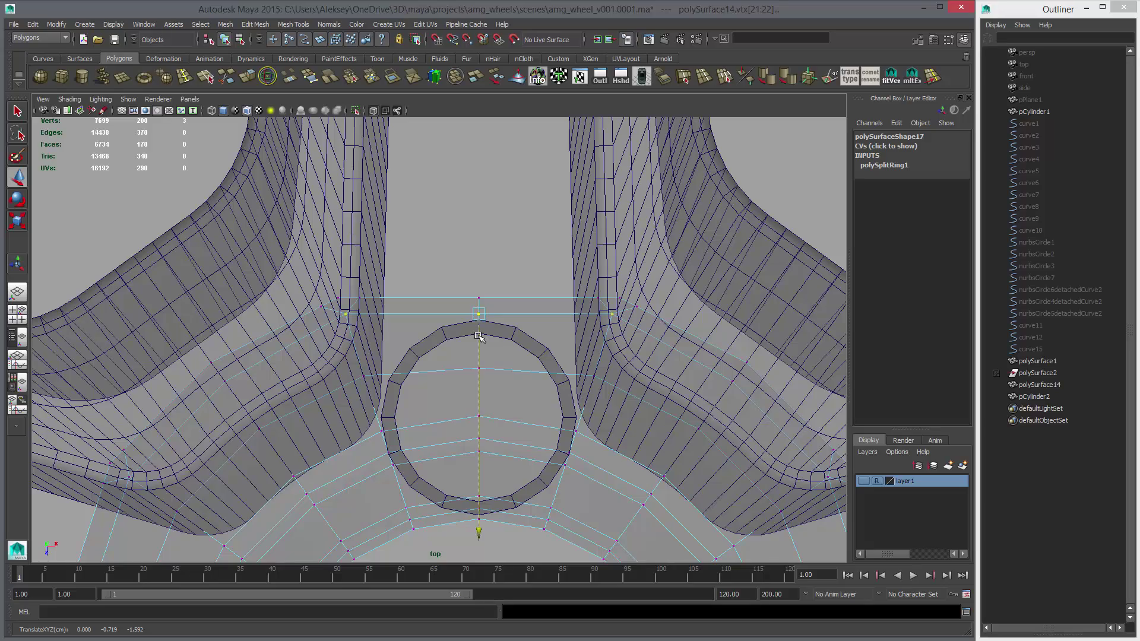
Step: Select the hub and the cylinder ring and merge them with a Boolean Union
{"action": "key", "text": "space"}
{"action": "key", "text": "space"}
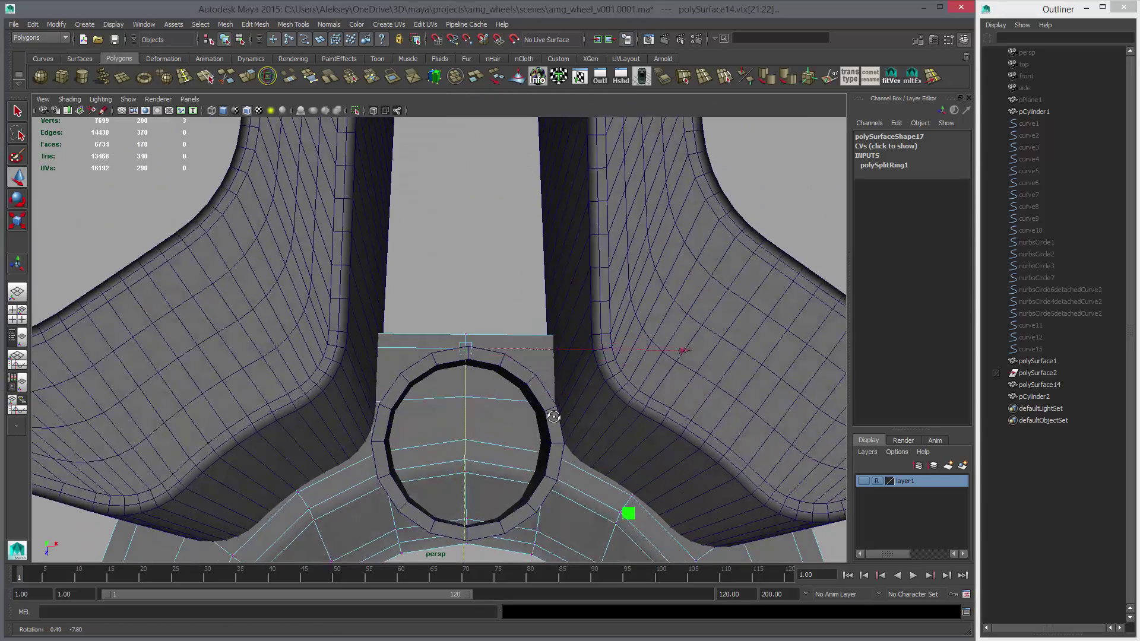
{"action": "left_click_drag", "start_coordinate": [552, 388], "coordinate": [389, 433], "text": "alt"}
{"action": "middle_click_drag", "start_coordinate": [413, 421], "coordinate": [421, 414], "text": "alt"}
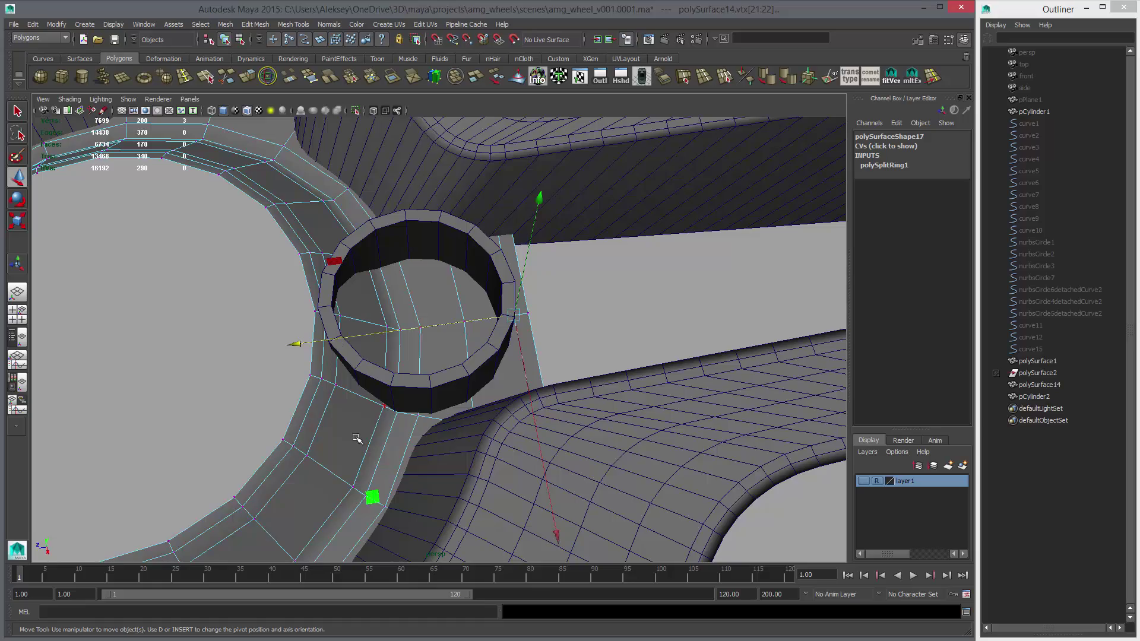
{"action": "left_click_drag", "start_coordinate": [357, 438], "coordinate": [377, 400], "text": "alt"}
{"action": "left_click", "coordinate": [413, 380]}
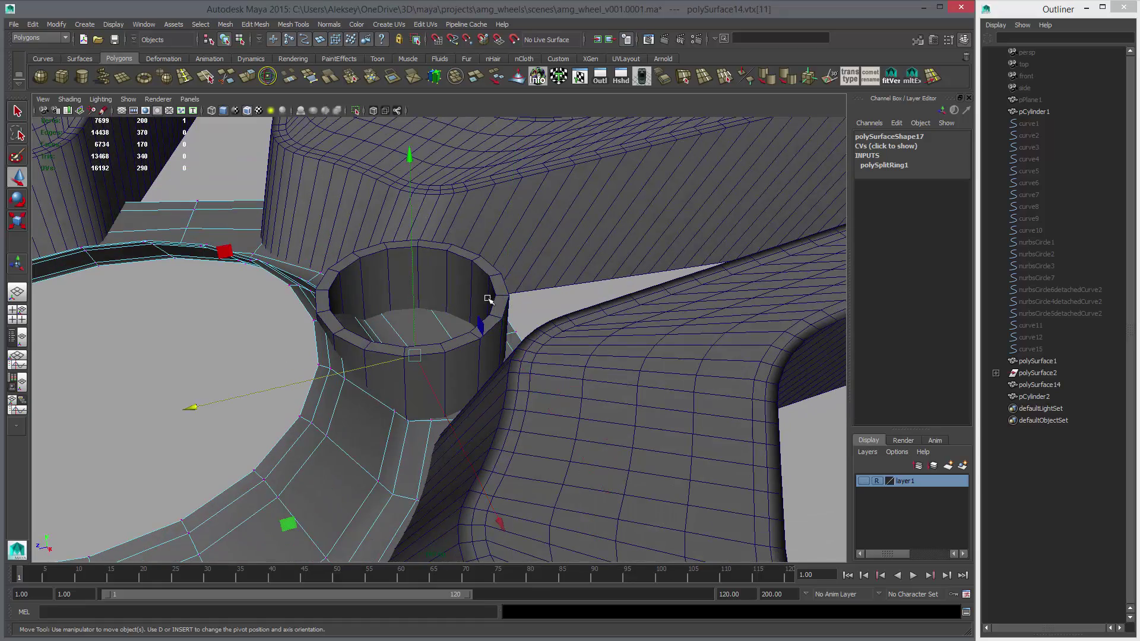
{"action": "left_click_drag", "start_coordinate": [488, 298], "coordinate": [569, 469], "text": "alt"}
{"action": "left_click", "coordinate": [457, 285]}
{"action": "left_click", "coordinate": [571, 426], "text": "shift"}
{"action": "left_click", "coordinate": [226, 25]}
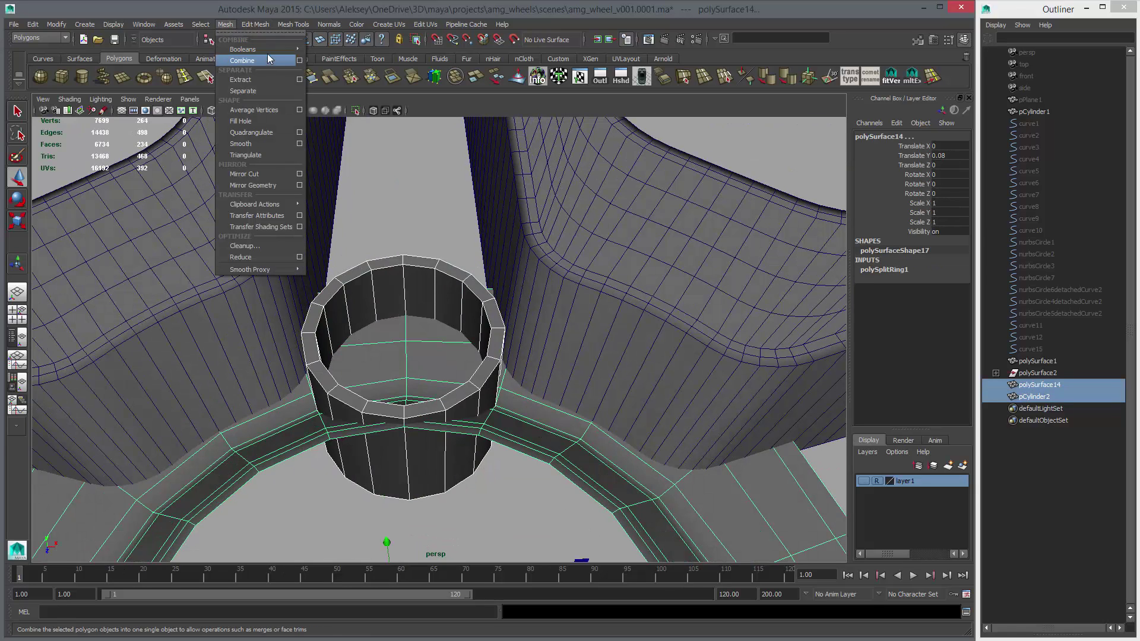
{"action": "mouse_move", "coordinate": [264, 50]}
{"action": "left_click", "coordinate": [328, 55]}
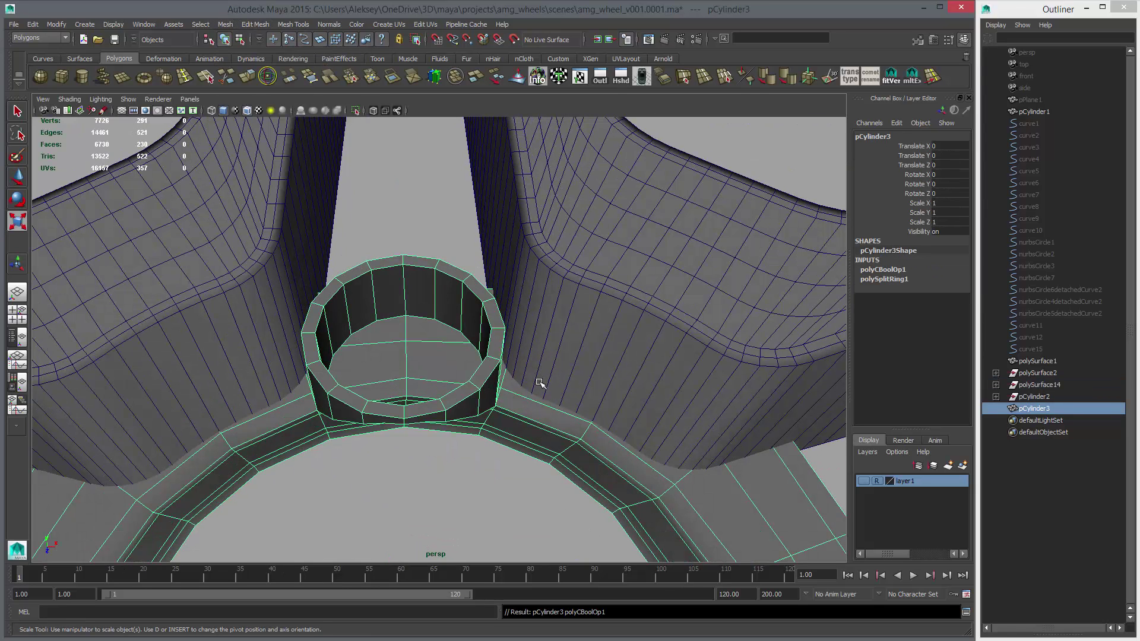
Step: Delete the inner and outer edge loops of the ring's raised rim
{"action": "left_click_drag", "start_coordinate": [436, 331], "coordinate": [425, 317], "text": "alt"}
{"action": "key", "text": "q"}
{"action": "right_click_drag", "start_coordinate": [425, 317], "coordinate": [407, 278]}
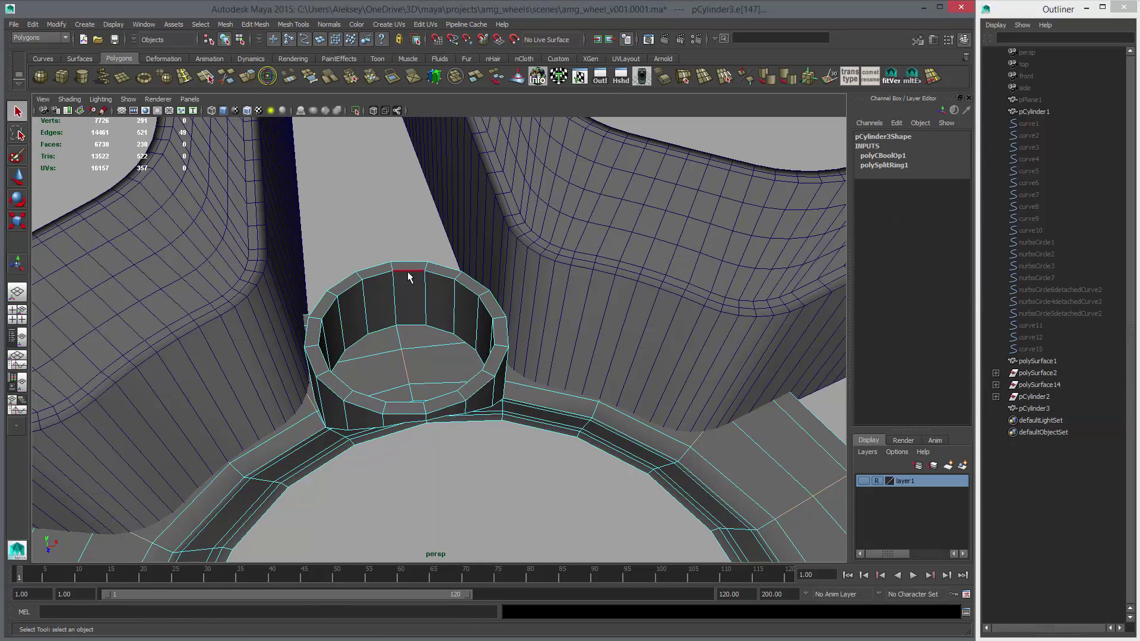
{"action": "left_click", "coordinate": [408, 274]}
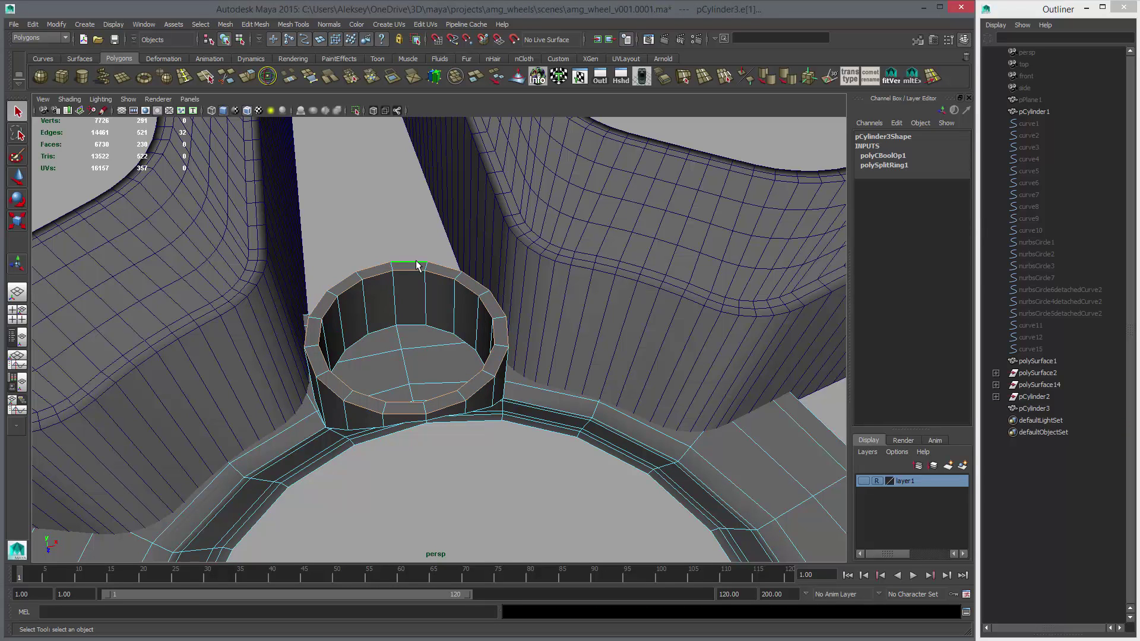
{"action": "key", "text": "Delete"}
Step: Delete all the hub faces inside the ring outline to open the bolt hole
{"action": "left_click_drag", "start_coordinate": [430, 301], "coordinate": [644, 292], "text": "alt"}
{"action": "left_click_drag", "start_coordinate": [496, 369], "coordinate": [512, 454], "text": "alt"}
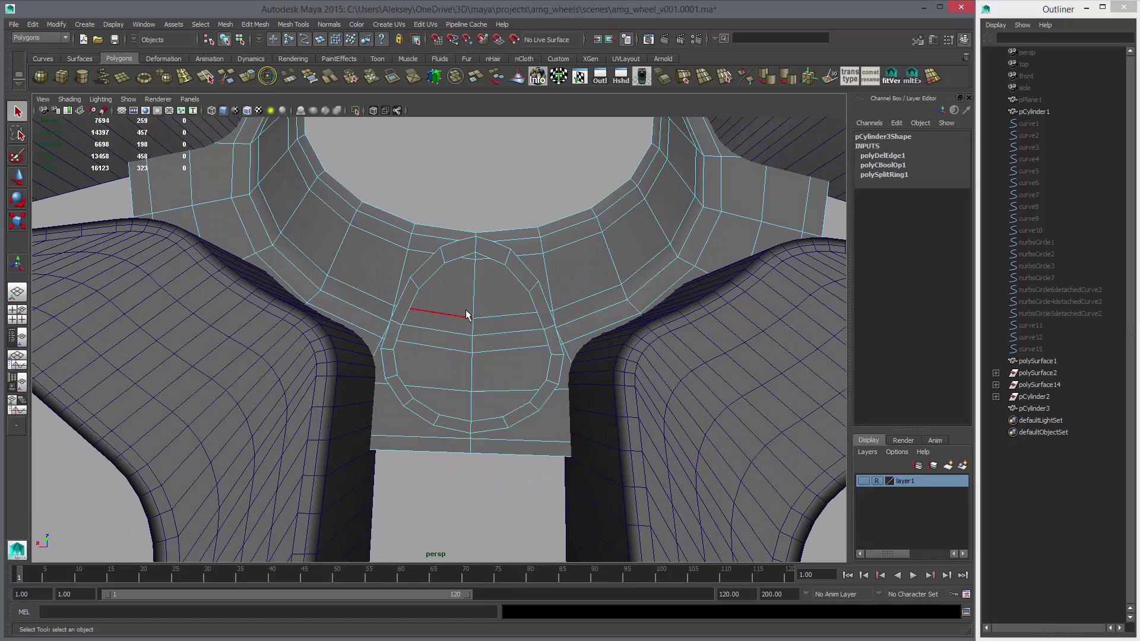
{"action": "right_click_drag", "start_coordinate": [465, 315], "coordinate": [462, 340]}
{"action": "left_click_drag", "start_coordinate": [453, 304], "coordinate": [488, 404]}
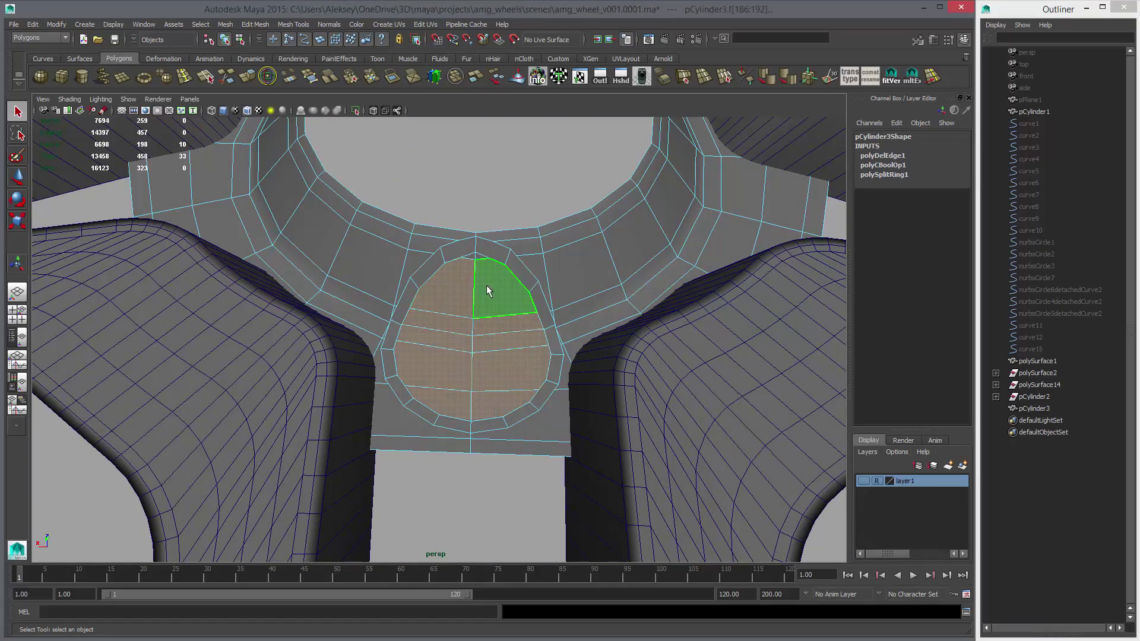
{"action": "left_click", "coordinate": [468, 258], "text": "shift"}
{"action": "key", "text": "Delete"}
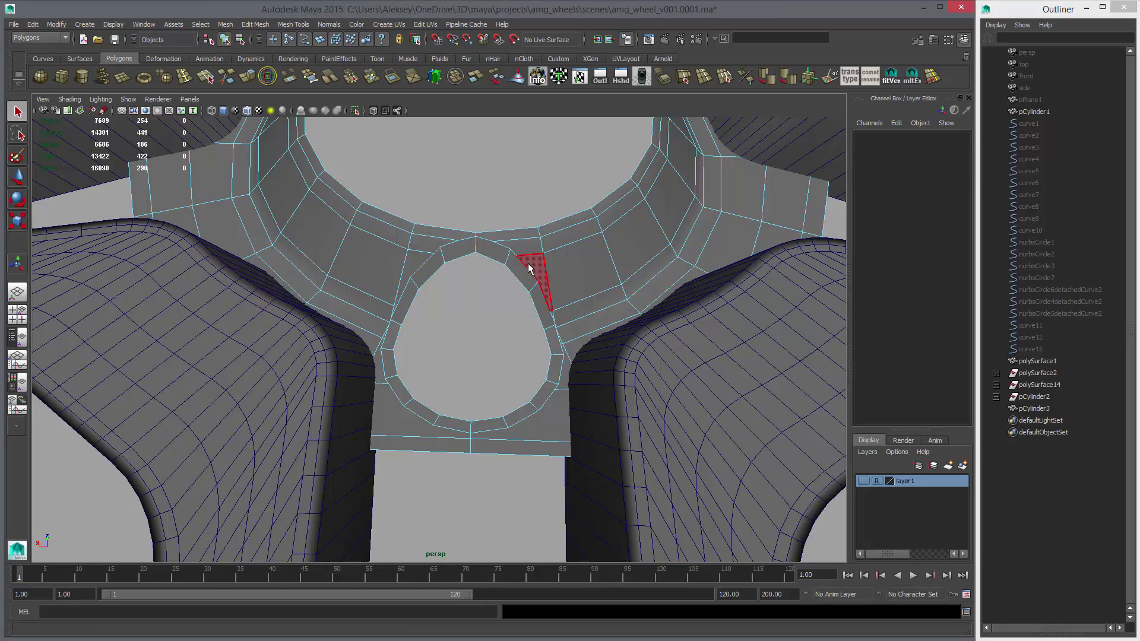
Step: Select the vertices around the bolt hole and delete the stray ones on its edges
{"action": "key", "text": "F9"}
{"action": "left_click_drag", "start_coordinate": [468, 273], "coordinate": [585, 510], "text": "alt"}
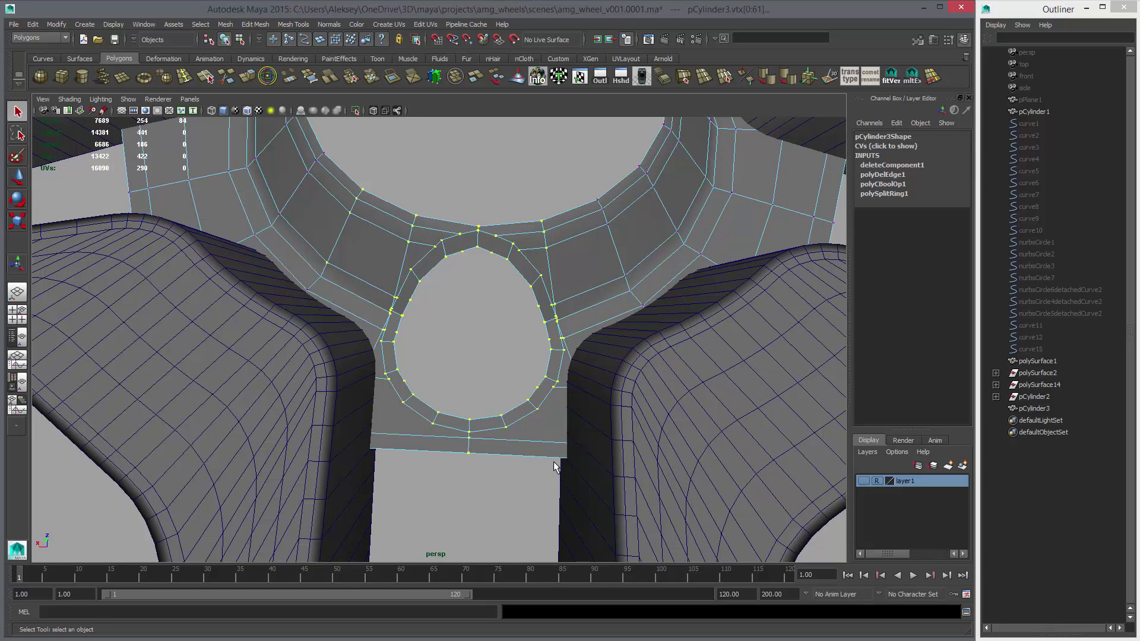
{"action": "key", "text": "Delete"}
Step: Extrude the bolt hole's inner border edge loop and move it down to about Y -0.653
{"action": "right_click_drag", "start_coordinate": [582, 255], "coordinate": [492, 224]}
{"action": "left_click", "coordinate": [493, 251]}
{"action": "double_click", "coordinate": [485, 246]}
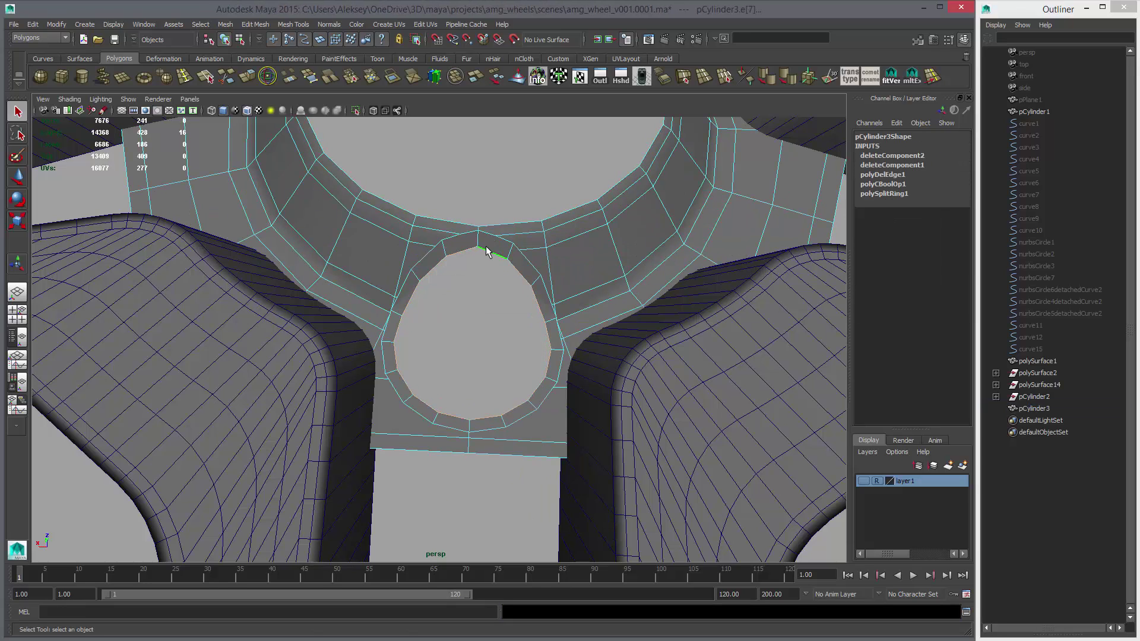
{"action": "left_click", "coordinate": [251, 74]}
{"action": "left_click_drag", "start_coordinate": [496, 354], "coordinate": [482, 315], "text": "alt"}
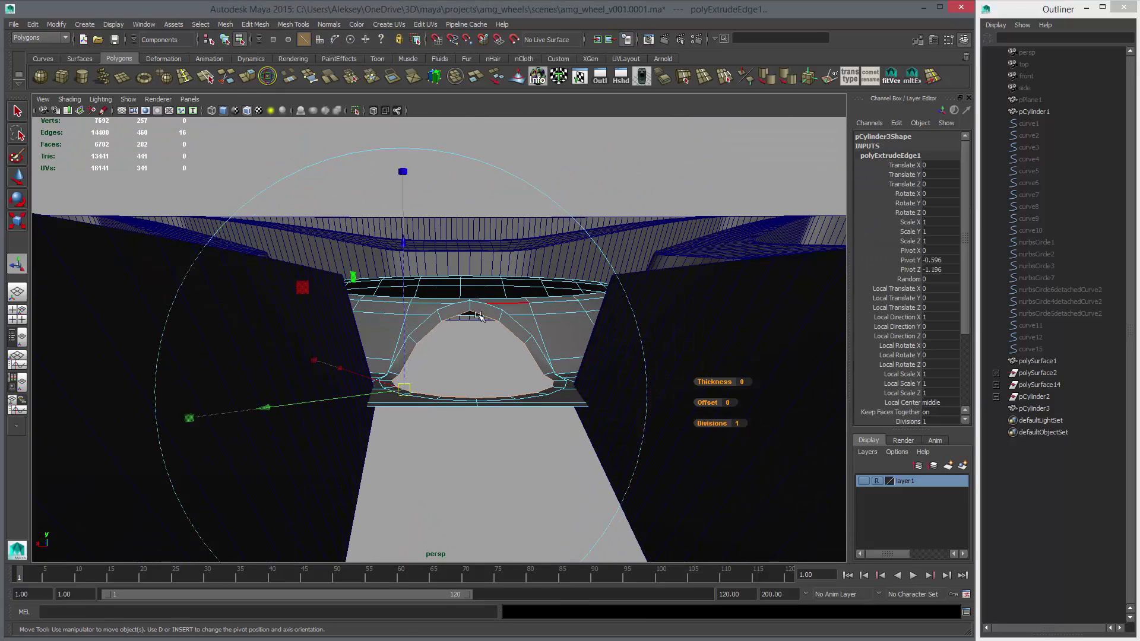
{"action": "key", "text": "w"}
{"action": "left_click_drag", "start_coordinate": [474, 187], "coordinate": [476, 214]}
{"action": "left_click_drag", "start_coordinate": [520, 287], "coordinate": [526, 263], "text": "alt"}
{"action": "middle_click_drag", "start_coordinate": [526, 263], "coordinate": [527, 253]}
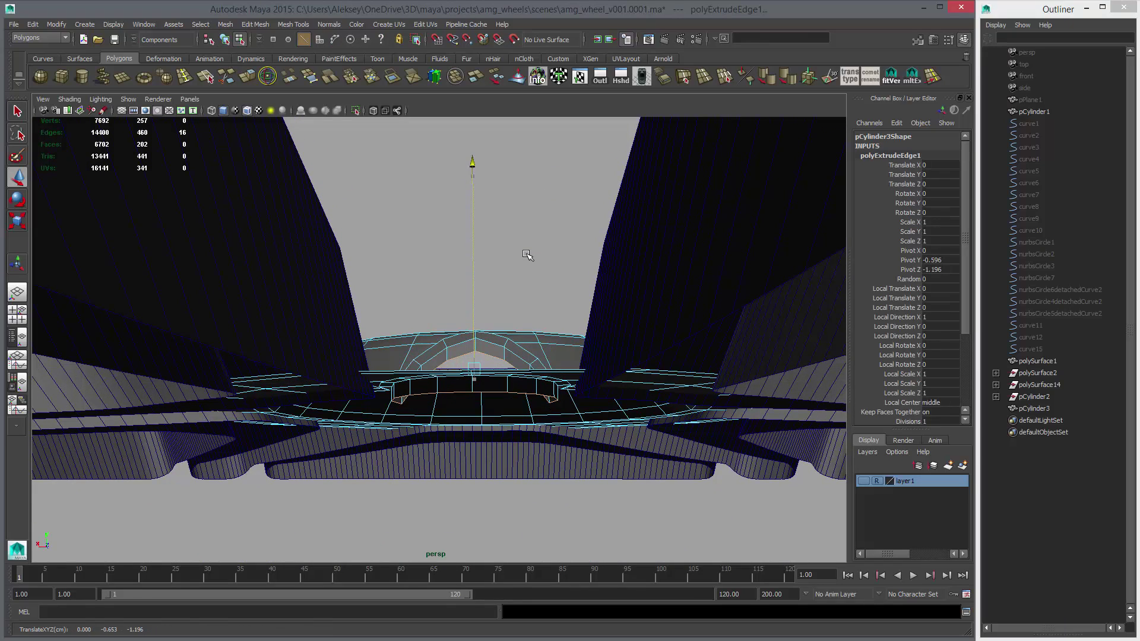
Step: Extrude the bolt hole's border edge loop again and lower it to about Y -1.250 to form the deep cylindrical wall
{"action": "key", "text": "ctrl+e"}
{"action": "key", "text": "w"}
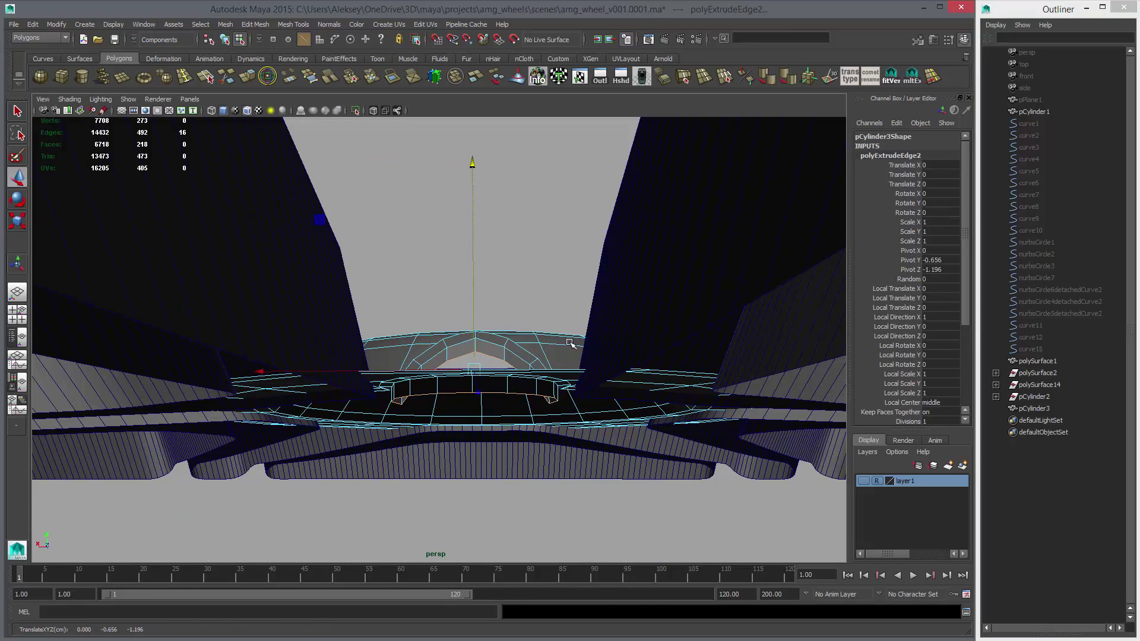
{"action": "left_click_drag", "start_coordinate": [472, 172], "coordinate": [531, 282], "text": "alt"}
{"action": "middle_click_drag", "start_coordinate": [413, 376], "coordinate": [524, 387]}
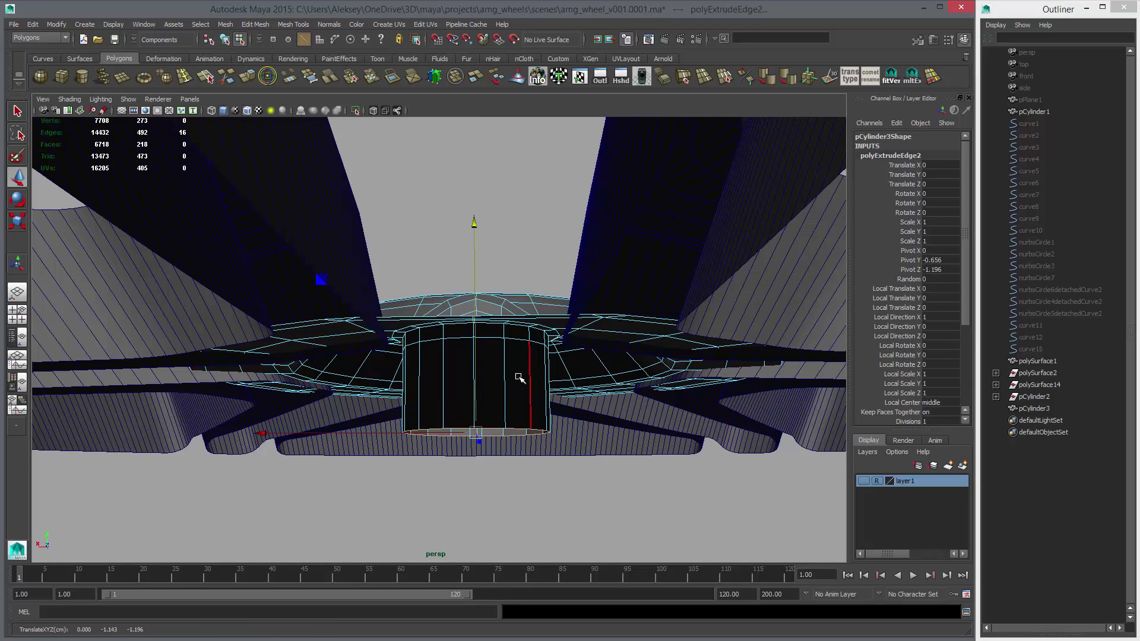
{"action": "mouse_move", "coordinate": [518, 378]}
{"action": "right_mouse_down"}
{"action": "mouse_move", "coordinate": [530, 392]}
{"action": "mouse_move", "coordinate": [518, 380]}
{"action": "right_mouse_up"}
{"action": "mouse_move", "coordinate": [507, 288]}
{"action": "left_mouse_down", "text": "alt"}
{"action": "mouse_move", "coordinate": [503, 364]}
{"action": "mouse_move", "coordinate": [510, 284]}
{"action": "left_mouse_up", "text": "alt"}
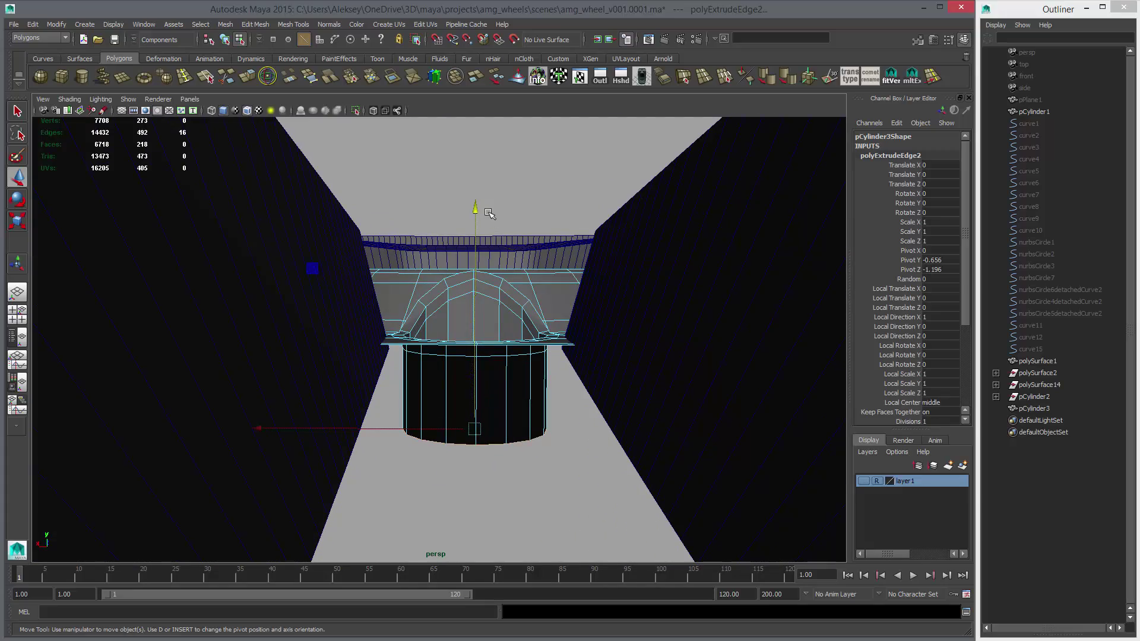
{"action": "left_click_drag", "start_coordinate": [476, 213], "coordinate": [478, 235]}
{"action": "left_click_drag", "start_coordinate": [522, 332], "coordinate": [581, 317], "text": "alt"}
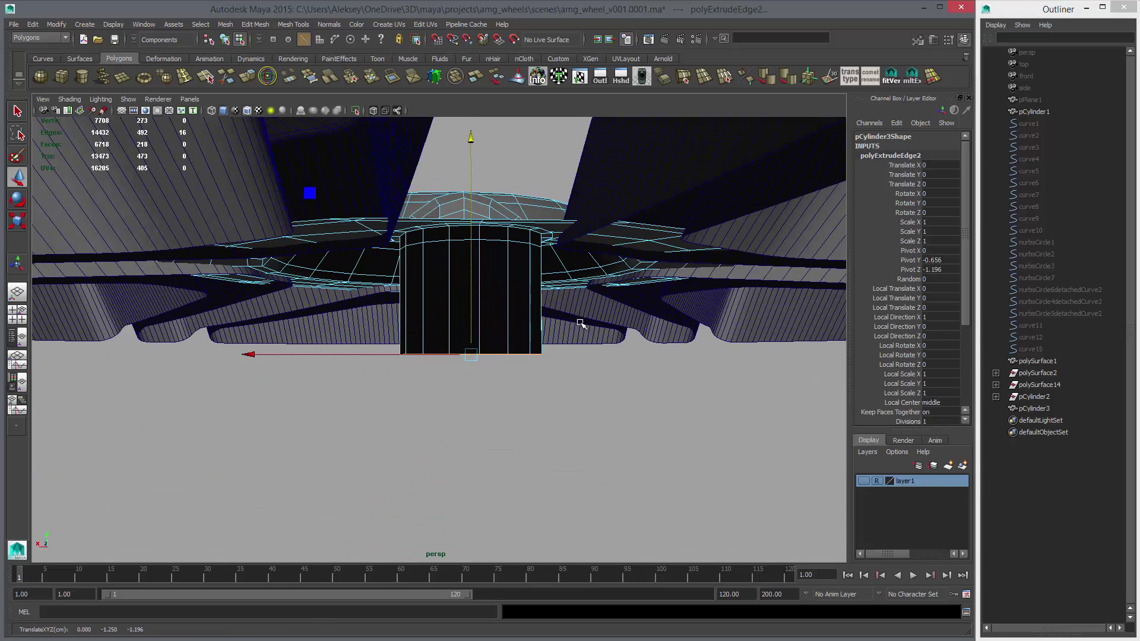
Step: Extrude the hole's lower border loop once more and lower it to about Y -1.312
{"action": "key", "text": "ctrl+e"}
{"action": "key", "text": "w"}
{"action": "left_click_drag", "start_coordinate": [471, 141], "coordinate": [472, 151]}
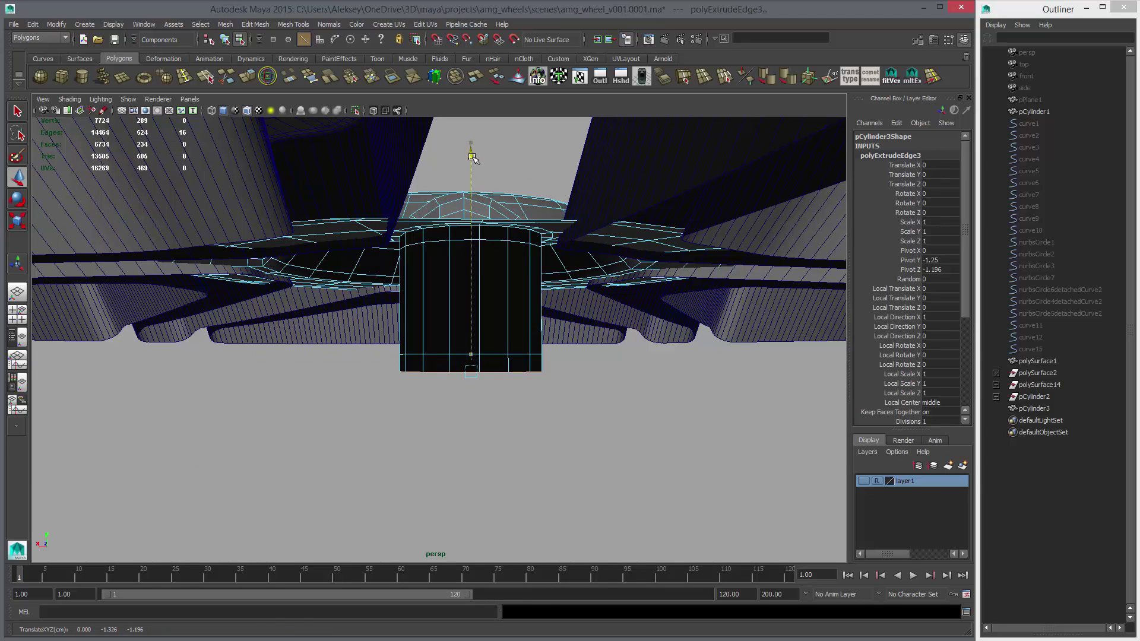
Step: Extrude the lower border loop repeatedly and scale it inward to form the hole's floor around a smaller central opening
{"action": "key", "text": "ctrl+e"}
{"action": "left_click_drag", "start_coordinate": [504, 260], "coordinate": [588, 401], "text": "alt"}
{"action": "left_click_drag", "start_coordinate": [588, 402], "coordinate": [595, 406]}
{"action": "key", "text": "ctrl+e"}
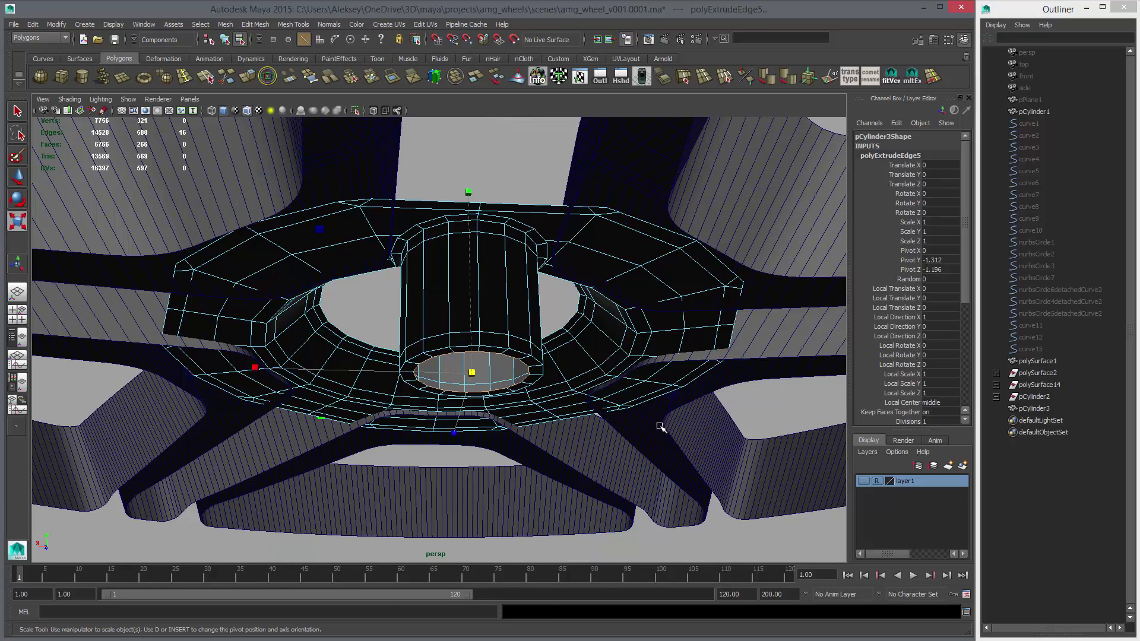
{"action": "left_click_drag", "start_coordinate": [655, 425], "coordinate": [633, 435]}
{"action": "key", "text": "ctrl+e"}
Step: Extrude the small opening's border down to about Y -1.358 and again down to about Y -1.600
{"action": "key", "text": "ctrl+e"}
{"action": "key", "text": "w"}
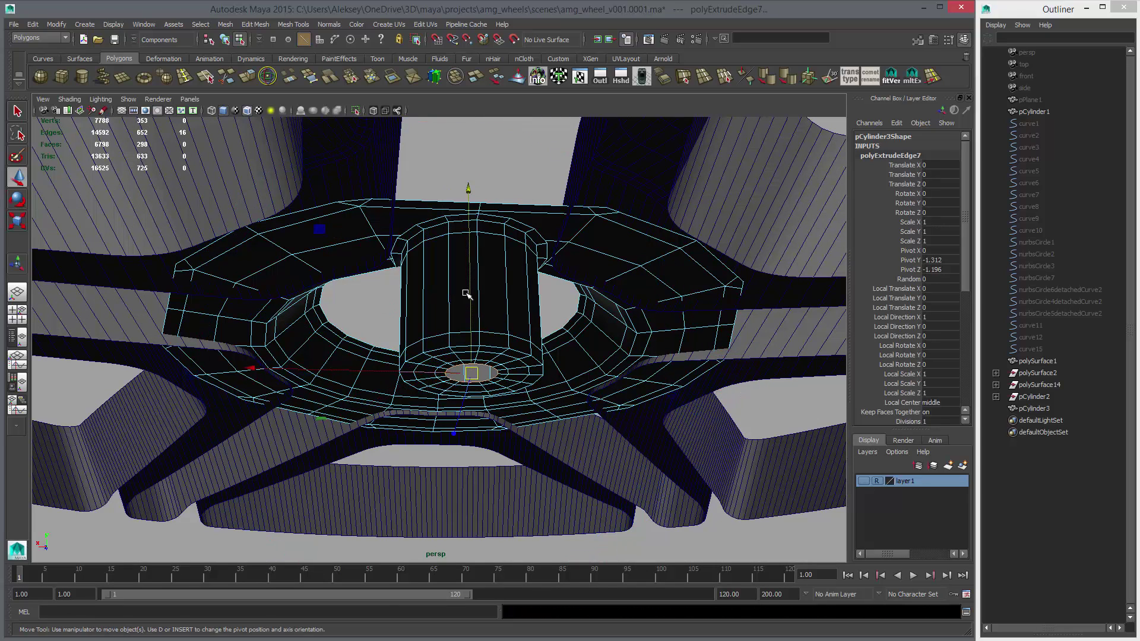
{"action": "left_click_drag", "start_coordinate": [470, 297], "coordinate": [474, 350]}
{"action": "key", "text": "ctrl+e"}
{"action": "key", "text": "w"}
{"action": "right_click_drag", "start_coordinate": [509, 345], "coordinate": [545, 326]}
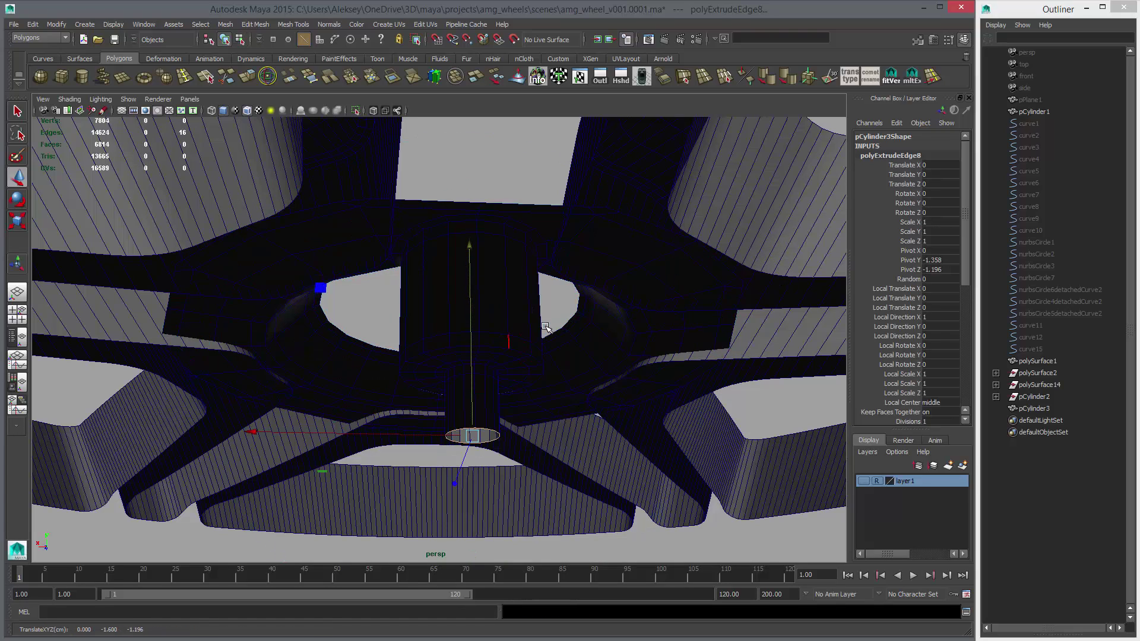
Step: Preview the hub smoothed without wireframe and examine the bolt hole's shape within the wheel
{"action": "left_click_drag", "start_coordinate": [545, 327], "coordinate": [603, 471], "text": "alt"}
{"action": "left_click", "coordinate": [525, 394]}
{"action": "key", "text": "3"}
{"action": "left_click", "coordinate": [558, 460]}
{"action": "right_click_drag", "start_coordinate": [664, 476], "coordinate": [373, 377], "text": "alt"}
{"action": "left_click_drag", "start_coordinate": [374, 378], "coordinate": [356, 132], "text": "alt"}
{"action": "left_click", "coordinate": [247, 111]}
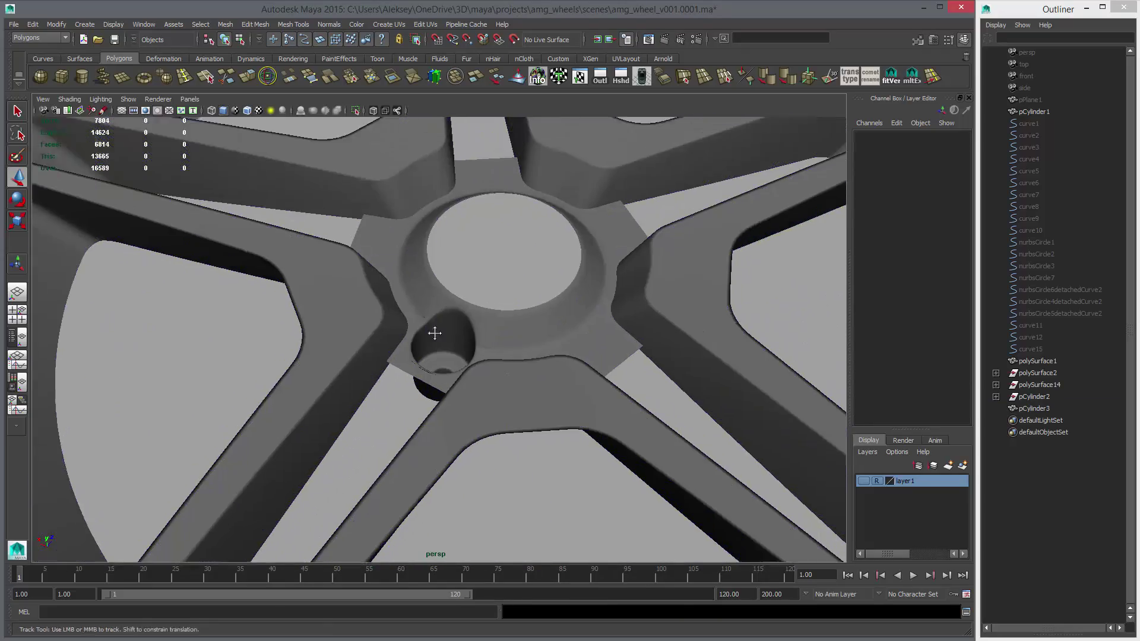
{"action": "mouse_move", "coordinate": [433, 326]}
{"action": "right_mouse_down", "text": "alt"}
{"action": "mouse_move", "coordinate": [483, 397]}
{"action": "mouse_move", "coordinate": [393, 407]}
{"action": "right_mouse_up", "text": "alt"}
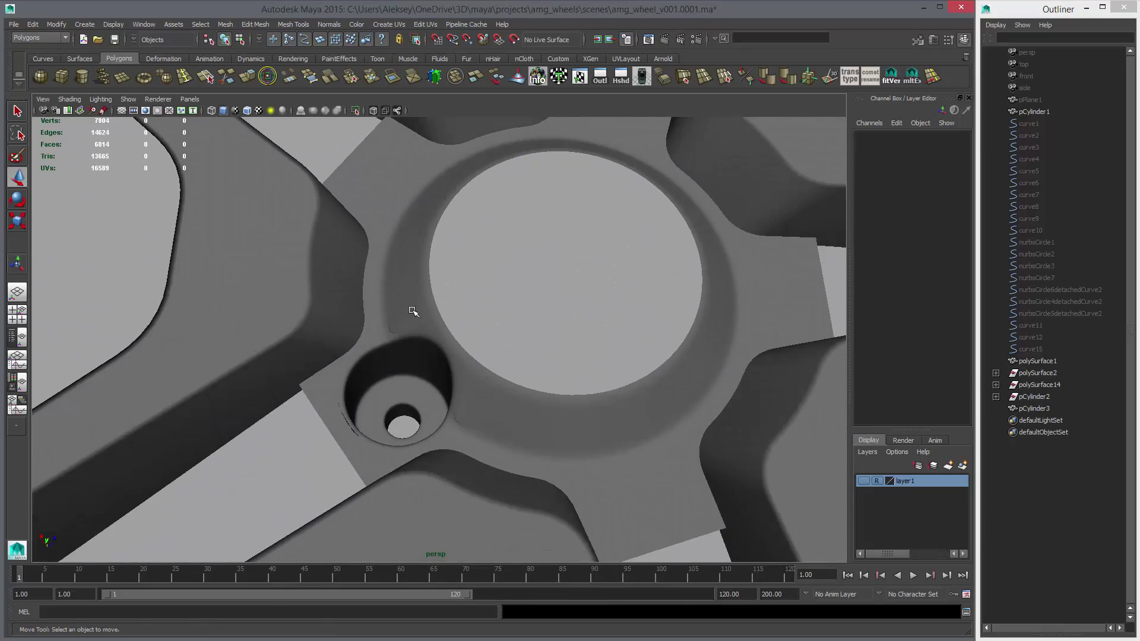
{"action": "right_click_drag", "start_coordinate": [413, 311], "coordinate": [458, 381], "text": "alt"}
{"action": "left_click_drag", "start_coordinate": [457, 382], "coordinate": [487, 414], "text": "alt"}
Step: Select the hub mesh and isolate it in the perspective view
{"action": "left_click", "coordinate": [506, 386]}
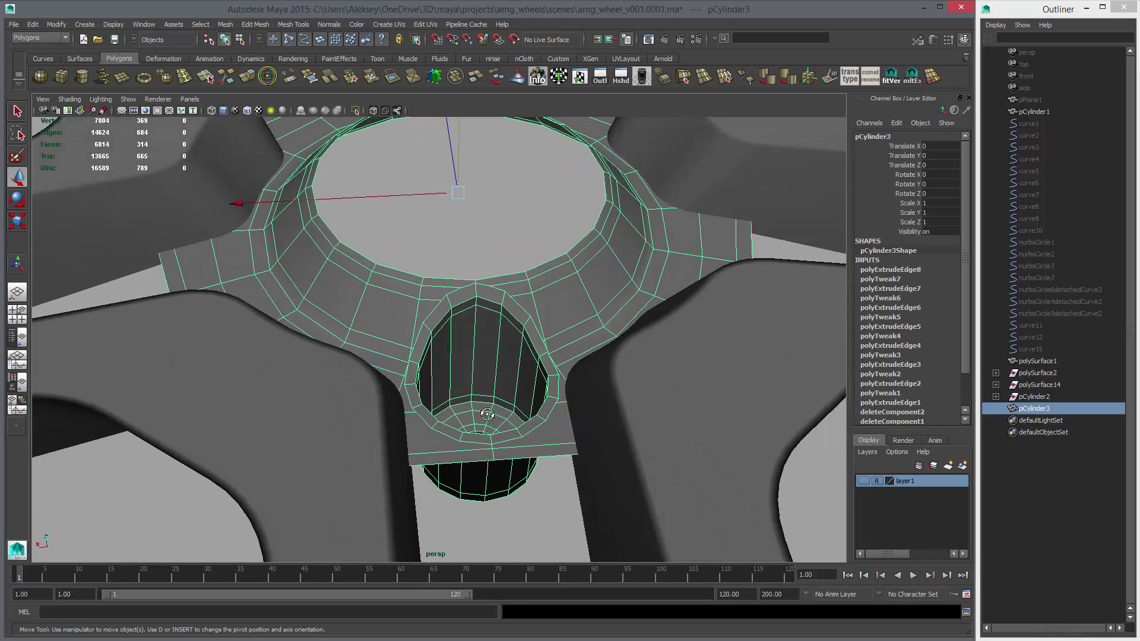
{"action": "left_click", "coordinate": [354, 113]}
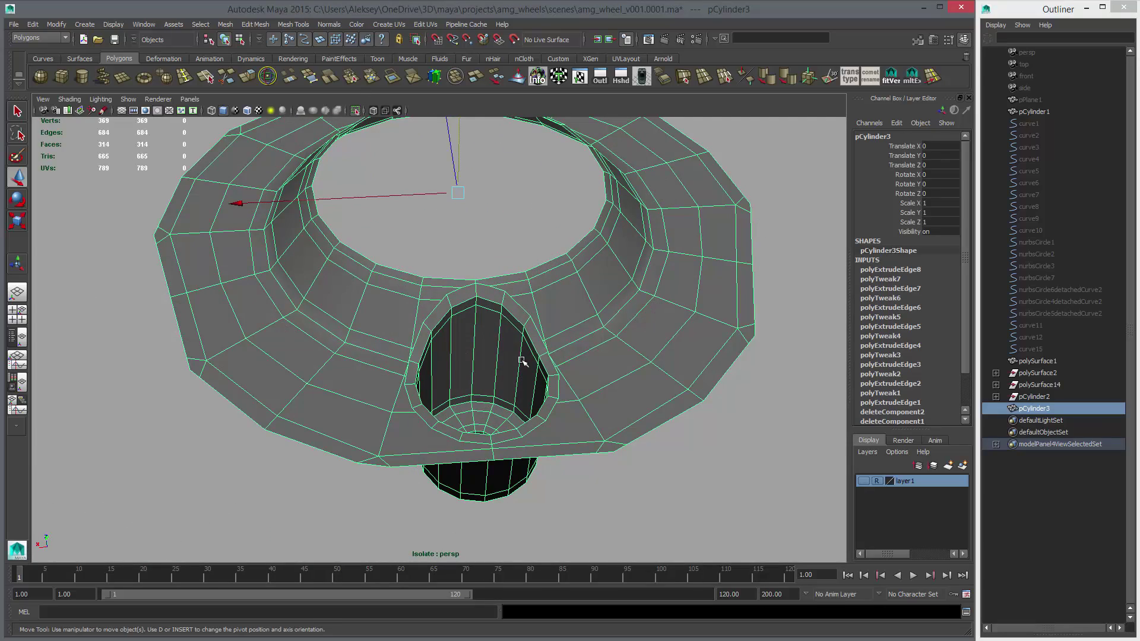
{"action": "right_click_drag", "start_coordinate": [522, 356], "coordinate": [539, 373], "text": "alt"}
{"action": "left_click_drag", "start_coordinate": [540, 373], "coordinate": [537, 301], "text": "alt"}
Step: In the top view, delete all hub faces except the half segment on one side of the bolt hole's centre line
{"action": "key", "text": "space"}
{"action": "key", "text": "space"}
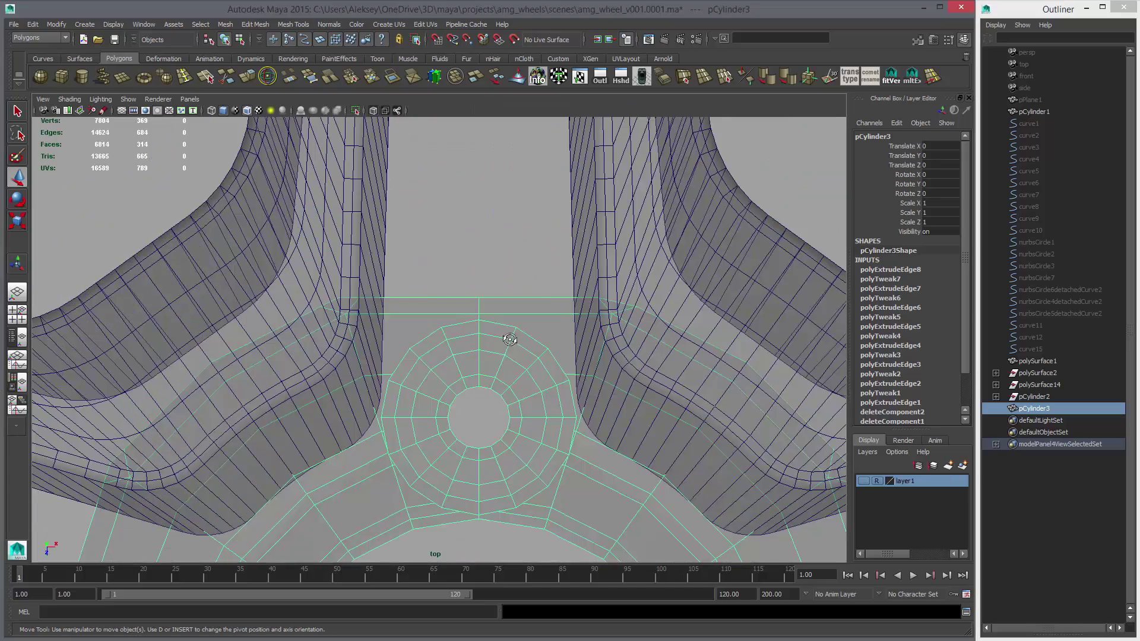
{"action": "scroll", "coordinate": [442, 297], "scroll_direction": "down", "scroll_amount": 3}
{"action": "scroll", "coordinate": [442, 297], "scroll_direction": "up", "scroll_amount": 5}
{"action": "right_click", "coordinate": [442, 296]}
{"action": "left_click", "coordinate": [365, 227]}
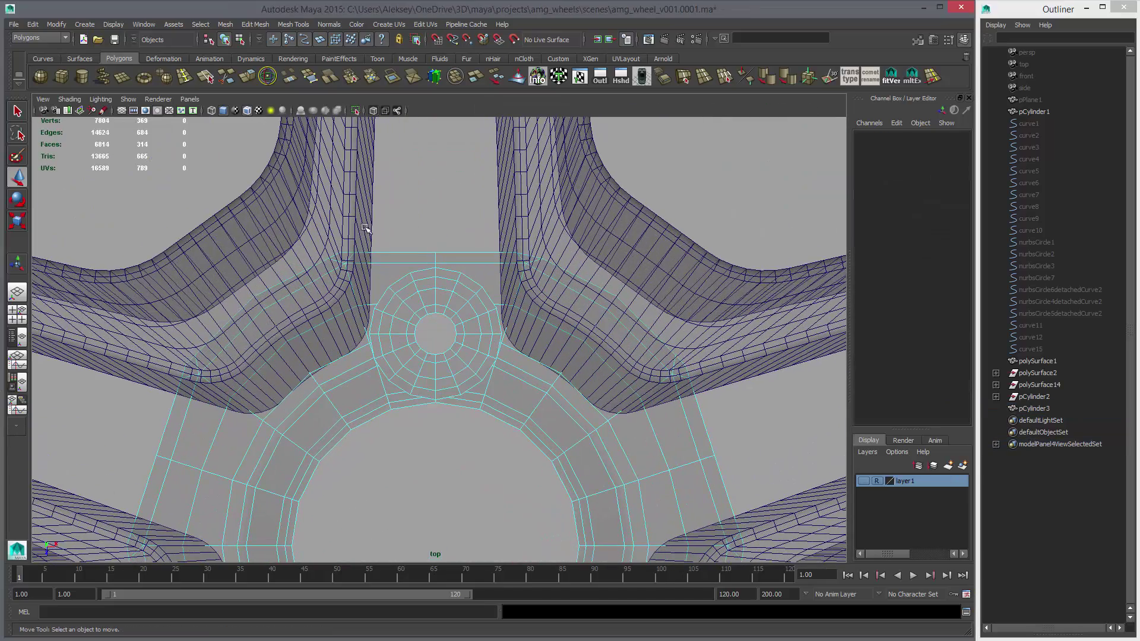
{"action": "left_click_drag", "start_coordinate": [429, 415], "coordinate": [433, 415]}
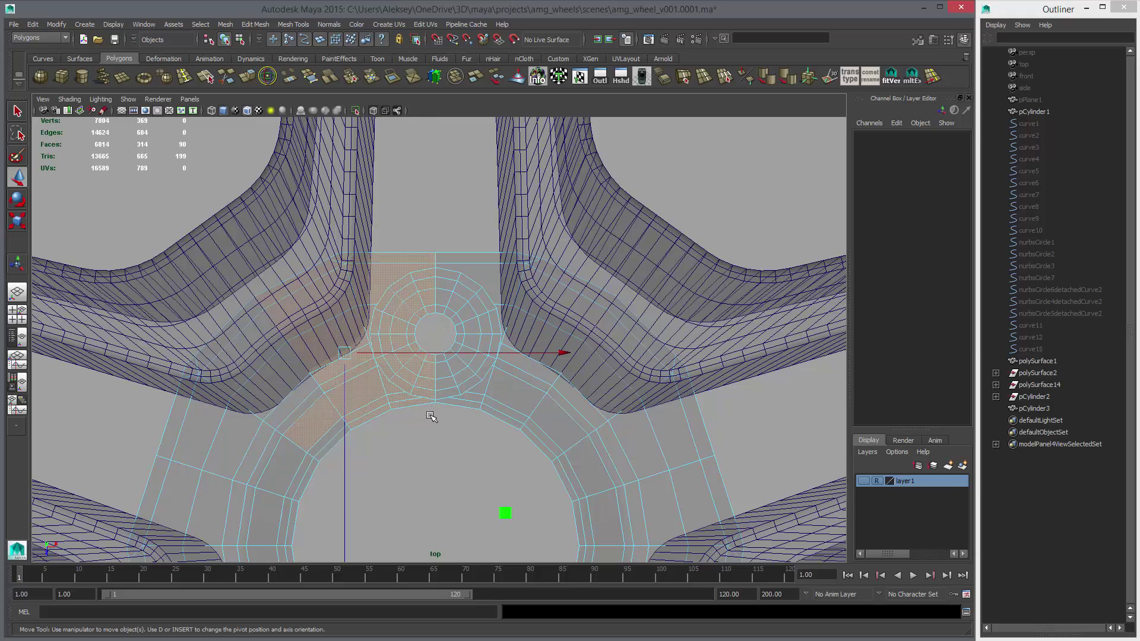
{"action": "key", "text": "a"}
{"action": "left_click_drag", "start_coordinate": [305, 288], "coordinate": [606, 527], "text": "shift"}
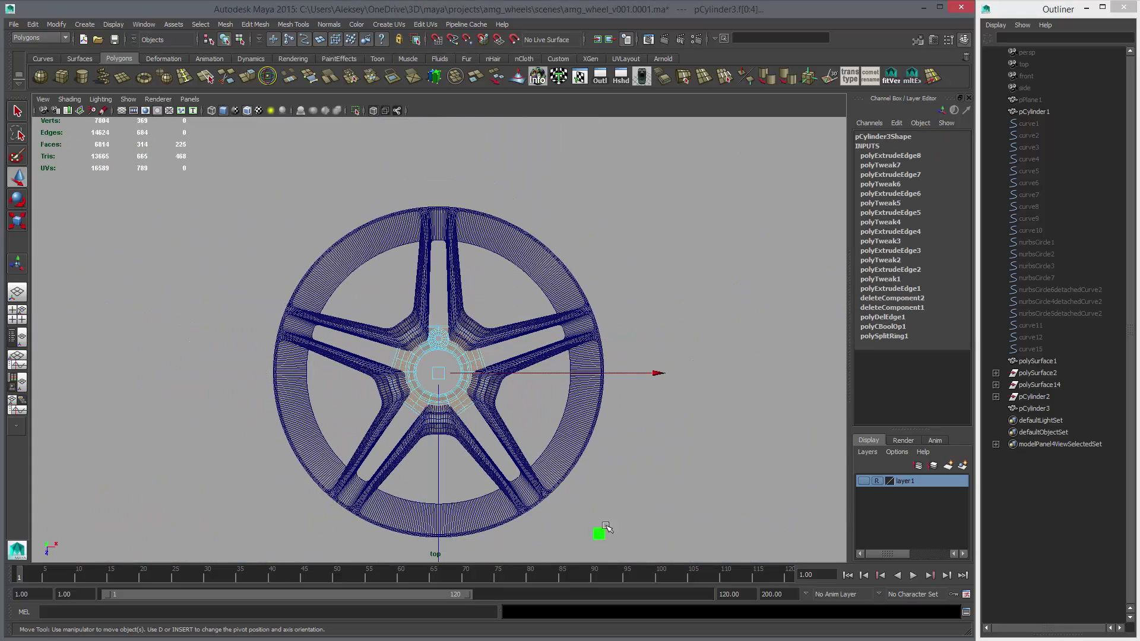
{"action": "key", "text": "Delete"}
Step: Frame the remaining hub segment, hide the surrounding spoke mesh, and reselect the segment
{"action": "right_click", "coordinate": [434, 343]}
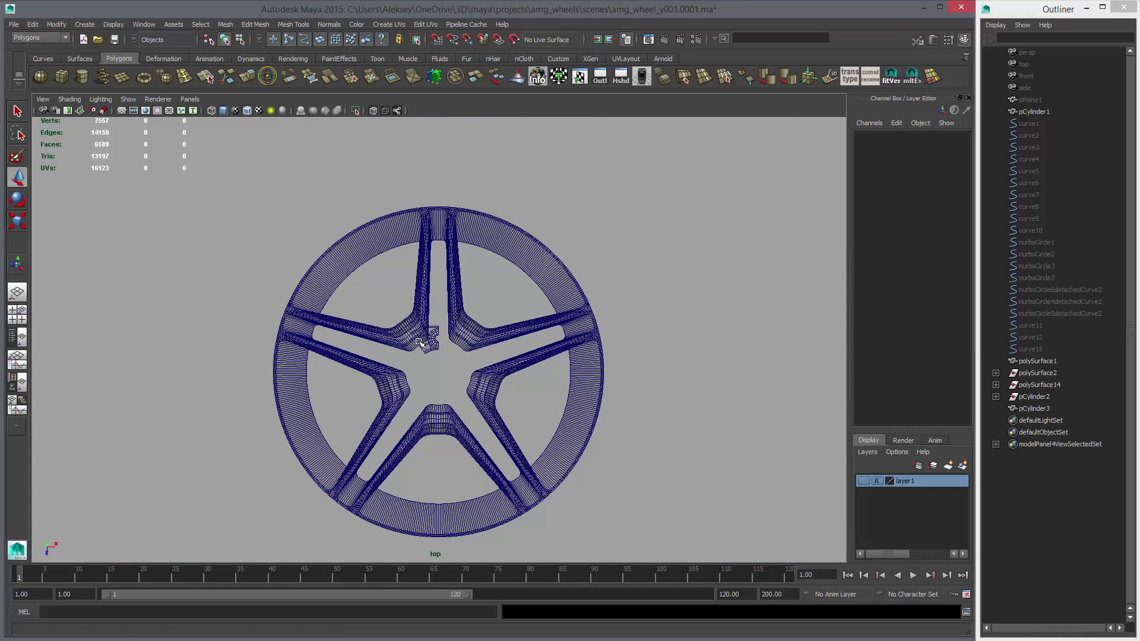
{"action": "left_click", "coordinate": [435, 343]}
{"action": "left_click", "coordinate": [435, 342]}
{"action": "key", "text": "f"}
{"action": "scroll", "coordinate": [628, 387], "scroll_direction": "down", "scroll_amount": 4}
{"action": "middle_click_drag", "start_coordinate": [631, 387], "coordinate": [579, 438], "text": "alt"}
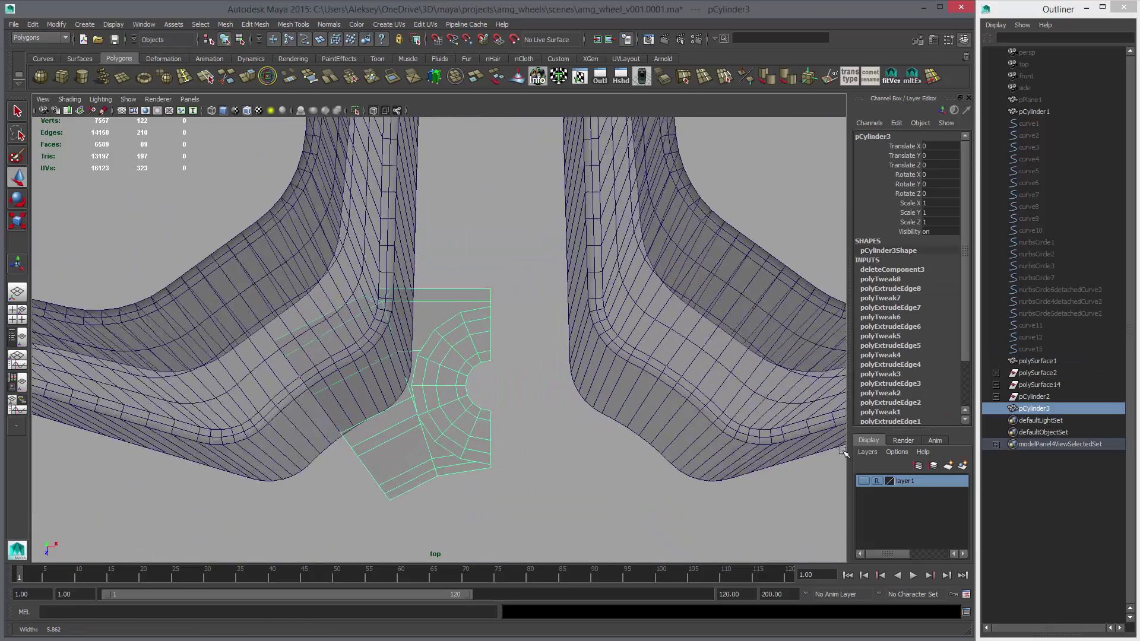
{"action": "left_click", "coordinate": [705, 364]}
{"action": "key", "text": "ctrl+h"}
{"action": "left_click", "coordinate": [479, 355]}
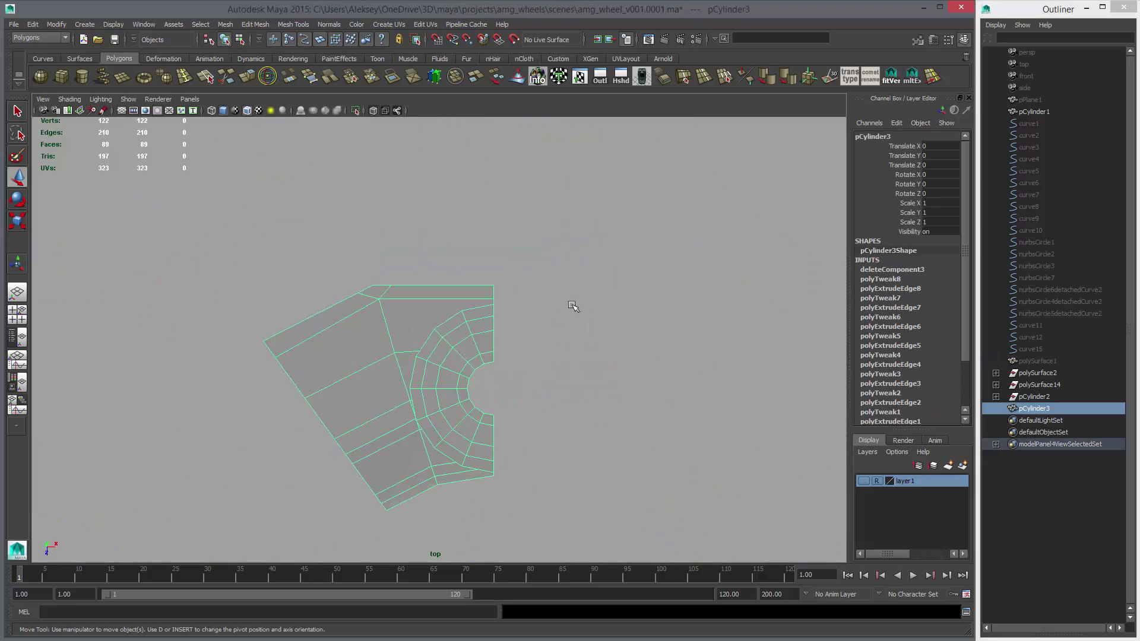
Step: In the perspective view, cut a new edge path across the segment beside the bolt hole, joining its upper and lower corner vertices
{"action": "key", "text": "space"}
{"action": "key", "text": "space"}
{"action": "left_click_drag", "start_coordinate": [600, 356], "coordinate": [607, 268], "text": "alt"}
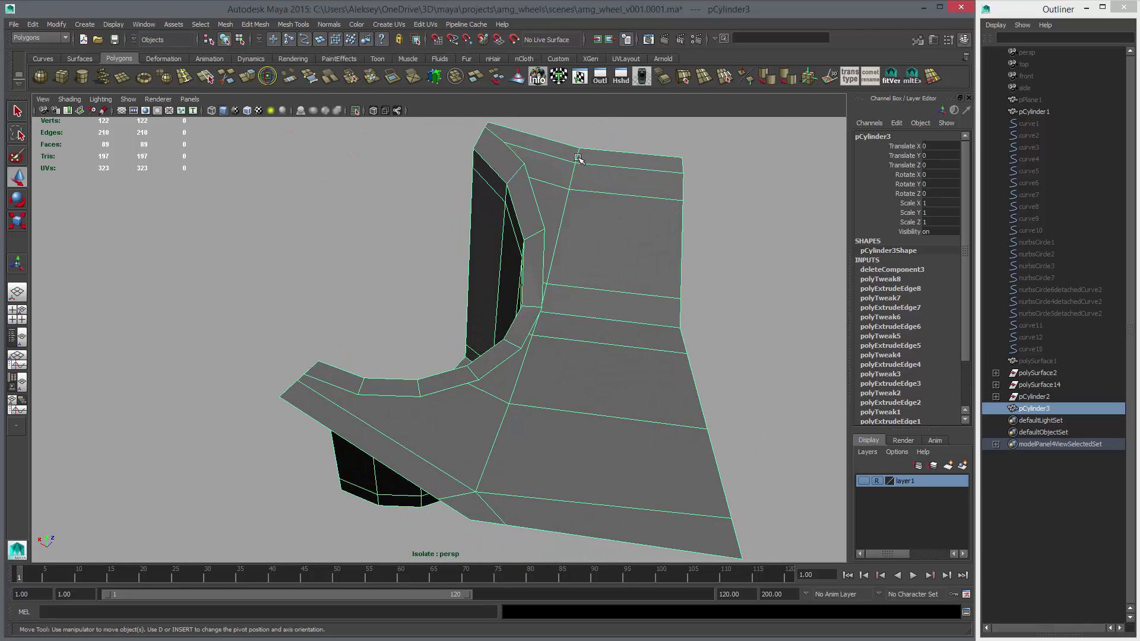
{"action": "left_click", "coordinate": [207, 76]}
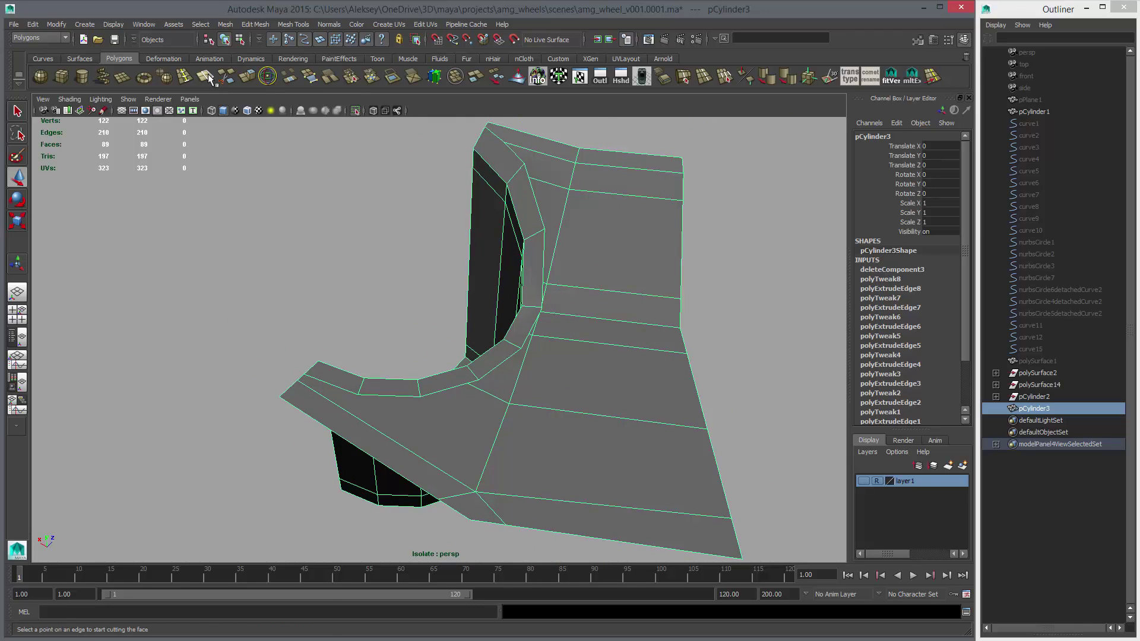
{"action": "left_click", "coordinate": [218, 79]}
{"action": "left_click_drag", "start_coordinate": [531, 408], "coordinate": [465, 466], "text": "alt"}
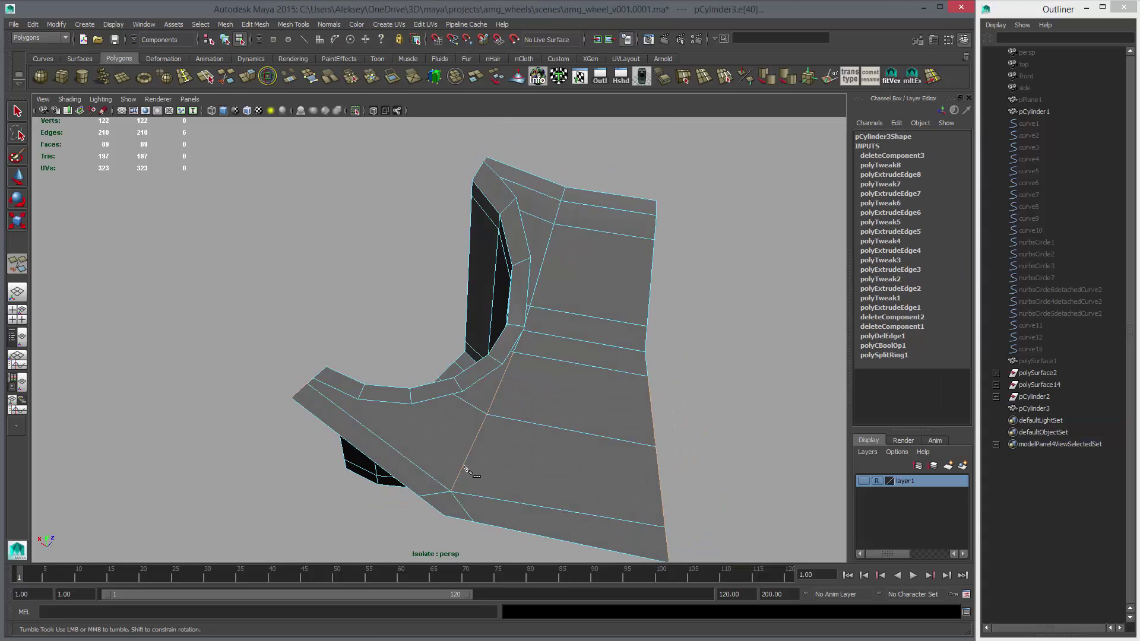
{"action": "left_click_drag", "start_coordinate": [482, 536], "coordinate": [475, 483], "text": "alt"}
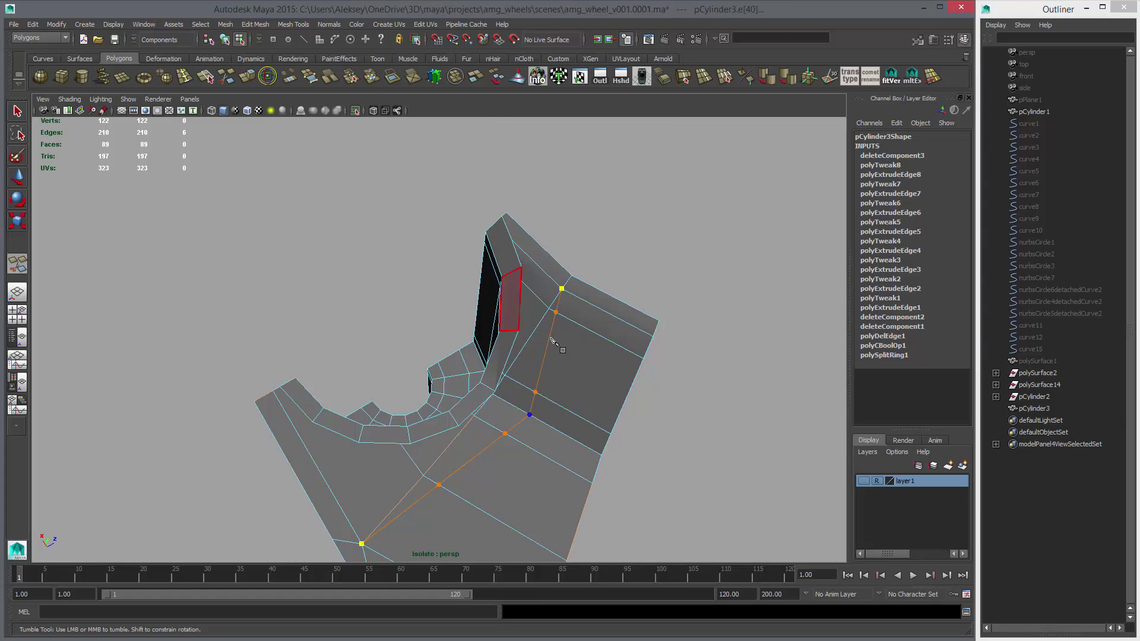
{"action": "right_click", "coordinate": [554, 351]}
Step: Delete the old diagonal edges between the new cut and the bolt hole's rim
{"action": "key", "text": "w"}
{"action": "right_click_drag", "start_coordinate": [540, 351], "coordinate": [540, 327]}
{"action": "double_click", "coordinate": [538, 328]}
{"action": "double_click", "coordinate": [457, 436], "text": "shift"}
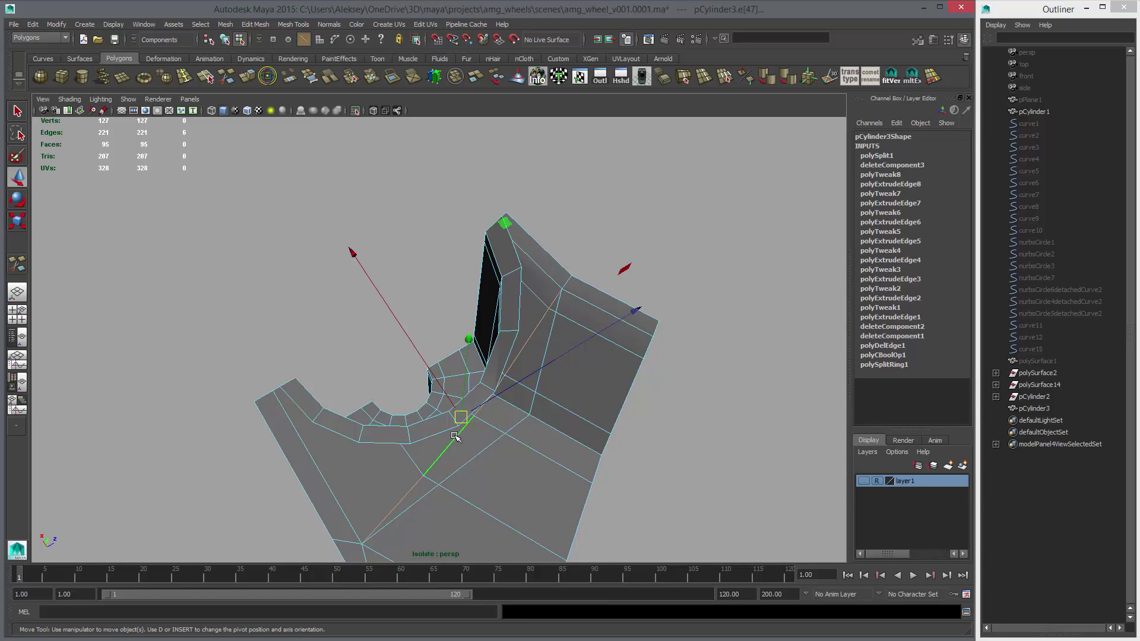
{"action": "key", "text": "ctrl+Delete"}
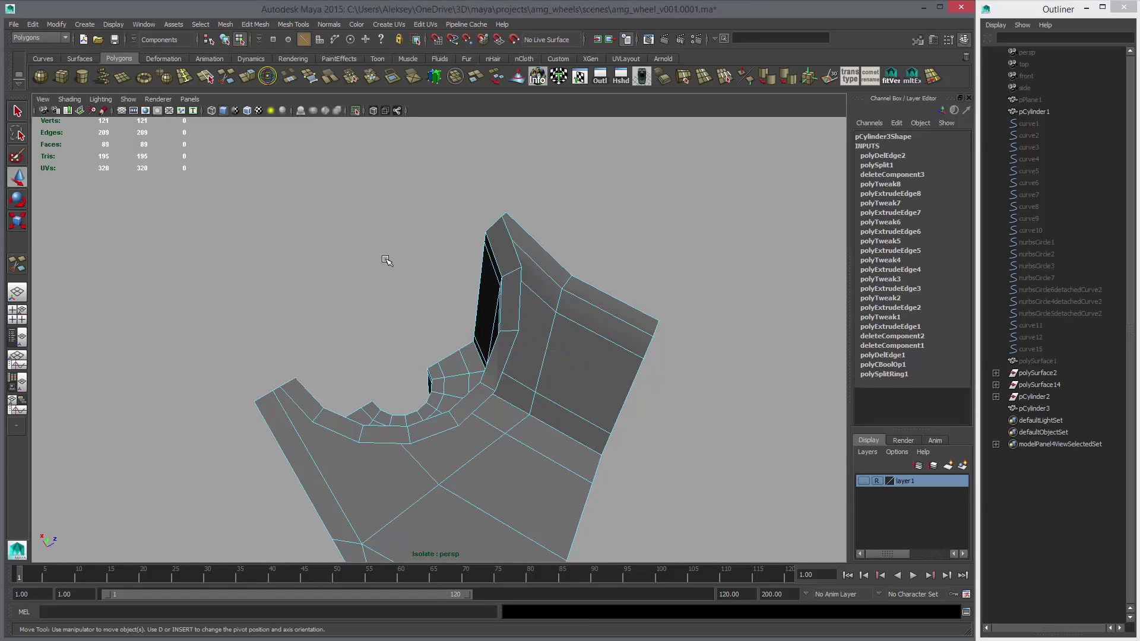
Step: Split the face from the bolt hole's rim vertex to the crease corner vertex and delete the redundant edge next to it
{"action": "left_click", "coordinate": [205, 76]}
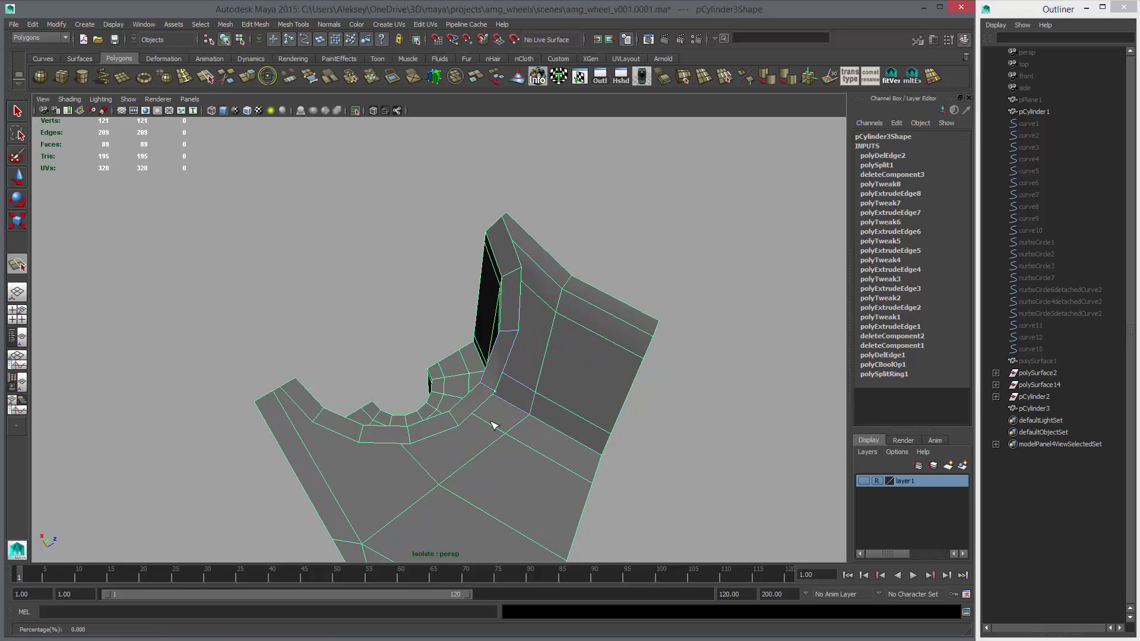
{"action": "key", "text": "w"}
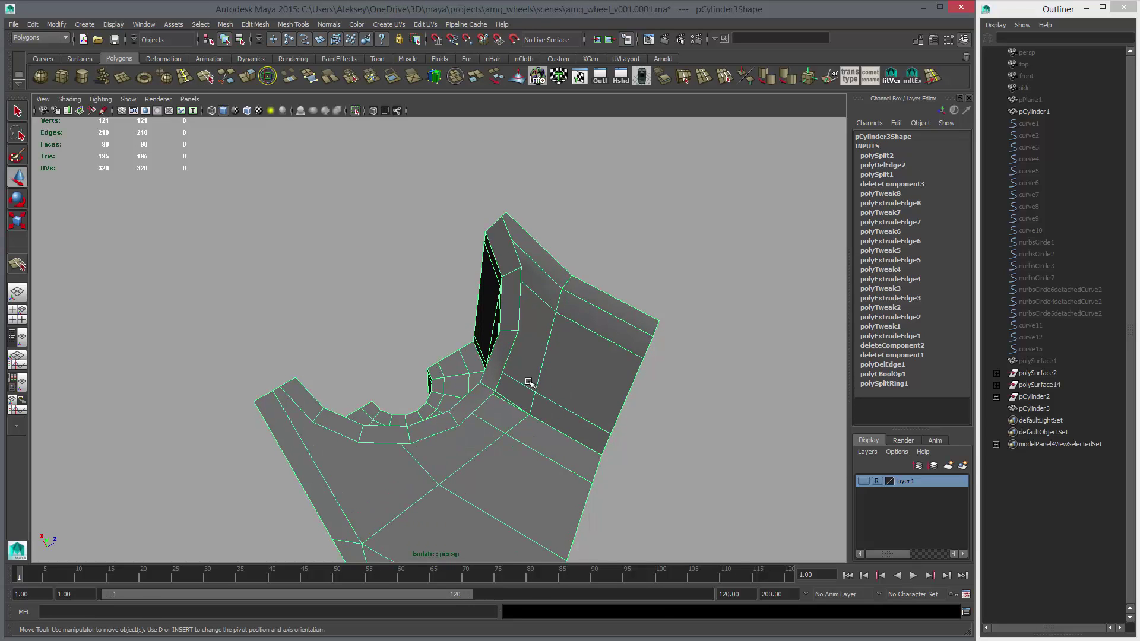
{"action": "left_click_drag", "start_coordinate": [516, 400], "coordinate": [543, 362], "text": "alt"}
{"action": "double_click", "coordinate": [548, 359]}
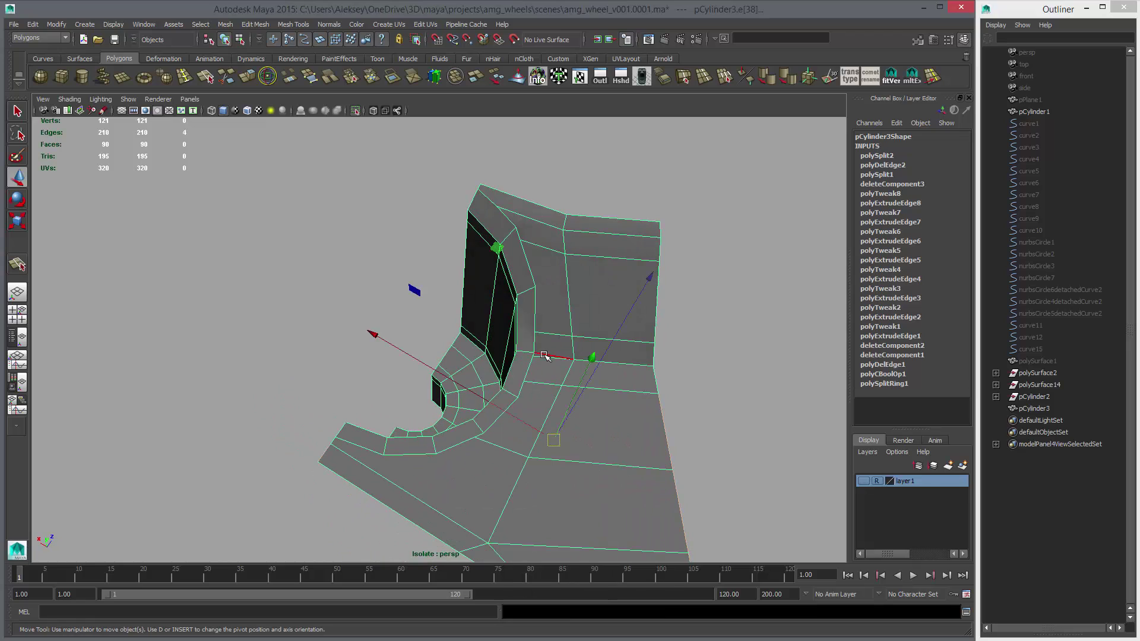
{"action": "key", "text": "q"}
{"action": "key", "text": "ctrl+Delete"}
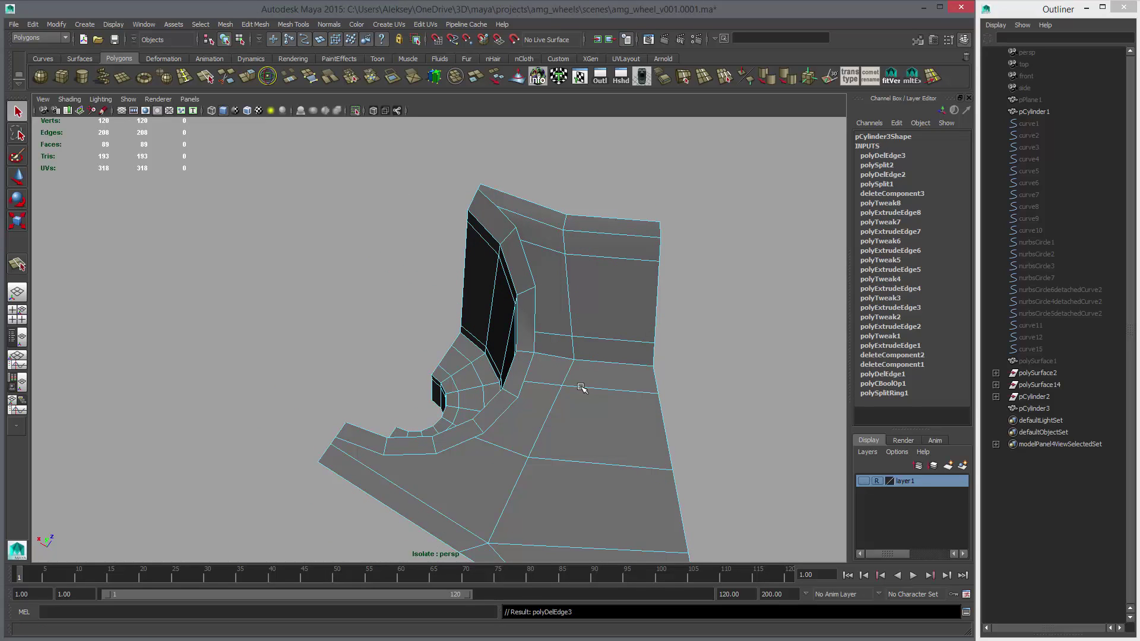
Step: Cut edges from three bolt hole rim vertices to the segment's lower corner vertex, the neighbouring inner vertex and the outer border
{"action": "left_click_drag", "start_coordinate": [569, 399], "coordinate": [542, 432], "text": "alt"}
{"action": "key", "text": "t"}
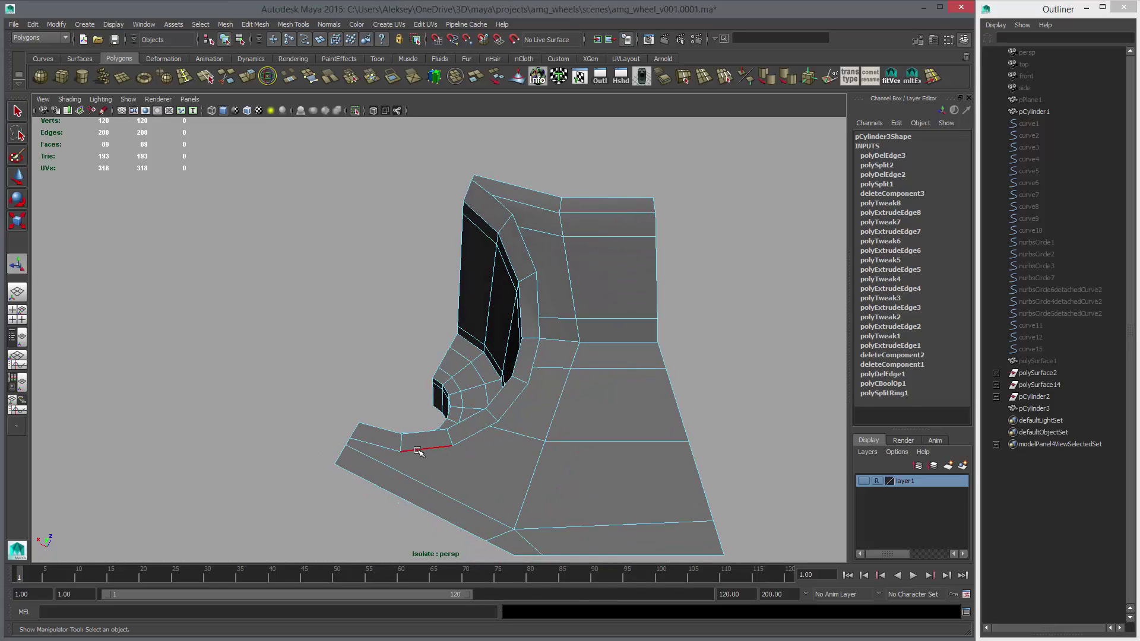
{"action": "left_click", "coordinate": [236, 85]}
{"action": "left_click", "coordinate": [452, 445]}
{"action": "left_click", "coordinate": [513, 528]}
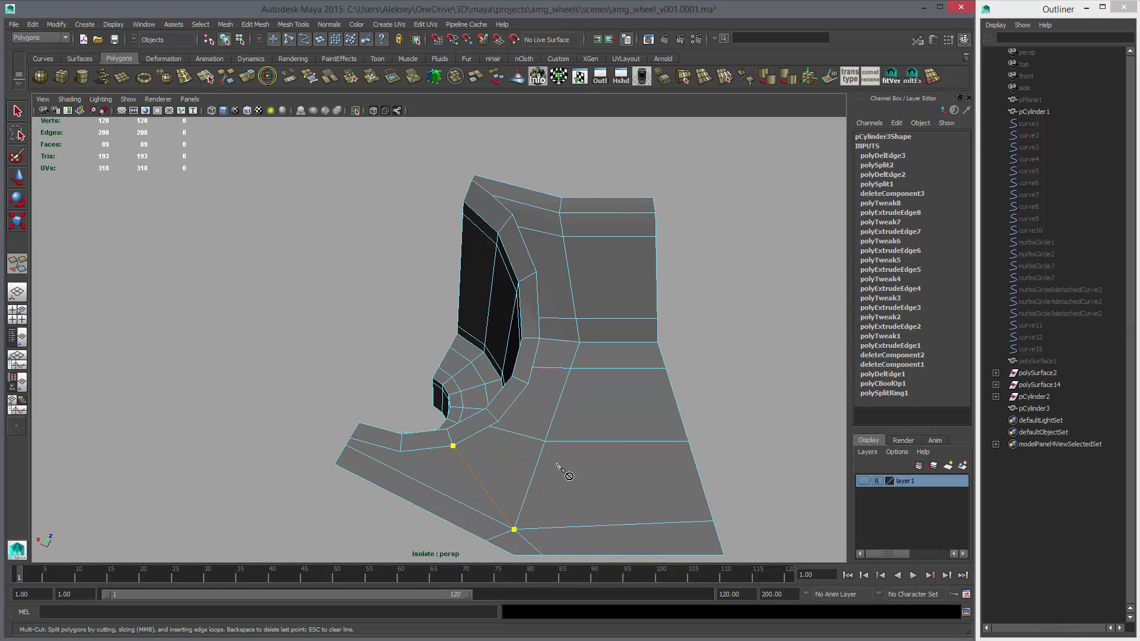
{"action": "key", "text": "Return"}
{"action": "left_click", "coordinate": [545, 441]}
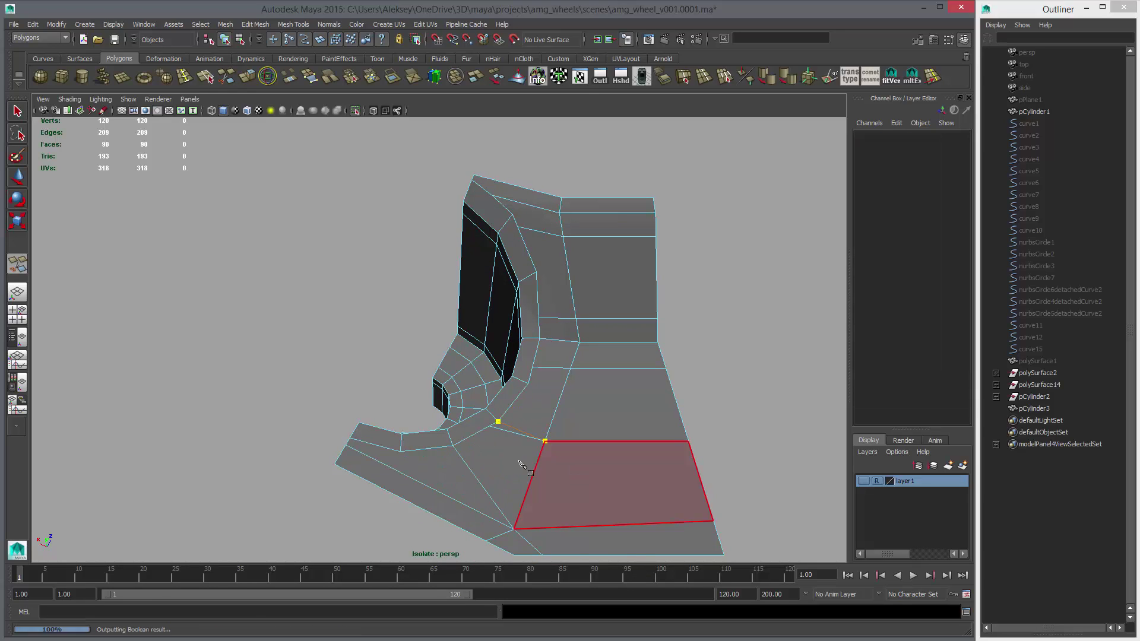
{"action": "key", "text": "Return"}
{"action": "left_click", "coordinate": [400, 452]}
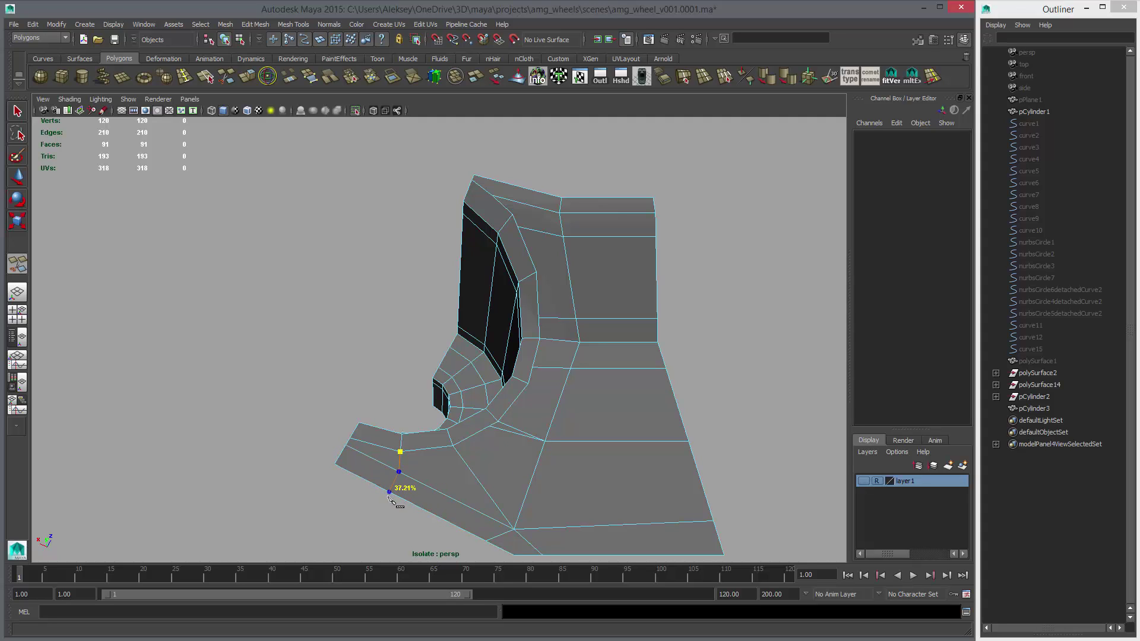
{"action": "key", "text": "w"}
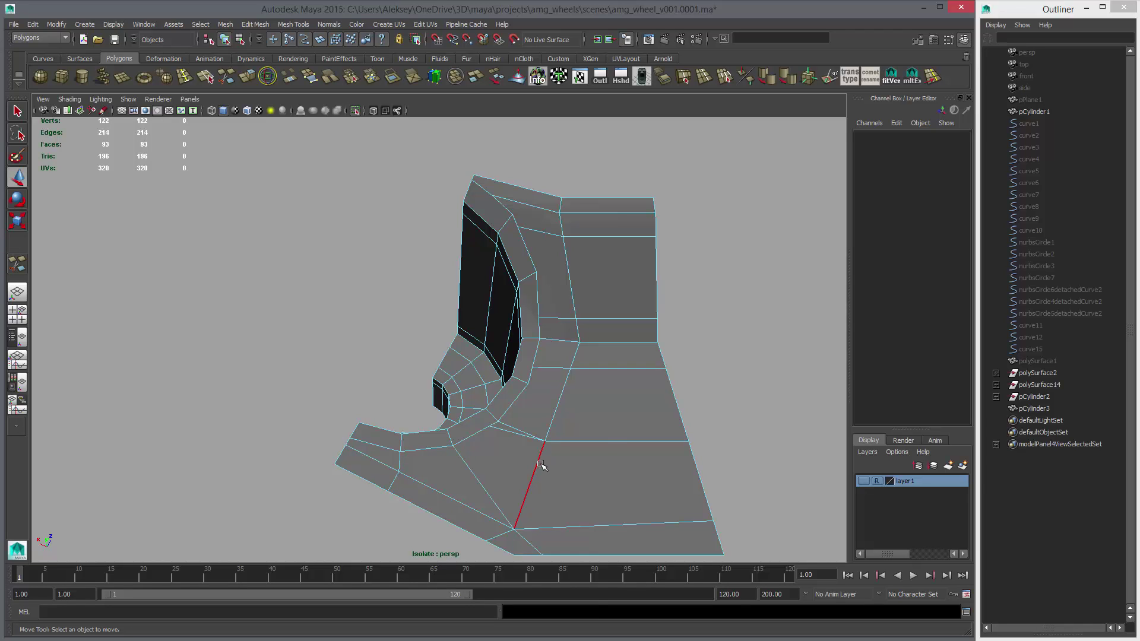
Step: Delete the redundant one of the two nearly parallel edges between the bolt hole's border and the neighbouring inner vertex
{"action": "right_click_drag", "start_coordinate": [537, 457], "coordinate": [514, 436]}
{"action": "left_click", "coordinate": [514, 436]}
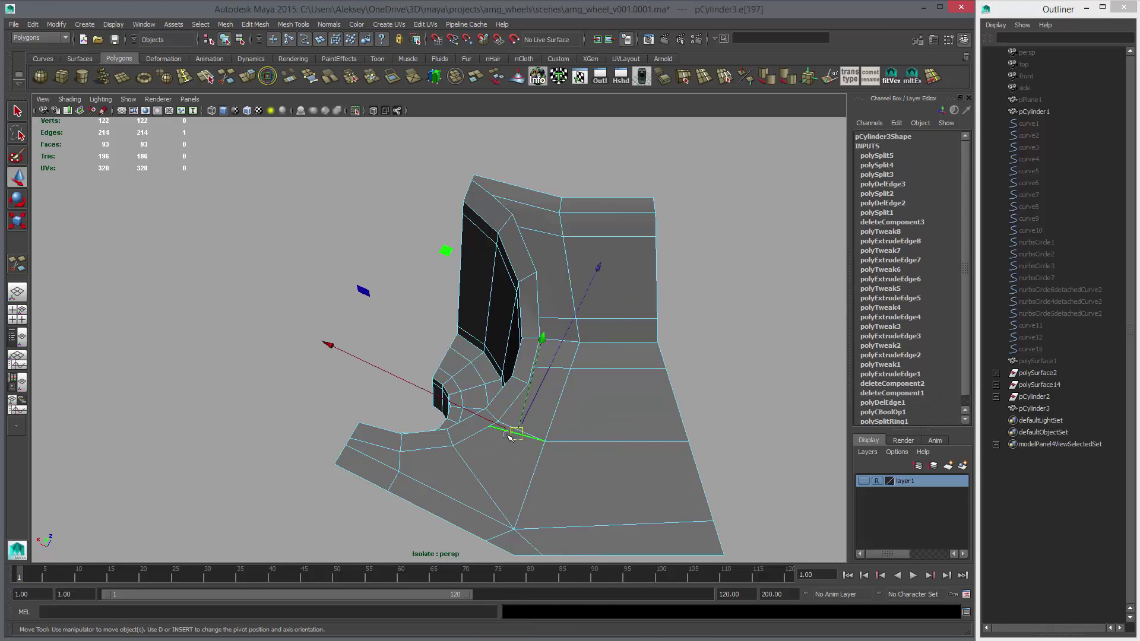
{"action": "key", "text": "ctrl+Delete"}
Step: Cut new edges at the hole's upper end, joining the segment's corner vertex and the adjacent hole border vertex to the two nearby inner vertices
{"action": "left_click_drag", "start_coordinate": [626, 372], "coordinate": [690, 335], "text": "alt"}
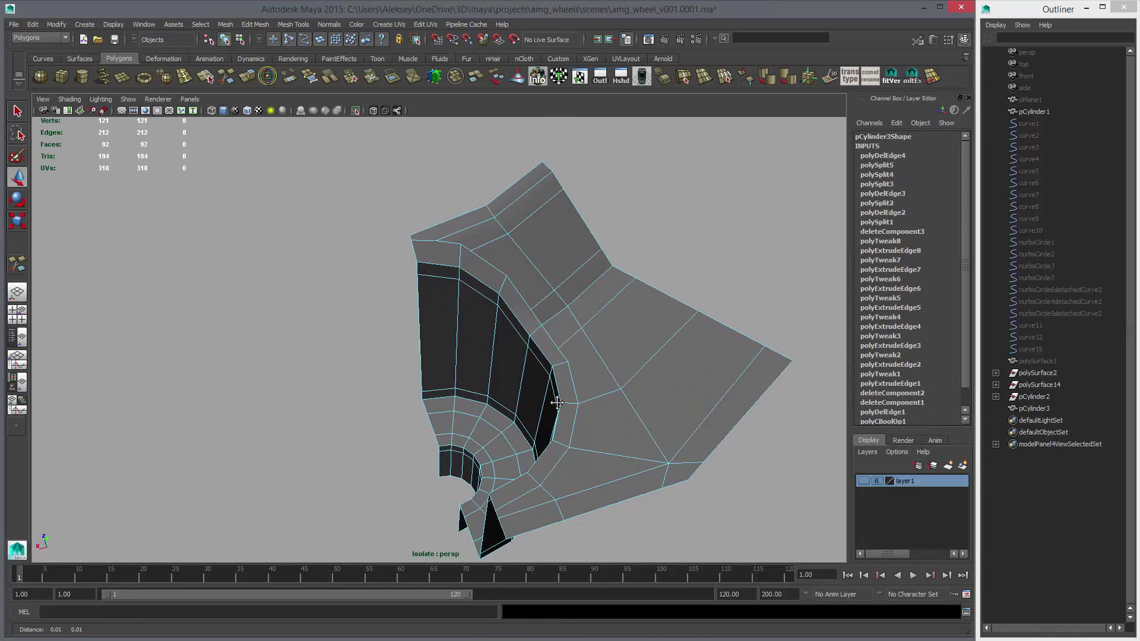
{"action": "middle_click_drag", "start_coordinate": [552, 399], "coordinate": [565, 453], "text": "alt"}
{"action": "right_click_drag", "start_coordinate": [564, 452], "coordinate": [534, 350], "text": "alt"}
{"action": "middle_click_drag", "start_coordinate": [525, 343], "coordinate": [524, 392], "text": "alt"}
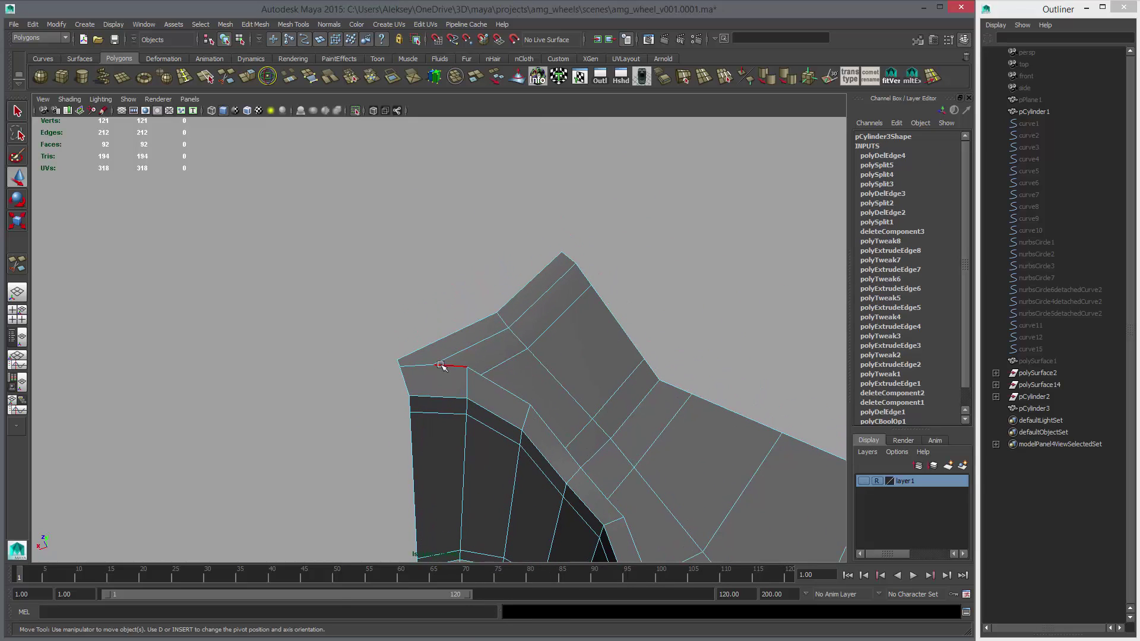
{"action": "key", "text": "y"}
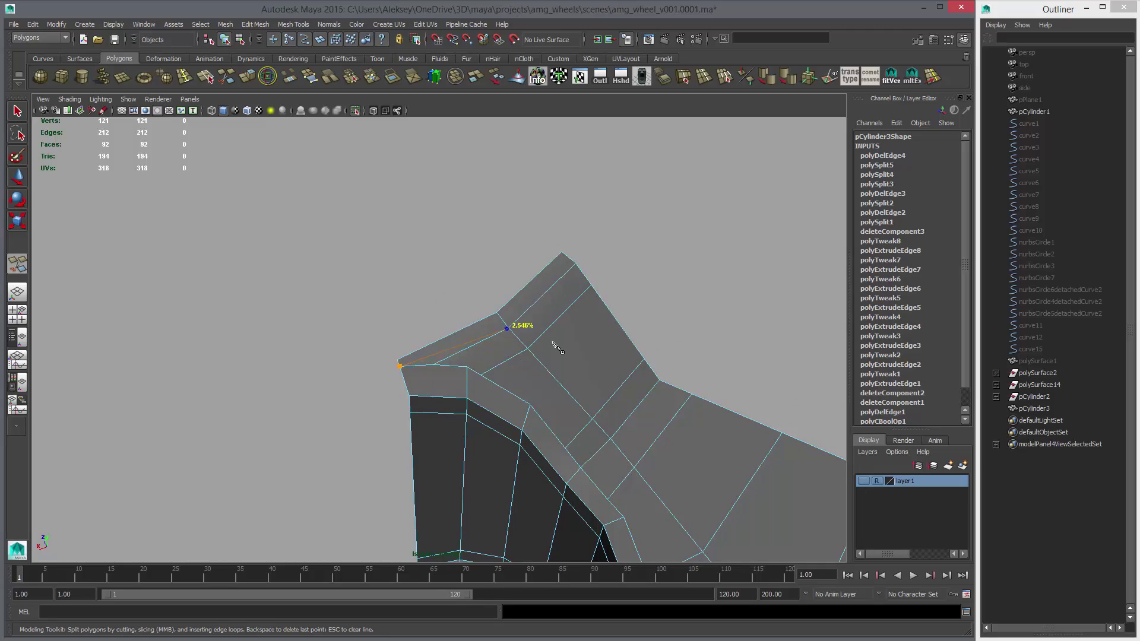
{"action": "left_click", "coordinate": [506, 328]}
{"action": "key", "text": "Return"}
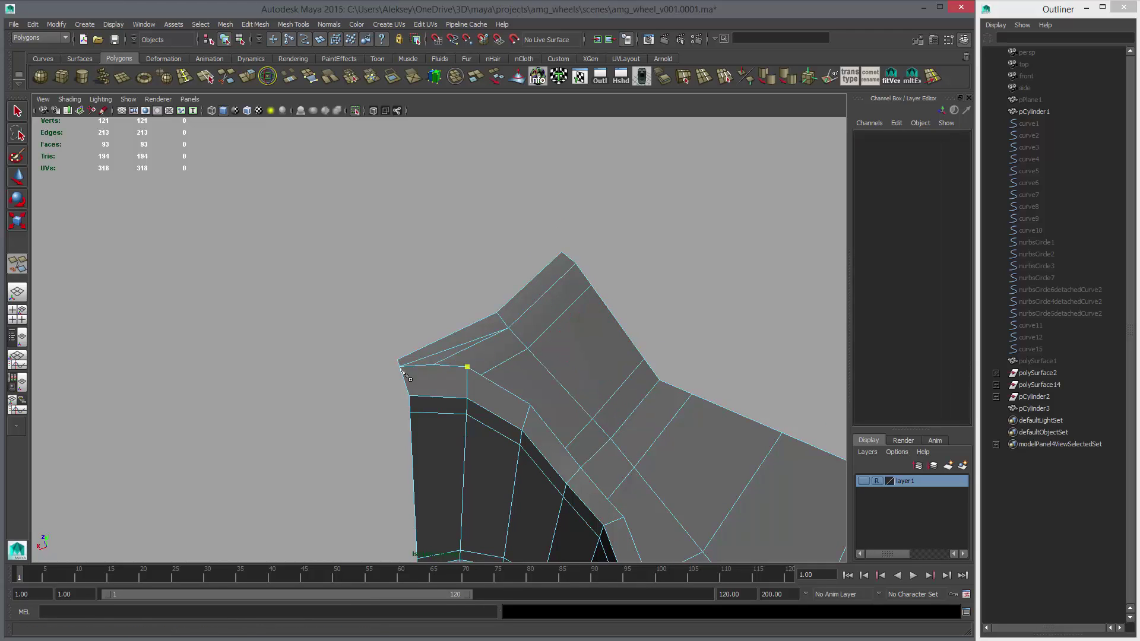
Step: Delete the two old edges beside the new cuts at the hole's upper end, including their leftover vertices
{"action": "key", "text": "w"}
{"action": "right_click_drag", "start_coordinate": [483, 356], "coordinate": [488, 364]}
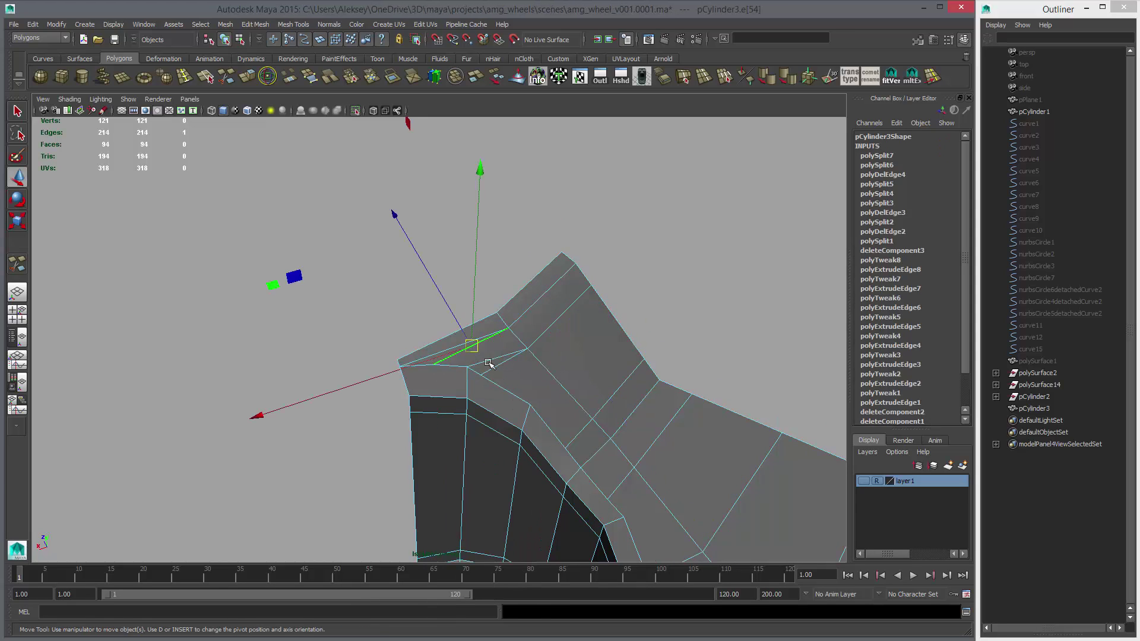
{"action": "left_click", "coordinate": [499, 364], "text": "shift"}
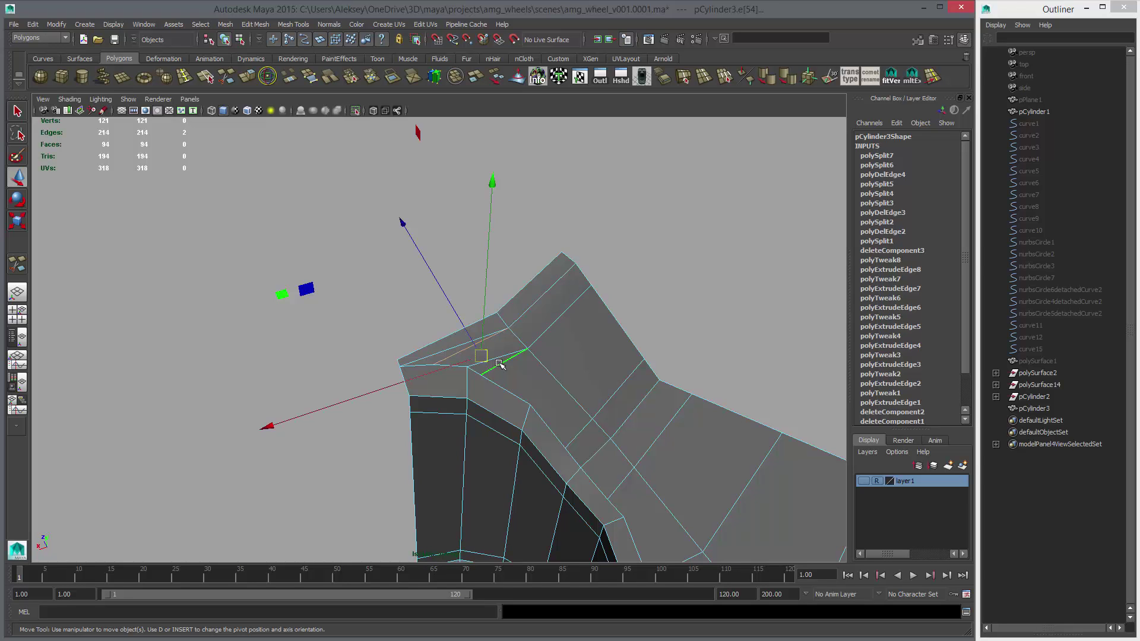
{"action": "key", "text": "ctrl+Delete"}
Step: Nudge the vertex where the crease meets the bolt hole's border slightly lower
{"action": "mouse_move", "coordinate": [657, 480]}
{"action": "left_mouse_down", "text": "alt"}
{"action": "mouse_move", "coordinate": [511, 397]}
{"action": "mouse_move", "coordinate": [465, 400]}
{"action": "mouse_move", "coordinate": [628, 412]}
{"action": "left_mouse_up", "text": "alt"}
{"action": "middle_click_drag", "start_coordinate": [593, 427], "coordinate": [475, 472], "text": "alt"}
{"action": "right_click_drag", "start_coordinate": [475, 472], "coordinate": [552, 448], "text": "alt"}
{"action": "left_click", "coordinate": [554, 447]}
{"action": "left_click_drag", "start_coordinate": [611, 461], "coordinate": [612, 448], "text": "alt"}
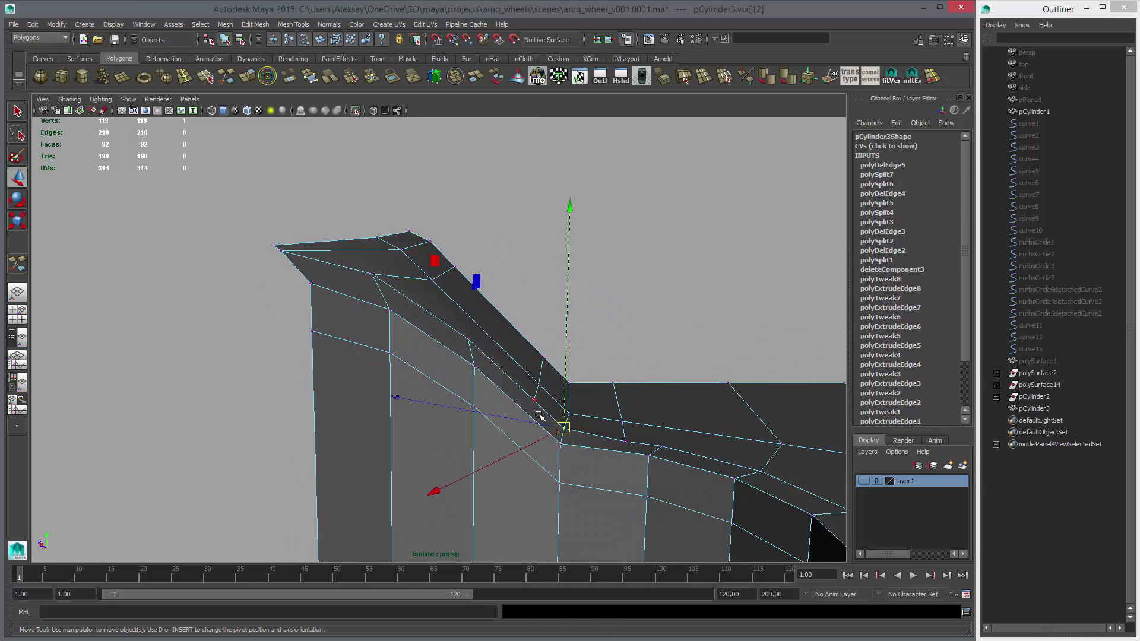
{"action": "left_click", "coordinate": [540, 423]}
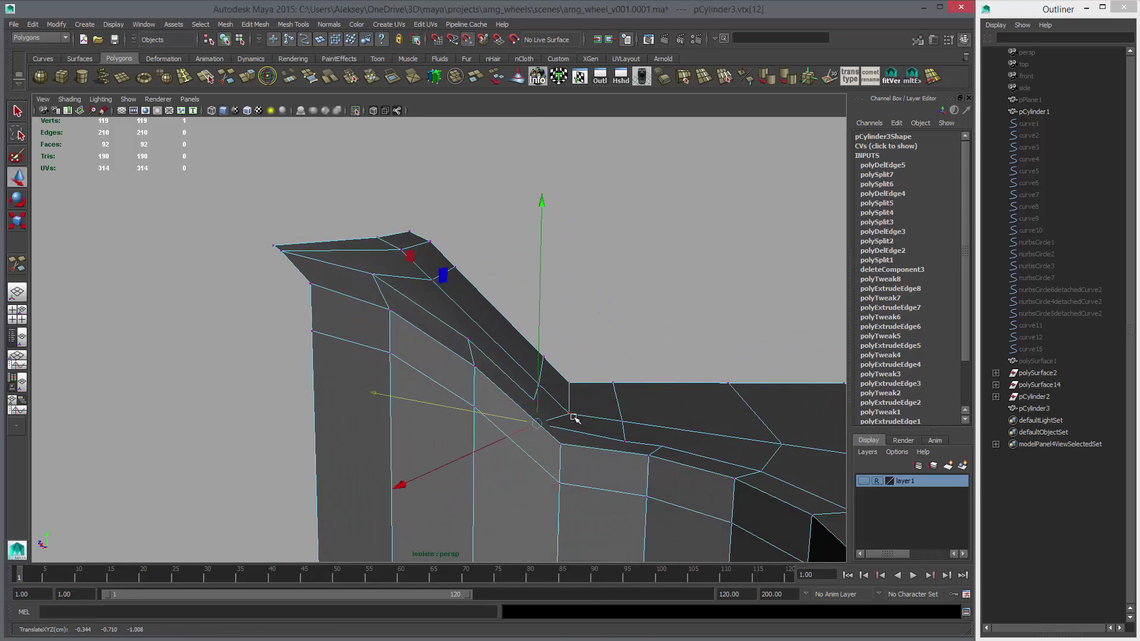
{"action": "left_click", "coordinate": [564, 401]}
{"action": "middle_click_drag", "start_coordinate": [581, 413], "coordinate": [624, 441]}
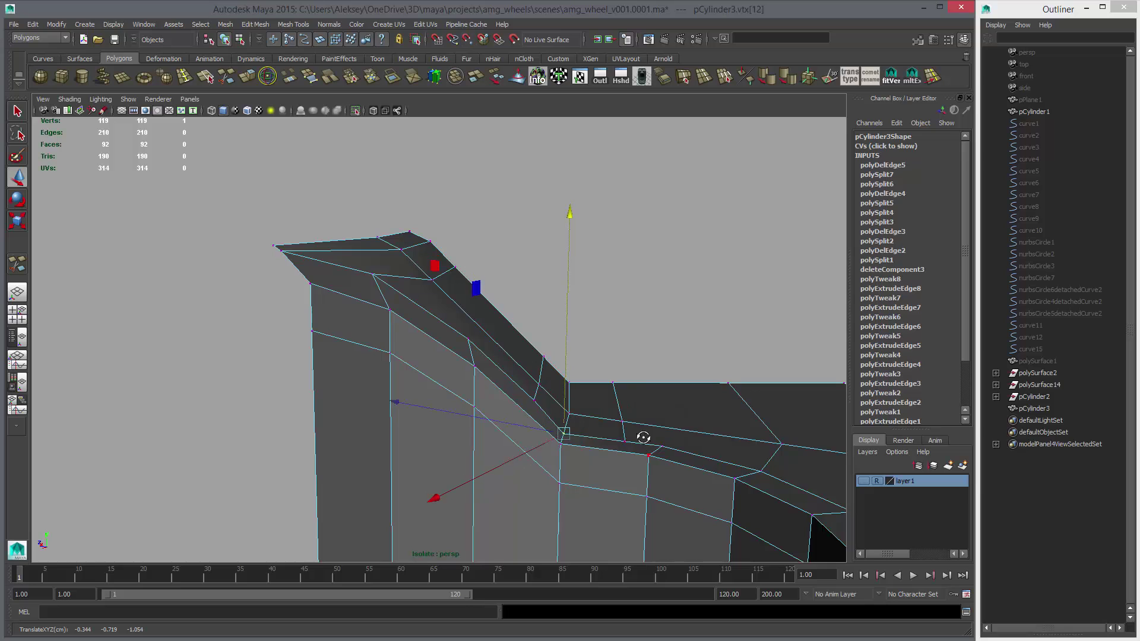
{"action": "left_click_drag", "start_coordinate": [644, 437], "coordinate": [624, 498], "text": "alt"}
{"action": "left_click", "coordinate": [532, 473]}
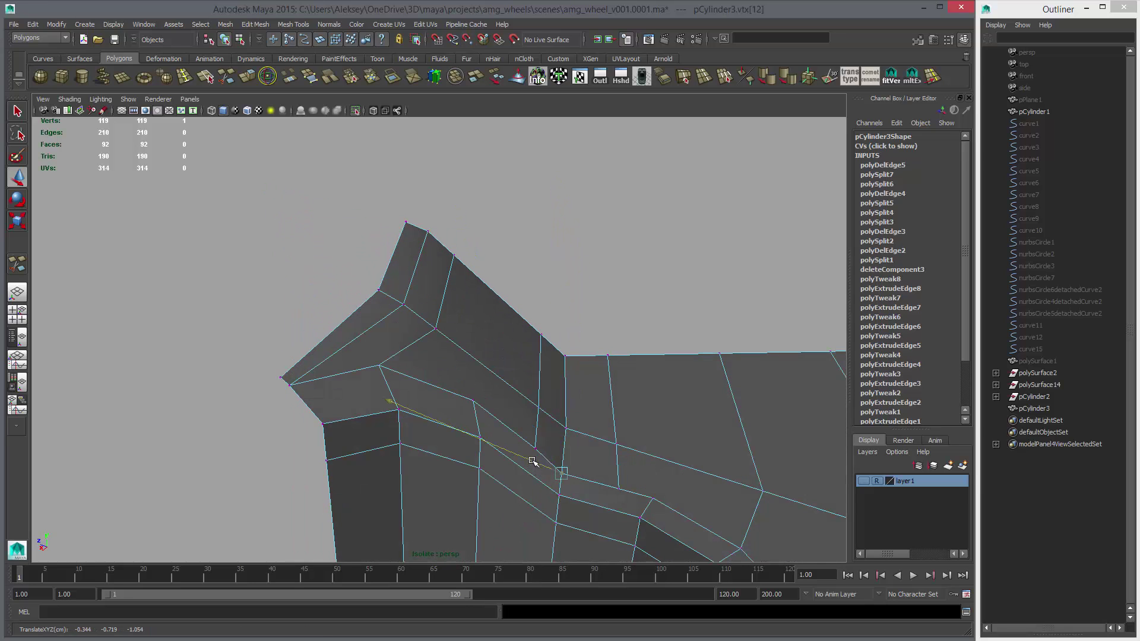
Step: Try rerouting the edges around the crease through the bolt hole's rim vertex, deleting the short edge between the rim and the crease
{"action": "left_click_drag", "start_coordinate": [534, 462], "coordinate": [487, 378], "text": "alt"}
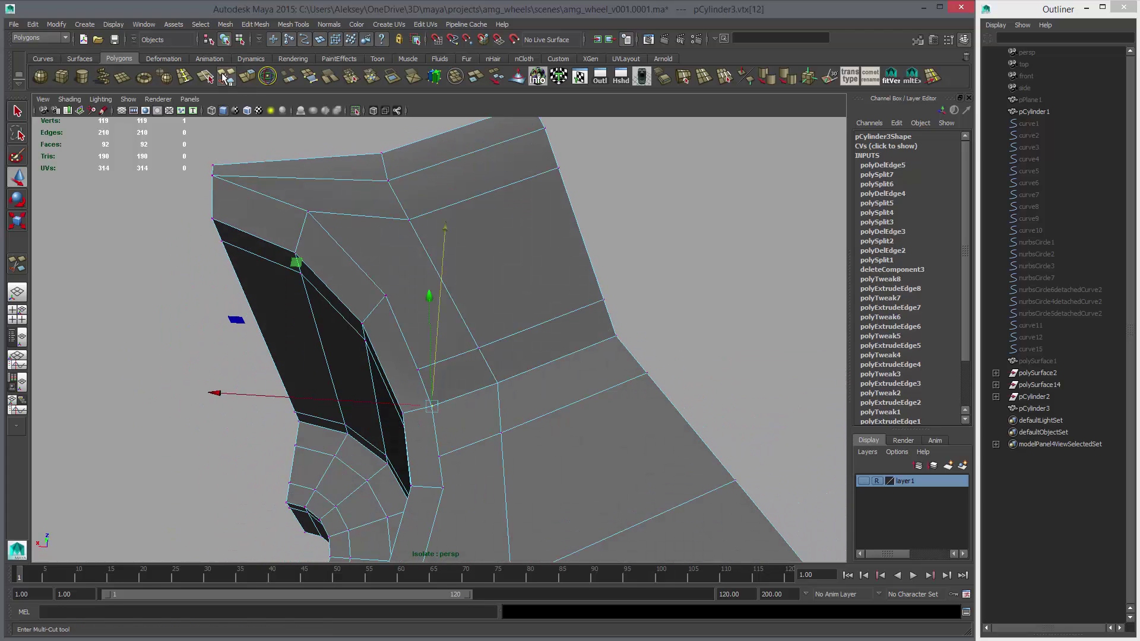
{"action": "left_click", "coordinate": [226, 76]}
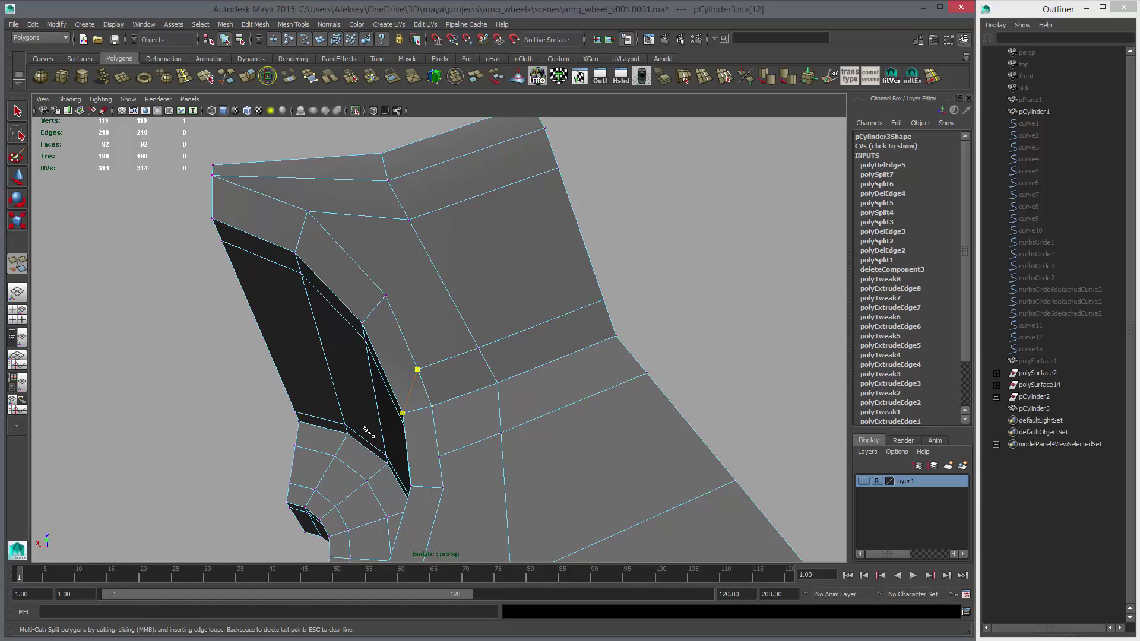
{"action": "left_click", "coordinate": [439, 456]}
{"action": "right_click", "coordinate": [447, 455]}
{"action": "key", "text": "w"}
{"action": "right_click_drag", "start_coordinate": [428, 425], "coordinate": [425, 405]}
{"action": "left_click", "coordinate": [420, 413]}
{"action": "key", "text": "Delete"}
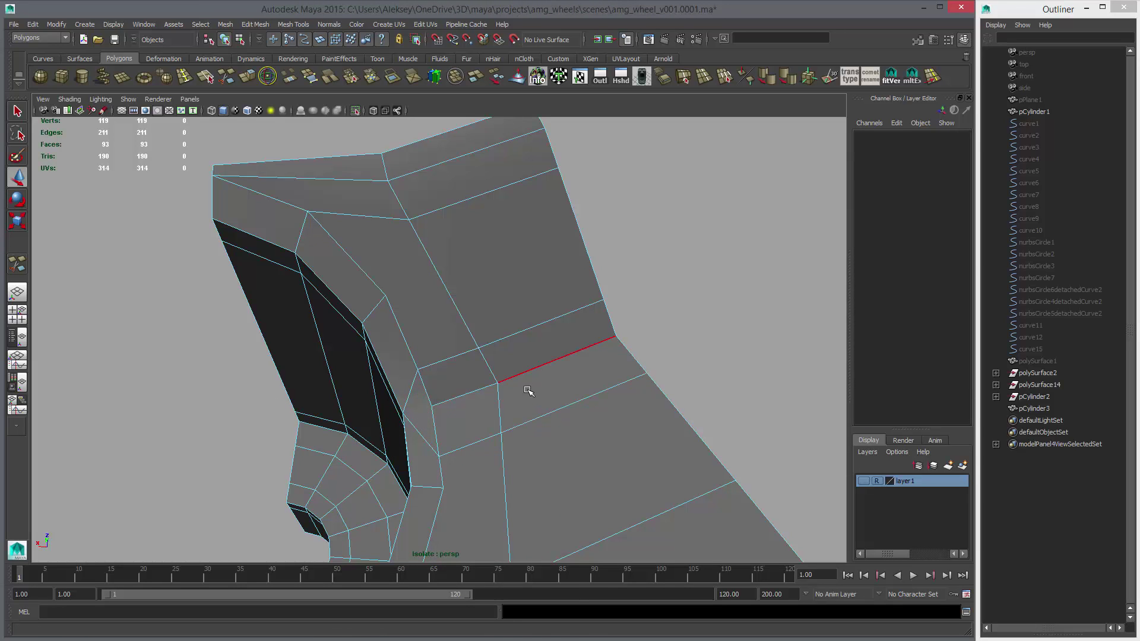
Step: Preview the segment smoothed, inspect the area around the bolt hole and return to the unsmoothed mesh
{"action": "right_click_drag", "start_coordinate": [522, 389], "coordinate": [569, 376]}
{"action": "key", "text": "3"}
{"action": "left_click", "coordinate": [651, 396]}
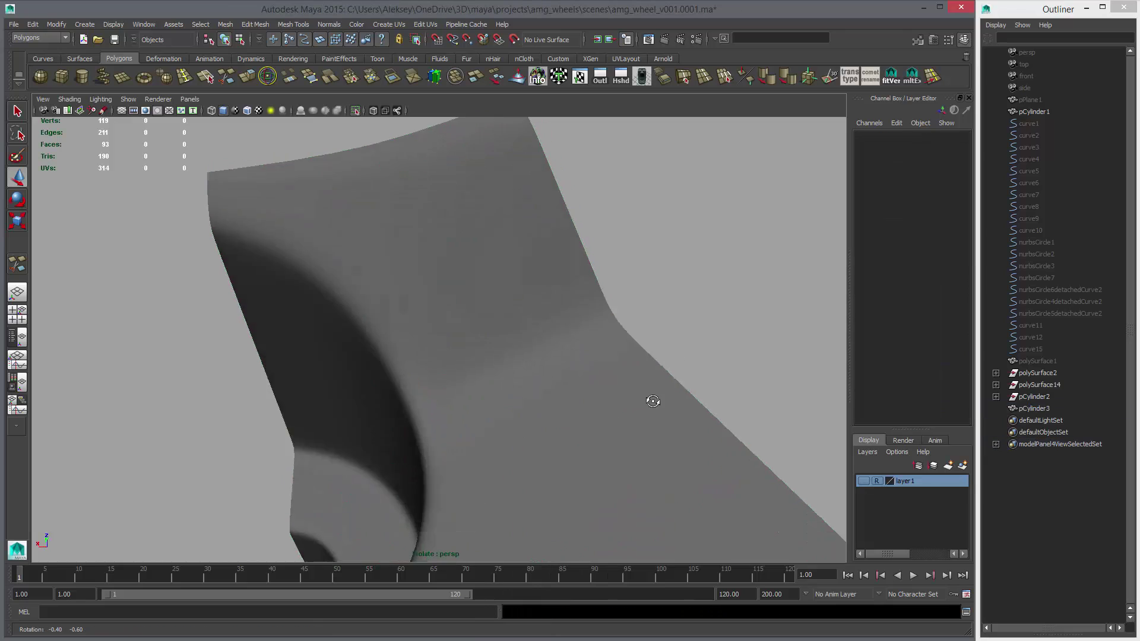
{"action": "left_click_drag", "start_coordinate": [651, 397], "coordinate": [781, 417], "text": "alt"}
{"action": "left_click", "coordinate": [553, 374]}
{"action": "key", "text": "1"}
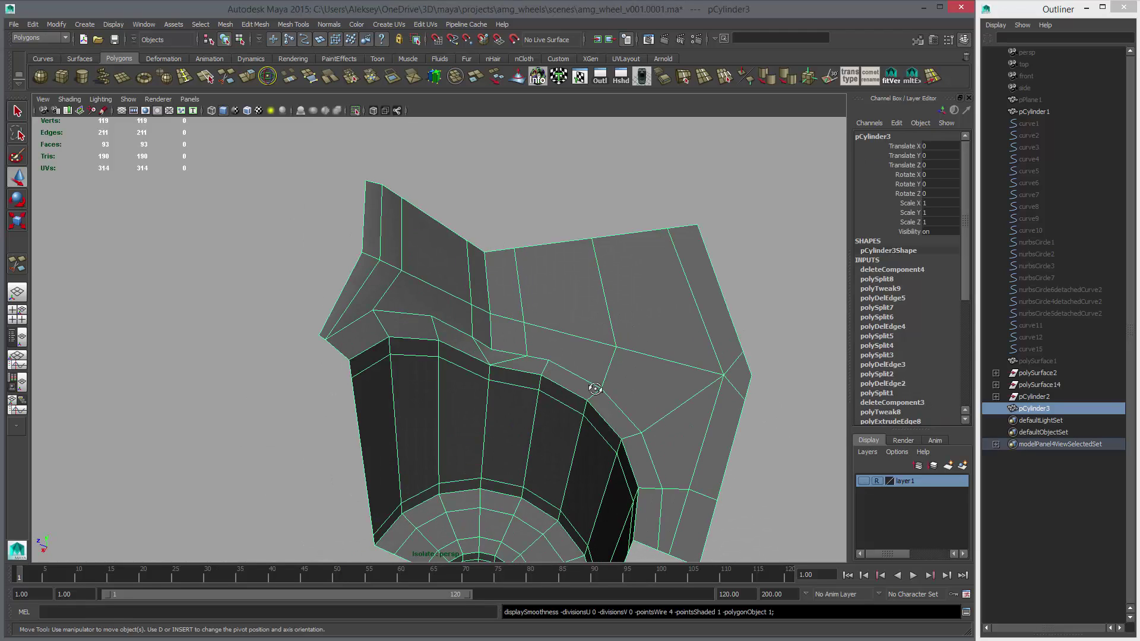
Step: Check the rim edges near the crease and examine the smoothed segment from several sides
{"action": "left_click_drag", "start_coordinate": [595, 389], "coordinate": [495, 344], "text": "alt"}
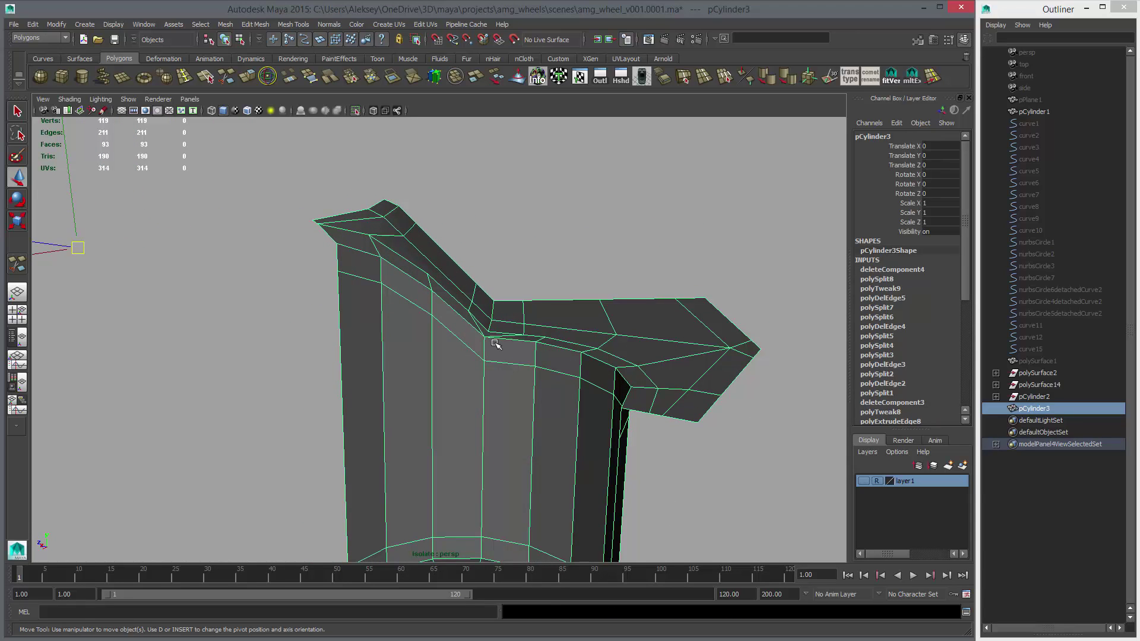
{"action": "key", "text": "F10"}
{"action": "left_click", "coordinate": [483, 338]}
{"action": "left_click", "coordinate": [484, 307]}
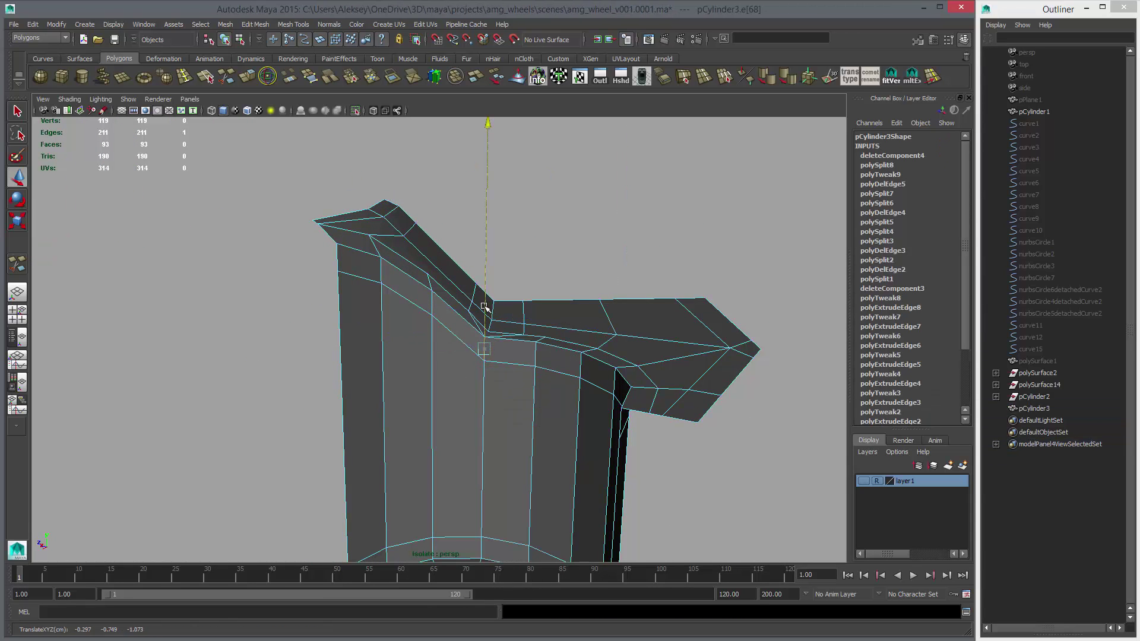
{"action": "right_click_drag", "start_coordinate": [509, 359], "coordinate": [511, 341]}
{"action": "key", "text": "3"}
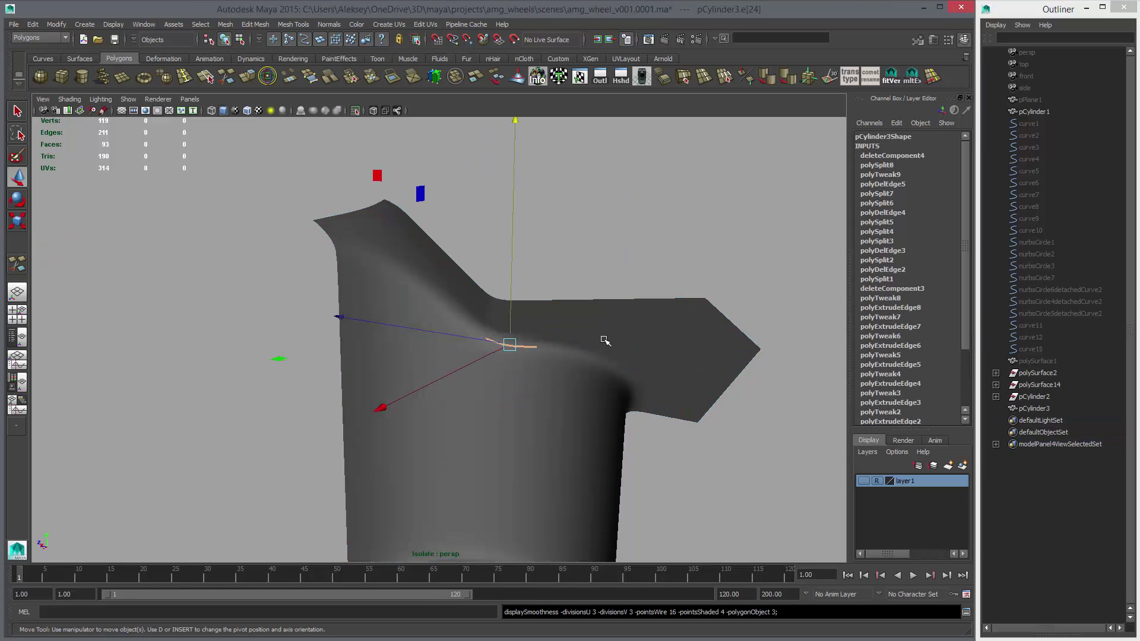
{"action": "left_click", "coordinate": [605, 265]}
{"action": "left_click_drag", "start_coordinate": [605, 265], "coordinate": [470, 338], "text": "alt"}
{"action": "right_click_drag", "start_coordinate": [470, 338], "coordinate": [432, 368], "text": "alt"}
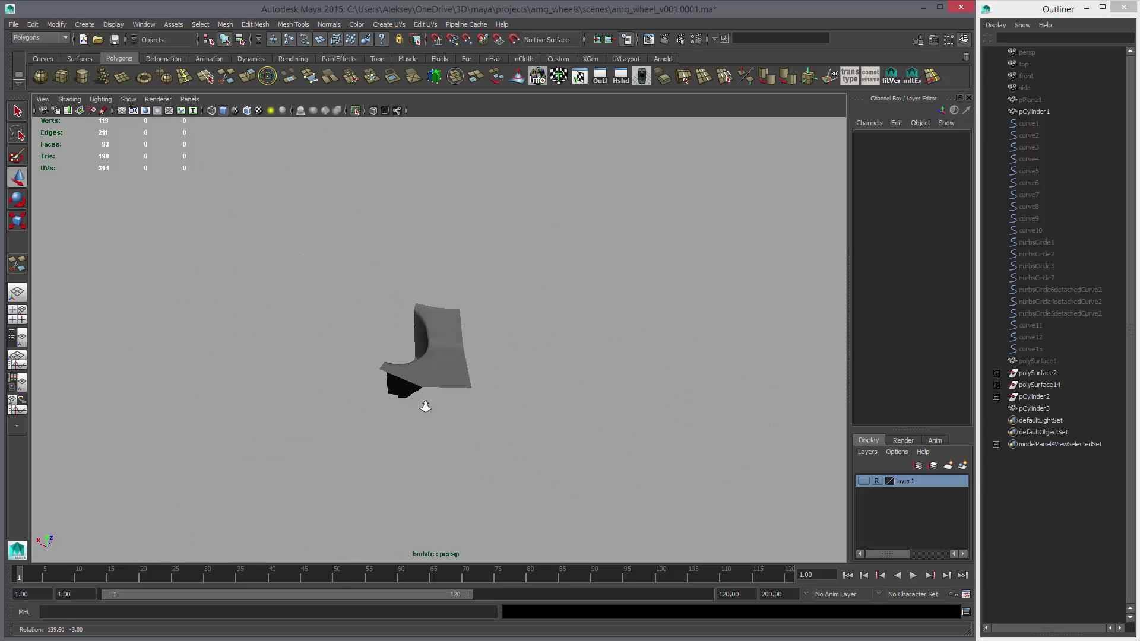
{"action": "left_click_drag", "start_coordinate": [425, 406], "coordinate": [504, 389], "text": "alt"}
{"action": "right_click_drag", "start_coordinate": [504, 389], "coordinate": [755, 442], "text": "alt"}
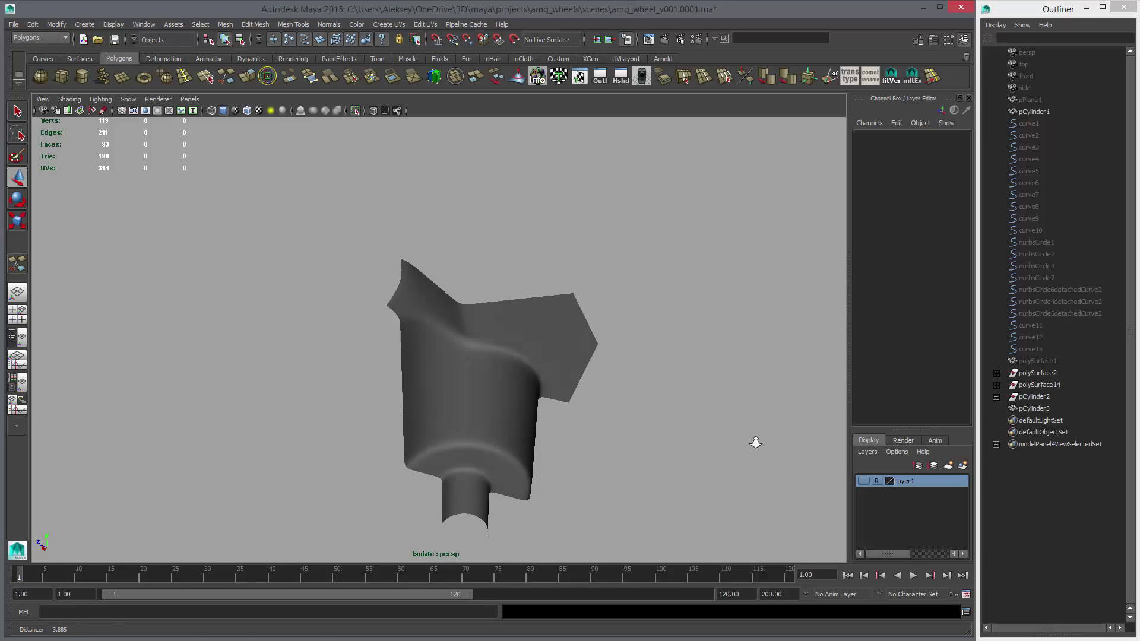
Step: Return the segment to the unsmoothed display, delete its construction history, soften its edges and check the shading around the hole
{"action": "left_click", "coordinate": [579, 375]}
{"action": "key", "text": "1"}
{"action": "key", "text": "alt+shift+d"}
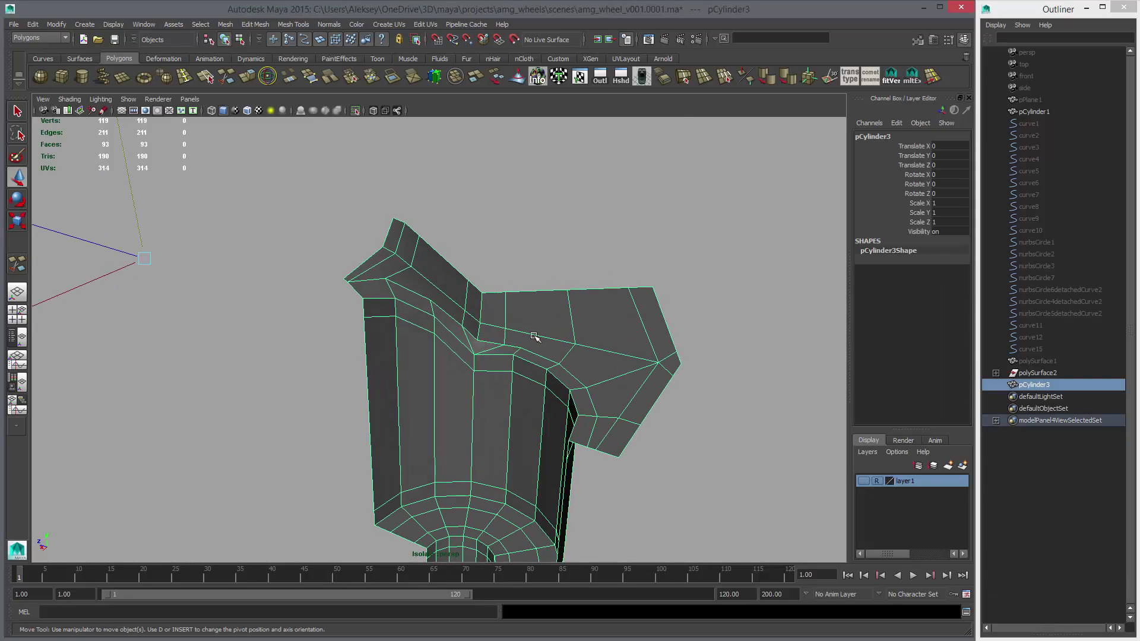
{"action": "left_click", "coordinate": [723, 77]}
{"action": "left_click", "coordinate": [641, 299]}
{"action": "left_click_drag", "start_coordinate": [641, 298], "coordinate": [426, 268], "text": "alt"}
{"action": "left_click", "coordinate": [564, 401]}
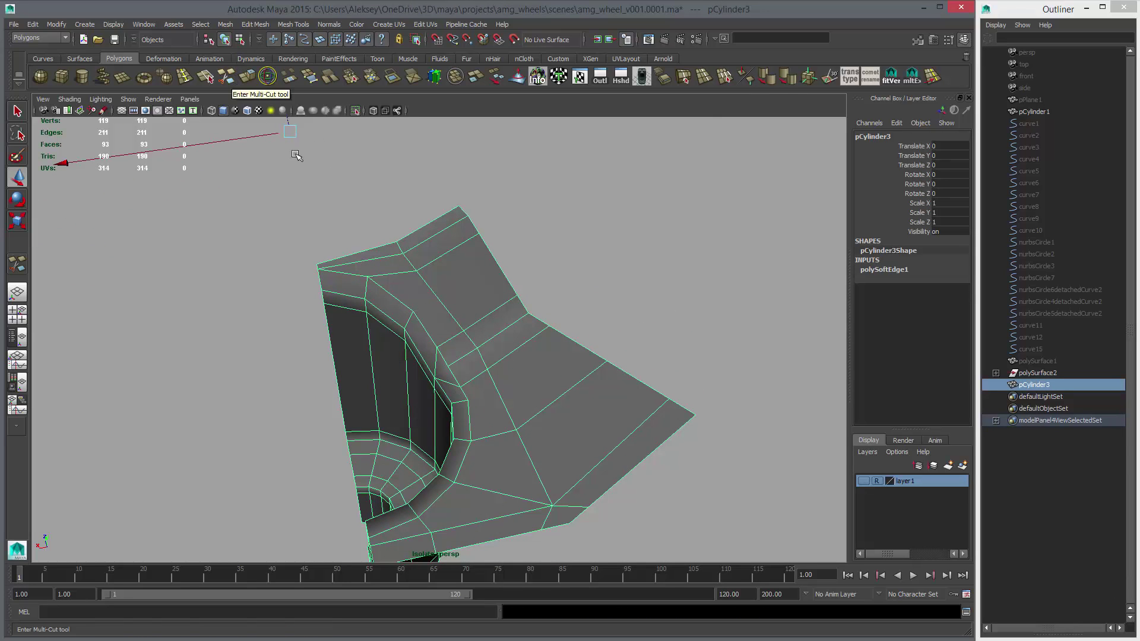
{"action": "left_click_drag", "start_coordinate": [380, 214], "coordinate": [469, 262], "text": "alt"}
{"action": "right_click_drag", "start_coordinate": [469, 261], "coordinate": [561, 323], "text": "alt"}
{"action": "left_click_drag", "start_coordinate": [561, 322], "coordinate": [561, 328], "text": "alt"}
Step: Undo the edge softening, the history deletion and the removal of the short edge between the rim and the crease
{"action": "key", "text": "ctrl+z"}
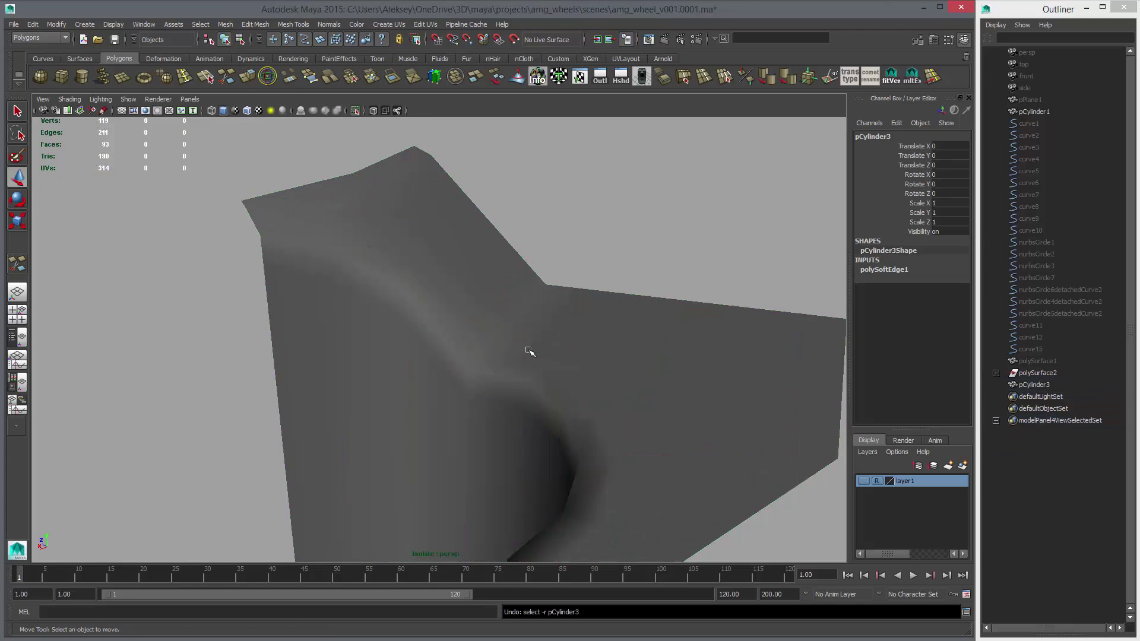
{"action": "key", "text": "ctrl+z"}
{"action": "key", "text": "ctrl+z"}
{"action": "key", "text": "ctrl+z"}
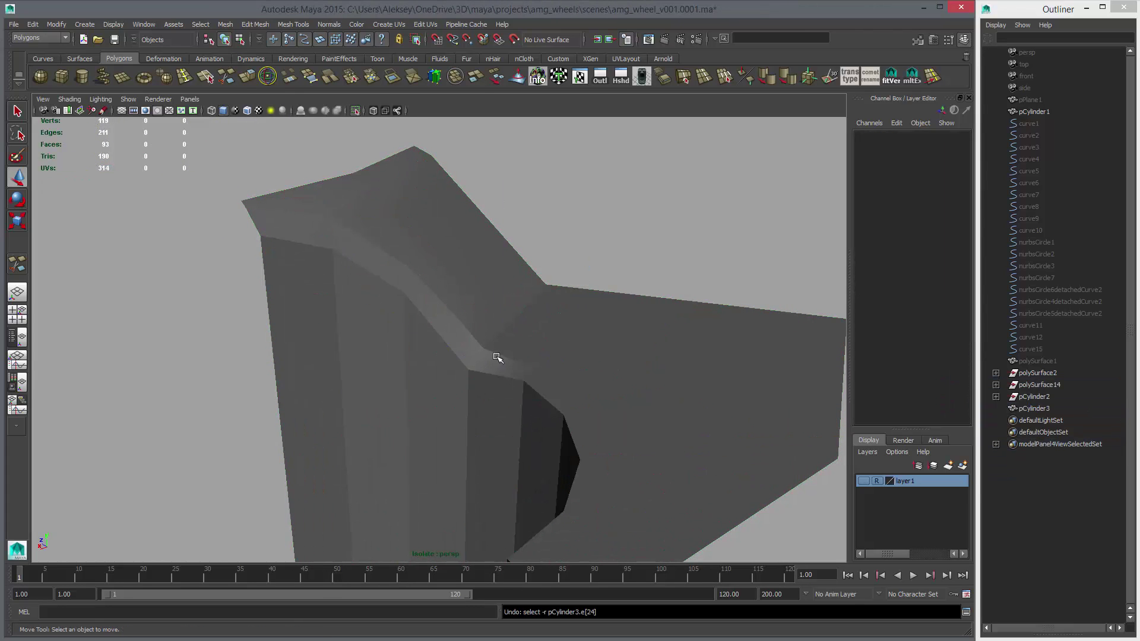
{"action": "key", "text": "ctrl+z"}
{"action": "key", "text": "ctrl+z"}
{"action": "key", "text": "ctrl+z"}
{"action": "key", "text": "ctrl+z"}
{"action": "key", "text": "ctrl+z"}
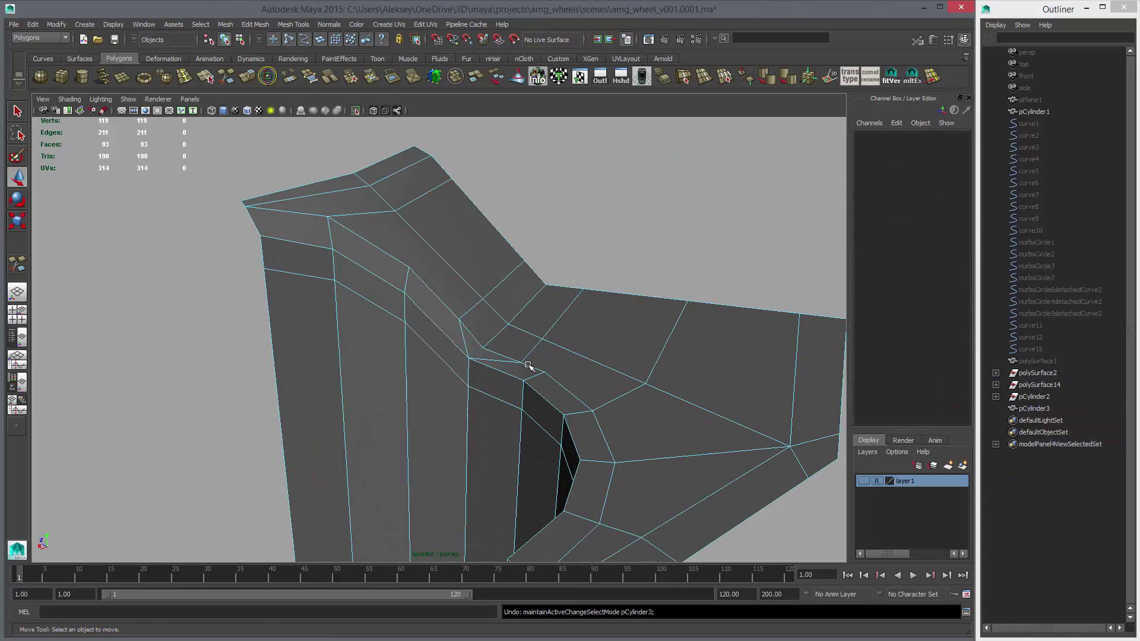
{"action": "key", "text": "ctrl+z"}
{"action": "key", "text": "ctrl+z"}
Step: Delete the two diagonal edges that meet at the bolt hole's rim vertex beside the crease
{"action": "left_click_drag", "start_coordinate": [530, 366], "coordinate": [465, 368], "text": "alt"}
{"action": "right_click_drag", "start_coordinate": [456, 362], "coordinate": [454, 335]}
{"action": "key", "text": "q"}
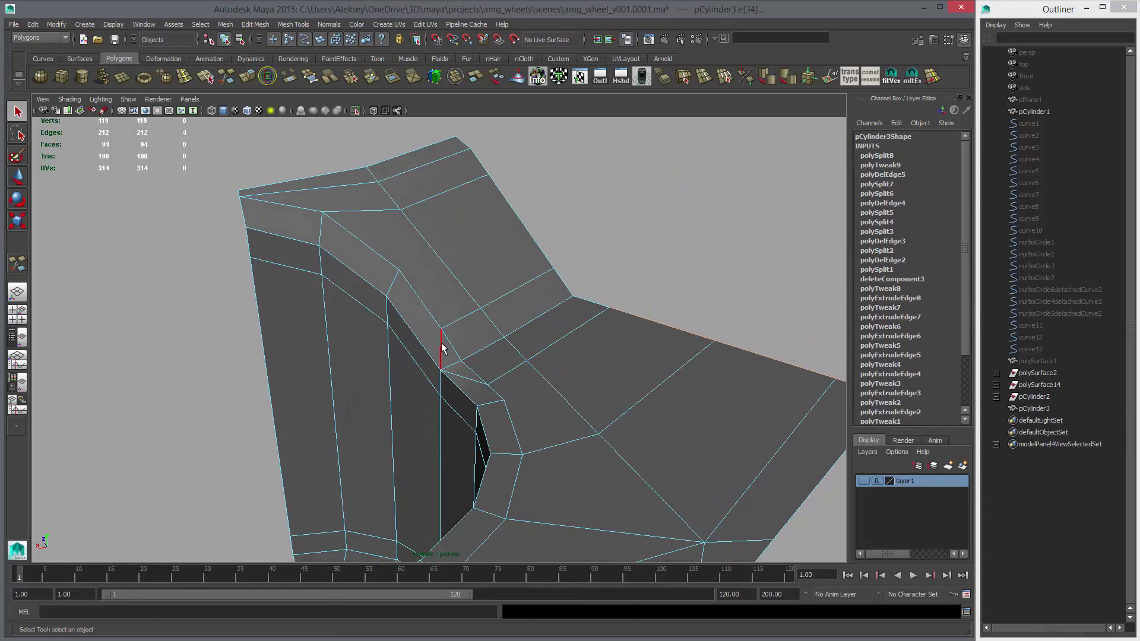
{"action": "key", "text": "Delete"}
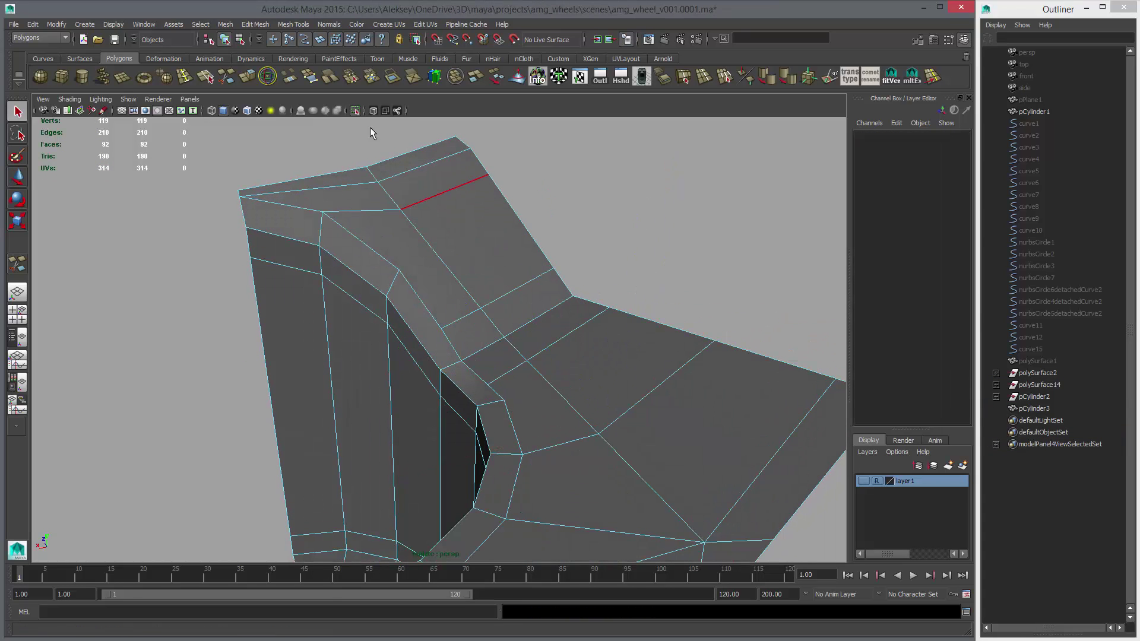
Step: Cut edges from the rim vertices above and below the crease, across the hole's border, to the nearest inner vertices on either side of the crease
{"action": "left_click", "coordinate": [268, 75]}
{"action": "left_click", "coordinate": [323, 212]}
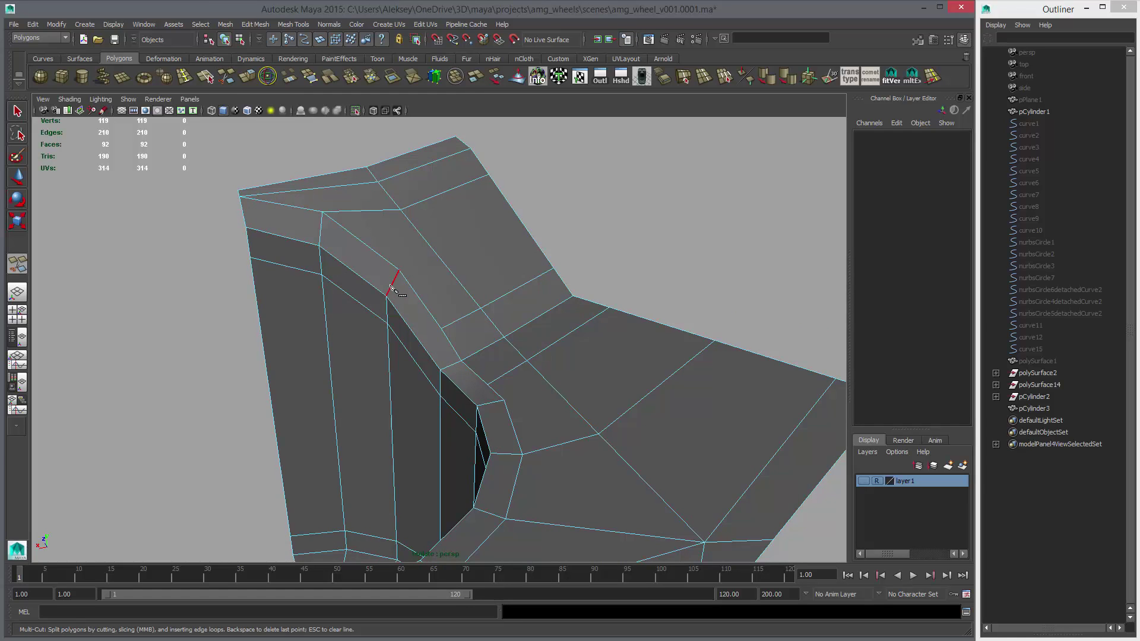
{"action": "left_click_drag", "start_coordinate": [391, 289], "coordinate": [380, 333], "text": "alt"}
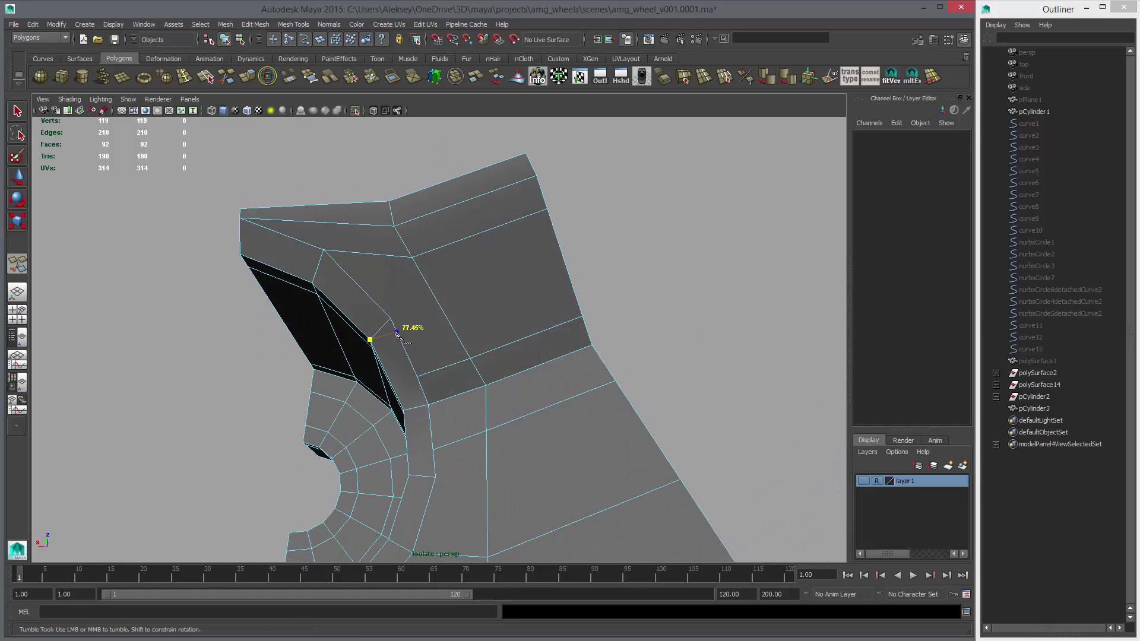
{"action": "right_click", "coordinate": [557, 351]}
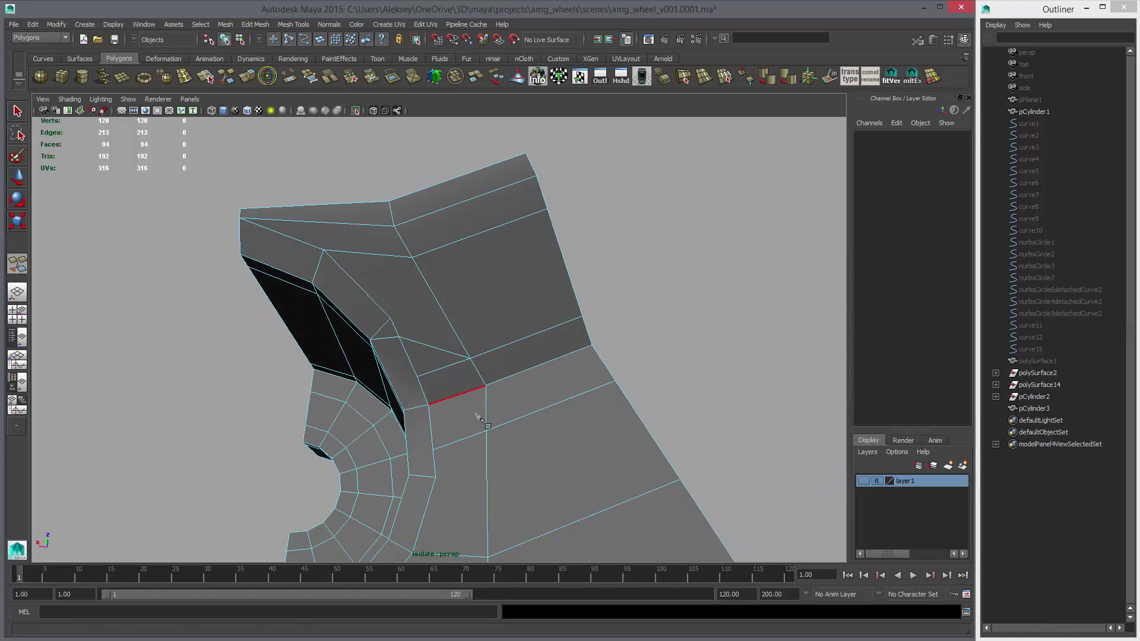
{"action": "left_click_drag", "start_coordinate": [479, 409], "coordinate": [463, 454], "text": "alt"}
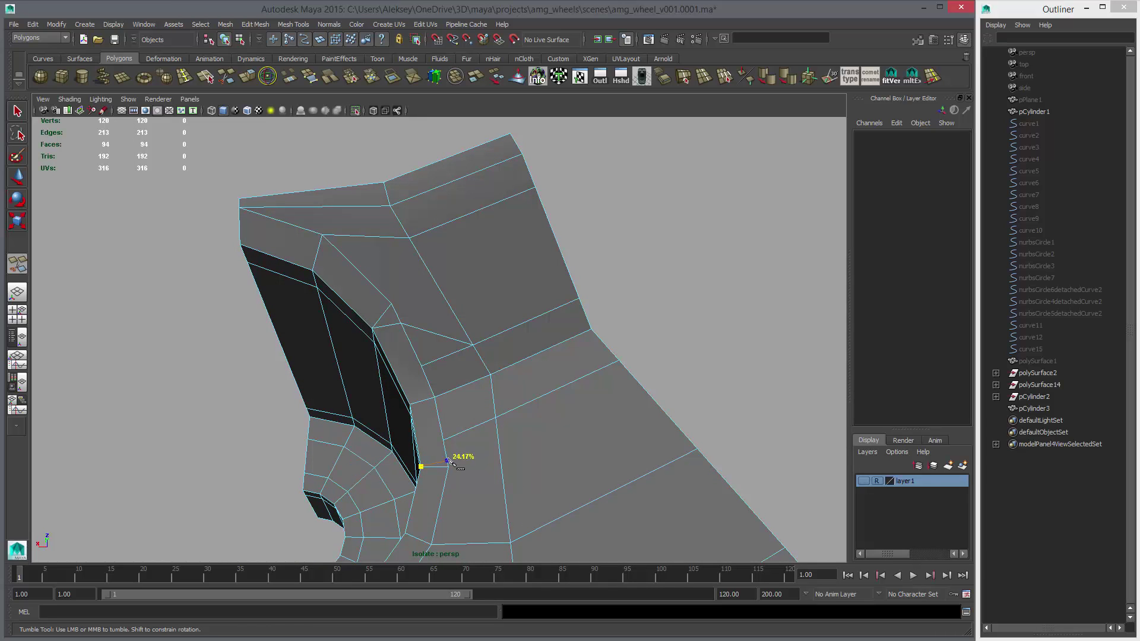
{"action": "right_click", "coordinate": [477, 439]}
Step: Delete the four old edges beside the new cuts above and below the crease, including their leftover vertices
{"action": "key", "text": "w"}
{"action": "right_click_drag", "start_coordinate": [441, 465], "coordinate": [441, 432]}
{"action": "key", "text": "q"}
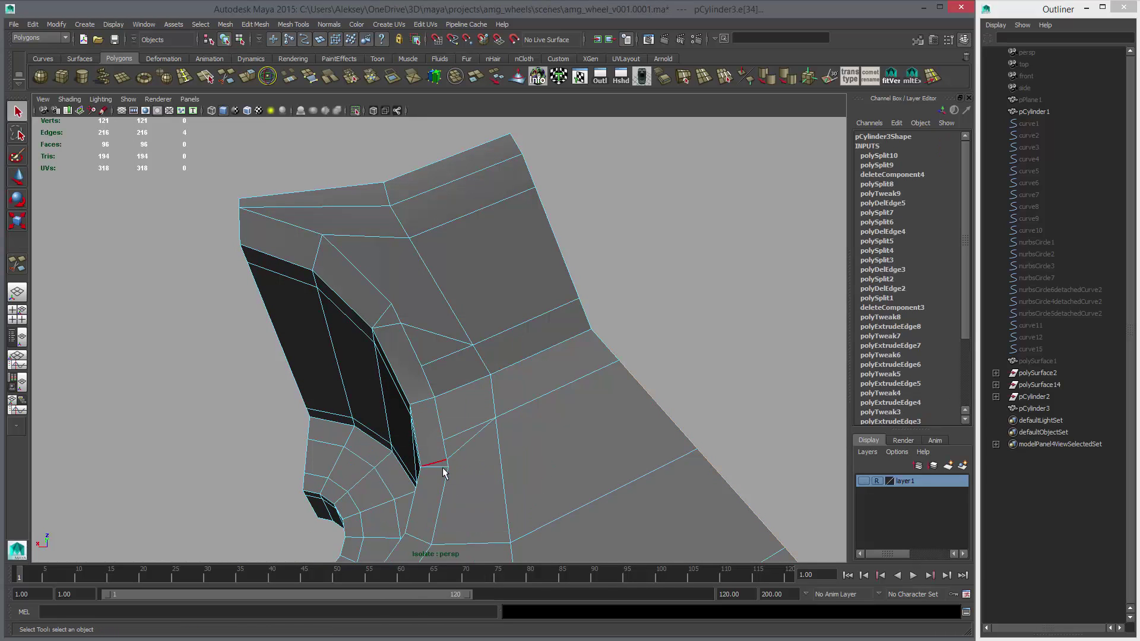
{"action": "left_click", "coordinate": [445, 468]}
{"action": "left_click", "coordinate": [458, 439], "text": "shift"}
{"action": "key", "text": "ctrl+Delete"}
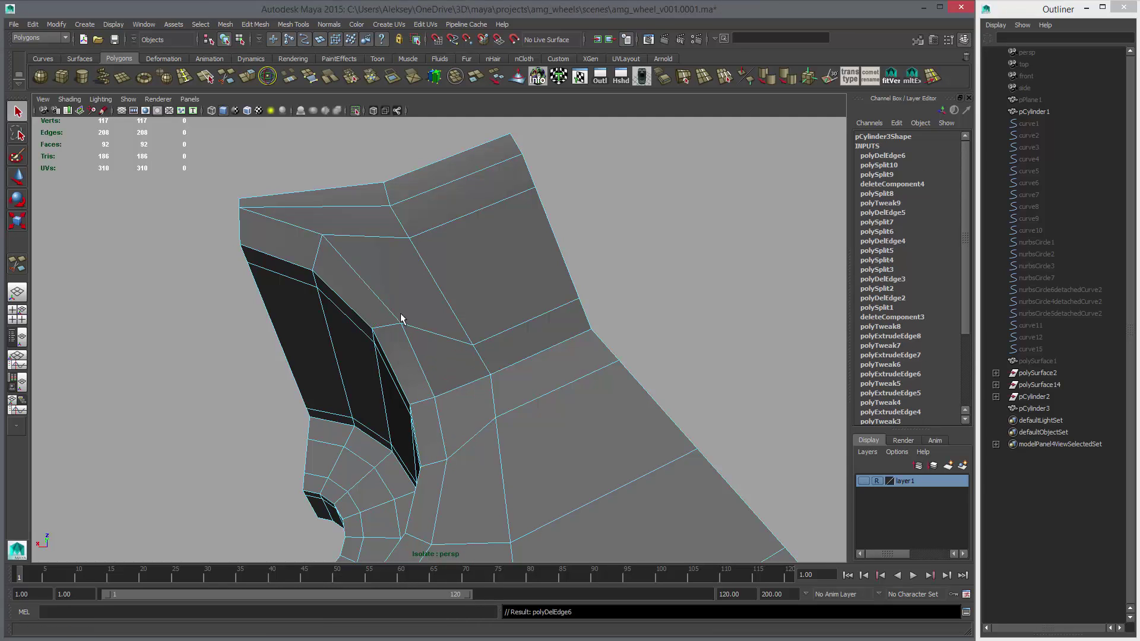
Step: Preview the segment smoothed to check the reworked crease beside the bolt hole
{"action": "left_click_drag", "start_coordinate": [401, 315], "coordinate": [493, 335], "text": "alt"}
{"action": "key", "text": "3"}
{"action": "left_click", "coordinate": [639, 293]}
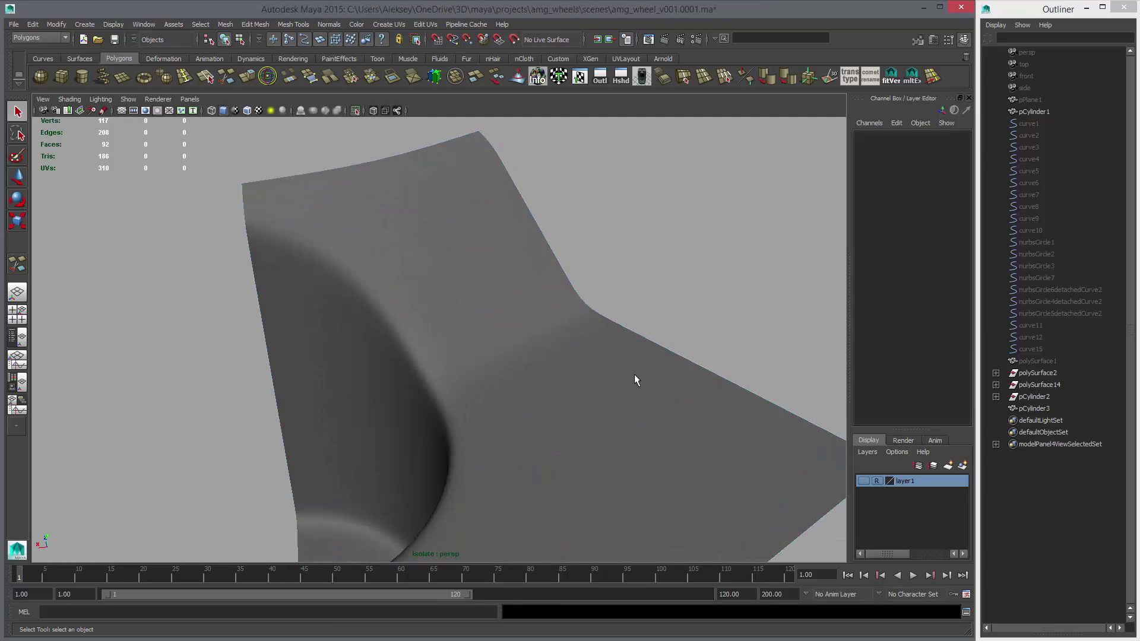
Step: Delete the hub half segment's construction history, return it to unsmoothed display and soften its edges
{"action": "left_click_drag", "start_coordinate": [635, 375], "coordinate": [671, 371], "text": "alt"}
{"action": "right_click_drag", "start_coordinate": [670, 371], "coordinate": [496, 352], "text": "alt"}
{"action": "left_click_drag", "start_coordinate": [496, 351], "coordinate": [543, 357], "text": "alt"}
{"action": "left_click", "coordinate": [555, 362]}
{"action": "left_click_drag", "start_coordinate": [612, 379], "coordinate": [647, 380], "text": "alt"}
{"action": "right_click_drag", "start_coordinate": [647, 380], "coordinate": [514, 377], "text": "alt"}
{"action": "left_click_drag", "start_coordinate": [514, 376], "coordinate": [534, 414], "text": "alt"}
{"action": "key", "text": "alt+shift+d"}
{"action": "key", "text": "1"}
{"action": "left_click", "coordinate": [766, 77]}
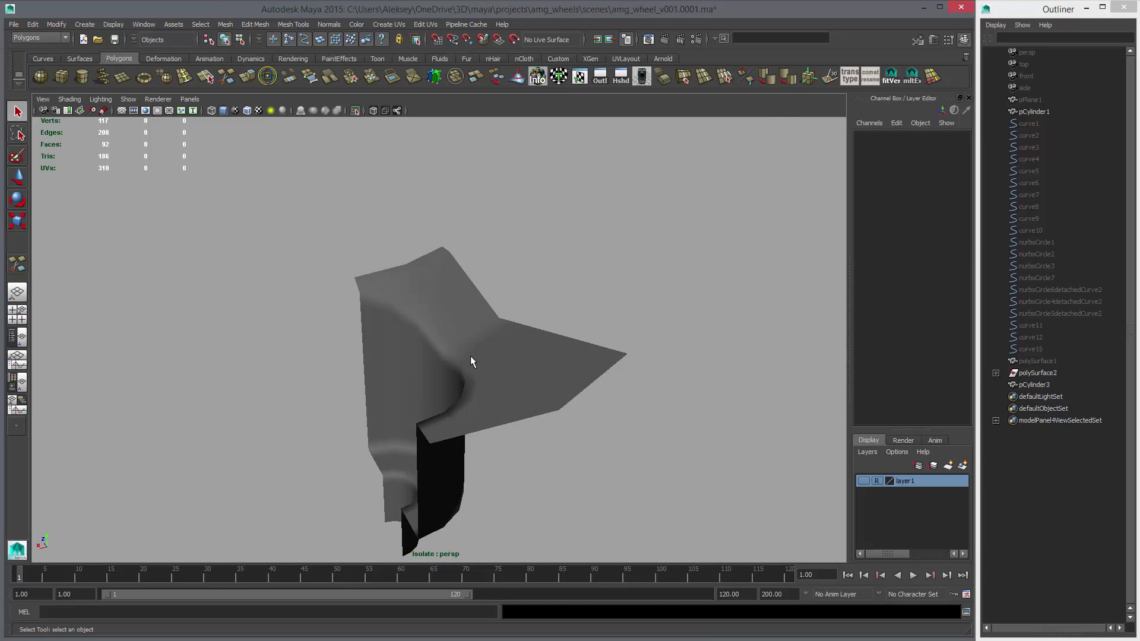
Step: Preview the softened hub half segment smoothed and examine its overall shape around the bolt hole
{"action": "left_click_drag", "start_coordinate": [396, 397], "coordinate": [536, 401], "text": "alt"}
{"action": "left_click", "coordinate": [537, 402]}
{"action": "key", "text": "3"}
{"action": "left_click", "coordinate": [588, 428]}
{"action": "left_click_drag", "start_coordinate": [588, 428], "coordinate": [668, 430], "text": "alt"}
{"action": "right_click_drag", "start_coordinate": [667, 430], "coordinate": [444, 345], "text": "alt"}
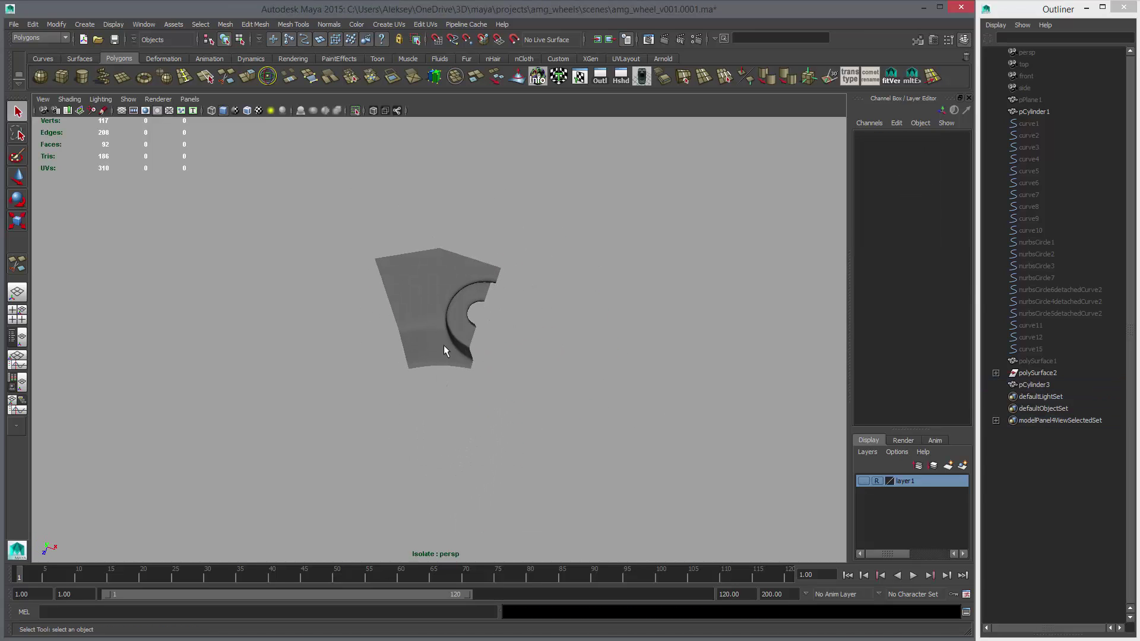
Step: Duplicate the hub half segment in the top view and mirror the copy across the bolt hole's centre line with Scale X -1
{"action": "left_click", "coordinate": [444, 345]}
{"action": "key", "text": "space"}
{"action": "key", "text": "space"}
{"action": "right_click_drag", "start_coordinate": [596, 371], "coordinate": [520, 374], "text": "alt"}
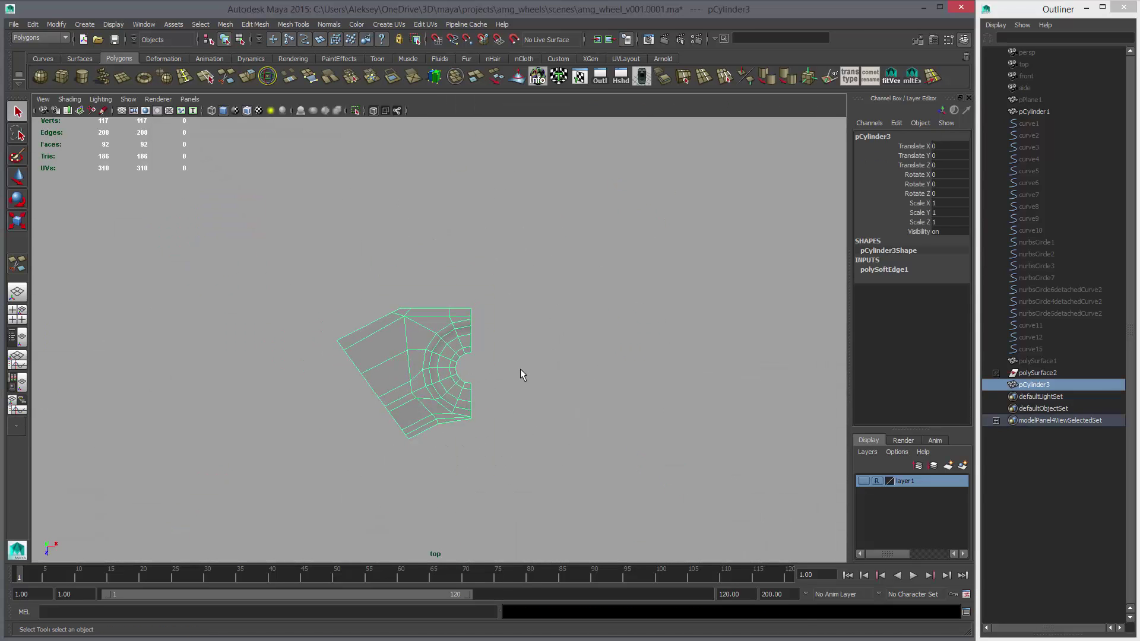
{"action": "key", "text": "w"}
{"action": "key", "text": "ctrl+d"}
{"action": "key", "text": "r"}
{"action": "left_click_drag", "start_coordinate": [684, 530], "coordinate": [320, 529]}
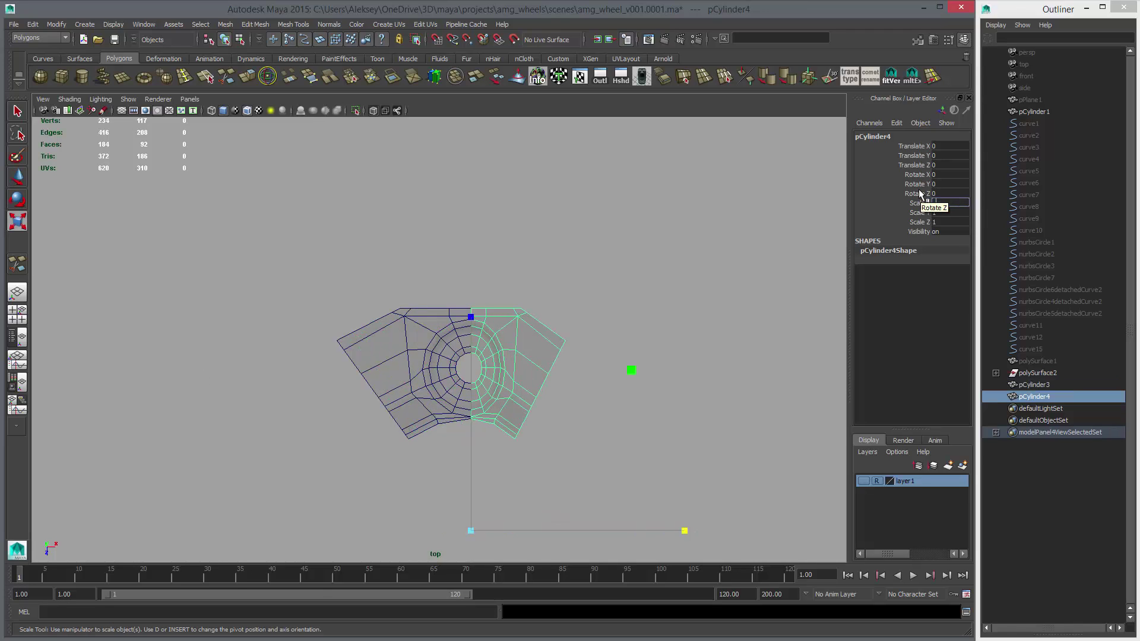
{"action": "type", "text": "-1"}
{"action": "key", "text": "Return"}
Step: Select both mirrored halves of the hub segment and duplicate them together
{"action": "left_click", "coordinate": [449, 369], "text": "shift"}
{"action": "right_click_drag", "start_coordinate": [652, 381], "coordinate": [605, 377], "text": "alt"}
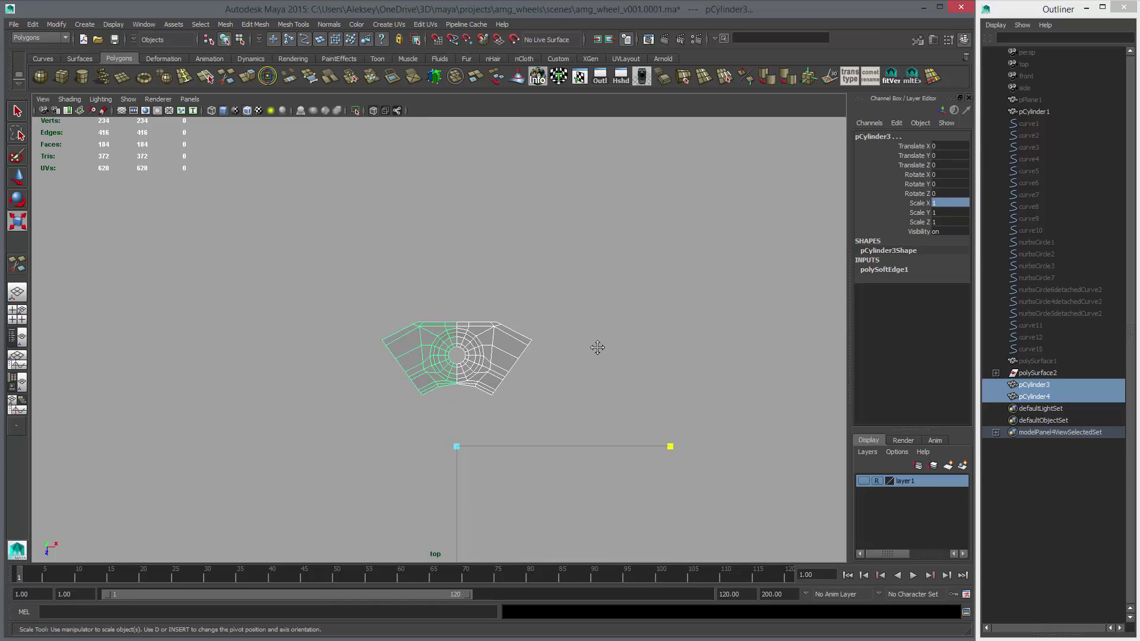
{"action": "middle_click_drag", "start_coordinate": [605, 376], "coordinate": [590, 326], "text": "alt"}
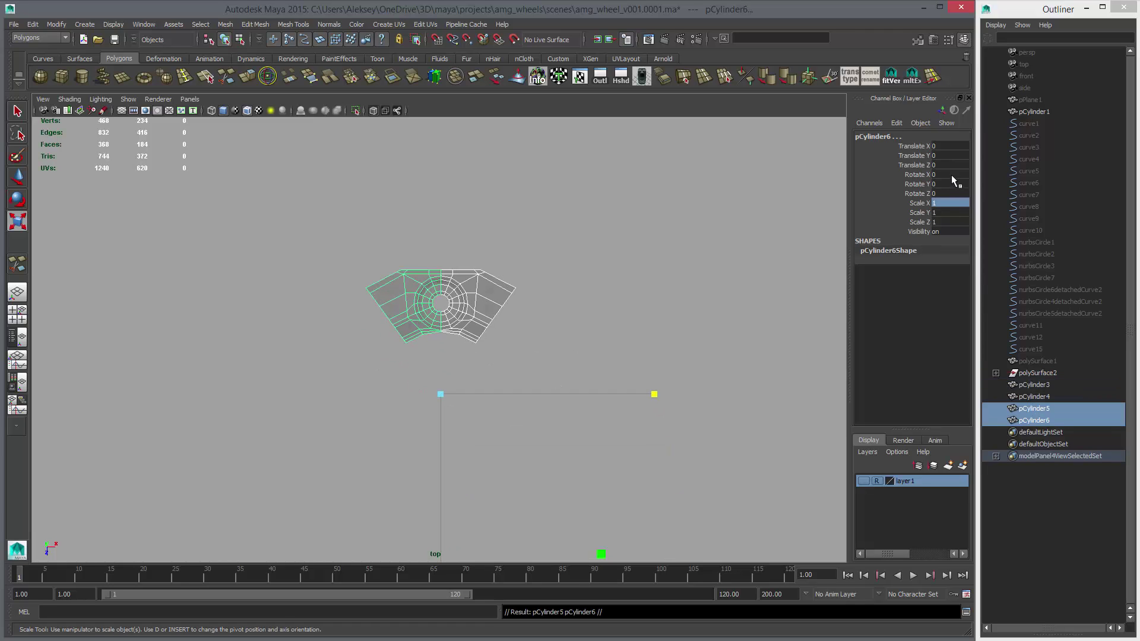
Step: Try rotating the duplicated hub segment pair by 72 degrees about Y, and undo the rotation and the duplication
{"action": "type", "text": "72"}
{"action": "key", "text": "Return"}
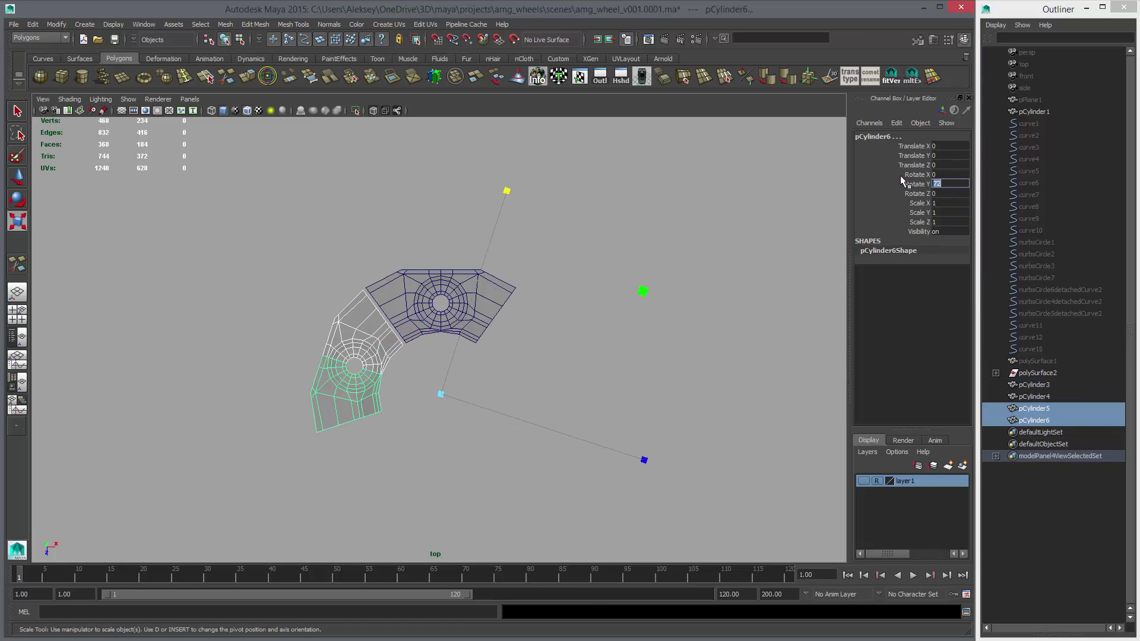
{"action": "middle_click_drag", "start_coordinate": [734, 317], "coordinate": [726, 306], "text": "alt"}
{"action": "right_click_drag", "start_coordinate": [457, 320], "coordinate": [617, 359], "text": "alt"}
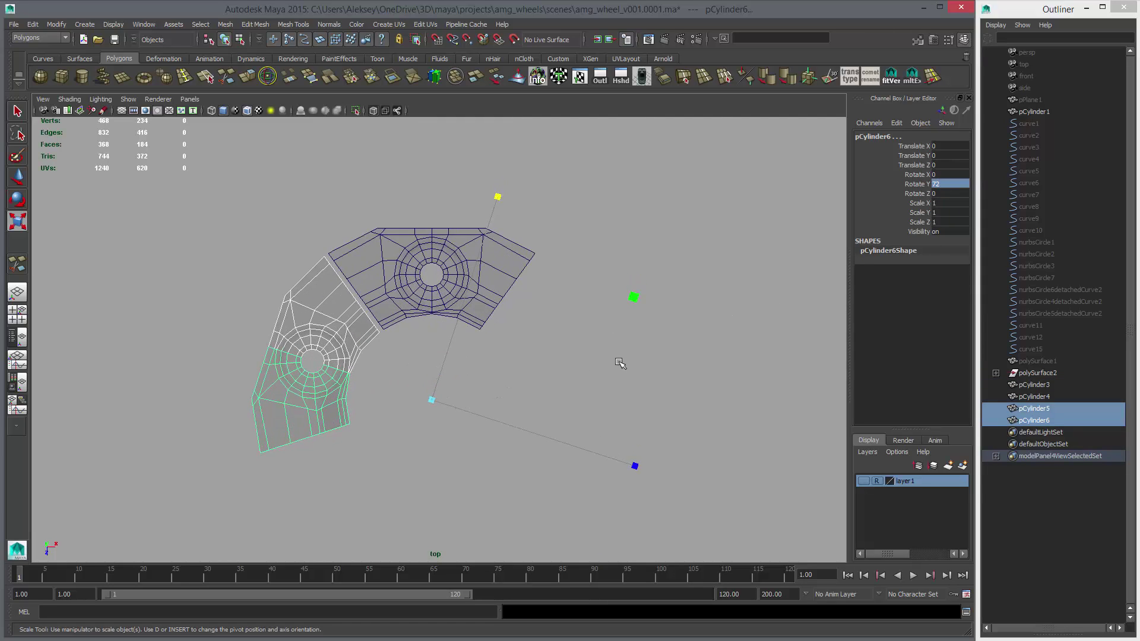
{"action": "key", "text": "w"}
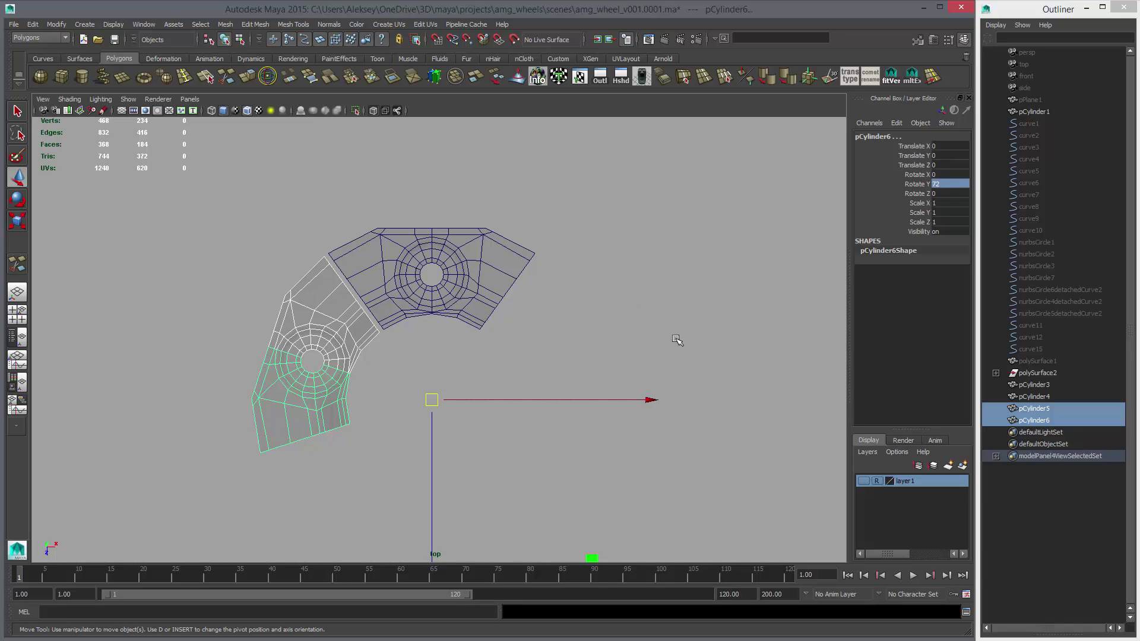
{"action": "right_click_drag", "start_coordinate": [497, 321], "coordinate": [552, 354], "text": "alt"}
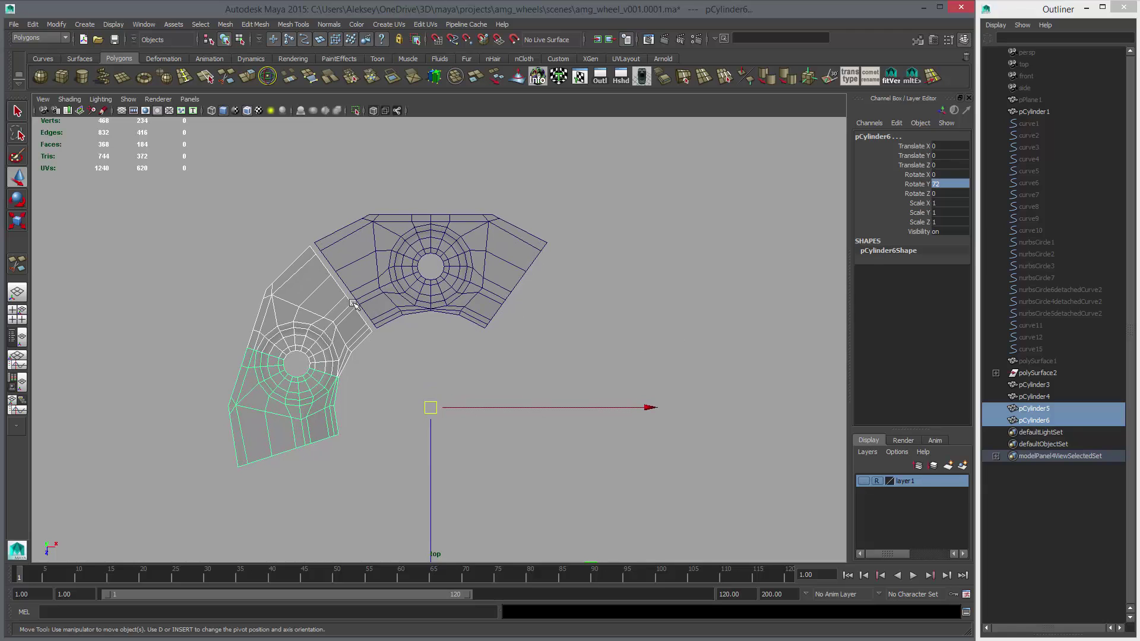
{"action": "key", "text": "ctrl+z"}
{"action": "key", "text": "ctrl+z"}
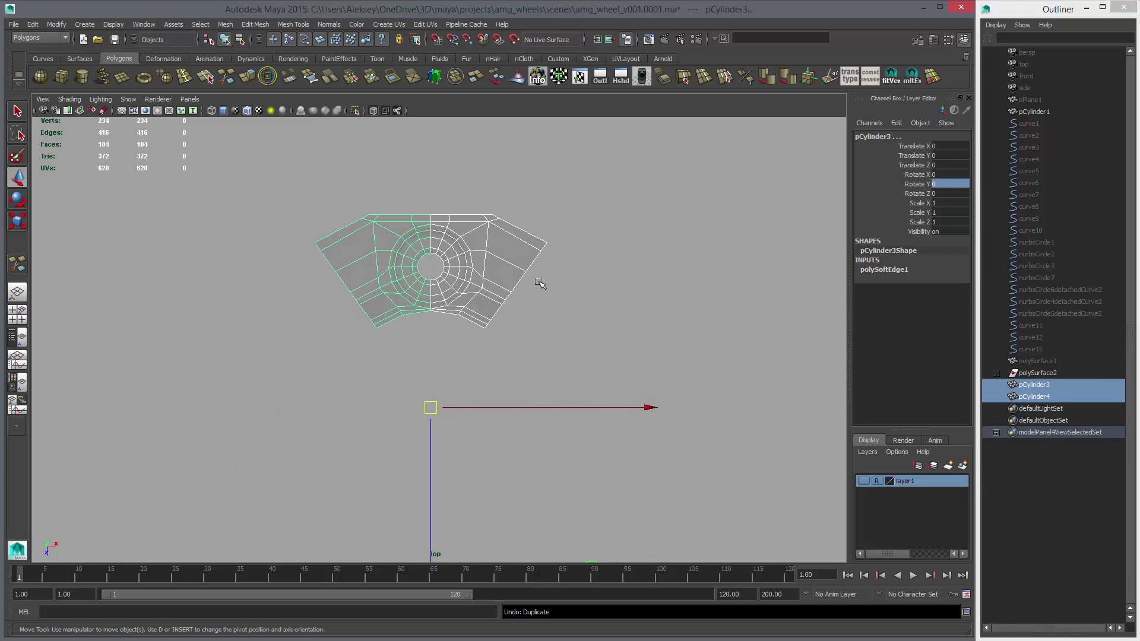
Step: Show layer1 and unhide polySurface1 so the wheel spokes and reference surround the hub segment
{"action": "left_click", "coordinate": [863, 481]}
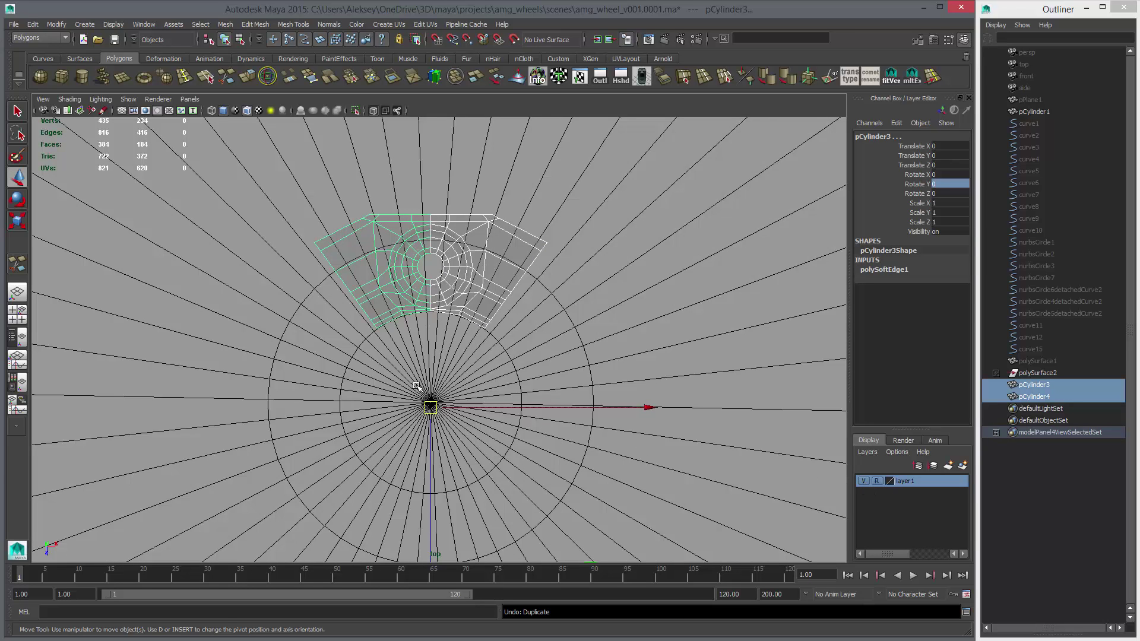
{"action": "mouse_move", "coordinate": [677, 401]}
{"action": "right_mouse_down", "text": "alt"}
{"action": "mouse_move", "coordinate": [500, 394]}
{"action": "mouse_move", "coordinate": [676, 400]}
{"action": "right_mouse_up", "text": "alt"}
{"action": "right_click_drag", "start_coordinate": [458, 380], "coordinate": [524, 324], "text": "alt"}
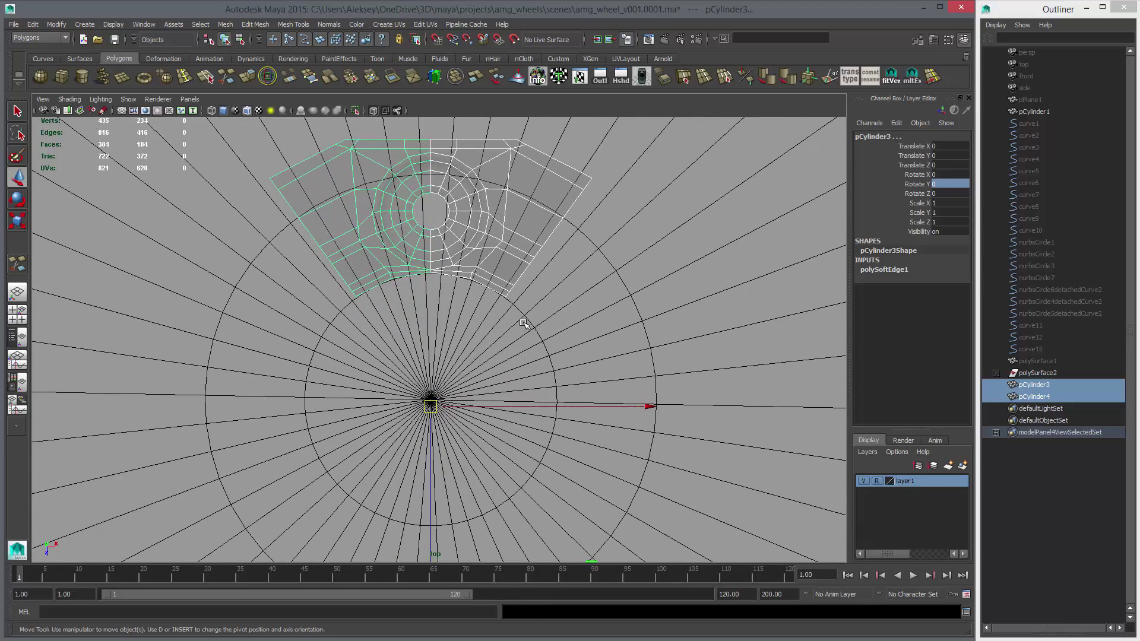
{"action": "left_click", "coordinate": [1035, 361]}
{"action": "key", "text": "ctrl+shift+h"}
{"action": "middle_click_drag", "start_coordinate": [503, 339], "coordinate": [503, 406], "text": "alt"}
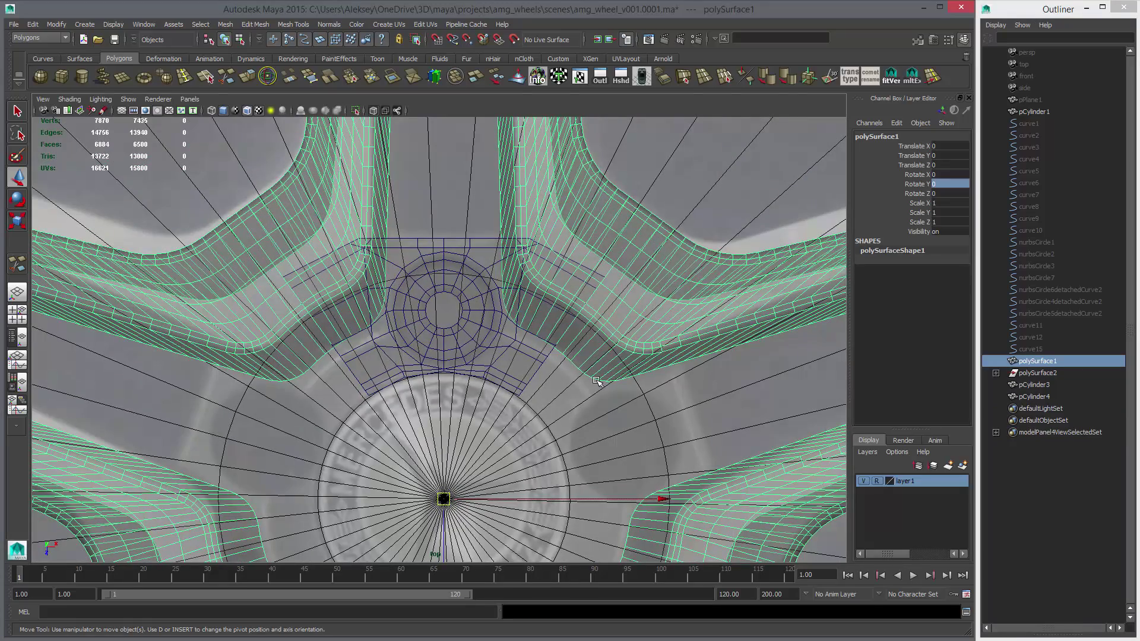
{"action": "right_click_drag", "start_coordinate": [597, 381], "coordinate": [515, 384], "text": "alt"}
{"action": "right_click_drag", "start_coordinate": [443, 409], "coordinate": [487, 410], "text": "alt"}
Step: Delete the mirrored half pCylinder4 and select the remaining half pCylinder3
{"action": "left_click", "coordinate": [457, 355]}
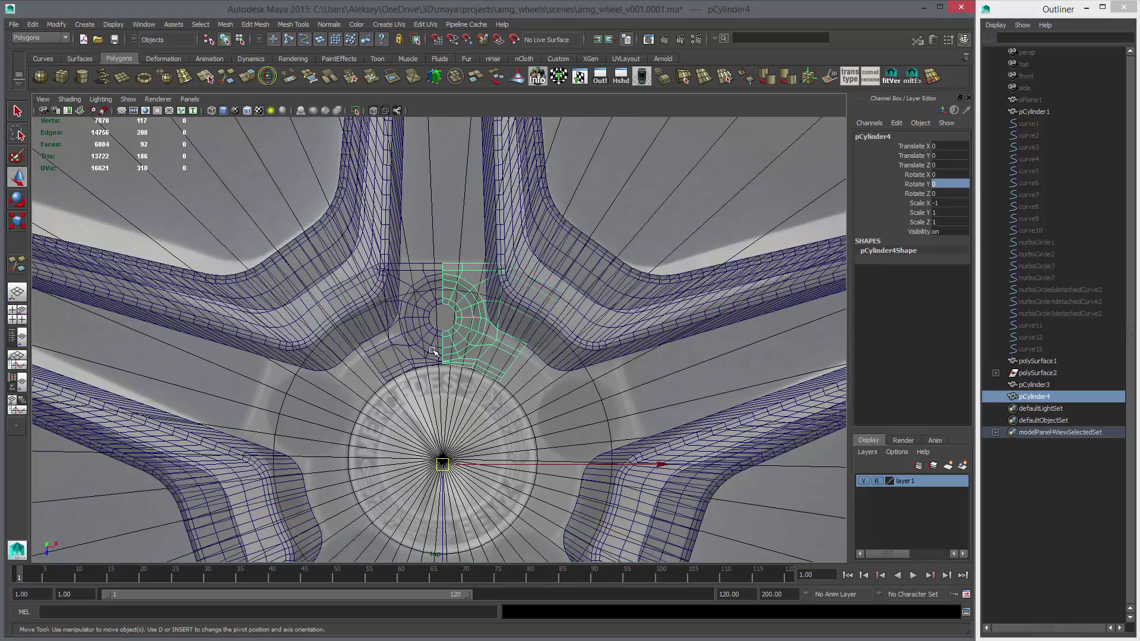
{"action": "left_click", "coordinate": [435, 352]}
{"action": "left_click", "coordinate": [465, 351]}
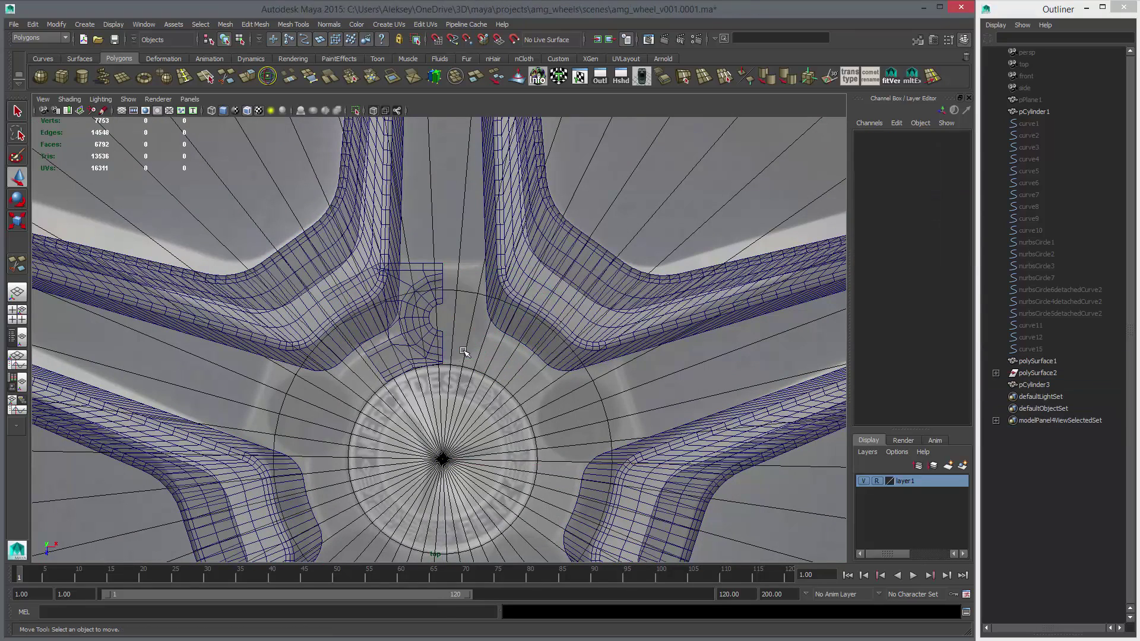
{"action": "left_click", "coordinate": [423, 338]}
{"action": "middle_click_drag", "start_coordinate": [490, 407], "coordinate": [503, 341], "text": "alt"}
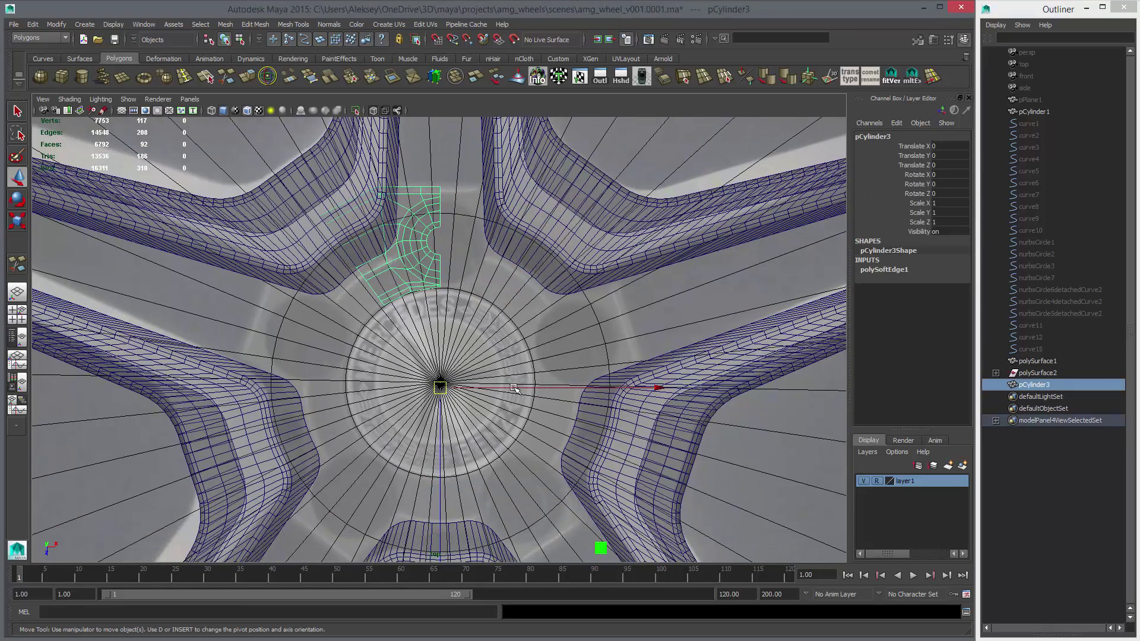
{"action": "middle_click_drag", "start_coordinate": [515, 389], "coordinate": [520, 300], "text": "alt"}
{"action": "scroll", "coordinate": [458, 214], "scroll_direction": "down", "scroll_amount": 3}
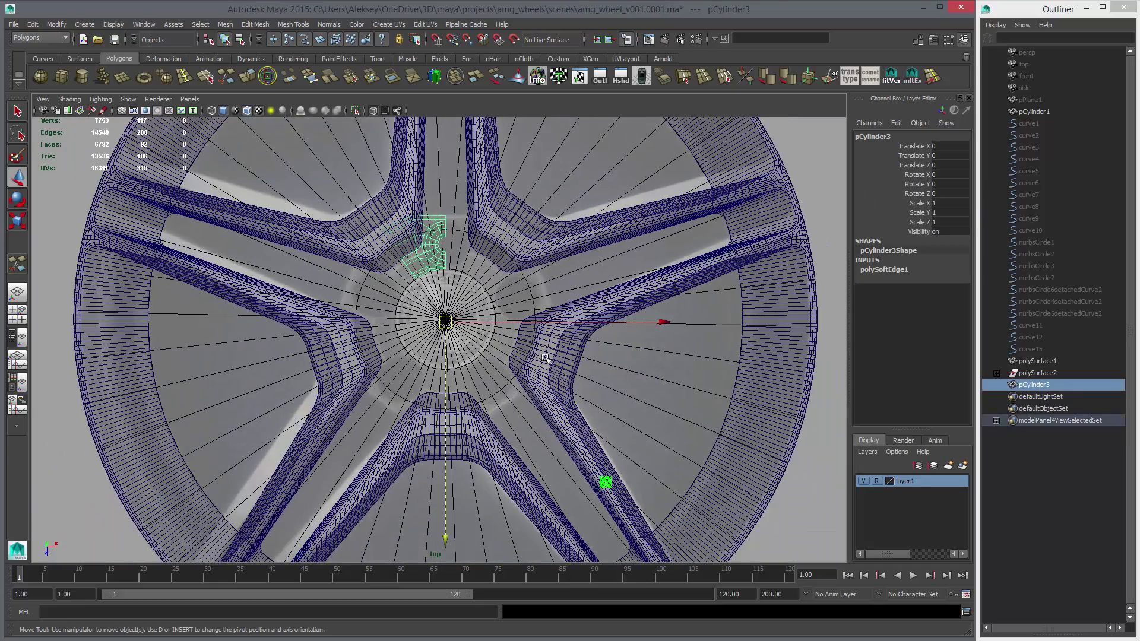
{"action": "middle_click_drag", "start_coordinate": [414, 329], "coordinate": [397, 362], "text": "alt"}
{"action": "right_click_drag", "start_coordinate": [397, 361], "coordinate": [517, 392], "text": "alt"}
{"action": "middle_click_drag", "start_coordinate": [525, 403], "coordinate": [578, 391], "text": "alt"}
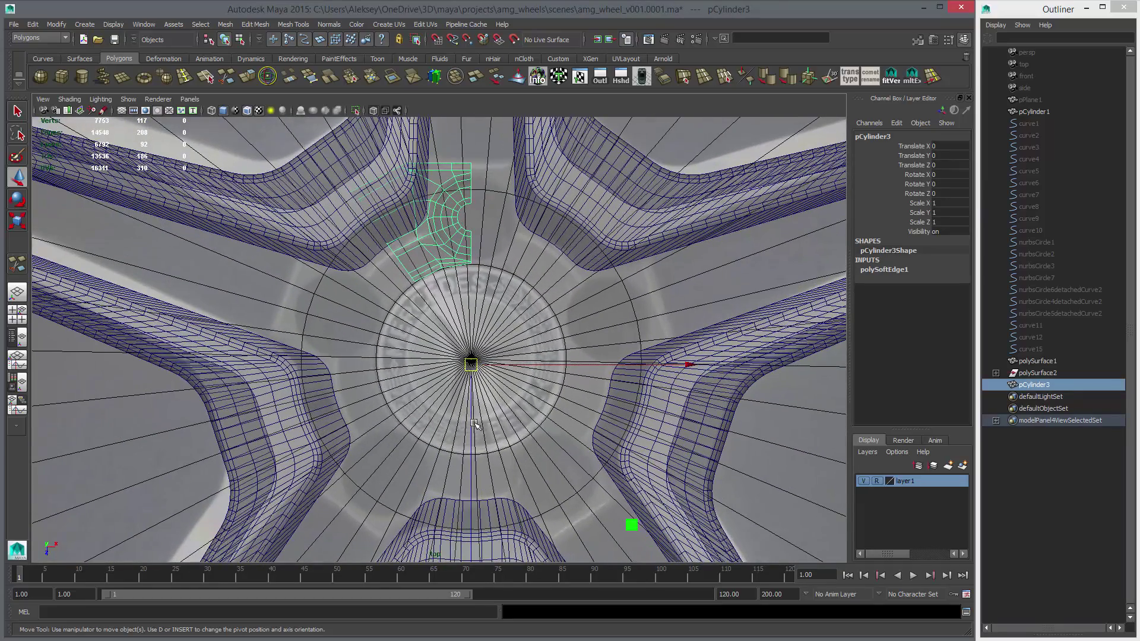
Step: Try to move the pivot of pCylinder3 onto the centre of the wheel
{"action": "key", "text": "Insert"}
{"action": "middle_click_drag", "start_coordinate": [512, 352], "coordinate": [469, 362]}
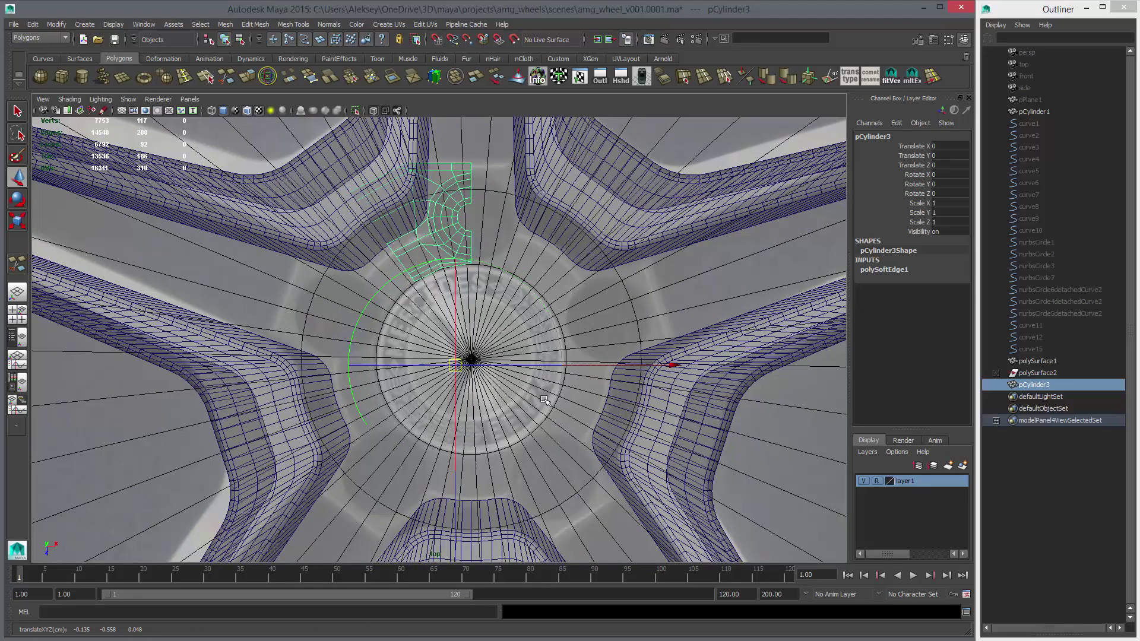
{"action": "key", "text": "Insert"}
{"action": "key", "text": "ctrl+z"}
{"action": "key", "text": "d"}
{"action": "key", "text": "x"}
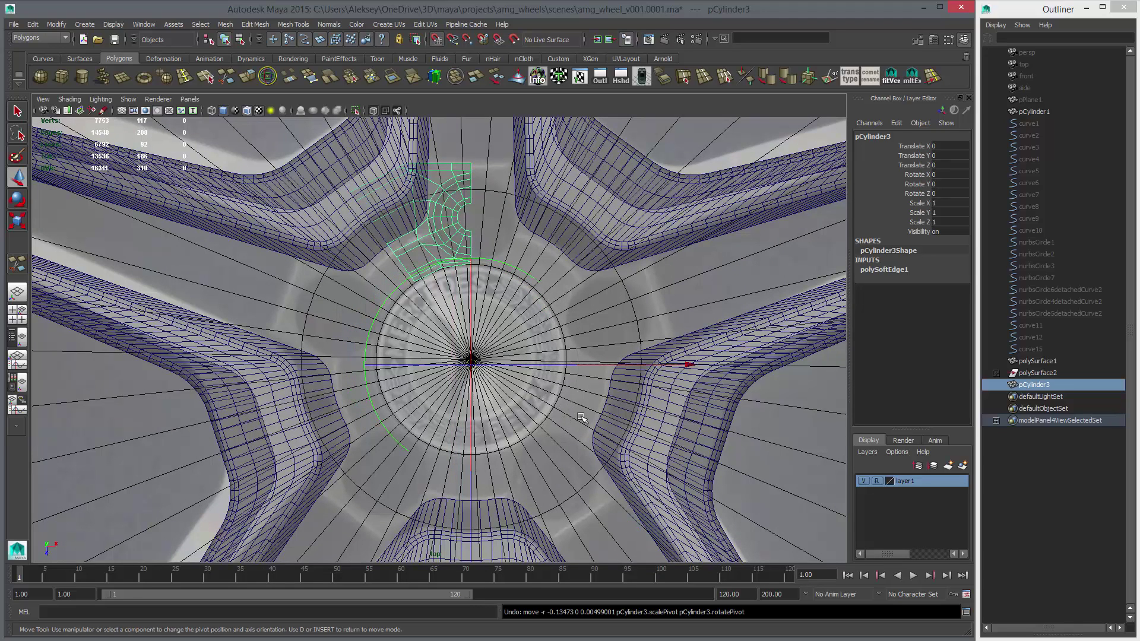
{"action": "middle_click_drag", "start_coordinate": [558, 409], "coordinate": [498, 377]}
{"action": "key", "text": "ctrl+z"}
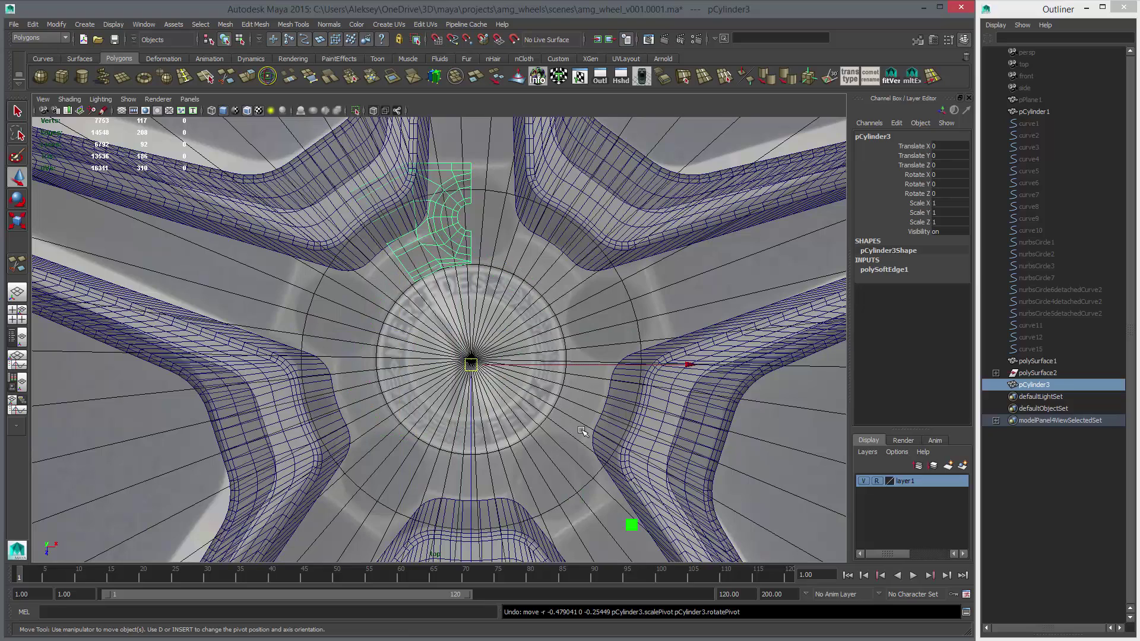
Step: Move the pivot of pCylinder3 exactly onto the centre vertex of the wheel's cylinder
{"action": "key", "text": "Insert"}
{"action": "middle_click_drag", "start_coordinate": [596, 432], "coordinate": [538, 366]}
{"action": "key", "text": "Insert"}
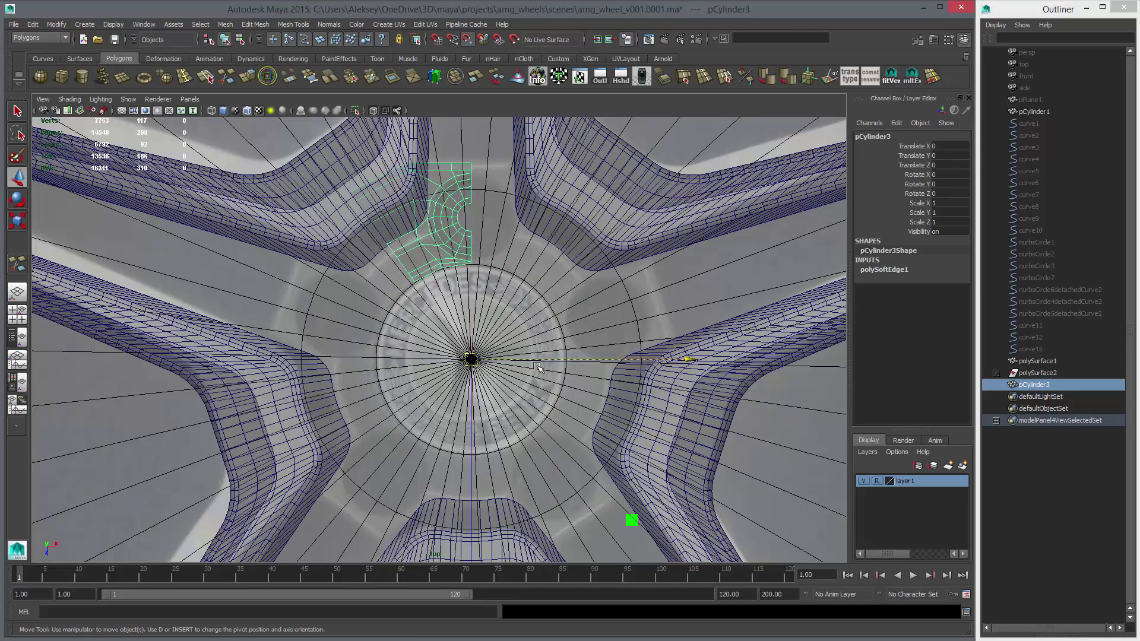
Step: Duplicate the half segment and mirror the copy by setting its Scale X to -1
{"action": "key", "text": "ctrl+d"}
{"action": "key", "text": "r"}
{"action": "left_click_drag", "start_coordinate": [684, 360], "coordinate": [279, 359]}
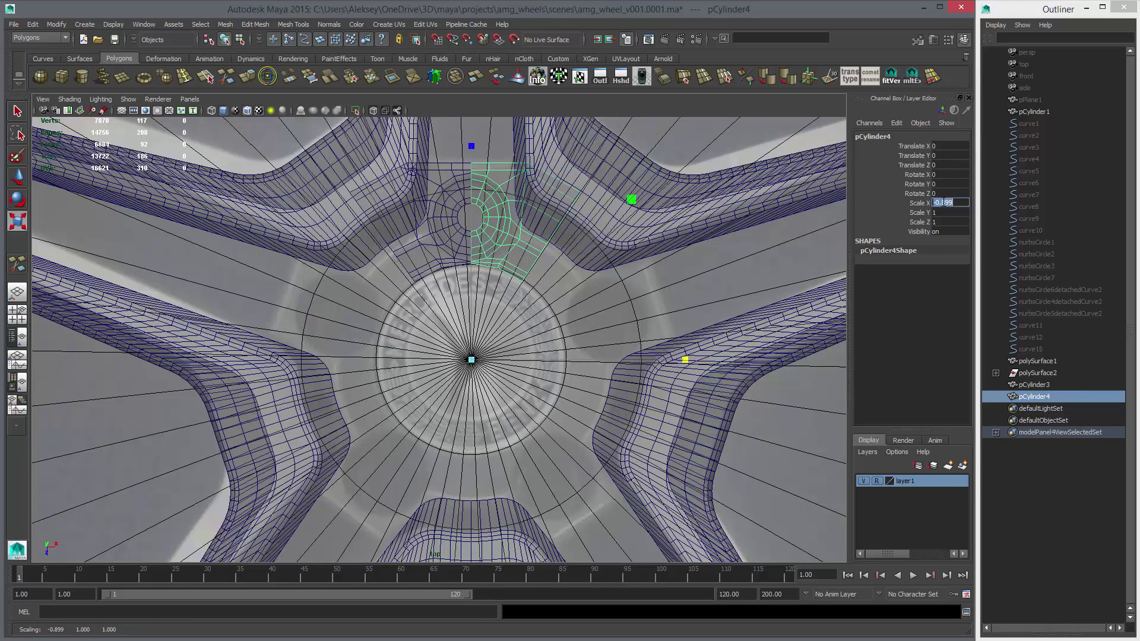
{"action": "key", "text": "Return"}
Step: Duplicate both halves rotated 72 degrees about Y, and repeat the transformed duplicate three more times around the hub
{"action": "left_click", "coordinate": [449, 250], "text": "shift"}
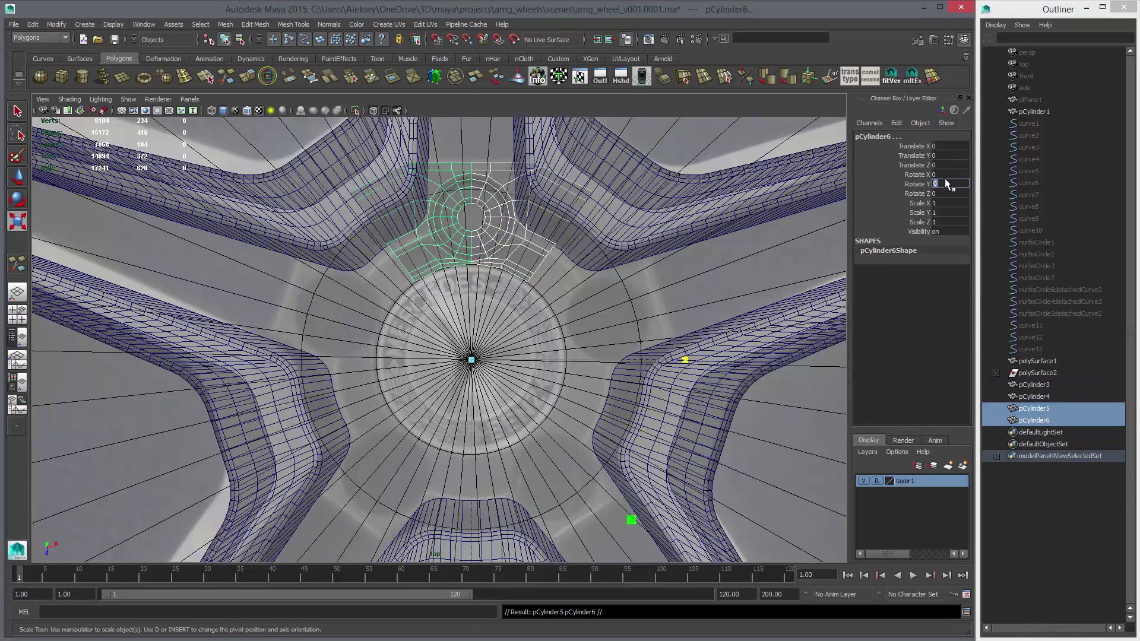
{"action": "type", "text": "72"}
{"action": "key", "text": "Return"}
{"action": "middle_click_drag", "start_coordinate": [742, 344], "coordinate": [703, 319], "text": "alt"}
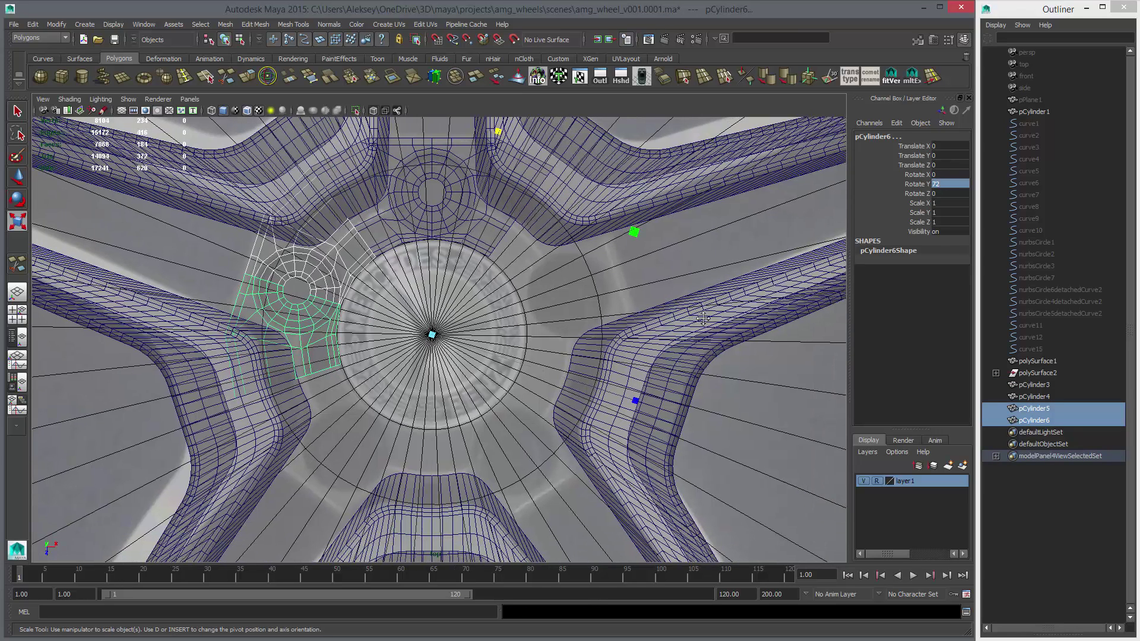
{"action": "key", "text": "shift+d"}
{"action": "key", "text": "shift+d"}
{"action": "key", "text": "shift+d"}
Step: Select all ten hub pieces and combine them into a single mesh, working in the perspective view with isolation off
{"action": "key", "text": "q"}
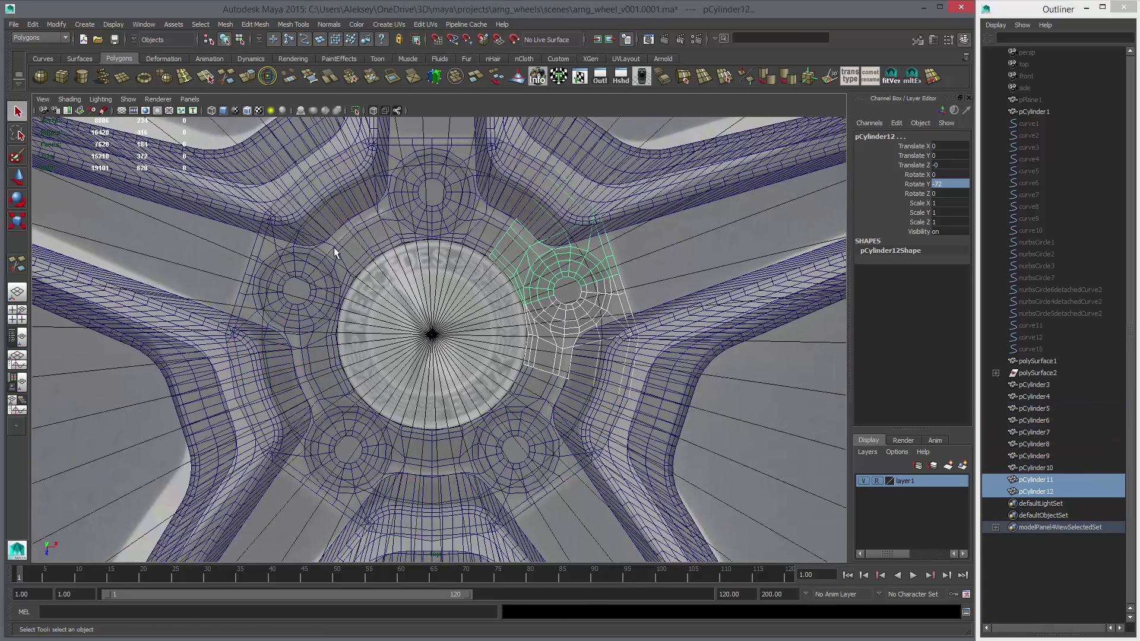
{"action": "left_click_drag", "start_coordinate": [519, 432], "coordinate": [442, 273]}
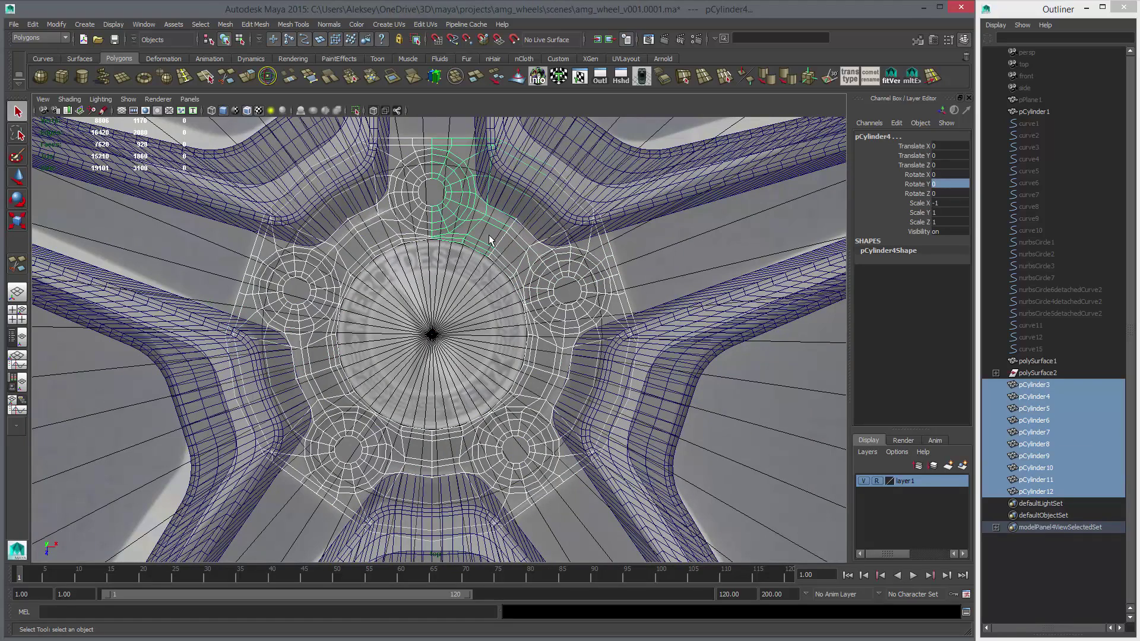
{"action": "key", "text": "5"}
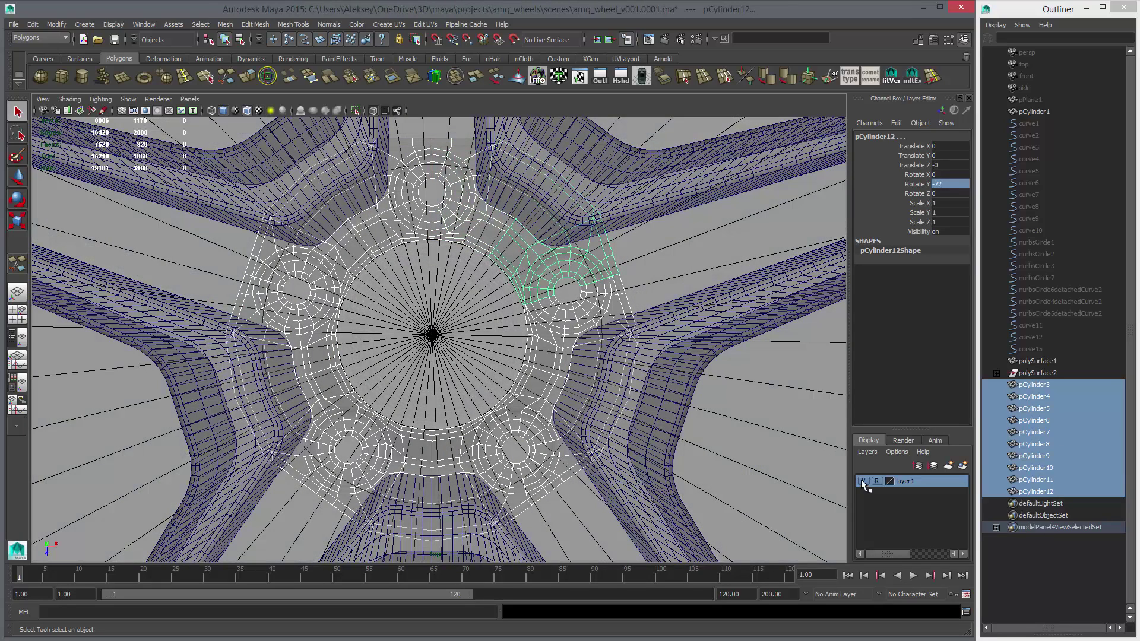
{"action": "left_click", "coordinate": [246, 111]}
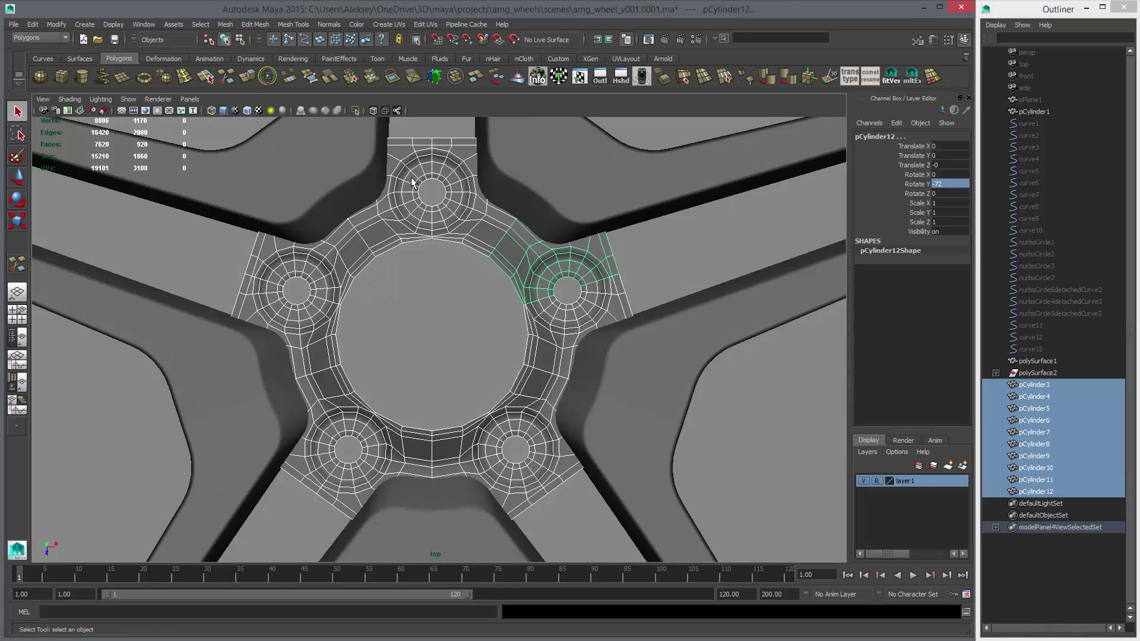
{"action": "key", "text": "space"}
{"action": "key", "text": "space"}
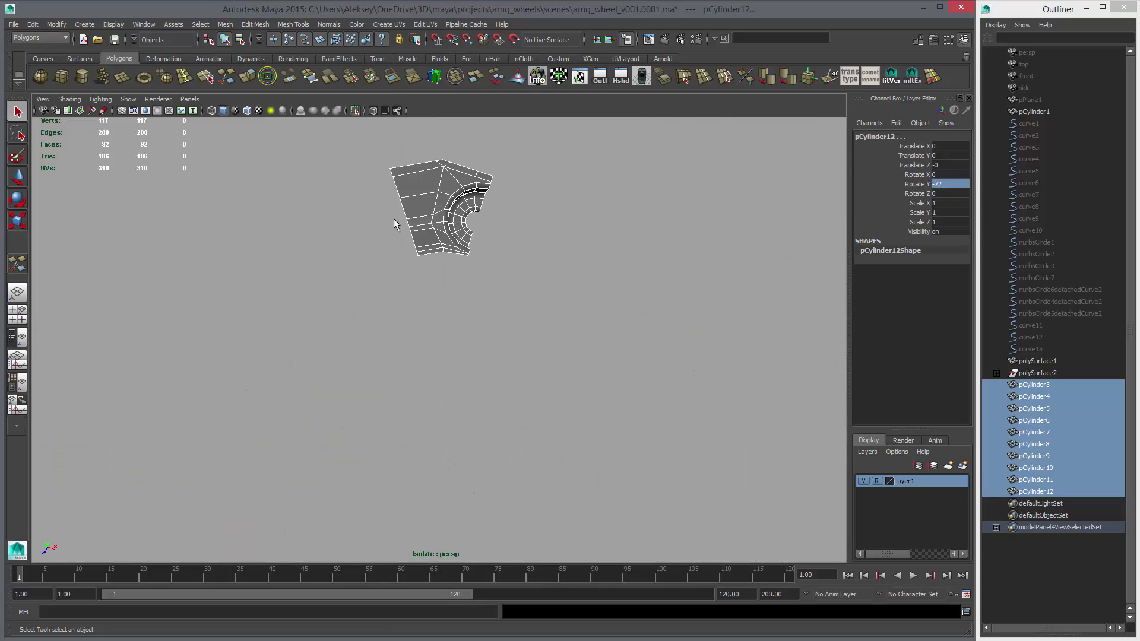
{"action": "left_click", "coordinate": [358, 110]}
{"action": "left_click", "coordinate": [449, 84]}
Step: Turn off smooth preview on the combined hub and extrude the border edge loop of its central hole slightly downward
{"action": "left_click_drag", "start_coordinate": [546, 380], "coordinate": [527, 307], "text": "alt"}
{"action": "left_click", "coordinate": [527, 307]}
{"action": "key", "text": "1"}
{"action": "right_click_drag", "start_coordinate": [494, 334], "coordinate": [748, 469], "text": "alt"}
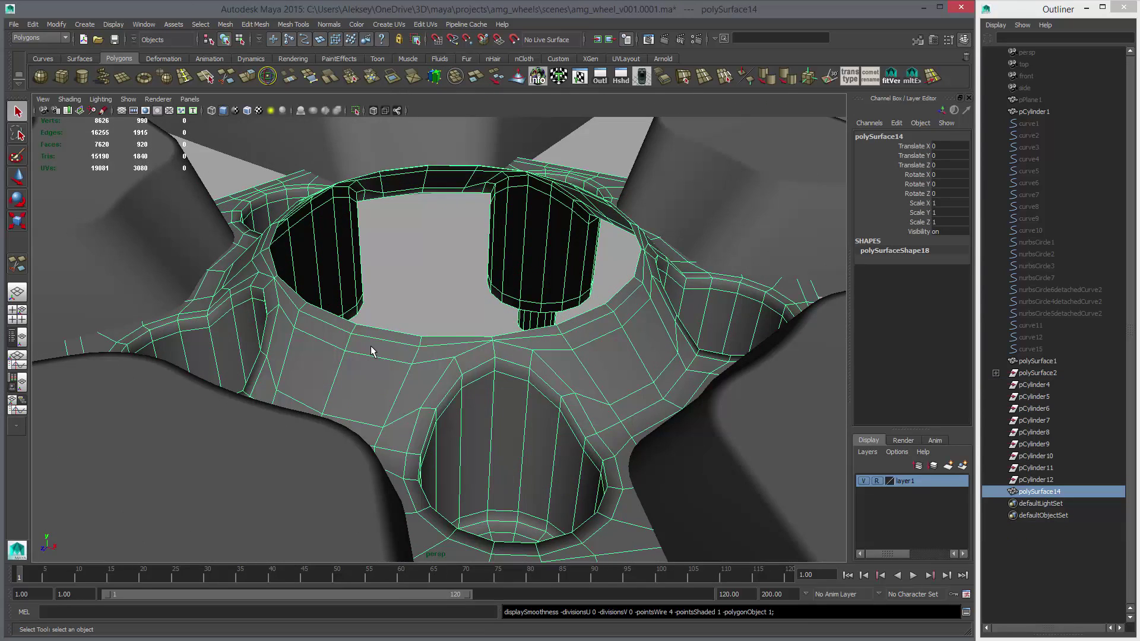
{"action": "right_click_drag", "start_coordinate": [371, 348], "coordinate": [373, 236]}
{"action": "double_click", "coordinate": [377, 331]}
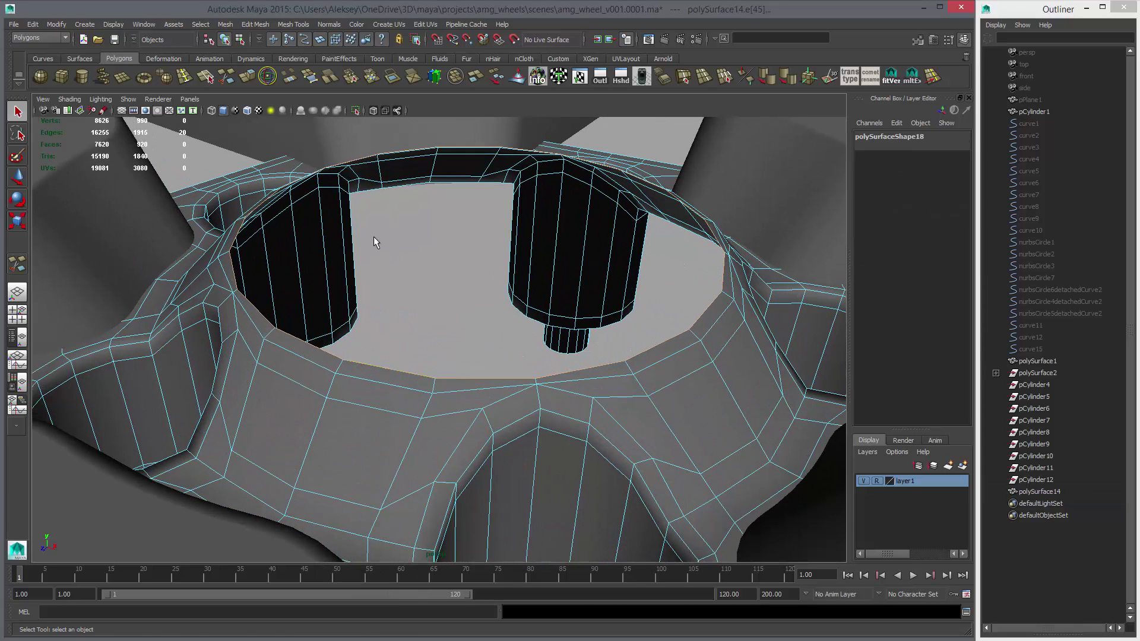
{"action": "left_click", "coordinate": [247, 77]}
{"action": "key", "text": "w"}
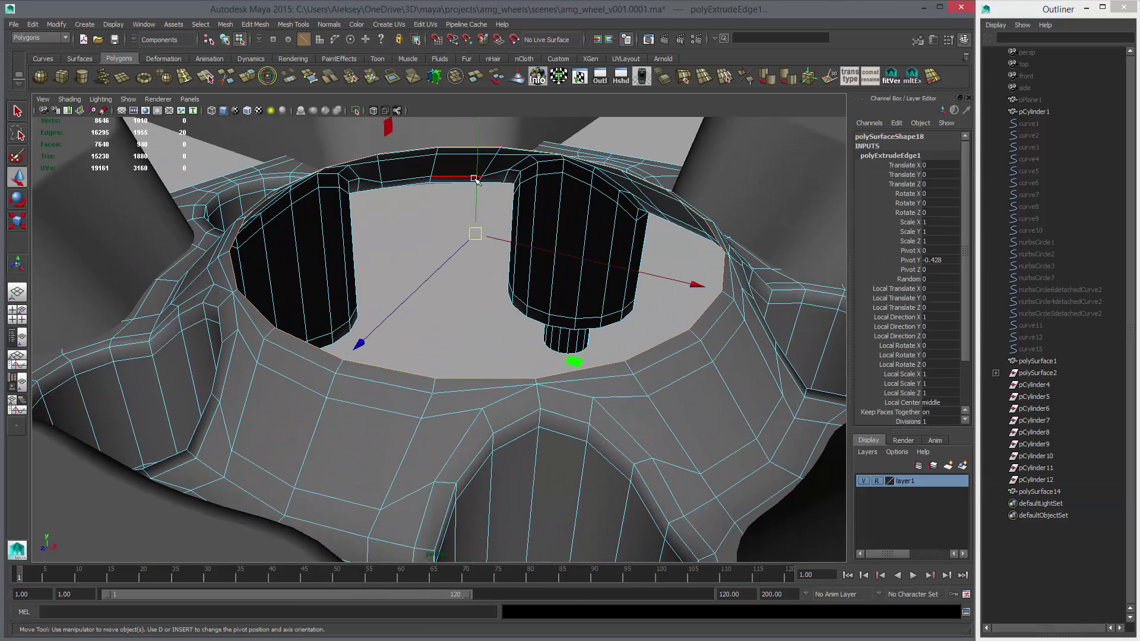
{"action": "left_click_drag", "start_coordinate": [476, 179], "coordinate": [478, 190]}
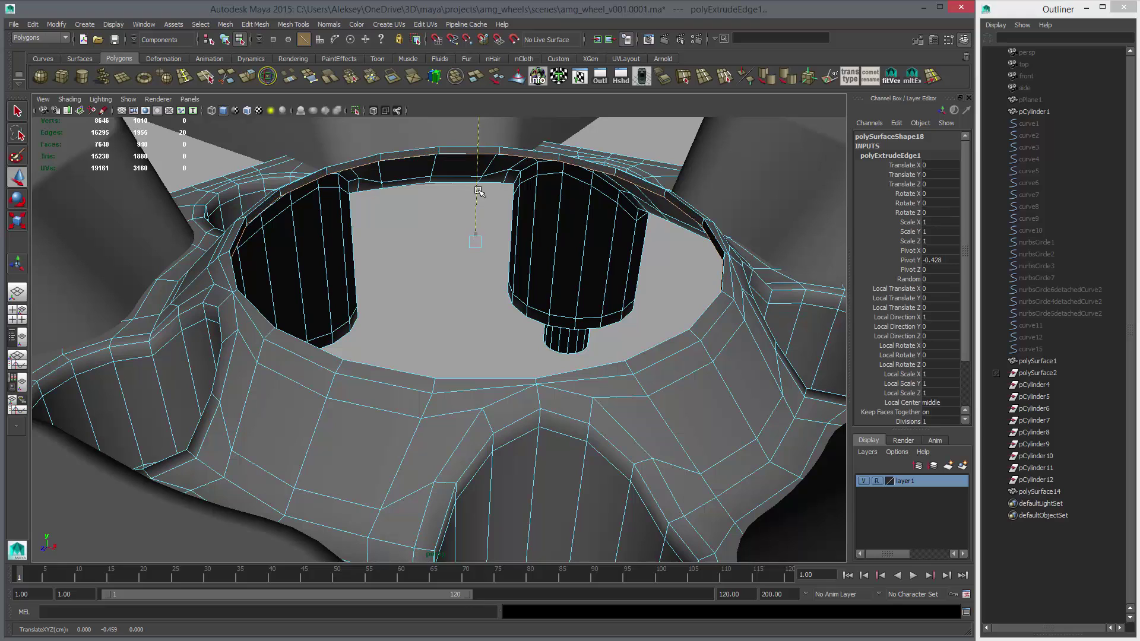
Step: Scale the extruded rim slightly inward, lower it, and extrude it two more times to form the central hole's inner lip
{"action": "key", "text": "r"}
{"action": "middle_click_drag", "start_coordinate": [414, 206], "coordinate": [410, 206]}
{"action": "key", "text": "w"}
{"action": "left_click_drag", "start_coordinate": [477, 205], "coordinate": [474, 215]}
{"action": "key", "text": "ctrl+e"}
{"action": "key", "text": "w"}
{"action": "key", "text": "ctrl+e"}
{"action": "key", "text": "w"}
Step: Preview the hub mesh smoothed and examine the central lip and bolt holes from above and below
{"action": "right_click_drag", "start_coordinate": [392, 171], "coordinate": [432, 160]}
{"action": "key", "text": "3"}
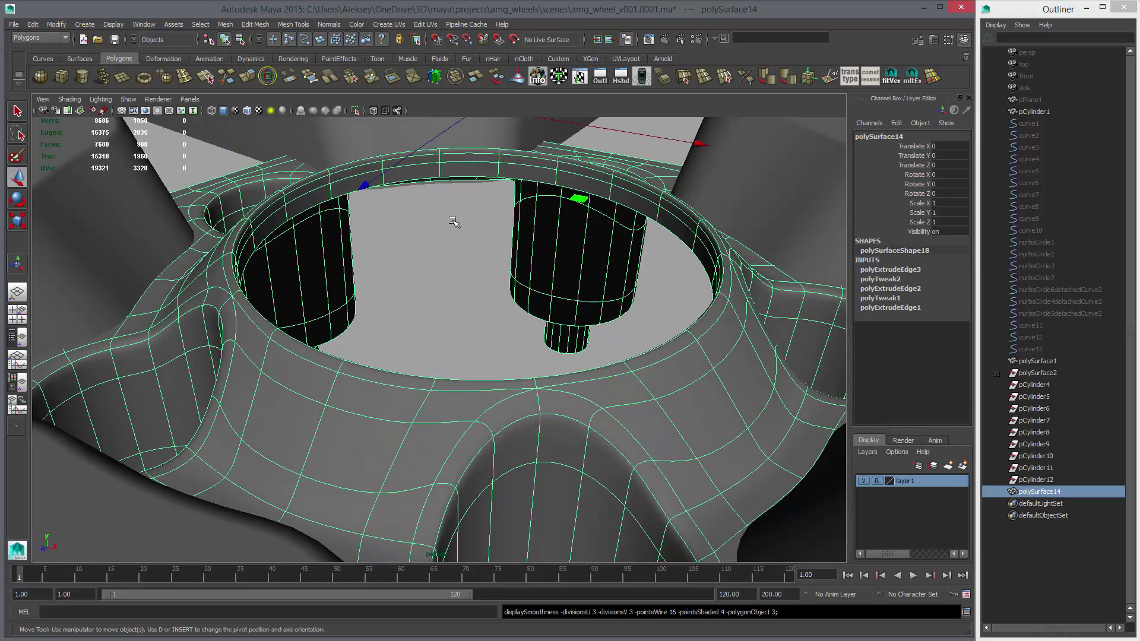
{"action": "left_click", "coordinate": [454, 222]}
{"action": "left_click_drag", "start_coordinate": [454, 222], "coordinate": [460, 284], "text": "alt"}
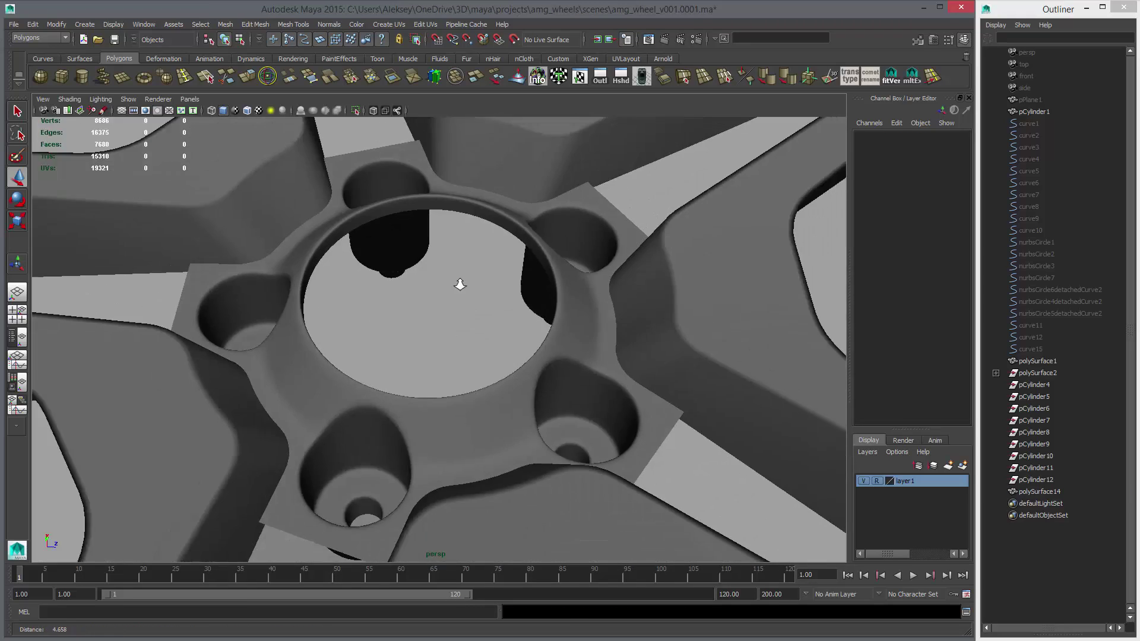
{"action": "scroll", "coordinate": [460, 284], "scroll_direction": "down", "scroll_amount": 5}
{"action": "left_click", "coordinate": [542, 331]}
{"action": "left_click", "coordinate": [621, 214]}
{"action": "left_click_drag", "start_coordinate": [621, 214], "coordinate": [526, 374], "text": "alt"}
{"action": "scroll", "coordinate": [558, 357], "scroll_direction": "down", "scroll_amount": 5}
Step: Turn off smooth preview and extrude the hub's outer border edge loop downward twice to form the side wall
{"action": "left_click", "coordinate": [382, 342]}
{"action": "key", "text": "1"}
{"action": "left_click", "coordinate": [369, 405]}
{"action": "double_click", "coordinate": [355, 419]}
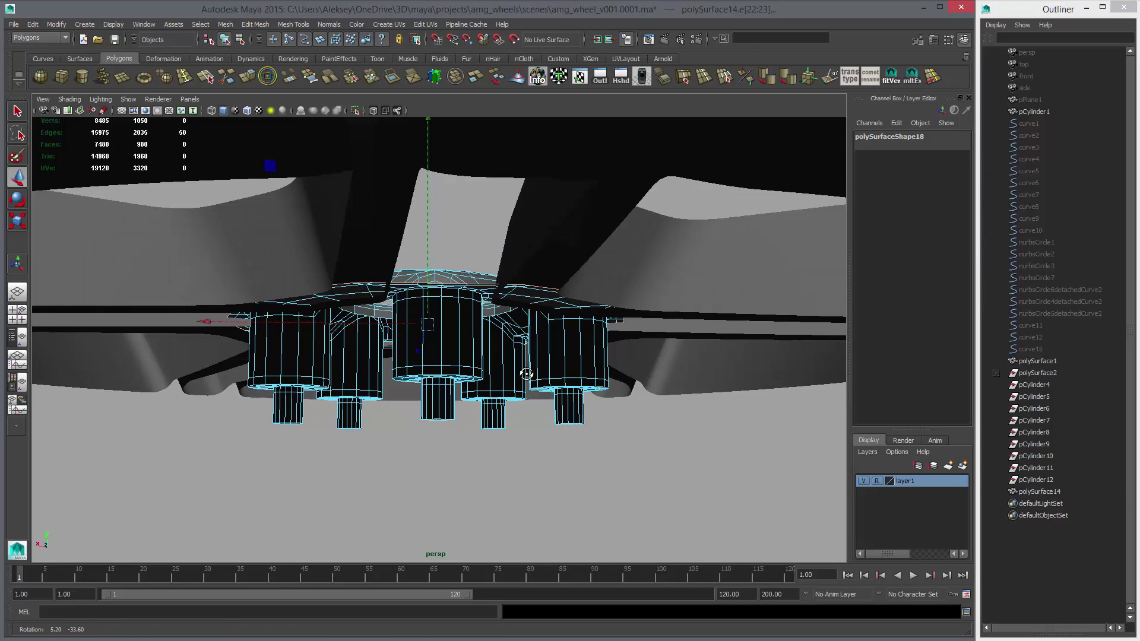
{"action": "left_click", "coordinate": [249, 76]}
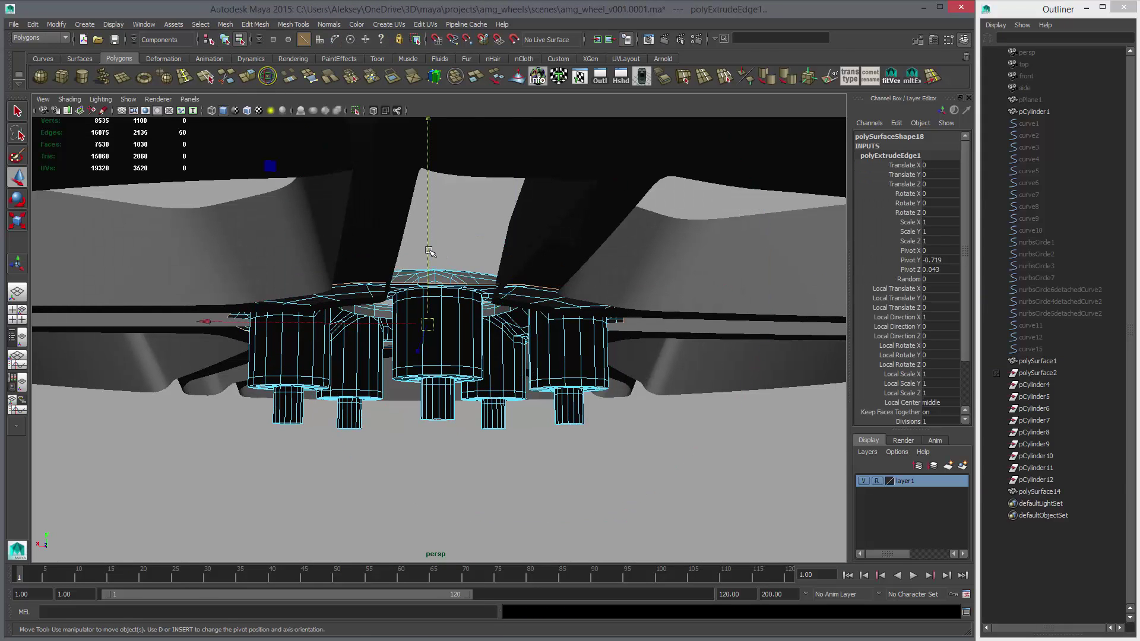
{"action": "left_click_drag", "start_coordinate": [430, 261], "coordinate": [369, 287], "text": "alt"}
{"action": "key", "text": "ctrl+e"}
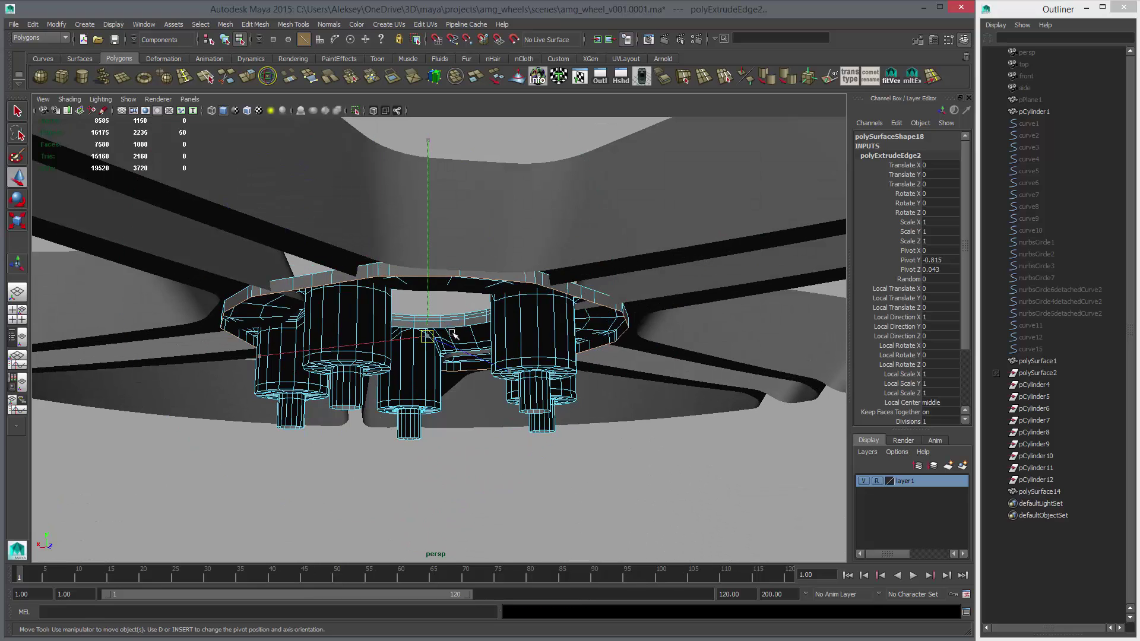
{"action": "right_click_drag", "start_coordinate": [479, 327], "coordinate": [493, 314]}
{"action": "left_click", "coordinate": [493, 314]}
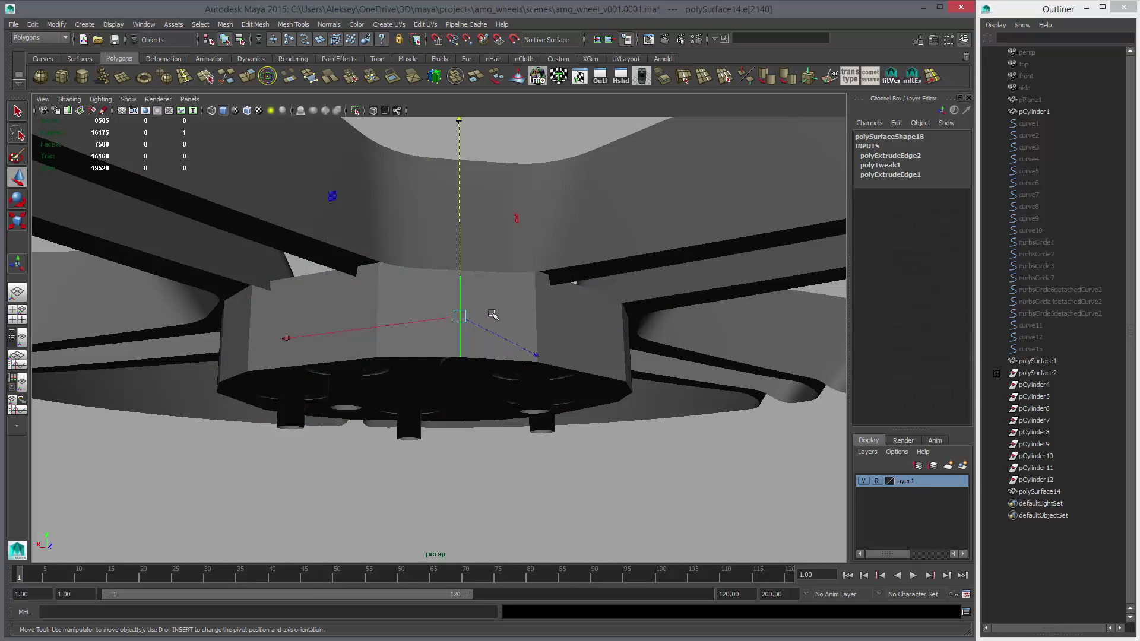
Step: Preview the hub mesh smoothed and examine from below how its side wall meets the spokes
{"action": "key", "text": "3"}
{"action": "left_click_drag", "start_coordinate": [598, 352], "coordinate": [602, 416], "text": "alt"}
{"action": "right_click_drag", "start_coordinate": [602, 415], "coordinate": [605, 348], "text": "alt"}
{"action": "left_click", "coordinate": [764, 317]}
{"action": "left_click_drag", "start_coordinate": [665, 347], "coordinate": [434, 347], "text": "alt"}
{"action": "left_click_drag", "start_coordinate": [564, 366], "coordinate": [578, 304], "text": "alt"}
{"action": "right_click_drag", "start_coordinate": [578, 304], "coordinate": [593, 404], "text": "alt"}
{"action": "left_click_drag", "start_coordinate": [593, 404], "coordinate": [612, 430], "text": "alt"}
{"action": "left_click_drag", "start_coordinate": [406, 341], "coordinate": [669, 299], "text": "alt"}
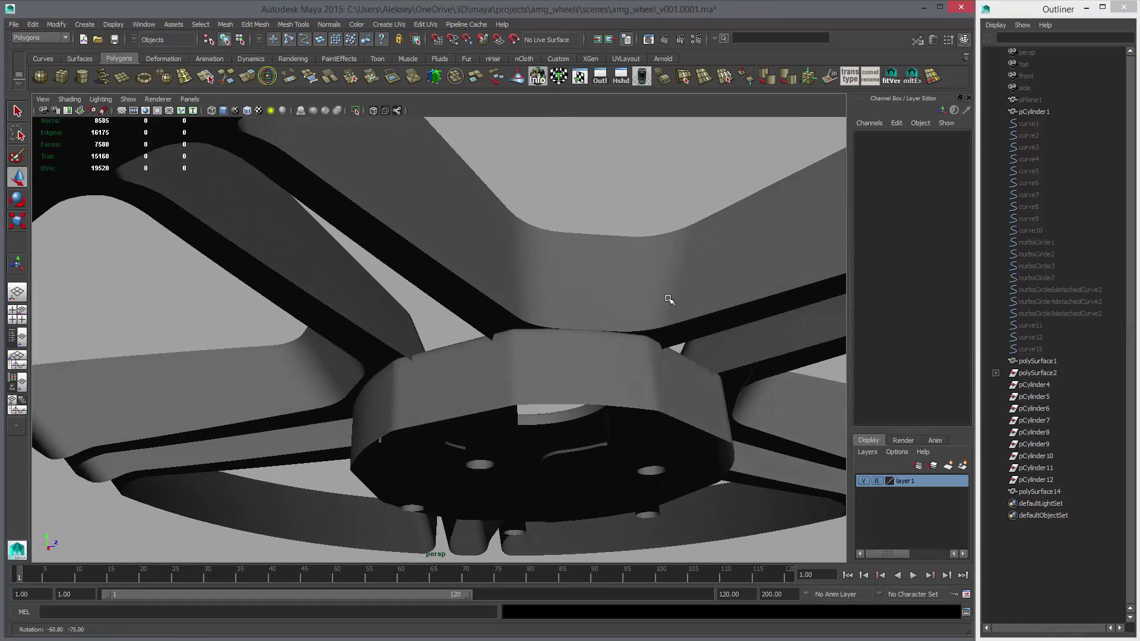
{"action": "left_click", "coordinate": [402, 332]}
{"action": "left_click_drag", "start_coordinate": [403, 332], "coordinate": [339, 389], "text": "alt"}
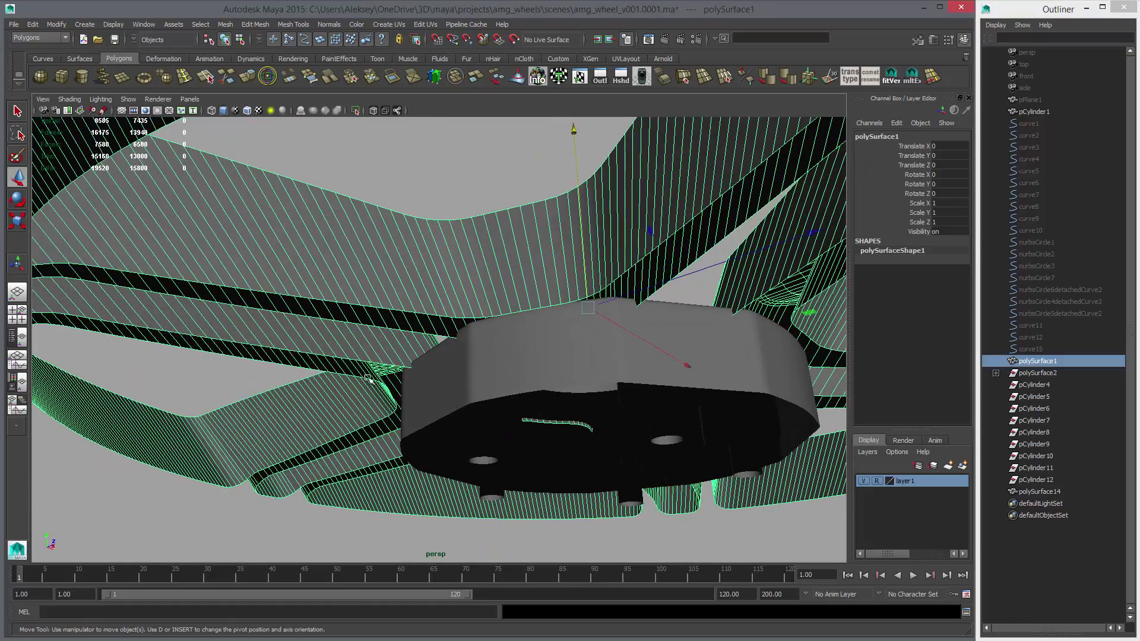
{"action": "right_click_drag", "start_coordinate": [618, 407], "coordinate": [521, 386], "text": "alt"}
{"action": "left_click_drag", "start_coordinate": [521, 387], "coordinate": [610, 475], "text": "alt"}
Step: Create a polygon plane centred under the wheel in the side view, lower it to Translate Y -1.088, and scale it uniformly to 9.56
{"action": "scroll", "coordinate": [534, 472], "scroll_direction": "down", "scroll_amount": 3}
{"action": "key", "text": "space"}
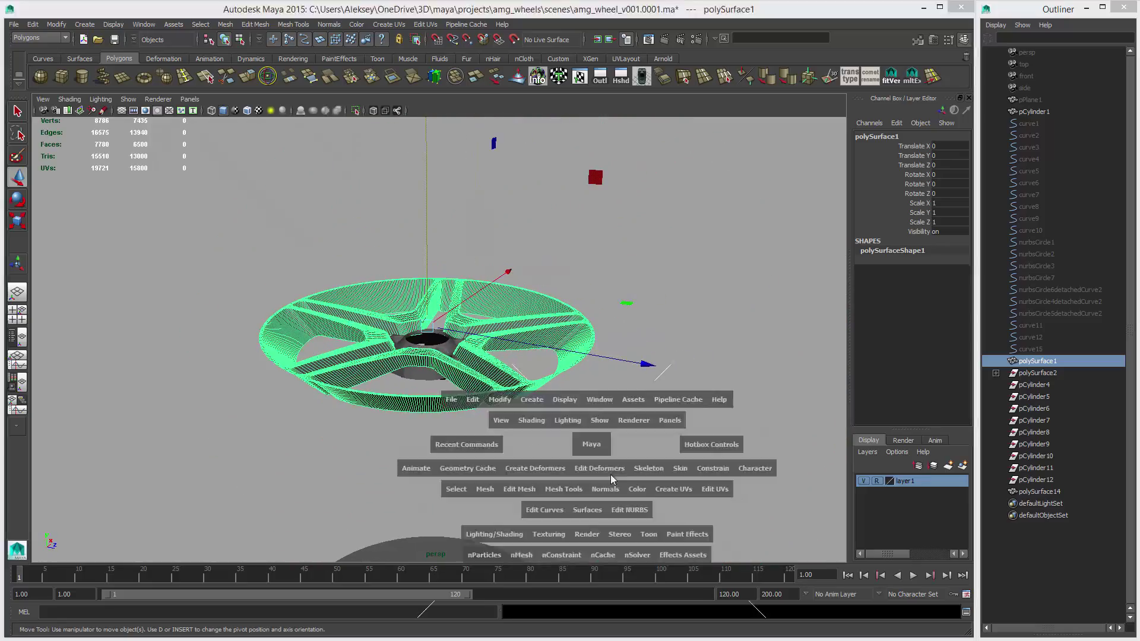
{"action": "key", "text": "space"}
{"action": "scroll", "coordinate": [720, 372], "scroll_direction": "down", "scroll_amount": 2}
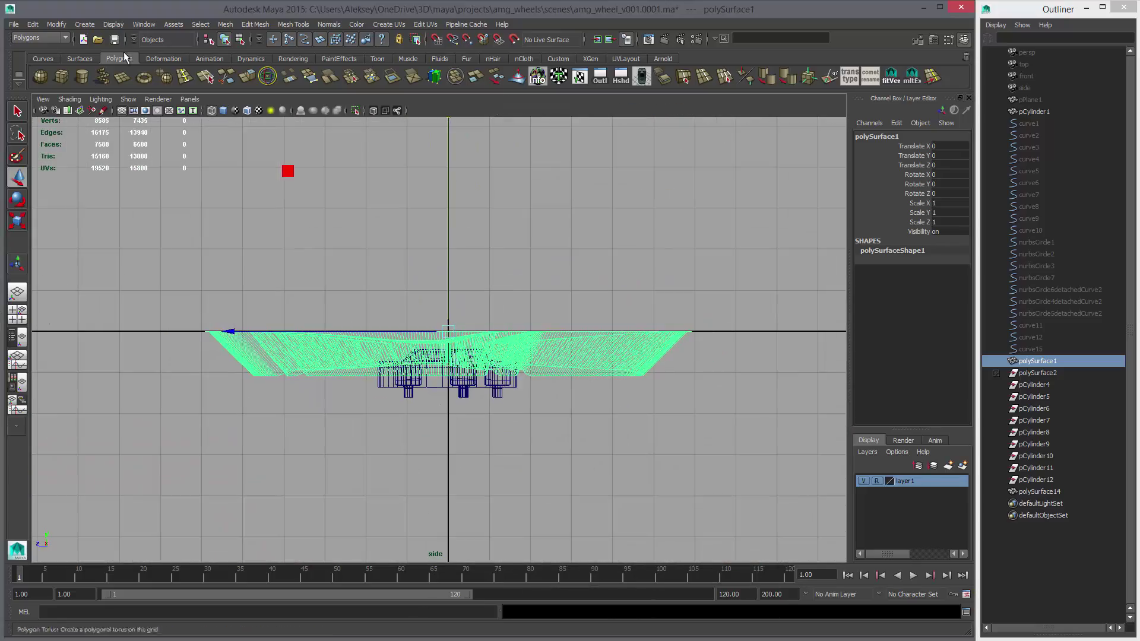
{"action": "left_click", "coordinate": [123, 81]}
{"action": "key", "text": "r"}
{"action": "middle_click_drag", "start_coordinate": [293, 318], "coordinate": [349, 336]}
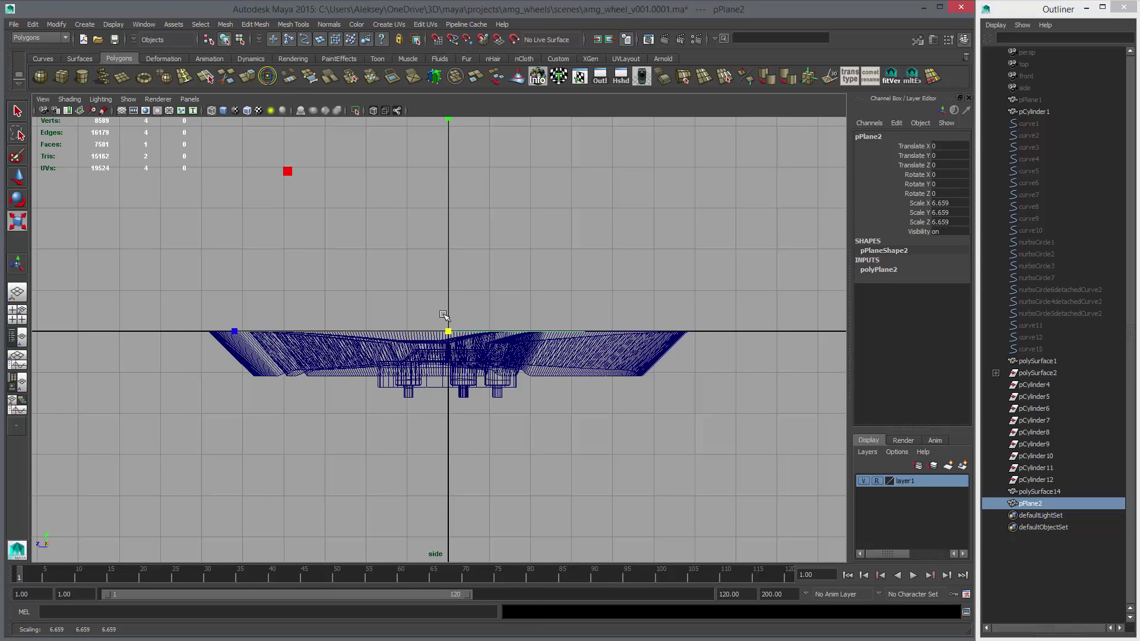
{"action": "key", "text": "w"}
{"action": "middle_click_drag", "start_coordinate": [450, 295], "coordinate": [585, 406]}
{"action": "key", "text": "r"}
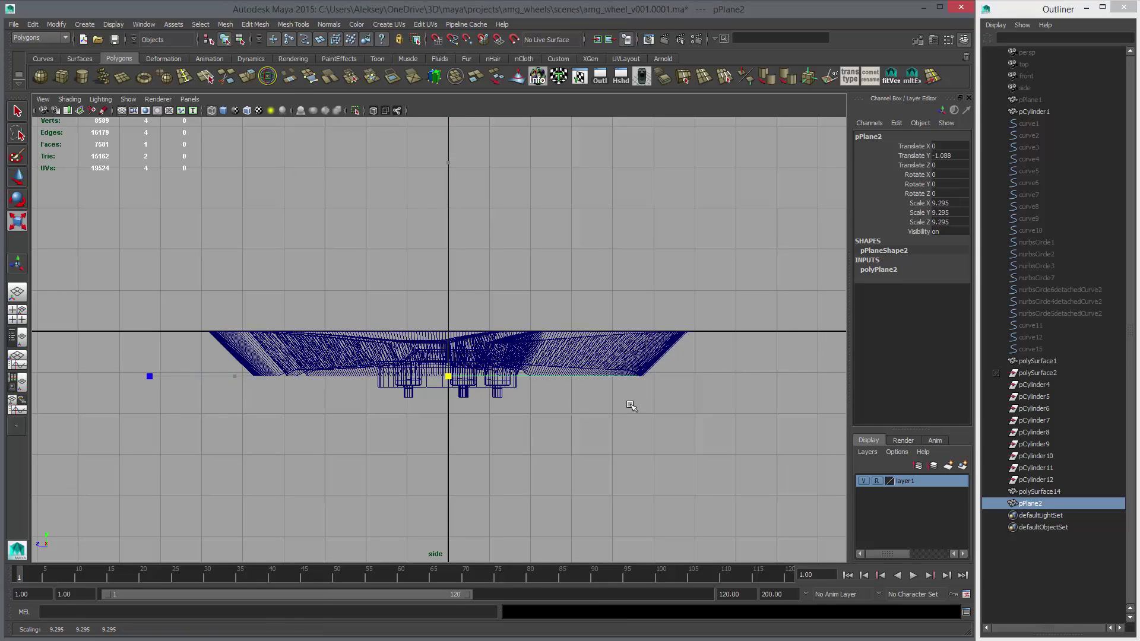
Step: Try applying a Wave deformer to the vertices of the plane and the spoke surface's lower edge
{"action": "left_click", "coordinate": [660, 347], "text": "shift"}
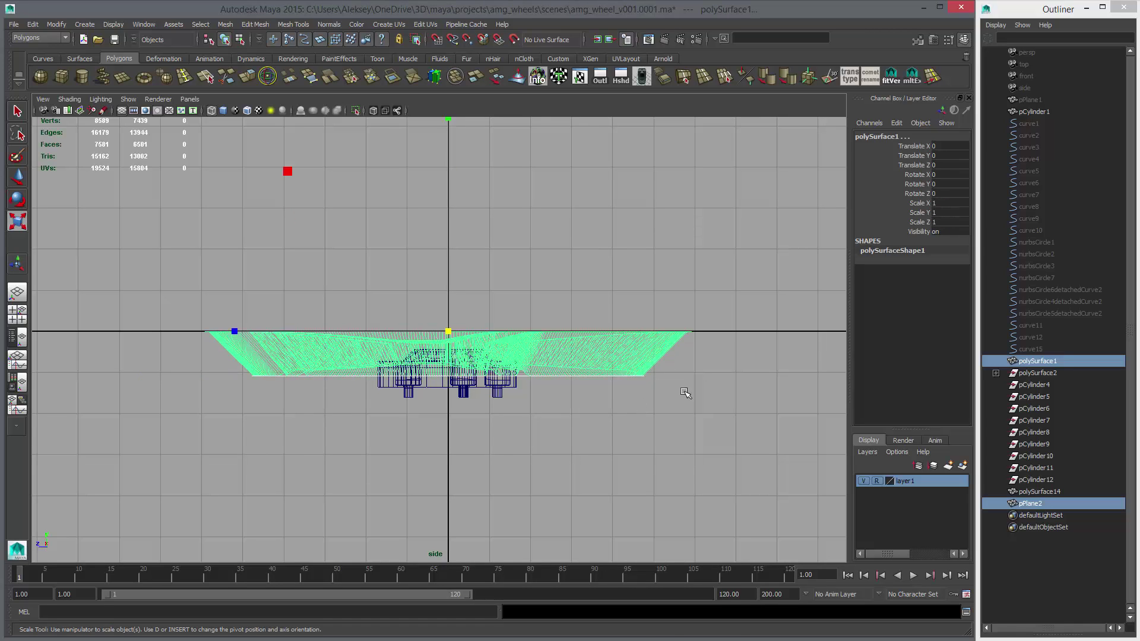
{"action": "right_click_drag", "start_coordinate": [682, 394], "coordinate": [682, 414]}
{"action": "key", "text": "ctrl+z"}
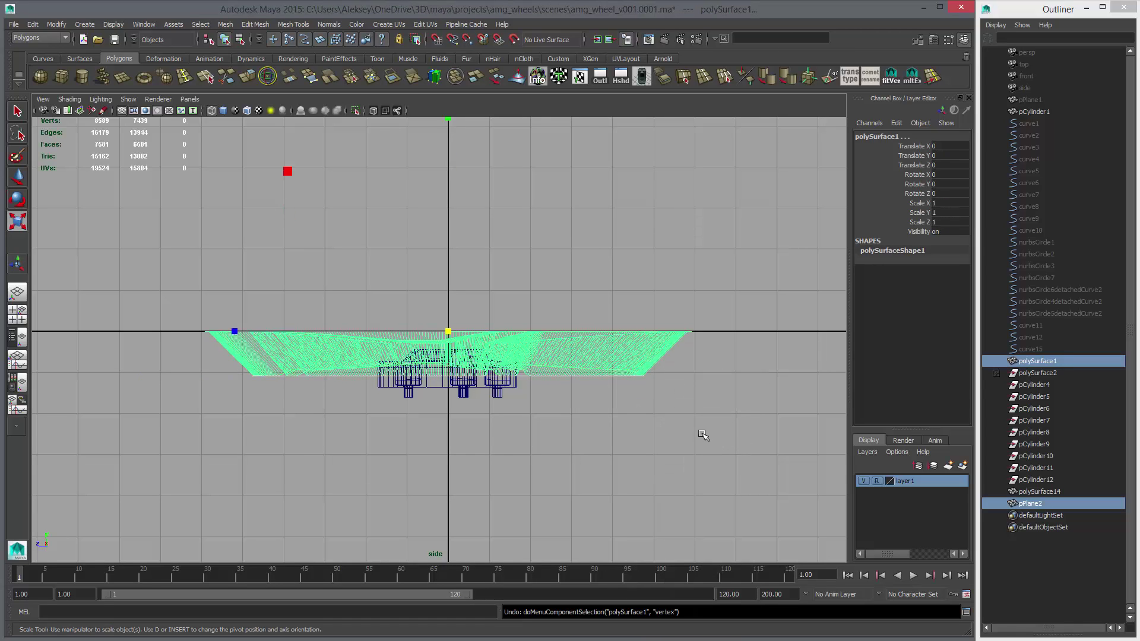
{"action": "key", "text": "F8"}
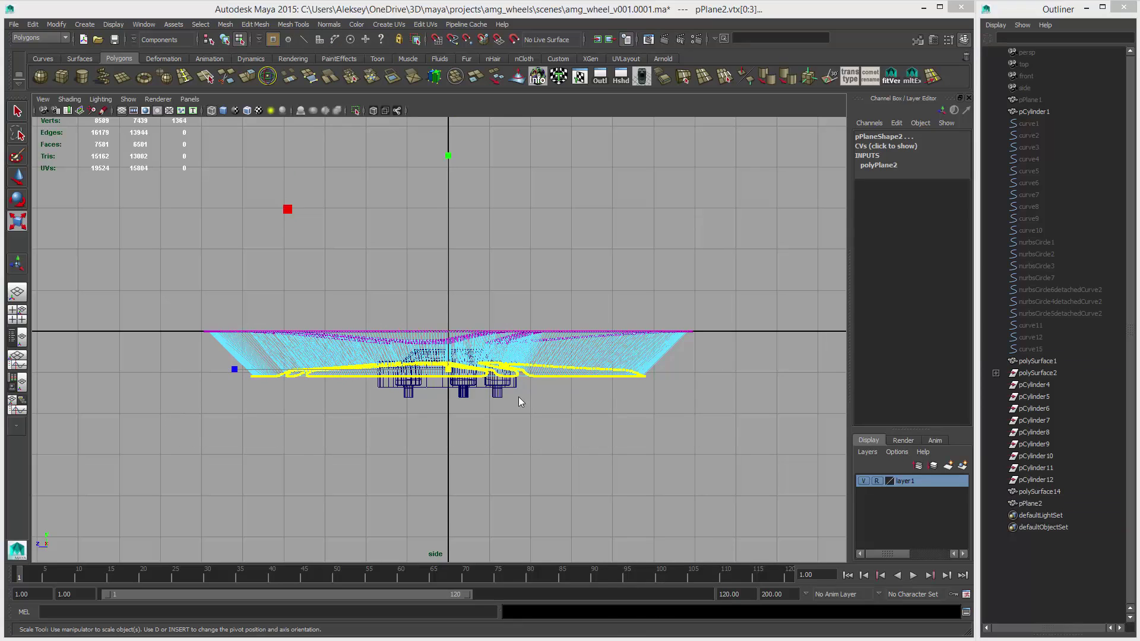
{"action": "key", "text": "space"}
{"action": "left_click_drag", "start_coordinate": [394, 415], "coordinate": [403, 504]}
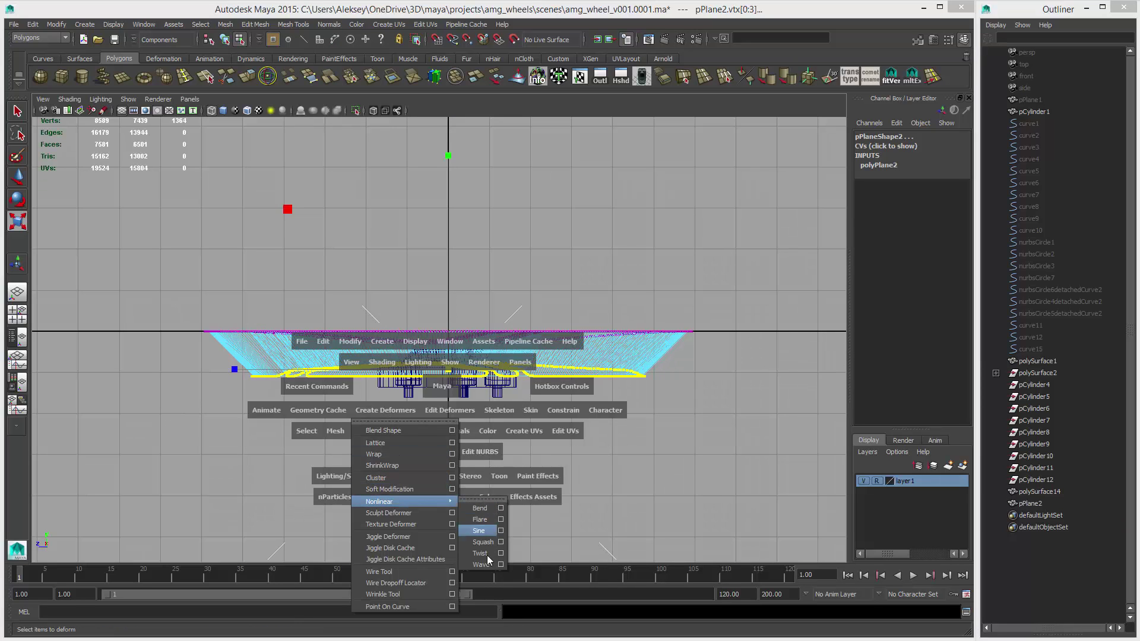
{"action": "left_click_drag", "start_coordinate": [485, 568], "coordinate": [484, 569]}
Step: Return to object selection and hide the wheel's spoke surface to expose the hub and plane
{"action": "left_click_drag", "start_coordinate": [669, 348], "coordinate": [664, 384], "text": "alt"}
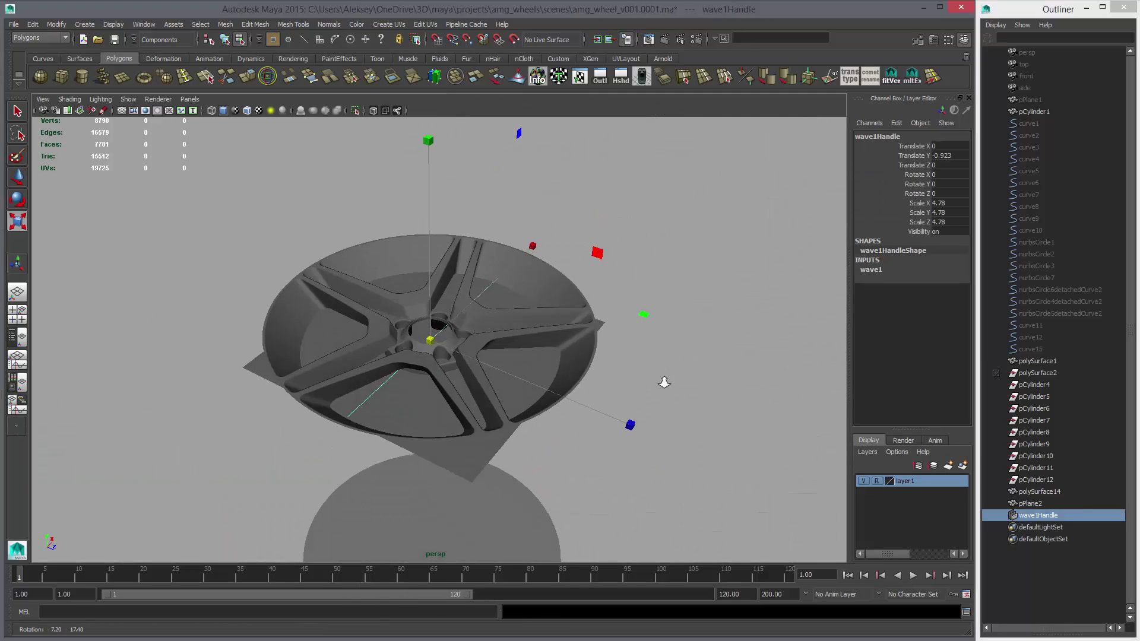
{"action": "scroll", "coordinate": [664, 384], "scroll_direction": "up", "scroll_amount": 3}
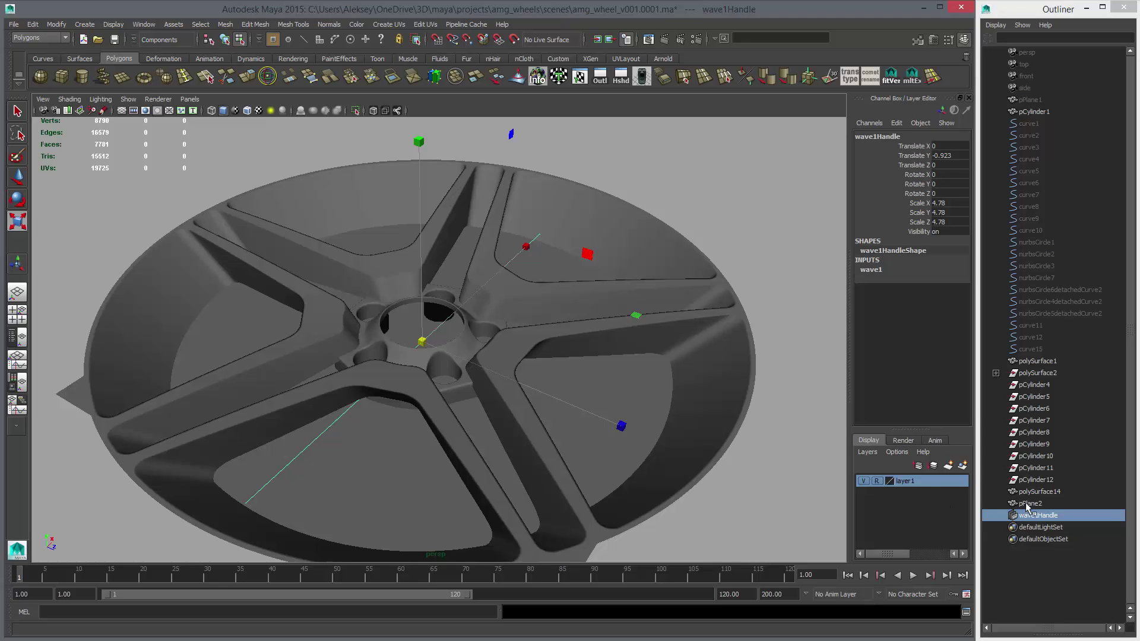
{"action": "right_click_drag", "start_coordinate": [732, 322], "coordinate": [746, 314]}
{"action": "left_click", "coordinate": [746, 314]}
{"action": "key", "text": "ctrl+h"}
{"action": "key", "text": "bracketleft"}
{"action": "key", "text": "bracketleft"}
{"action": "key", "text": "bracketleft"}
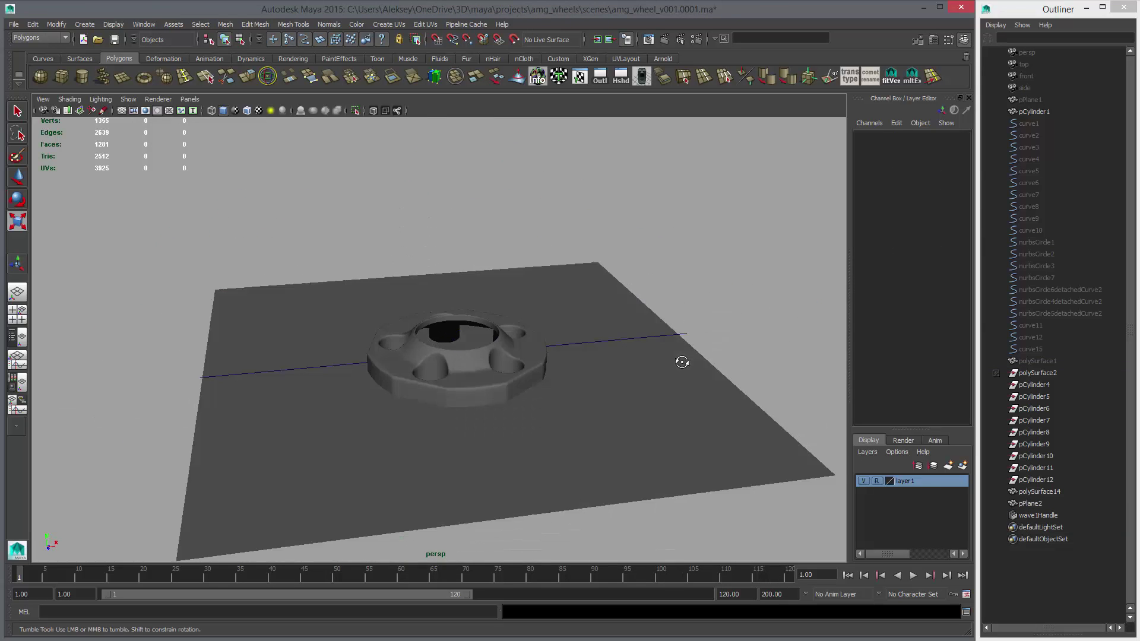
Step: Select the wave deformer handle and try an amplitude of -0.14 with a different wavelength
{"action": "left_click_drag", "start_coordinate": [520, 373], "coordinate": [867, 331], "text": "alt"}
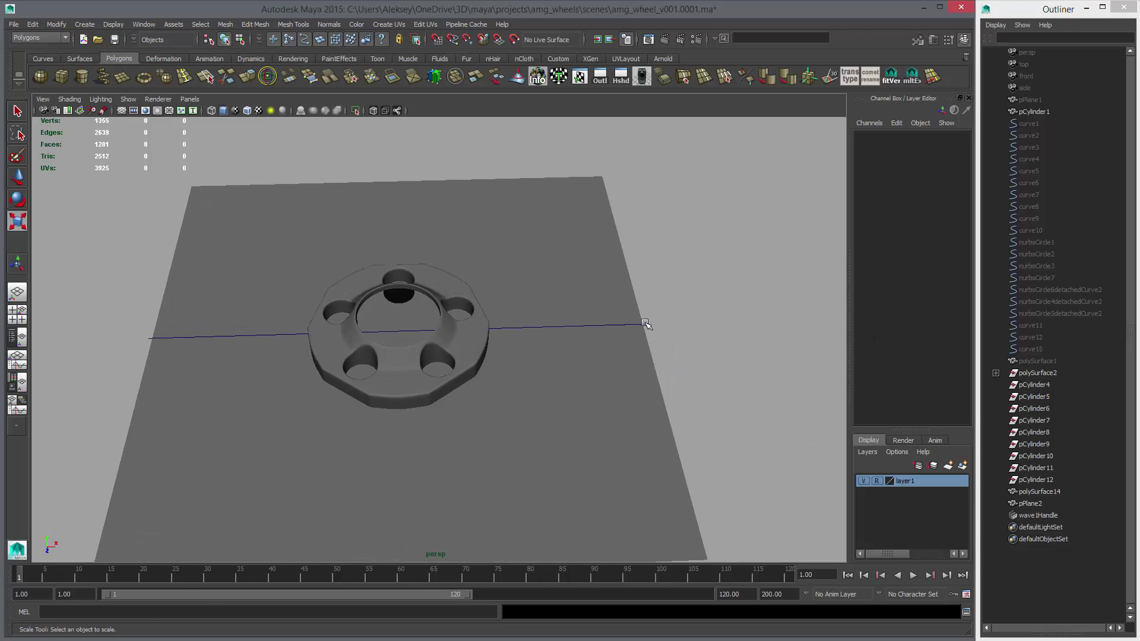
{"action": "left_click_drag", "start_coordinate": [668, 354], "coordinate": [669, 355]}
{"action": "left_click", "coordinate": [872, 270]}
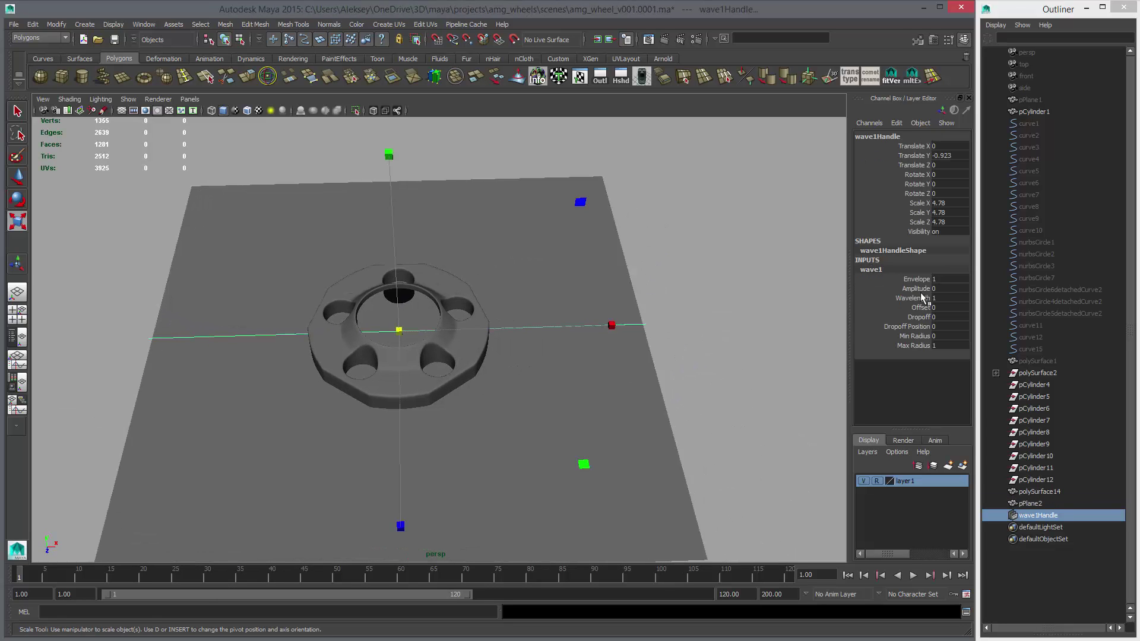
{"action": "left_click", "coordinate": [917, 289]}
{"action": "middle_click_drag", "start_coordinate": [634, 352], "coordinate": [641, 352]}
{"action": "middle_click_drag", "start_coordinate": [648, 355], "coordinate": [794, 378]}
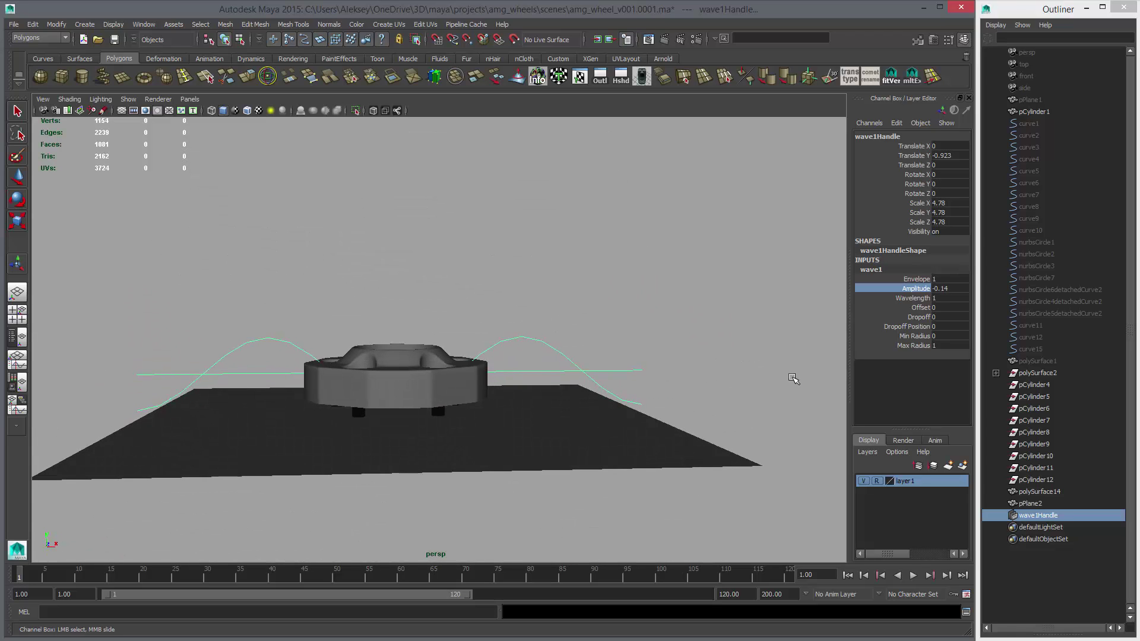
{"action": "left_click", "coordinate": [908, 298]}
{"action": "middle_click_drag", "start_coordinate": [745, 346], "coordinate": [693, 357]}
Step: Undo the wave adjustments, the hiding of the spoke surface, and the Wave deformer itself
{"action": "key", "text": "ctrl+z"}
{"action": "key", "text": "ctrl+z"}
{"action": "key", "text": "ctrl+z"}
{"action": "key", "text": "ctrl+z"}
{"action": "key", "text": "ctrl+z"}
{"action": "key", "text": "ctrl+z"}
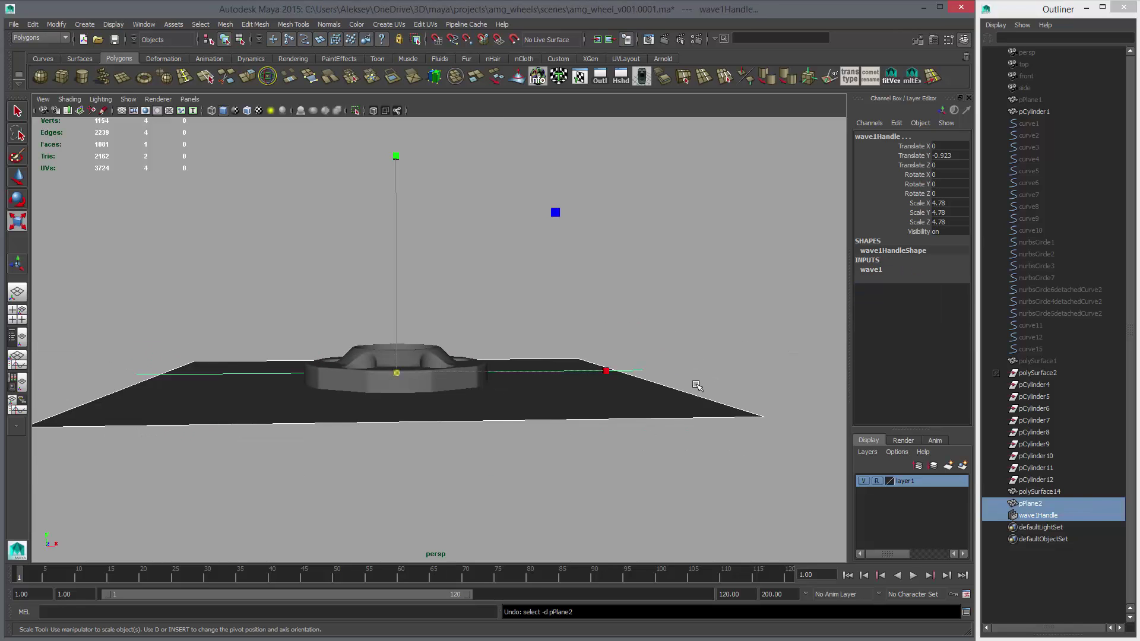
{"action": "key", "text": "ctrl+z"}
{"action": "key", "text": "ctrl+z"}
{"action": "left_click", "coordinate": [691, 406]}
{"action": "left_click", "coordinate": [877, 288]}
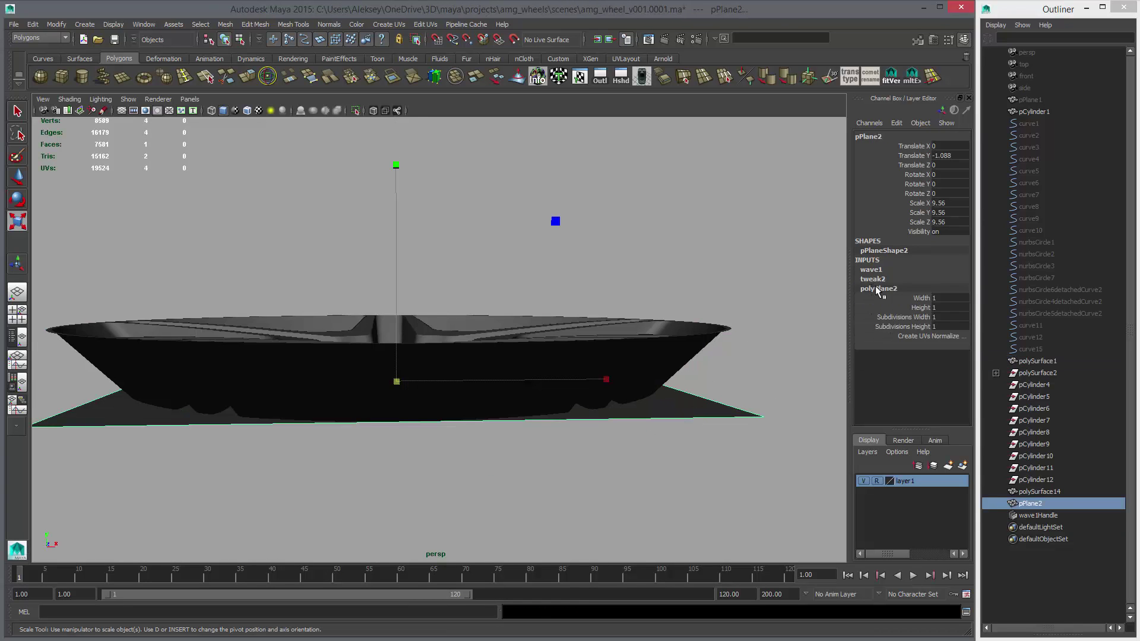
{"action": "key", "text": "ctrl+z"}
{"action": "key", "text": "ctrl+z"}
{"action": "key", "text": "ctrl+z"}
{"action": "key", "text": "ctrl+z"}
{"action": "key", "text": "ctrl+z"}
{"action": "key", "text": "ctrl+z"}
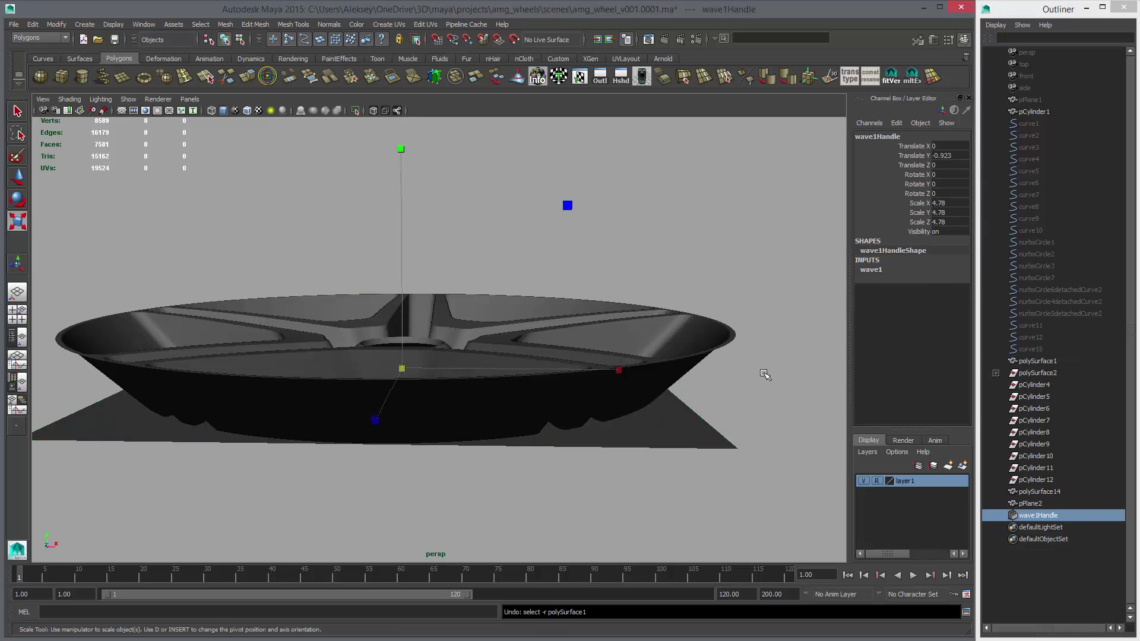
{"action": "key", "text": "ctrl+z"}
{"action": "key", "text": "ctrl+z"}
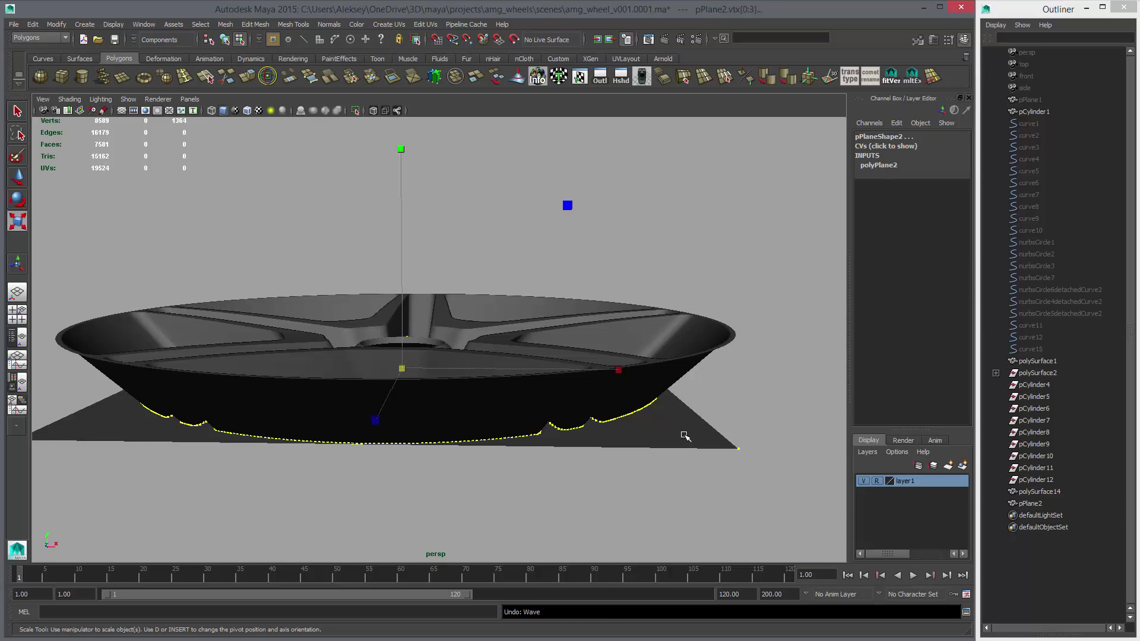
Step: Select the plane under the wheel and set its width and height subdivisions to 128
{"action": "right_click_drag", "start_coordinate": [688, 423], "coordinate": [715, 417]}
{"action": "left_click", "coordinate": [879, 271]}
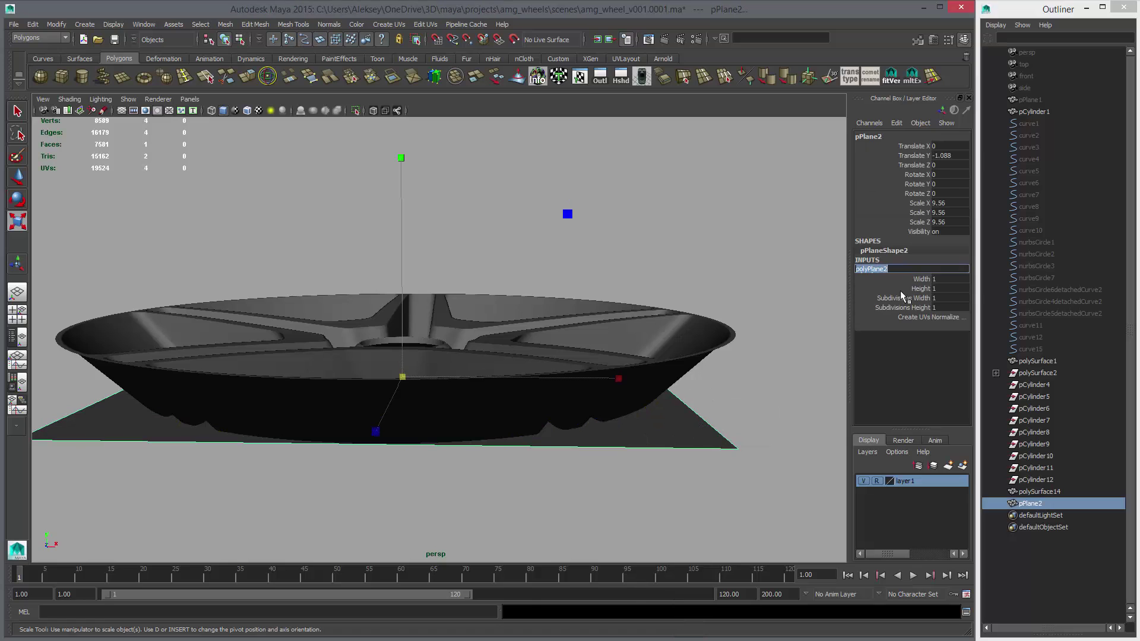
{"action": "left_click_drag", "start_coordinate": [939, 296], "coordinate": [939, 306]}
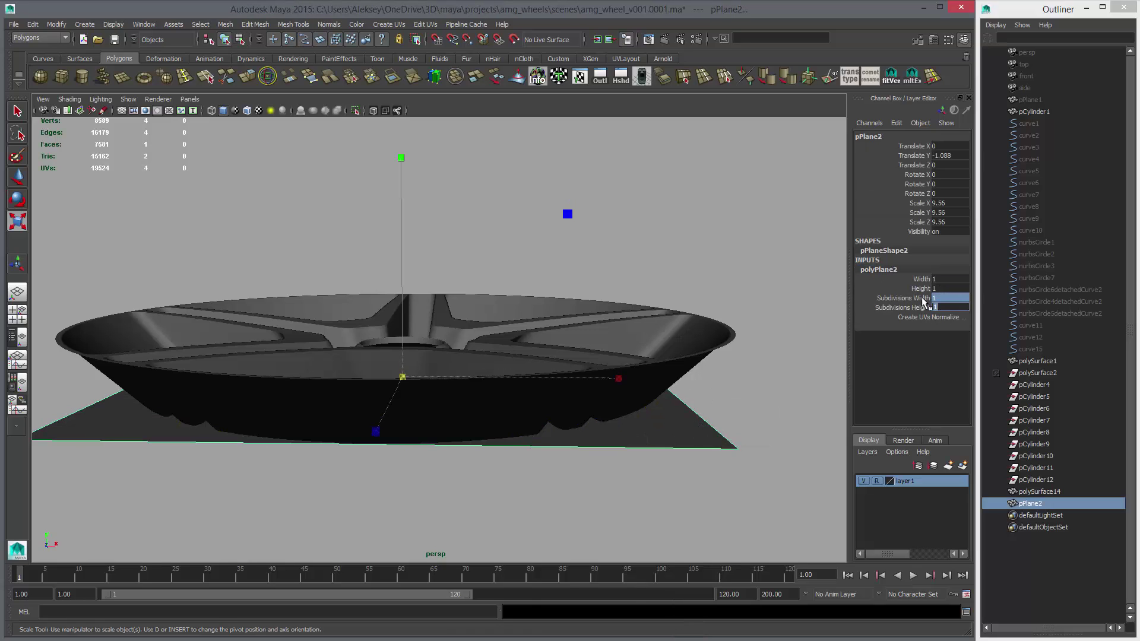
{"action": "type", "text": "128"}
{"action": "key", "text": "Return"}
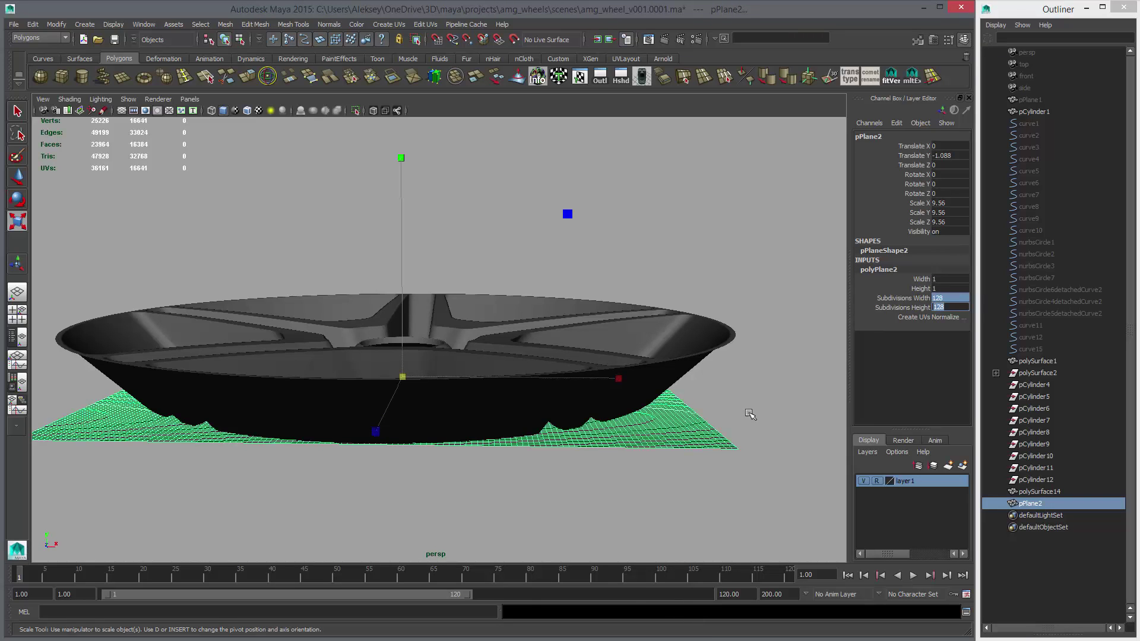
Step: Select the subdivided plane's vertices and the spoke surface's lower-edge vertices in the side view, and apply a Wave deformer to them
{"action": "left_click", "coordinate": [676, 369], "text": "shift"}
{"action": "key", "text": "space"}
{"action": "key", "text": "space"}
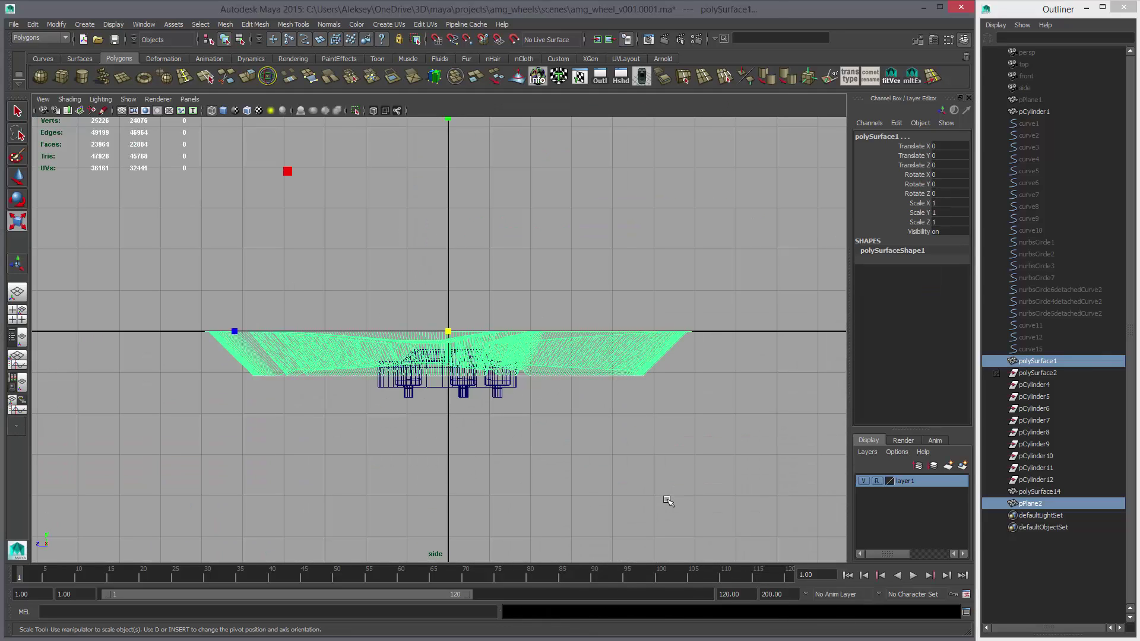
{"action": "key", "text": "F8"}
{"action": "left_click_drag", "start_coordinate": [219, 377], "coordinate": [204, 356]}
{"action": "key", "text": "space"}
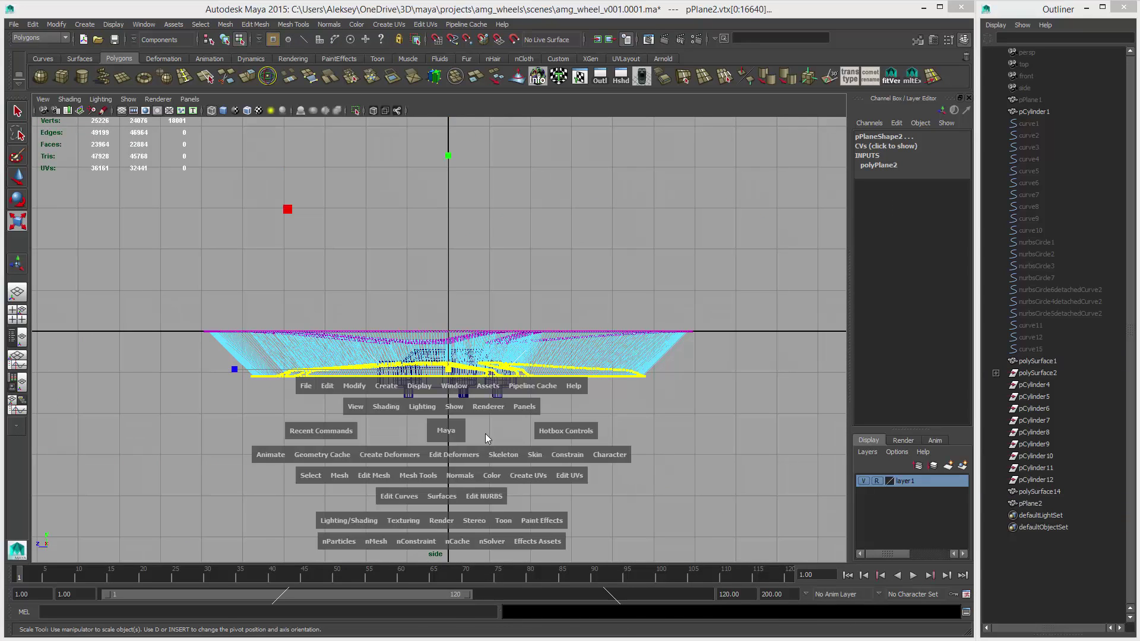
{"action": "left_click_drag", "start_coordinate": [390, 456], "coordinate": [494, 608]}
{"action": "key", "text": "space"}
{"action": "key", "text": "space"}
{"action": "left_click_drag", "start_coordinate": [683, 282], "coordinate": [702, 376], "text": "alt"}
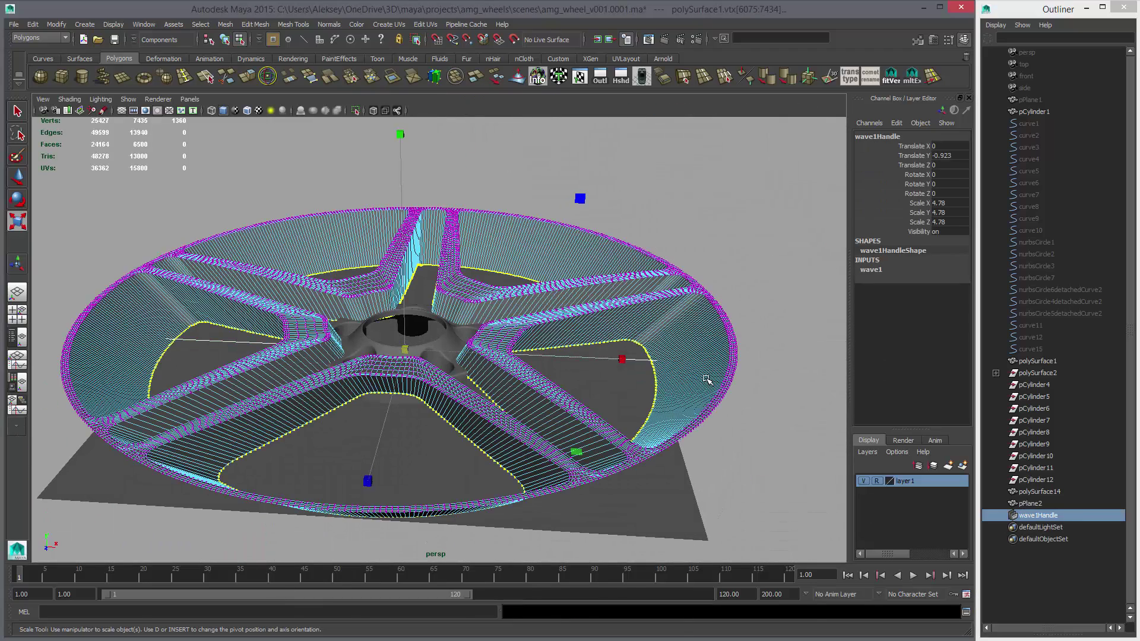
Step: Hide the spoke surface, select the wave deformer handle, and set its amplitude to 0.12 and wavelength to 1.36
{"action": "right_click_drag", "start_coordinate": [707, 378], "coordinate": [747, 361]}
{"action": "key", "text": "ctrl+h"}
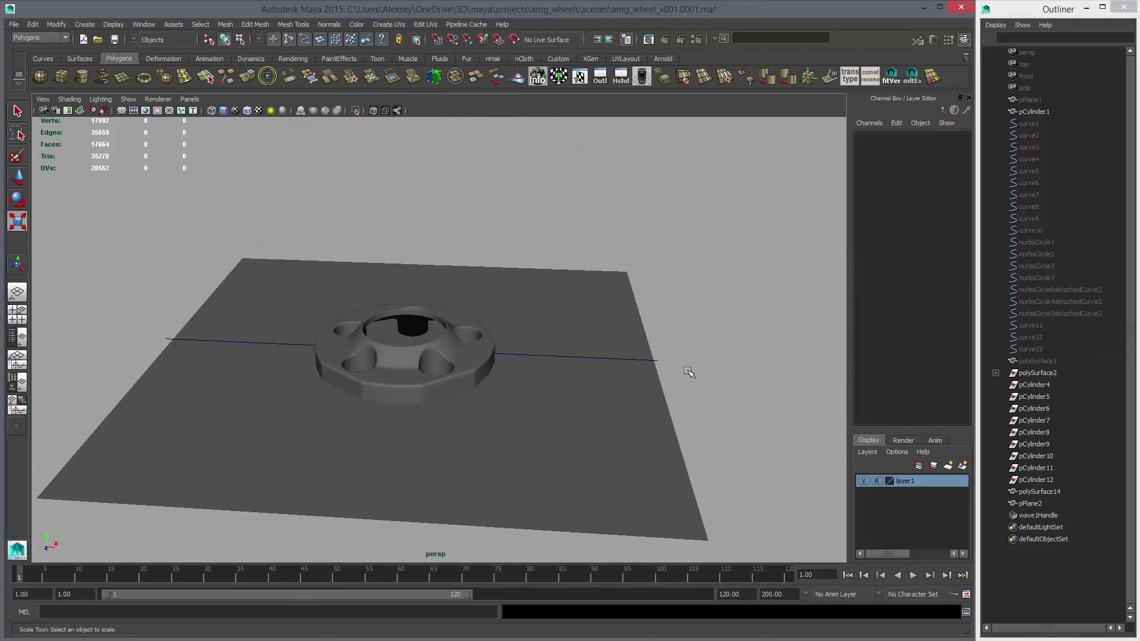
{"action": "left_click_drag", "start_coordinate": [671, 387], "coordinate": [672, 389]}
{"action": "left_click", "coordinate": [877, 271]}
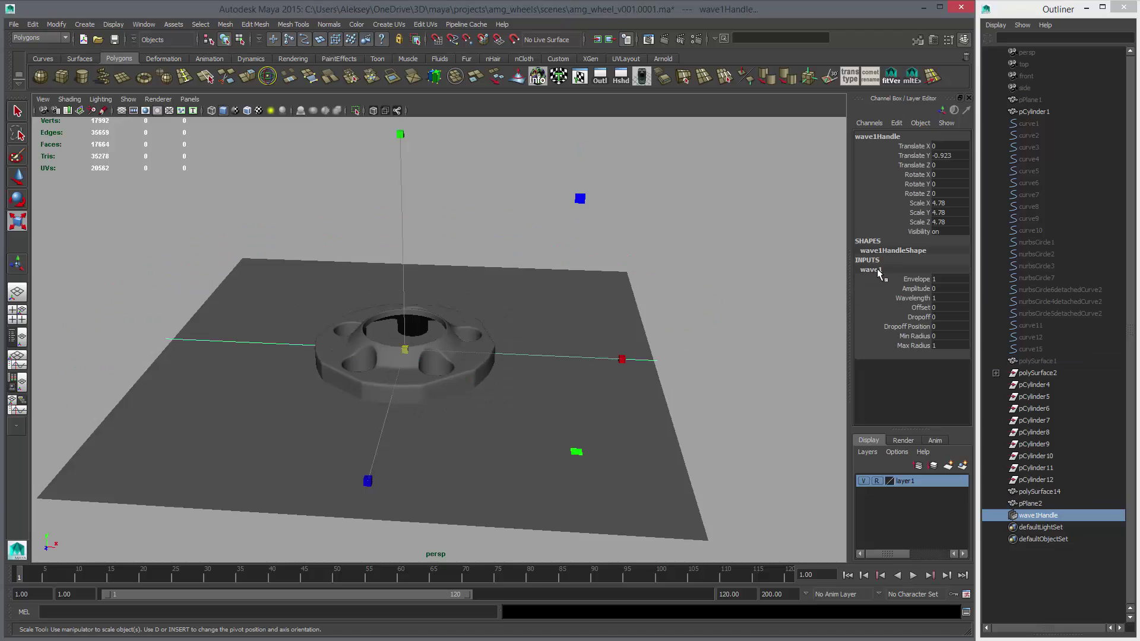
{"action": "left_click", "coordinate": [914, 288]}
{"action": "middle_click_drag", "start_coordinate": [656, 375], "coordinate": [799, 394]}
Step: Try a minimum radius of 0.55 and undo it, and set the wave's maximum radius to 0.49 and amplitude to -0.13
{"action": "left_click", "coordinate": [911, 336]}
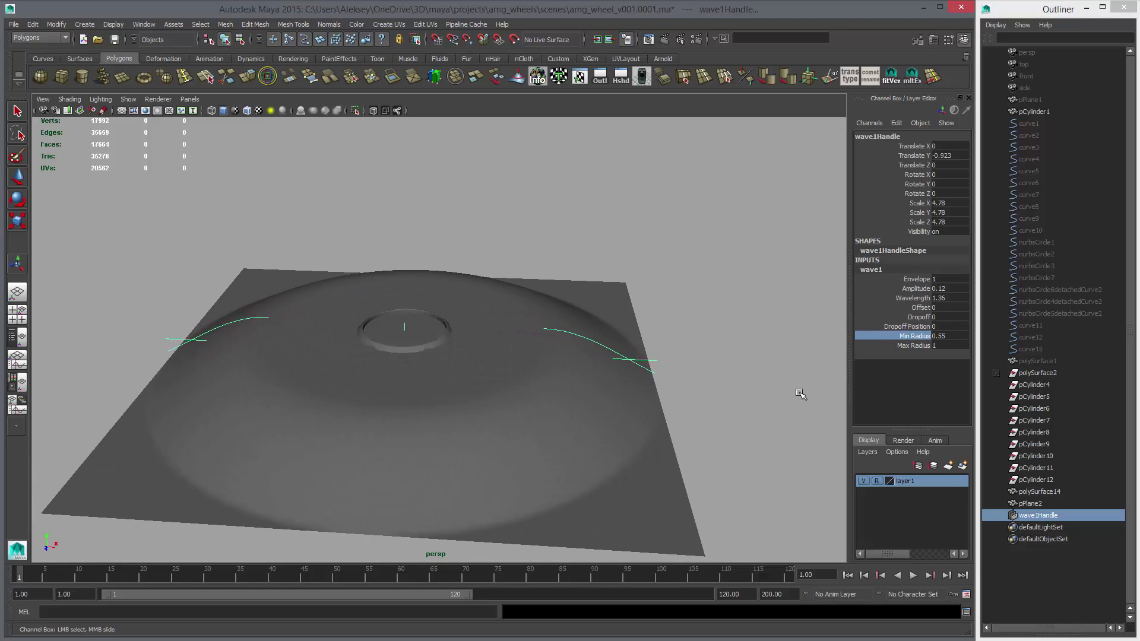
{"action": "key", "text": "ctrl+z"}
{"action": "left_click", "coordinate": [912, 345]}
{"action": "middle_click_drag", "start_coordinate": [720, 390], "coordinate": [675, 388]}
{"action": "left_click", "coordinate": [914, 288]}
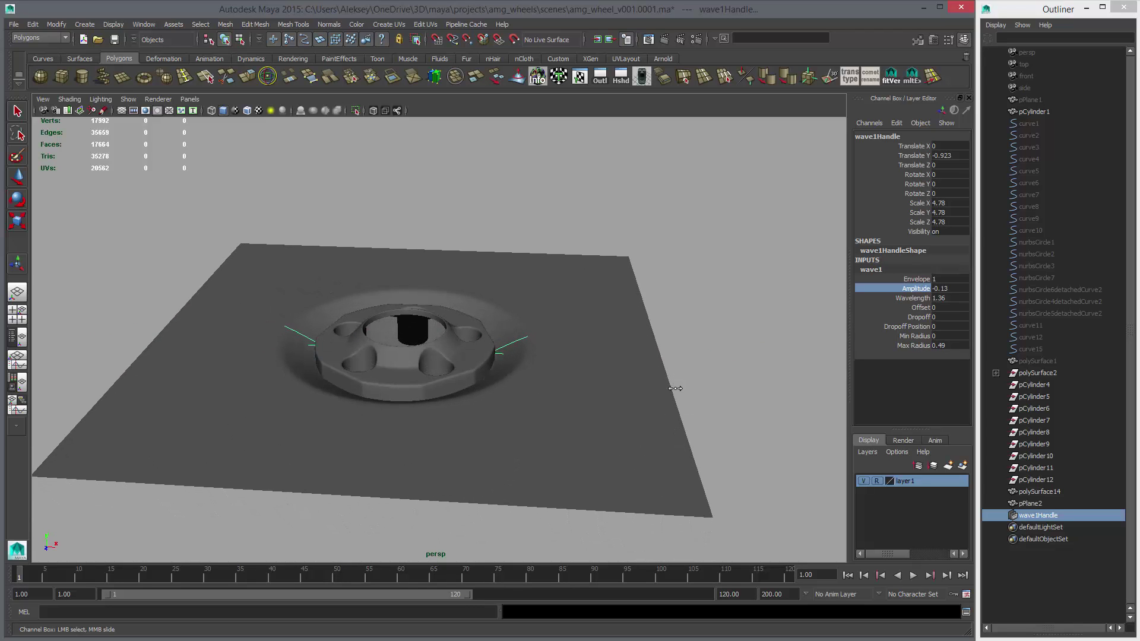
Step: Set the wave deformer's wavelength to 0.86 and its maximum radius to 0.43, checking the dip around the hub
{"action": "middle_click_drag", "start_coordinate": [693, 348], "coordinate": [685, 383], "text": "alt"}
{"action": "right_click_drag", "start_coordinate": [684, 383], "coordinate": [757, 418], "text": "alt"}
{"action": "left_click_drag", "start_coordinate": [758, 418], "coordinate": [775, 369], "text": "alt"}
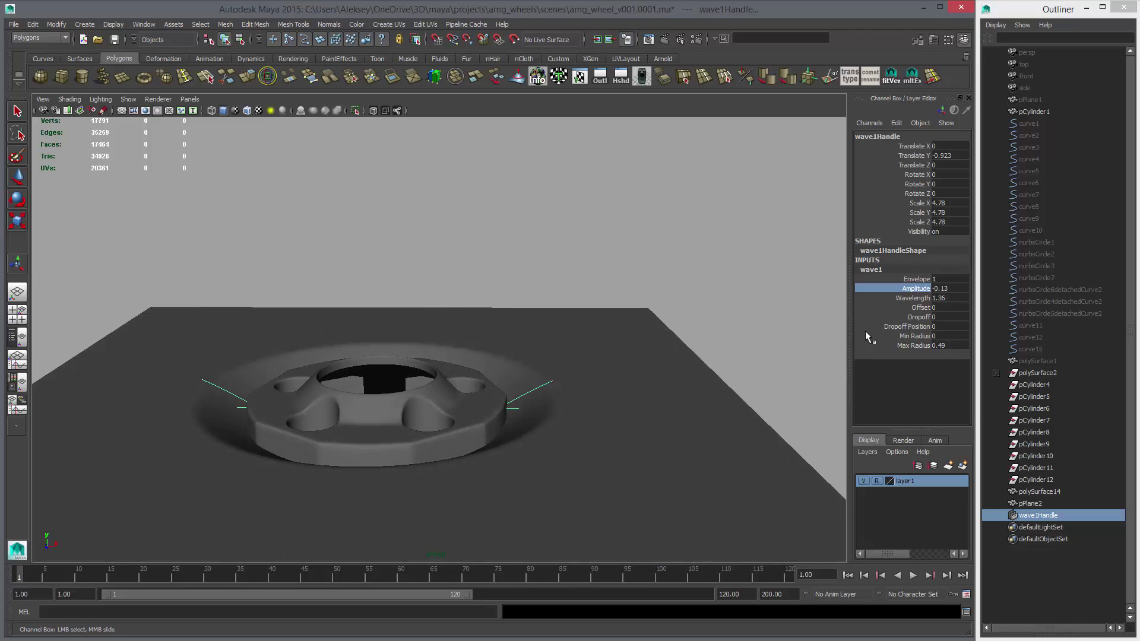
{"action": "left_click", "coordinate": [900, 299]}
{"action": "middle_click_drag", "start_coordinate": [751, 377], "coordinate": [725, 391]}
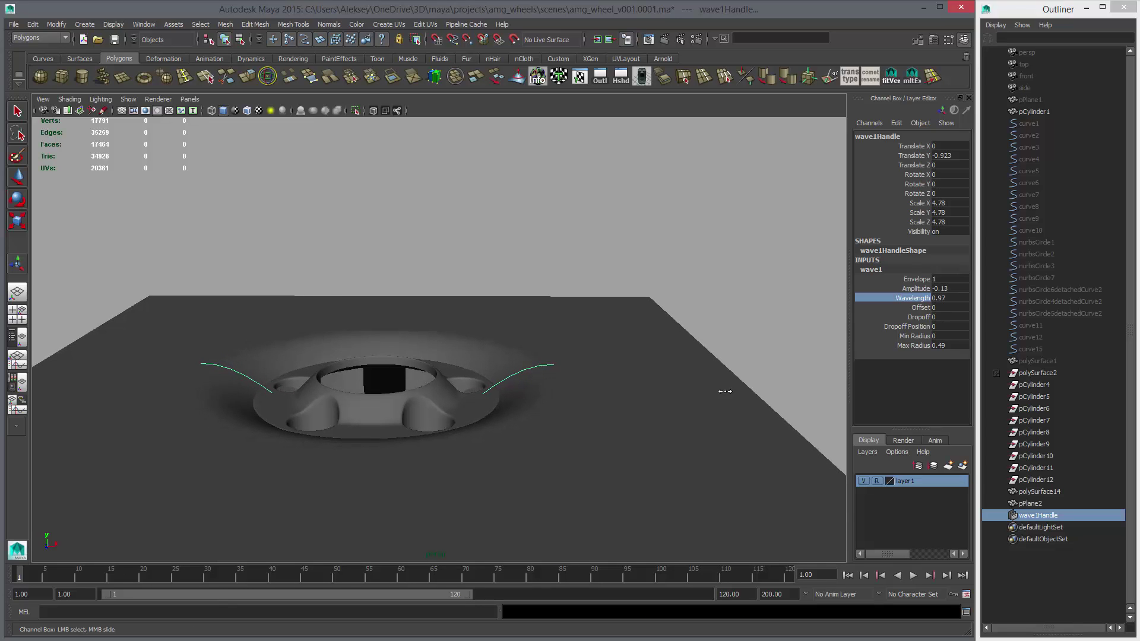
{"action": "key", "text": "q"}
{"action": "left_click_drag", "start_coordinate": [654, 426], "coordinate": [698, 447], "text": "alt"}
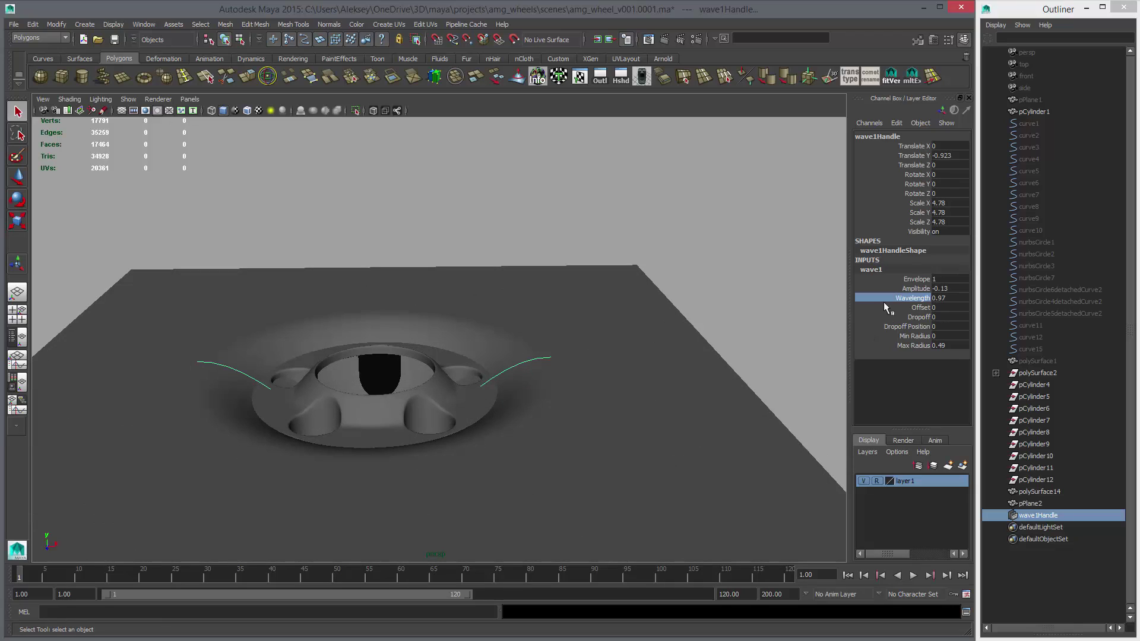
{"action": "middle_click_drag", "start_coordinate": [782, 363], "coordinate": [765, 389]}
{"action": "left_click", "coordinate": [914, 345]}
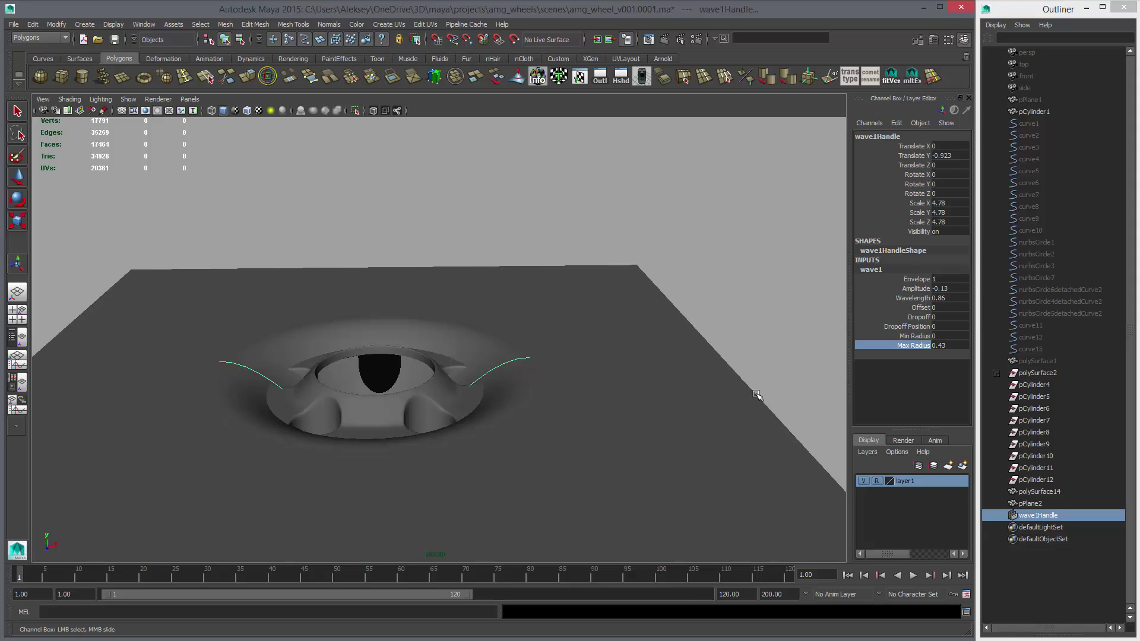
{"action": "left_click_drag", "start_coordinate": [756, 395], "coordinate": [511, 389], "text": "alt"}
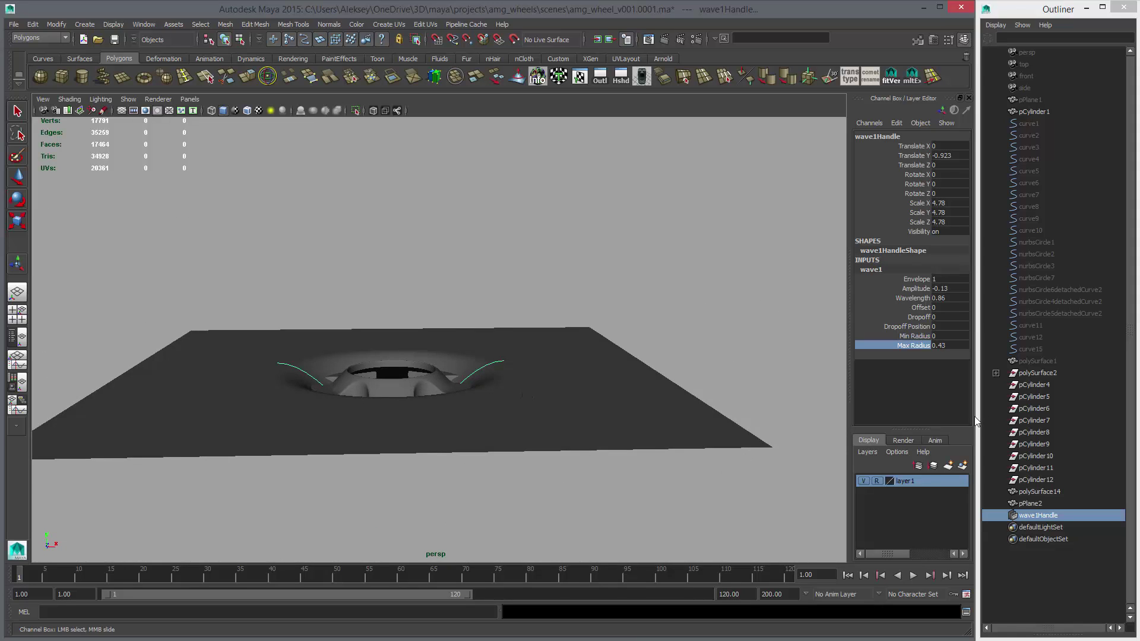
Step: Unhide the spoke surface and bring it up with the hub and the deformed plane in the side view
{"action": "left_click", "coordinate": [1039, 362]}
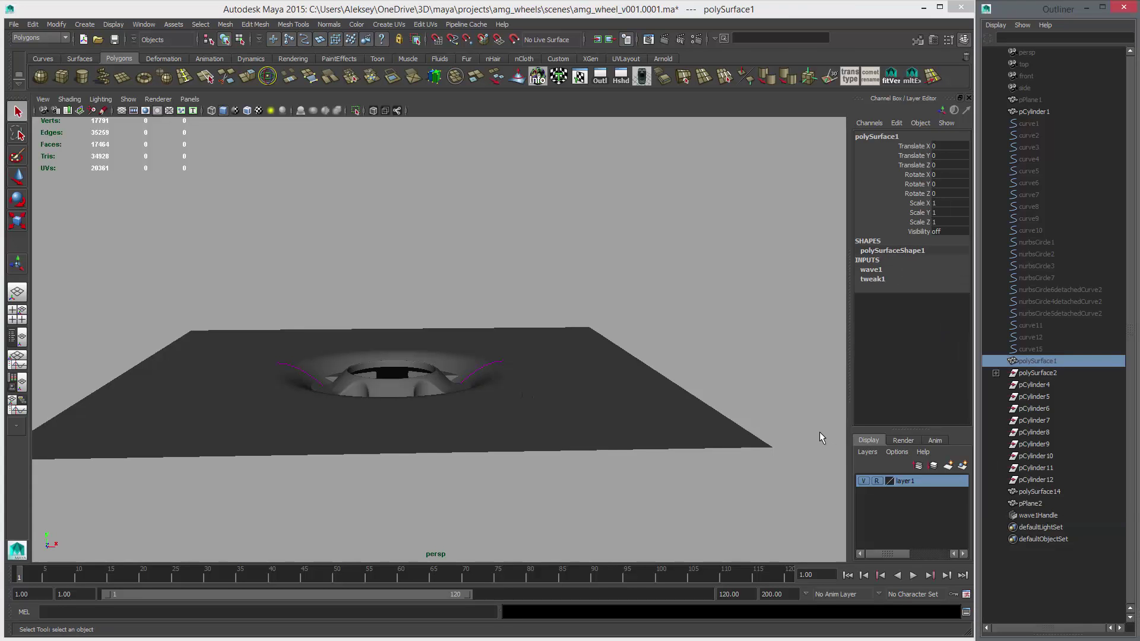
{"action": "key", "text": "shift+h"}
{"action": "left_click", "coordinate": [707, 427]}
{"action": "left_click_drag", "start_coordinate": [692, 419], "coordinate": [725, 425], "text": "alt"}
{"action": "key", "text": "space"}
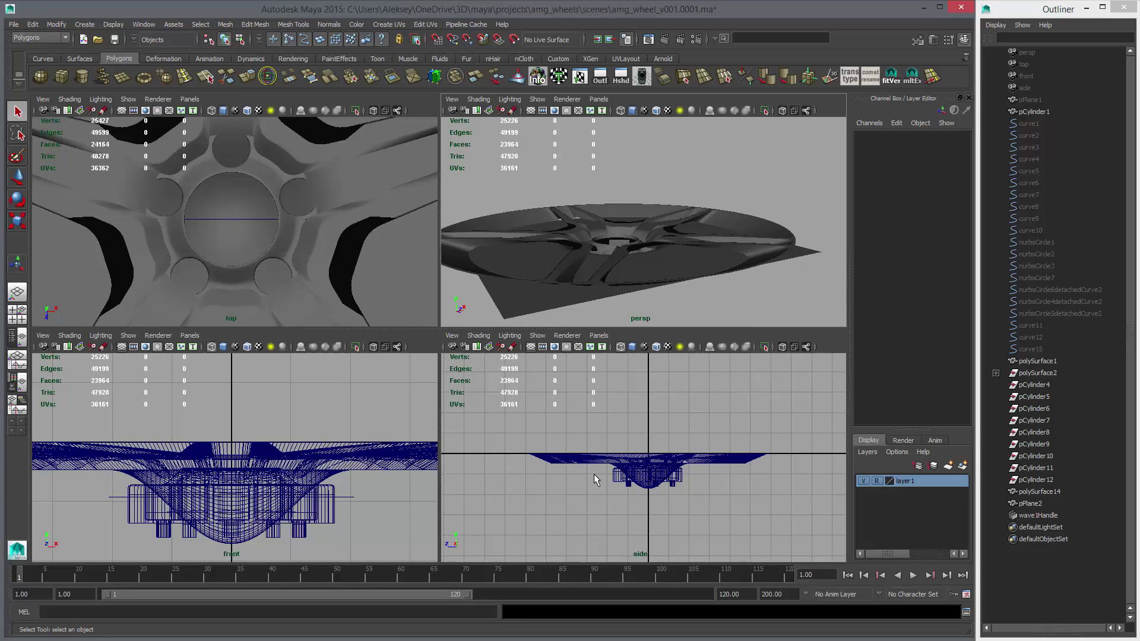
{"action": "key", "text": "space"}
{"action": "right_click_drag", "start_coordinate": [447, 425], "coordinate": [735, 452], "text": "alt"}
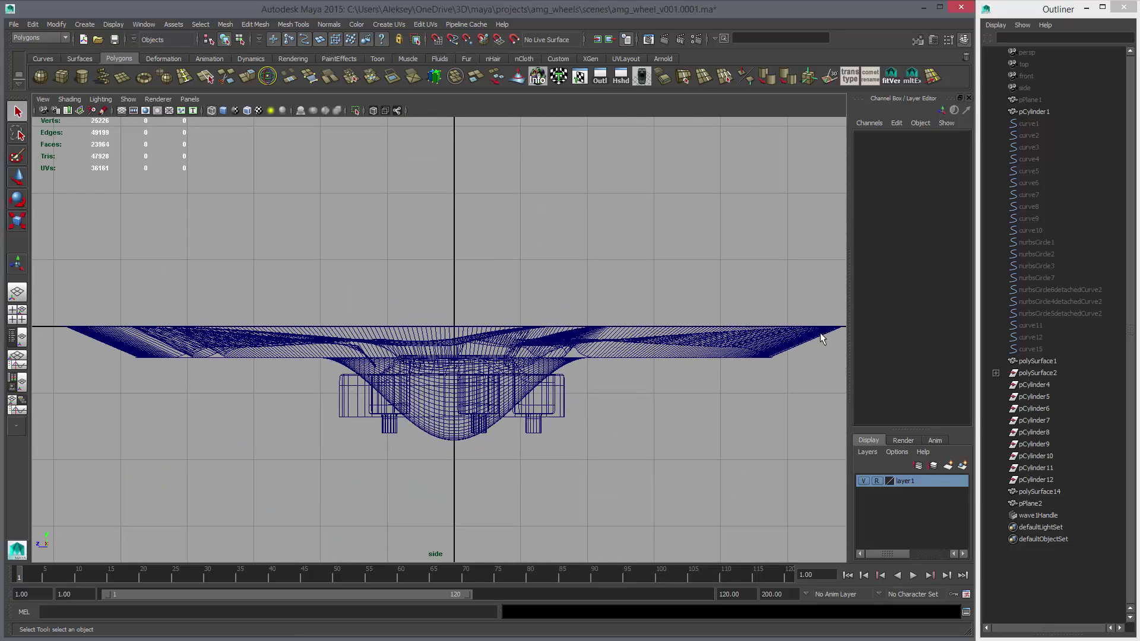
Step: Try moving the wave deformer handle down, try moving it up together with the spoke surface, and undo both moves
{"action": "left_click", "coordinate": [1027, 517]}
{"action": "key", "text": "w"}
{"action": "middle_click_drag", "start_coordinate": [629, 403], "coordinate": [650, 460], "text": "shift"}
{"action": "key", "text": "ctrl+z"}
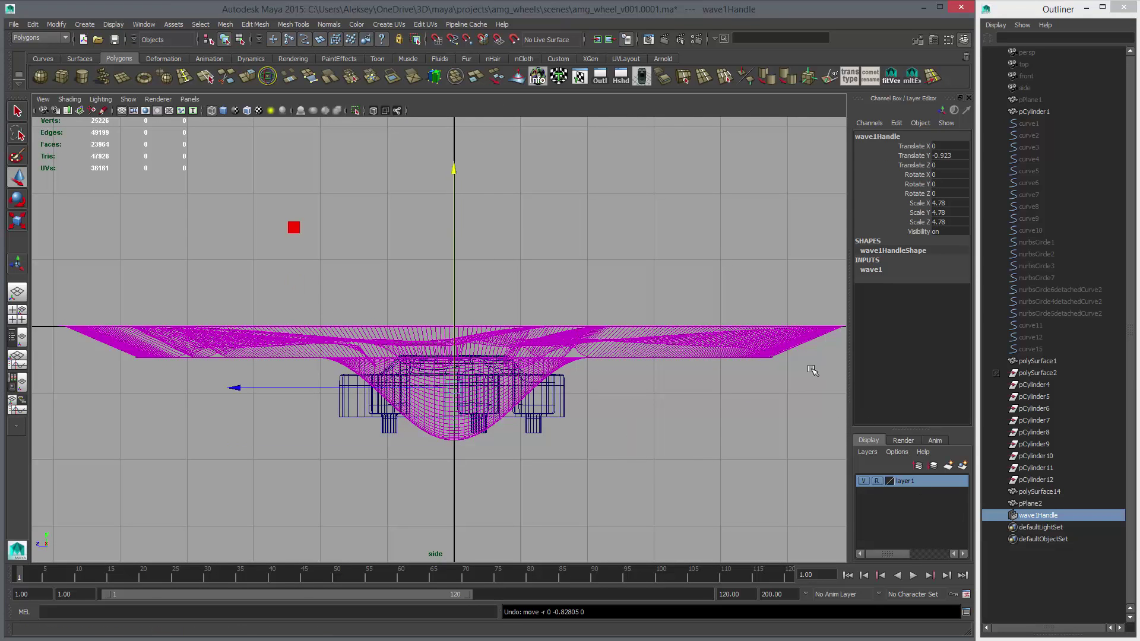
{"action": "left_click", "coordinate": [710, 336], "text": "shift"}
{"action": "middle_click_drag", "start_coordinate": [689, 420], "coordinate": [686, 382]}
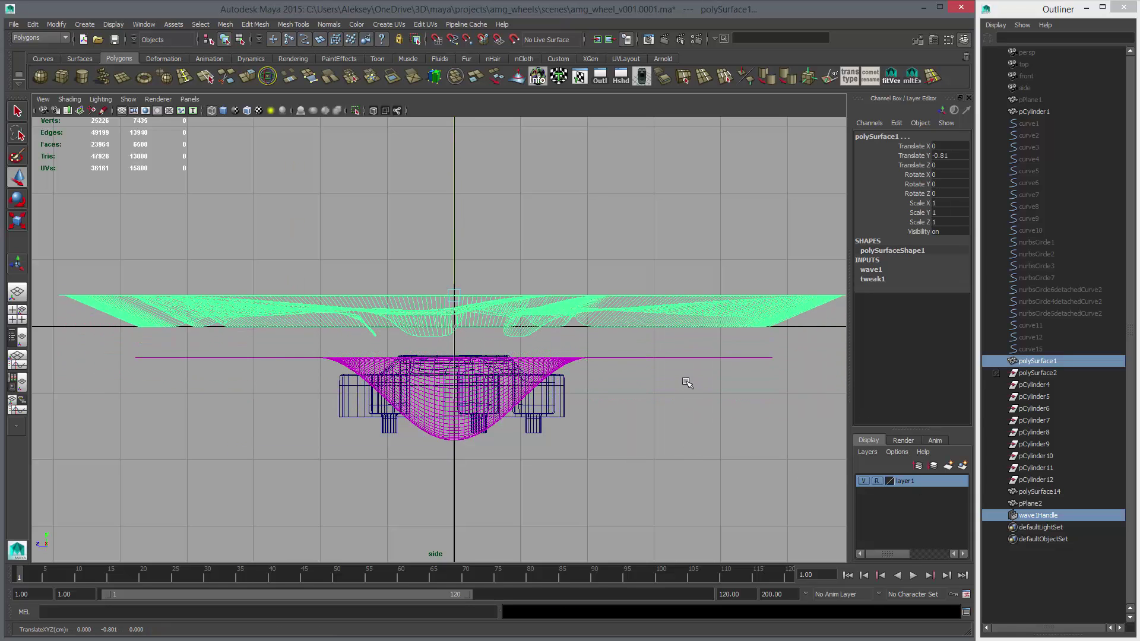
{"action": "key", "text": "ctrl+z"}
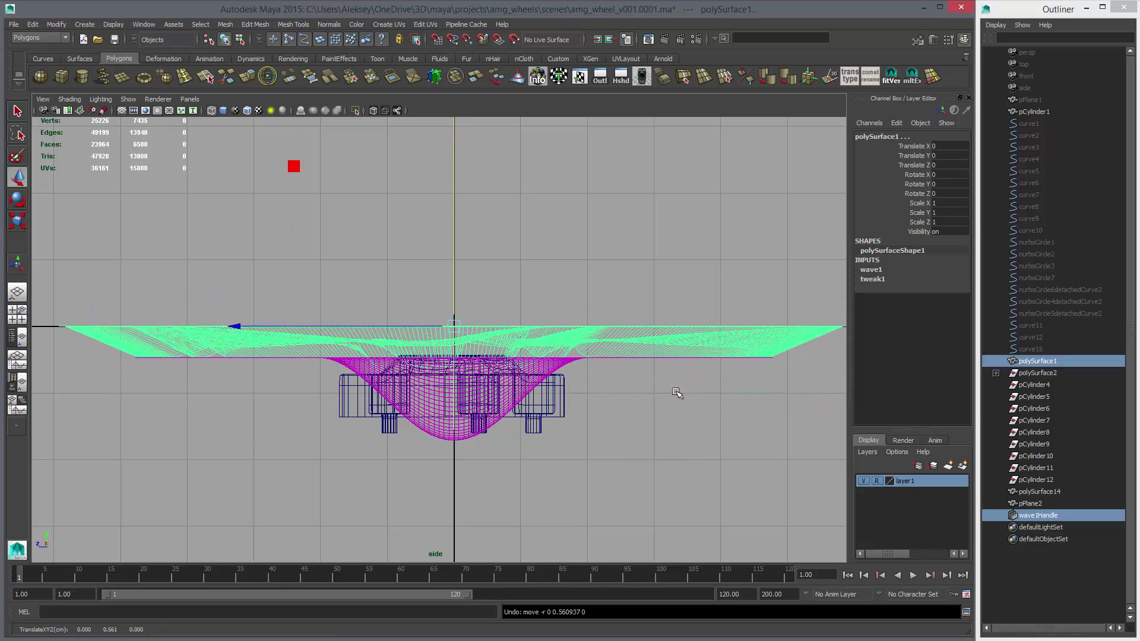
Step: Delete the subdivided reference plane below the spokes
{"action": "left_click", "coordinate": [1037, 513]}
{"action": "left_click", "coordinate": [871, 270]}
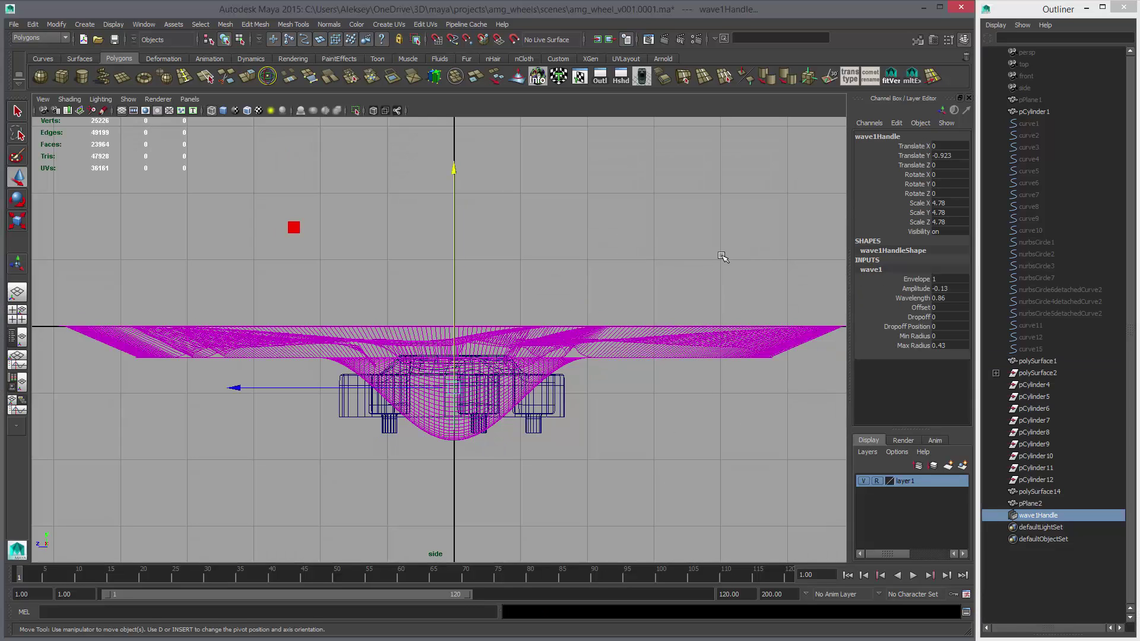
{"action": "key", "text": "space"}
{"action": "key", "text": "space"}
{"action": "left_click_drag", "start_coordinate": [656, 386], "coordinate": [647, 425], "text": "alt"}
{"action": "left_click", "coordinate": [494, 444]}
{"action": "left_click_drag", "start_coordinate": [495, 445], "coordinate": [667, 400], "text": "alt"}
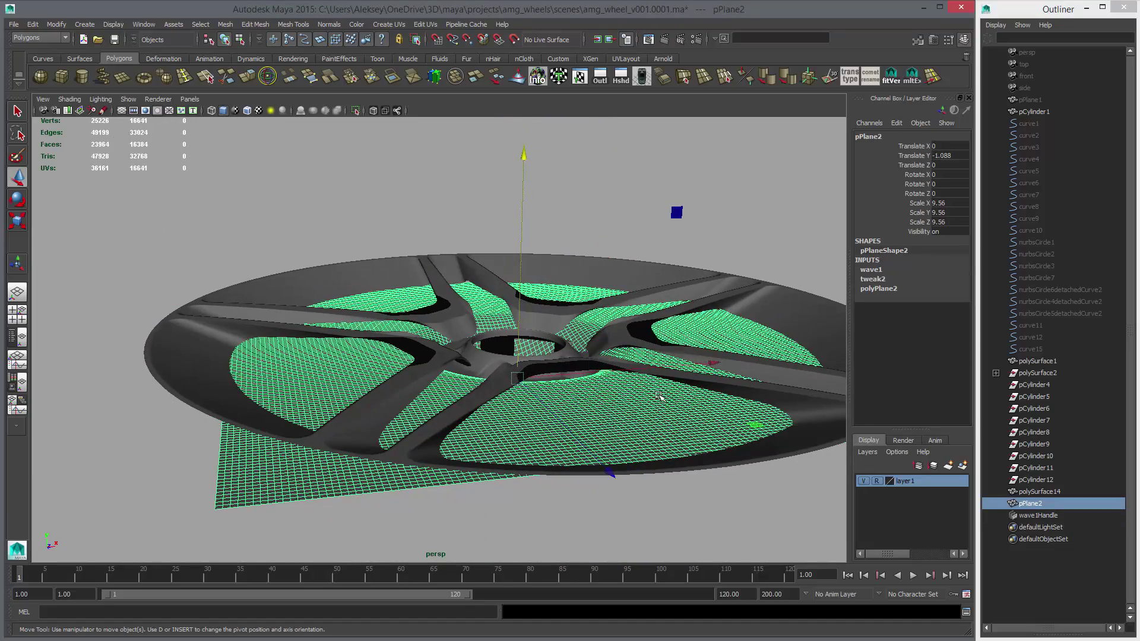
{"action": "key", "text": "Delete"}
Step: Switch the spoke surface to edge selection and select the lower border edge loops around the first openings between the spokes
{"action": "left_click", "coordinate": [807, 307]}
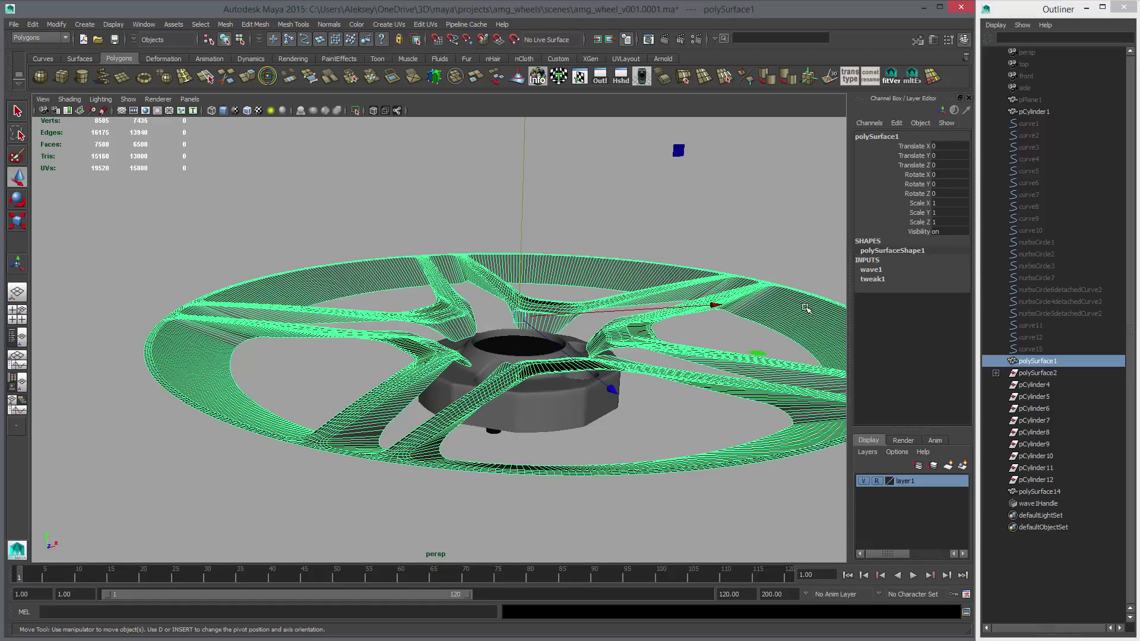
{"action": "key", "text": "ctrl+shift+h"}
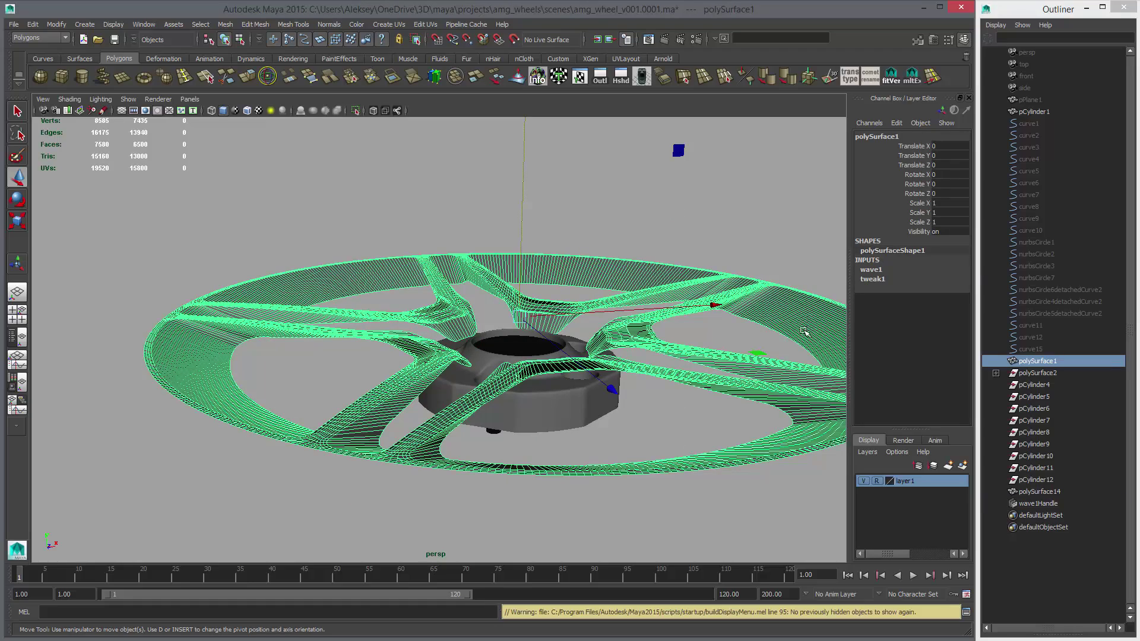
{"action": "middle_click_drag", "start_coordinate": [593, 359], "coordinate": [428, 373], "text": "alt"}
{"action": "left_click_drag", "start_coordinate": [428, 372], "coordinate": [433, 399], "text": "alt"}
{"action": "right_click_drag", "start_coordinate": [569, 410], "coordinate": [638, 426], "text": "alt"}
{"action": "key", "text": "1"}
{"action": "left_click", "coordinate": [618, 416]}
{"action": "key", "text": "q"}
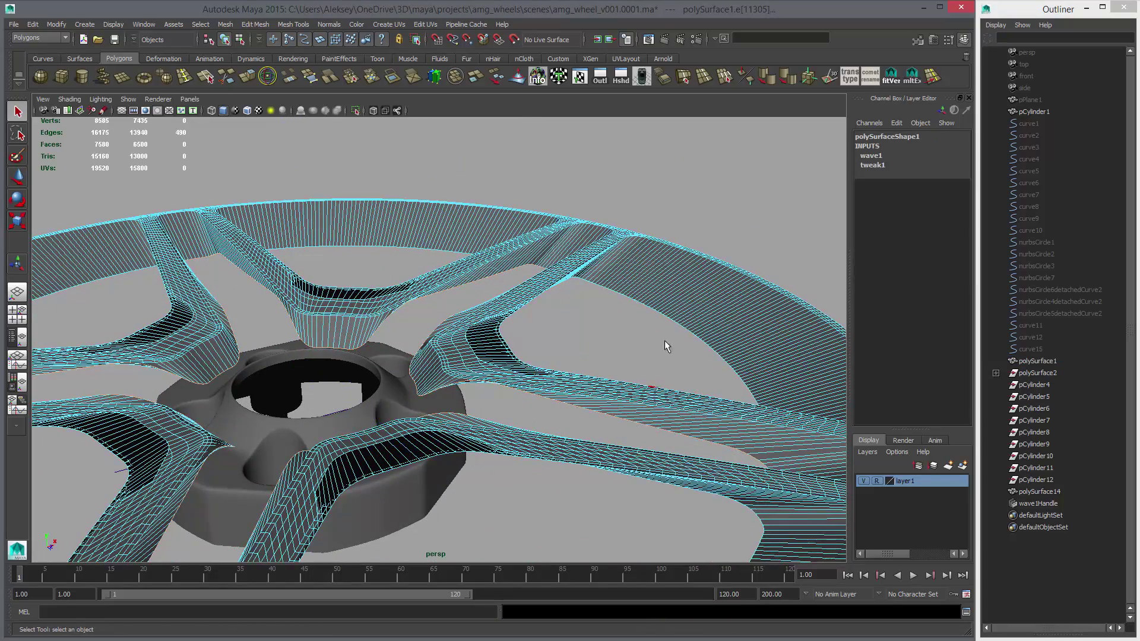
{"action": "left_click_drag", "start_coordinate": [664, 340], "coordinate": [362, 415], "text": "alt"}
{"action": "double_click", "coordinate": [677, 312], "text": "shift"}
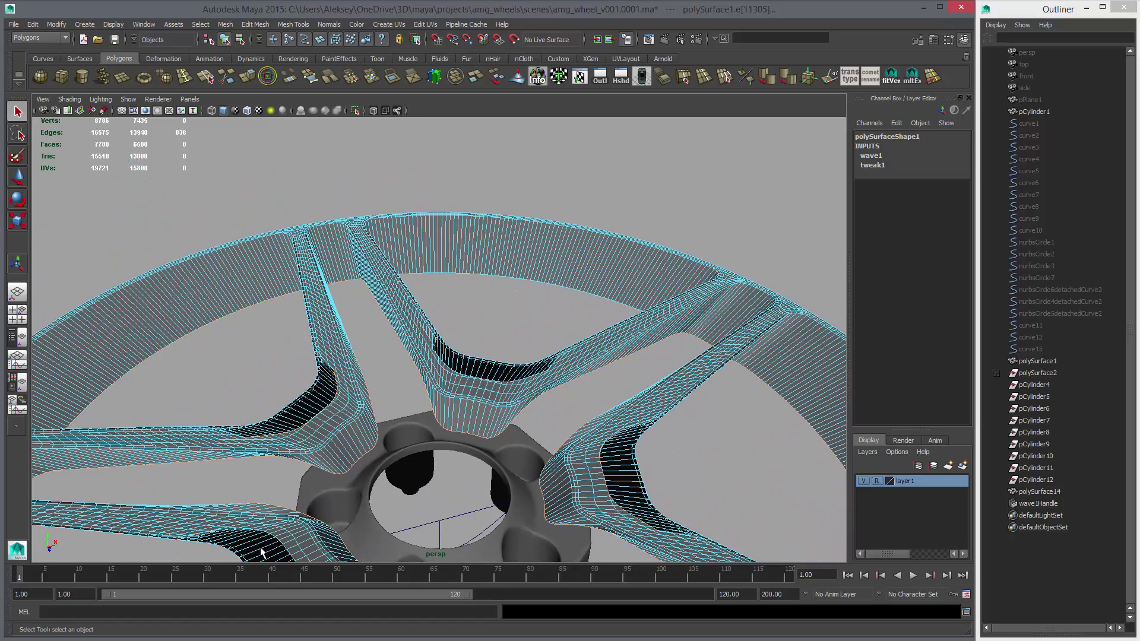
Step: Add the remaining openings' lower border loops to the selection and move all of them straight down to deepen the spokes and rim
{"action": "left_click_drag", "start_coordinate": [261, 552], "coordinate": [281, 372], "text": "alt"}
{"action": "middle_click_drag", "start_coordinate": [212, 408], "coordinate": [276, 373], "text": "alt"}
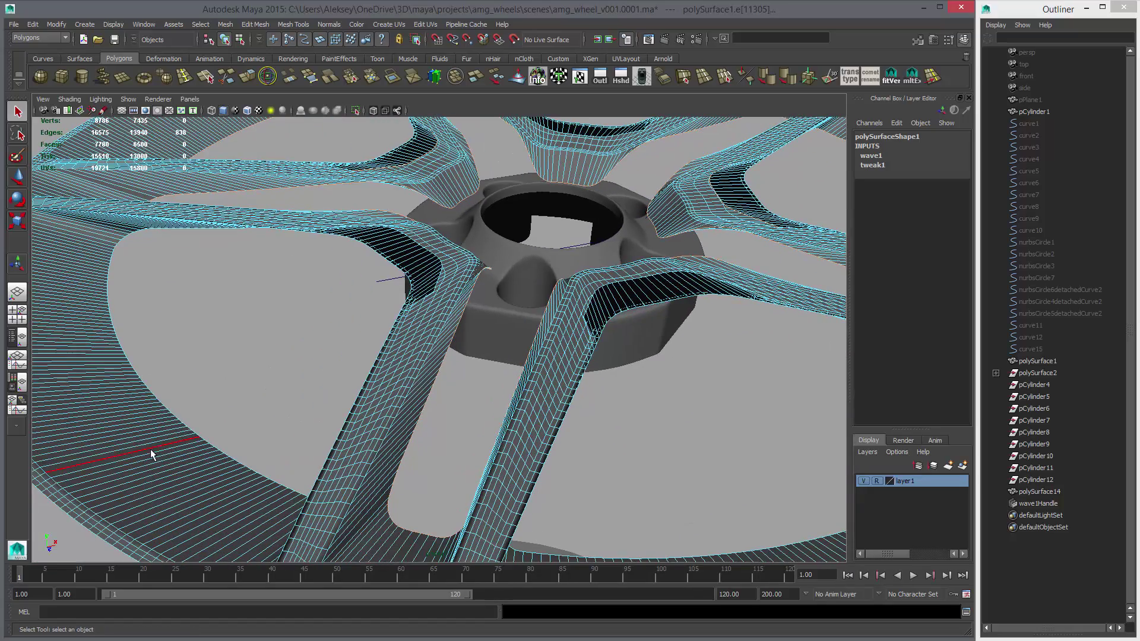
{"action": "double_click", "coordinate": [187, 426], "text": "shift"}
{"action": "middle_click_drag", "start_coordinate": [527, 495], "coordinate": [503, 494], "text": "alt"}
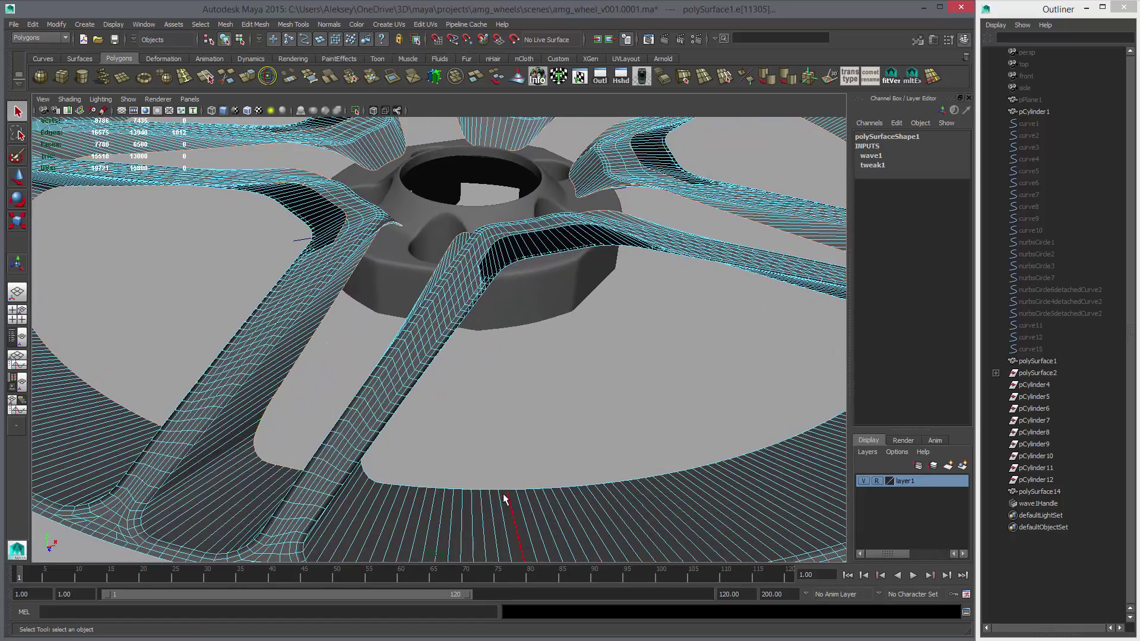
{"action": "double_click", "coordinate": [501, 488], "text": "shift"}
{"action": "left_click_drag", "start_coordinate": [501, 488], "coordinate": [536, 295], "text": "alt"}
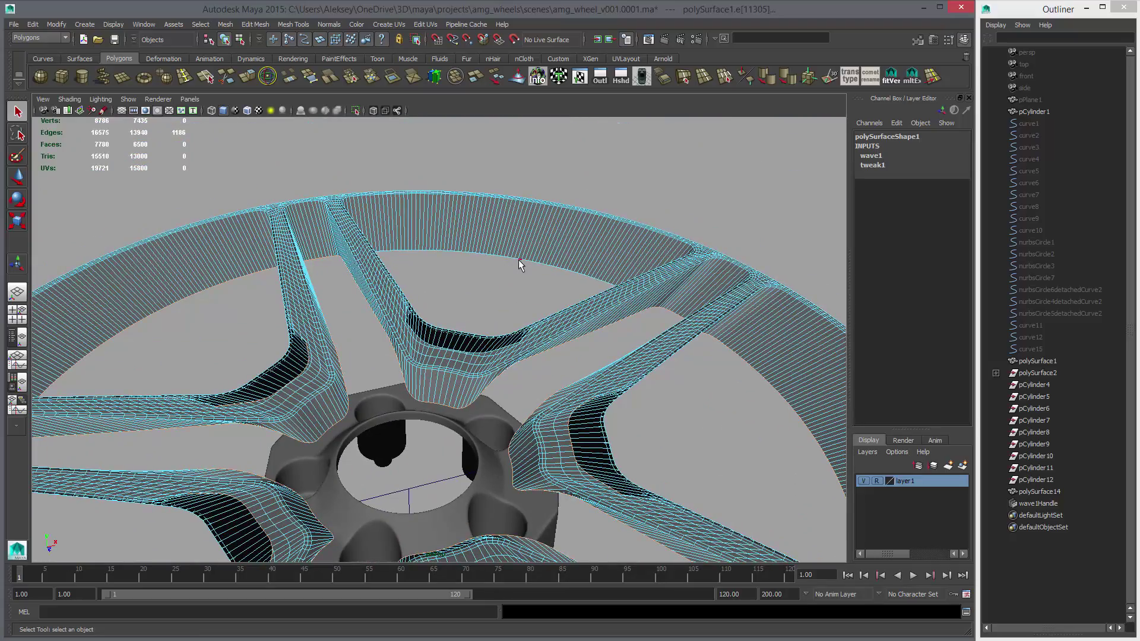
{"action": "double_click", "coordinate": [565, 381], "text": "shift"}
{"action": "left_click_drag", "start_coordinate": [565, 382], "coordinate": [426, 349], "text": "alt"}
{"action": "key", "text": "w"}
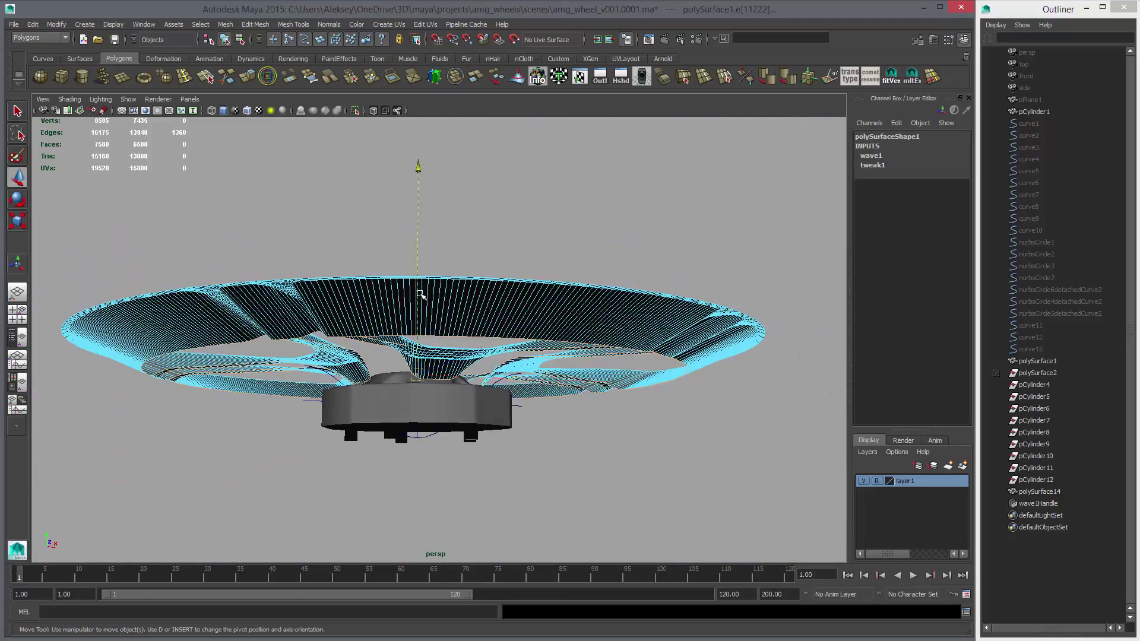
{"action": "left_click_drag", "start_coordinate": [420, 295], "coordinate": [722, 355]}
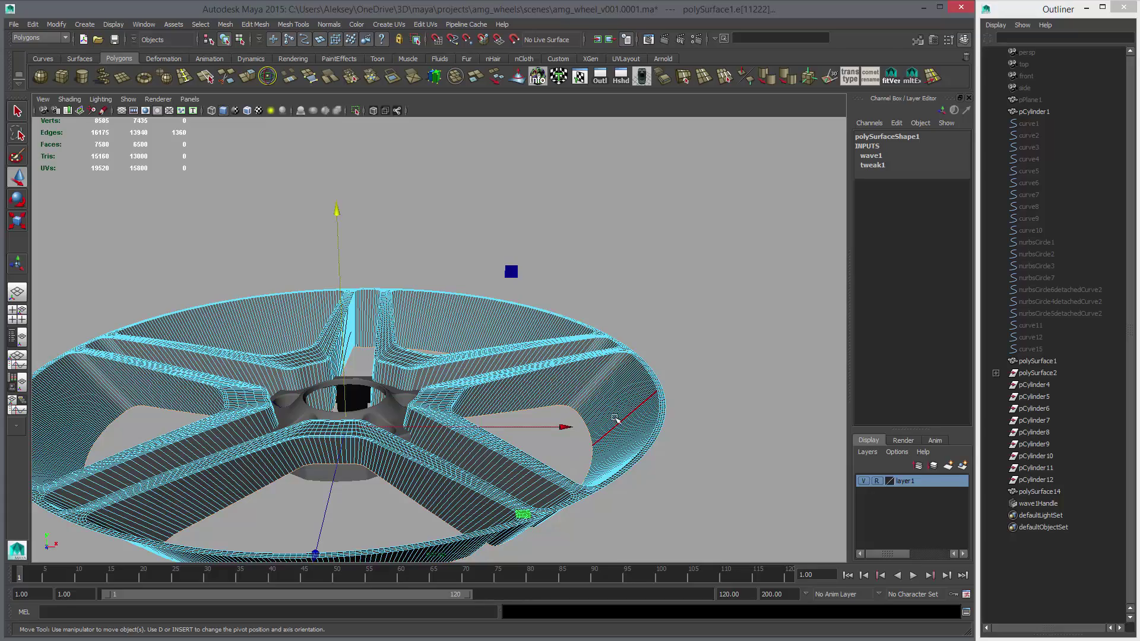
Step: Select a section of the rim's sloped edges in the perspective view and inspect it in the side and front views
{"action": "left_click_drag", "start_coordinate": [615, 419], "coordinate": [661, 361], "text": "alt"}
{"action": "key", "text": "space"}
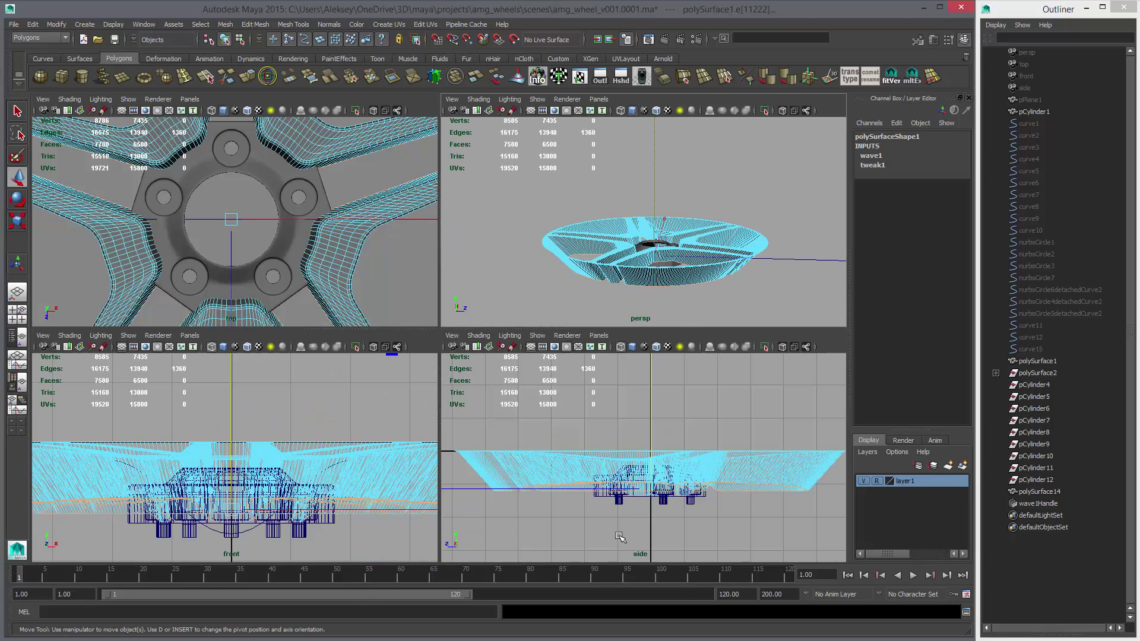
{"action": "left_click_drag", "start_coordinate": [694, 300], "coordinate": [658, 319], "text": "alt"}
{"action": "middle_click_drag", "start_coordinate": [658, 319], "coordinate": [650, 261], "text": "alt"}
{"action": "left_click_drag", "start_coordinate": [650, 261], "coordinate": [635, 270]}
{"action": "key", "text": "space"}
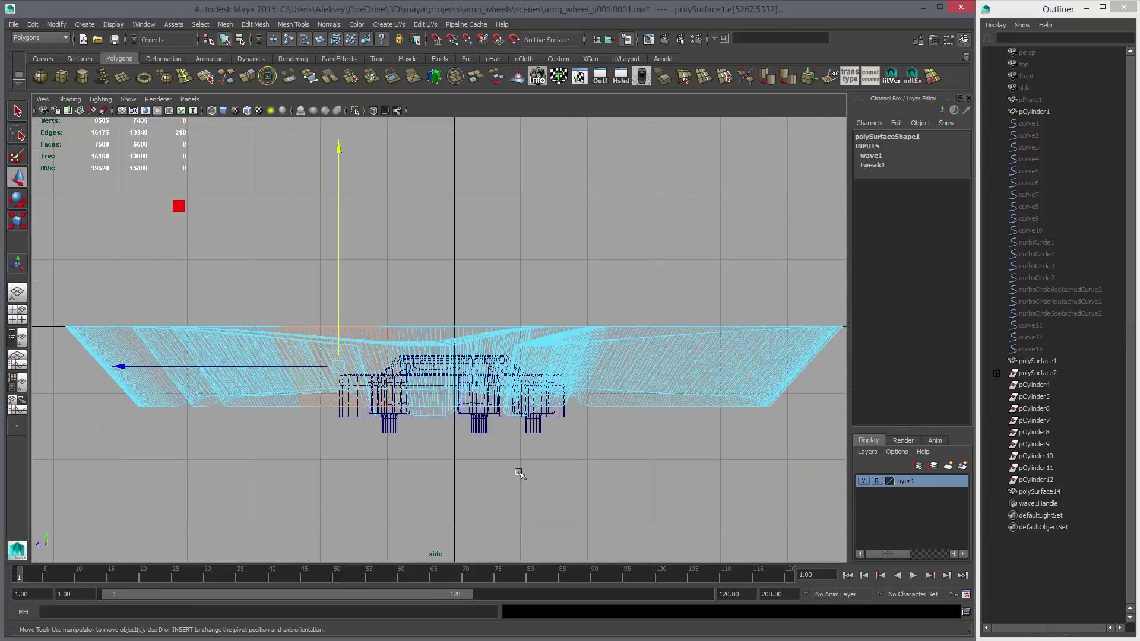
{"action": "key", "text": "space"}
{"action": "key", "text": "space"}
{"action": "scroll", "coordinate": [479, 458], "scroll_direction": "down", "scroll_amount": 3}
{"action": "right_click_drag", "start_coordinate": [480, 457], "coordinate": [458, 453], "text": "alt"}
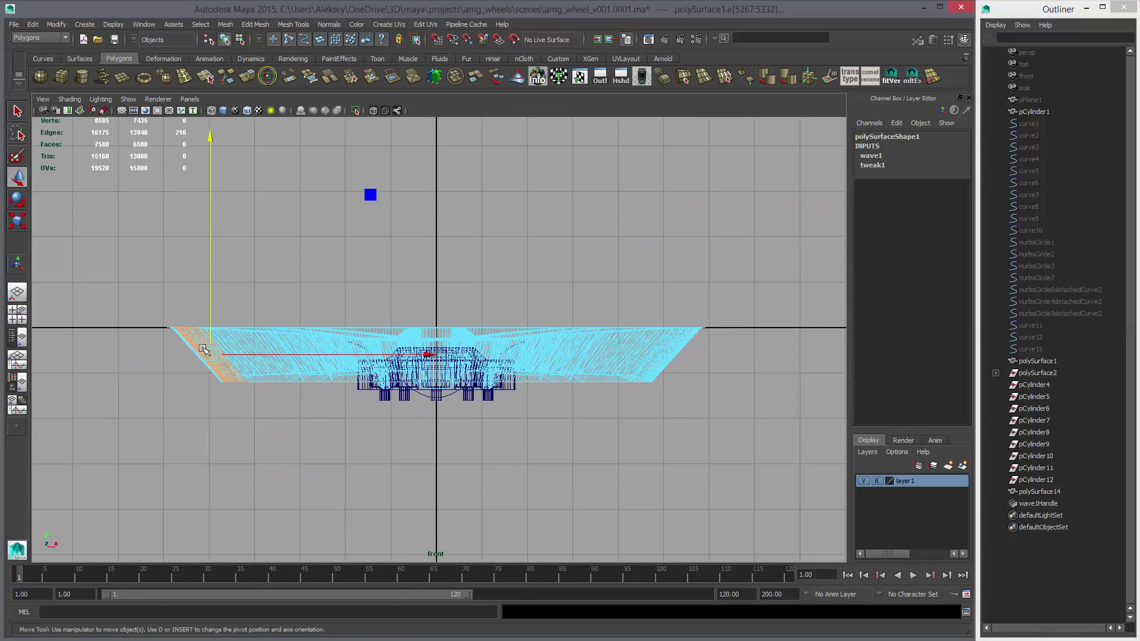
{"action": "middle_click_drag", "start_coordinate": [310, 427], "coordinate": [488, 442], "text": "alt"}
{"action": "right_click_drag", "start_coordinate": [488, 442], "coordinate": [610, 464], "text": "alt"}
Step: Select the rim edges midway between two spokes in the top view and bring up their sloped profile in the side view
{"action": "key", "text": "space"}
{"action": "key", "text": "space"}
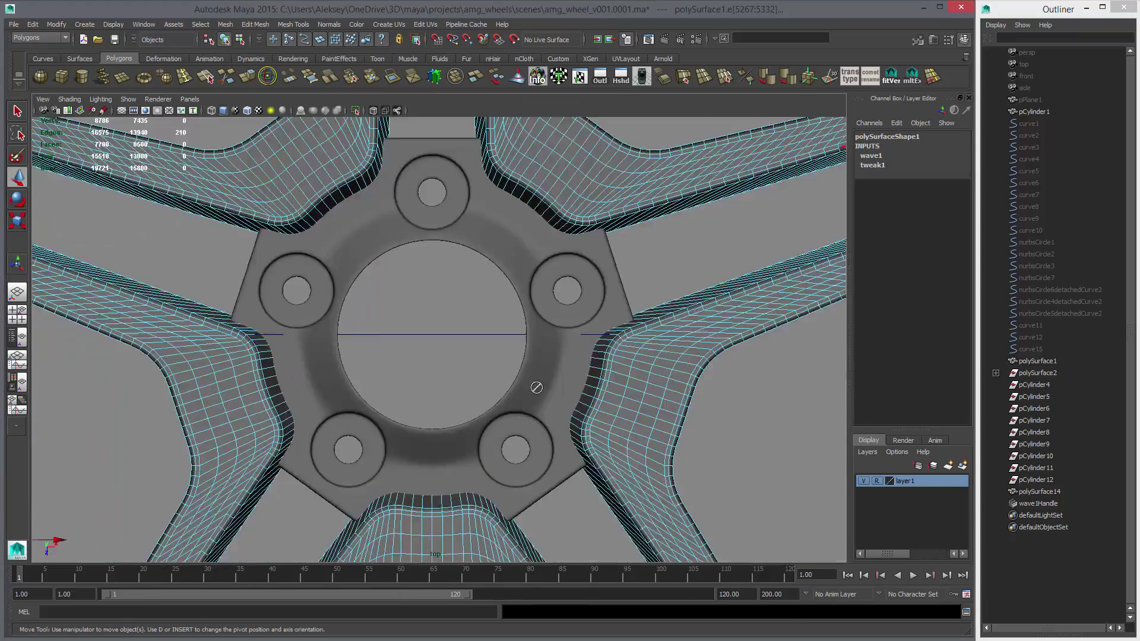
{"action": "right_click_drag", "start_coordinate": [535, 387], "coordinate": [461, 445], "text": "alt"}
{"action": "middle_click_drag", "start_coordinate": [461, 445], "coordinate": [466, 393], "text": "alt"}
{"action": "left_click_drag", "start_coordinate": [437, 445], "coordinate": [456, 482]}
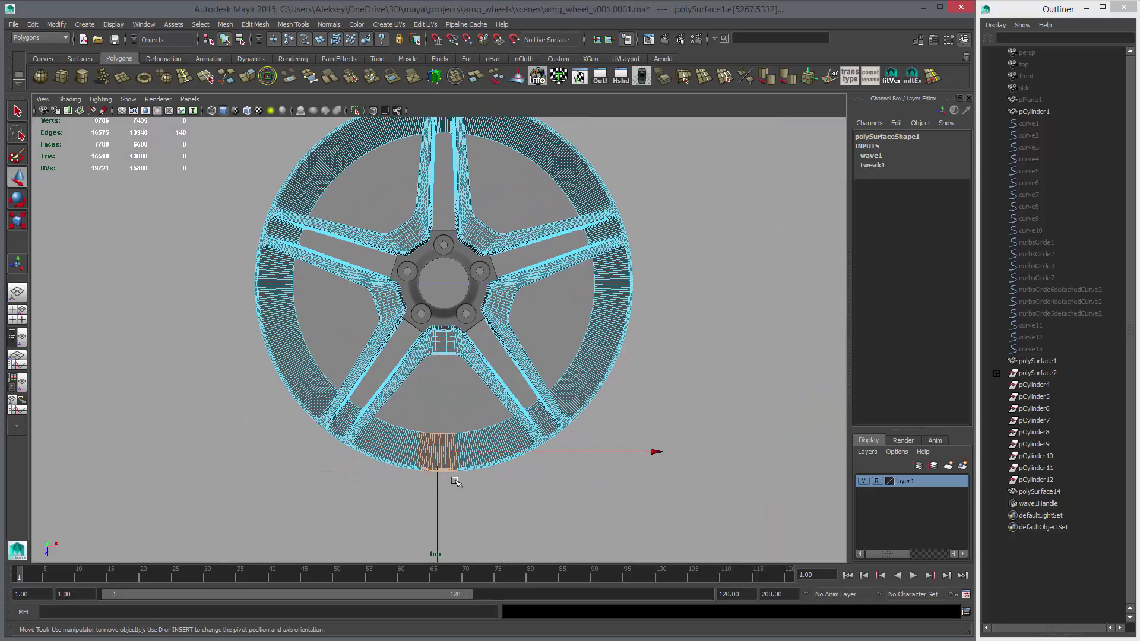
{"action": "key", "text": "space"}
{"action": "key", "text": "space"}
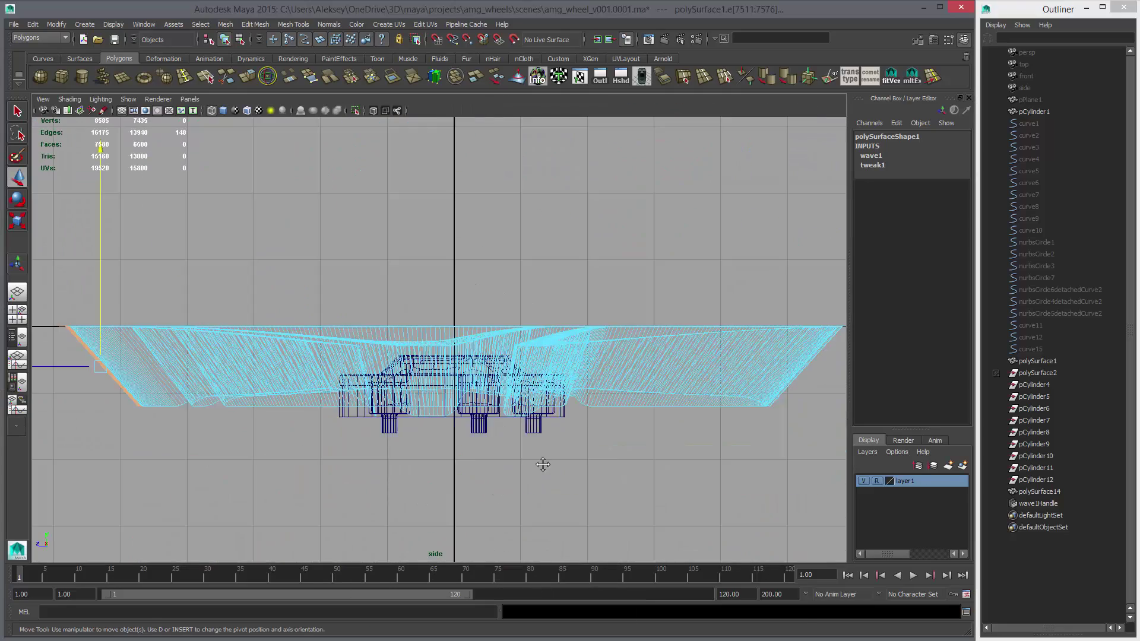
{"action": "middle_click_drag", "start_coordinate": [478, 441], "coordinate": [641, 443], "text": "alt"}
{"action": "right_click_drag", "start_coordinate": [641, 443], "coordinate": [810, 475], "text": "alt"}
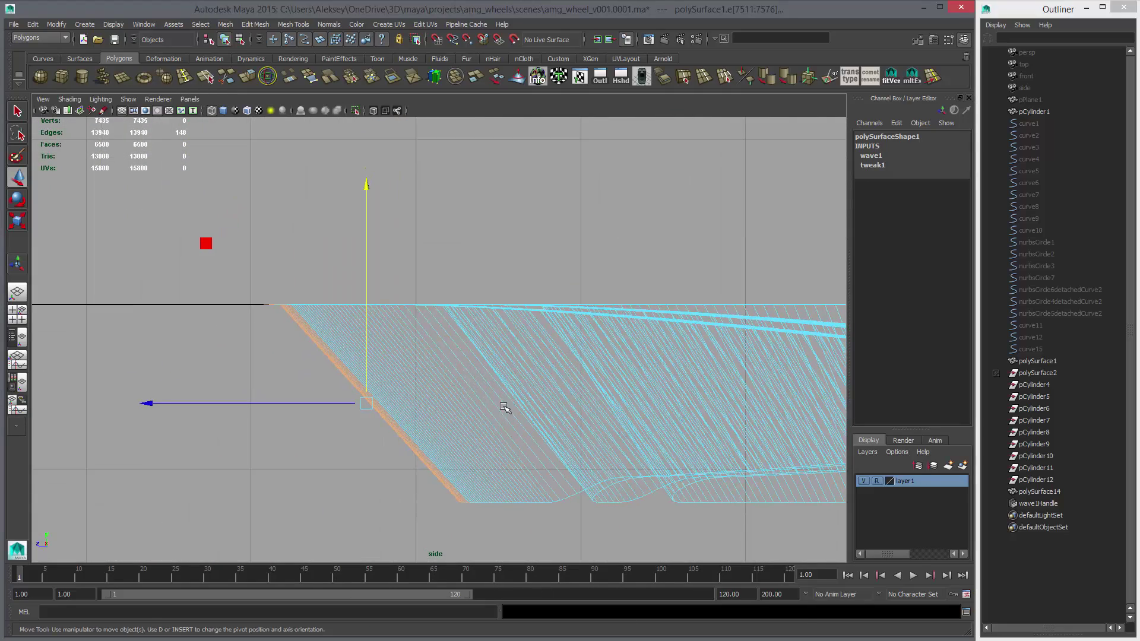
{"action": "middle_click_drag", "start_coordinate": [443, 397], "coordinate": [412, 356], "text": "alt"}
{"action": "right_click_drag", "start_coordinate": [325, 249], "coordinate": [387, 260], "text": "alt"}
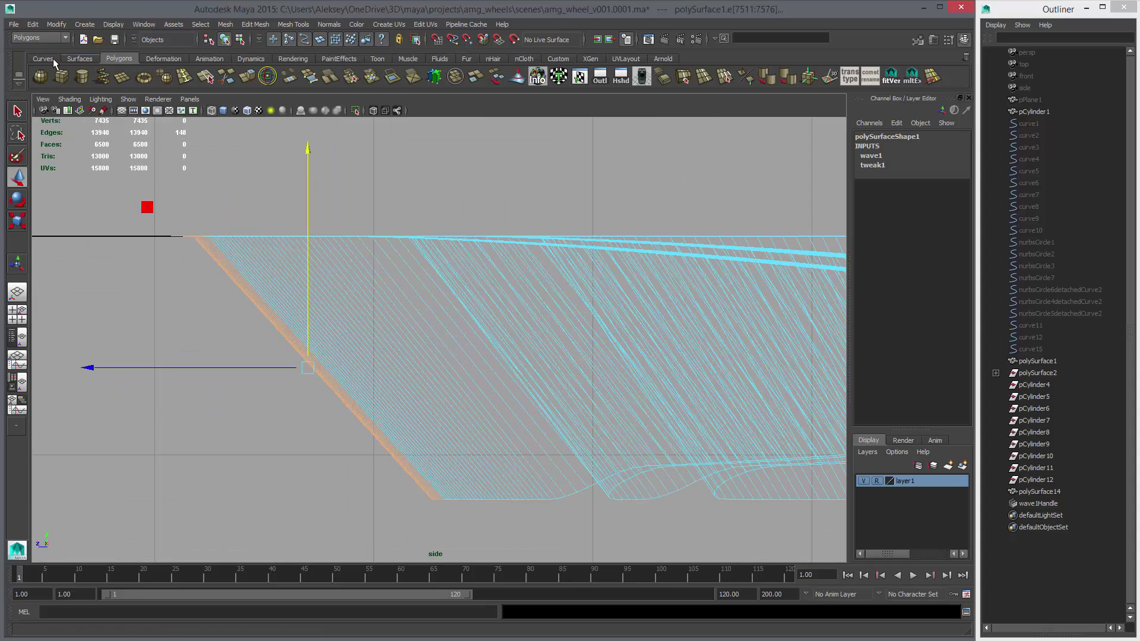
Step: Draw an EP curve in the side view as the rim's profile, from its top outer corner inward to its lower edge
{"action": "left_click", "coordinate": [43, 58]}
{"action": "middle_click_drag", "start_coordinate": [280, 286], "coordinate": [409, 333], "text": "alt"}
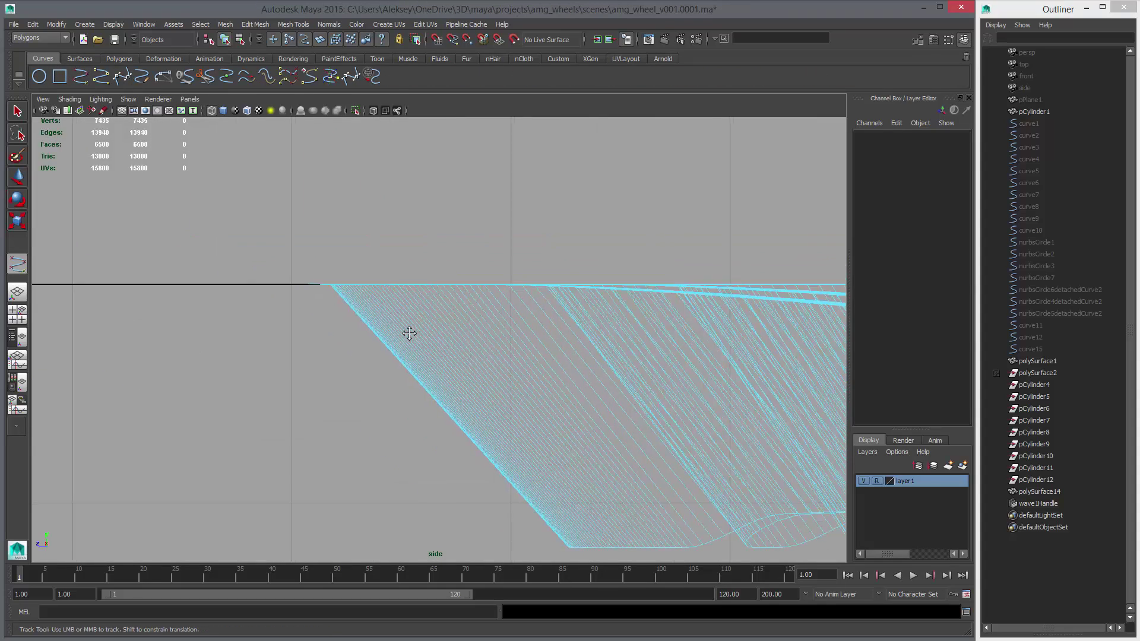
{"action": "right_click_drag", "start_coordinate": [415, 336], "coordinate": [578, 362], "text": "alt"}
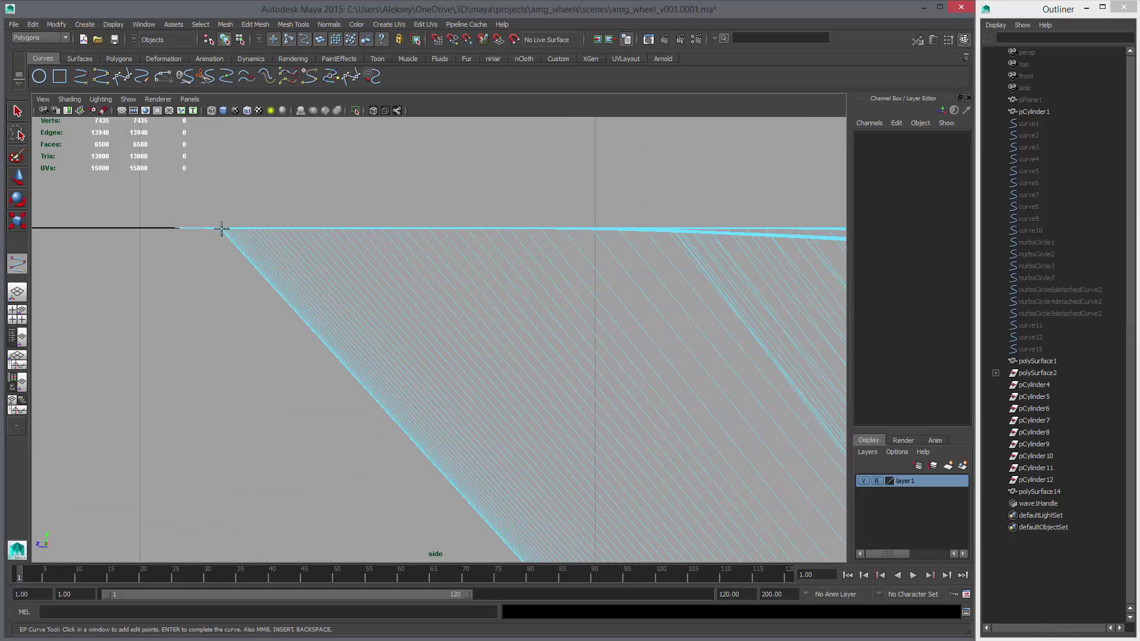
{"action": "left_click", "coordinate": [221, 228]}
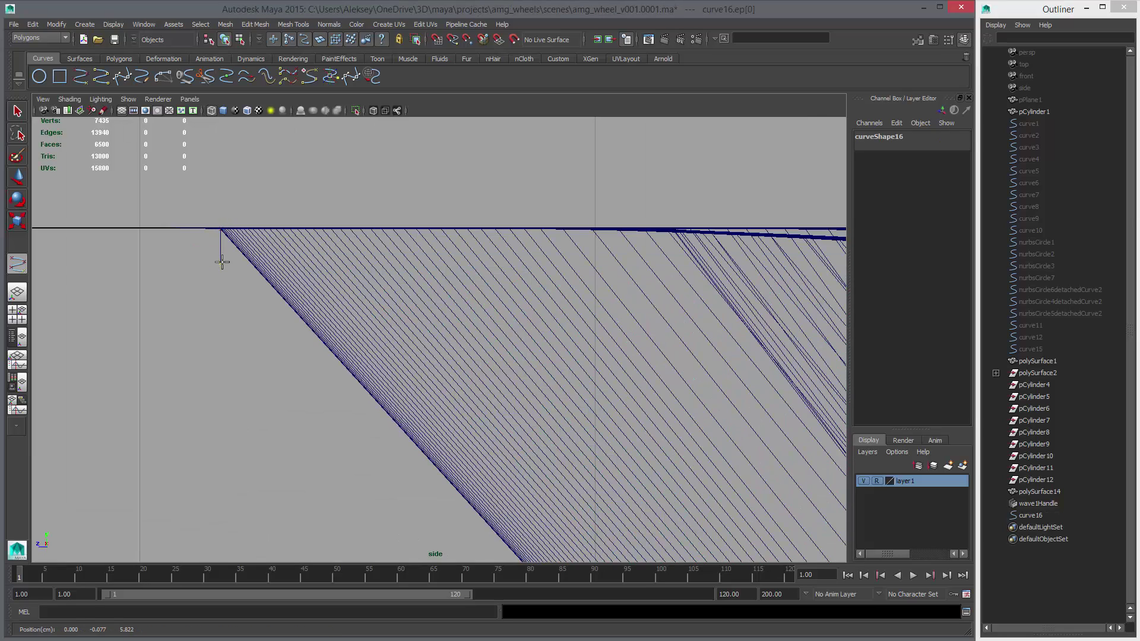
{"action": "left_click", "coordinate": [221, 261]}
{"action": "scroll", "coordinate": [323, 318], "scroll_direction": "down", "scroll_amount": 4}
{"action": "middle_click_drag", "start_coordinate": [323, 318], "coordinate": [274, 297], "text": "alt"}
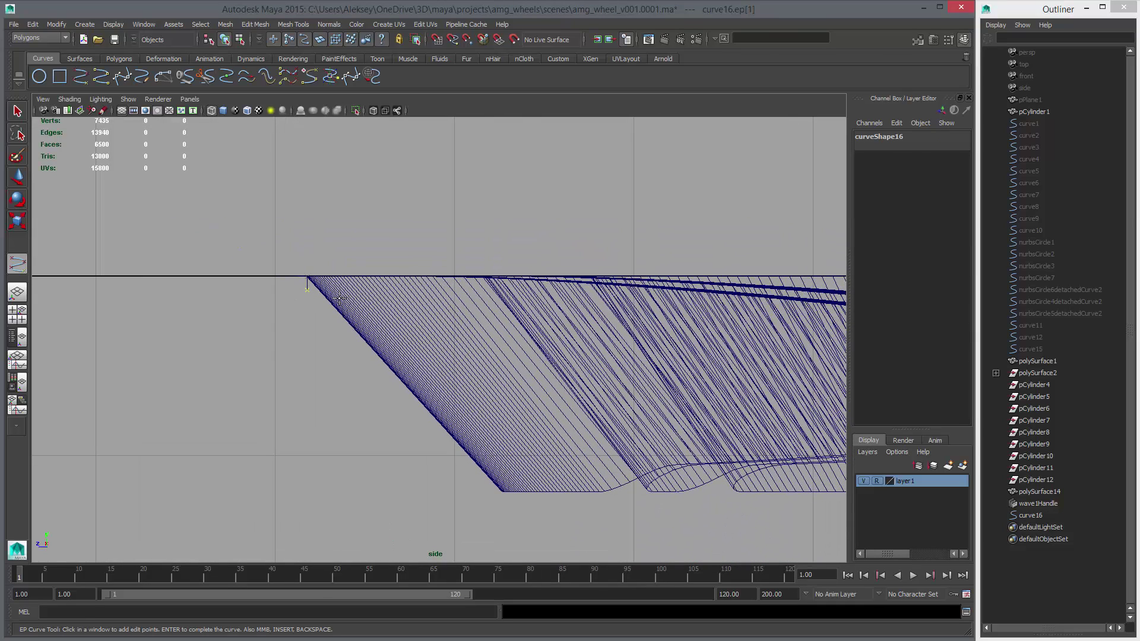
{"action": "left_click", "coordinate": [380, 314]}
{"action": "left_click", "coordinate": [460, 380]}
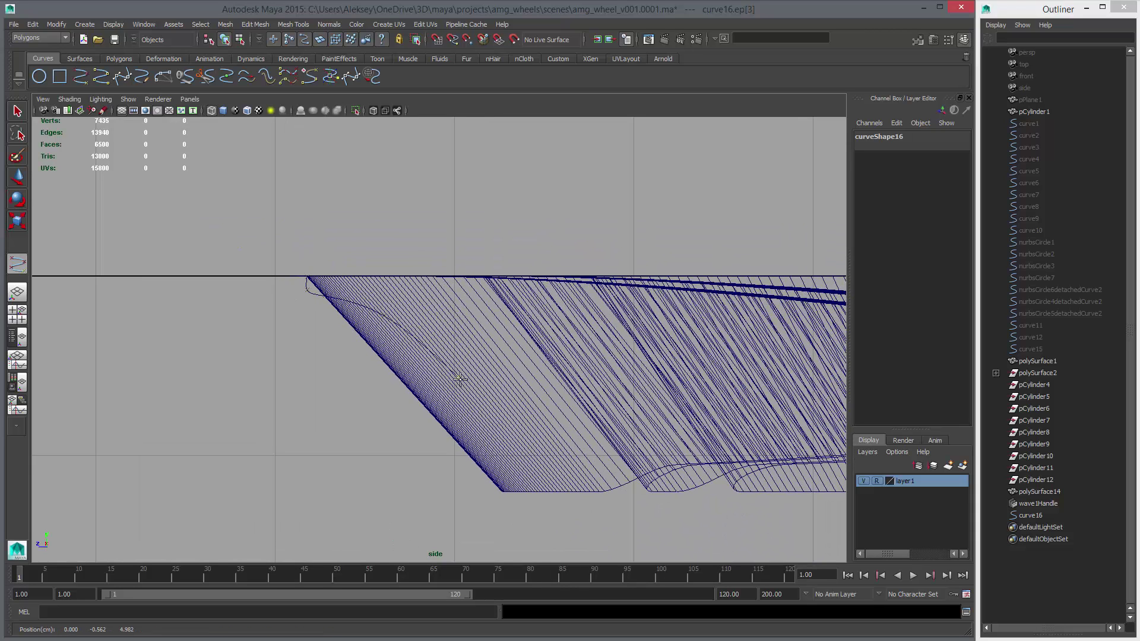
{"action": "left_click", "coordinate": [503, 492]}
{"action": "key", "text": "Return"}
{"action": "key", "text": "ctrl+a"}
{"action": "scroll", "coordinate": [552, 493], "scroll_direction": "up", "scroll_amount": 2}
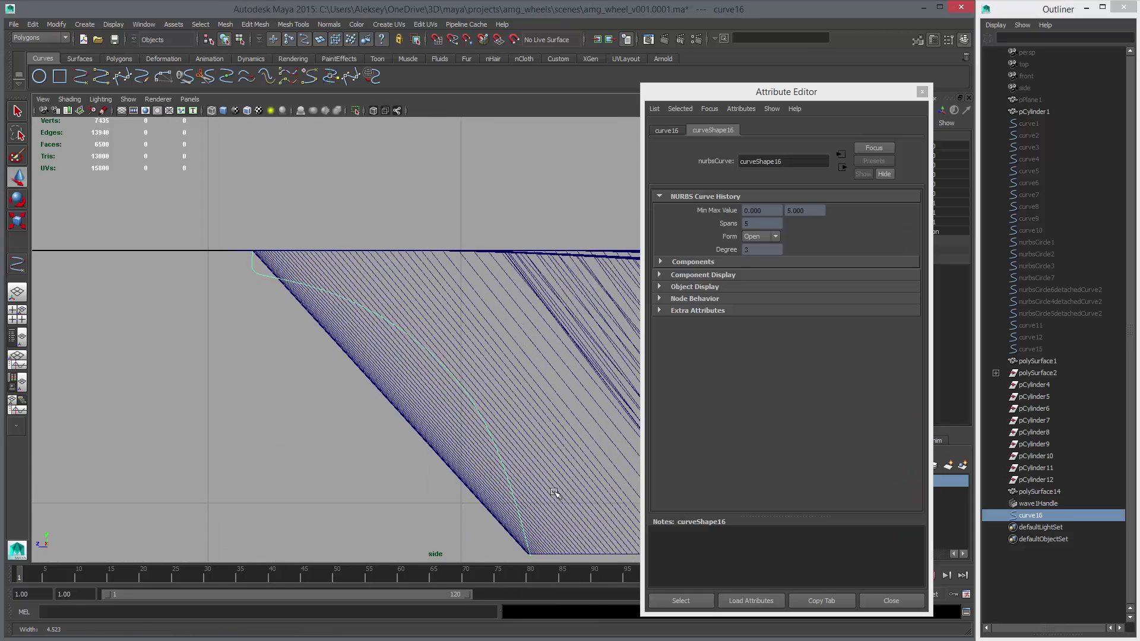
{"action": "left_click", "coordinate": [891, 601]}
Step: Show the rim profile curve's control vertices and reposition its end point and upper bend vertices at the rim's top outer corner
{"action": "right_click_drag", "start_coordinate": [337, 456], "coordinate": [305, 452]}
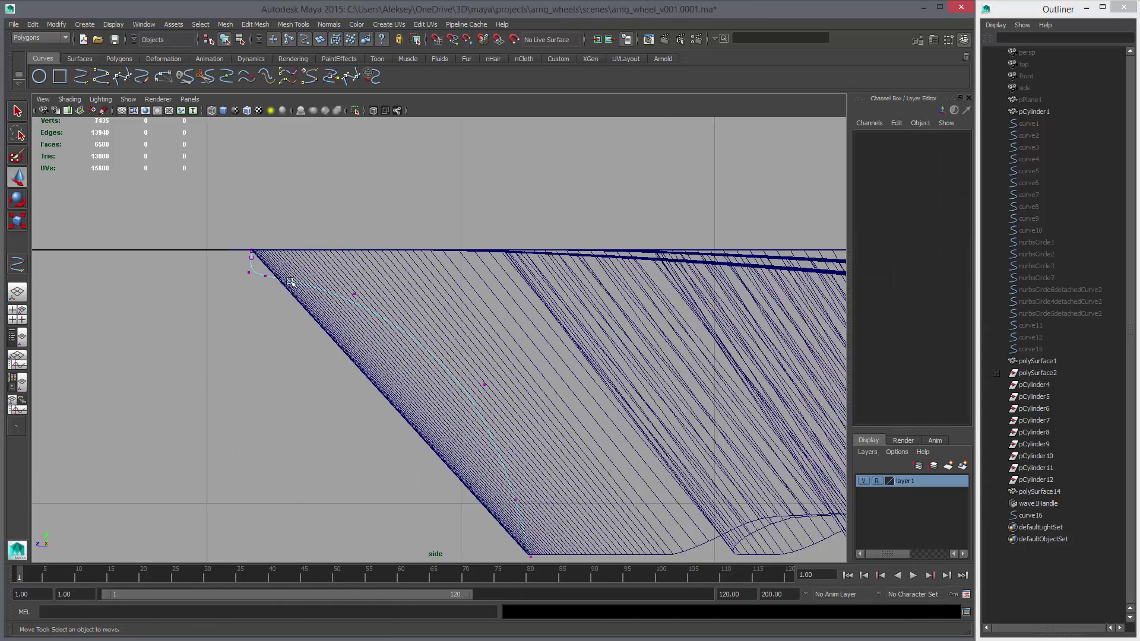
{"action": "left_click", "coordinate": [249, 273]}
{"action": "middle_click_drag", "start_coordinate": [249, 272], "coordinate": [478, 453], "text": "alt"}
{"action": "scroll", "coordinate": [324, 394], "scroll_direction": "up", "scroll_amount": 3}
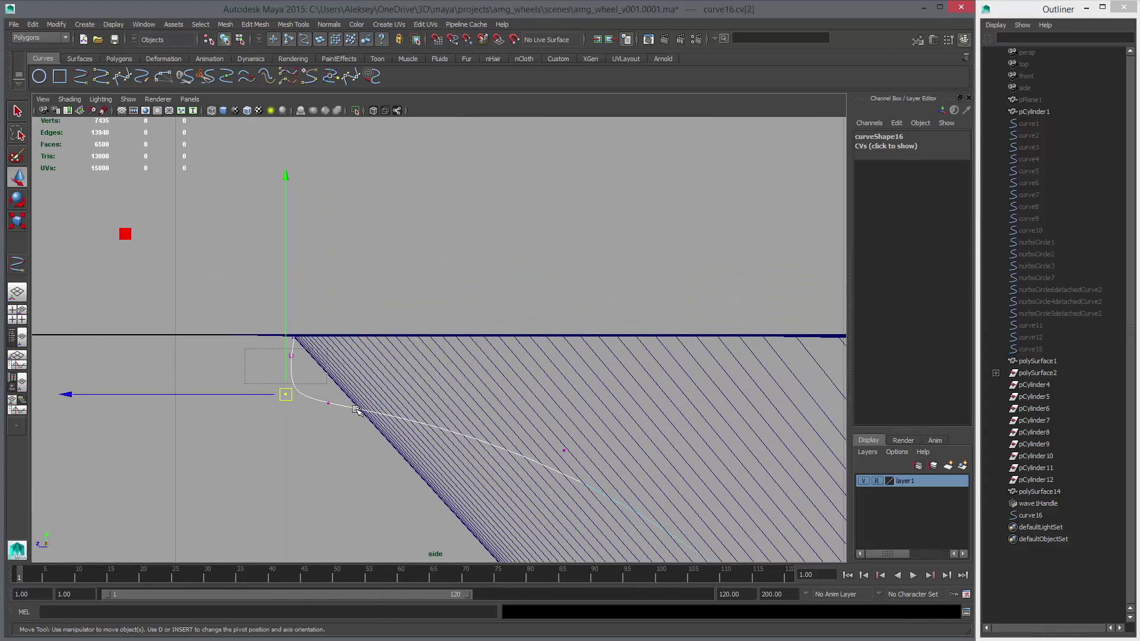
{"action": "middle_click_drag", "start_coordinate": [356, 409], "coordinate": [377, 448]}
{"action": "left_click", "coordinate": [293, 337]}
{"action": "middle_click_drag", "start_coordinate": [293, 337], "coordinate": [340, 355]}
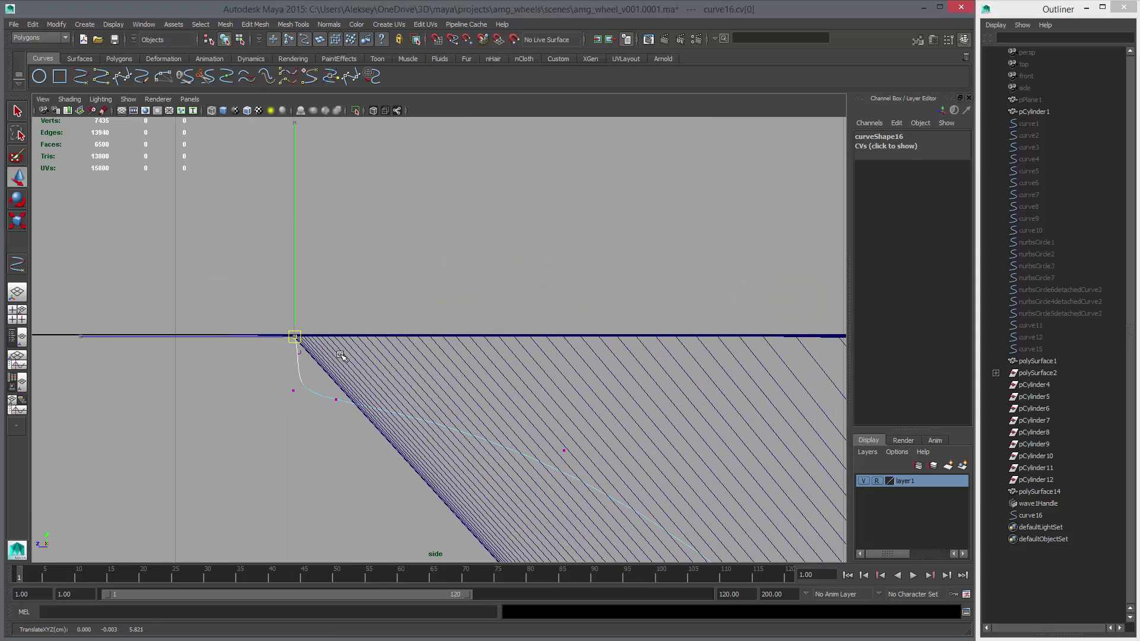
Step: Tighten the profile curve's upper bend by moving its corner control vertices closer to the rim's sloped edge
{"action": "left_click", "coordinate": [298, 352]}
{"action": "left_click_drag", "start_coordinate": [272, 377], "coordinate": [315, 410]}
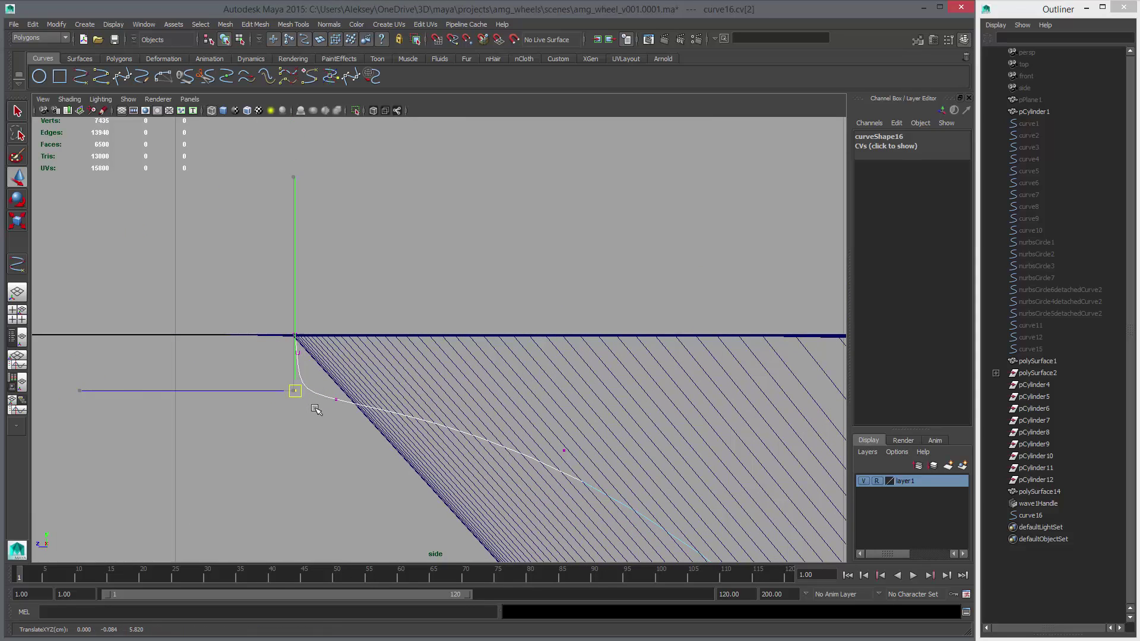
{"action": "middle_click_drag", "start_coordinate": [315, 410], "coordinate": [322, 407]}
{"action": "left_click_drag", "start_coordinate": [302, 388], "coordinate": [337, 395]}
{"action": "key", "text": "ctrl+z"}
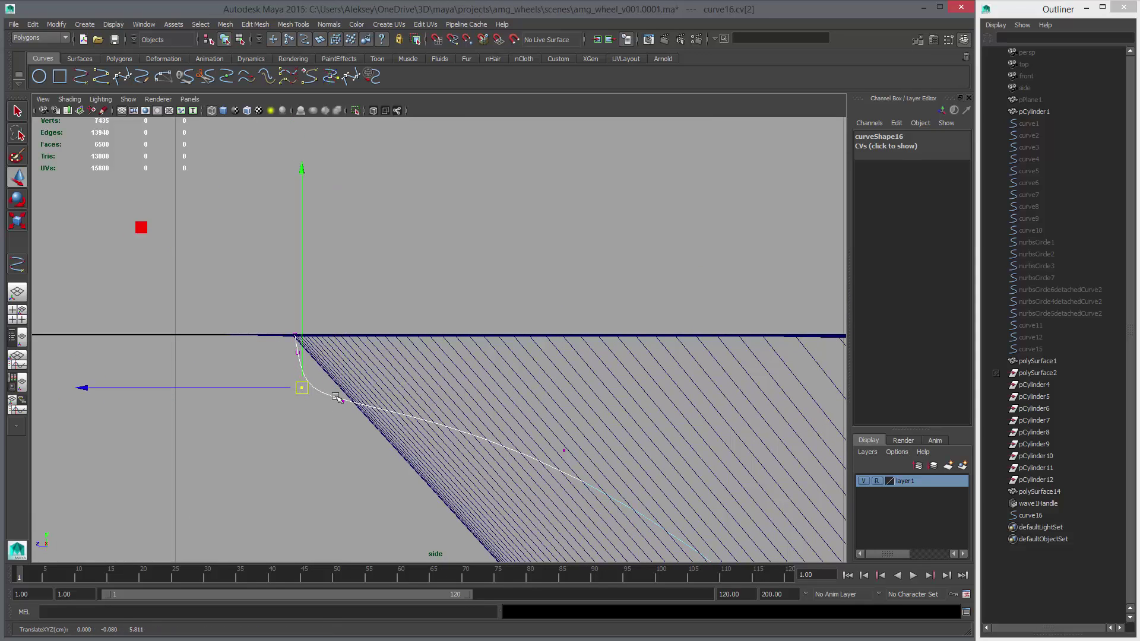
{"action": "left_click", "coordinate": [337, 397], "text": "shift"}
{"action": "middle_click_drag", "start_coordinate": [338, 398], "coordinate": [509, 451]}
Step: Flatten the profile curve's arc by moving its middle and lower control vertices closer to the rim's sloped wall
{"action": "right_click_drag", "start_coordinate": [508, 450], "coordinate": [375, 327], "text": "alt"}
{"action": "left_click_drag", "start_coordinate": [410, 307], "coordinate": [411, 308]}
{"action": "middle_click_drag", "start_coordinate": [410, 309], "coordinate": [405, 312]}
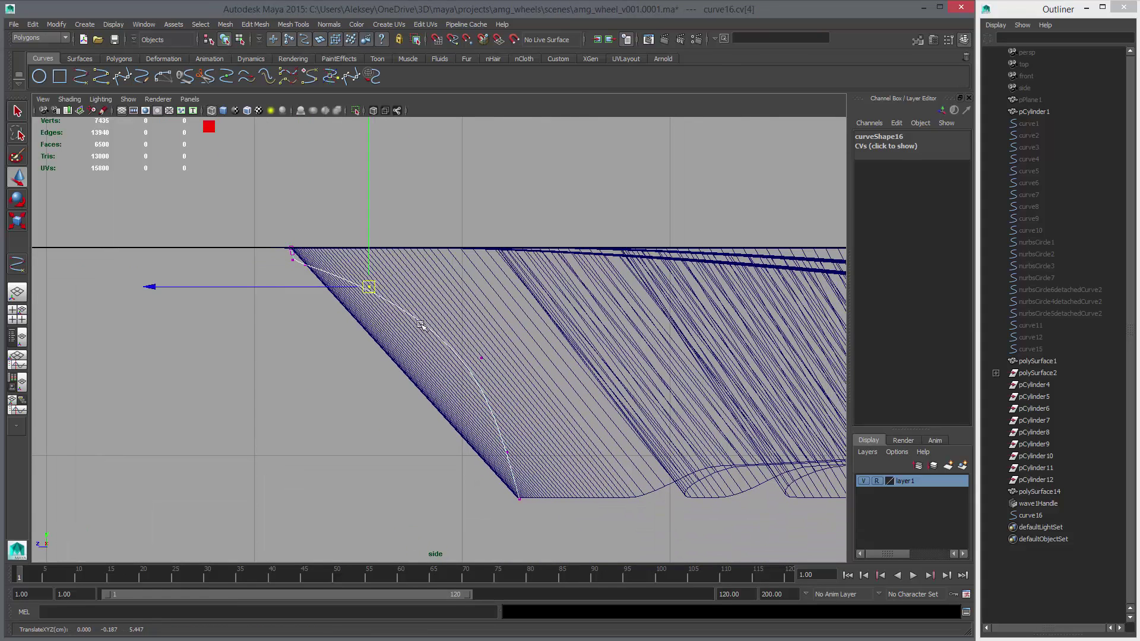
{"action": "left_click_drag", "start_coordinate": [453, 335], "coordinate": [513, 399]}
{"action": "middle_click_drag", "start_coordinate": [512, 399], "coordinate": [505, 413]}
{"action": "left_click_drag", "start_coordinate": [483, 433], "coordinate": [537, 477]}
{"action": "middle_click_drag", "start_coordinate": [537, 477], "coordinate": [542, 495]}
{"action": "left_click_drag", "start_coordinate": [515, 413], "coordinate": [515, 417]}
{"action": "middle_click_drag", "start_coordinate": [515, 416], "coordinate": [512, 420]}
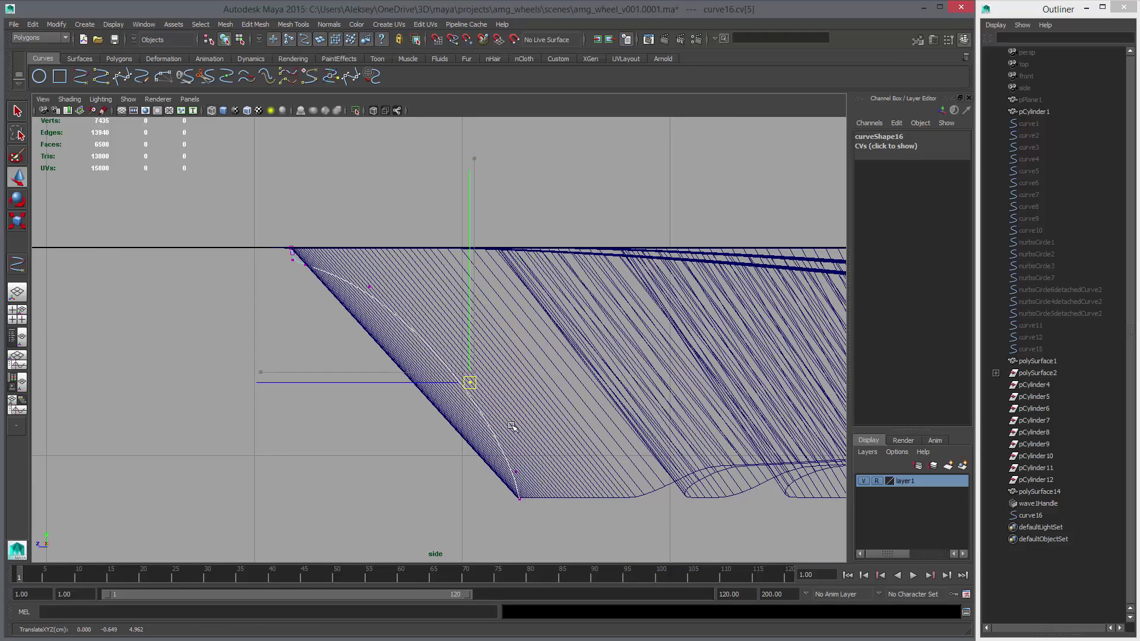
{"action": "left_click_drag", "start_coordinate": [509, 463], "coordinate": [531, 482]}
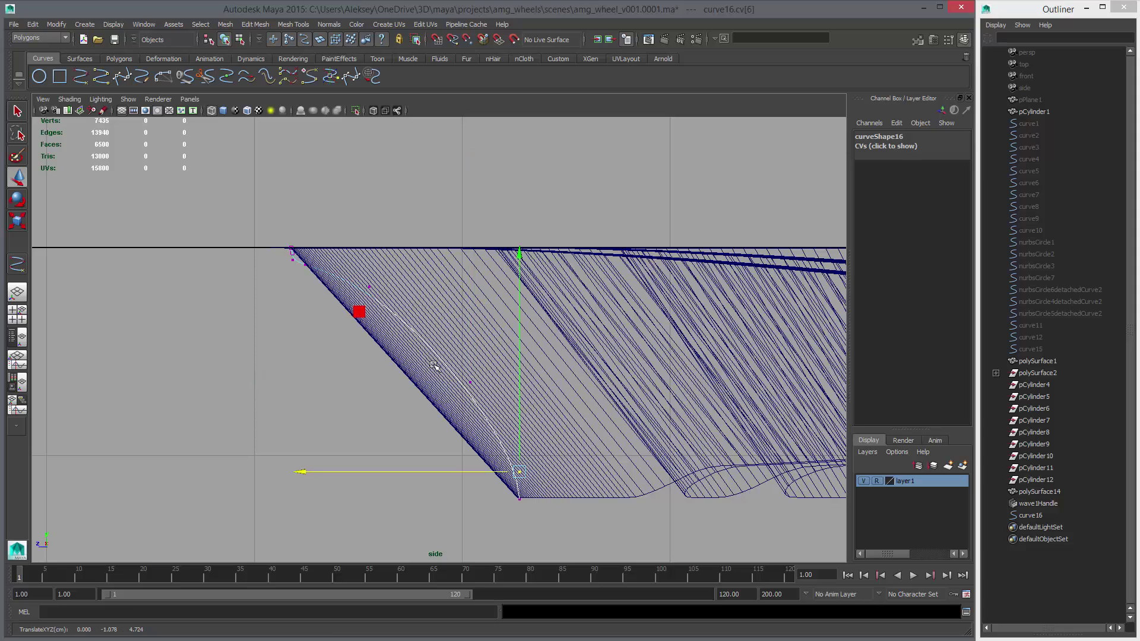
{"action": "left_click_drag", "start_coordinate": [433, 365], "coordinate": [541, 470]}
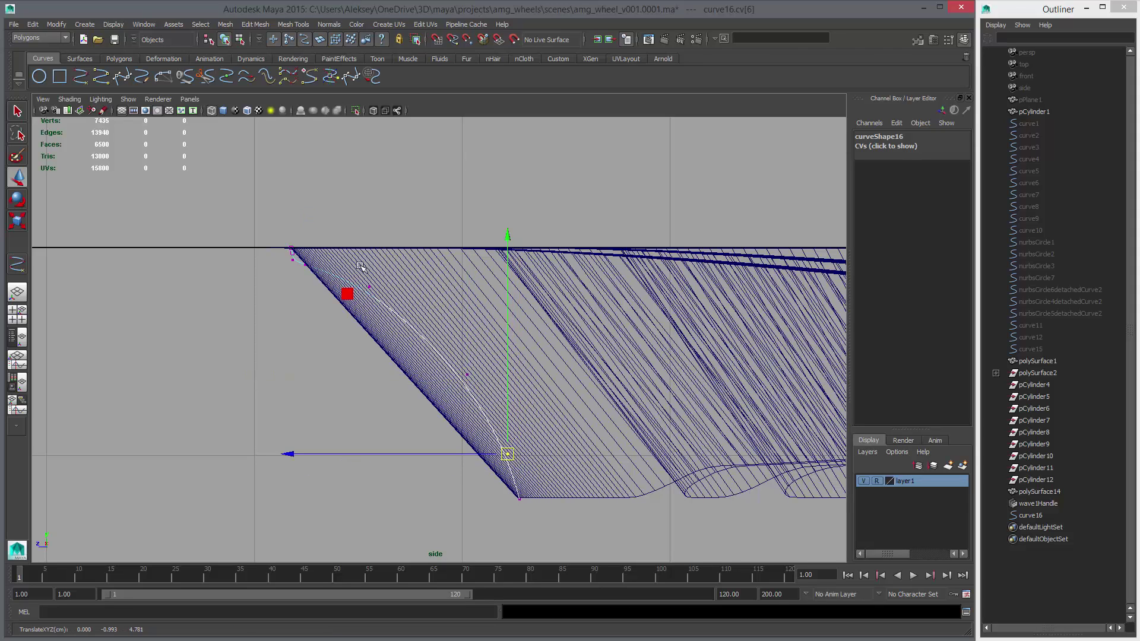
{"action": "left_click_drag", "start_coordinate": [360, 266], "coordinate": [486, 399]}
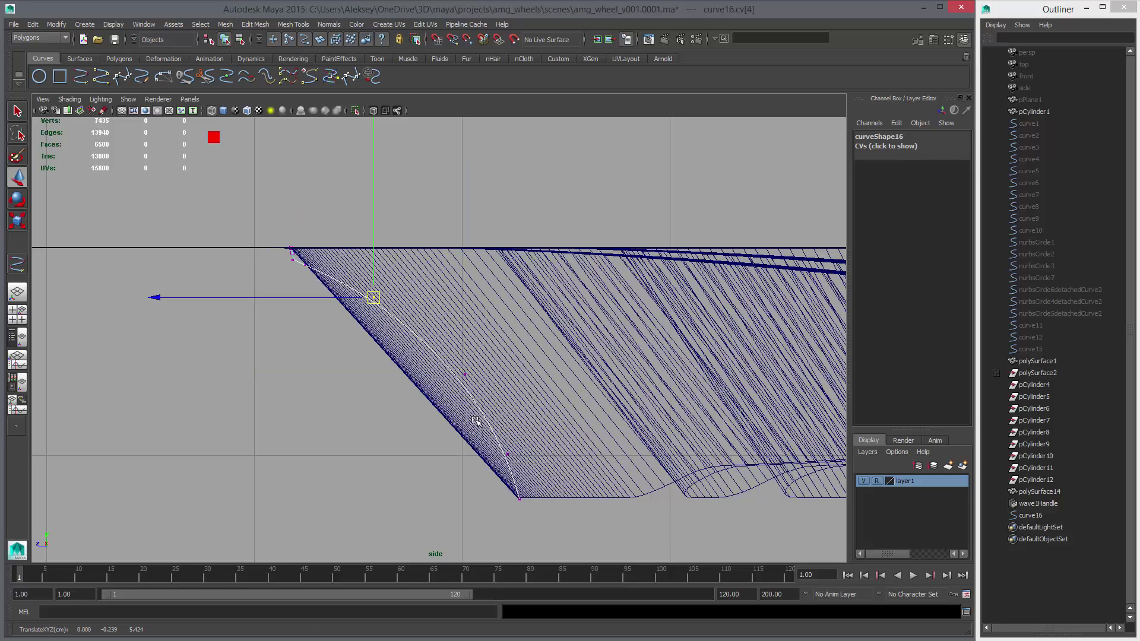
Step: Examine the reshaped profile curve against the rim's sloped wall in the perspective and side views
{"action": "left_click", "coordinate": [582, 432]}
{"action": "middle_click_drag", "start_coordinate": [500, 391], "coordinate": [328, 376], "text": "alt"}
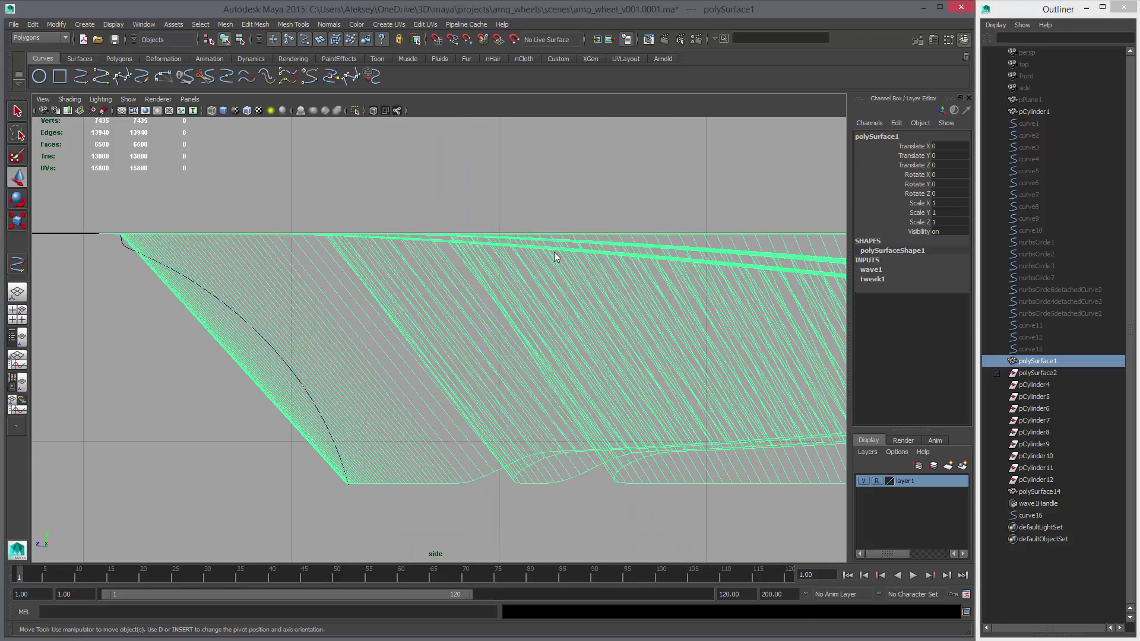
{"action": "key", "text": "space"}
{"action": "key", "text": "space"}
{"action": "left_click_drag", "start_coordinate": [527, 356], "coordinate": [522, 442], "text": "alt"}
{"action": "right_click_drag", "start_coordinate": [522, 442], "coordinate": [572, 425], "text": "alt"}
{"action": "middle_click_drag", "start_coordinate": [572, 425], "coordinate": [437, 466], "text": "alt"}
{"action": "right_click_drag", "start_coordinate": [436, 466], "coordinate": [539, 412], "text": "alt"}
{"action": "mouse_move", "coordinate": [540, 412]}
{"action": "left_mouse_down", "text": "alt"}
{"action": "mouse_move", "coordinate": [486, 379]}
{"action": "mouse_move", "coordinate": [585, 397]}
{"action": "mouse_move", "coordinate": [549, 429]}
{"action": "mouse_move", "coordinate": [587, 427]}
{"action": "mouse_move", "coordinate": [534, 430]}
{"action": "mouse_move", "coordinate": [554, 414]}
{"action": "mouse_move", "coordinate": [549, 425]}
{"action": "left_mouse_up", "text": "alt"}
{"action": "left_click", "coordinate": [484, 374]}
{"action": "key", "text": "space"}
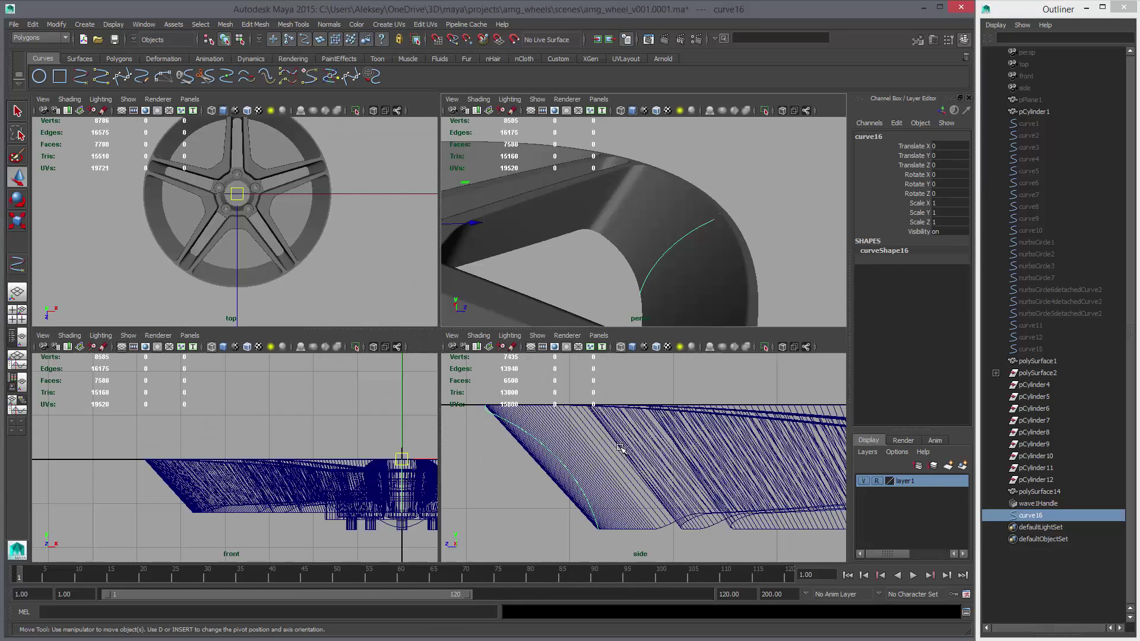
{"action": "key", "text": "space"}
{"action": "key", "text": "space"}
{"action": "key", "text": "space"}
{"action": "right_click_drag", "start_coordinate": [599, 354], "coordinate": [549, 383], "text": "alt"}
{"action": "left_click_drag", "start_coordinate": [550, 383], "coordinate": [522, 350], "text": "alt"}
Step: Select the spoke and rim mesh and insert one edge loop around the inner wall of the opening beside the profile curve
{"action": "left_click", "coordinate": [486, 286]}
{"action": "left_click_drag", "start_coordinate": [487, 286], "coordinate": [427, 297], "text": "alt"}
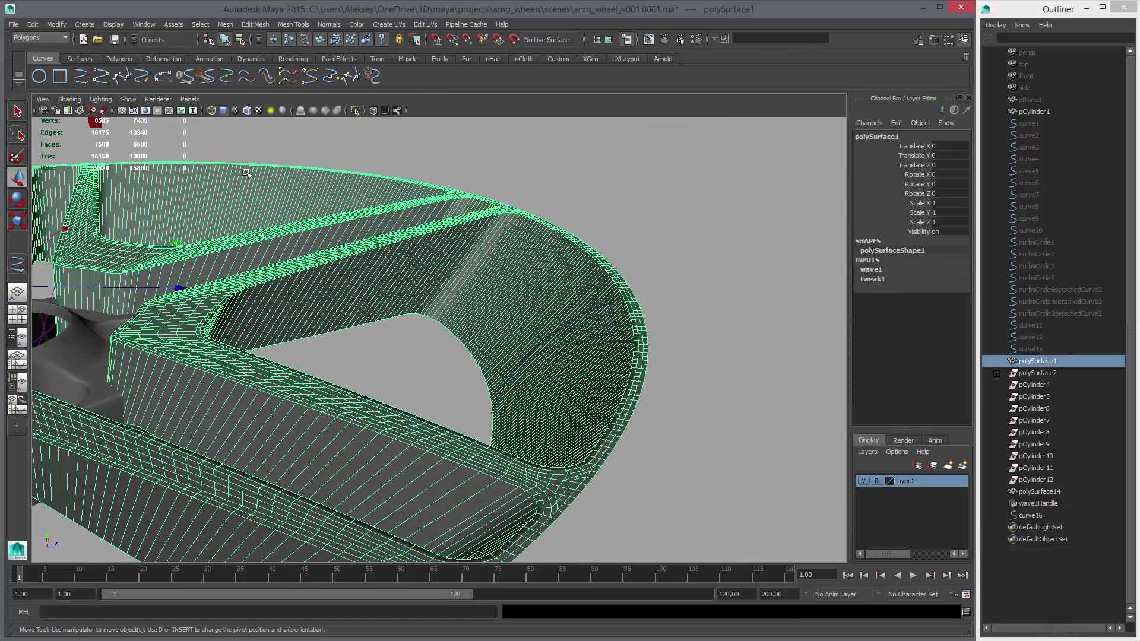
{"action": "left_click", "coordinate": [118, 59]}
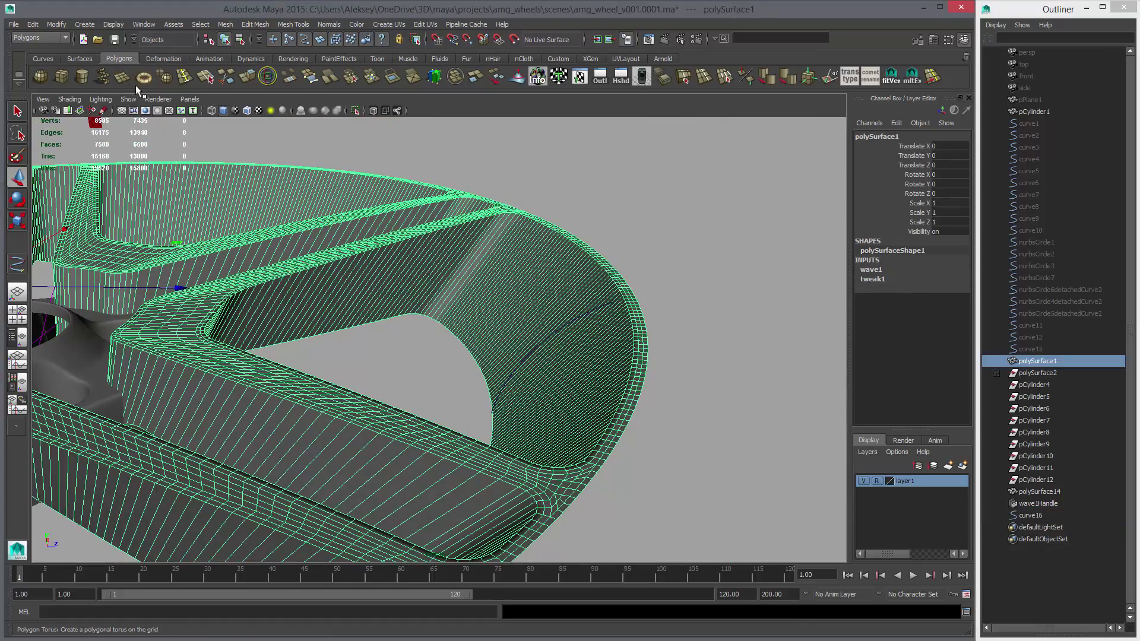
{"action": "left_click", "coordinate": [185, 78]}
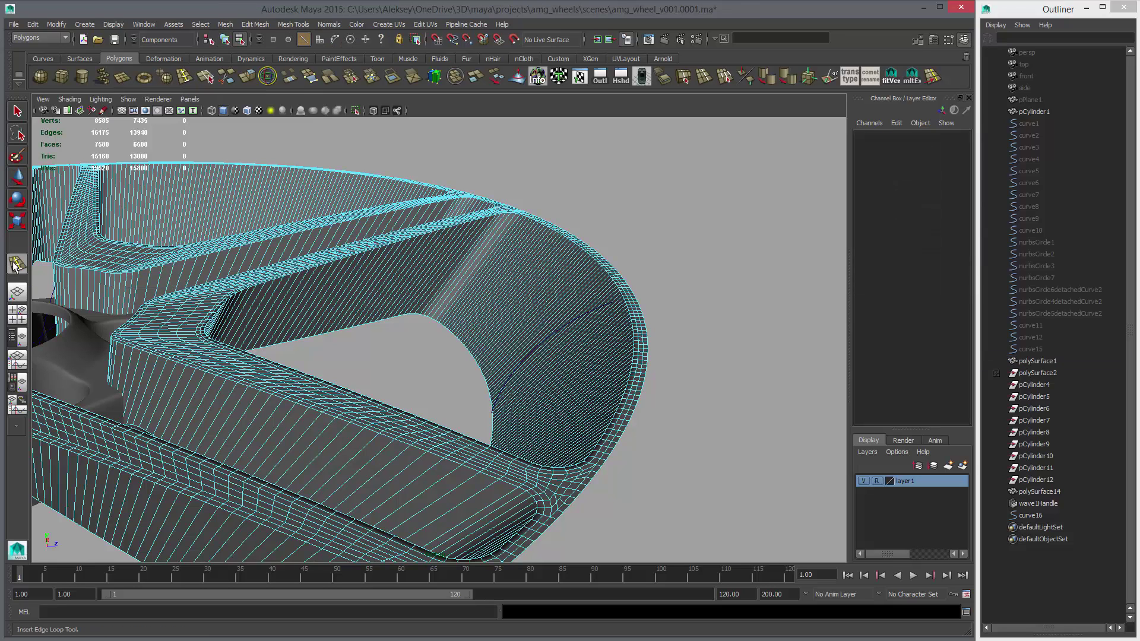
{"action": "double_click", "coordinate": [17, 265]}
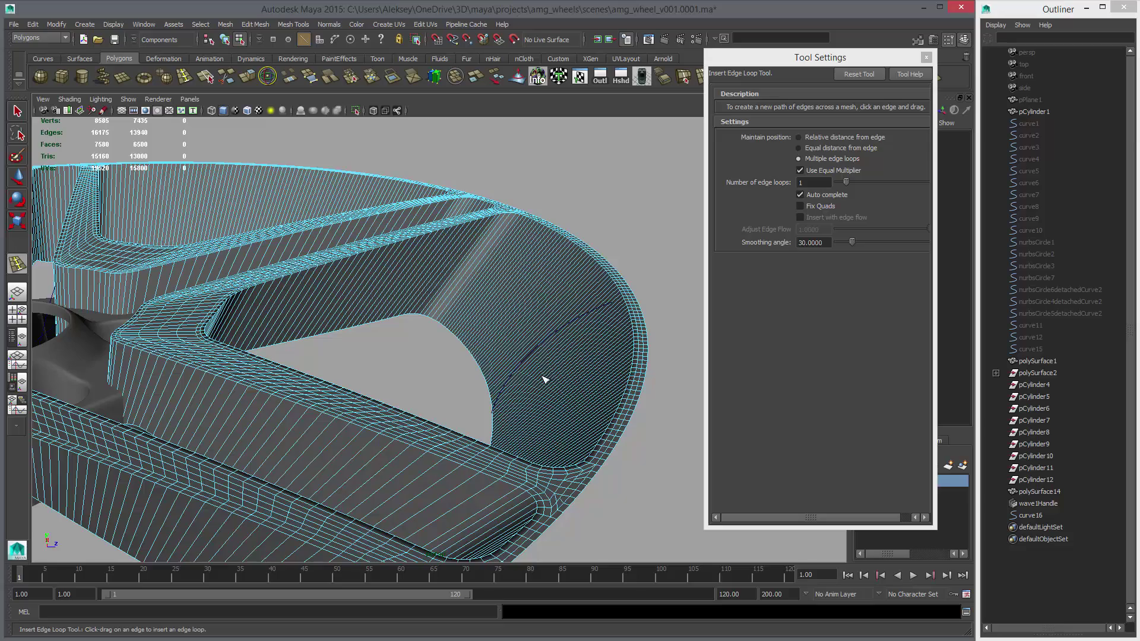
{"action": "left_click_drag", "start_coordinate": [551, 364], "coordinate": [523, 377], "text": "alt"}
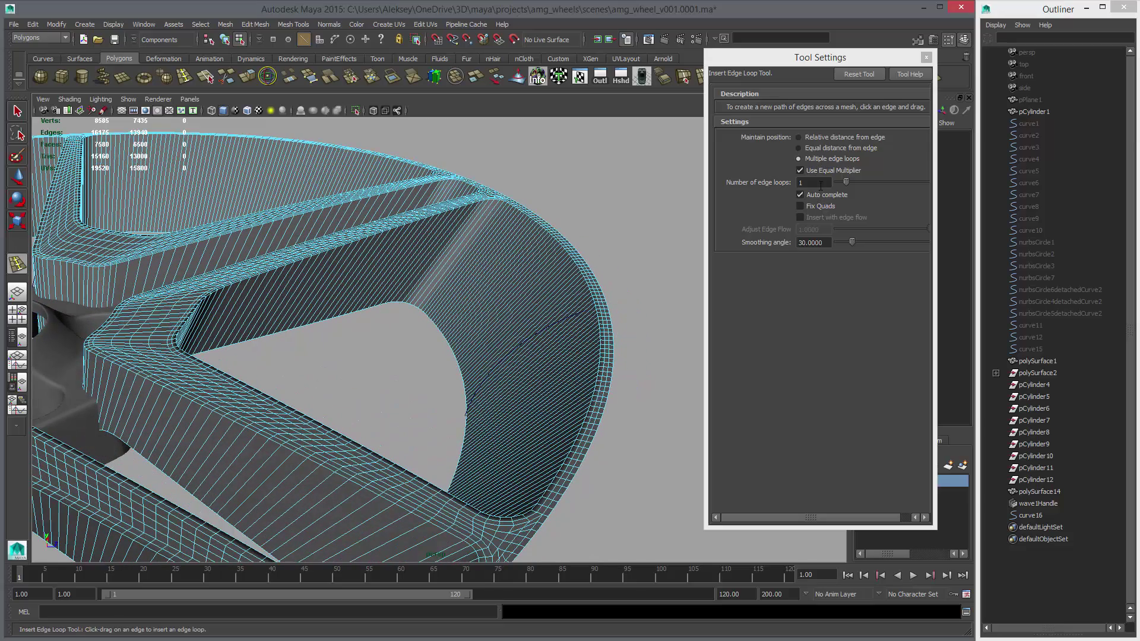
{"action": "left_click", "coordinate": [525, 305]}
{"action": "key", "text": "w"}
{"action": "left_click", "coordinate": [926, 58]}
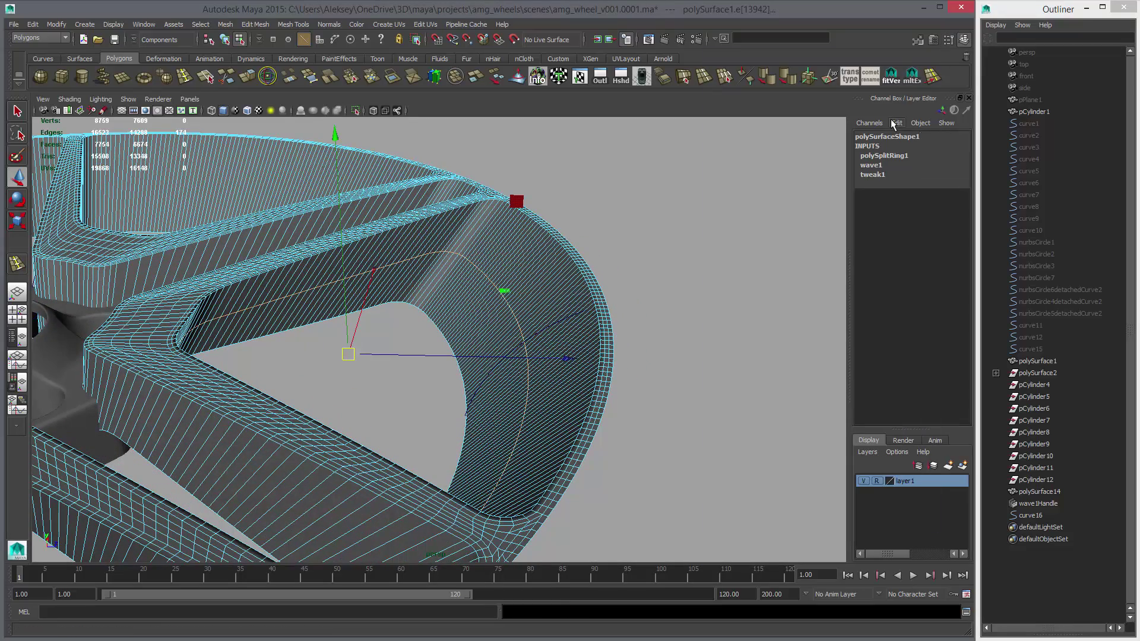
Step: Set the inserted edge loop's Divisions to 10 and compare the loops with the profile curve in the side view
{"action": "left_click", "coordinate": [884, 156]}
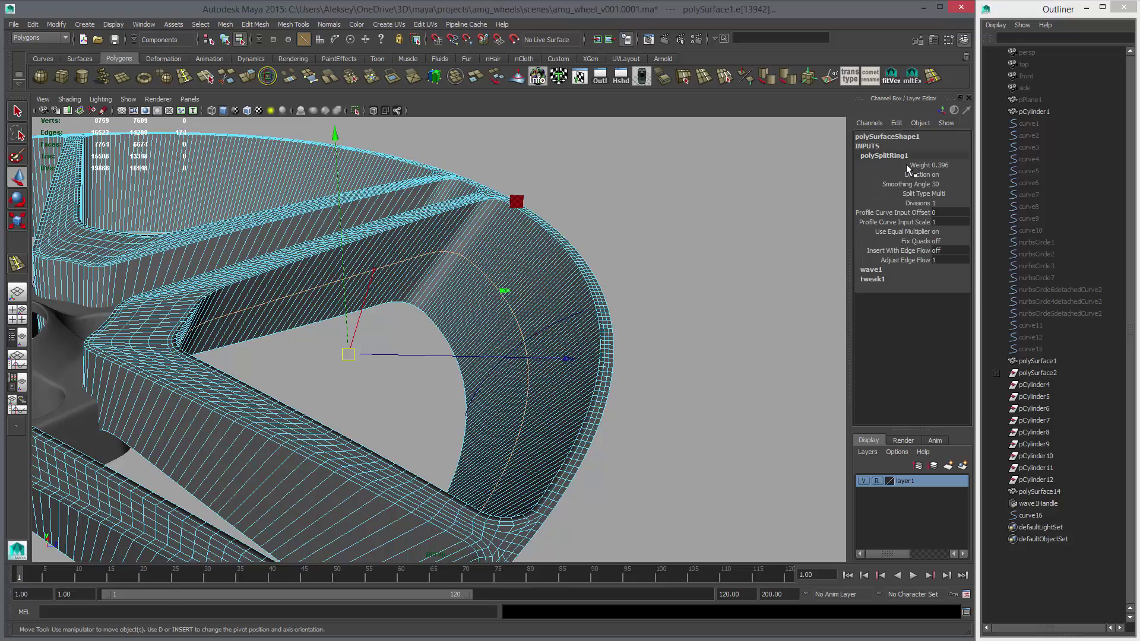
{"action": "left_click", "coordinate": [917, 203]}
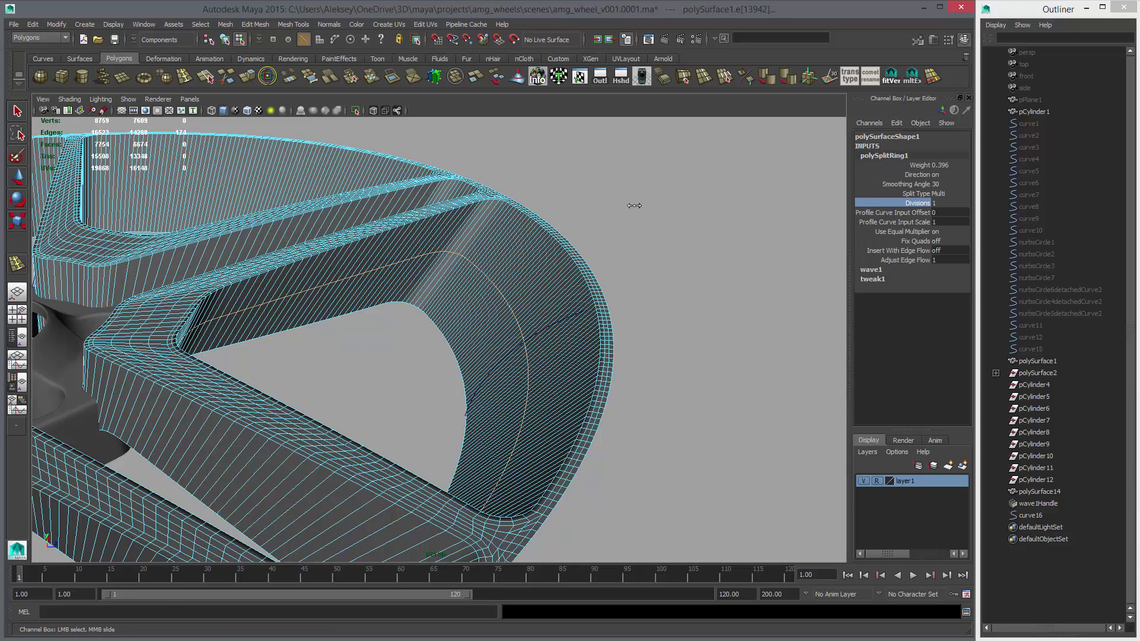
{"action": "middle_click_drag", "start_coordinate": [631, 204], "coordinate": [683, 206]}
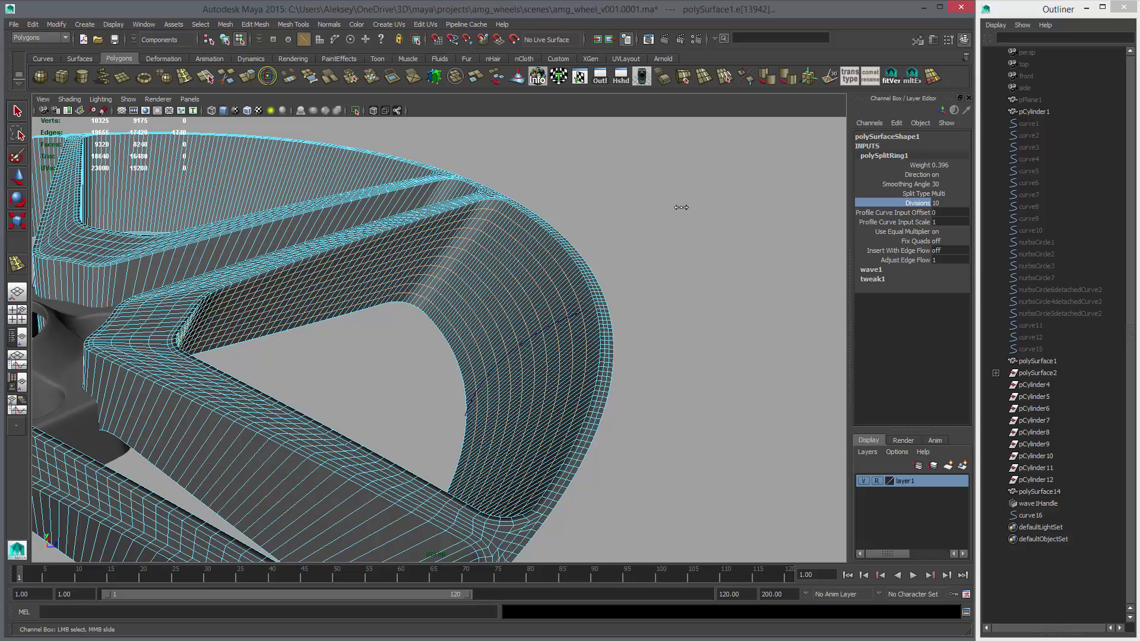
{"action": "key", "text": "space"}
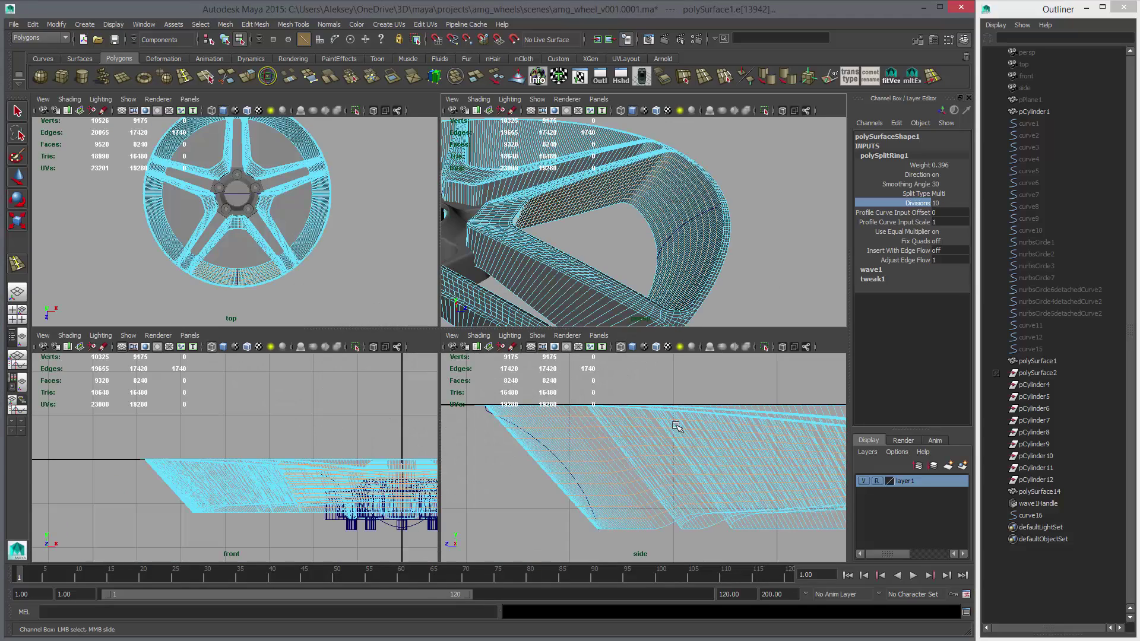
{"action": "key", "text": "space"}
{"action": "right_click_drag", "start_coordinate": [667, 361], "coordinate": [533, 354], "text": "alt"}
{"action": "key", "text": "w"}
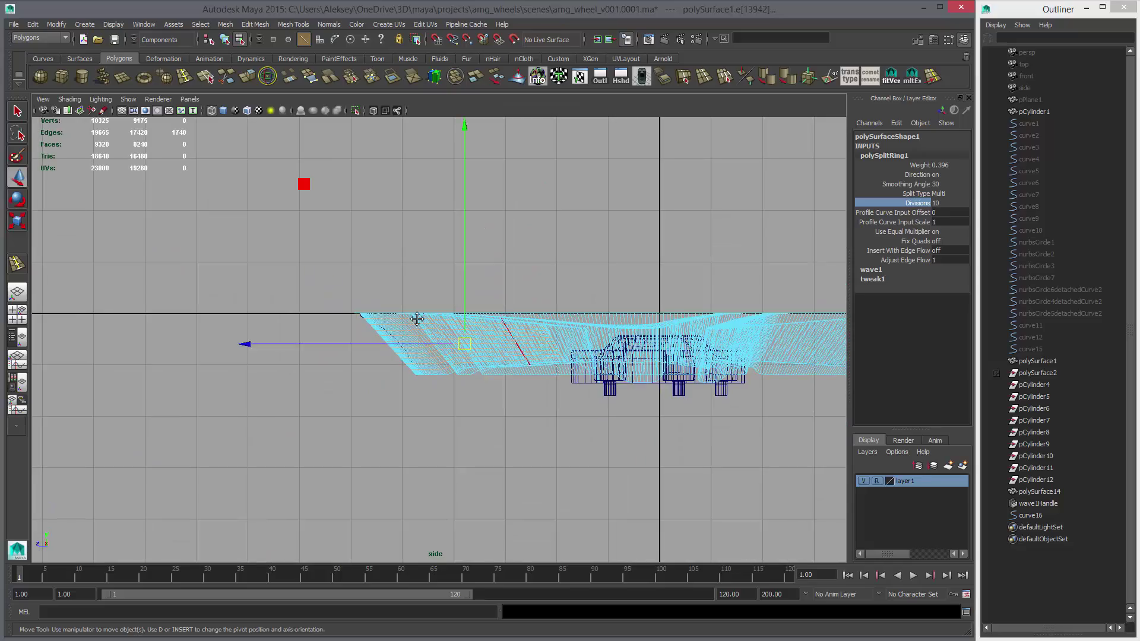
{"action": "right_click_drag", "start_coordinate": [418, 320], "coordinate": [571, 321], "text": "alt"}
{"action": "middle_click_drag", "start_coordinate": [568, 321], "coordinate": [534, 315], "text": "alt"}
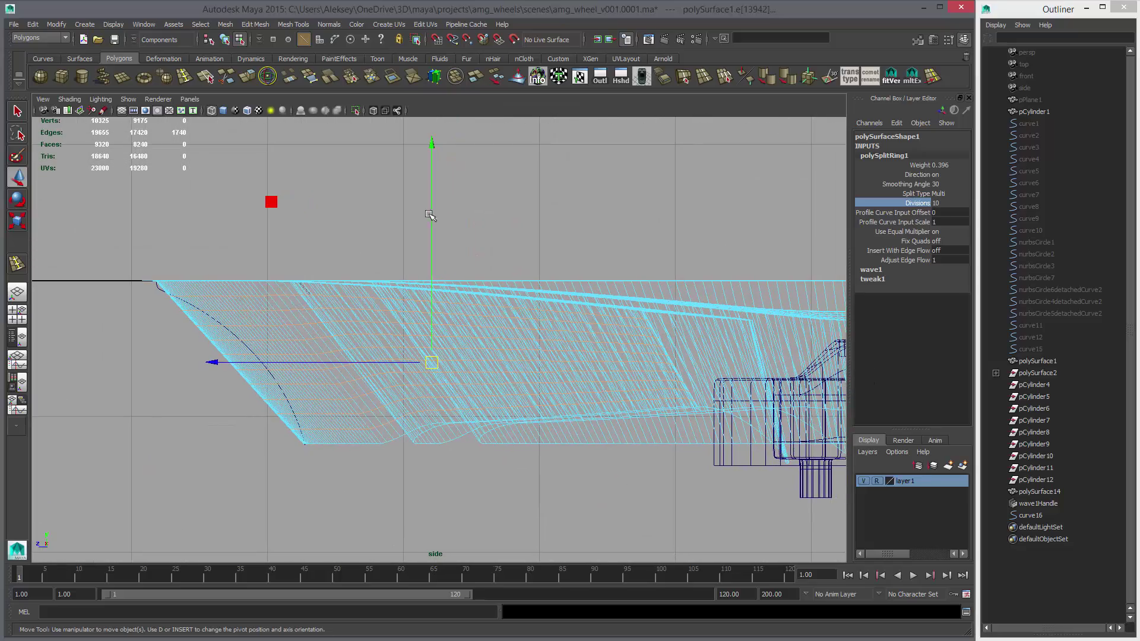
Step: Select only the uppermost of the inserted edge loops around the opening's inner wall in the perspective view
{"action": "key", "text": "space"}
{"action": "key", "text": "space"}
{"action": "left_click_drag", "start_coordinate": [540, 274], "coordinate": [498, 236], "text": "alt"}
{"action": "key", "text": "q"}
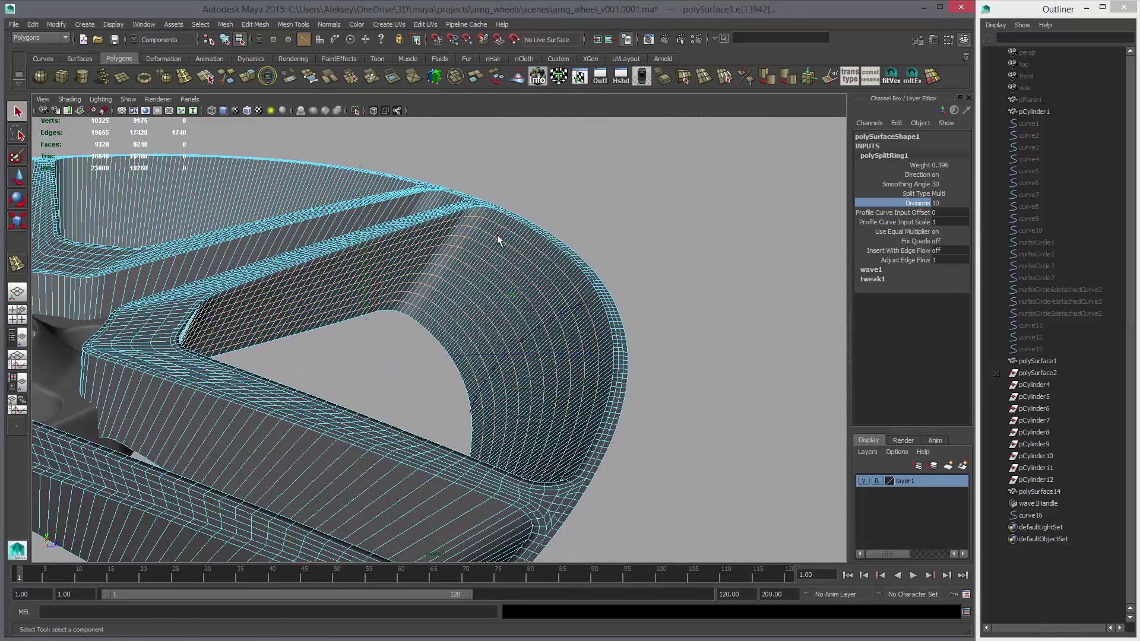
{"action": "right_click_drag", "start_coordinate": [497, 235], "coordinate": [496, 214]}
{"action": "left_click_drag", "start_coordinate": [498, 216], "coordinate": [585, 249], "text": "alt"}
{"action": "middle_click_drag", "start_coordinate": [593, 246], "coordinate": [552, 291], "text": "alt"}
{"action": "right_click_drag", "start_coordinate": [555, 291], "coordinate": [672, 293], "text": "alt"}
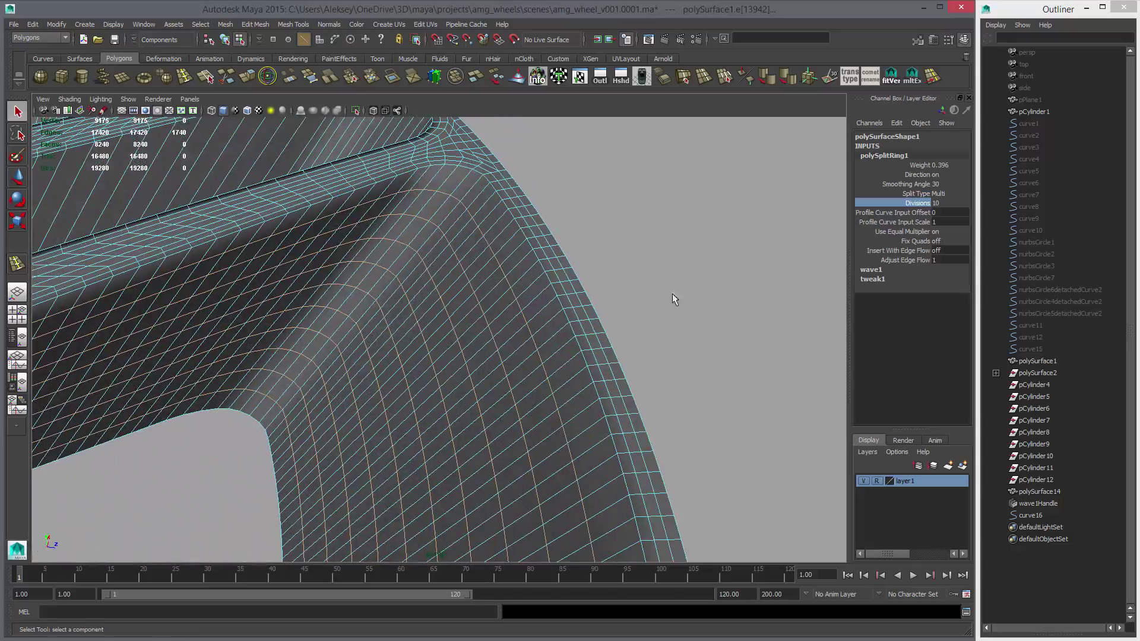
{"action": "double_click", "coordinate": [413, 190]}
Step: Snap the selected loop's scale pivot to the wheel's centre in the top wireframe view
{"action": "right_click_drag", "start_coordinate": [730, 333], "coordinate": [537, 300], "text": "alt"}
{"action": "left_click_drag", "start_coordinate": [537, 300], "coordinate": [380, 279], "text": "alt"}
{"action": "right_click_drag", "start_coordinate": [380, 279], "coordinate": [451, 279], "text": "alt"}
{"action": "left_click_drag", "start_coordinate": [451, 279], "coordinate": [476, 331], "text": "alt"}
{"action": "right_click_drag", "start_coordinate": [476, 331], "coordinate": [150, 315], "text": "alt"}
{"action": "left_click_drag", "start_coordinate": [149, 315], "coordinate": [412, 283], "text": "alt"}
{"action": "key", "text": "r"}
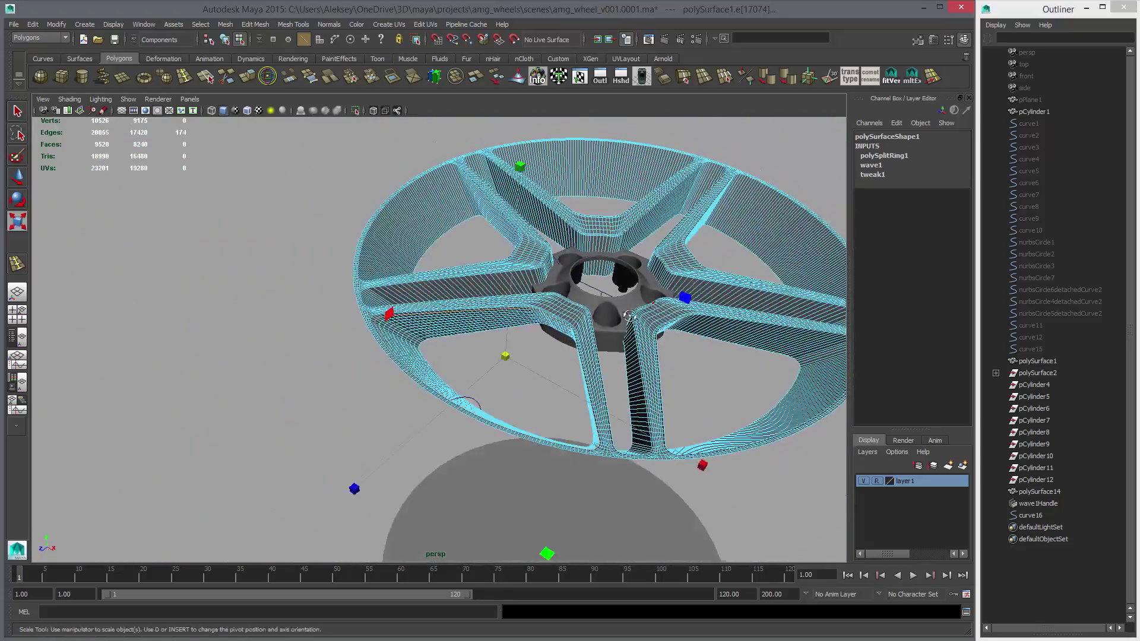
{"action": "right_click_drag", "start_coordinate": [411, 282], "coordinate": [611, 332], "text": "alt"}
{"action": "key", "text": "space"}
{"action": "left_click_drag", "start_coordinate": [330, 290], "coordinate": [330, 255]}
{"action": "middle_click_drag", "start_coordinate": [447, 300], "coordinate": [438, 309], "text": "alt"}
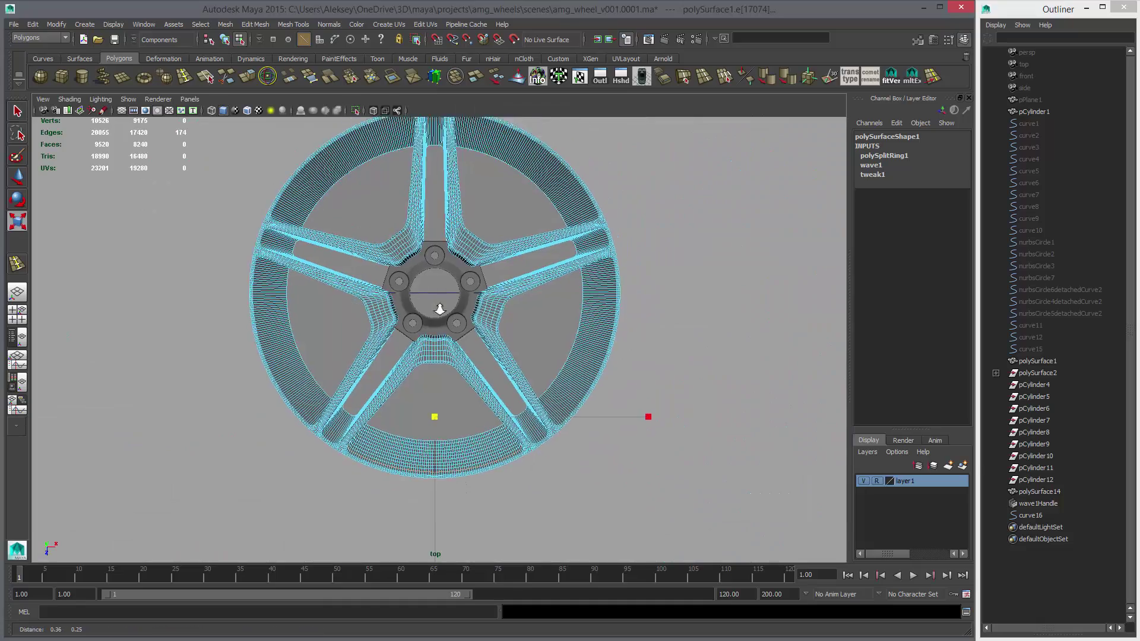
{"action": "right_click_drag", "start_coordinate": [438, 309], "coordinate": [473, 304], "text": "alt"}
{"action": "key", "text": "4"}
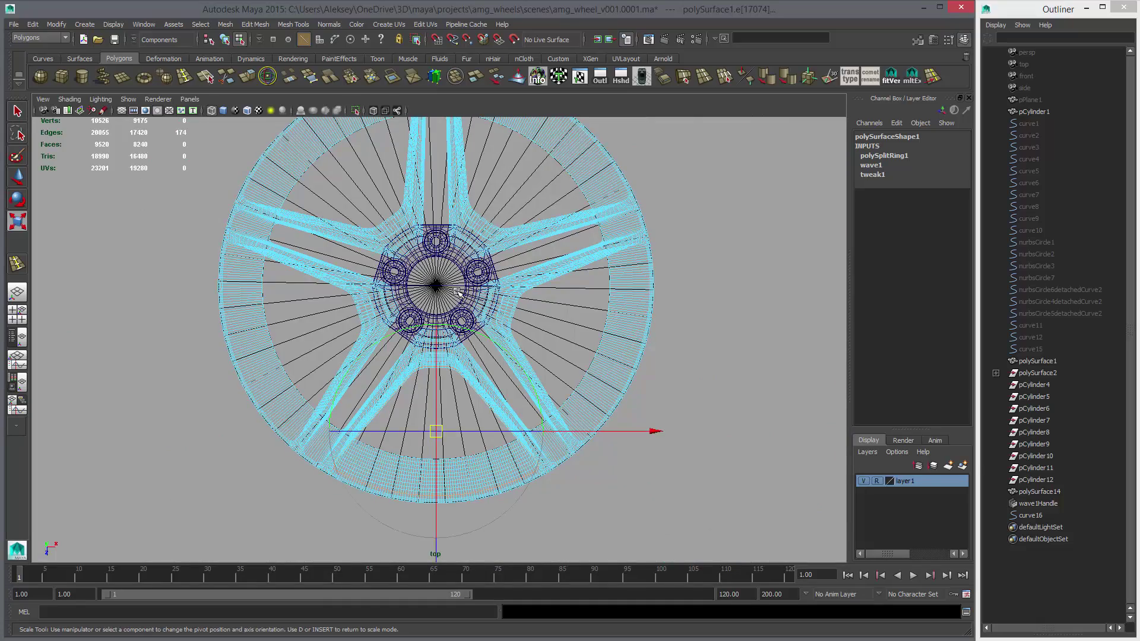
{"action": "key", "text": "v"}
{"action": "middle_click_drag", "start_coordinate": [457, 292], "coordinate": [447, 285]}
Step: Try scaling the selected edge loop in X and Z to about 0.93 around the wheel's centre
{"action": "key", "text": "space"}
{"action": "left_click_drag", "start_coordinate": [681, 247], "coordinate": [647, 250]}
{"action": "mouse_move", "coordinate": [630, 330]}
{"action": "left_mouse_down", "text": "alt"}
{"action": "mouse_move", "coordinate": [600, 250]}
{"action": "mouse_move", "coordinate": [585, 272]}
{"action": "left_mouse_up", "text": "alt"}
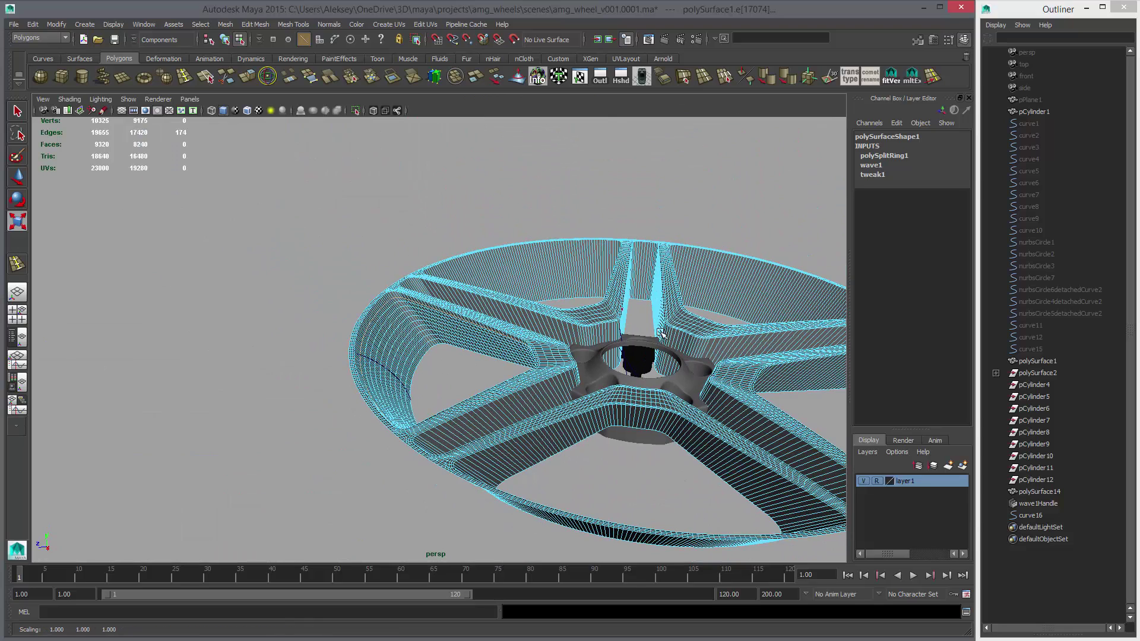
{"action": "middle_click_drag", "start_coordinate": [660, 332], "coordinate": [558, 301], "text": "alt"}
{"action": "key", "text": "ctrl+z"}
{"action": "left_click_drag", "start_coordinate": [490, 486], "coordinate": [489, 481]}
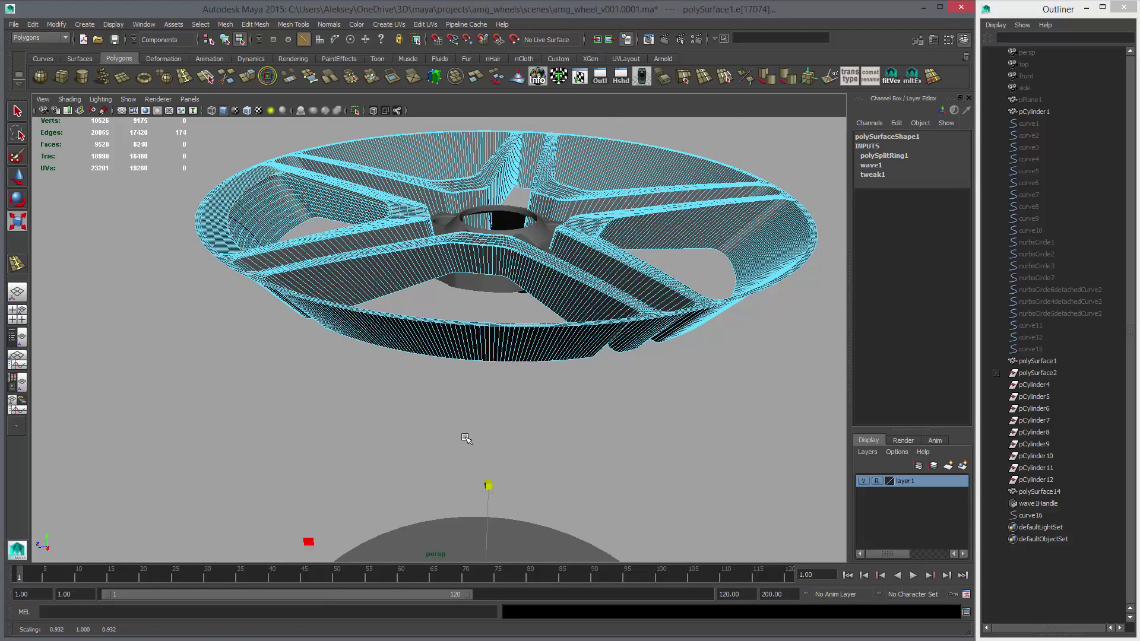
{"action": "left_click_drag", "start_coordinate": [466, 439], "coordinate": [488, 388], "text": "alt"}
{"action": "middle_click_drag", "start_coordinate": [488, 389], "coordinate": [496, 427], "text": "alt"}
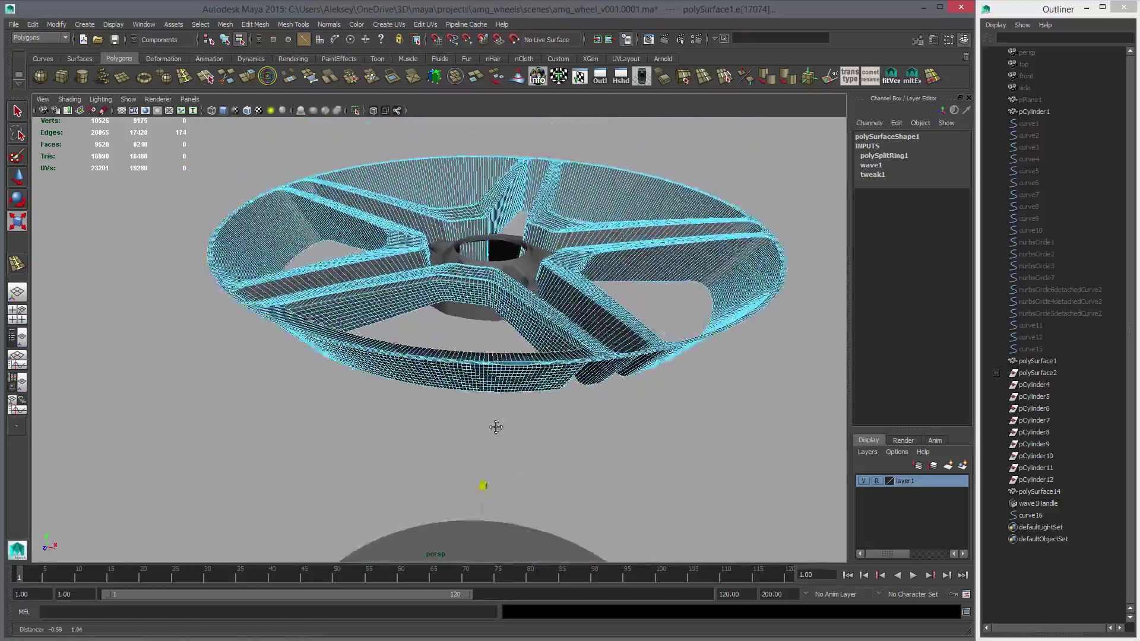
Step: Pick a single edge of the scaled loop at one outer corner of the opening's inner wall
{"action": "right_click_drag", "start_coordinate": [496, 428], "coordinate": [679, 570], "text": "alt"}
{"action": "left_click_drag", "start_coordinate": [679, 570], "coordinate": [453, 314], "text": "alt"}
{"action": "key", "text": "r"}
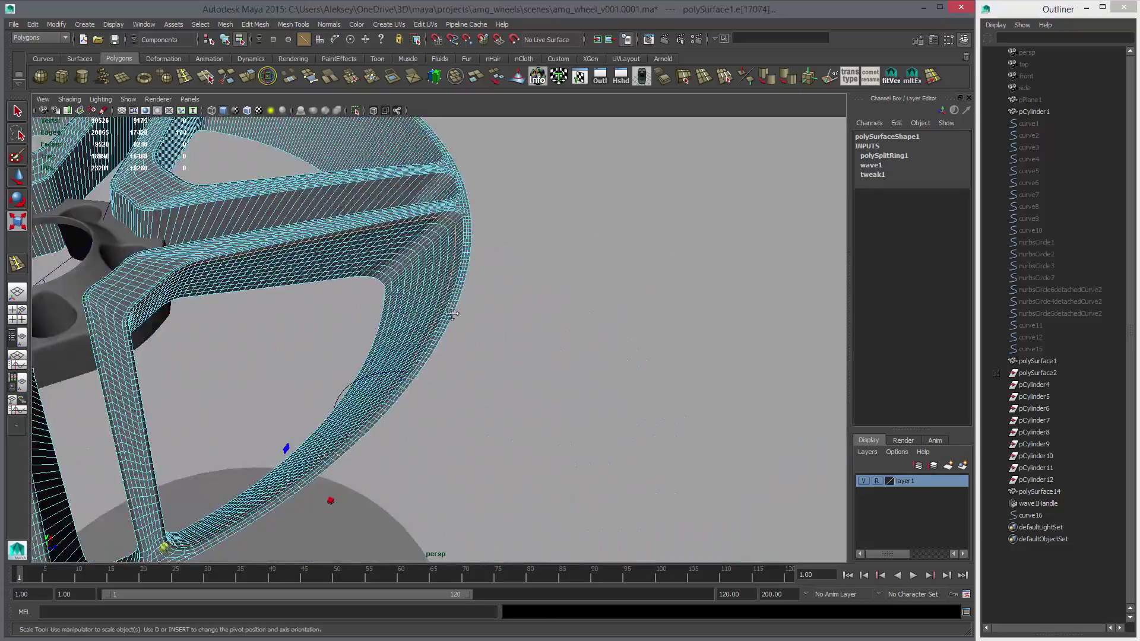
{"action": "right_click_drag", "start_coordinate": [452, 313], "coordinate": [522, 264], "text": "alt"}
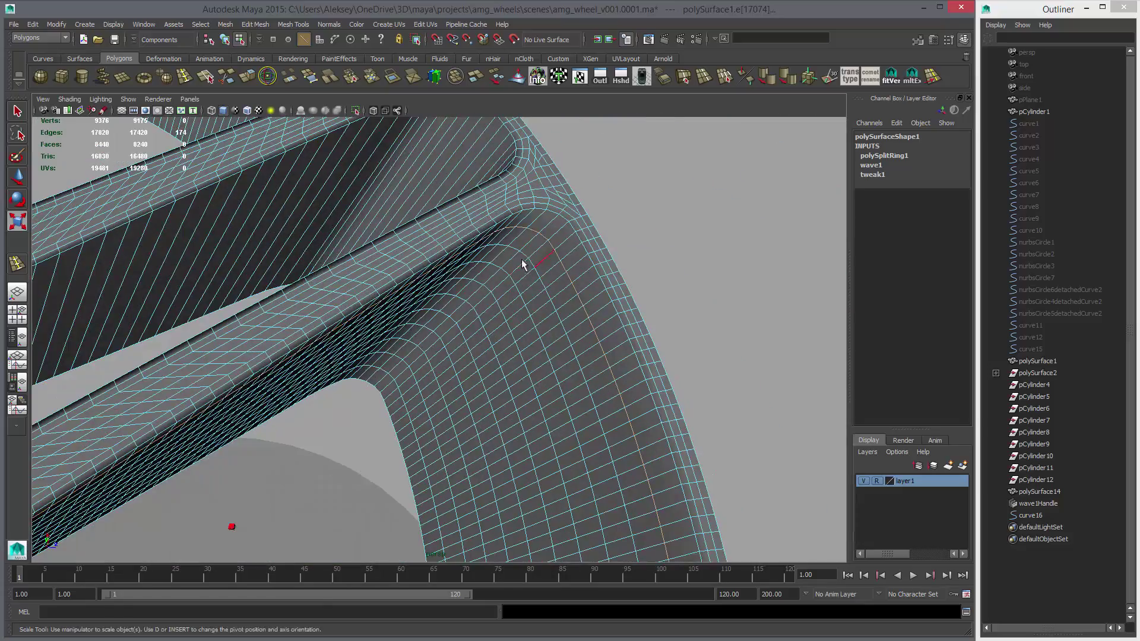
{"action": "key", "text": "q"}
{"action": "left_click_drag", "start_coordinate": [522, 264], "coordinate": [522, 218], "text": "alt"}
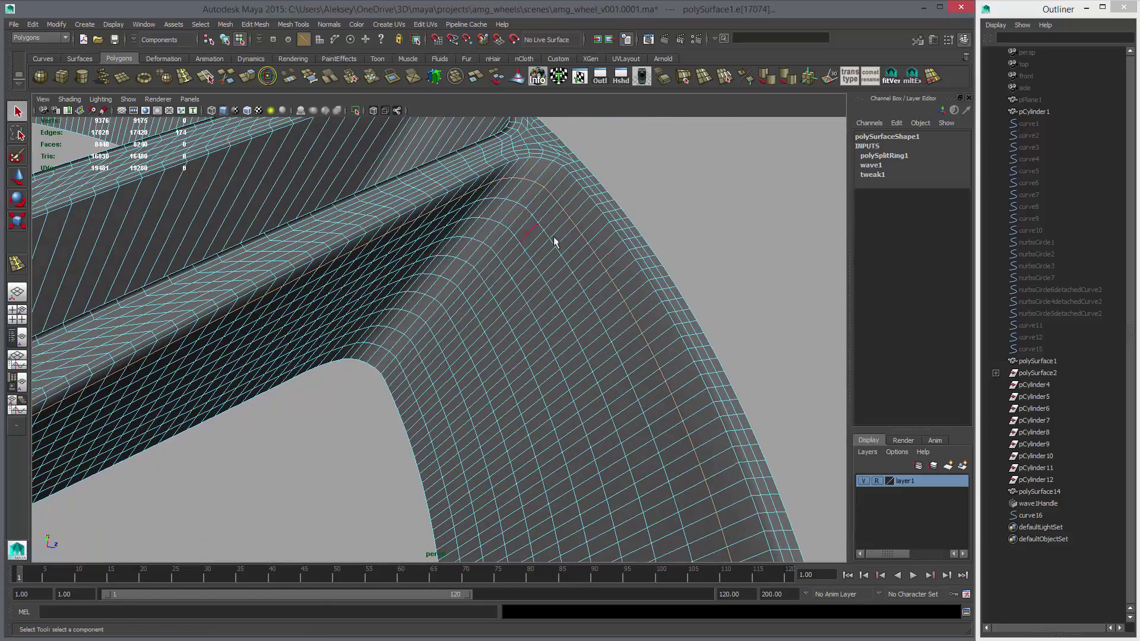
{"action": "right_click_drag", "start_coordinate": [610, 256], "coordinate": [515, 225], "text": "alt"}
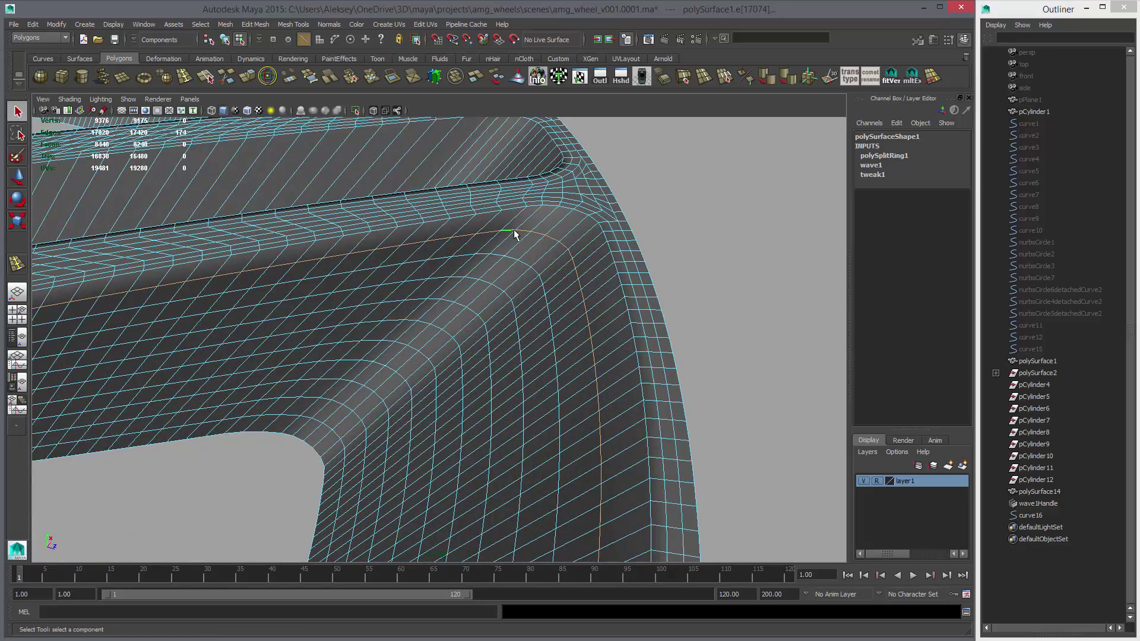
{"action": "left_click", "coordinate": [514, 229]}
Step: Try extending the edge selection along the loop to the opening's opposite outer corner
{"action": "left_click_drag", "start_coordinate": [547, 292], "coordinate": [861, 340], "text": "alt"}
{"action": "right_click_drag", "start_coordinate": [748, 283], "coordinate": [640, 273], "text": "alt"}
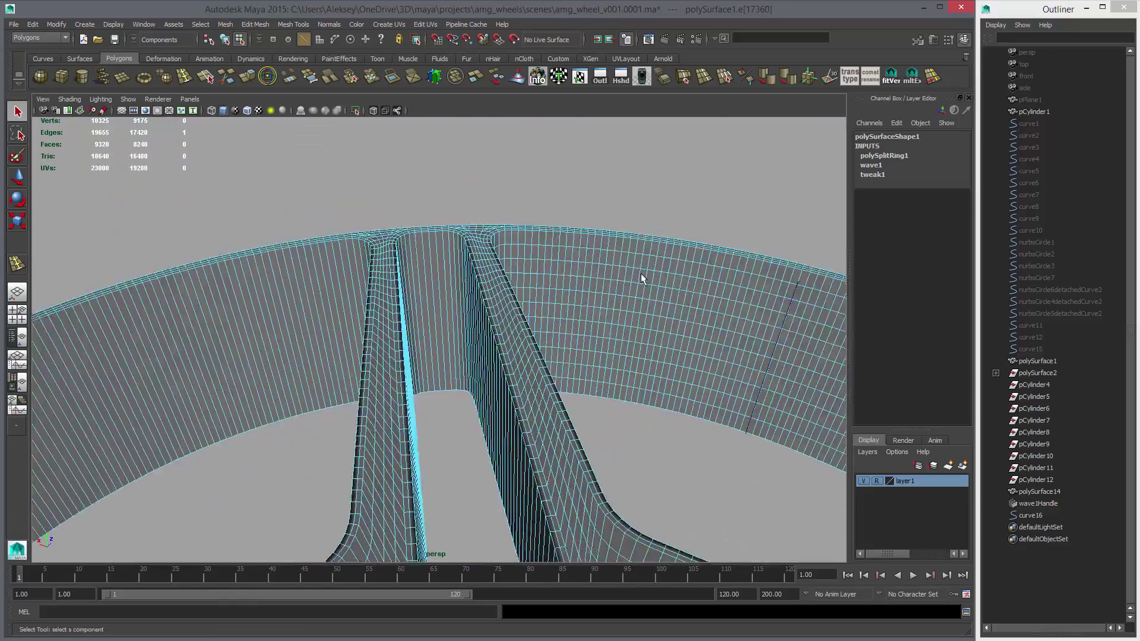
{"action": "middle_click_drag", "start_coordinate": [640, 273], "coordinate": [350, 264], "text": "alt"}
{"action": "left_click_drag", "start_coordinate": [351, 265], "coordinate": [586, 275], "text": "alt"}
{"action": "middle_click_drag", "start_coordinate": [586, 275], "coordinate": [517, 289], "text": "alt"}
{"action": "right_click_drag", "start_coordinate": [517, 289], "coordinate": [700, 322], "text": "alt"}
{"action": "left_click_drag", "start_coordinate": [700, 322], "coordinate": [650, 178], "text": "alt"}
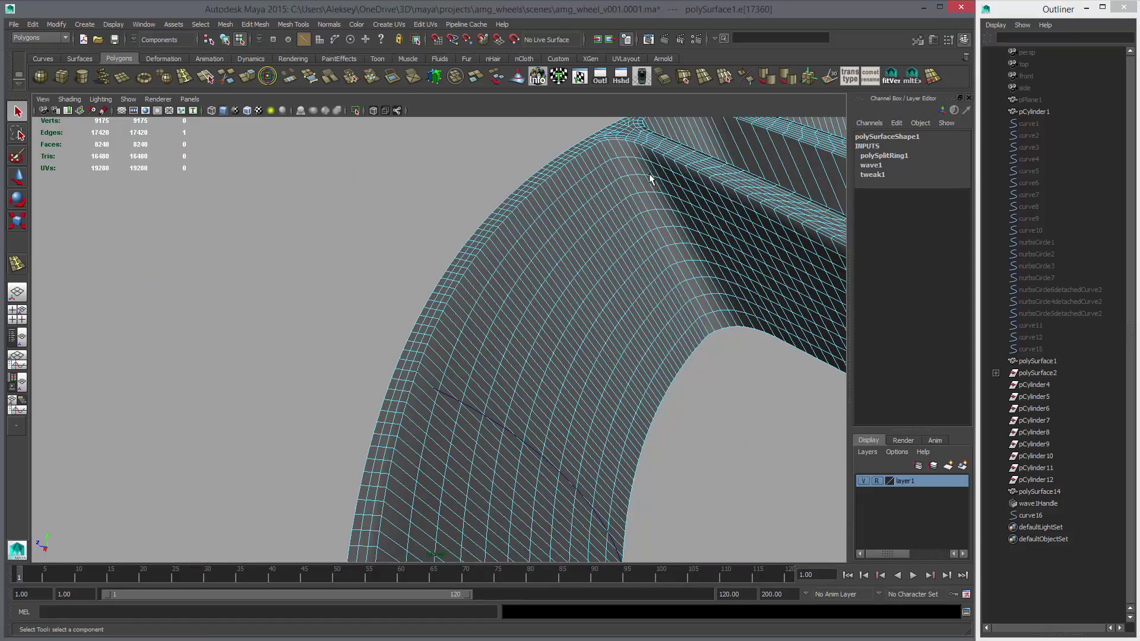
{"action": "right_click_drag", "start_coordinate": [671, 285], "coordinate": [628, 320], "text": "alt"}
{"action": "left_click_drag", "start_coordinate": [628, 321], "coordinate": [564, 295], "text": "alt"}
{"action": "right_click_drag", "start_coordinate": [565, 295], "coordinate": [636, 285], "text": "alt"}
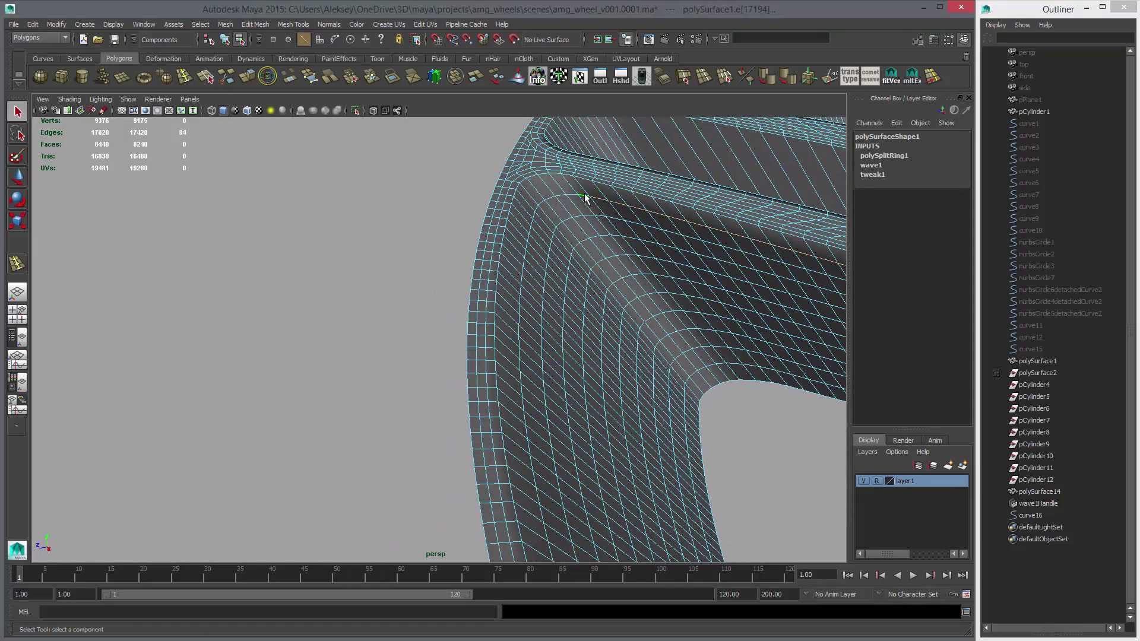
{"action": "double_click", "coordinate": [584, 193], "text": "shift"}
{"action": "right_click_drag", "start_coordinate": [686, 279], "coordinate": [392, 270], "text": "alt"}
{"action": "left_click_drag", "start_coordinate": [391, 270], "coordinate": [561, 244], "text": "alt"}
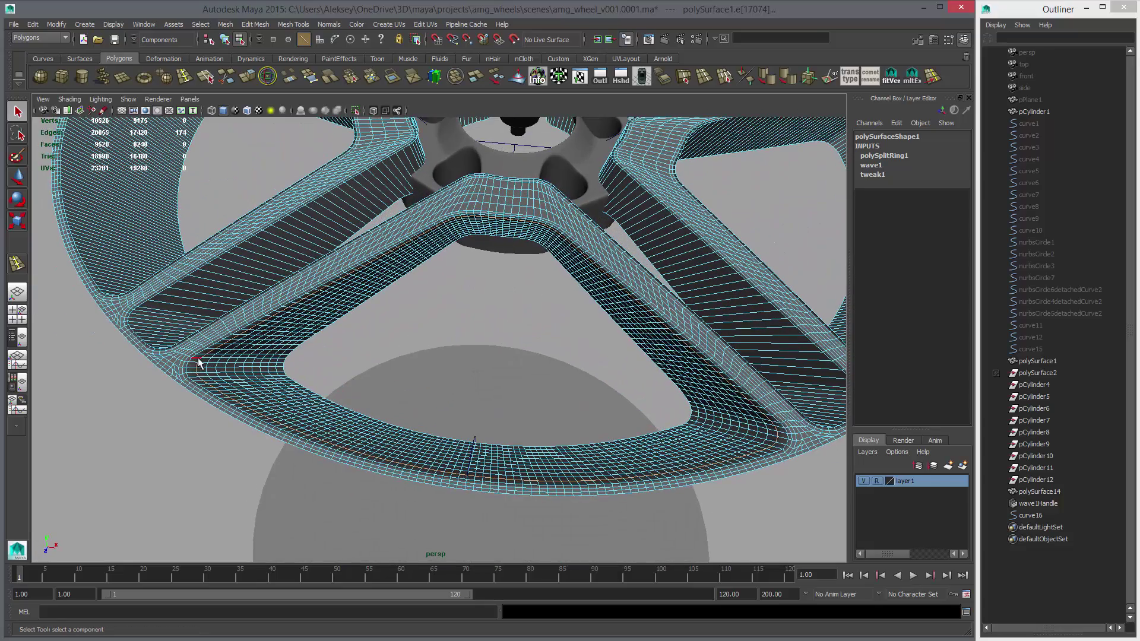
Step: Reduce the loop selection to its rim-side stretch by deselecting the edges along the spokes
{"action": "left_click", "coordinate": [757, 398]}
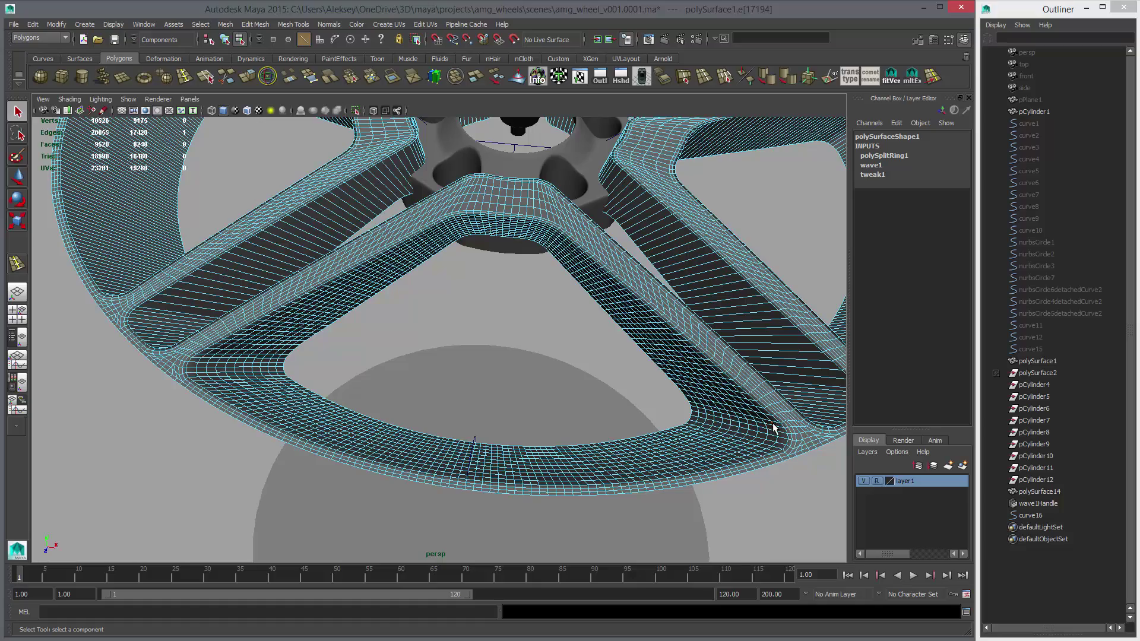
{"action": "left_click_drag", "start_coordinate": [479, 305], "coordinate": [482, 261], "text": "alt"}
{"action": "right_click_drag", "start_coordinate": [482, 261], "coordinate": [570, 273], "text": "alt"}
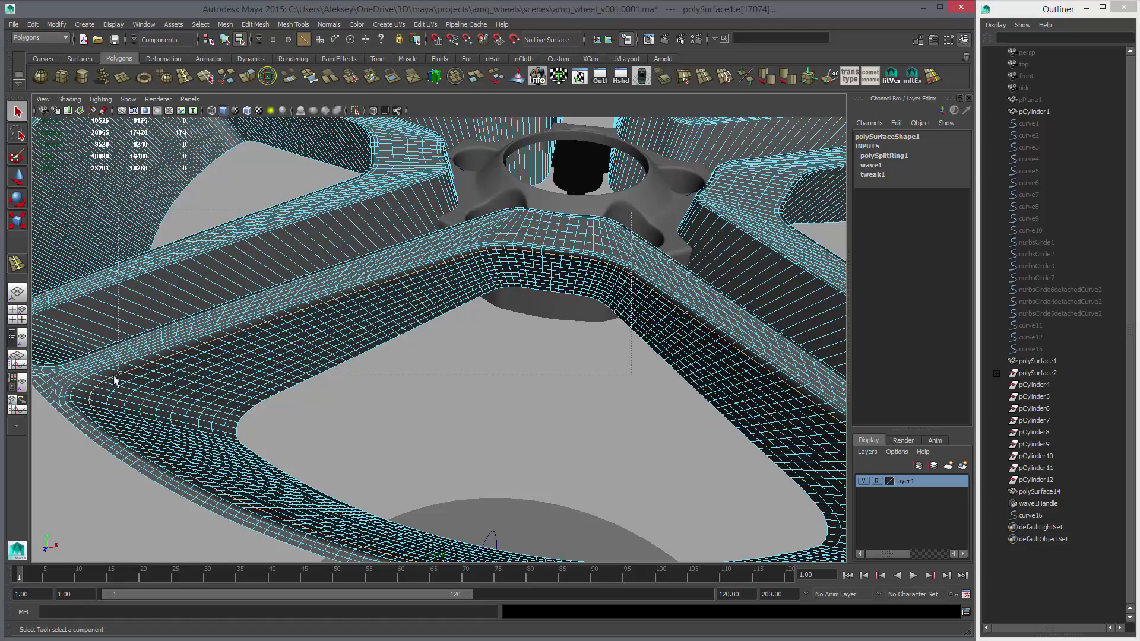
{"action": "left_click_drag", "start_coordinate": [505, 365], "coordinate": [533, 335], "text": "alt"}
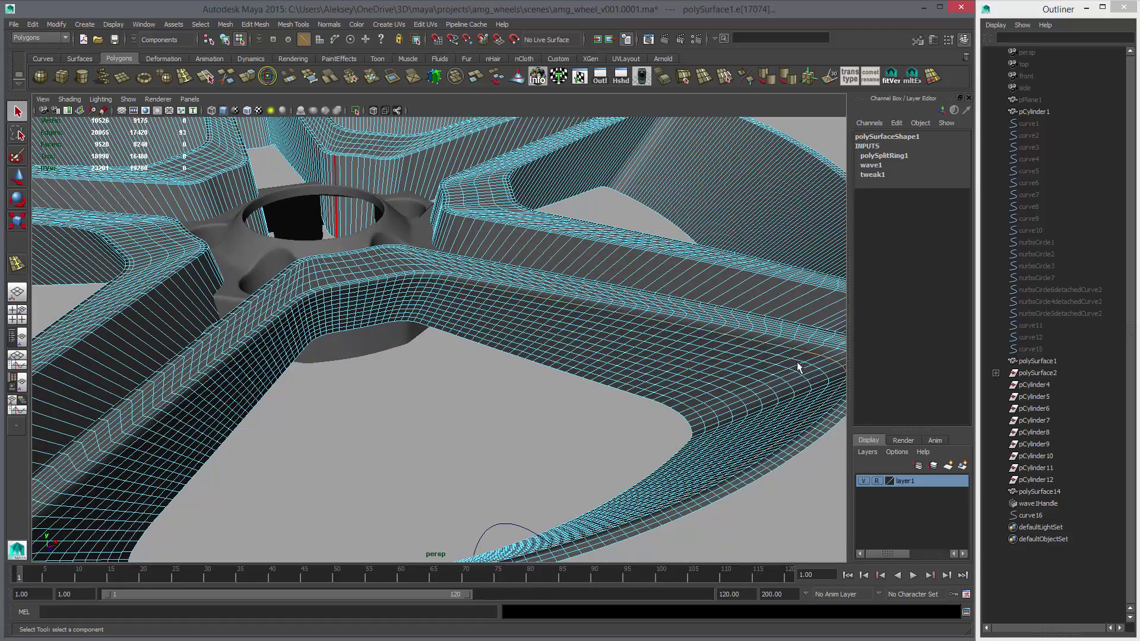
{"action": "left_click_drag", "start_coordinate": [797, 368], "coordinate": [668, 323], "text": "alt"}
{"action": "right_click_drag", "start_coordinate": [678, 361], "coordinate": [764, 343], "text": "alt"}
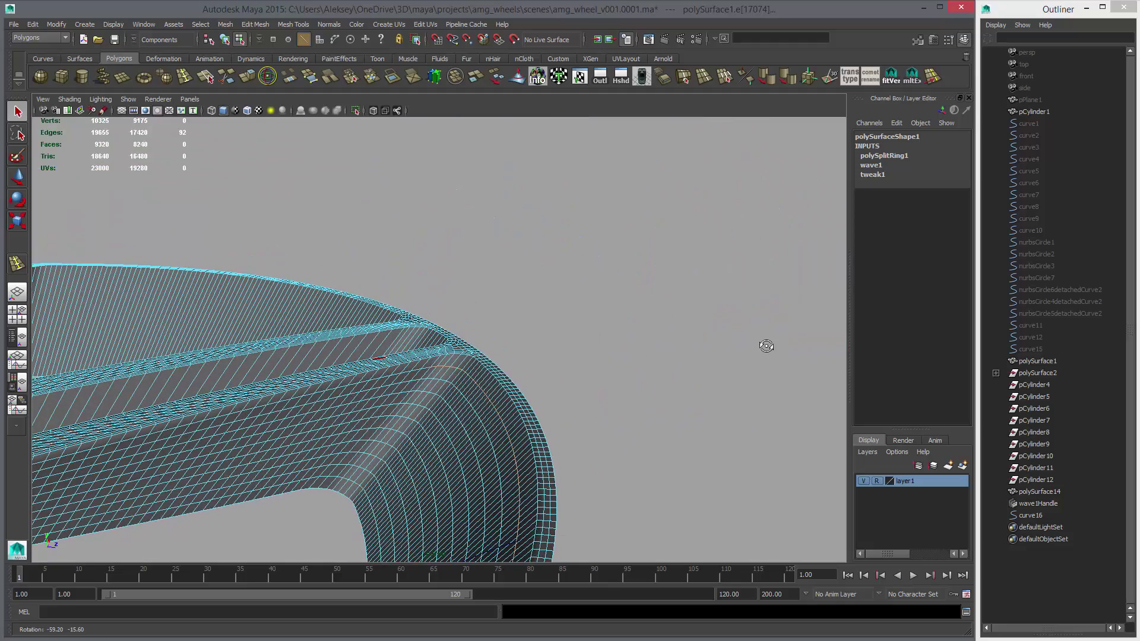
Step: Try applying a Lattice deformer to the selected rim-side edges, inspect its cage, and undo it
{"action": "key", "text": "space"}
{"action": "left_click", "coordinate": [578, 363]}
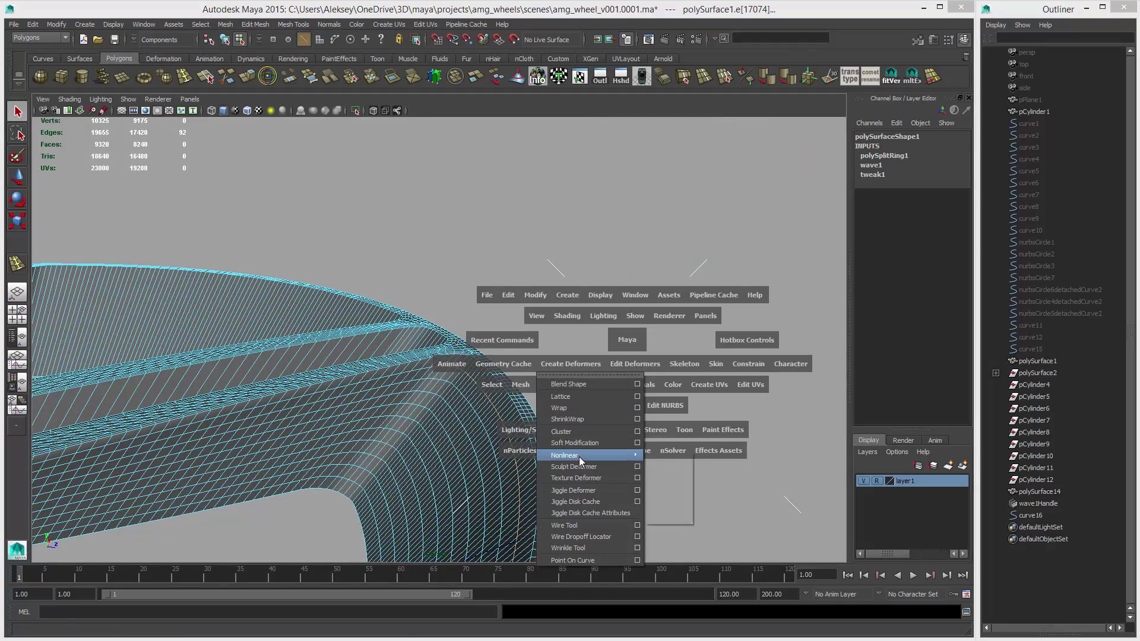
{"action": "left_click", "coordinate": [569, 394]}
{"action": "left_click_drag", "start_coordinate": [417, 428], "coordinate": [402, 297], "text": "alt"}
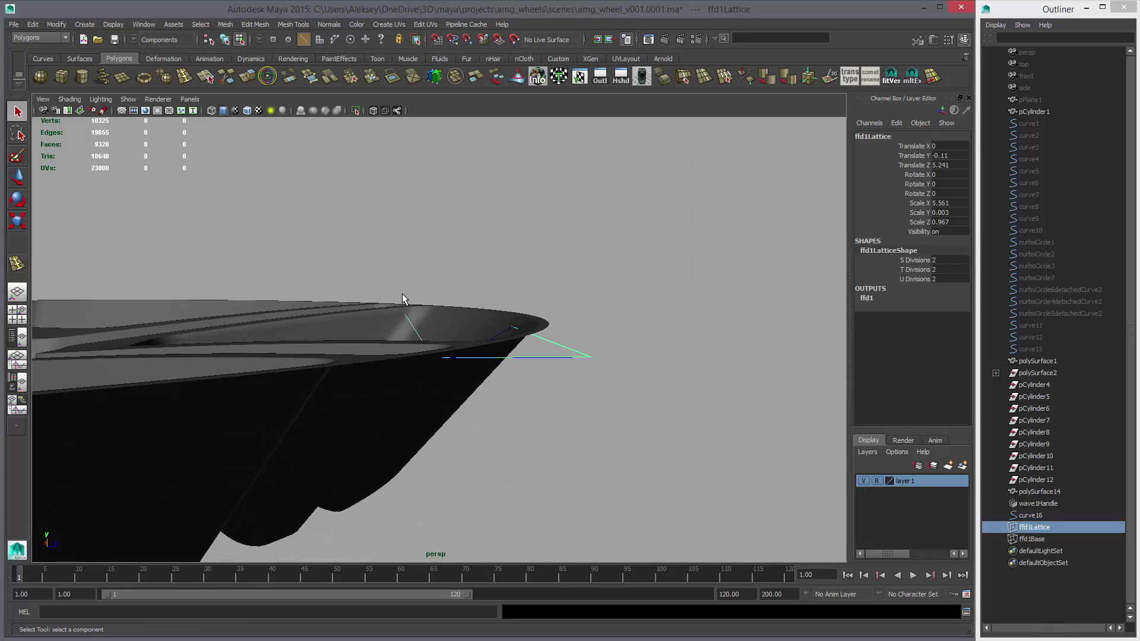
{"action": "left_click_drag", "start_coordinate": [522, 304], "coordinate": [552, 338], "text": "alt"}
{"action": "key", "text": "ctrl+z"}
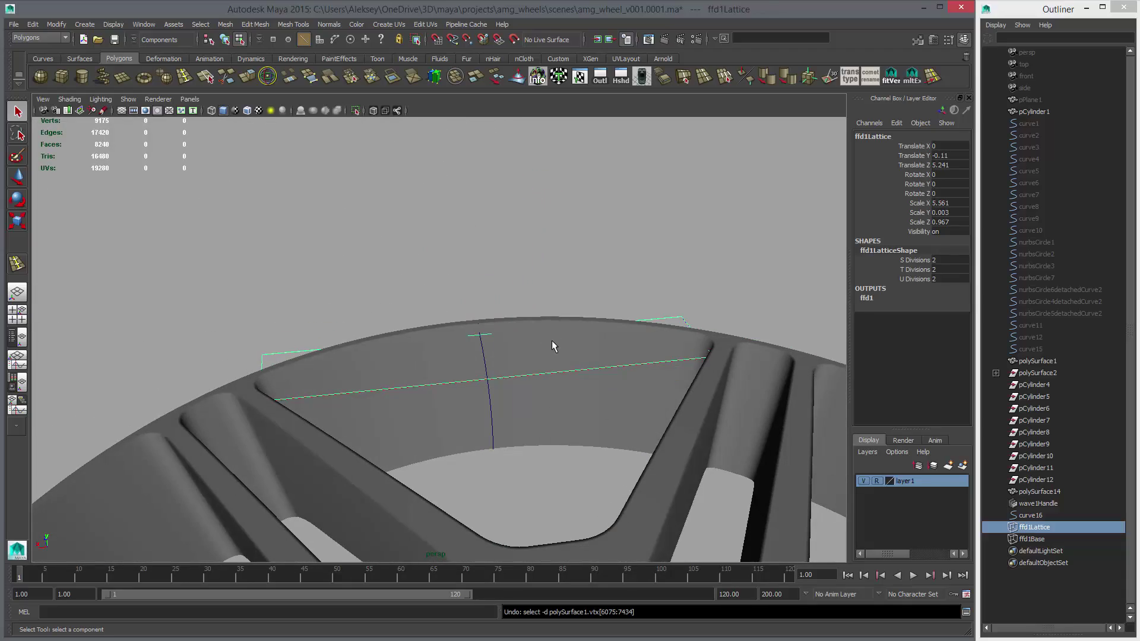
Step: Return the spoke-and-rim mesh polySurface1 to object selection and delete its construction history
{"action": "left_click", "coordinate": [550, 346]}
{"action": "scroll", "coordinate": [555, 362], "scroll_direction": "down", "scroll_amount": 5}
{"action": "right_click_drag", "start_coordinate": [547, 378], "coordinate": [758, 351]}
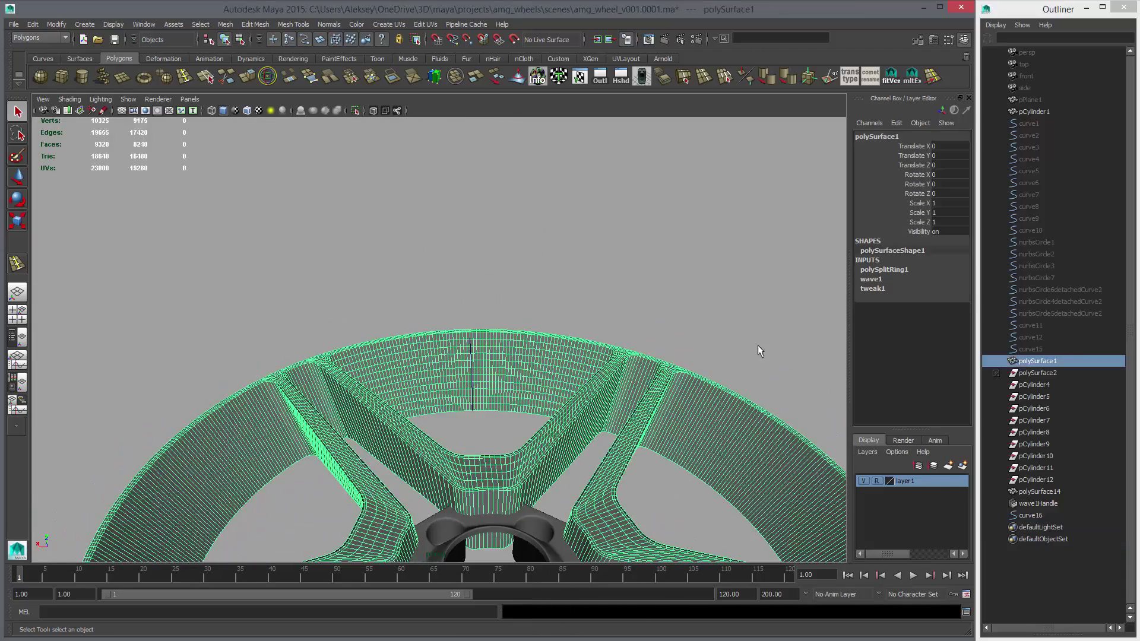
{"action": "left_click_drag", "start_coordinate": [757, 350], "coordinate": [594, 156], "text": "alt"}
{"action": "middle_click_drag", "start_coordinate": [723, 239], "coordinate": [518, 290], "text": "alt"}
{"action": "left_click_drag", "start_coordinate": [519, 290], "coordinate": [468, 320], "text": "alt"}
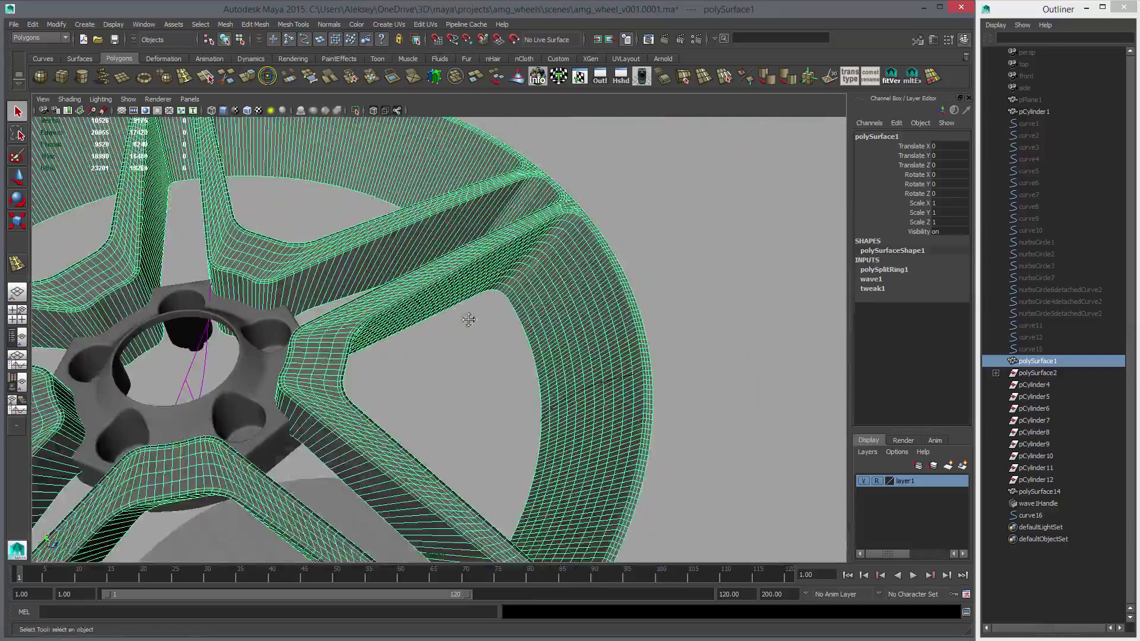
{"action": "middle_click_drag", "start_coordinate": [469, 320], "coordinate": [562, 280], "text": "alt"}
{"action": "key", "text": "alt+shift+d"}
Step: Select the hub mesh with the bolt holes and turn off its smooth preview
{"action": "right_click_drag", "start_coordinate": [432, 321], "coordinate": [471, 341], "text": "alt"}
{"action": "middle_click_drag", "start_coordinate": [335, 334], "coordinate": [504, 337], "text": "alt"}
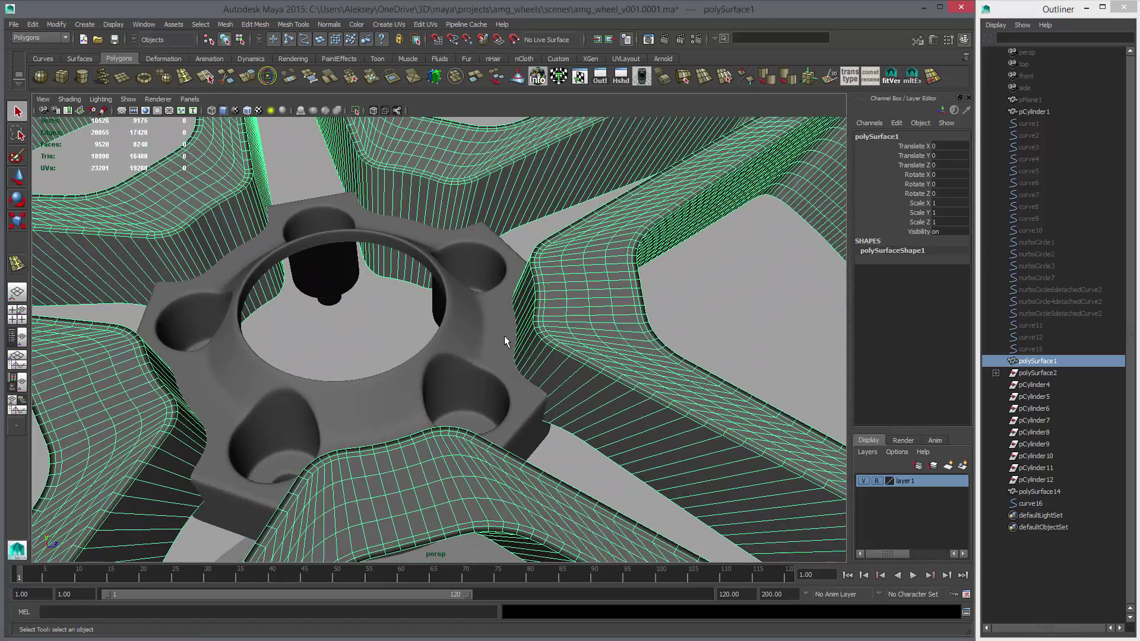
{"action": "left_click", "coordinate": [504, 336]}
{"action": "left_click", "coordinate": [544, 323], "text": "shift"}
{"action": "left_click", "coordinate": [479, 332]}
{"action": "key", "text": "1"}
{"action": "left_click_drag", "start_coordinate": [383, 211], "coordinate": [376, 255], "text": "alt"}
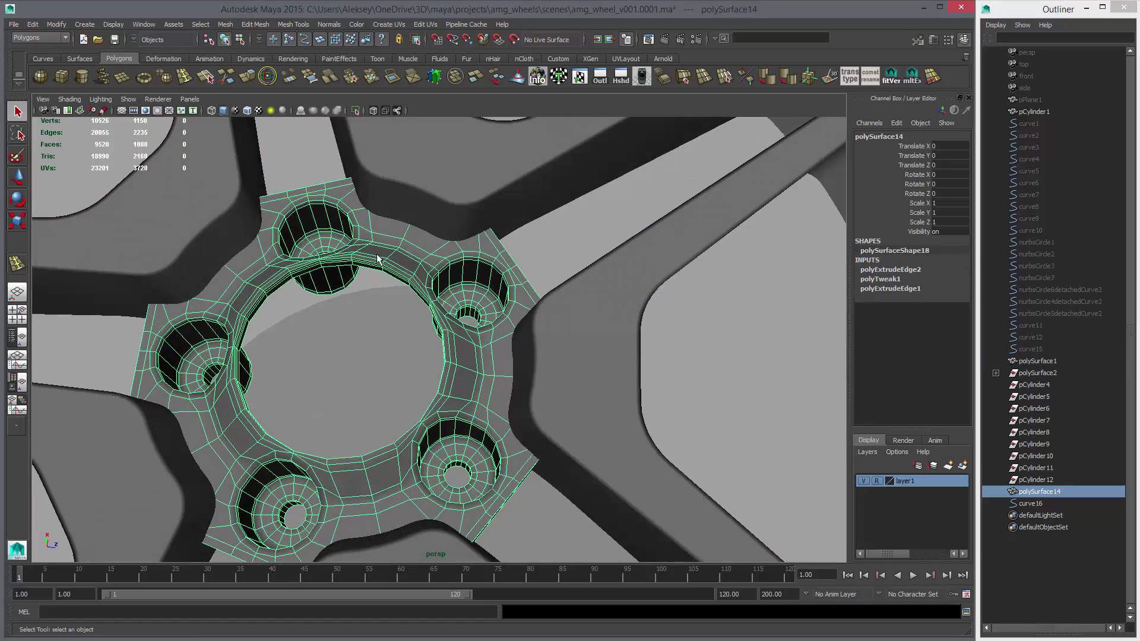
Step: Undo a trial smoothing of the hub, and duplicate the unsmoothed hub as a hidden backup
{"action": "left_click", "coordinate": [162, 74]}
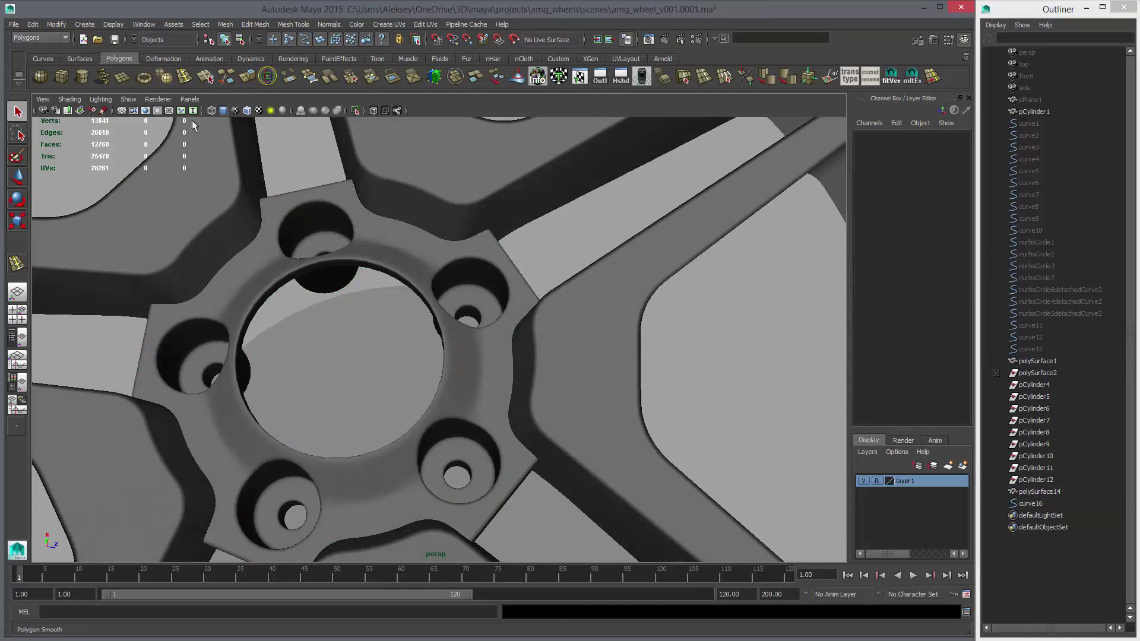
{"action": "key", "text": "ctrl+z"}
{"action": "key", "text": "ctrl+d"}
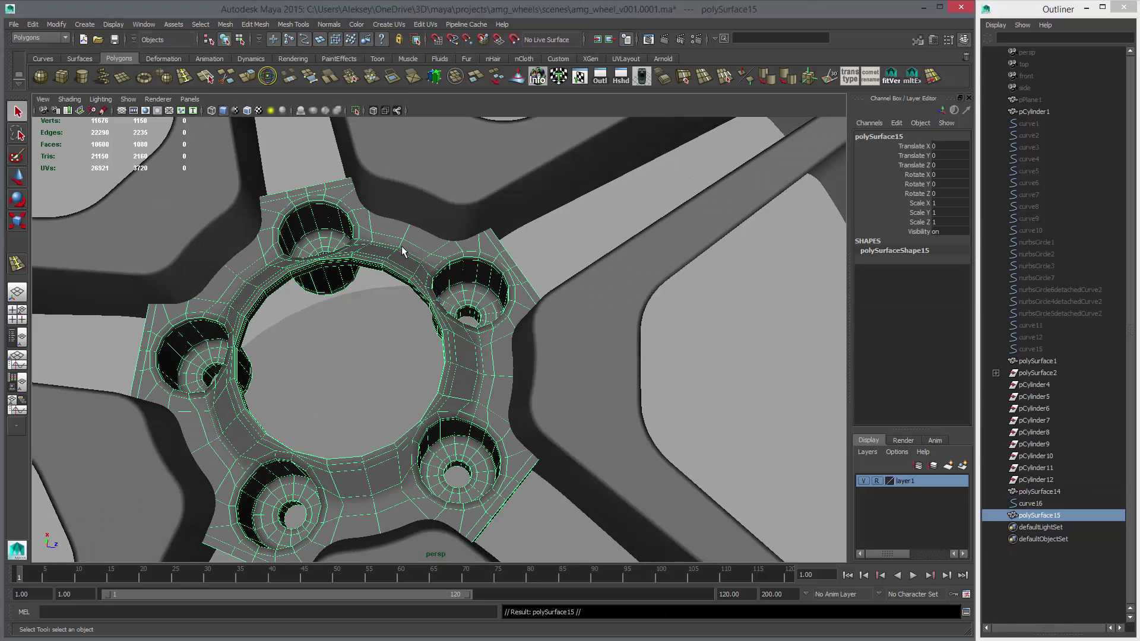
{"action": "key", "text": "ctrl+h"}
Step: Apply one level of Smooth to the original hub mesh polySurface14
{"action": "left_click", "coordinate": [400, 232]}
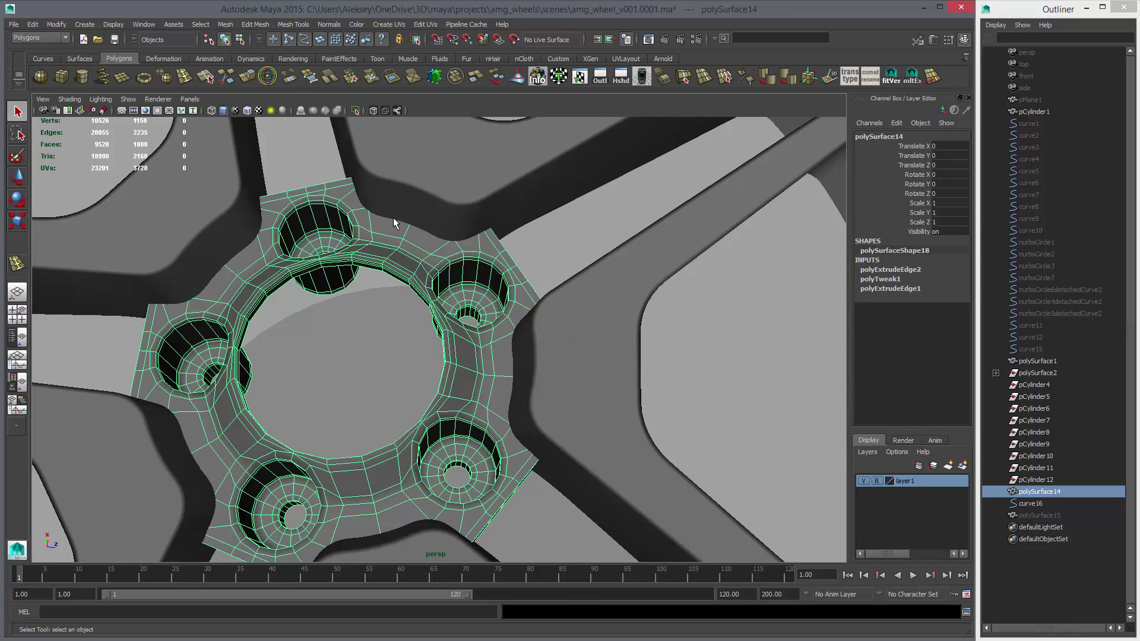
{"action": "left_click", "coordinate": [167, 80]}
{"action": "scroll", "coordinate": [472, 327], "scroll_direction": "down", "scroll_amount": 4}
{"action": "left_click", "coordinate": [477, 323]}
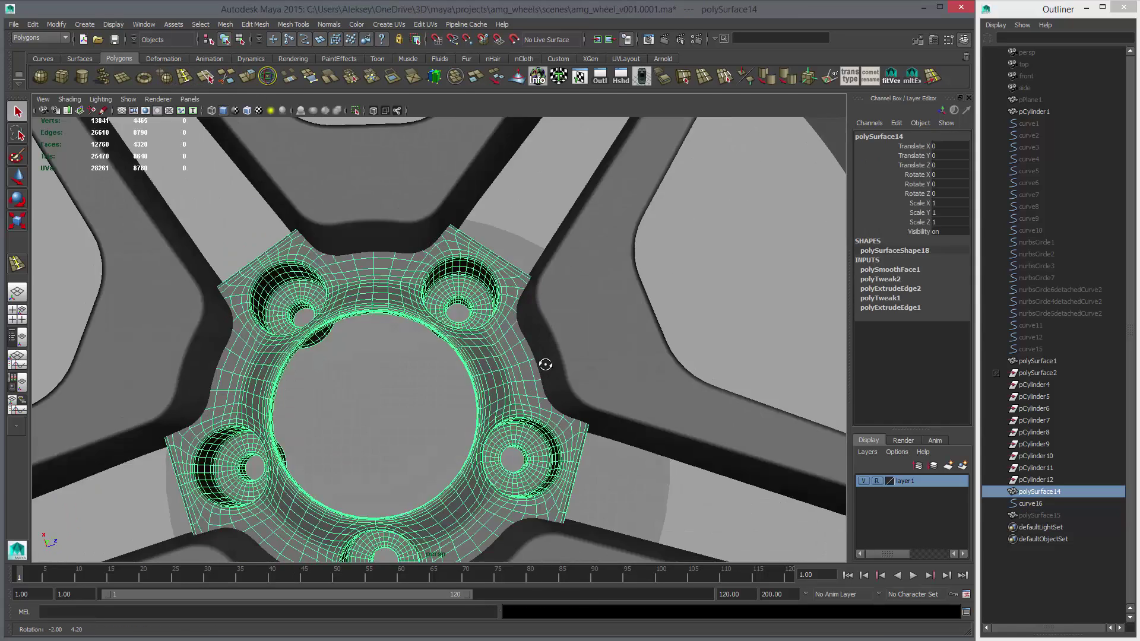
Step: Compare the smoothed hub's mesh density with that of the adjoining spokes in the shaded top view
{"action": "key", "text": "space"}
{"action": "key", "text": "space"}
{"action": "scroll", "coordinate": [562, 391], "scroll_direction": "up", "scroll_amount": 4}
{"action": "key", "text": "5"}
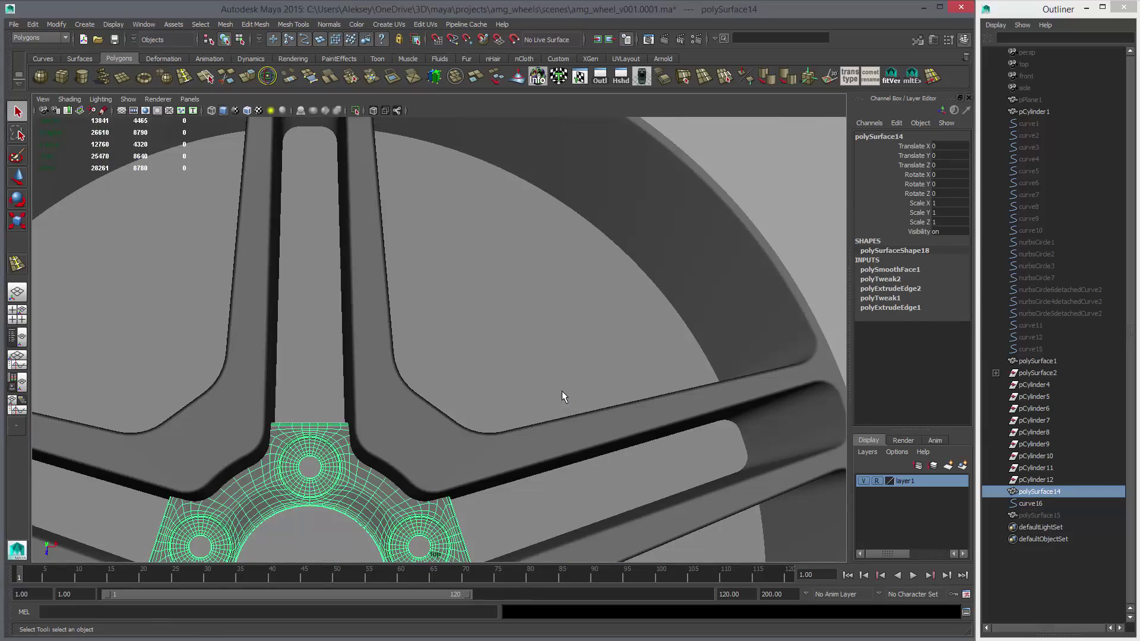
{"action": "scroll", "coordinate": [664, 357], "scroll_direction": "up", "scroll_amount": 3}
{"action": "left_click", "coordinate": [662, 352]}
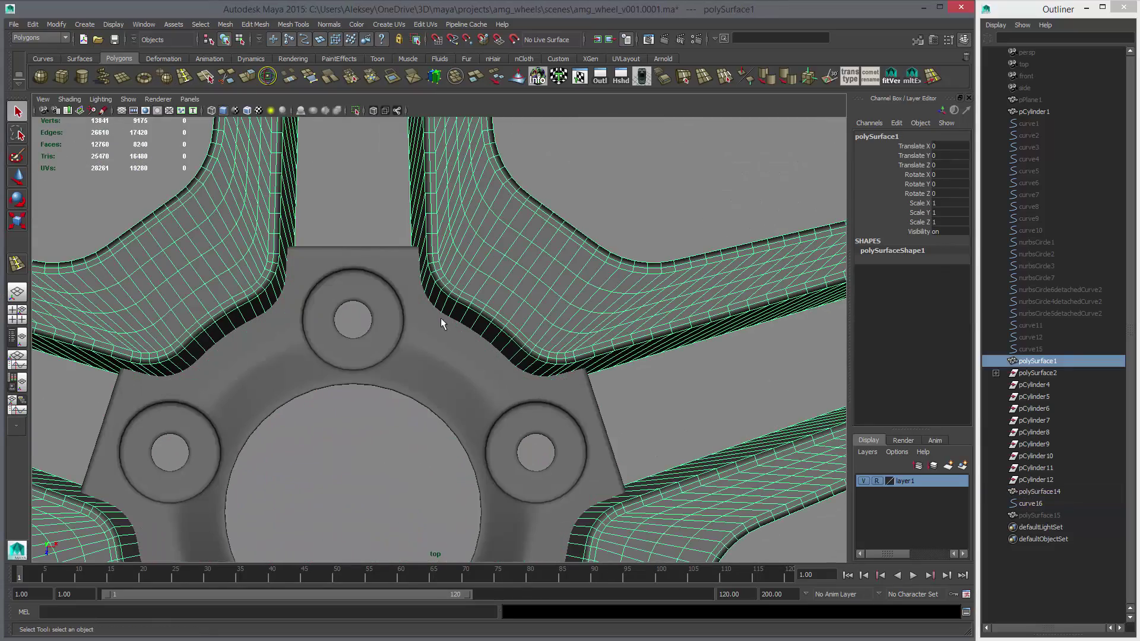
{"action": "left_click", "coordinate": [446, 343], "text": "shift"}
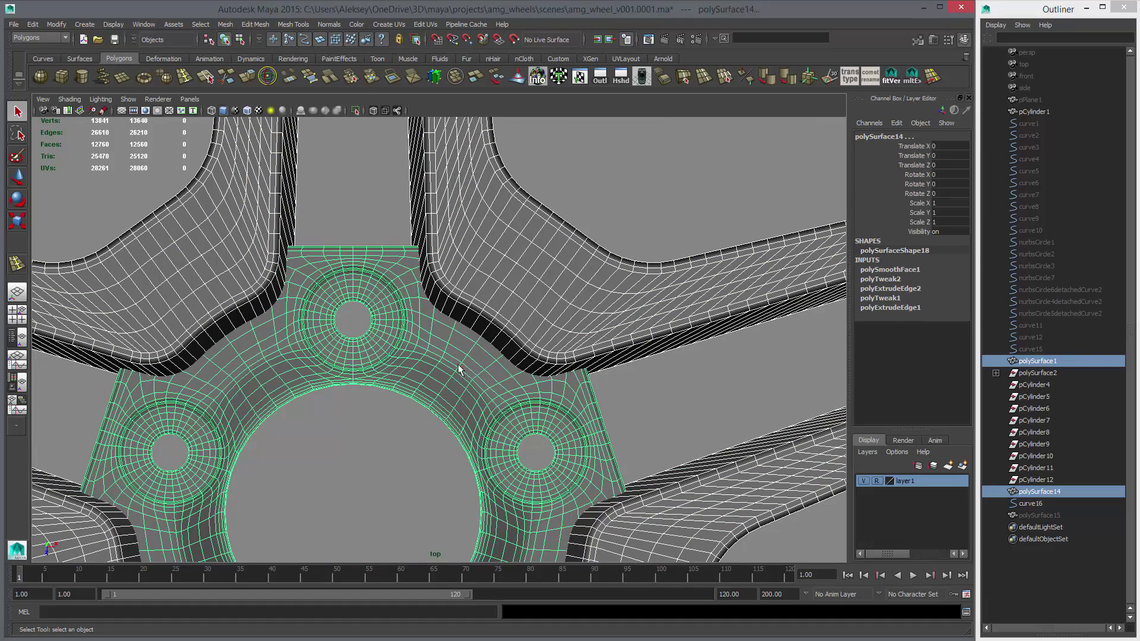
{"action": "scroll", "coordinate": [542, 433], "scroll_direction": "up", "scroll_amount": 2}
{"action": "scroll", "coordinate": [534, 410], "scroll_direction": "up", "scroll_amount": 2}
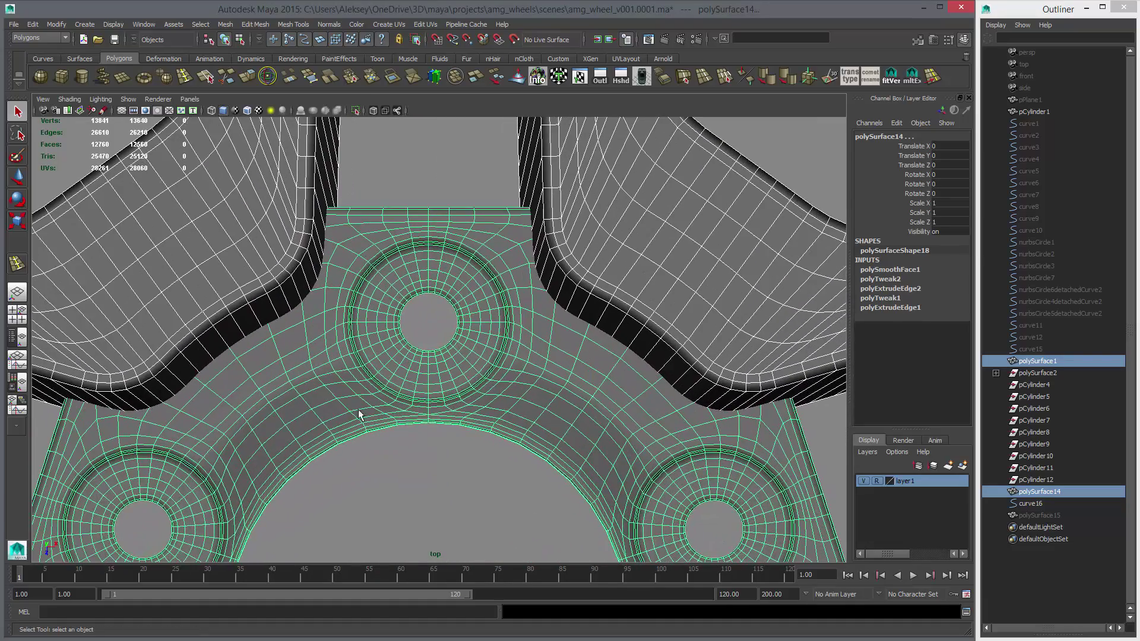
{"action": "middle_click_drag", "start_coordinate": [311, 383], "coordinate": [415, 368], "text": "alt"}
Step: Try smoothing the hub a second time and compare its wireframe density with the spokes
{"action": "left_click", "coordinate": [414, 370]}
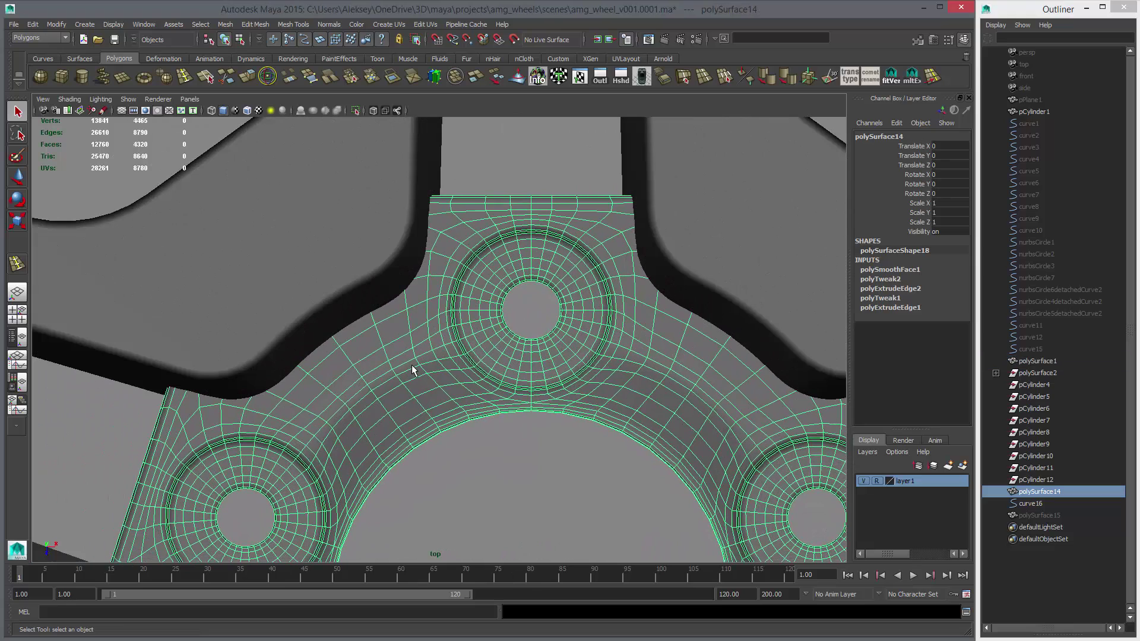
{"action": "left_click", "coordinate": [168, 82]}
{"action": "left_click", "coordinate": [347, 258], "text": "shift"}
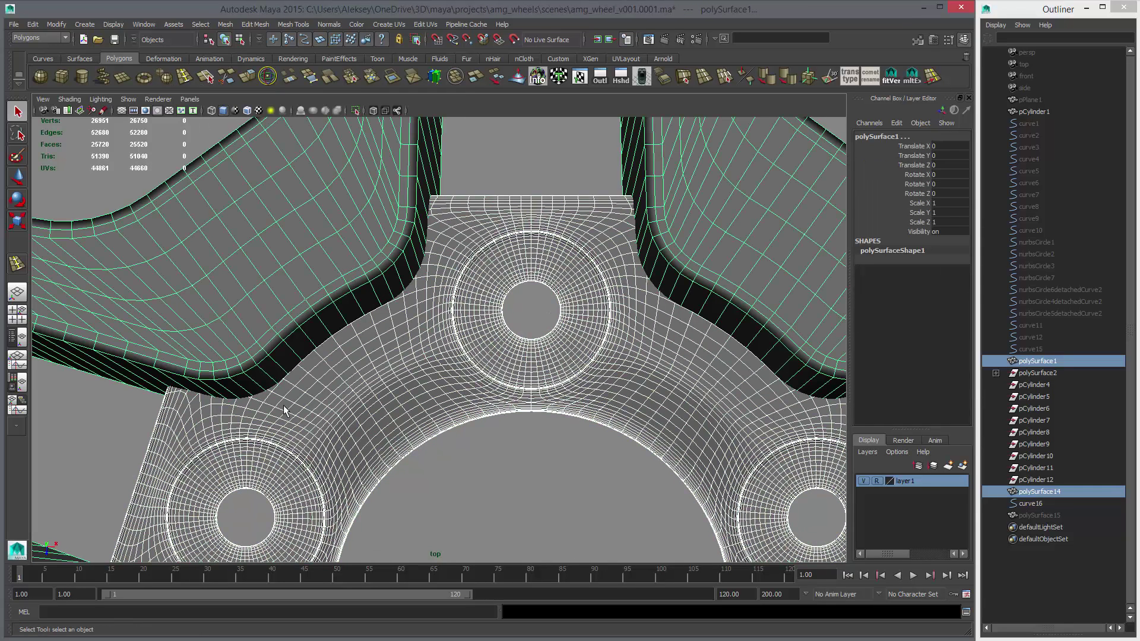
{"action": "key", "text": "space"}
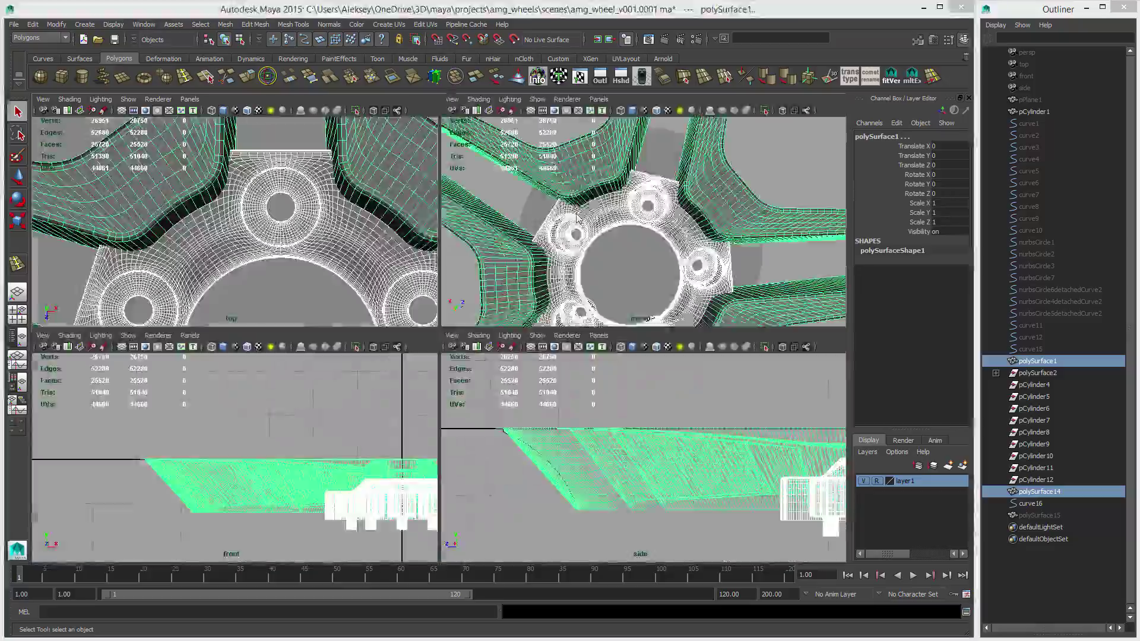
{"action": "key", "text": "space"}
{"action": "left_click_drag", "start_coordinate": [415, 380], "coordinate": [323, 333], "text": "alt"}
{"action": "left_click", "coordinate": [498, 390]}
{"action": "left_click", "coordinate": [324, 333], "text": "shift"}
{"action": "scroll", "coordinate": [244, 410], "scroll_direction": "up", "scroll_amount": 3}
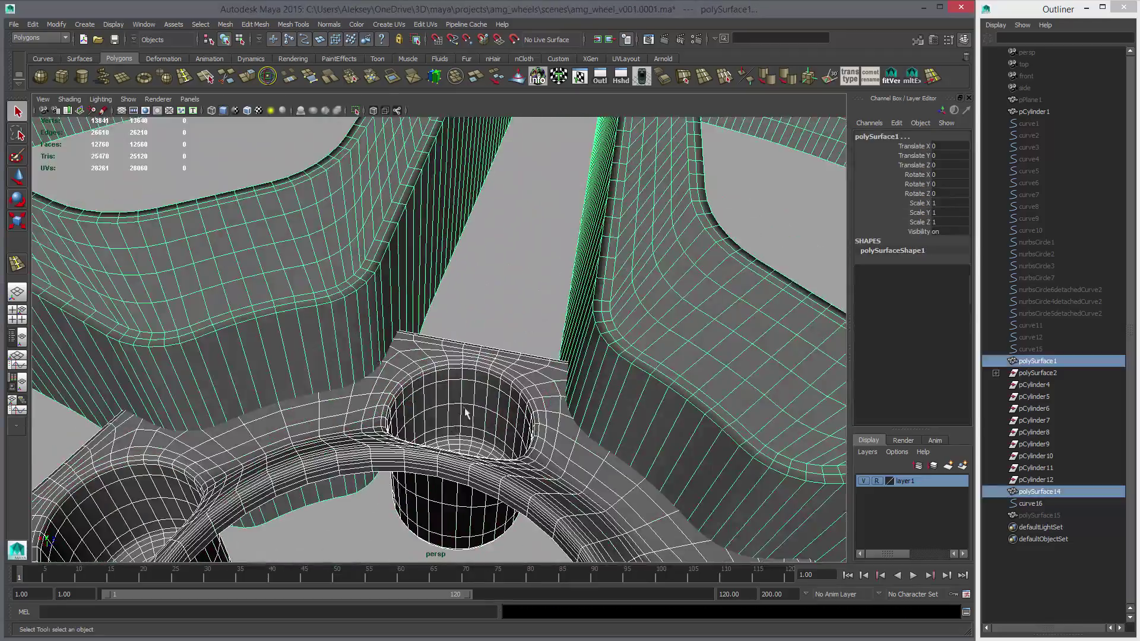
Step: Select only the spoke-and-rim mesh polySurface1 and start editing its edges at the back of a spoke
{"action": "left_click_drag", "start_coordinate": [466, 413], "coordinate": [618, 378], "text": "alt"}
{"action": "scroll", "coordinate": [474, 385], "scroll_direction": "up", "scroll_amount": 4}
{"action": "scroll", "coordinate": [600, 338], "scroll_direction": "down", "scroll_amount": 5}
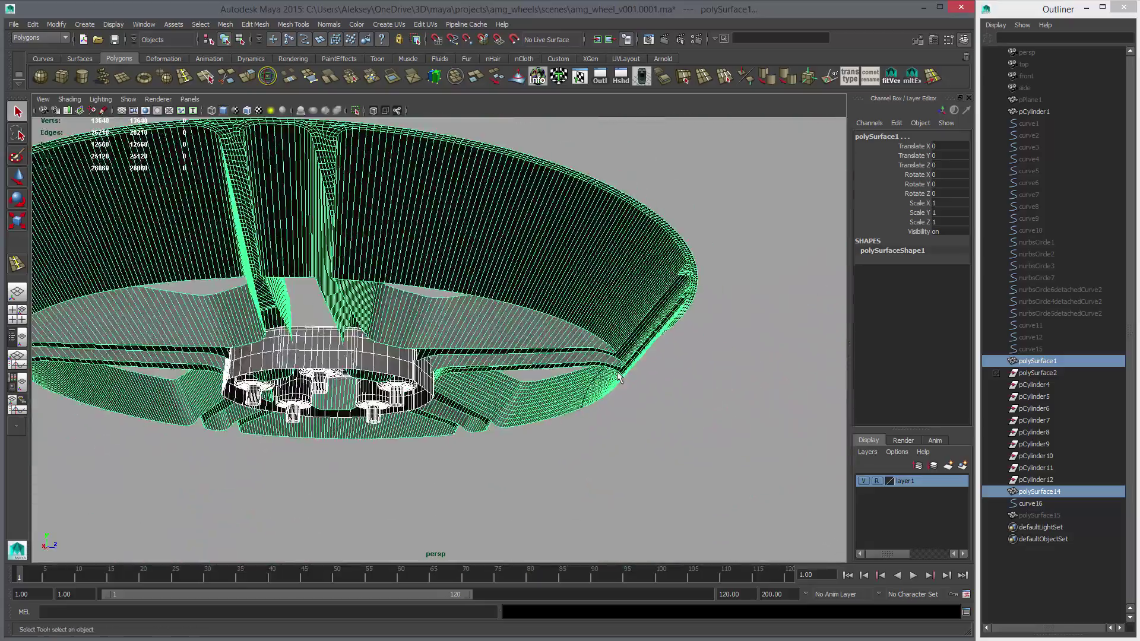
{"action": "left_click", "coordinate": [629, 408]}
{"action": "scroll", "coordinate": [599, 317], "scroll_direction": "up", "scroll_amount": 4}
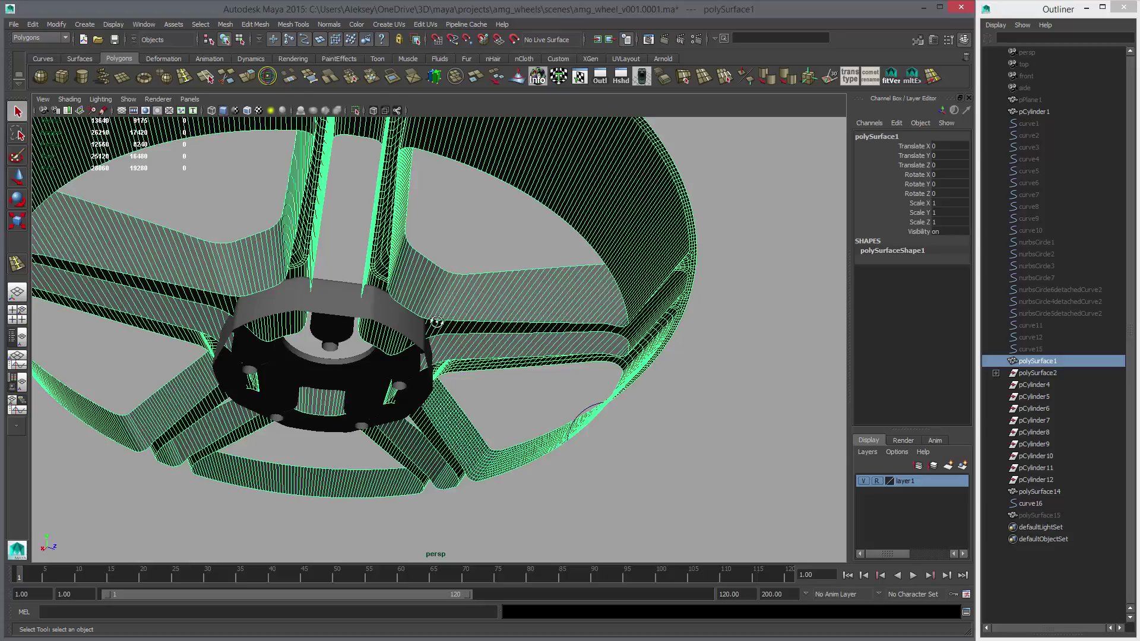
{"action": "mouse_move", "coordinate": [436, 322]}
{"action": "left_mouse_down", "text": "alt"}
{"action": "mouse_move", "coordinate": [414, 410]}
{"action": "mouse_move", "coordinate": [448, 316]}
{"action": "left_mouse_up", "text": "alt"}
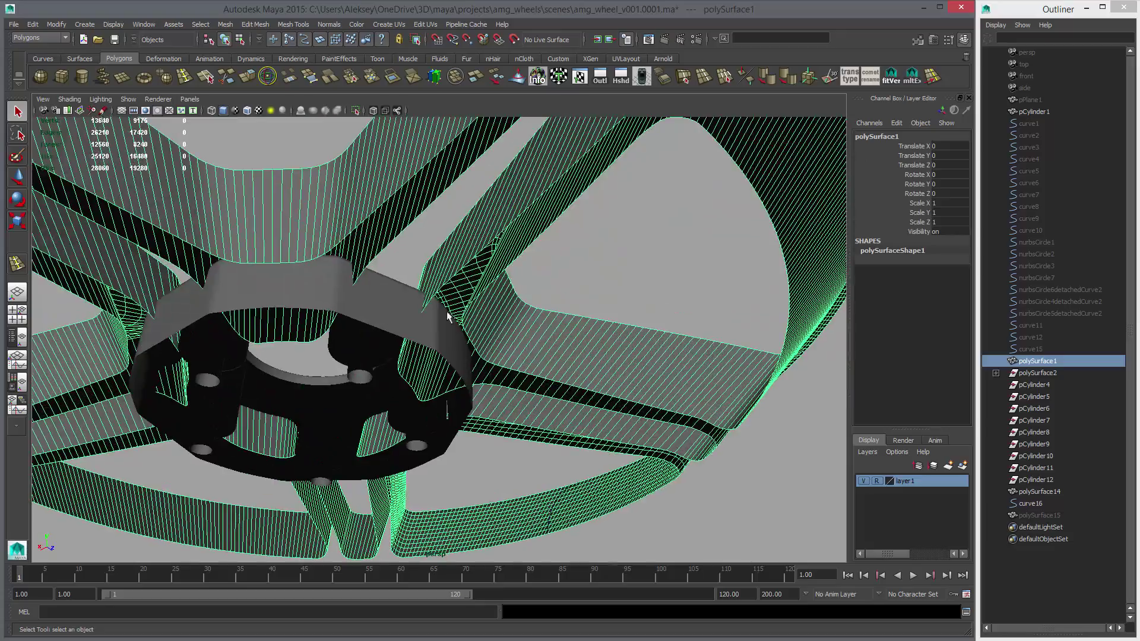
{"action": "left_click_drag", "start_coordinate": [530, 334], "coordinate": [605, 344], "text": "alt"}
{"action": "scroll", "coordinate": [697, 407], "scroll_direction": "up", "scroll_amount": 5}
{"action": "right_click_drag", "start_coordinate": [603, 316], "coordinate": [574, 325]}
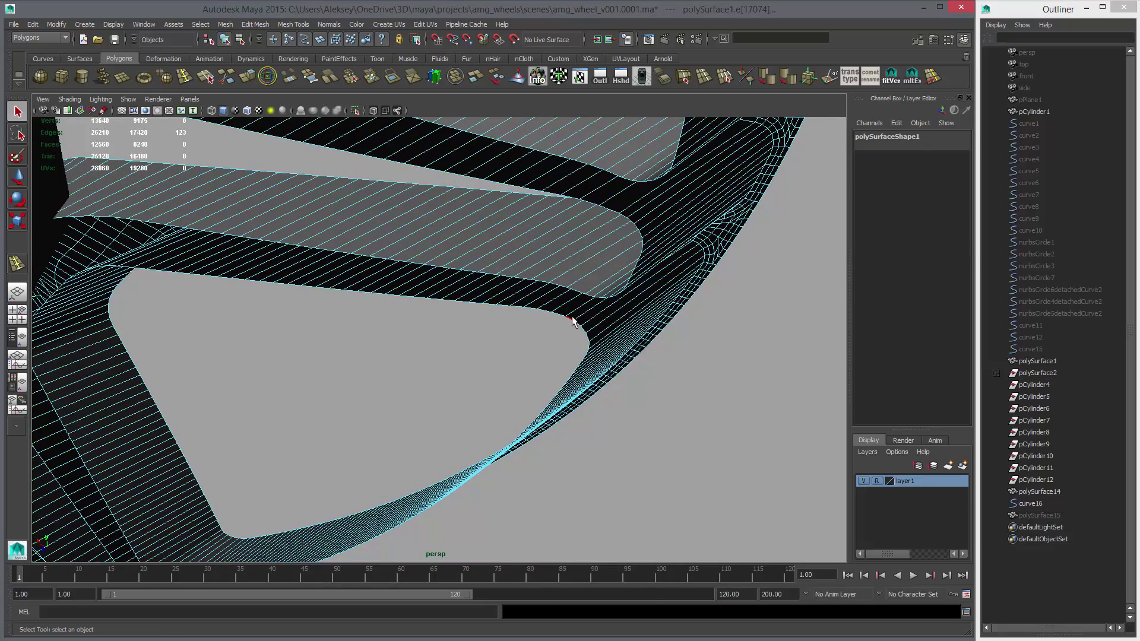
Step: Bridge the two facing back border edge runs along one arm of the spoke, from hub to rim
{"action": "left_click_drag", "start_coordinate": [614, 335], "coordinate": [598, 308], "text": "alt"}
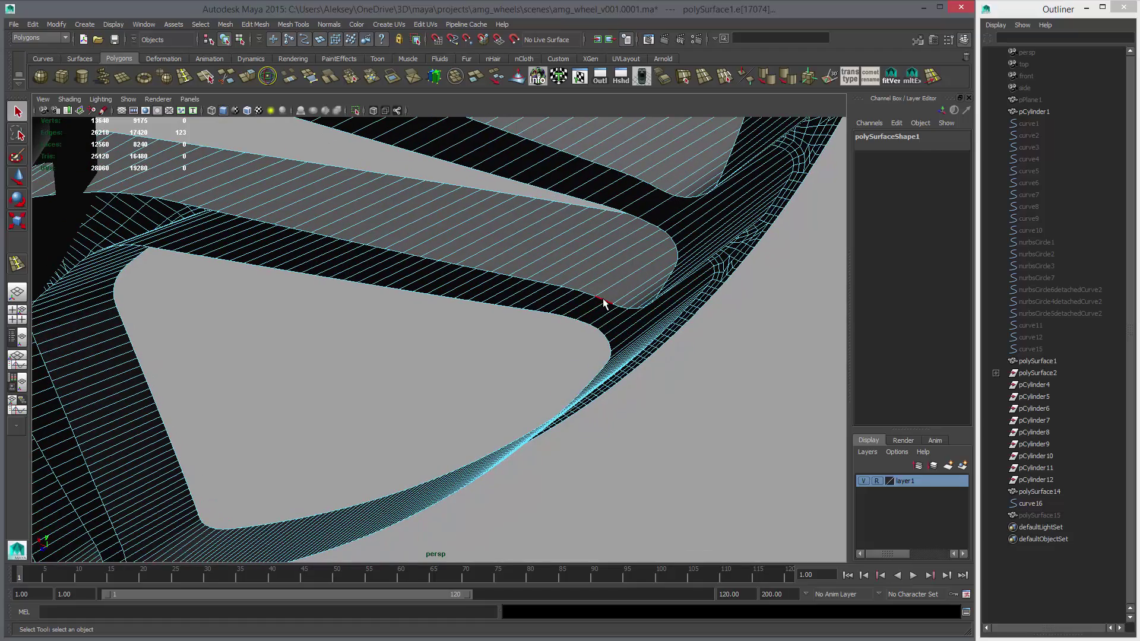
{"action": "left_click", "coordinate": [582, 322]}
{"action": "middle_click_drag", "start_coordinate": [248, 303], "coordinate": [410, 339], "text": "alt"}
{"action": "left_click_drag", "start_coordinate": [409, 339], "coordinate": [370, 347], "text": "alt"}
{"action": "double_click", "coordinate": [248, 290]}
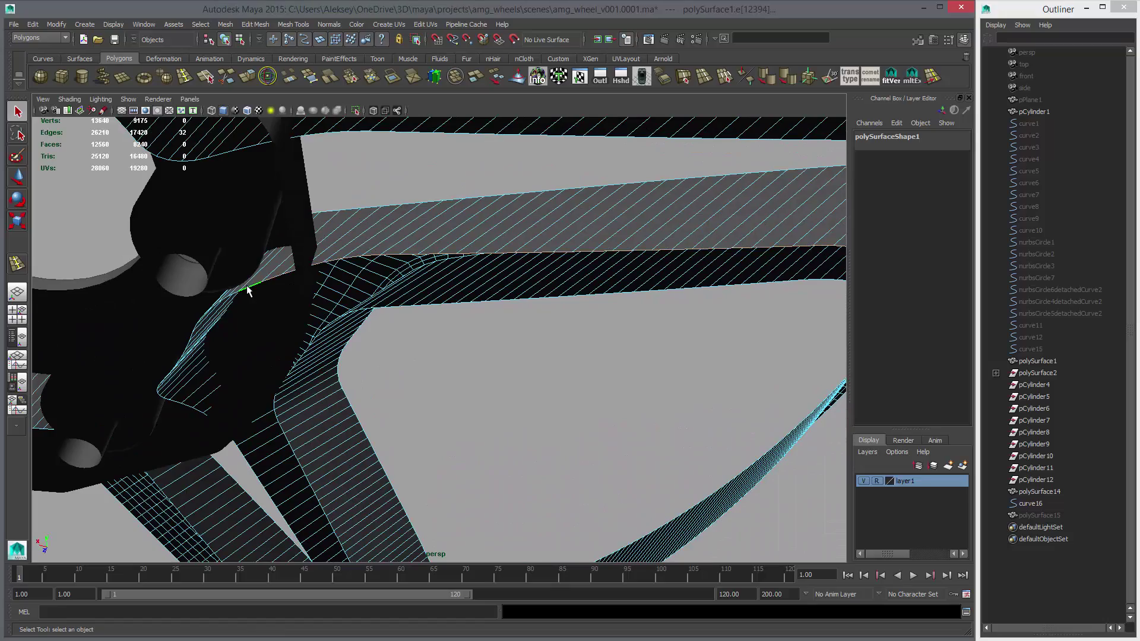
{"action": "left_click_drag", "start_coordinate": [248, 289], "coordinate": [398, 336], "text": "alt"}
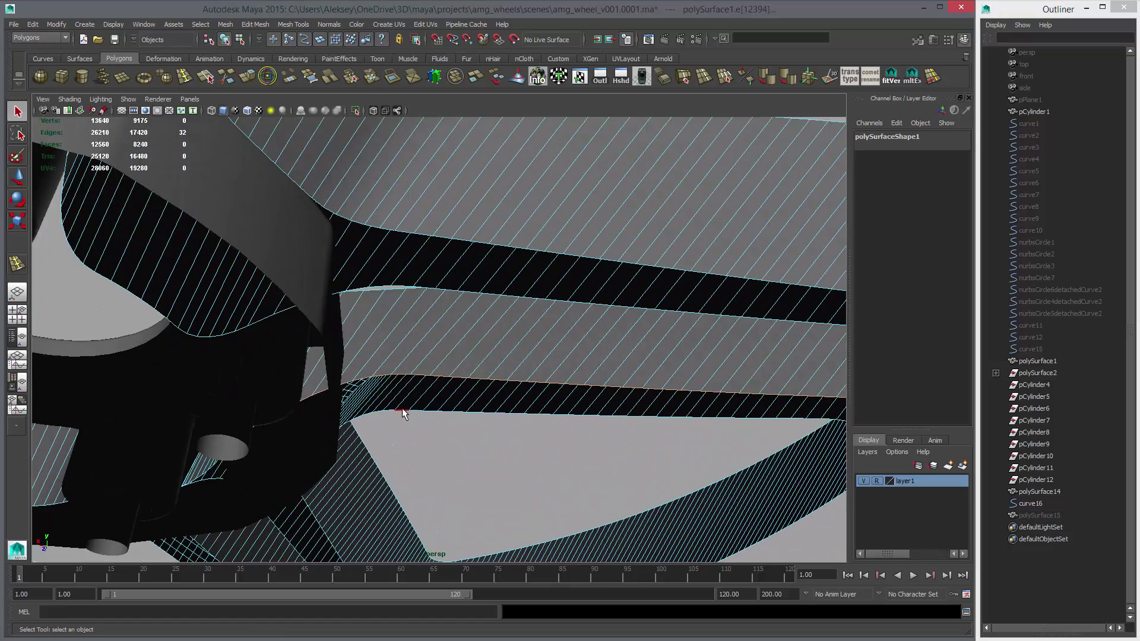
{"action": "middle_click_drag", "start_coordinate": [584, 423], "coordinate": [362, 367], "text": "alt"}
{"action": "left_click_drag", "start_coordinate": [362, 367], "coordinate": [537, 295], "text": "alt"}
{"action": "left_click_drag", "start_coordinate": [656, 203], "coordinate": [551, 297], "text": "alt"}
{"action": "middle_click_drag", "start_coordinate": [551, 296], "coordinate": [566, 365], "text": "alt"}
{"action": "left_click_drag", "start_coordinate": [566, 365], "coordinate": [584, 318], "text": "alt"}
{"action": "double_click", "coordinate": [589, 312], "text": "shift"}
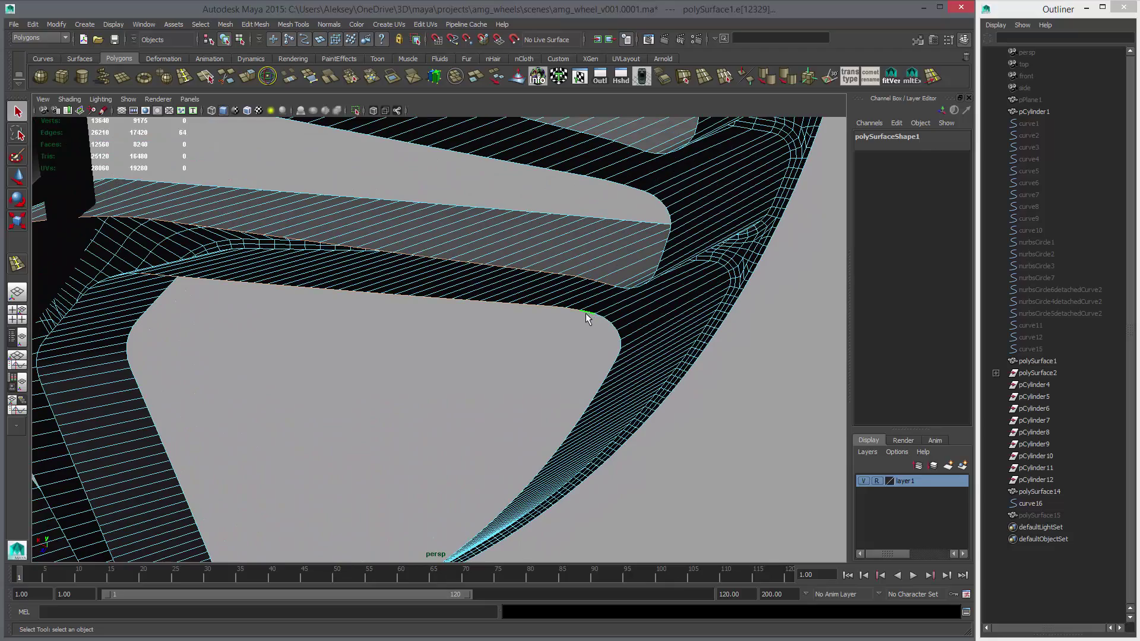
{"action": "mouse_move", "coordinate": [457, 332]}
{"action": "left_mouse_down", "text": "alt"}
{"action": "mouse_move", "coordinate": [518, 367]}
{"action": "mouse_move", "coordinate": [546, 363]}
{"action": "mouse_move", "coordinate": [489, 280]}
{"action": "mouse_move", "coordinate": [531, 333]}
{"action": "mouse_move", "coordinate": [469, 333]}
{"action": "left_mouse_up", "text": "alt"}
{"action": "left_click", "coordinate": [290, 77]}
{"action": "right_click_drag", "start_coordinate": [468, 333], "coordinate": [536, 387], "text": "alt"}
{"action": "middle_click_drag", "start_coordinate": [656, 383], "coordinate": [534, 368], "text": "alt"}
{"action": "right_click_drag", "start_coordinate": [534, 368], "coordinate": [585, 356], "text": "alt"}
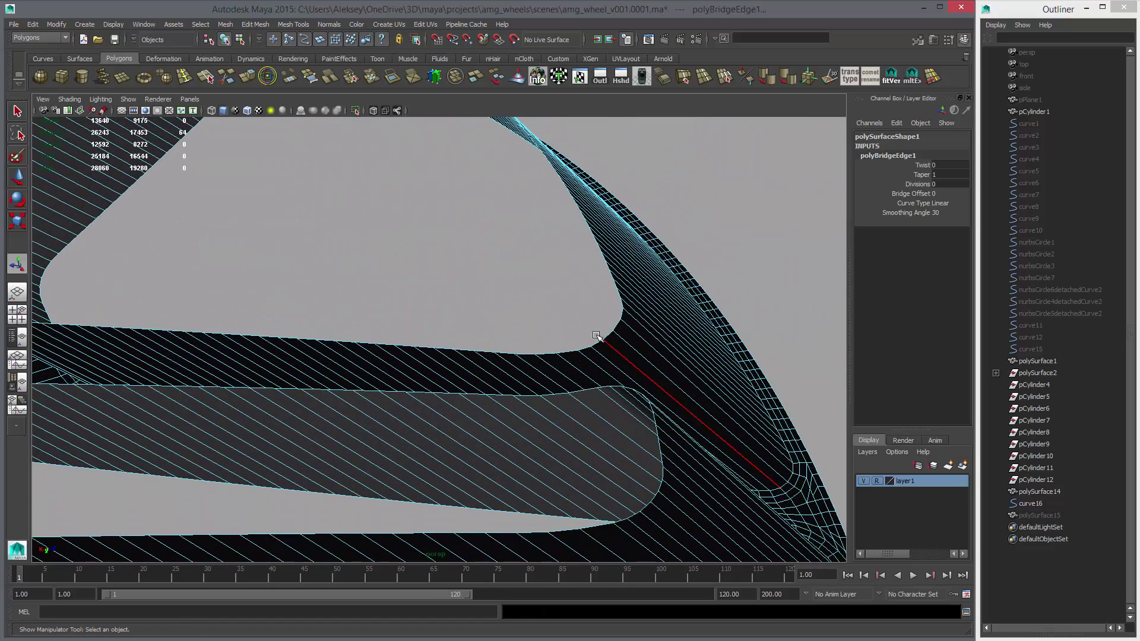
Step: Bridge the matching pair of back border edge runs along the spoke's other arm
{"action": "left_click", "coordinate": [564, 351]}
{"action": "key", "text": "q"}
{"action": "left_click_drag", "start_coordinate": [633, 350], "coordinate": [587, 354], "text": "alt"}
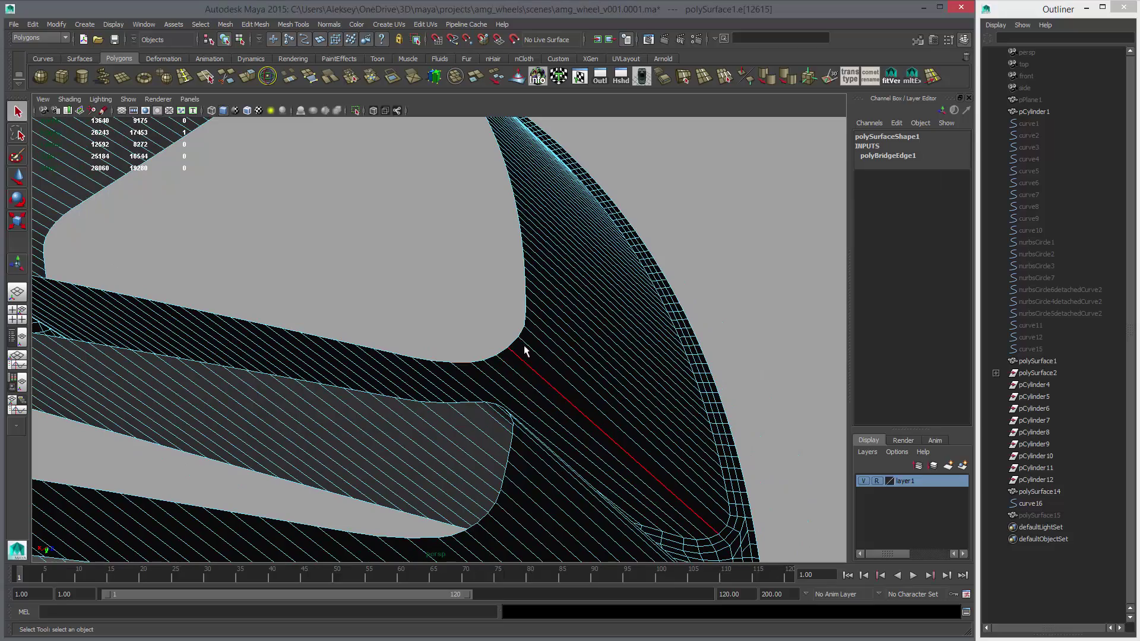
{"action": "left_click_drag", "start_coordinate": [471, 373], "coordinate": [574, 377], "text": "alt"}
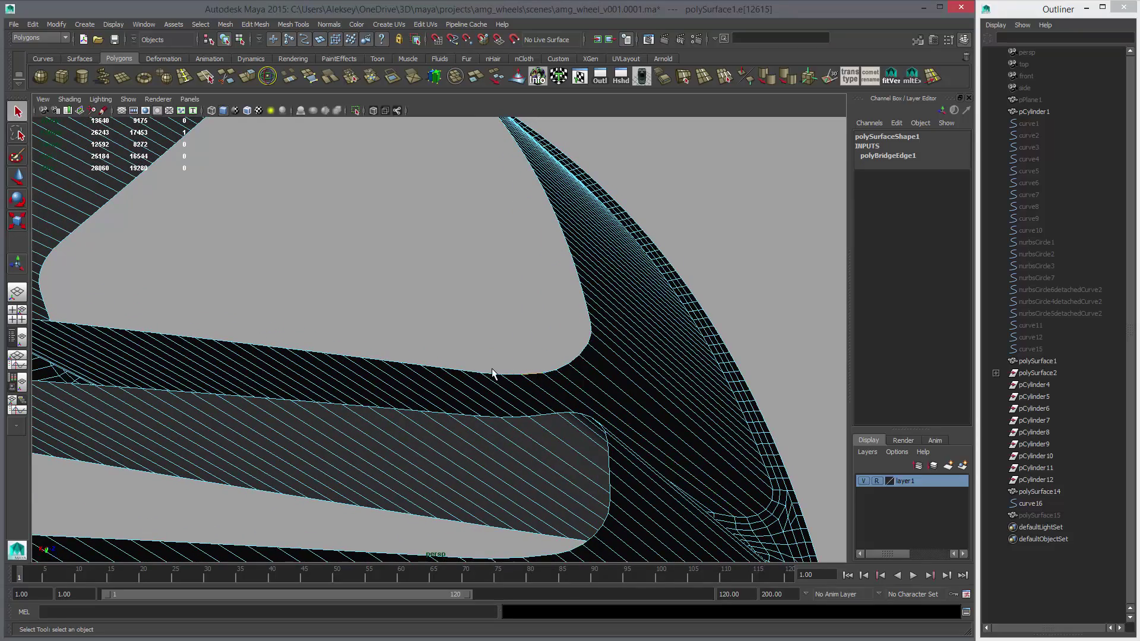
{"action": "left_click_drag", "start_coordinate": [492, 372], "coordinate": [421, 339], "text": "alt"}
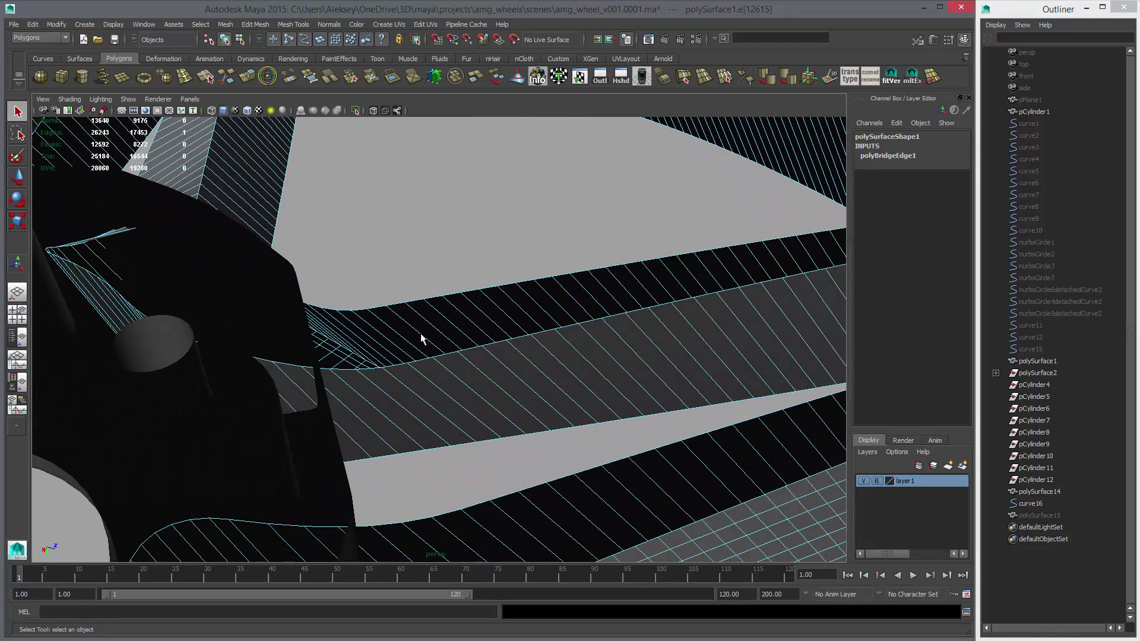
{"action": "left_click", "coordinate": [372, 307], "text": "shift"}
{"action": "left_click_drag", "start_coordinate": [474, 374], "coordinate": [498, 310], "text": "alt"}
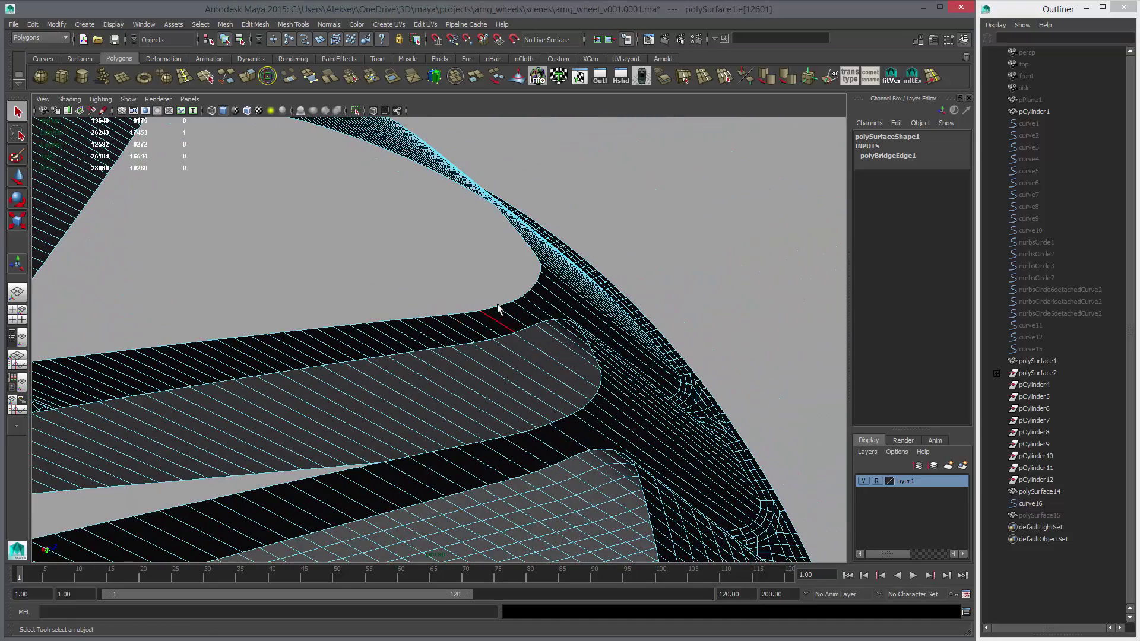
{"action": "middle_click_drag", "start_coordinate": [502, 315], "coordinate": [664, 347], "text": "alt"}
{"action": "double_click", "coordinate": [323, 352], "text": "shift"}
{"action": "left_click_drag", "start_coordinate": [323, 355], "coordinate": [451, 314], "text": "alt"}
{"action": "left_click", "coordinate": [418, 289], "text": "shift"}
{"action": "left_click_drag", "start_coordinate": [231, 376], "coordinate": [440, 390], "text": "alt"}
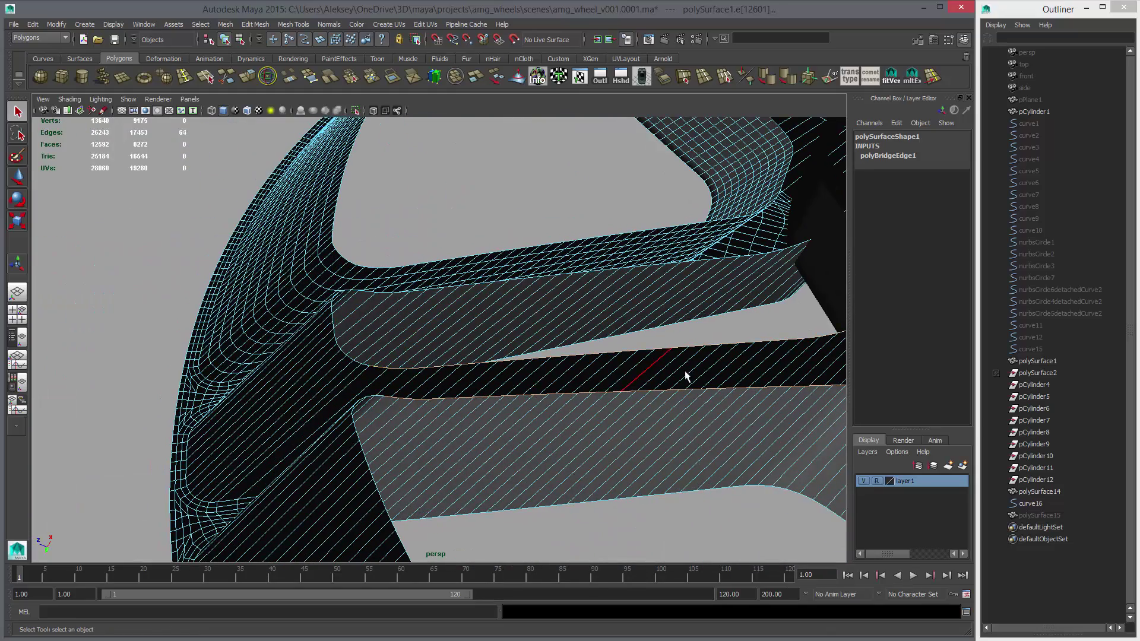
{"action": "left_click_drag", "start_coordinate": [686, 377], "coordinate": [558, 310], "text": "alt"}
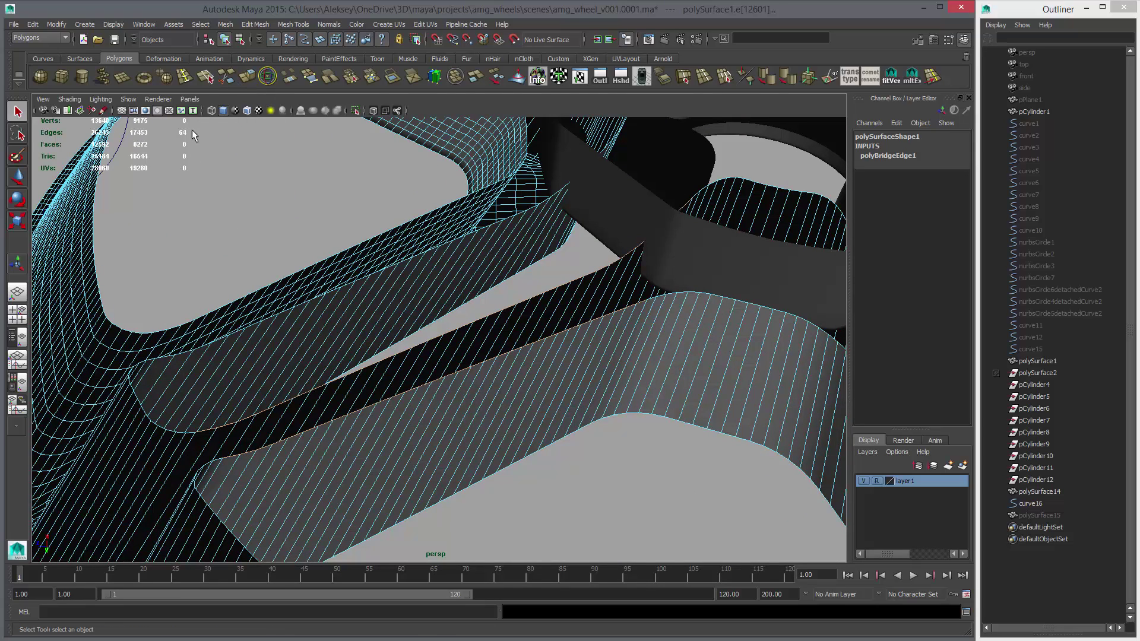
{"action": "left_click", "coordinate": [308, 77]}
{"action": "left_click", "coordinate": [291, 79]}
Step: Bridge the remaining back border edges at the spoke's hub end and briefly preview the mesh smoothed
{"action": "left_click_drag", "start_coordinate": [465, 313], "coordinate": [540, 388], "text": "alt"}
{"action": "key", "text": "q"}
{"action": "left_click", "coordinate": [383, 421]}
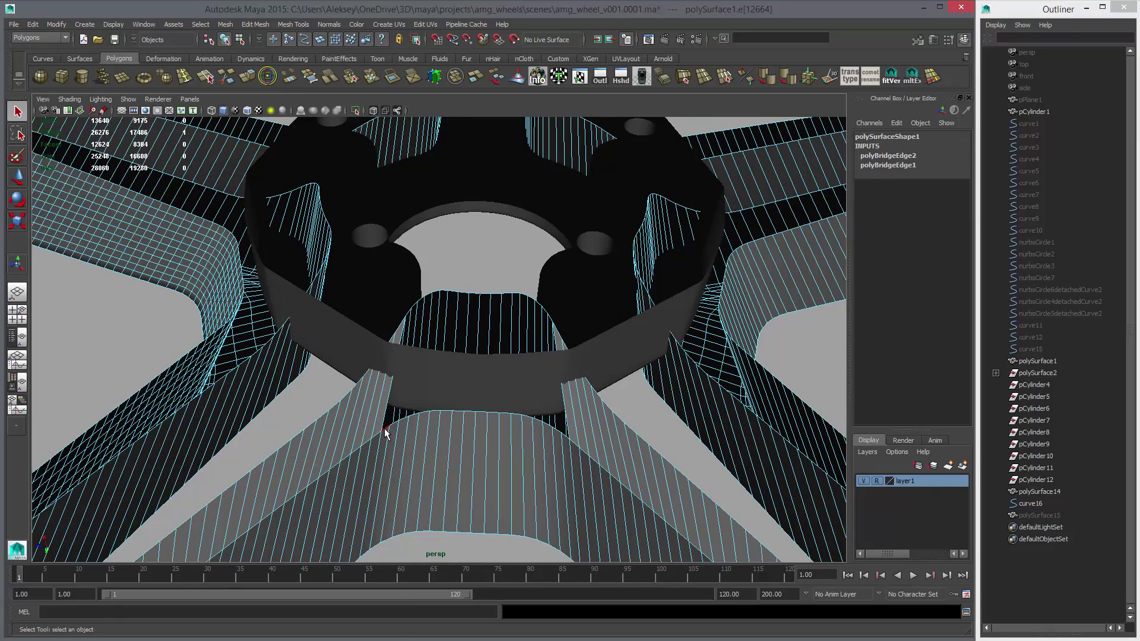
{"action": "left_click", "coordinate": [525, 442]}
{"action": "double_click", "coordinate": [562, 434]}
{"action": "left_click", "coordinate": [567, 438]}
{"action": "double_click", "coordinate": [386, 428]}
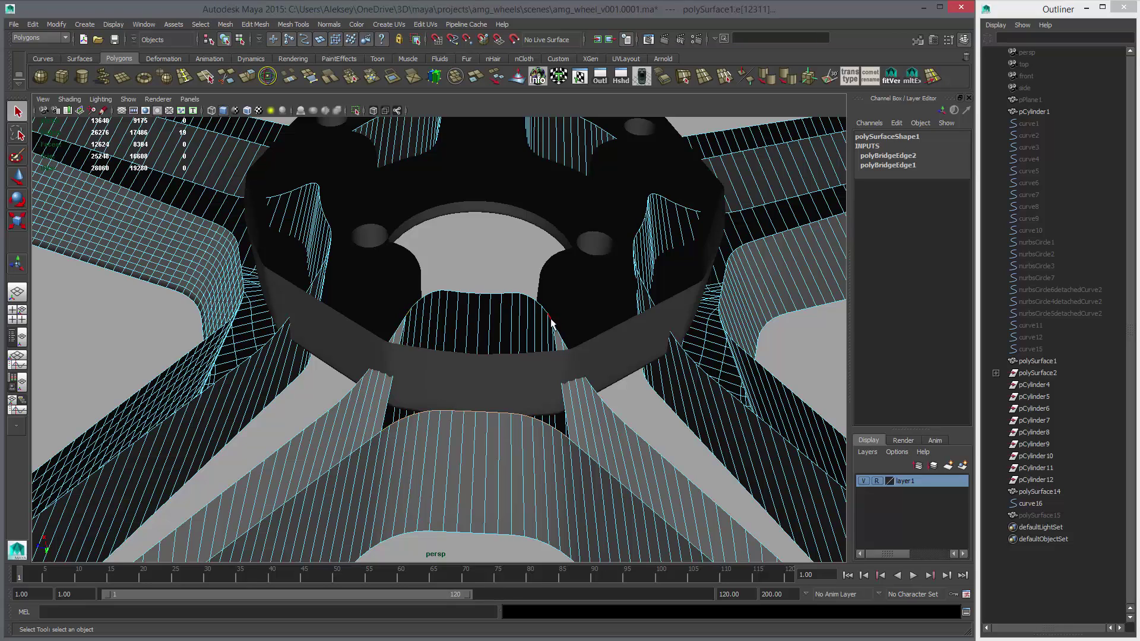
{"action": "left_click_drag", "start_coordinate": [551, 324], "coordinate": [548, 393], "text": "alt"}
{"action": "double_click", "coordinate": [549, 393]}
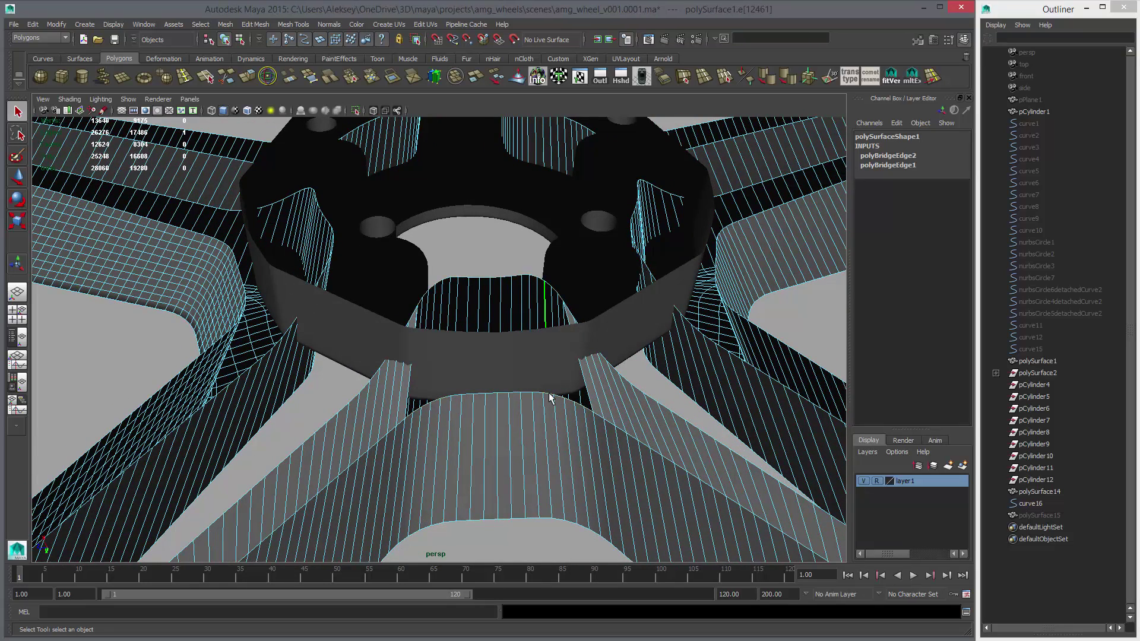
{"action": "key", "text": "ctrl+z"}
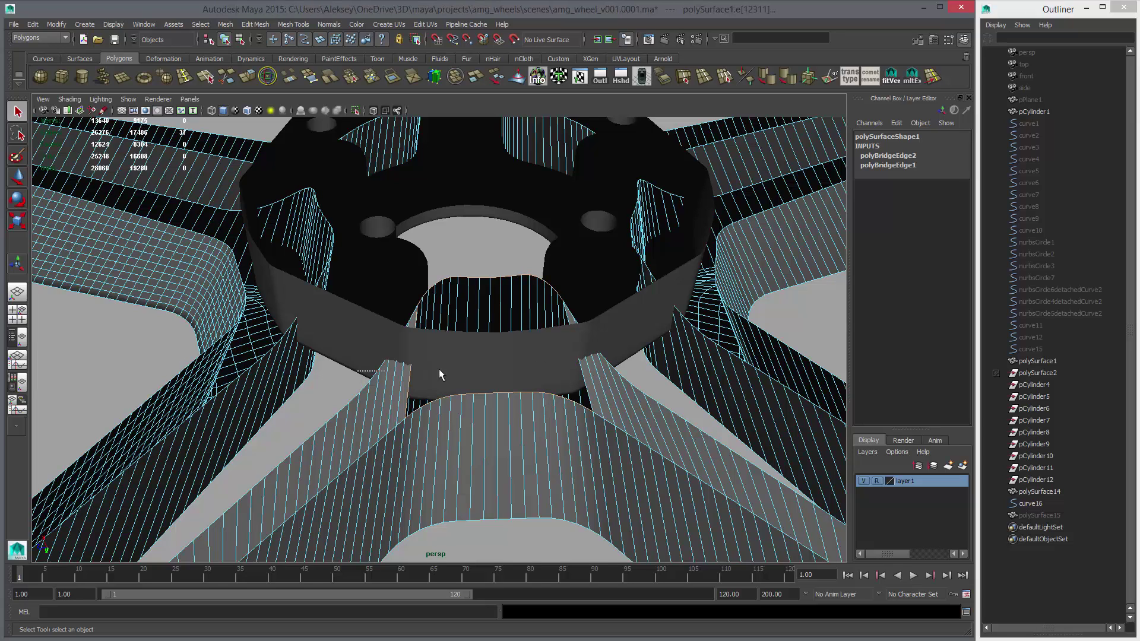
{"action": "left_click", "coordinate": [291, 76]}
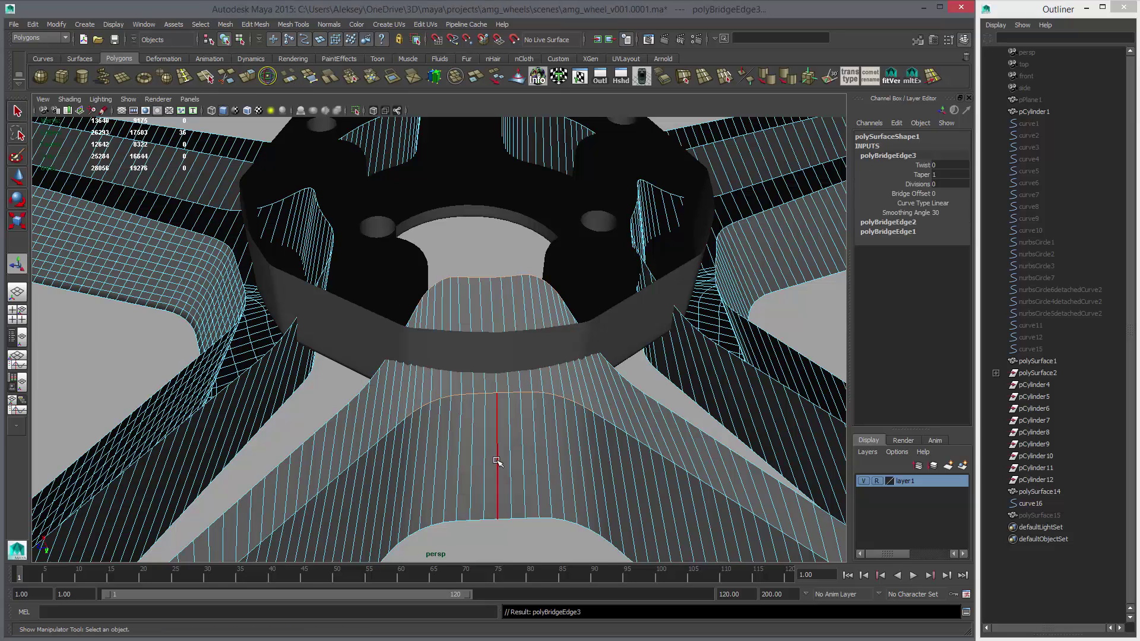
{"action": "key", "text": "3"}
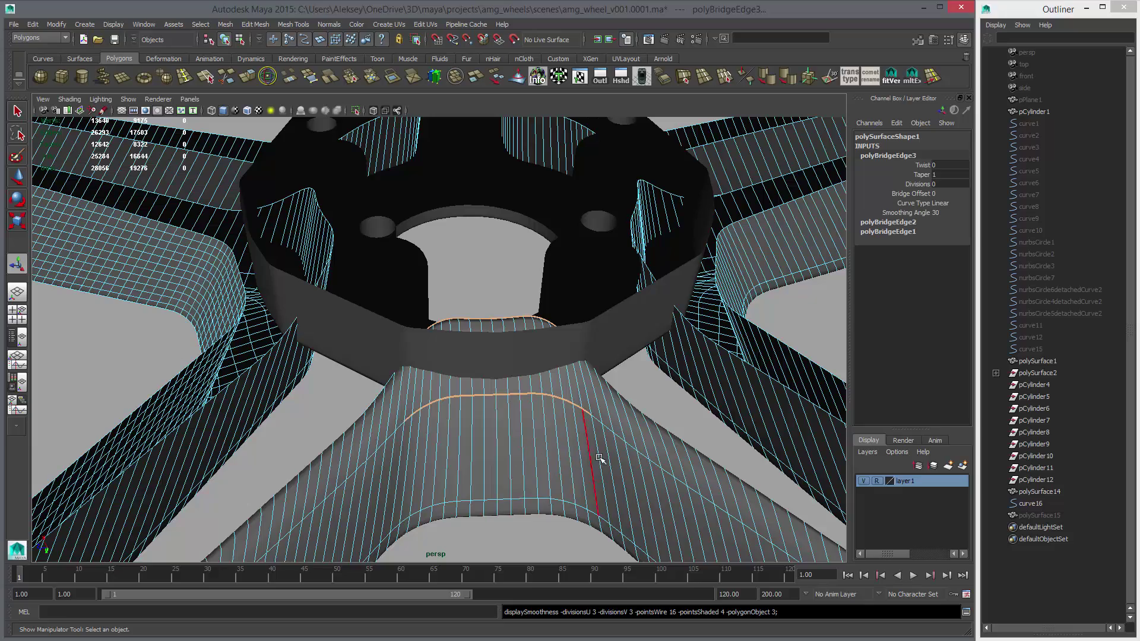
{"action": "key", "text": "1"}
Step: Return to object selection and soften the edges of the spoke-and-rim mesh polySurface1
{"action": "right_click_drag", "start_coordinate": [534, 433], "coordinate": [568, 422]}
{"action": "right_click_drag", "start_coordinate": [701, 424], "coordinate": [461, 382], "text": "alt"}
{"action": "left_click_drag", "start_coordinate": [461, 382], "coordinate": [531, 374], "text": "alt"}
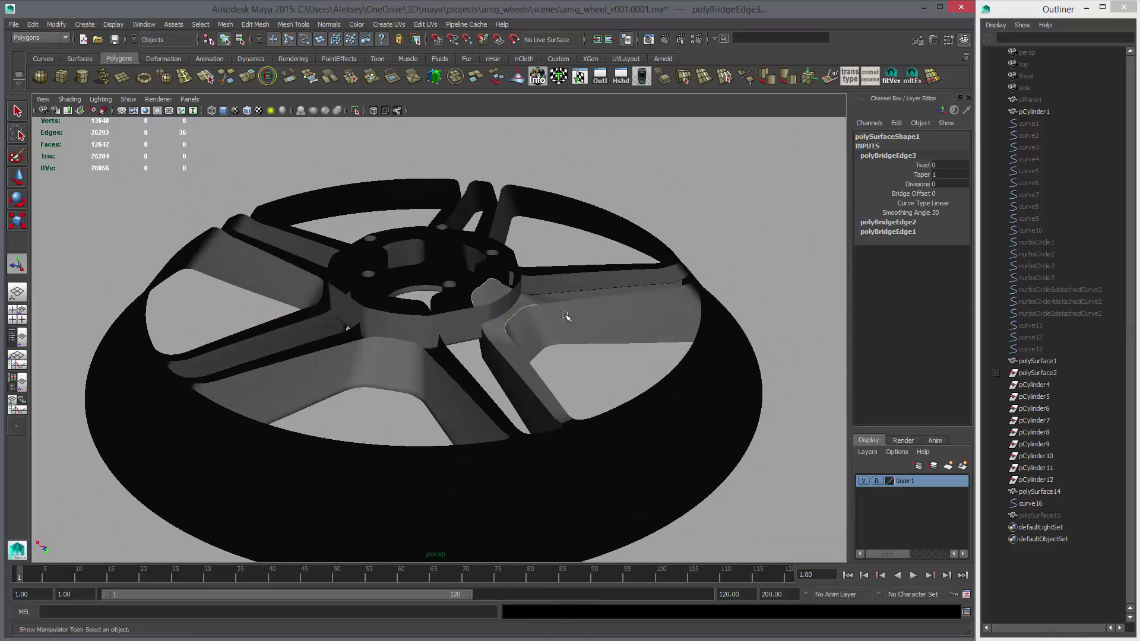
{"action": "left_click", "coordinate": [565, 316]}
{"action": "left_click_drag", "start_coordinate": [579, 317], "coordinate": [566, 341], "text": "alt"}
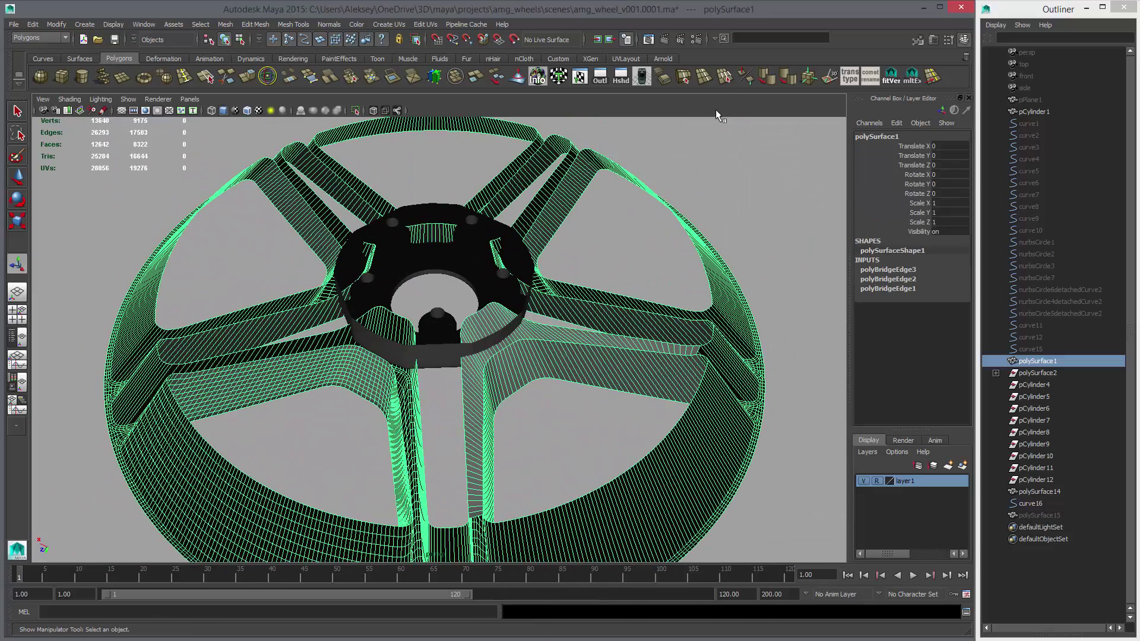
{"action": "left_click", "coordinate": [770, 79]}
{"action": "key", "text": "w"}
{"action": "left_click", "coordinate": [758, 219]}
Step: Inspect the softened shading of the bridged spoke backs and the rim from several angles
{"action": "left_click_drag", "start_coordinate": [532, 378], "coordinate": [473, 358], "text": "alt"}
{"action": "mouse_move", "coordinate": [473, 359]}
{"action": "right_mouse_down", "text": "alt"}
{"action": "mouse_move", "coordinate": [570, 394]}
{"action": "mouse_move", "coordinate": [625, 389]}
{"action": "right_mouse_up", "text": "alt"}
{"action": "mouse_move", "coordinate": [625, 389]}
{"action": "left_mouse_down", "text": "alt"}
{"action": "mouse_move", "coordinate": [665, 389]}
{"action": "mouse_move", "coordinate": [664, 437]}
{"action": "mouse_move", "coordinate": [609, 363]}
{"action": "left_mouse_up", "text": "alt"}
{"action": "right_click_drag", "start_coordinate": [617, 389], "coordinate": [447, 321], "text": "alt"}
{"action": "left_click_drag", "start_coordinate": [447, 321], "coordinate": [454, 279], "text": "alt"}
{"action": "middle_click_drag", "start_coordinate": [454, 279], "coordinate": [466, 443], "text": "alt"}
{"action": "left_click_drag", "start_coordinate": [466, 443], "coordinate": [471, 354], "text": "alt"}
{"action": "left_click", "coordinate": [471, 354]}
{"action": "left_click_drag", "start_coordinate": [451, 243], "coordinate": [469, 375], "text": "alt"}
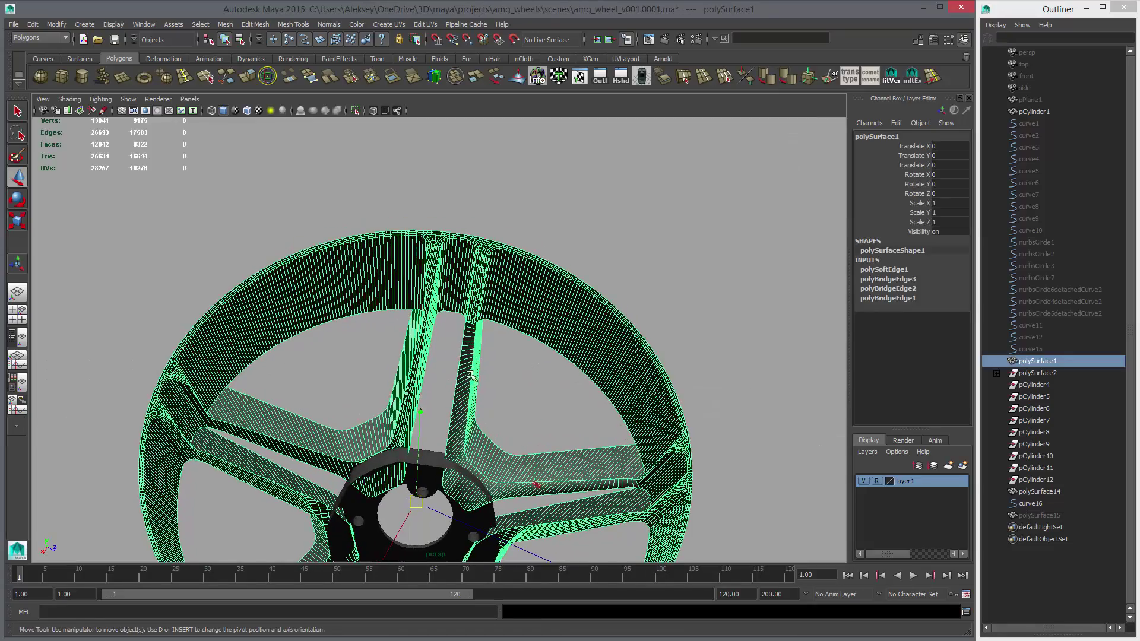
Step: Cut through the rim by deleting a narrow strip of faces in each slot on either side of the bridged segment
{"action": "right_click_drag", "start_coordinate": [470, 375], "coordinate": [557, 392], "text": "alt"}
{"action": "left_click_drag", "start_coordinate": [557, 391], "coordinate": [397, 349], "text": "alt"}
{"action": "key", "text": "q"}
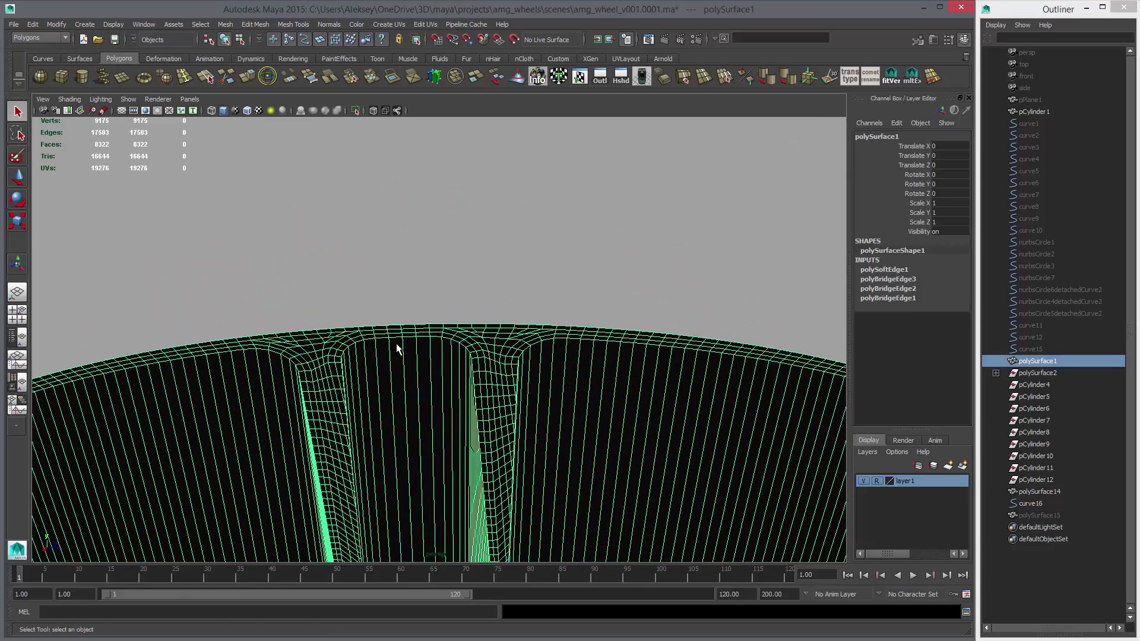
{"action": "key", "text": "F11"}
{"action": "left_click", "coordinate": [397, 346]}
{"action": "left_click", "coordinate": [395, 333], "text": "shift"}
{"action": "key", "text": "ctrl+z"}
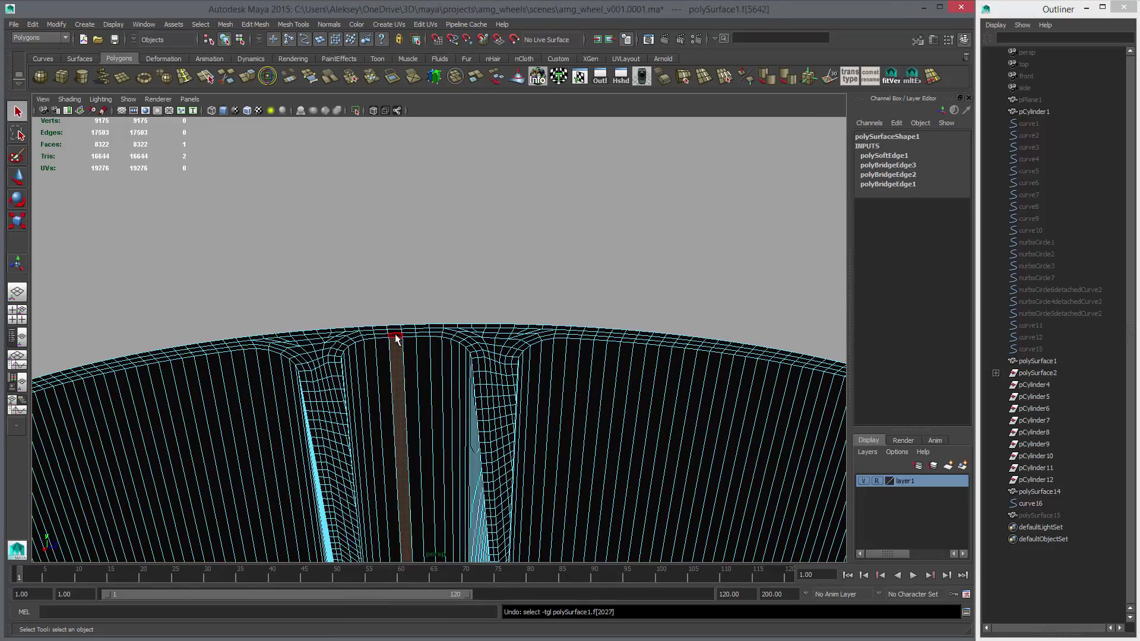
{"action": "left_click", "coordinate": [553, 392], "text": "shift"}
{"action": "left_click_drag", "start_coordinate": [553, 392], "coordinate": [414, 179], "text": "alt"}
{"action": "key", "text": "Delete"}
{"action": "left_click", "coordinate": [412, 177]}
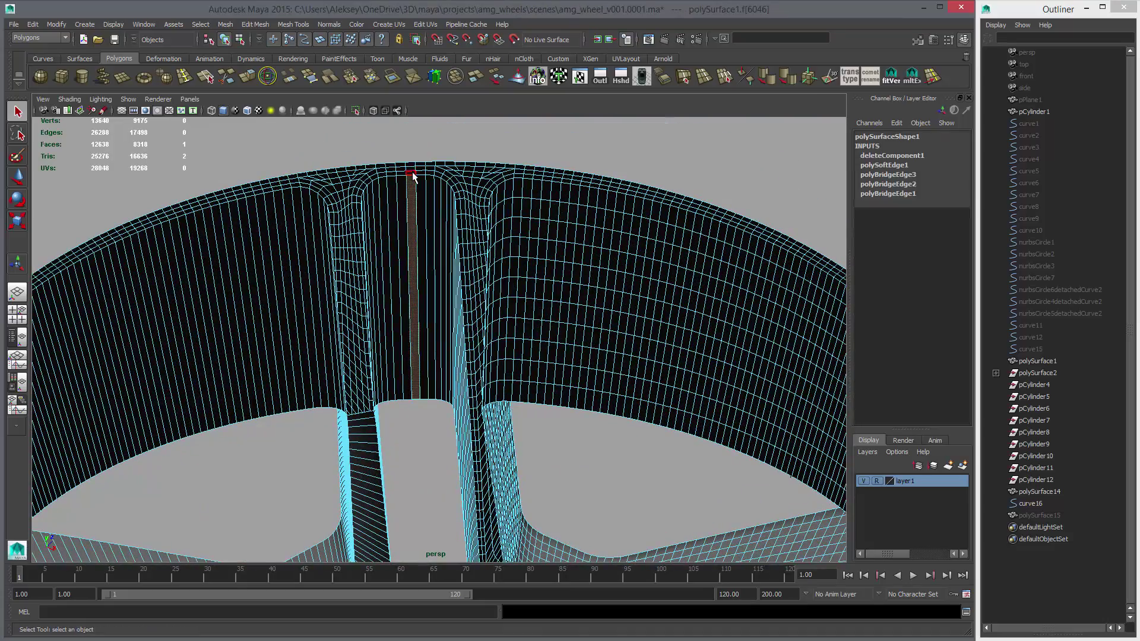
{"action": "double_click", "coordinate": [412, 173], "text": "shift"}
{"action": "key", "text": "Delete"}
Step: Delete the rest of the wheel's connected faces, keeping only the single bridged spoke-and-rim segment
{"action": "double_click", "coordinate": [514, 250]}
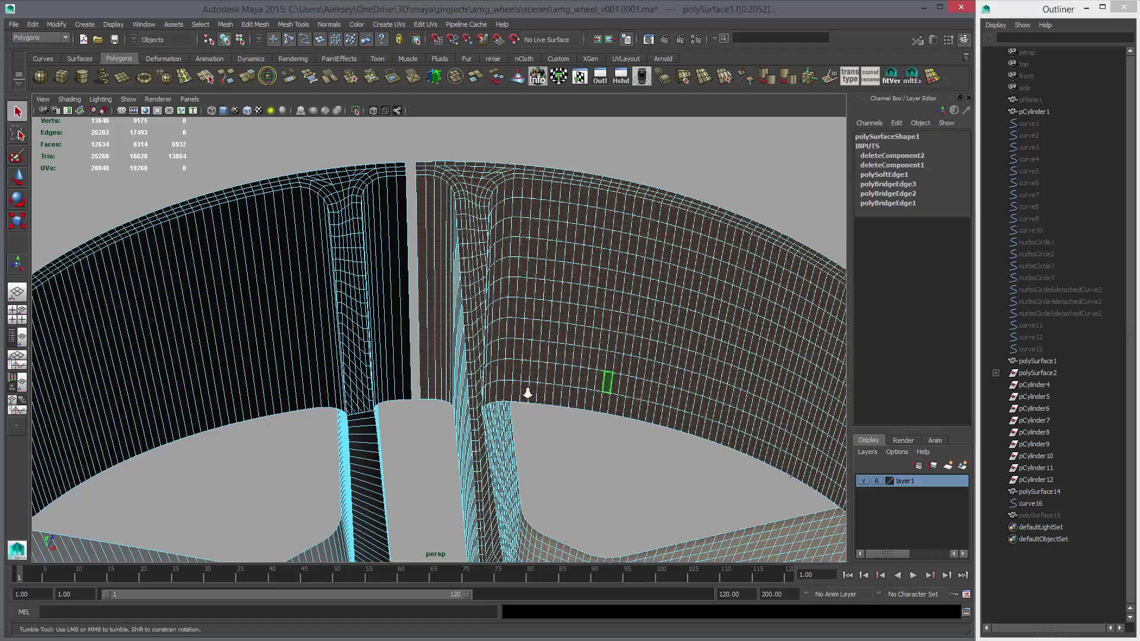
{"action": "left_click_drag", "start_coordinate": [527, 392], "coordinate": [457, 388], "text": "alt"}
{"action": "scroll", "coordinate": [457, 388], "scroll_direction": "down", "scroll_amount": 5}
{"action": "key", "text": "Delete"}
{"action": "left_click_drag", "start_coordinate": [397, 358], "coordinate": [599, 468], "text": "alt"}
{"action": "middle_click_drag", "start_coordinate": [600, 468], "coordinate": [599, 383], "text": "alt"}
{"action": "right_click_drag", "start_coordinate": [599, 383], "coordinate": [762, 504], "text": "alt"}
{"action": "left_click_drag", "start_coordinate": [762, 505], "coordinate": [777, 502], "text": "alt"}
Step: Select the hub mesh polySurface14 and switch to the top view
{"action": "right_click_drag", "start_coordinate": [533, 295], "coordinate": [571, 288]}
{"action": "left_click", "coordinate": [483, 354]}
{"action": "mouse_move", "coordinate": [617, 409]}
{"action": "left_mouse_down", "text": "alt"}
{"action": "mouse_move", "coordinate": [628, 425]}
{"action": "mouse_move", "coordinate": [612, 424]}
{"action": "left_mouse_up", "text": "alt"}
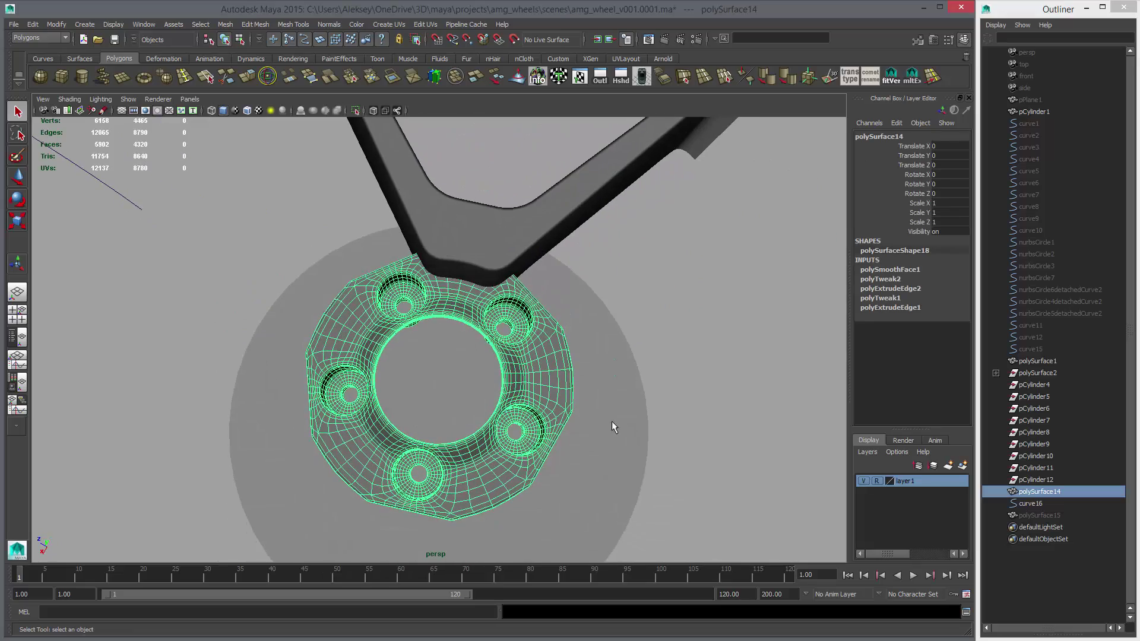
{"action": "key", "text": "space"}
{"action": "key", "text": "space"}
{"action": "right_click_drag", "start_coordinate": [589, 410], "coordinate": [421, 364], "text": "alt"}
Step: Delete the radial face strips on the outer and inner sides of the hub's bolt hole beside the remaining spoke segment
{"action": "left_click", "coordinate": [400, 316]}
{"action": "double_click", "coordinate": [404, 330], "text": "shift"}
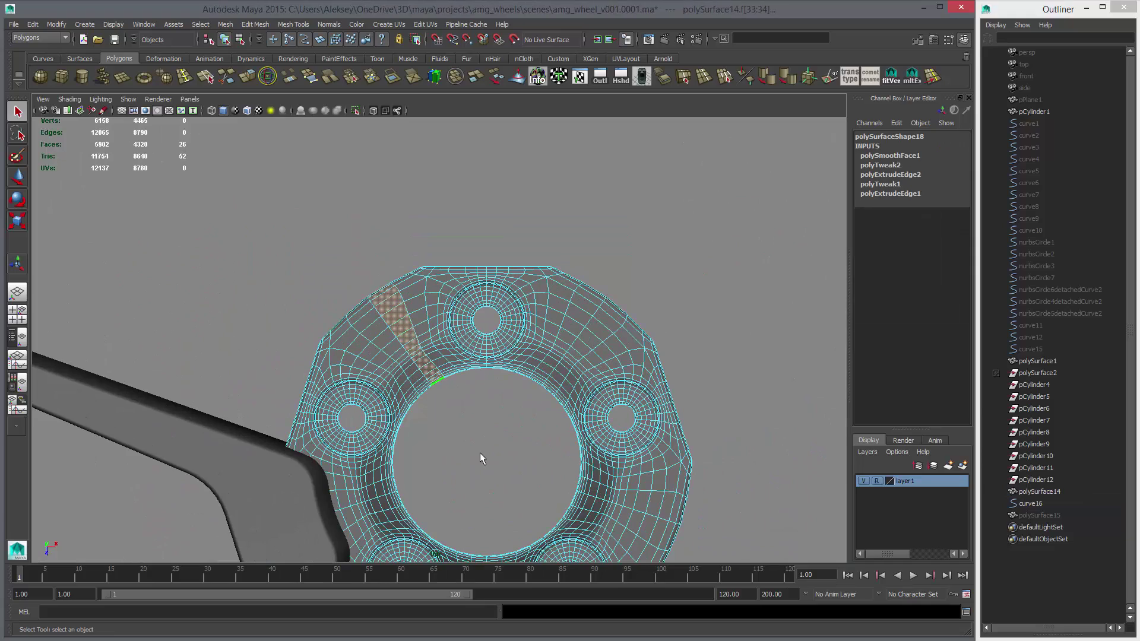
{"action": "middle_click_drag", "start_coordinate": [483, 416], "coordinate": [539, 368], "text": "alt"}
{"action": "scroll", "coordinate": [305, 331], "scroll_direction": "up", "scroll_amount": 5}
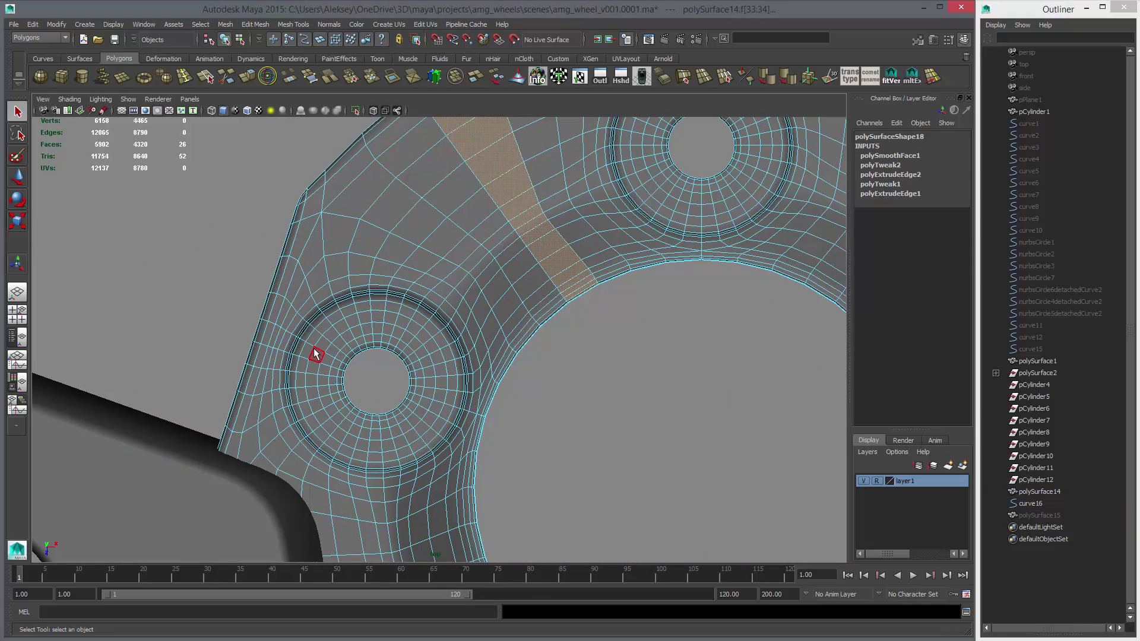
{"action": "left_click", "coordinate": [309, 351]}
{"action": "double_click", "coordinate": [315, 354], "text": "shift"}
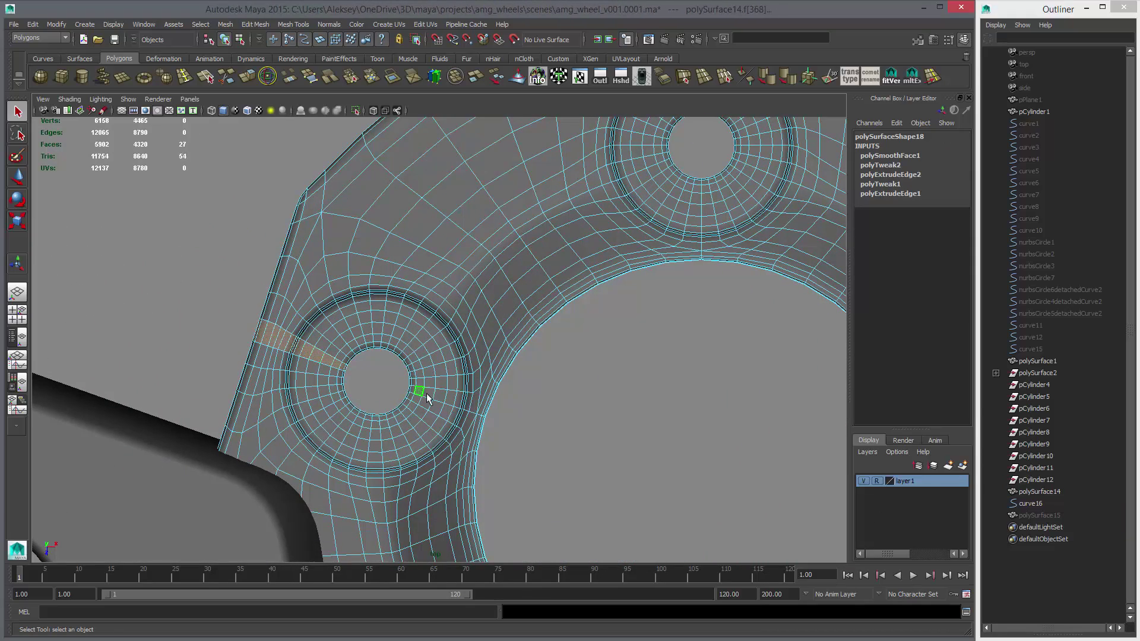
{"action": "double_click", "coordinate": [426, 393], "text": "shift"}
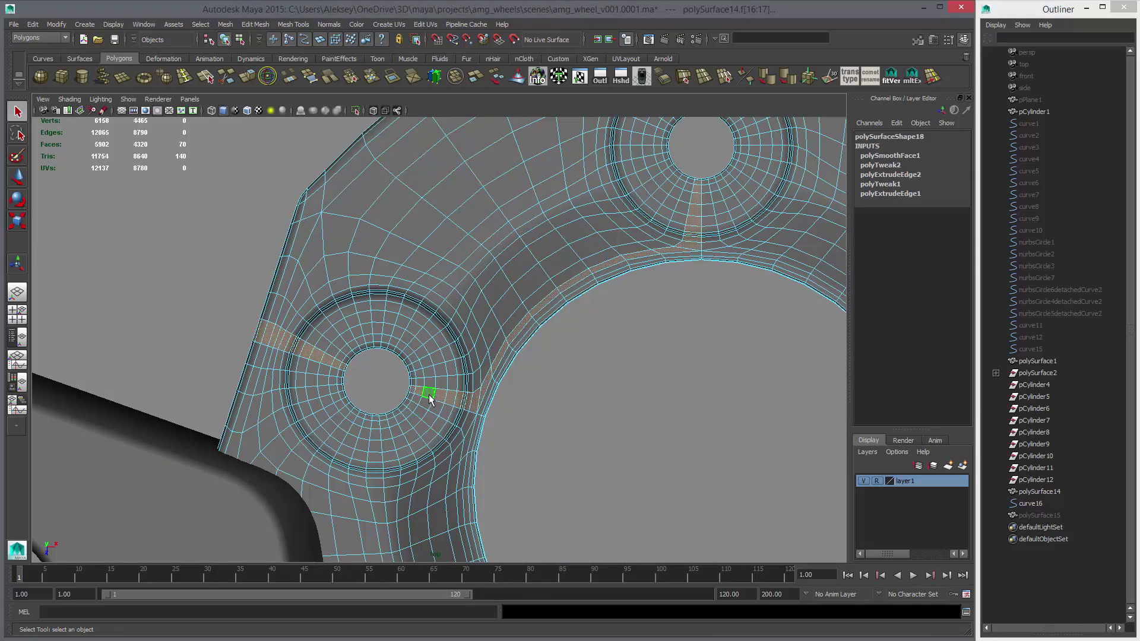
{"action": "double_click", "coordinate": [484, 410], "text": "shift"}
{"action": "key", "text": "ctrl+z"}
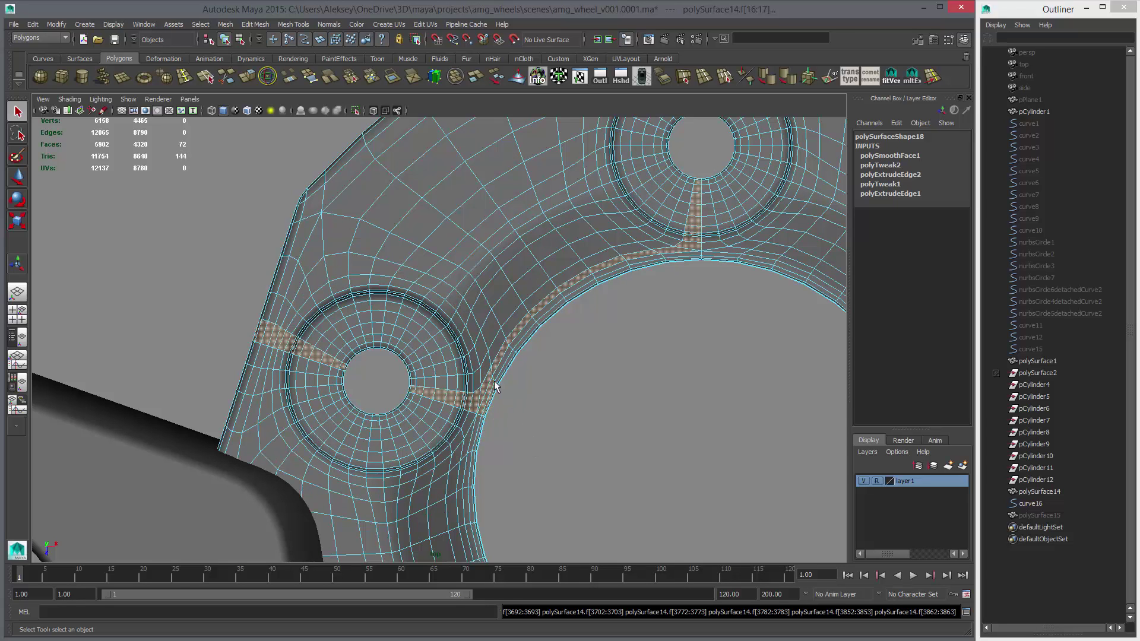
{"action": "left_click_drag", "start_coordinate": [480, 358], "coordinate": [521, 405], "text": "ctrl"}
{"action": "scroll", "coordinate": [564, 445], "scroll_direction": "down", "scroll_amount": 5}
{"action": "key", "text": "Delete"}
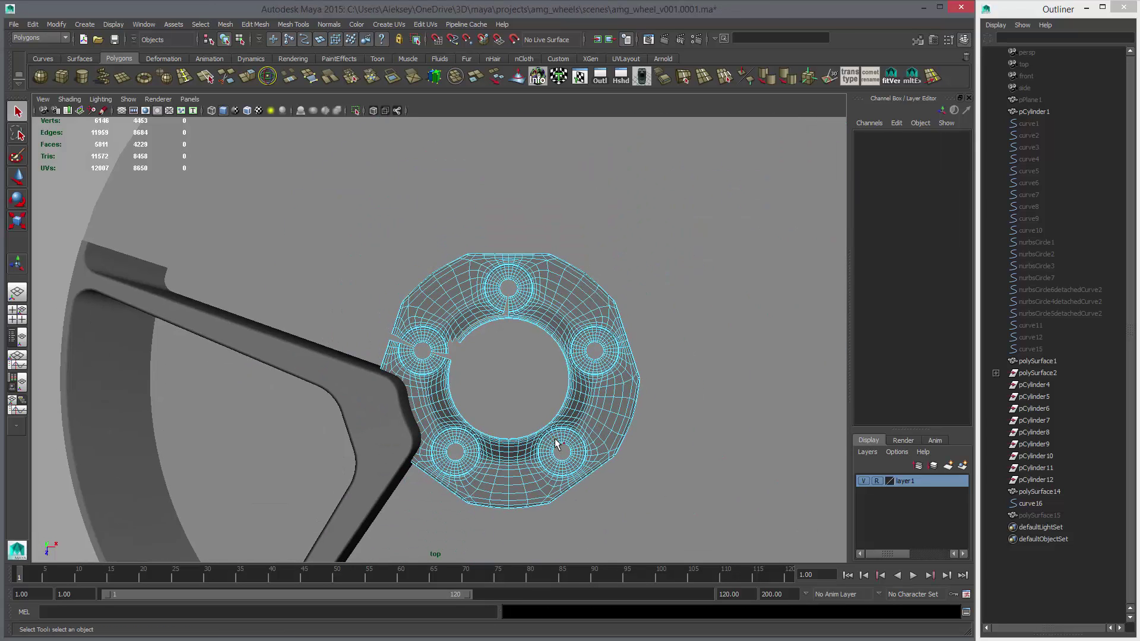
Step: Delete the radial face strips on the outer and inner sides of the hub's lower bolt hole nearest the spoke segment
{"action": "scroll", "coordinate": [524, 427], "scroll_direction": "up", "scroll_amount": 6}
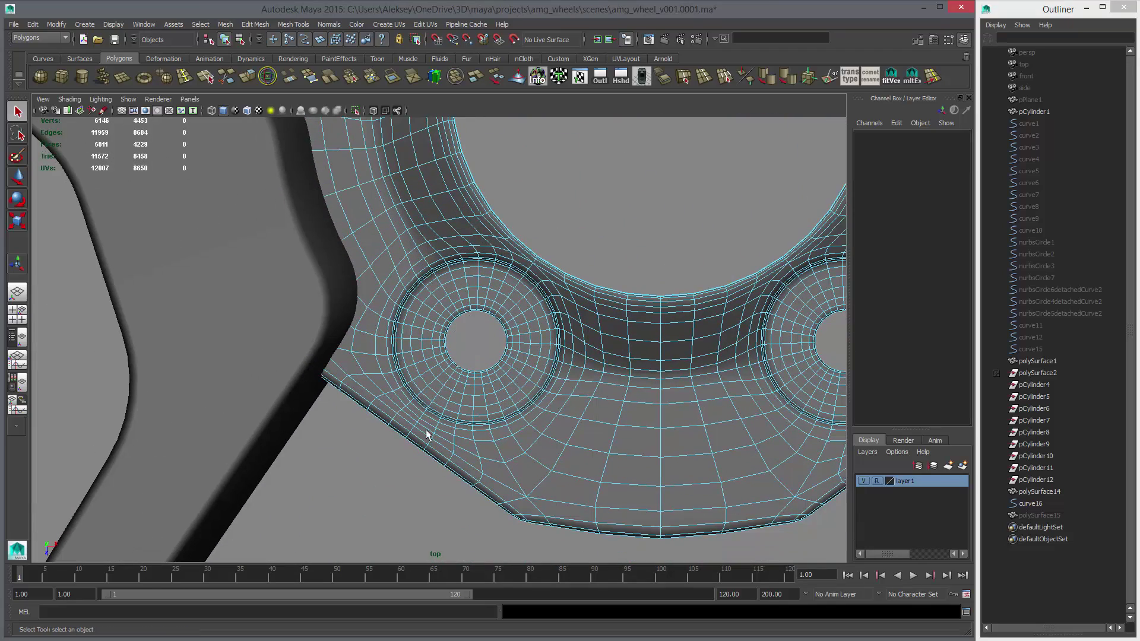
{"action": "double_click", "coordinate": [430, 426]}
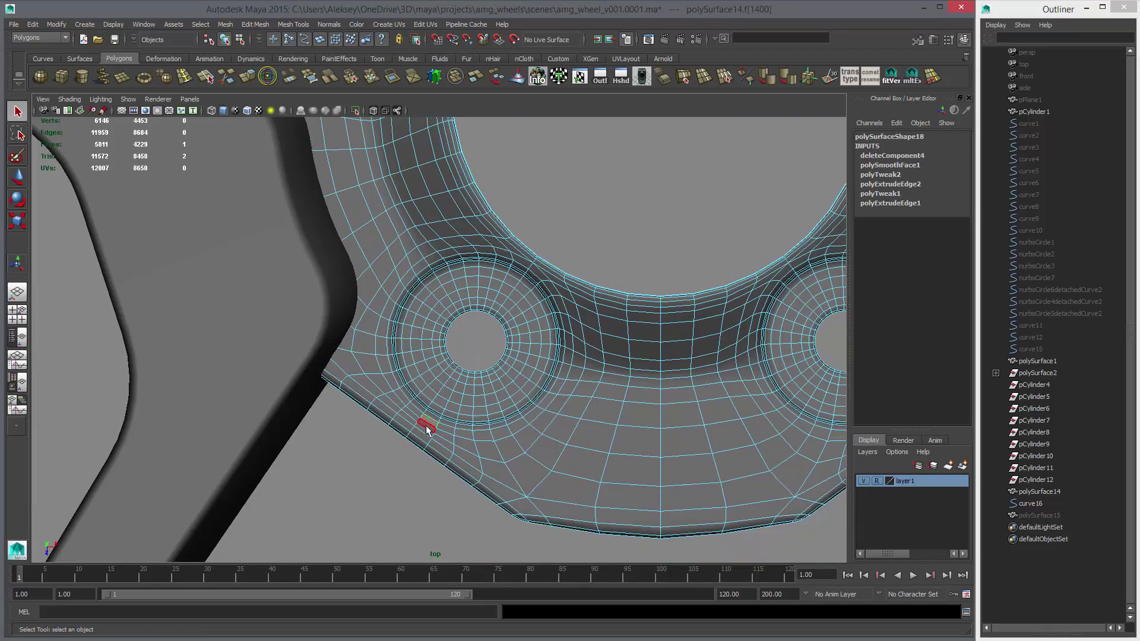
{"action": "double_click", "coordinate": [514, 299], "text": "shift"}
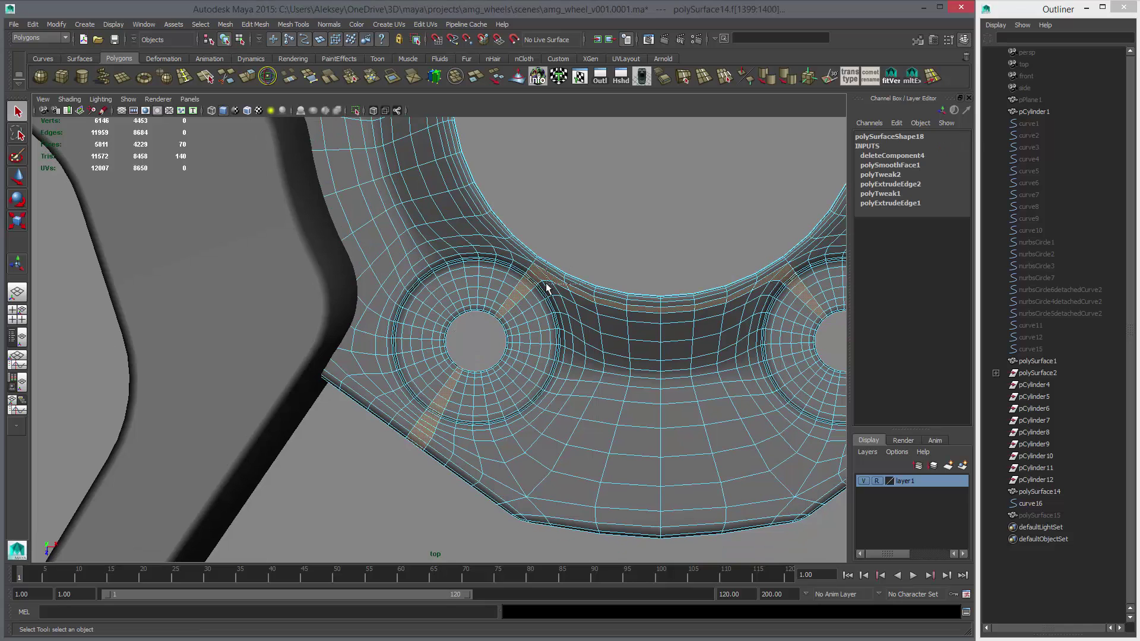
{"action": "key", "text": "Delete"}
Step: Delete the rest of the hub's connected faces, keeping only the piece beside the spoke, and return to the perspective view
{"action": "double_click", "coordinate": [635, 406]}
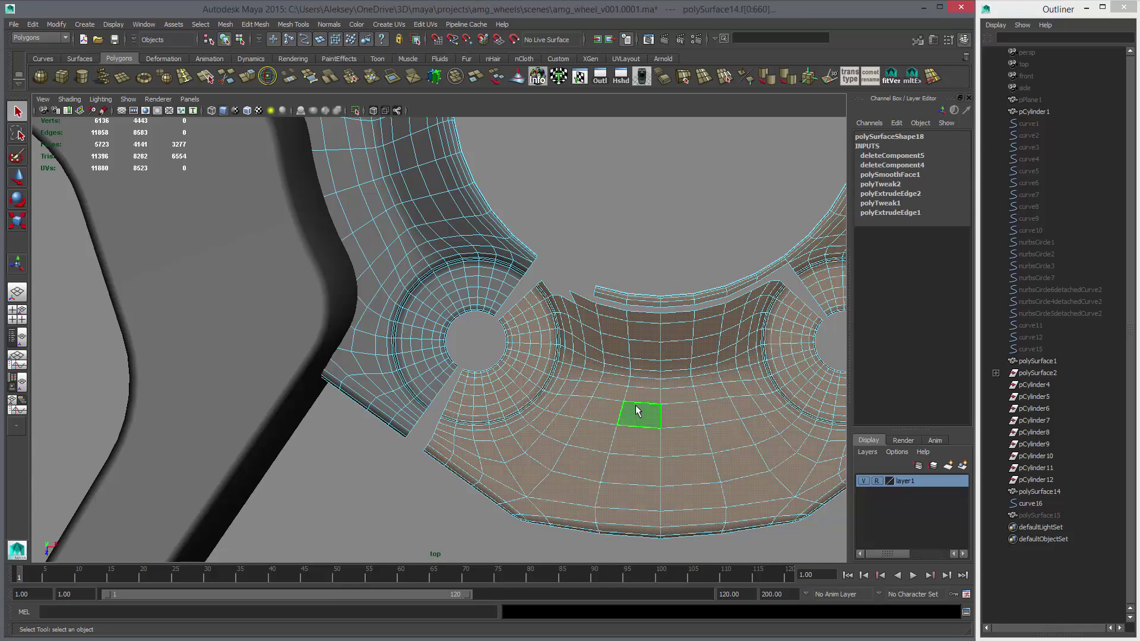
{"action": "key", "text": "Delete"}
{"action": "right_click_drag", "start_coordinate": [740, 381], "coordinate": [653, 383], "text": "alt"}
{"action": "key", "text": "space"}
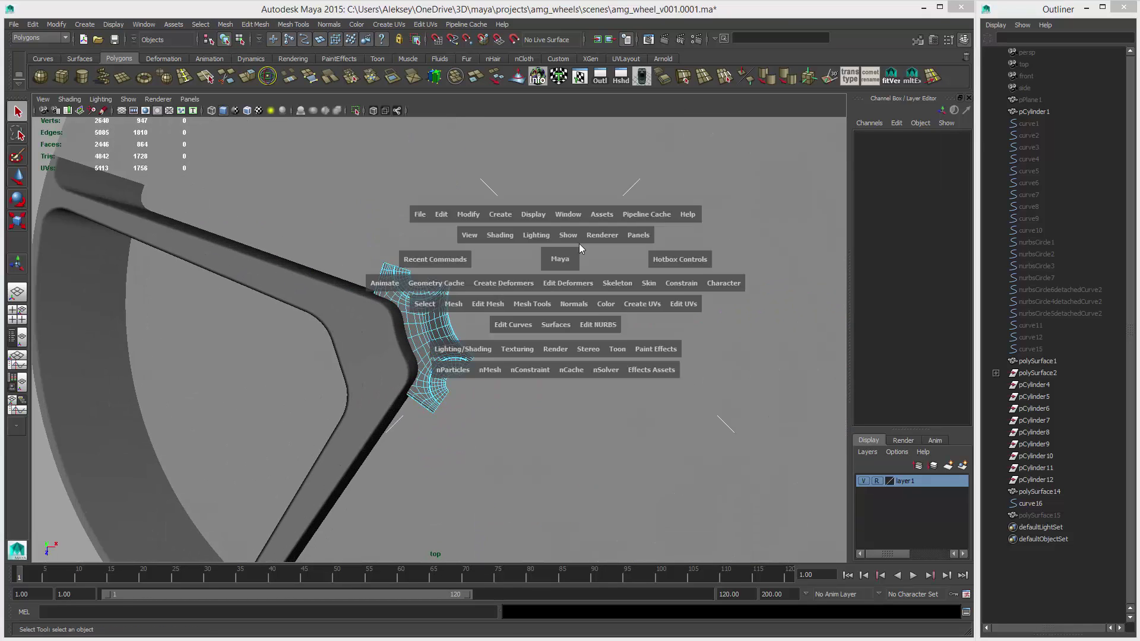
{"action": "left_click_drag", "start_coordinate": [575, 247], "coordinate": [578, 184]}
Step: Select the hub piece polySurface14 together with the spoke segment polySurface1, delete their construction history, and save the scene
{"action": "left_click_drag", "start_coordinate": [572, 363], "coordinate": [542, 257], "text": "alt"}
{"action": "right_click_drag", "start_coordinate": [542, 257], "coordinate": [443, 347], "text": "alt"}
{"action": "left_click_drag", "start_coordinate": [444, 347], "coordinate": [469, 355], "text": "alt"}
{"action": "right_click_drag", "start_coordinate": [469, 355], "coordinate": [508, 373]}
{"action": "left_click_drag", "start_coordinate": [509, 374], "coordinate": [463, 396], "text": "alt"}
{"action": "left_click", "coordinate": [463, 397]}
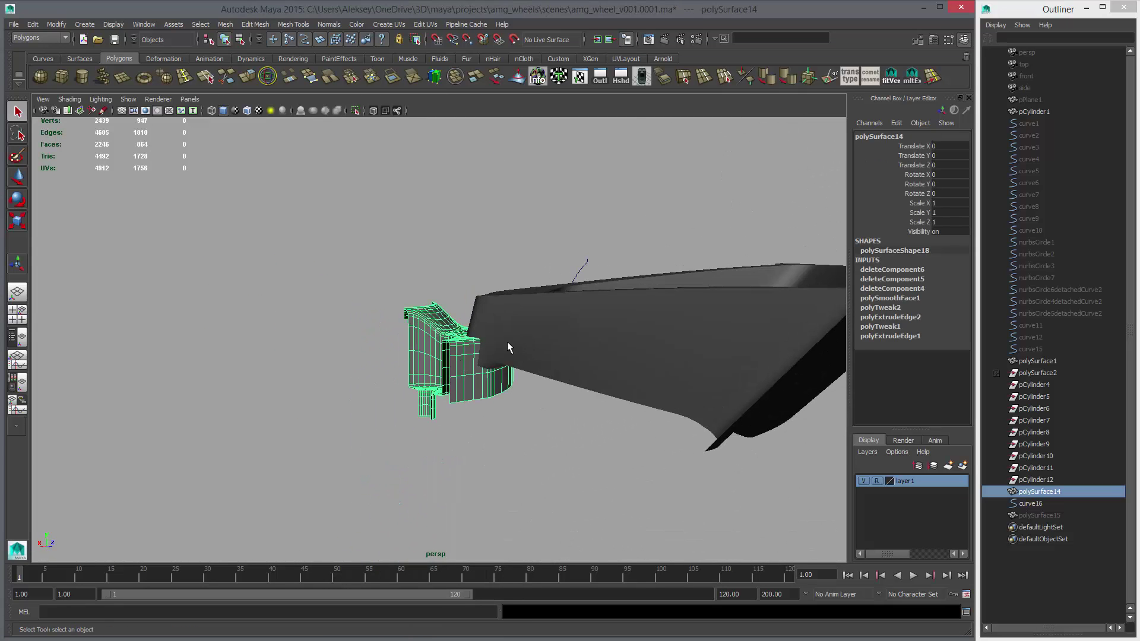
{"action": "left_click_drag", "start_coordinate": [507, 347], "coordinate": [585, 375], "text": "alt"}
{"action": "left_click", "coordinate": [535, 394], "text": "shift"}
{"action": "left_click_drag", "start_coordinate": [647, 426], "coordinate": [342, 405], "text": "alt"}
{"action": "left_click_drag", "start_coordinate": [499, 442], "coordinate": [279, 196], "text": "alt"}
{"action": "key", "text": "alt+shift+d"}
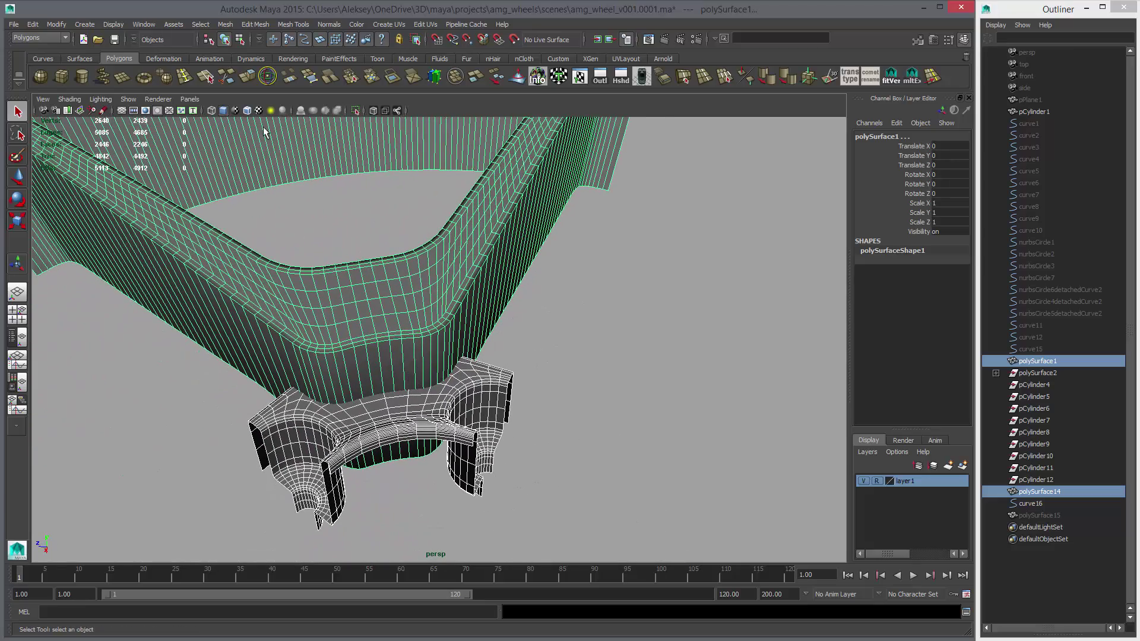
{"action": "key", "text": "ctrl+s"}
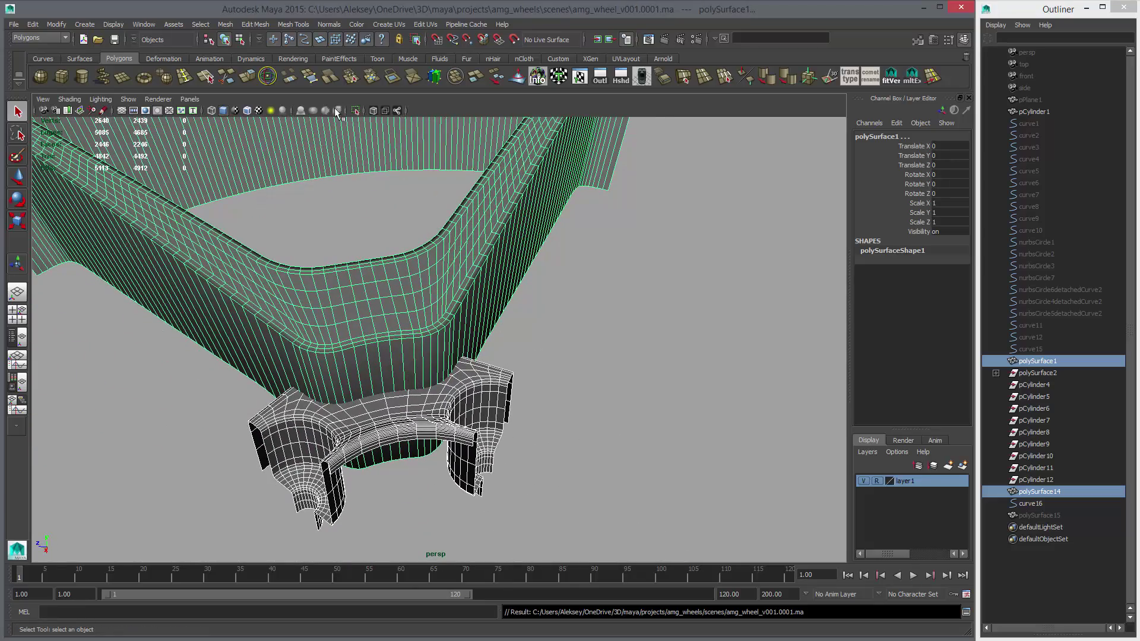
Step: Merge the spoke segment and the hub piece with a Boolean Union and inspect the joint
{"action": "left_click", "coordinate": [220, 24]}
{"action": "mouse_move", "coordinate": [247, 49]}
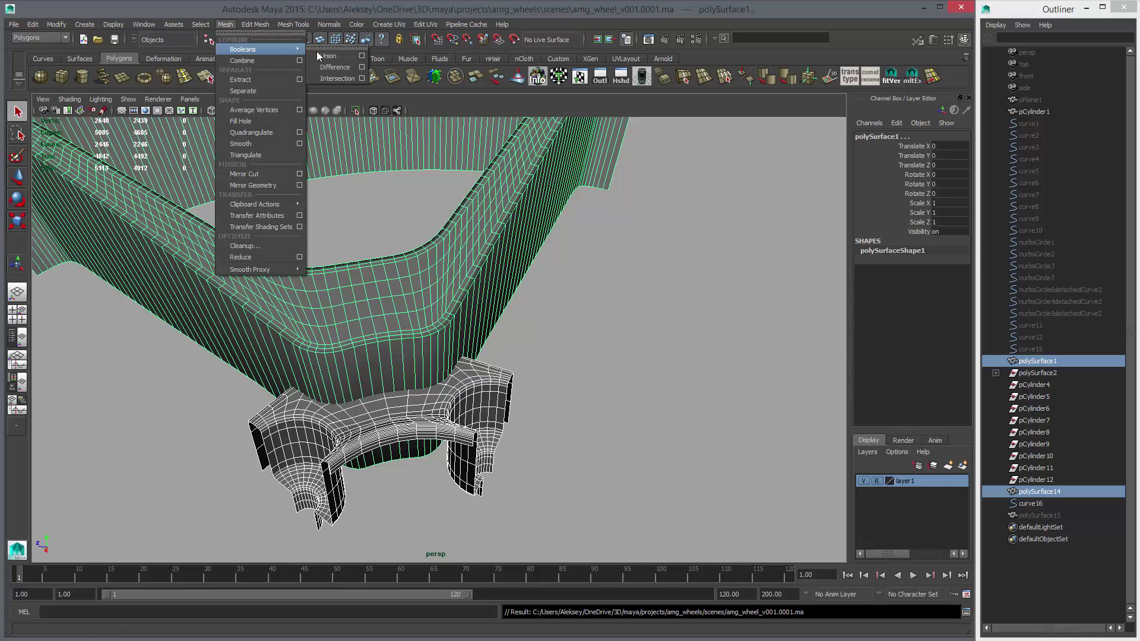
{"action": "left_click", "coordinate": [325, 56]}
{"action": "left_click_drag", "start_coordinate": [542, 409], "coordinate": [372, 237], "text": "alt"}
{"action": "right_click_drag", "start_coordinate": [372, 237], "coordinate": [279, 302], "text": "alt"}
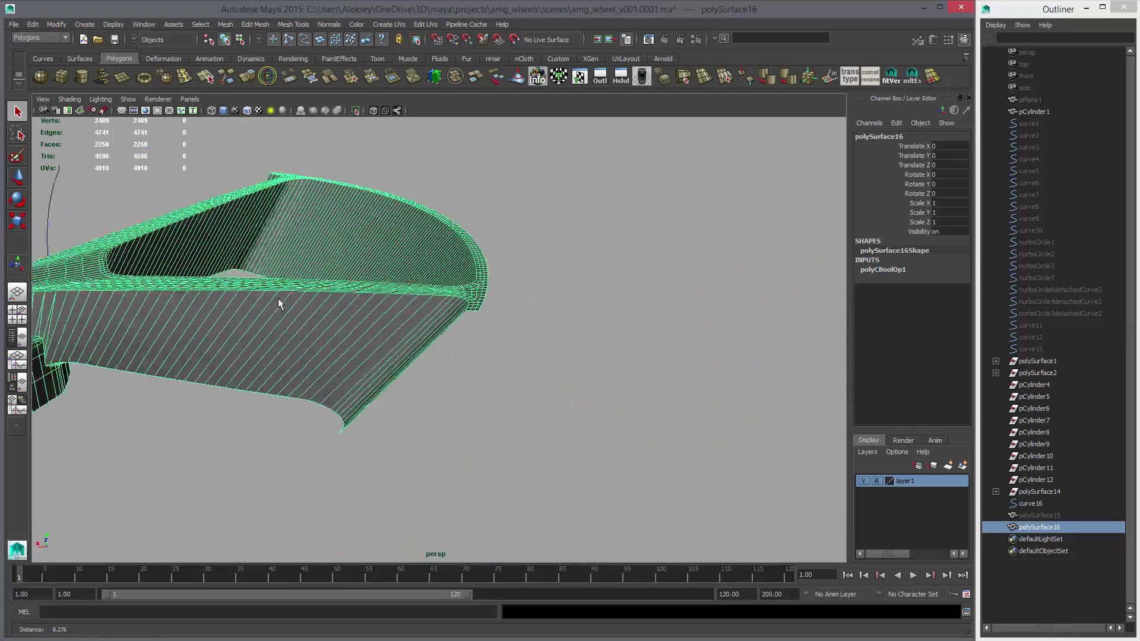
{"action": "left_click_drag", "start_coordinate": [279, 303], "coordinate": [331, 305], "text": "alt"}
{"action": "right_click_drag", "start_coordinate": [331, 305], "coordinate": [470, 346], "text": "alt"}
{"action": "left_click_drag", "start_coordinate": [471, 346], "coordinate": [569, 356], "text": "alt"}
{"action": "middle_click_drag", "start_coordinate": [568, 356], "coordinate": [569, 359], "text": "alt"}
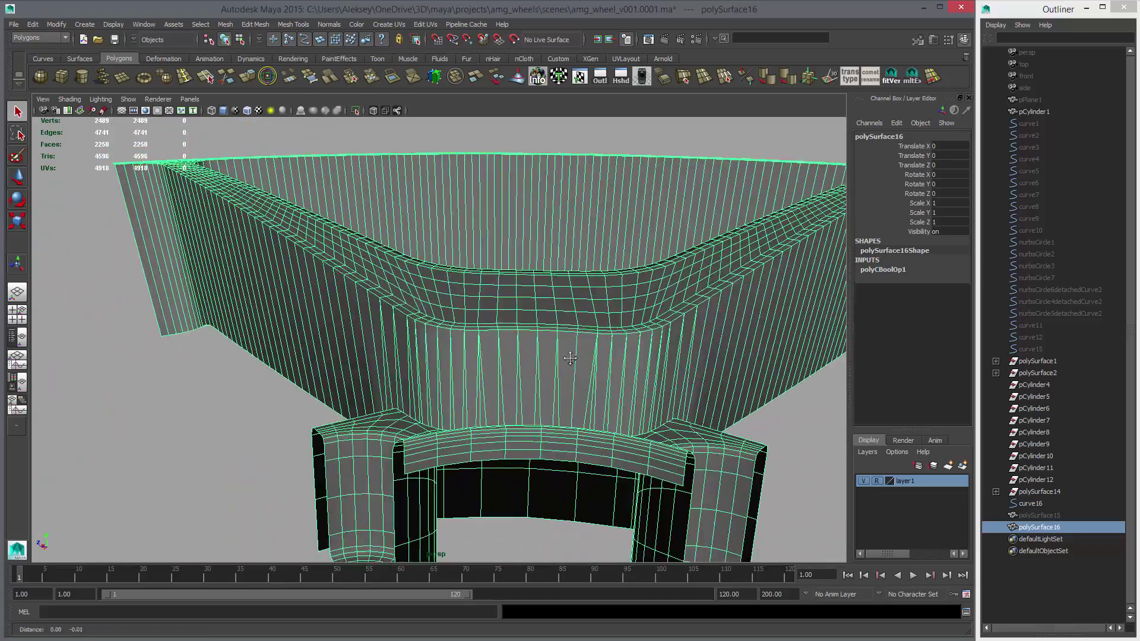
{"action": "right_click_drag", "start_coordinate": [570, 359], "coordinate": [504, 356], "text": "alt"}
{"action": "left_click_drag", "start_coordinate": [504, 356], "coordinate": [437, 341], "text": "alt"}
Step: Examine the union's polyCBoolOp1 settings, including Use Thresholds, against the merged mesh in the top and perspective views
{"action": "key", "text": "space"}
{"action": "key", "text": "space"}
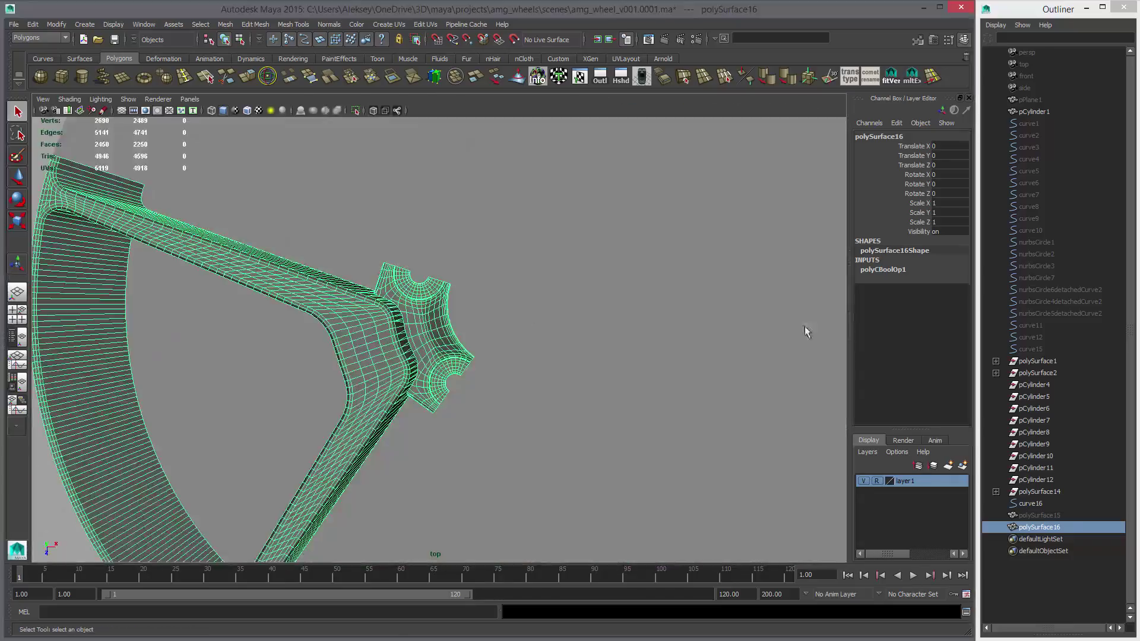
{"action": "left_click", "coordinate": [884, 269]}
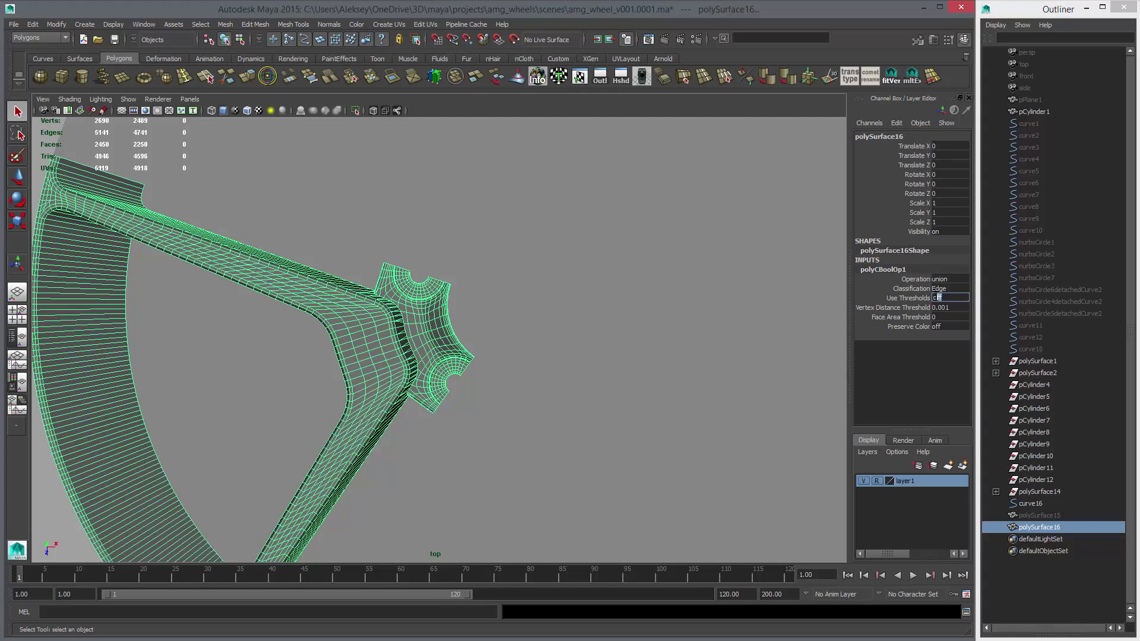
{"action": "key", "text": "space"}
{"action": "key", "text": "space"}
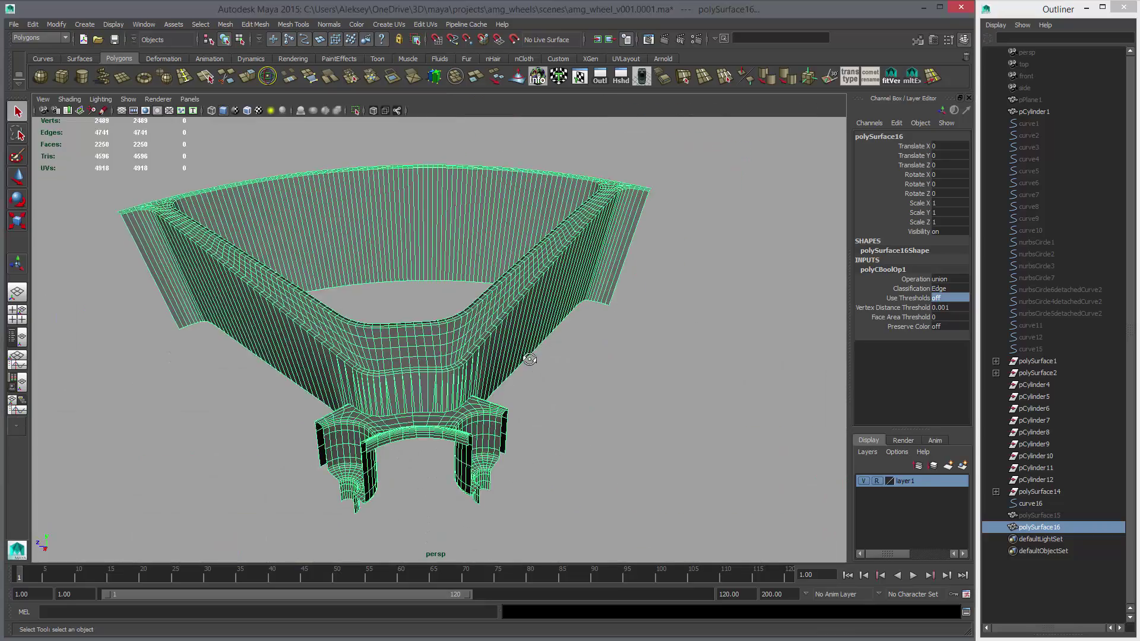
{"action": "scroll", "coordinate": [558, 445], "scroll_direction": "up", "scroll_amount": 3}
{"action": "right_click", "coordinate": [370, 345]}
{"action": "key", "text": "space"}
{"action": "key", "text": "space"}
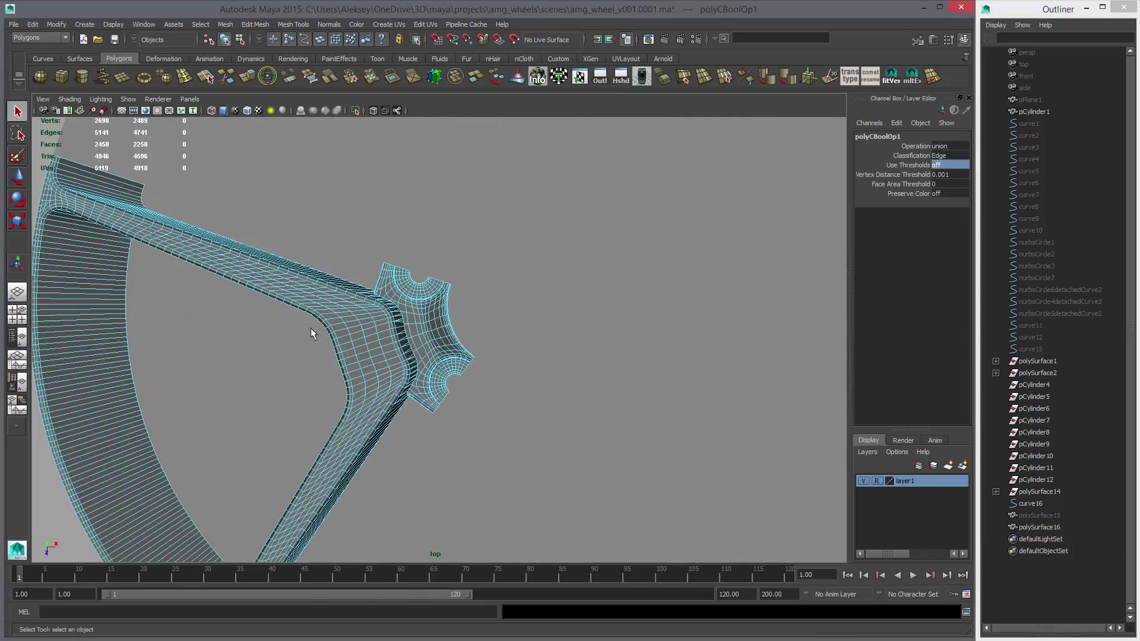
Step: Select the merged segment polySurface16 in the top view and move its pivot to the wheel's centre for rotation
{"action": "right_click_drag", "start_coordinate": [435, 325], "coordinate": [466, 324]}
{"action": "right_click_drag", "start_coordinate": [465, 324], "coordinate": [426, 331]}
{"action": "right_click_drag", "start_coordinate": [426, 331], "coordinate": [437, 324]}
{"action": "left_click", "coordinate": [438, 325]}
{"action": "key", "text": "e"}
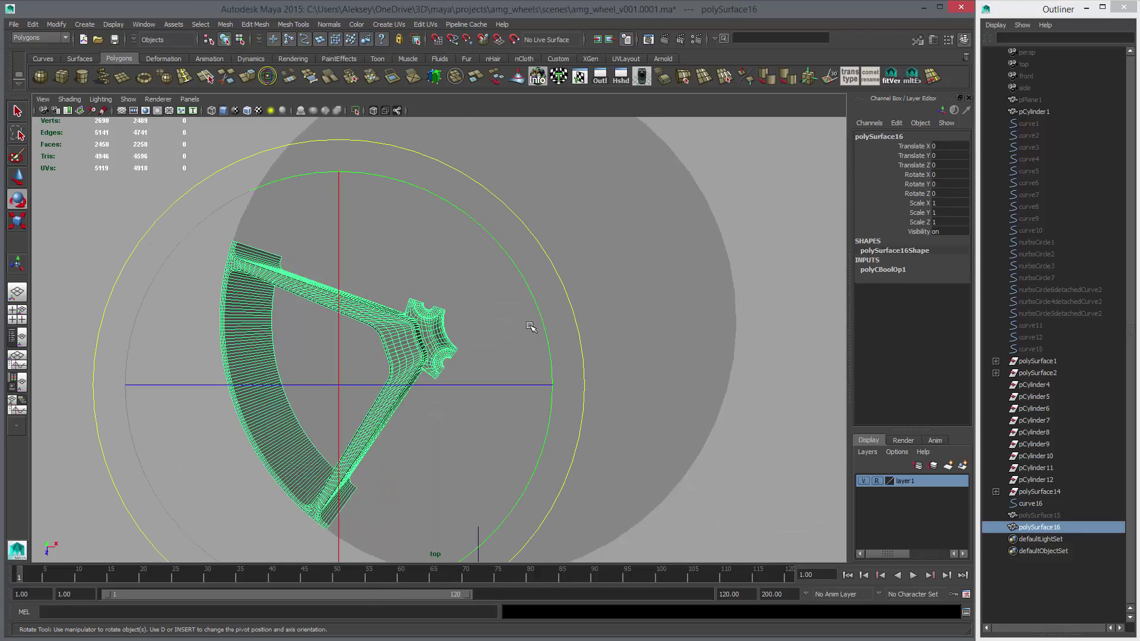
{"action": "key", "text": "w"}
{"action": "middle_click_drag", "start_coordinate": [537, 334], "coordinate": [498, 321]}
{"action": "key", "text": "e"}
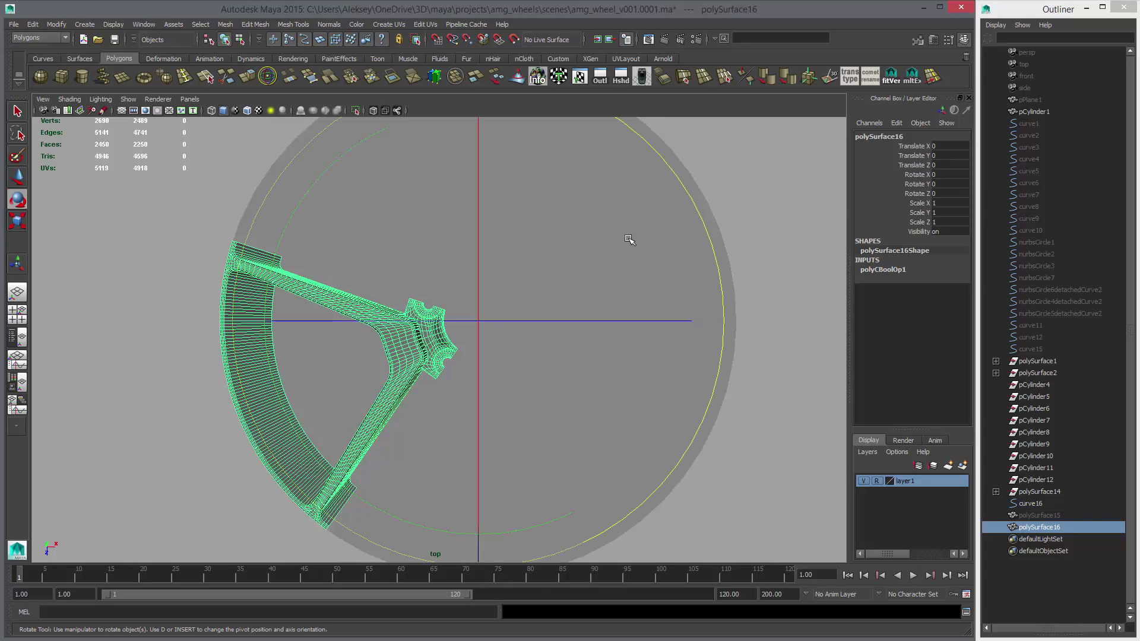
{"action": "left_click_drag", "start_coordinate": [668, 165], "coordinate": [545, 474]}
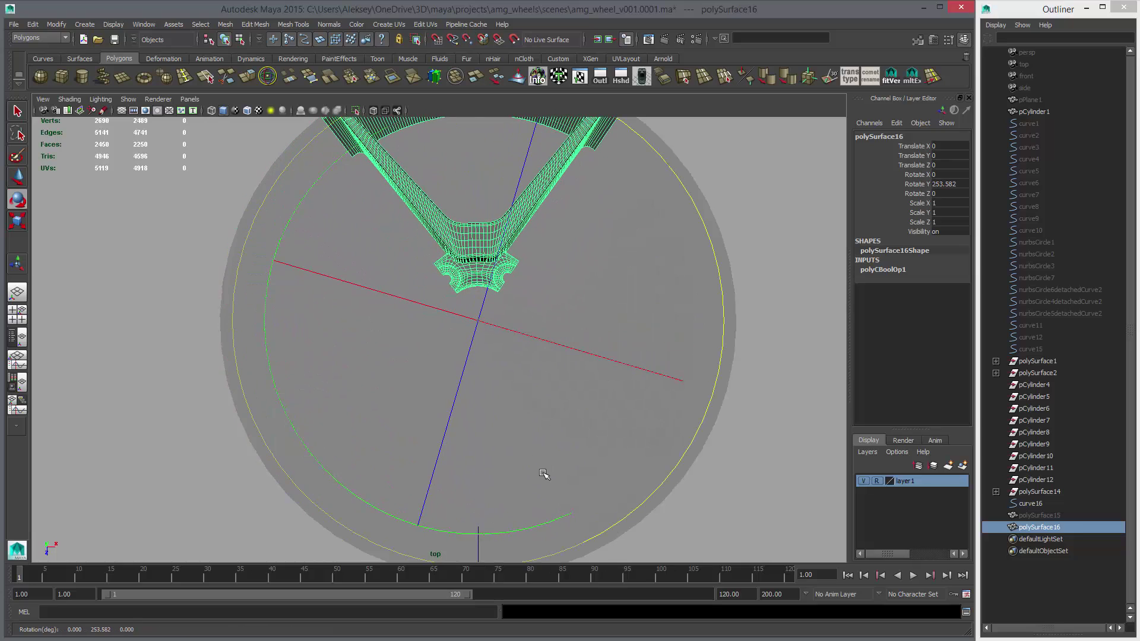
{"action": "middle_click_drag", "start_coordinate": [638, 287], "coordinate": [616, 362], "text": "alt"}
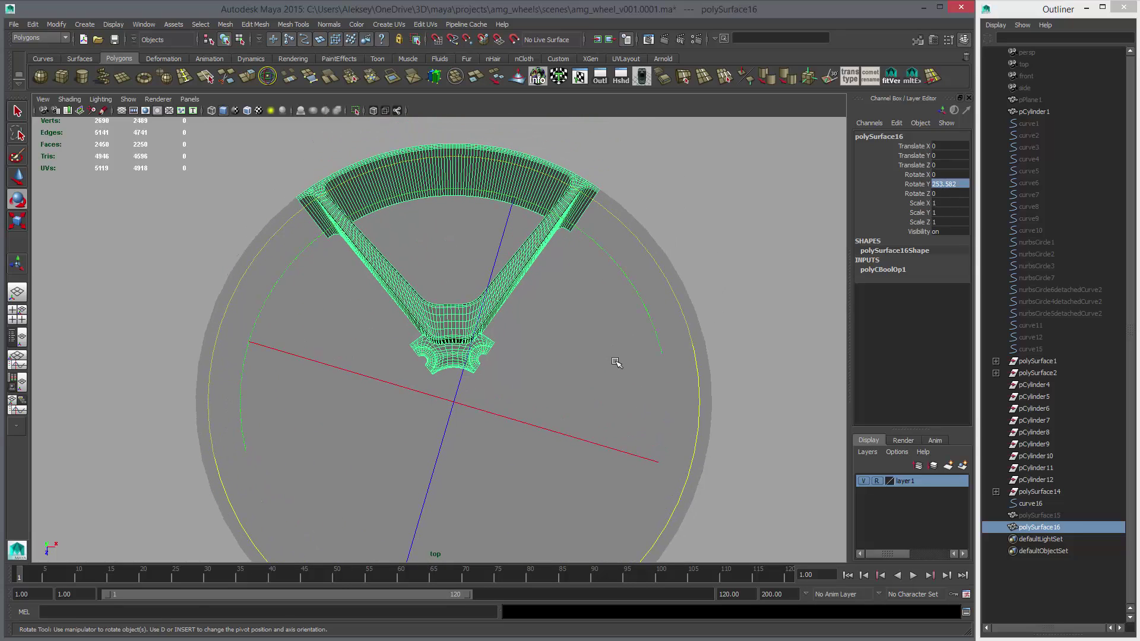
{"action": "key", "text": "z"}
{"action": "key", "text": "shift+z"}
{"action": "key", "text": "z"}
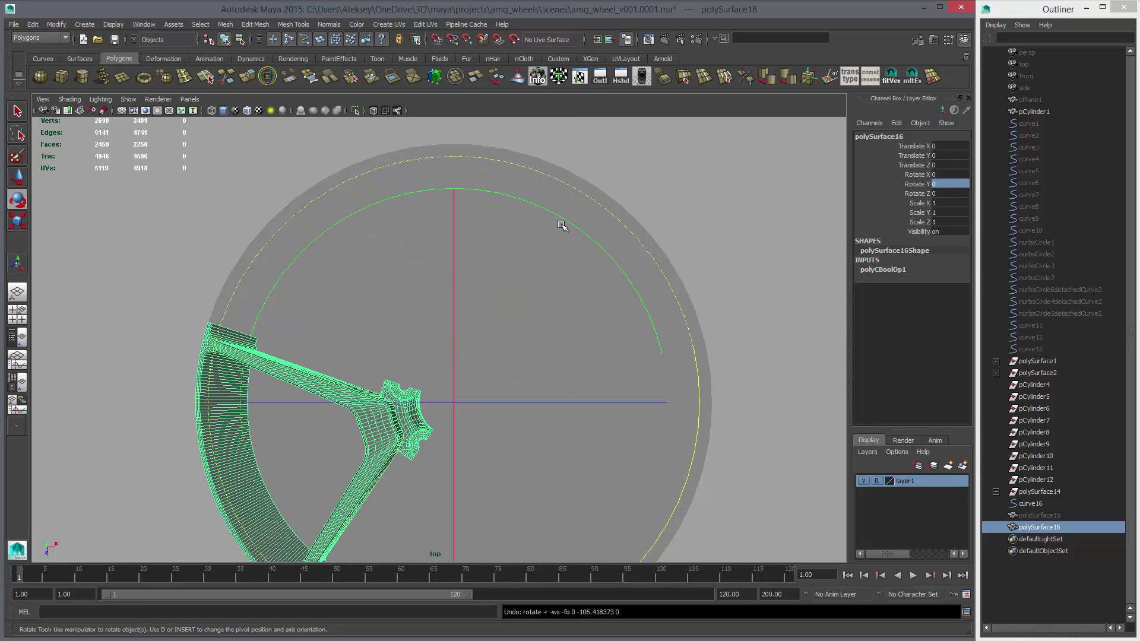
Step: Rotate the merged segment about the wheel's centre so it stands upright, setting Rotate Y to -108
{"action": "left_click_drag", "start_coordinate": [561, 226], "coordinate": [581, 499]}
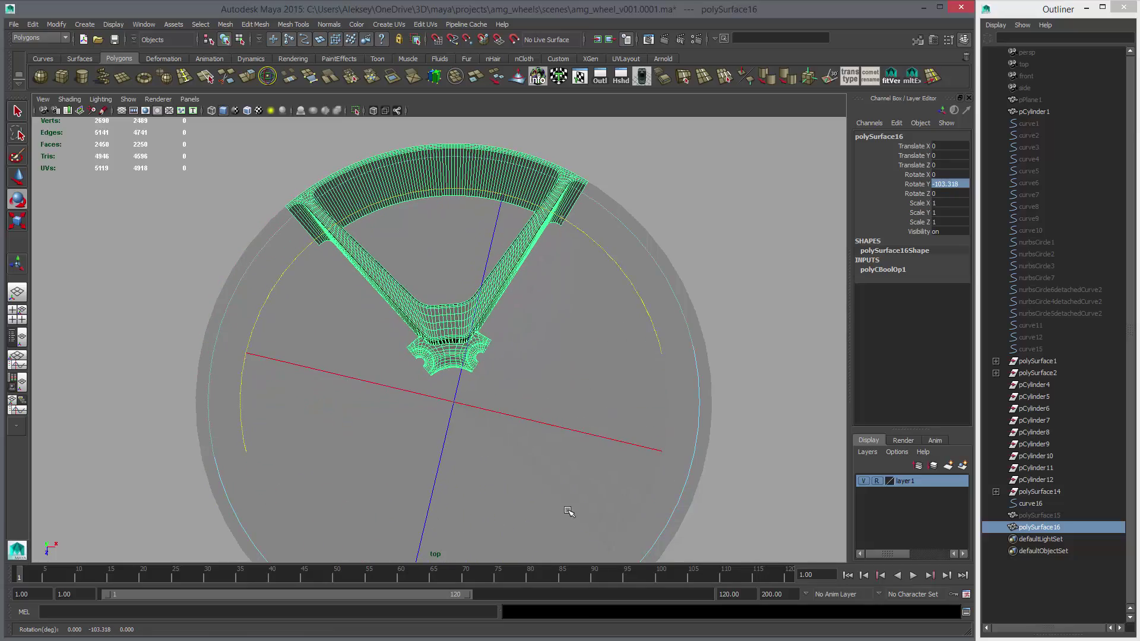
{"action": "left_click_drag", "start_coordinate": [569, 511], "coordinate": [559, 523]}
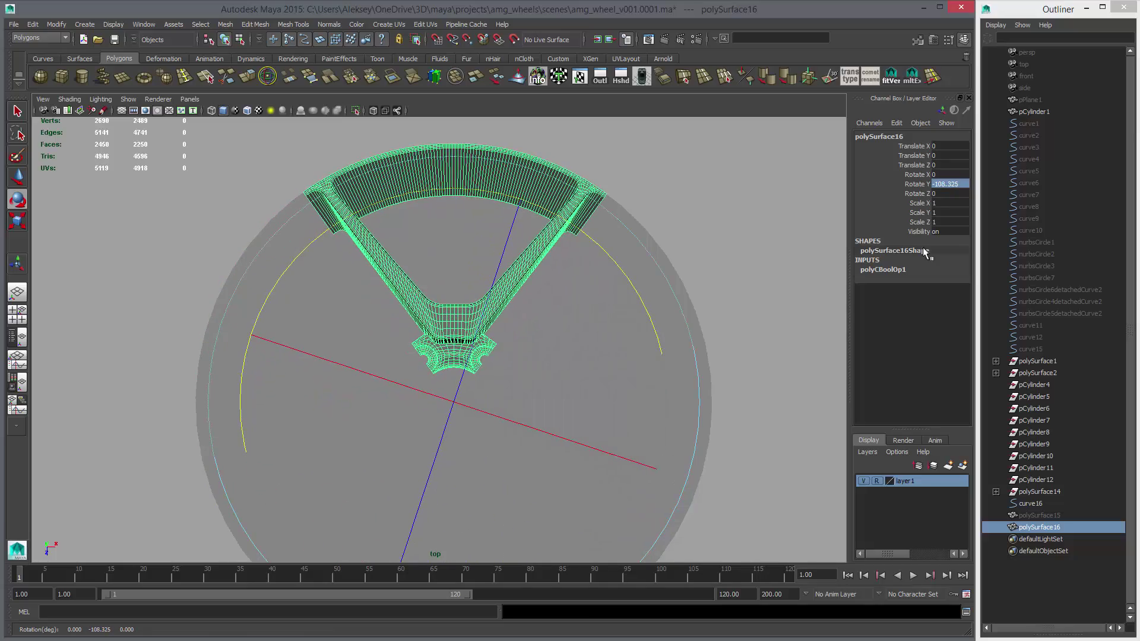
{"action": "left_click", "coordinate": [954, 189]}
{"action": "type", "text": "-108"}
{"action": "key", "text": "Return"}
Step: Delete all faces on one side of the segment's vertical symmetry line, keeping the half with the left spoke
{"action": "middle_click_drag", "start_coordinate": [765, 356], "coordinate": [731, 420], "text": "alt"}
{"action": "right_click_drag", "start_coordinate": [731, 420], "coordinate": [790, 463], "text": "alt"}
{"action": "key", "text": "w"}
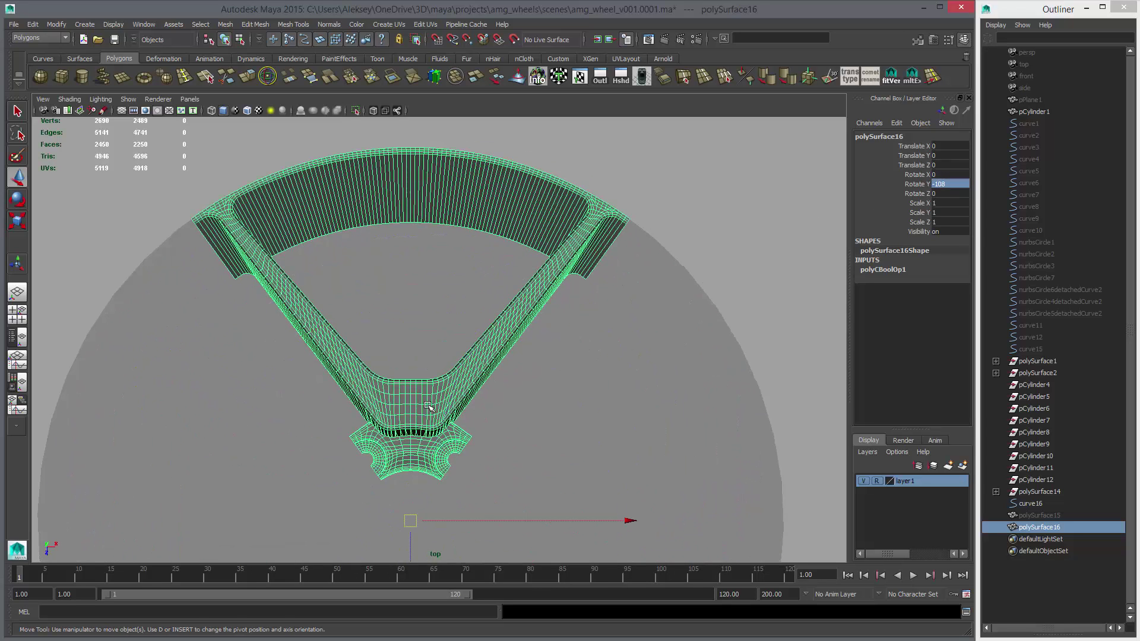
{"action": "right_click_drag", "start_coordinate": [428, 406], "coordinate": [428, 435]}
{"action": "left_click_drag", "start_coordinate": [446, 580], "coordinate": [423, 579]}
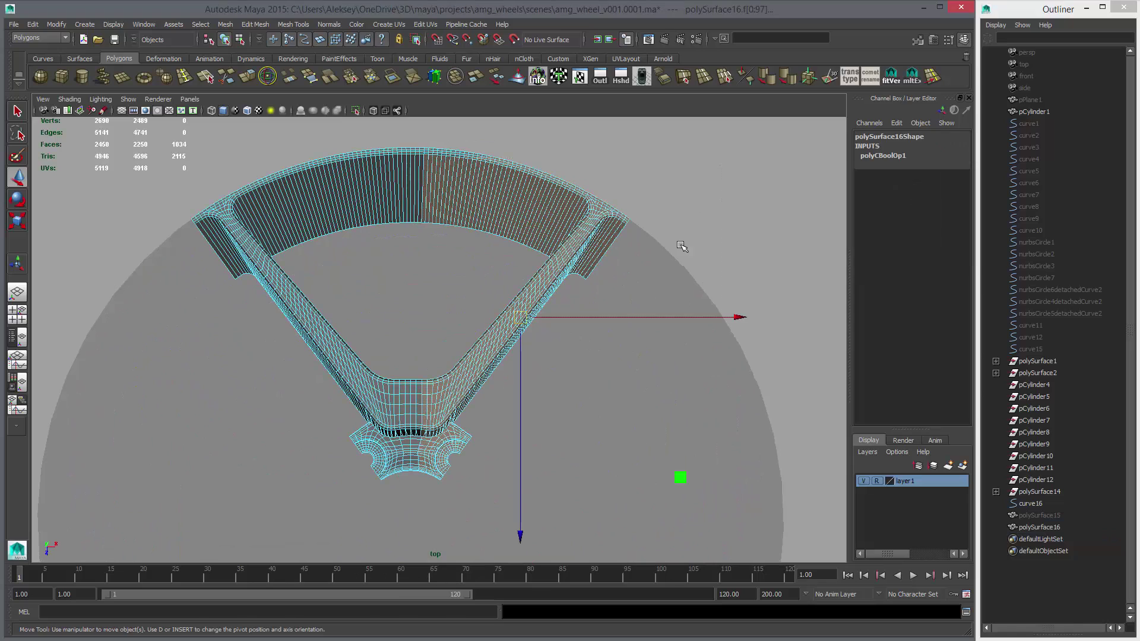
{"action": "left_click_drag", "start_coordinate": [422, 496], "coordinate": [412, 514], "text": "shift"}
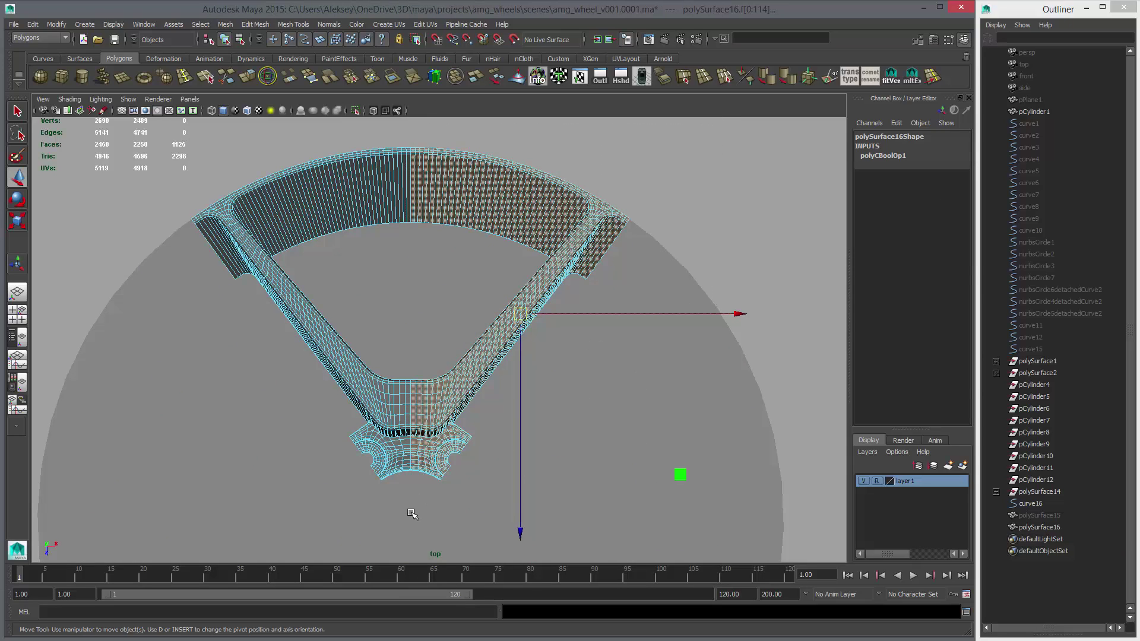
{"action": "key", "text": "Delete"}
Step: Inspect the remaining half segment in the perspective view and delete its construction history
{"action": "right_click_drag", "start_coordinate": [467, 362], "coordinate": [522, 324], "text": "alt"}
{"action": "key", "text": "space"}
{"action": "key", "text": "space"}
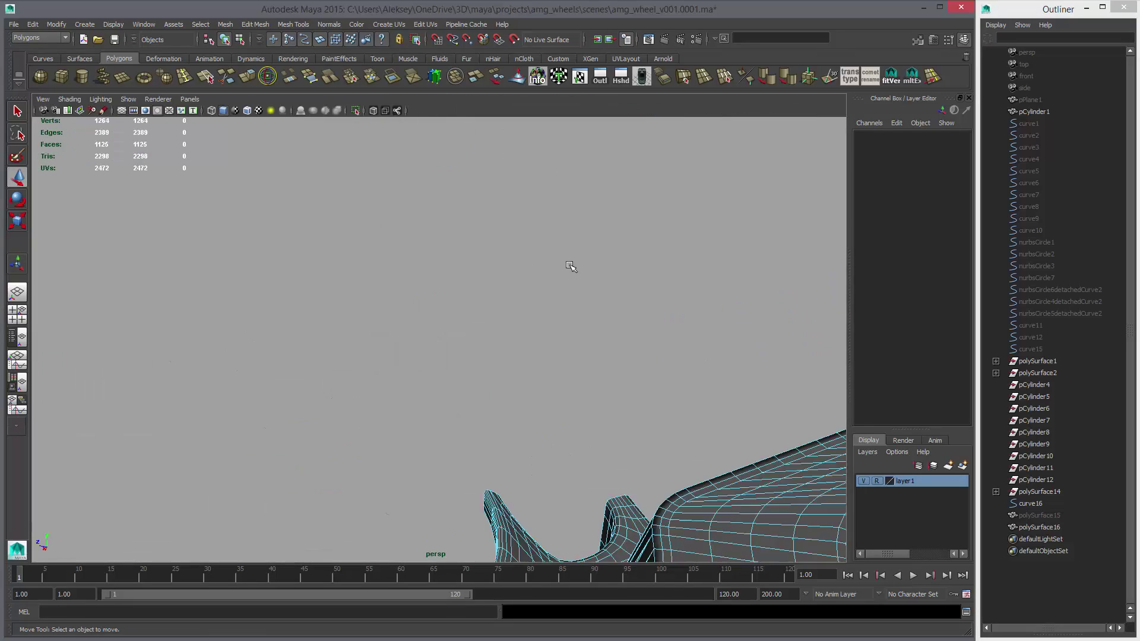
{"action": "left_click_drag", "start_coordinate": [485, 370], "coordinate": [509, 375], "text": "alt"}
{"action": "key", "text": "f"}
{"action": "middle_click_drag", "start_coordinate": [508, 297], "coordinate": [442, 404], "text": "alt"}
{"action": "right_click_drag", "start_coordinate": [442, 405], "coordinate": [789, 522], "text": "alt"}
{"action": "left_click_drag", "start_coordinate": [511, 416], "coordinate": [407, 367], "text": "alt"}
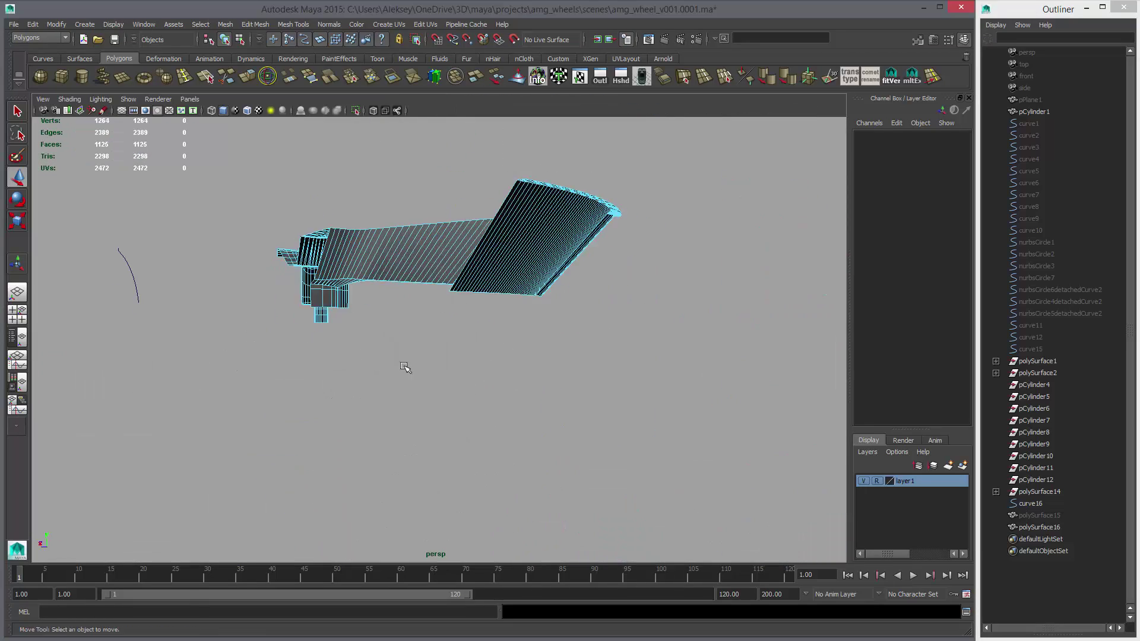
{"action": "middle_click_drag", "start_coordinate": [408, 367], "coordinate": [552, 455], "text": "alt"}
{"action": "right_click_drag", "start_coordinate": [552, 455], "coordinate": [717, 475], "text": "alt"}
{"action": "left_click_drag", "start_coordinate": [712, 469], "coordinate": [589, 364], "text": "alt"}
{"action": "right_click_drag", "start_coordinate": [470, 352], "coordinate": [466, 324]}
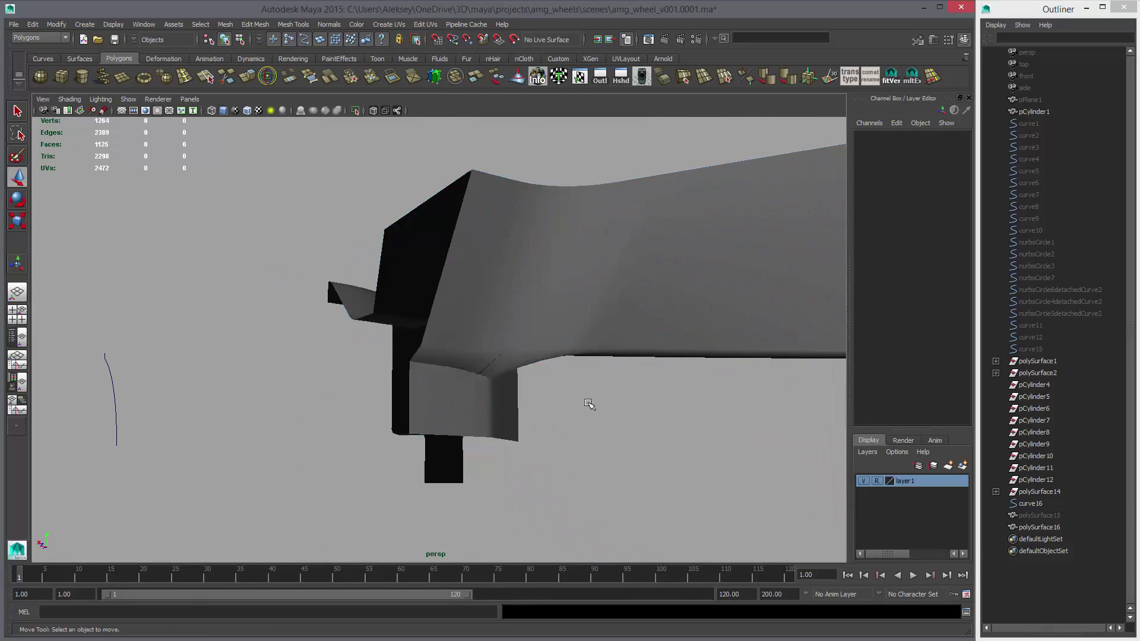
{"action": "left_click_drag", "start_coordinate": [590, 399], "coordinate": [509, 362], "text": "alt"}
{"action": "left_click", "coordinate": [519, 376]}
{"action": "key", "text": "alt+shift+d"}
Step: Delete the surplus slanted edges on the spoke's end wall where it meets the hub's upper surface
{"action": "middle_click_drag", "start_coordinate": [514, 348], "coordinate": [492, 408], "text": "alt"}
{"action": "right_click_drag", "start_coordinate": [493, 407], "coordinate": [570, 409], "text": "alt"}
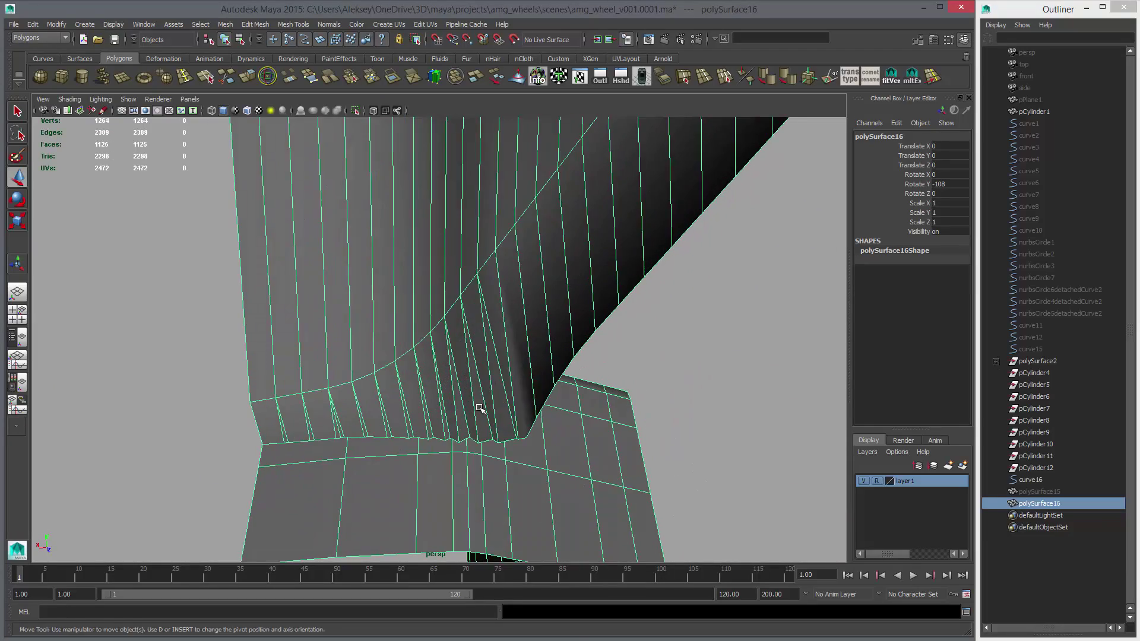
{"action": "left_click_drag", "start_coordinate": [478, 407], "coordinate": [520, 391], "text": "alt"}
{"action": "key", "text": "q"}
{"action": "right_click_drag", "start_coordinate": [521, 393], "coordinate": [521, 369]}
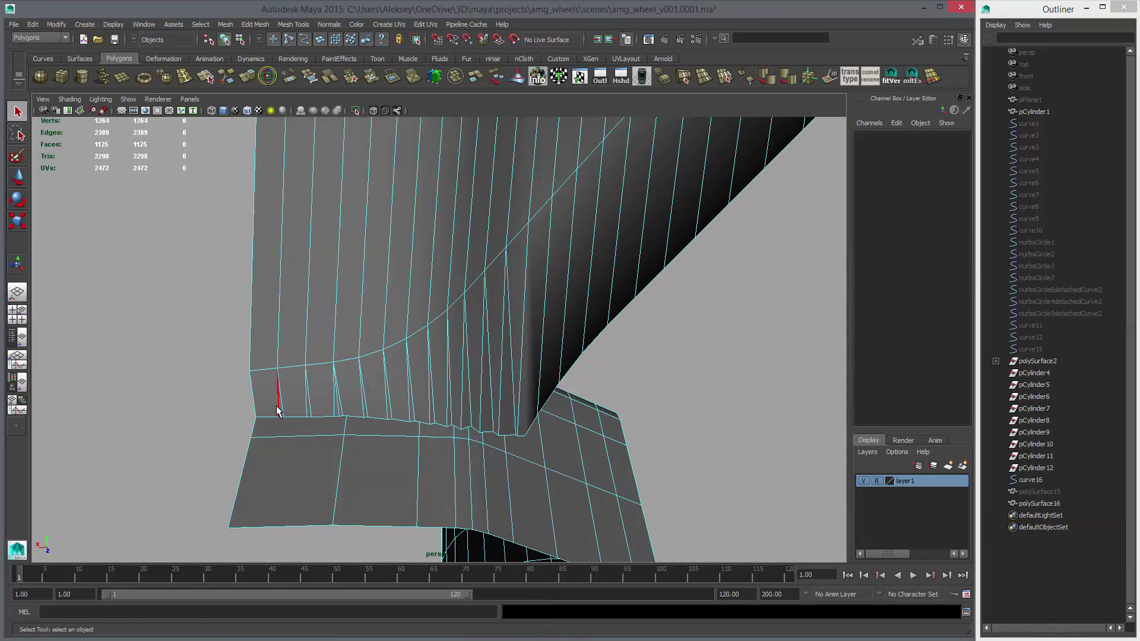
{"action": "left_click_drag", "start_coordinate": [277, 409], "coordinate": [391, 377], "text": "alt"}
{"action": "left_click", "coordinate": [386, 375]}
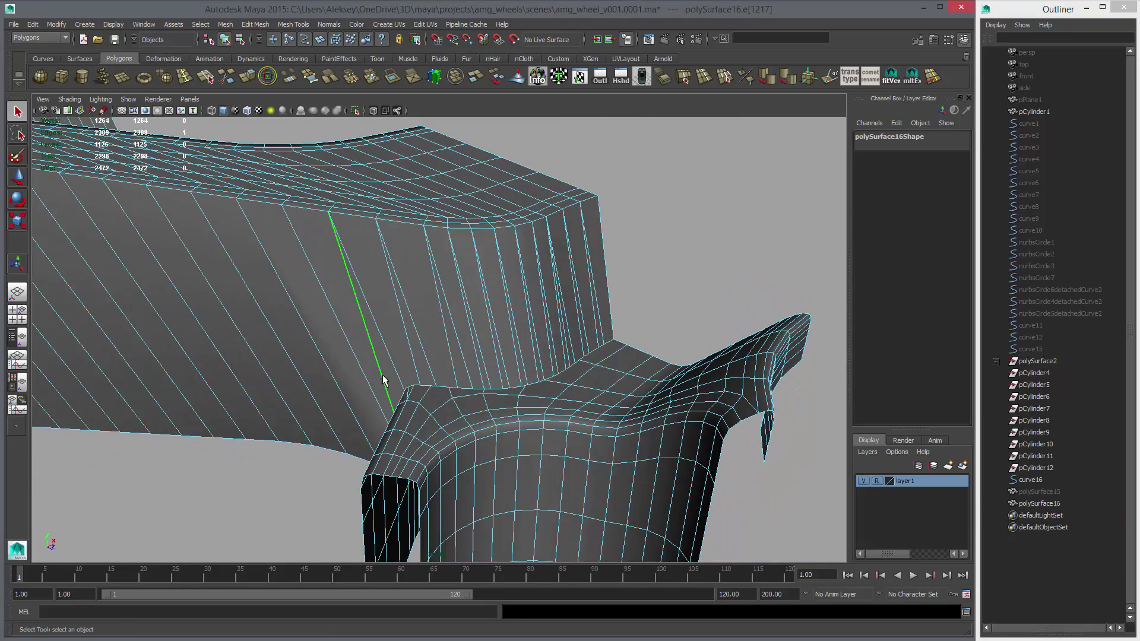
{"action": "left_click", "coordinate": [415, 379], "text": "shift"}
{"action": "left_click", "coordinate": [453, 374], "text": "shift"}
{"action": "mouse_move", "coordinate": [497, 391]}
{"action": "left_mouse_down", "text": "alt"}
{"action": "mouse_move", "coordinate": [482, 415]}
{"action": "mouse_move", "coordinate": [495, 392]}
{"action": "left_mouse_up", "text": "alt"}
{"action": "left_click", "coordinate": [466, 395], "text": "shift"}
{"action": "left_click", "coordinate": [483, 388], "text": "shift"}
{"action": "left_click", "coordinate": [504, 386], "text": "shift"}
{"action": "left_click", "coordinate": [495, 392], "text": "shift"}
{"action": "left_click", "coordinate": [510, 398], "text": "shift"}
{"action": "left_click", "coordinate": [529, 397], "text": "shift"}
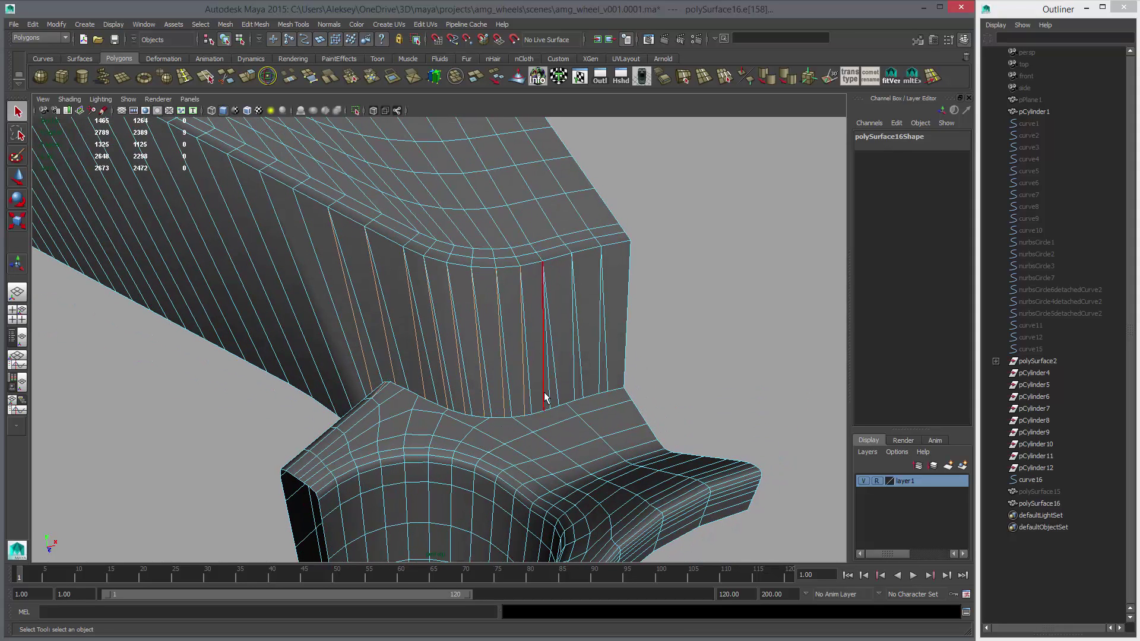
{"action": "left_click", "coordinate": [558, 394], "text": "shift"}
{"action": "left_click", "coordinate": [581, 390], "text": "shift"}
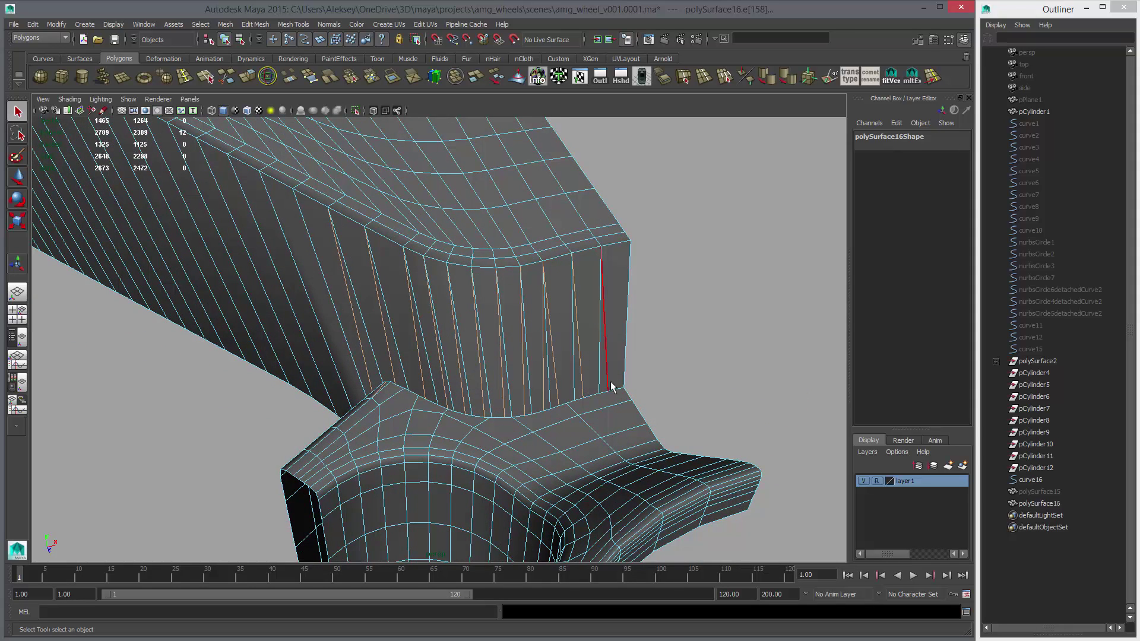
{"action": "left_click", "coordinate": [611, 387], "text": "shift"}
{"action": "key", "text": "ctrl+Delete"}
Step: Delete the surplus slanted edges along the lower strip of the spoke's rear wall, just above the hub
{"action": "left_click_drag", "start_coordinate": [603, 384], "coordinate": [537, 368], "text": "alt"}
{"action": "left_click", "coordinate": [498, 379]}
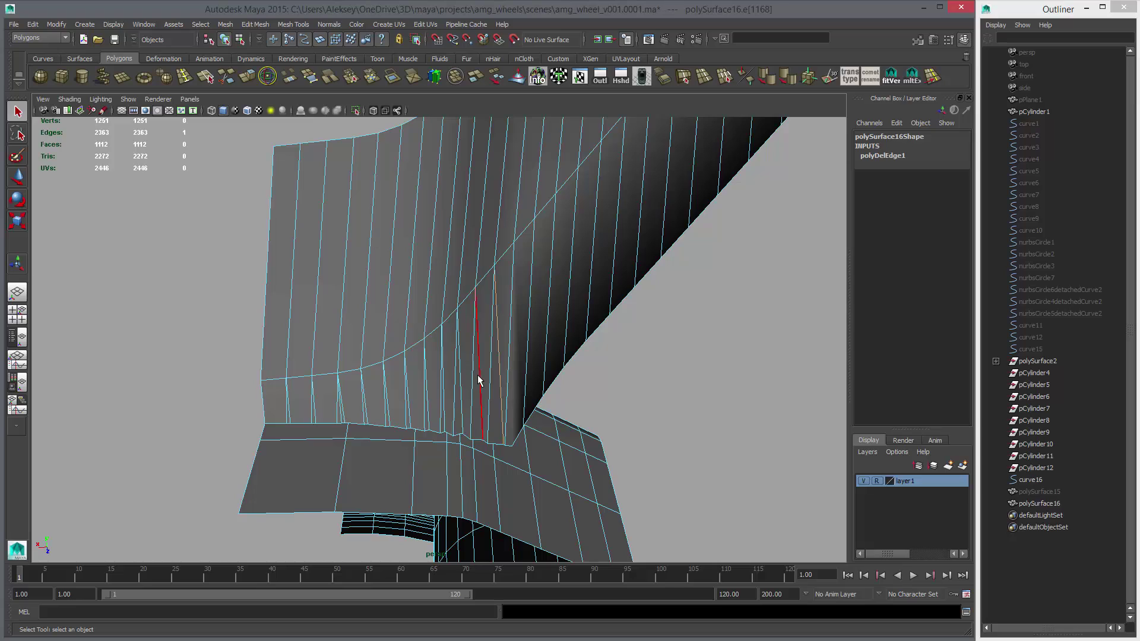
{"action": "left_click", "coordinate": [477, 375], "text": "shift"}
{"action": "left_click", "coordinate": [459, 386], "text": "shift"}
{"action": "left_click", "coordinate": [442, 394], "text": "shift"}
{"action": "left_click", "coordinate": [426, 399], "text": "shift"}
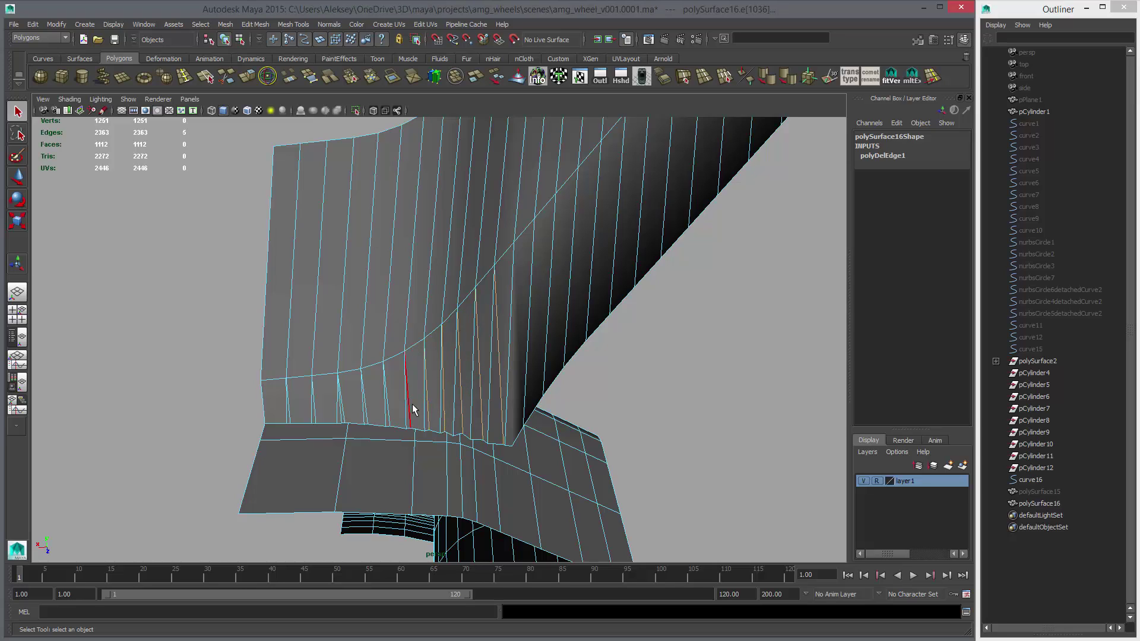
{"action": "left_click", "coordinate": [407, 402], "text": "shift"}
{"action": "left_click", "coordinate": [387, 408], "text": "shift"}
{"action": "left_click", "coordinate": [364, 412], "text": "shift"}
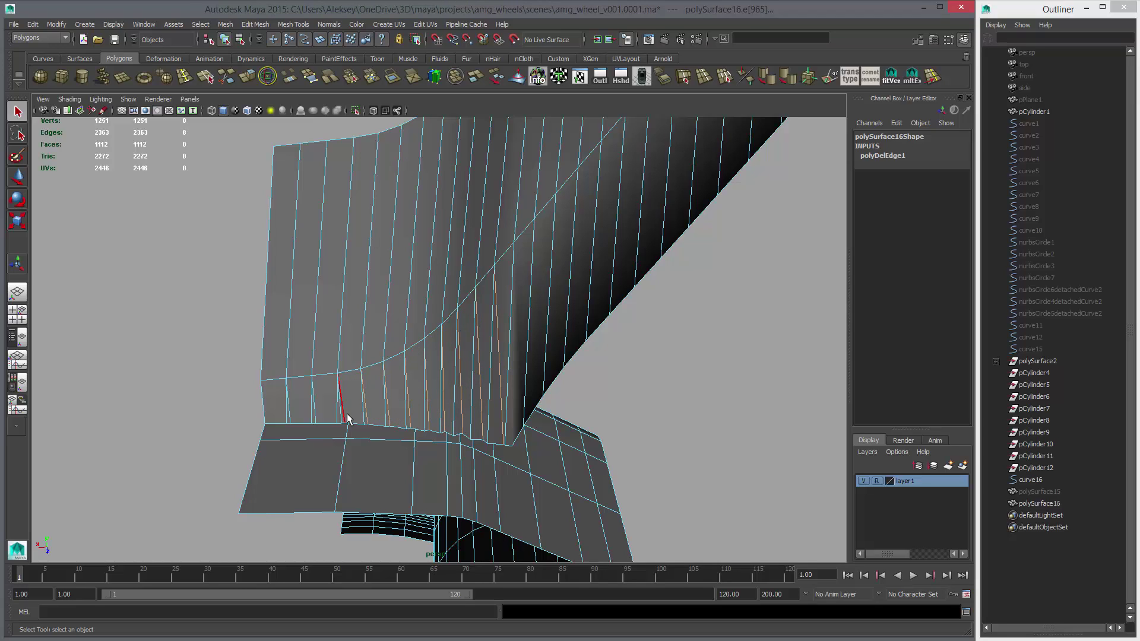
{"action": "left_click", "coordinate": [347, 414], "text": "shift"}
{"action": "left_click", "coordinate": [338, 409], "text": "shift"}
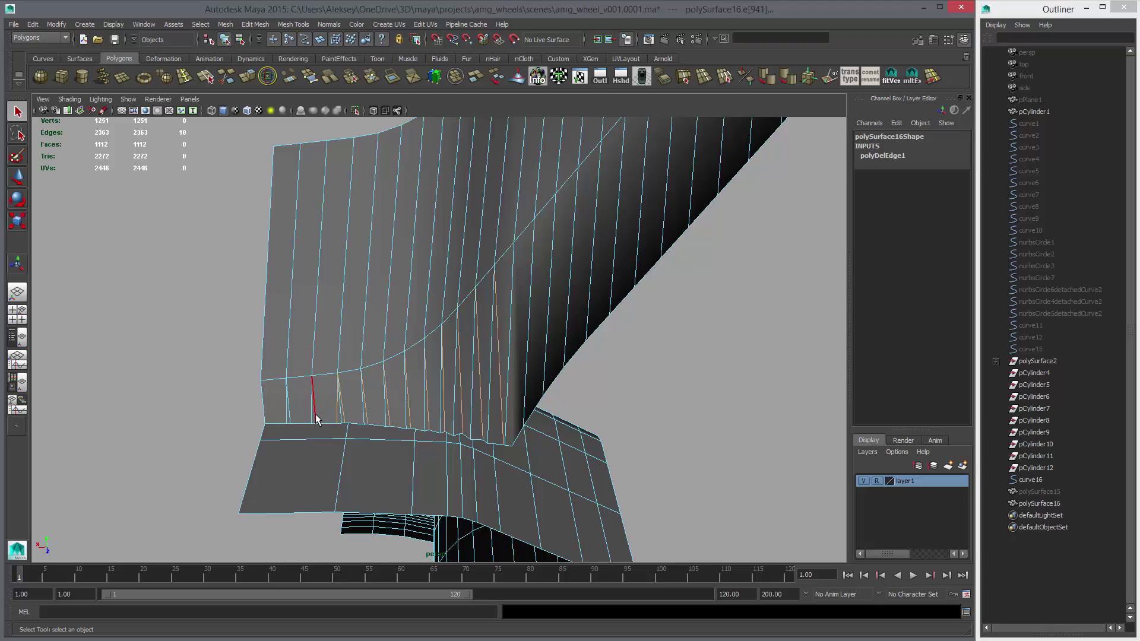
{"action": "left_click", "coordinate": [283, 419], "text": "shift"}
{"action": "key", "text": "ctrl+Delete"}
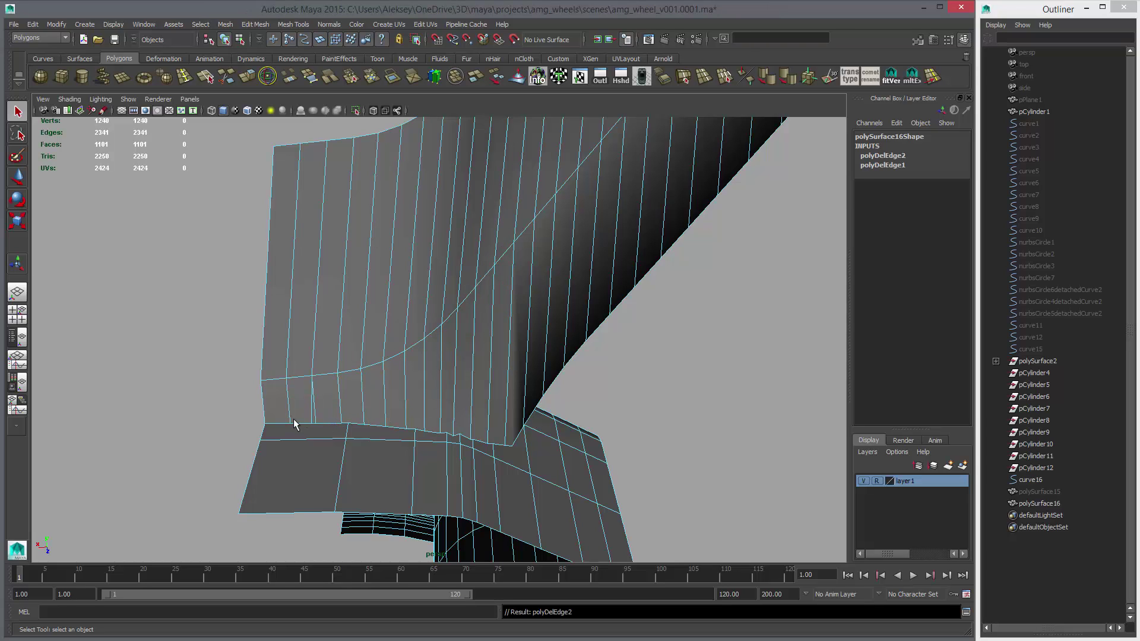
{"action": "left_click_drag", "start_coordinate": [298, 438], "coordinate": [310, 427], "text": "alt"}
{"action": "left_click", "coordinate": [309, 426]}
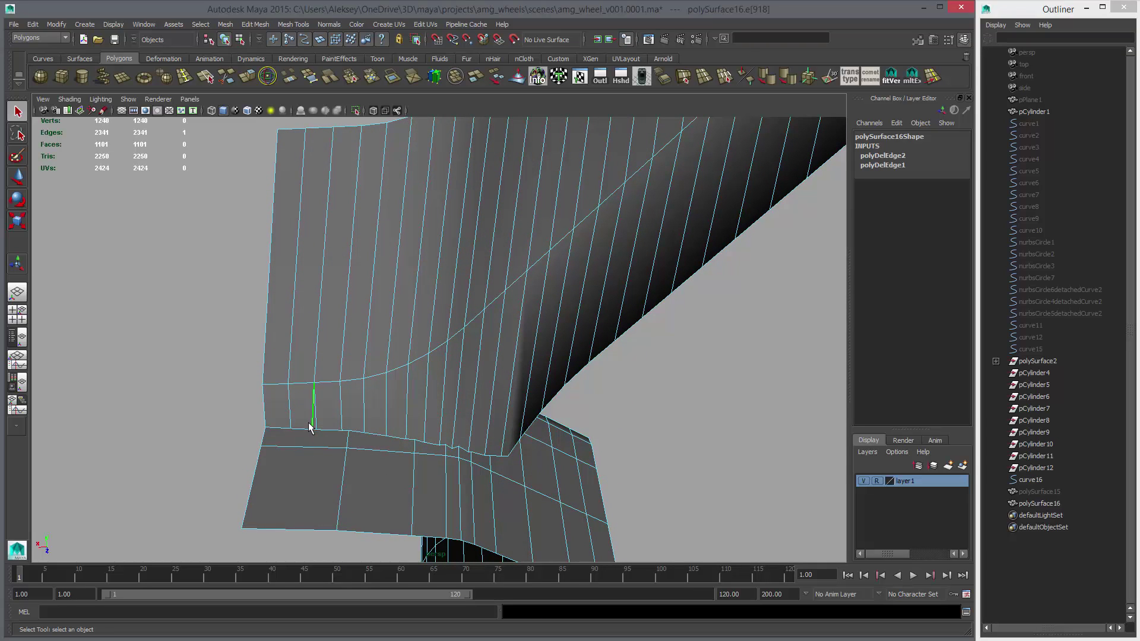
{"action": "key", "text": "ctrl+Delete"}
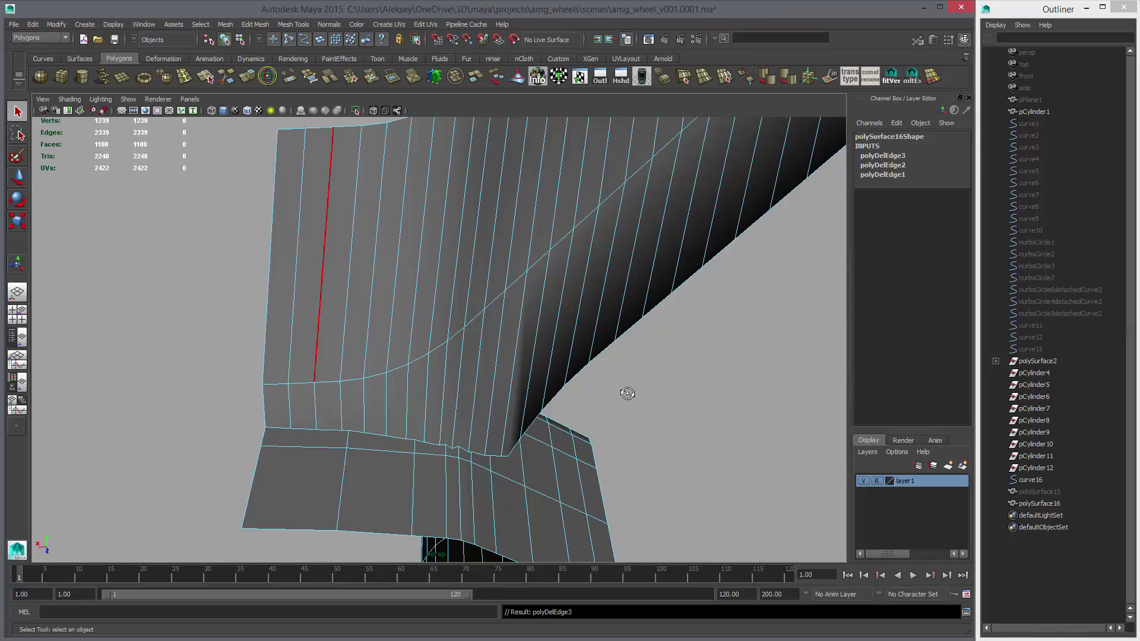
Step: Delete the short edges on the hub's rear face between its horizontal edge loop and the spoke joint
{"action": "left_click_drag", "start_coordinate": [628, 394], "coordinate": [527, 389], "text": "alt"}
{"action": "right_click_drag", "start_coordinate": [403, 293], "coordinate": [402, 265]}
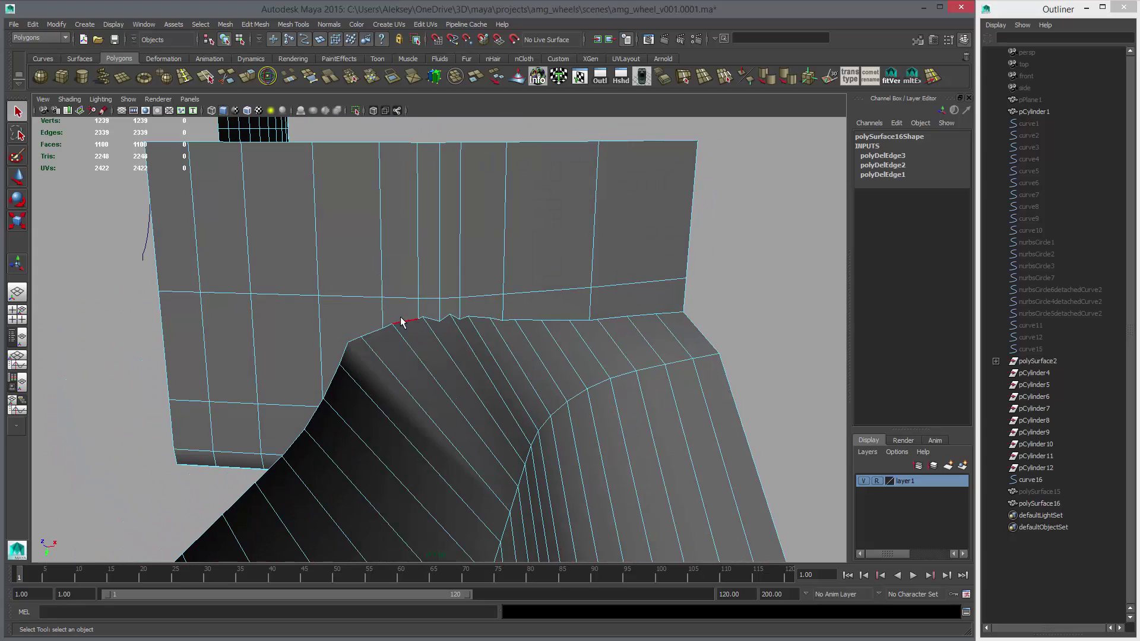
{"action": "left_click", "coordinate": [419, 312]}
{"action": "left_click", "coordinate": [441, 313], "text": "shift"}
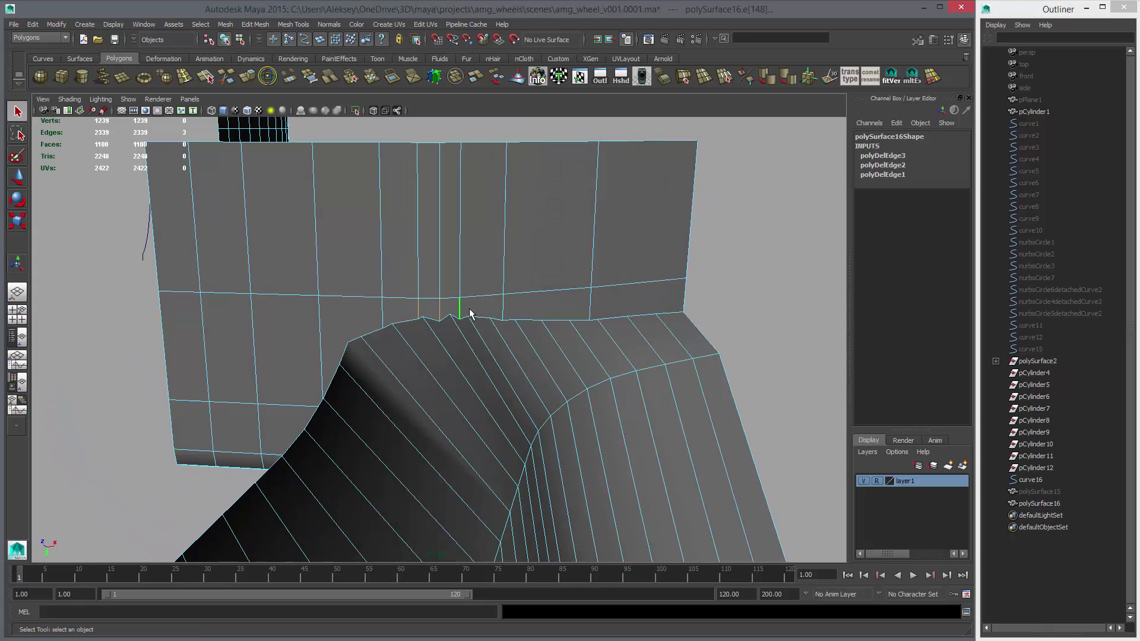
{"action": "left_click", "coordinate": [587, 315], "text": "shift"}
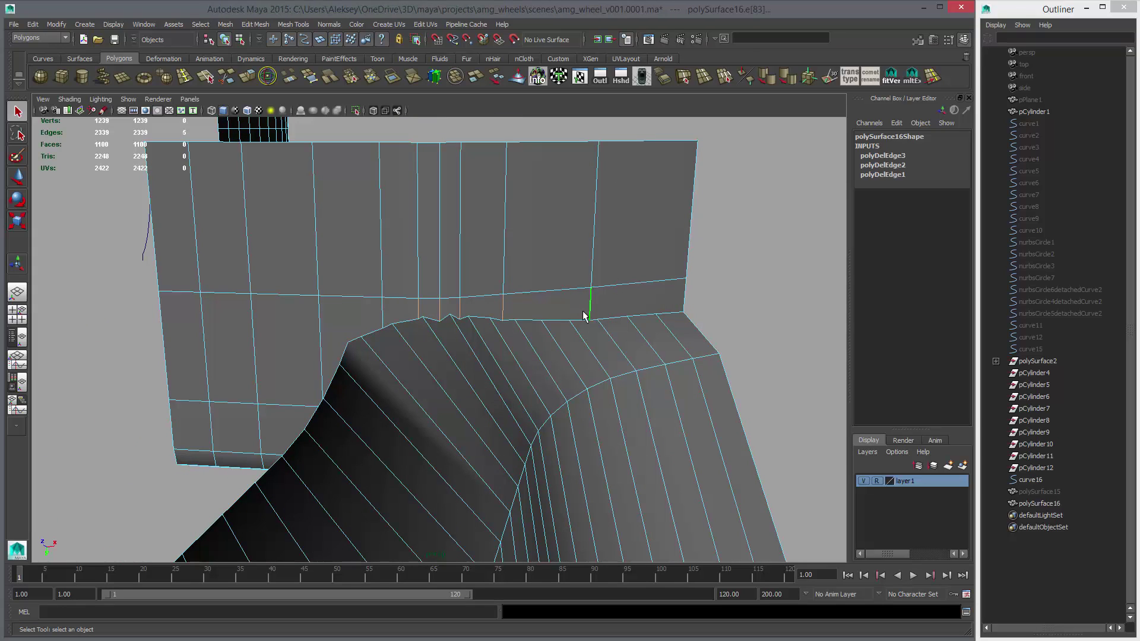
{"action": "left_click", "coordinate": [382, 313], "text": "shift"}
{"action": "key", "text": "ctrl+Delete"}
Step: Delete the short horizontal edge on the hub's side wall beside the spoke, just below the hub's rounded rim
{"action": "left_click_drag", "start_coordinate": [383, 320], "coordinate": [503, 392], "text": "alt"}
{"action": "middle_click_drag", "start_coordinate": [511, 352], "coordinate": [514, 407], "text": "alt"}
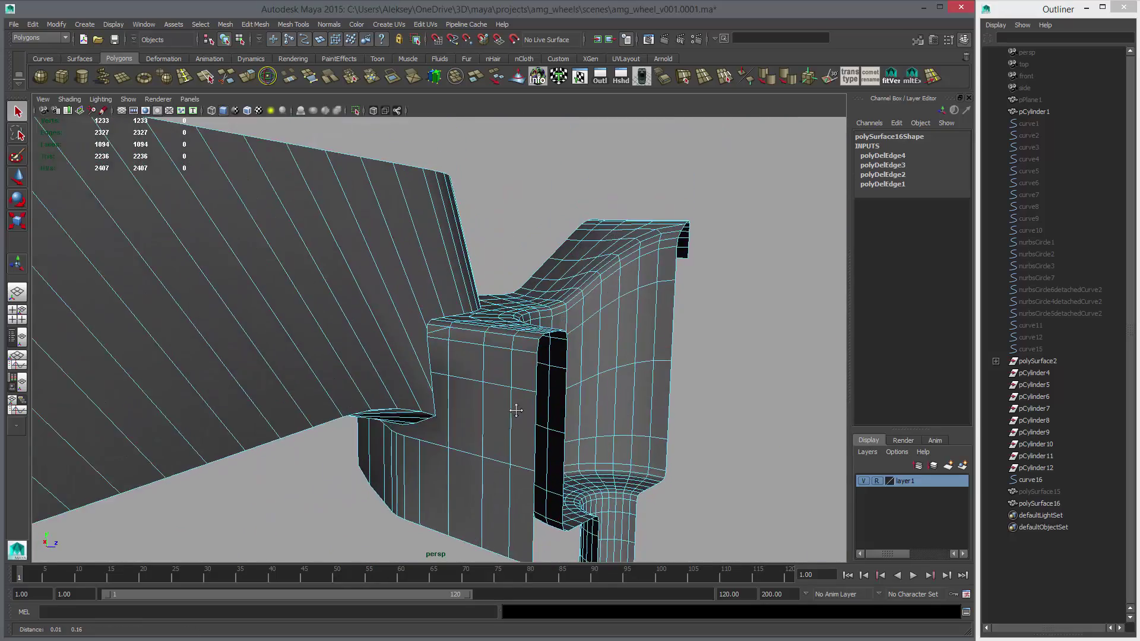
{"action": "scroll", "coordinate": [514, 407], "scroll_direction": "up", "scroll_amount": 3}
{"action": "left_click_drag", "start_coordinate": [514, 408], "coordinate": [505, 426], "text": "alt"}
{"action": "left_click", "coordinate": [438, 359]}
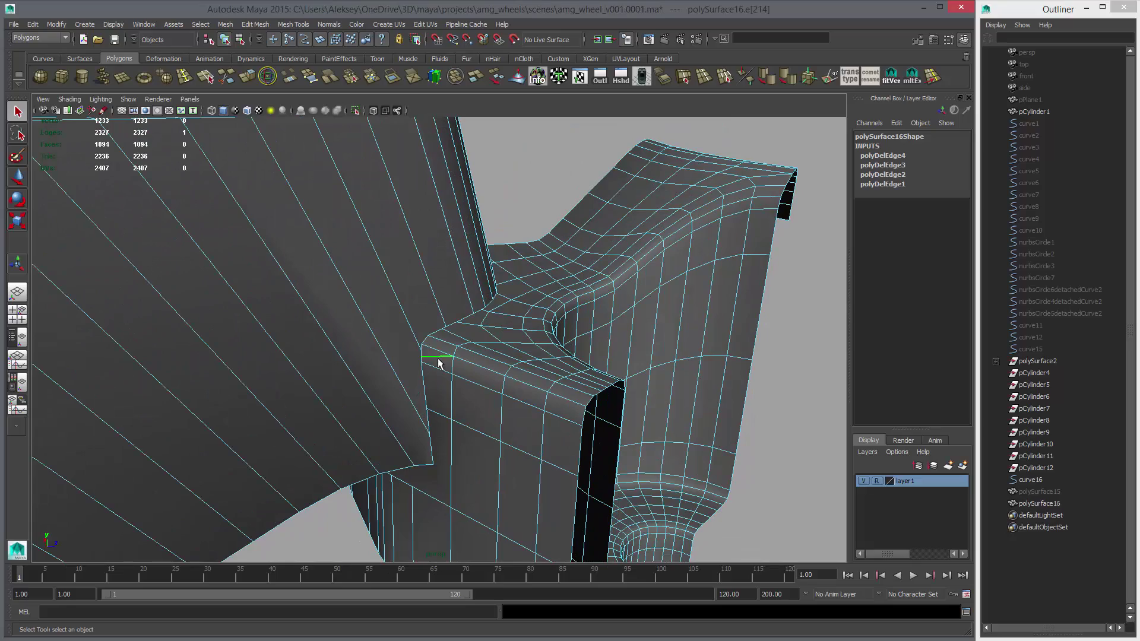
{"action": "key", "text": "ctrl+Delete"}
Step: Insert an edge path across the spoke's end wall just above the hub, using Equal distance from edge with Auto complete off
{"action": "left_click_drag", "start_coordinate": [508, 310], "coordinate": [381, 307], "text": "alt"}
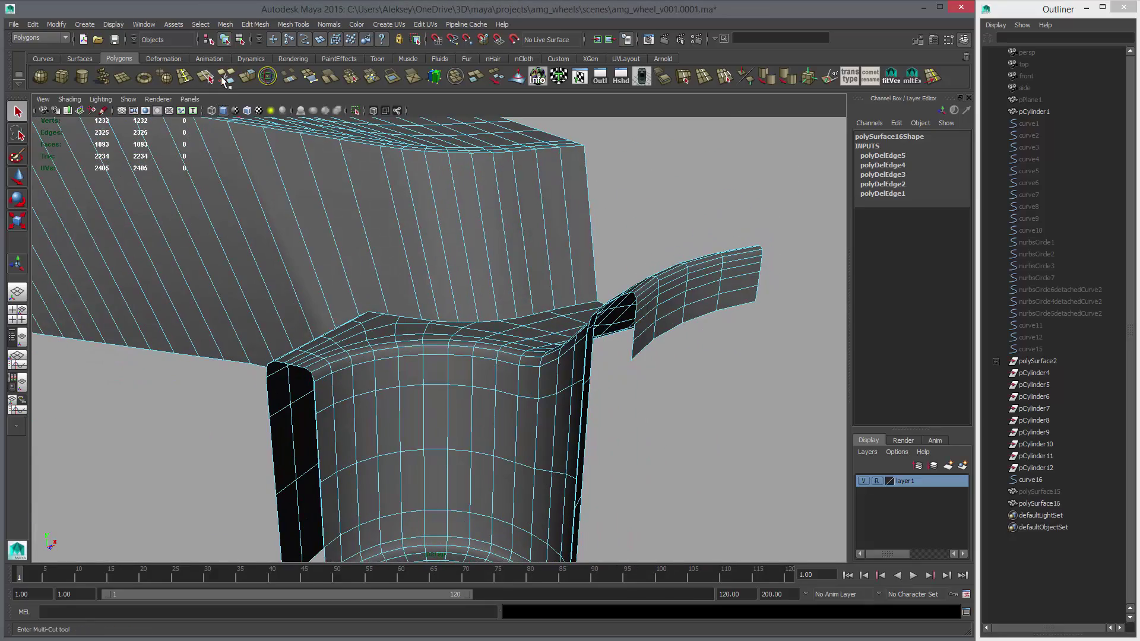
{"action": "left_click", "coordinate": [184, 76]}
{"action": "double_click", "coordinate": [11, 264]}
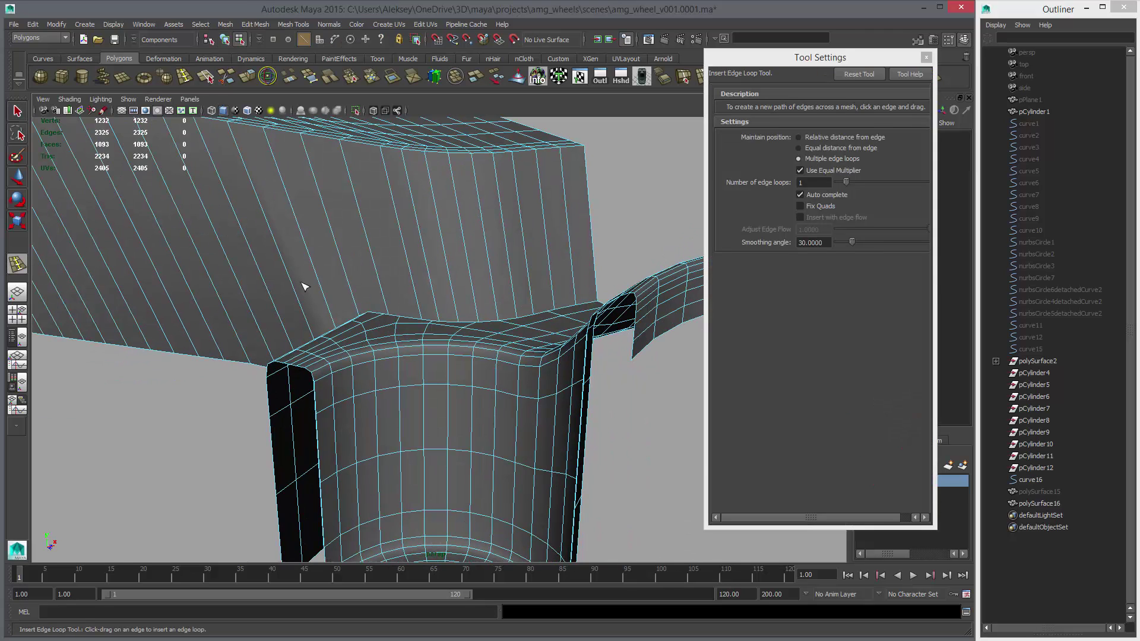
{"action": "left_click", "coordinate": [798, 148]}
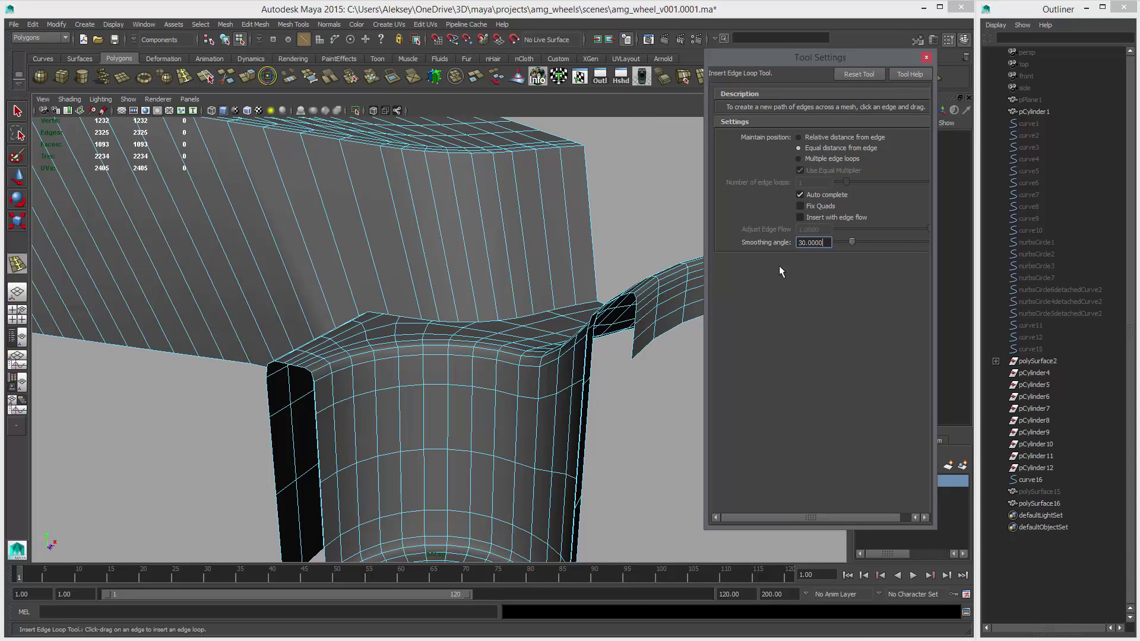
{"action": "left_click", "coordinate": [824, 195]}
{"action": "left_click_drag", "start_coordinate": [542, 293], "coordinate": [595, 251], "text": "alt"}
{"action": "left_click_drag", "start_coordinate": [602, 234], "coordinate": [438, 285]}
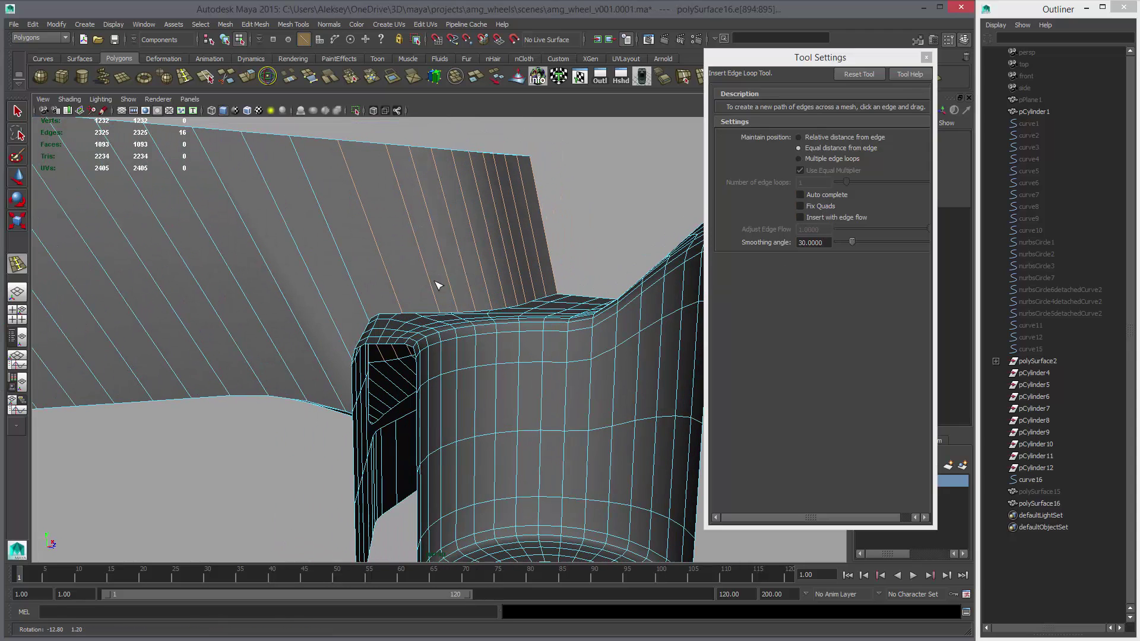
{"action": "left_click", "coordinate": [398, 301]}
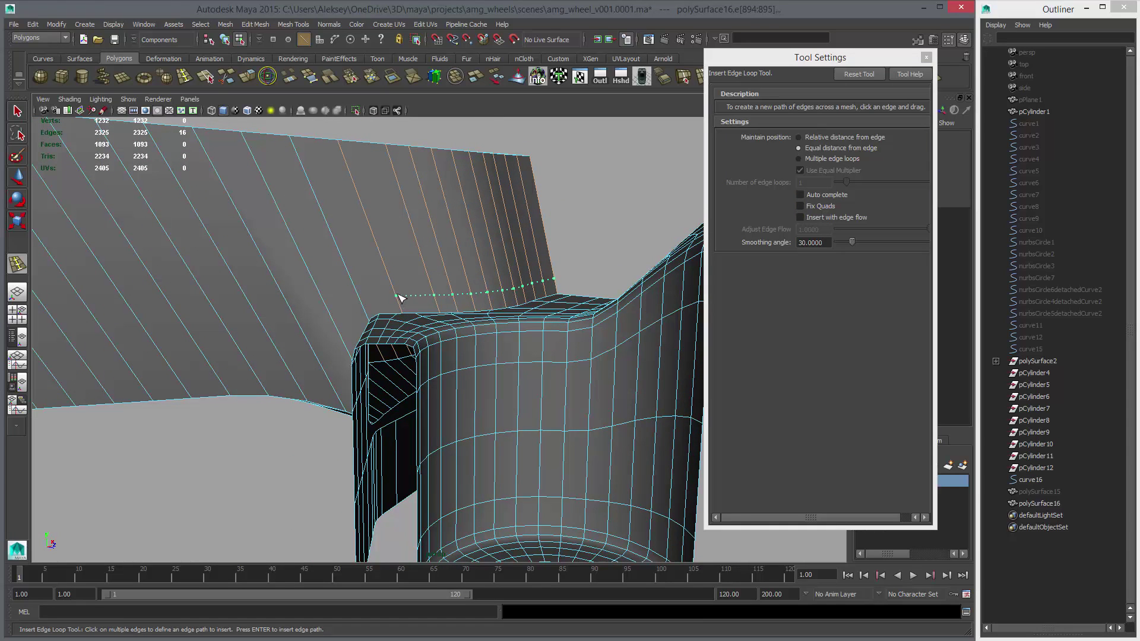
{"action": "key", "text": "Return"}
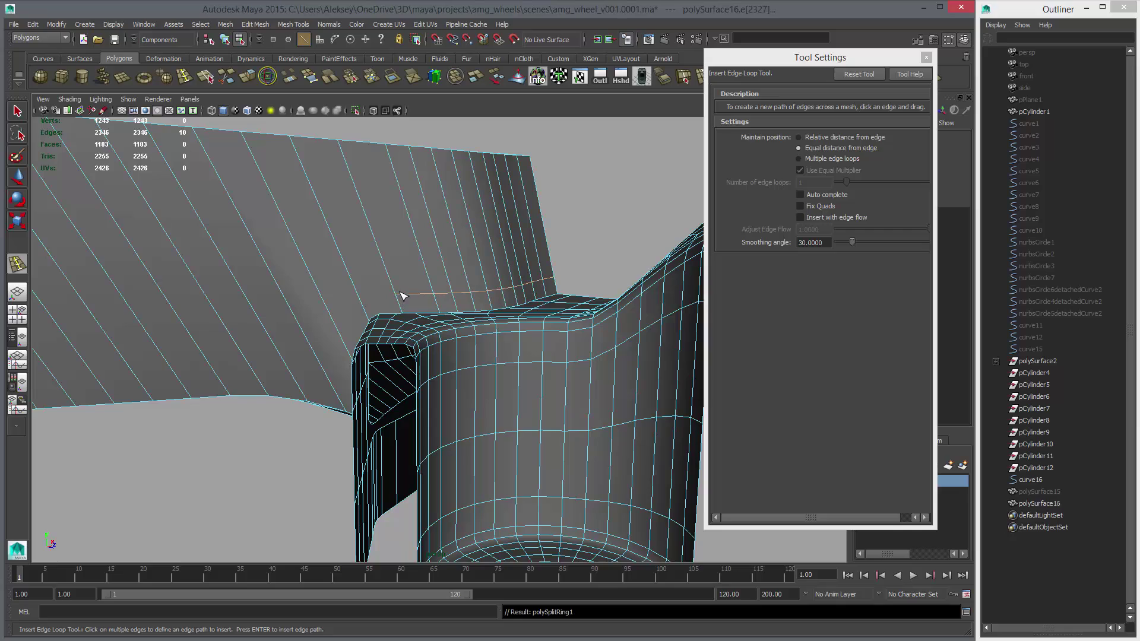
Step: Extend the new edge path with Multi-Cut across two side edges of the spoke and down to the vertex near its lower corner
{"action": "left_click_drag", "start_coordinate": [403, 296], "coordinate": [414, 338], "text": "alt"}
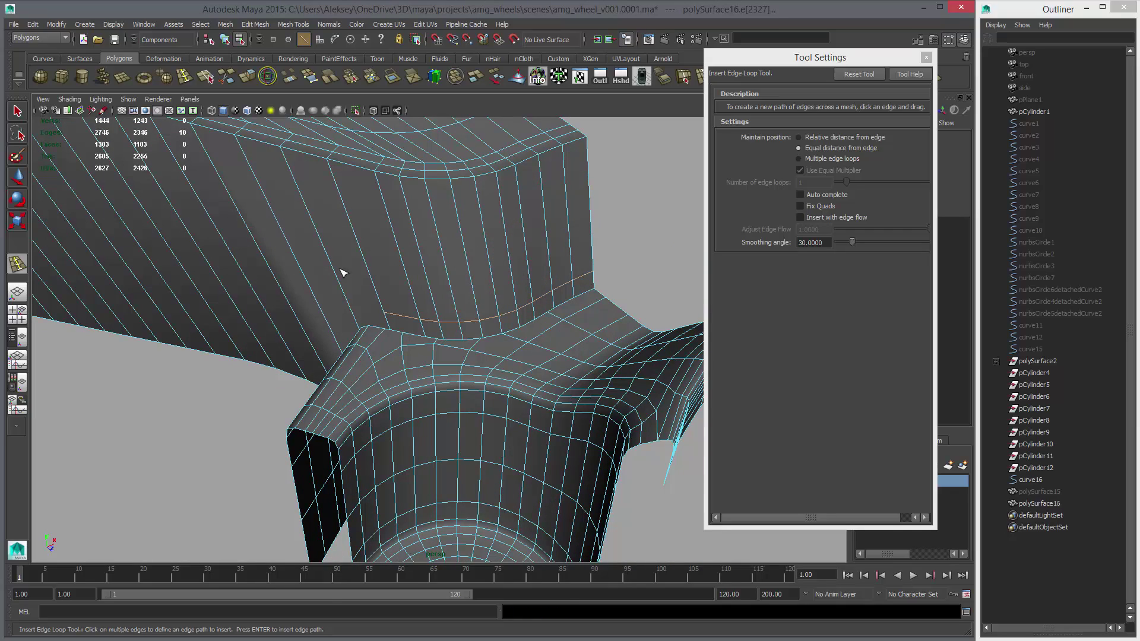
{"action": "left_click_drag", "start_coordinate": [343, 273], "coordinate": [419, 333], "text": "alt"}
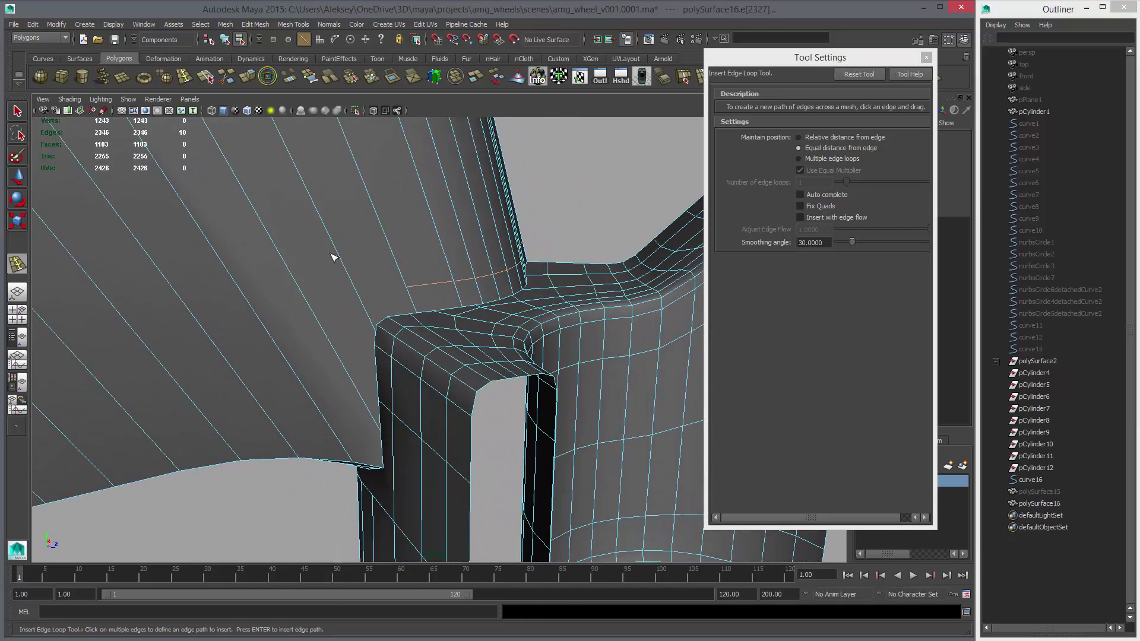
{"action": "left_click", "coordinate": [224, 79]}
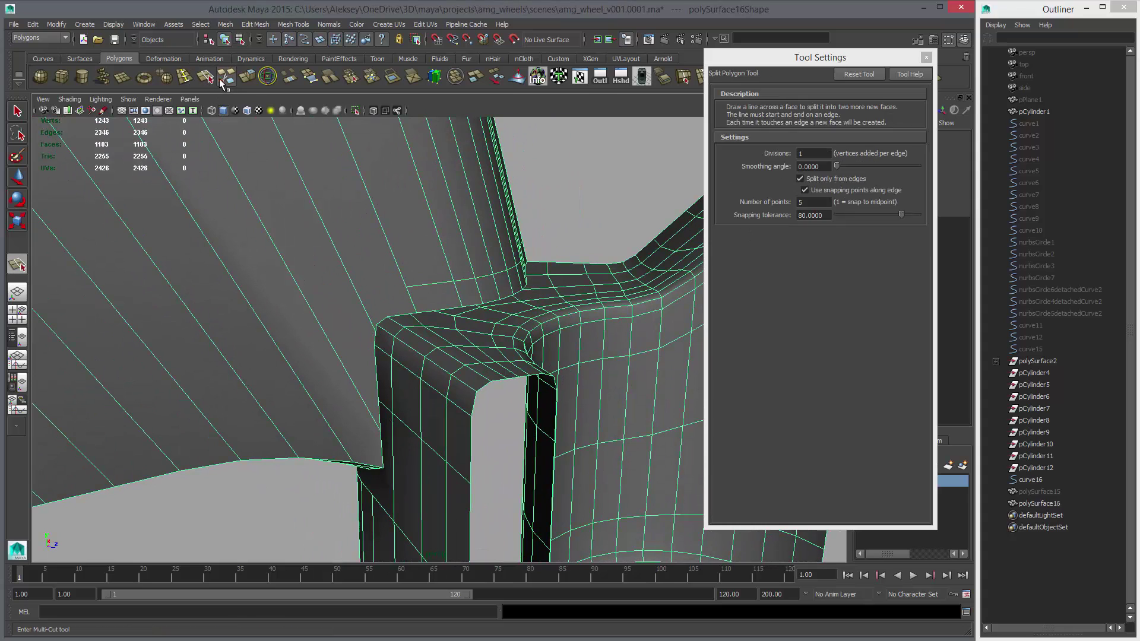
{"action": "left_click", "coordinate": [406, 286]}
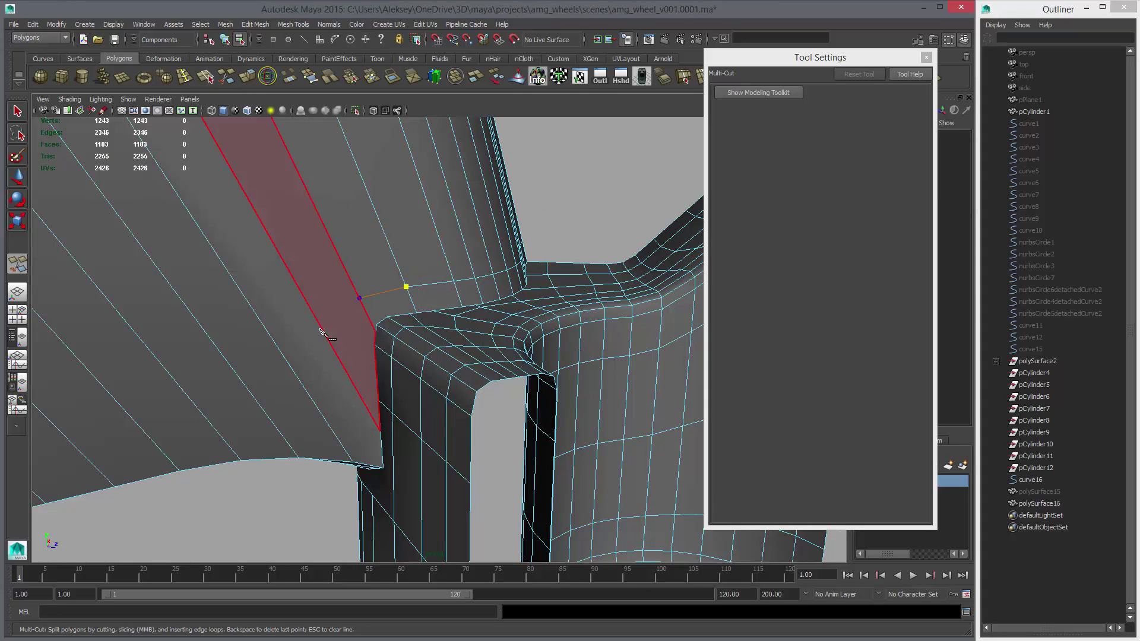
{"action": "left_click_drag", "start_coordinate": [323, 329], "coordinate": [329, 341]}
{"action": "mouse_move", "coordinate": [371, 389]}
{"action": "left_mouse_down", "text": "alt"}
{"action": "mouse_move", "coordinate": [380, 354]}
{"action": "mouse_move", "coordinate": [356, 373]}
{"action": "left_mouse_up", "text": "alt"}
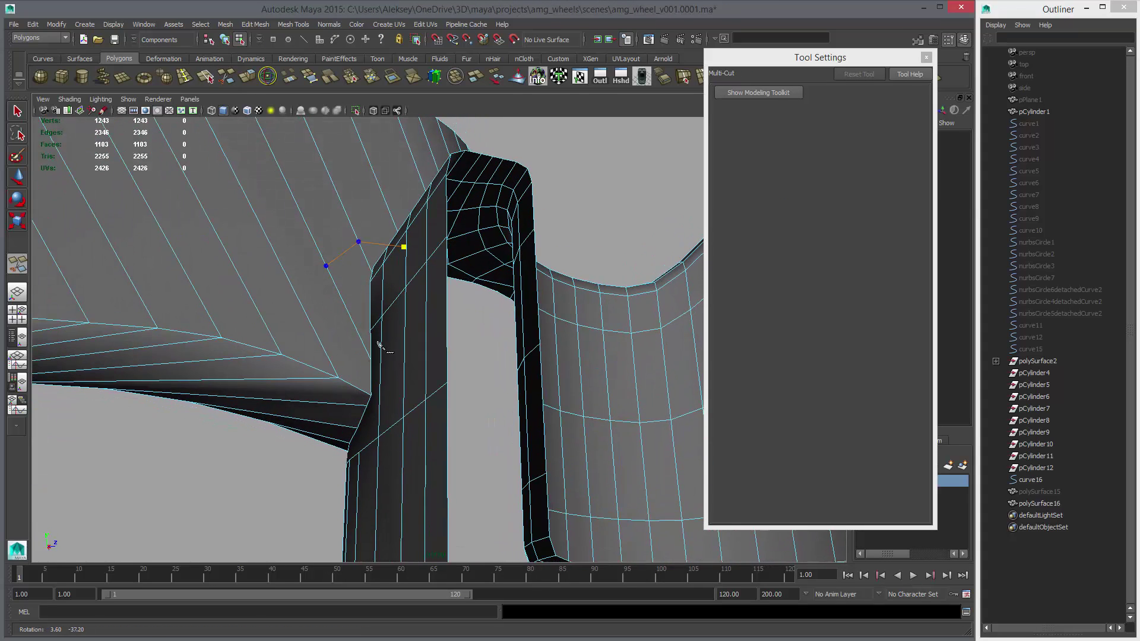
{"action": "left_click", "coordinate": [332, 365]}
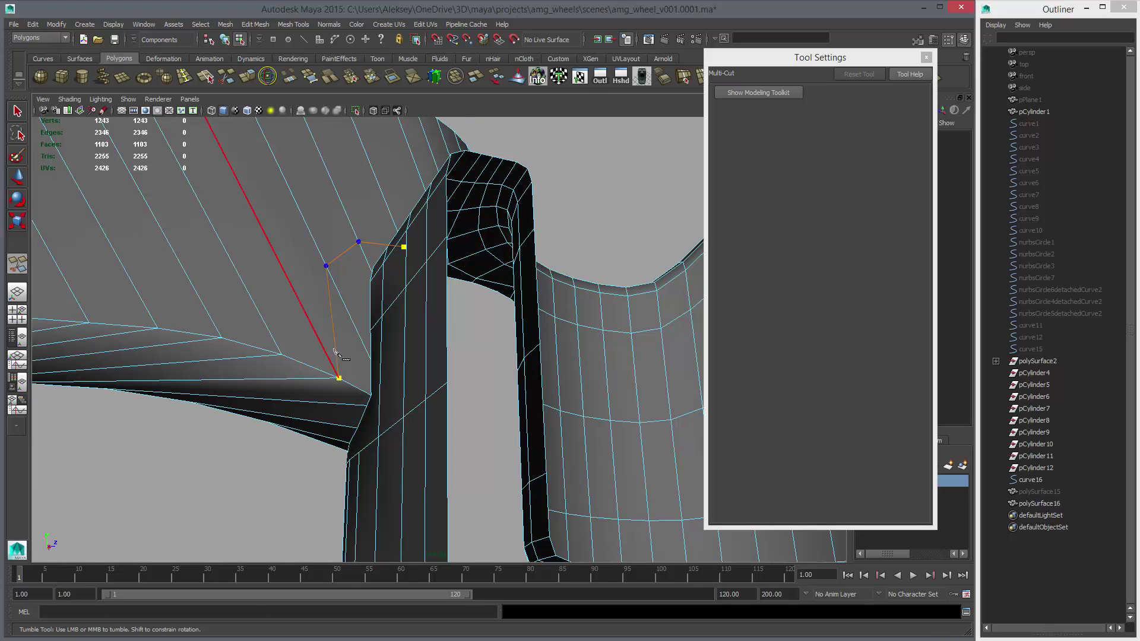
{"action": "key", "text": "Escape"}
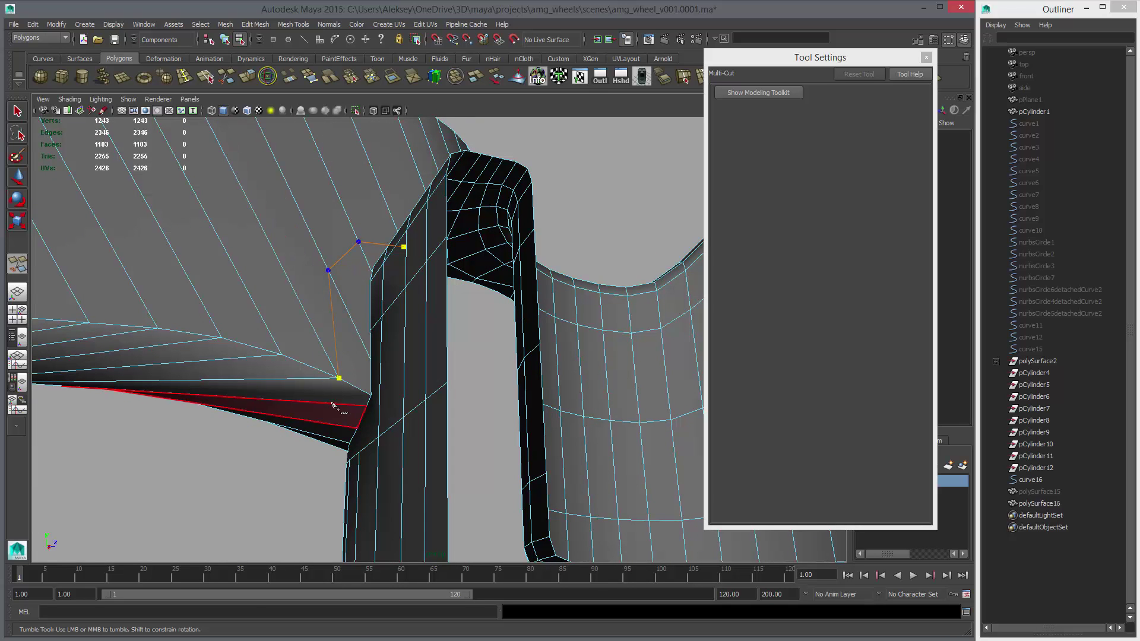
{"action": "left_click", "coordinate": [348, 410]}
{"action": "key", "text": "Return"}
Step: Insert a matching edge path across the spoke's rear wall, close to its joint with the hub
{"action": "left_click_drag", "start_coordinate": [351, 415], "coordinate": [438, 305], "text": "alt"}
{"action": "key", "text": "w"}
{"action": "right_click", "coordinate": [275, 320]}
{"action": "left_click", "coordinate": [185, 77]}
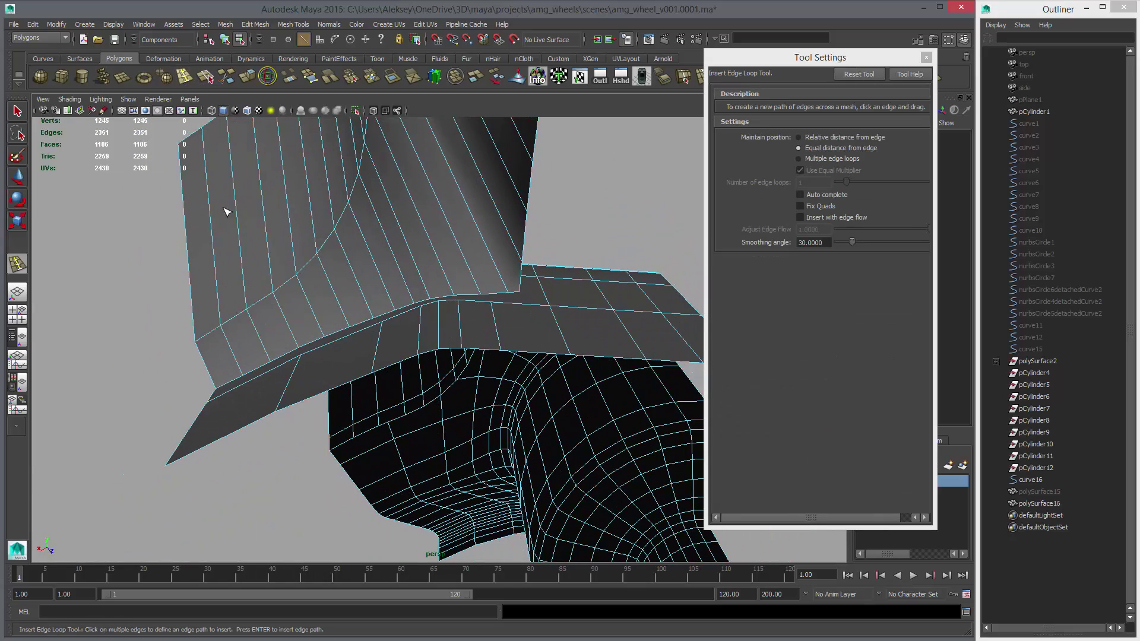
{"action": "left_click_drag", "start_coordinate": [298, 347], "coordinate": [265, 468], "text": "alt"}
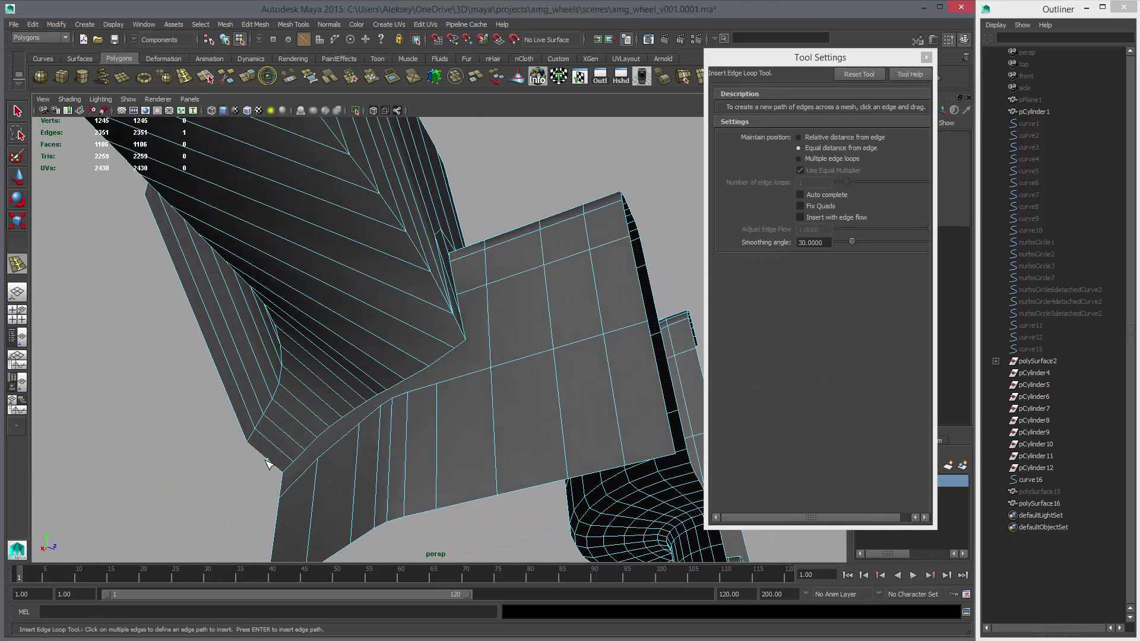
{"action": "left_click", "coordinate": [262, 451]}
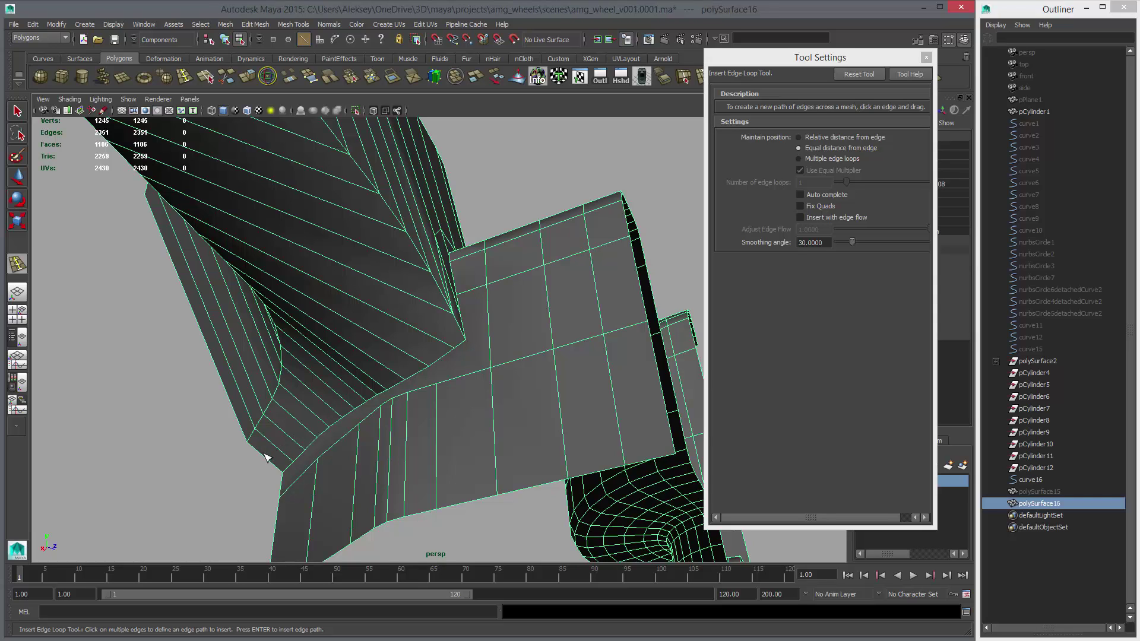
{"action": "left_click", "coordinate": [265, 457]}
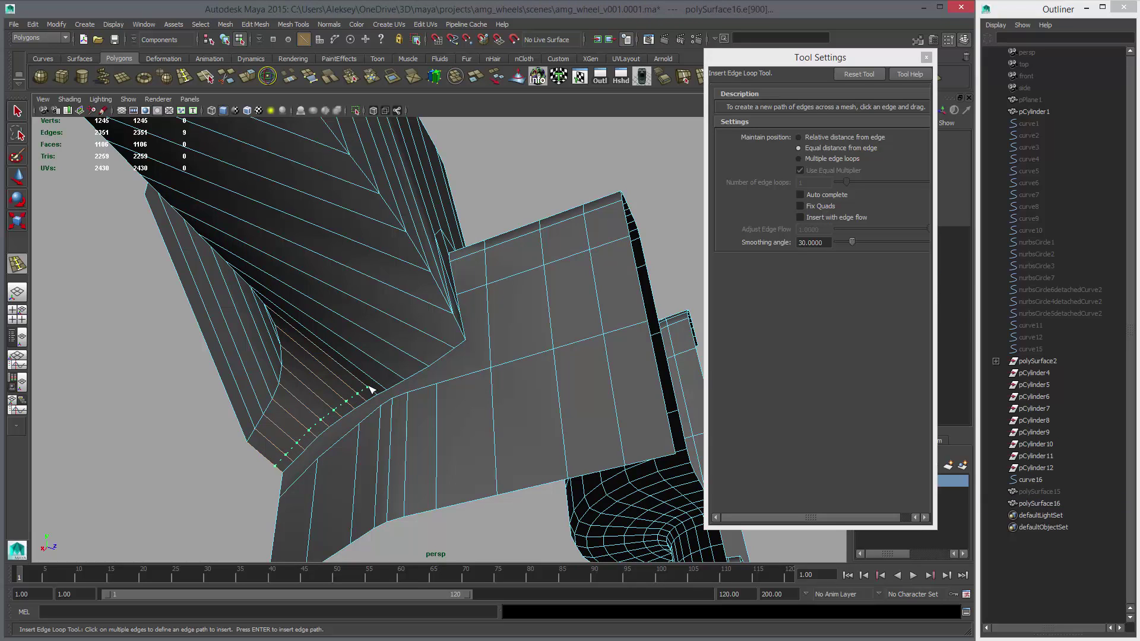
{"action": "left_click", "coordinate": [396, 375]}
{"action": "left_click_drag", "start_coordinate": [442, 360], "coordinate": [409, 330], "text": "alt"}
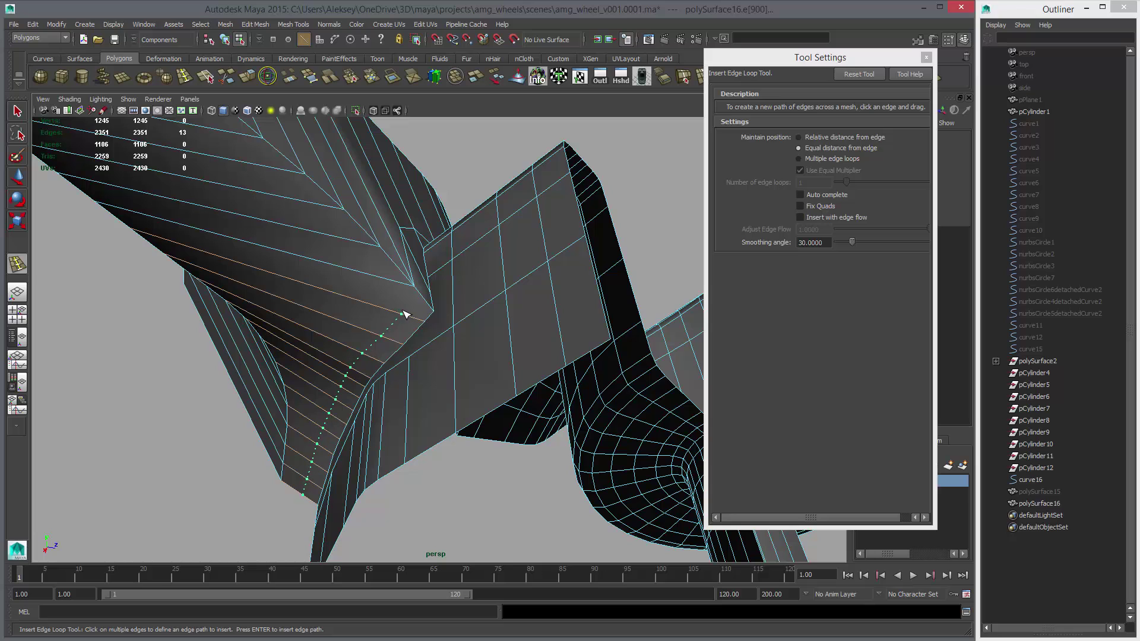
{"action": "key", "text": "Return"}
Step: Multi-Cut from the rear path's end to the vertex near the spoke's corner, and from the corner to the hub's adjacent edge loop
{"action": "left_click_drag", "start_coordinate": [397, 287], "coordinate": [386, 289], "text": "alt"}
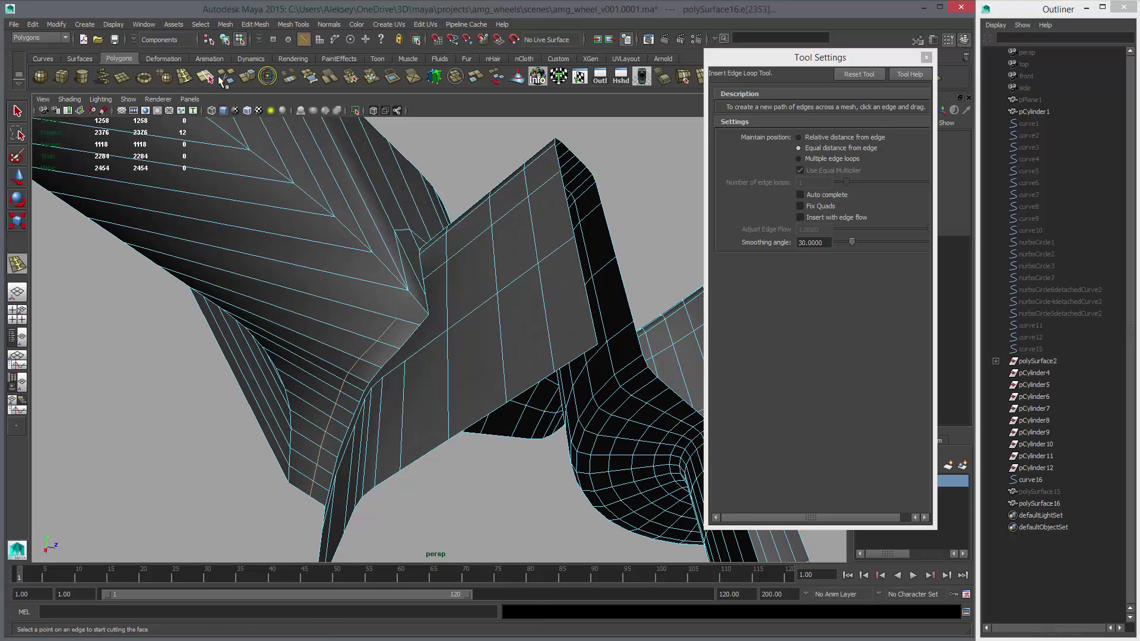
{"action": "left_click", "coordinate": [226, 78]}
{"action": "left_click", "coordinate": [428, 314]}
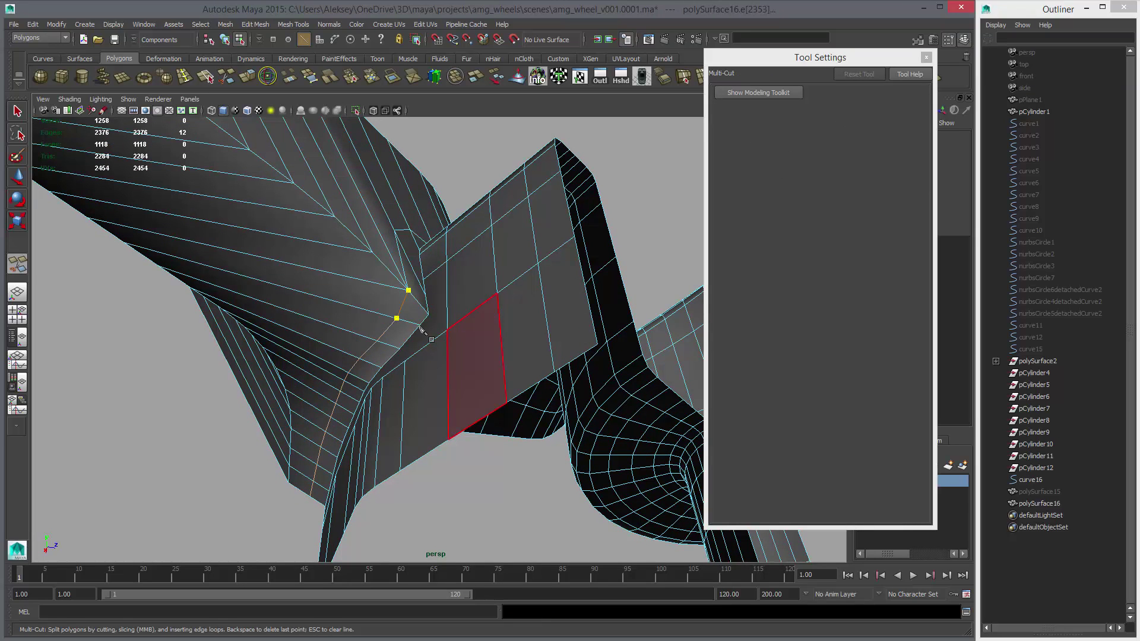
{"action": "left_click_drag", "start_coordinate": [472, 326], "coordinate": [470, 375], "text": "alt"}
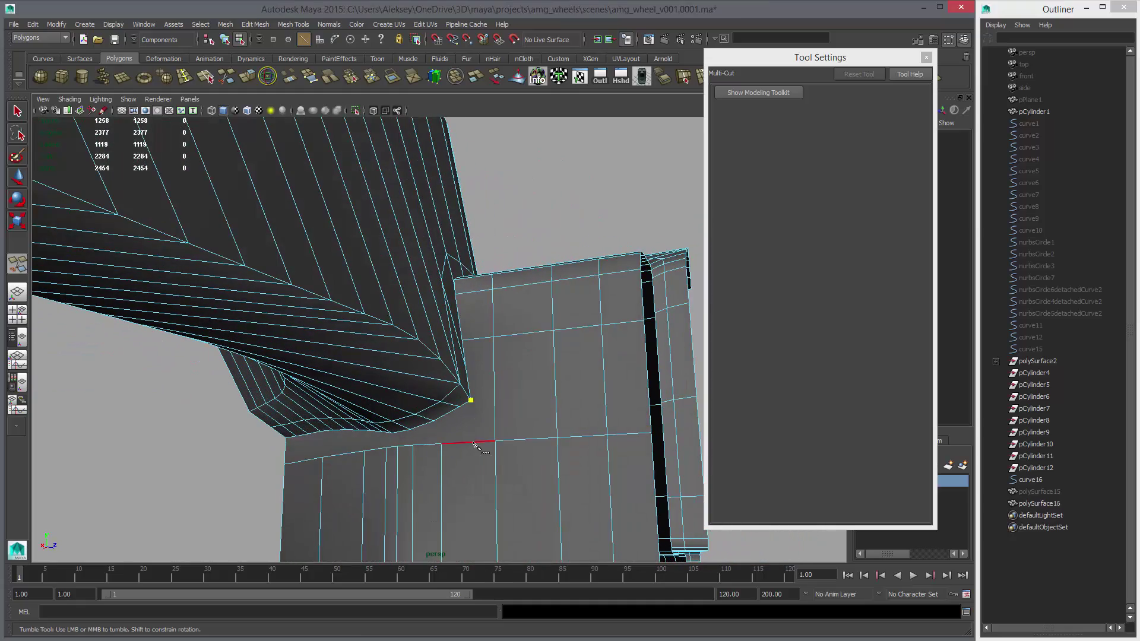
{"action": "left_click", "coordinate": [494, 441]}
{"action": "key", "text": "Return"}
Step: Multi-Cut an edge on the hub's upper surface from a vertex at the spoke's base to the nearest hub vertex
{"action": "left_click_drag", "start_coordinate": [518, 399], "coordinate": [415, 403], "text": "alt"}
{"action": "middle_click_drag", "start_coordinate": [416, 404], "coordinate": [440, 375], "text": "alt"}
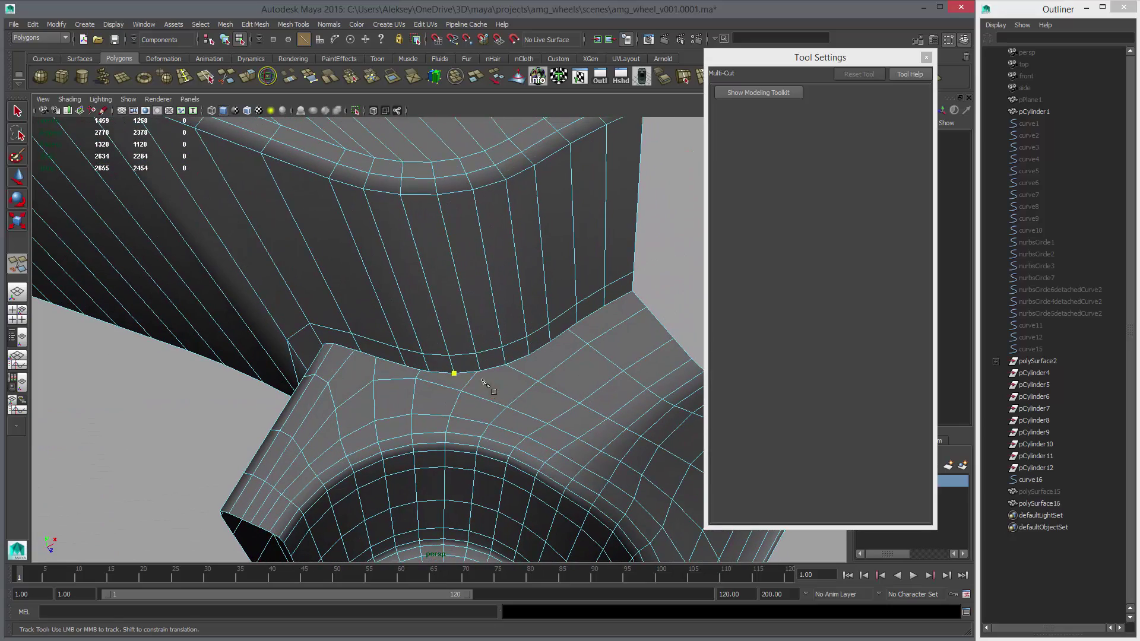
{"action": "left_click", "coordinate": [463, 390]}
{"action": "middle_click_drag", "start_coordinate": [514, 382], "coordinate": [438, 394], "text": "alt"}
{"action": "key", "text": "Return"}
{"action": "left_click_drag", "start_coordinate": [457, 397], "coordinate": [440, 389], "text": "alt"}
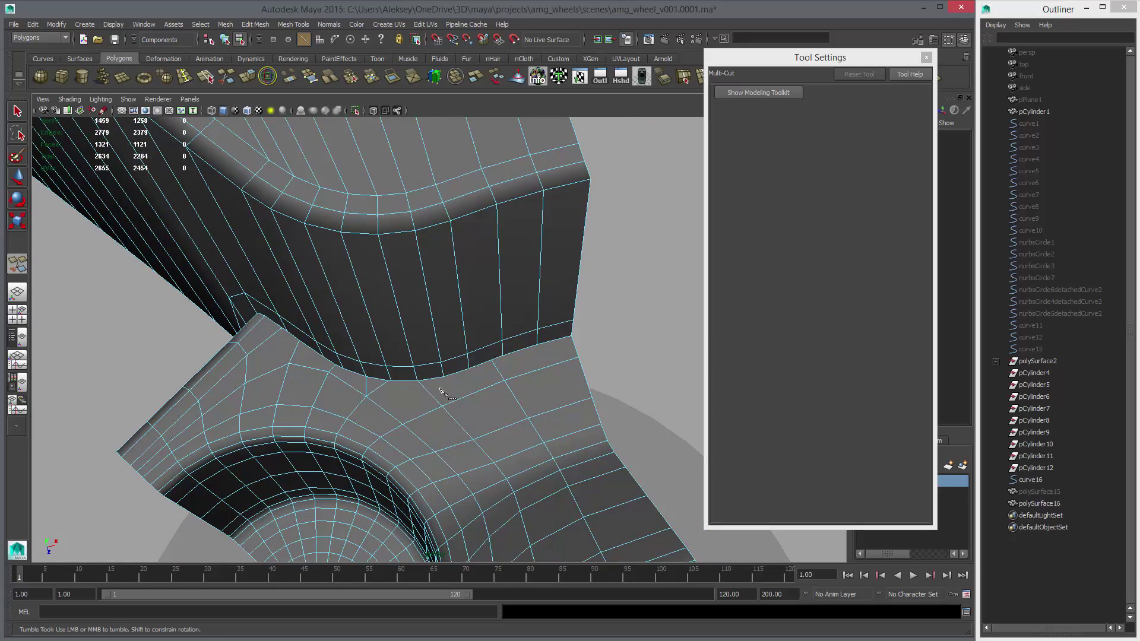
Step: Try to delete the edge loop running across the hub's upper surface beside the spoke's base
{"action": "key", "text": "q"}
{"action": "left_click", "coordinate": [497, 380]}
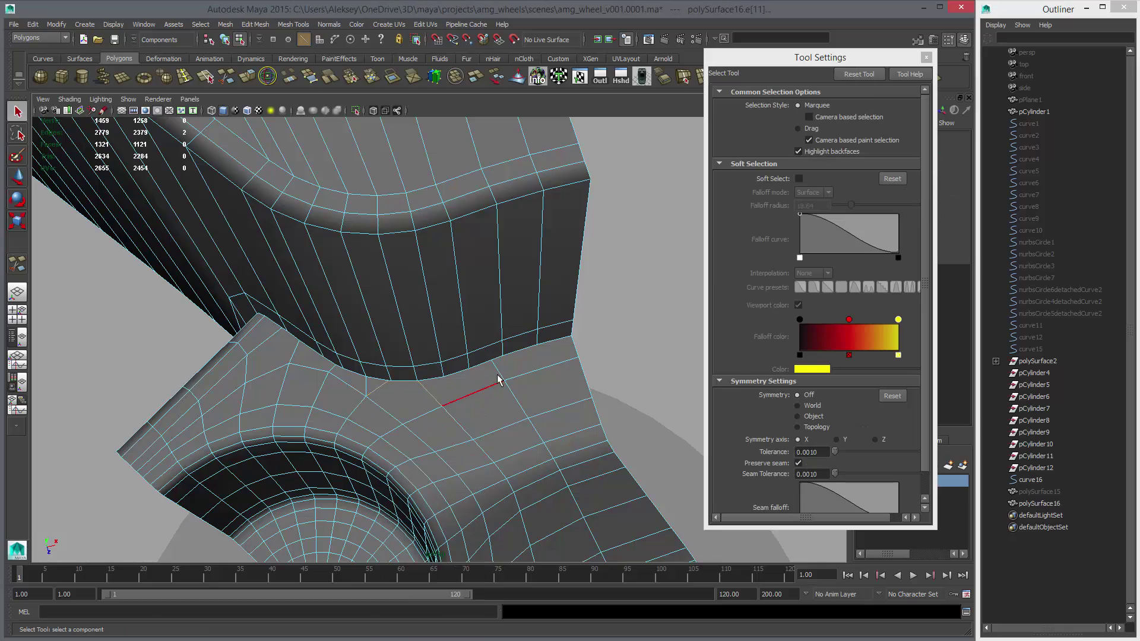
{"action": "double_click", "coordinate": [498, 381]}
{"action": "left_click_drag", "start_coordinate": [498, 380], "coordinate": [396, 423], "text": "alt"}
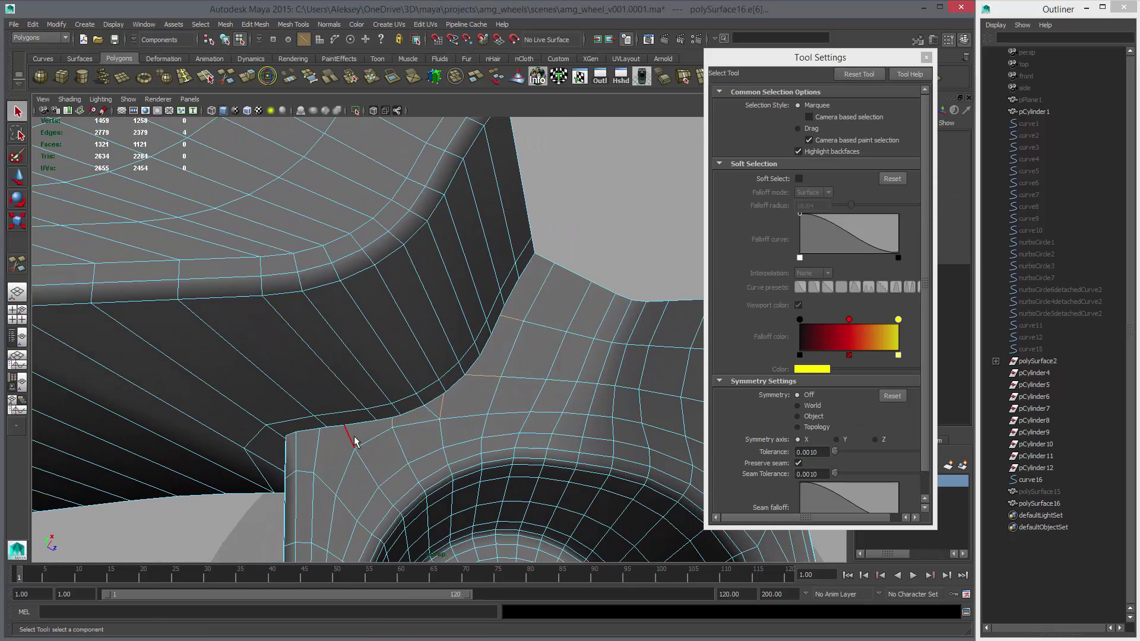
{"action": "key", "text": "ctrl+Delete"}
{"action": "mouse_move", "coordinate": [358, 433]}
{"action": "left_mouse_down", "text": "alt"}
{"action": "mouse_move", "coordinate": [374, 436]}
{"action": "mouse_move", "coordinate": [358, 450]}
{"action": "left_mouse_up", "text": "alt"}
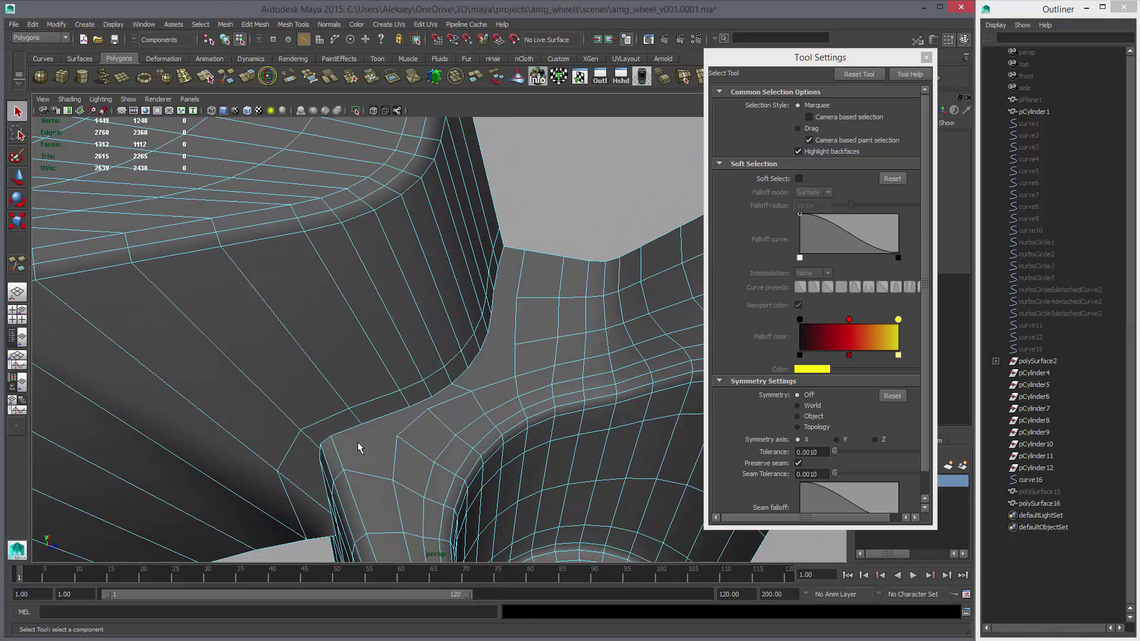
Step: Undo the edge loop deletion and the preceding cuts on the hub's upper surface
{"action": "key", "text": "ctrl+z"}
{"action": "middle_click_drag", "start_coordinate": [380, 457], "coordinate": [409, 411], "text": "alt"}
{"action": "key", "text": "ctrl+z"}
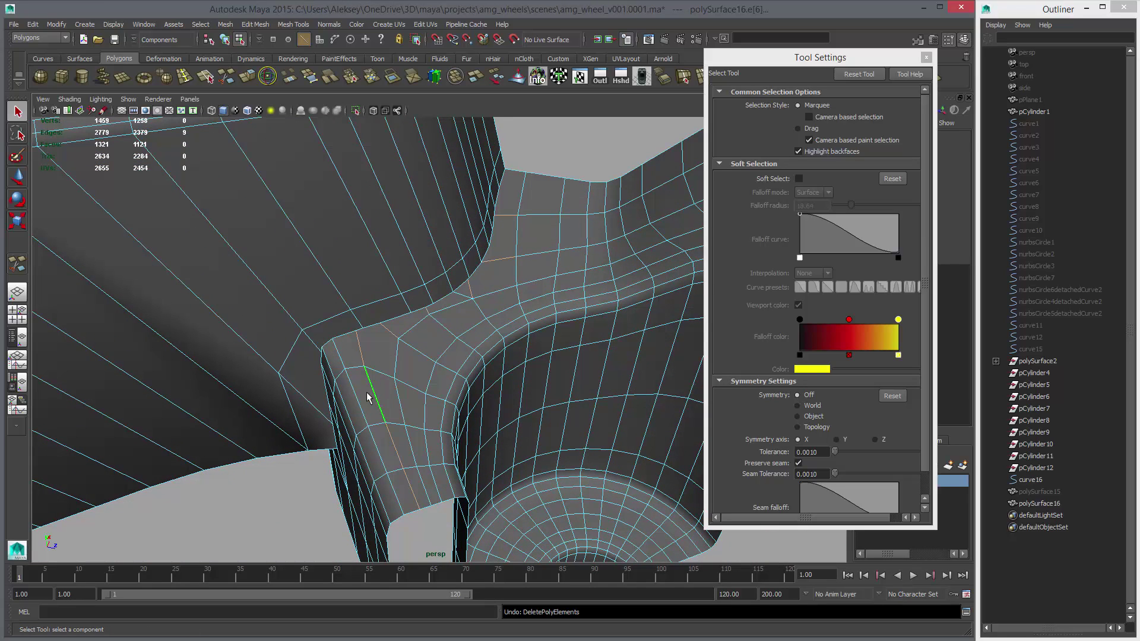
{"action": "key", "text": "ctrl+z"}
Step: Multi-Cut a short edge from the spoke-hub seam near its corner to the nearest vertex of the path on the spoke's wall
{"action": "left_click", "coordinate": [205, 77]}
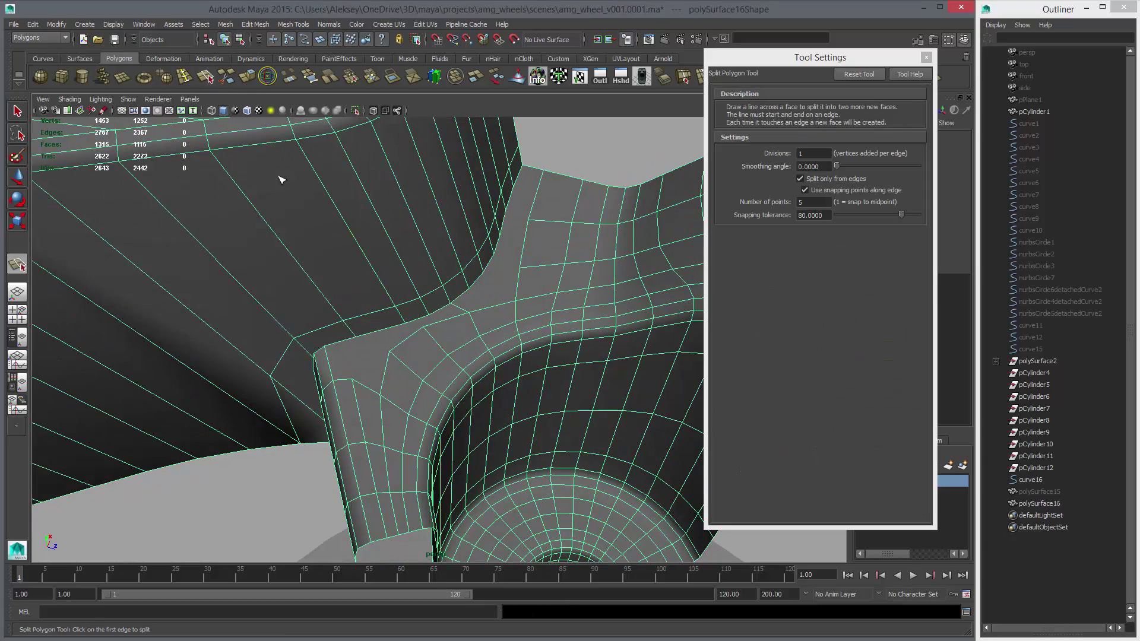
{"action": "left_click_drag", "start_coordinate": [362, 330], "coordinate": [397, 322], "text": "alt"}
{"action": "right_click_drag", "start_coordinate": [398, 320], "coordinate": [436, 323], "text": "alt"}
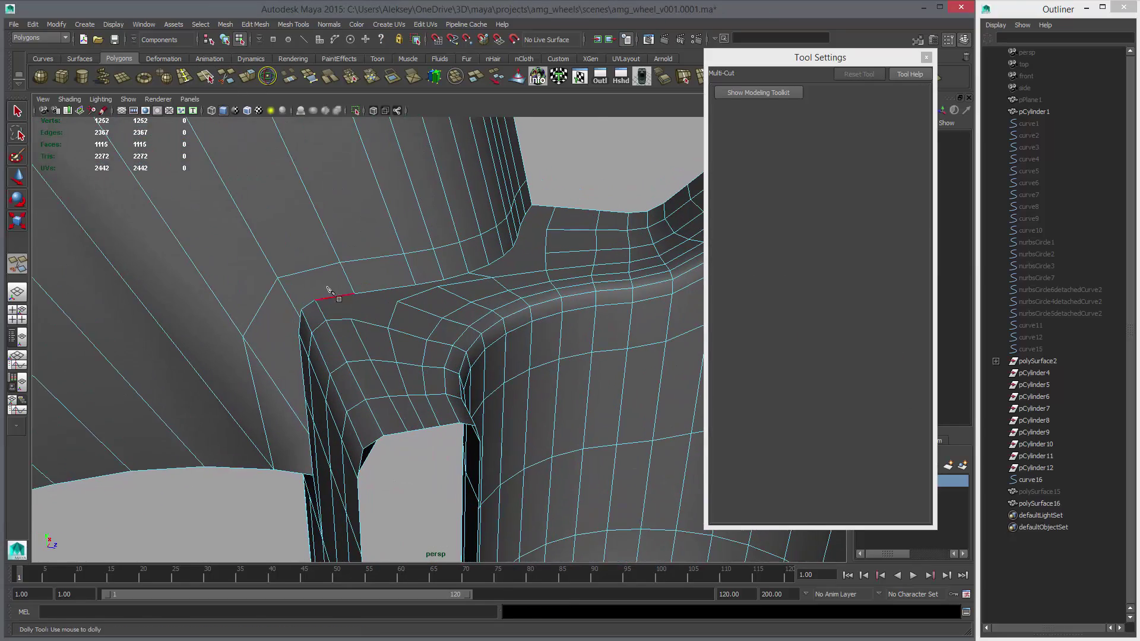
{"action": "middle_click_drag", "start_coordinate": [329, 295], "coordinate": [346, 346], "text": "alt"}
{"action": "left_click_drag", "start_coordinate": [346, 346], "coordinate": [427, 382], "text": "alt"}
{"action": "right_click_drag", "start_coordinate": [427, 381], "coordinate": [355, 383], "text": "alt"}
{"action": "left_click_drag", "start_coordinate": [354, 383], "coordinate": [365, 386], "text": "alt"}
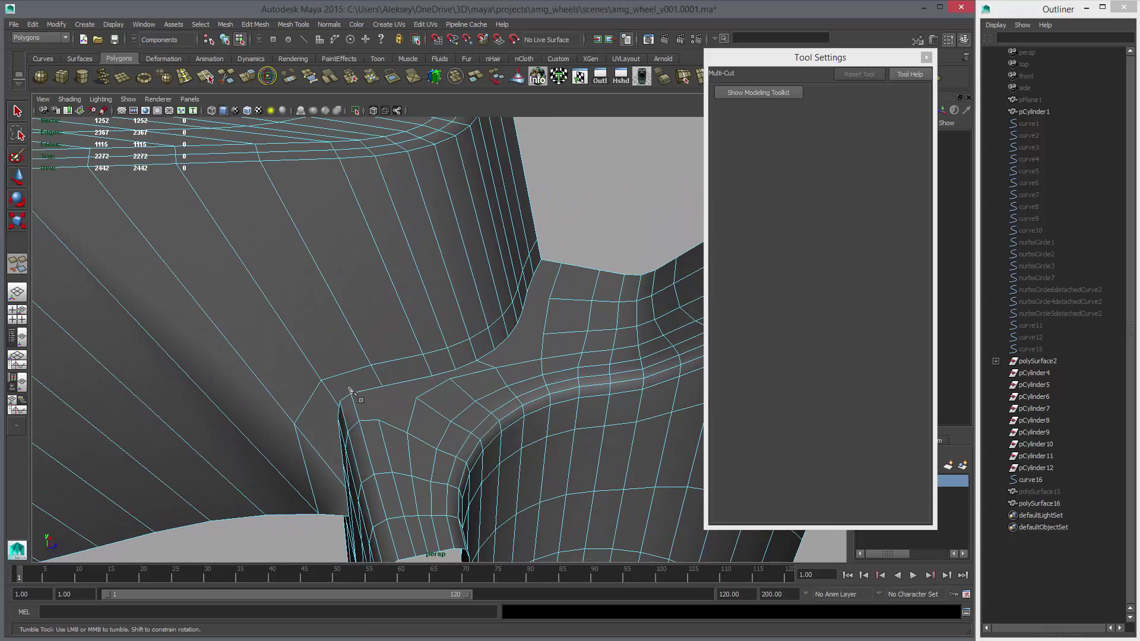
{"action": "left_click", "coordinate": [350, 394]}
{"action": "left_click", "coordinate": [373, 372]}
{"action": "right_click", "coordinate": [375, 376]}
Step: Delete the old short edge that runs from the same wall vertex down to the seam
{"action": "key", "text": "w"}
{"action": "right_click_drag", "start_coordinate": [383, 387], "coordinate": [381, 361]}
{"action": "left_click", "coordinate": [376, 381]}
{"action": "key", "text": "Delete"}
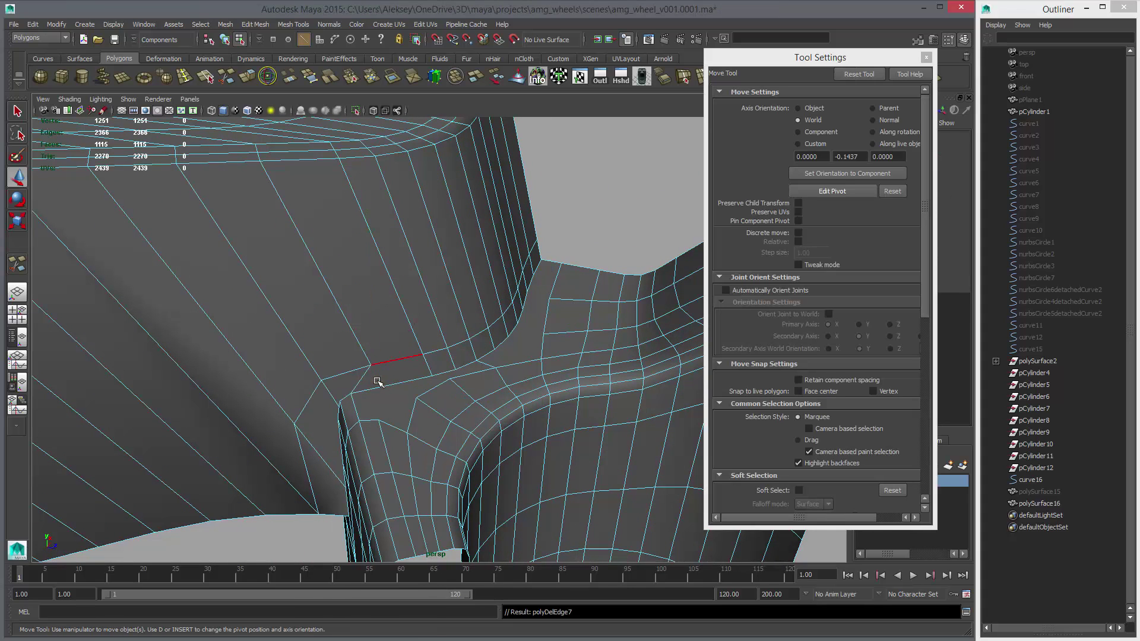
Step: Multi-Cut short edges joining the spoke's base vertices to the adjacent edge row on the hub's upper surface
{"action": "left_click_drag", "start_coordinate": [395, 386], "coordinate": [394, 397], "text": "alt"}
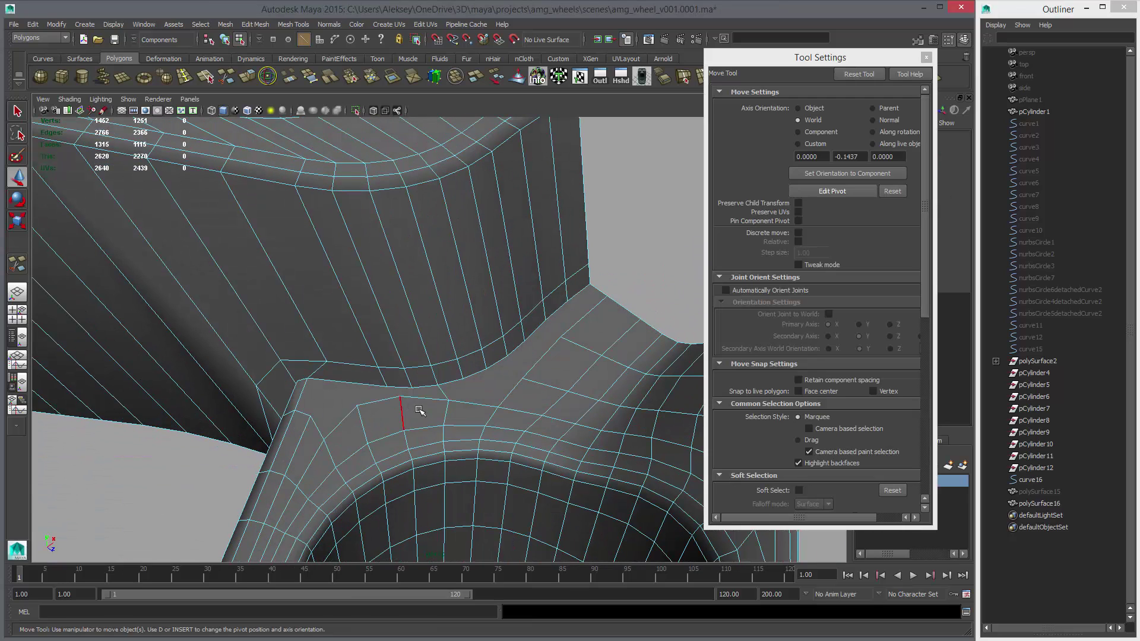
{"action": "key", "text": "y"}
{"action": "left_click", "coordinate": [413, 388]}
{"action": "left_click_drag", "start_coordinate": [425, 401], "coordinate": [427, 414], "text": "alt"}
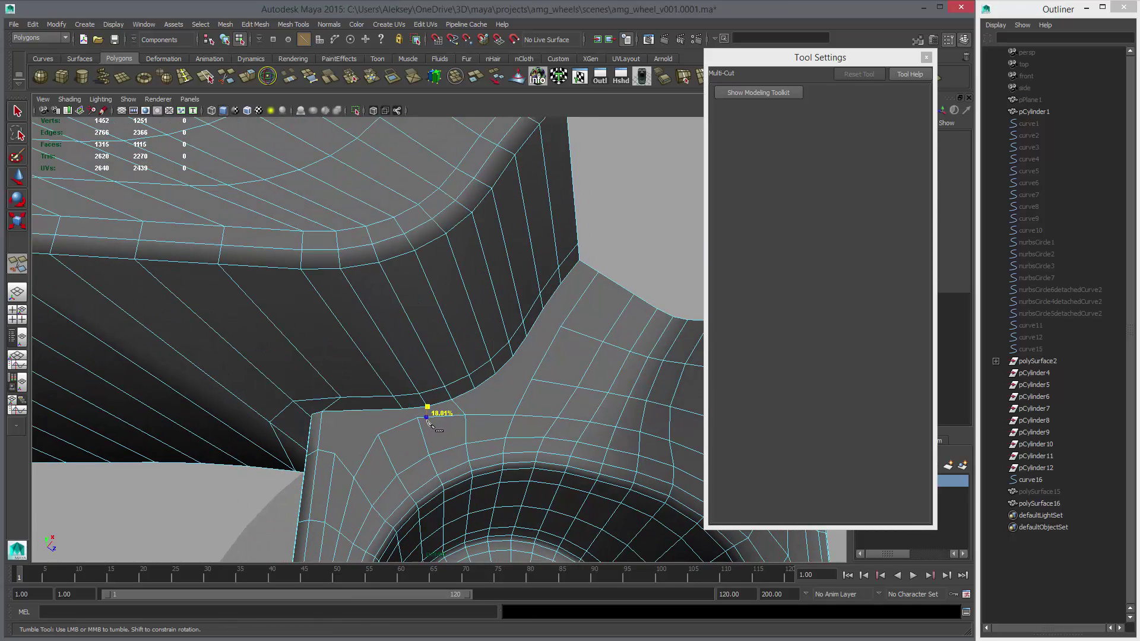
{"action": "left_click", "coordinate": [421, 431]}
{"action": "key", "text": "Return"}
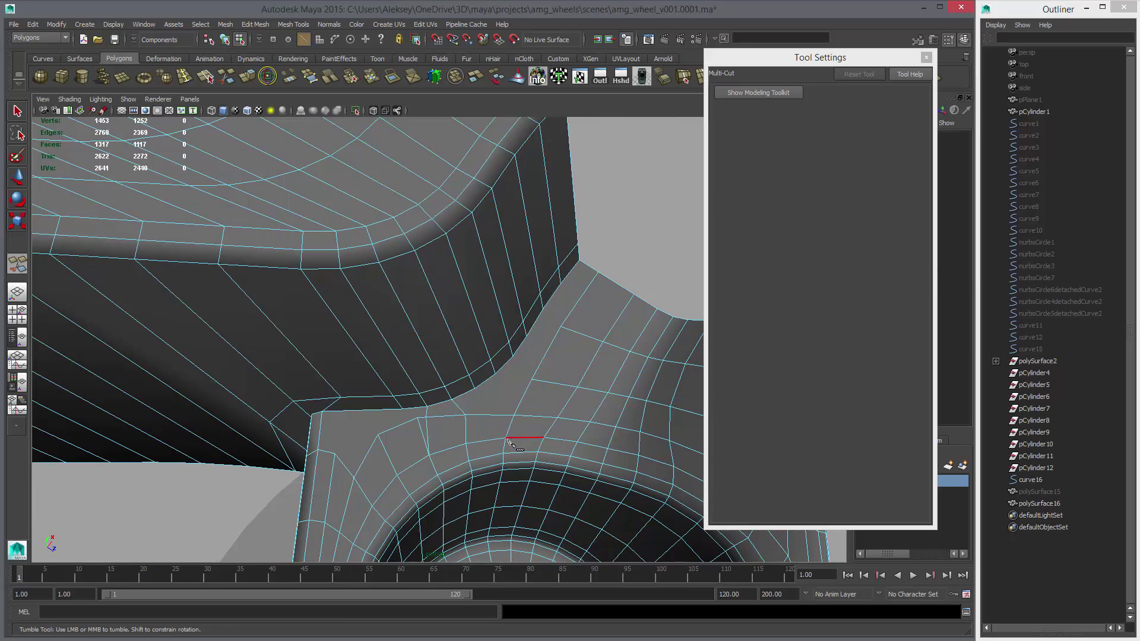
{"action": "left_click_drag", "start_coordinate": [528, 436], "coordinate": [431, 409], "text": "alt"}
{"action": "key", "text": "Return"}
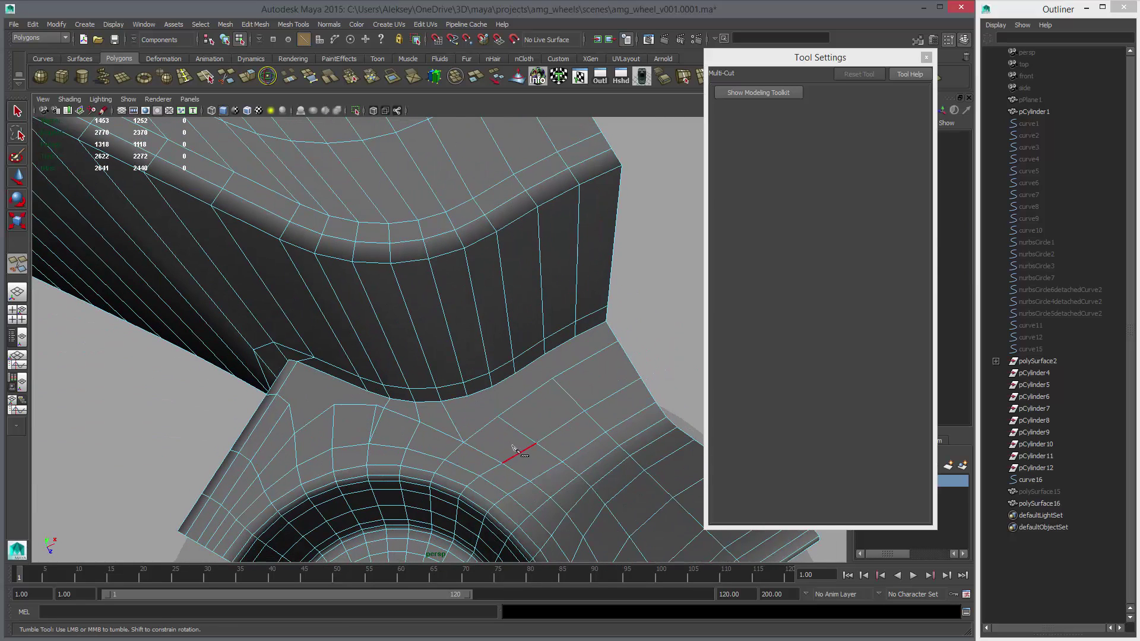
Step: Multi-Cut connecting edges from the spoke's base into the first hub row and on across the following row
{"action": "left_click_drag", "start_coordinate": [530, 474], "coordinate": [537, 397], "text": "alt"}
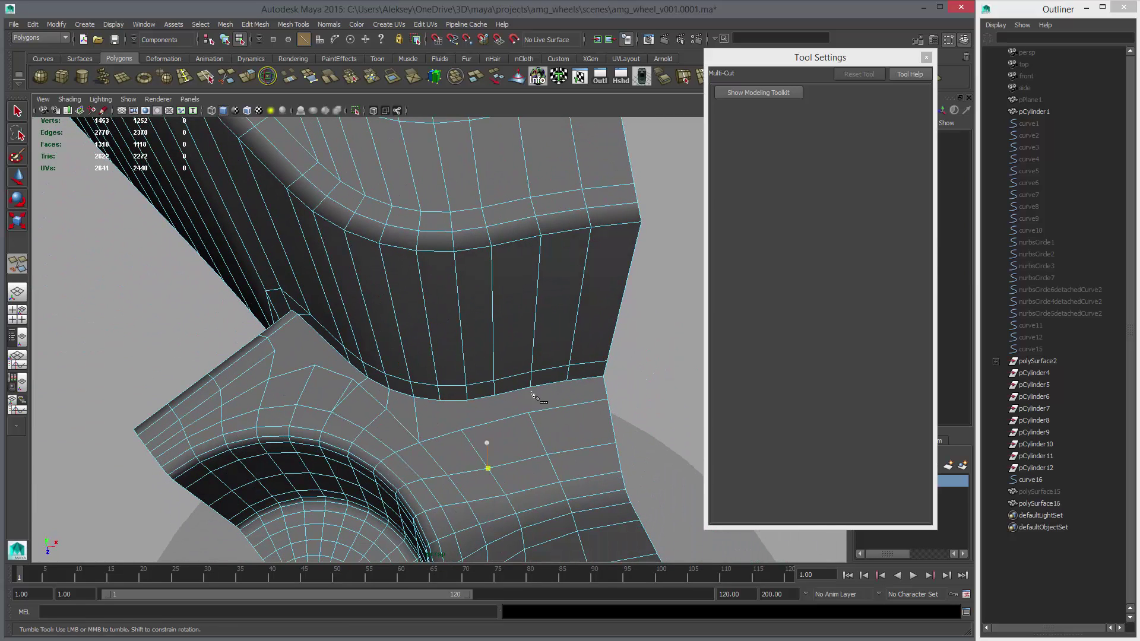
{"action": "left_click", "coordinate": [467, 400]}
{"action": "left_click", "coordinate": [461, 429]}
{"action": "key", "text": "Return"}
{"action": "left_click", "coordinate": [440, 437]}
{"action": "key", "text": "Return"}
{"action": "left_click", "coordinate": [493, 422]}
{"action": "left_click", "coordinate": [516, 461]}
{"action": "key", "text": "Return"}
Step: Multi-Cut an edge from the spoke's base near the open side across the next two hub rows
{"action": "left_click", "coordinate": [567, 381]}
{"action": "left_click", "coordinate": [572, 405]}
{"action": "left_click", "coordinate": [581, 449]}
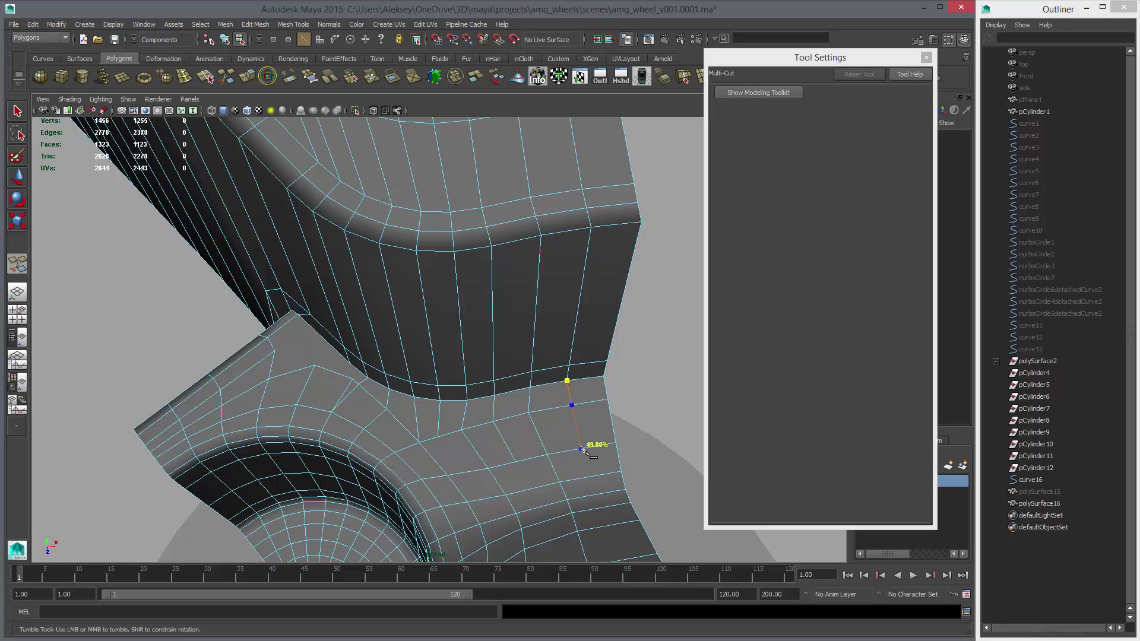
{"action": "left_click", "coordinate": [468, 475]}
{"action": "key", "text": "Return"}
Step: Multi-Cut a path through the middle of the hub row, crossing the new edges and ending at the neighbouring row vertex
{"action": "left_click_drag", "start_coordinate": [478, 475], "coordinate": [439, 472], "text": "alt"}
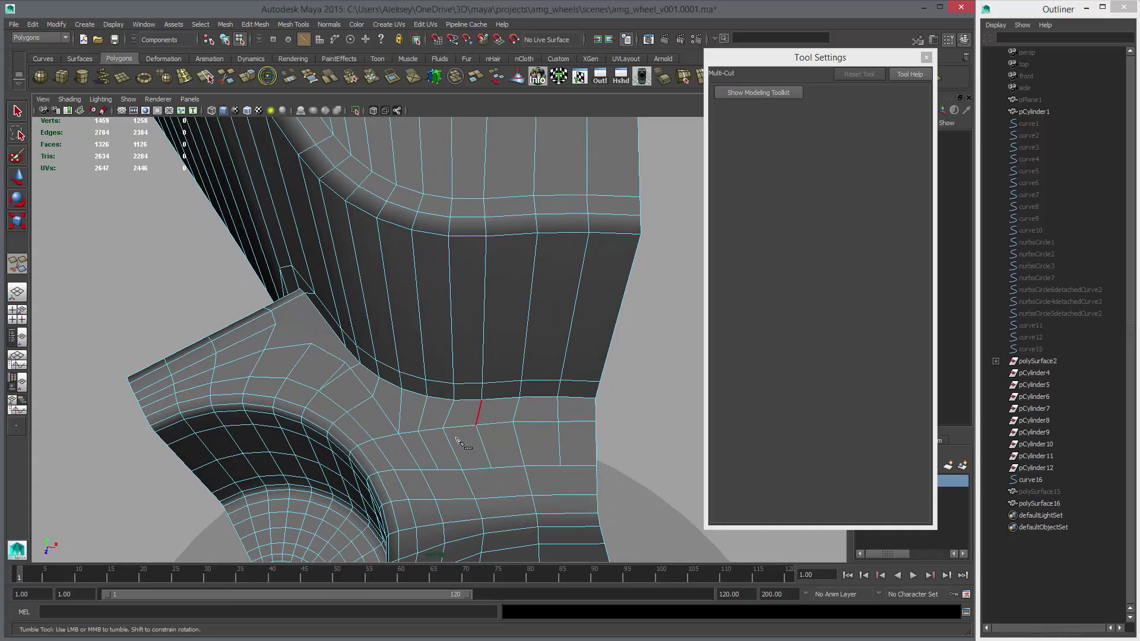
{"action": "left_click", "coordinate": [439, 472]}
{"action": "left_click", "coordinate": [453, 449]}
{"action": "left_click", "coordinate": [484, 446]}
Step: Delete the two short edge segments enclosed below the new path and briefly preview the mesh smoothed
{"action": "key", "text": "q"}
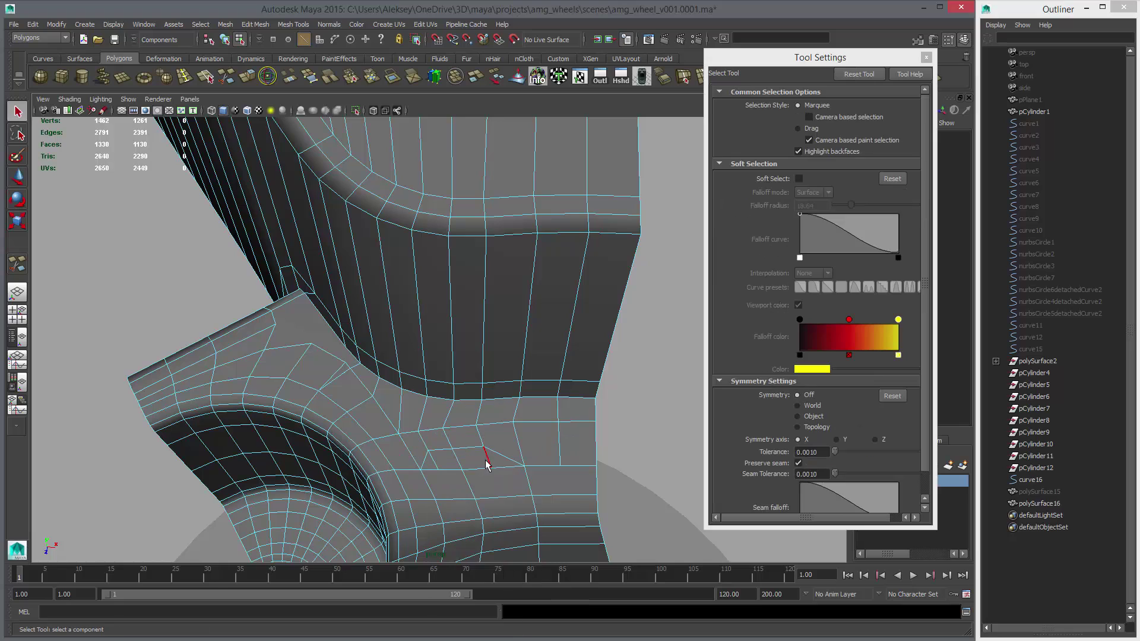
{"action": "left_click", "coordinate": [487, 457]}
{"action": "left_click", "coordinate": [433, 458], "text": "shift"}
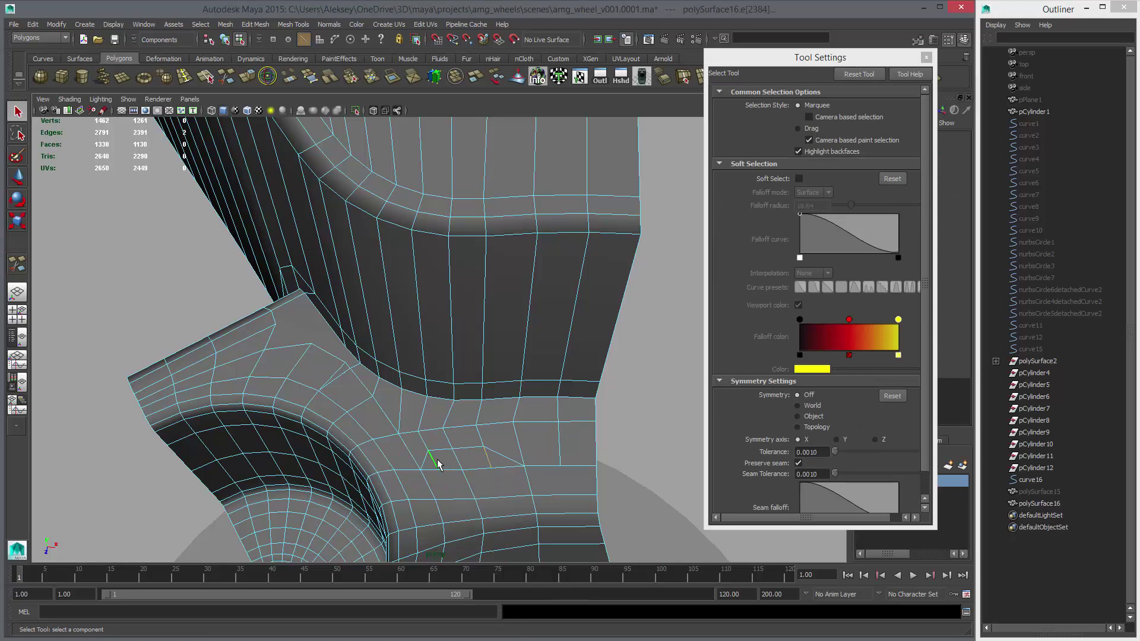
{"action": "key", "text": "ctrl+Delete"}
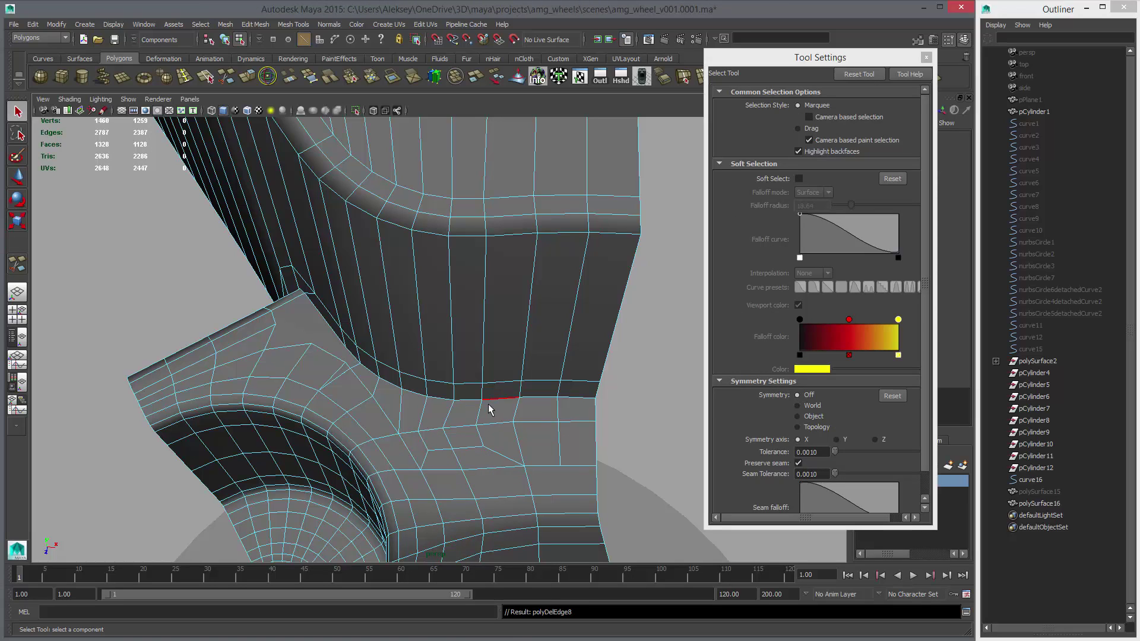
{"action": "key", "text": "3"}
{"action": "key", "text": "1"}
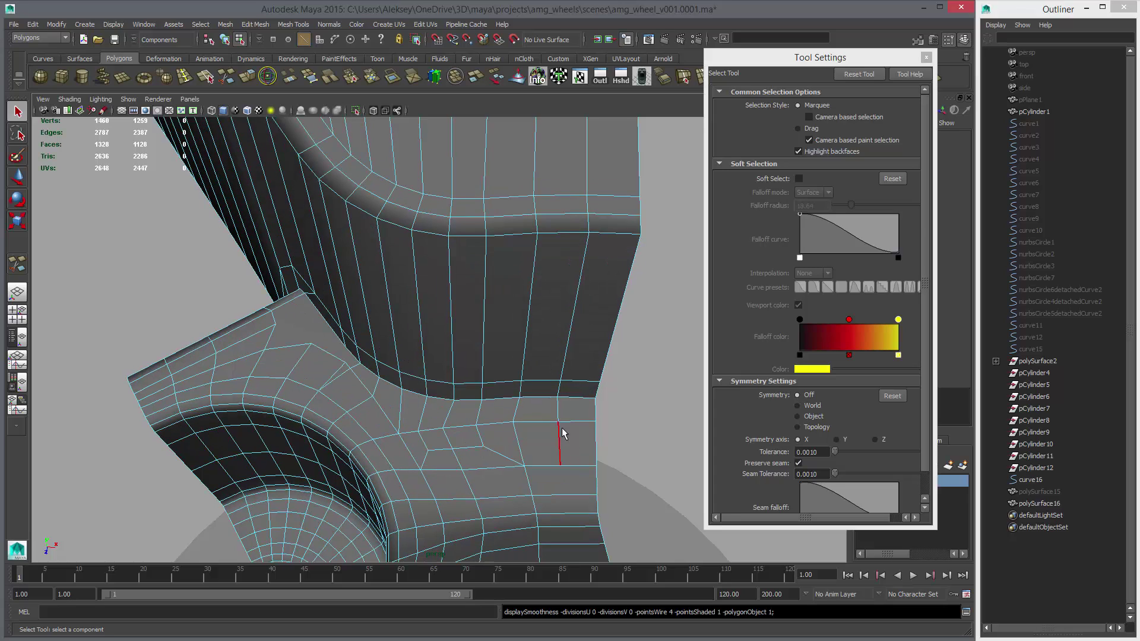
Step: Multi-Cut from the path's end vertex across the next lengthwise edge to the hub's open boundary near the spoke
{"action": "left_click_drag", "start_coordinate": [579, 433], "coordinate": [512, 427], "text": "alt"}
{"action": "key", "text": "y"}
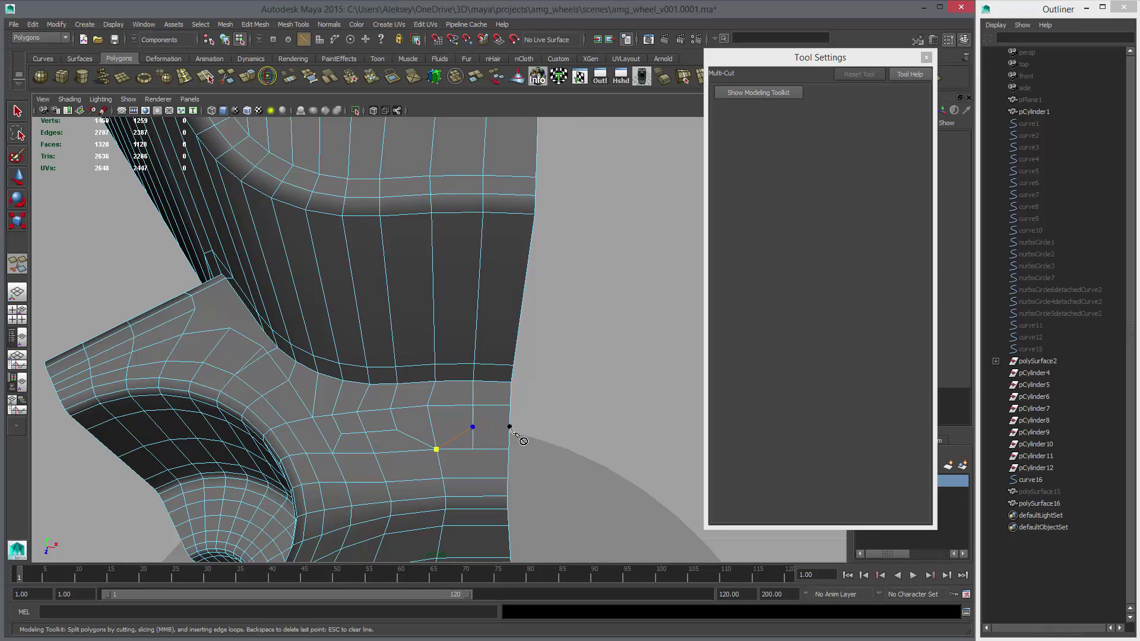
{"action": "left_click_drag", "start_coordinate": [510, 430], "coordinate": [560, 395], "text": "alt"}
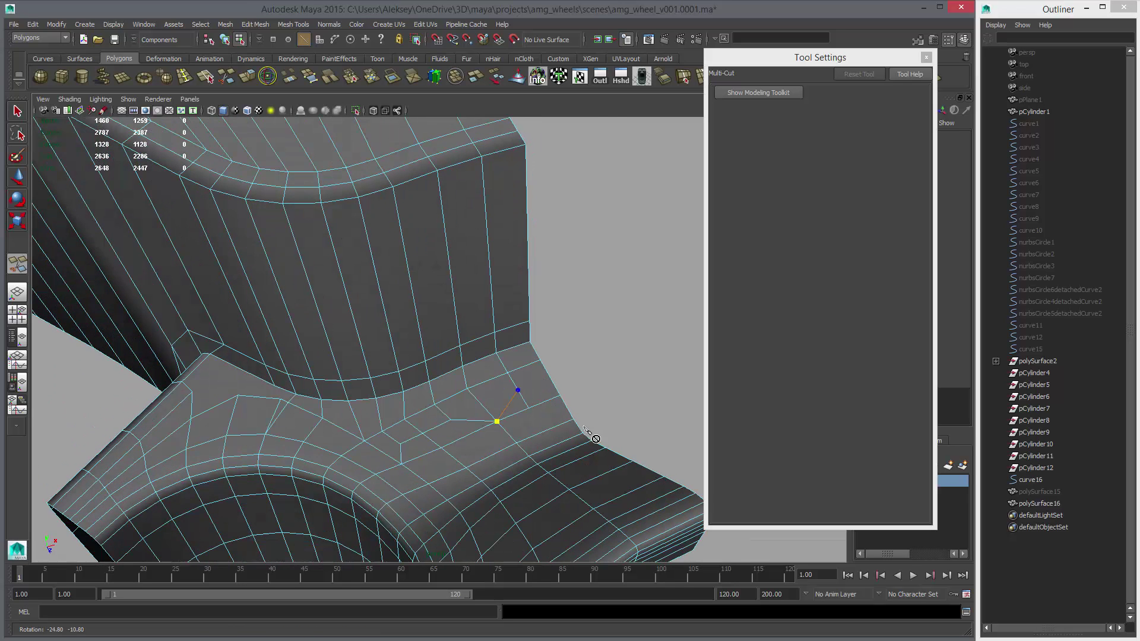
{"action": "left_click", "coordinate": [551, 379]}
Step: Delete the short lengthwise edge segment beside the new corner cut and check the joint in smooth preview
{"action": "key", "text": "w"}
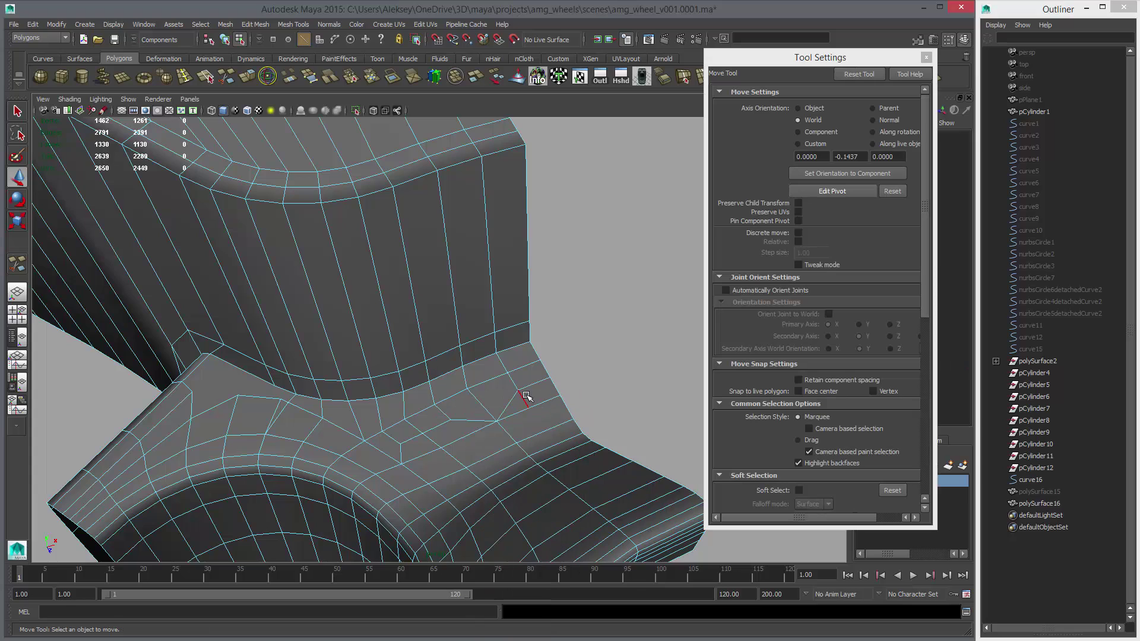
{"action": "left_click", "coordinate": [525, 397]}
{"action": "key", "text": "Delete"}
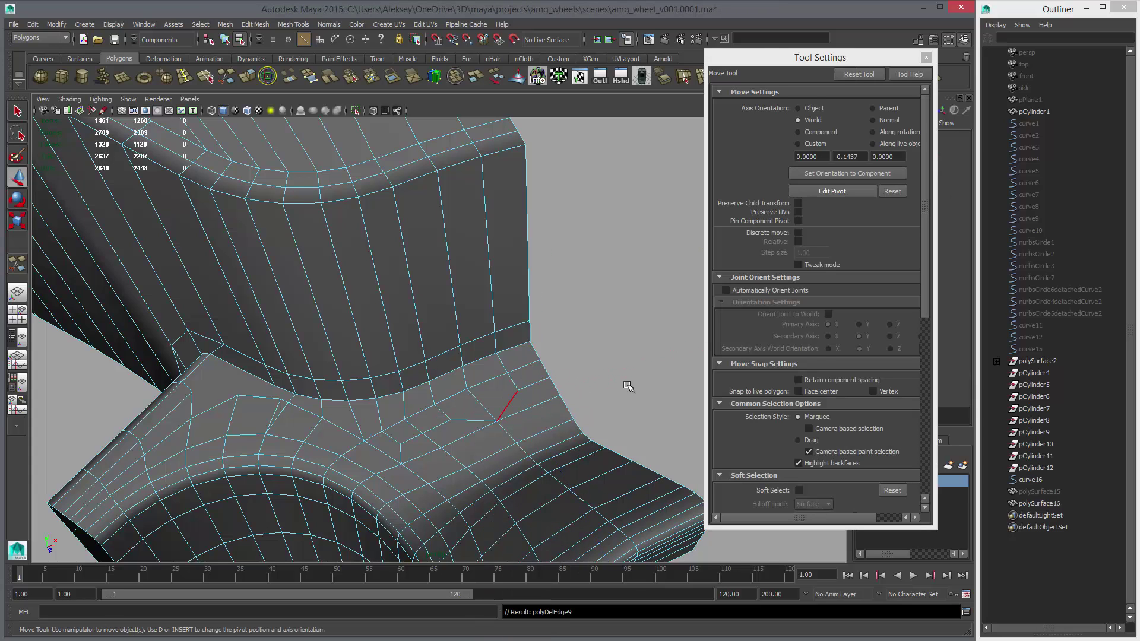
{"action": "left_click_drag", "start_coordinate": [628, 386], "coordinate": [547, 344], "text": "alt"}
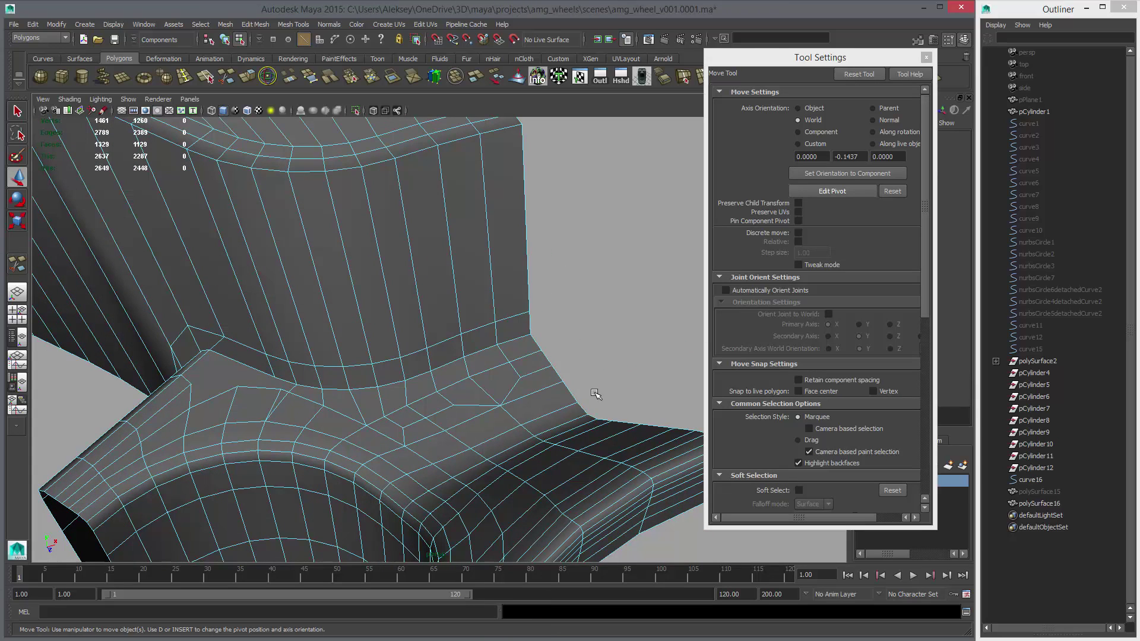
{"action": "right_click_drag", "start_coordinate": [595, 394], "coordinate": [480, 394], "text": "alt"}
{"action": "left_click_drag", "start_coordinate": [481, 394], "coordinate": [528, 374], "text": "alt"}
{"action": "key", "text": "3"}
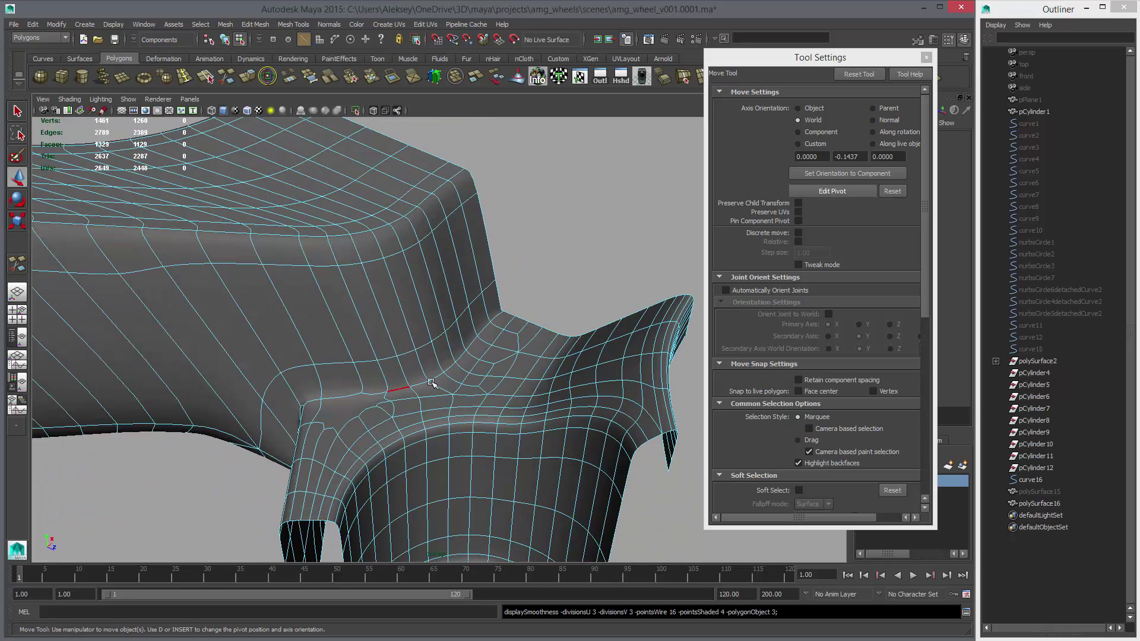
{"action": "key", "text": "1"}
Step: Delete the surplus boundary vertex, return to object mode and check the smoothed mesh
{"action": "left_click", "coordinate": [500, 322]}
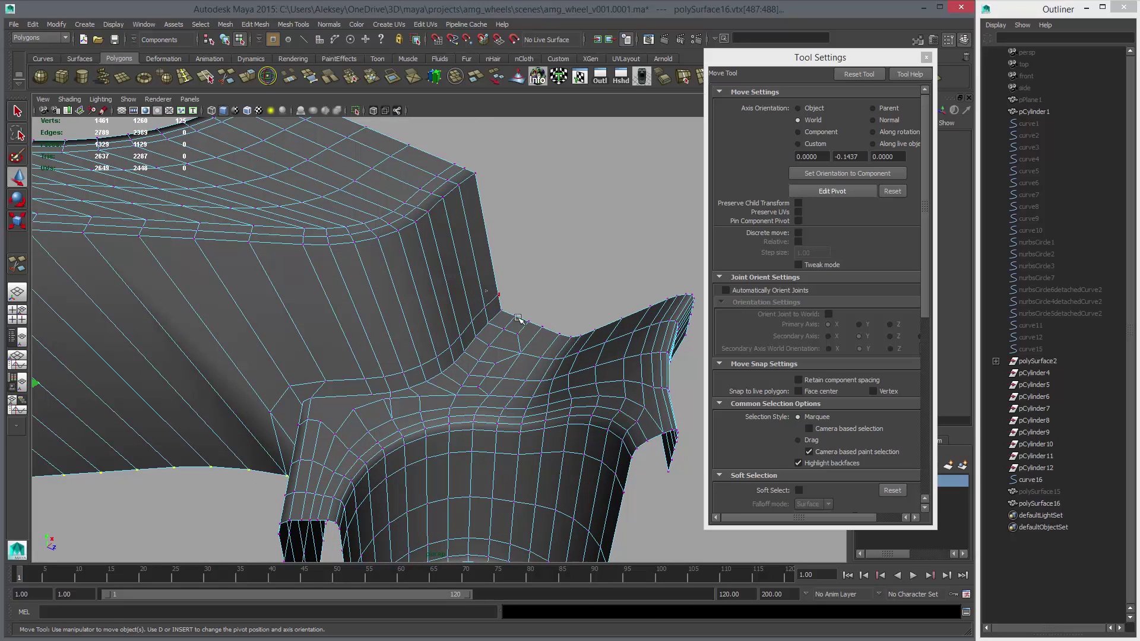
{"action": "key", "text": "Delete"}
{"action": "right_click", "coordinate": [519, 328]}
{"action": "right_click_drag", "start_coordinate": [518, 327], "coordinate": [535, 311]}
{"action": "key", "text": "3"}
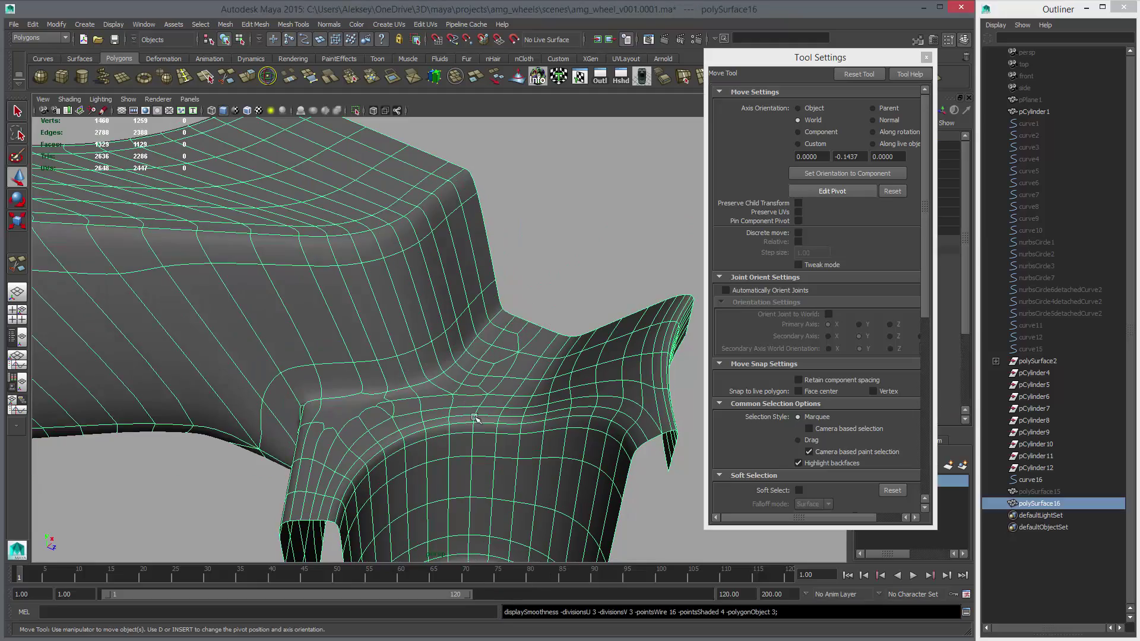
{"action": "left_click_drag", "start_coordinate": [474, 417], "coordinate": [460, 436], "text": "alt"}
{"action": "key", "text": "1"}
Step: Multi-Cut an edge path from the hub vertex near the spoke's corner, across the seam strip, up the wall to its upper edge
{"action": "middle_click_drag", "start_coordinate": [460, 437], "coordinate": [502, 372], "text": "alt"}
{"action": "scroll", "coordinate": [480, 393], "scroll_direction": "up", "scroll_amount": 2}
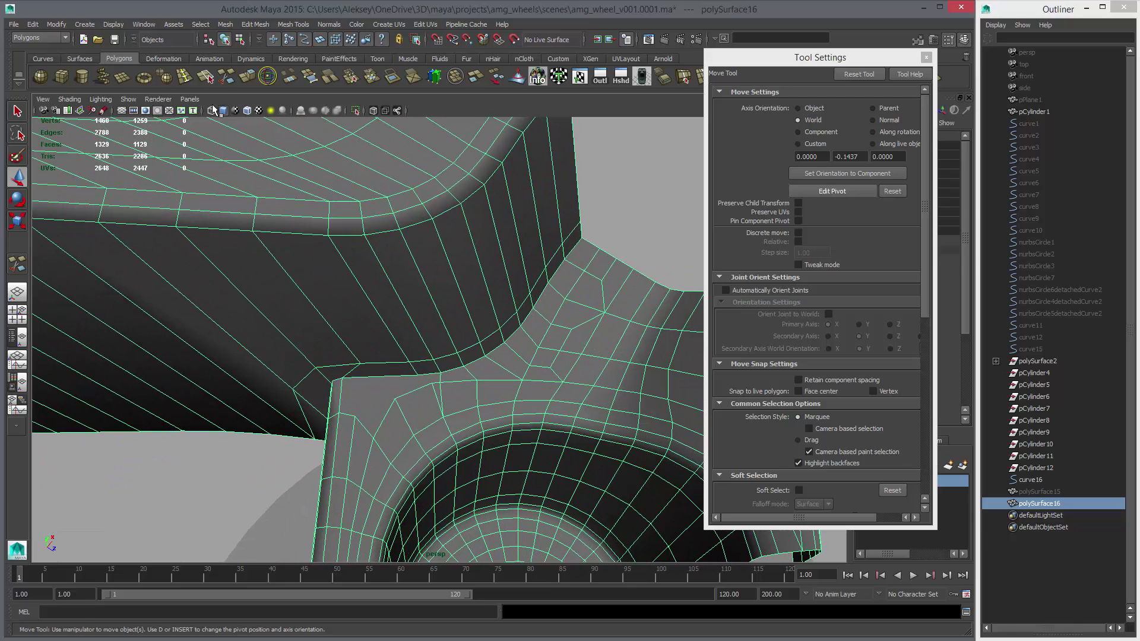
{"action": "left_click", "coordinate": [224, 77]}
{"action": "scroll", "coordinate": [445, 401], "scroll_direction": "up", "scroll_amount": 3}
{"action": "left_click_drag", "start_coordinate": [445, 402], "coordinate": [416, 424], "text": "alt"}
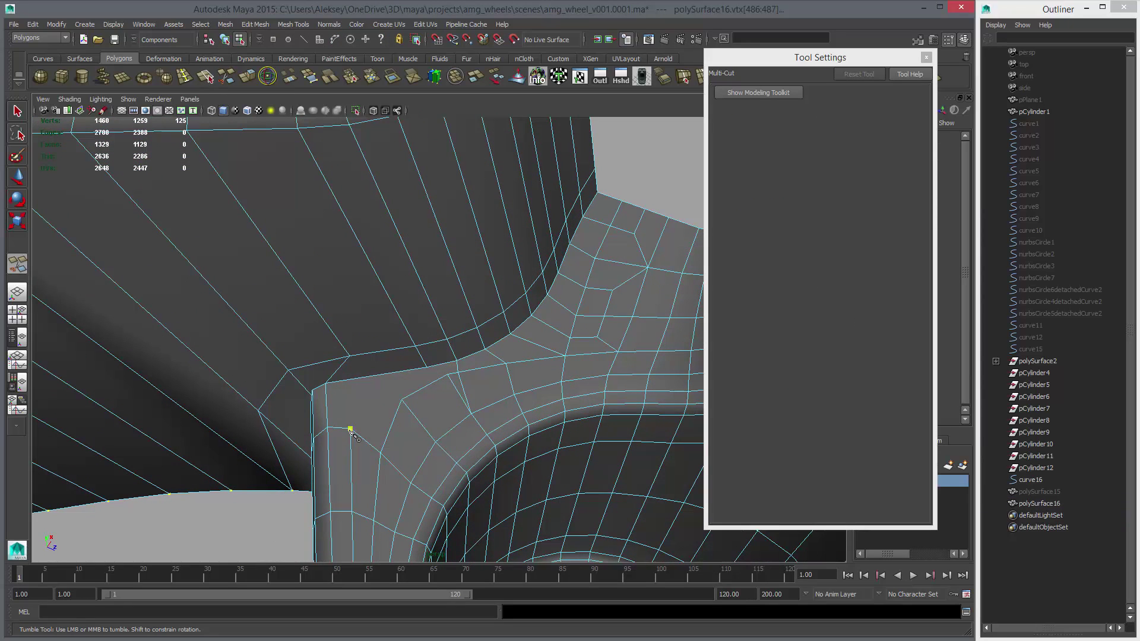
{"action": "left_click", "coordinate": [381, 453]}
{"action": "left_click", "coordinate": [350, 428]}
{"action": "left_click_drag", "start_coordinate": [417, 371], "coordinate": [422, 416], "text": "alt"}
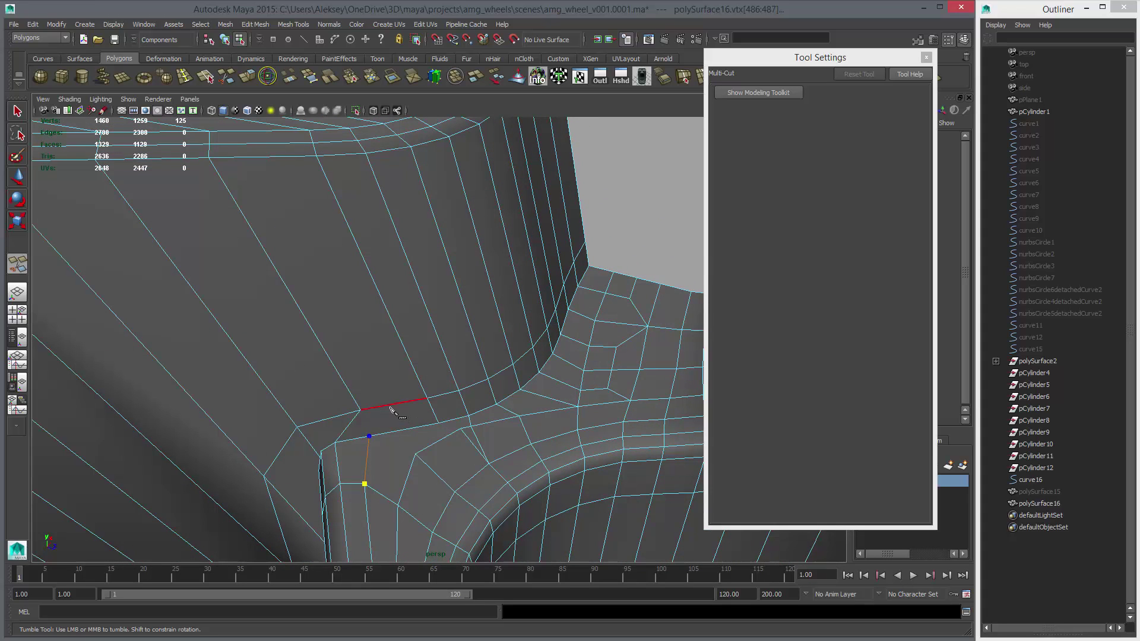
{"action": "left_click", "coordinate": [390, 406]}
{"action": "left_click", "coordinate": [310, 158]}
{"action": "right_click", "coordinate": [405, 299]}
{"action": "left_click", "coordinate": [391, 404]}
{"action": "right_click", "coordinate": [405, 383]}
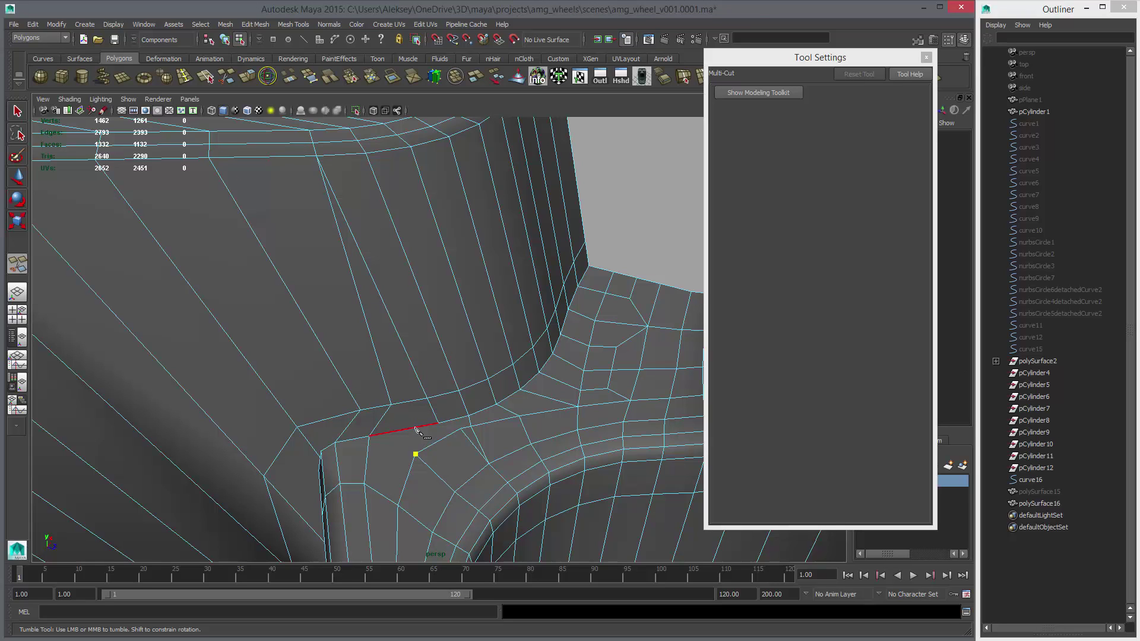
{"action": "left_click_drag", "start_coordinate": [494, 399], "coordinate": [481, 422], "text": "alt"}
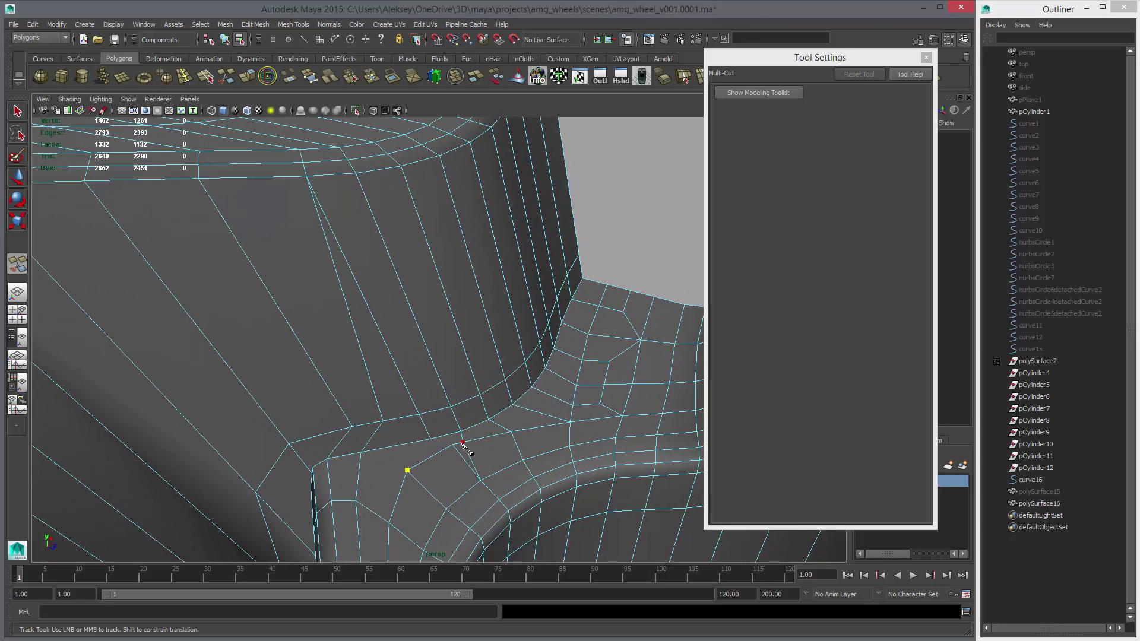
{"action": "key", "text": "w"}
{"action": "key", "text": "g"}
{"action": "left_click", "coordinate": [374, 220]}
{"action": "left_click", "coordinate": [340, 148]}
{"action": "right_click", "coordinate": [360, 185]}
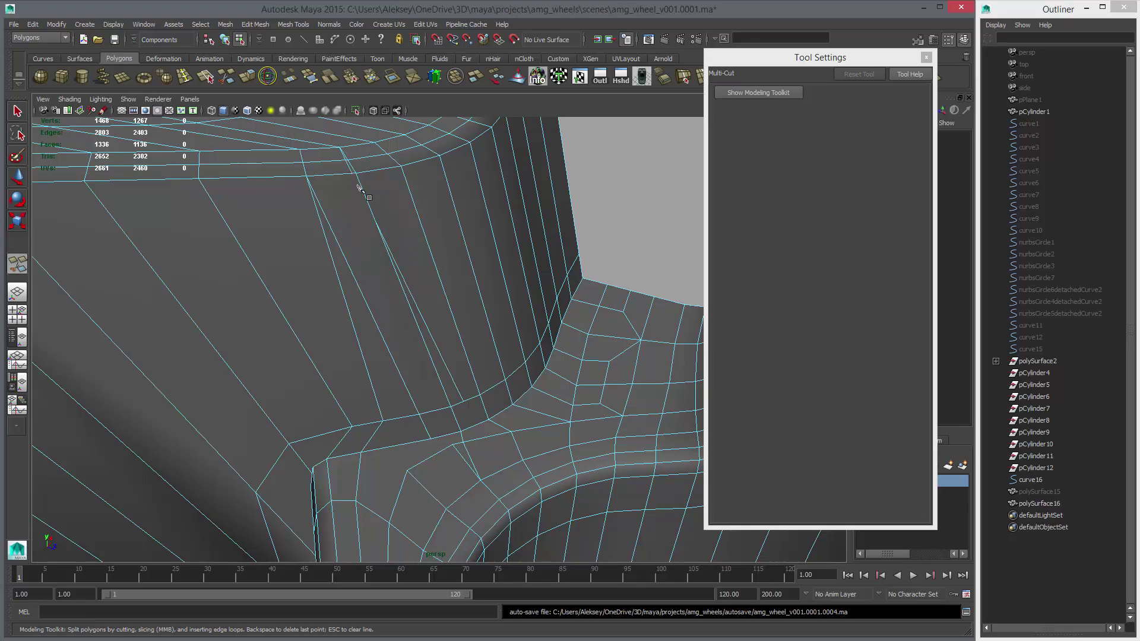
{"action": "left_click", "coordinate": [375, 222]}
{"action": "key", "text": "ctrl+z"}
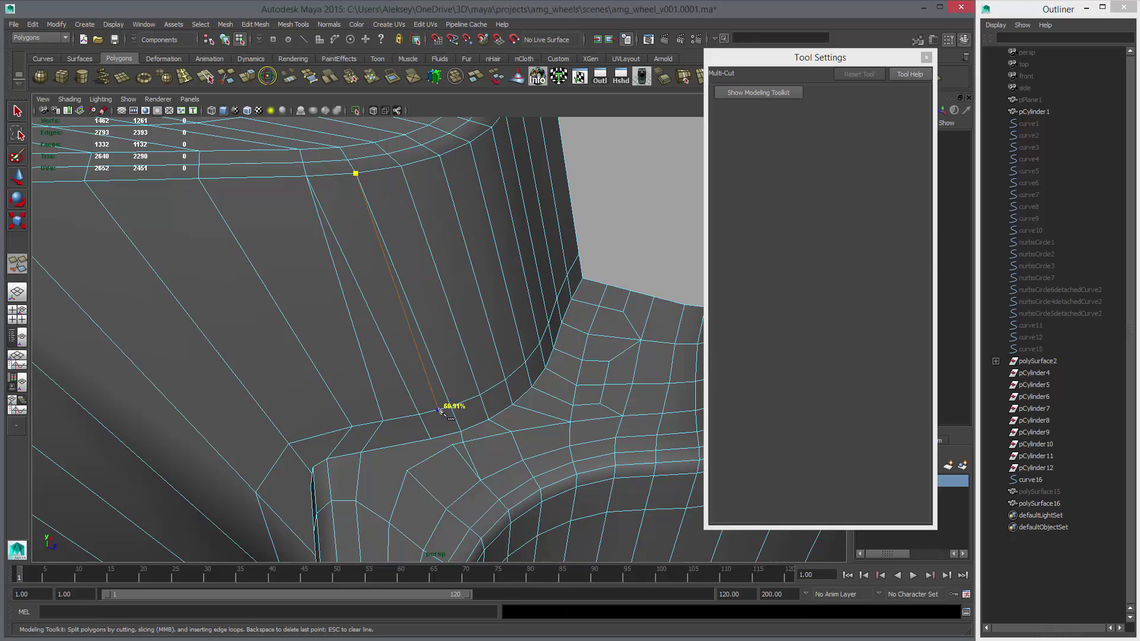
Step: Undo the Multi-Cut edge path that runs from the hub vertex up the wall
{"action": "key", "text": "w"}
{"action": "right_click_drag", "start_coordinate": [454, 446], "coordinate": [458, 415]}
{"action": "left_click", "coordinate": [426, 427]}
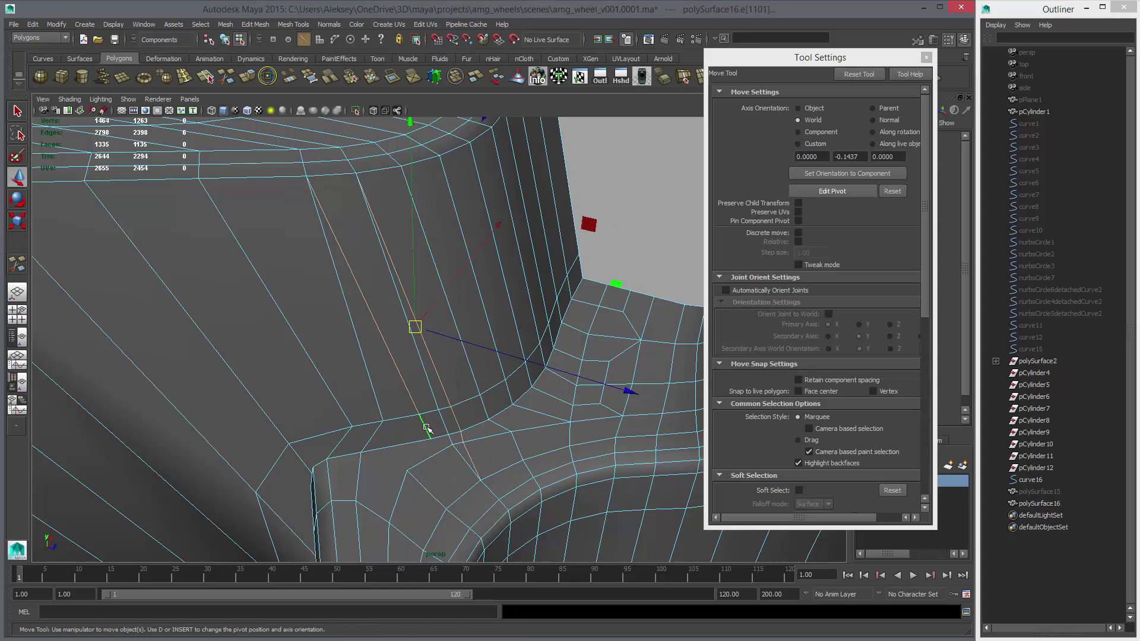
{"action": "key", "text": "ctrl+z"}
{"action": "key", "text": "ctrl+z"}
Step: Try to reroute the wall's lengthwise edge with a Multi-Cut from the hub corner vertex across the seam strip and up the wall
{"action": "key", "text": "g"}
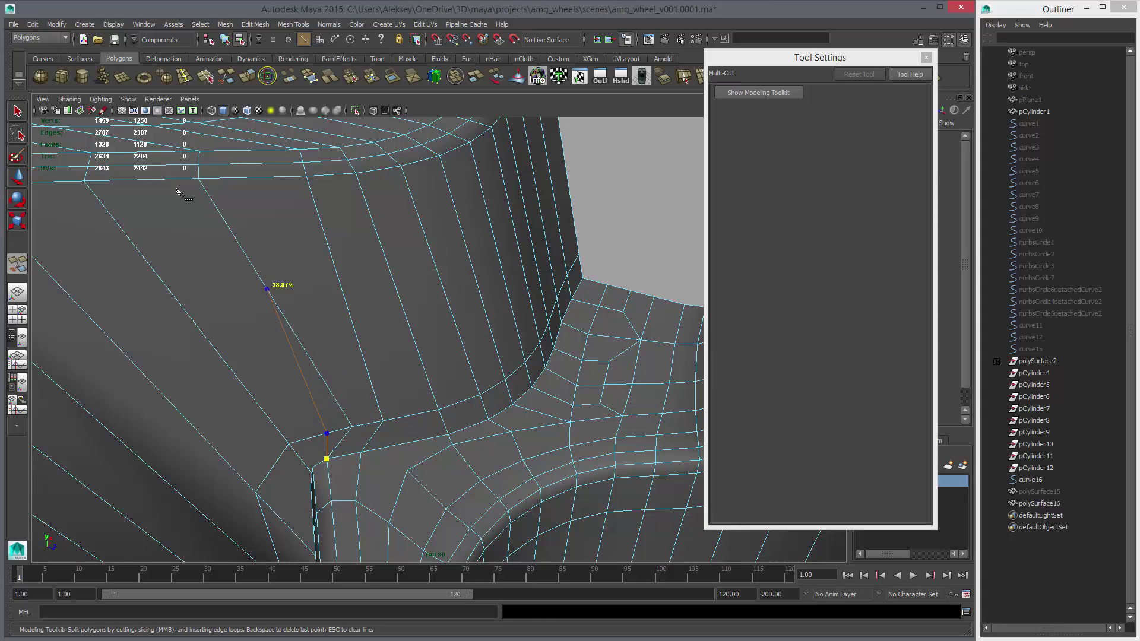
{"action": "key", "text": "w"}
{"action": "left_click", "coordinate": [297, 344]}
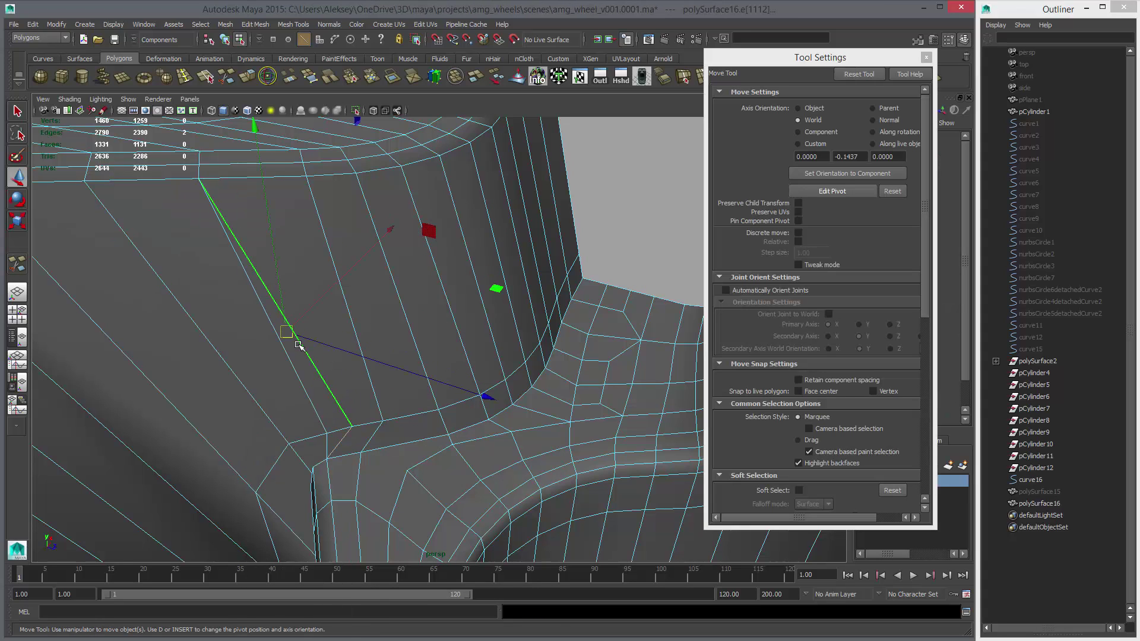
{"action": "key", "text": "ctrl+z"}
{"action": "key", "text": "ctrl+z"}
Step: Multi-Cut a curved edge path across the hub's top face, one row inward from the existing corner edges
{"action": "left_click_drag", "start_coordinate": [435, 383], "coordinate": [406, 422], "text": "alt"}
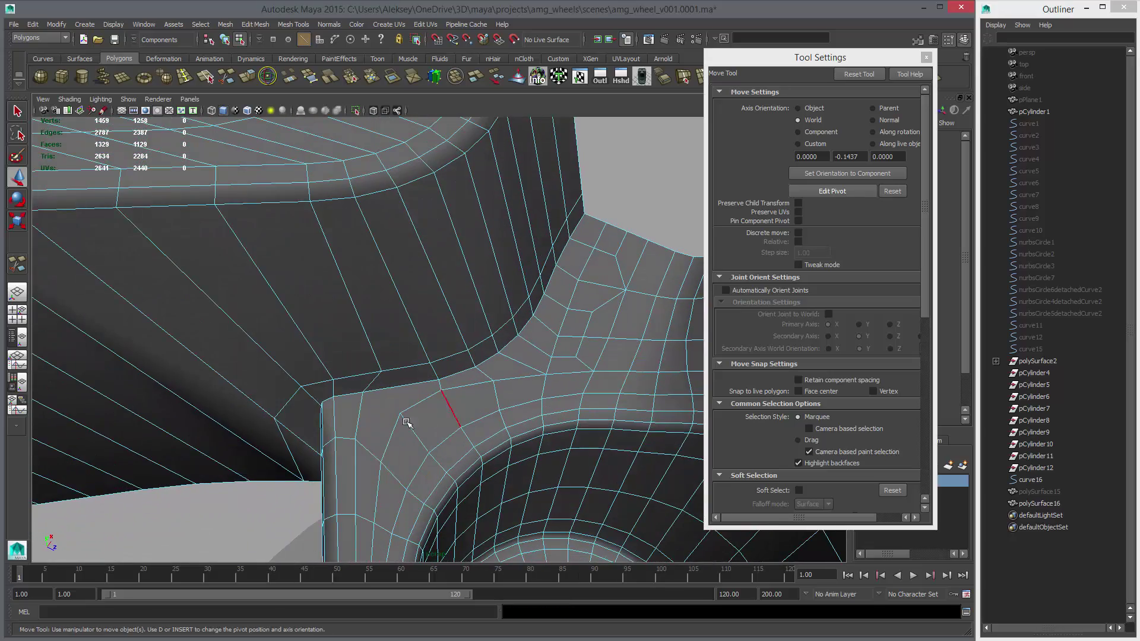
{"action": "key", "text": "y"}
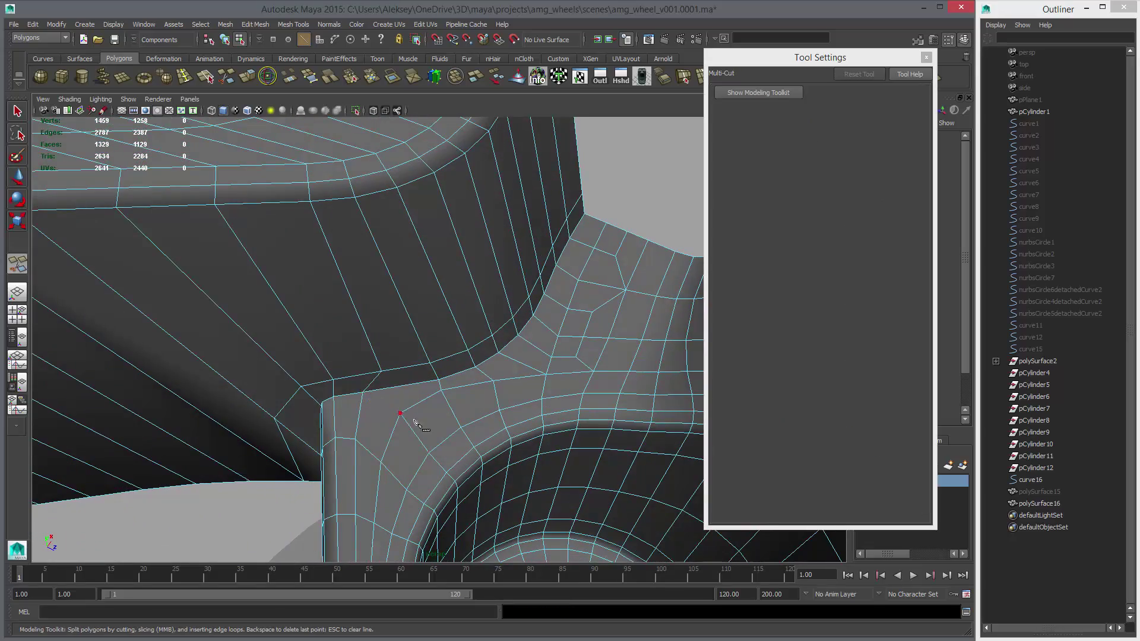
{"action": "left_click", "coordinate": [441, 390]}
{"action": "left_click", "coordinate": [605, 222]}
{"action": "left_click_drag", "start_coordinate": [403, 418], "coordinate": [435, 436], "text": "alt"}
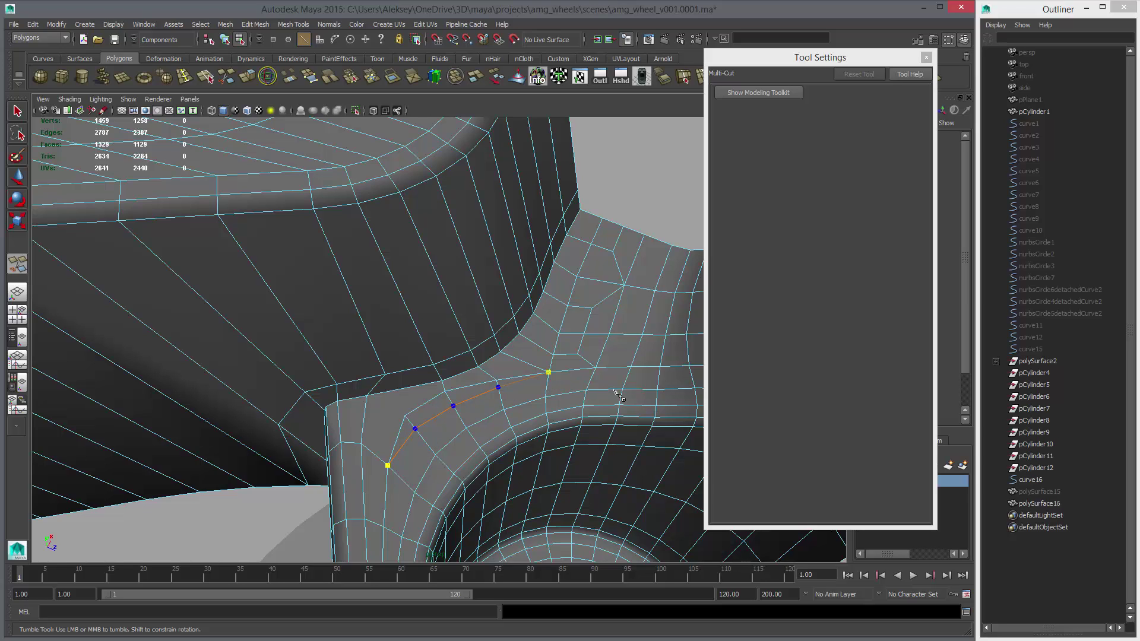
Step: Delete the old edge row between the new curved path and the hub's seam
{"action": "key", "text": "w"}
{"action": "right_click_drag", "start_coordinate": [469, 400], "coordinate": [470, 380]}
{"action": "double_click", "coordinate": [471, 386]}
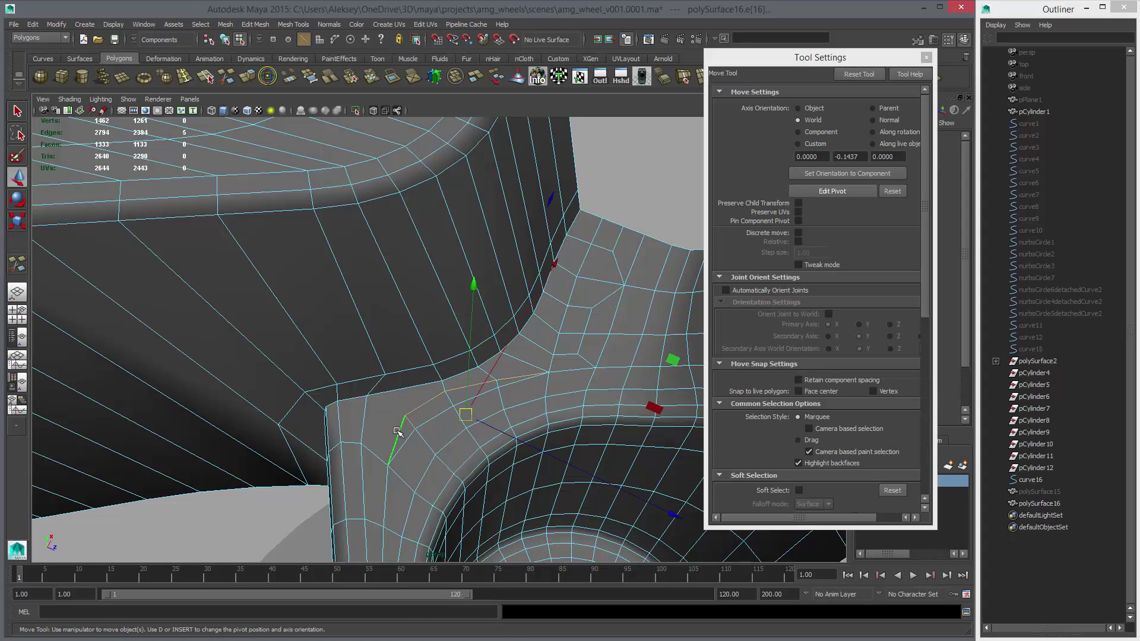
{"action": "key", "text": "ctrl+Delete"}
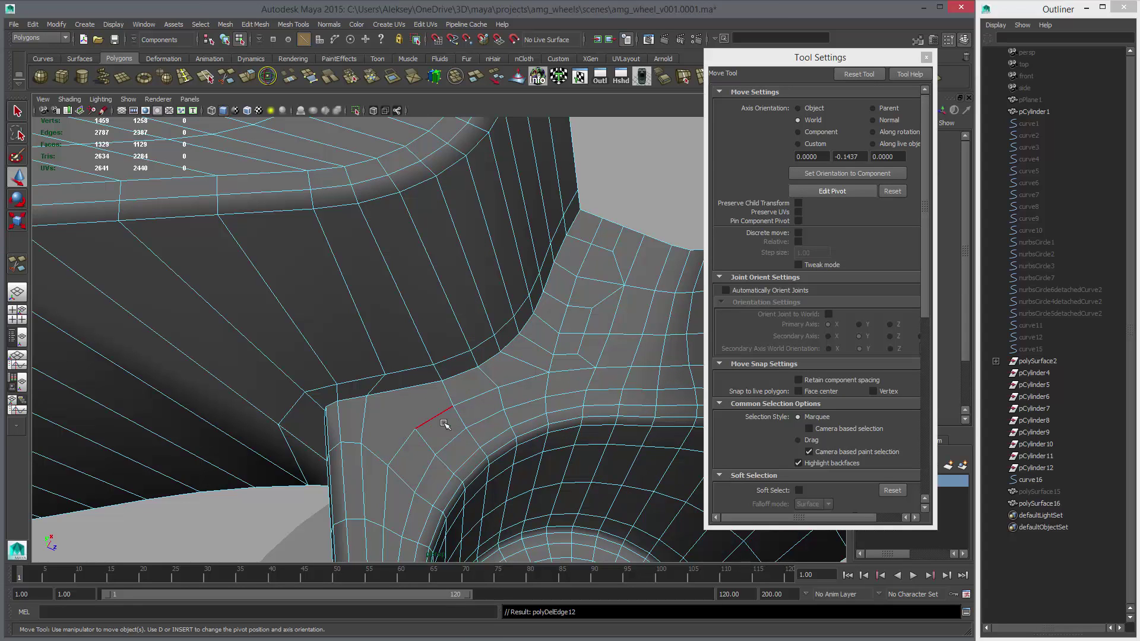
Step: Multi-Cut from the hub's corner vertex across the seam strip to the wall vertex and delete the surplus edge beside it
{"action": "left_click_drag", "start_coordinate": [444, 424], "coordinate": [419, 371], "text": "alt"}
{"action": "key", "text": "y"}
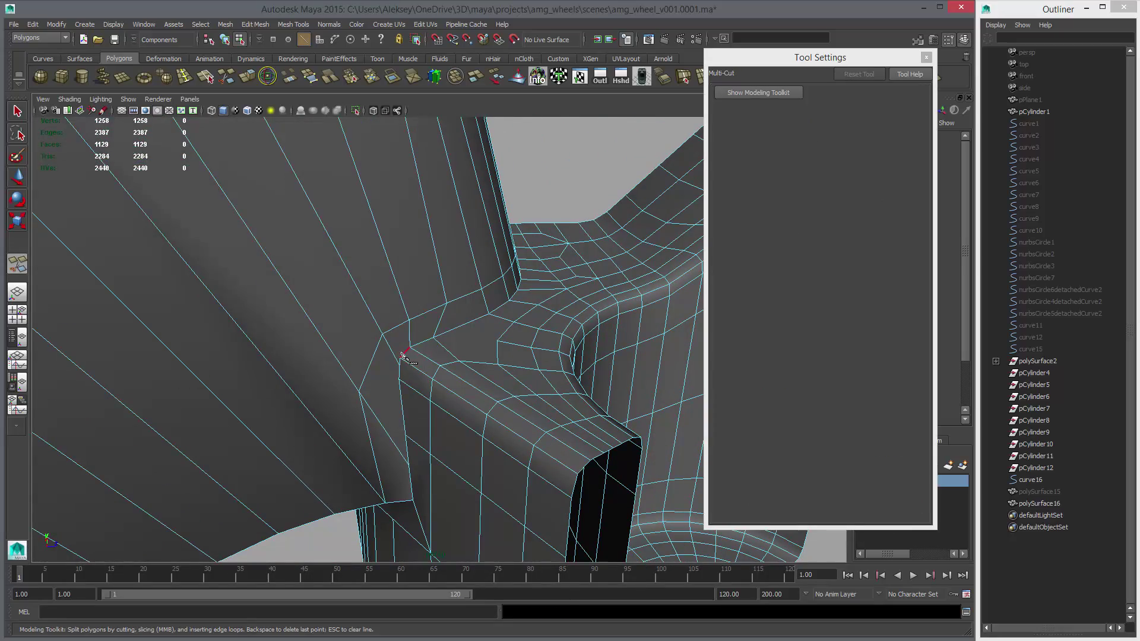
{"action": "left_click", "coordinate": [400, 357]}
{"action": "left_click", "coordinate": [382, 334]}
{"action": "key", "text": "w"}
{"action": "right_click_drag", "start_coordinate": [407, 368], "coordinate": [395, 356], "text": "shift"}
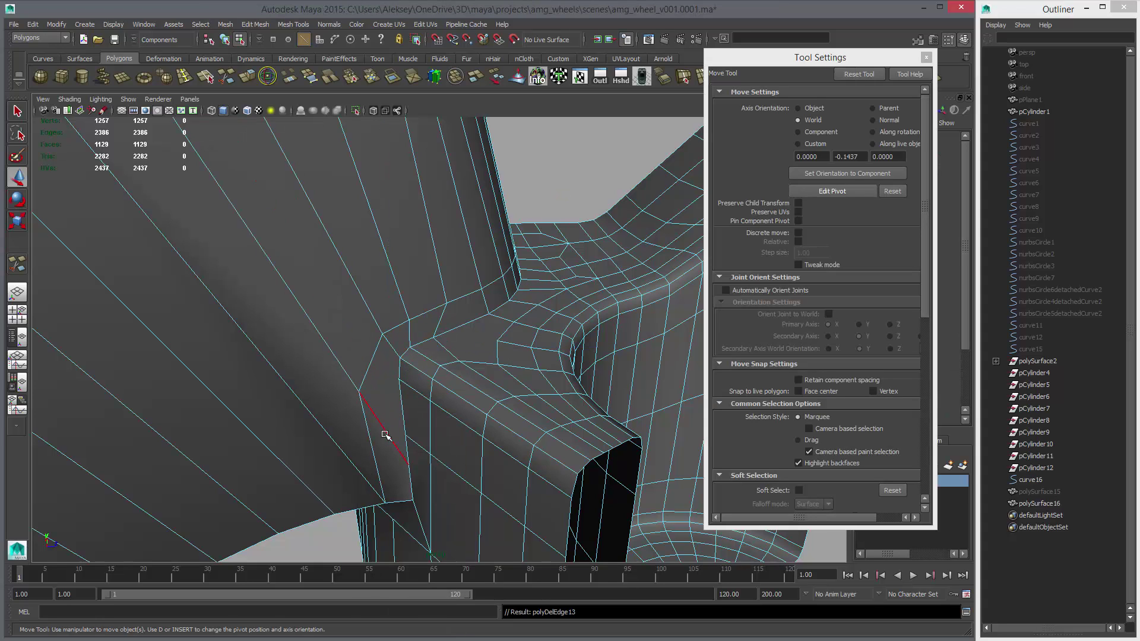
Step: Replace the seam strip's diagonal edge with a straight cut below the corner, and Multi-Cut another short edge across the strip further down
{"action": "left_click", "coordinate": [385, 433]}
{"action": "key", "text": "ctrl+Delete"}
{"action": "key", "text": "y"}
{"action": "left_click", "coordinate": [360, 390]}
{"action": "left_click", "coordinate": [399, 379]}
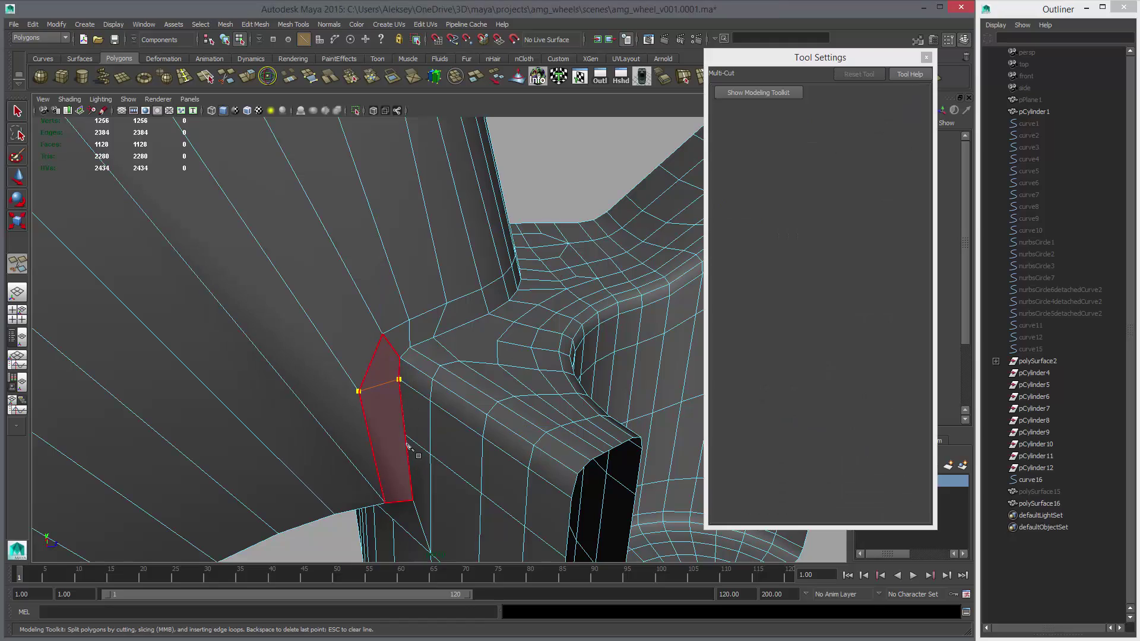
{"action": "key", "text": "Return"}
{"action": "left_click_drag", "start_coordinate": [408, 446], "coordinate": [405, 358], "text": "alt"}
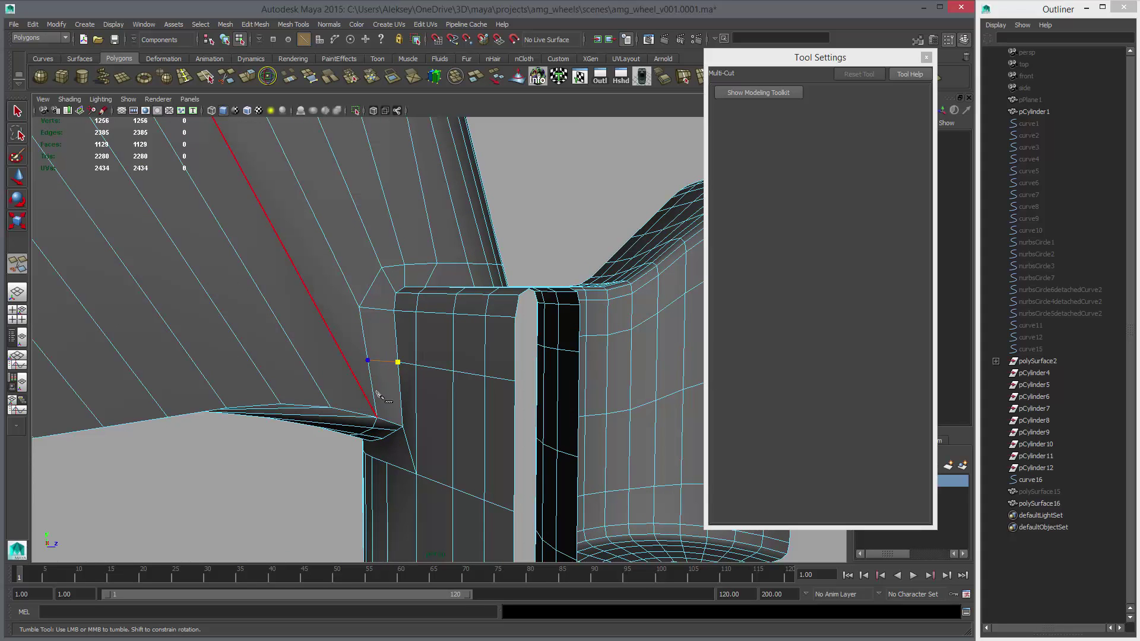
{"action": "key", "text": "Return"}
Step: Multi-Cut from the wall's vertex near the lower corner across the seam to the hub's edge, and select the short edge beside the cut
{"action": "left_click_drag", "start_coordinate": [389, 404], "coordinate": [456, 407], "text": "alt"}
{"action": "right_click_drag", "start_coordinate": [455, 407], "coordinate": [460, 441], "text": "alt"}
{"action": "left_click", "coordinate": [440, 329]}
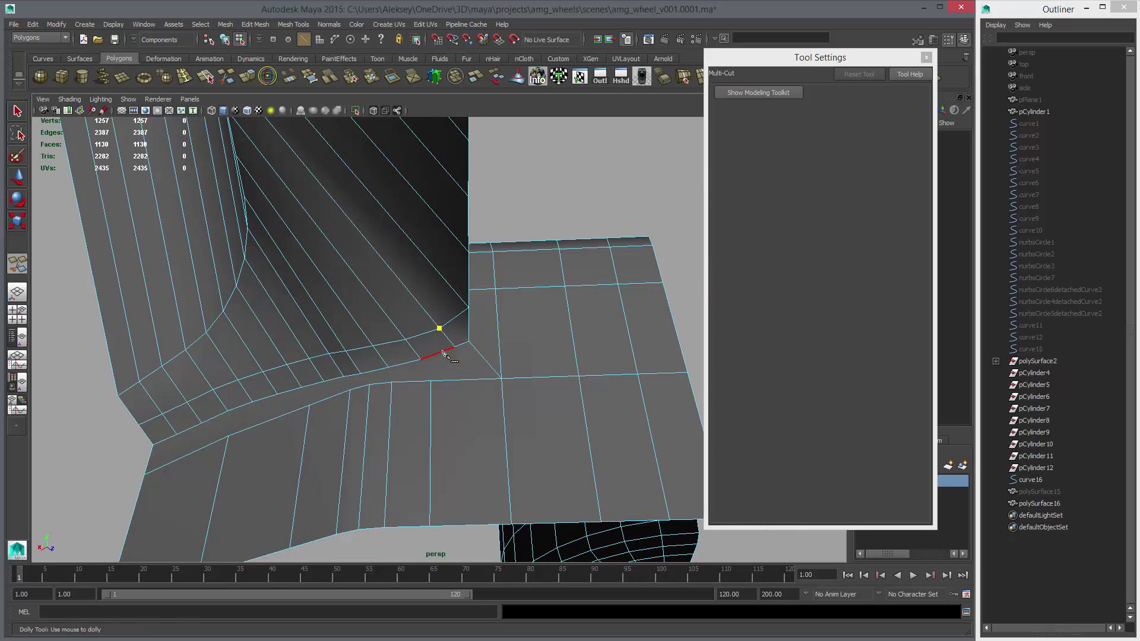
{"action": "left_click", "coordinate": [466, 380]}
{"action": "key", "text": "w"}
{"action": "left_click", "coordinate": [450, 341]}
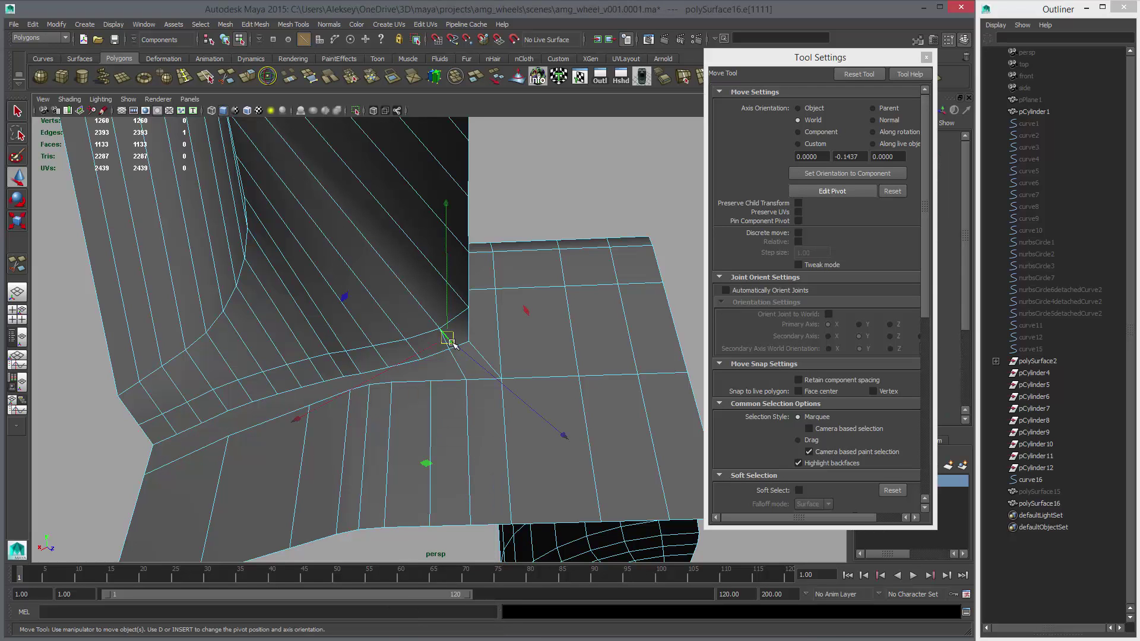
Step: Delete the extra edge at the spoke's inner corner and cut new edges across the narrow strip beneath it with Multi-Cut
{"action": "key", "text": "ctrl+Delete"}
{"action": "left_click_drag", "start_coordinate": [436, 356], "coordinate": [465, 388], "text": "alt"}
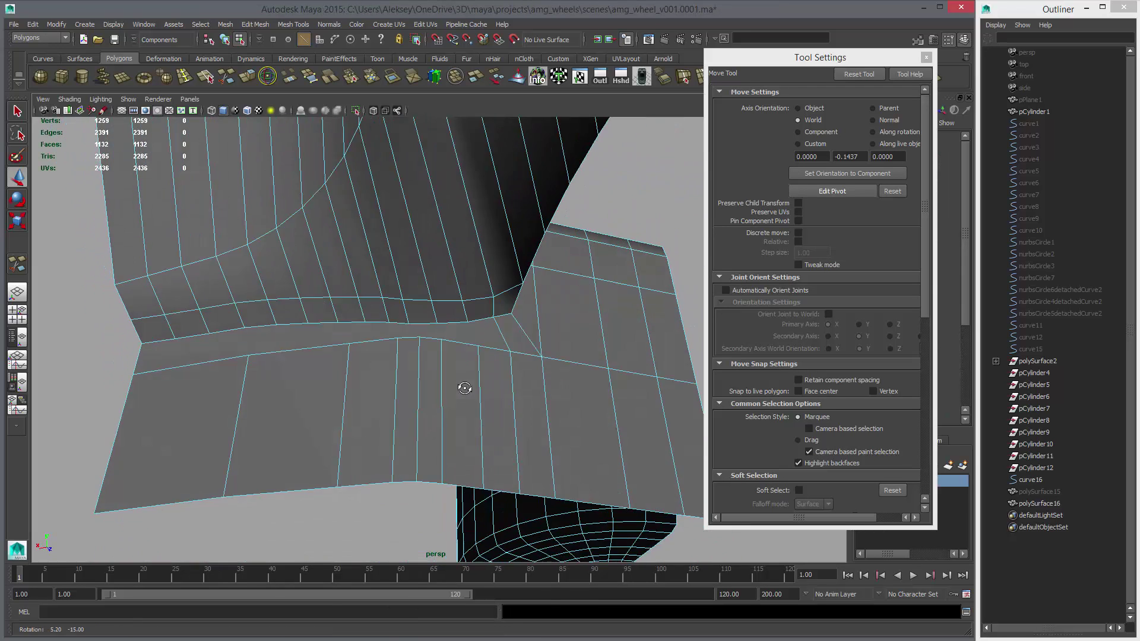
{"action": "key", "text": "y"}
{"action": "left_click", "coordinate": [468, 321]}
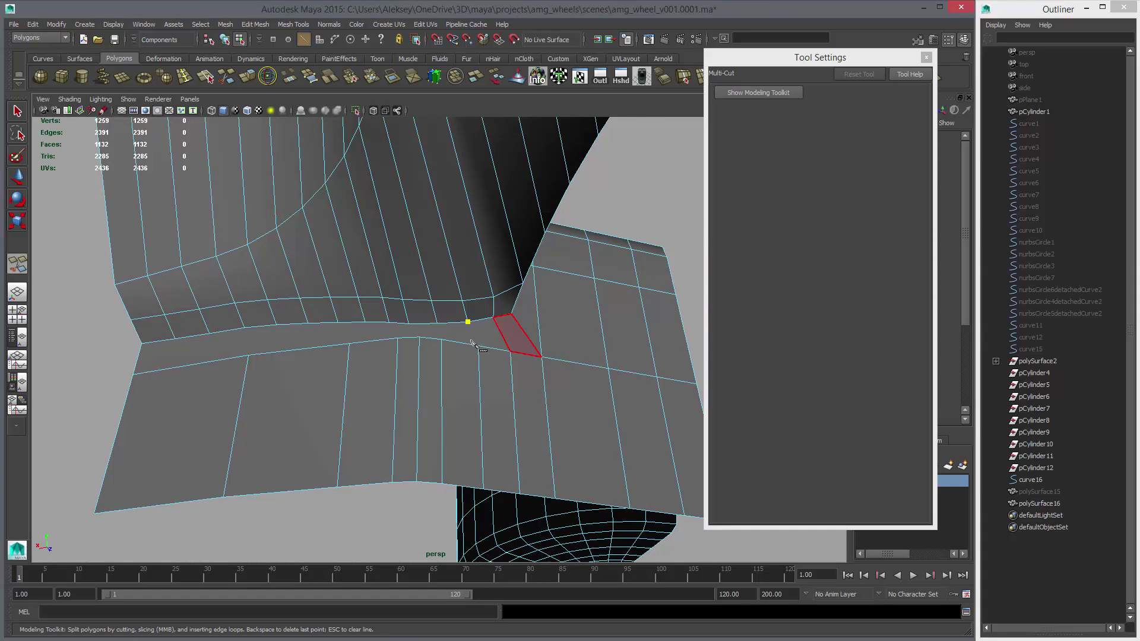
{"action": "left_click", "coordinate": [478, 346]}
{"action": "right_click", "coordinate": [512, 366]}
{"action": "left_click", "coordinate": [441, 339]}
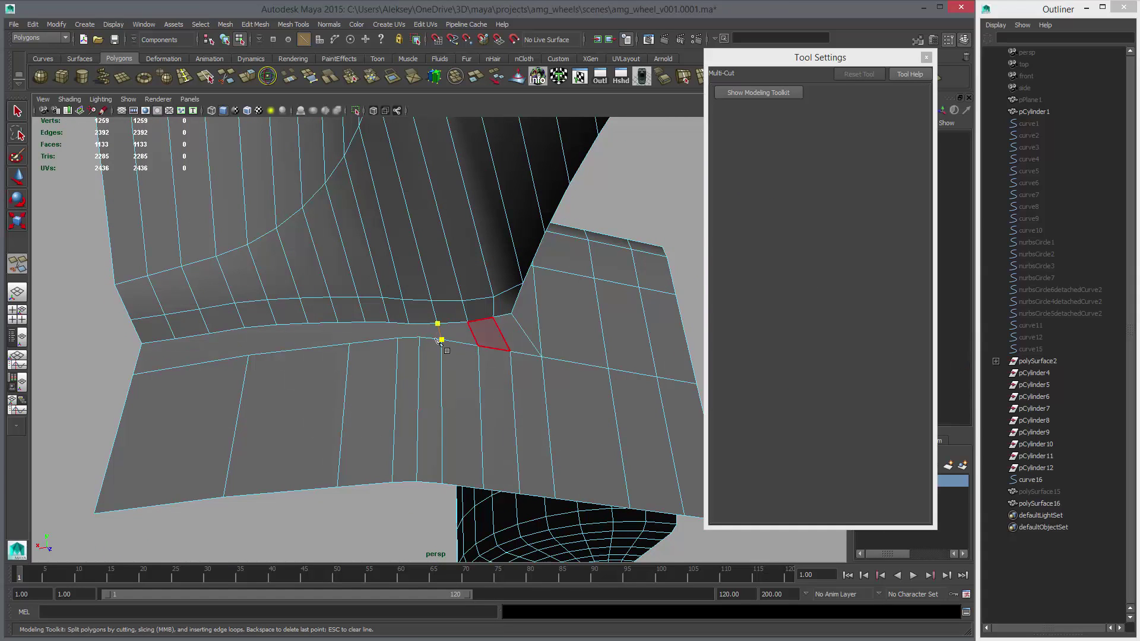
{"action": "right_click", "coordinate": [408, 340]}
Step: Cut another edge across the strip, joining the spoke's lower border to the vertical edge line on the panel below
{"action": "left_click_drag", "start_coordinate": [430, 347], "coordinate": [344, 339], "text": "alt"}
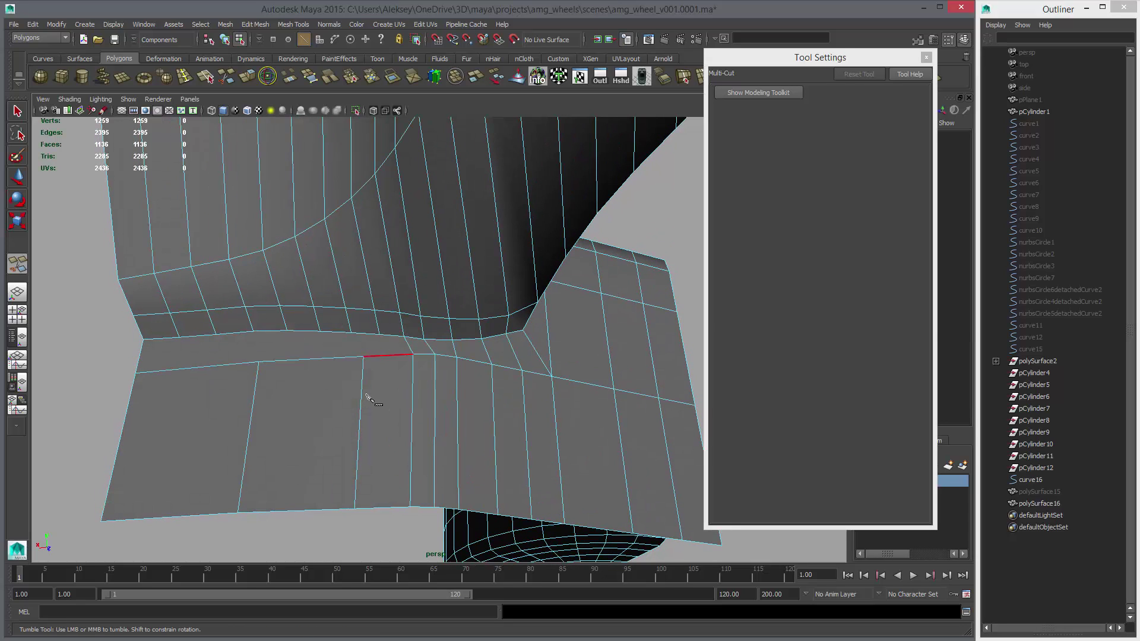
{"action": "left_click_drag", "start_coordinate": [272, 424], "coordinate": [361, 456], "text": "alt"}
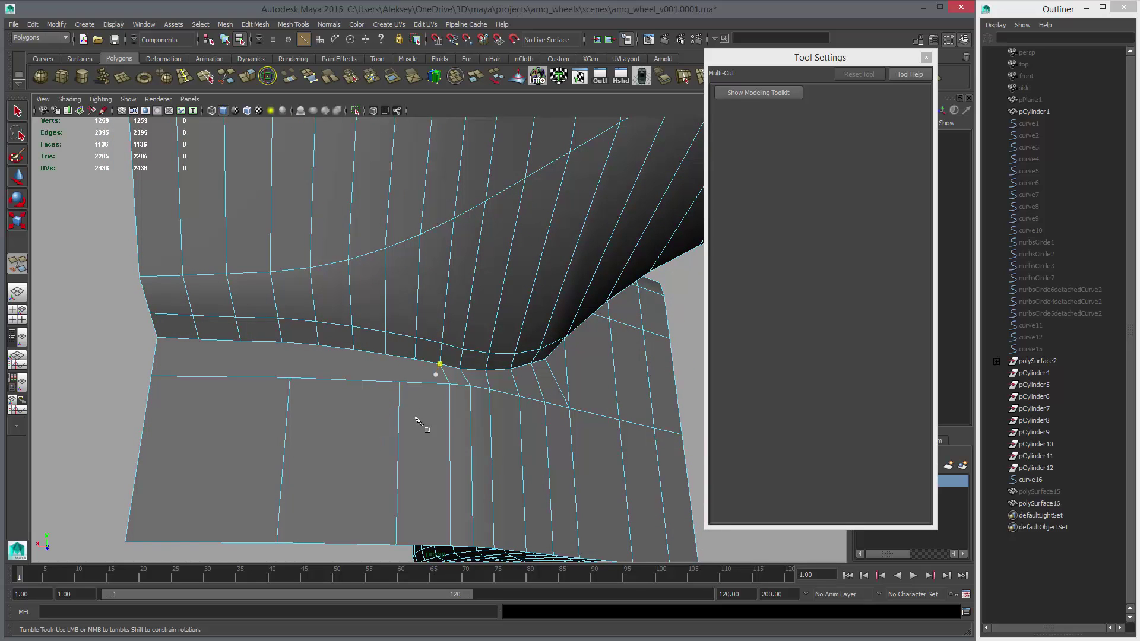
{"action": "middle_click_drag", "start_coordinate": [425, 425], "coordinate": [450, 388], "text": "alt"}
{"action": "left_click", "coordinate": [419, 346]}
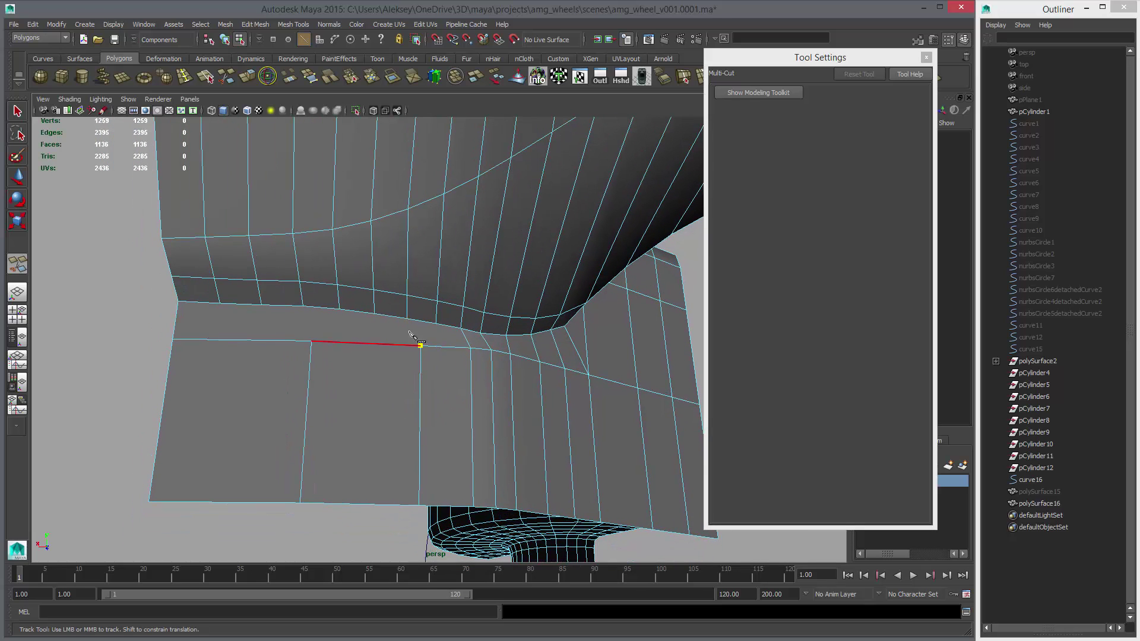
{"action": "left_click", "coordinate": [420, 345]}
{"action": "key", "text": "Return"}
{"action": "key", "text": "w"}
Step: Delete the face column beside the hub panel and the adjoining strip faces under the spoke
{"action": "left_click_drag", "start_coordinate": [445, 394], "coordinate": [392, 387], "text": "alt"}
{"action": "key", "text": "q"}
{"action": "right_click_drag", "start_coordinate": [371, 359], "coordinate": [380, 394]}
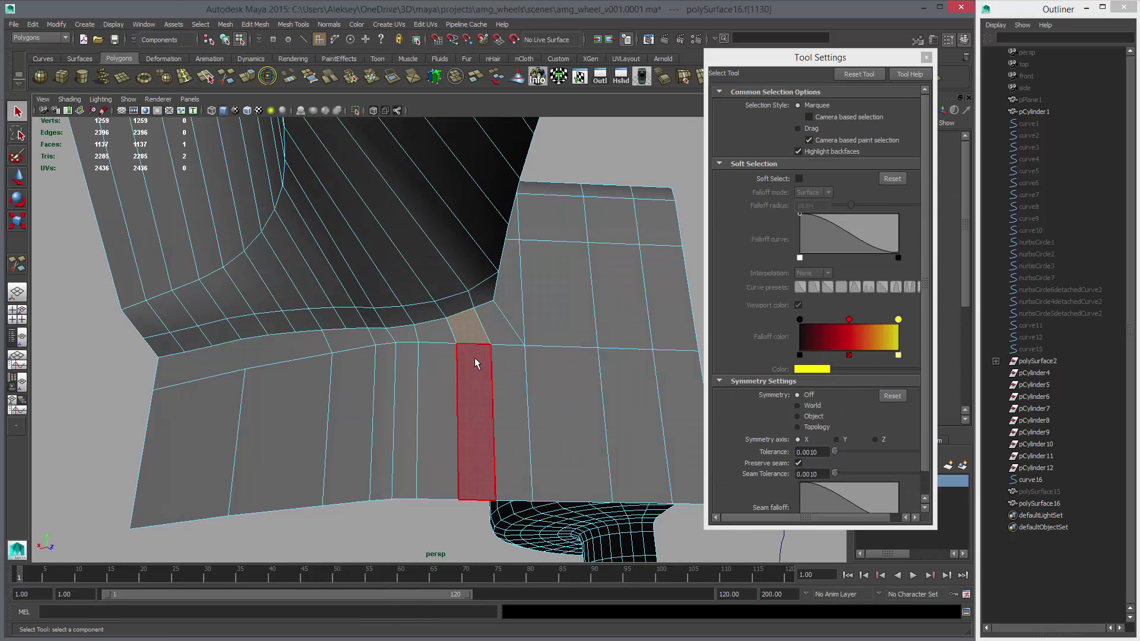
{"action": "double_click", "coordinate": [473, 358]}
{"action": "key", "text": "Delete"}
{"action": "left_click", "coordinate": [436, 342]}
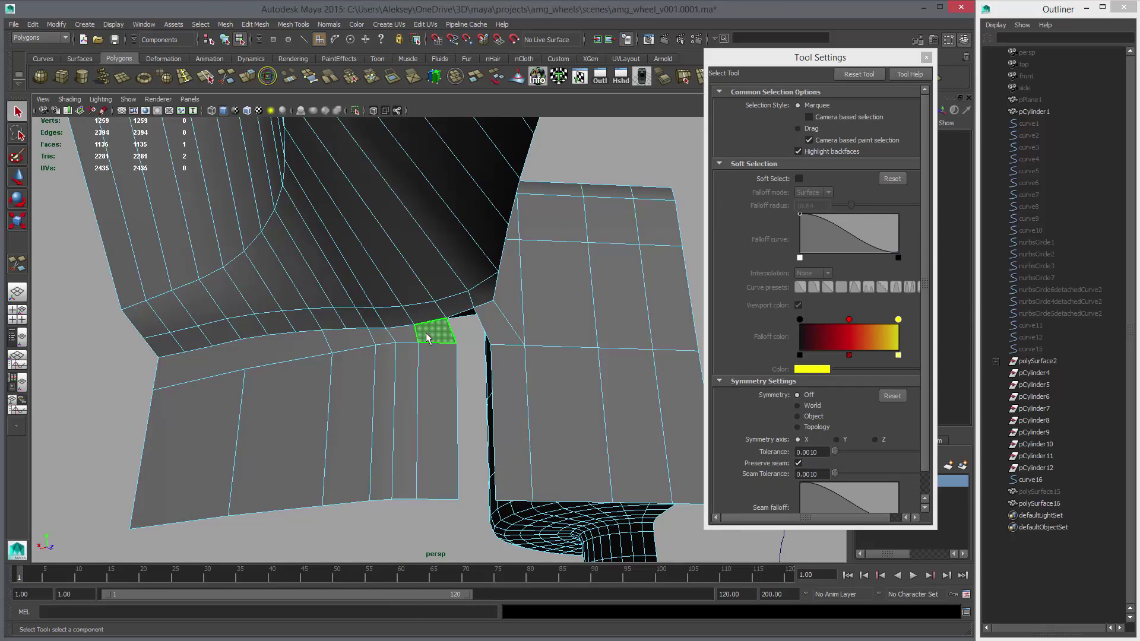
{"action": "double_click", "coordinate": [405, 338], "text": "shift"}
{"action": "key", "text": "Delete"}
Step: Delete the remaining strip faces and all panel faces below the spoke, leaving its lower border open
{"action": "left_click", "coordinate": [314, 346]}
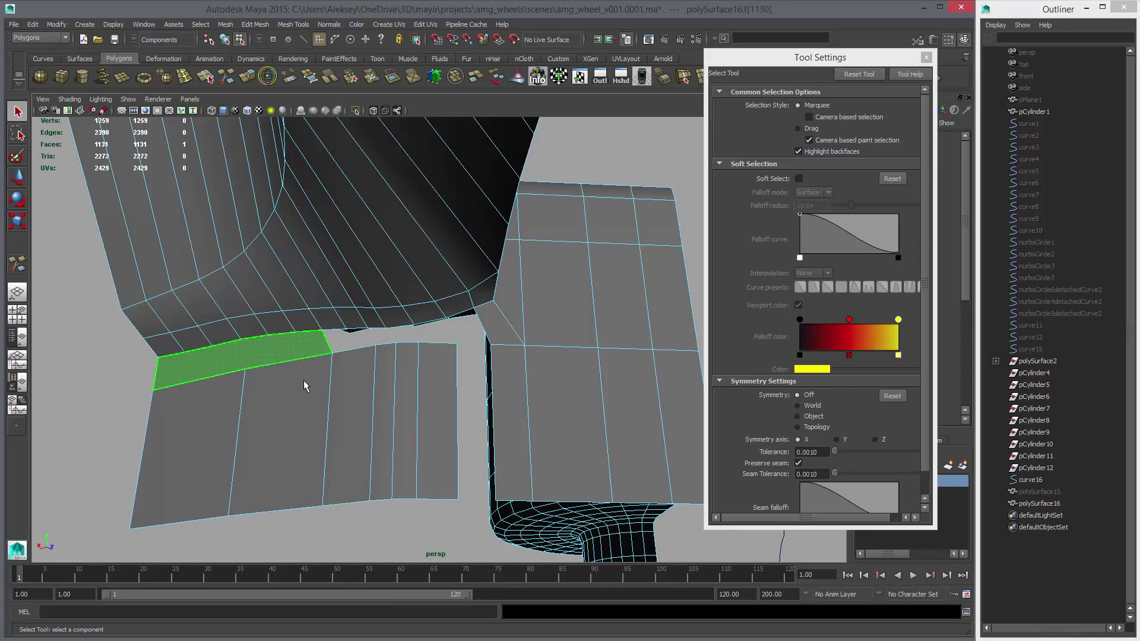
{"action": "key", "text": "Delete"}
{"action": "left_click", "coordinate": [276, 413]}
{"action": "key", "text": "Delete"}
{"action": "left_click", "coordinate": [201, 428]}
{"action": "key", "text": "Delete"}
{"action": "double_click", "coordinate": [409, 458]}
{"action": "key", "text": "Delete"}
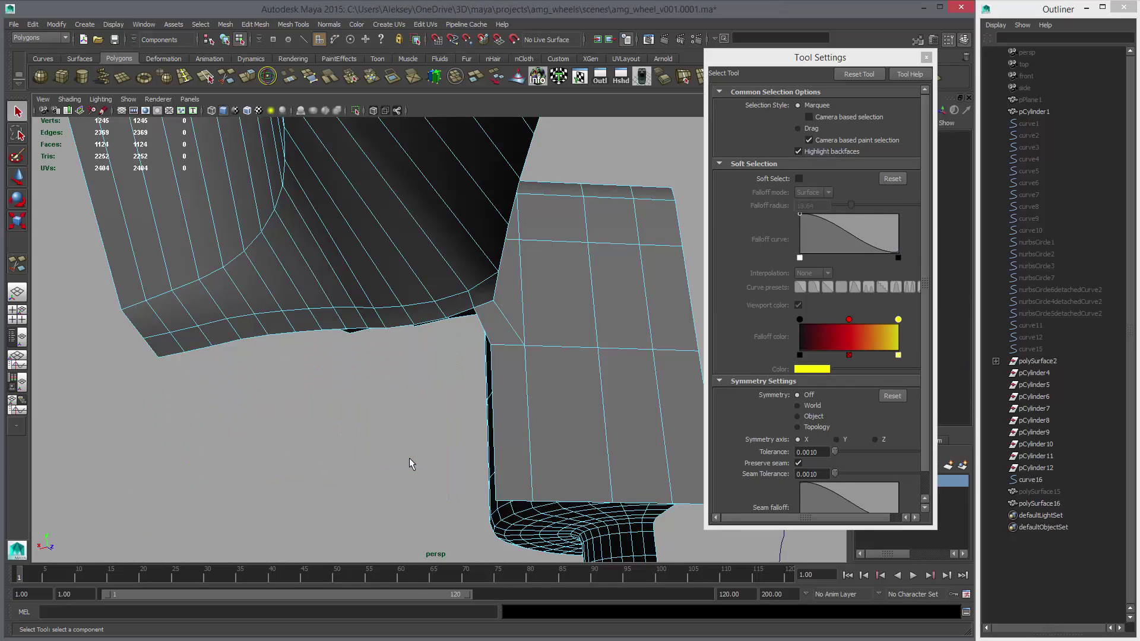
Step: Extrude the spoke's open lower border edges and move them down to form a narrow strip
{"action": "key", "text": "F10"}
{"action": "left_click", "coordinate": [191, 355]}
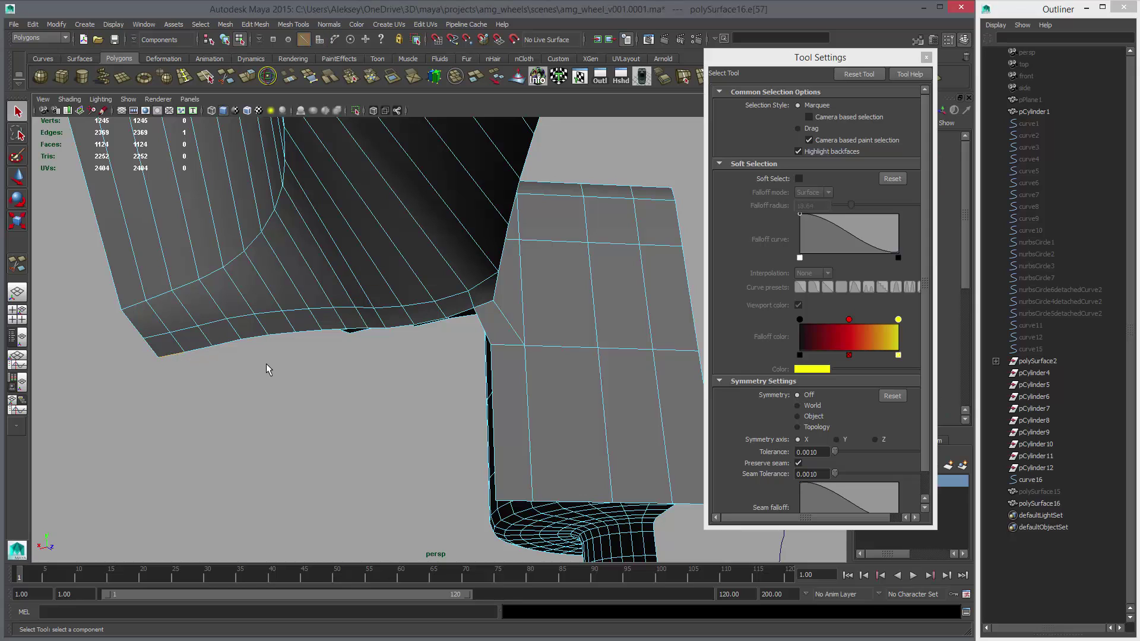
{"action": "double_click", "coordinate": [466, 313]}
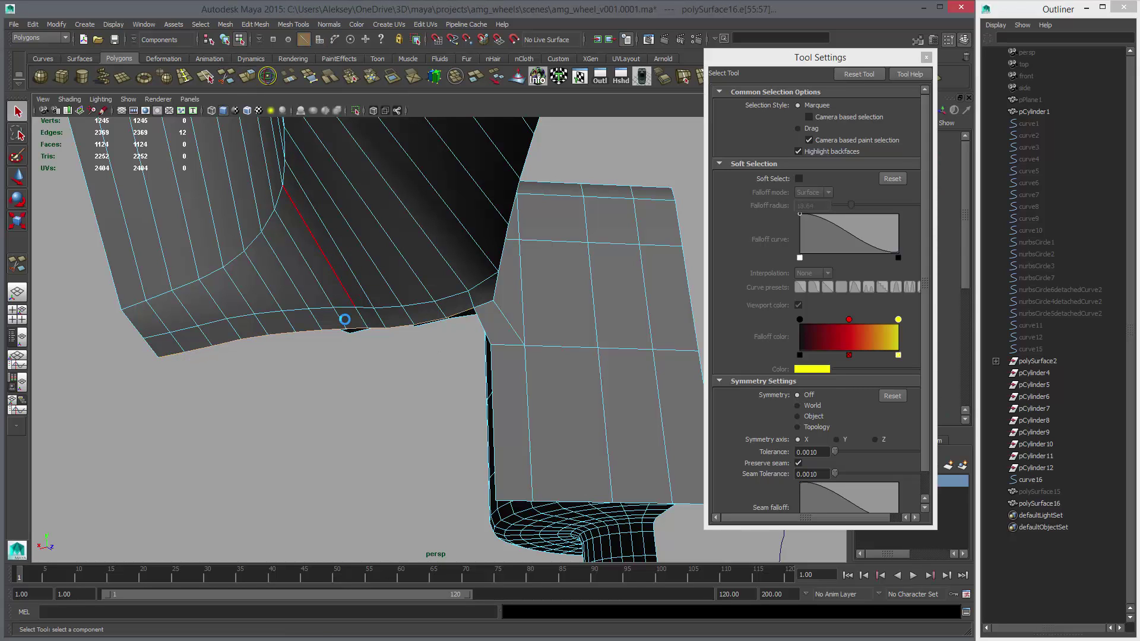
{"action": "key", "text": "ctrl+e"}
{"action": "key", "text": "w"}
{"action": "left_click_drag", "start_coordinate": [305, 149], "coordinate": [300, 184]}
{"action": "left_click_drag", "start_coordinate": [473, 405], "coordinate": [387, 431], "text": "alt"}
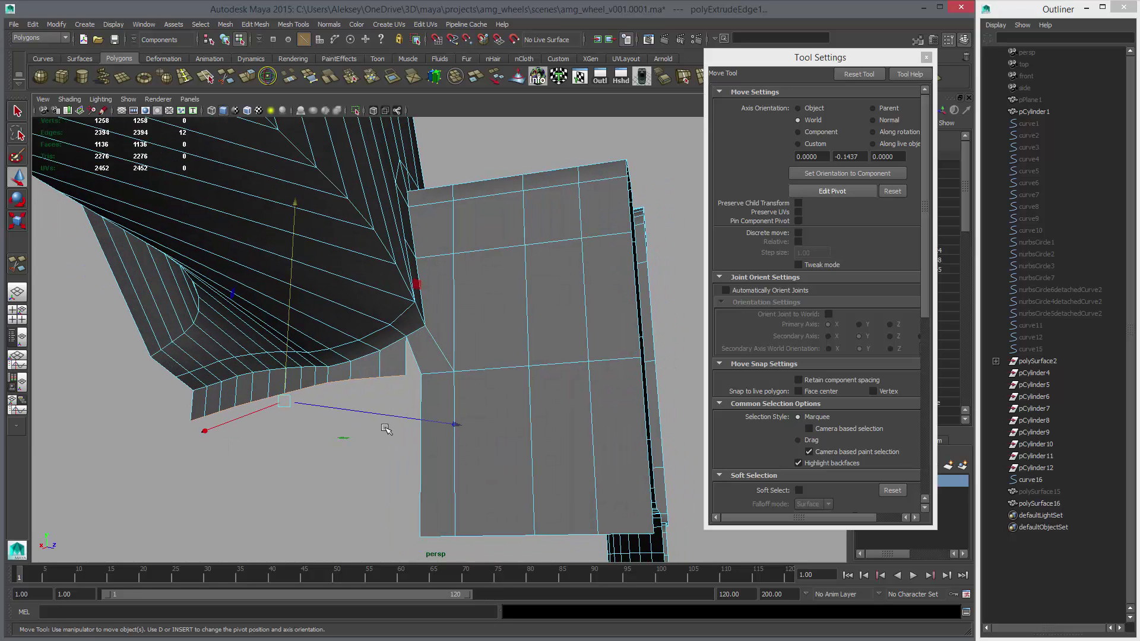
Step: Extrude the strip's lower edges again and snap them down to the level of the hub panel's bottom corner
{"action": "key", "text": "ctrl+e"}
{"action": "key", "text": "w"}
{"action": "middle_click_drag", "start_coordinate": [377, 450], "coordinate": [380, 475]}
{"action": "key", "text": "v"}
{"action": "middle_click_drag", "start_coordinate": [408, 536], "coordinate": [419, 536]}
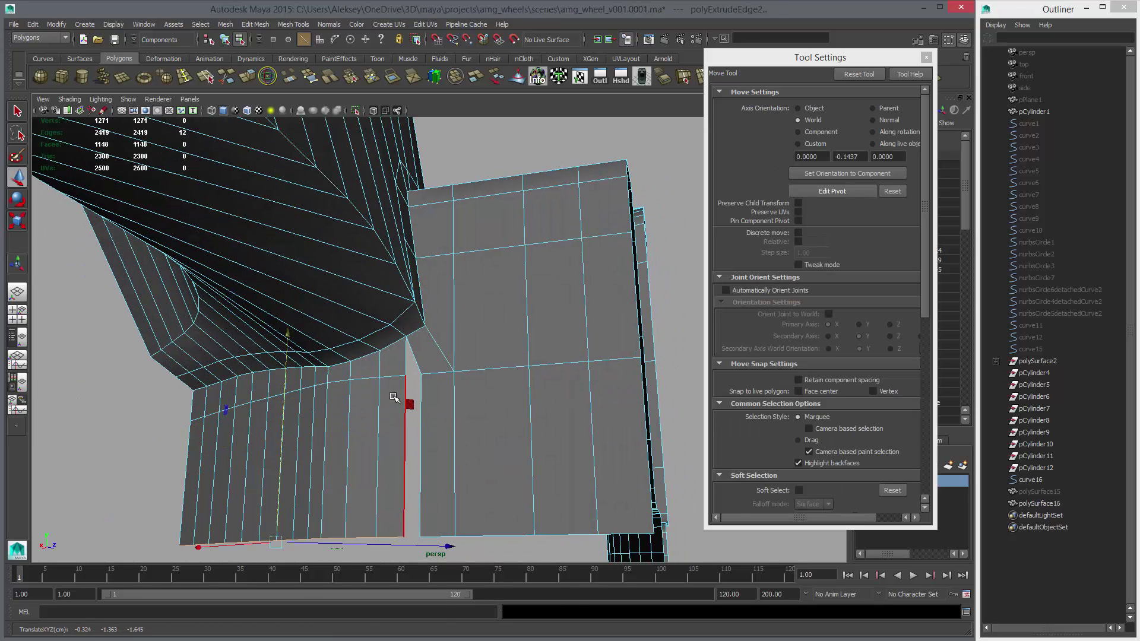
Step: Snap the end vertices of the extruded wall to the hub panel's matching vertices and merge the mesh's overlapping vertices
{"action": "key", "text": "F9"}
{"action": "left_click", "coordinate": [406, 376]}
{"action": "key", "text": "v"}
{"action": "middle_click_drag", "start_coordinate": [407, 376], "coordinate": [420, 374]}
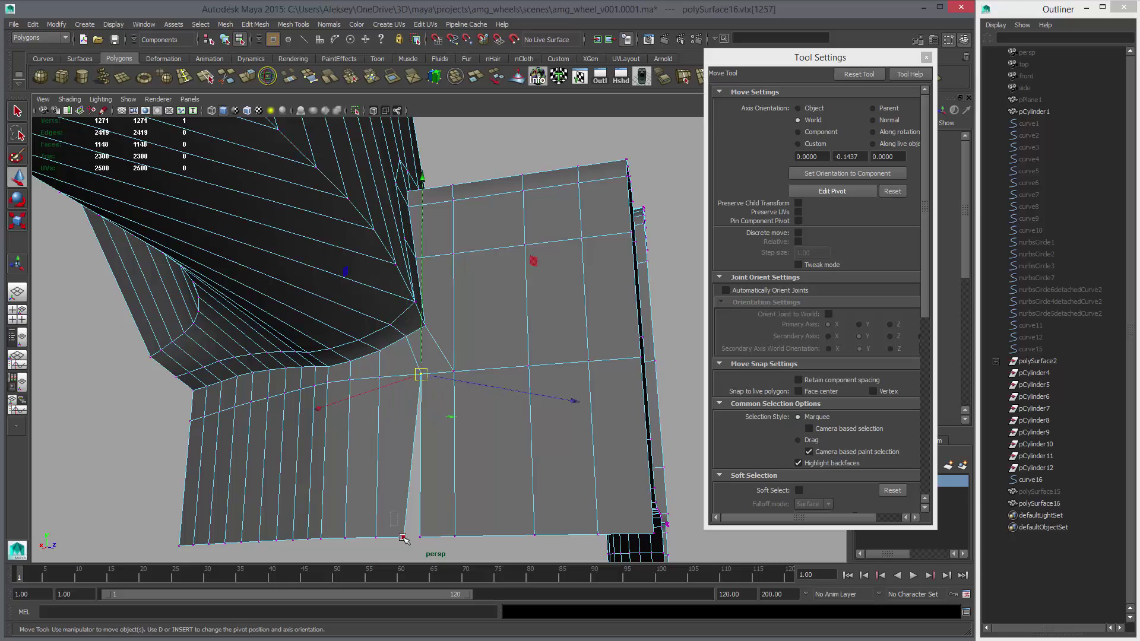
{"action": "key", "text": "F8"}
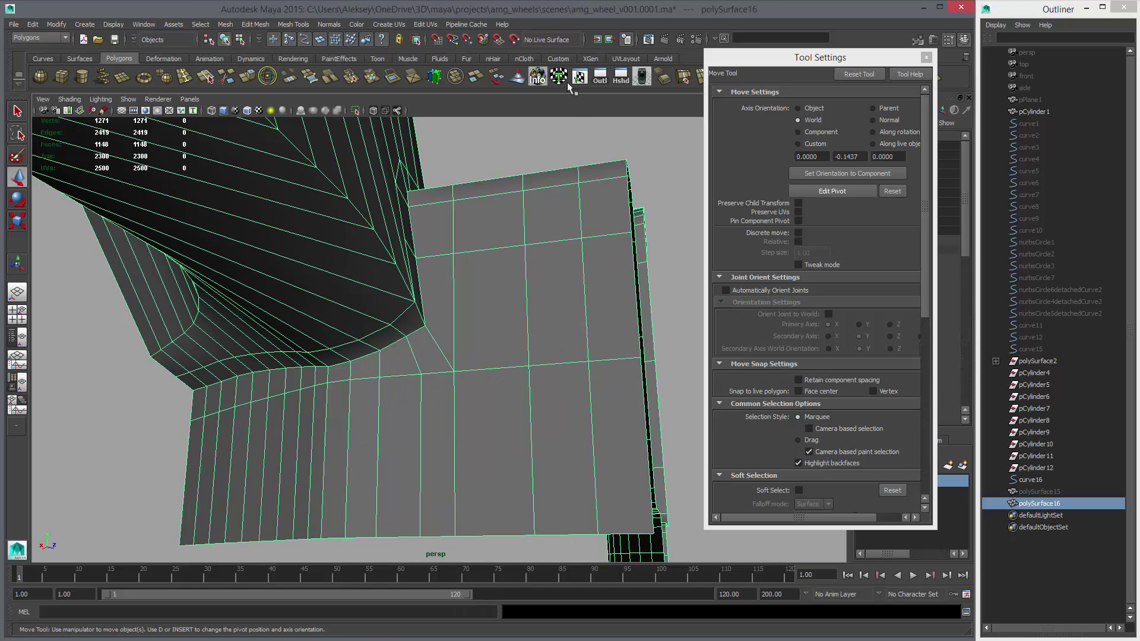
{"action": "left_click", "coordinate": [351, 77]}
Step: Preview the mesh smoothed and examine the rebuilt transition between spoke and hub from several angles
{"action": "key", "text": "3"}
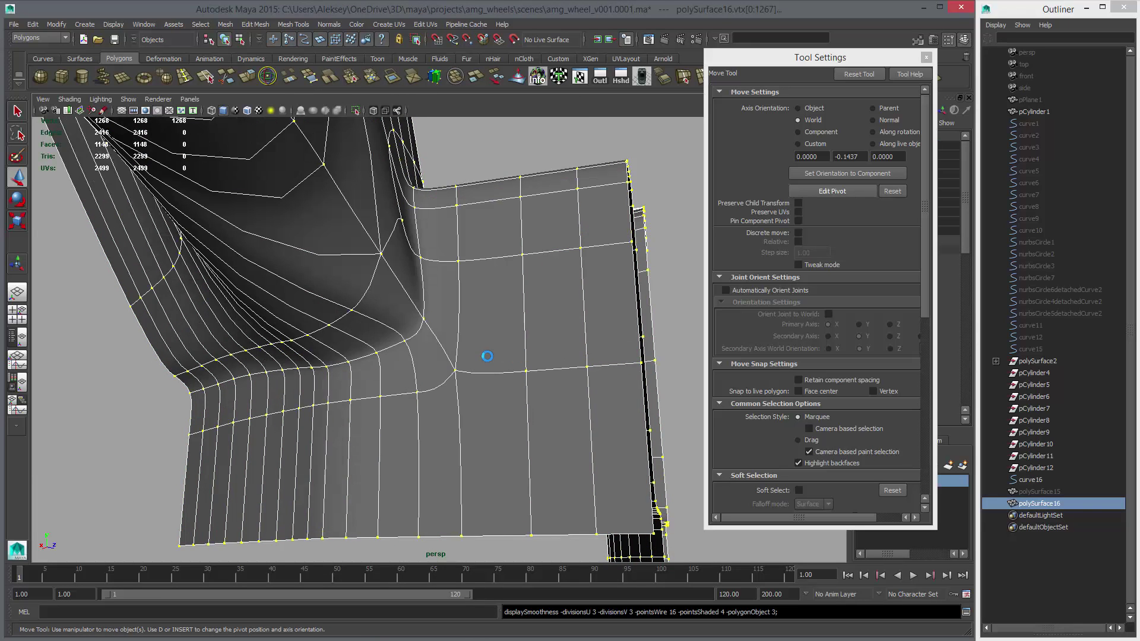
{"action": "key", "text": "F8"}
{"action": "left_click_drag", "start_coordinate": [541, 399], "coordinate": [585, 380], "text": "alt"}
{"action": "left_click", "coordinate": [617, 402]}
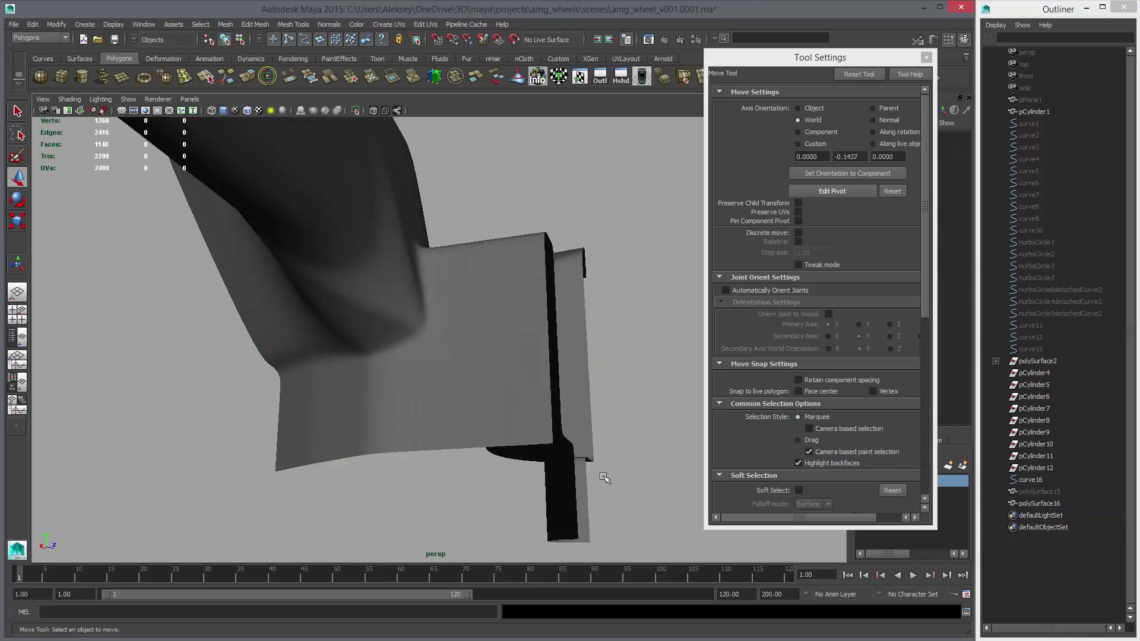
{"action": "left_click_drag", "start_coordinate": [603, 476], "coordinate": [483, 333], "text": "alt"}
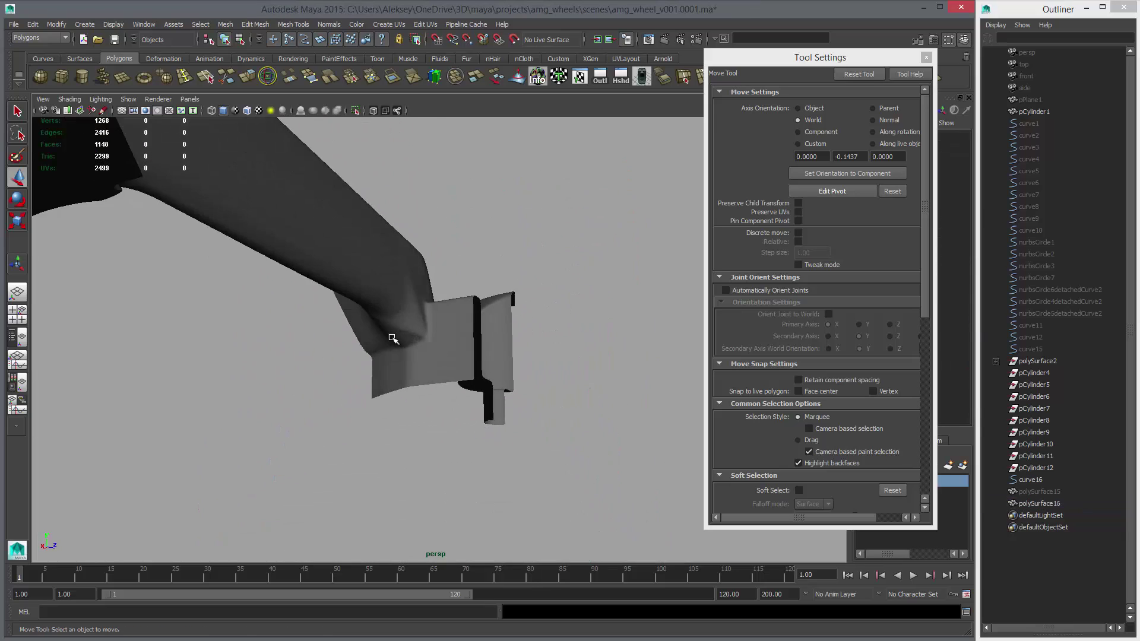
{"action": "left_click", "coordinate": [448, 387]}
{"action": "left_click_drag", "start_coordinate": [447, 386], "coordinate": [292, 386], "text": "alt"}
{"action": "left_click_drag", "start_coordinate": [483, 372], "coordinate": [327, 385], "text": "alt"}
{"action": "scroll", "coordinate": [327, 386], "scroll_direction": "up", "scroll_amount": 5}
{"action": "right_click", "coordinate": [380, 429]}
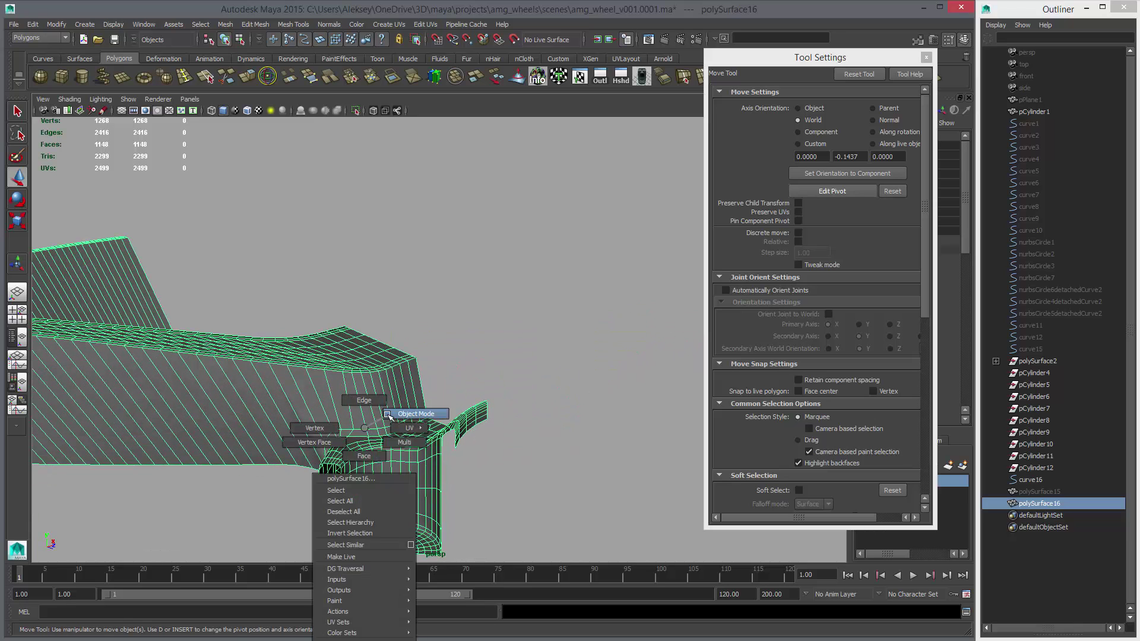
{"action": "left_click_drag", "start_coordinate": [374, 441], "coordinate": [416, 331], "text": "alt"}
{"action": "left_click", "coordinate": [453, 330]}
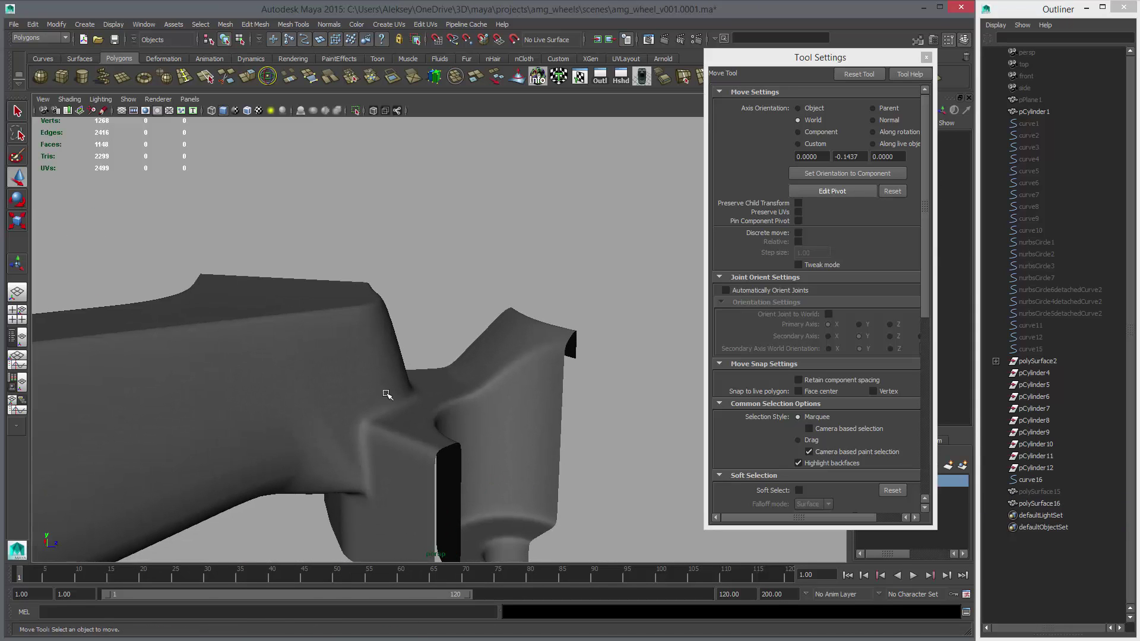
{"action": "left_click_drag", "start_coordinate": [386, 393], "coordinate": [475, 374], "text": "alt"}
Step: Insert an edge loop through the strip under the spoke, continuing up along the hub panel, at equal distance from the edge
{"action": "left_click", "coordinate": [522, 459]}
{"action": "left_click", "coordinate": [205, 76]}
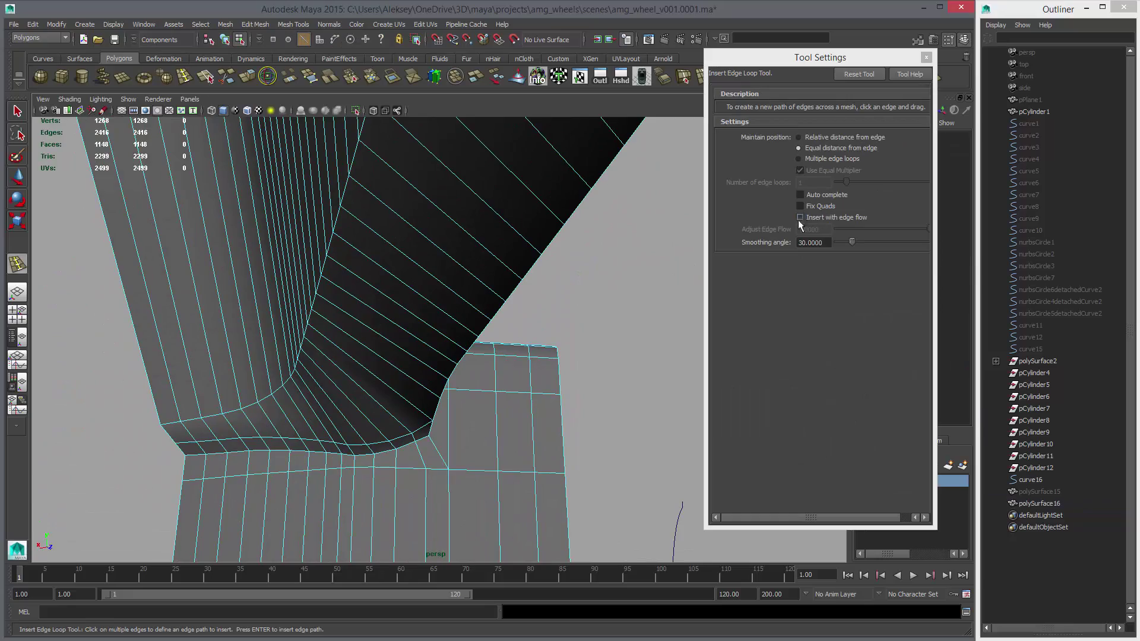
{"action": "left_click", "coordinate": [380, 463]}
{"action": "left_click_drag", "start_coordinate": [381, 460], "coordinate": [467, 328], "text": "alt"}
{"action": "left_click", "coordinate": [466, 313]}
{"action": "middle_click_drag", "start_coordinate": [419, 416], "coordinate": [468, 341], "text": "alt"}
{"action": "right_click_drag", "start_coordinate": [468, 341], "coordinate": [561, 555], "text": "alt"}
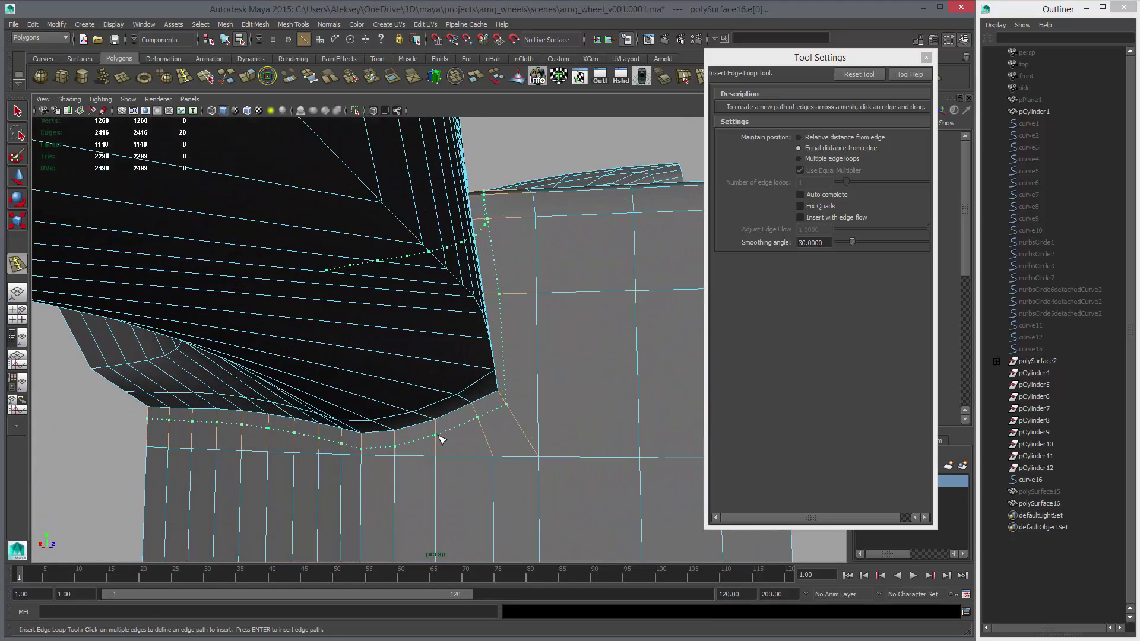
{"action": "key", "text": "Return"}
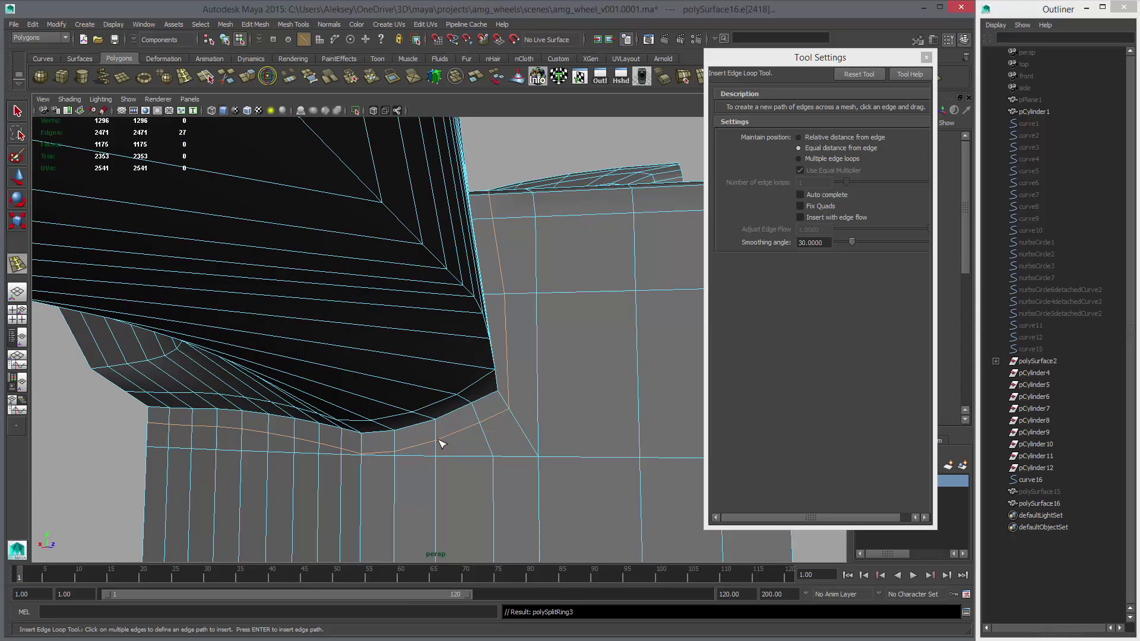
Step: Delete the old horizontal edge row beneath the new loop, keeping its last segment next to the corner diagonal
{"action": "right_click_drag", "start_coordinate": [497, 445], "coordinate": [434, 408], "text": "alt"}
{"action": "key", "text": "w"}
{"action": "double_click", "coordinate": [453, 434]}
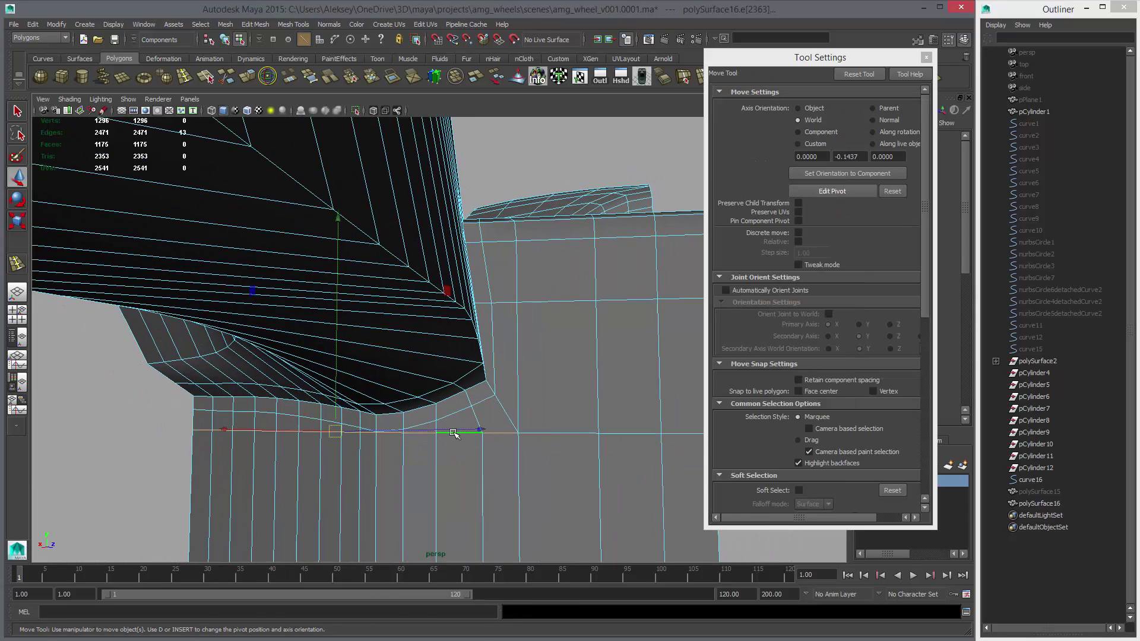
{"action": "key", "text": "ctrl+Delete"}
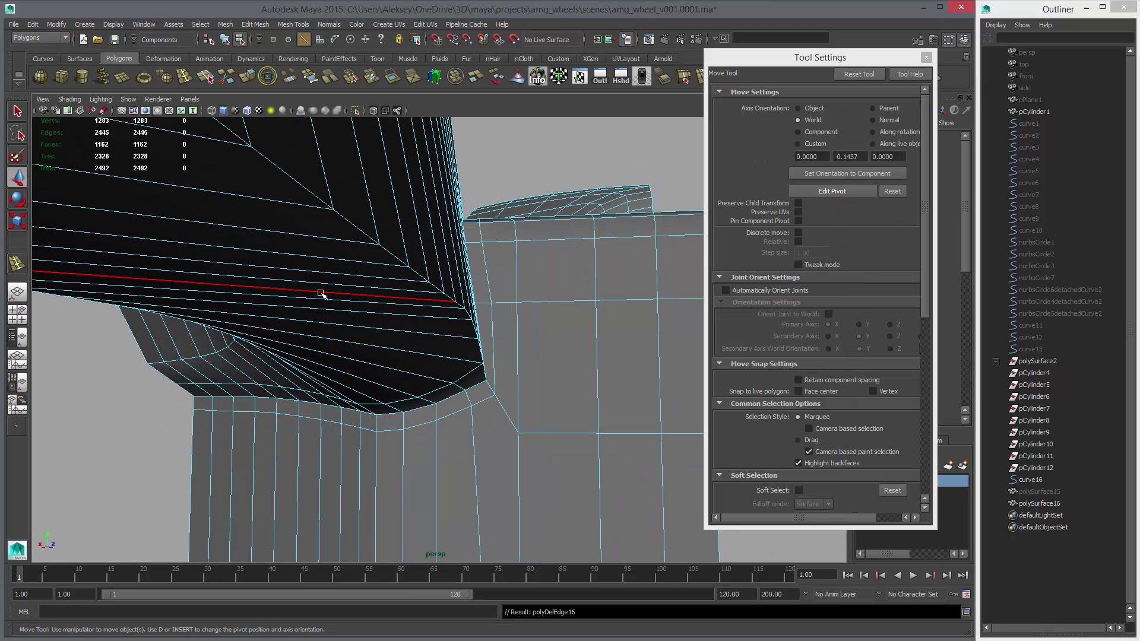
{"action": "key", "text": "ctrl+z"}
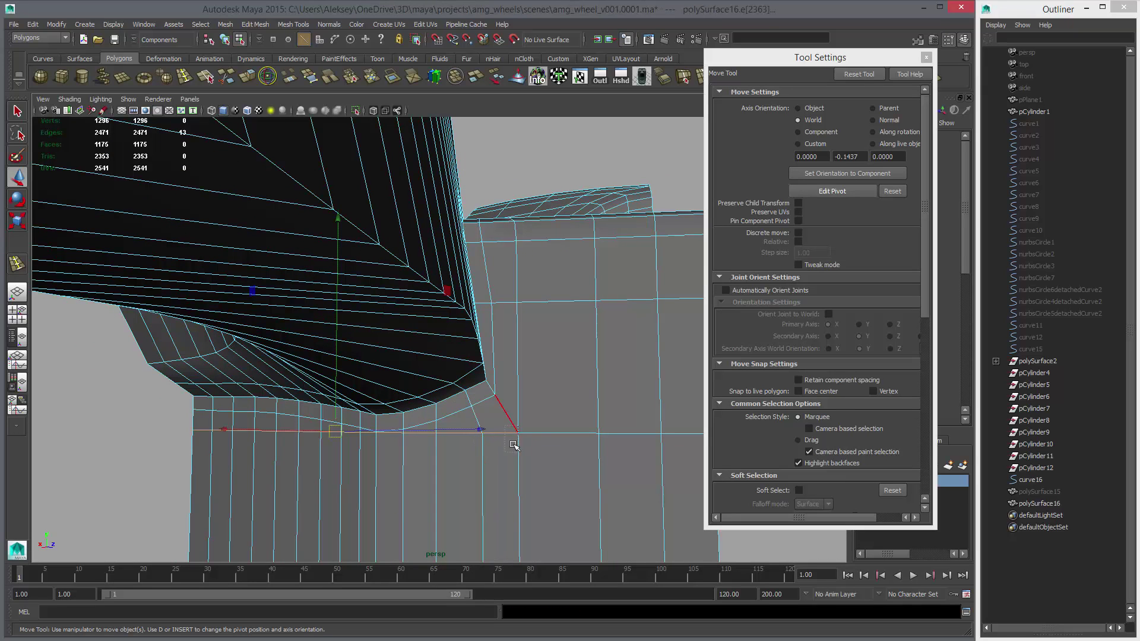
{"action": "key", "text": "ctrl+Delete"}
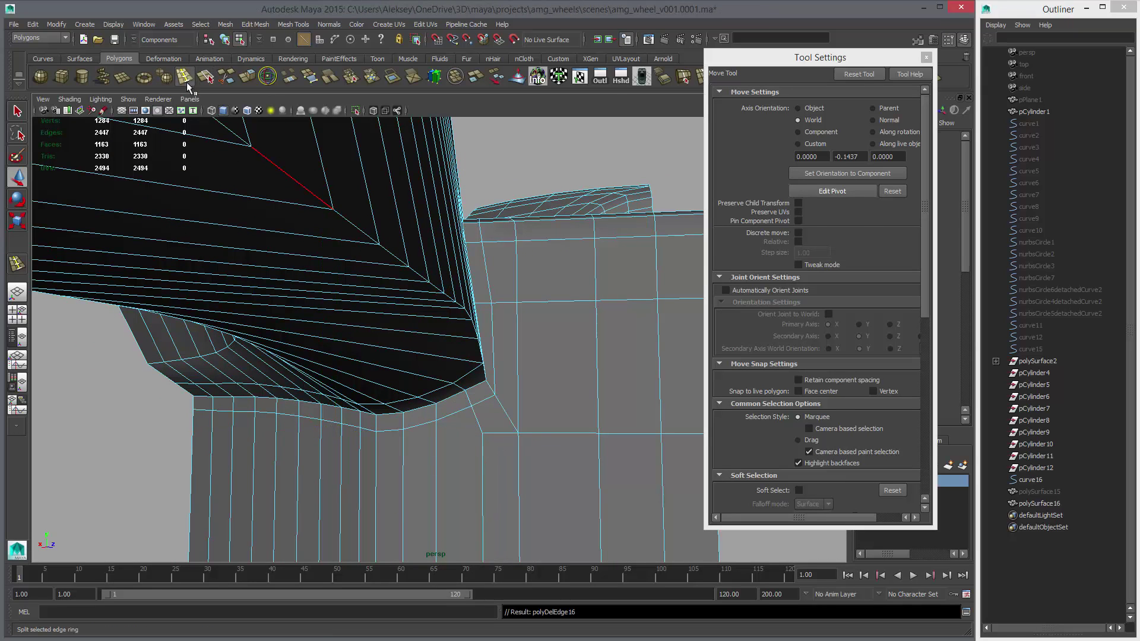
Step: Insert a partial edge loop across the wall columns below the spoke and connect its end to the corner vertex with Multi-Cut
{"action": "left_click", "coordinate": [186, 82]}
{"action": "left_click_drag", "start_coordinate": [407, 454], "coordinate": [408, 458]}
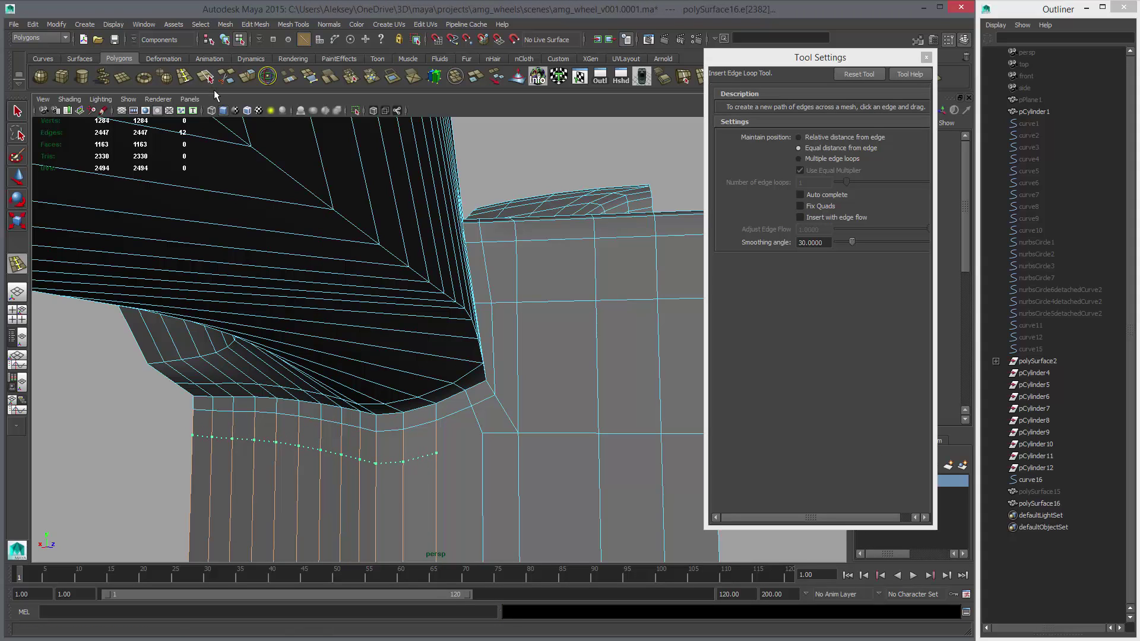
{"action": "left_click", "coordinate": [227, 76]}
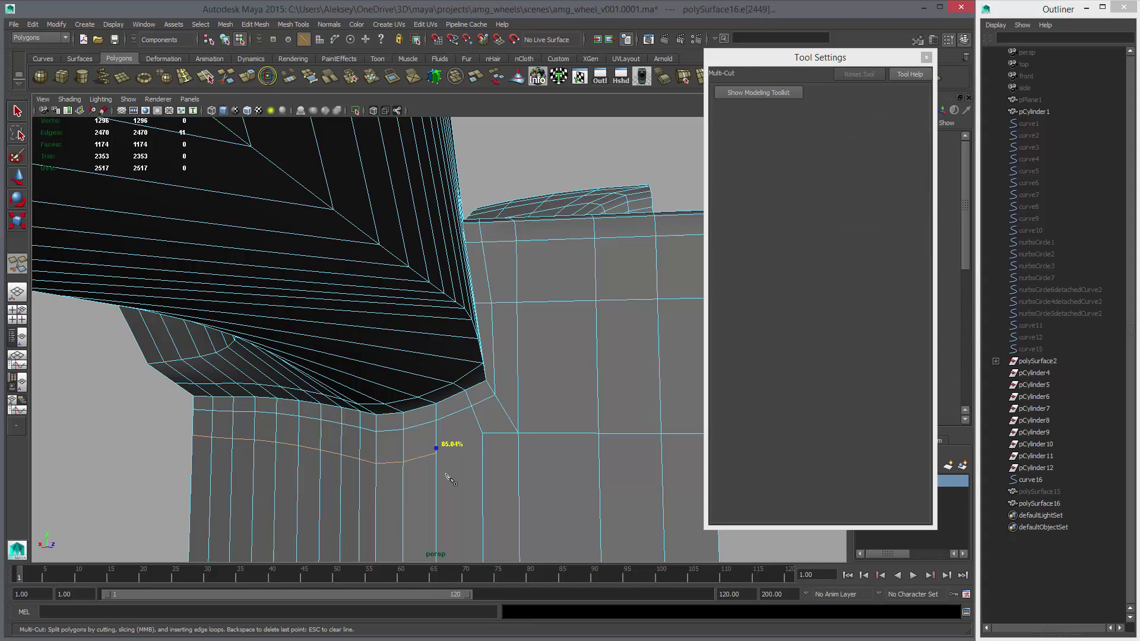
{"action": "left_click", "coordinate": [437, 454]}
{"action": "key", "text": "w"}
{"action": "right_click_drag", "start_coordinate": [476, 440], "coordinate": [465, 384]}
{"action": "key", "text": "Delete"}
Step: Check the smoothed shape and cut an additional edge across the hub's top face near the spoke's corner with Multi-Cut
{"action": "key", "text": "3"}
{"action": "left_click_drag", "start_coordinate": [465, 384], "coordinate": [398, 380], "text": "alt"}
{"action": "key", "text": "1"}
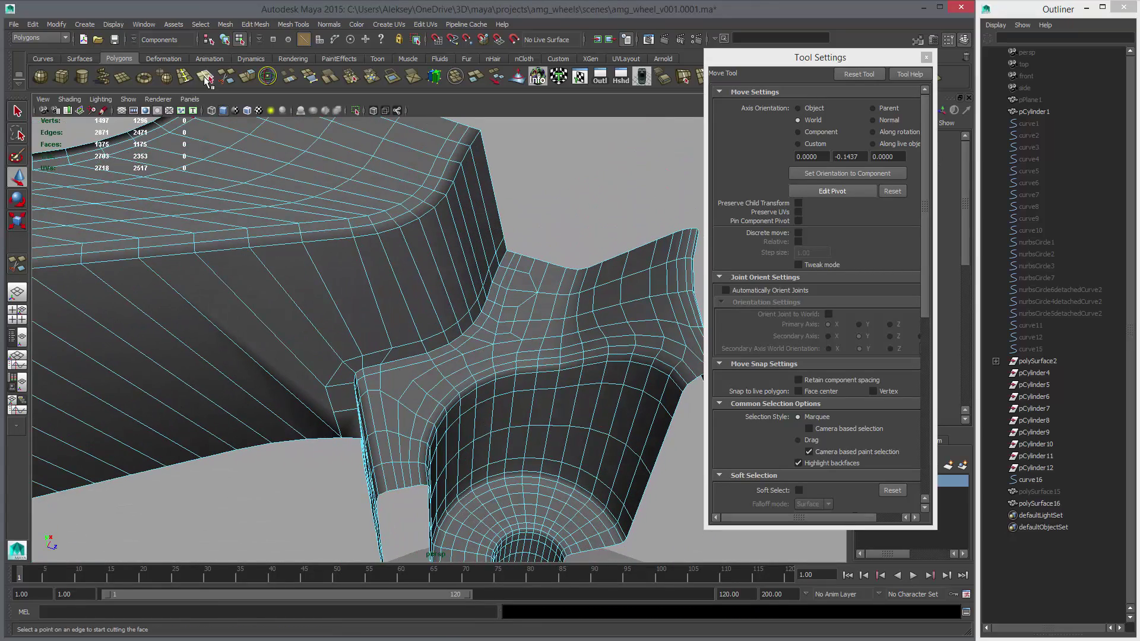
{"action": "left_click", "coordinate": [204, 78]}
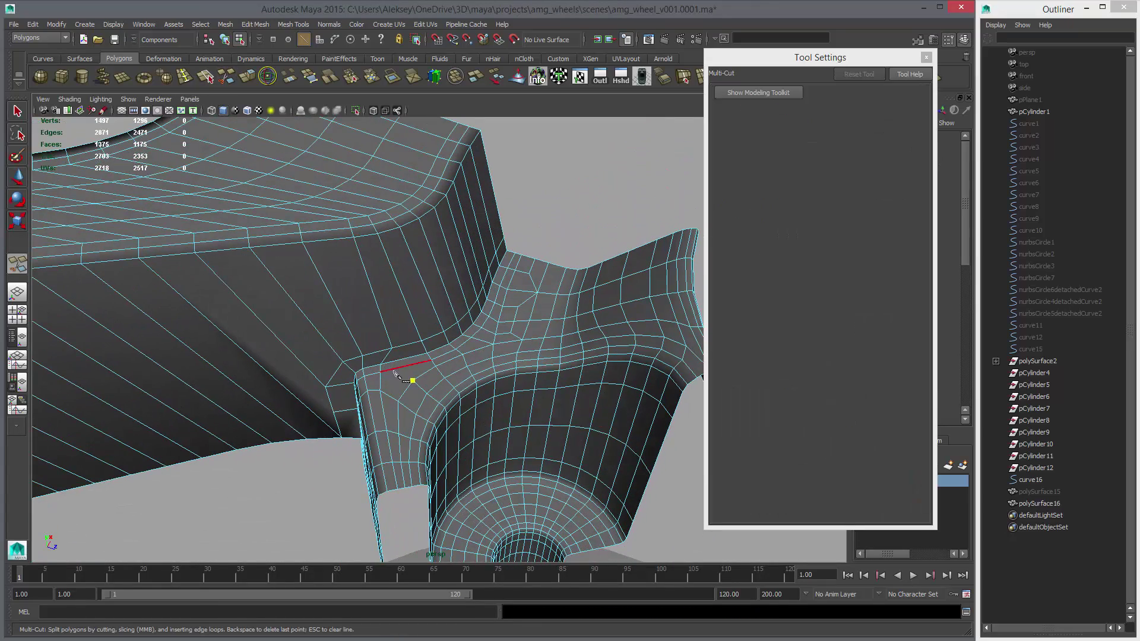
{"action": "key", "text": "w"}
Step: Preview the mesh smoothed and examine the edge flow where the spoke meets the hub
{"action": "key", "text": "3"}
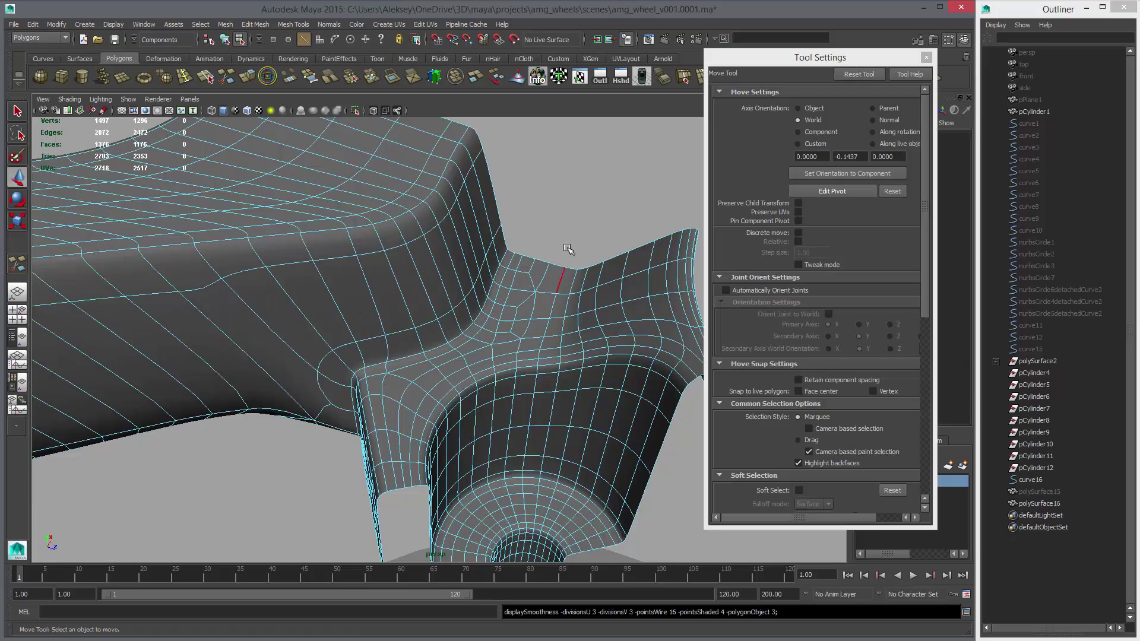
{"action": "right_click_drag", "start_coordinate": [503, 337], "coordinate": [483, 323], "text": "alt"}
{"action": "left_click", "coordinate": [487, 319]}
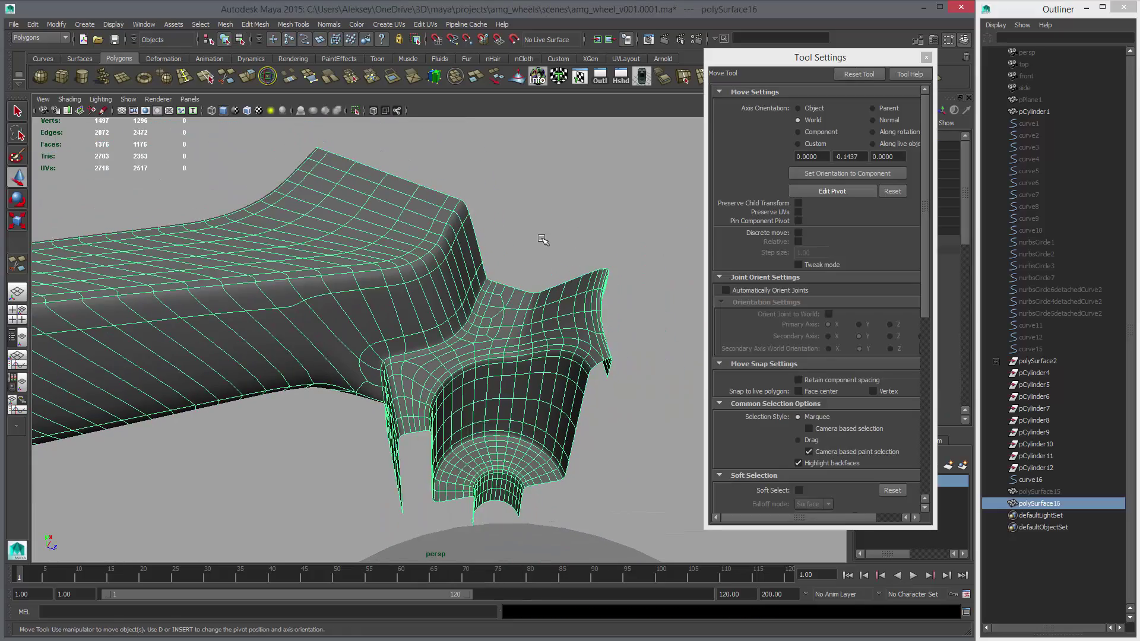
{"action": "right_click_drag", "start_coordinate": [585, 334], "coordinate": [776, 400], "text": "alt"}
{"action": "left_click_drag", "start_coordinate": [633, 390], "coordinate": [584, 410], "text": "alt"}
{"action": "right_click_drag", "start_coordinate": [585, 409], "coordinate": [366, 369], "text": "alt"}
{"action": "key", "text": "1"}
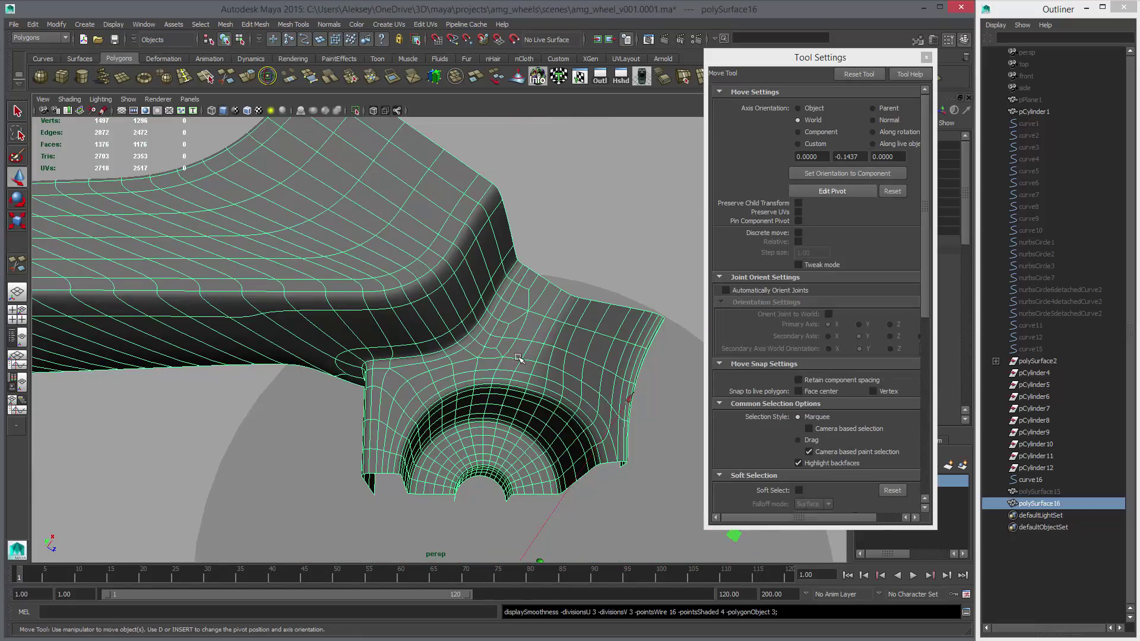
Step: Delete the spoke mesh's construction history and soften its edges
{"action": "key", "text": "alt+shift+d"}
{"action": "left_click_drag", "start_coordinate": [509, 409], "coordinate": [605, 323], "text": "alt"}
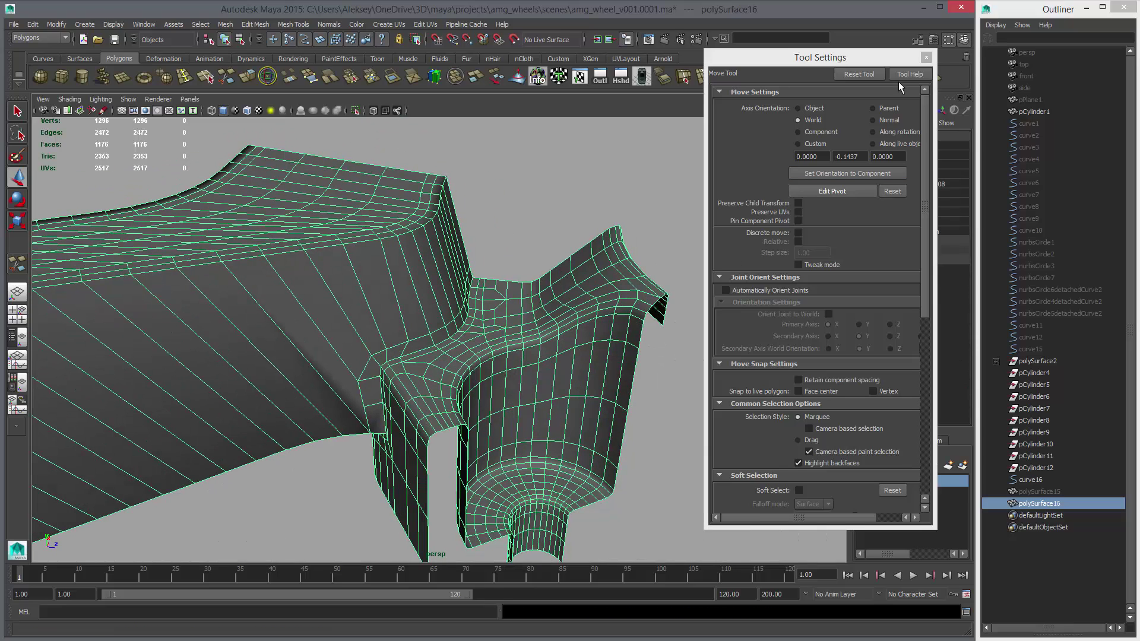
{"action": "left_click", "coordinate": [929, 60]}
{"action": "left_click", "coordinate": [674, 205]}
{"action": "mouse_move", "coordinate": [481, 362]}
{"action": "left_mouse_down", "text": "alt"}
{"action": "mouse_move", "coordinate": [580, 389]}
{"action": "mouse_move", "coordinate": [469, 368]}
{"action": "left_mouse_up", "text": "alt"}
{"action": "right_click_drag", "start_coordinate": [469, 368], "coordinate": [486, 304], "text": "alt"}
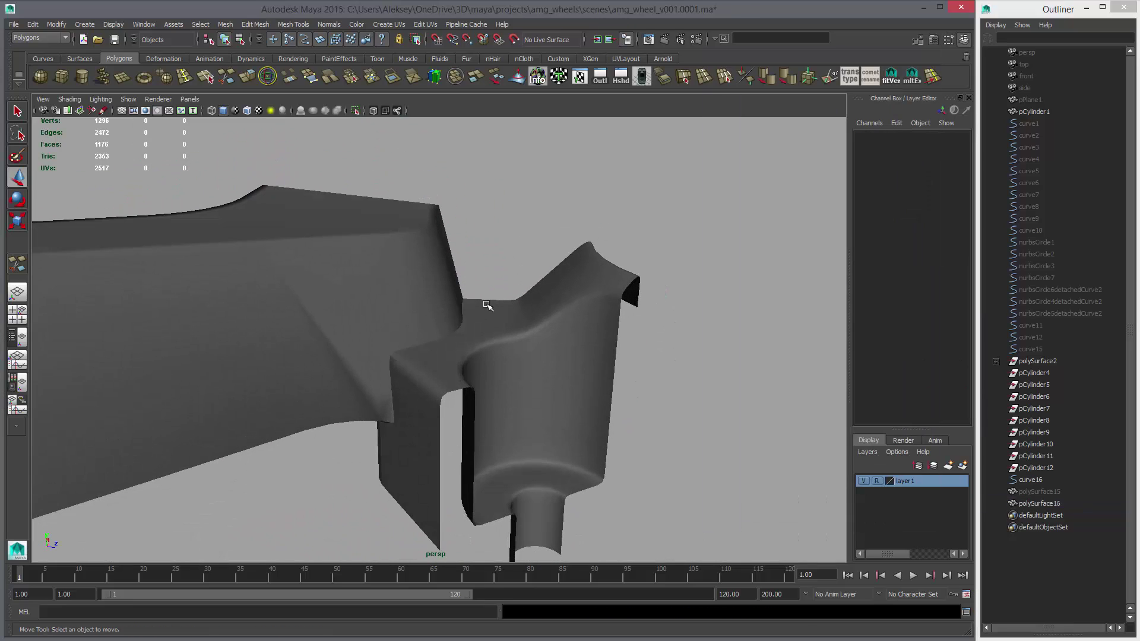
{"action": "left_click", "coordinate": [487, 304]}
{"action": "left_click", "coordinate": [764, 76]}
{"action": "left_click", "coordinate": [677, 369]}
Step: Examine the rim section at the spoke's outer end, checking its wireframe and open end from several angles
{"action": "left_click_drag", "start_coordinate": [676, 368], "coordinate": [454, 401], "text": "alt"}
{"action": "middle_click_drag", "start_coordinate": [454, 401], "coordinate": [317, 380], "text": "alt"}
{"action": "right_click_drag", "start_coordinate": [317, 380], "coordinate": [442, 420], "text": "alt"}
{"action": "left_click_drag", "start_coordinate": [442, 420], "coordinate": [439, 418], "text": "alt"}
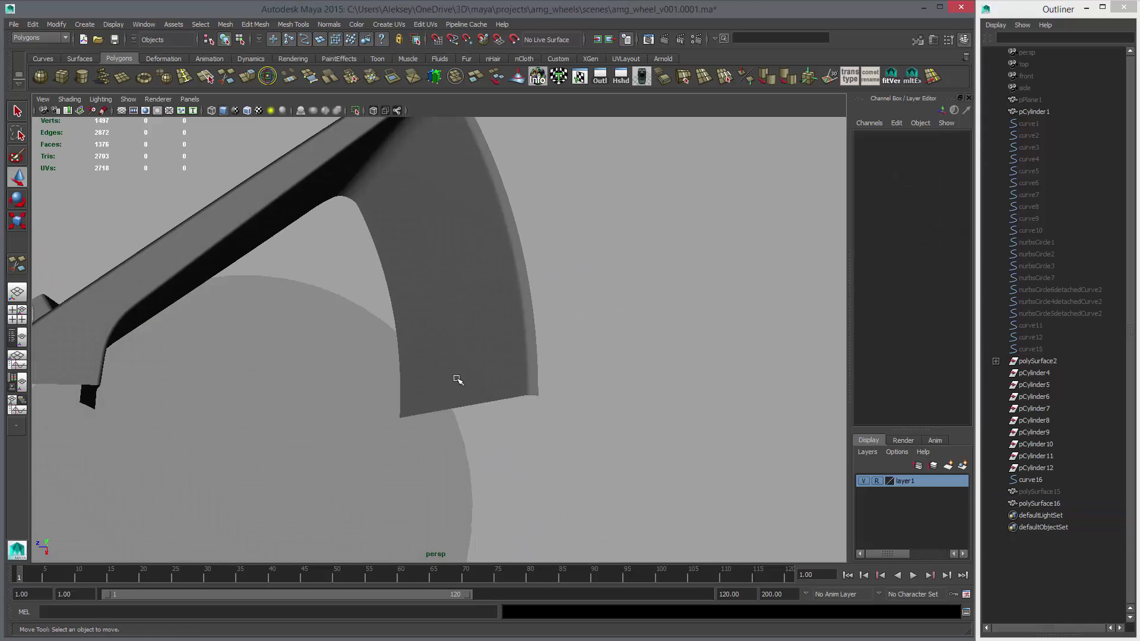
{"action": "left_click", "coordinate": [456, 378]}
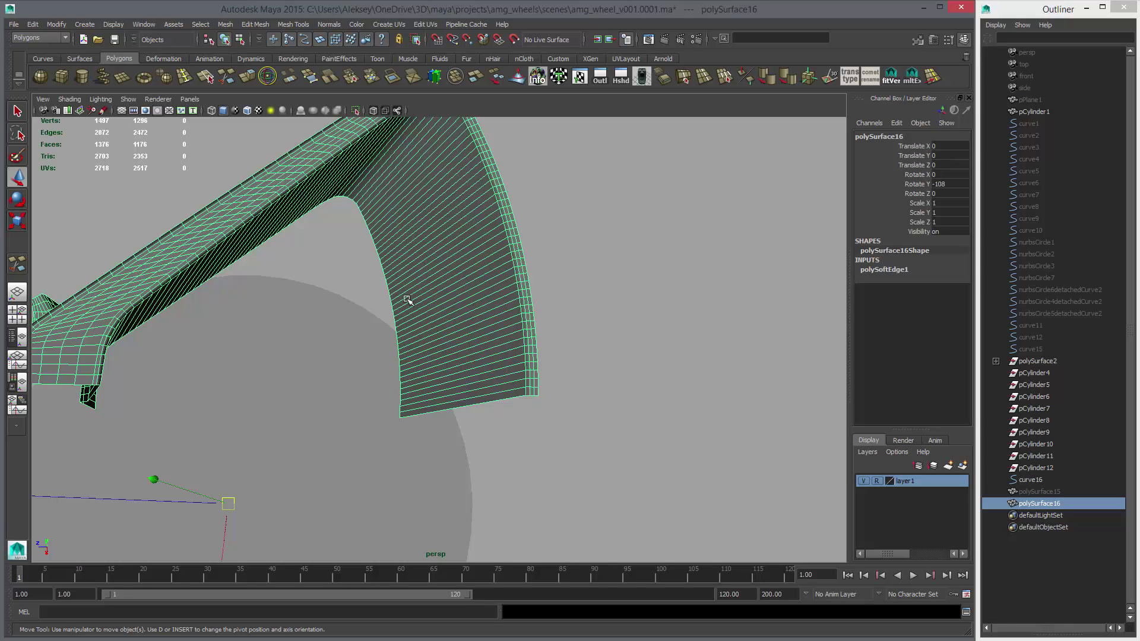
{"action": "left_click_drag", "start_coordinate": [414, 298], "coordinate": [474, 321], "text": "alt"}
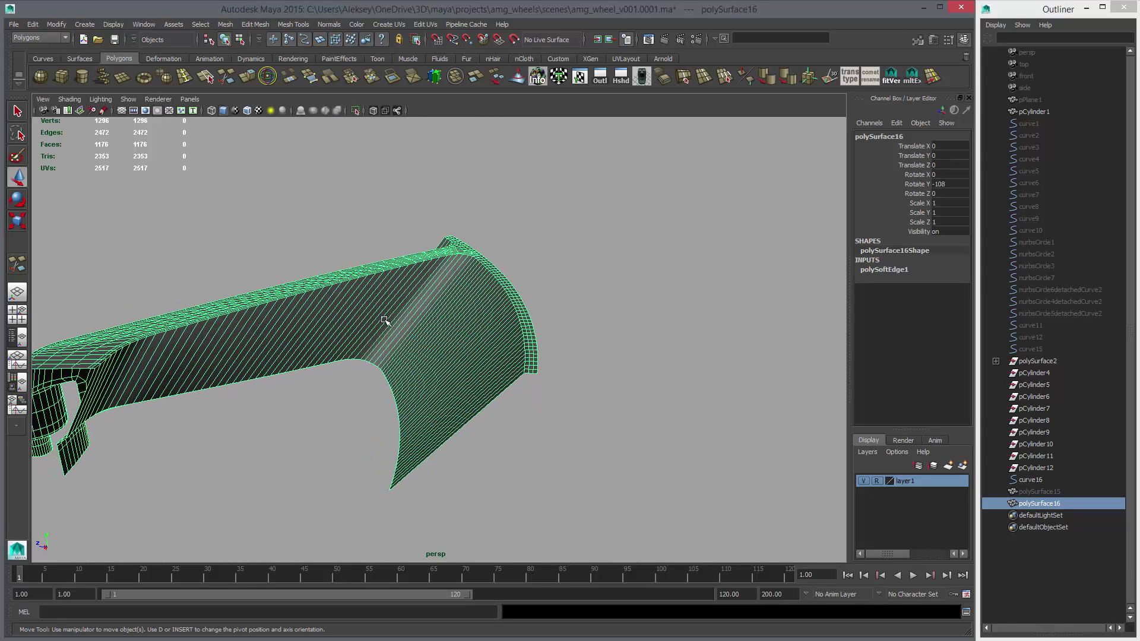
{"action": "left_click_drag", "start_coordinate": [385, 320], "coordinate": [440, 244], "text": "alt"}
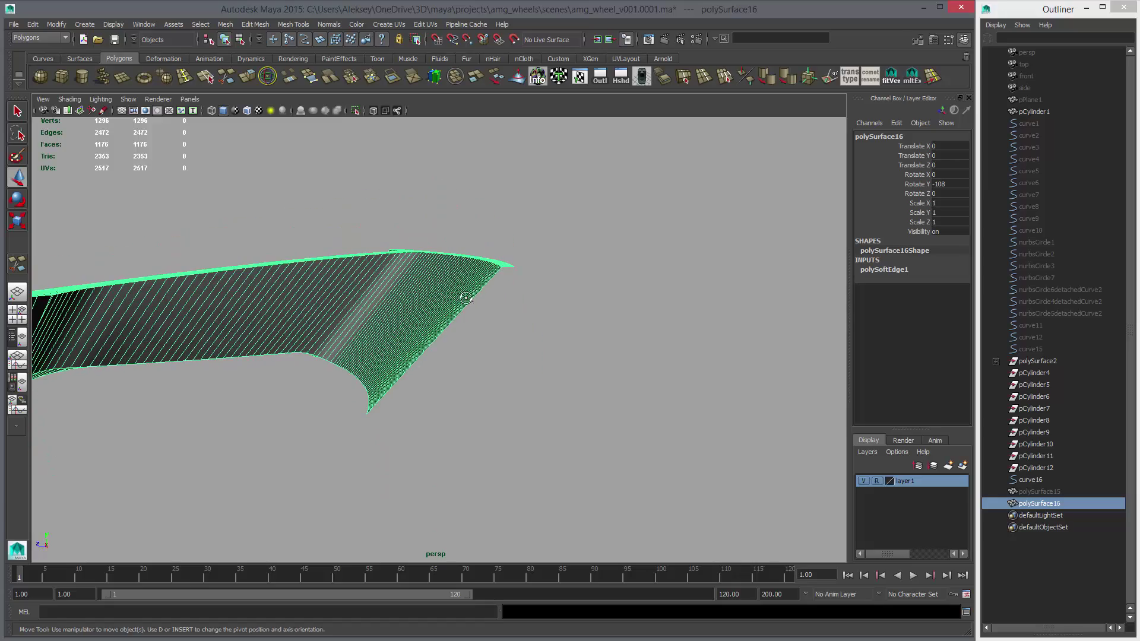
{"action": "mouse_move", "coordinate": [465, 298]}
{"action": "left_mouse_down", "text": "alt"}
{"action": "mouse_move", "coordinate": [402, 315]}
{"action": "mouse_move", "coordinate": [465, 315]}
{"action": "mouse_move", "coordinate": [453, 312]}
{"action": "left_mouse_up", "text": "alt"}
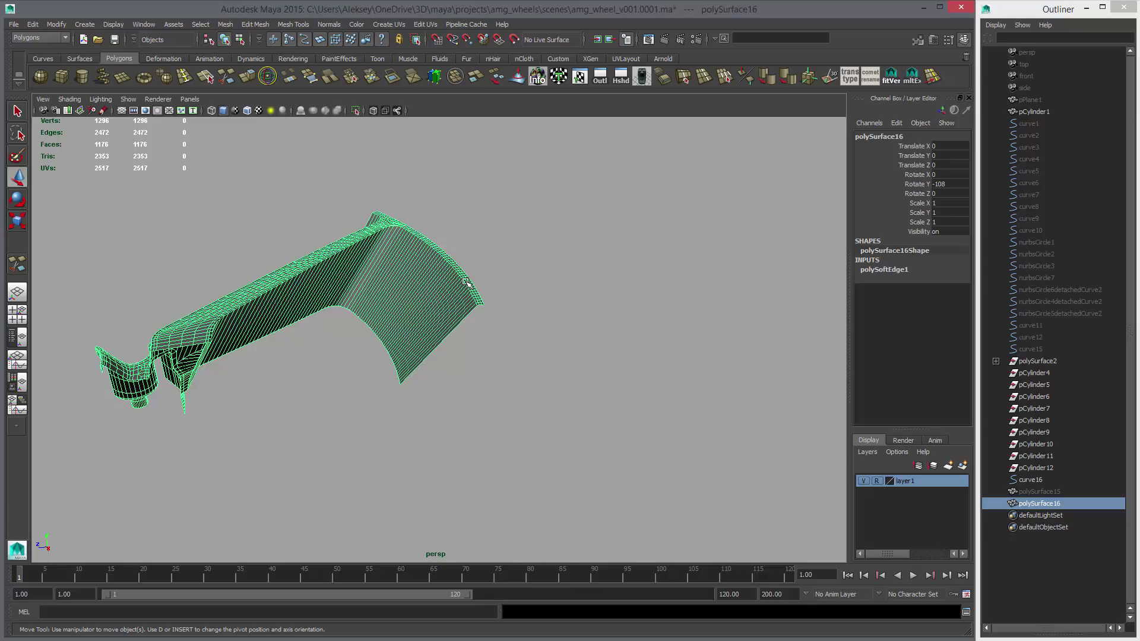
{"action": "left_click_drag", "start_coordinate": [465, 289], "coordinate": [665, 336], "text": "alt"}
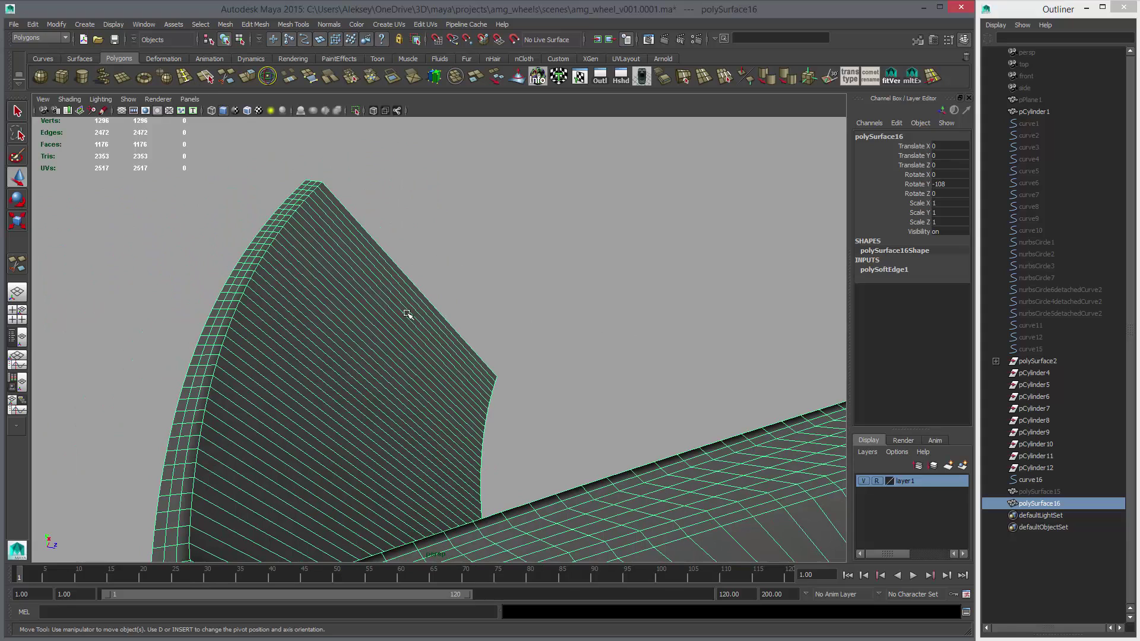
Step: Select the curved rim profile curve, duplicate it and move the copy a short distance sideways along X
{"action": "key", "text": "space"}
{"action": "key", "text": "space"}
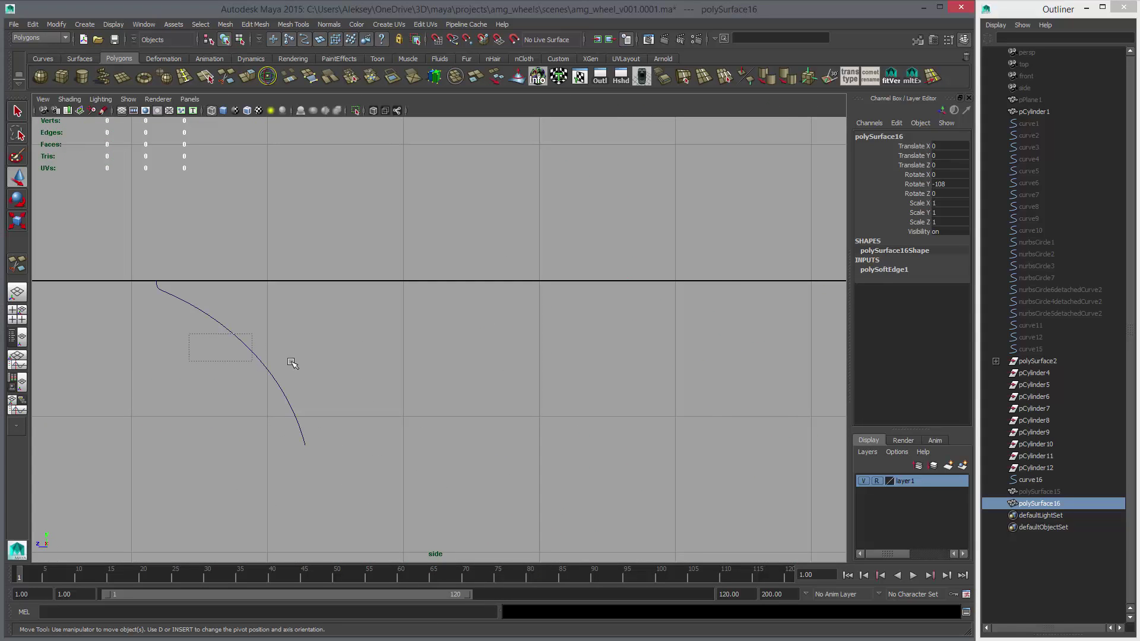
{"action": "left_click_drag", "start_coordinate": [291, 362], "coordinate": [295, 362]}
{"action": "key", "text": "space"}
{"action": "key", "text": "space"}
{"action": "right_click_drag", "start_coordinate": [534, 255], "coordinate": [392, 332], "text": "alt"}
{"action": "left_click_drag", "start_coordinate": [391, 332], "coordinate": [636, 354], "text": "alt"}
{"action": "middle_click_drag", "start_coordinate": [594, 344], "coordinate": [411, 361], "text": "alt"}
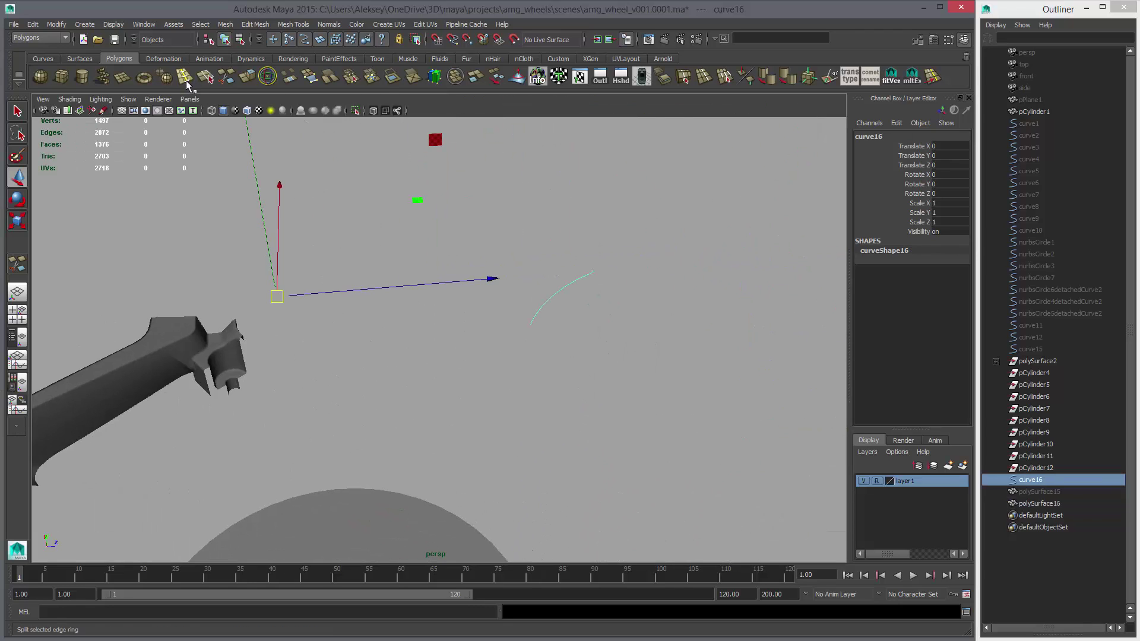
{"action": "left_click_drag", "start_coordinate": [376, 272], "coordinate": [394, 350], "text": "alt"}
{"action": "key", "text": "space"}
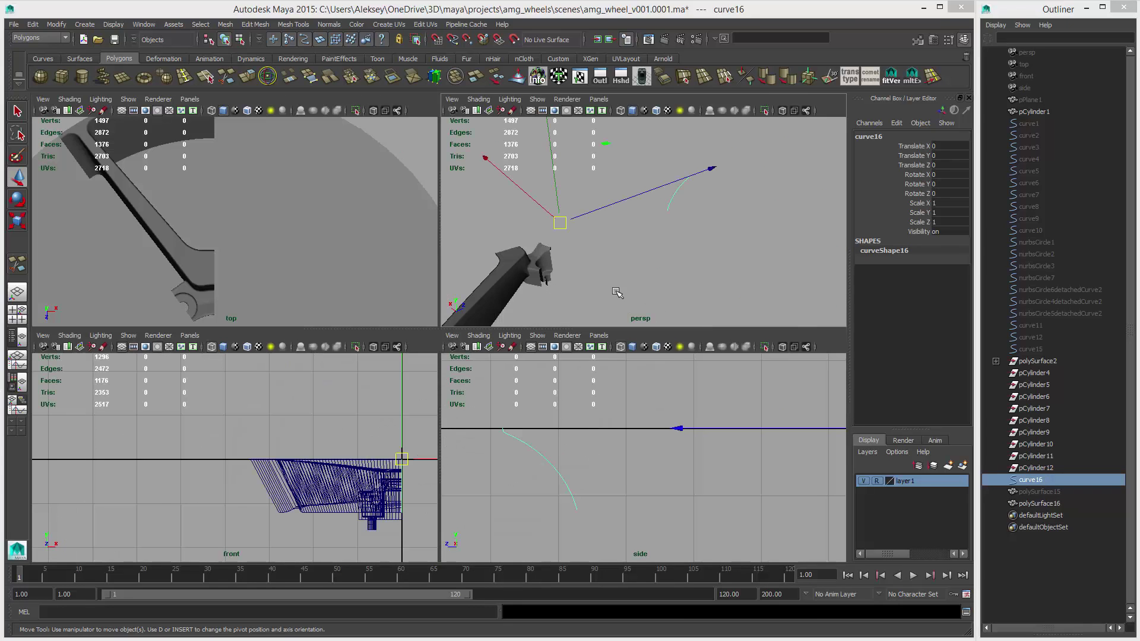
{"action": "key", "text": "space"}
{"action": "key", "text": "ctrl+d"}
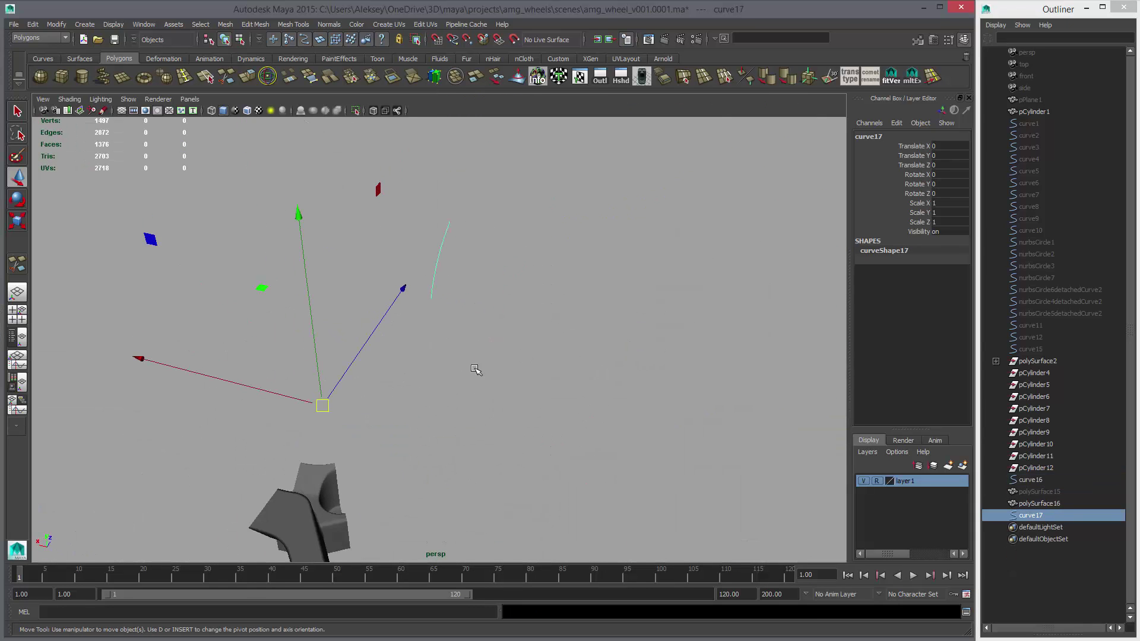
{"action": "middle_click_drag", "start_coordinate": [474, 368], "coordinate": [504, 369], "text": "shift"}
Step: Loft a polygon surface between the original profile curve and its duplicate
{"action": "left_click_drag", "start_coordinate": [409, 263], "coordinate": [445, 280], "text": "shift"}
{"action": "left_click", "coordinate": [79, 59]}
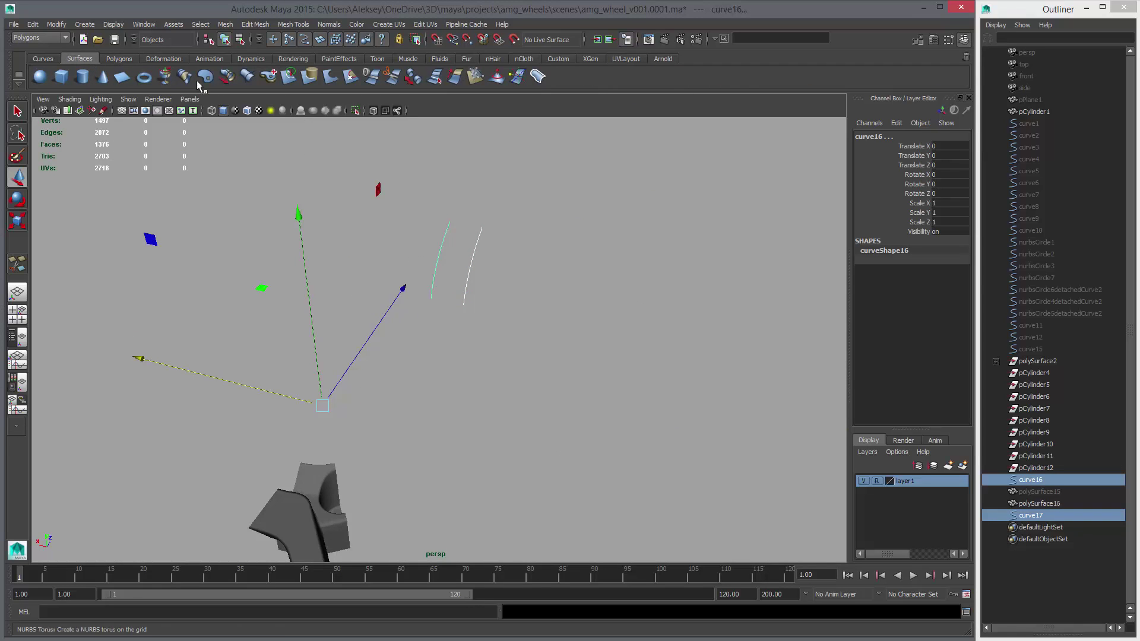
{"action": "left_click", "coordinate": [185, 76]}
{"action": "left_click", "coordinate": [929, 279]}
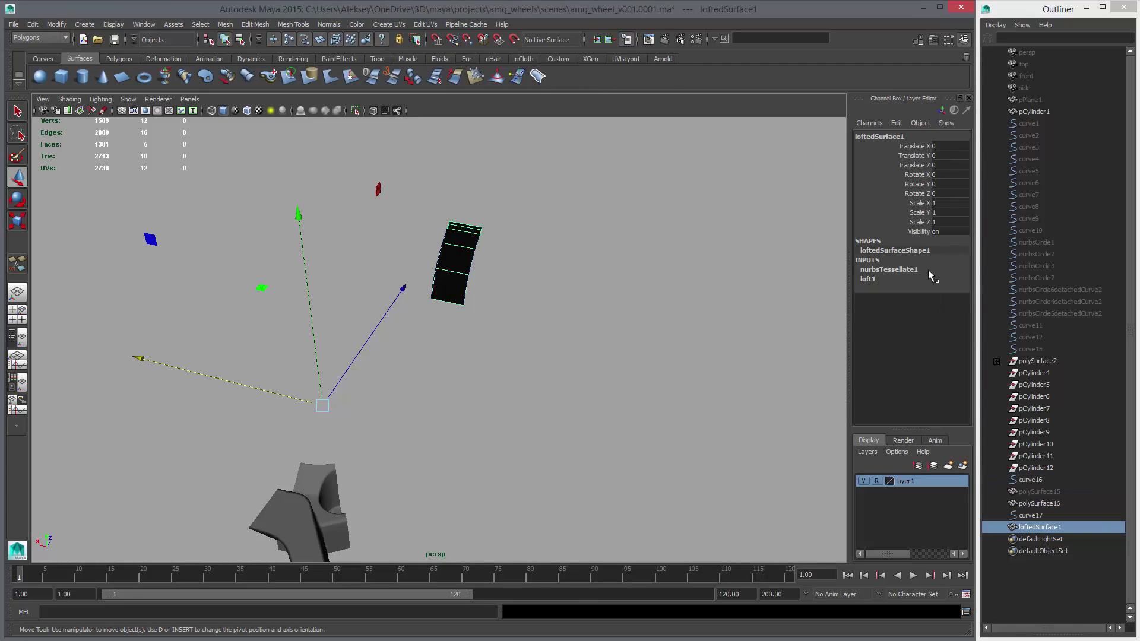
{"action": "key", "text": "f"}
Step: Set the loft tessellation's U Type and V Type to Per Surf # of Isoparms in 3D
{"action": "left_click", "coordinate": [867, 279]}
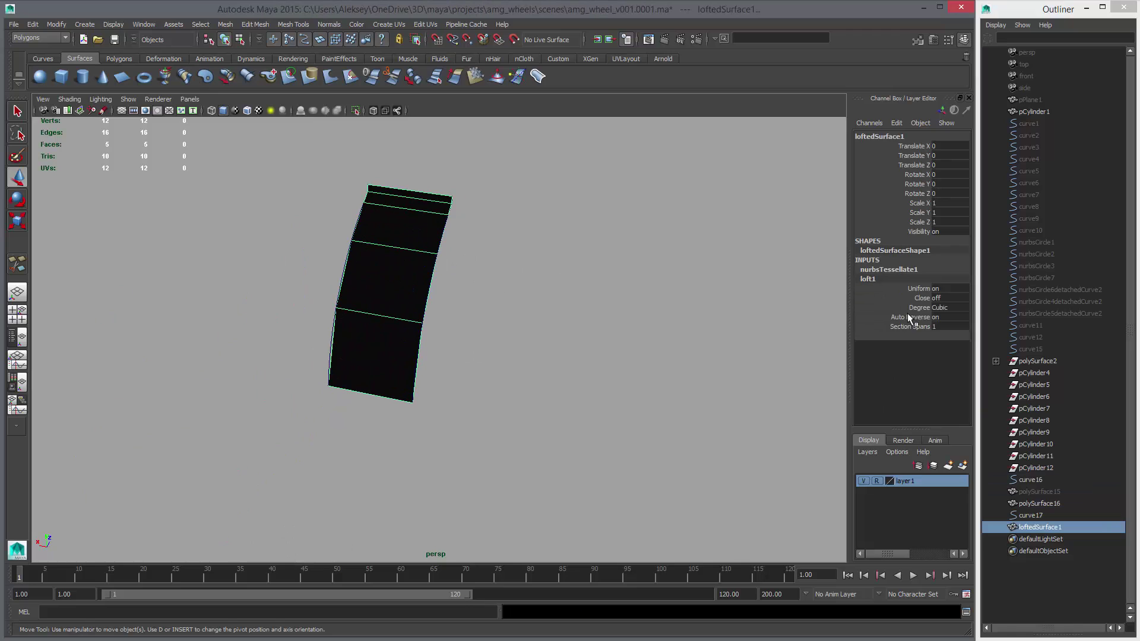
{"action": "left_click", "coordinate": [907, 270]}
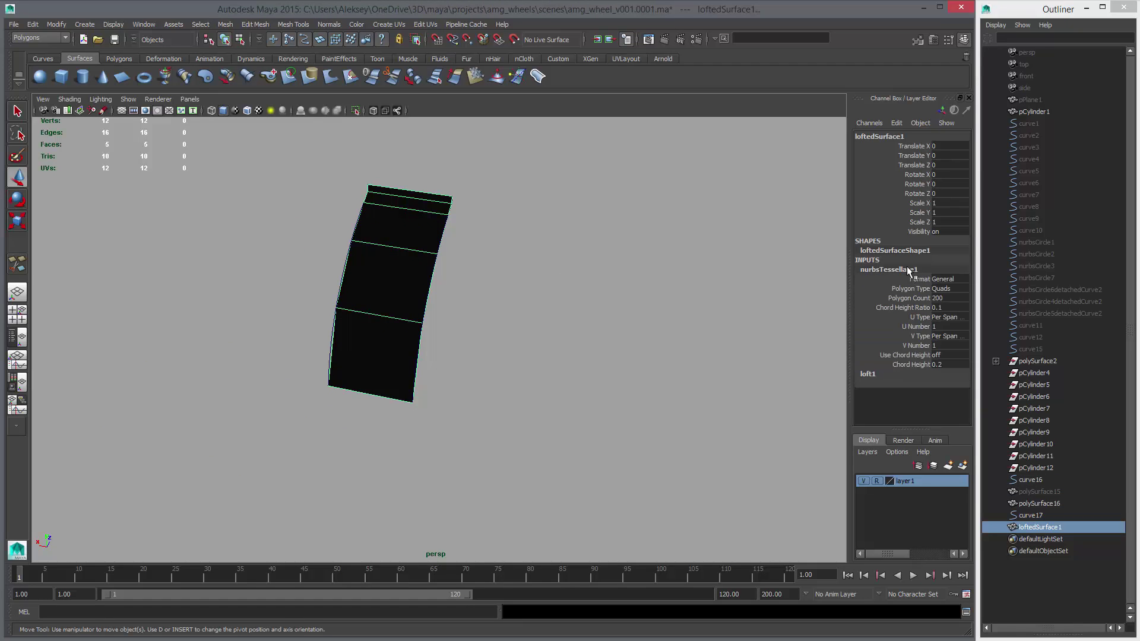
{"action": "left_click", "coordinate": [944, 317]}
{"action": "left_click", "coordinate": [952, 350]}
{"action": "left_click", "coordinate": [953, 318]}
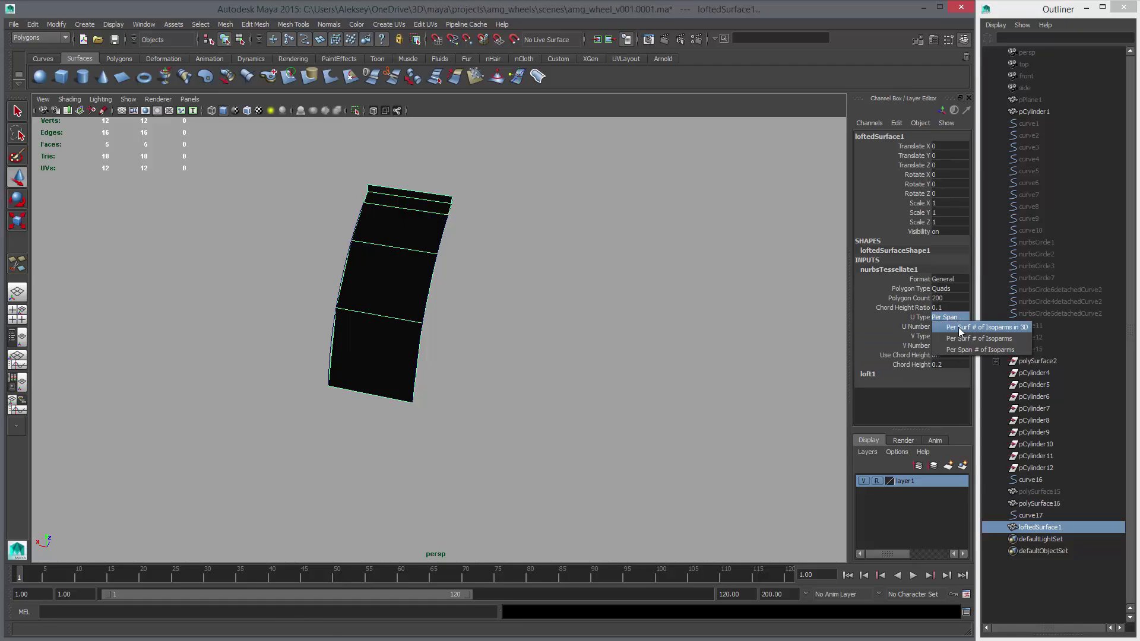
{"action": "left_click", "coordinate": [958, 327]}
{"action": "left_click", "coordinate": [947, 338]}
{"action": "left_click", "coordinate": [951, 346]}
Step: Set the loft tessellation's U Number to 10
{"action": "left_click", "coordinate": [921, 327]}
{"action": "middle_click_drag", "start_coordinate": [730, 334], "coordinate": [741, 335]}
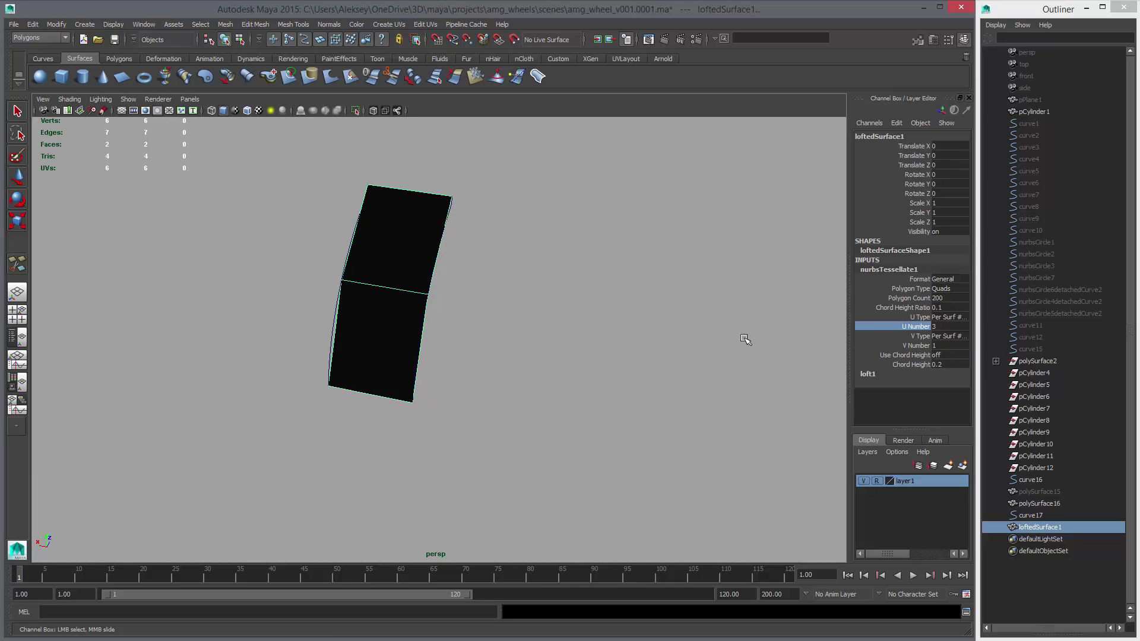
{"action": "key", "text": "ctrl+z"}
{"action": "left_click", "coordinate": [920, 346]}
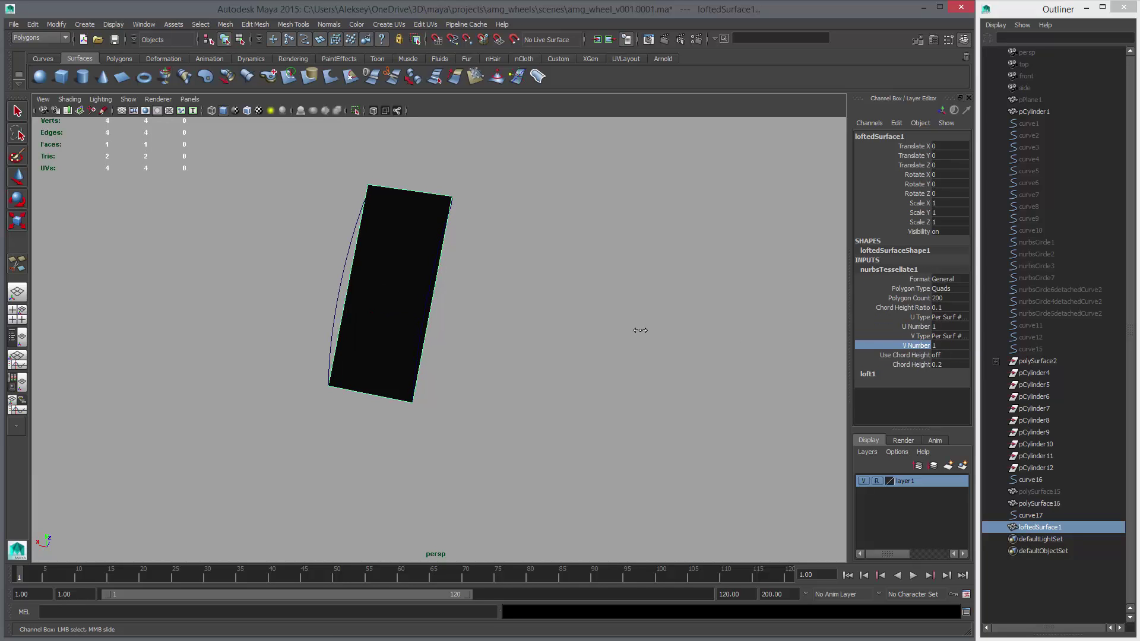
{"action": "left_click", "coordinate": [916, 326]}
{"action": "middle_click_drag", "start_coordinate": [662, 331], "coordinate": [739, 341]}
{"action": "left_click_drag", "start_coordinate": [665, 338], "coordinate": [552, 312], "text": "alt"}
{"action": "middle_click_drag", "start_coordinate": [628, 319], "coordinate": [357, 223], "text": "alt"}
{"action": "left_click_drag", "start_coordinate": [419, 259], "coordinate": [469, 273], "text": "alt"}
{"action": "middle_click_drag", "start_coordinate": [529, 311], "coordinate": [683, 353]}
Step: Enable Auto complete for the Insert Edge Loop tool and insert a loop across the strip's uppermost segment, near the curve's bend
{"action": "key", "text": "space"}
{"action": "key", "text": "space"}
{"action": "scroll", "coordinate": [451, 320], "scroll_direction": "up", "scroll_amount": 8}
{"action": "middle_click_drag", "start_coordinate": [446, 319], "coordinate": [624, 388], "text": "alt"}
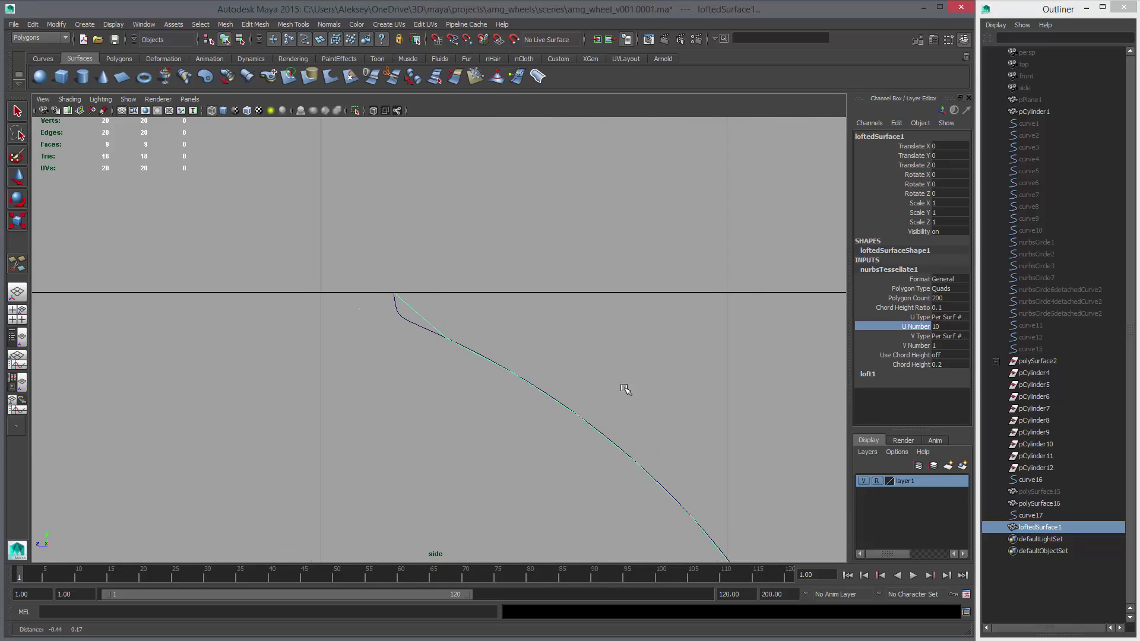
{"action": "left_click", "coordinate": [123, 56]}
{"action": "left_click", "coordinate": [178, 80]}
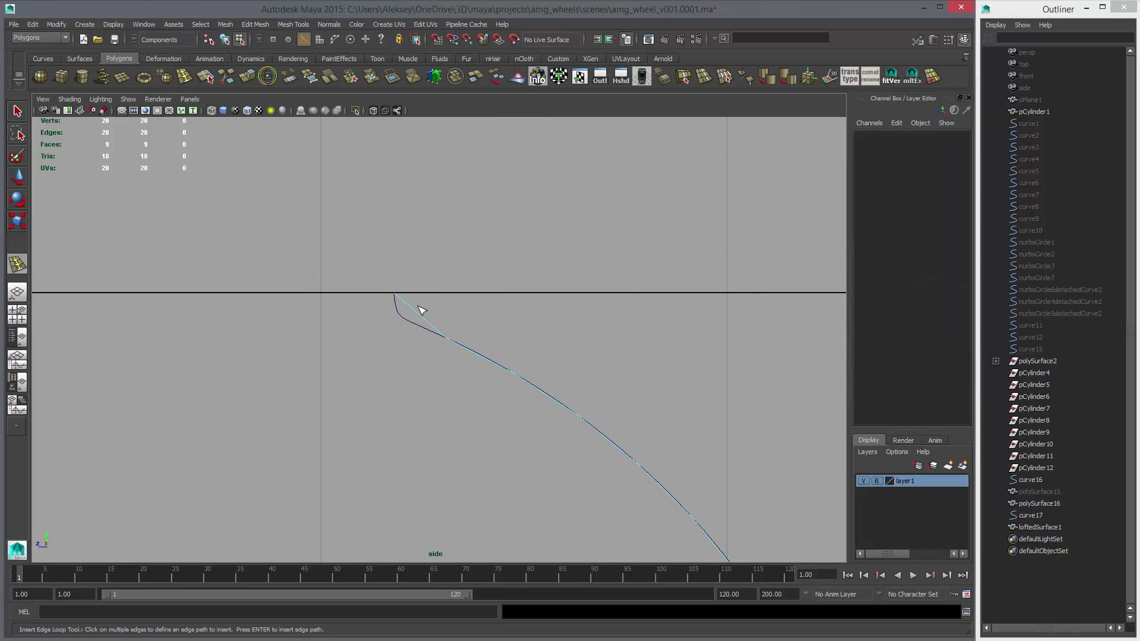
{"action": "left_click", "coordinate": [424, 316]}
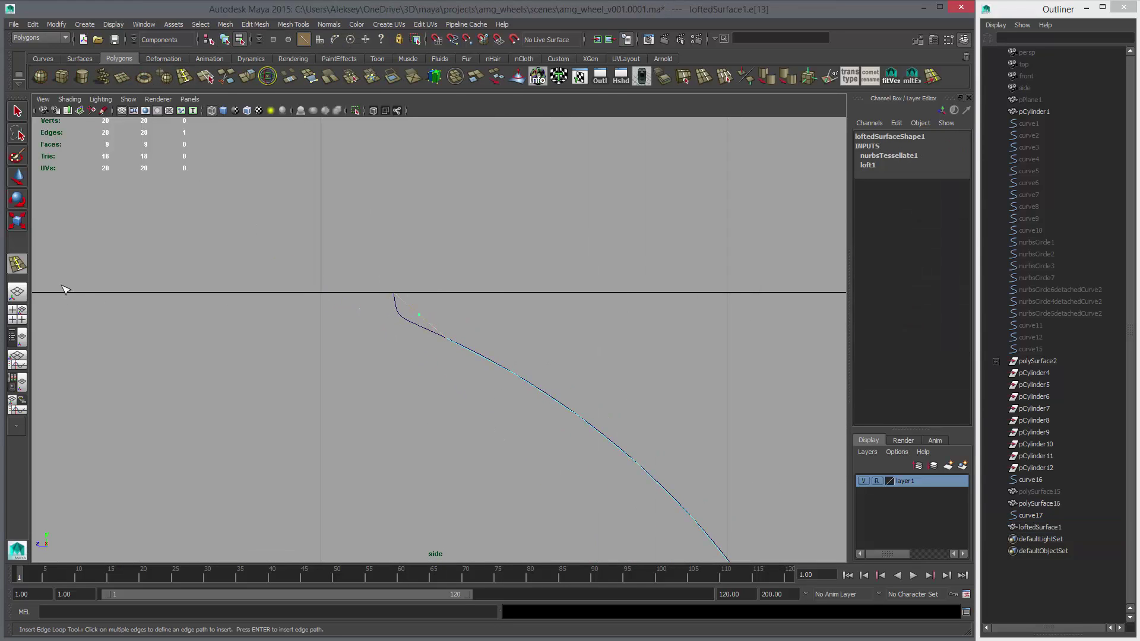
{"action": "double_click", "coordinate": [17, 263]}
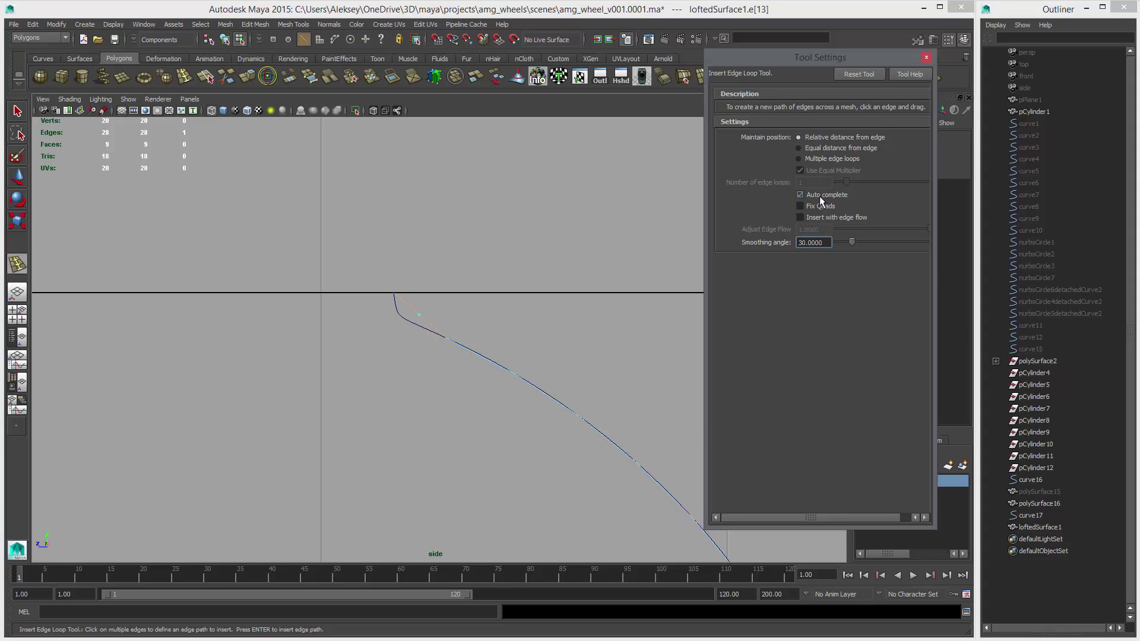
{"action": "left_click", "coordinate": [422, 320]}
{"action": "left_click", "coordinate": [416, 313]}
Step: Move the new loop's two vertices onto the bend of the profile curve in the side view
{"action": "key", "text": "w"}
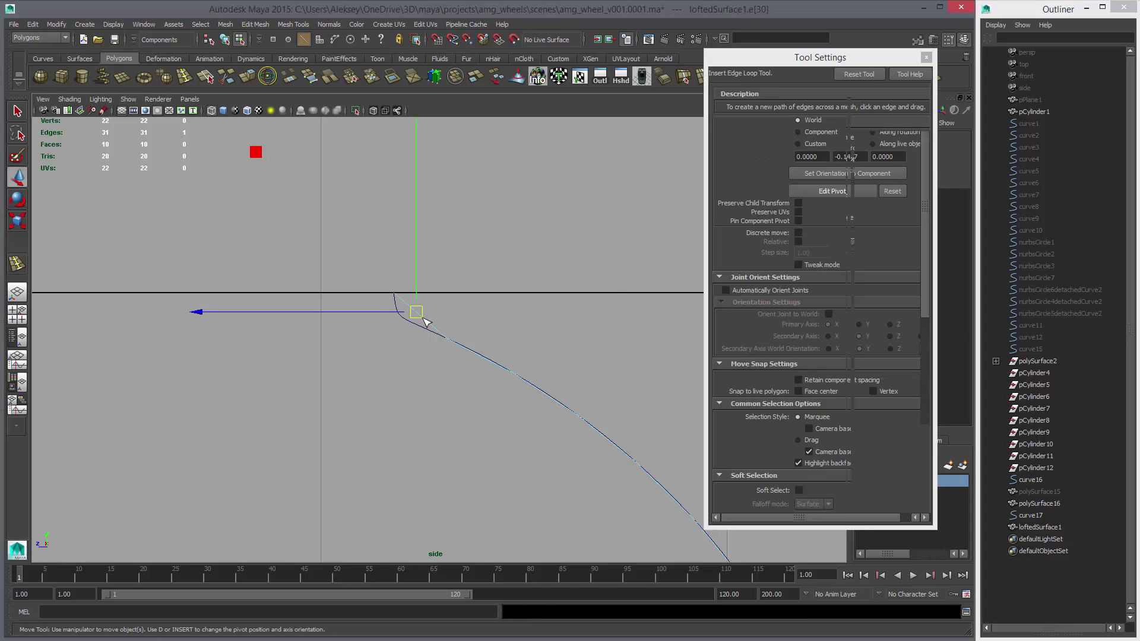
{"action": "right_click_drag", "start_coordinate": [420, 316], "coordinate": [398, 319]}
{"action": "left_click_drag", "start_coordinate": [405, 303], "coordinate": [435, 327]}
{"action": "middle_click_drag", "start_coordinate": [448, 340], "coordinate": [442, 343]}
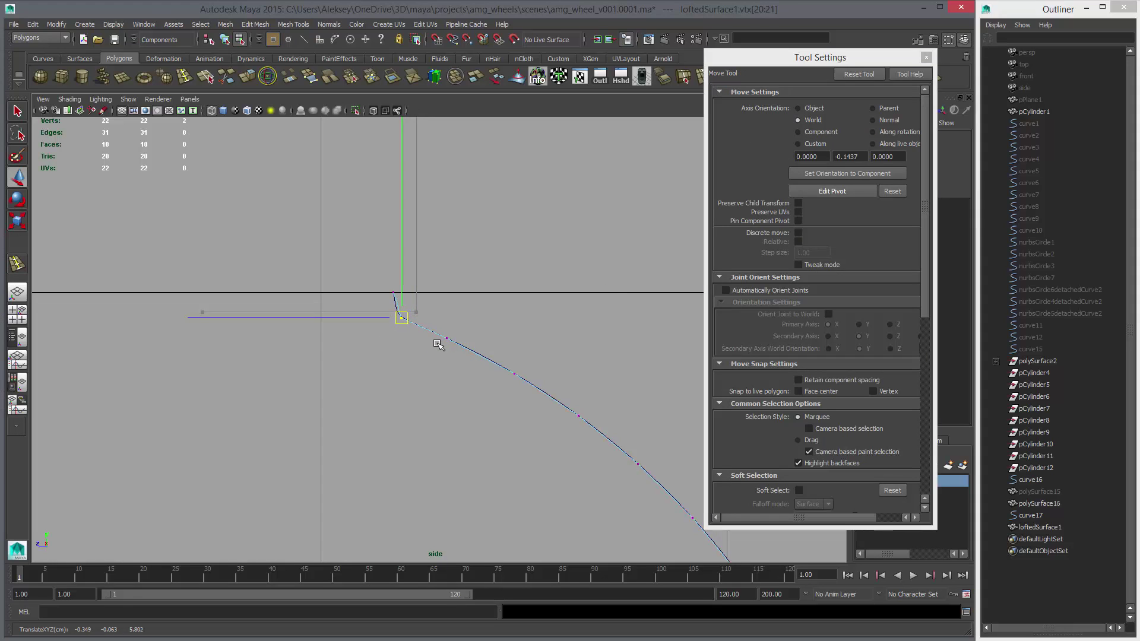
{"action": "key", "text": "space"}
{"action": "key", "text": "space"}
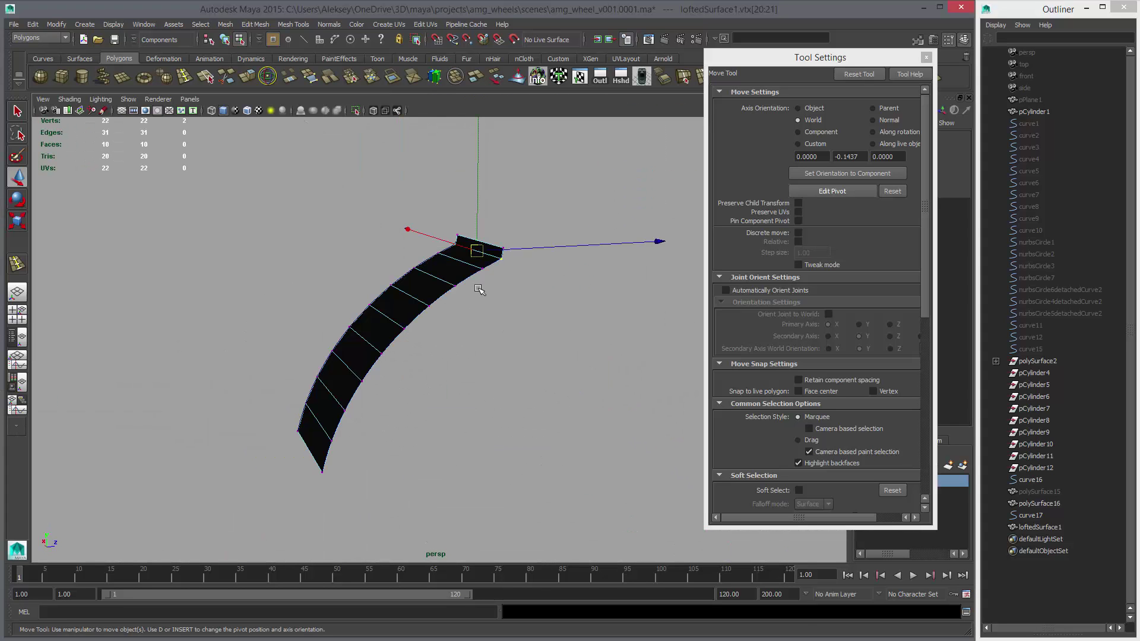
Step: Return the lofted strip to object mode and set its Rotate Y to 180
{"action": "right_click_drag", "start_coordinate": [439, 276], "coordinate": [461, 259]}
{"action": "left_click", "coordinate": [454, 286]}
{"action": "key", "text": "3"}
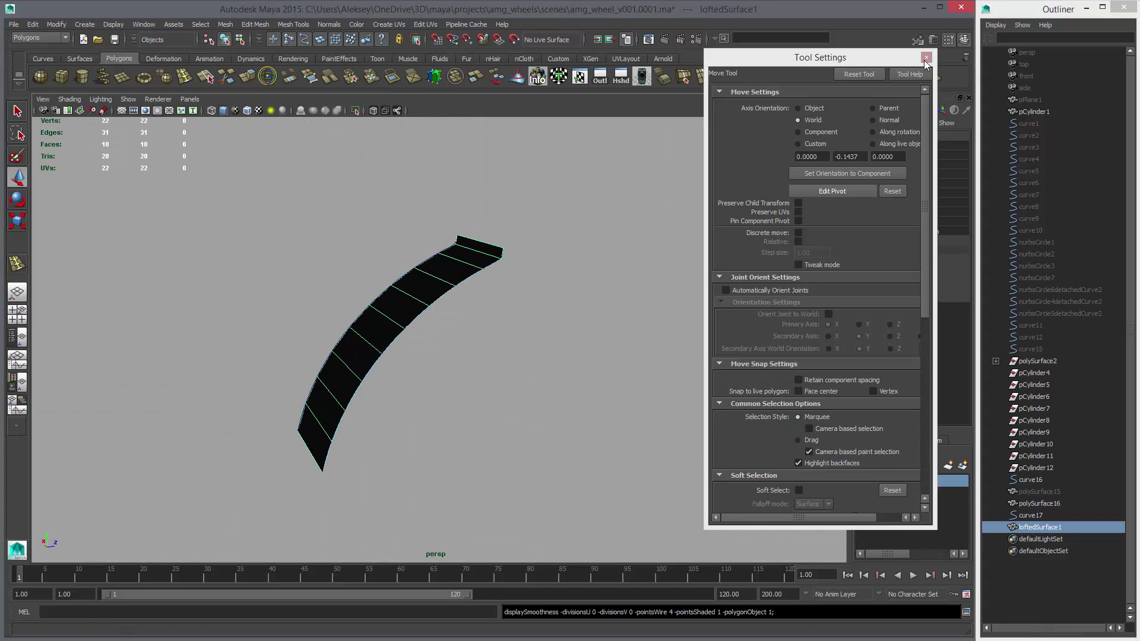
{"action": "left_click", "coordinate": [926, 59]}
{"action": "right_click_drag", "start_coordinate": [674, 302], "coordinate": [303, 293], "text": "alt"}
{"action": "middle_click_drag", "start_coordinate": [603, 324], "coordinate": [725, 351], "text": "alt"}
{"action": "left_click_drag", "start_coordinate": [725, 351], "coordinate": [581, 333], "text": "alt"}
{"action": "right_click_drag", "start_coordinate": [582, 333], "coordinate": [511, 321], "text": "alt"}
{"action": "left_click", "coordinate": [941, 183]}
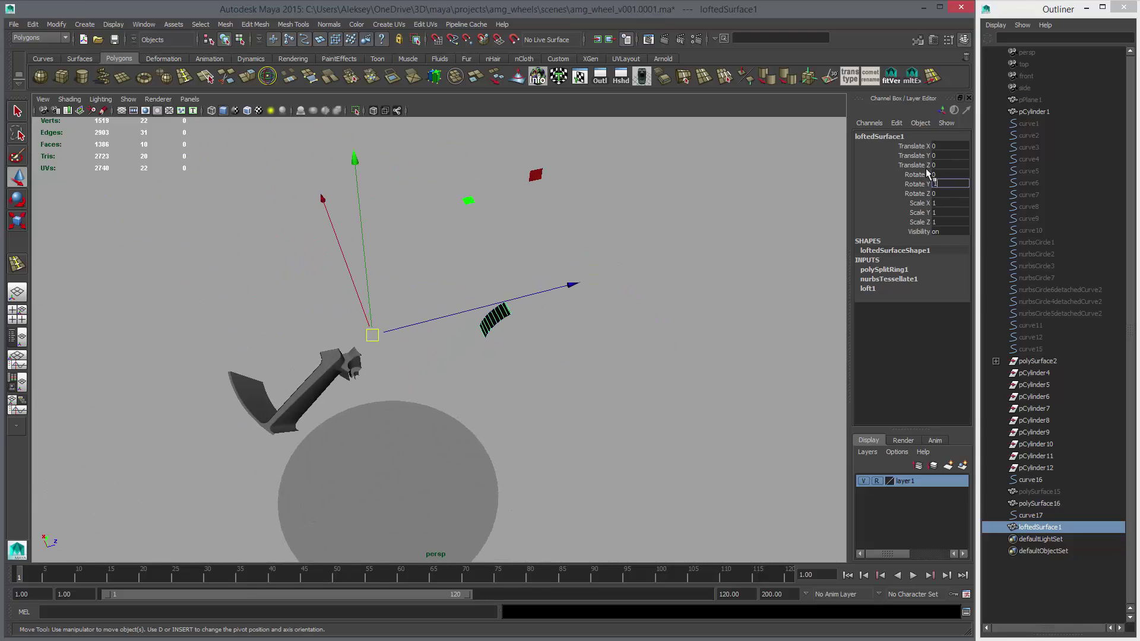
{"action": "key", "text": "Return"}
{"action": "key", "text": "f"}
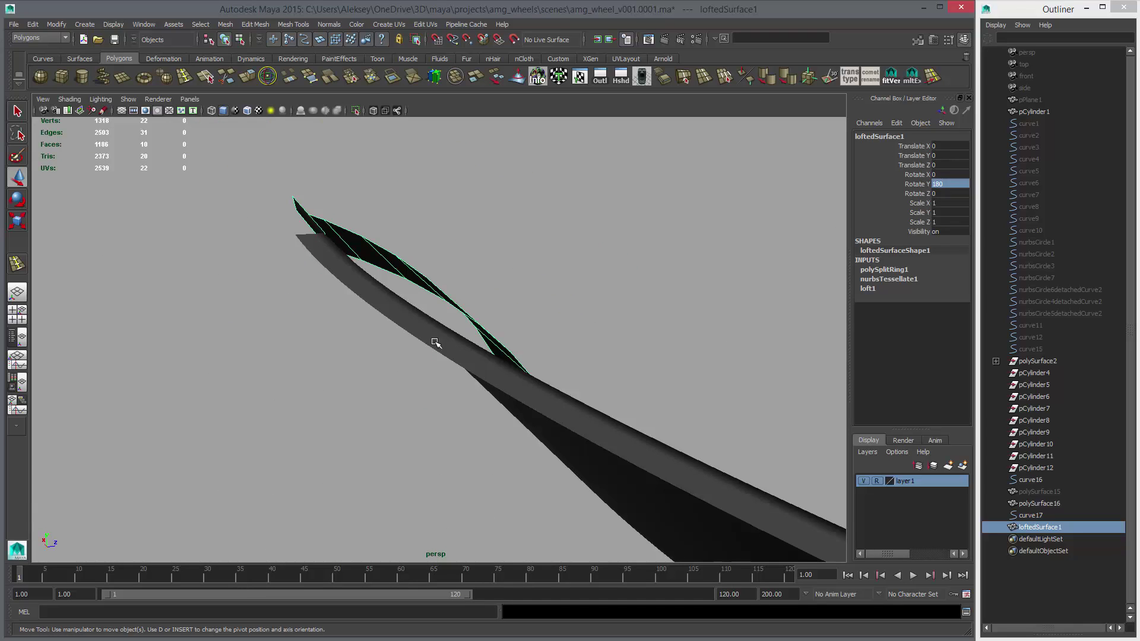
Step: Reverse the lofted strip's normals and check it against the adjoining rim section
{"action": "left_click", "coordinate": [645, 320]}
{"action": "left_click_drag", "start_coordinate": [646, 320], "coordinate": [529, 338], "text": "alt"}
{"action": "left_click", "coordinate": [529, 338]}
{"action": "key", "text": "f"}
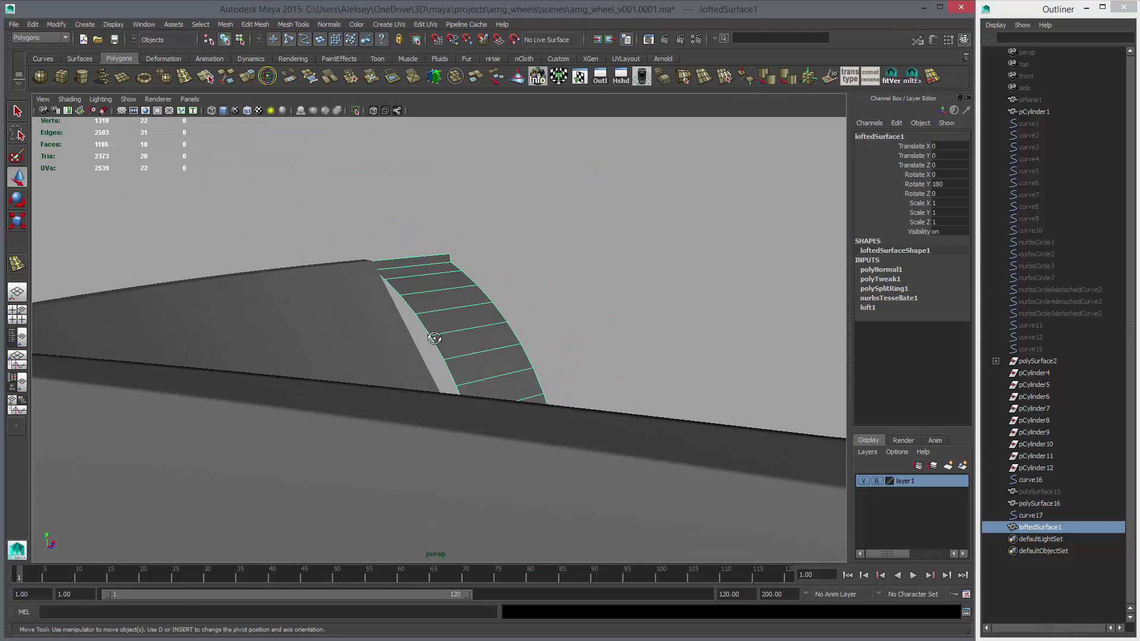
{"action": "right_click_drag", "start_coordinate": [529, 377], "coordinate": [437, 304], "text": "alt"}
{"action": "left_click_drag", "start_coordinate": [434, 330], "coordinate": [551, 341], "text": "alt"}
Step: Select the strip's long border edges on the side facing the rim section and extrude them in the top view
{"action": "right_click_drag", "start_coordinate": [465, 330], "coordinate": [467, 304]}
{"action": "left_click_drag", "start_coordinate": [468, 303], "coordinate": [387, 244], "text": "alt"}
{"action": "left_click_drag", "start_coordinate": [454, 491], "coordinate": [460, 499]}
{"action": "left_click_drag", "start_coordinate": [471, 394], "coordinate": [344, 330], "text": "alt"}
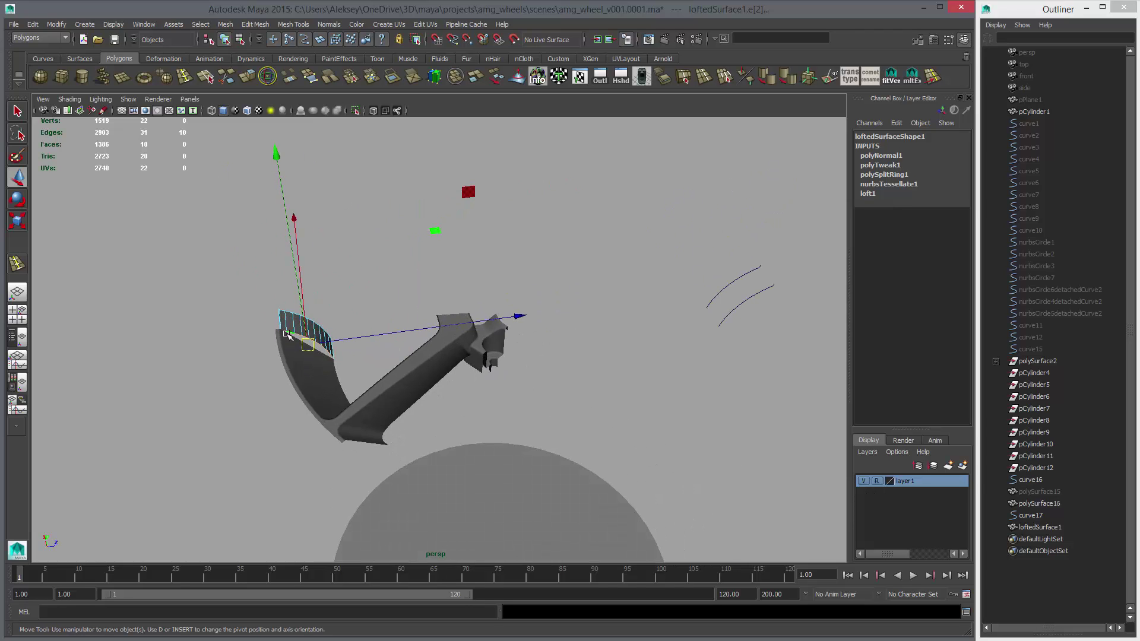
{"action": "key", "text": "space"}
{"action": "key", "text": "space"}
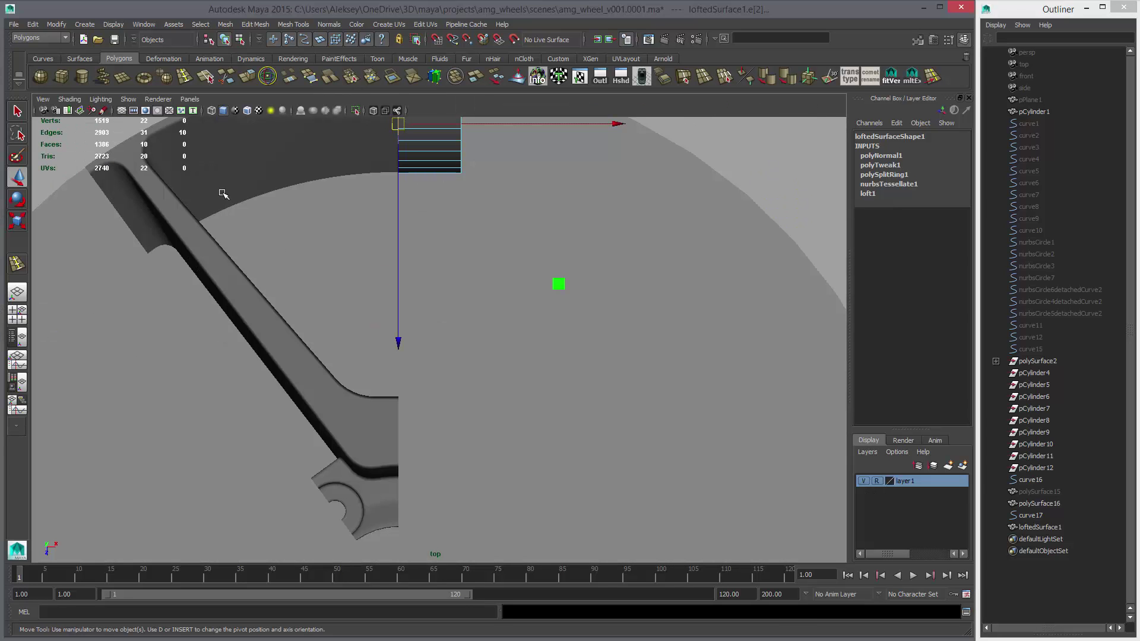
{"action": "left_click", "coordinate": [248, 75]}
Step: Move the extruded border edges along the world Z axis to the wheel's center in the top view
{"action": "scroll", "coordinate": [471, 331], "scroll_direction": "down", "scroll_amount": 5}
{"action": "middle_click_drag", "start_coordinate": [470, 331], "coordinate": [471, 371]}
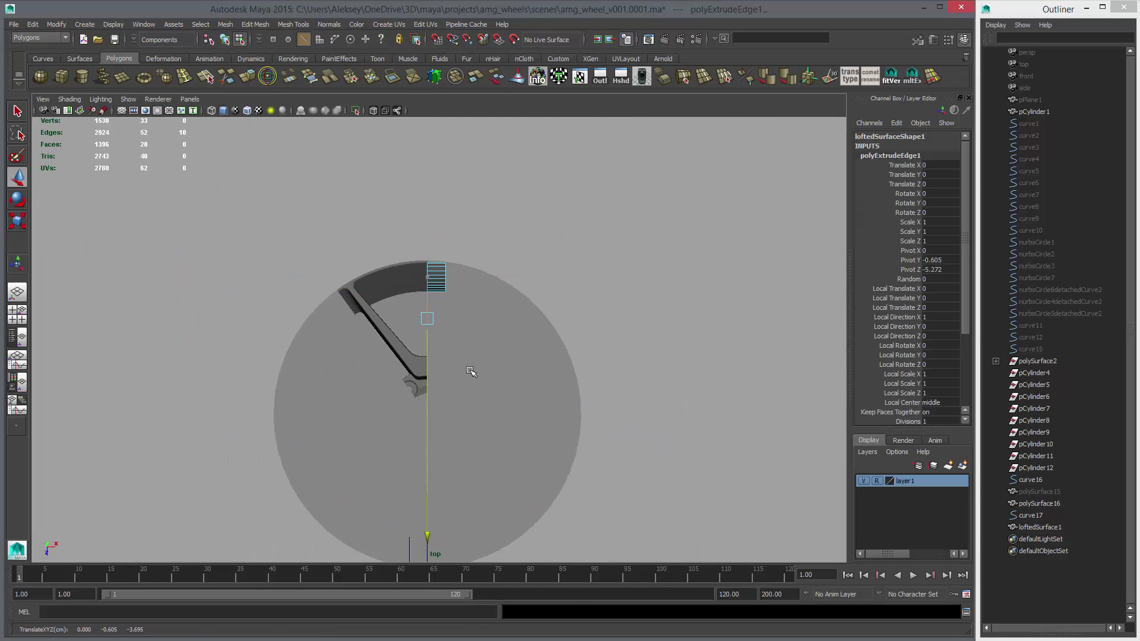
{"action": "key", "text": "w"}
{"action": "scroll", "coordinate": [715, 431], "scroll_direction": "up", "scroll_amount": 4}
{"action": "left_click", "coordinate": [612, 360]}
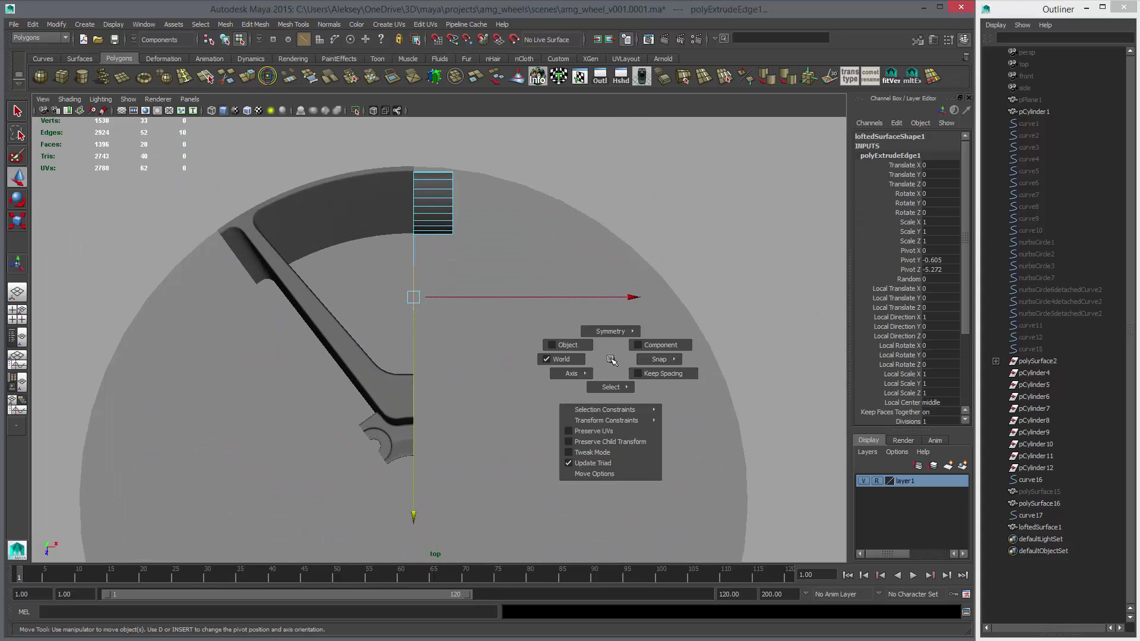
{"action": "key", "text": "4"}
{"action": "middle_click_drag", "start_coordinate": [457, 484], "coordinate": [474, 376], "text": "alt"}
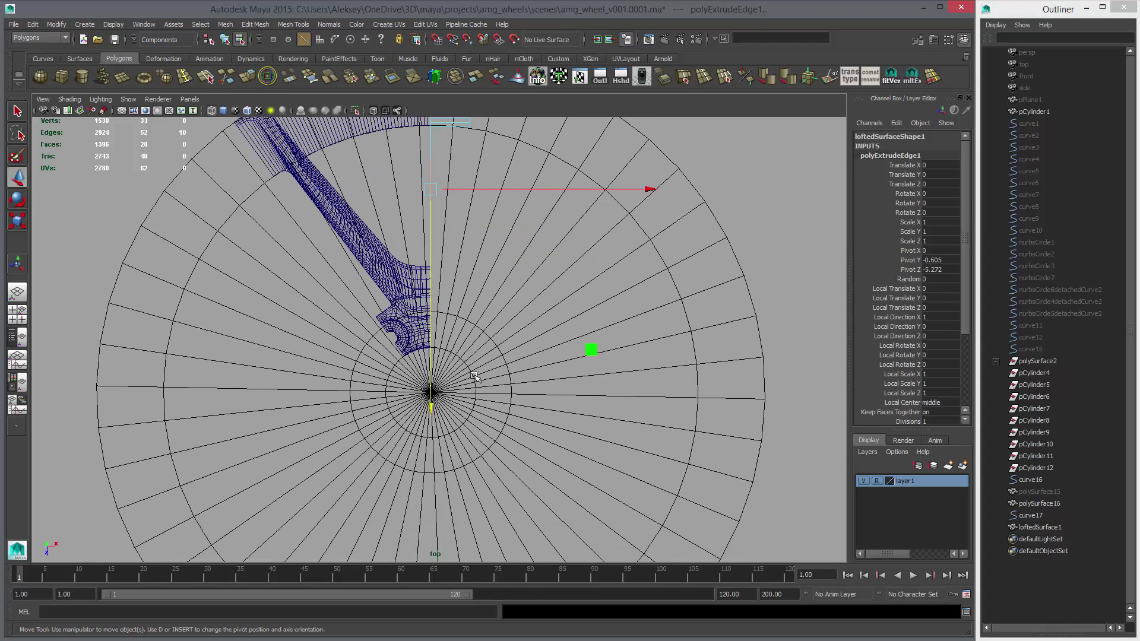
{"action": "key", "text": "space"}
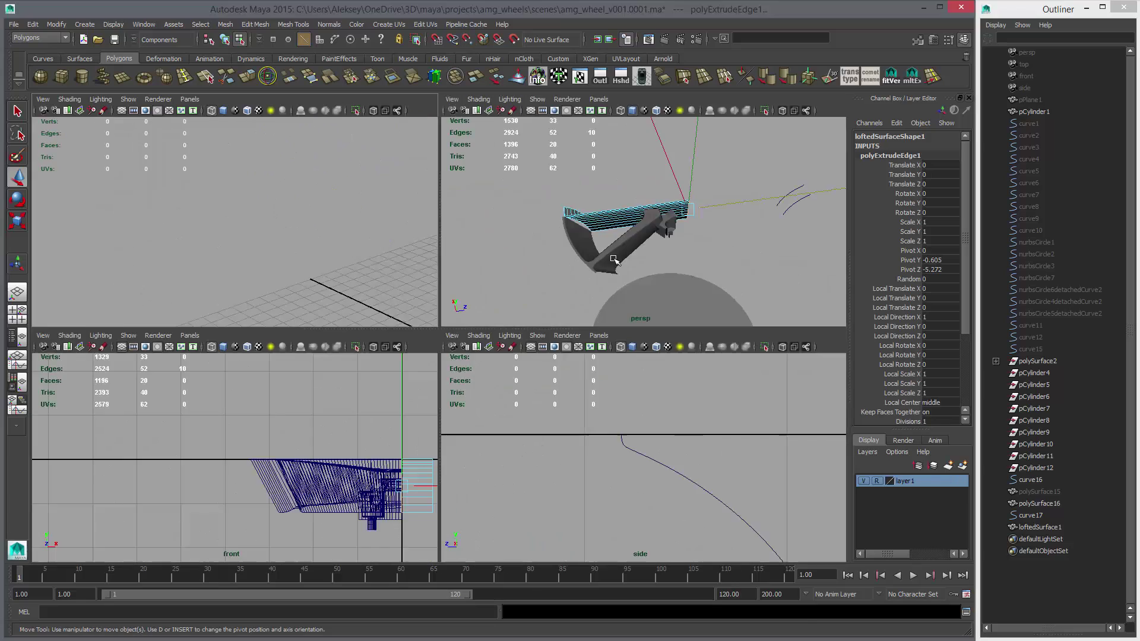
Step: Select the loop of ten long extruded faces of the strip in Multi component mode in the perspective view
{"action": "key", "text": "space"}
{"action": "mouse_move", "coordinate": [451, 344]}
{"action": "left_mouse_down", "text": "alt"}
{"action": "mouse_move", "coordinate": [501, 340]}
{"action": "mouse_move", "coordinate": [522, 357]}
{"action": "left_mouse_up", "text": "alt"}
{"action": "right_click_drag", "start_coordinate": [523, 357], "coordinate": [622, 414], "text": "alt"}
{"action": "left_click_drag", "start_coordinate": [622, 415], "coordinate": [633, 424], "text": "alt"}
{"action": "right_click", "coordinate": [566, 321]}
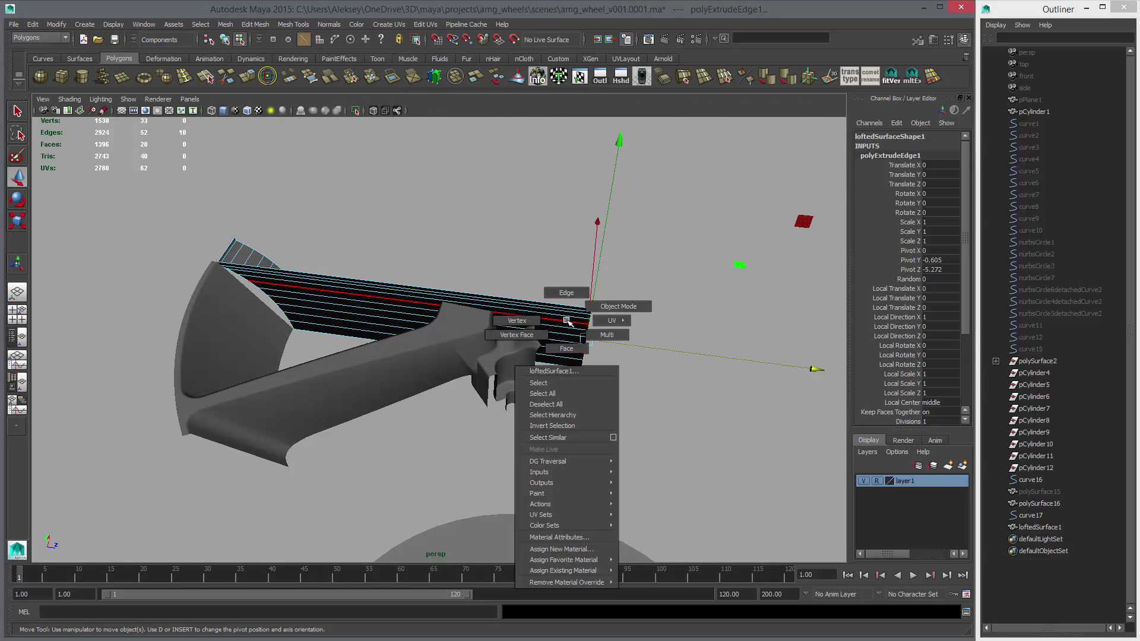
{"action": "right_click_drag", "start_coordinate": [567, 330], "coordinate": [599, 338]}
{"action": "left_click_drag", "start_coordinate": [561, 272], "coordinate": [562, 368]}
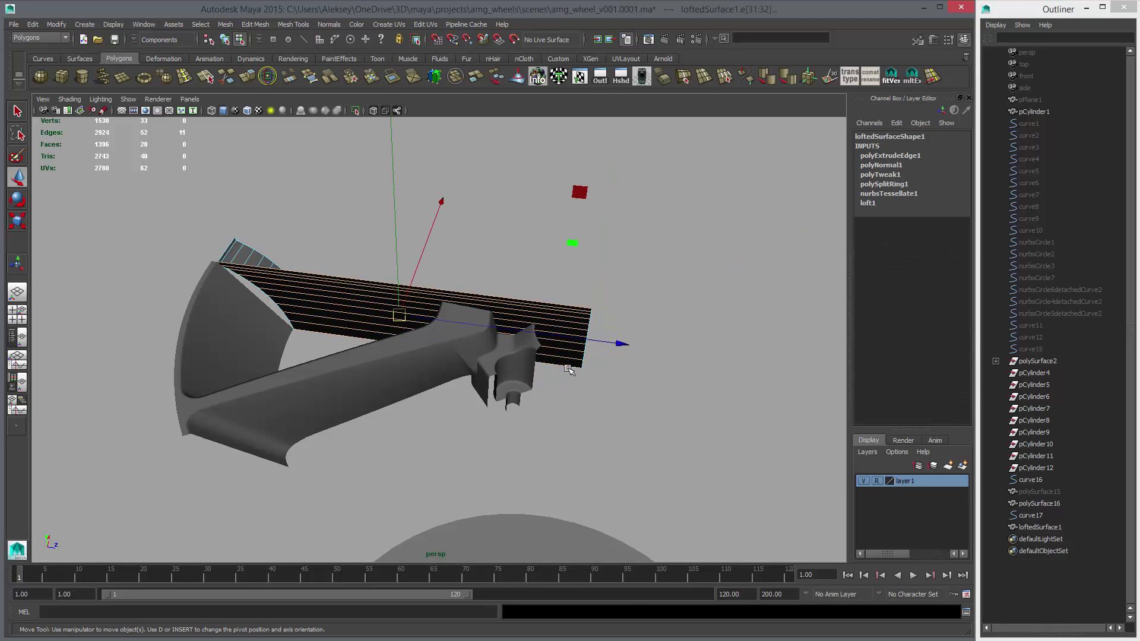
{"action": "right_click_drag", "start_coordinate": [566, 369], "coordinate": [750, 432], "text": "alt"}
{"action": "left_click_drag", "start_coordinate": [750, 433], "coordinate": [777, 423], "text": "alt"}
{"action": "left_click", "coordinate": [724, 415]}
{"action": "left_click", "coordinate": [654, 345]}
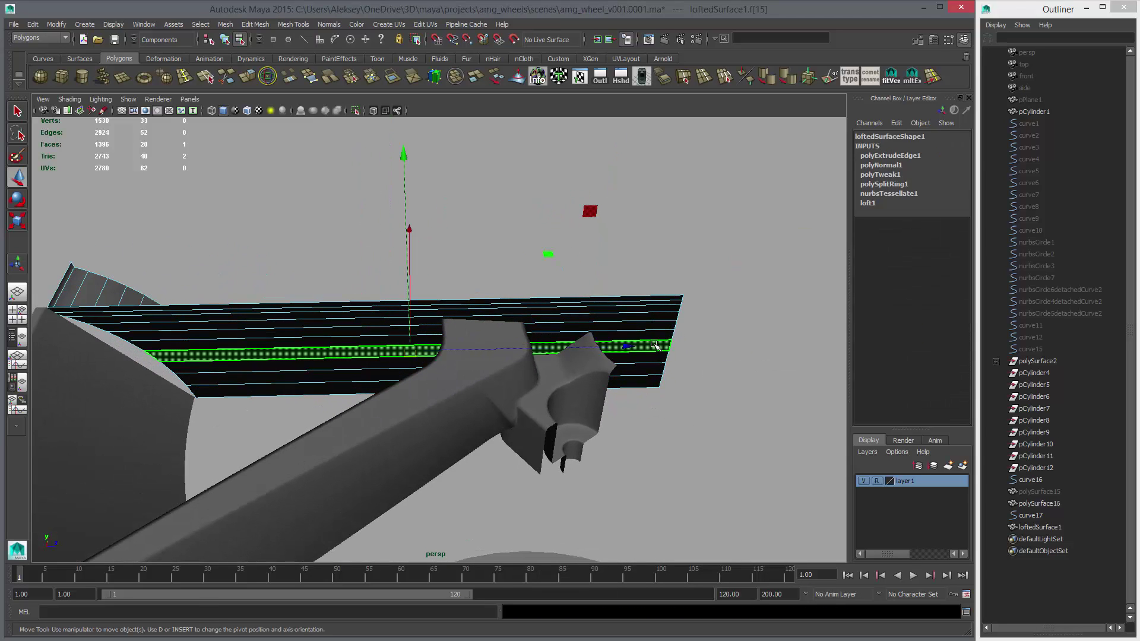
{"action": "left_click_drag", "start_coordinate": [655, 344], "coordinate": [647, 247], "text": "alt"}
{"action": "double_click", "coordinate": [646, 315]}
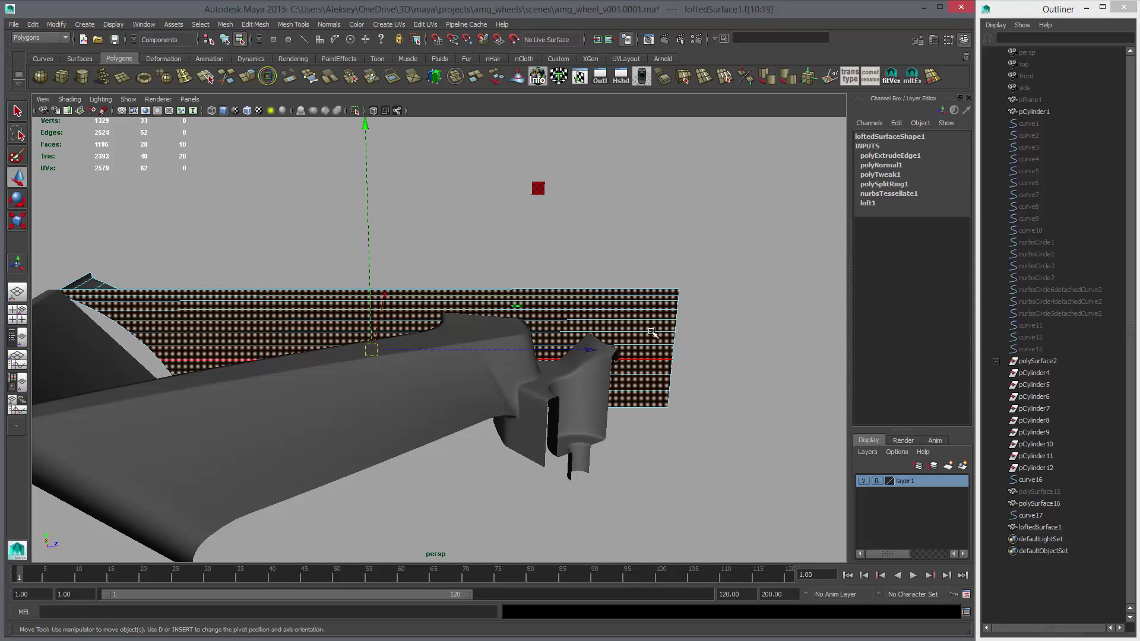
{"action": "left_click_drag", "start_coordinate": [646, 317], "coordinate": [643, 330], "text": "alt"}
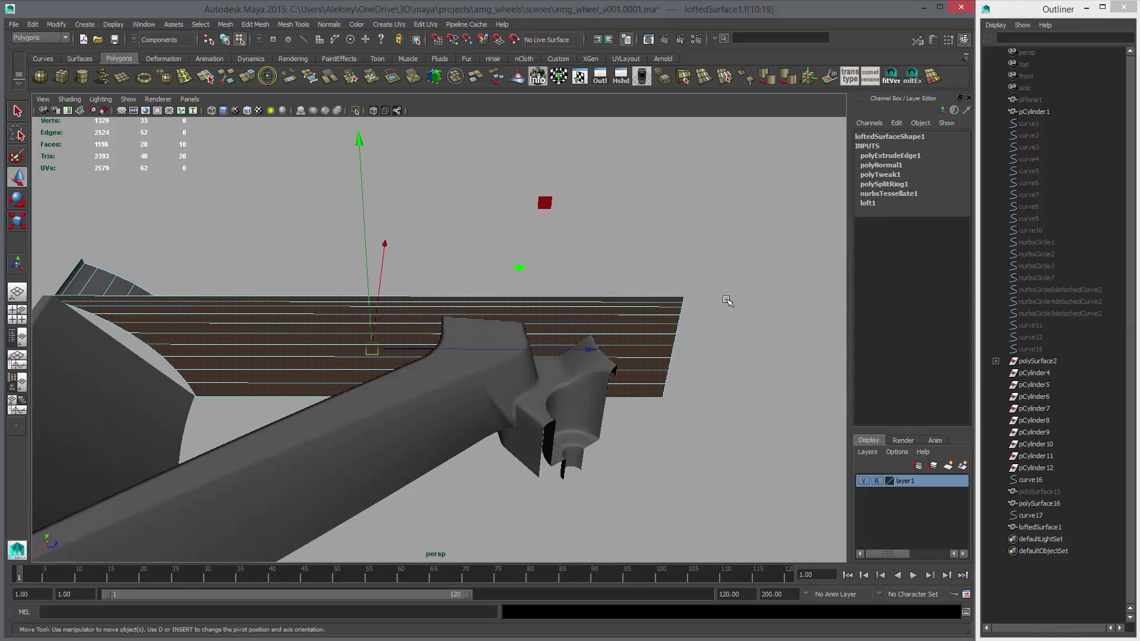
{"action": "key", "text": "F10"}
{"action": "left_click", "coordinate": [650, 308]}
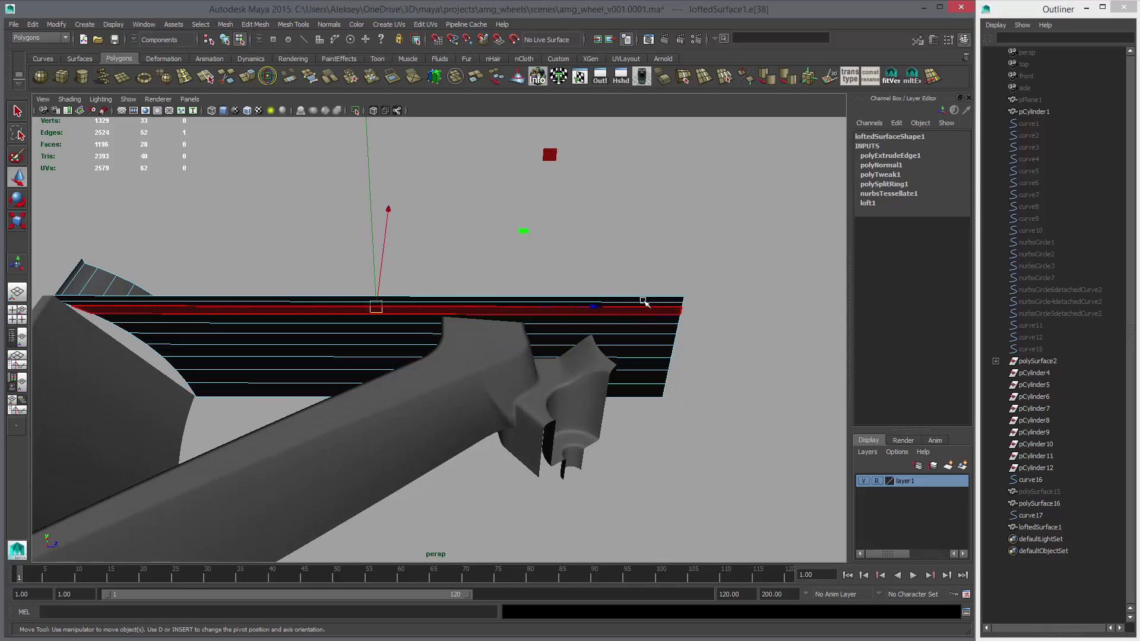
{"action": "double_click", "coordinate": [647, 305]}
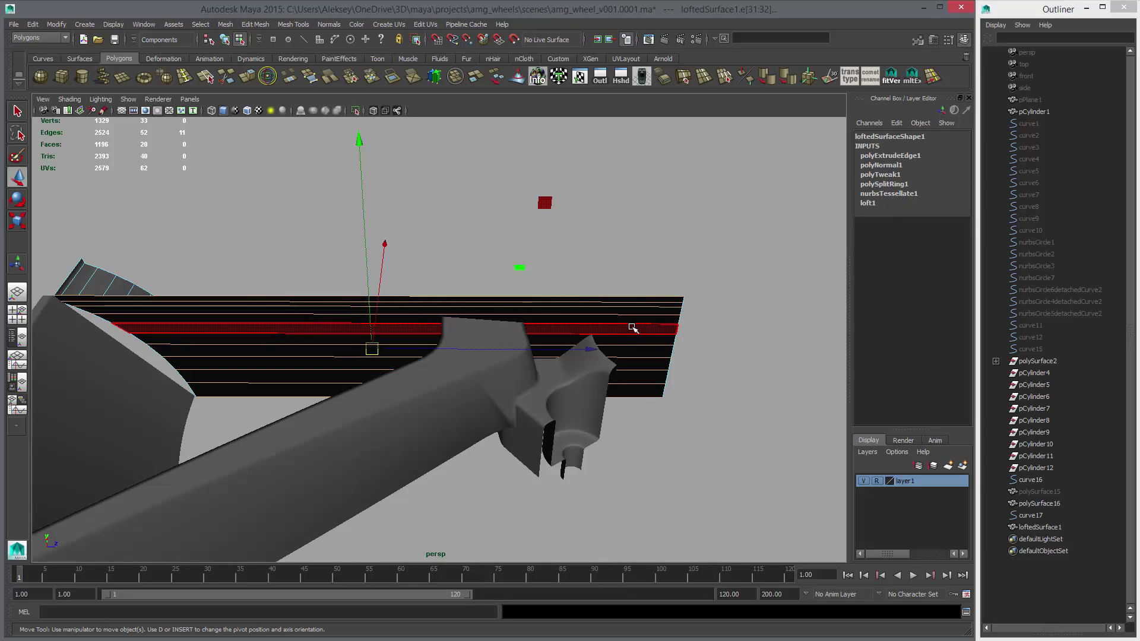
{"action": "key", "text": "F11"}
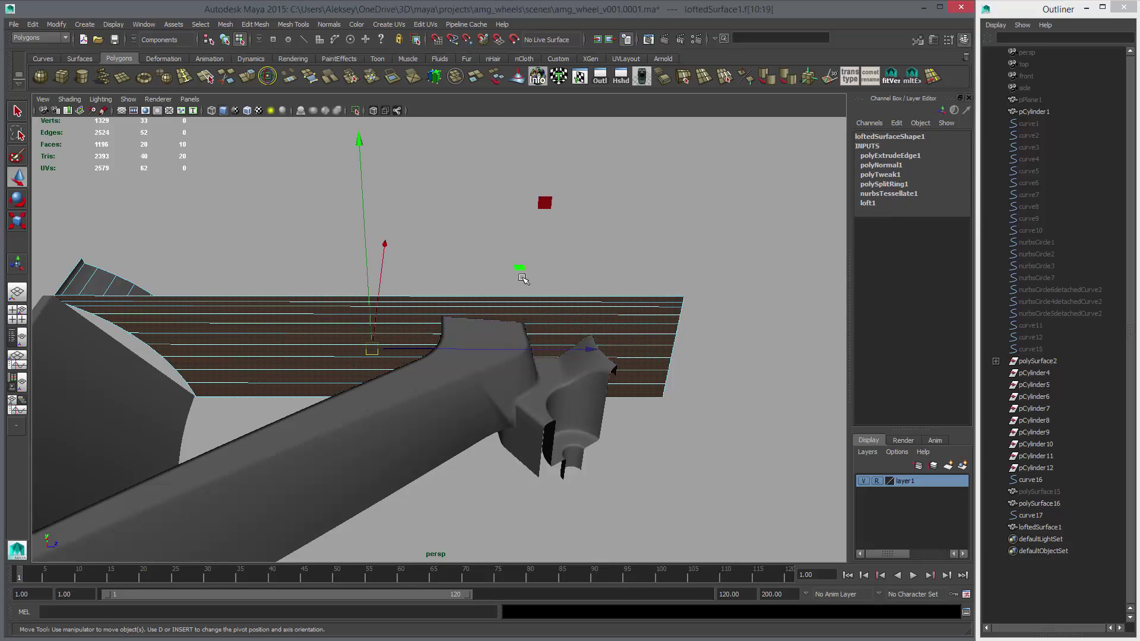
Step: Add one short end edge of the long faces, at the wheel's center, to the face selection
{"action": "middle_click_drag", "start_coordinate": [706, 349], "coordinate": [555, 343], "text": "alt"}
{"action": "right_click_drag", "start_coordinate": [521, 349], "coordinate": [675, 347], "text": "alt"}
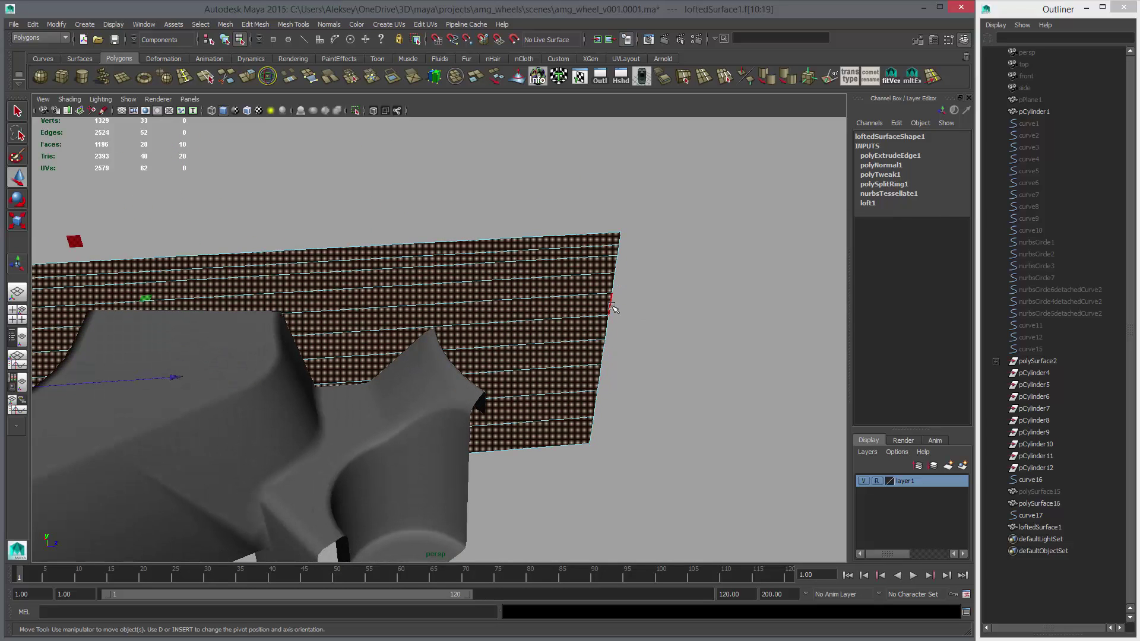
{"action": "left_click_drag", "start_coordinate": [707, 386], "coordinate": [571, 239], "text": "alt"}
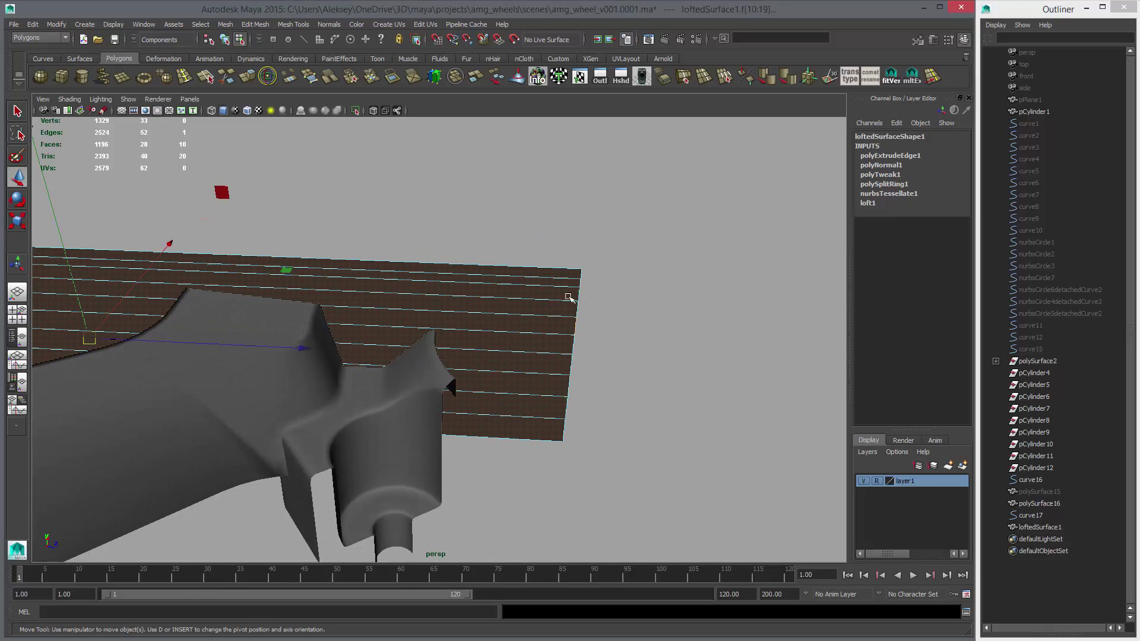
{"action": "left_click_drag", "start_coordinate": [568, 297], "coordinate": [524, 292], "text": "alt"}
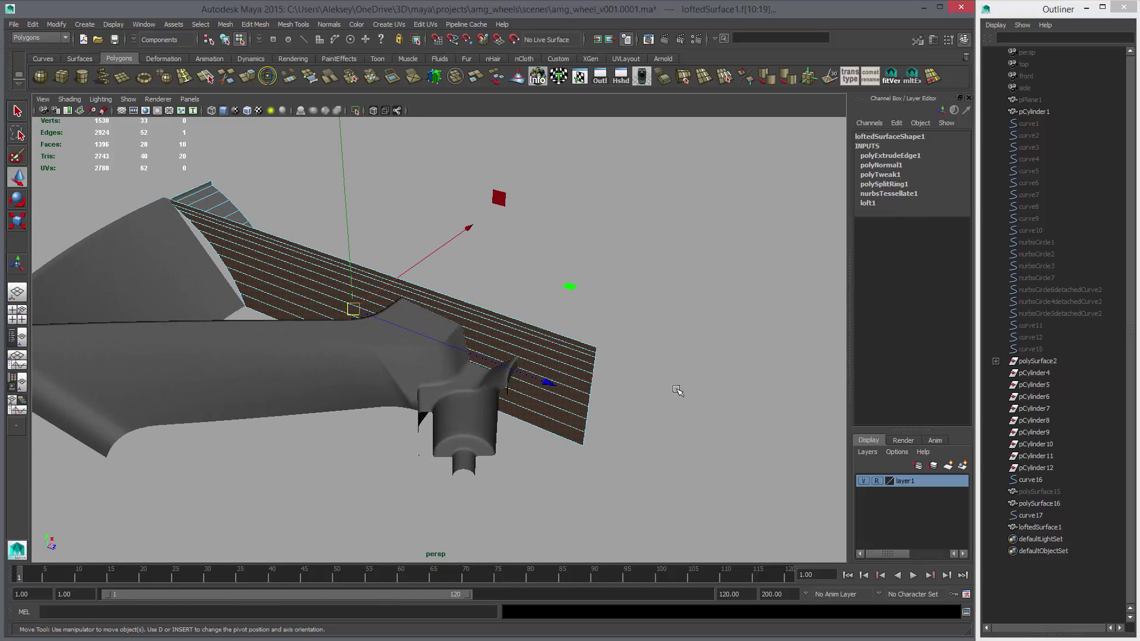
{"action": "left_click_drag", "start_coordinate": [605, 331], "coordinate": [239, 313], "text": "alt"}
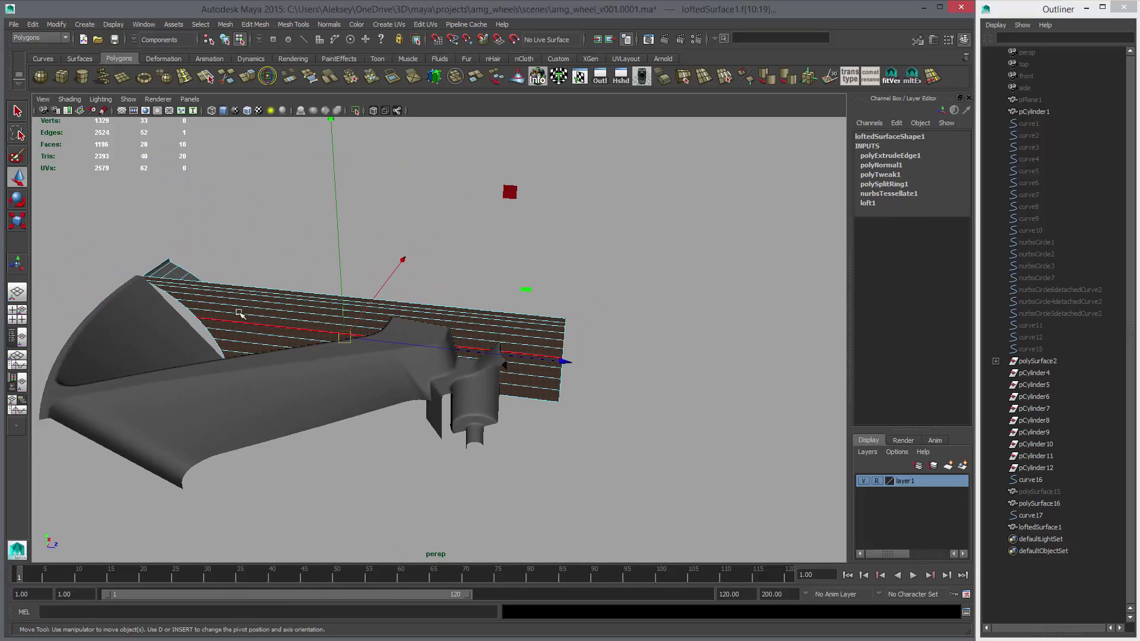
{"action": "left_click_drag", "start_coordinate": [621, 376], "coordinate": [613, 211], "text": "alt"}
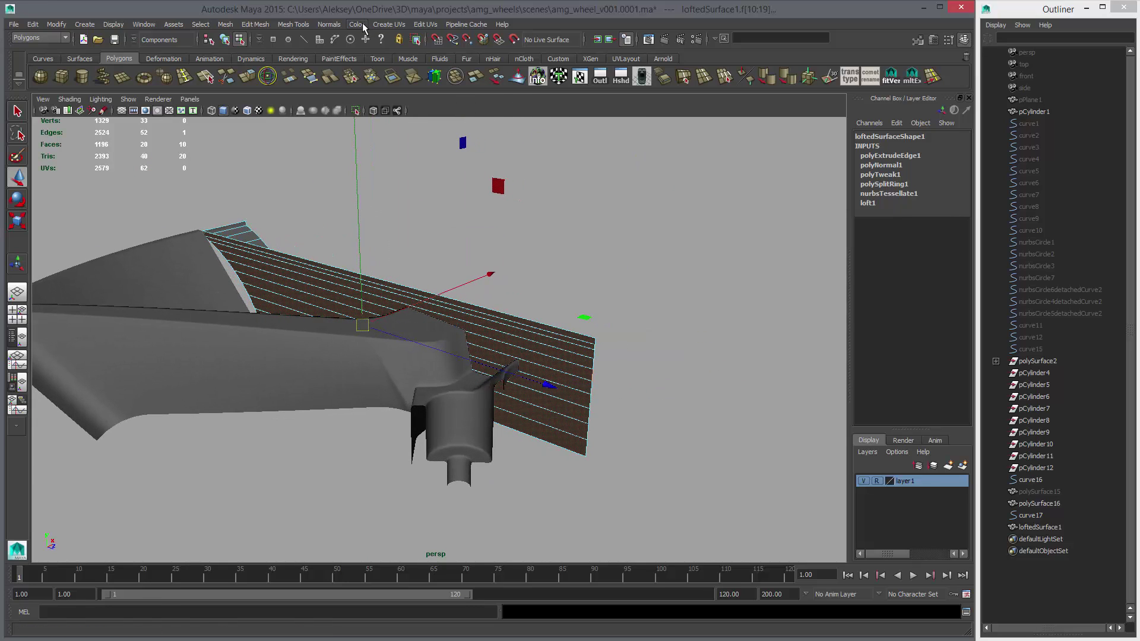
Step: Wedge the selected faces about the center edge and sweep the wedge angle to about -29, towards the spoke
{"action": "left_click", "coordinate": [256, 24]}
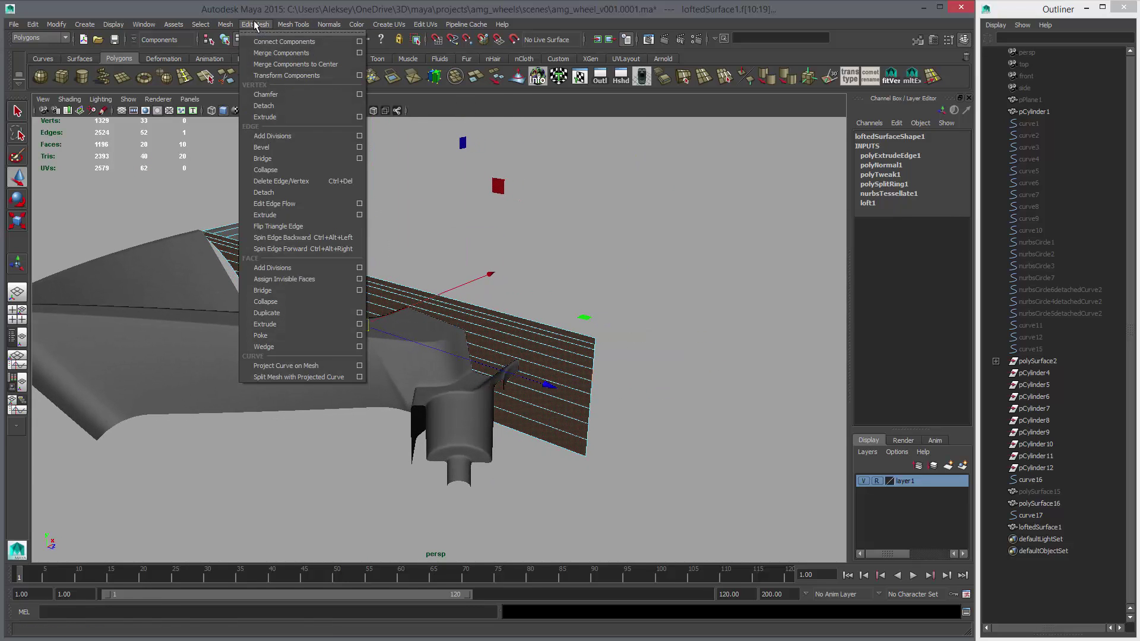
{"action": "left_click", "coordinate": [263, 346]}
{"action": "left_click_drag", "start_coordinate": [523, 252], "coordinate": [773, 245], "text": "alt"}
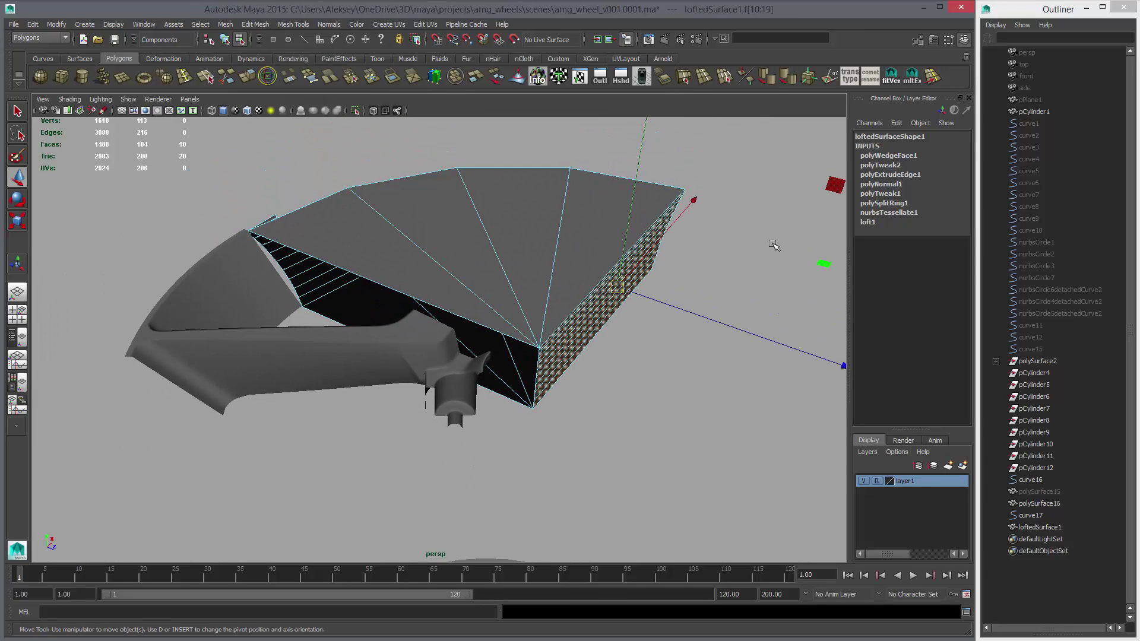
{"action": "left_click", "coordinate": [889, 156]}
{"action": "left_click", "coordinate": [917, 165]}
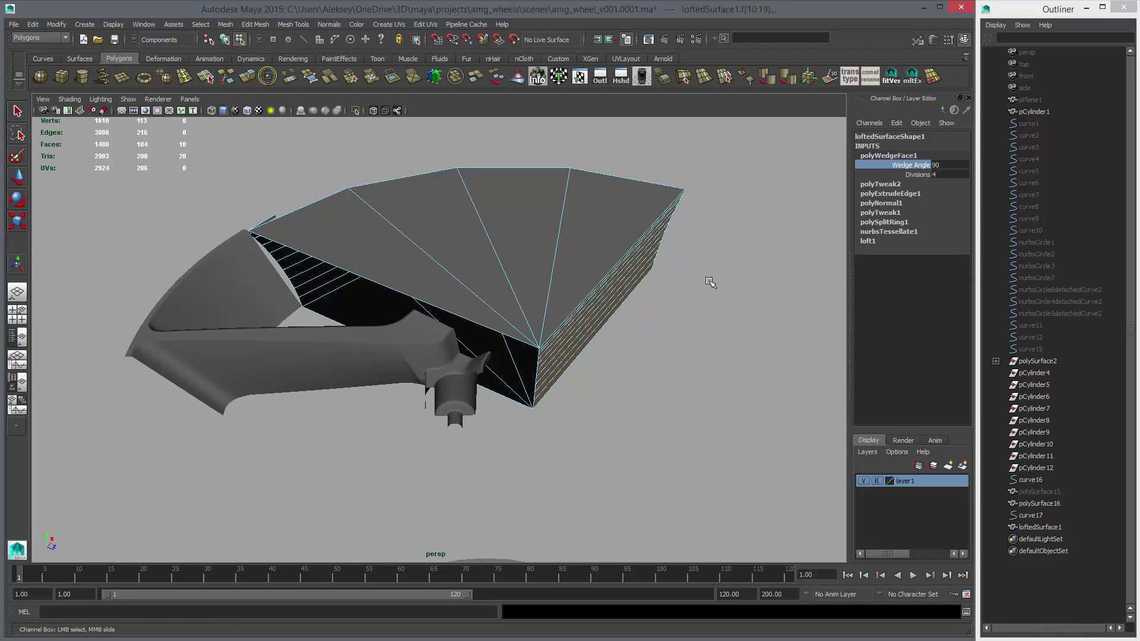
{"action": "middle_click_drag", "start_coordinate": [710, 283], "coordinate": [89, 362]}
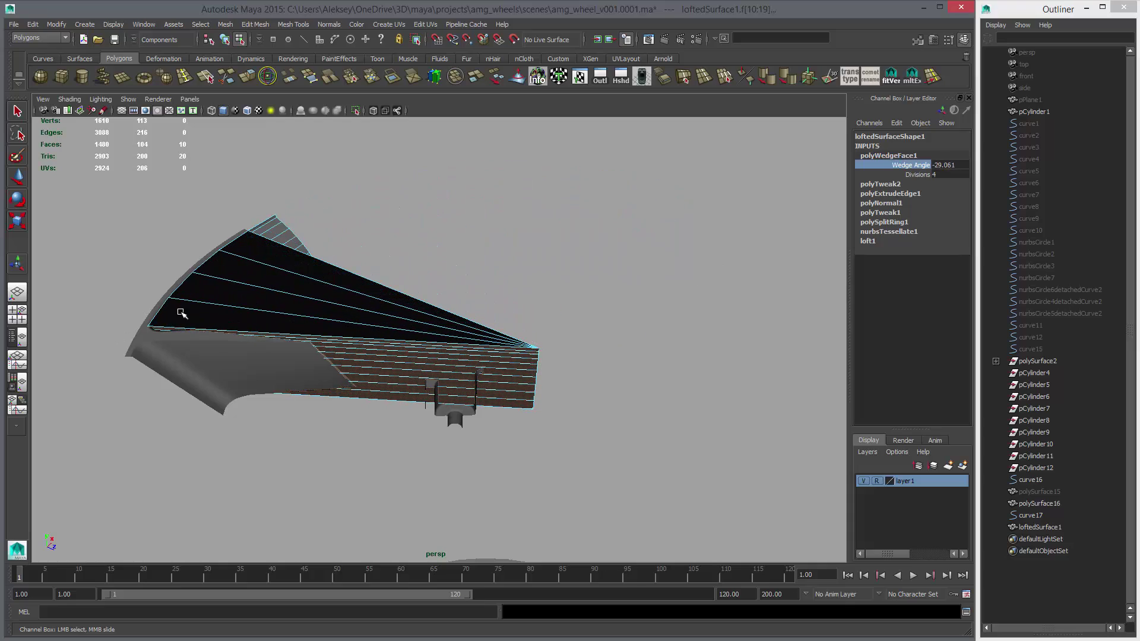
Step: Adjust the wedge angle to -28.373 against the rim section in the top view, hiding layer1
{"action": "left_click_drag", "start_coordinate": [255, 243], "coordinate": [264, 229]}
{"action": "middle_click_drag", "start_coordinate": [667, 510], "coordinate": [670, 505], "text": "alt"}
{"action": "right_click_drag", "start_coordinate": [572, 383], "coordinate": [768, 390], "text": "alt"}
{"action": "middle_click_drag", "start_coordinate": [549, 339], "coordinate": [656, 324], "text": "alt"}
{"action": "middle_click_drag", "start_coordinate": [430, 307], "coordinate": [432, 304]}
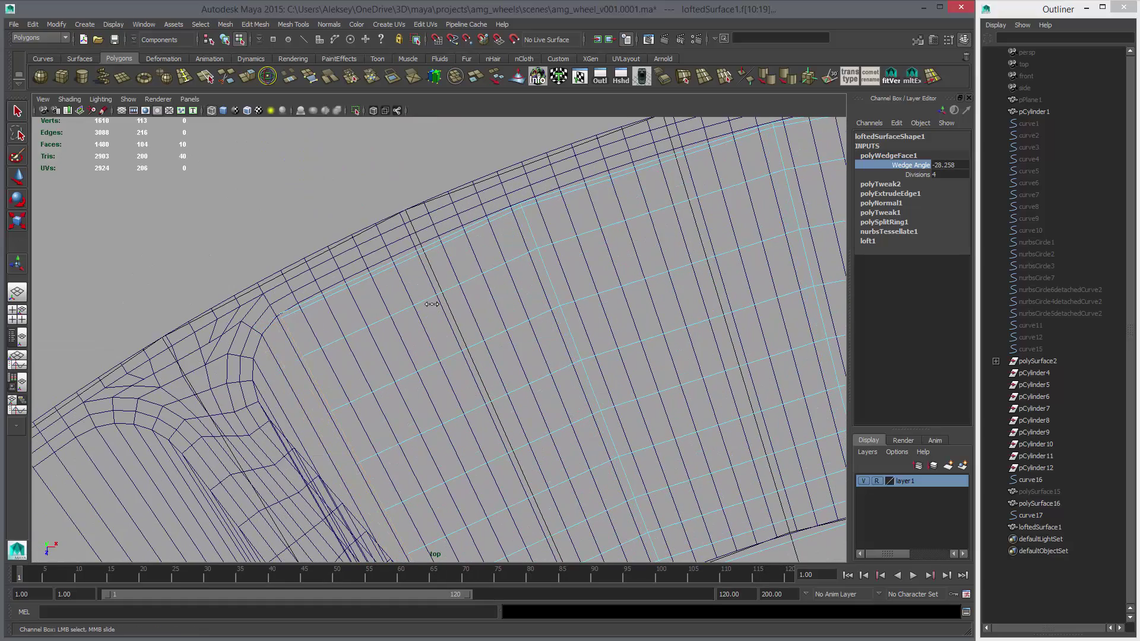
{"action": "left_click", "coordinate": [859, 480]}
{"action": "middle_click_drag", "start_coordinate": [430, 409], "coordinate": [429, 410]}
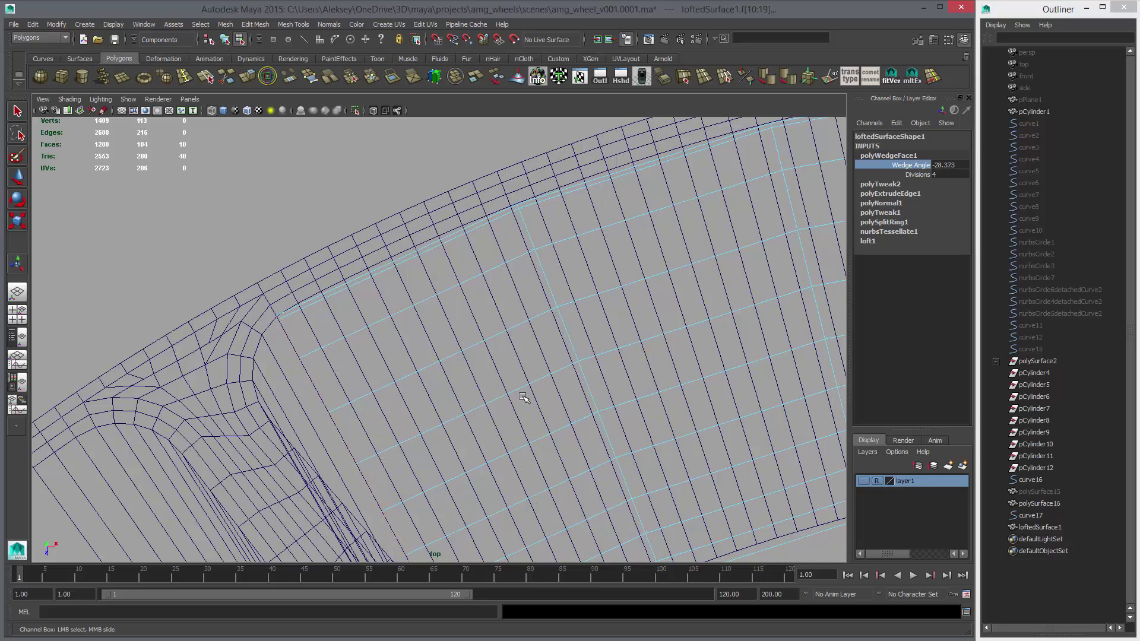
{"action": "double_click", "coordinate": [947, 165]}
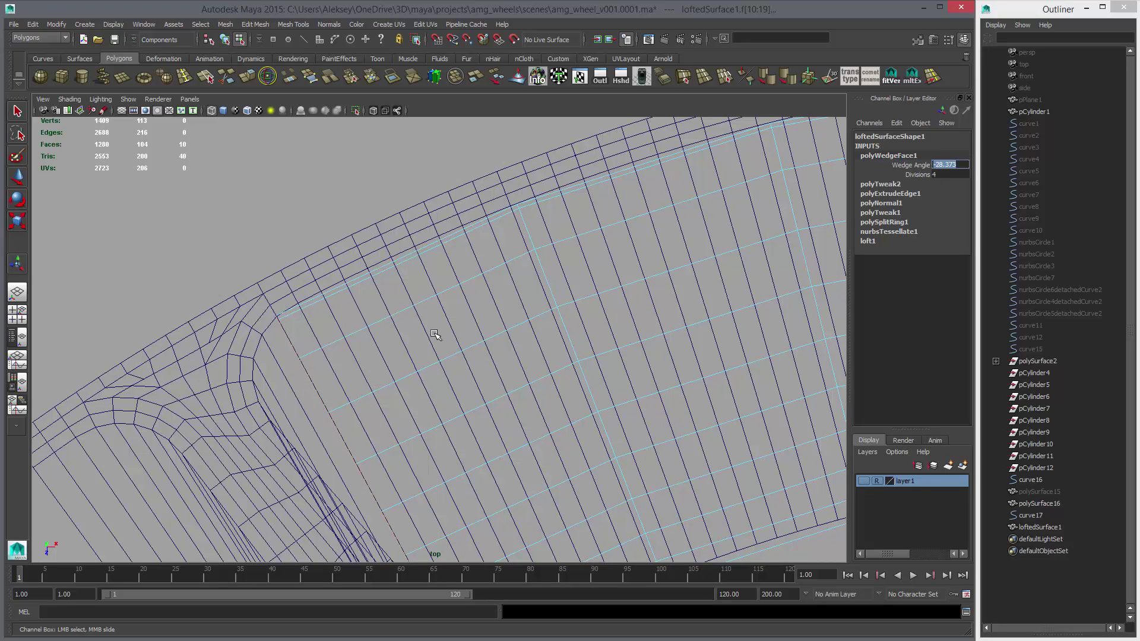
{"action": "scroll", "coordinate": [712, 338], "scroll_direction": "down", "scroll_amount": 6}
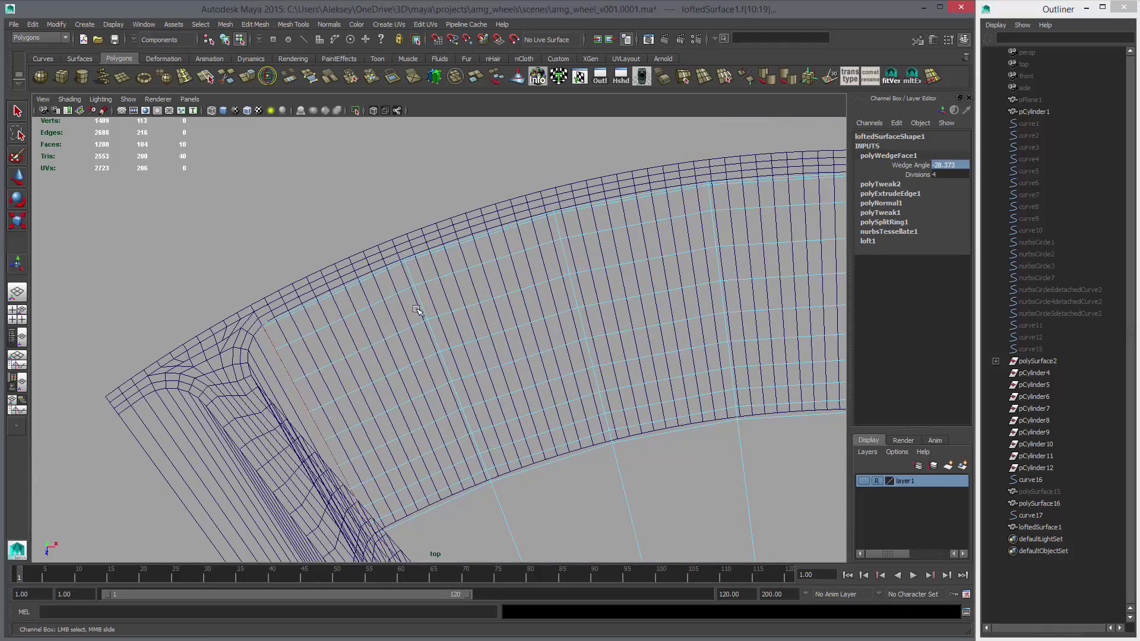
{"action": "scroll", "coordinate": [416, 310], "scroll_direction": "up", "scroll_amount": 5}
Step: Set the wedge angle to -28.36 to align the wedge's end with the rim section's border near the spoke
{"action": "left_click", "coordinate": [917, 175]}
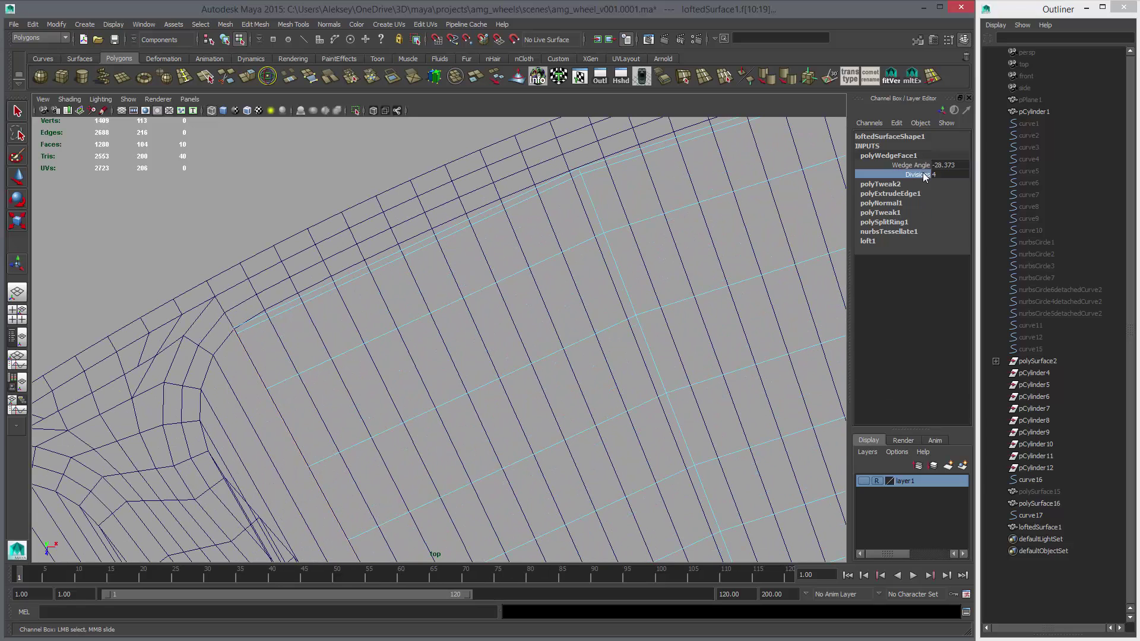
{"action": "left_click", "coordinate": [908, 165]}
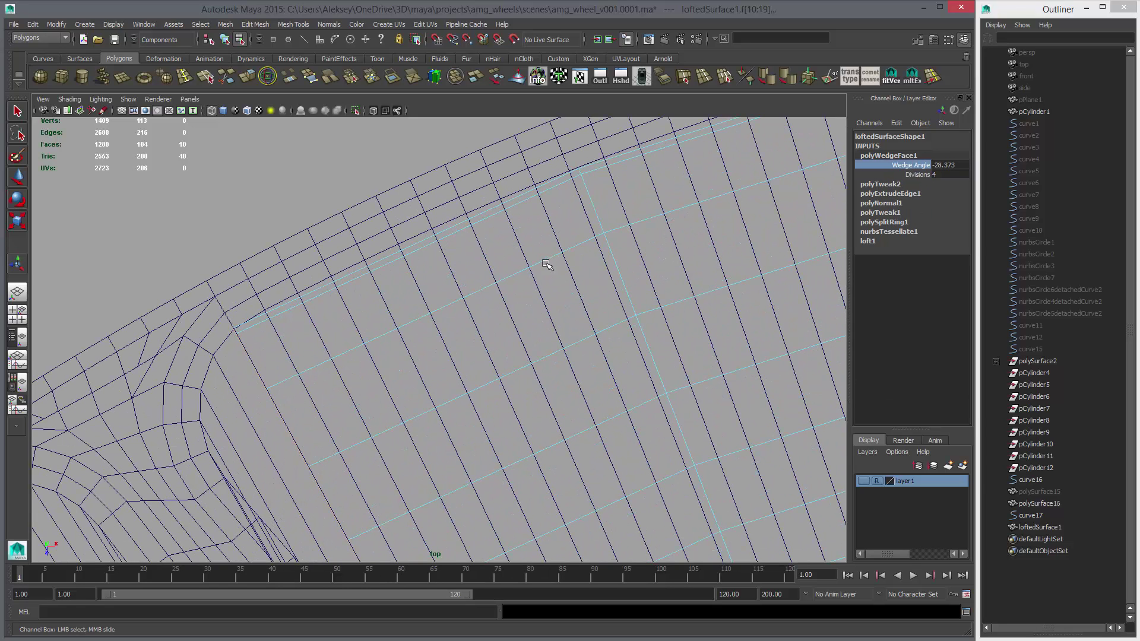
{"action": "scroll", "coordinate": [547, 262], "scroll_direction": "up", "scroll_amount": 5}
{"action": "double_click", "coordinate": [951, 165]}
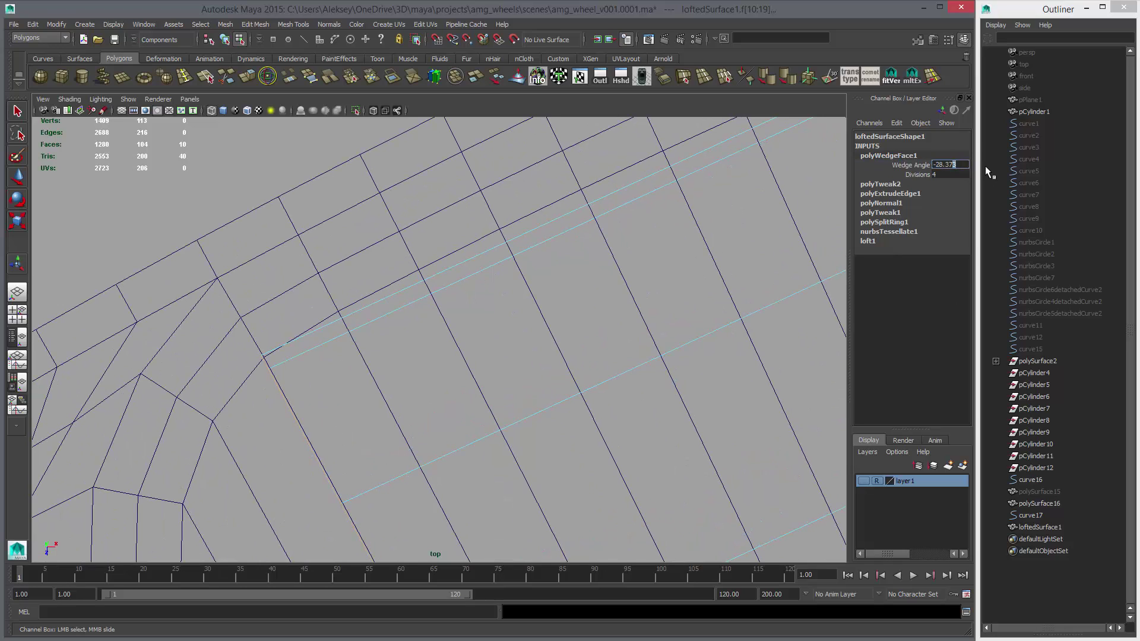
{"action": "type", "text": "4"}
{"action": "key", "text": "Return"}
{"action": "left_click_drag", "start_coordinate": [952, 166], "coordinate": [976, 170]}
{"action": "key", "text": "Return"}
{"action": "left_click", "coordinate": [950, 167]}
{"action": "left_click", "coordinate": [952, 166]}
{"action": "key", "text": "BackSpace"}
{"action": "type", "text": "6"}
{"action": "key", "text": "Return"}
Step: Set the wedge's divisions to 41 to match the rim section's segments, and check the alignment near the spoke
{"action": "left_click", "coordinate": [914, 174]}
{"action": "middle_click_drag", "start_coordinate": [332, 328], "coordinate": [570, 331]}
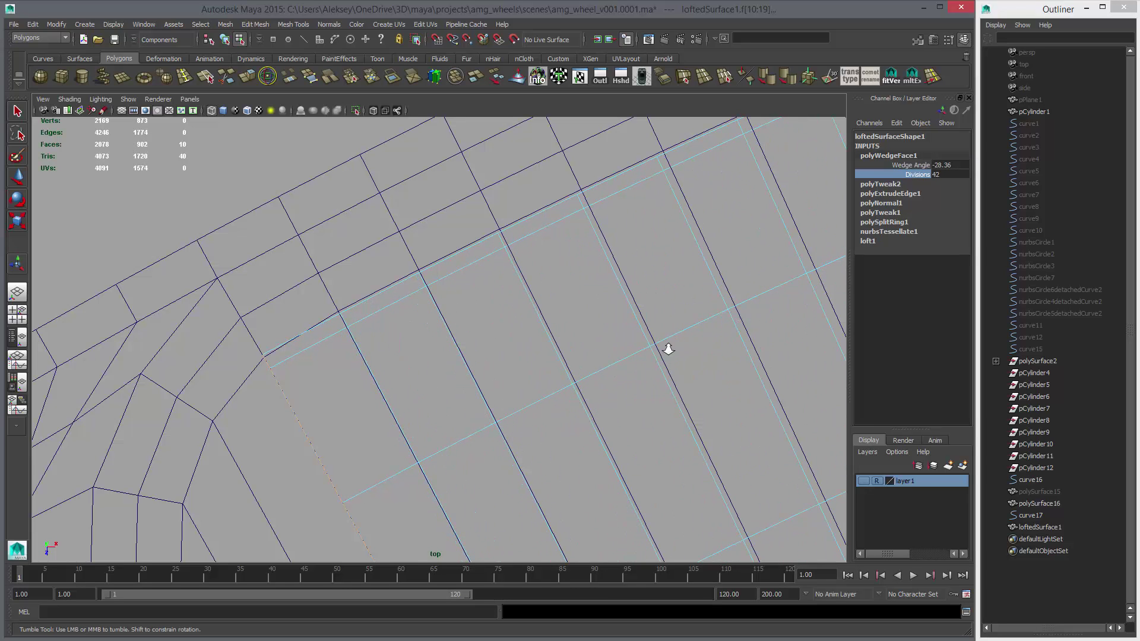
{"action": "scroll", "coordinate": [668, 351], "scroll_direction": "down", "scroll_amount": 8}
{"action": "scroll", "coordinate": [675, 358], "scroll_direction": "up", "scroll_amount": 3}
{"action": "middle_click_drag", "start_coordinate": [689, 334], "coordinate": [684, 333]}
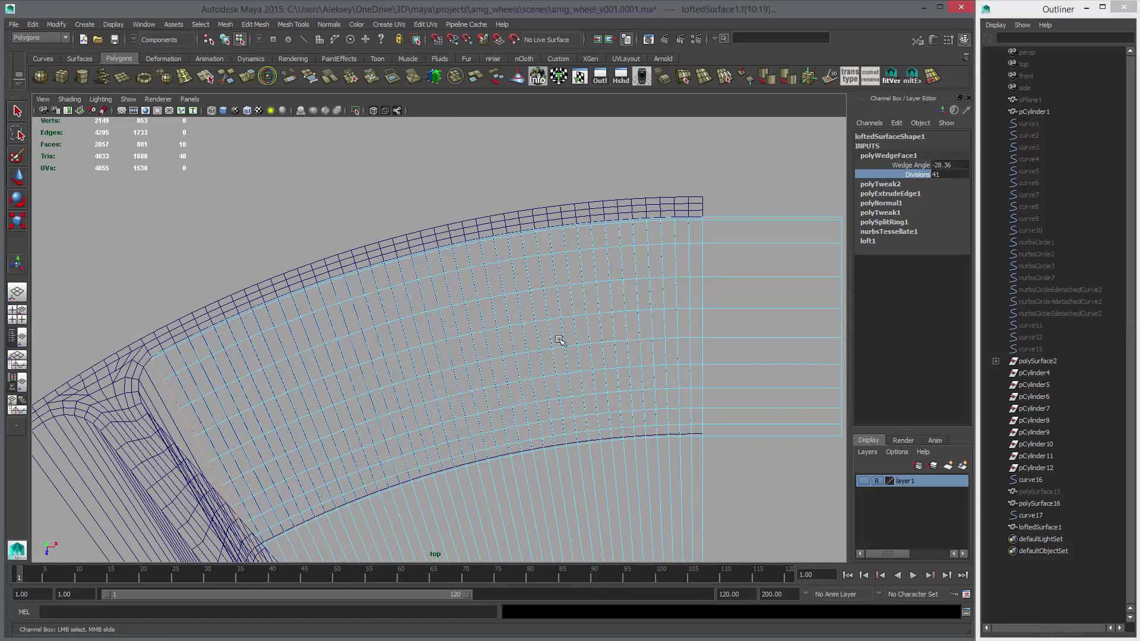
{"action": "scroll", "coordinate": [742, 365], "scroll_direction": "up", "scroll_amount": 4}
{"action": "middle_click_drag", "start_coordinate": [494, 365], "coordinate": [764, 364], "text": "alt"}
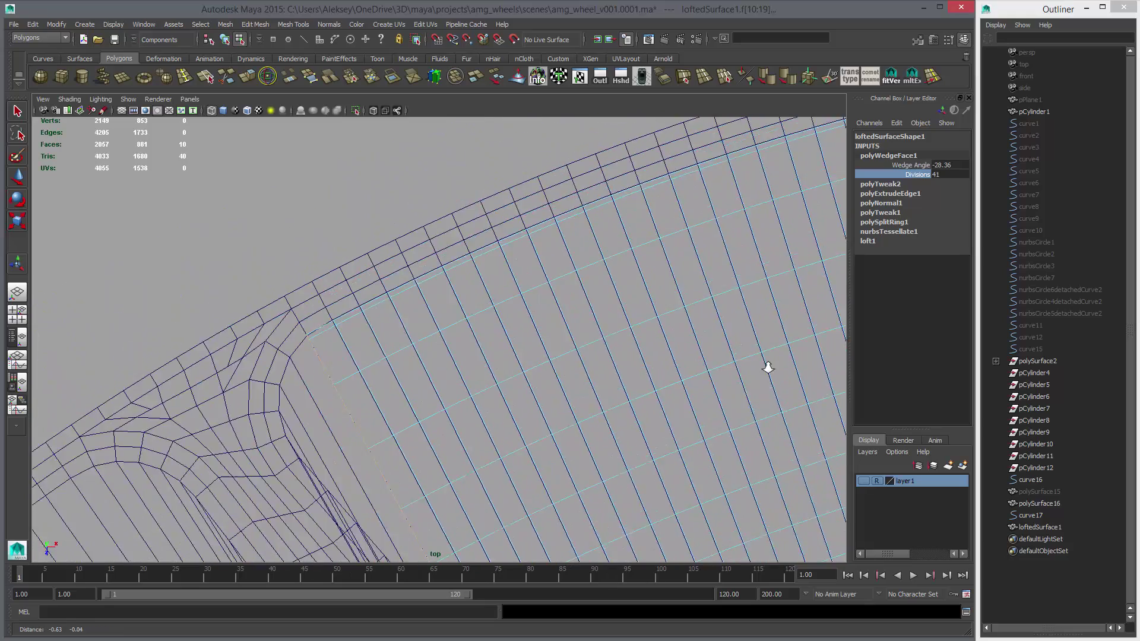
{"action": "scroll", "coordinate": [764, 364], "scroll_direction": "up", "scroll_amount": 3}
{"action": "middle_click_drag", "start_coordinate": [228, 324], "coordinate": [351, 326], "text": "alt"}
{"action": "scroll", "coordinate": [352, 326], "scroll_direction": "up", "scroll_amount": 3}
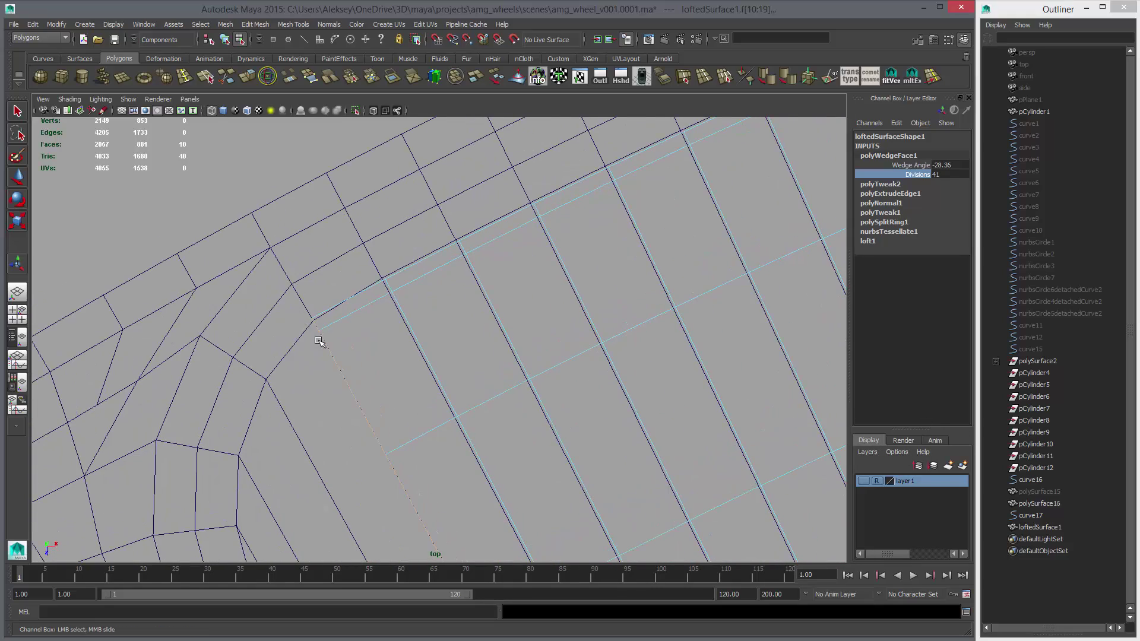
Step: Set the wedge angle to -28.385 so the wedge's end border lines up with the rim section's corner
{"action": "left_click", "coordinate": [908, 165]}
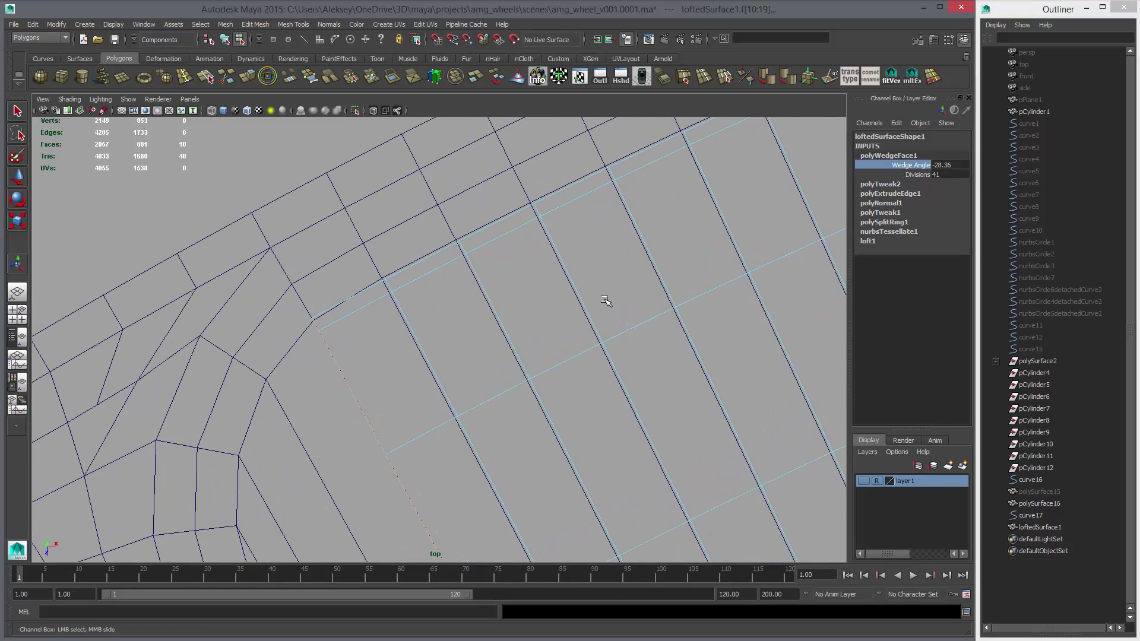
{"action": "key", "text": "ctrl+z"}
{"action": "middle_click_drag", "start_coordinate": [525, 315], "coordinate": [524, 316]}
{"action": "left_click", "coordinate": [947, 165]}
{"action": "double_click", "coordinate": [947, 165]}
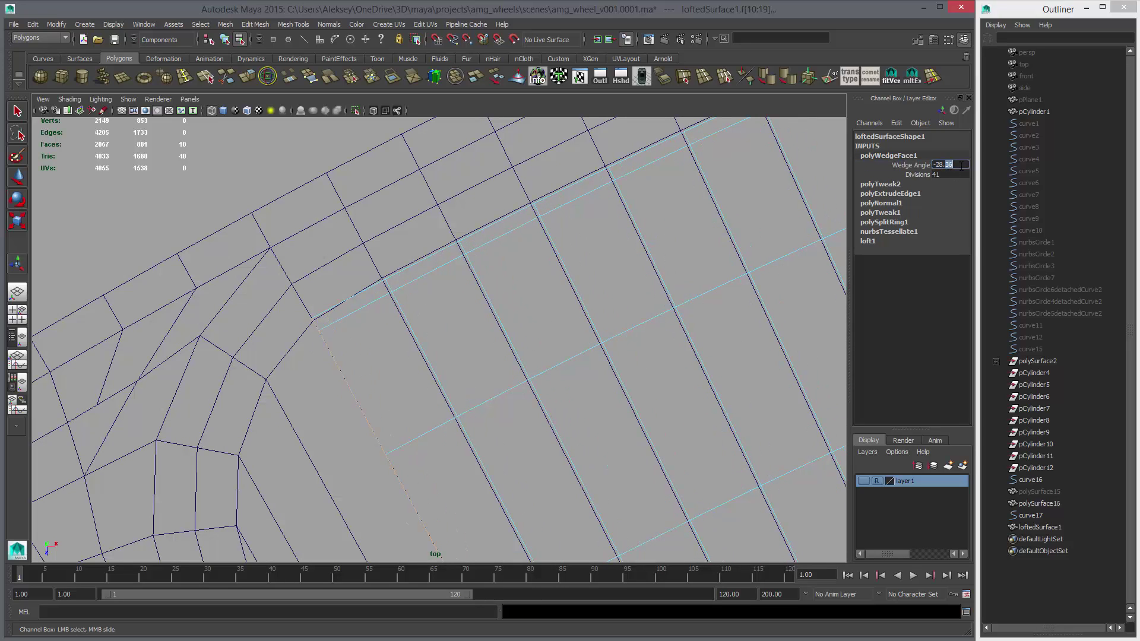
{"action": "left_click", "coordinate": [947, 165]}
{"action": "key", "text": "BackSpace"}
{"action": "type", "text": "7"}
{"action": "key", "text": "Return"}
{"action": "key", "text": "Return"}
{"action": "left_click", "coordinate": [950, 164]}
{"action": "type", "text": "5"}
{"action": "key", "text": "Return"}
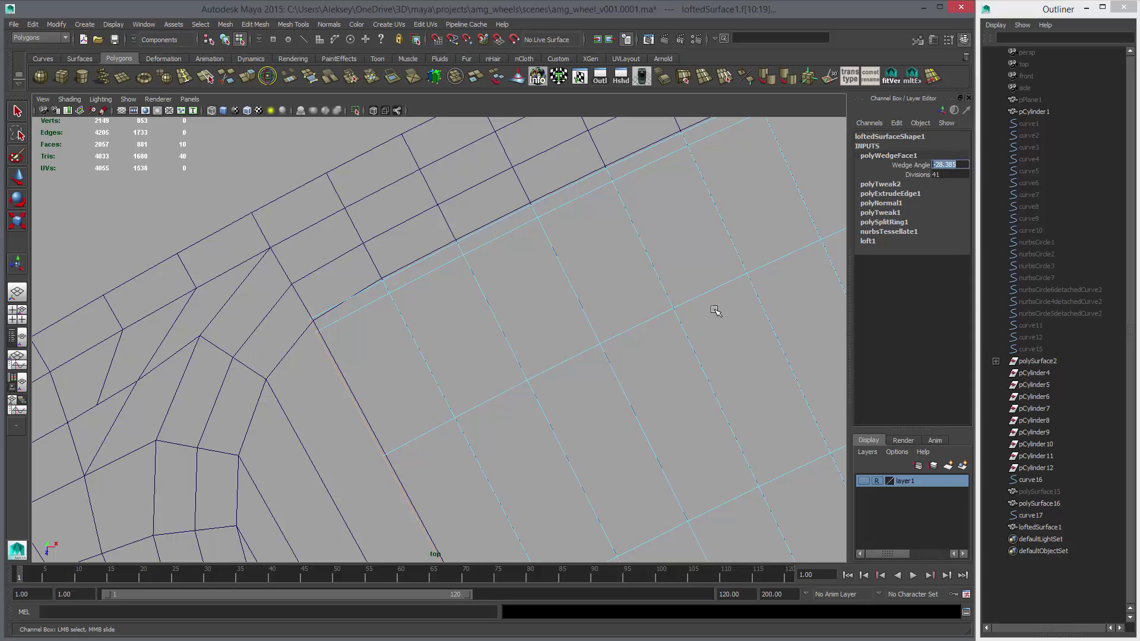
Step: Delete the wedge's surplus faces, keeping only the curved surface beneath the outer rim section, and return the lofted surface to object mode
{"action": "right_click_drag", "start_coordinate": [649, 369], "coordinate": [427, 356], "text": "alt"}
{"action": "middle_click_drag", "start_coordinate": [603, 407], "coordinate": [550, 354], "text": "alt"}
{"action": "right_click_drag", "start_coordinate": [550, 353], "coordinate": [619, 357], "text": "alt"}
{"action": "key", "text": "q"}
{"action": "key", "text": "space"}
{"action": "key", "text": "space"}
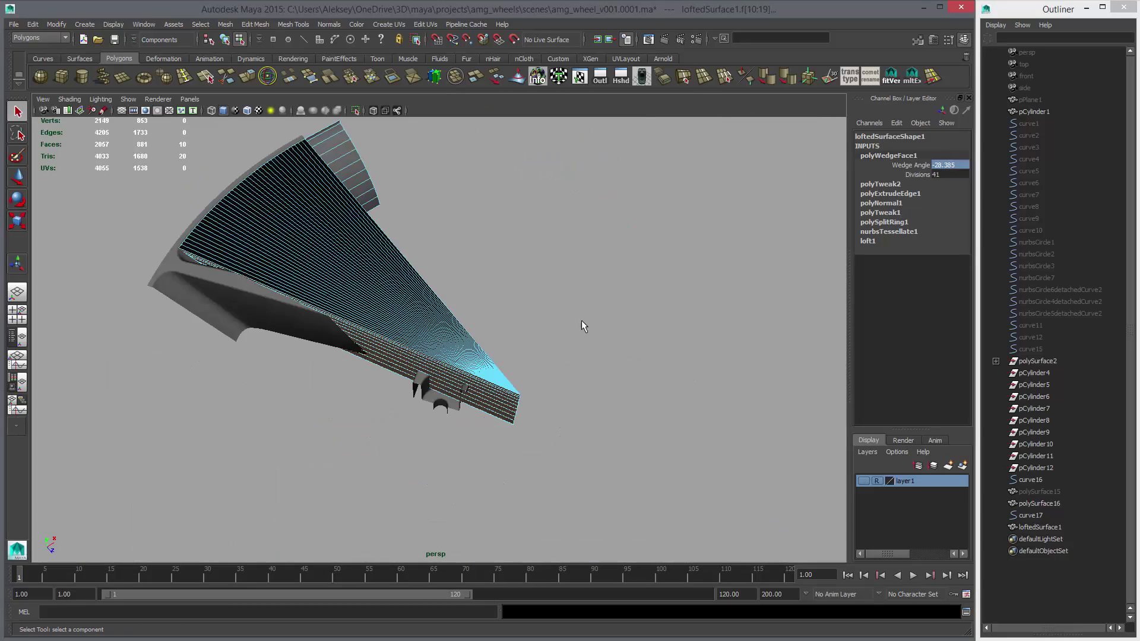
{"action": "left_click_drag", "start_coordinate": [582, 321], "coordinate": [636, 255], "text": "alt"}
{"action": "right_click_drag", "start_coordinate": [447, 331], "coordinate": [448, 362]}
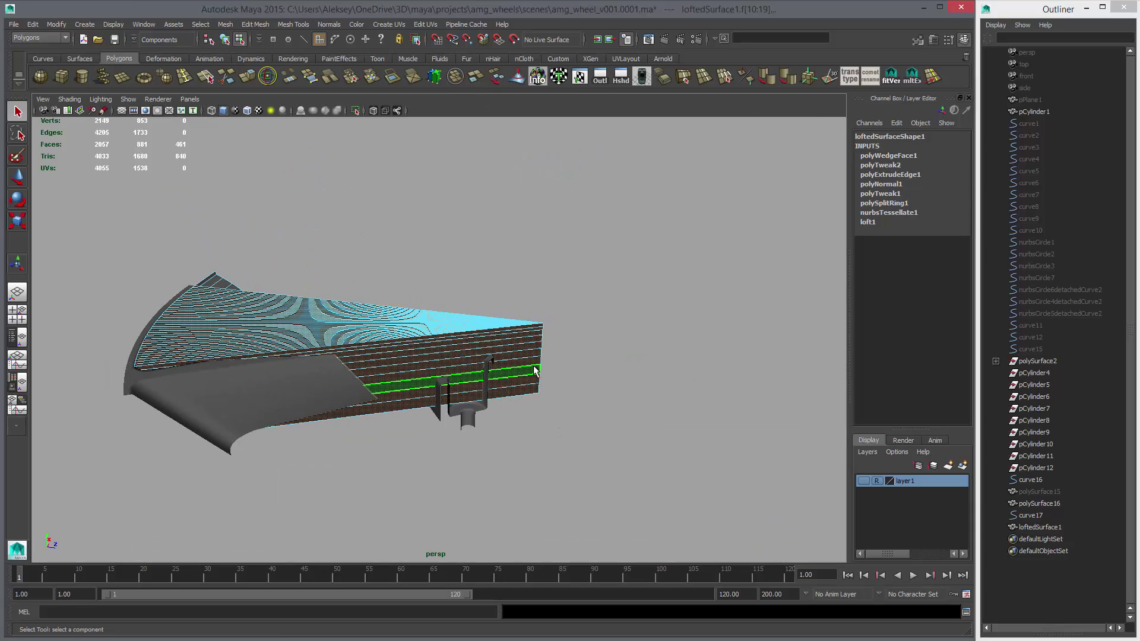
{"action": "key", "text": "Delete"}
{"action": "left_click_drag", "start_coordinate": [281, 293], "coordinate": [502, 415], "text": "alt"}
{"action": "key", "text": "Delete"}
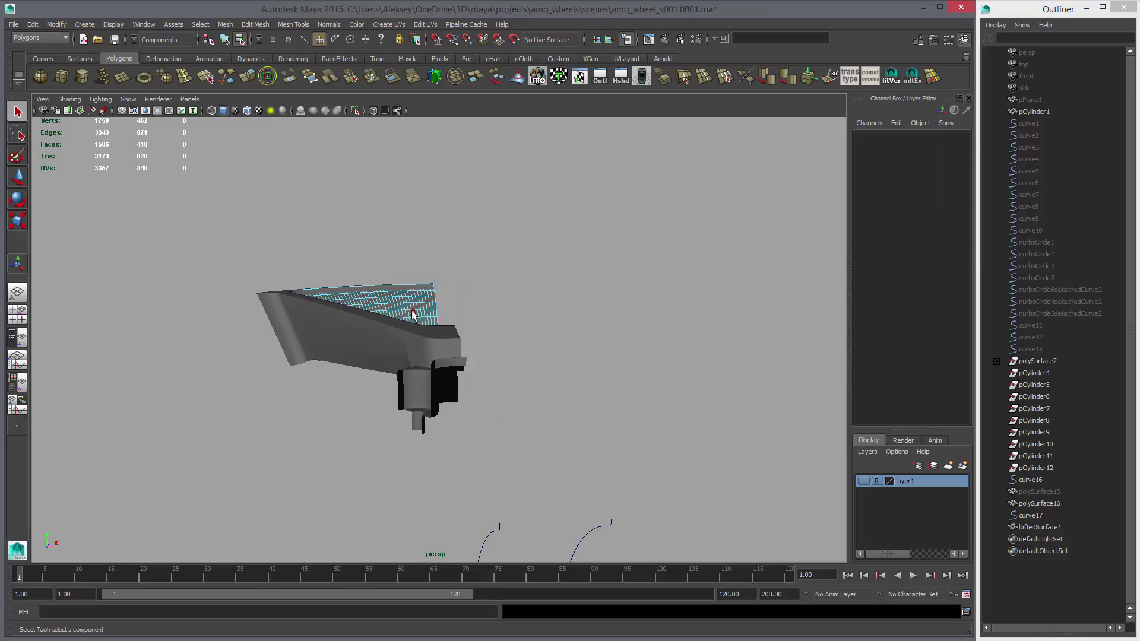
{"action": "right_click_drag", "start_coordinate": [454, 362], "coordinate": [454, 335]}
{"action": "key", "text": "f"}
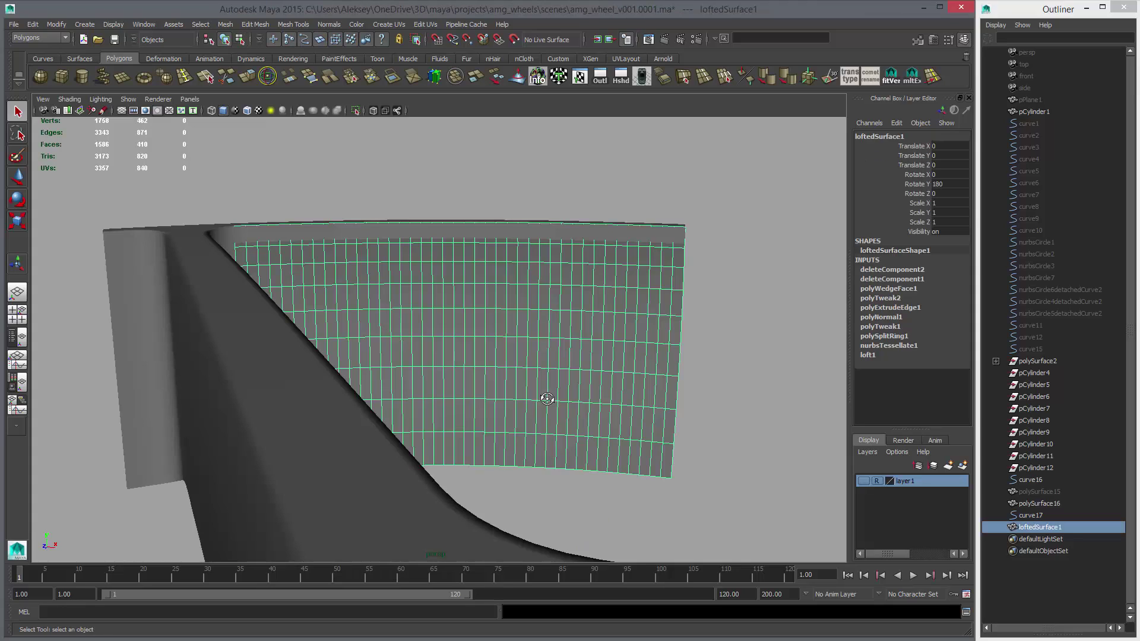
Step: Try to delete the spoke-side end face of the rim section's inner lip
{"action": "left_click_drag", "start_coordinate": [565, 324], "coordinate": [558, 401], "text": "alt"}
{"action": "left_click_drag", "start_coordinate": [429, 352], "coordinate": [673, 425], "text": "alt"}
{"action": "left_click", "coordinate": [673, 425]}
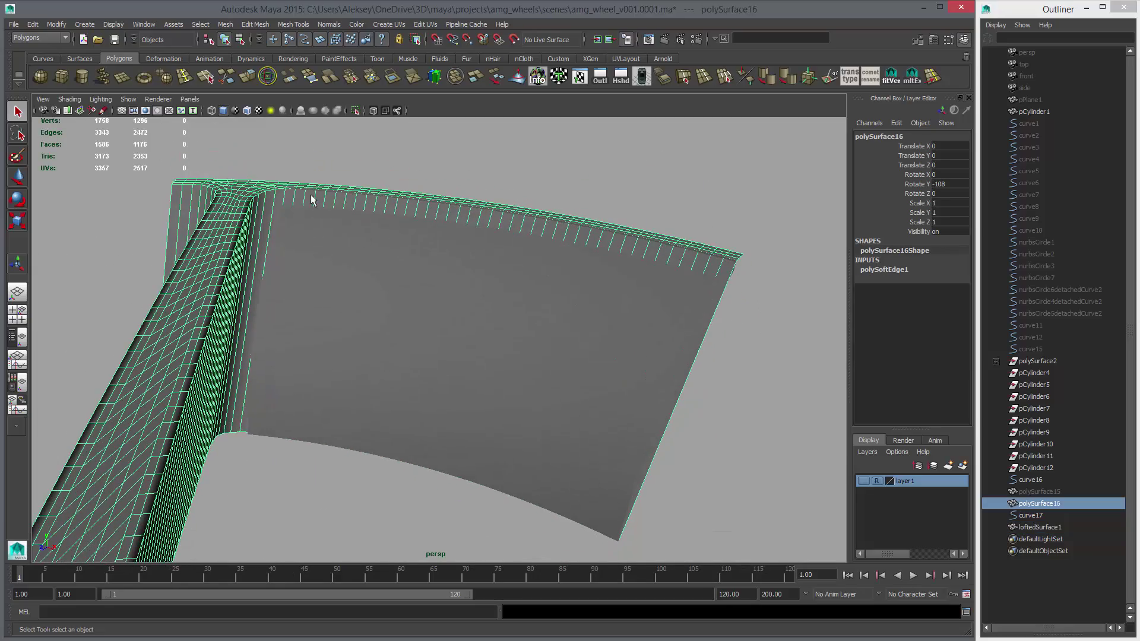
{"action": "key", "text": "F11"}
{"action": "left_click", "coordinate": [290, 199]}
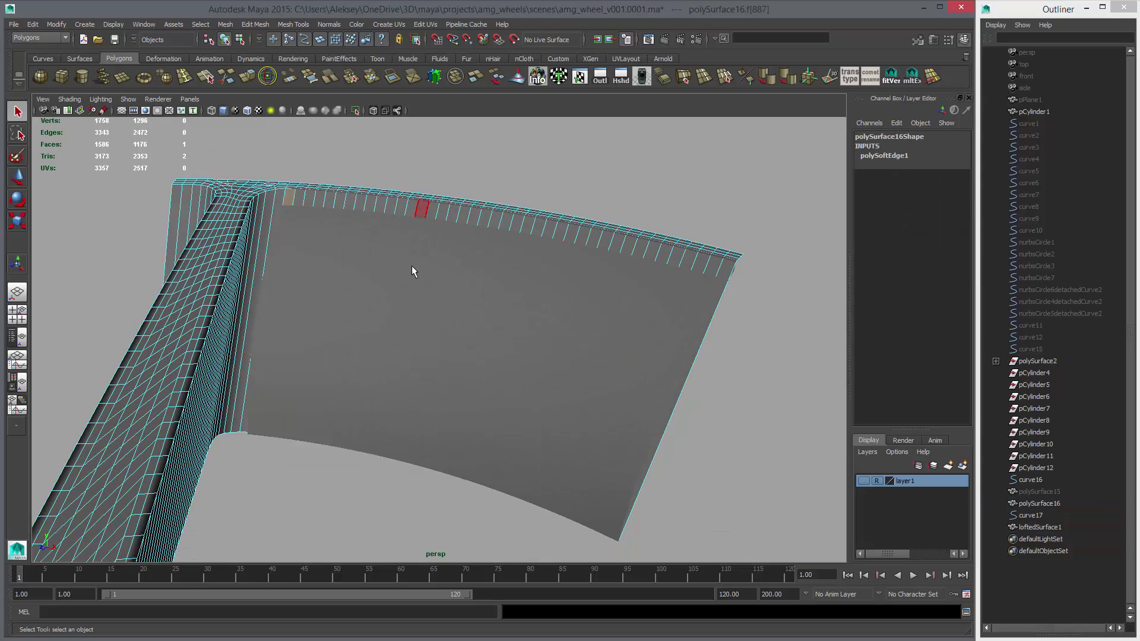
{"action": "key", "text": "Delete"}
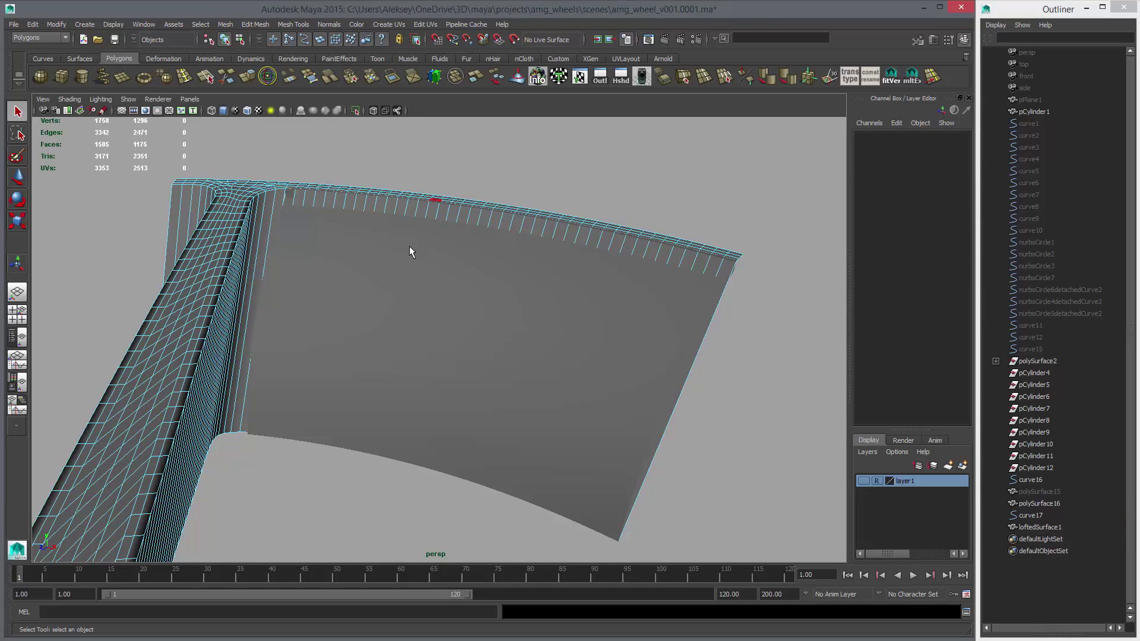
{"action": "key", "text": "ctrl+z"}
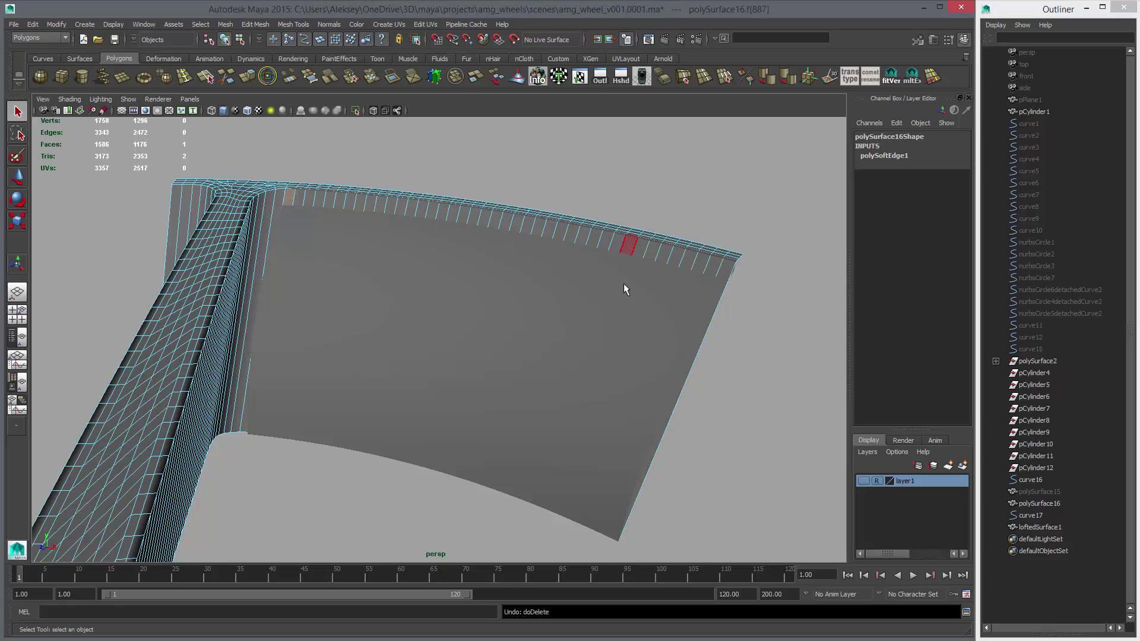
{"action": "key", "text": "F8"}
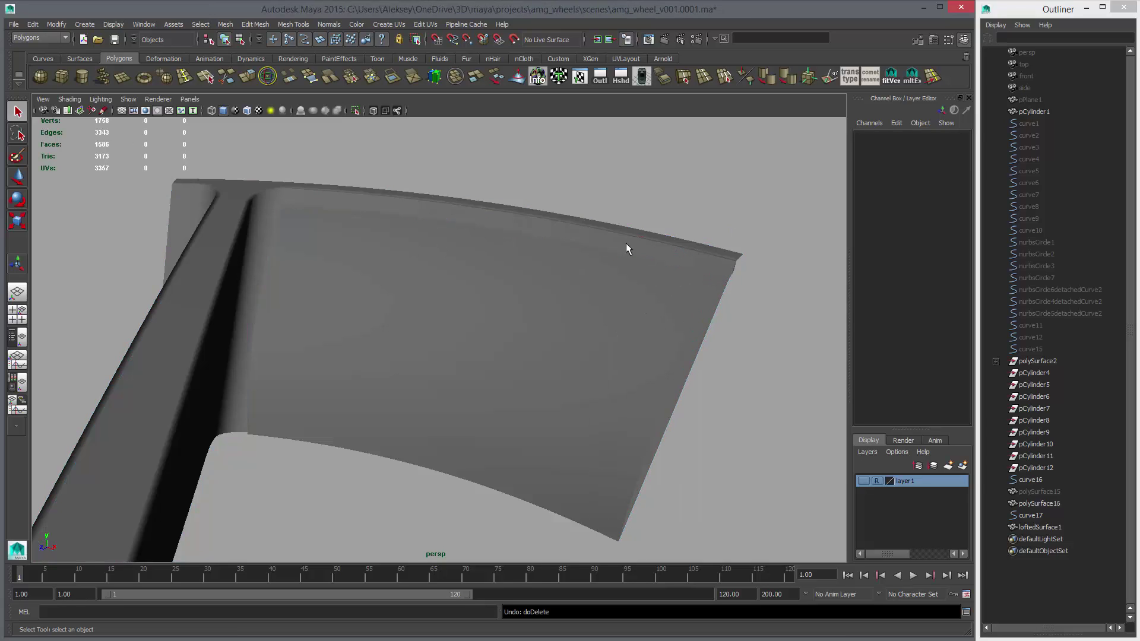
Step: Duplicate the spoke and rim section mesh, and hide the copy
{"action": "left_click", "coordinate": [626, 247]}
{"action": "key", "text": "ctrl+d"}
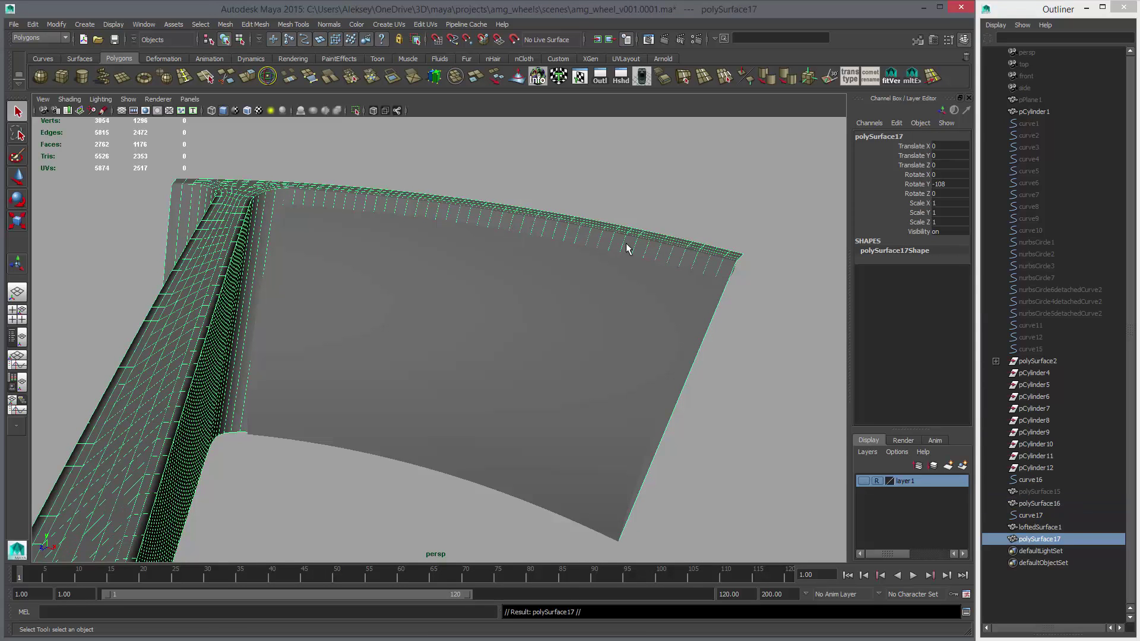
{"action": "key", "text": "ctrl+h"}
Step: Delete the rim section's inner lip faces, from the face nearest the spoke along the remaining strip
{"action": "right_click", "coordinate": [644, 247]}
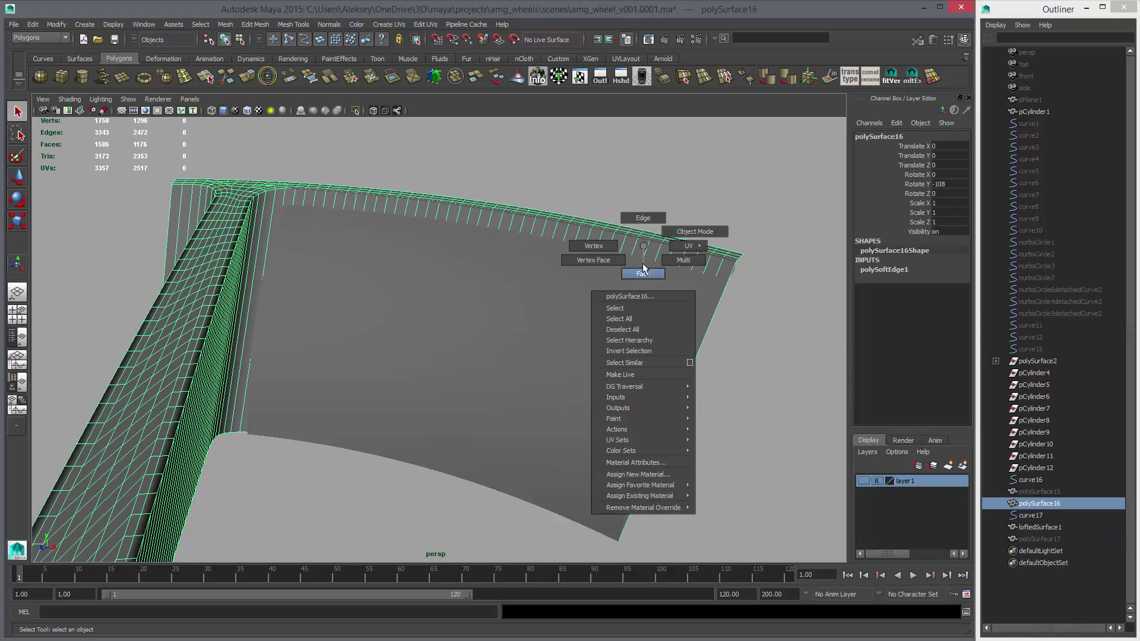
{"action": "left_click", "coordinate": [643, 273]}
{"action": "left_click", "coordinate": [290, 198]}
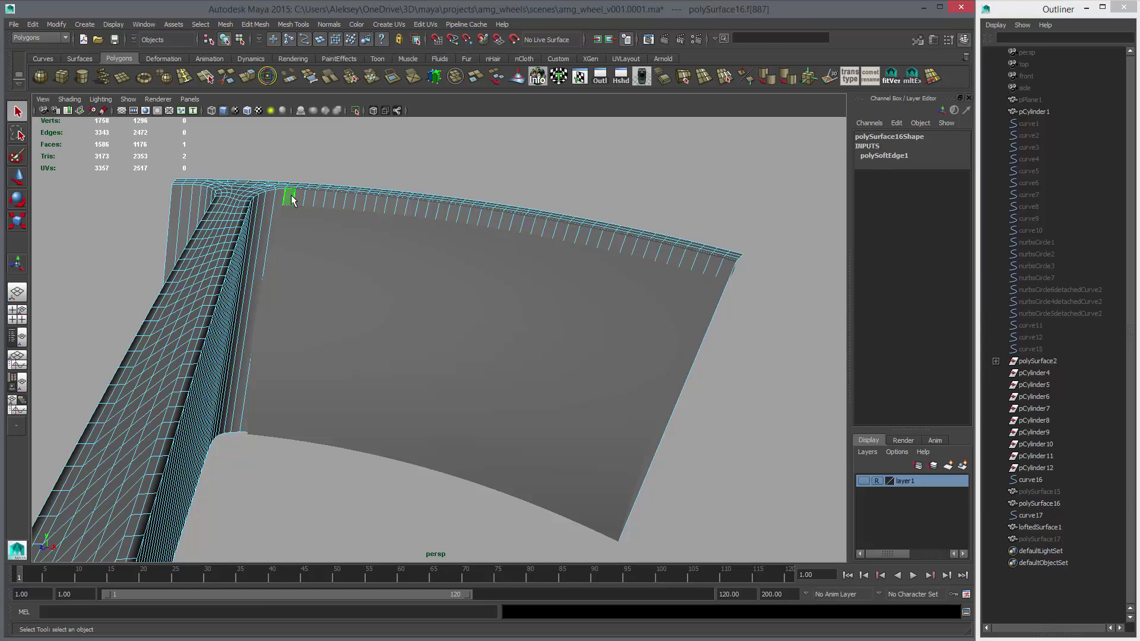
{"action": "key", "text": "Delete"}
{"action": "double_click", "coordinate": [307, 199]}
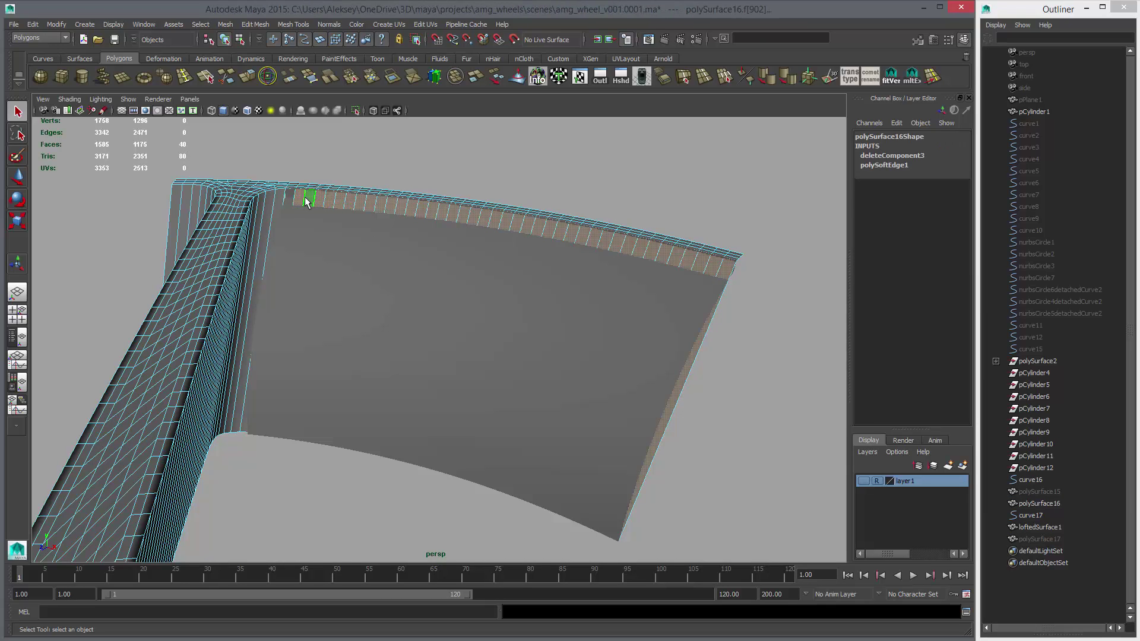
{"action": "key", "text": "Delete"}
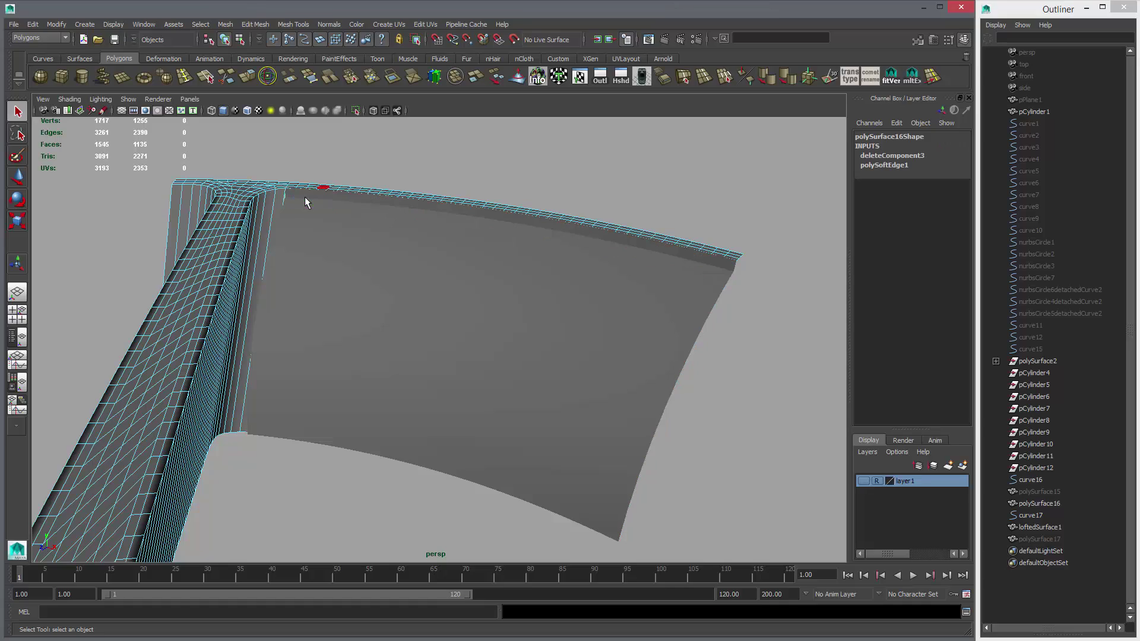
Step: Preview the spoke mesh smoothed in object mode, and return it to the unsmoothed display to check the rim junction
{"action": "left_click_drag", "start_coordinate": [457, 191], "coordinate": [656, 313], "text": "alt"}
{"action": "right_click_drag", "start_coordinate": [491, 320], "coordinate": [514, 311]}
{"action": "left_click", "coordinate": [271, 312]}
{"action": "right_click_drag", "start_coordinate": [271, 312], "coordinate": [304, 297]}
{"action": "left_click", "coordinate": [304, 296]}
{"action": "key", "text": "3"}
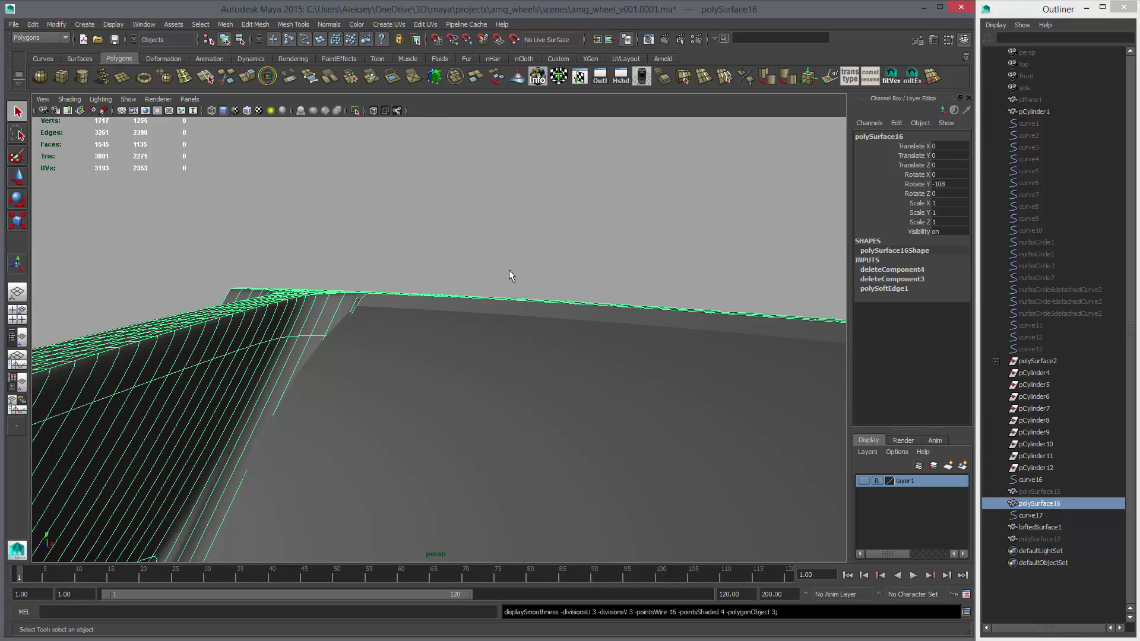
{"action": "key", "text": "1"}
{"action": "left_click", "coordinate": [543, 269]}
{"action": "right_click_drag", "start_coordinate": [552, 315], "coordinate": [488, 351], "text": "alt"}
{"action": "left_click", "coordinate": [484, 359]}
{"action": "left_click", "coordinate": [686, 372]}
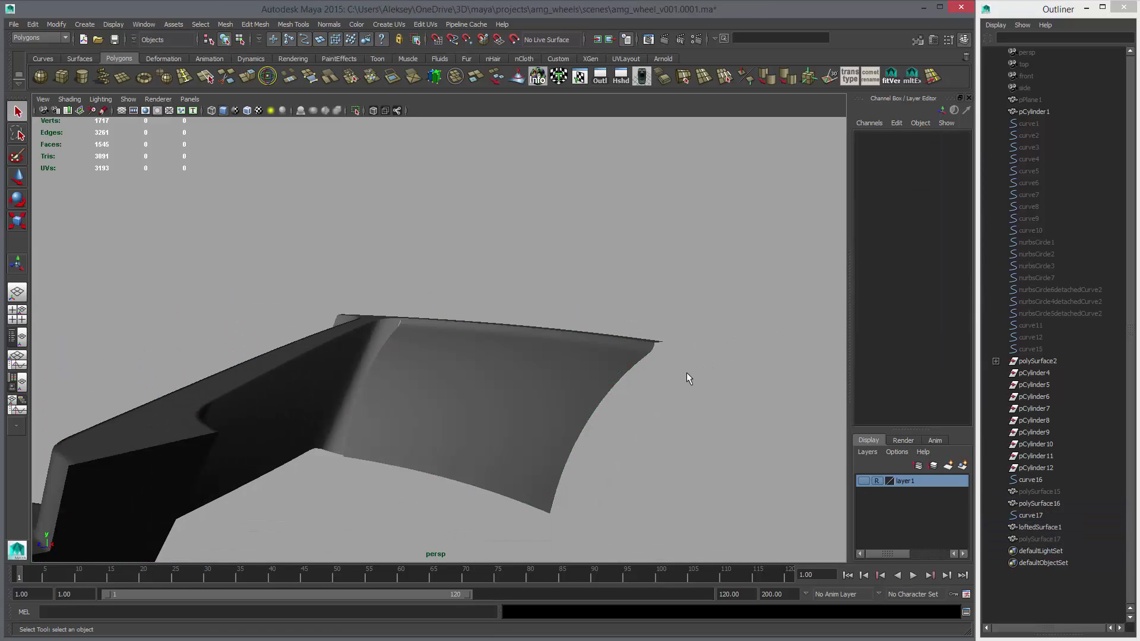
Step: Examine the seam between the spoke's fillet and the lofted rim surface from several angles
{"action": "left_click_drag", "start_coordinate": [686, 372], "coordinate": [426, 352], "text": "alt"}
{"action": "right_click_drag", "start_coordinate": [425, 352], "coordinate": [572, 412], "text": "alt"}
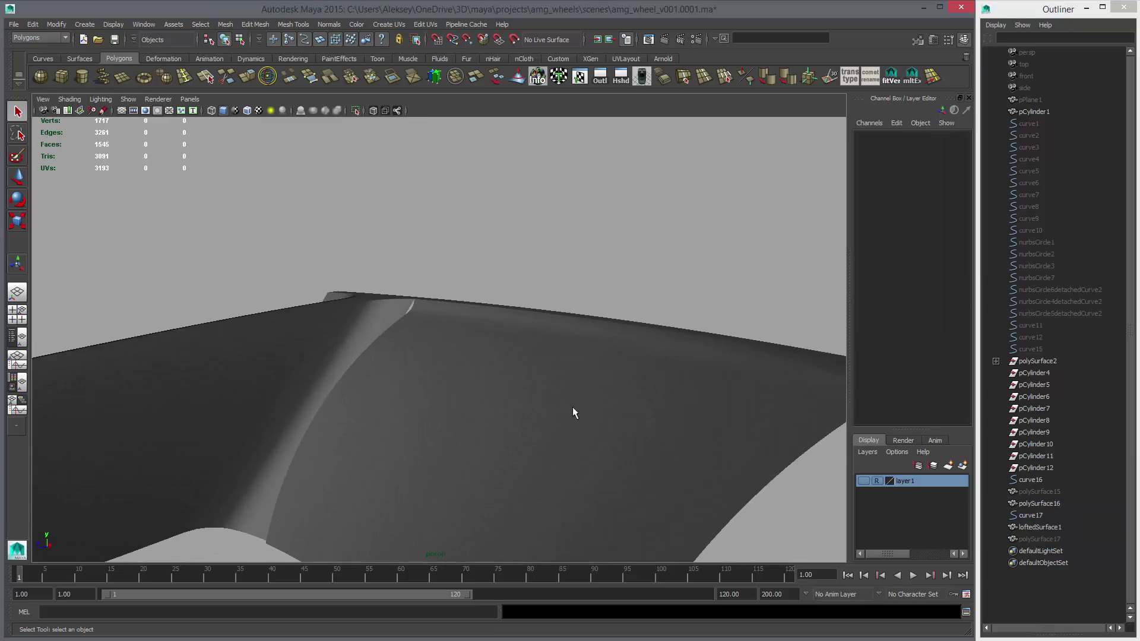
{"action": "mouse_move", "coordinate": [572, 412]}
{"action": "left_mouse_down", "text": "alt"}
{"action": "mouse_move", "coordinate": [532, 351]}
{"action": "mouse_move", "coordinate": [331, 356]}
{"action": "mouse_move", "coordinate": [415, 354]}
{"action": "mouse_move", "coordinate": [448, 334]}
{"action": "mouse_move", "coordinate": [461, 336]}
{"action": "mouse_move", "coordinate": [423, 365]}
{"action": "mouse_move", "coordinate": [178, 378]}
{"action": "left_mouse_up", "text": "alt"}
{"action": "left_click", "coordinate": [331, 356]}
{"action": "right_click_drag", "start_coordinate": [178, 377], "coordinate": [91, 375], "text": "alt"}
{"action": "left_click_drag", "start_coordinate": [90, 375], "coordinate": [382, 409], "text": "alt"}
{"action": "right_click_drag", "start_coordinate": [382, 410], "coordinate": [267, 394], "text": "alt"}
{"action": "left_click_drag", "start_coordinate": [267, 395], "coordinate": [463, 380], "text": "alt"}
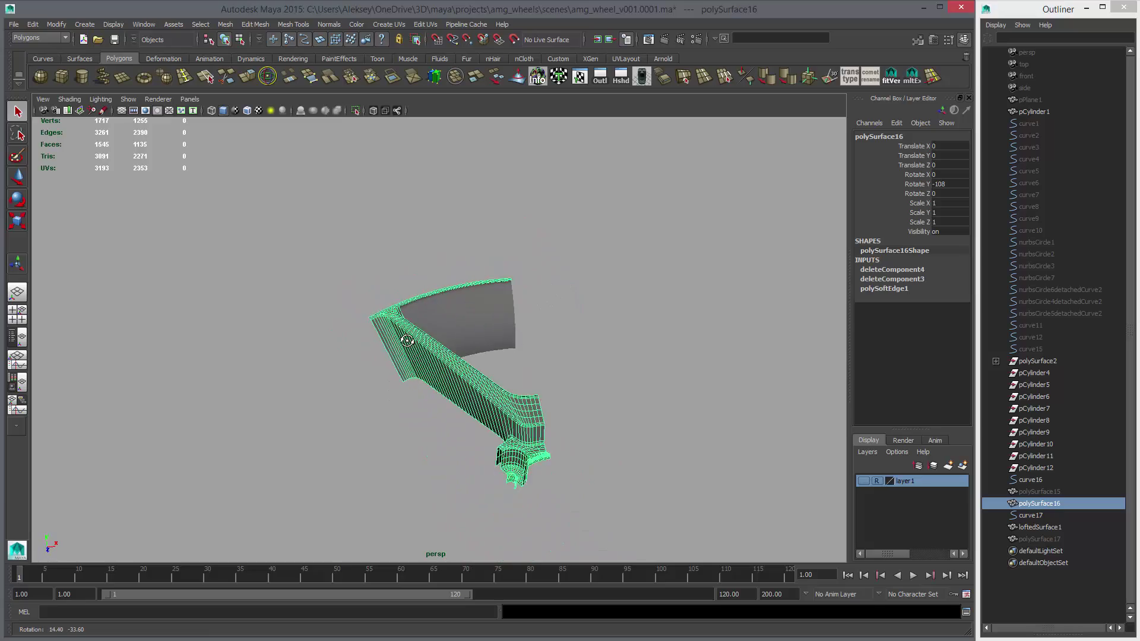
{"action": "right_click_drag", "start_coordinate": [463, 380], "coordinate": [654, 409], "text": "alt"}
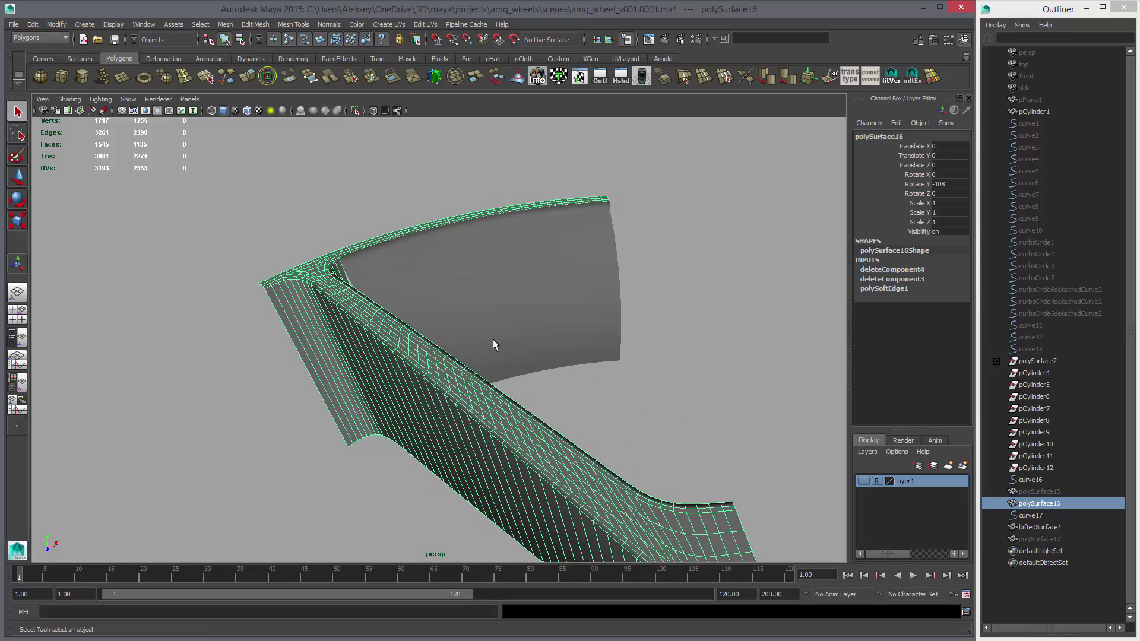
{"action": "left_click_drag", "start_coordinate": [493, 345], "coordinate": [519, 285], "text": "alt"}
{"action": "left_click", "coordinate": [539, 308]}
{"action": "key", "text": "space"}
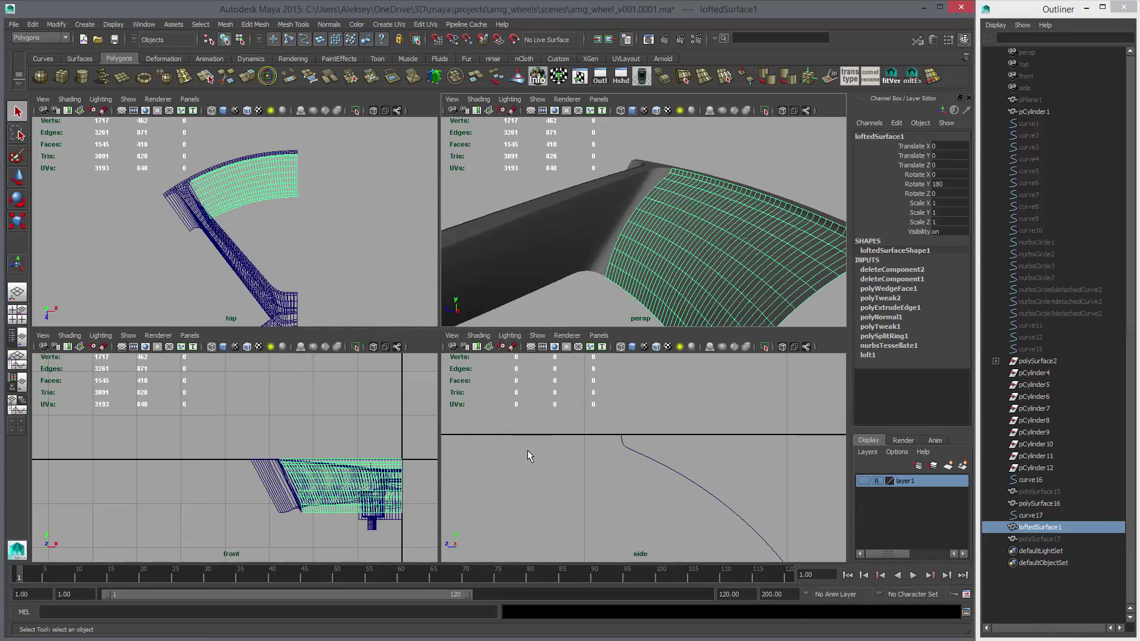
{"action": "key", "text": "space"}
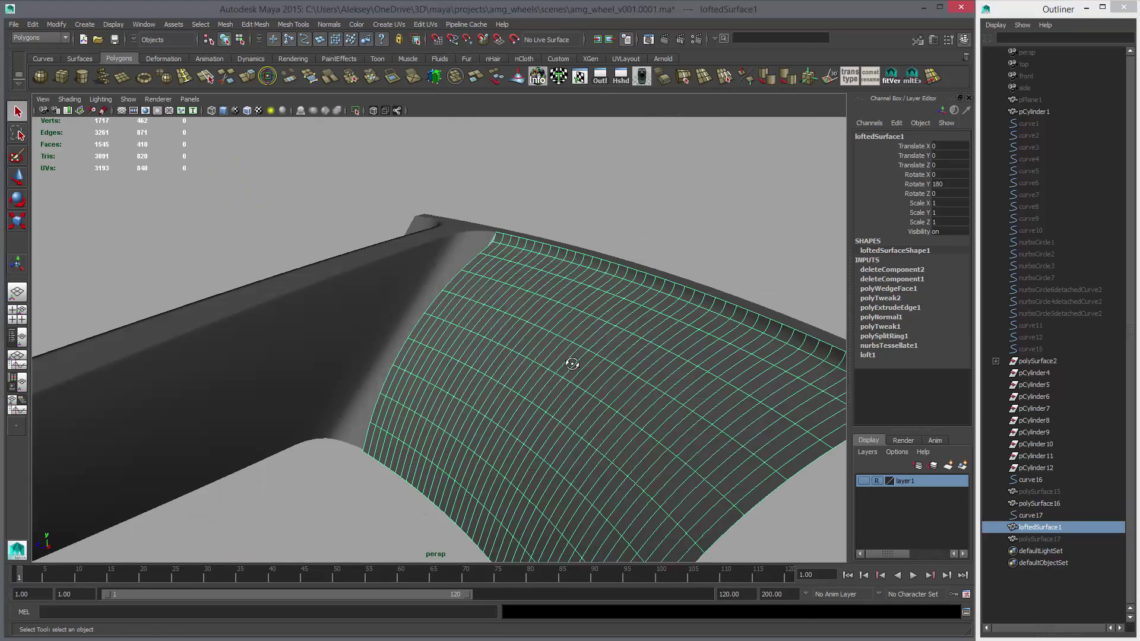
{"action": "left_click_drag", "start_coordinate": [572, 363], "coordinate": [553, 401], "text": "alt"}
Step: Insert edge loops along the spoke's side in the side view, aligned with the upper rows of the lofted surface
{"action": "key", "text": "space"}
{"action": "key", "text": "space"}
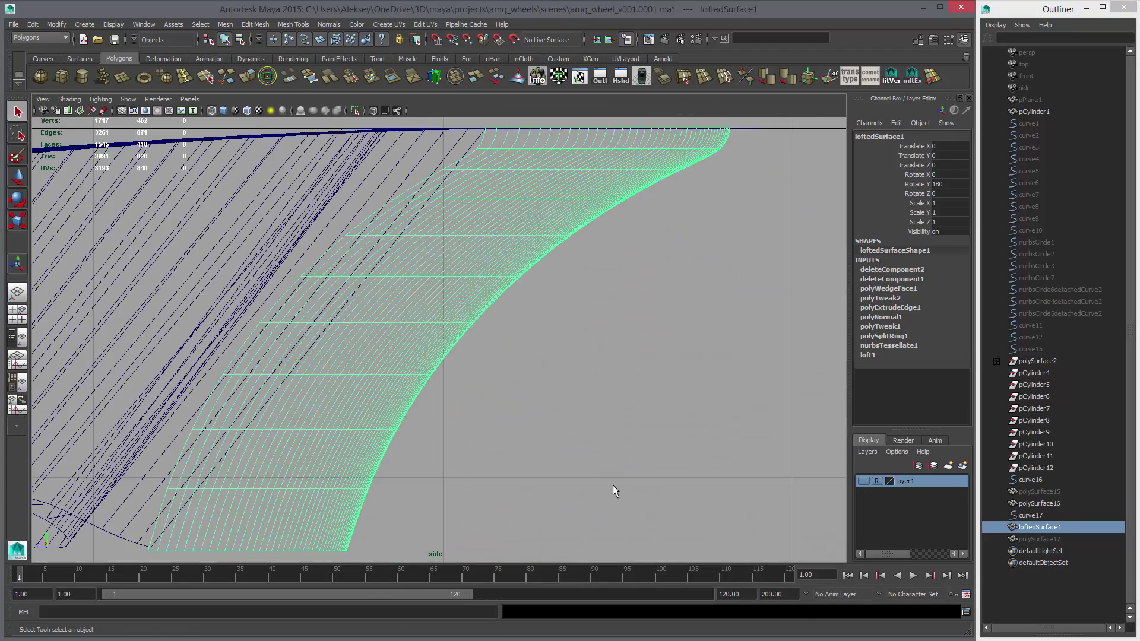
{"action": "middle_click_drag", "start_coordinate": [634, 354], "coordinate": [720, 369], "text": "alt"}
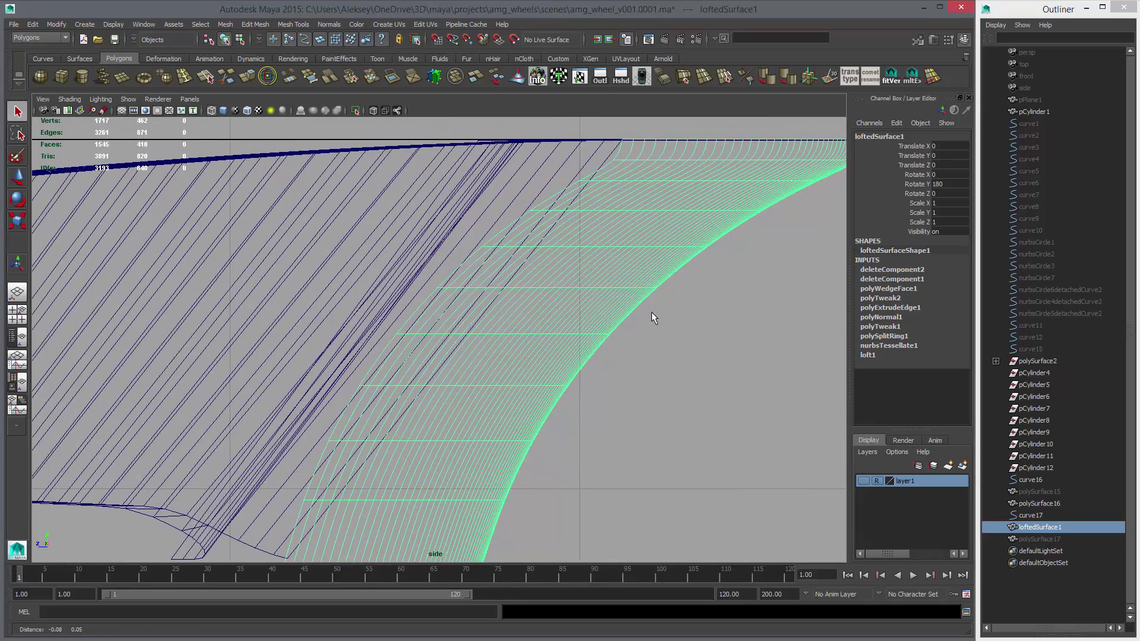
{"action": "left_click", "coordinate": [596, 159]}
{"action": "left_click", "coordinate": [586, 157]}
{"action": "middle_click_drag", "start_coordinate": [547, 272], "coordinate": [529, 307], "text": "alt"}
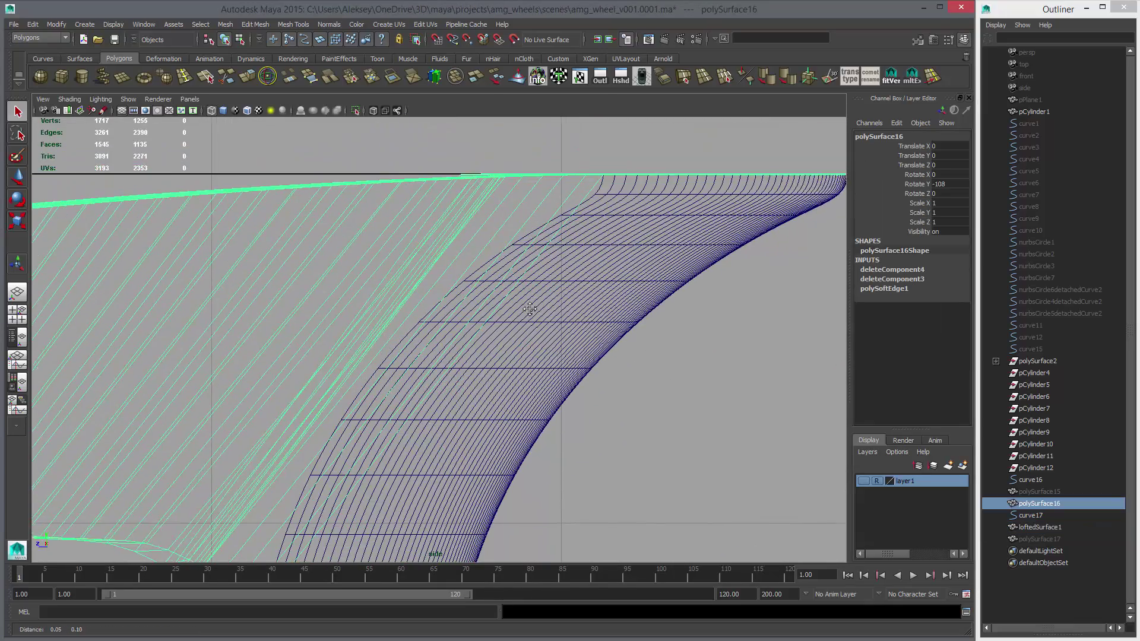
{"action": "scroll", "coordinate": [529, 306], "scroll_direction": "up", "scroll_amount": 1}
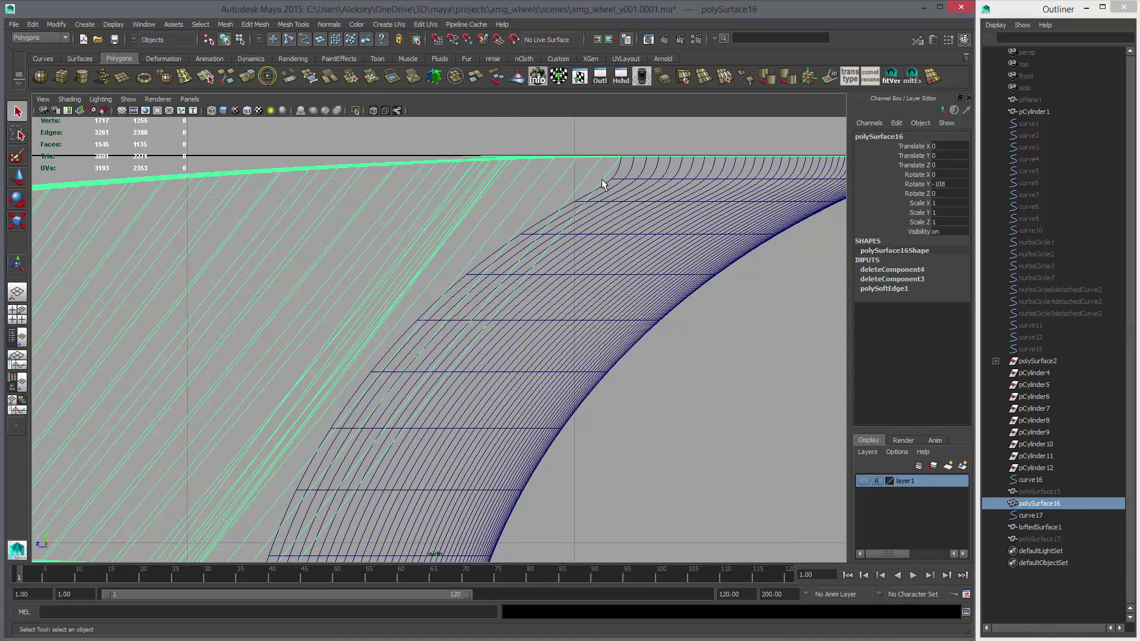
{"action": "double_click", "coordinate": [184, 77]}
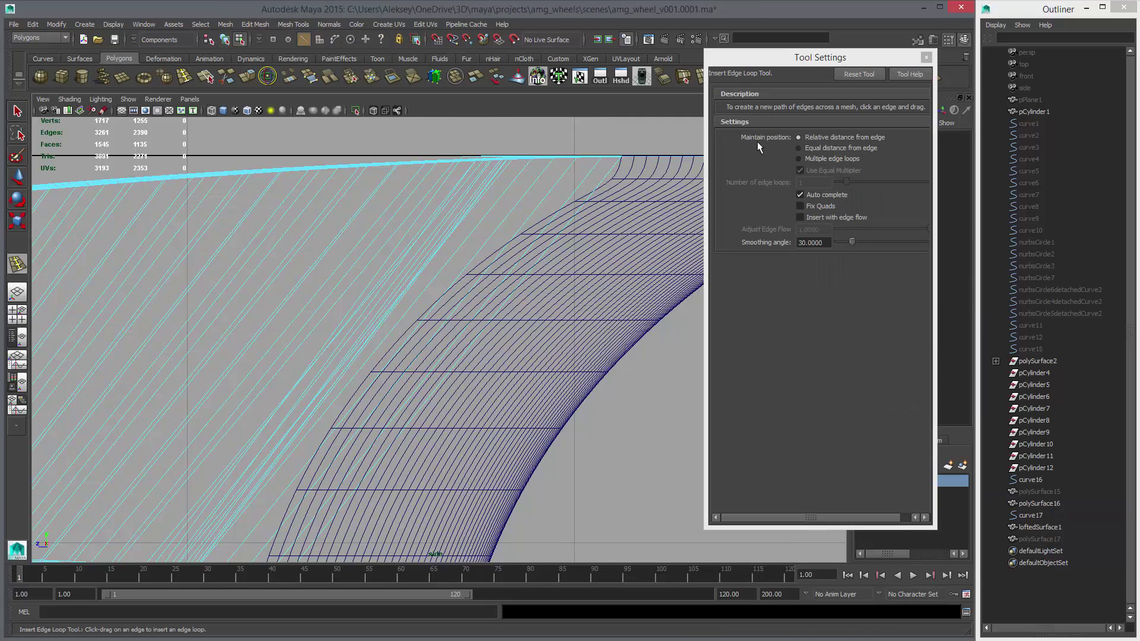
{"action": "middle_click_drag", "start_coordinate": [607, 196], "coordinate": [548, 202], "text": "alt"}
{"action": "left_click_drag", "start_coordinate": [540, 190], "coordinate": [527, 208]}
{"action": "middle_click_drag", "start_coordinate": [507, 266], "coordinate": [536, 200], "text": "alt"}
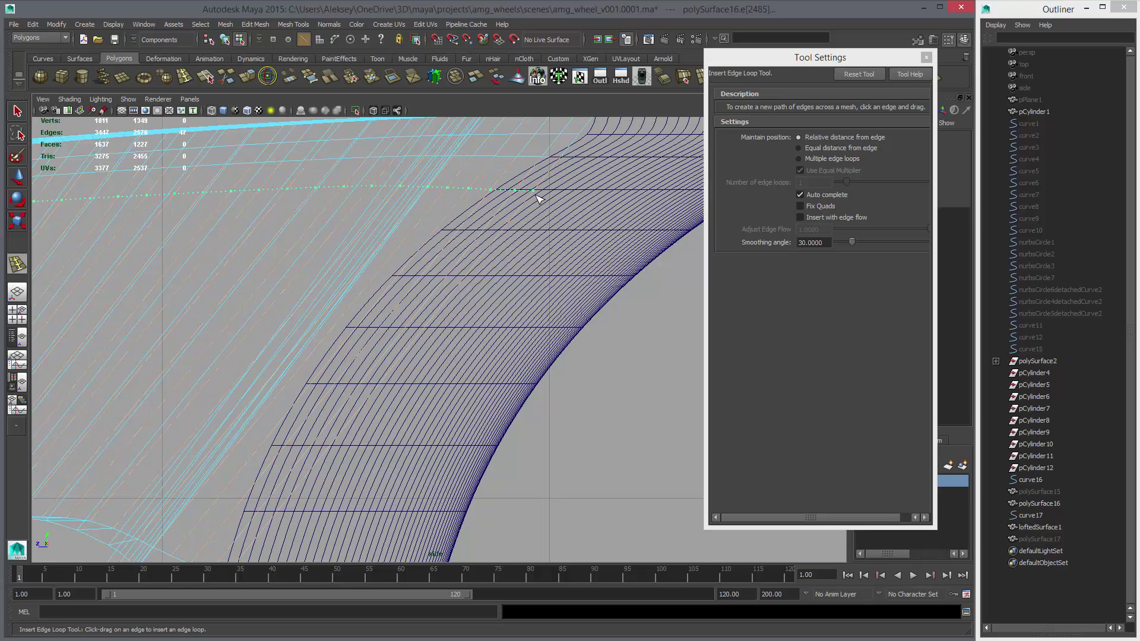
{"action": "left_click", "coordinate": [501, 235]}
{"action": "left_click", "coordinate": [471, 275]}
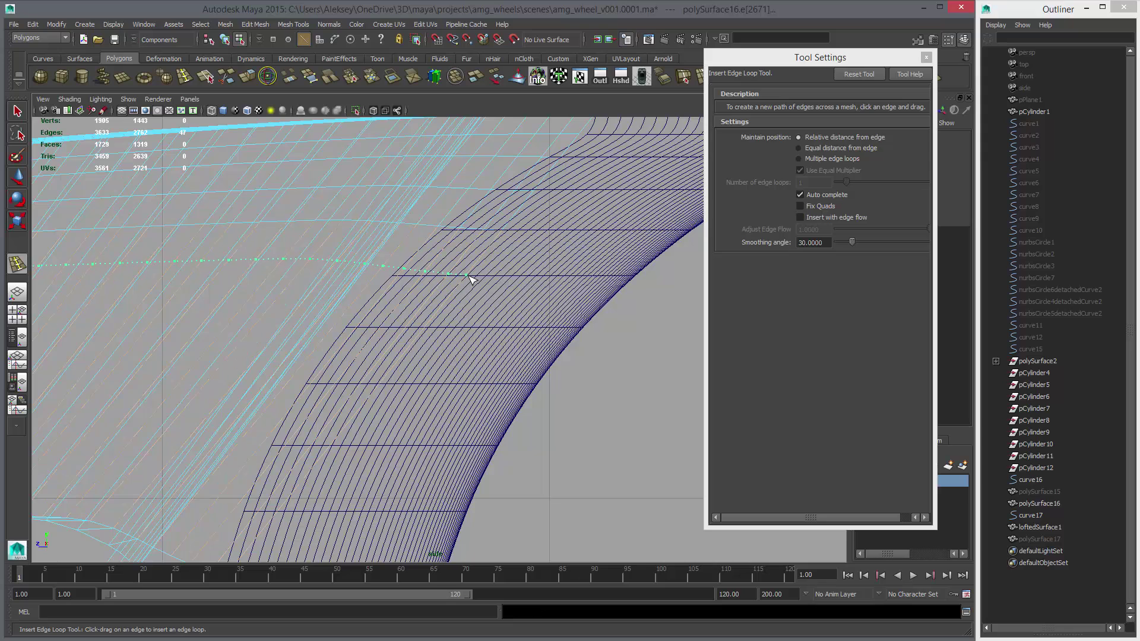
Step: Insert the remaining edge loops down the spoke's side, matching the lower rows of the lofted surface
{"action": "left_click", "coordinate": [477, 280]}
{"action": "middle_click_drag", "start_coordinate": [477, 281], "coordinate": [552, 248], "text": "alt"}
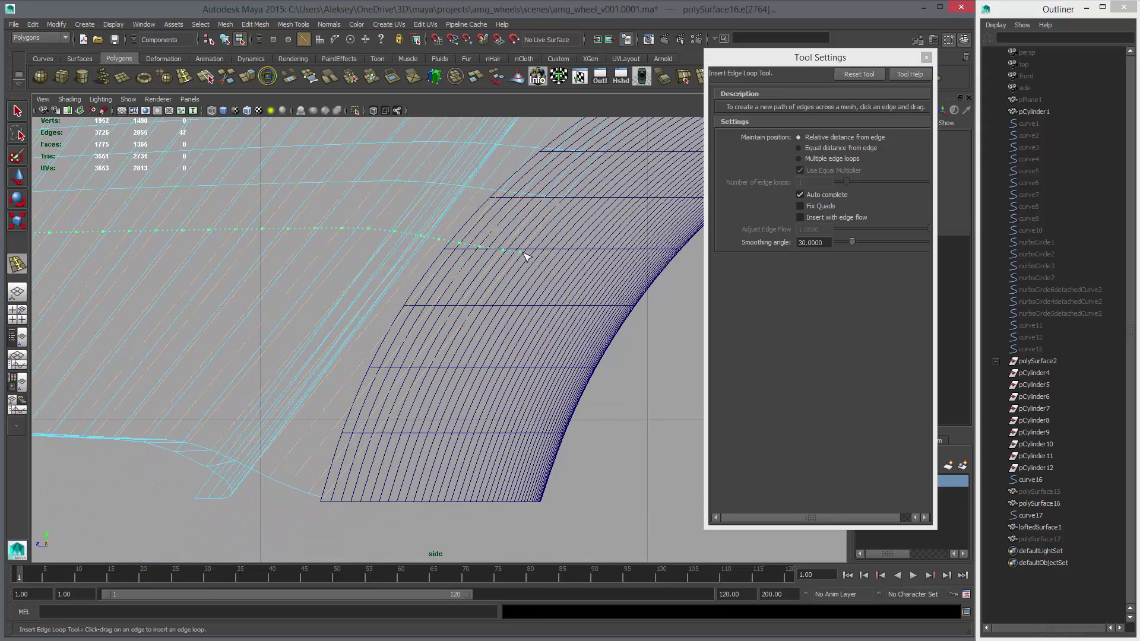
{"action": "left_click", "coordinate": [485, 304]}
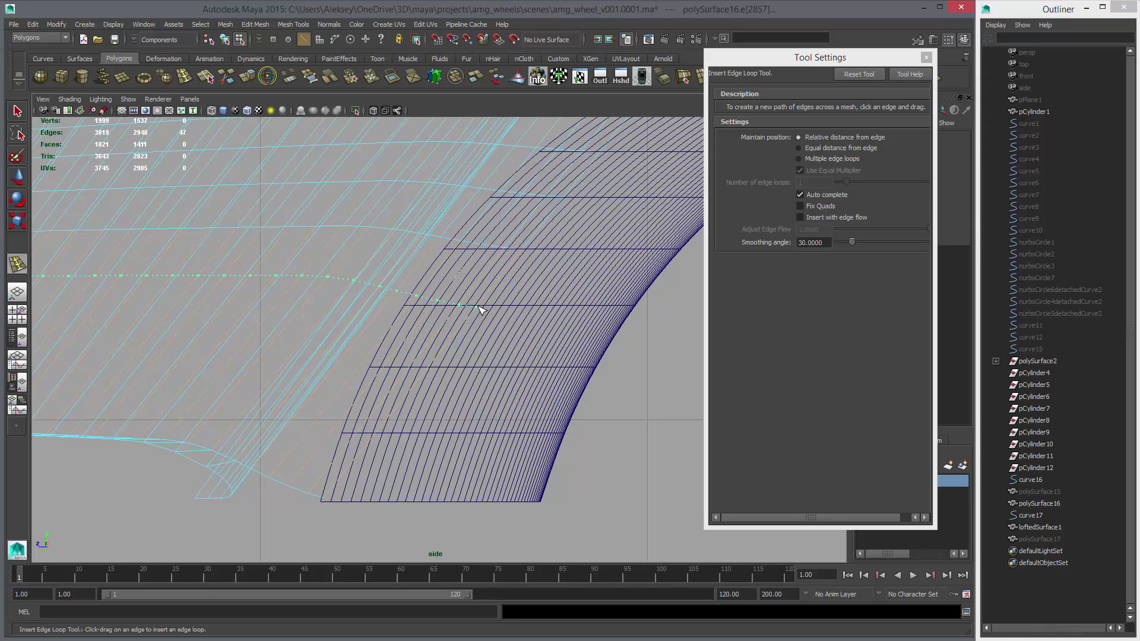
{"action": "left_click", "coordinate": [430, 368]}
{"action": "left_click", "coordinate": [375, 427]}
{"action": "left_click_drag", "start_coordinate": [377, 443], "coordinate": [381, 435]}
Step: Inspect the new edge loops and the spoke's border vertices beside the lofted surface in the perspective and top views
{"action": "key", "text": "space"}
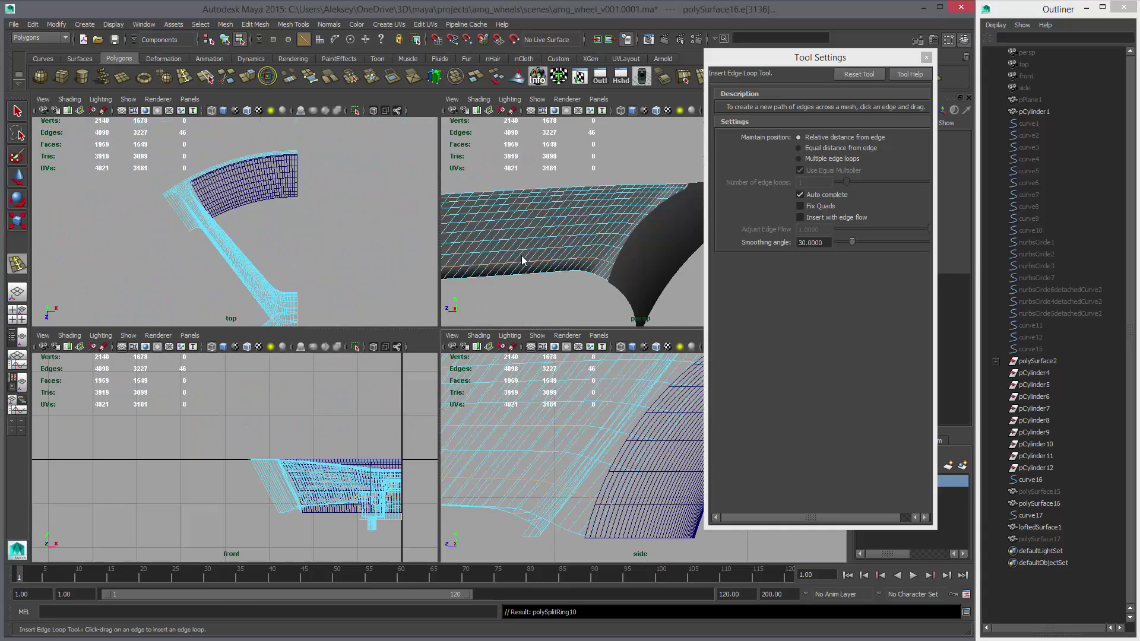
{"action": "key", "text": "space"}
{"action": "key", "text": "w"}
{"action": "left_click_drag", "start_coordinate": [496, 326], "coordinate": [430, 439], "text": "alt"}
{"action": "key", "text": "q"}
{"action": "right_click", "coordinate": [439, 331]}
{"action": "right_click", "coordinate": [364, 436]}
{"action": "left_click", "coordinate": [333, 429]}
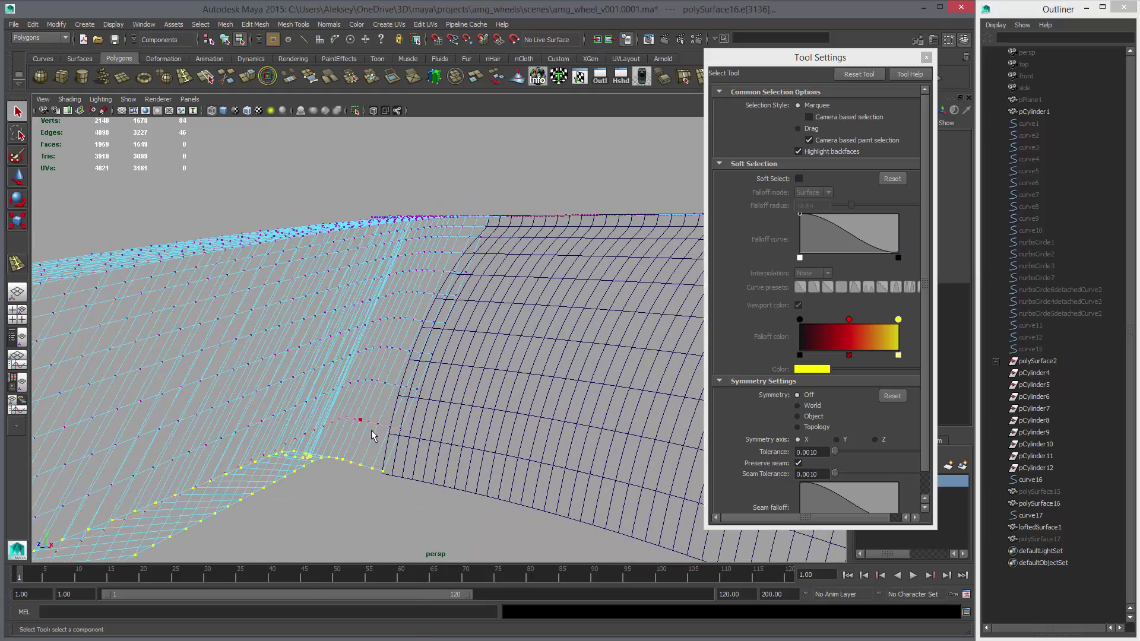
{"action": "left_click_drag", "start_coordinate": [356, 419], "coordinate": [407, 418], "text": "alt"}
{"action": "key", "text": "space"}
{"action": "left_click_drag", "start_coordinate": [267, 381], "coordinate": [267, 350]}
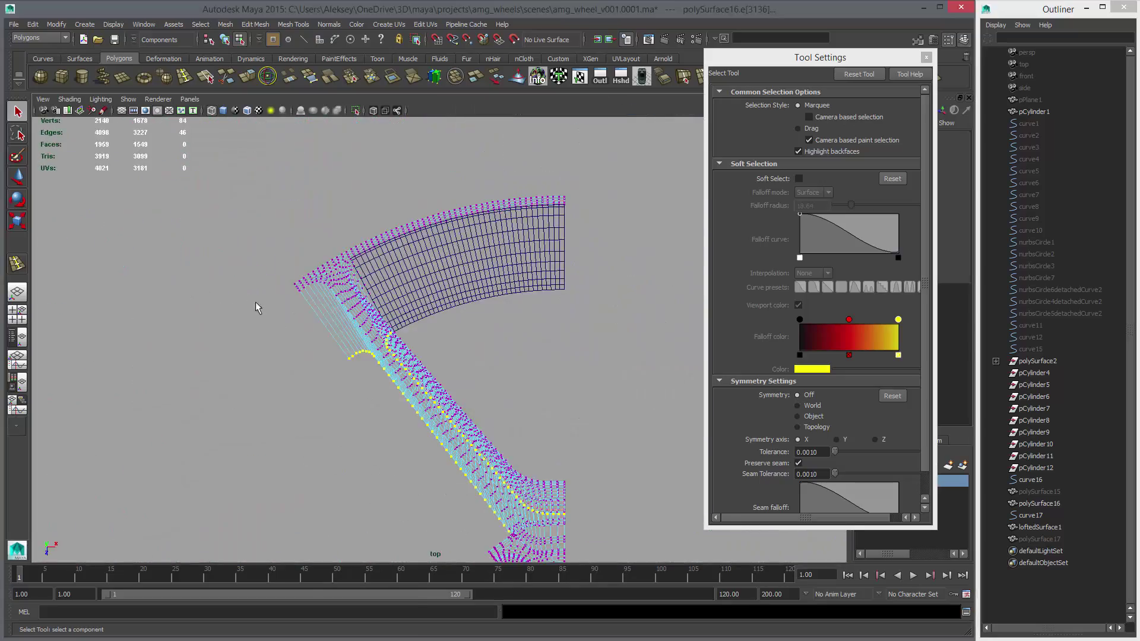
{"action": "right_click_drag", "start_coordinate": [255, 308], "coordinate": [505, 393], "text": "alt"}
{"action": "key", "text": "space"}
Step: Select the fillet's face rows along the spoke beside the lofted surface and separate them into their own mesh strip
{"action": "left_click_drag", "start_coordinate": [505, 393], "coordinate": [464, 254]}
{"action": "key", "text": "5"}
{"action": "key", "text": "F11"}
{"action": "left_click", "coordinate": [403, 353]}
{"action": "double_click", "coordinate": [430, 306], "text": "shift"}
{"action": "left_click", "coordinate": [466, 251]}
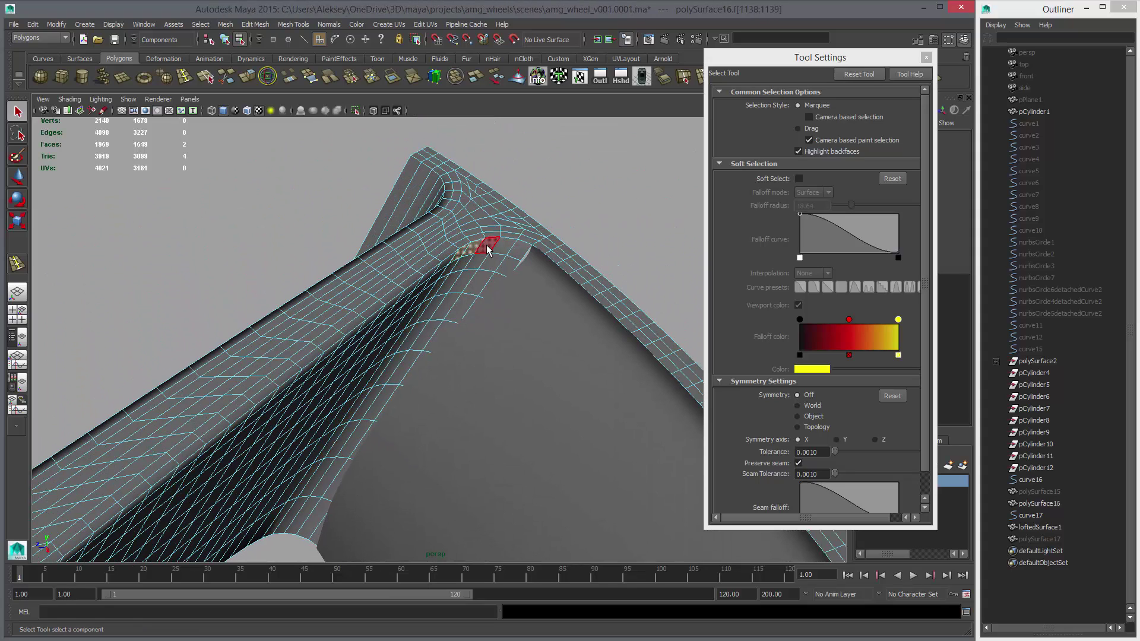
{"action": "double_click", "coordinate": [519, 249], "text": "shift"}
{"action": "left_click_drag", "start_coordinate": [460, 295], "coordinate": [444, 263], "text": "alt"}
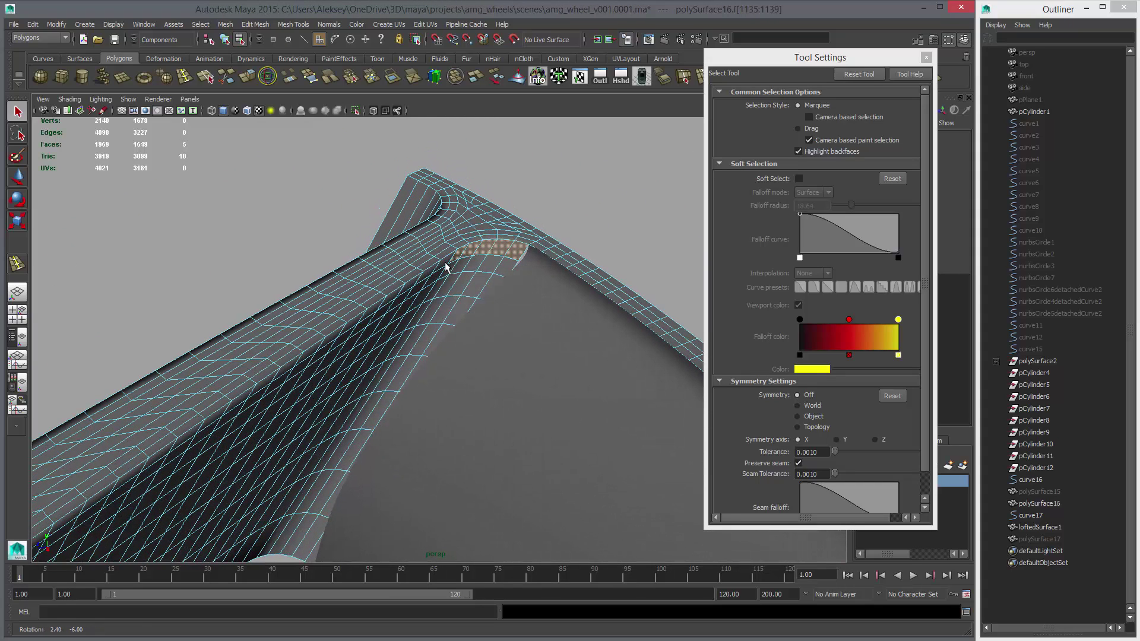
{"action": "left_click", "coordinate": [448, 267], "text": "shift"}
{"action": "left_click_drag", "start_coordinate": [401, 351], "coordinate": [320, 472], "text": "alt"}
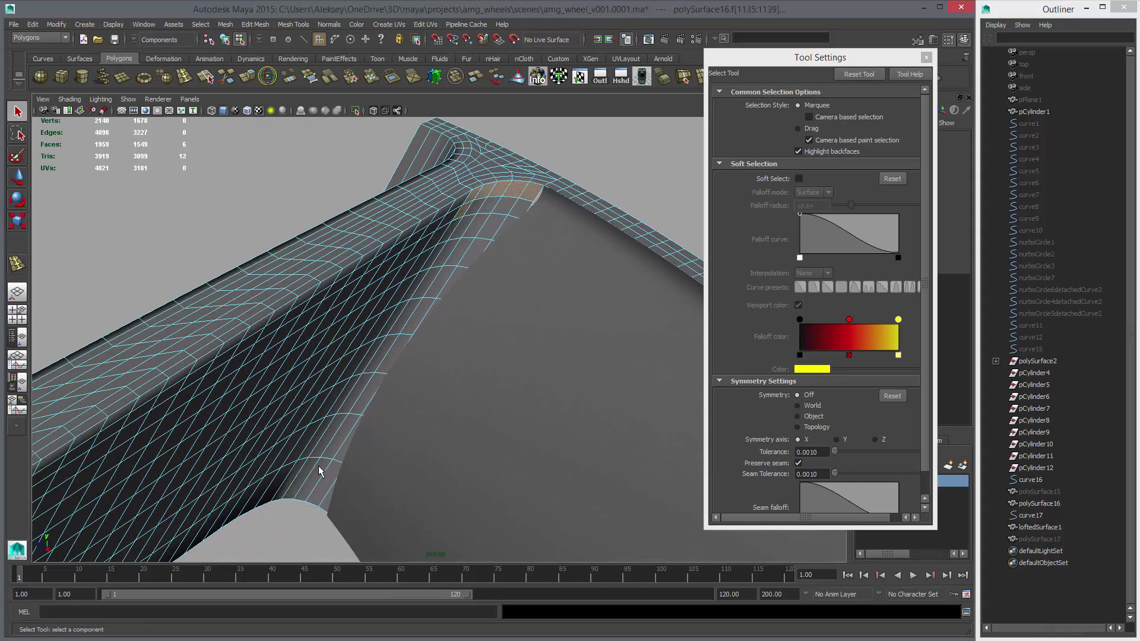
{"action": "double_click", "coordinate": [298, 471], "text": "shift"}
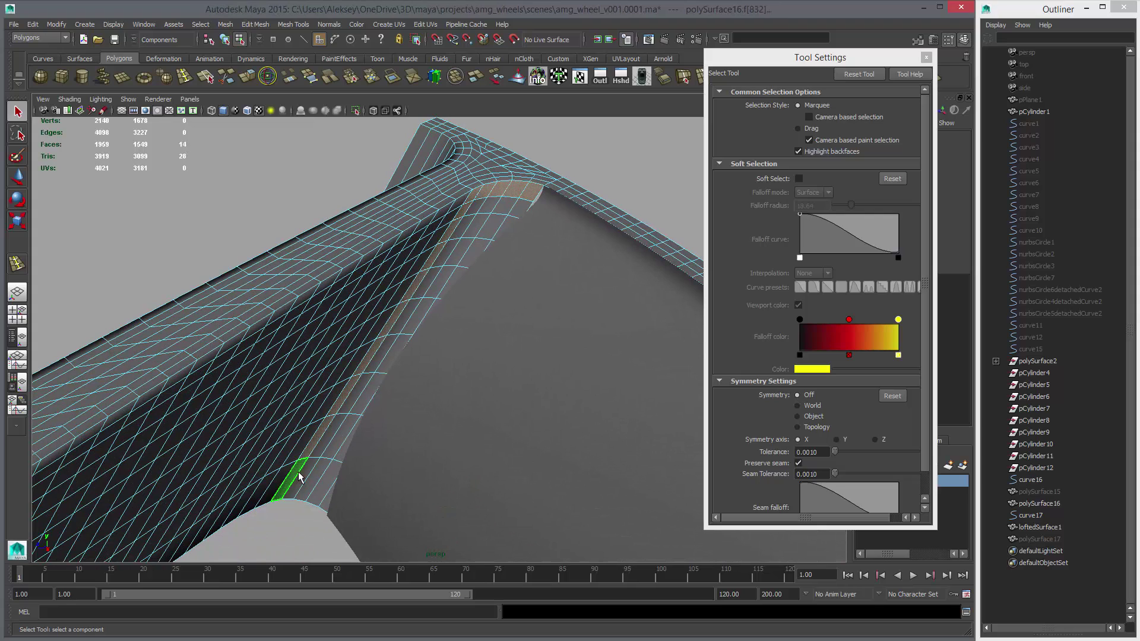
{"action": "double_click", "coordinate": [476, 213], "text": "shift"}
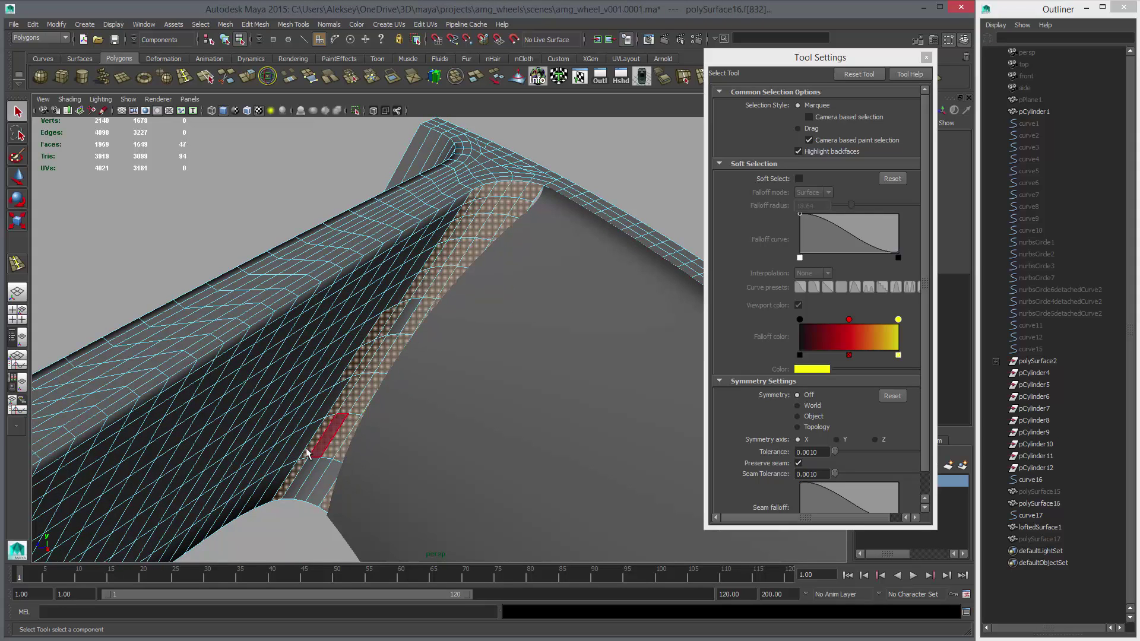
{"action": "double_click", "coordinate": [328, 442], "text": "shift"}
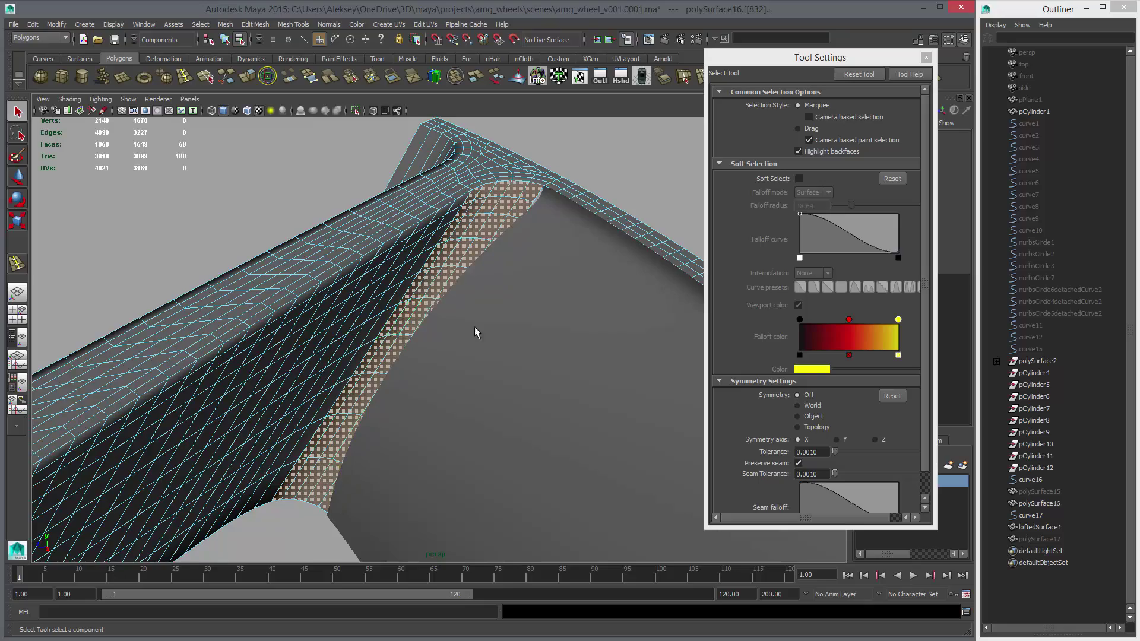
{"action": "key", "text": "alt+x"}
{"action": "left_click_drag", "start_coordinate": [476, 344], "coordinate": [438, 193], "text": "alt"}
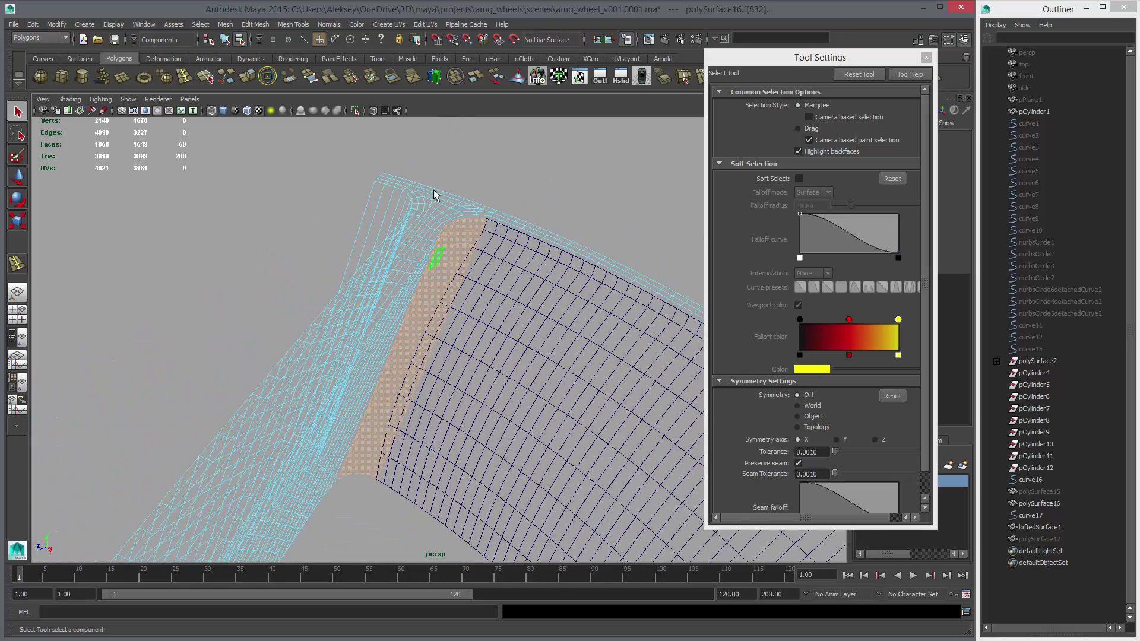
{"action": "left_click", "coordinate": [474, 78]}
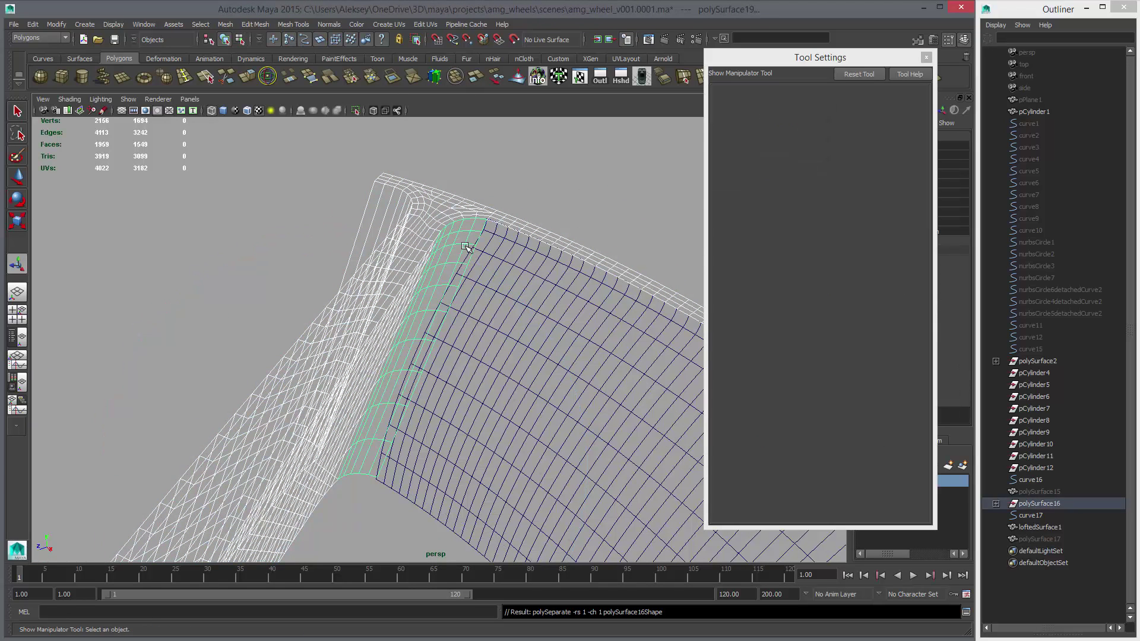
Step: Close the Tool Settings window and select the strip's second edge loop near the rim corner for moving
{"action": "key", "text": "5"}
{"action": "left_click", "coordinate": [454, 239]}
{"action": "left_click_drag", "start_coordinate": [481, 279], "coordinate": [467, 234], "text": "alt"}
{"action": "left_click", "coordinate": [557, 197]}
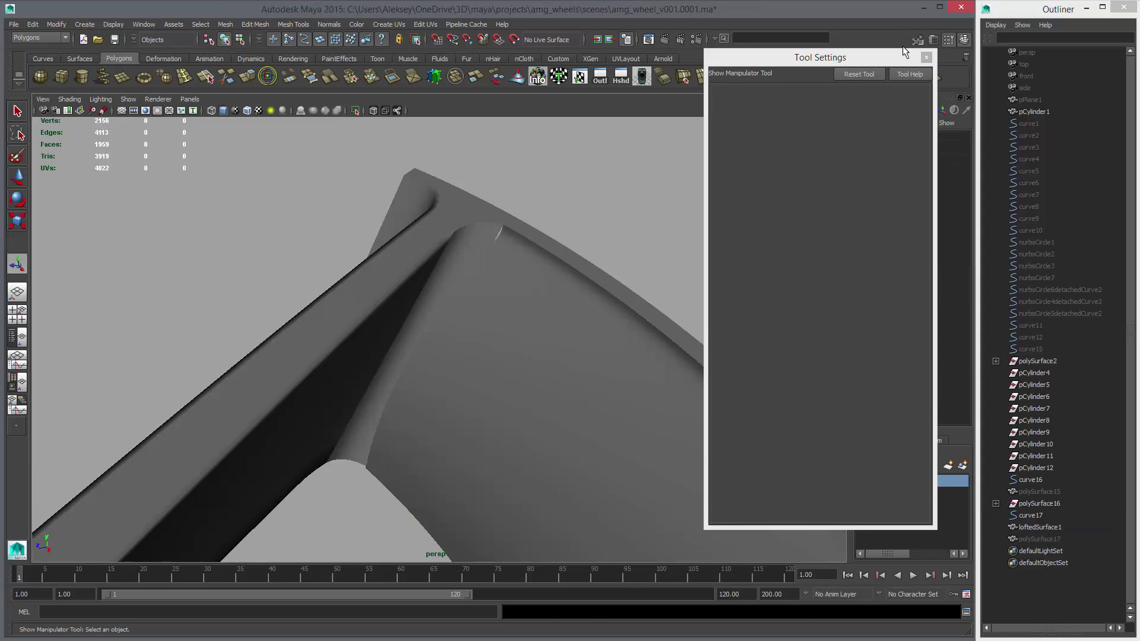
{"action": "left_click", "coordinate": [926, 57]}
{"action": "right_click_drag", "start_coordinate": [549, 326], "coordinate": [615, 341], "text": "alt"}
{"action": "left_click", "coordinate": [484, 202]}
{"action": "right_click_drag", "start_coordinate": [479, 189], "coordinate": [480, 169]}
{"action": "double_click", "coordinate": [500, 177]}
{"action": "middle_click_drag", "start_coordinate": [534, 227], "coordinate": [475, 307], "text": "alt"}
{"action": "right_click_drag", "start_coordinate": [474, 308], "coordinate": [557, 315], "text": "alt"}
{"action": "key", "text": "w"}
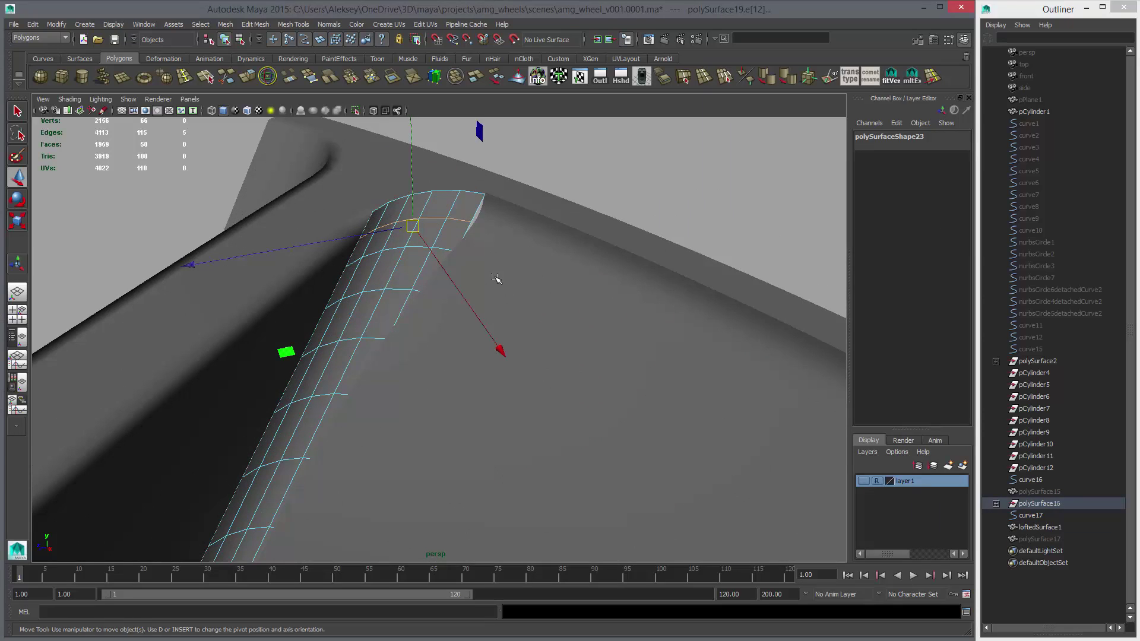
{"action": "left_click_drag", "start_coordinate": [485, 263], "coordinate": [519, 264], "text": "alt"}
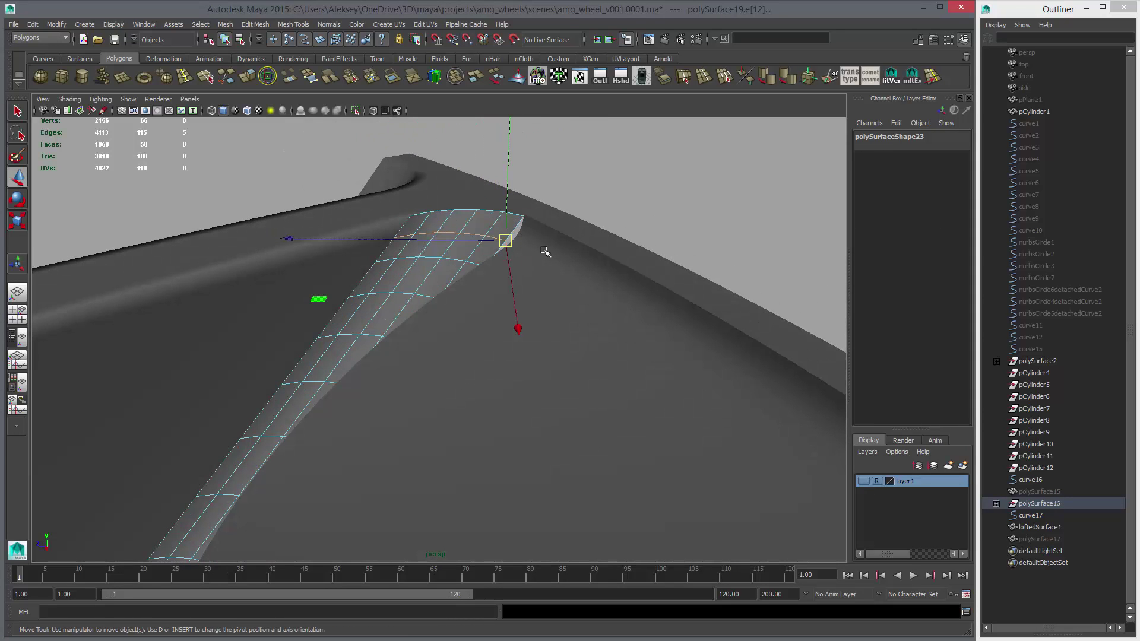
Step: Move the strip's second row of vertices so its outer end snaps to the lofted surface's upper corner vertex
{"action": "right_click_drag", "start_coordinate": [458, 247], "coordinate": [382, 247]}
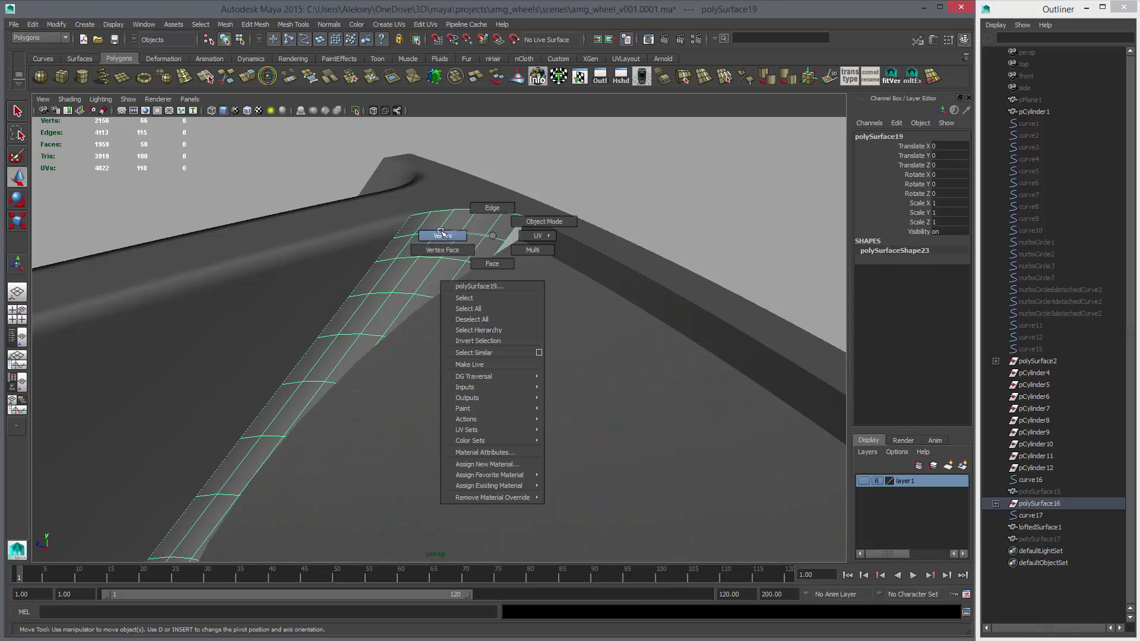
{"action": "left_click_drag", "start_coordinate": [368, 232], "coordinate": [508, 251]}
{"action": "key", "text": "d"}
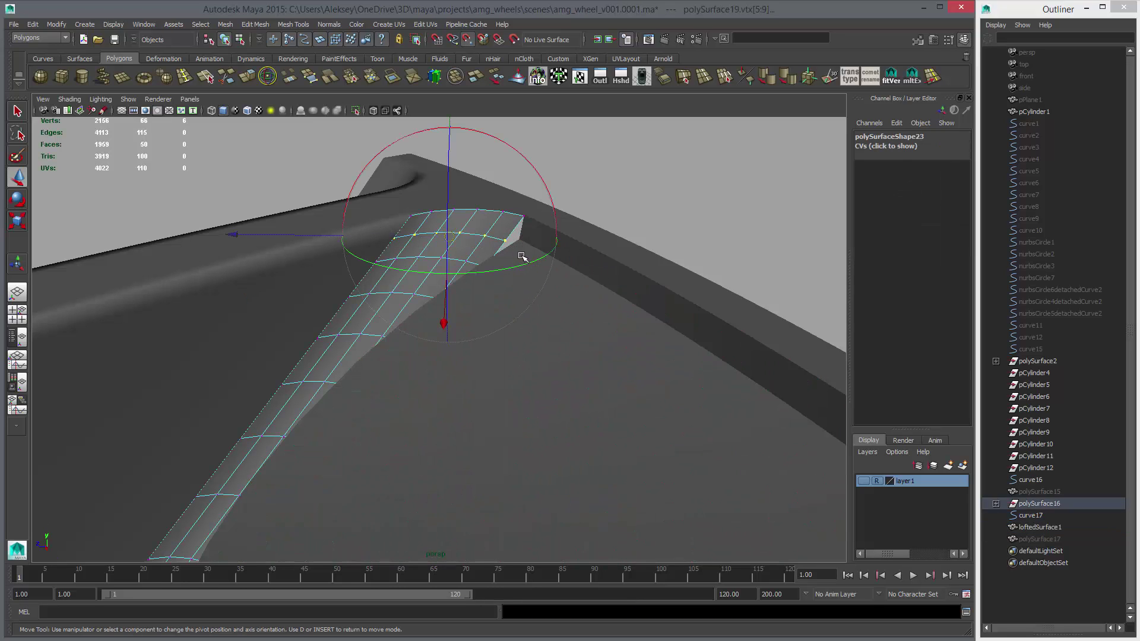
{"action": "middle_click_drag", "start_coordinate": [628, 279], "coordinate": [526, 244]}
{"action": "key", "text": "v"}
{"action": "key", "text": "ctrl+z"}
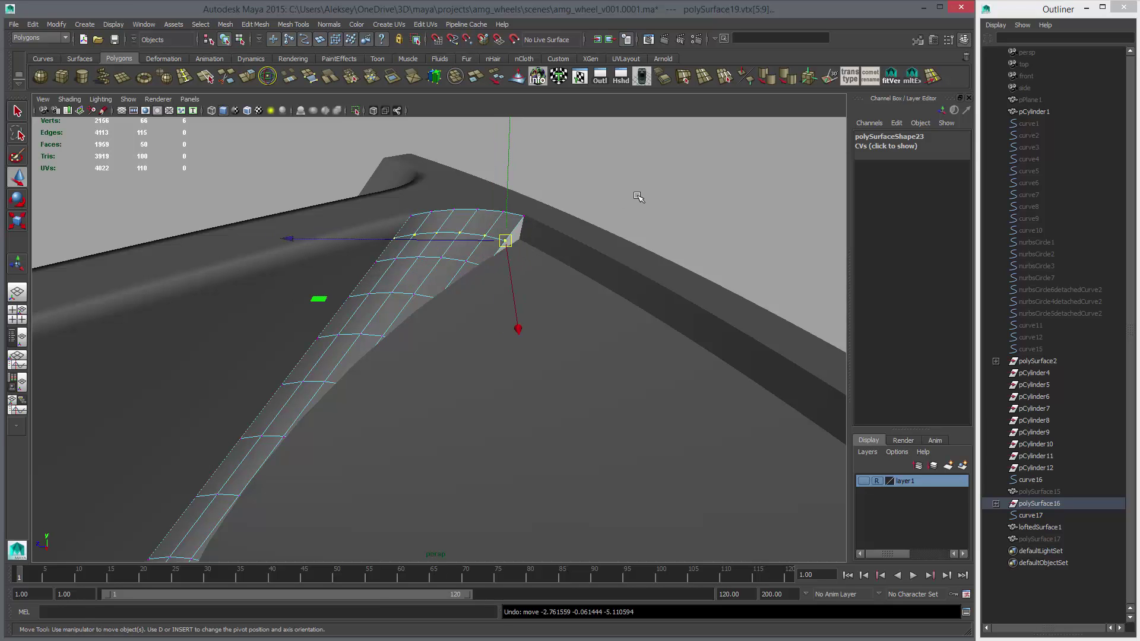
{"action": "key", "text": "w"}
{"action": "left_click_drag", "start_coordinate": [637, 196], "coordinate": [661, 208]}
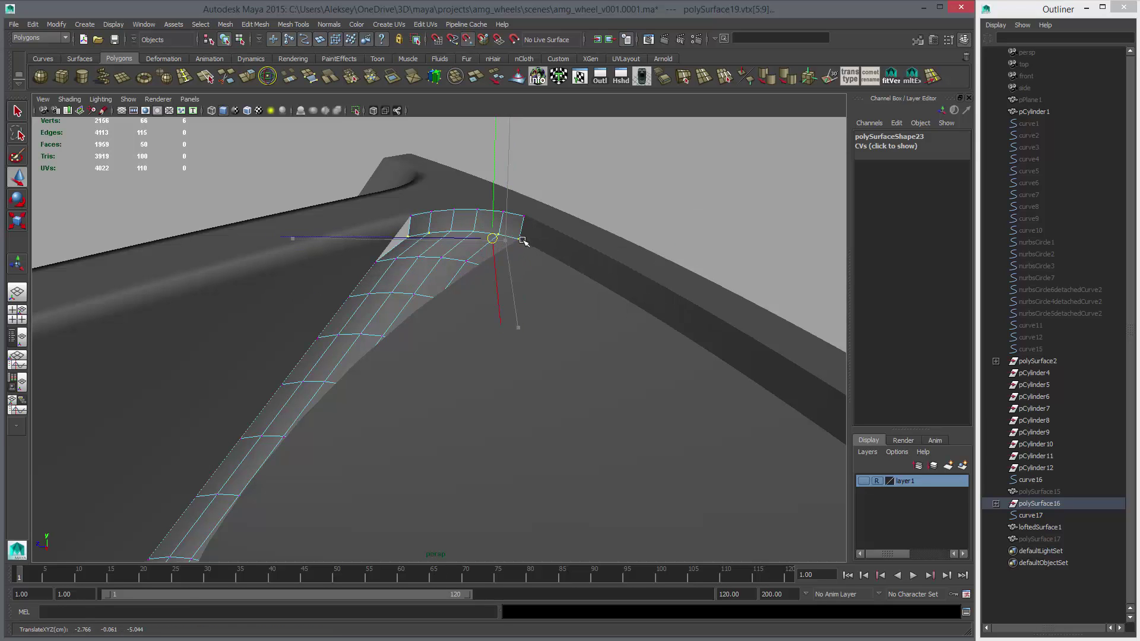
Step: Place the pivot of the moved vertex row on its outer corner vertex and activate the Scale tool
{"action": "left_click_drag", "start_coordinate": [463, 311], "coordinate": [537, 305], "text": "alt"}
{"action": "key", "text": "d"}
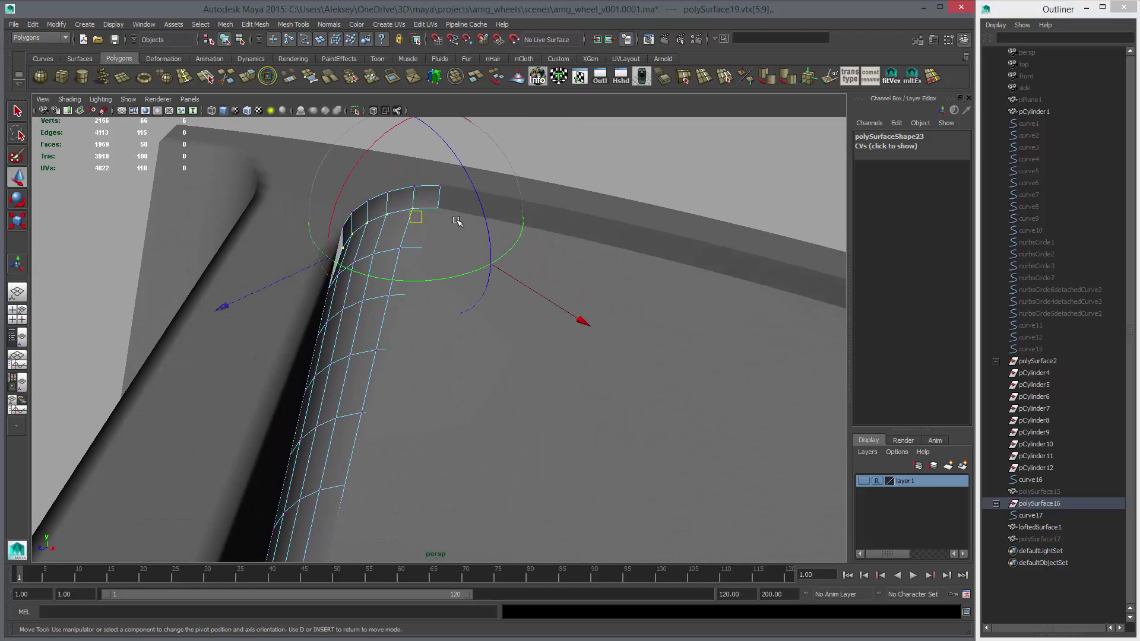
{"action": "middle_click_drag", "start_coordinate": [575, 239], "coordinate": [438, 207]}
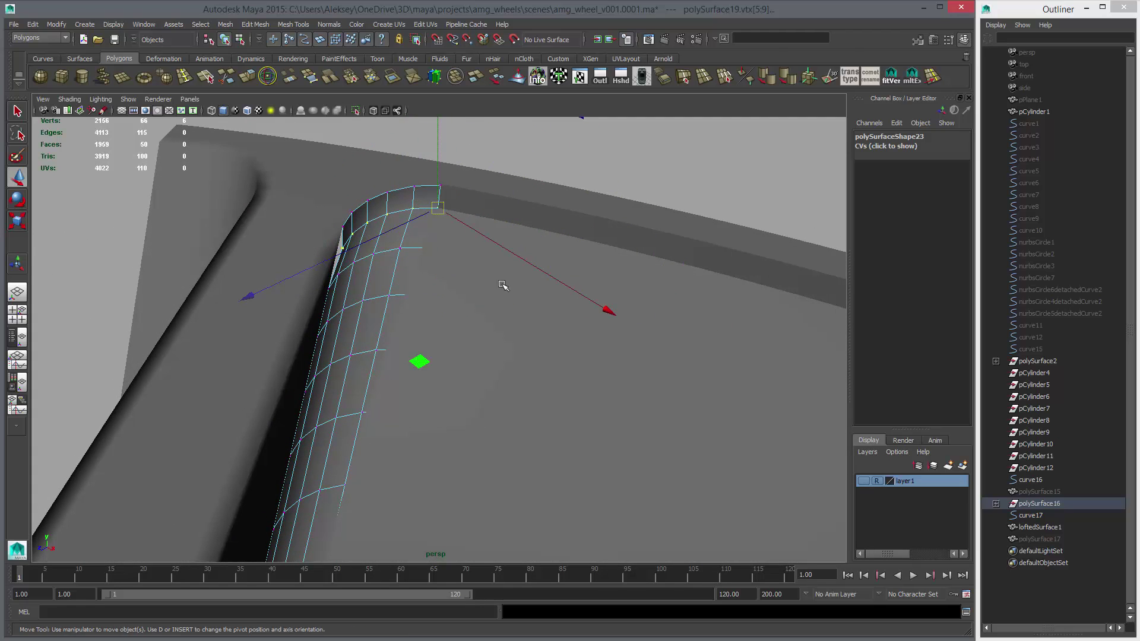
{"action": "left_click_drag", "start_coordinate": [504, 287], "coordinate": [253, 318], "text": "alt"}
{"action": "key", "text": "r"}
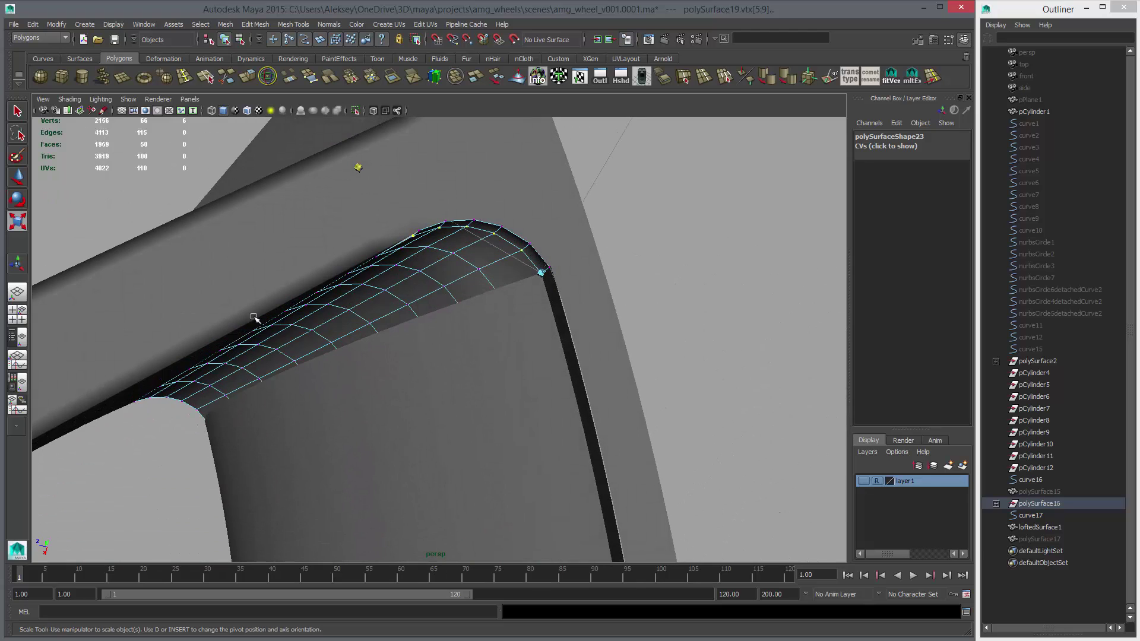
Step: Select the next edge loop down the strip and snap its move pivot near the loop's outer end vertex
{"action": "left_click_drag", "start_coordinate": [338, 322], "coordinate": [401, 297], "text": "alt"}
{"action": "right_click_drag", "start_coordinate": [402, 277], "coordinate": [402, 249]}
{"action": "double_click", "coordinate": [407, 262]}
{"action": "left_click_drag", "start_coordinate": [453, 279], "coordinate": [458, 288], "text": "alt"}
{"action": "key", "text": "4"}
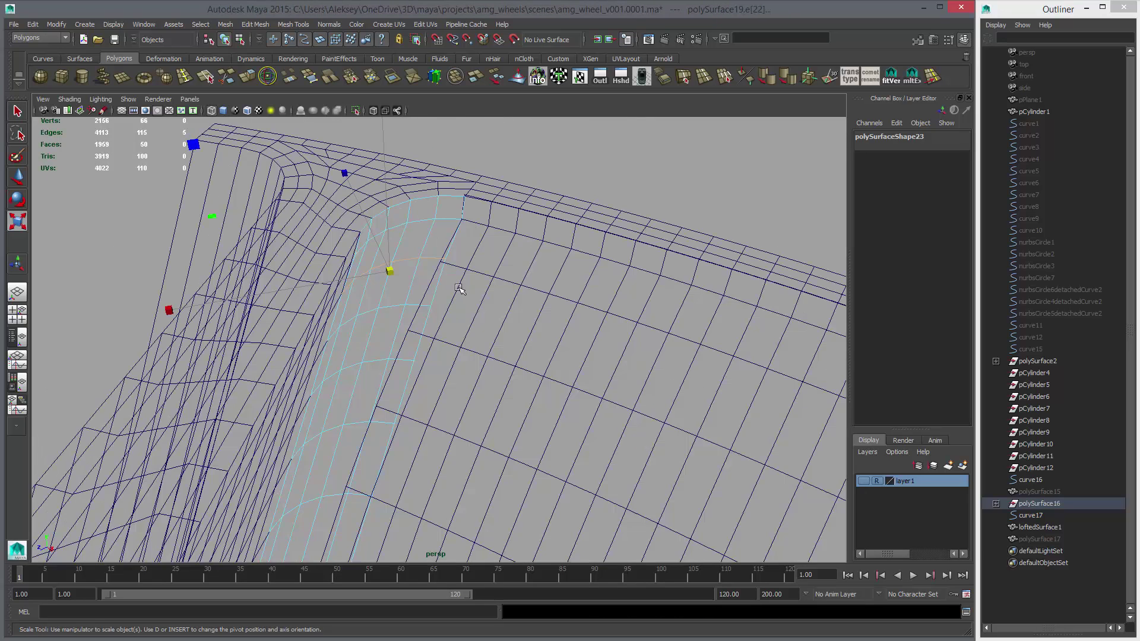
{"action": "key", "text": "d"}
{"action": "middle_click", "coordinate": [464, 260]}
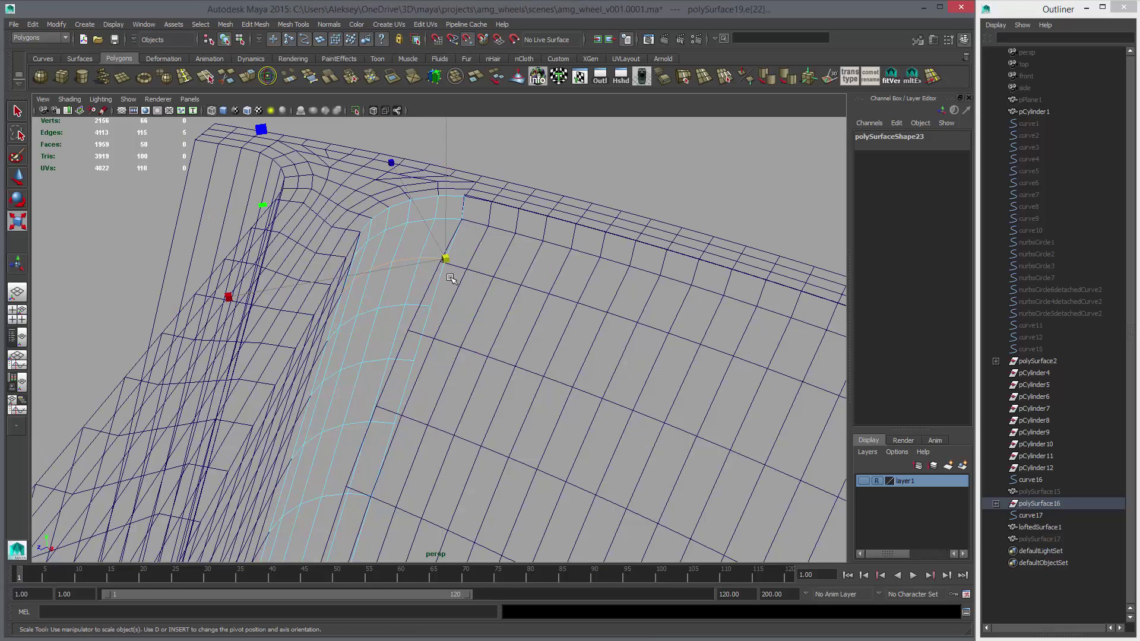
{"action": "key", "text": "w"}
{"action": "key", "text": "d"}
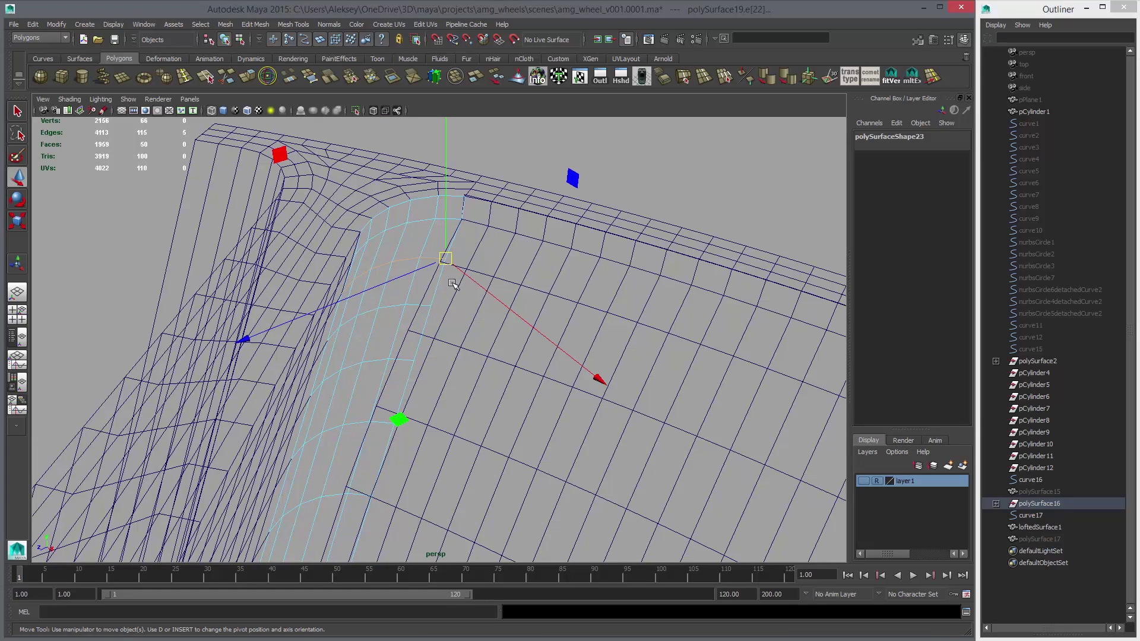
{"action": "key", "text": "v"}
{"action": "middle_click_drag", "start_coordinate": [451, 280], "coordinate": [438, 273]}
Step: Refine the third edge loop's snap point against the lofted surface's border, with wireframe displayed on shaded surfaces
{"action": "key", "text": "5"}
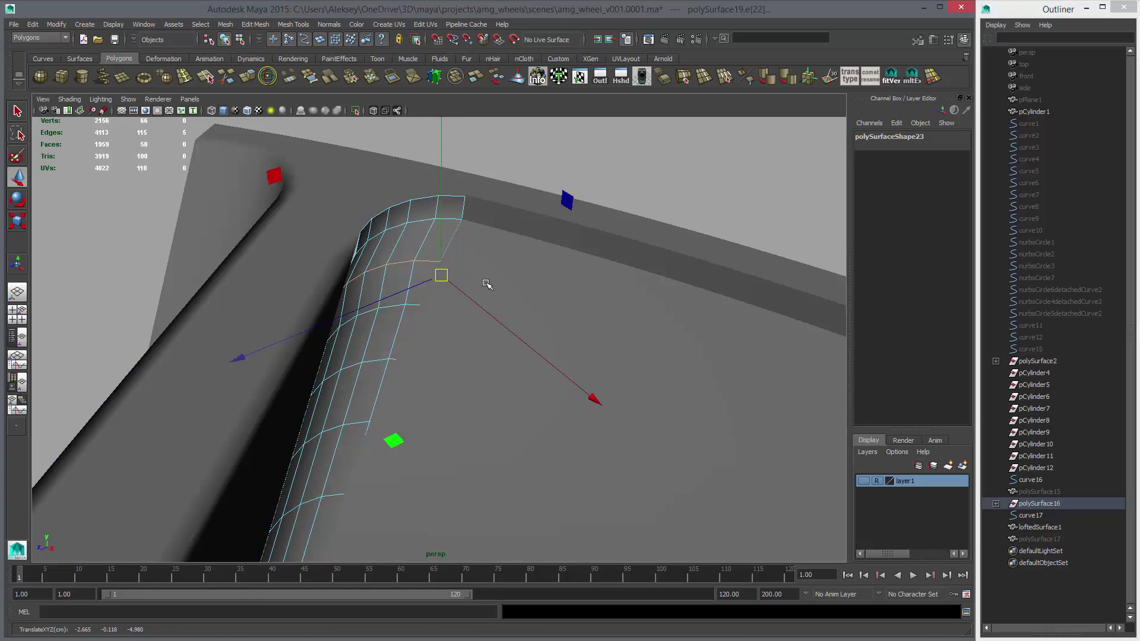
{"action": "key", "text": "4"}
{"action": "left_click_drag", "start_coordinate": [488, 280], "coordinate": [461, 276], "text": "alt"}
{"action": "key", "text": "d"}
{"action": "key", "text": "v"}
{"action": "middle_click_drag", "start_coordinate": [449, 273], "coordinate": [446, 269]}
{"action": "key", "text": "5"}
{"action": "mouse_move", "coordinate": [482, 287]}
{"action": "left_mouse_down", "text": "alt"}
{"action": "mouse_move", "coordinate": [338, 277]}
{"action": "mouse_move", "coordinate": [344, 287]}
{"action": "left_mouse_up", "text": "alt"}
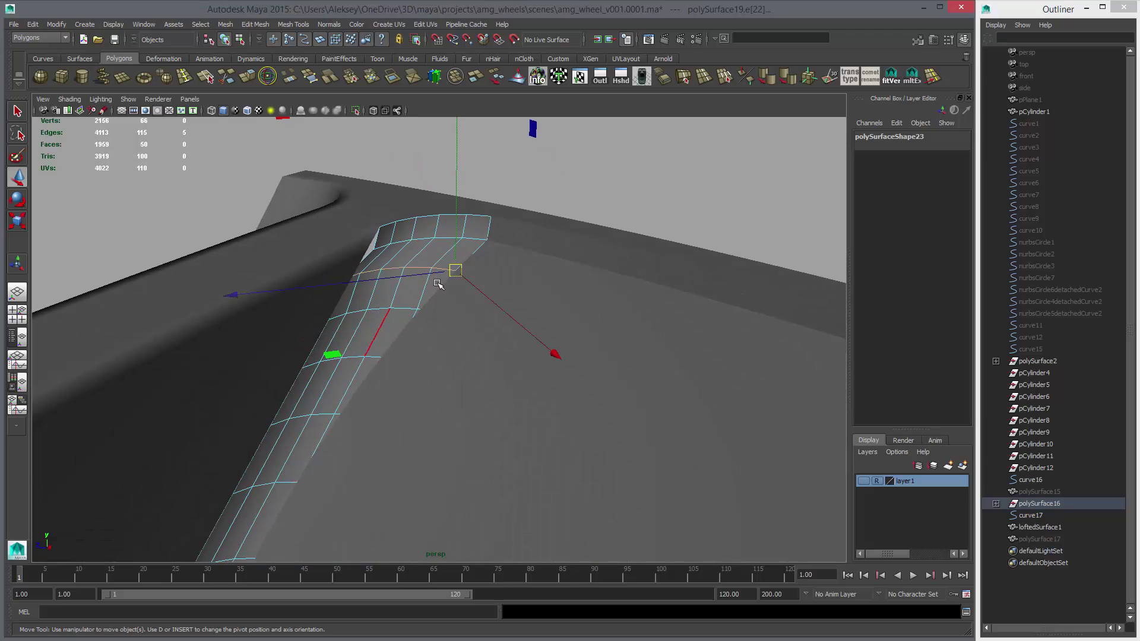
{"action": "left_click_drag", "start_coordinate": [437, 284], "coordinate": [502, 292], "text": "alt"}
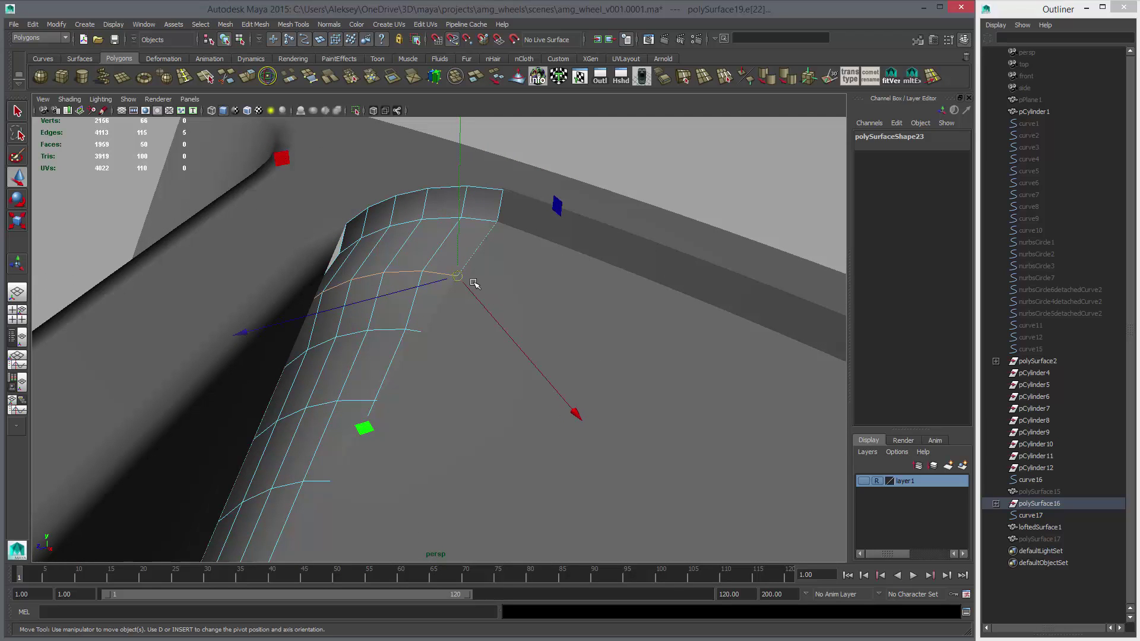
{"action": "left_click", "coordinate": [252, 111]}
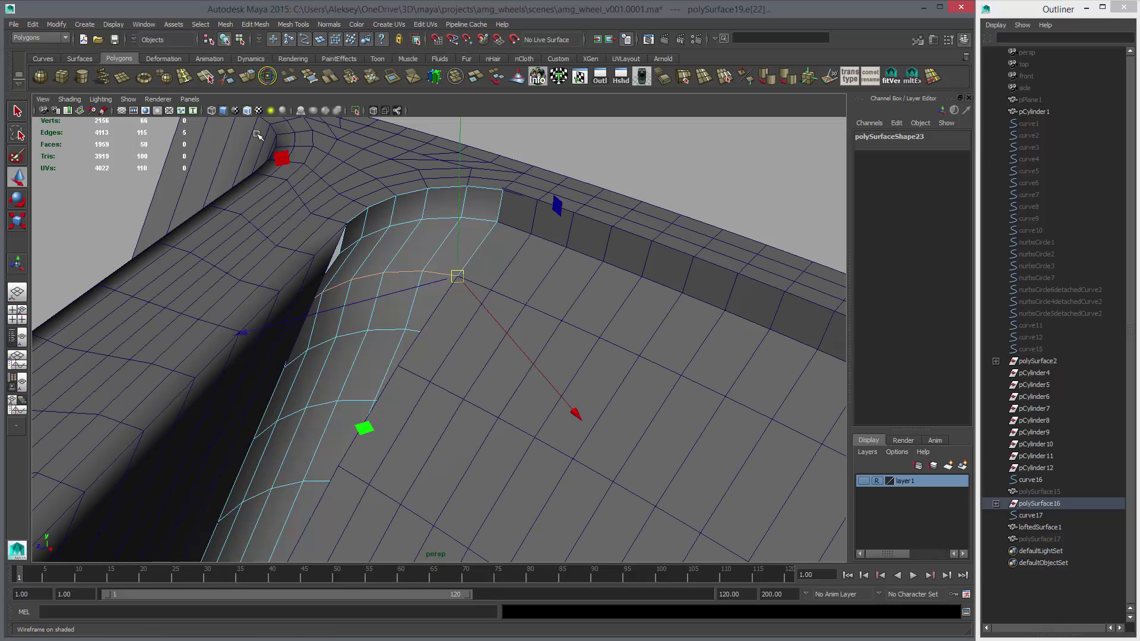
{"action": "left_click_drag", "start_coordinate": [466, 280], "coordinate": [457, 278]}
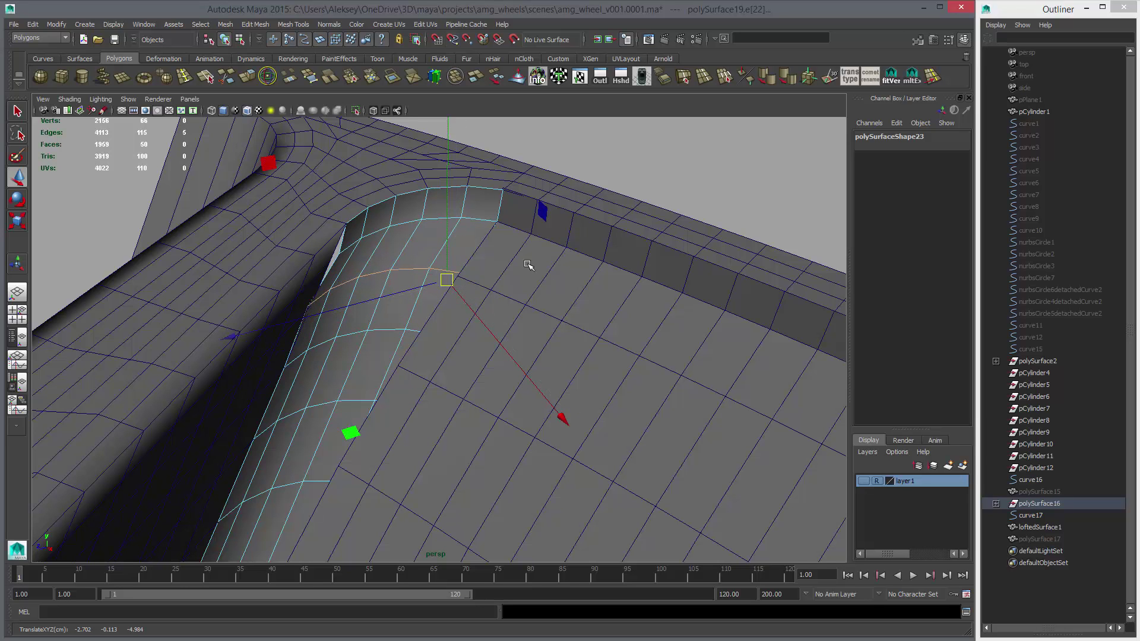
Step: Reselect the strip's second edge loop and place its scale pivot on the outer end vertex at the corner
{"action": "double_click", "coordinate": [484, 223]}
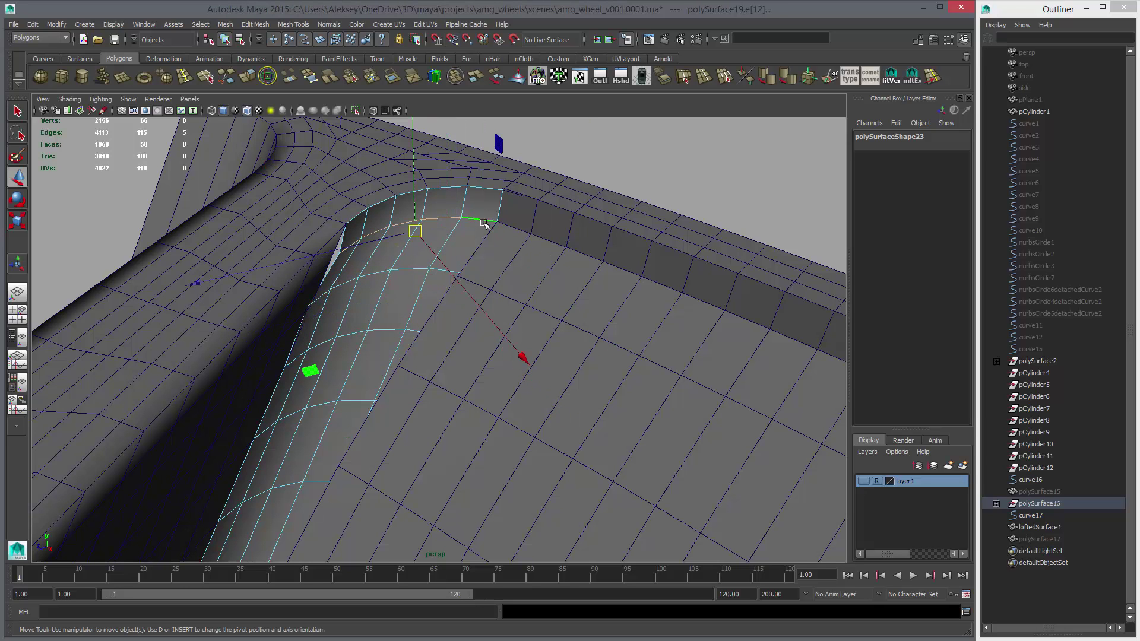
{"action": "mouse_move", "coordinate": [517, 279]}
{"action": "left_mouse_down", "text": "alt"}
{"action": "mouse_move", "coordinate": [498, 272]}
{"action": "mouse_move", "coordinate": [534, 289]}
{"action": "left_mouse_up", "text": "alt"}
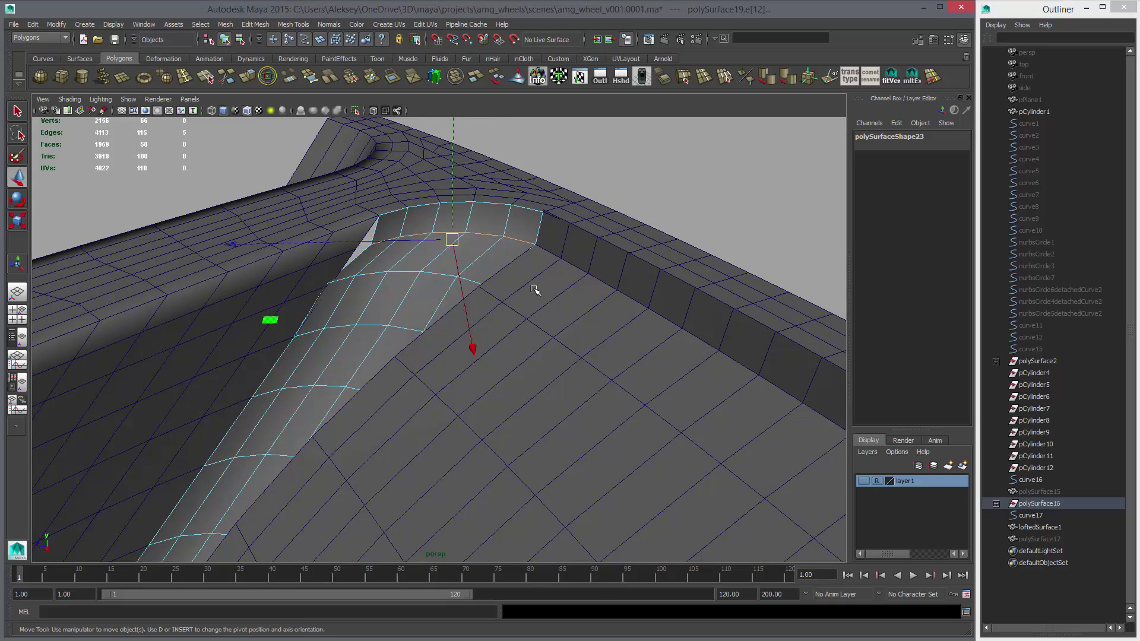
{"action": "key", "text": "r"}
{"action": "key", "text": "d"}
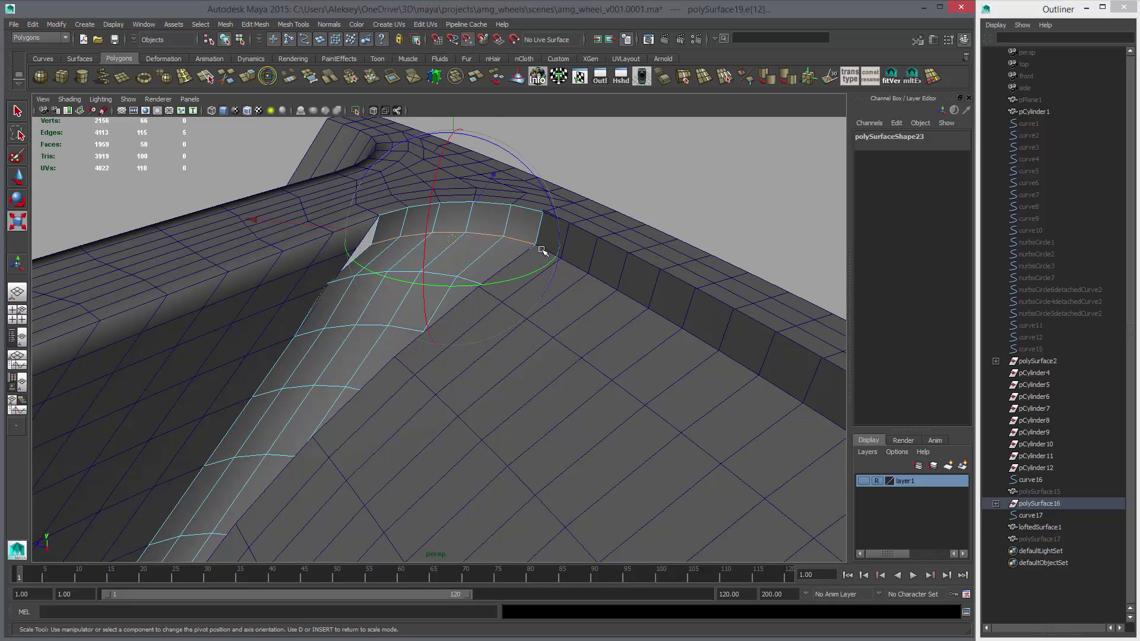
{"action": "left_click", "coordinate": [540, 247]}
{"action": "left_click_drag", "start_coordinate": [552, 262], "coordinate": [504, 371], "text": "alt"}
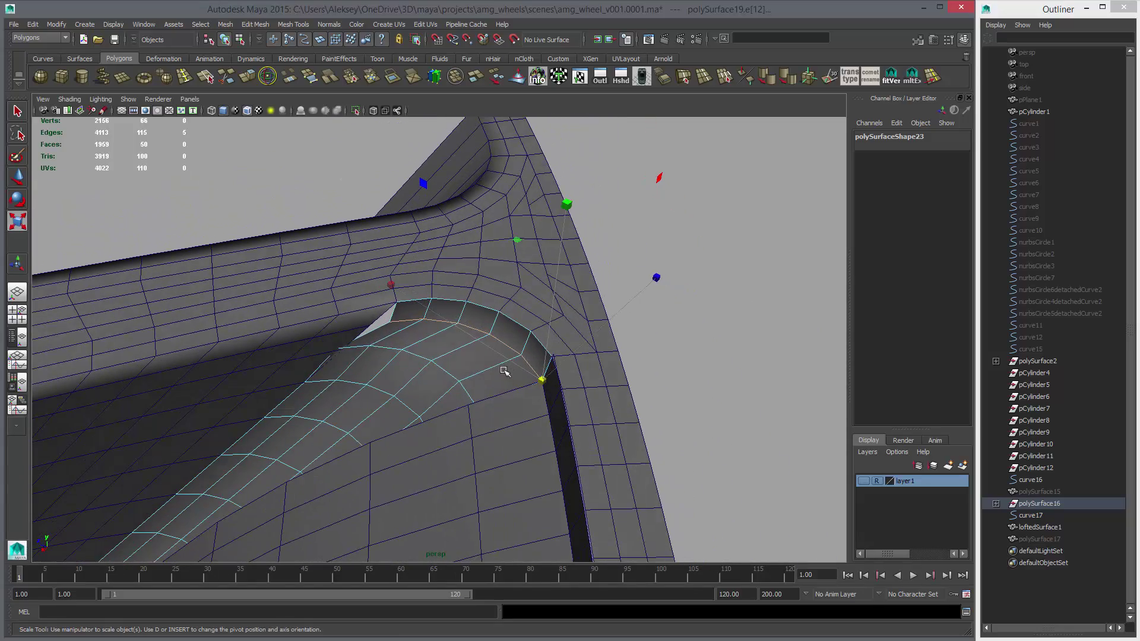
Step: Orient the Scale tool's axis to a component, using the strip's inner border edge beside the gap
{"action": "left_click", "coordinate": [444, 348]}
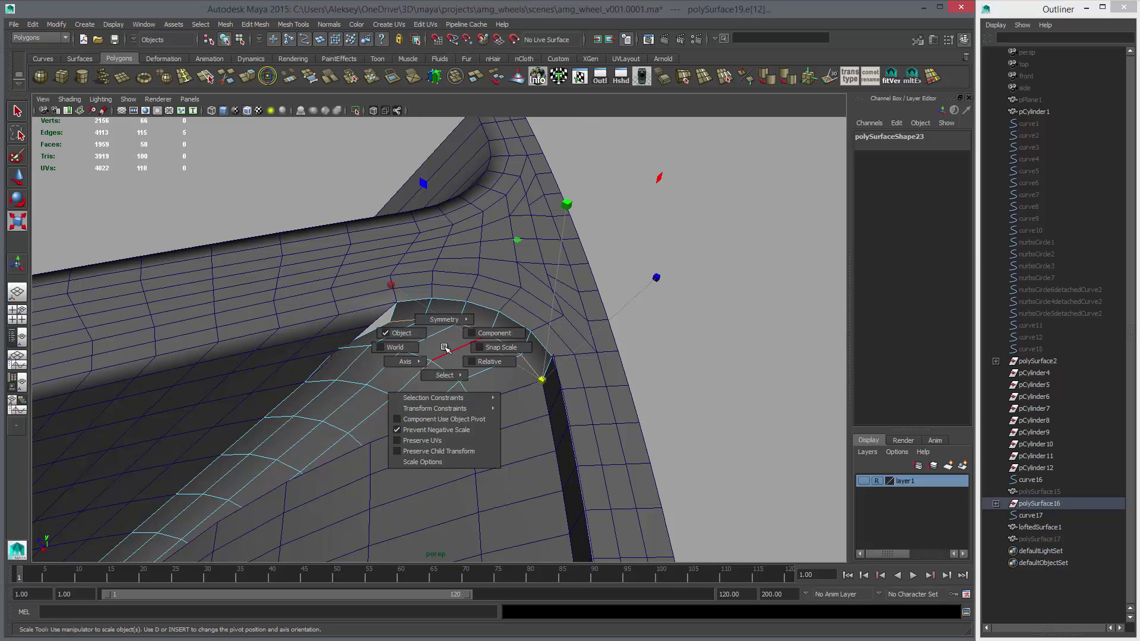
{"action": "mouse_move", "coordinate": [410, 358]}
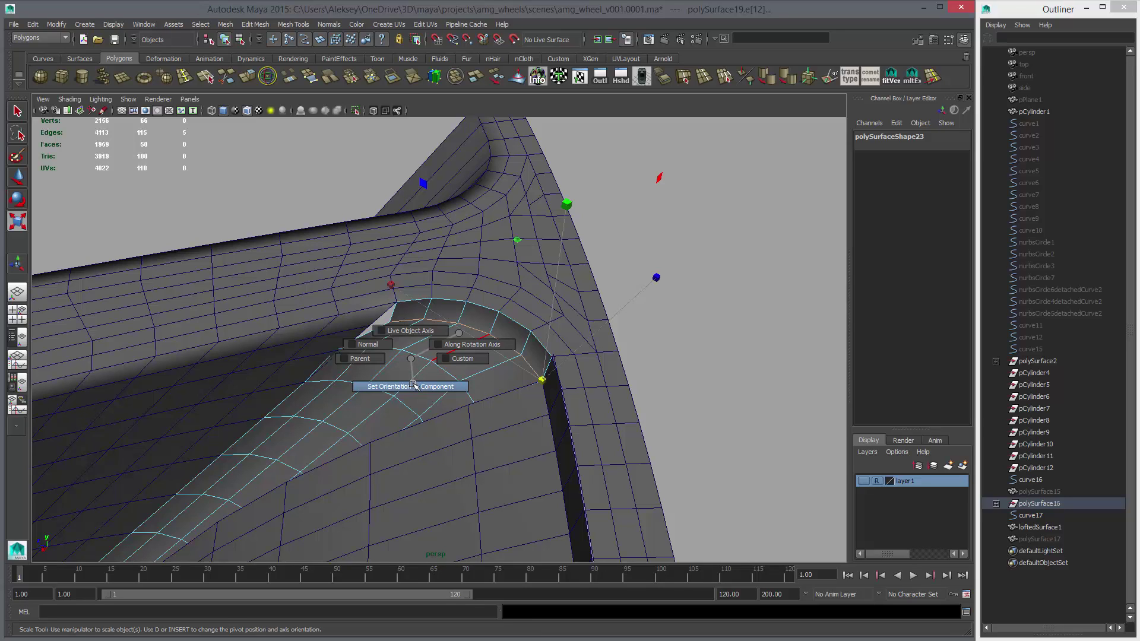
{"action": "left_click", "coordinate": [413, 385]}
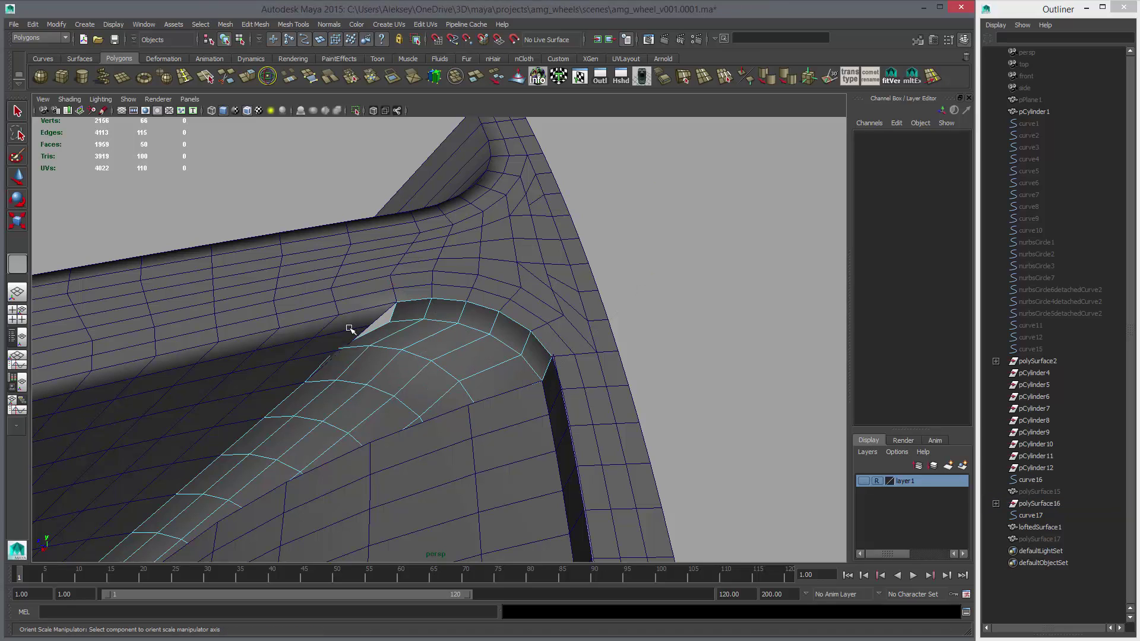
{"action": "mouse_move", "coordinate": [402, 330]}
{"action": "left_mouse_down", "text": "alt"}
{"action": "mouse_move", "coordinate": [398, 366]}
{"action": "mouse_move", "coordinate": [355, 320]}
{"action": "left_mouse_up", "text": "alt"}
{"action": "key", "text": "4"}
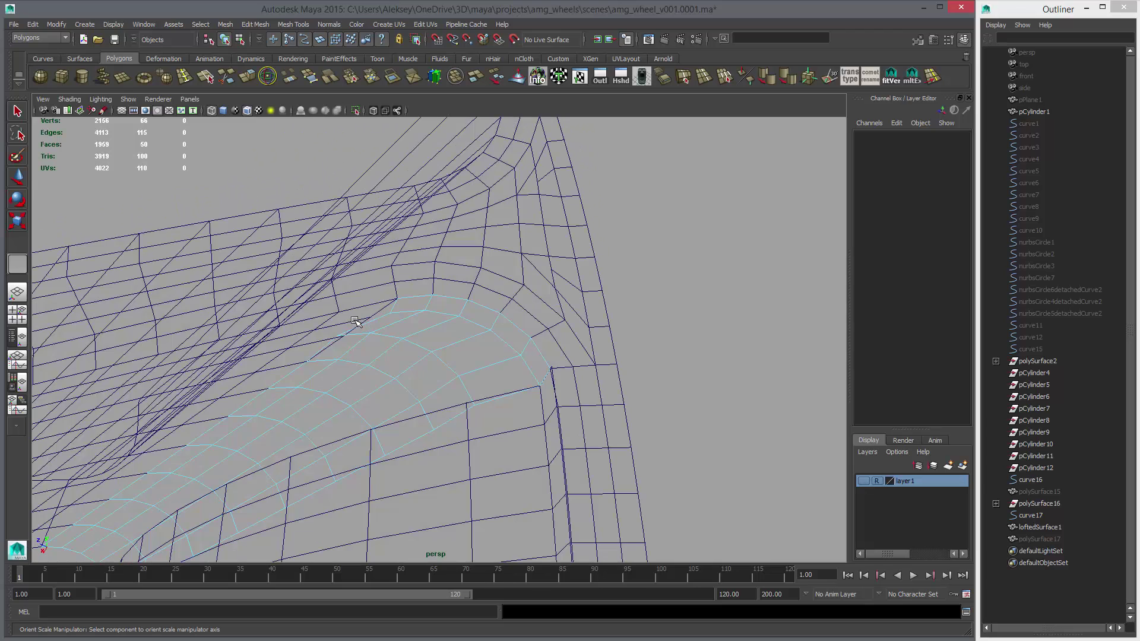
{"action": "left_click", "coordinate": [347, 322]}
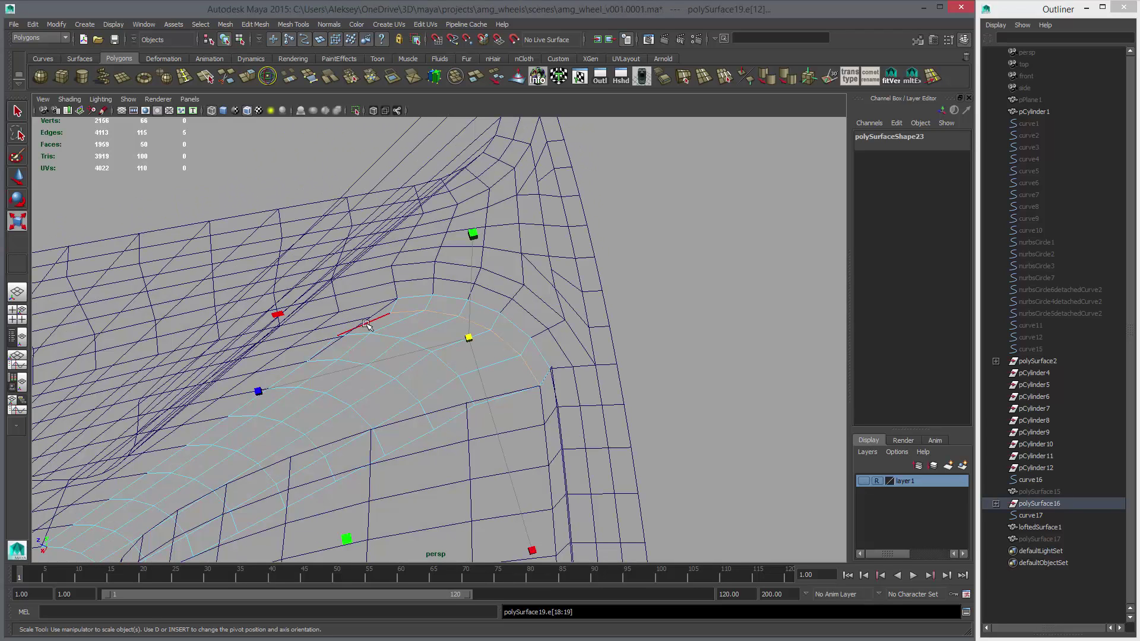
Step: Place the scale pivot of the strip's second edge loop on its outer end vertex at the corner
{"action": "key", "text": "5"}
{"action": "left_click_drag", "start_coordinate": [456, 374], "coordinate": [520, 360], "text": "alt"}
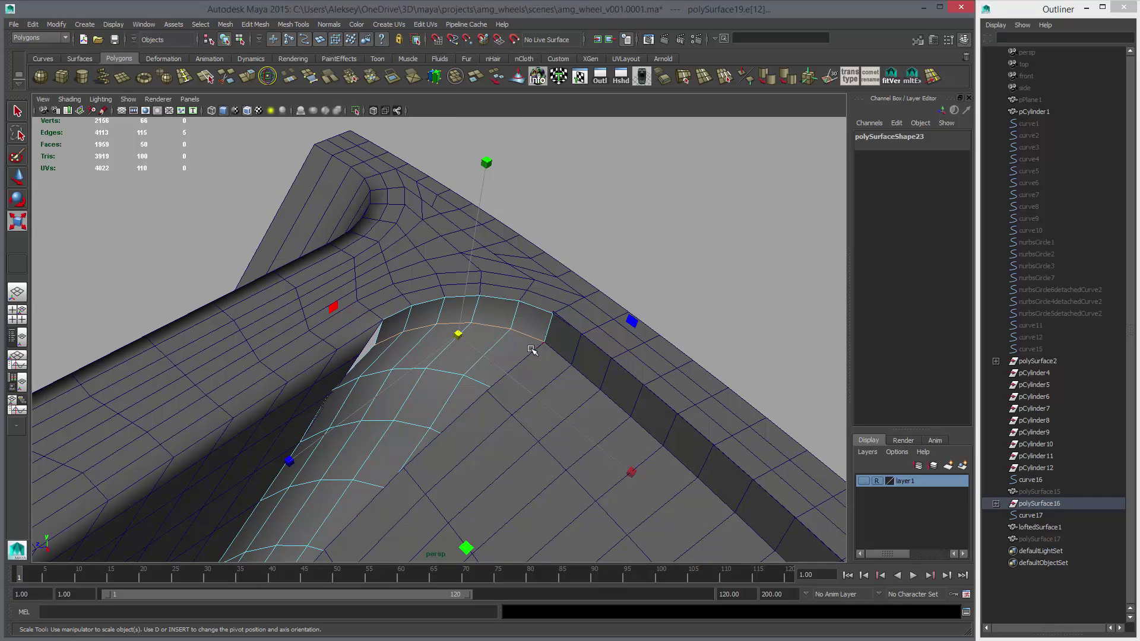
{"action": "key", "text": "d"}
{"action": "left_click", "coordinate": [546, 344]}
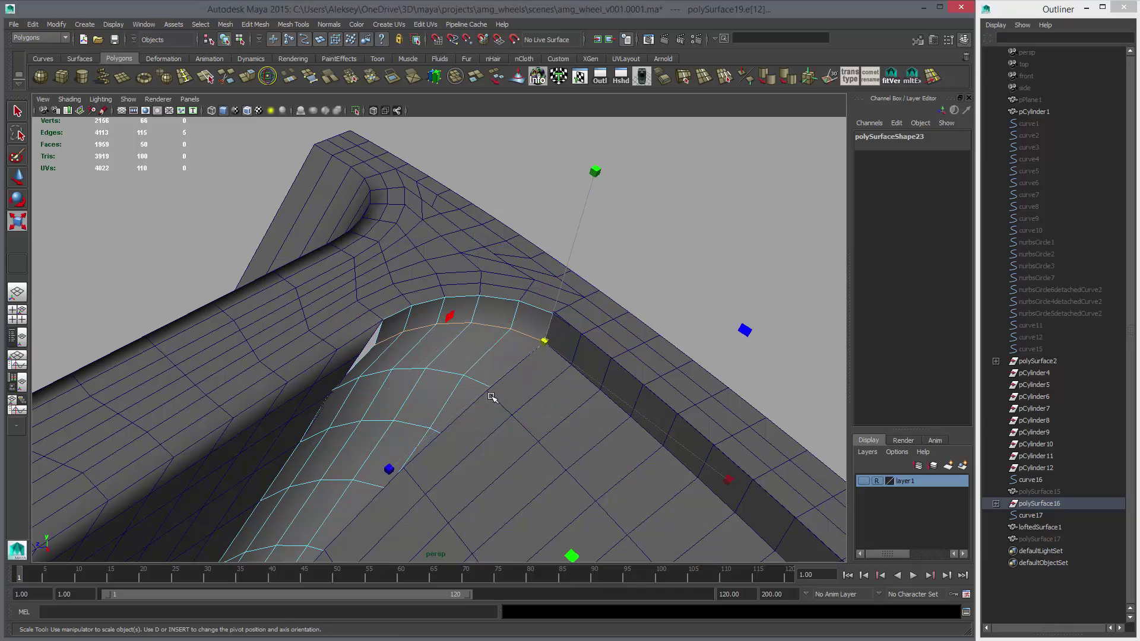
{"action": "left_click_drag", "start_coordinate": [491, 397], "coordinate": [385, 427], "text": "alt"}
{"action": "left_click", "coordinate": [357, 456]}
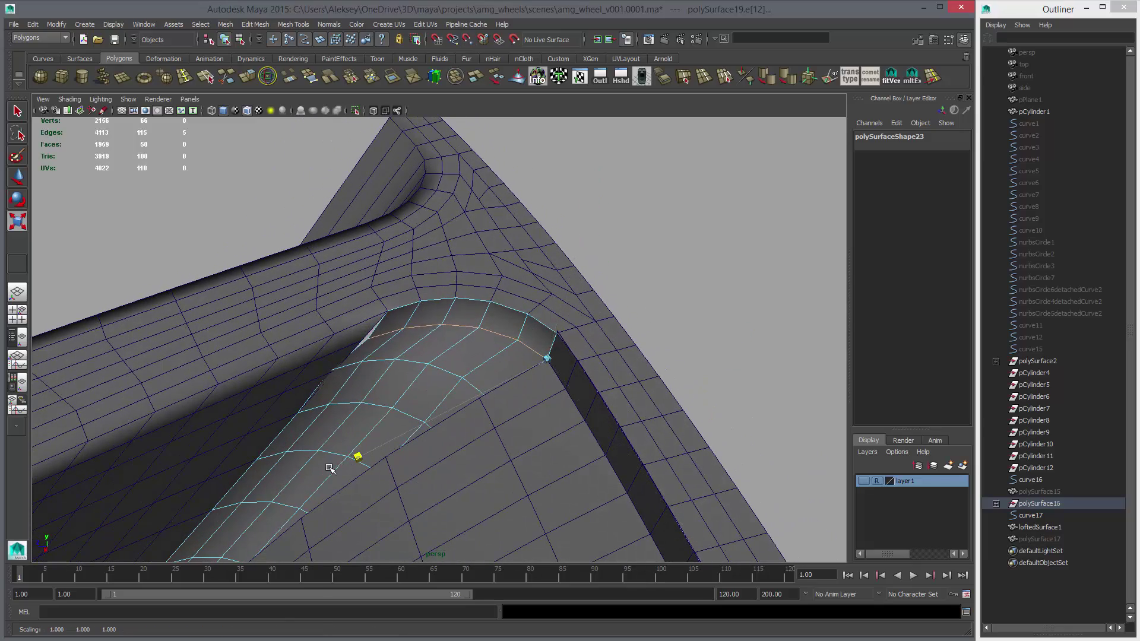
Step: Scale the strip's second edge loop vertically about its outer end vertex to fit the surrounding surfaces
{"action": "left_click_drag", "start_coordinate": [317, 476], "coordinate": [478, 410], "text": "alt"}
{"action": "left_click_drag", "start_coordinate": [551, 136], "coordinate": [554, 183]}
{"action": "left_click_drag", "start_coordinate": [447, 358], "coordinate": [326, 429], "text": "alt"}
{"action": "left_click_drag", "start_coordinate": [326, 429], "coordinate": [720, 414], "text": "alt"}
{"action": "left_click_drag", "start_coordinate": [670, 410], "coordinate": [463, 463], "text": "alt"}
{"action": "key", "text": "r"}
{"action": "left_click_drag", "start_coordinate": [436, 336], "coordinate": [443, 363]}
Step: Select the strip's fourth edge loop and move it so its outer end meets the next row on the lofted surface's border
{"action": "left_click", "coordinate": [444, 364]}
{"action": "key", "text": "w"}
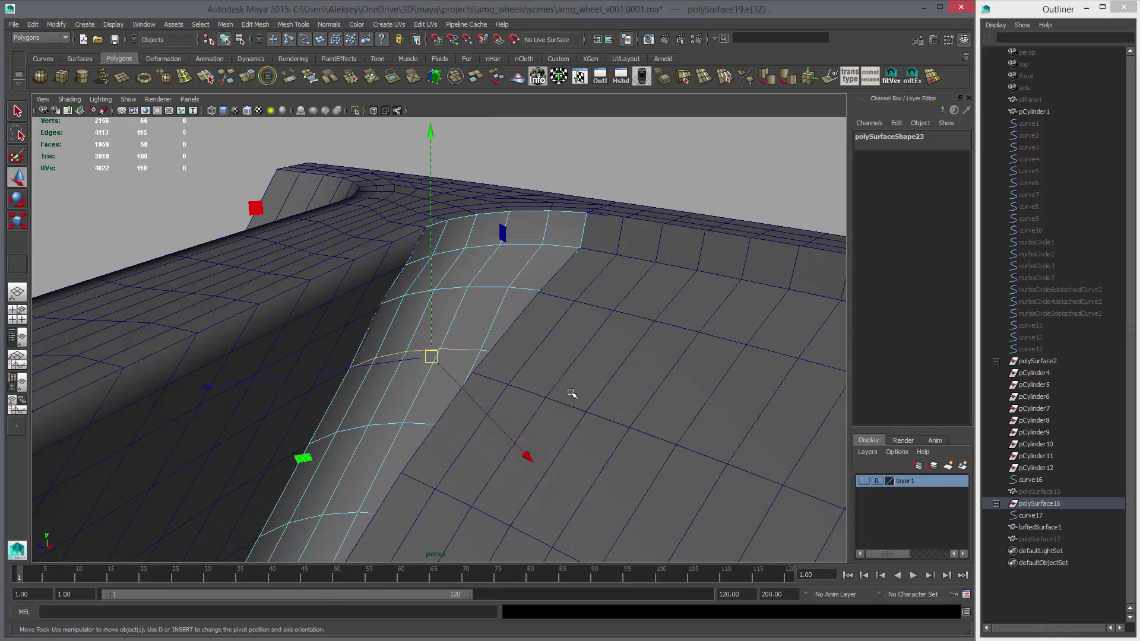
{"action": "key", "text": "f"}
{"action": "key", "text": "4"}
{"action": "mouse_move", "coordinate": [553, 377]}
{"action": "left_mouse_down", "text": "alt"}
{"action": "mouse_move", "coordinate": [568, 423]}
{"action": "mouse_move", "coordinate": [541, 365]}
{"action": "left_mouse_up", "text": "alt"}
{"action": "key", "text": "5"}
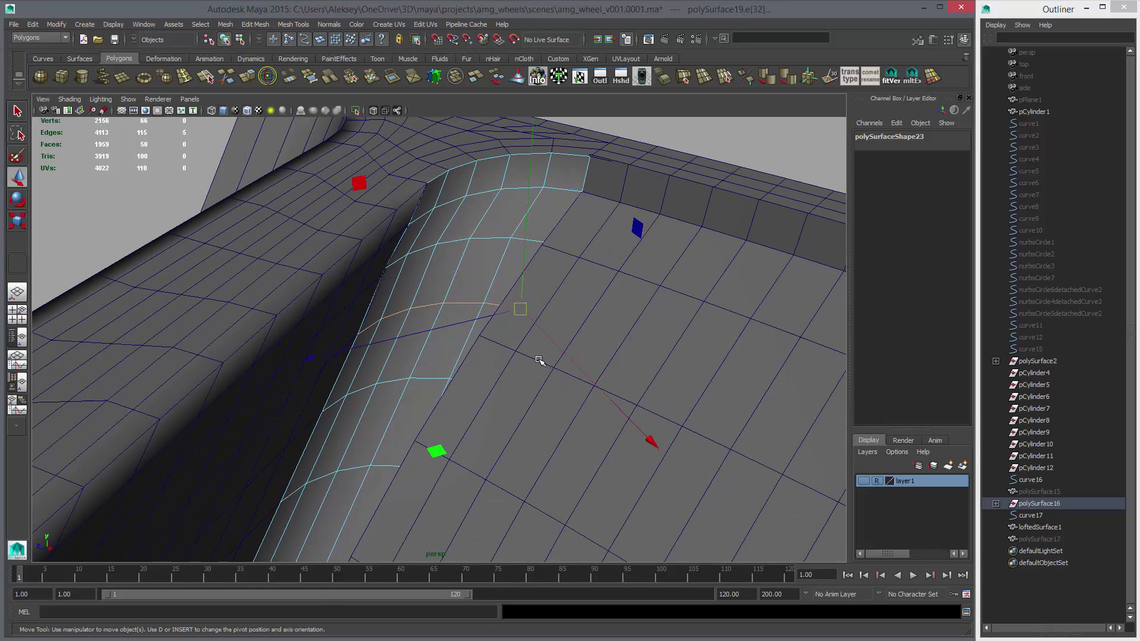
{"action": "middle_click_drag", "start_coordinate": [511, 350], "coordinate": [492, 352]}
{"action": "left_click_drag", "start_coordinate": [492, 352], "coordinate": [528, 302], "text": "alt"}
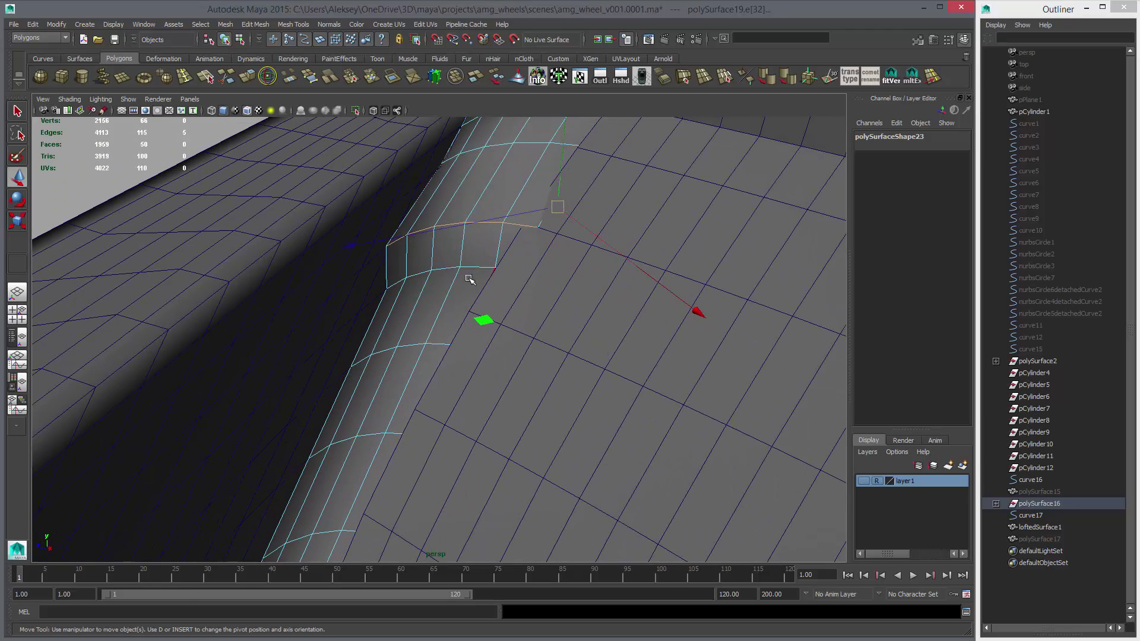
Step: Offset the fifth edge loop's pivot beyond its outer end and snap-move the loop down to the next lofted row
{"action": "double_click", "coordinate": [473, 269]}
{"action": "key", "text": "d"}
{"action": "key", "text": "v"}
{"action": "middle_click_drag", "start_coordinate": [521, 281], "coordinate": [527, 275]}
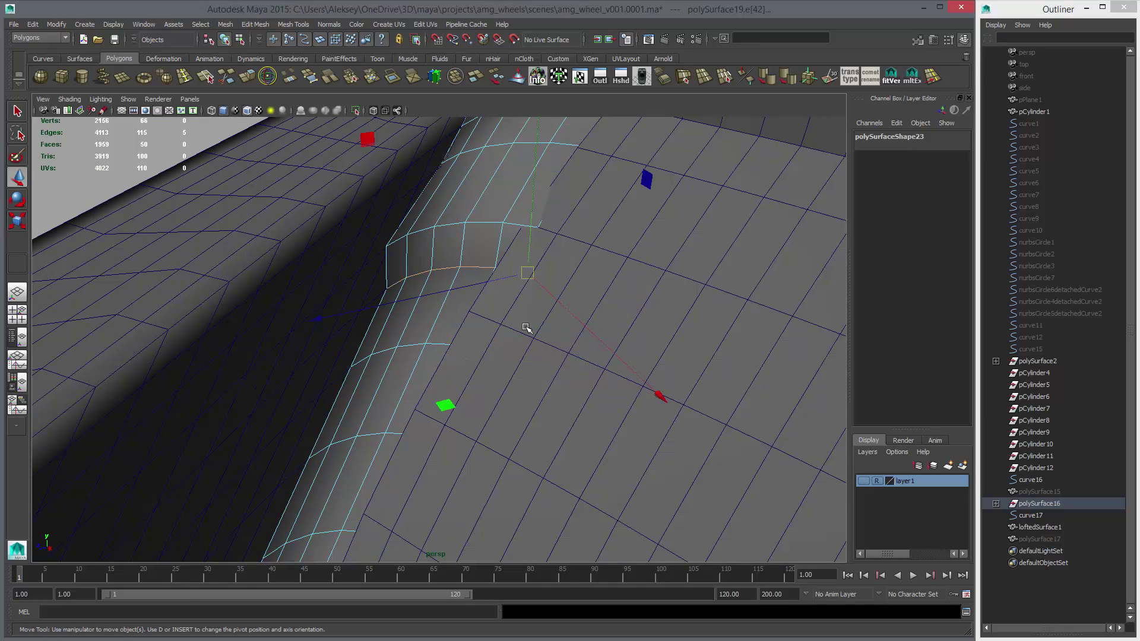
{"action": "key", "text": "c"}
{"action": "mouse_move", "coordinate": [499, 319]}
{"action": "middle_mouse_down"}
{"action": "mouse_move", "coordinate": [509, 339]}
{"action": "mouse_move", "coordinate": [486, 327]}
{"action": "middle_mouse_up"}
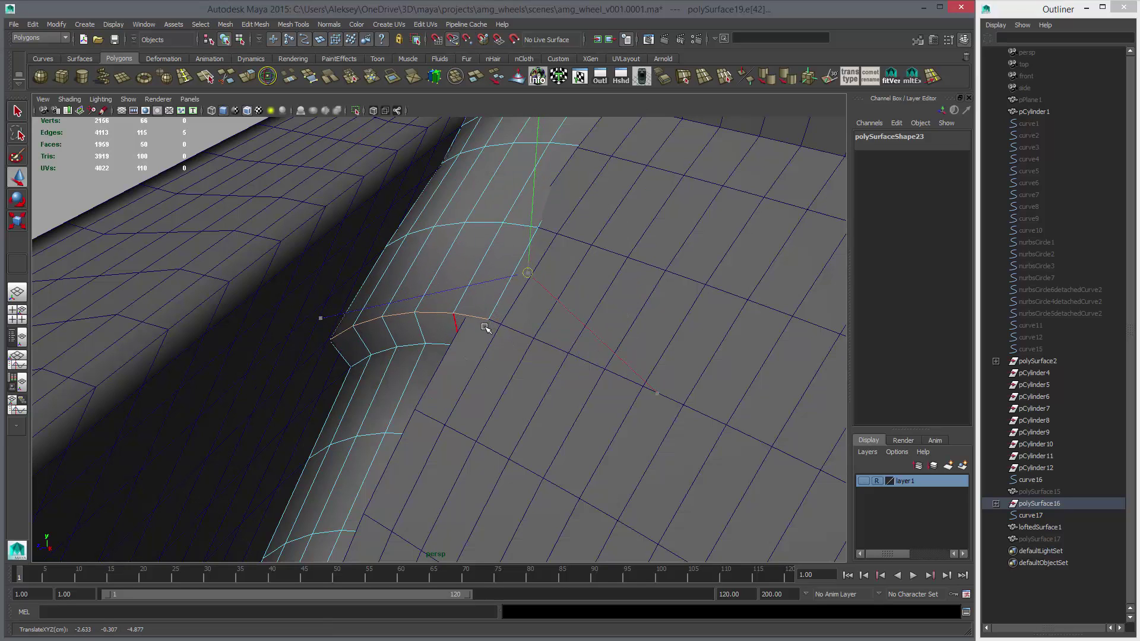
Step: Select the sixth edge loop, offset its pivot outward, and snap-move it along to its matching row on the lofted border
{"action": "middle_click_drag", "start_coordinate": [439, 365], "coordinate": [503, 268], "text": "alt"}
{"action": "double_click", "coordinate": [501, 254]}
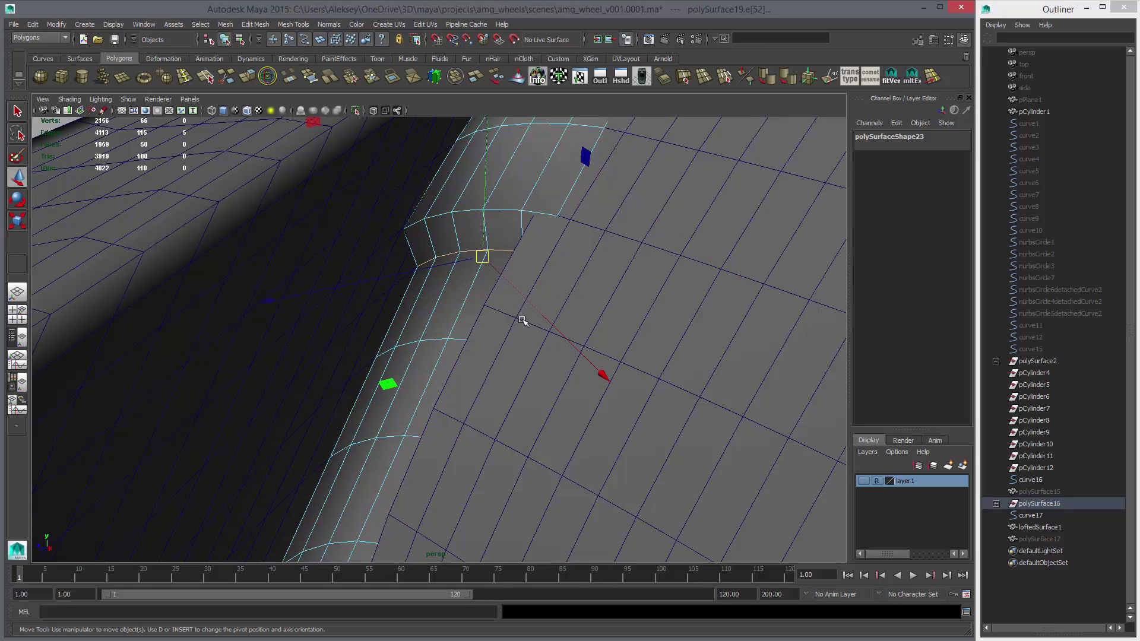
{"action": "key", "text": "d"}
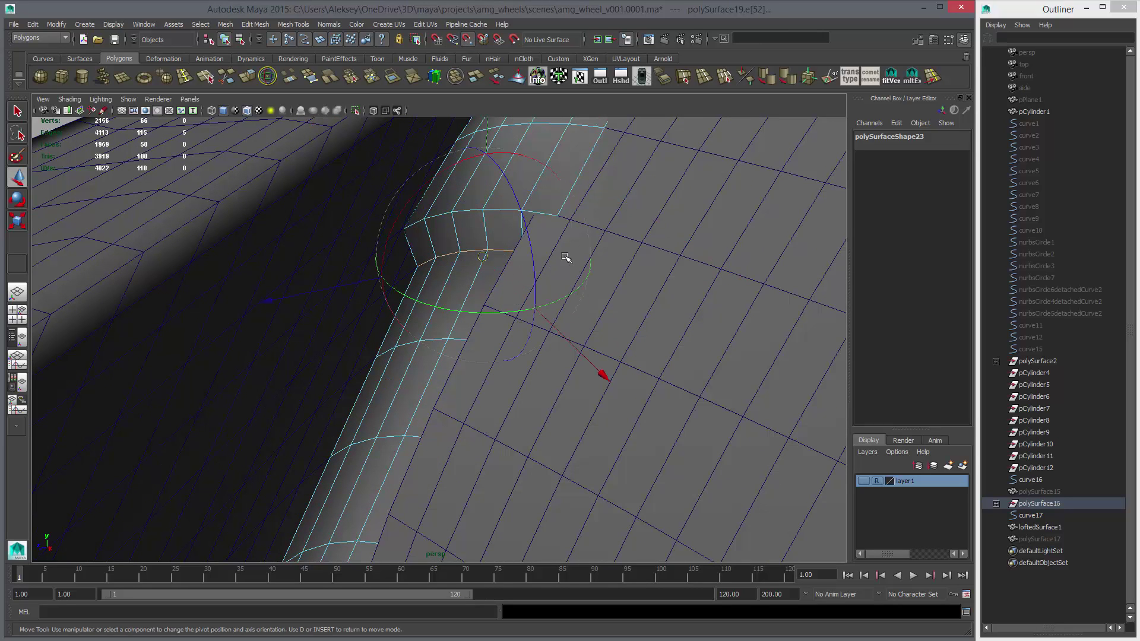
{"action": "middle_click_drag", "start_coordinate": [564, 255], "coordinate": [555, 260]}
{"action": "key", "text": "c"}
{"action": "middle_click_drag", "start_coordinate": [504, 313], "coordinate": [508, 318]}
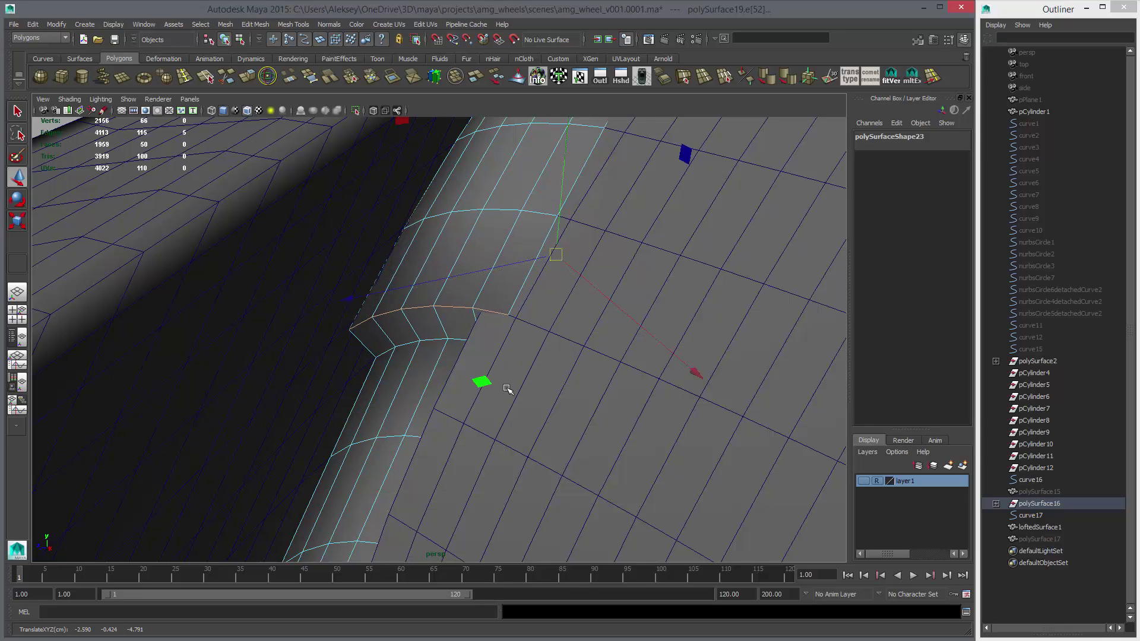
Step: Align the strip's seventh edge loop with its lofted row, using an offset pivot and edge snapping
{"action": "left_click_drag", "start_coordinate": [508, 385], "coordinate": [498, 279], "text": "alt"}
{"action": "double_click", "coordinate": [450, 232]}
{"action": "key", "text": "d"}
{"action": "middle_click_drag", "start_coordinate": [516, 289], "coordinate": [554, 238]}
{"action": "key", "text": "c"}
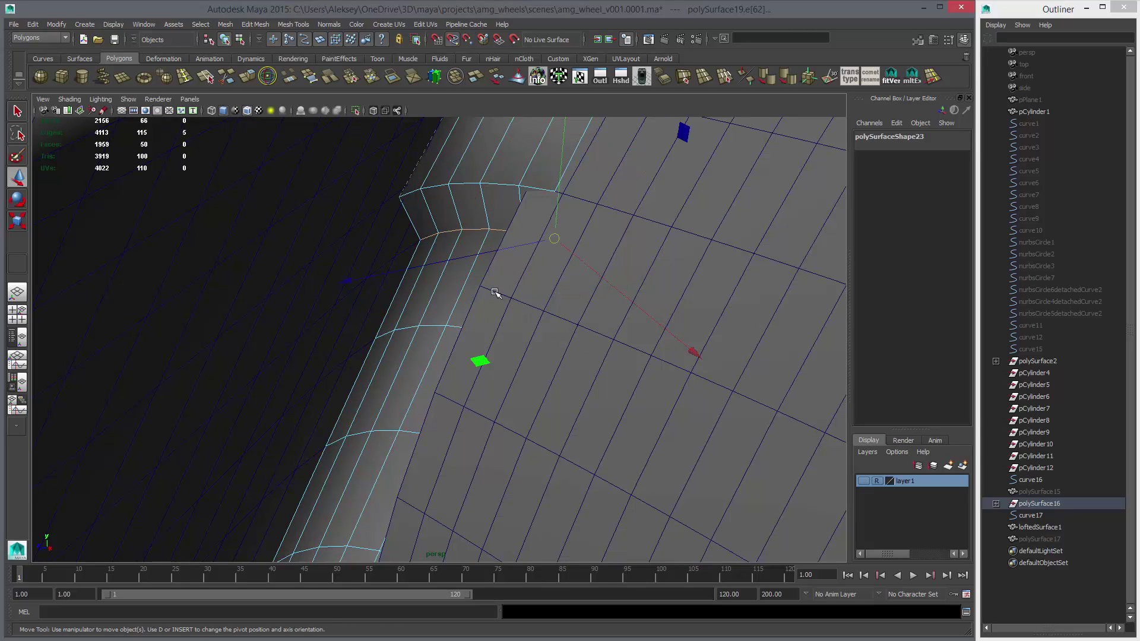
{"action": "middle_click_drag", "start_coordinate": [499, 295], "coordinate": [501, 305]}
Step: Reposition the eighth edge loop's pivot beside the strip and snap the loop to its corresponding row on the lofted surface
{"action": "left_click_drag", "start_coordinate": [508, 356], "coordinate": [475, 249], "text": "alt"}
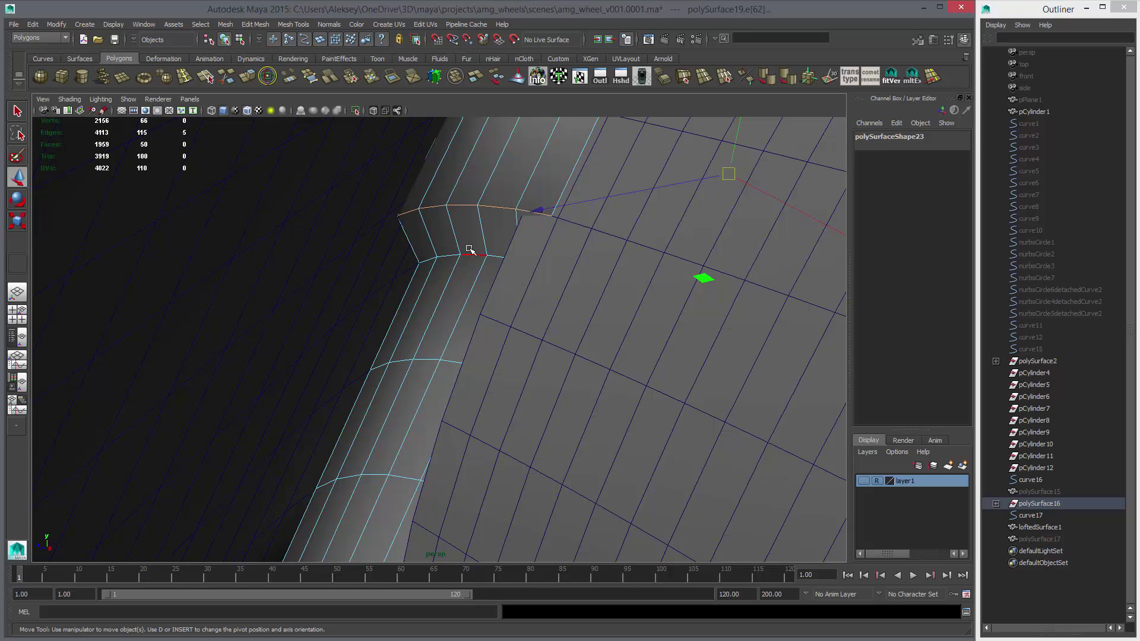
{"action": "key", "text": "d"}
{"action": "middle_click", "coordinate": [558, 271]}
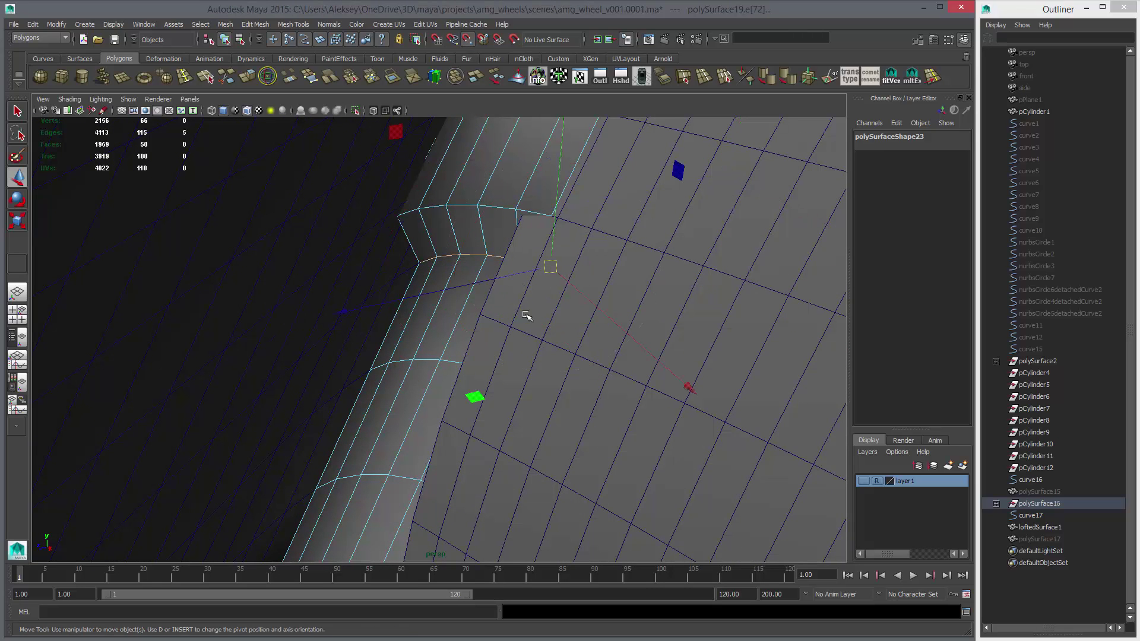
{"action": "middle_click_drag", "start_coordinate": [496, 321], "coordinate": [501, 325]}
{"action": "key", "text": "d"}
Step: Select the ninth edge loop, move its pivot outward, and shift the loop down to meet its lofted row
{"action": "left_click_drag", "start_coordinate": [522, 336], "coordinate": [543, 311], "text": "alt"}
{"action": "left_click", "coordinate": [493, 291]}
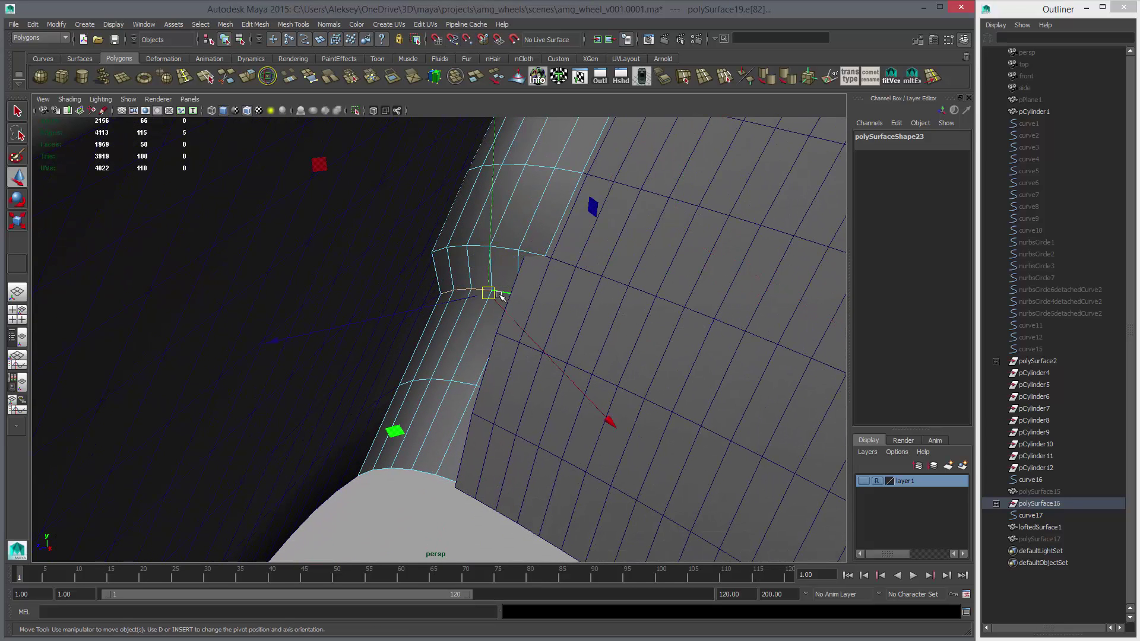
{"action": "key", "text": "d"}
{"action": "middle_click", "coordinate": [540, 301]}
{"action": "middle_click_drag", "start_coordinate": [536, 350], "coordinate": [509, 344]}
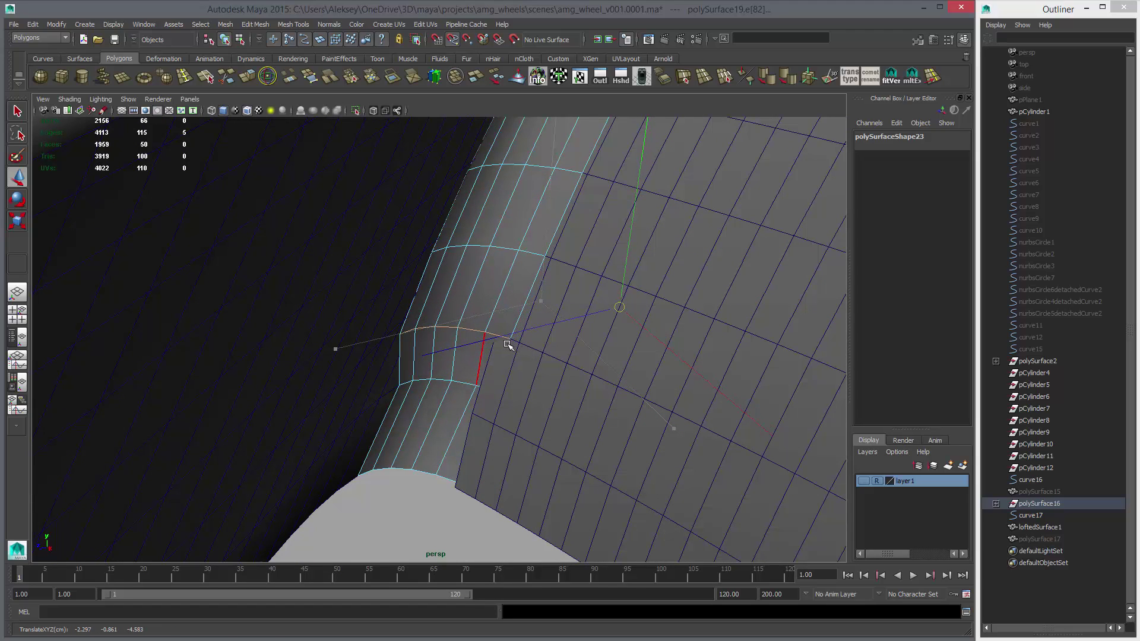
{"action": "key", "text": "Insert"}
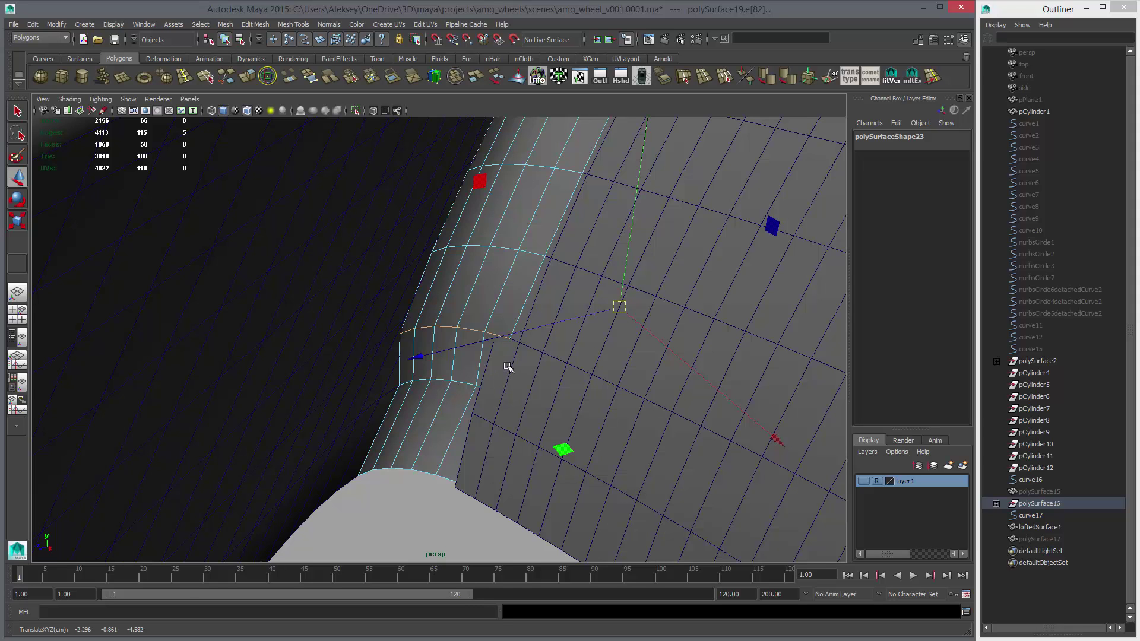
Step: Fine-tune the ninth edge loop's position with its pivot at the outer end vertex on the lofted border
{"action": "right_click_drag", "start_coordinate": [508, 367], "coordinate": [539, 348], "text": "alt"}
{"action": "left_click", "coordinate": [537, 340]}
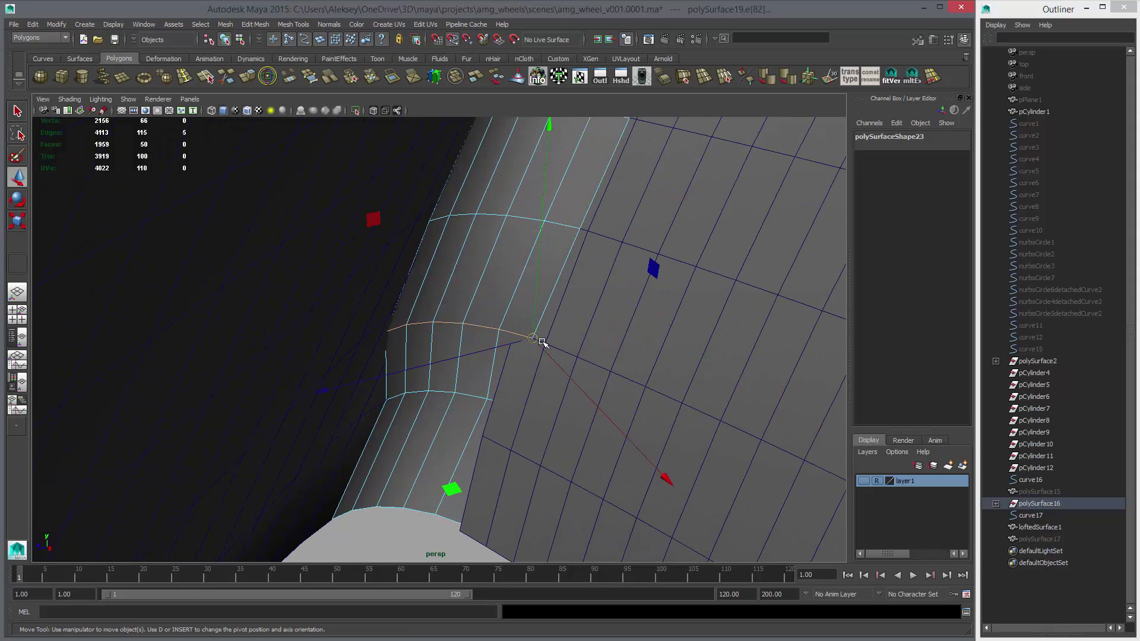
{"action": "left_click_drag", "start_coordinate": [542, 343], "coordinate": [530, 343]}
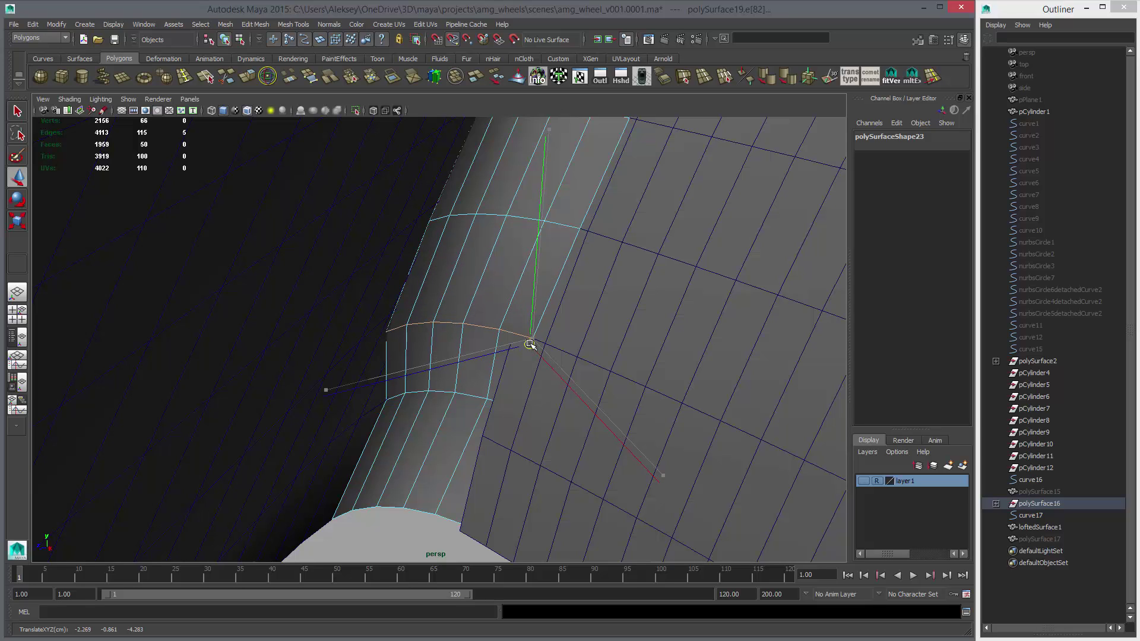
{"action": "left_click_drag", "start_coordinate": [530, 344], "coordinate": [529, 345]}
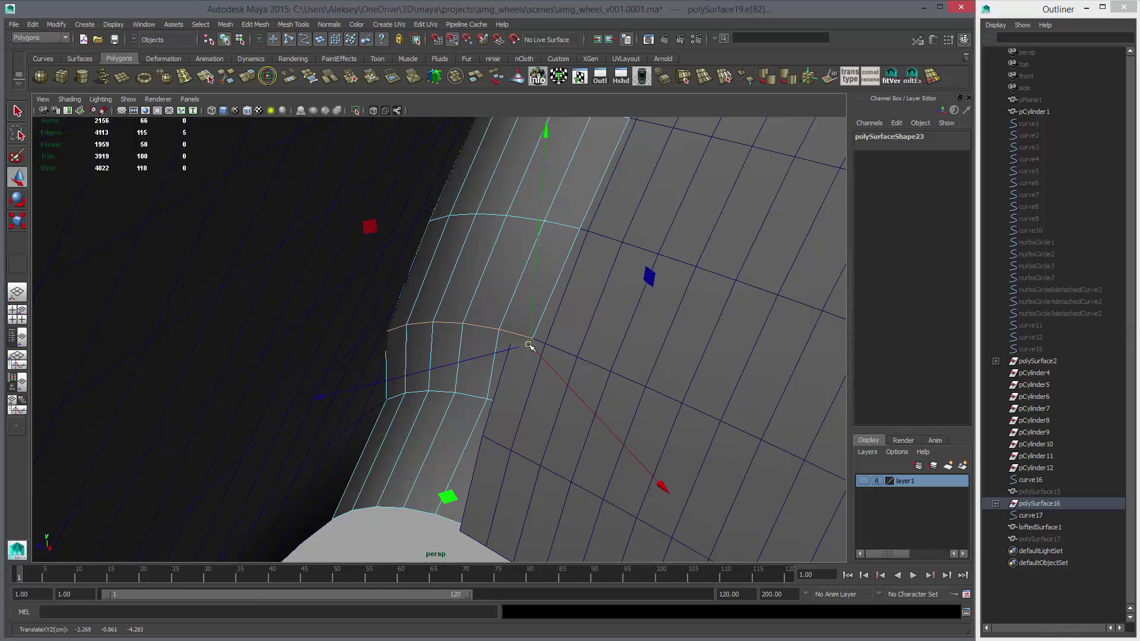
Step: Offset the tenth edge loop's pivot and snap-move the loop to the last lofted row above the strip's open lower end
{"action": "left_click", "coordinate": [450, 398]}
{"action": "key", "text": "d"}
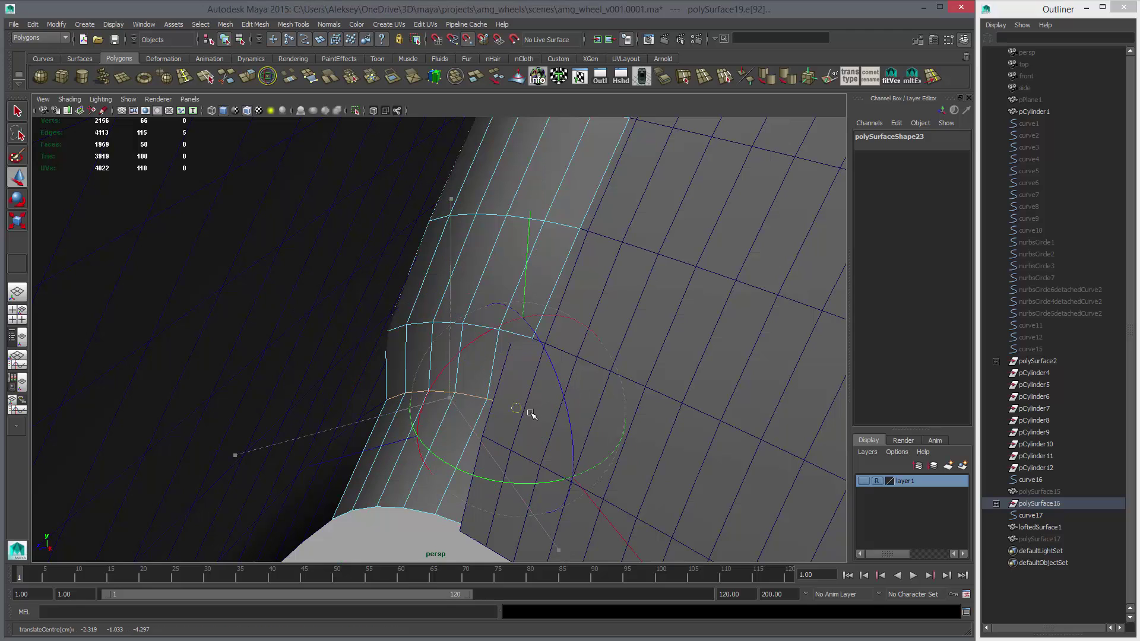
{"action": "left_click", "coordinate": [517, 417]}
{"action": "middle_click_drag", "start_coordinate": [494, 440], "coordinate": [496, 447]}
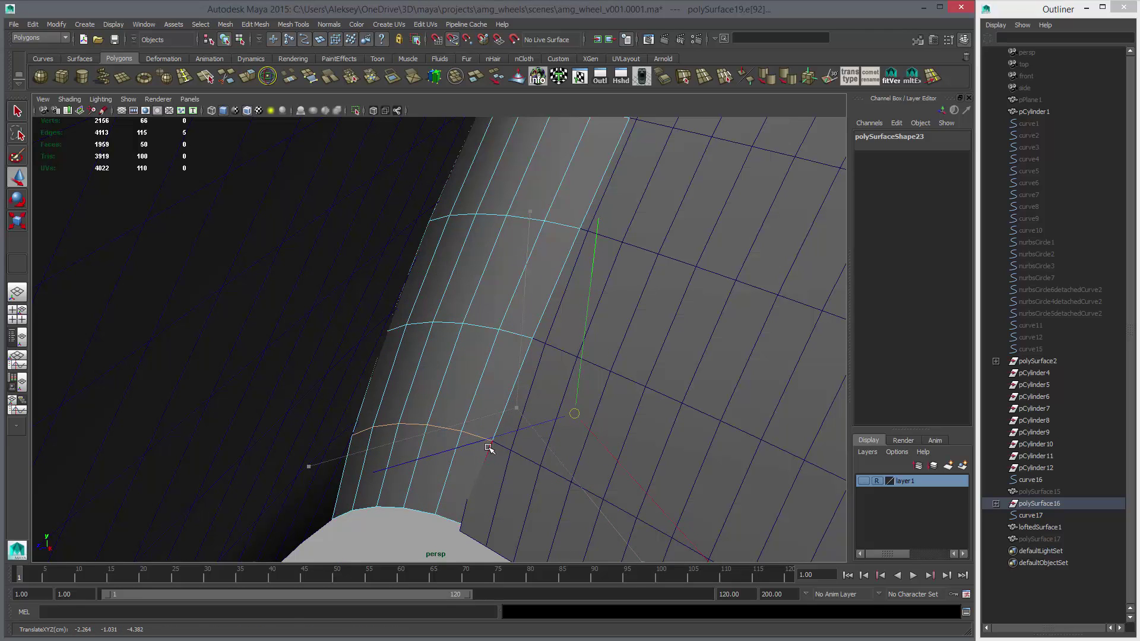
Step: Select the vertices along the strip's open lower end, create a 2 x 2 x 2 lattice around them, and switch to lattice point editing
{"action": "left_click_drag", "start_coordinate": [489, 448], "coordinate": [492, 404], "text": "alt"}
{"action": "right_click_drag", "start_coordinate": [492, 404], "coordinate": [436, 396]}
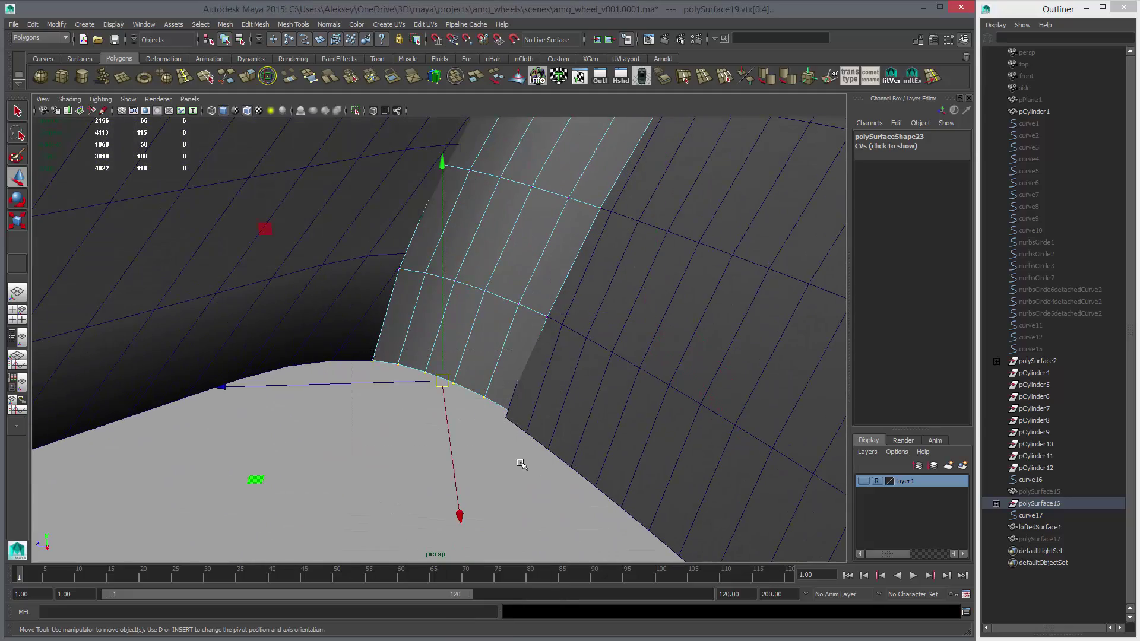
{"action": "left_click_drag", "start_coordinate": [521, 464], "coordinate": [545, 455], "text": "alt"}
{"action": "key", "text": "space"}
{"action": "left_click", "coordinate": [496, 480]}
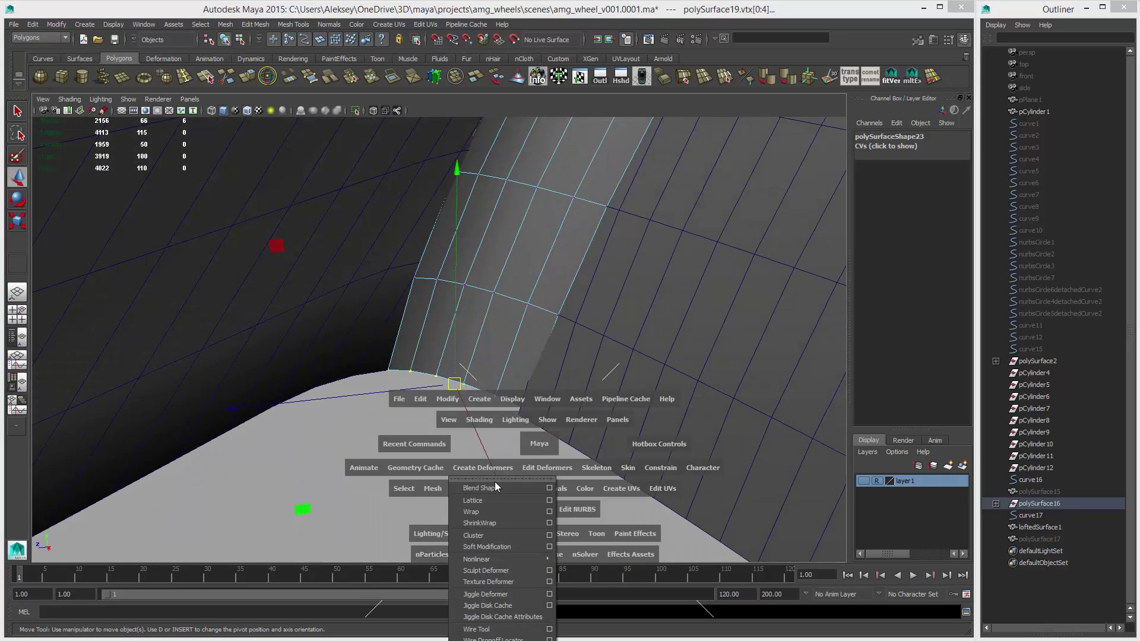
{"action": "left_click", "coordinate": [493, 508]}
{"action": "right_click", "coordinate": [518, 415]}
{"action": "left_click", "coordinate": [515, 403]}
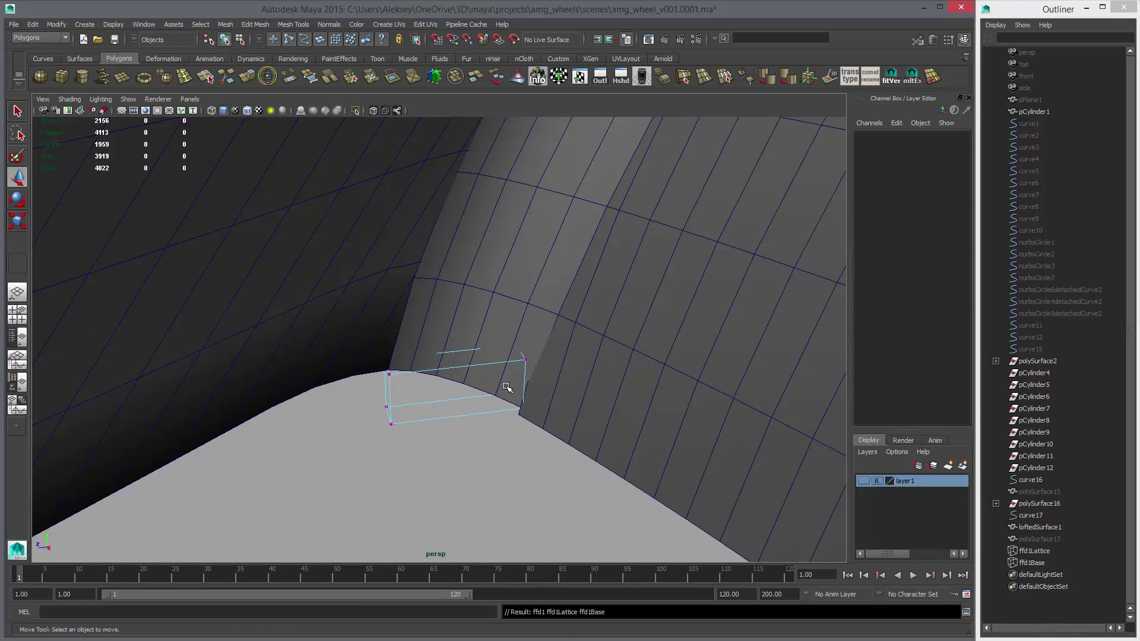
Step: Move the lattice's outer corner point to bring the strip's lower corner onto the lofted surface's corner
{"action": "left_click_drag", "start_coordinate": [549, 430], "coordinate": [547, 428]}
{"action": "left_click_drag", "start_coordinate": [547, 428], "coordinate": [520, 416], "text": "alt"}
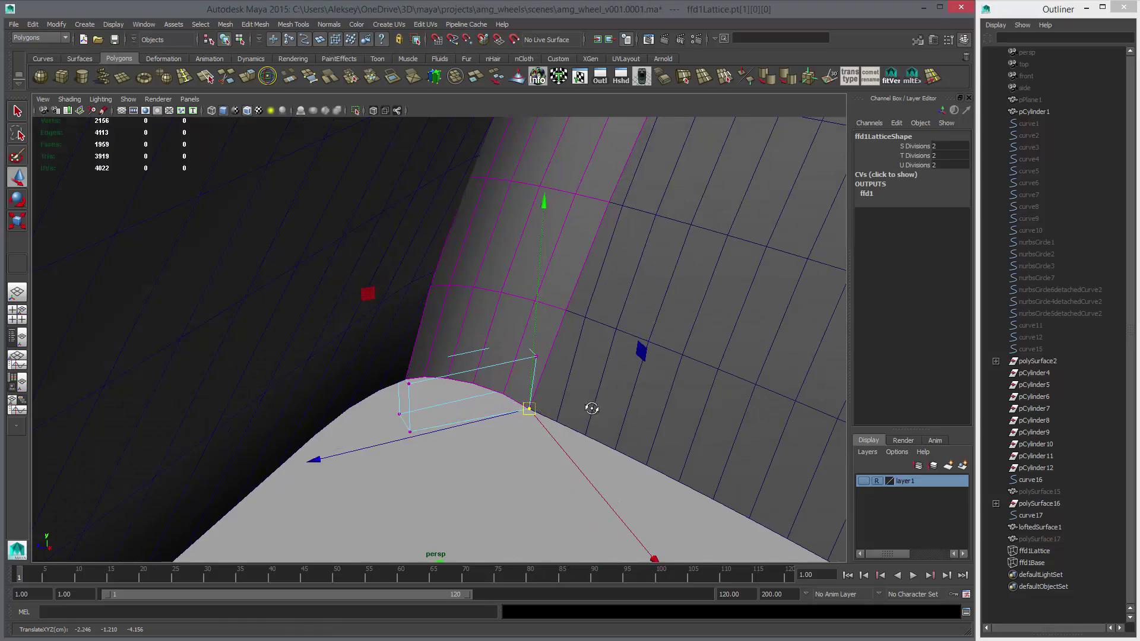
{"action": "left_click_drag", "start_coordinate": [591, 409], "coordinate": [488, 394], "text": "alt"}
Step: Remove the lattice from the fillet strip and return to the strip as an object
{"action": "key", "text": "ctrl+z"}
{"action": "key", "text": "ctrl+z"}
{"action": "key", "text": "ctrl+z"}
Step: Delete the five spoke faces along the lower edge beside the fillet strip's lower end
{"action": "mouse_move", "coordinate": [496, 315]}
{"action": "left_mouse_down", "text": "alt"}
{"action": "mouse_move", "coordinate": [402, 300]}
{"action": "mouse_move", "coordinate": [542, 382]}
{"action": "mouse_move", "coordinate": [595, 275]}
{"action": "mouse_move", "coordinate": [587, 303]}
{"action": "mouse_move", "coordinate": [598, 277]}
{"action": "mouse_move", "coordinate": [611, 338]}
{"action": "mouse_move", "coordinate": [461, 333]}
{"action": "mouse_move", "coordinate": [508, 320]}
{"action": "mouse_move", "coordinate": [542, 277]}
{"action": "mouse_move", "coordinate": [527, 213]}
{"action": "mouse_move", "coordinate": [501, 297]}
{"action": "left_mouse_up", "text": "alt"}
{"action": "middle_click_drag", "start_coordinate": [501, 298], "coordinate": [507, 313], "text": "alt"}
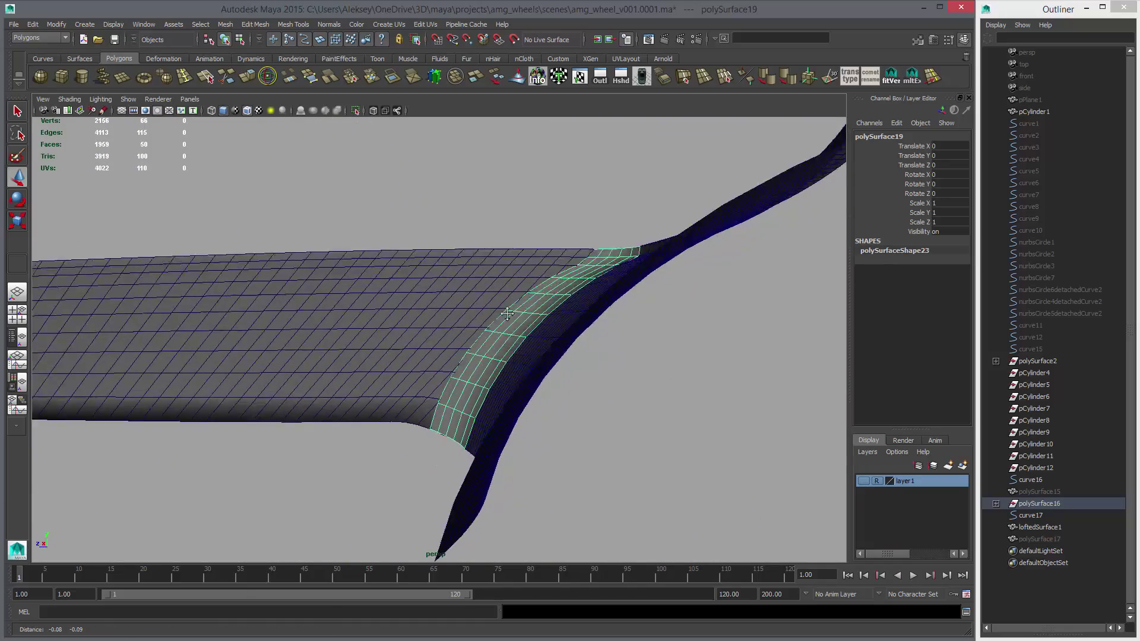
{"action": "right_click_drag", "start_coordinate": [506, 313], "coordinate": [502, 394], "text": "alt"}
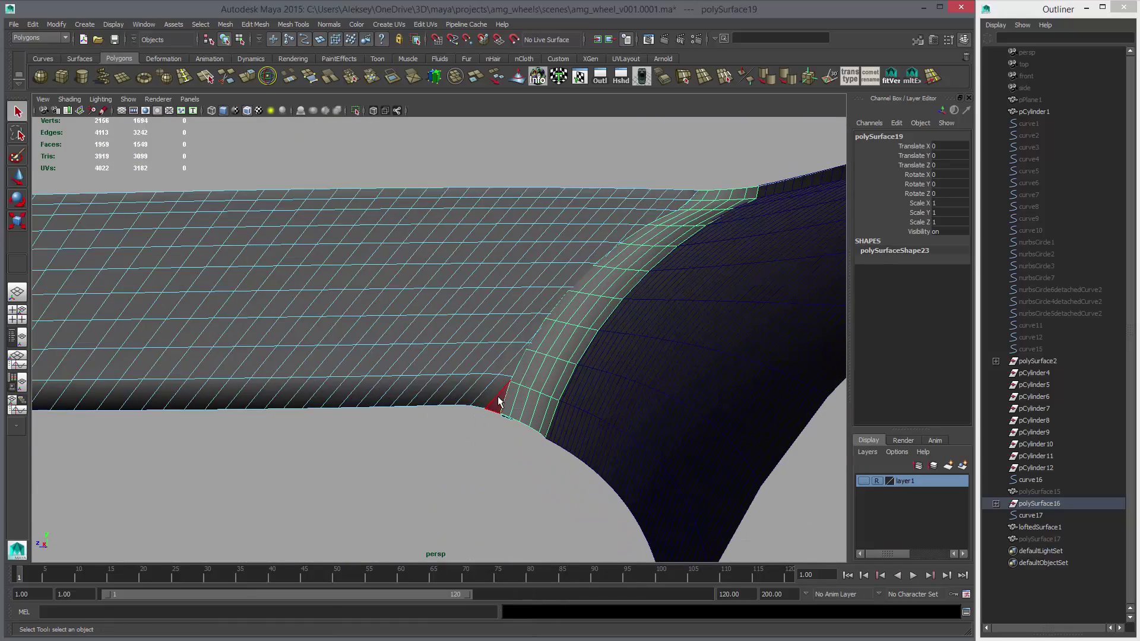
{"action": "left_click", "coordinate": [495, 390]}
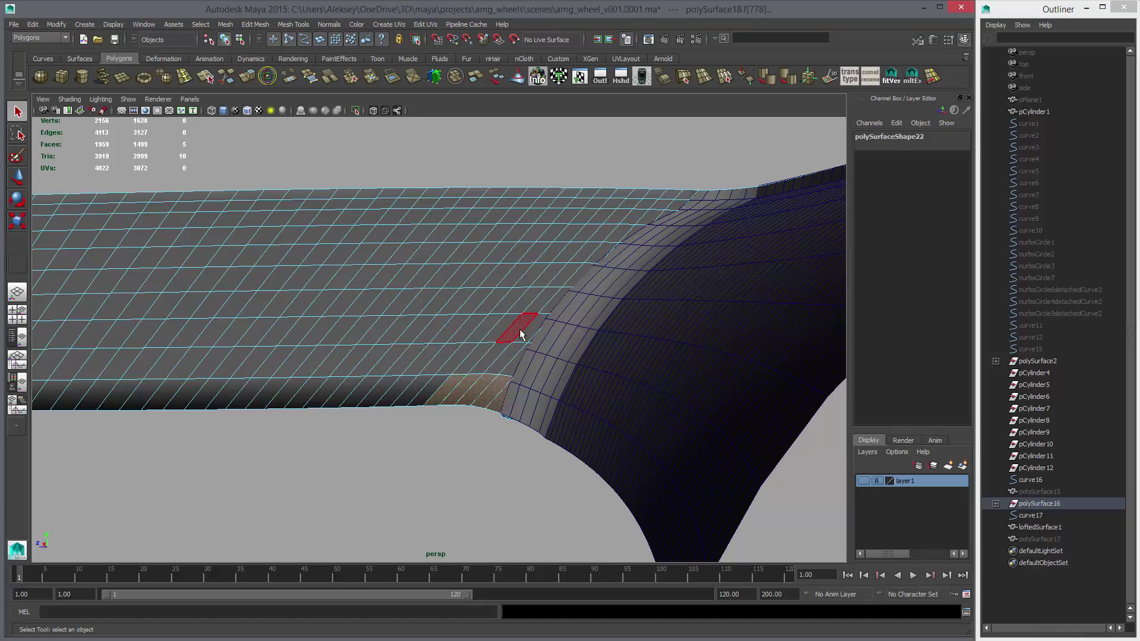
{"action": "key", "text": "Delete"}
Step: Delete the short row of five spoke faces running into the fillet strip near its upper end
{"action": "left_click_drag", "start_coordinate": [519, 354], "coordinate": [624, 320], "text": "alt"}
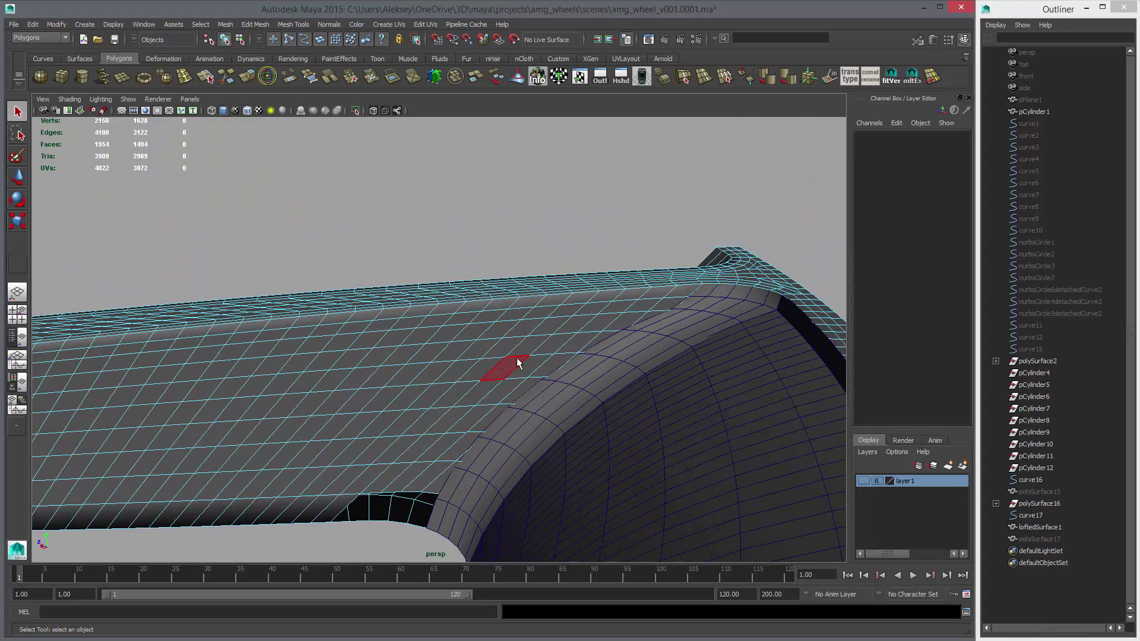
{"action": "left_click", "coordinate": [567, 313]}
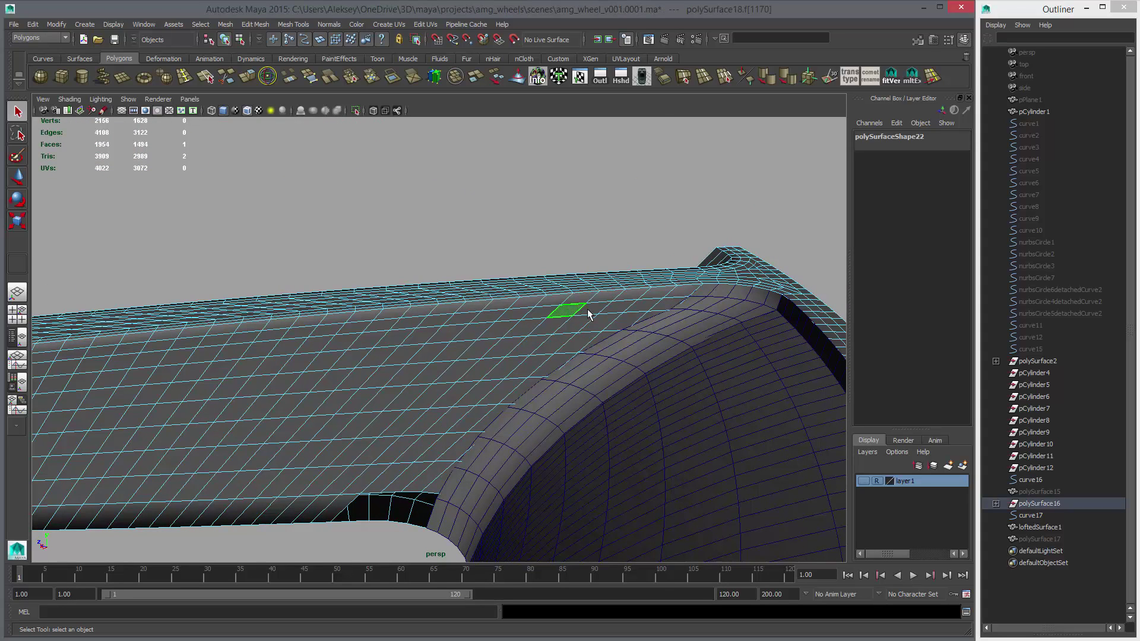
{"action": "double_click", "coordinate": [667, 305], "text": "shift"}
{"action": "key", "text": "Delete"}
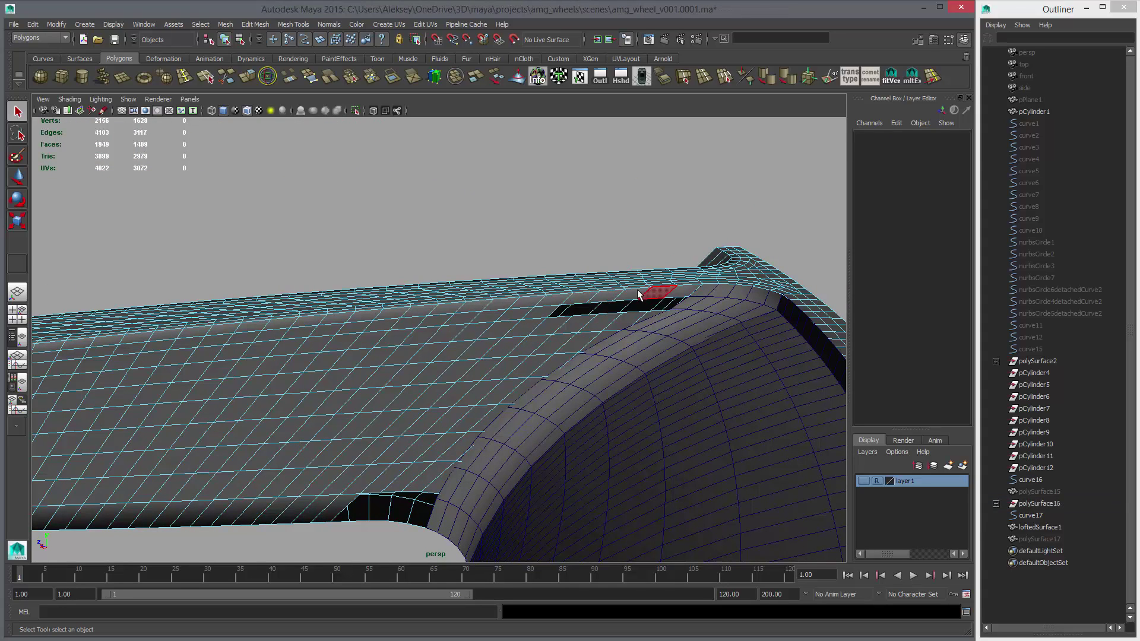
Step: Delete the diagonal spoke face rows between the two openings to clear a gap beside the fillet strip
{"action": "double_click", "coordinate": [534, 346]}
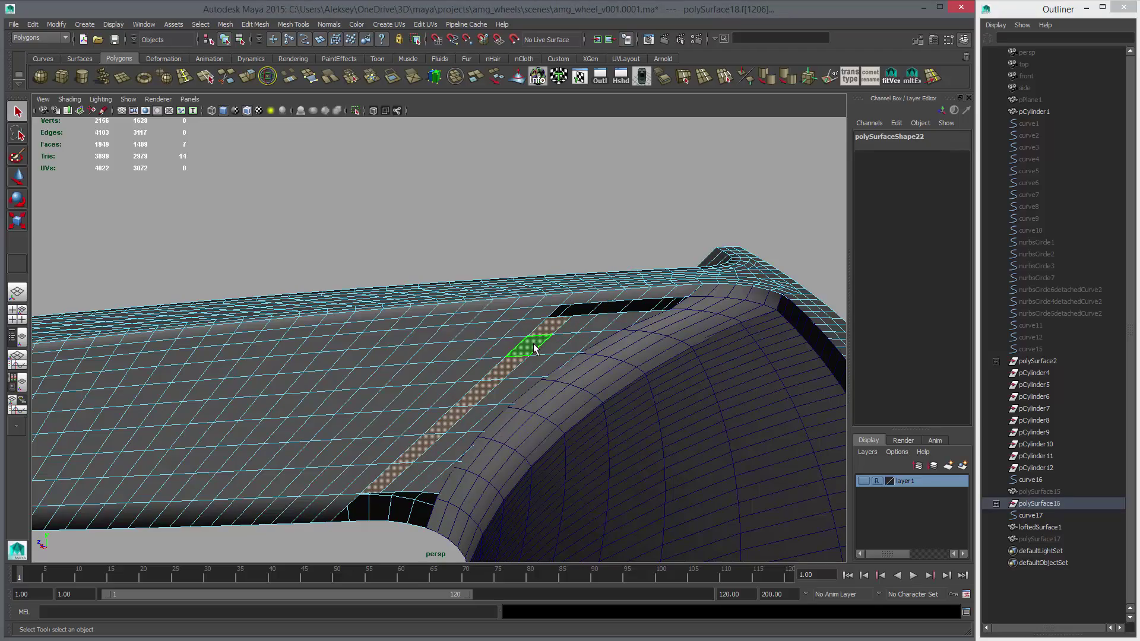
{"action": "key", "text": "Delete"}
{"action": "double_click", "coordinate": [559, 341]}
{"action": "key", "text": "Delete"}
Step: Delete the column of lofted surface faces running alongside the fillet strip to open a gap
{"action": "left_click_drag", "start_coordinate": [595, 356], "coordinate": [552, 339], "text": "alt"}
{"action": "right_click_drag", "start_coordinate": [552, 339], "coordinate": [594, 358], "text": "alt"}
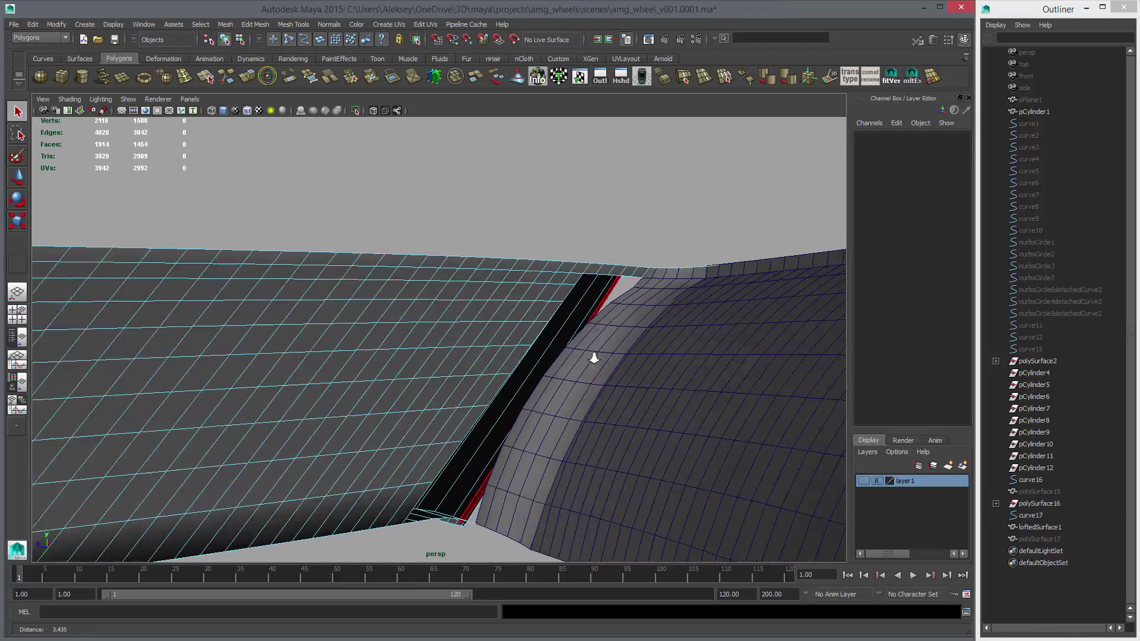
{"action": "left_click_drag", "start_coordinate": [594, 358], "coordinate": [586, 255], "text": "alt"}
{"action": "left_click", "coordinate": [561, 374]}
{"action": "left_click", "coordinate": [608, 324]}
{"action": "right_click_drag", "start_coordinate": [587, 253], "coordinate": [585, 283]}
{"action": "left_click", "coordinate": [569, 236]}
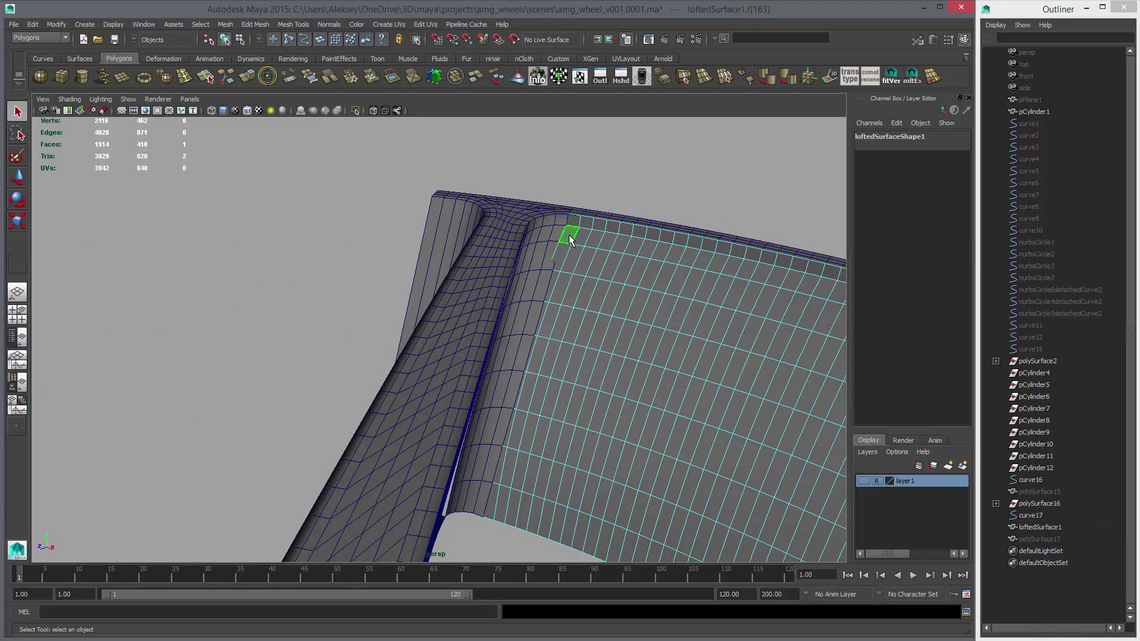
{"action": "key", "text": "Delete"}
{"action": "left_click", "coordinate": [558, 264]}
{"action": "key", "text": "Delete"}
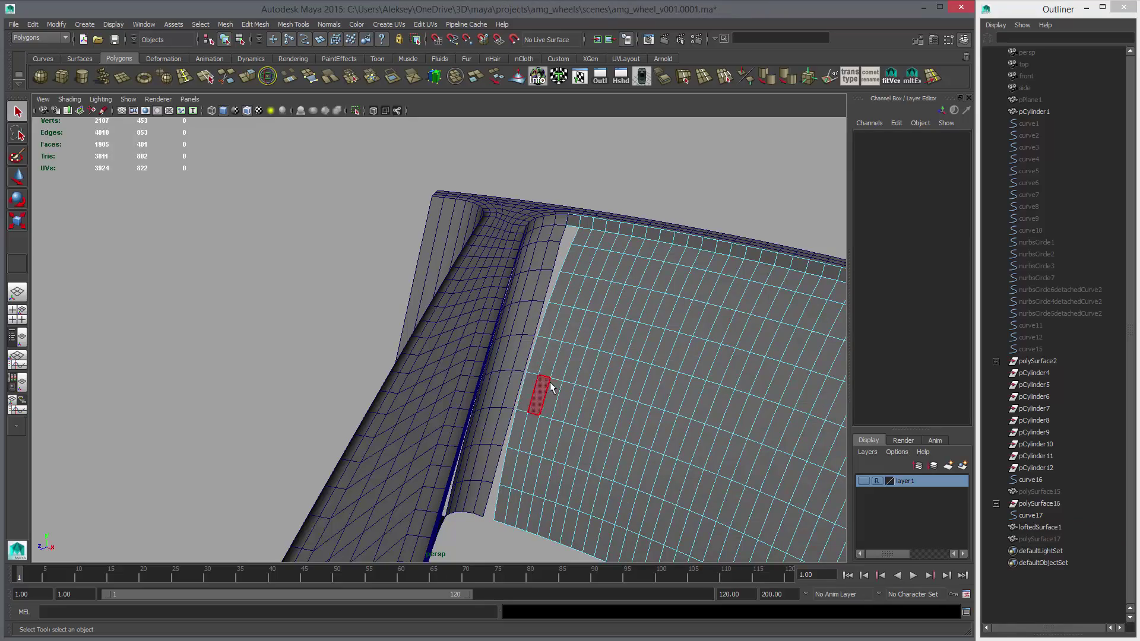
Step: Select the next face column of the lofted surface beside the gap and examine it against the fillet strip in top view
{"action": "mouse_move", "coordinate": [549, 382]}
{"action": "left_mouse_down", "text": "alt"}
{"action": "mouse_move", "coordinate": [562, 293]}
{"action": "mouse_move", "coordinate": [538, 387]}
{"action": "left_mouse_up", "text": "alt"}
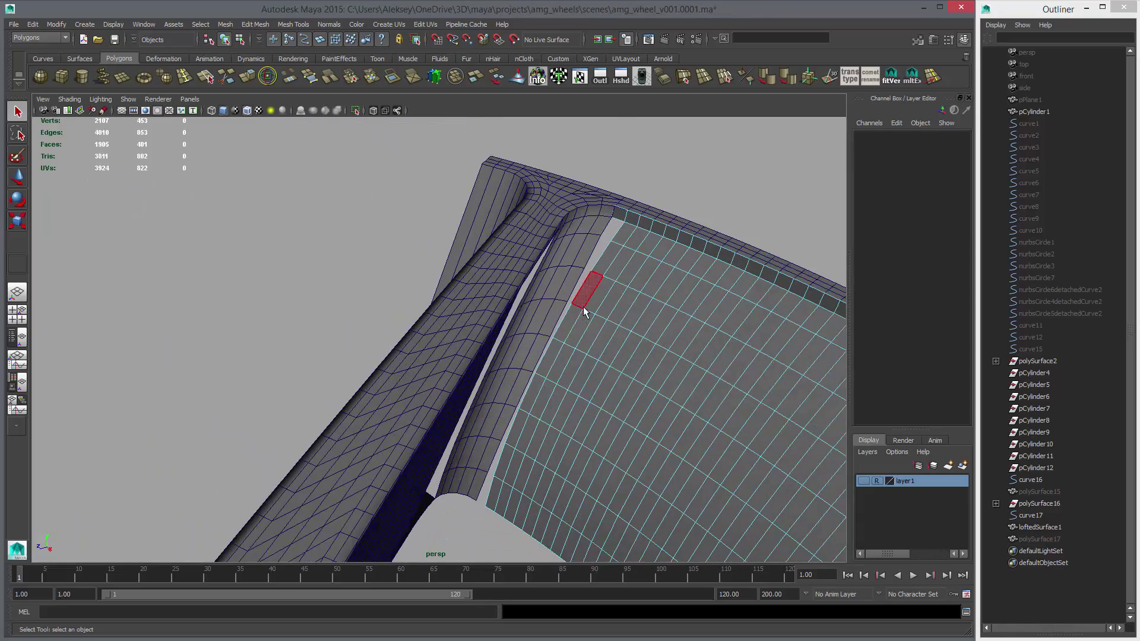
{"action": "left_click", "coordinate": [620, 239]}
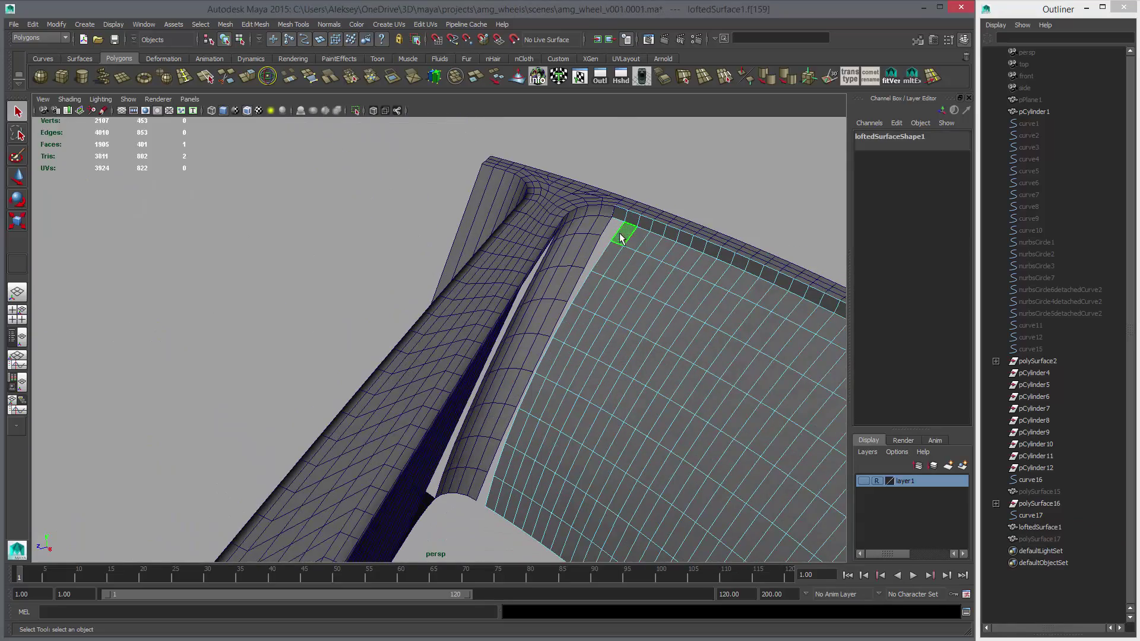
{"action": "double_click", "coordinate": [496, 498], "text": "shift"}
{"action": "key", "text": "space"}
{"action": "key", "text": "space"}
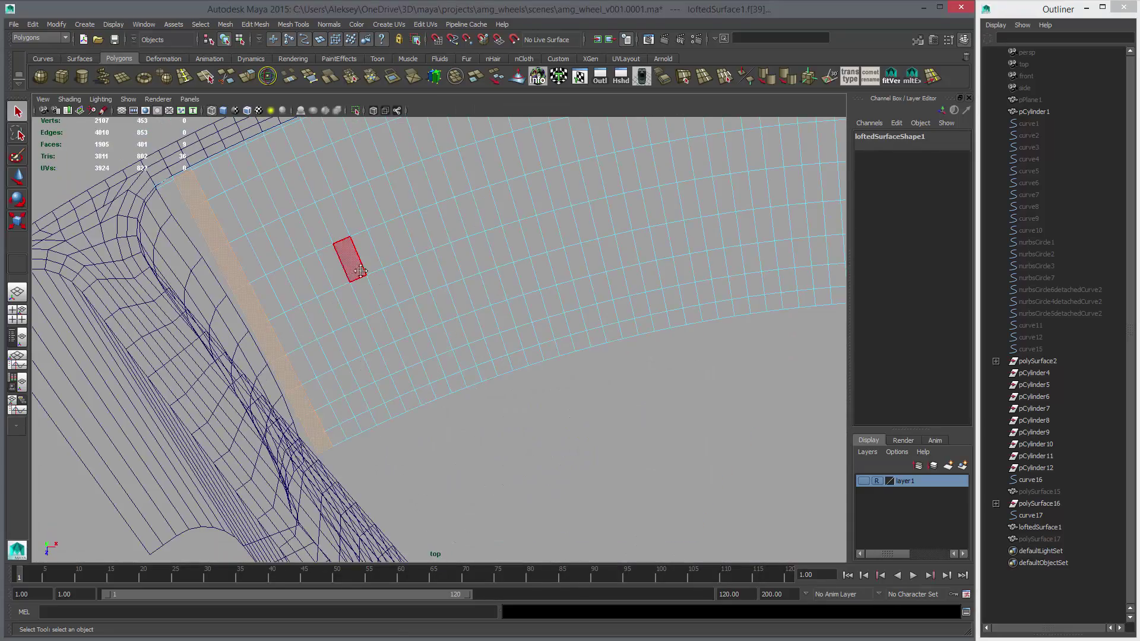
{"action": "middle_click_drag", "start_coordinate": [361, 271], "coordinate": [457, 297], "text": "alt"}
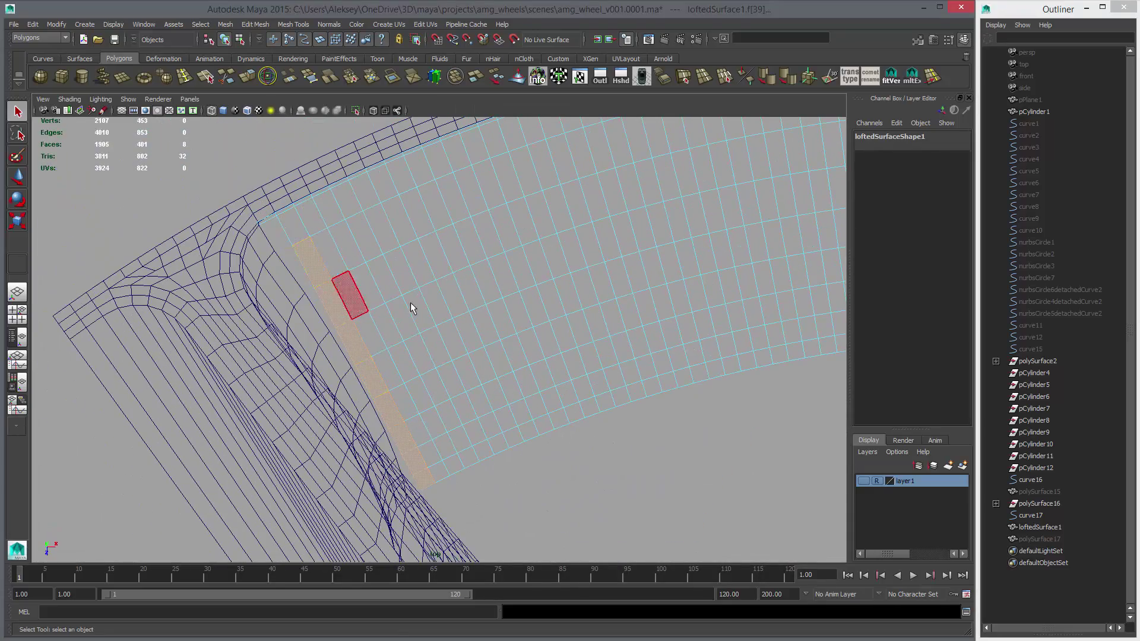
{"action": "key", "text": "space"}
{"action": "key", "text": "space"}
{"action": "left_click_drag", "start_coordinate": [617, 310], "coordinate": [648, 308], "text": "alt"}
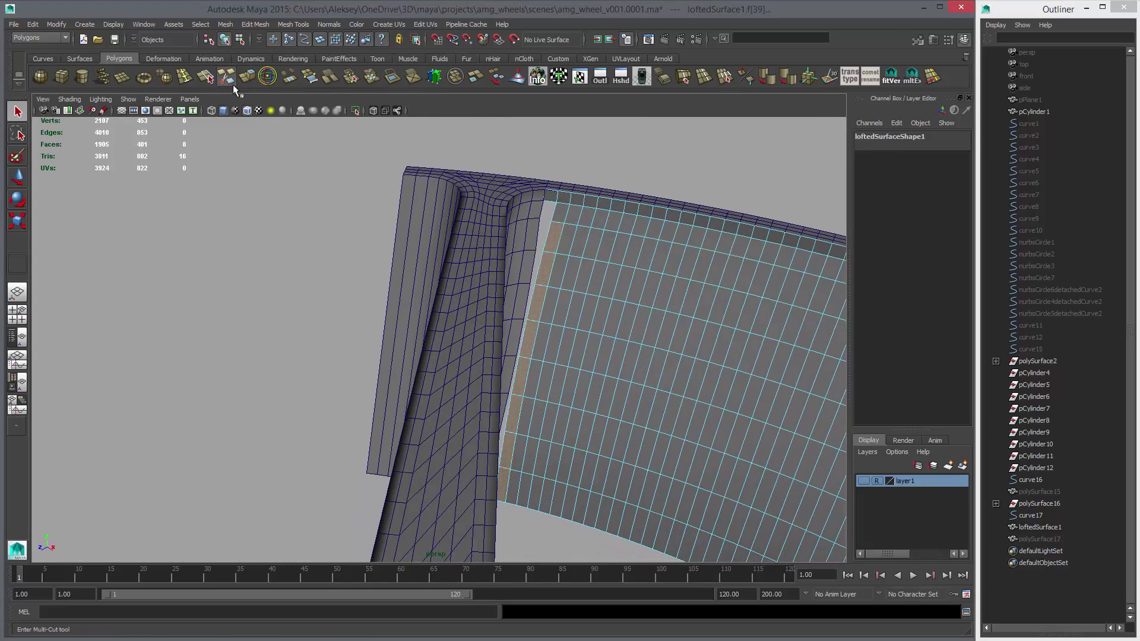
Step: Cut a lengthwise split through the lofted surface's first face column with Multi-Cut and delete the narrow faces beside the gap
{"action": "left_click", "coordinate": [232, 85]}
{"action": "left_click_drag", "start_coordinate": [572, 181], "coordinate": [572, 182]}
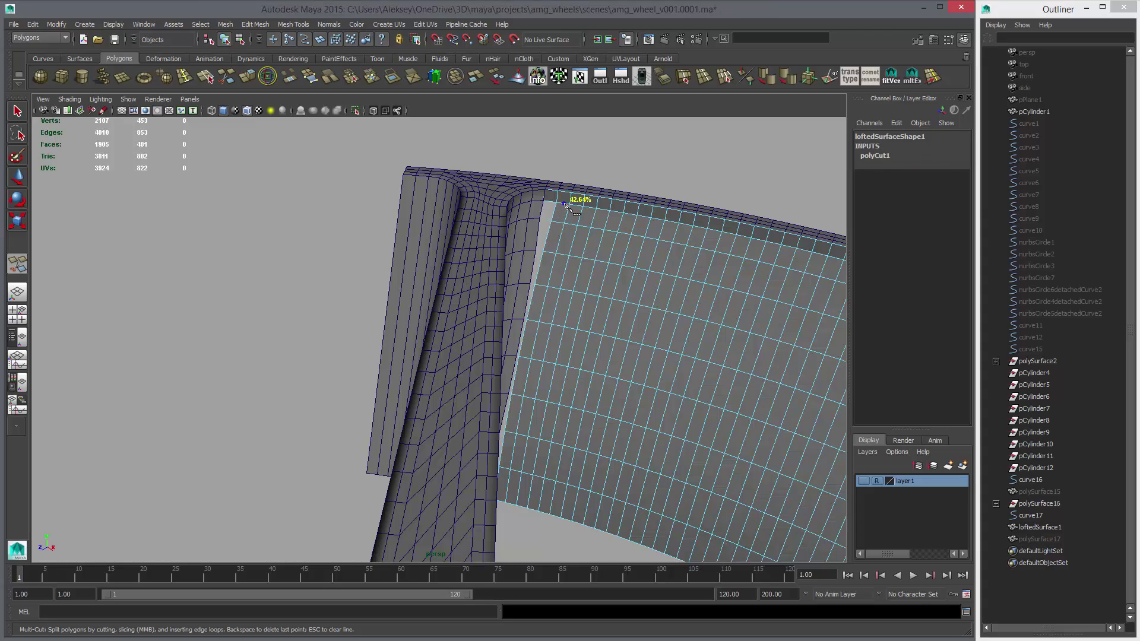
{"action": "left_click_drag", "start_coordinate": [512, 458], "coordinate": [505, 478], "text": "alt"}
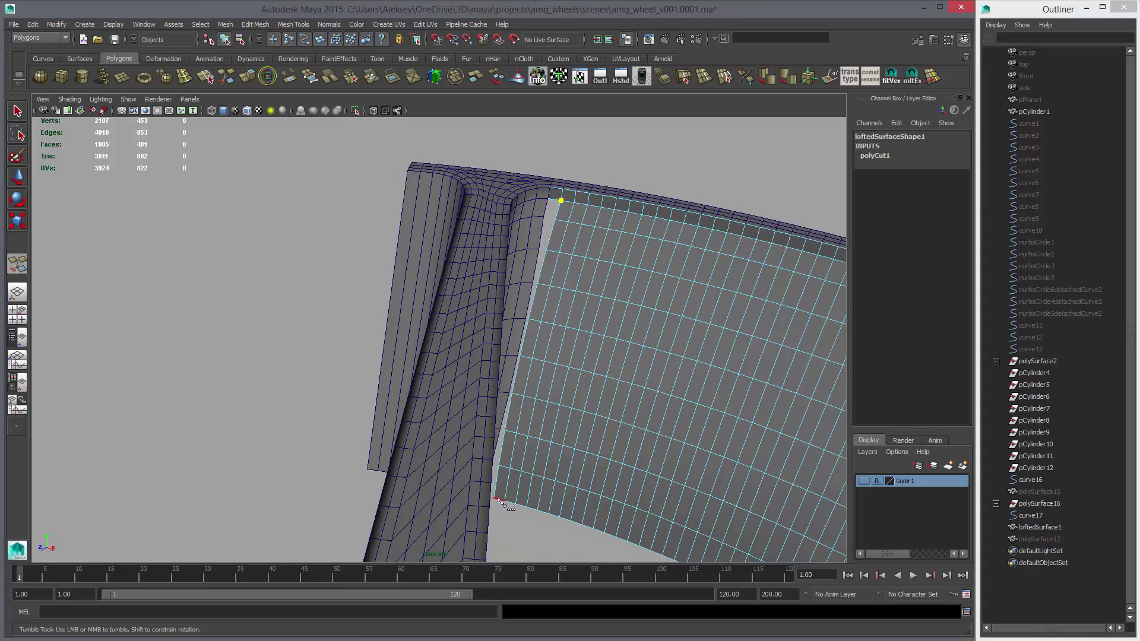
{"action": "right_click", "coordinate": [545, 335]}
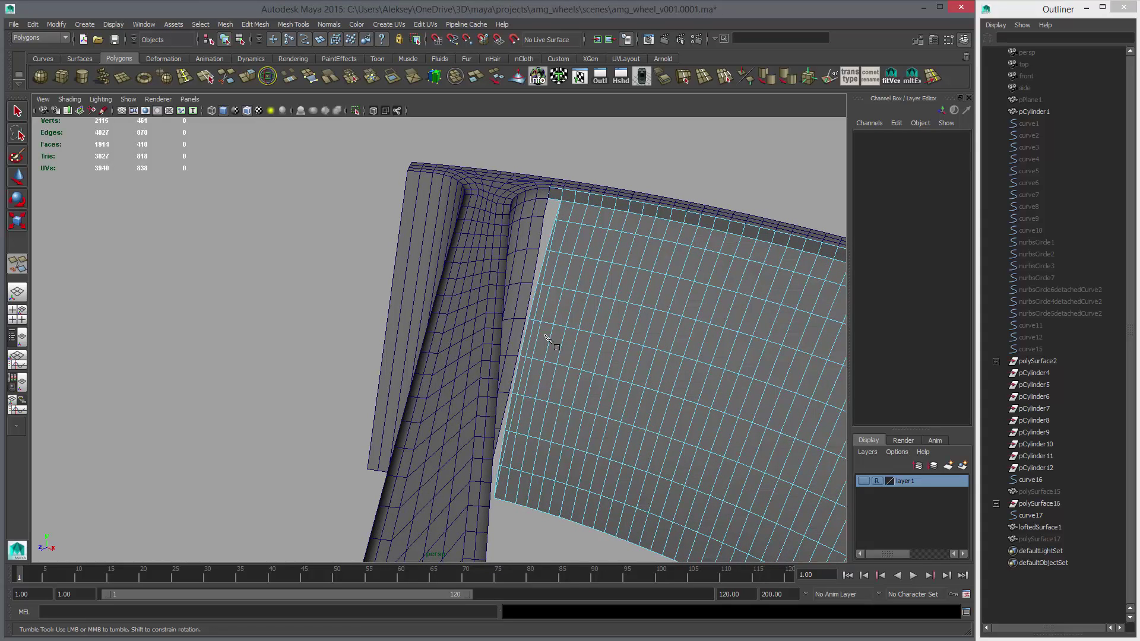
{"action": "key", "text": "w"}
{"action": "right_click_drag", "start_coordinate": [527, 332], "coordinate": [527, 359]}
{"action": "key", "text": "q"}
{"action": "left_click", "coordinate": [533, 313]}
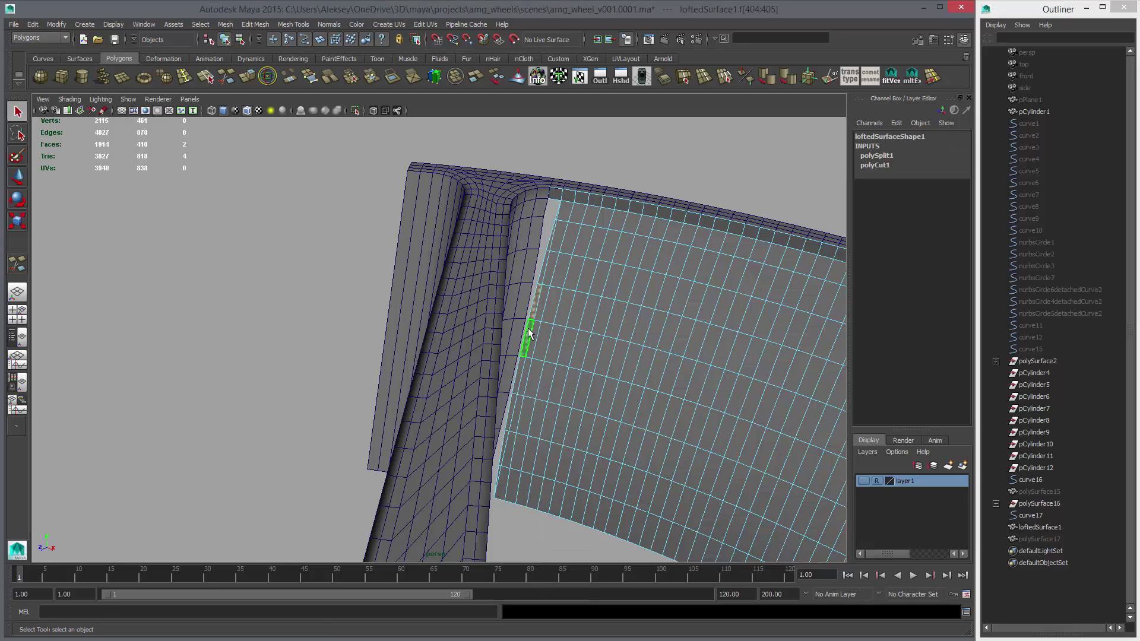
{"action": "key", "text": "Delete"}
Step: Snap the upper corner vertices of the fillet strip and lofted surface together where their edges meet
{"action": "left_click_drag", "start_coordinate": [564, 288], "coordinate": [596, 321], "text": "alt"}
{"action": "left_click", "coordinate": [604, 239]}
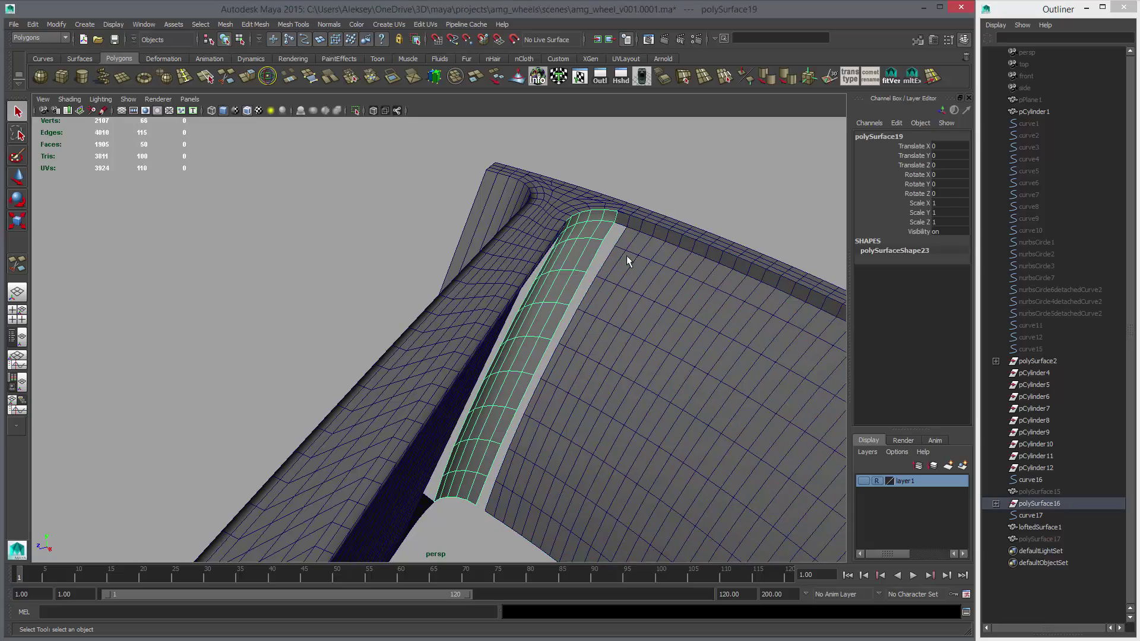
{"action": "middle_click_drag", "start_coordinate": [657, 267], "coordinate": [562, 385], "text": "alt"}
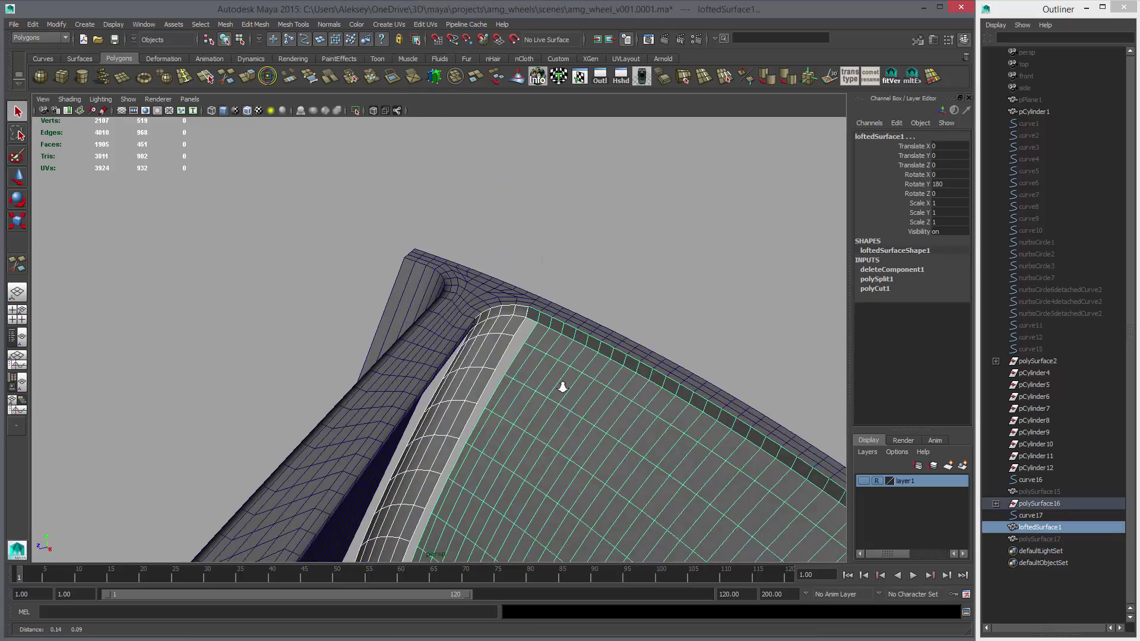
{"action": "right_click_drag", "start_coordinate": [562, 384], "coordinate": [746, 366], "text": "alt"}
{"action": "middle_click_drag", "start_coordinate": [746, 367], "coordinate": [592, 401], "text": "alt"}
{"action": "right_click_drag", "start_coordinate": [592, 401], "coordinate": [542, 401]}
{"action": "key", "text": "w"}
{"action": "mouse_move", "coordinate": [540, 338]}
{"action": "left_mouse_down"}
{"action": "mouse_move", "coordinate": [558, 365]}
{"action": "mouse_move", "coordinate": [545, 351]}
{"action": "left_mouse_up"}
{"action": "key", "text": "v"}
{"action": "left_click_drag", "start_coordinate": [542, 305], "coordinate": [555, 327]}
Step: Combine the fillet strip and the lofted surface into one mesh
{"action": "left_click", "coordinate": [524, 376]}
{"action": "left_click", "coordinate": [717, 473], "text": "shift"}
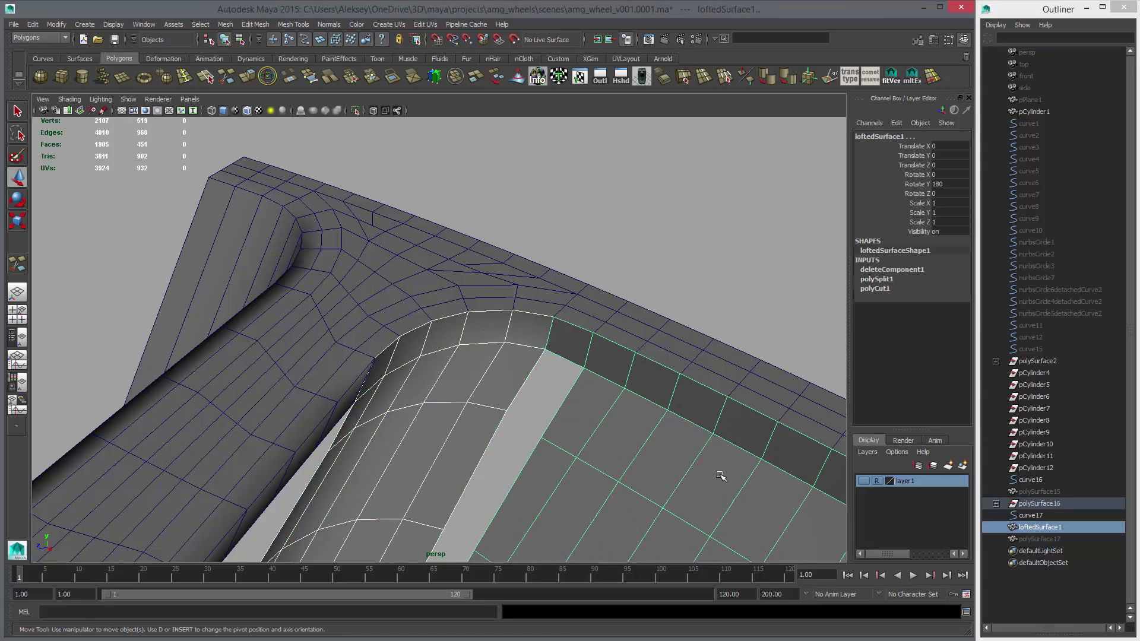
{"action": "right_click_drag", "start_coordinate": [720, 475], "coordinate": [579, 295], "text": "alt"}
{"action": "middle_click_drag", "start_coordinate": [579, 294], "coordinate": [586, 216], "text": "alt"}
{"action": "right_click_drag", "start_coordinate": [586, 216], "coordinate": [496, 255], "text": "alt"}
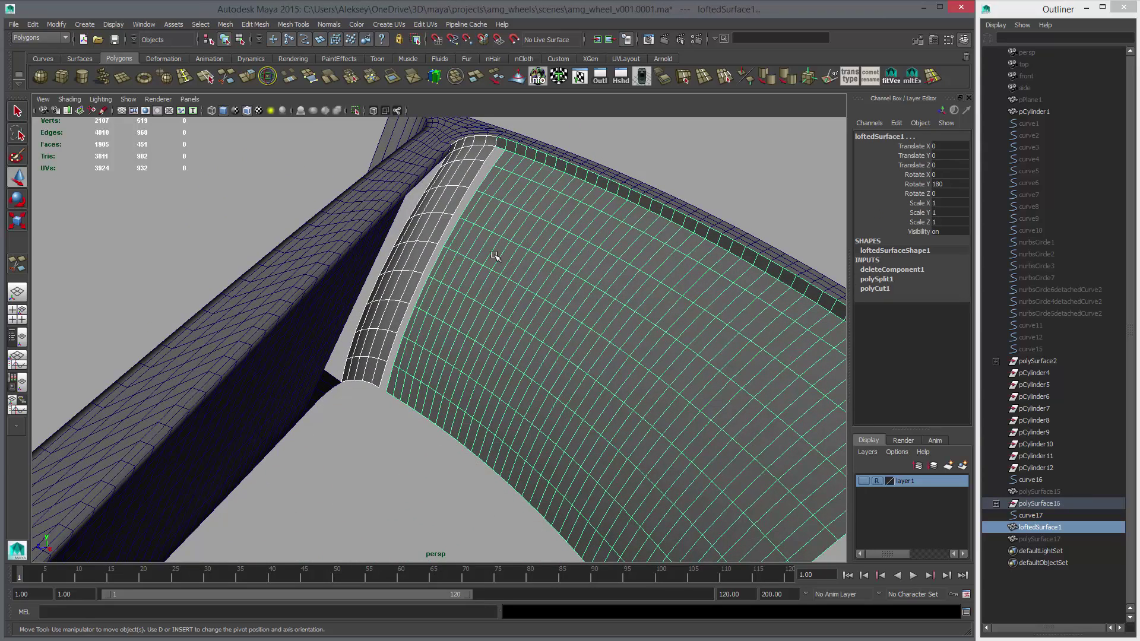
{"action": "left_click", "coordinate": [436, 80]}
{"action": "left_click", "coordinate": [508, 163]}
Step: Bridge the facing border edges of the fillet strip and lofted surface to close the long gap
{"action": "right_click_drag", "start_coordinate": [502, 165], "coordinate": [503, 141]}
{"action": "key", "text": "q"}
{"action": "double_click", "coordinate": [492, 154]}
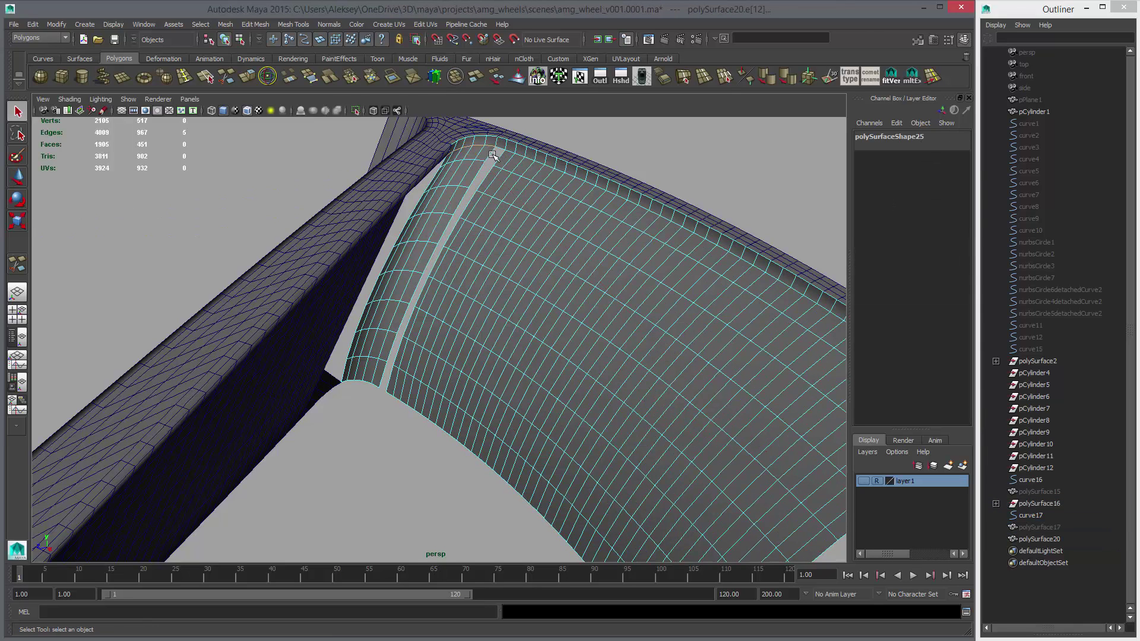
{"action": "left_click", "coordinate": [382, 377]}
{"action": "left_click", "coordinate": [388, 383], "text": "shift"}
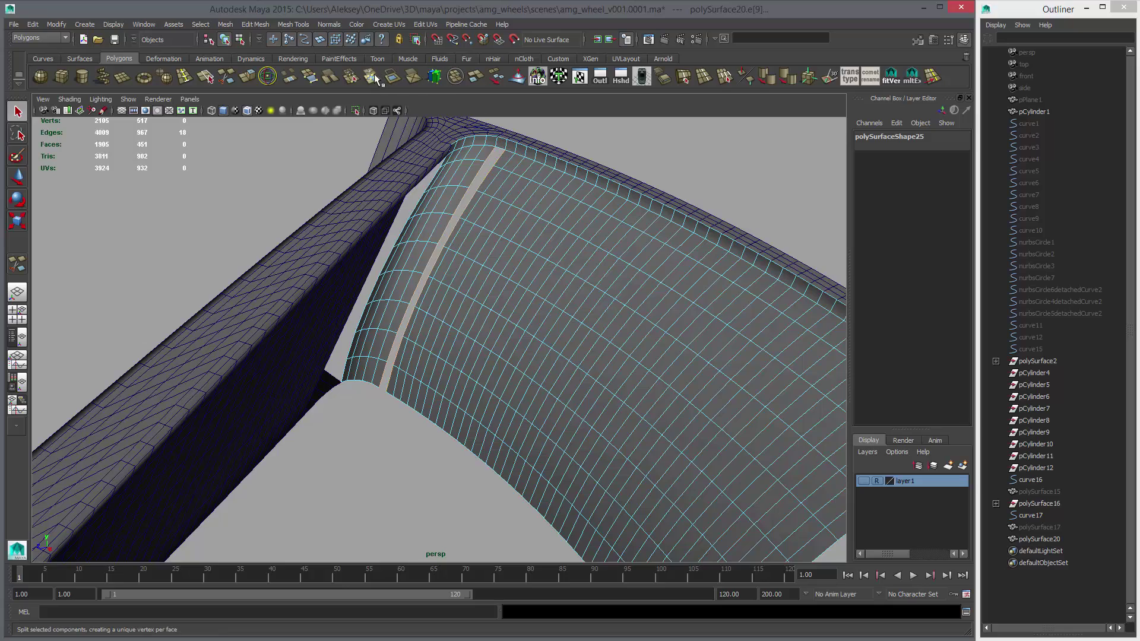
{"action": "key", "text": "g"}
{"action": "right_click_drag", "start_coordinate": [517, 201], "coordinate": [540, 189]}
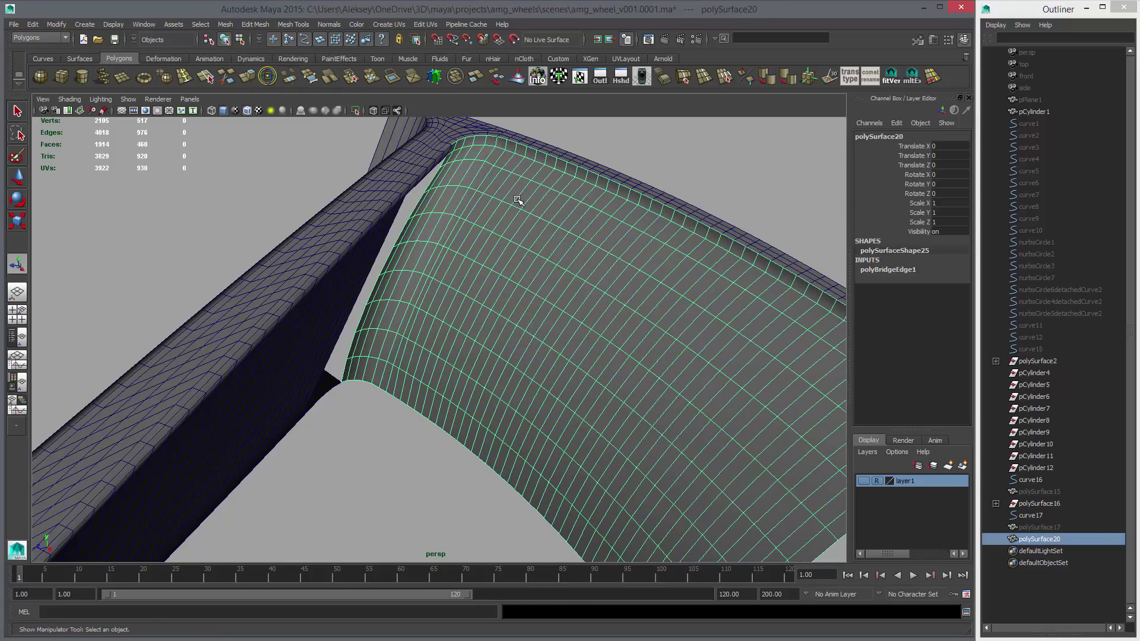
{"action": "left_click", "coordinate": [715, 148]}
Step: Turn off the wireframe overlay on the shaded view and inspect the bridged surface's smoothness beside the spoke
{"action": "right_click_drag", "start_coordinate": [700, 155], "coordinate": [492, 252], "text": "alt"}
{"action": "left_click_drag", "start_coordinate": [492, 253], "coordinate": [489, 239], "text": "alt"}
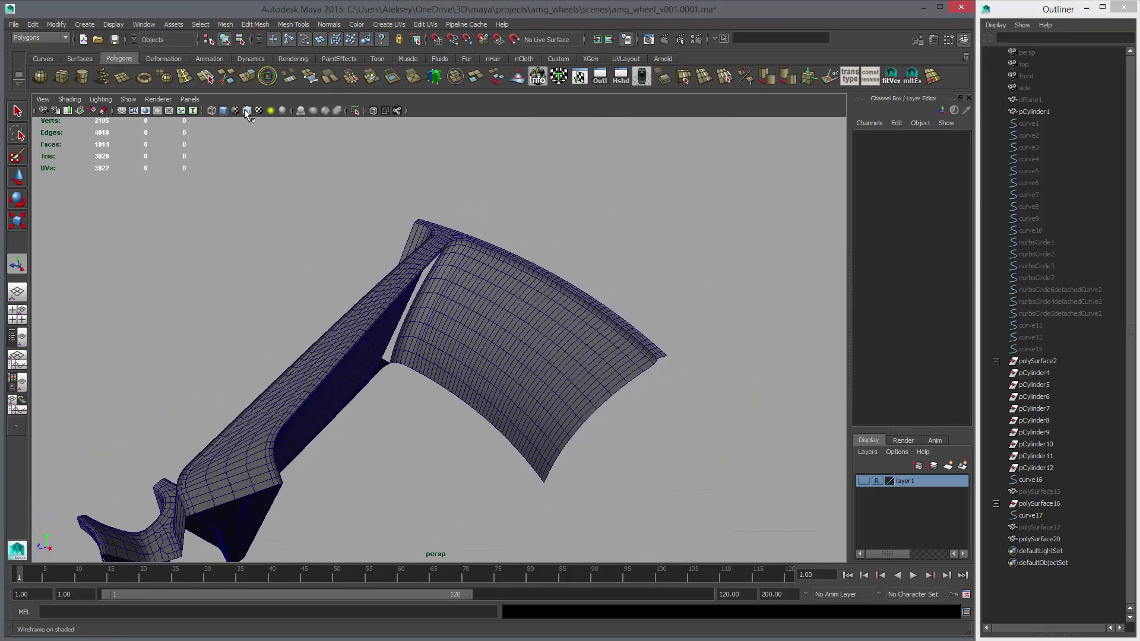
{"action": "left_click", "coordinate": [247, 110]}
{"action": "mouse_move", "coordinate": [419, 279]}
{"action": "left_mouse_down", "text": "alt"}
{"action": "mouse_move", "coordinate": [427, 270]}
{"action": "mouse_move", "coordinate": [397, 247]}
{"action": "mouse_move", "coordinate": [401, 358]}
{"action": "mouse_move", "coordinate": [450, 304]}
{"action": "mouse_move", "coordinate": [450, 341]}
{"action": "left_mouse_up", "text": "alt"}
{"action": "scroll", "coordinate": [593, 323], "scroll_direction": "up", "scroll_amount": 5}
{"action": "left_click", "coordinate": [600, 320]}
{"action": "scroll", "coordinate": [488, 240], "scroll_direction": "up", "scroll_amount": 2}
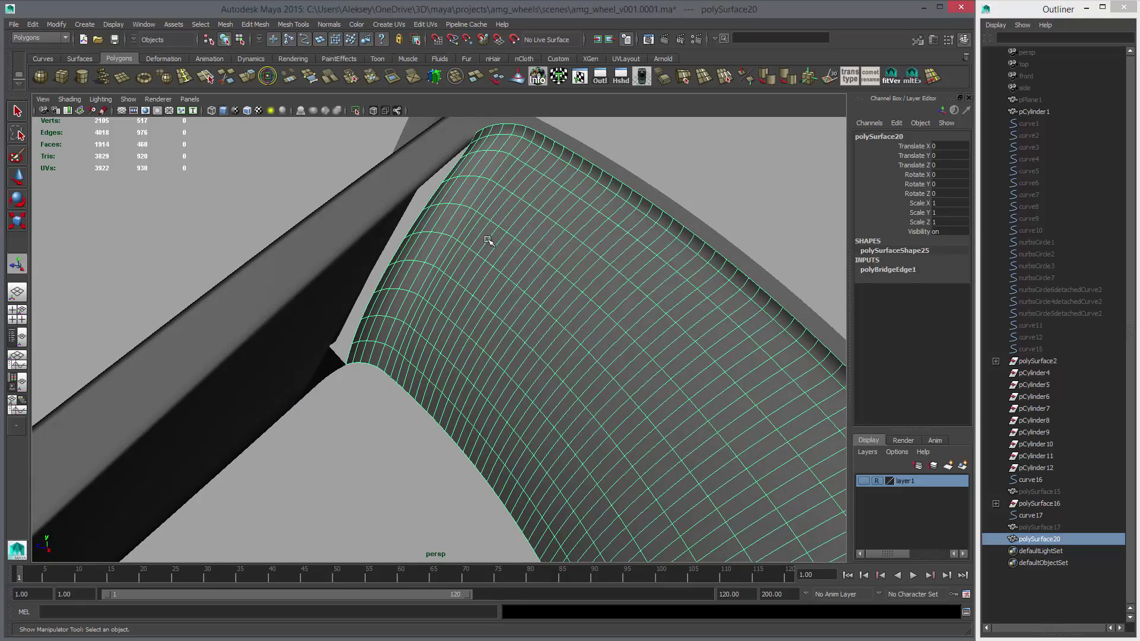
{"action": "left_click", "coordinate": [383, 229]}
{"action": "left_click_drag", "start_coordinate": [464, 239], "coordinate": [504, 249], "text": "alt"}
{"action": "left_click", "coordinate": [546, 254], "text": "shift"}
Step: Extrude the five spoke border edges at the gap's lower end upward into a short row of faces
{"action": "scroll", "coordinate": [539, 354], "scroll_direction": "up", "scroll_amount": 2}
{"action": "middle_click_drag", "start_coordinate": [379, 329], "coordinate": [504, 254], "text": "alt"}
{"action": "scroll", "coordinate": [509, 296], "scroll_direction": "up", "scroll_amount": 2}
{"action": "left_click_drag", "start_coordinate": [504, 255], "coordinate": [450, 435], "text": "alt"}
{"action": "right_click_drag", "start_coordinate": [418, 528], "coordinate": [420, 413]}
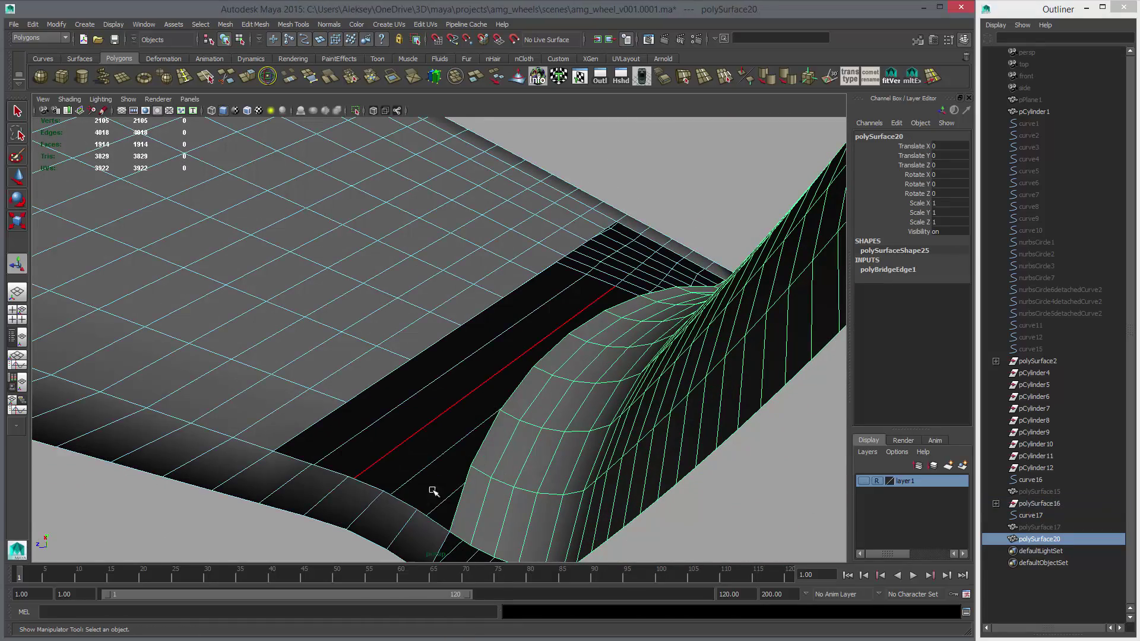
{"action": "left_click", "coordinate": [438, 527]}
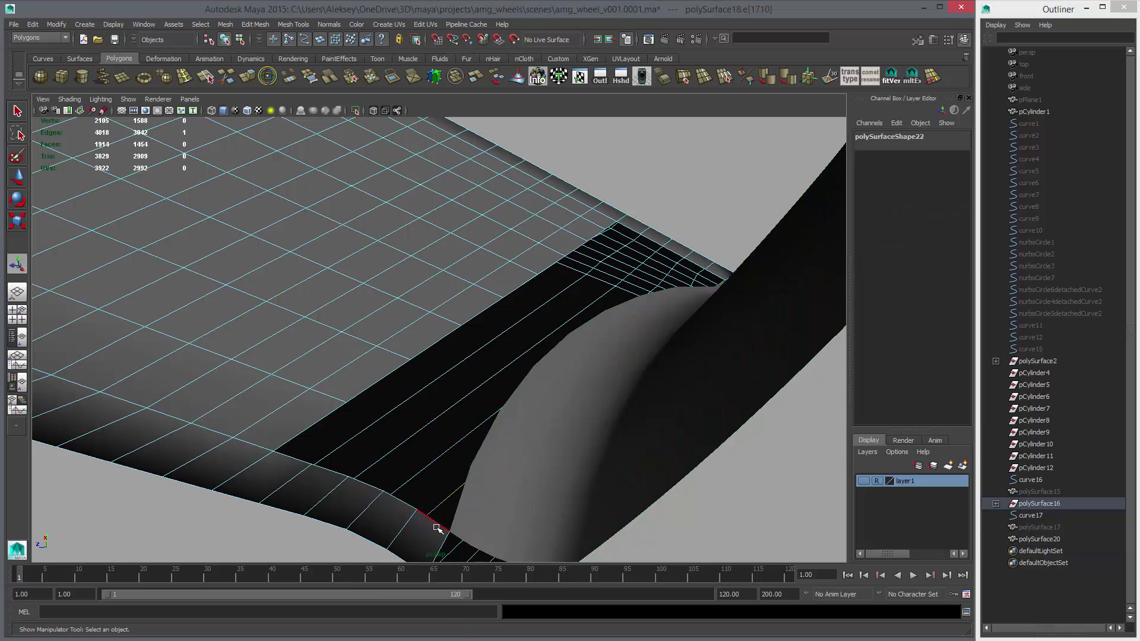
{"action": "double_click", "coordinate": [297, 462]}
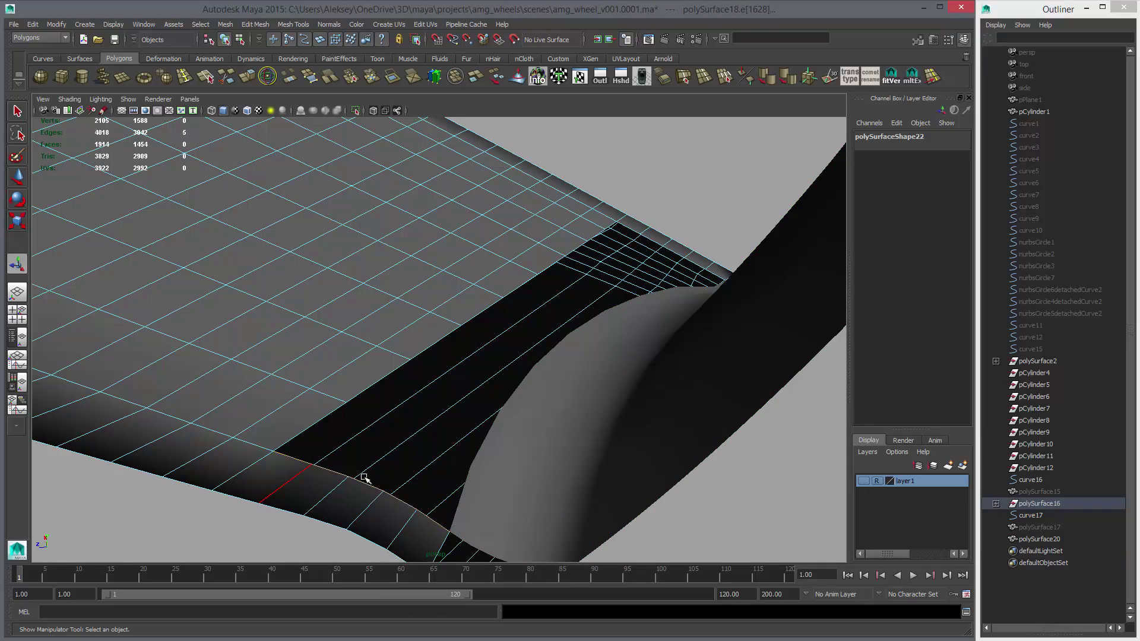
{"action": "left_click_drag", "start_coordinate": [364, 473], "coordinate": [479, 345], "text": "alt"}
{"action": "key", "text": "w"}
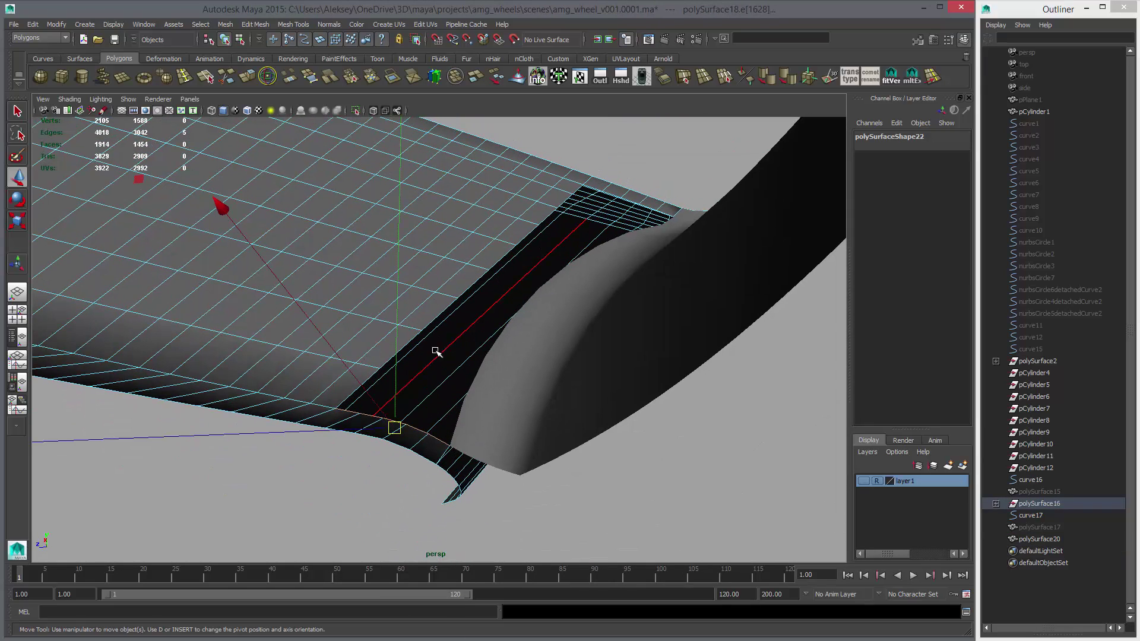
{"action": "left_click", "coordinate": [248, 77]}
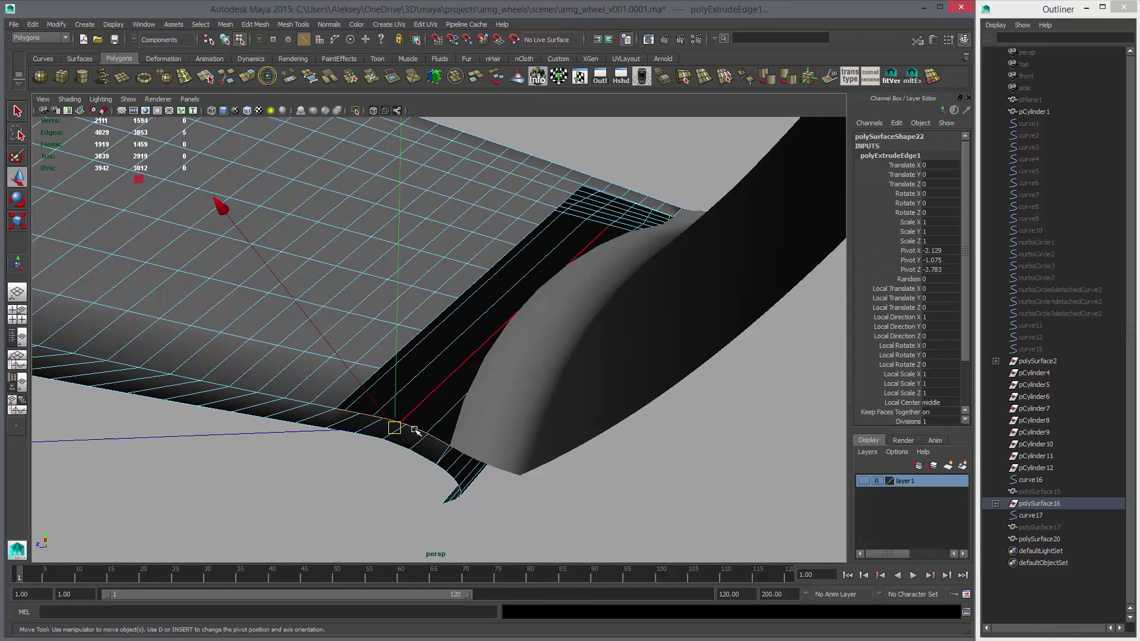
{"action": "middle_click_drag", "start_coordinate": [416, 478], "coordinate": [419, 438]}
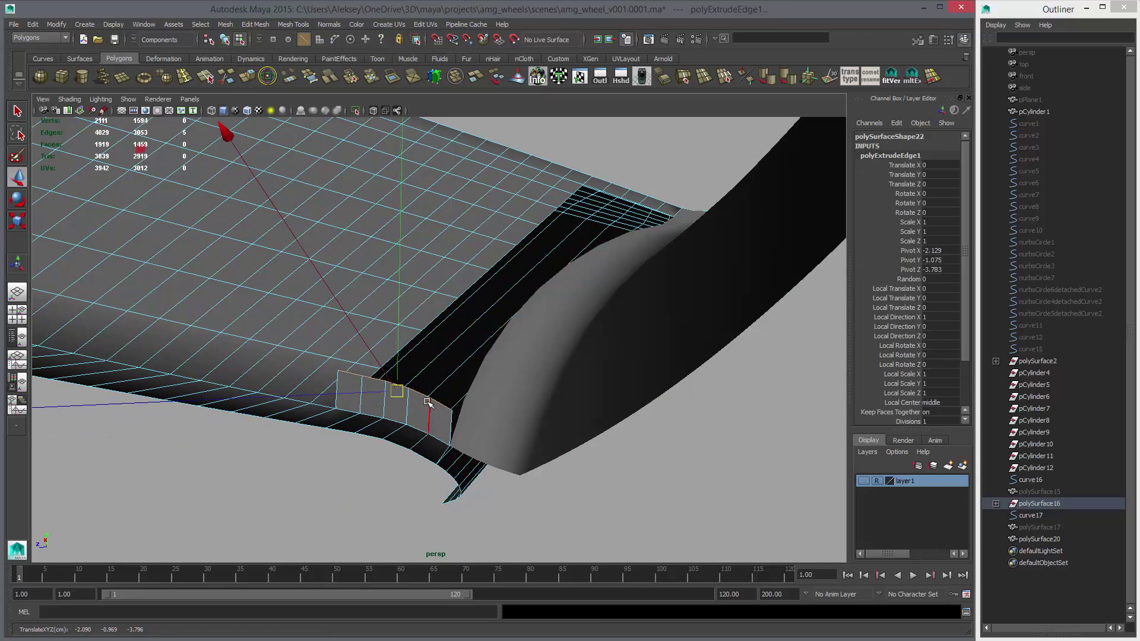
{"action": "right_click_drag", "start_coordinate": [427, 403], "coordinate": [429, 411]}
Step: Create a lattice with 2 × 2 × 2 divisions around the extruded edges and switch to editing its points
{"action": "key", "text": "space"}
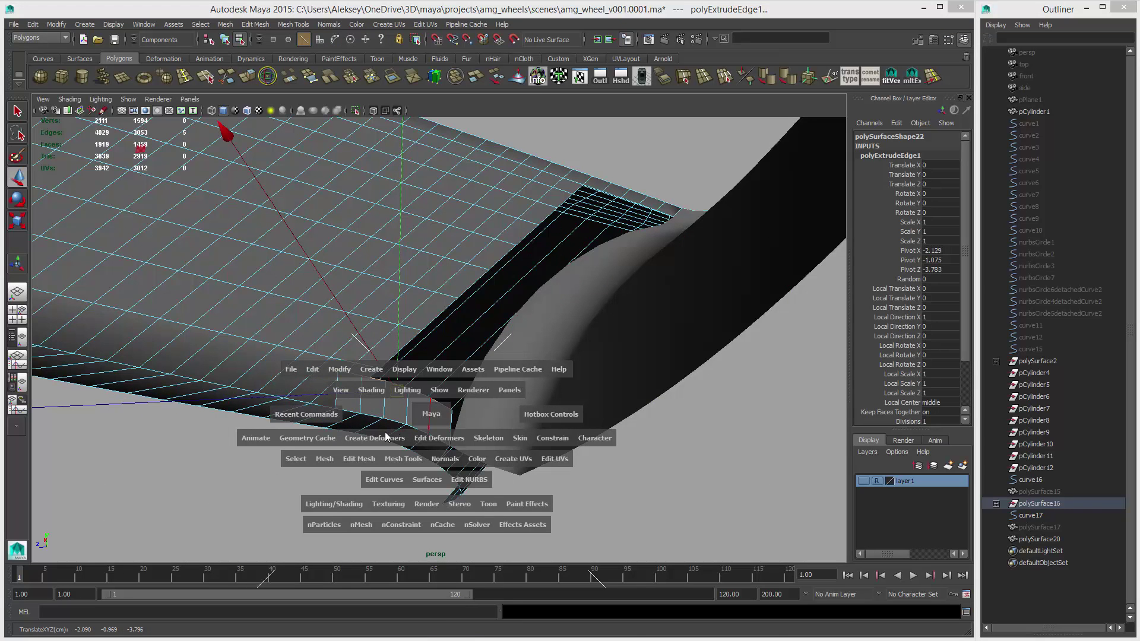
{"action": "left_click_drag", "start_coordinate": [374, 438], "coordinate": [443, 429]}
{"action": "left_click", "coordinate": [375, 471]}
{"action": "key", "text": "4"}
{"action": "right_click", "coordinate": [421, 428]}
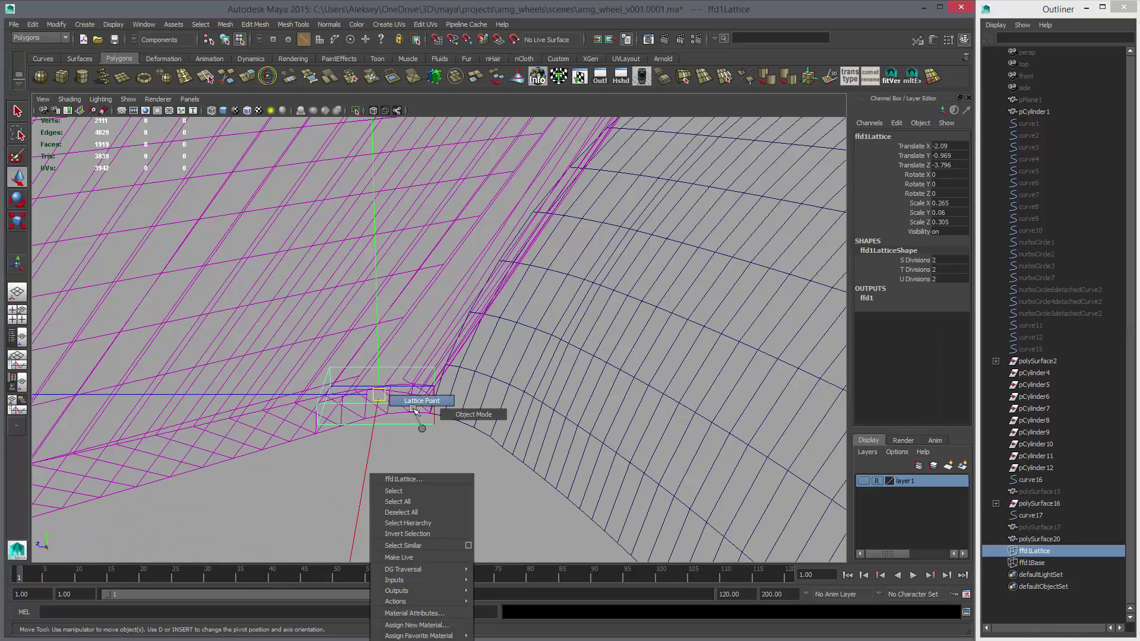
{"action": "left_click", "coordinate": [414, 406]}
{"action": "right_click", "coordinate": [434, 428]}
Step: Move the pivot of the four spoke-side lattice points to the extruded corner and snap them onto the next spoke border vertex
{"action": "mouse_move", "coordinate": [435, 427]}
{"action": "left_mouse_down", "text": "alt"}
{"action": "mouse_move", "coordinate": [260, 349]}
{"action": "mouse_move", "coordinate": [371, 474]}
{"action": "left_mouse_up", "text": "alt"}
{"action": "mouse_move", "coordinate": [370, 474]}
{"action": "left_mouse_down", "text": "alt"}
{"action": "mouse_move", "coordinate": [409, 499]}
{"action": "mouse_move", "coordinate": [329, 477]}
{"action": "left_mouse_up", "text": "alt"}
{"action": "scroll", "coordinate": [404, 488], "scroll_direction": "up", "scroll_amount": 3}
{"action": "key", "text": "5"}
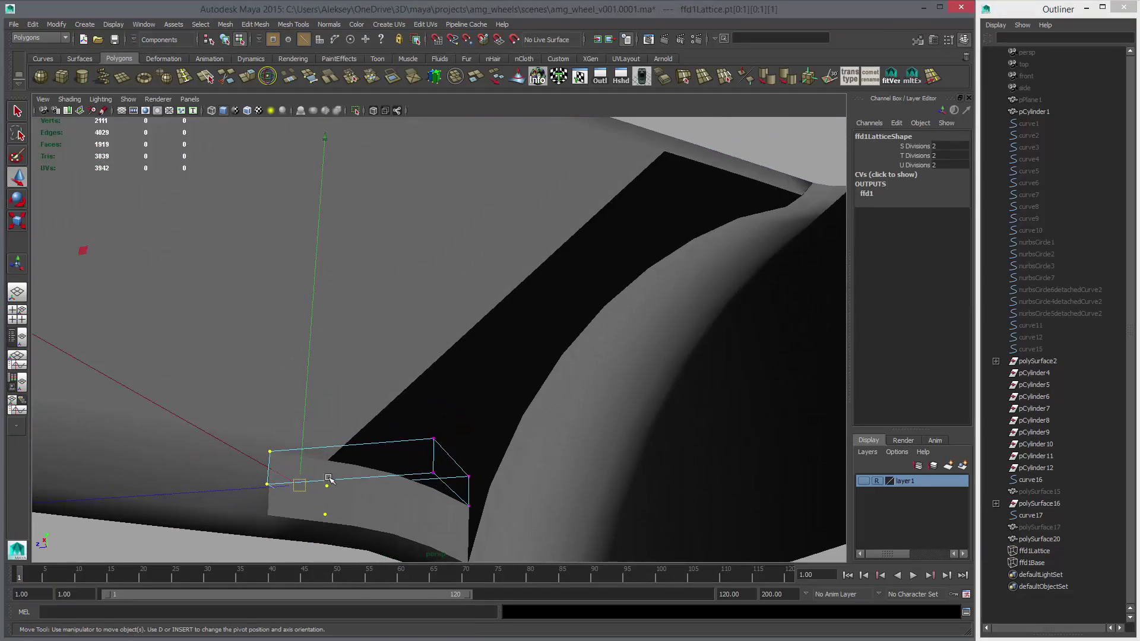
{"action": "key", "text": "d"}
{"action": "key", "text": "v"}
{"action": "middle_click_drag", "start_coordinate": [278, 453], "coordinate": [271, 452]}
{"action": "key", "text": "4"}
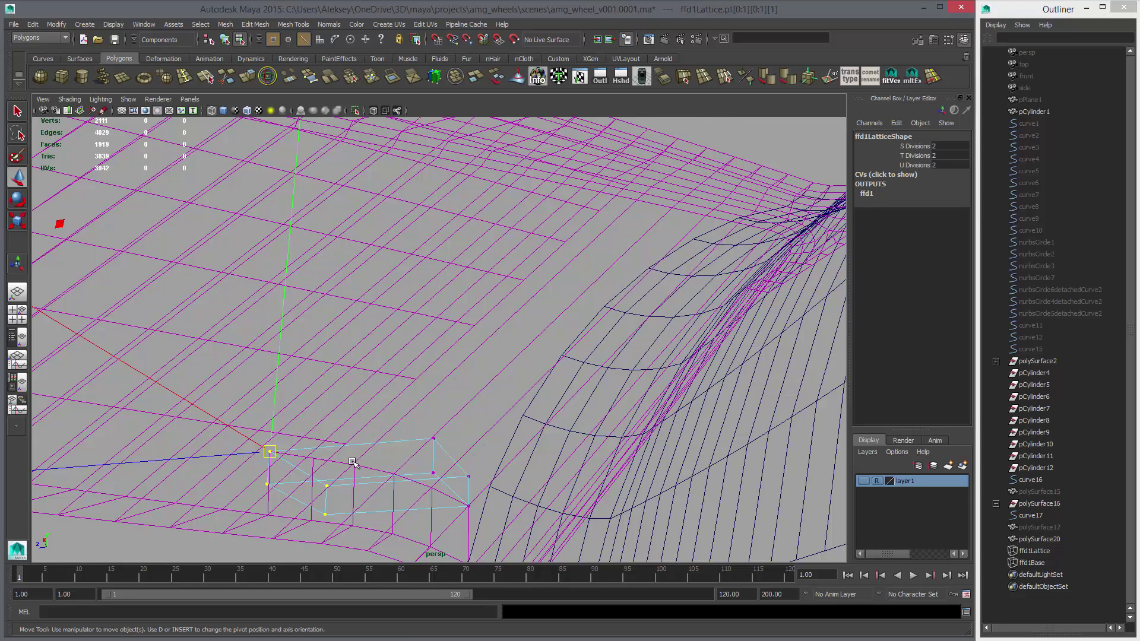
{"action": "middle_click_drag", "start_coordinate": [353, 455], "coordinate": [347, 448]}
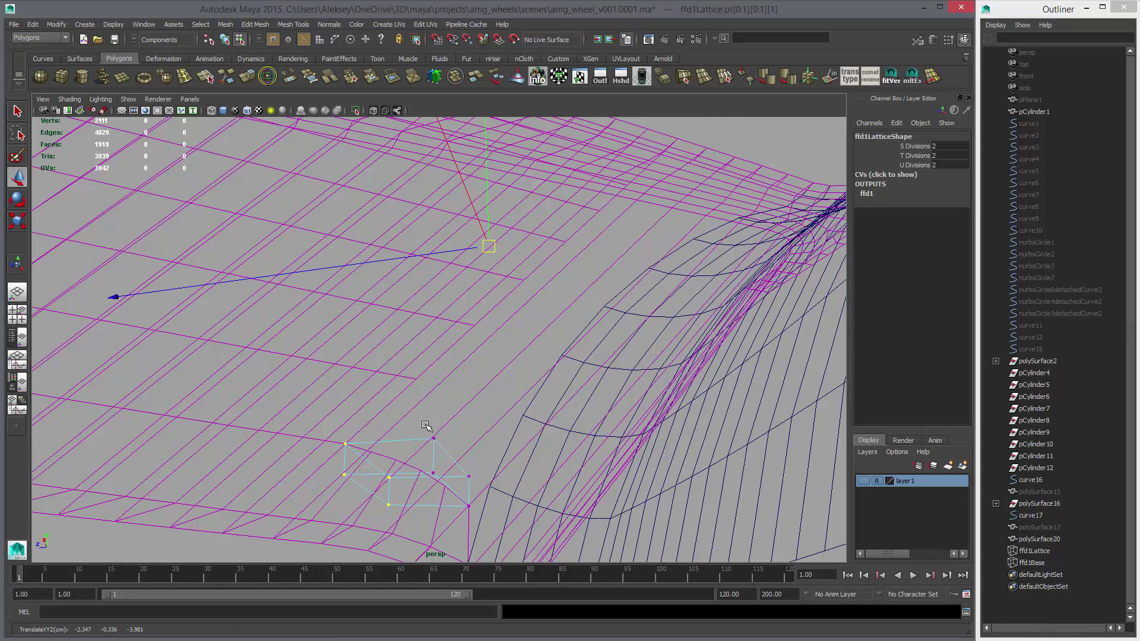
Step: Snap the four opposite lattice points onto the fillet strip's border vertex and return to the strip as an object
{"action": "left_click_drag", "start_coordinate": [426, 426], "coordinate": [484, 514]}
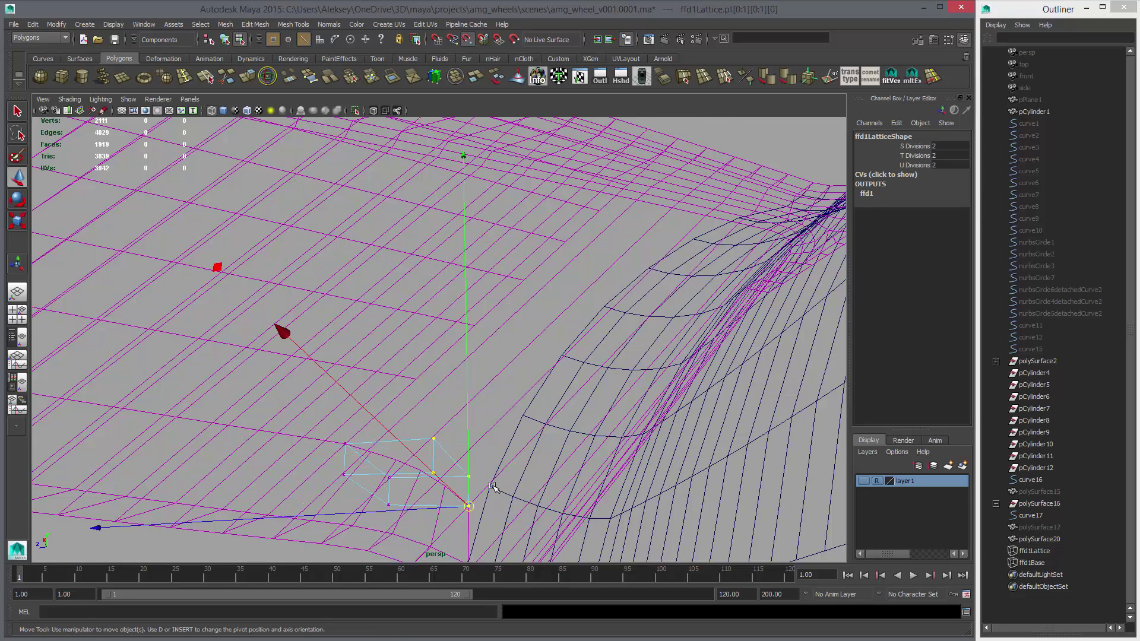
{"action": "middle_click_drag", "start_coordinate": [492, 487], "coordinate": [497, 490]}
{"action": "key", "text": "5"}
{"action": "right_click_drag", "start_coordinate": [504, 495], "coordinate": [453, 507]}
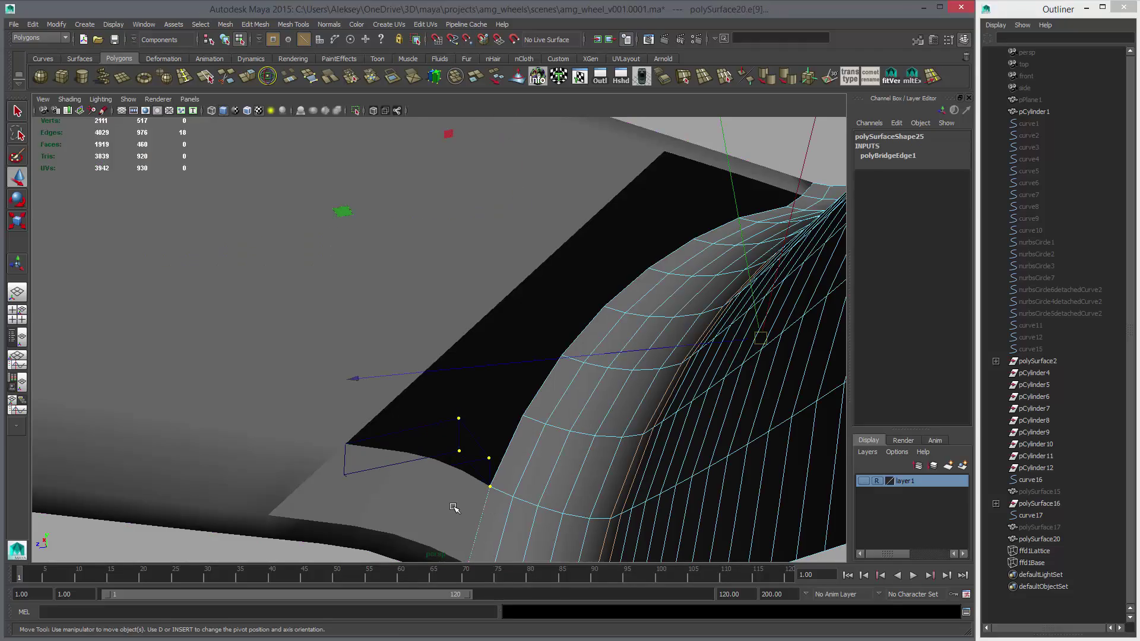
{"action": "right_click_drag", "start_coordinate": [456, 457], "coordinate": [511, 442]}
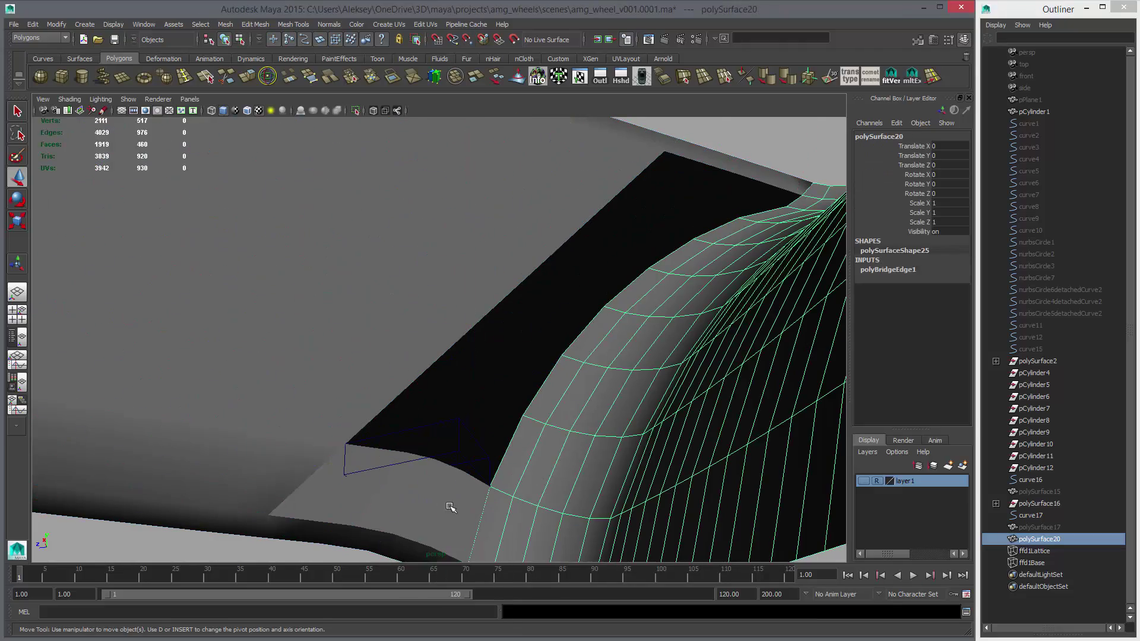
Step: Combine the fillet strip with the spoke and rim mesh, check a vertex near the gap's upper end and return to object selection
{"action": "left_click", "coordinate": [449, 506], "text": "shift"}
{"action": "left_click_drag", "start_coordinate": [450, 506], "coordinate": [480, 336], "text": "alt"}
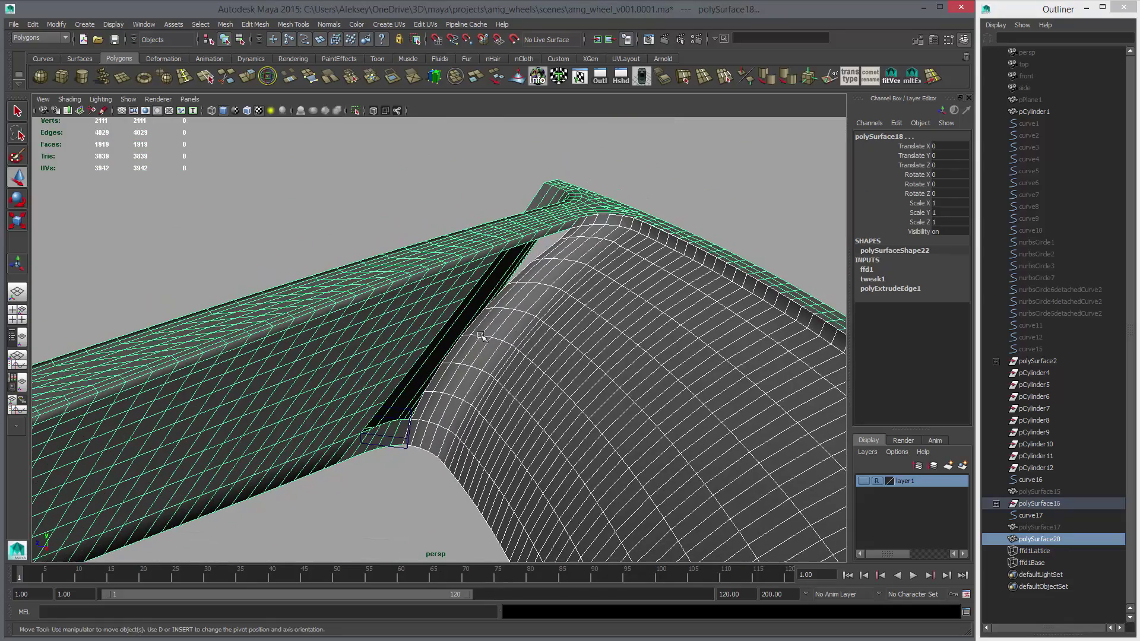
{"action": "left_click", "coordinate": [434, 76]}
{"action": "left_click_drag", "start_coordinate": [601, 325], "coordinate": [871, 526], "text": "alt"}
{"action": "right_click_drag", "start_coordinate": [720, 374], "coordinate": [713, 320]}
{"action": "left_click", "coordinate": [702, 351]}
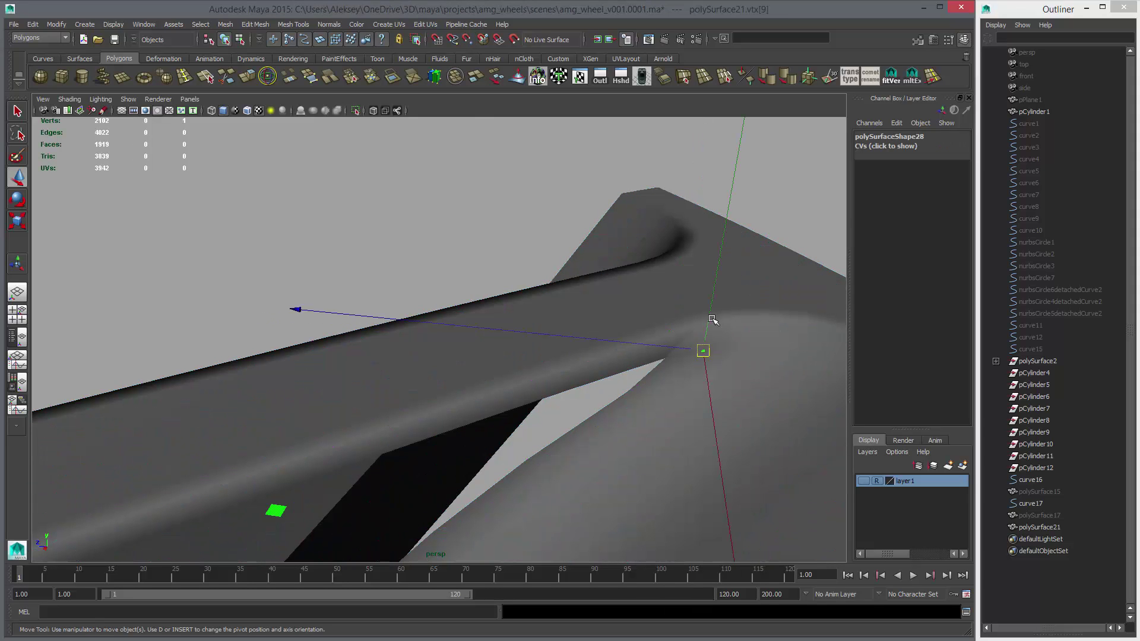
{"action": "right_click_drag", "start_coordinate": [630, 238], "coordinate": [565, 173]}
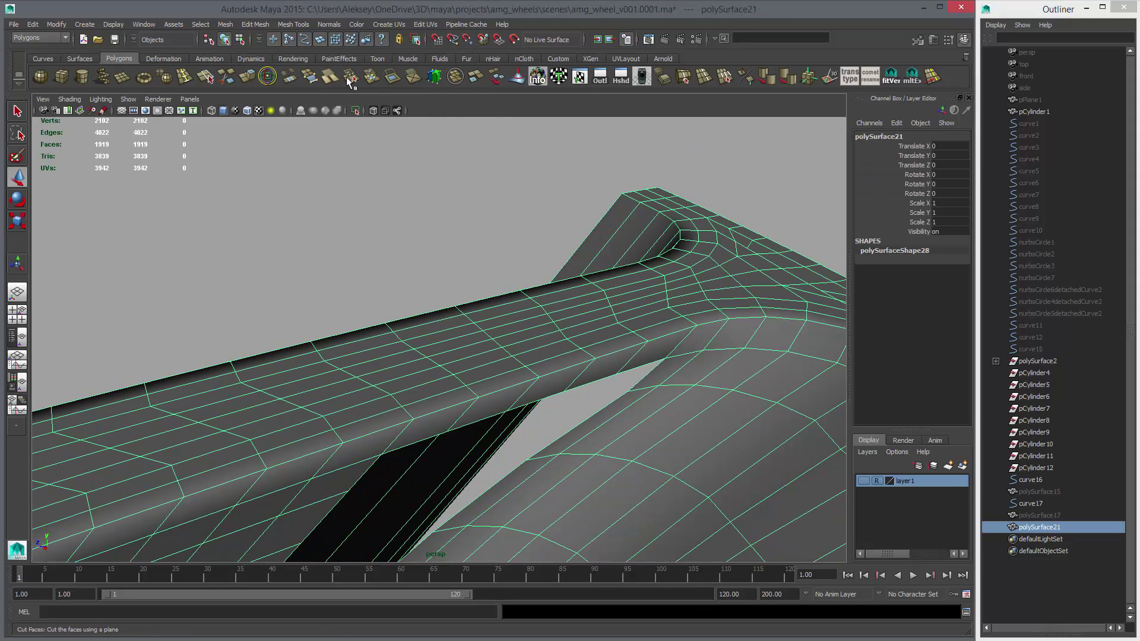
Step: Merge the combined mesh's coincident vertices, keep its normals unreversed, and soften its edges with the history deleted
{"action": "left_click", "coordinate": [744, 78]}
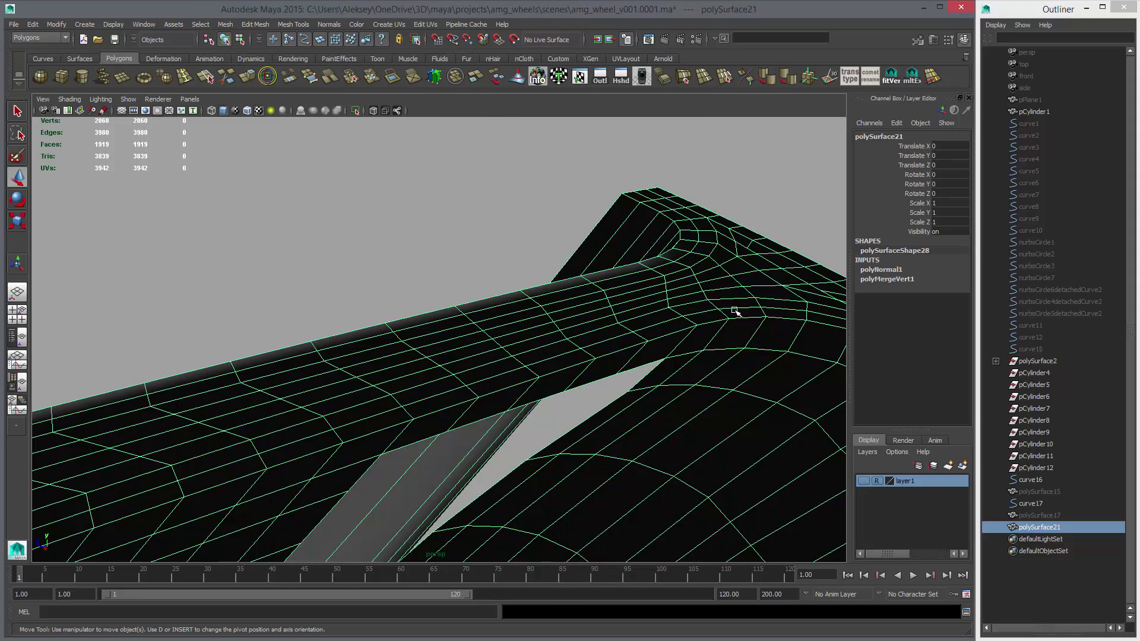
{"action": "key", "text": "ctrl+z"}
{"action": "left_click", "coordinate": [767, 80]}
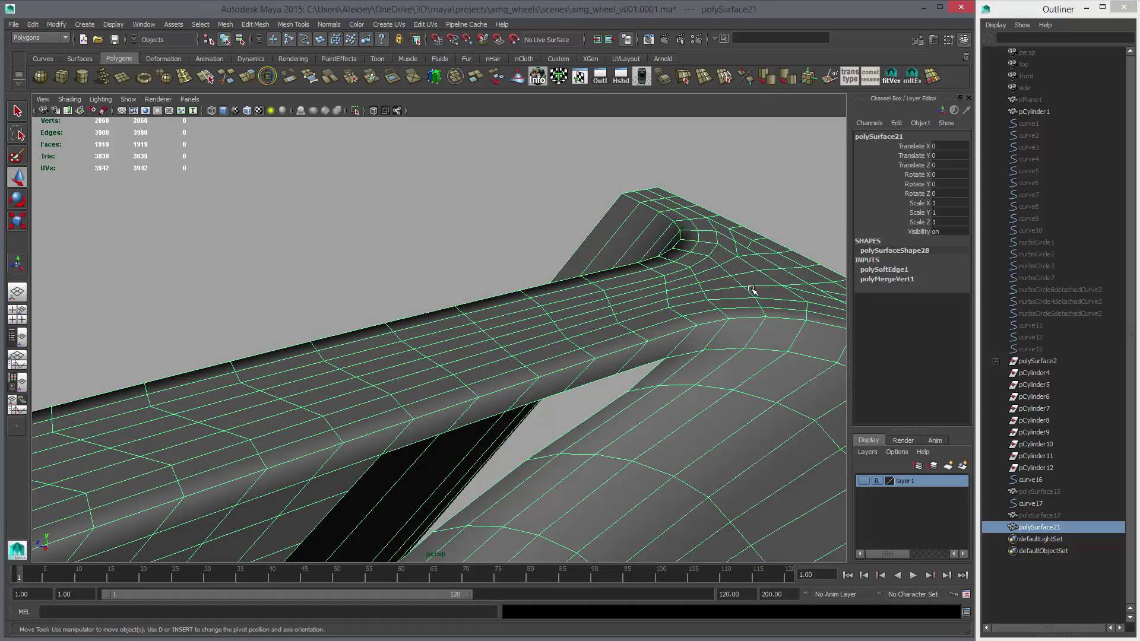
{"action": "key", "text": "alt+shift+d"}
Step: Examine the shading of the combined spoke and rim surface around the open gap from several angles
{"action": "right_click_drag", "start_coordinate": [740, 381], "coordinate": [322, 352], "text": "alt"}
{"action": "left_click_drag", "start_coordinate": [323, 352], "coordinate": [572, 260], "text": "alt"}
{"action": "right_click_drag", "start_coordinate": [572, 259], "coordinate": [380, 279], "text": "alt"}
{"action": "left_click", "coordinate": [374, 278]}
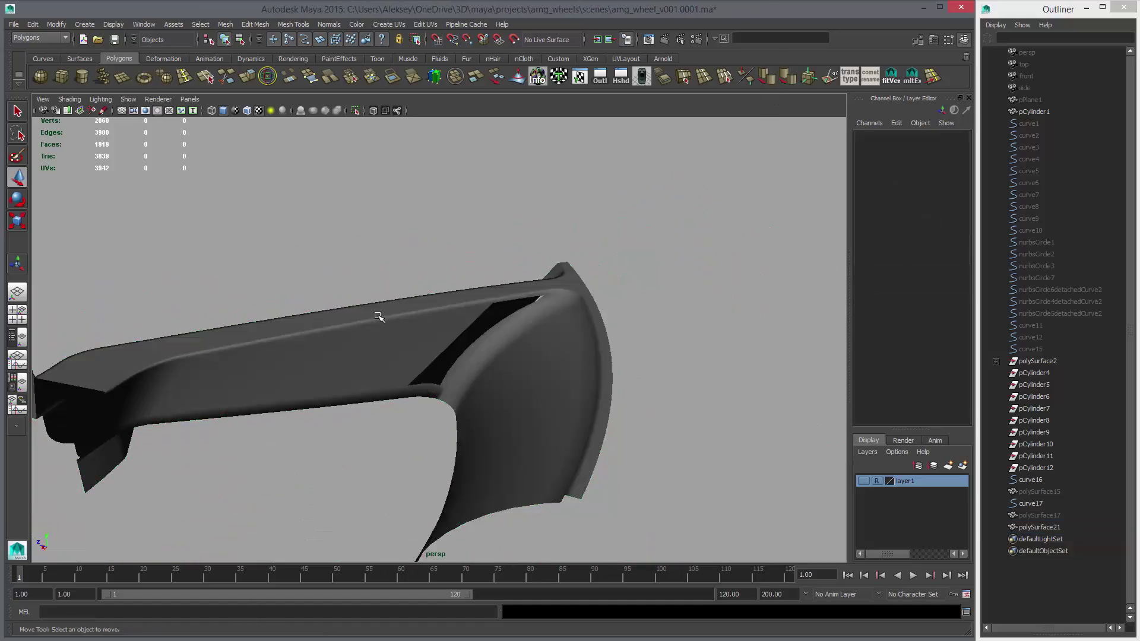
{"action": "left_click_drag", "start_coordinate": [377, 315], "coordinate": [454, 383], "text": "alt"}
{"action": "left_click", "coordinate": [455, 383]}
{"action": "left_click", "coordinate": [381, 463]}
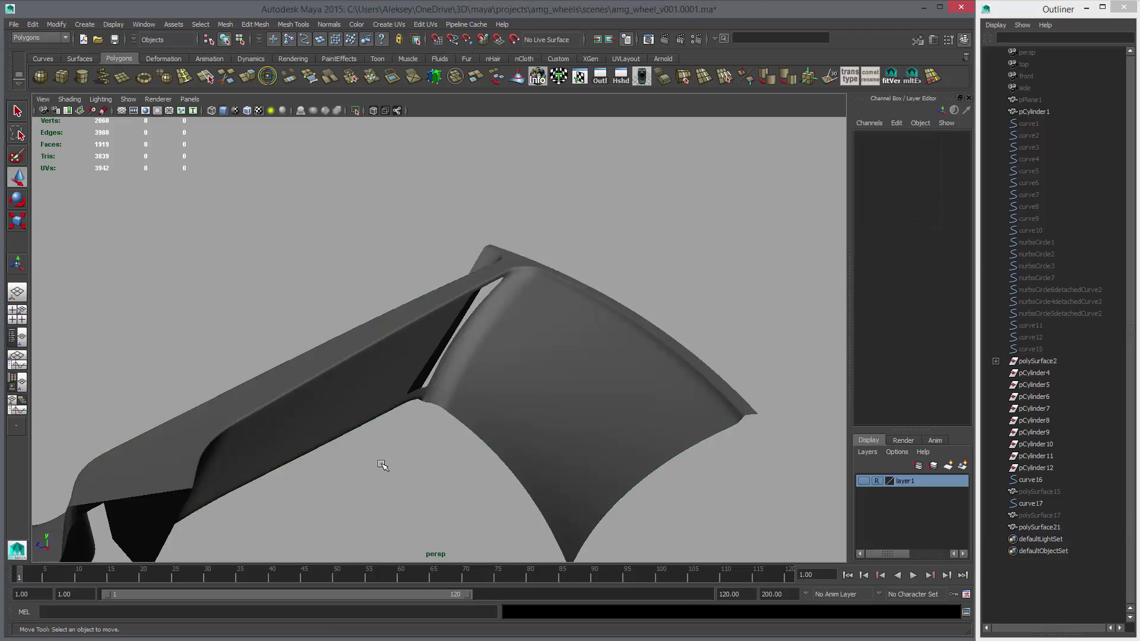
{"action": "left_click_drag", "start_coordinate": [382, 463], "coordinate": [594, 363], "text": "alt"}
Step: Select the border edges along the upper end of the gap between the spoke and the fillet strip
{"action": "left_click", "coordinate": [653, 383]}
{"action": "scroll", "coordinate": [471, 350], "scroll_direction": "up", "scroll_amount": 10}
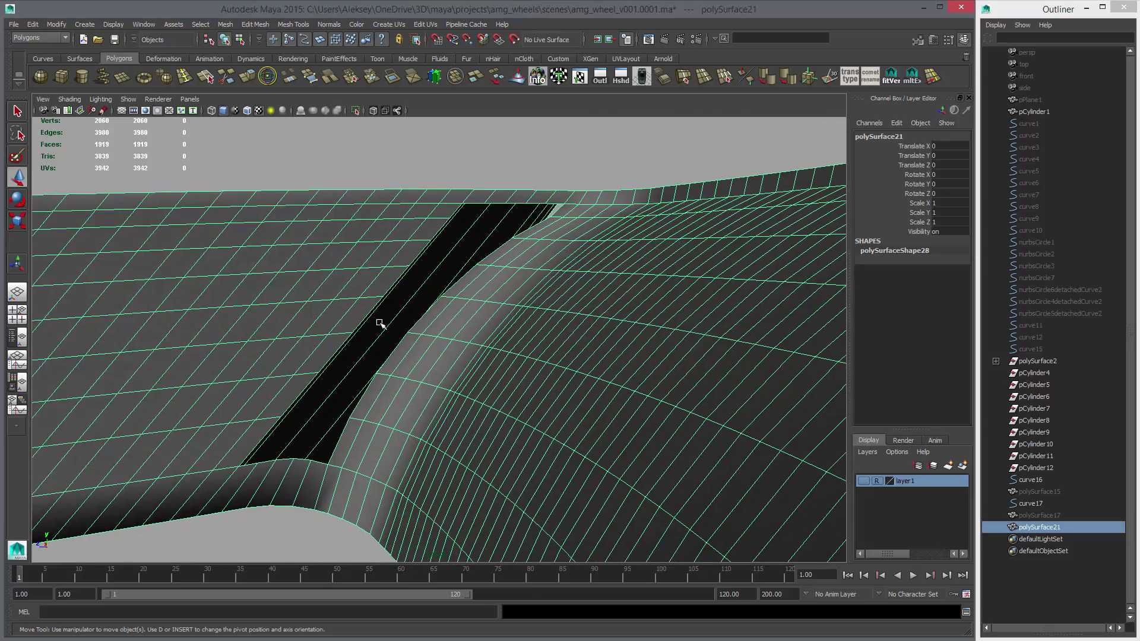
{"action": "left_click_drag", "start_coordinate": [379, 324], "coordinate": [456, 352], "text": "alt"}
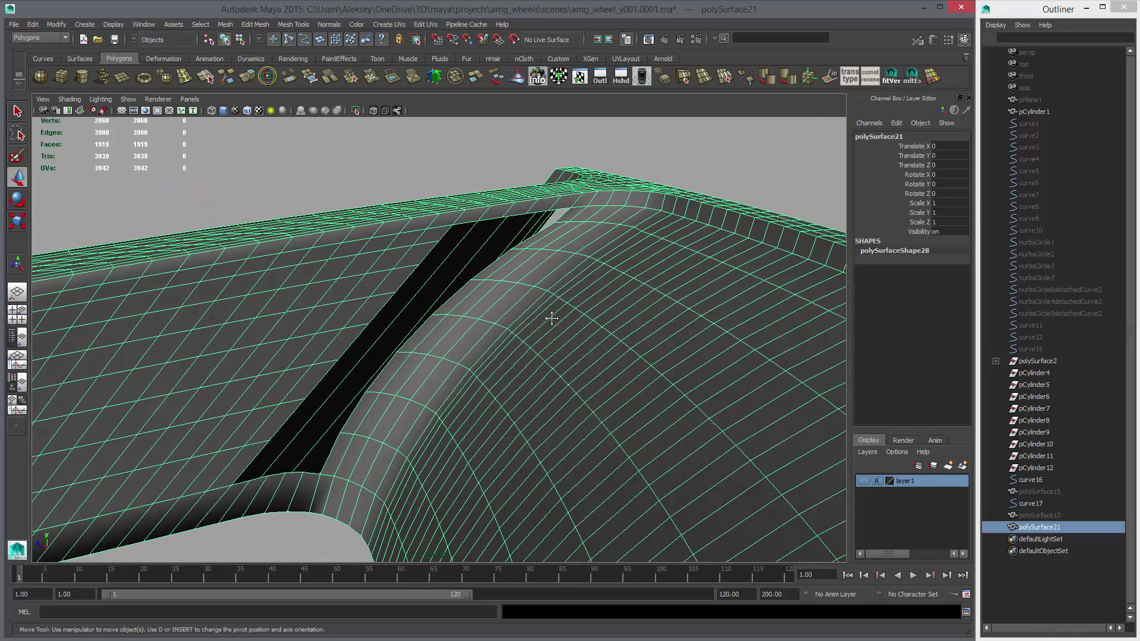
{"action": "left_click_drag", "start_coordinate": [551, 319], "coordinate": [585, 267], "text": "alt"}
{"action": "key", "text": "q"}
{"action": "key", "text": "F10"}
{"action": "double_click", "coordinate": [583, 248]}
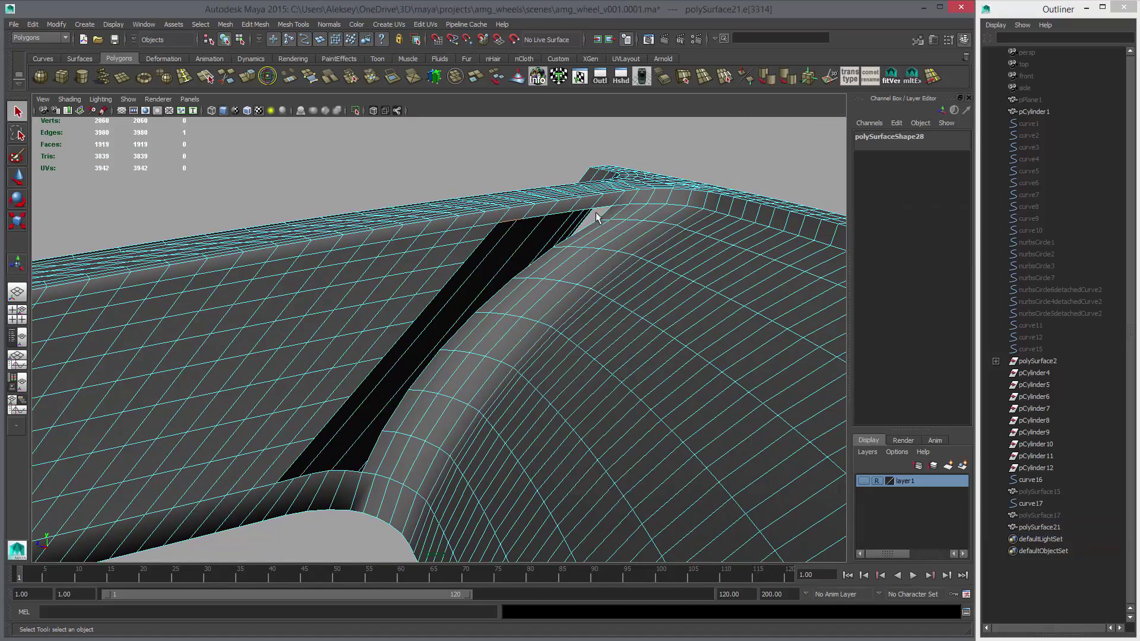
{"action": "double_click", "coordinate": [596, 212]}
{"action": "left_click_drag", "start_coordinate": [596, 212], "coordinate": [549, 295], "text": "alt"}
Step: Convert the selected upper border edges to a curve with Polygon Edges to Curve, keeping the Convert commands open as a floating window
{"action": "key", "text": "space"}
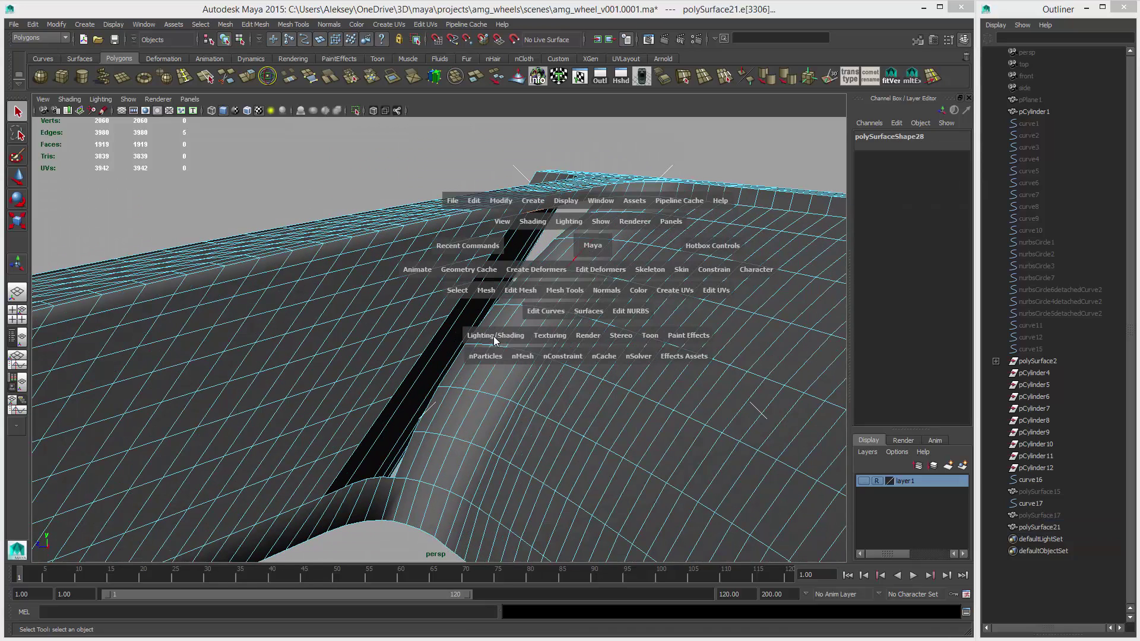
{"action": "left_click", "coordinate": [537, 314]}
{"action": "left_click", "coordinate": [538, 314]}
{"action": "left_click", "coordinate": [62, 25]}
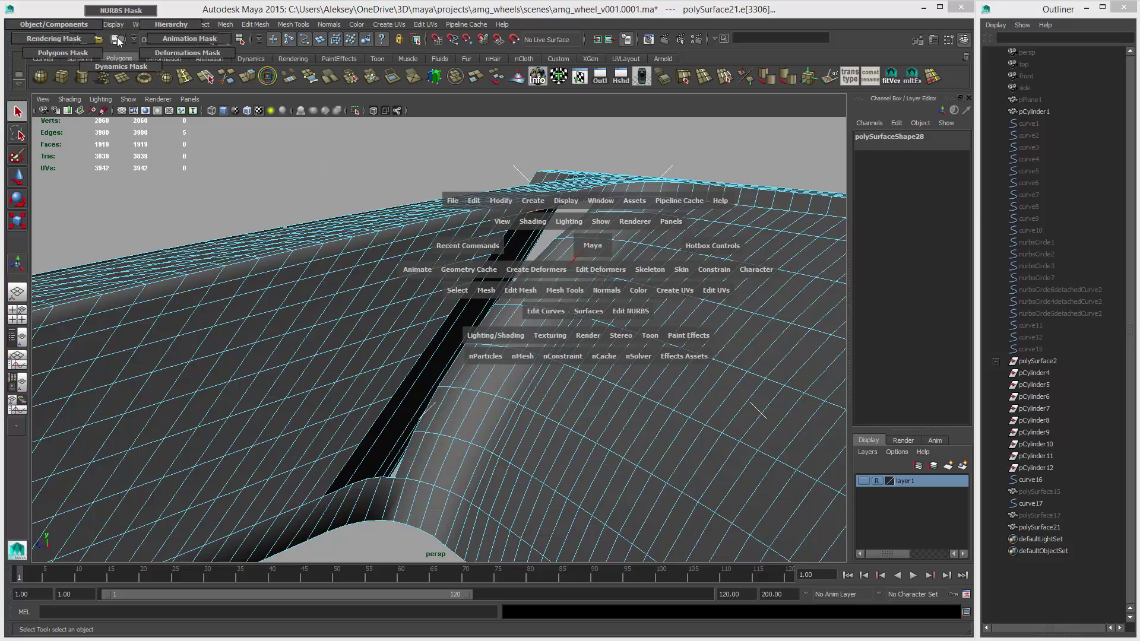
{"action": "left_click", "coordinate": [59, 25]}
{"action": "mouse_move", "coordinate": [108, 204]}
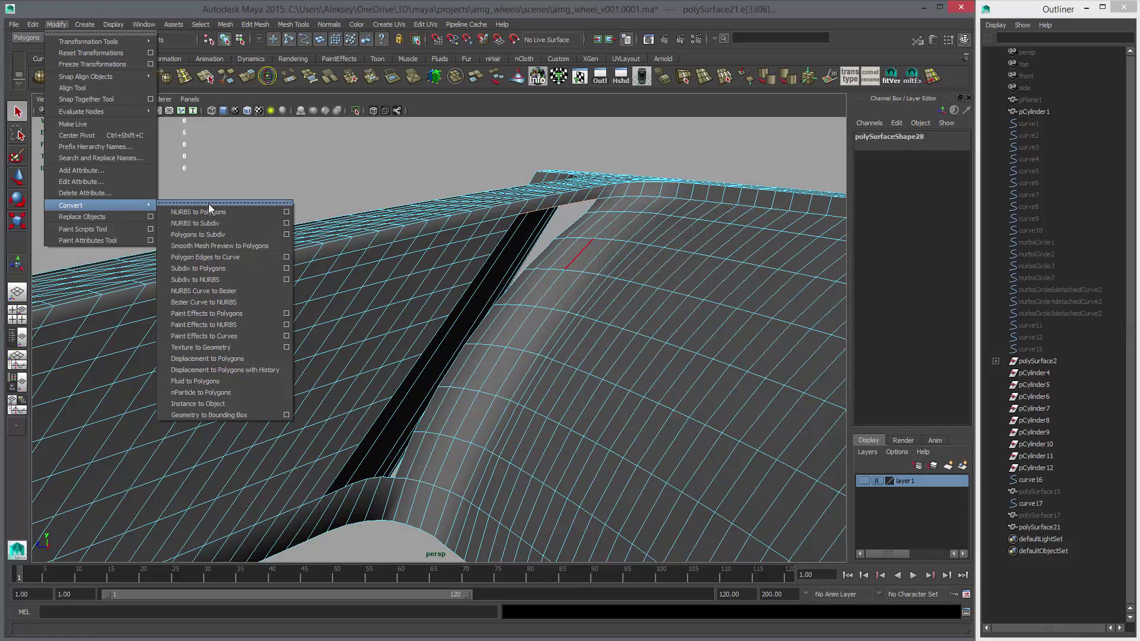
{"action": "left_click", "coordinate": [233, 203]}
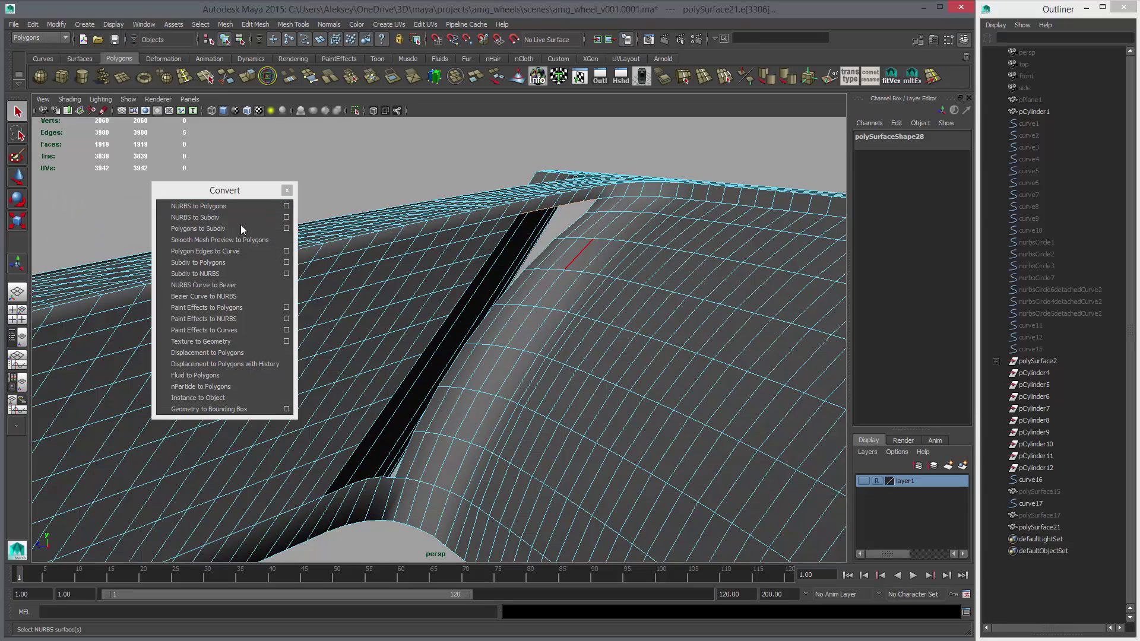
{"action": "left_click", "coordinate": [224, 253]}
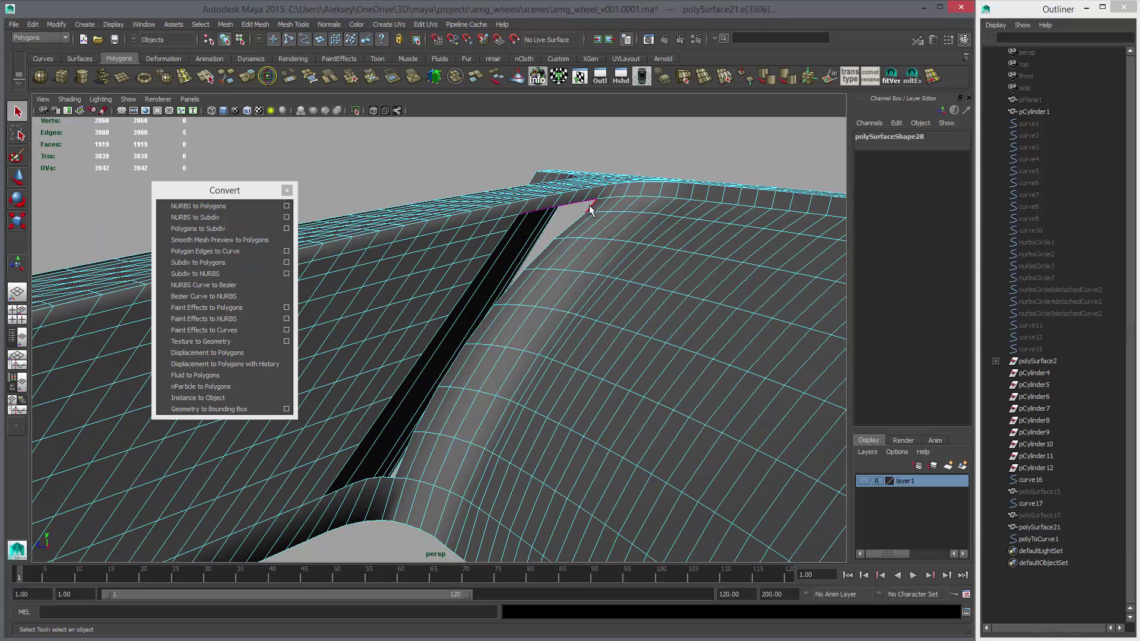
Step: Convert the gap's fillet-side border edges and its lower-end border edges into two separate curves
{"action": "double_click", "coordinate": [408, 455]}
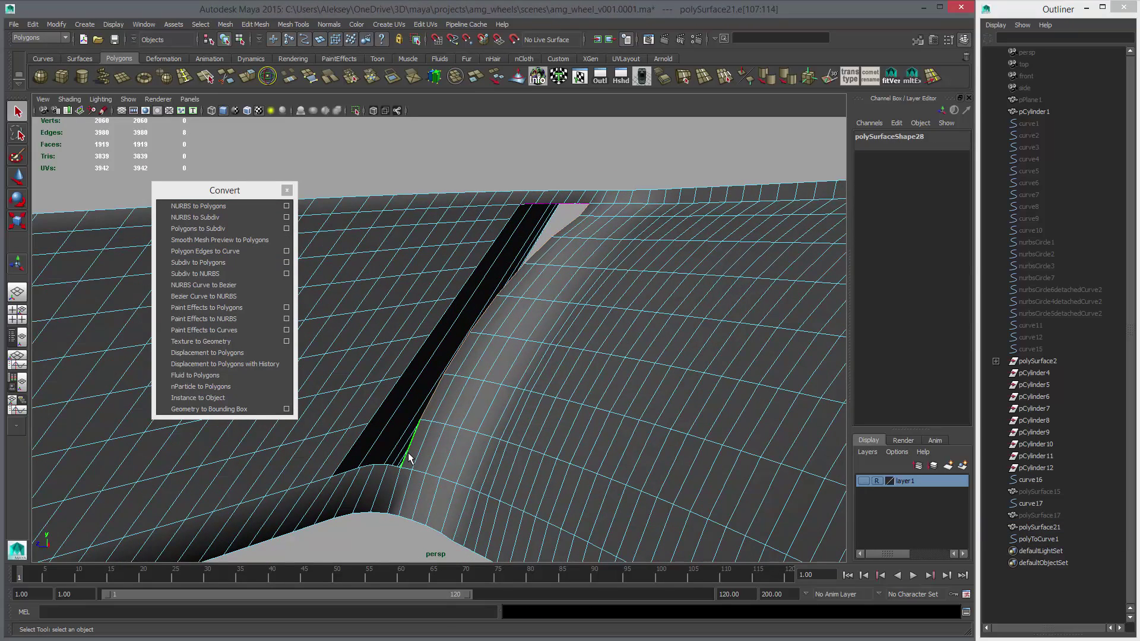
{"action": "key", "text": "g"}
{"action": "right_click_drag", "start_coordinate": [396, 430], "coordinate": [389, 415]}
{"action": "left_click", "coordinate": [391, 468]}
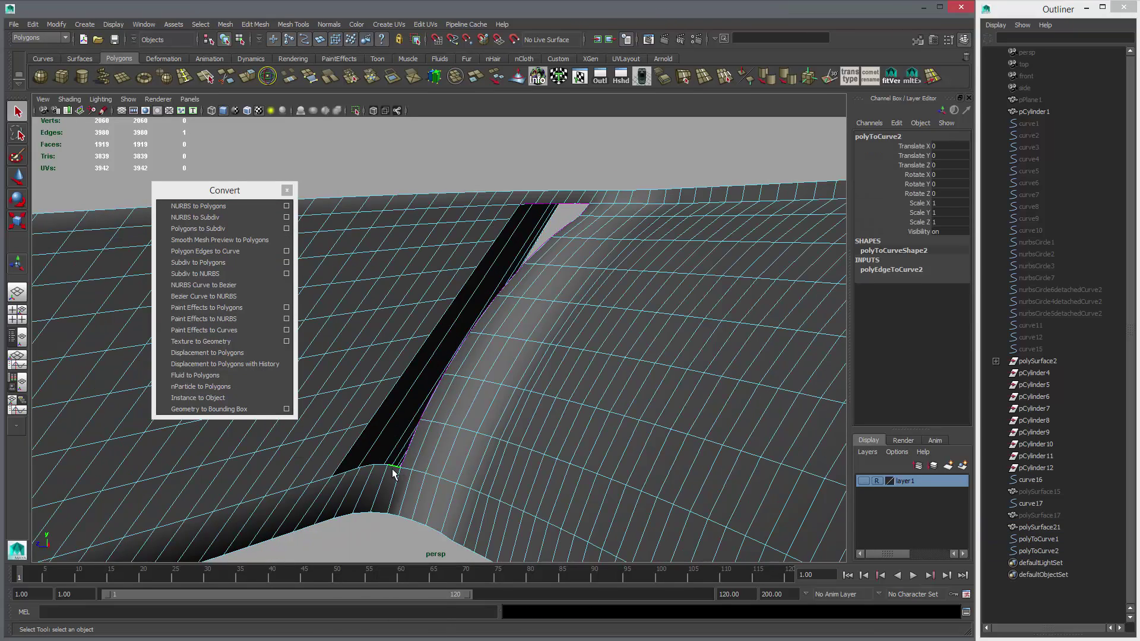
{"action": "double_click", "coordinate": [340, 475]}
{"action": "key", "text": "g"}
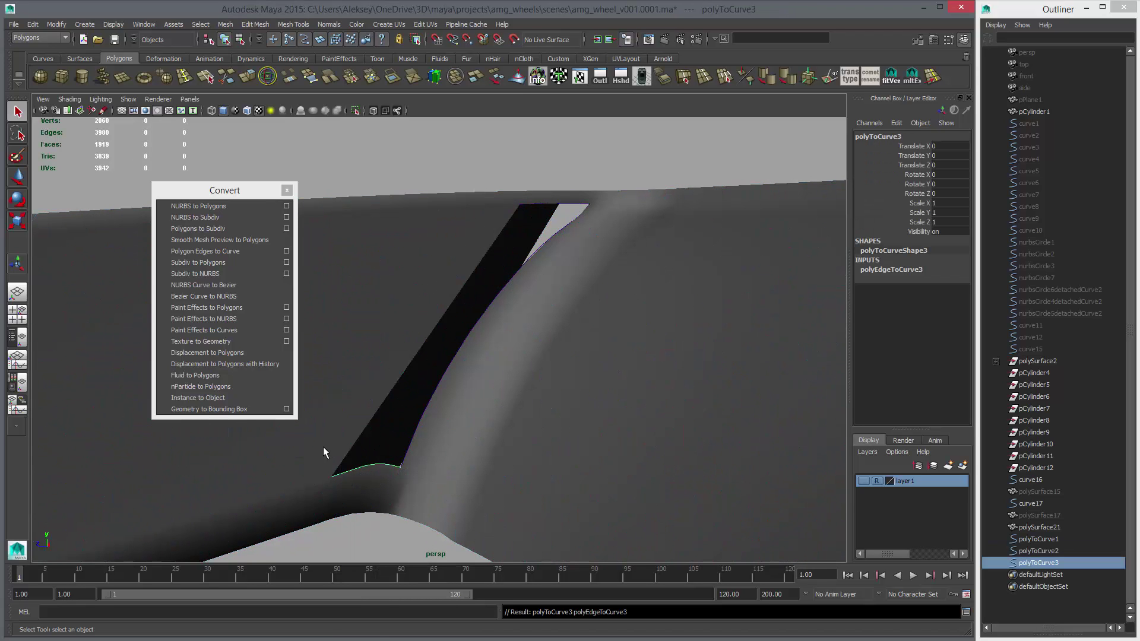
Step: Convert the spoke-side border edge of the gap into a fourth curve
{"action": "left_click", "coordinate": [440, 373]}
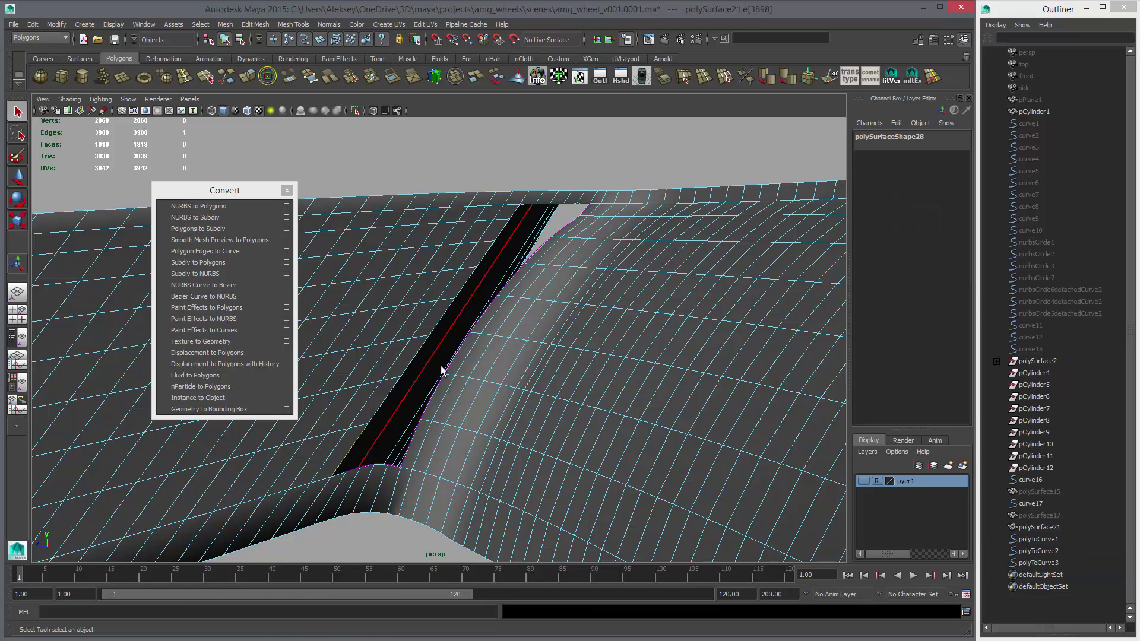
{"action": "mouse_move", "coordinate": [511, 212]}
{"action": "left_mouse_down", "text": "alt"}
{"action": "mouse_move", "coordinate": [507, 244]}
{"action": "mouse_move", "coordinate": [605, 292]}
{"action": "mouse_move", "coordinate": [557, 279]}
{"action": "mouse_move", "coordinate": [511, 303]}
{"action": "left_mouse_up", "text": "alt"}
{"action": "key", "text": "g"}
Step: Select the four curves polyToCurve1 to polyToCurve4 around the gap and open the Boundary surface options
{"action": "key", "text": "4"}
{"action": "left_click", "coordinate": [1044, 540]}
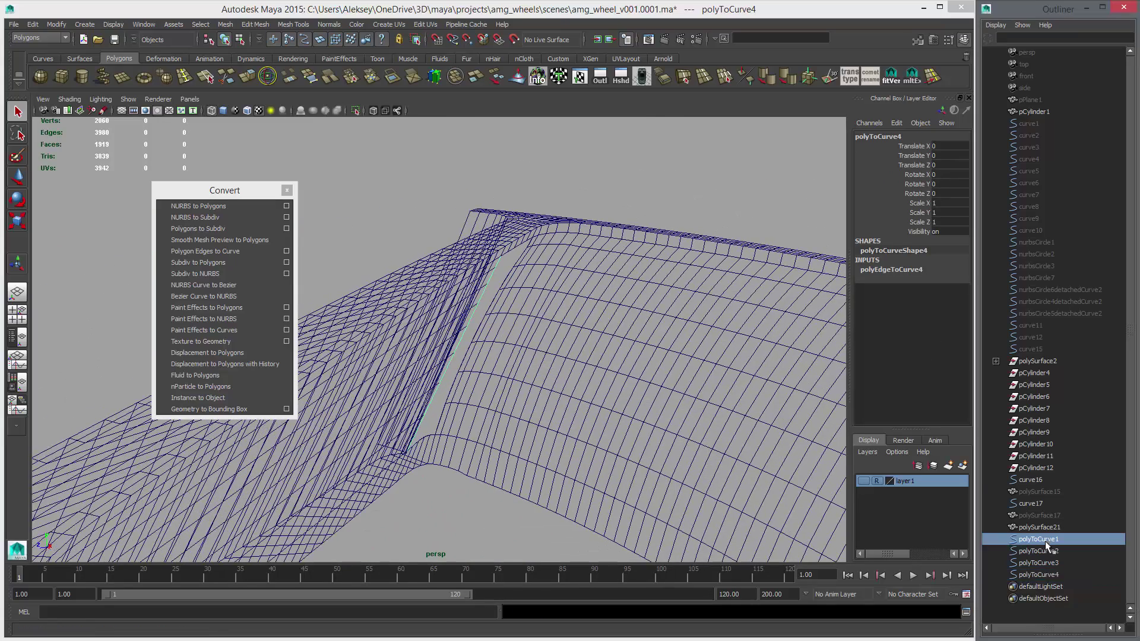
{"action": "left_click", "coordinate": [1038, 574], "text": "shift"}
{"action": "left_click_drag", "start_coordinate": [569, 451], "coordinate": [522, 436], "text": "alt"}
{"action": "key", "text": "5"}
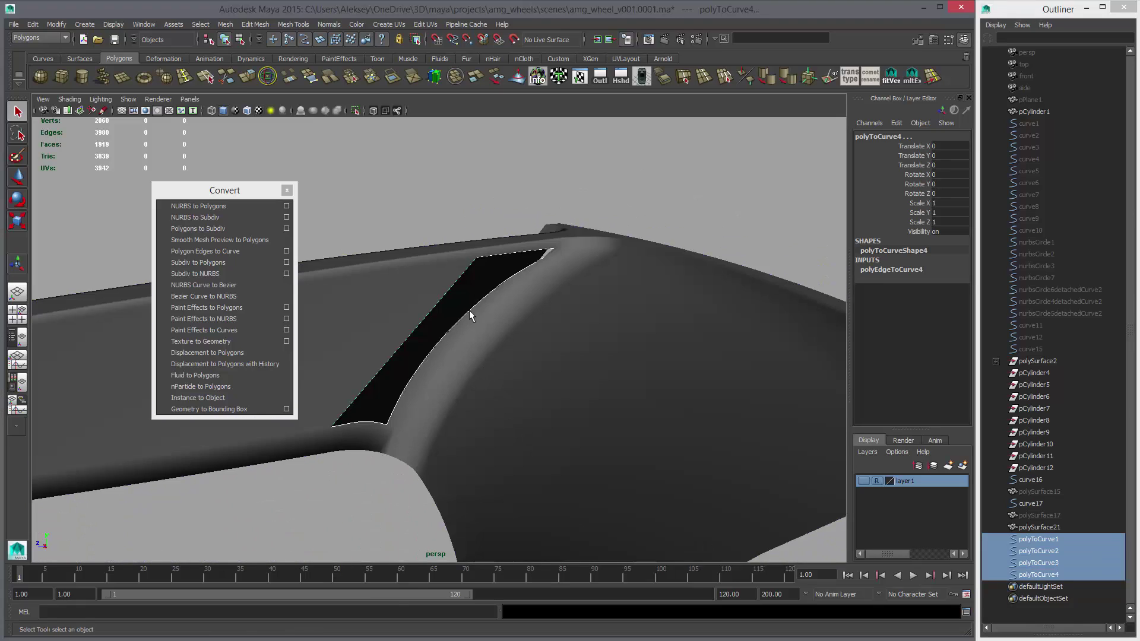
{"action": "left_click_drag", "start_coordinate": [469, 315], "coordinate": [588, 364], "text": "alt"}
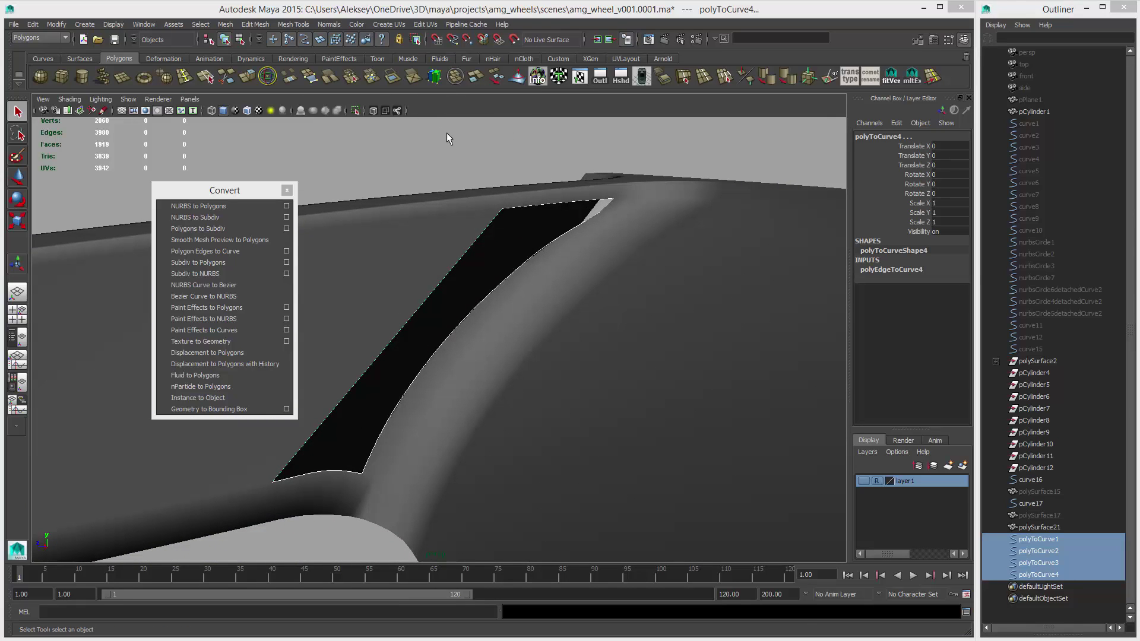
{"action": "key", "text": "space"}
{"action": "left_click", "coordinate": [447, 204]}
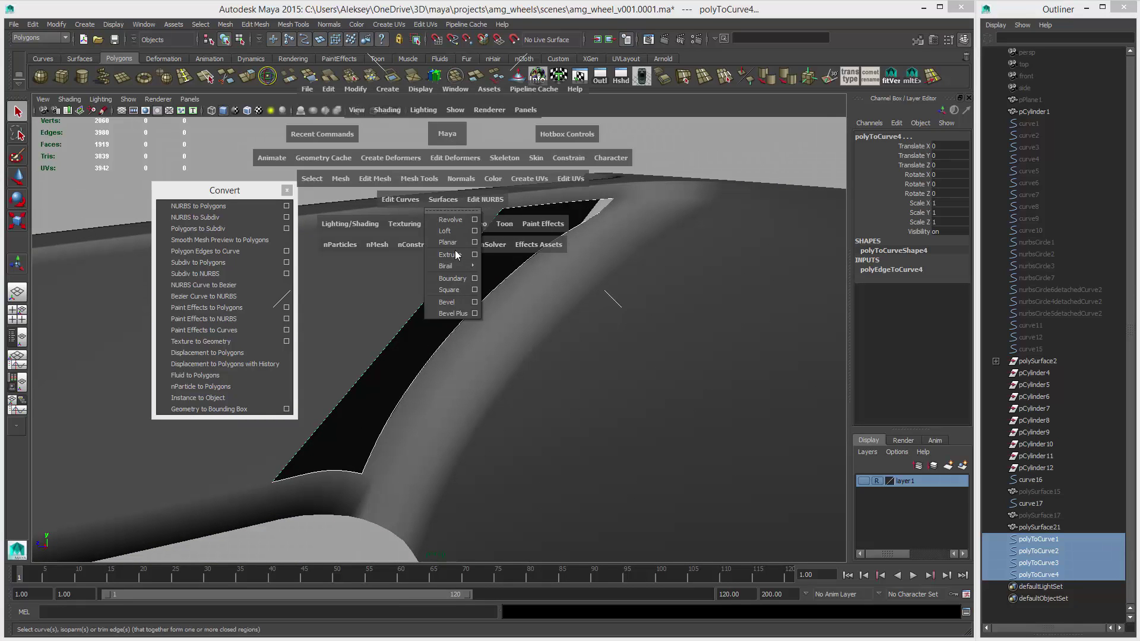
{"action": "left_click", "coordinate": [474, 279]}
Step: Create a polygon boundary surface of quads using General tessellation, per span # of iso params, with 1 in U and V
{"action": "left_click", "coordinate": [746, 240]}
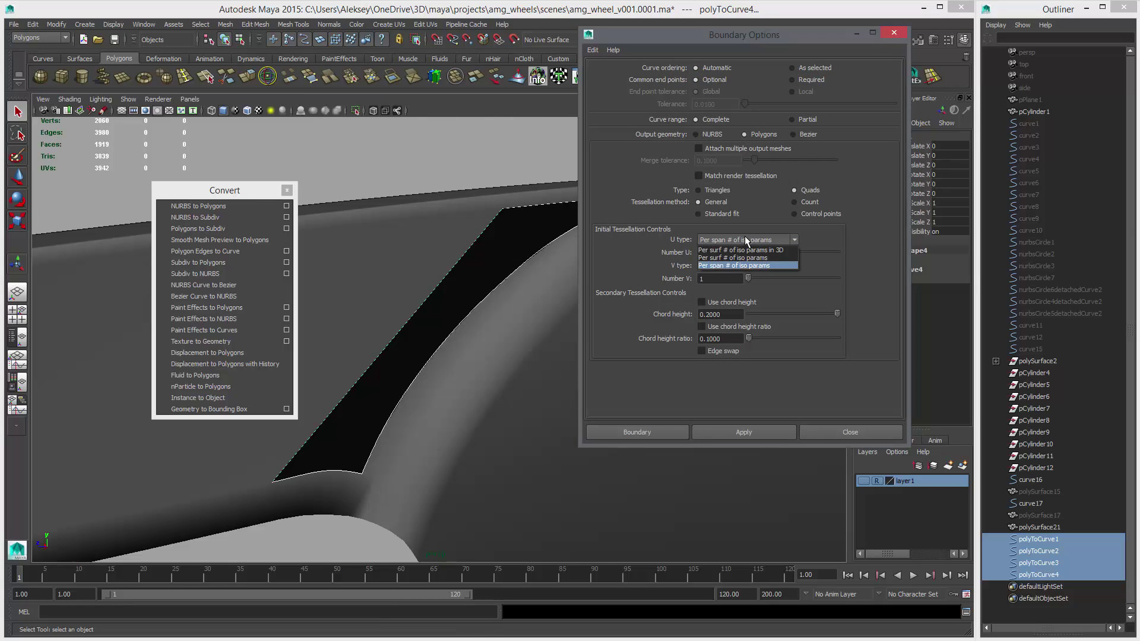
{"action": "left_click", "coordinate": [752, 266]}
{"action": "left_click", "coordinate": [747, 266]}
{"action": "left_click", "coordinate": [751, 291]}
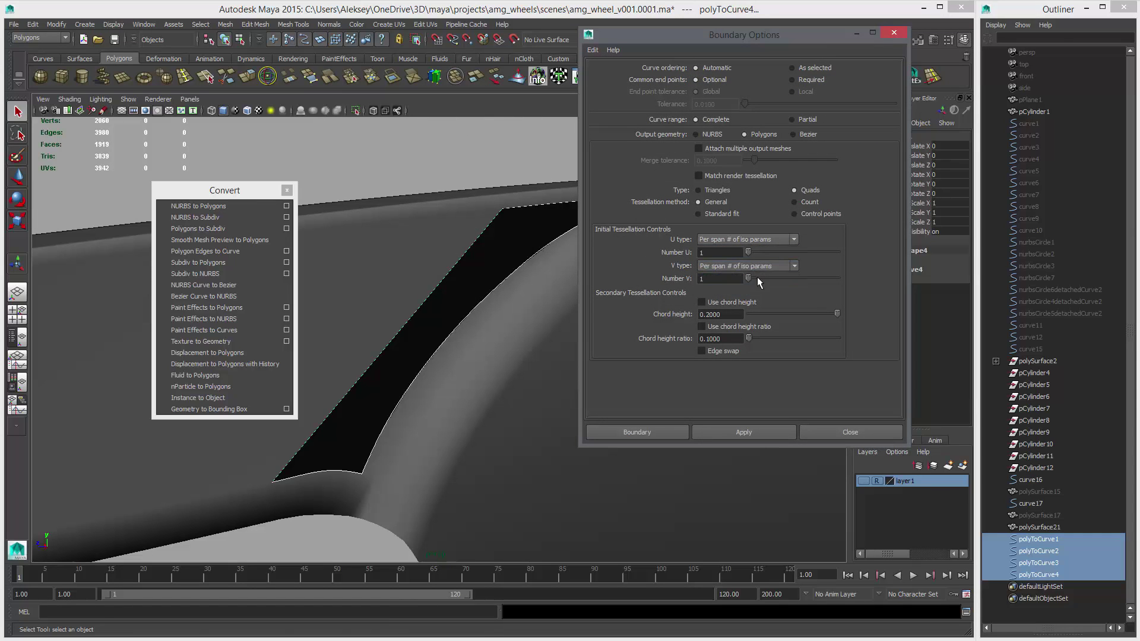
{"action": "left_click", "coordinate": [778, 428]}
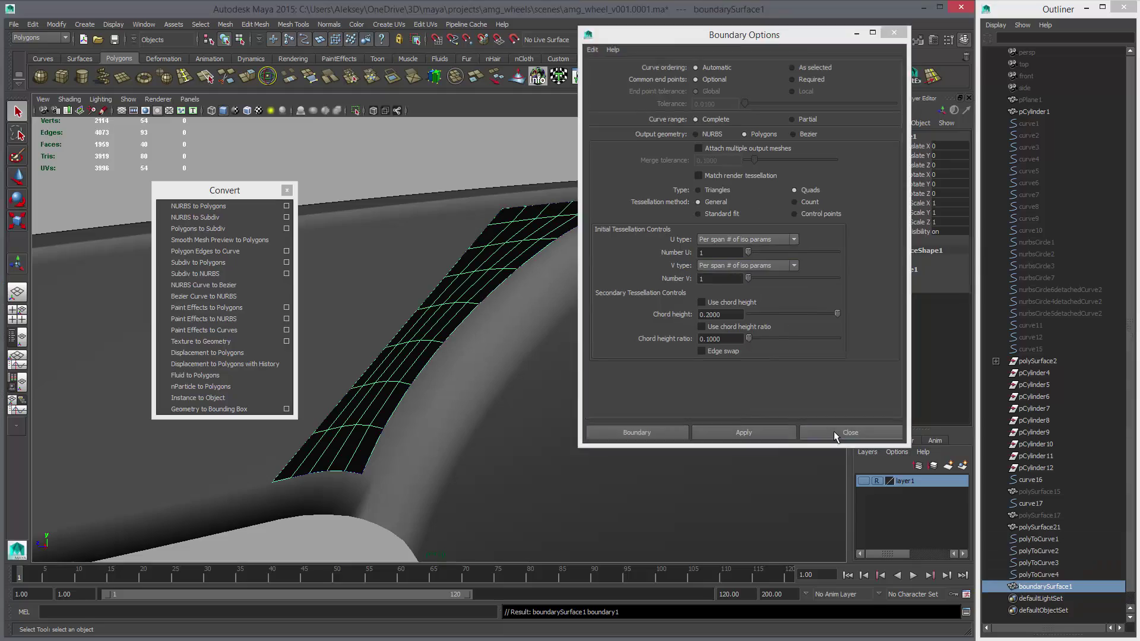
{"action": "left_click", "coordinate": [833, 432]}
Step: Reverse the boundary patch's normals and combine it with the spoke and rim mesh, closing the floating Convert window
{"action": "left_click", "coordinate": [528, 233]}
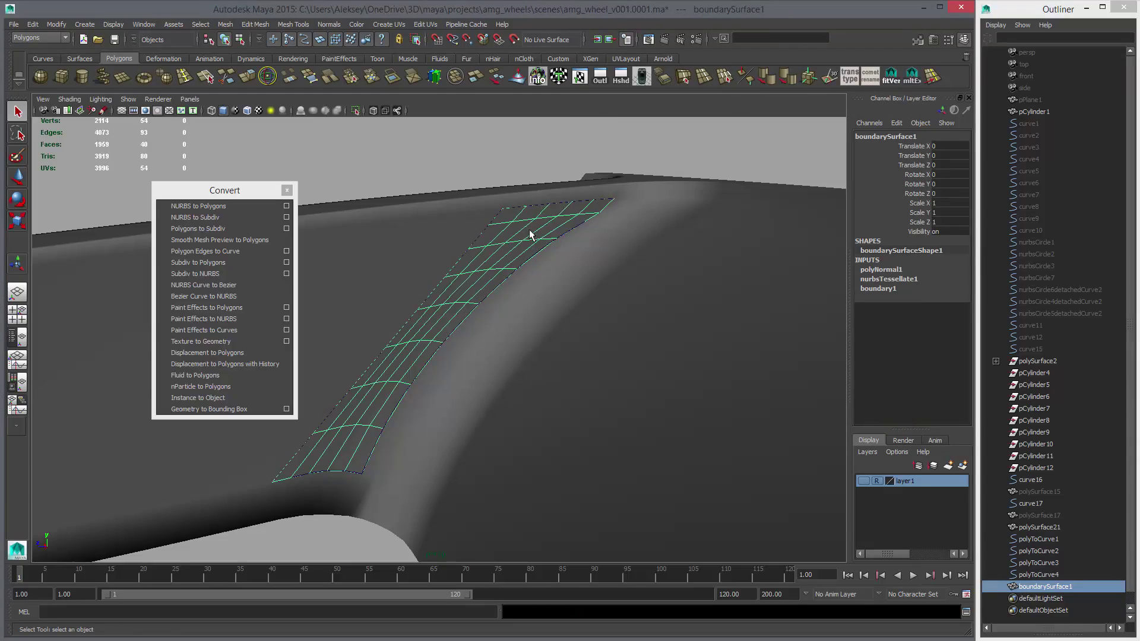
{"action": "left_click", "coordinate": [394, 247], "text": "shift"}
{"action": "left_click_drag", "start_coordinate": [394, 247], "coordinate": [534, 295], "text": "alt"}
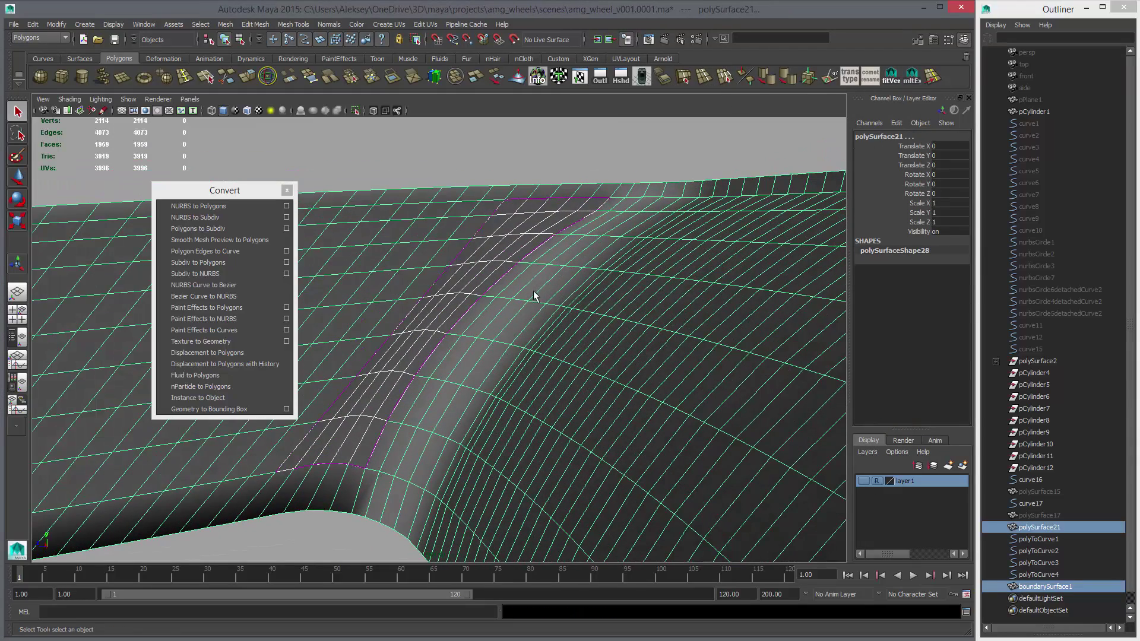
{"action": "left_click", "coordinate": [286, 190]}
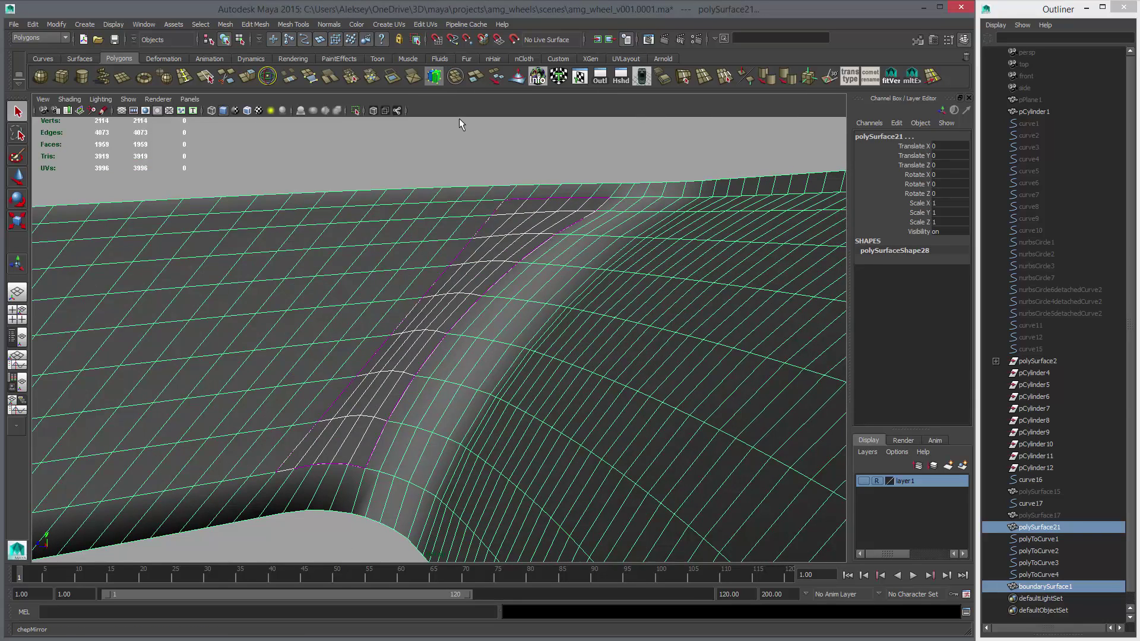
Step: Delete the four curves polyToCurve1 to polyToCurve4 and select the combined mesh
{"action": "left_click_drag", "start_coordinate": [1034, 563], "coordinate": [1036, 527]}
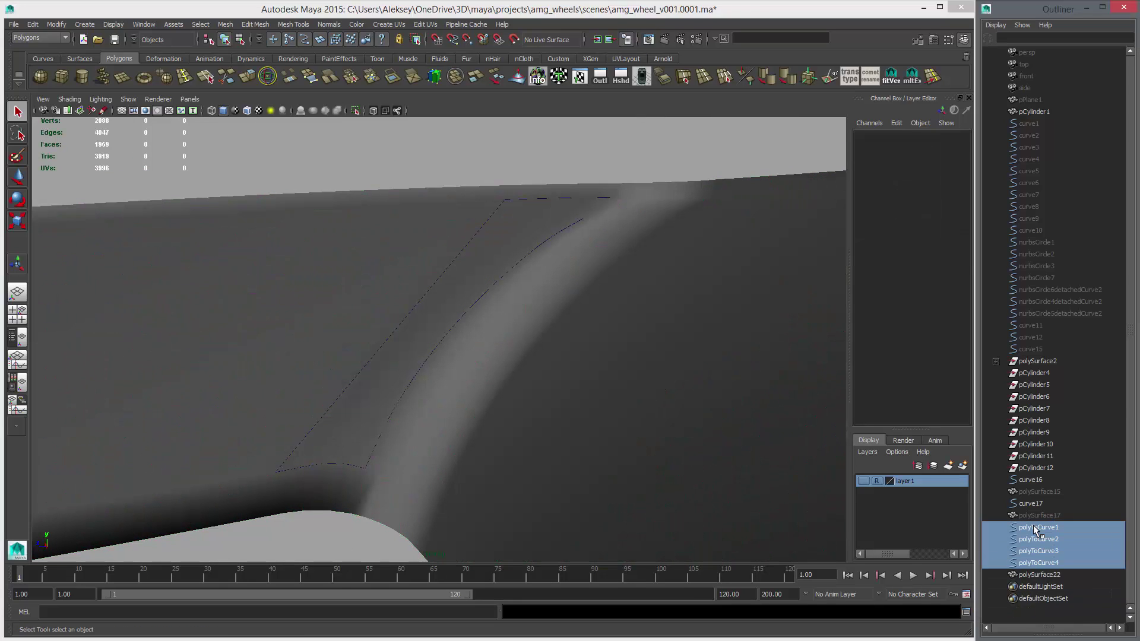
{"action": "key", "text": "Delete"}
{"action": "left_click", "coordinate": [594, 407]}
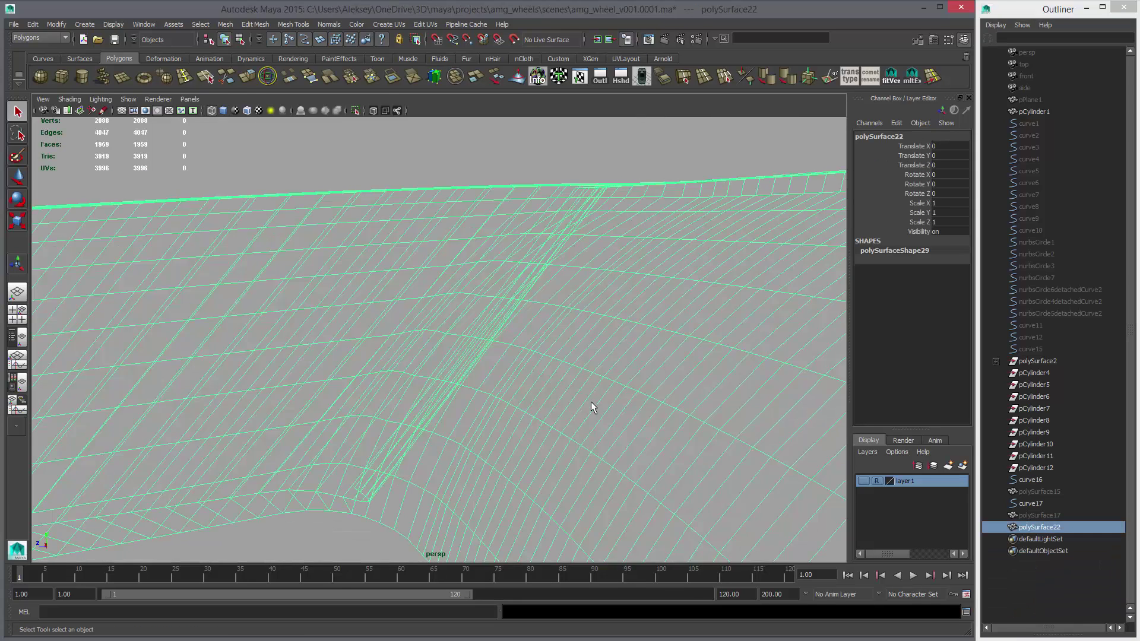
Step: Preview the combined mesh smoothed, examine the blend between spoke and rim, and return to the unsmoothed display
{"action": "key", "text": "5"}
{"action": "key", "text": "3"}
{"action": "left_click", "coordinate": [596, 156]}
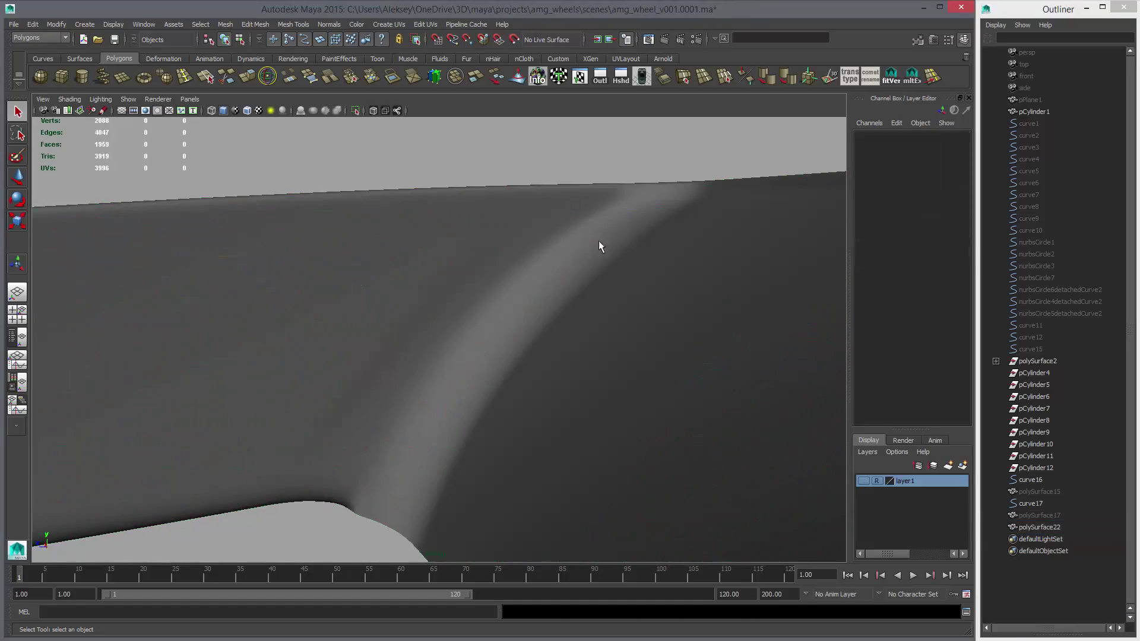
{"action": "right_click_drag", "start_coordinate": [707, 369], "coordinate": [362, 316], "text": "alt"}
{"action": "left_click_drag", "start_coordinate": [363, 316], "coordinate": [488, 341], "text": "alt"}
{"action": "right_click_drag", "start_coordinate": [488, 341], "coordinate": [588, 351], "text": "alt"}
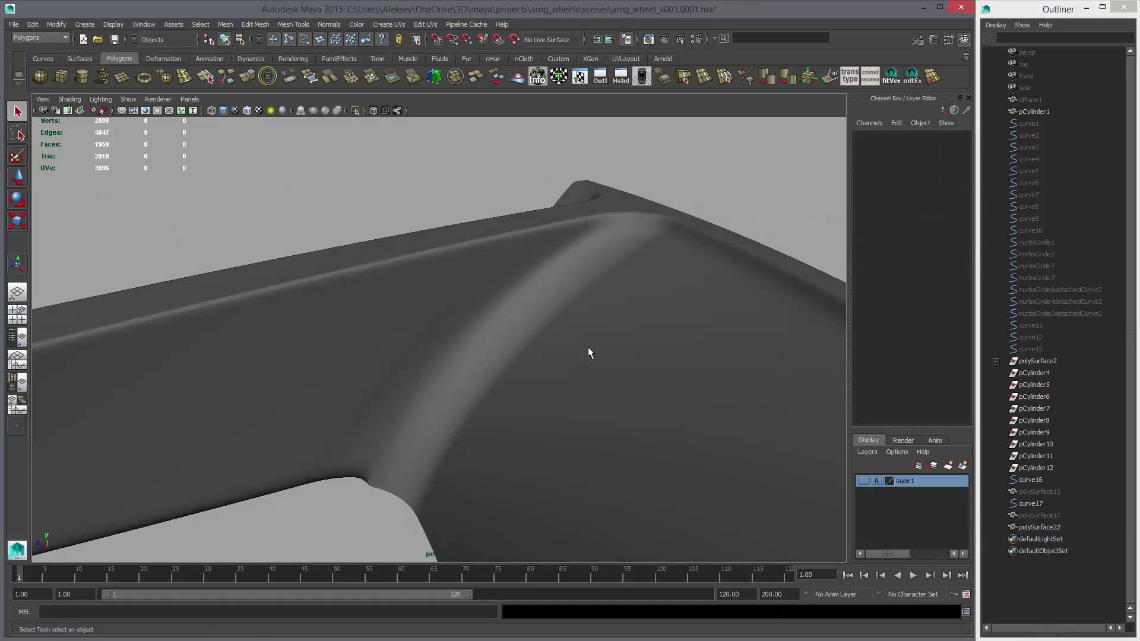
{"action": "left_click", "coordinate": [542, 336]}
{"action": "key", "text": "1"}
Step: Select the bands of faces on the spoke side beside the spoke-to-rim blend, convert them to vertices and average them three times
{"action": "left_click_drag", "start_coordinate": [540, 339], "coordinate": [491, 314], "text": "alt"}
{"action": "right_click_drag", "start_coordinate": [492, 314], "coordinate": [491, 335]}
{"action": "left_click", "coordinate": [414, 370]}
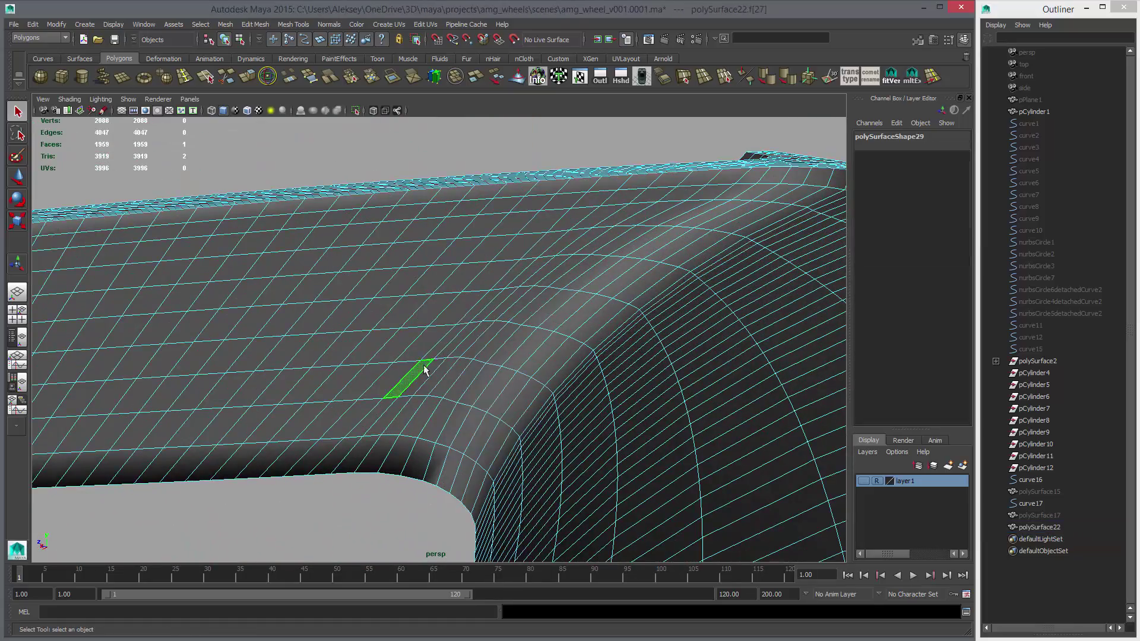
{"action": "left_click", "coordinate": [440, 347], "text": "shift"}
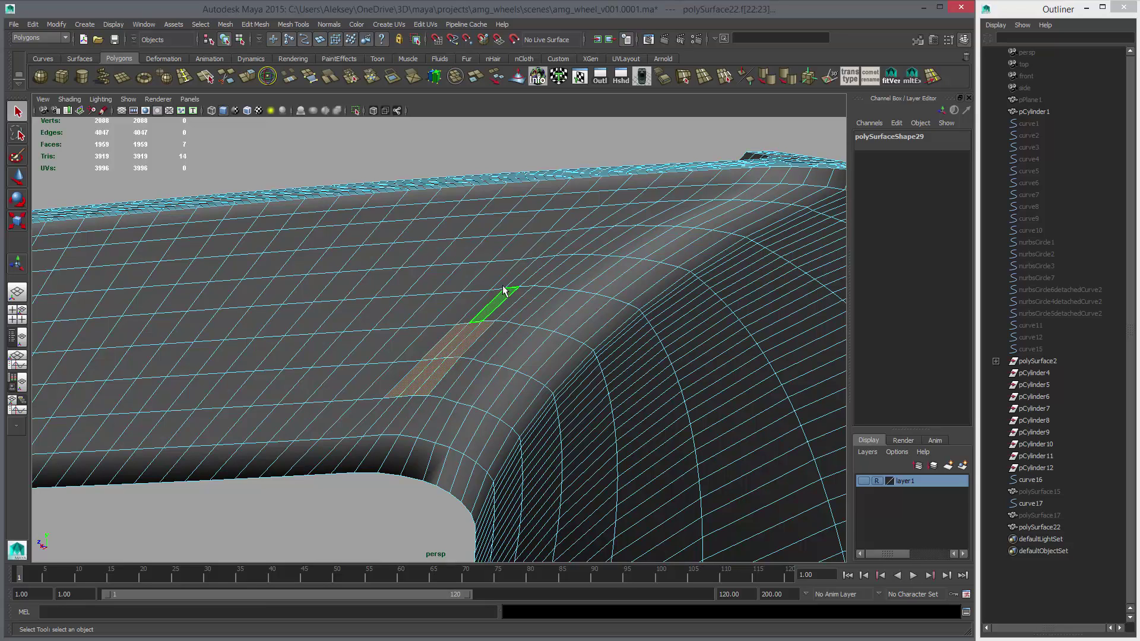
{"action": "double_click", "coordinate": [566, 246], "text": "shift"}
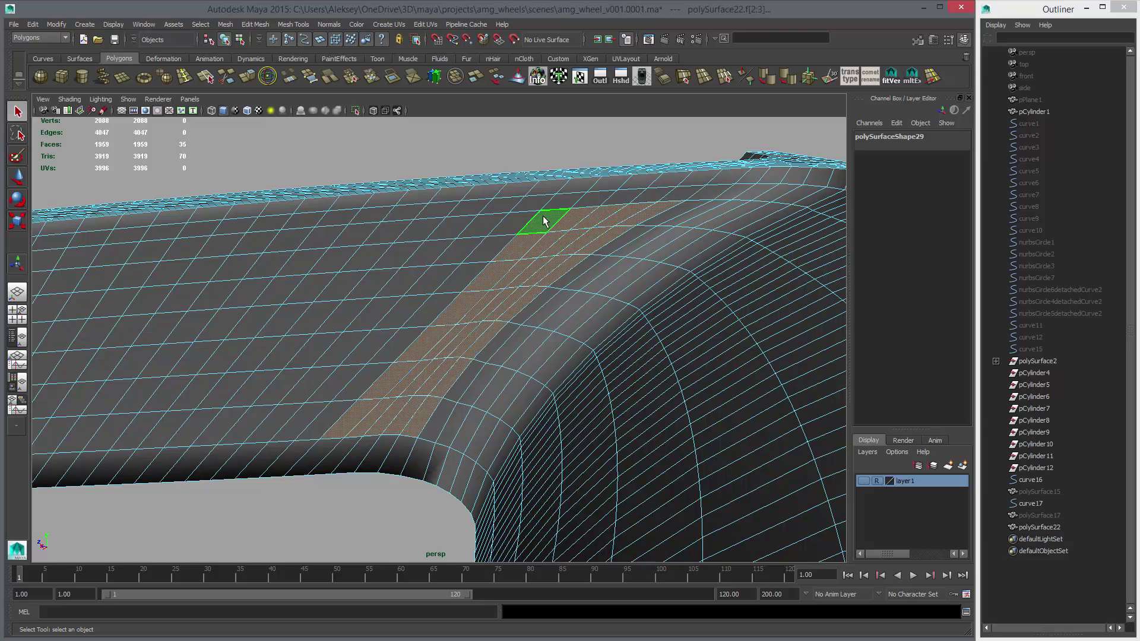
{"action": "left_click_drag", "start_coordinate": [591, 333], "coordinate": [498, 412], "text": "alt"}
{"action": "double_click", "coordinate": [588, 352], "text": "shift"}
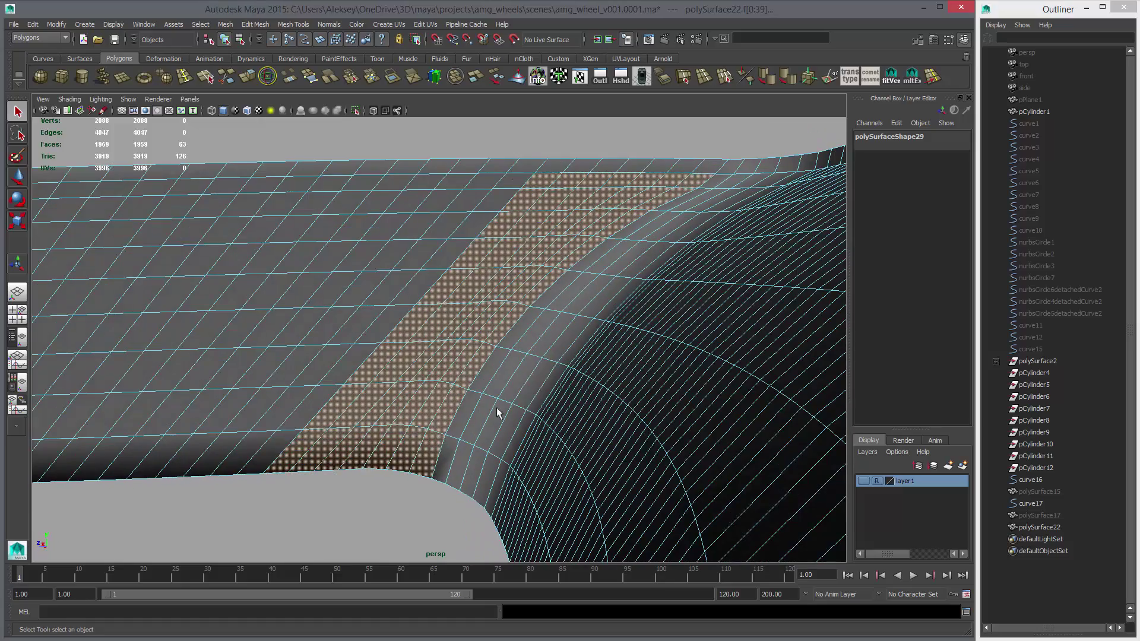
{"action": "left_click_drag", "start_coordinate": [492, 496], "coordinate": [502, 439], "text": "alt"}
{"action": "right_click_drag", "start_coordinate": [582, 311], "coordinate": [488, 316], "text": "ctrl"}
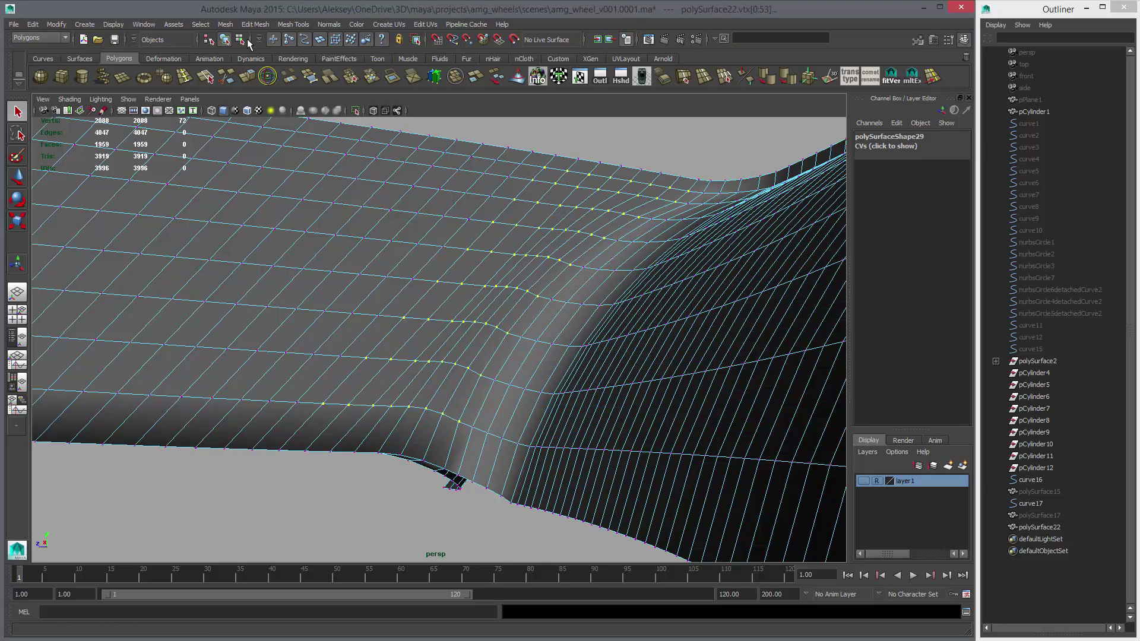
{"action": "left_click", "coordinate": [225, 24]}
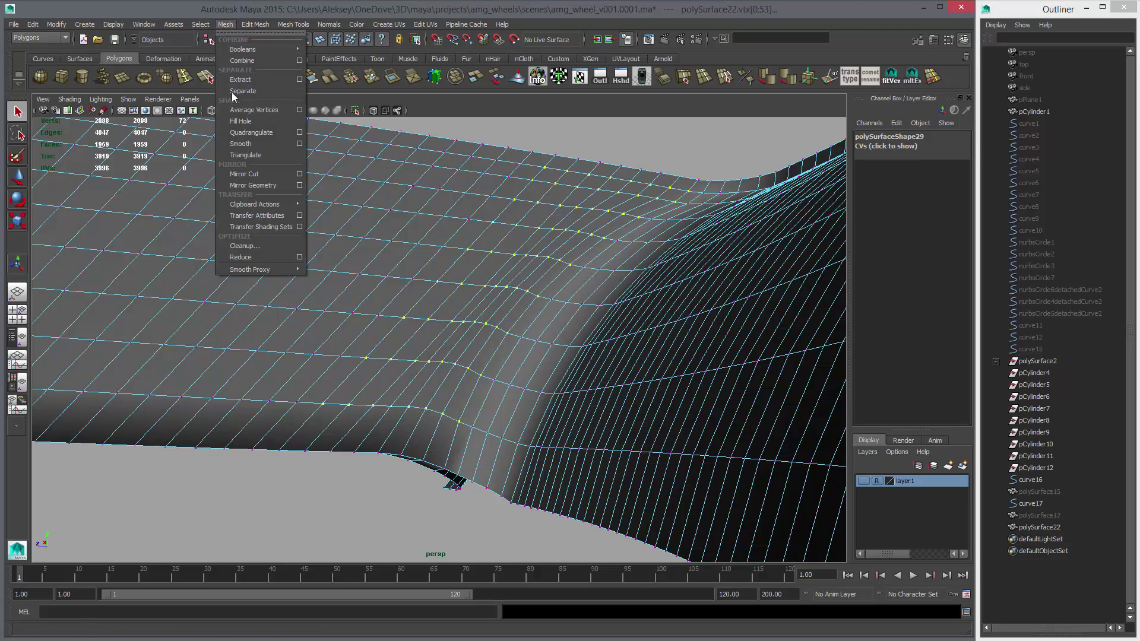
{"action": "left_click", "coordinate": [254, 109]}
{"action": "left_click_drag", "start_coordinate": [623, 300], "coordinate": [607, 293], "text": "alt"}
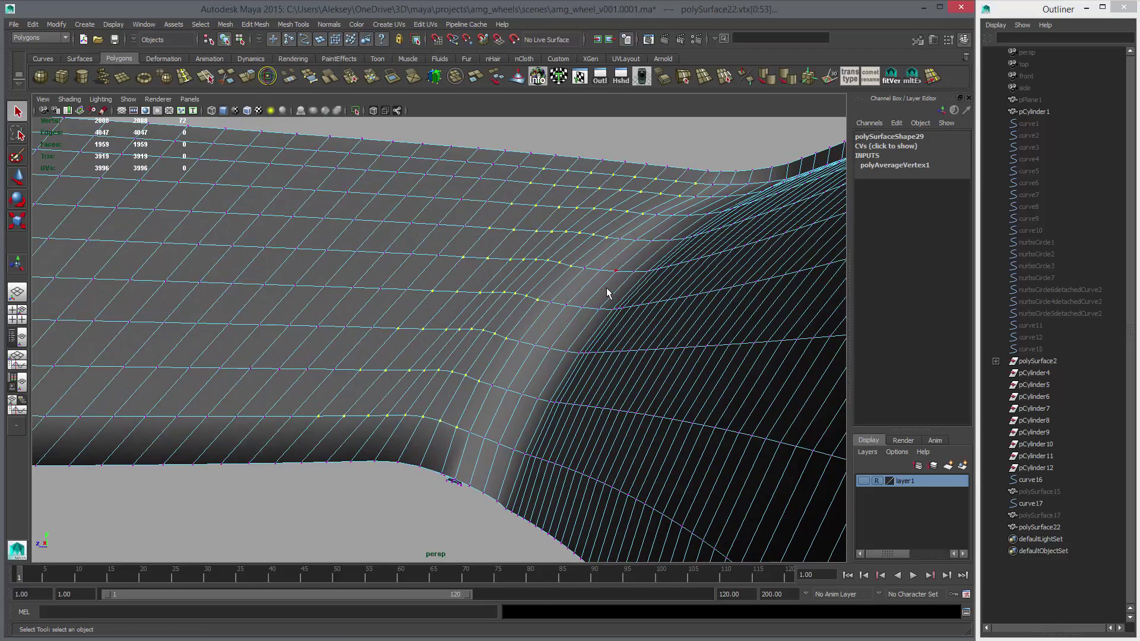
{"action": "key", "text": "g"}
{"action": "key", "text": "g"}
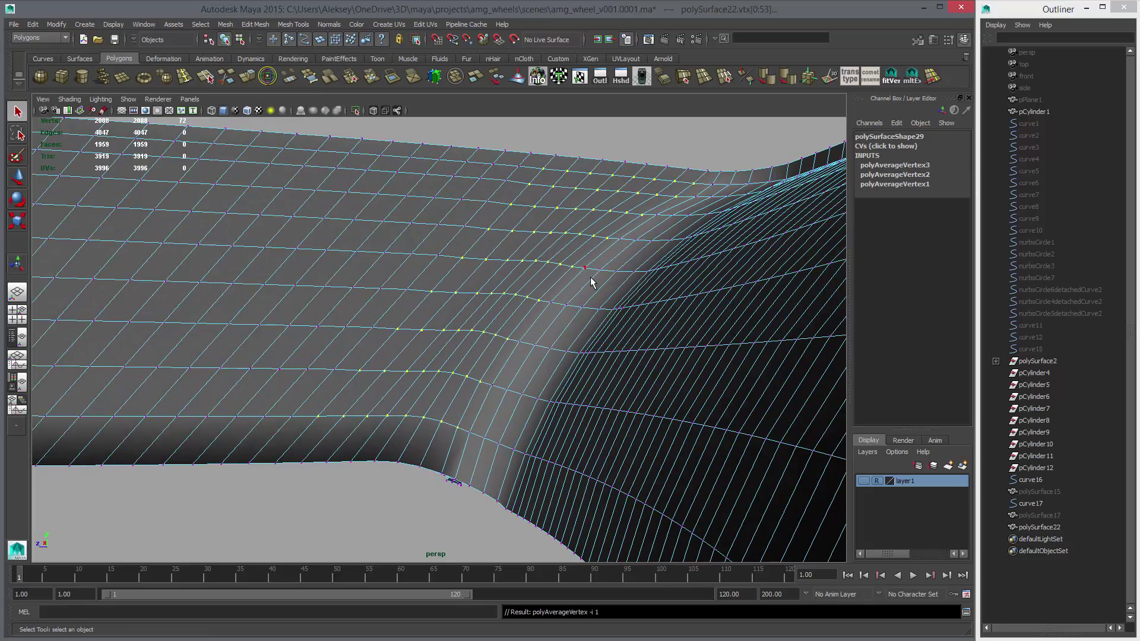
Step: Insert an edge loop on the spoke face close to its window-side border, maintaining equal distance from edge
{"action": "right_click_drag", "start_coordinate": [568, 286], "coordinate": [616, 266], "text": "ctrl"}
{"action": "left_click_drag", "start_coordinate": [598, 284], "coordinate": [415, 219], "text": "alt"}
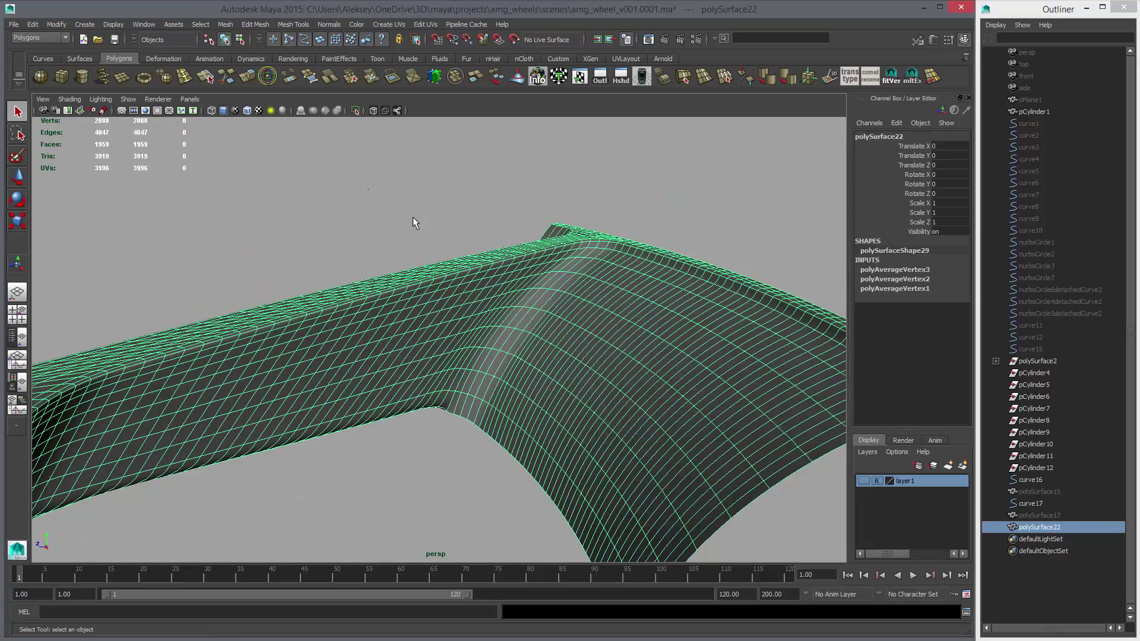
{"action": "left_click", "coordinate": [415, 219]}
{"action": "left_click_drag", "start_coordinate": [471, 326], "coordinate": [536, 318], "text": "alt"}
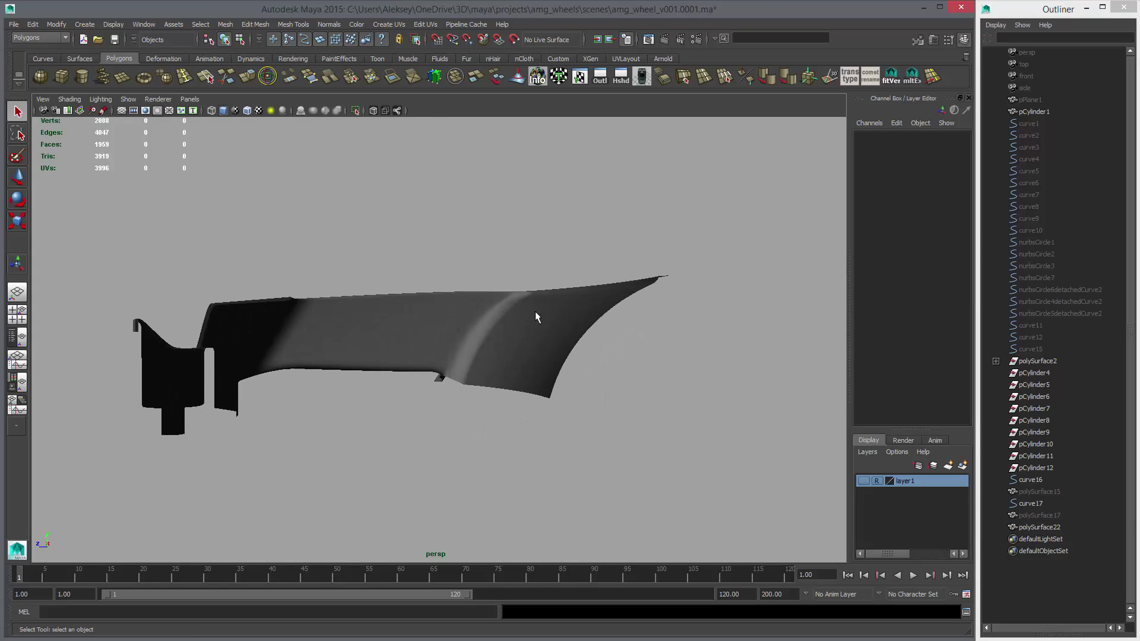
{"action": "left_click", "coordinate": [467, 333]}
{"action": "mouse_move", "coordinate": [517, 374]}
{"action": "left_mouse_down", "text": "alt"}
{"action": "mouse_move", "coordinate": [600, 422]}
{"action": "mouse_move", "coordinate": [510, 390]}
{"action": "left_mouse_up", "text": "alt"}
{"action": "double_click", "coordinate": [184, 76]}
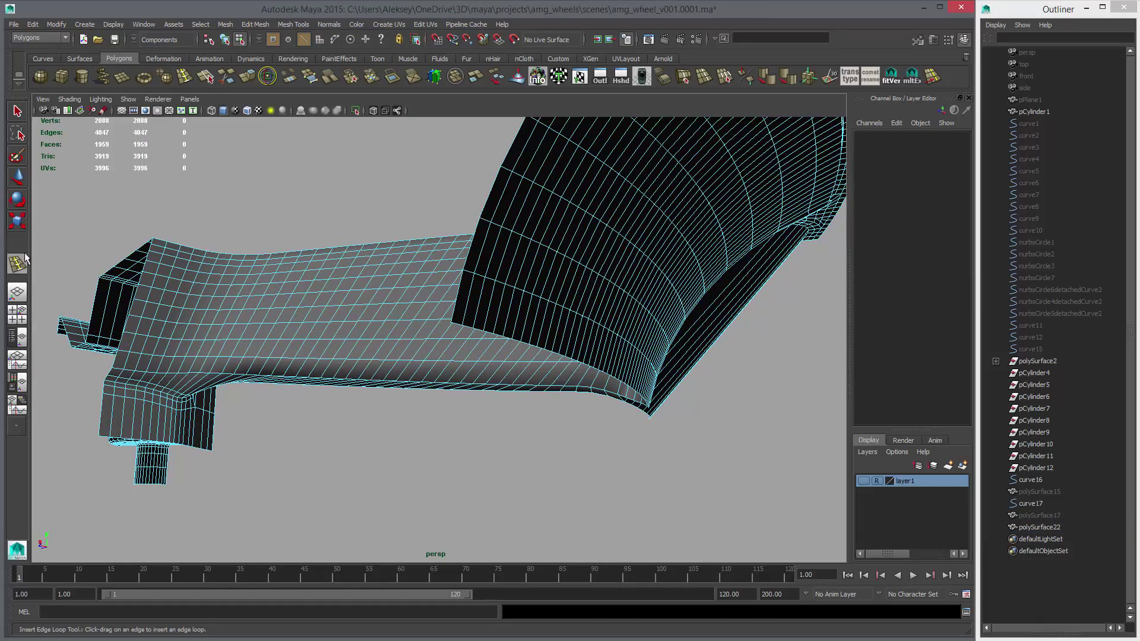
{"action": "left_click", "coordinate": [798, 149]}
{"action": "left_click_drag", "start_coordinate": [262, 350], "coordinate": [350, 342], "text": "alt"}
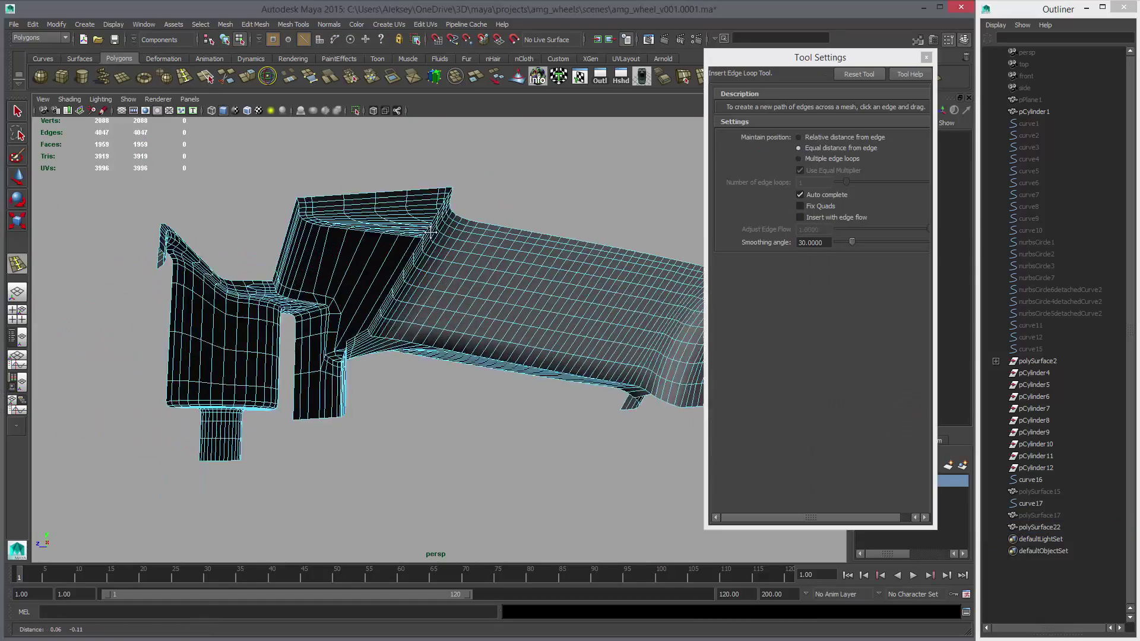
{"action": "right_click_drag", "start_coordinate": [315, 333], "coordinate": [360, 305], "text": "alt"}
{"action": "left_click_drag", "start_coordinate": [341, 245], "coordinate": [341, 251]}
Step: Insert a second edge loop along the spoke's inner side wall, close to the same border edge
{"action": "left_click_drag", "start_coordinate": [580, 369], "coordinate": [363, 279], "text": "alt"}
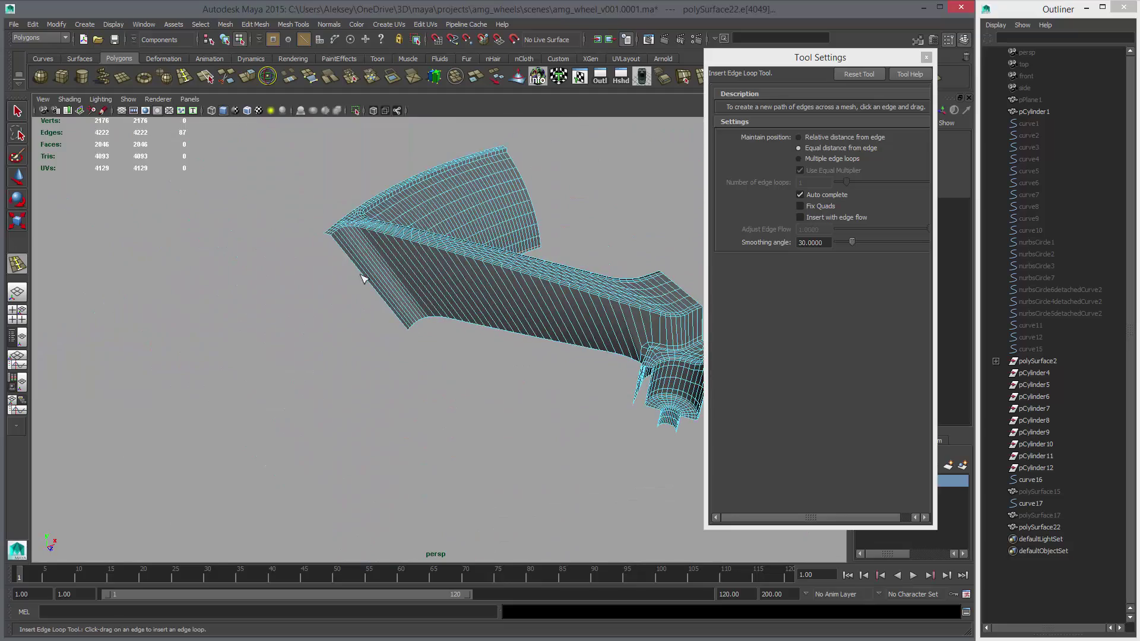
{"action": "left_click_drag", "start_coordinate": [545, 357], "coordinate": [522, 326], "text": "alt"}
{"action": "right_click_drag", "start_coordinate": [521, 326], "coordinate": [489, 426], "text": "alt"}
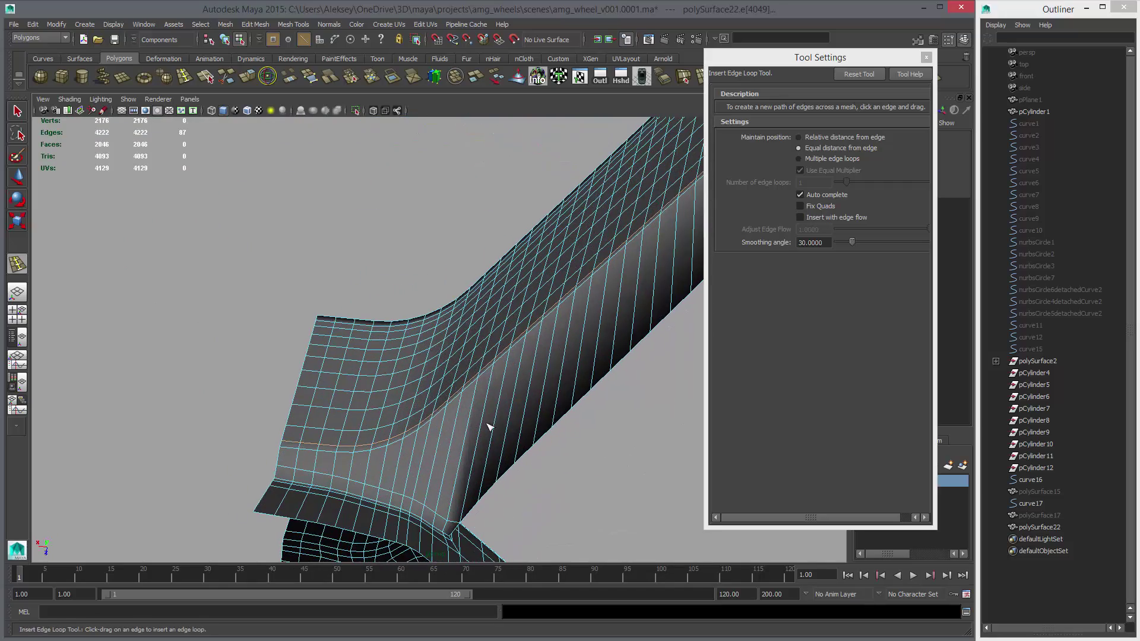
{"action": "left_click", "coordinate": [481, 390]}
{"action": "left_click_drag", "start_coordinate": [603, 387], "coordinate": [466, 336], "text": "alt"}
{"action": "left_click_drag", "start_coordinate": [561, 375], "coordinate": [280, 150], "text": "alt"}
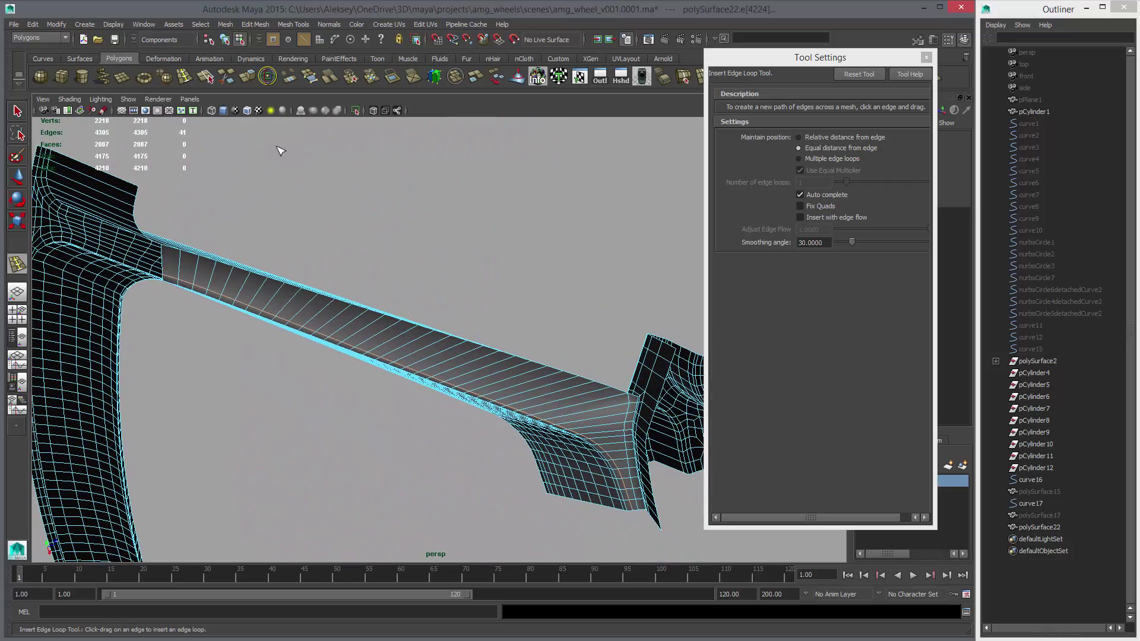
Step: Cut a lengthwise line of edges along the spoke's side wall between its two ends with the Split Polygon Tool
{"action": "left_click", "coordinate": [204, 76]}
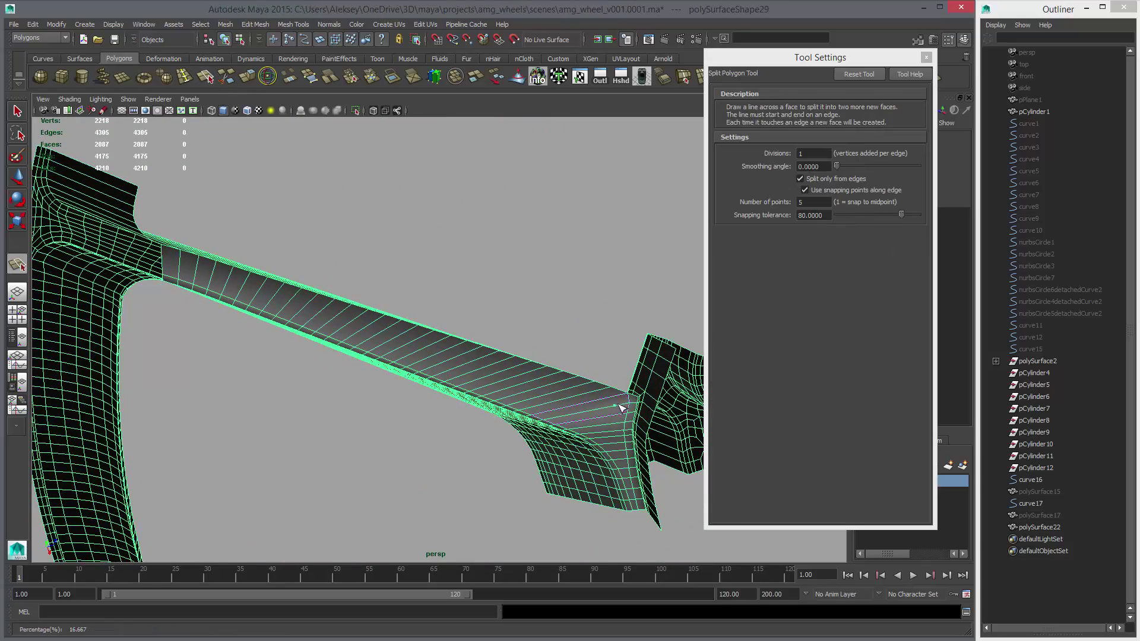
{"action": "left_click_drag", "start_coordinate": [448, 348], "coordinate": [419, 330], "text": "alt"}
{"action": "middle_click_drag", "start_coordinate": [419, 330], "coordinate": [496, 340], "text": "alt"}
{"action": "mouse_move", "coordinate": [308, 285]}
{"action": "left_mouse_down", "text": "alt"}
{"action": "mouse_move", "coordinate": [308, 272]}
{"action": "mouse_move", "coordinate": [317, 279]}
{"action": "left_mouse_up", "text": "alt"}
{"action": "middle_click_drag", "start_coordinate": [395, 298], "coordinate": [236, 271], "text": "alt"}
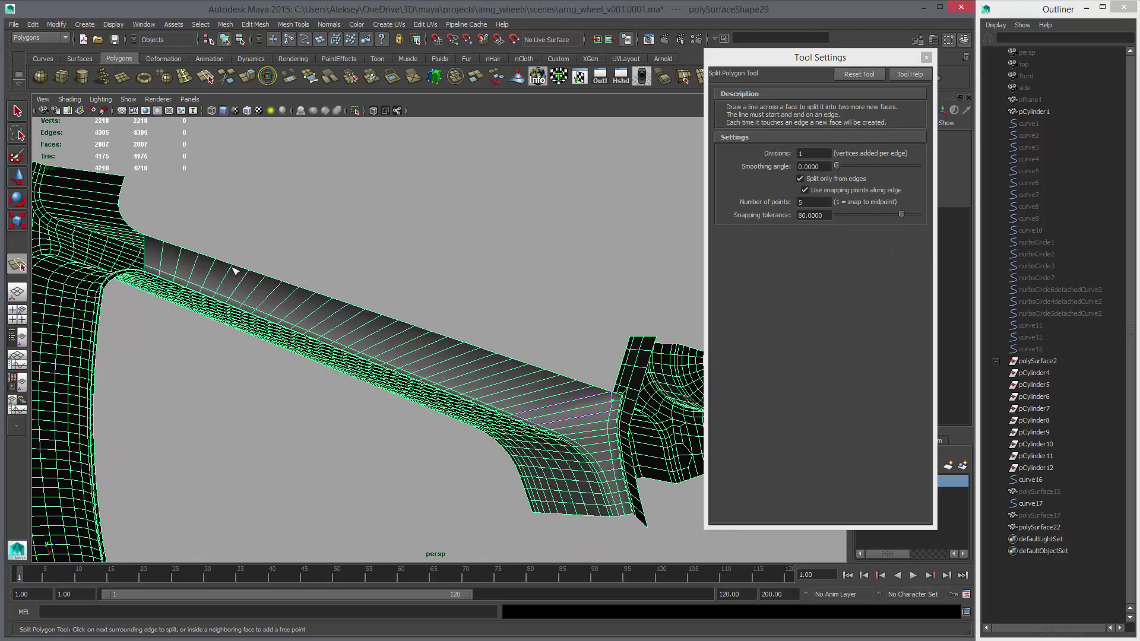
{"action": "left_click", "coordinate": [147, 244]}
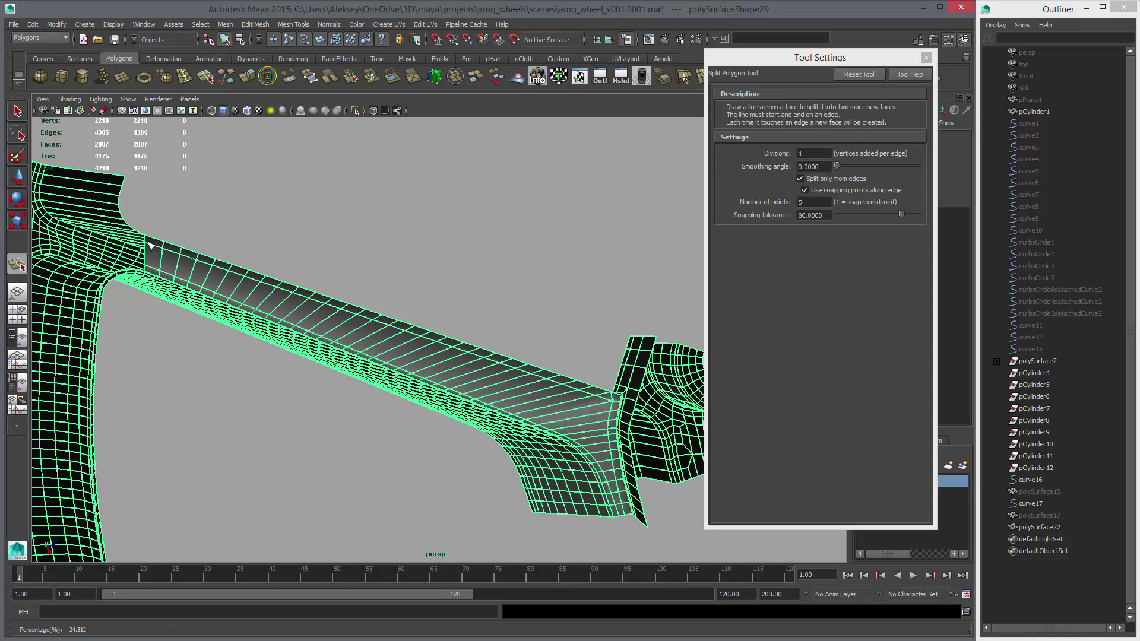
{"action": "left_click_drag", "start_coordinate": [474, 366], "coordinate": [469, 387], "text": "alt"}
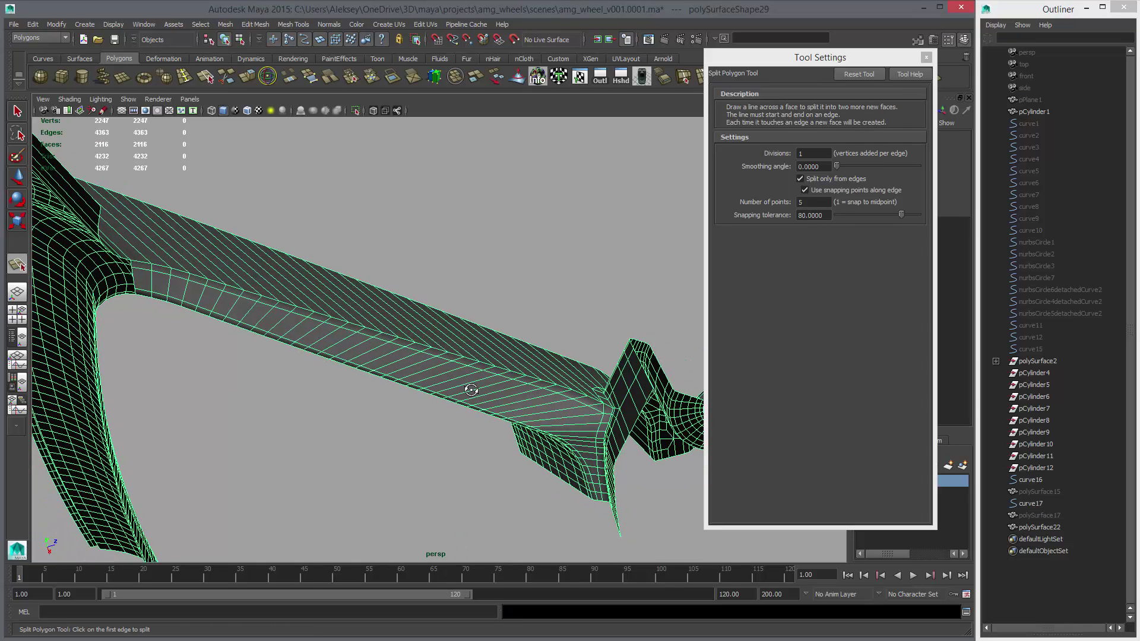
Step: Switch to the Move tool, examine the new edges at the spoke's hub end, and close the Tool Settings window
{"action": "key", "text": "w"}
{"action": "left_click_drag", "start_coordinate": [619, 402], "coordinate": [493, 341], "text": "alt"}
{"action": "middle_click_drag", "start_coordinate": [493, 341], "coordinate": [356, 285], "text": "alt"}
{"action": "scroll", "coordinate": [497, 362], "scroll_direction": "up", "scroll_amount": 4}
{"action": "left_click_drag", "start_coordinate": [498, 364], "coordinate": [590, 356], "text": "alt"}
{"action": "scroll", "coordinate": [508, 360], "scroll_direction": "up", "scroll_amount": 2}
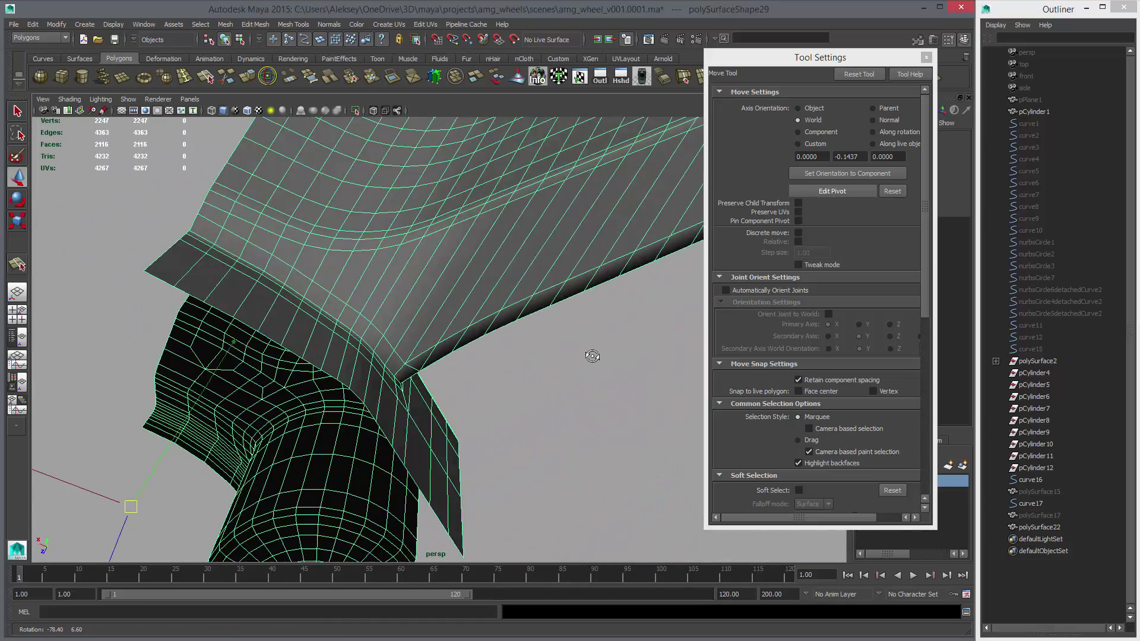
{"action": "right_click_drag", "start_coordinate": [590, 356], "coordinate": [477, 350], "text": "alt"}
{"action": "left_click_drag", "start_coordinate": [477, 350], "coordinate": [702, 246], "text": "alt"}
{"action": "left_click", "coordinate": [925, 56]}
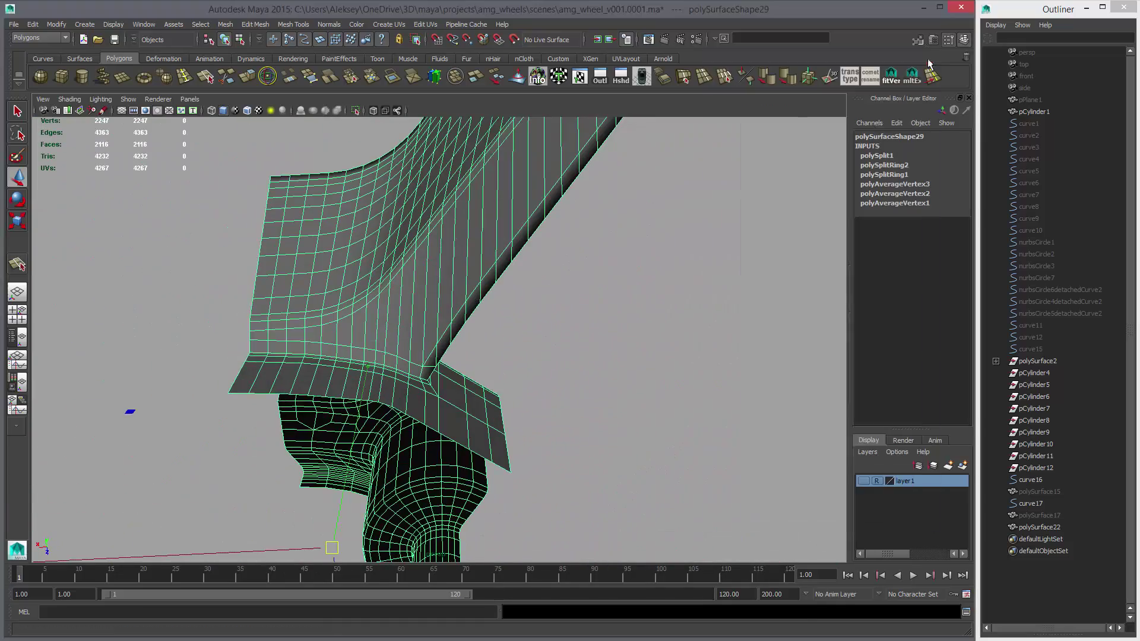
Step: Split the faces at the side wall's hub-end corner to connect the edge flow, and delete the redundant edges there
{"action": "left_click_drag", "start_coordinate": [534, 333], "coordinate": [435, 389], "text": "alt"}
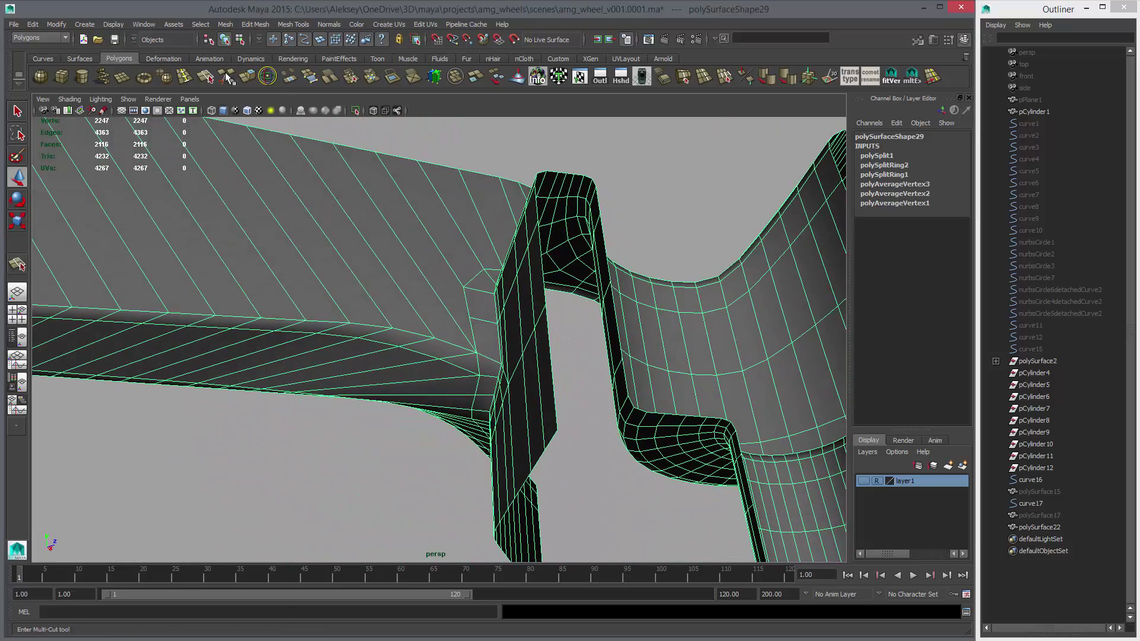
{"action": "left_click", "coordinate": [457, 345]}
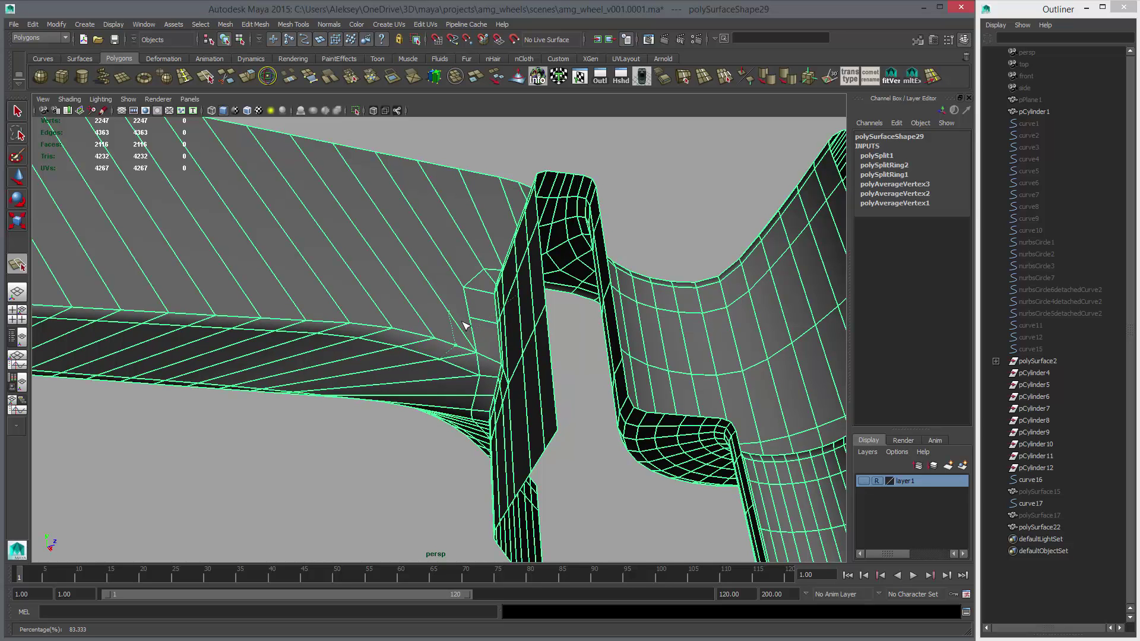
{"action": "key", "text": "Return"}
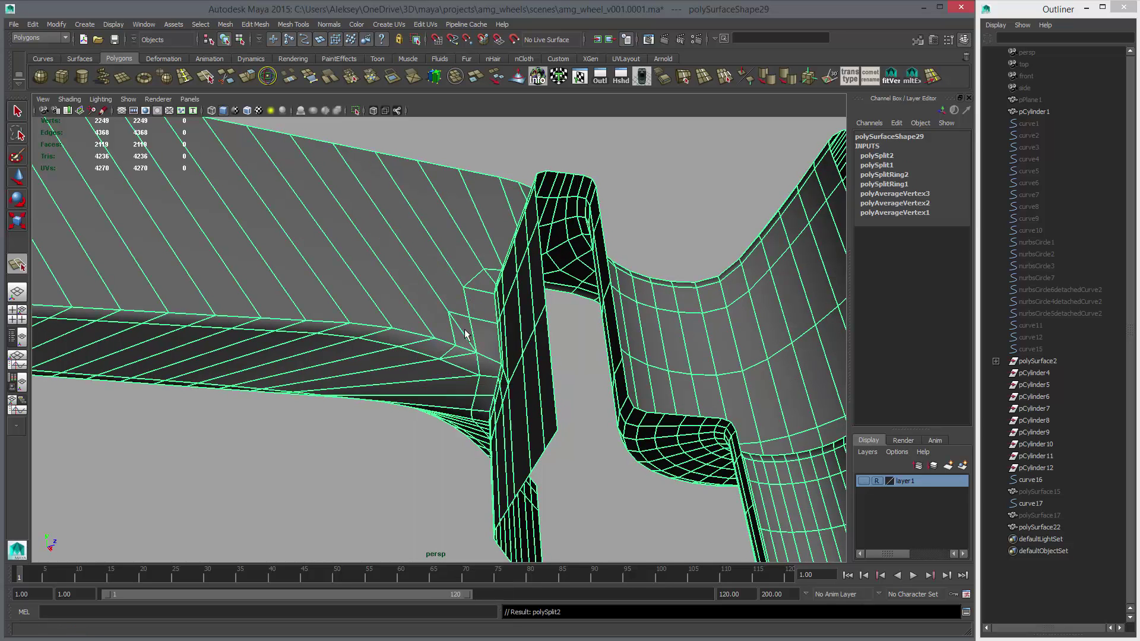
{"action": "left_click", "coordinate": [467, 343]}
{"action": "key", "text": "Delete"}
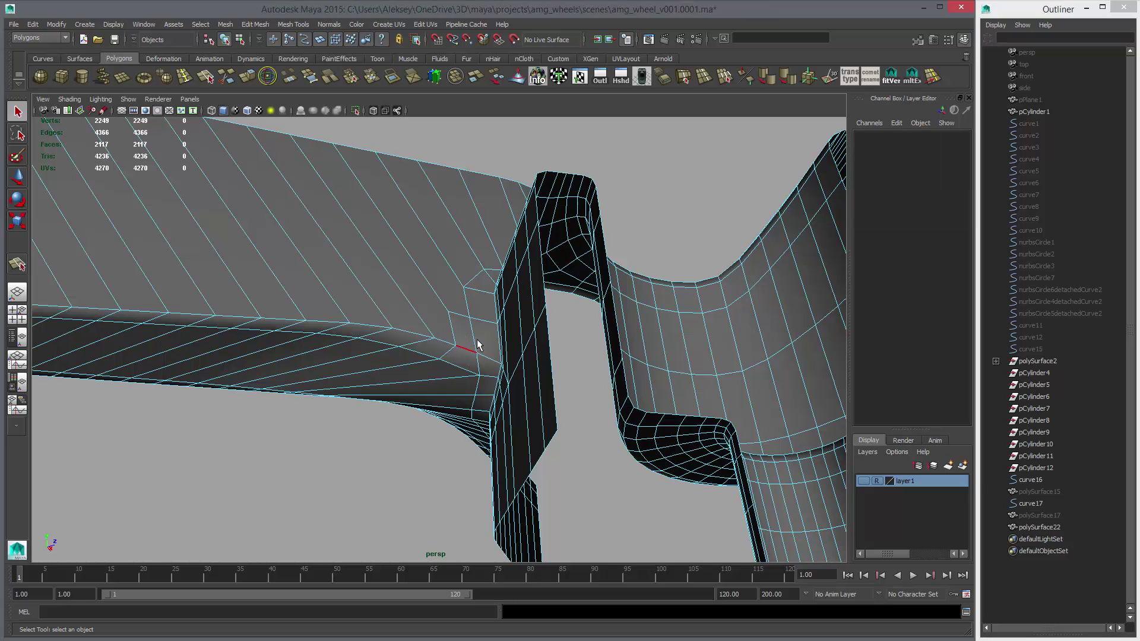
{"action": "right_click_drag", "start_coordinate": [475, 344], "coordinate": [519, 323]}
{"action": "left_click", "coordinate": [635, 226]}
Step: Duplicate the wheel segment and mirror the copy in the top view by setting its Scale X to -1
{"action": "left_click_drag", "start_coordinate": [635, 226], "coordinate": [432, 312], "text": "alt"}
{"action": "left_click", "coordinate": [536, 390]}
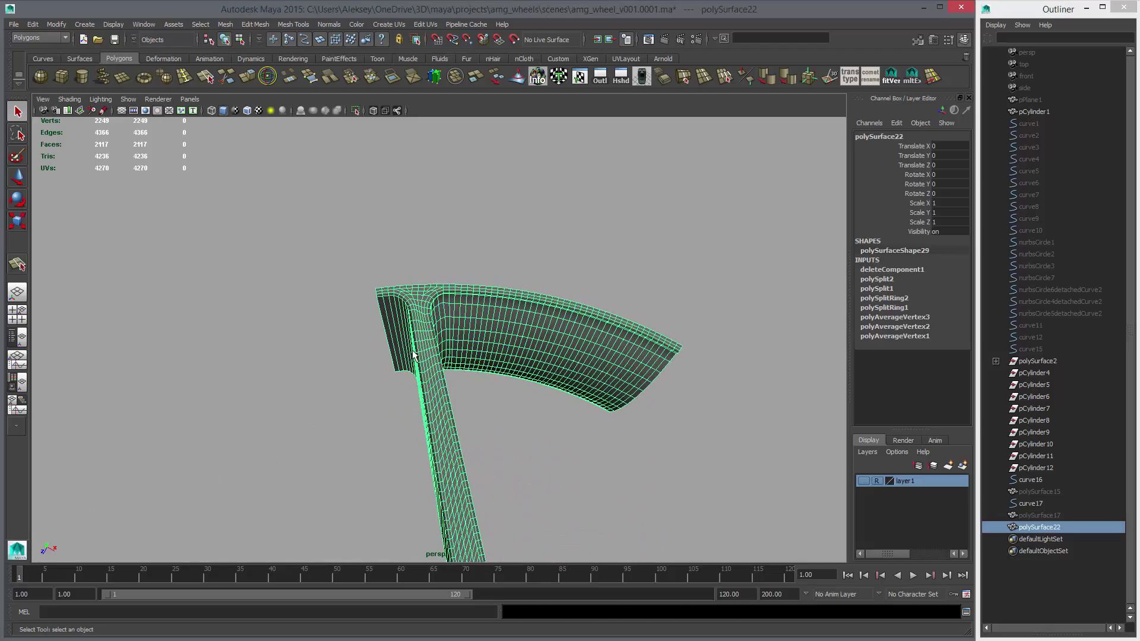
{"action": "left_click_drag", "start_coordinate": [526, 375], "coordinate": [518, 350], "text": "alt"}
{"action": "key", "text": "w"}
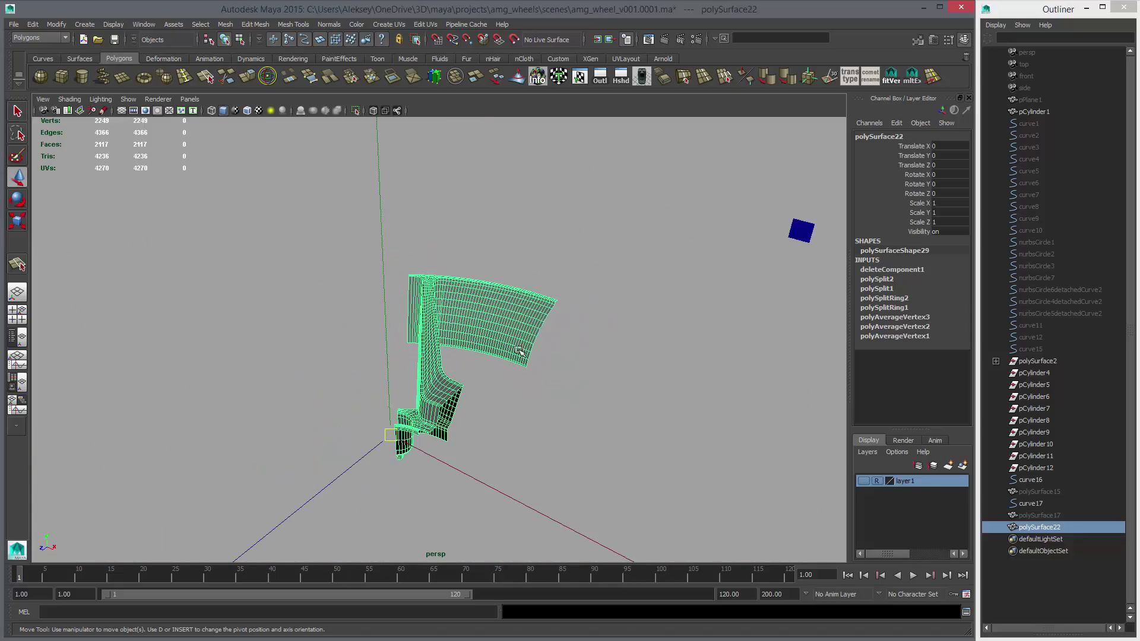
{"action": "key", "text": "ctrl+d"}
{"action": "key", "text": "space"}
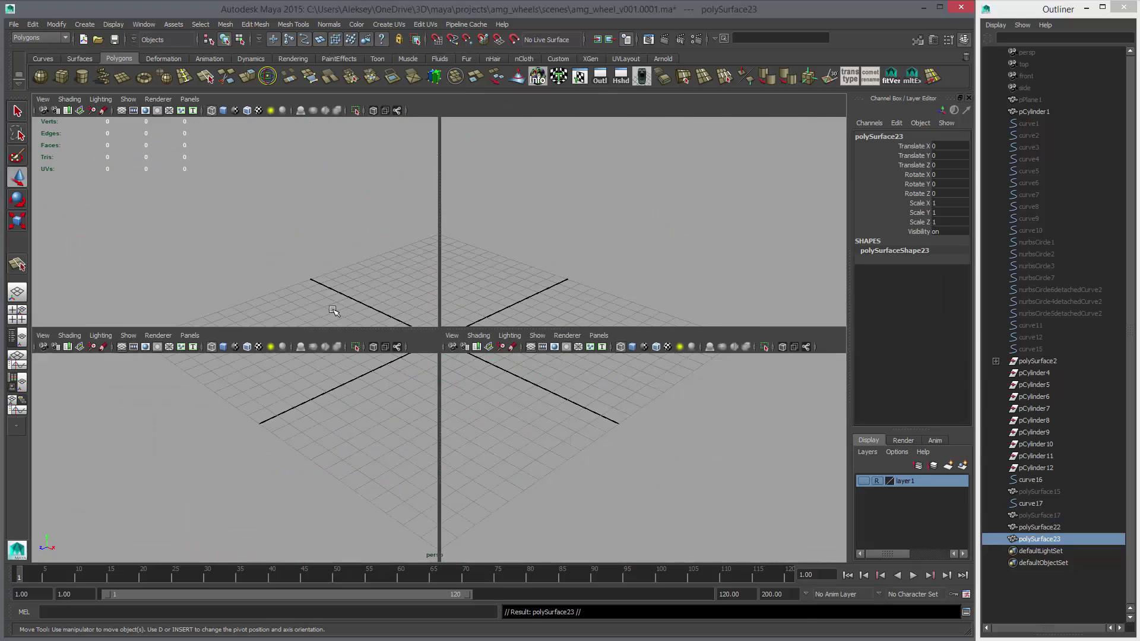
{"action": "key", "text": "space"}
{"action": "key", "text": "r"}
{"action": "middle_click_drag", "start_coordinate": [585, 400], "coordinate": [418, 357], "text": "shift"}
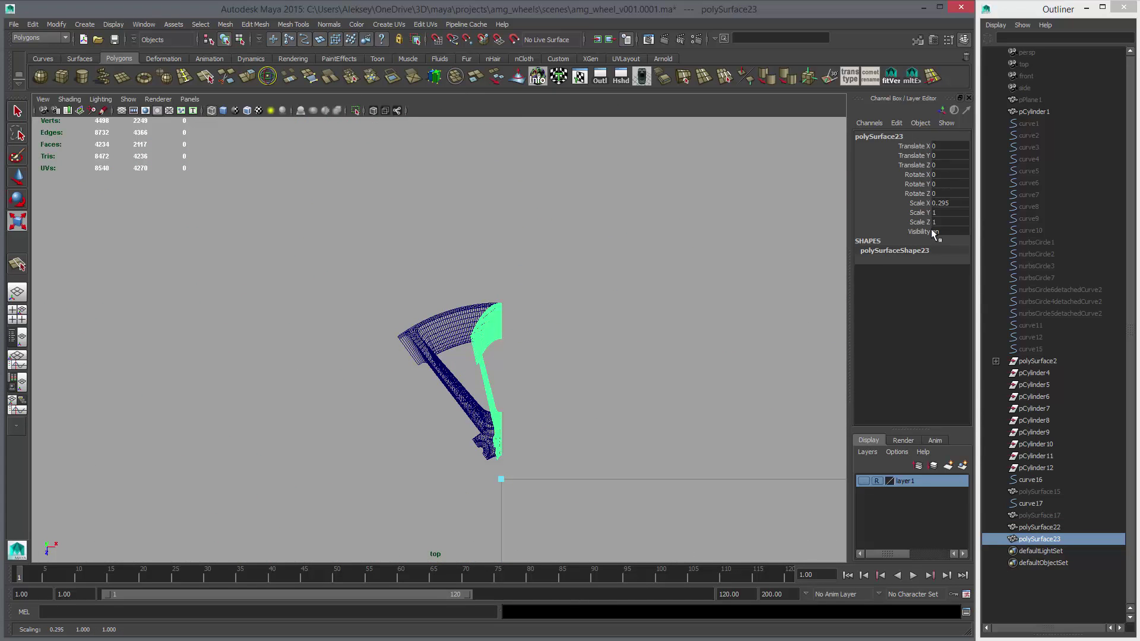
{"action": "type", "text": "-1"}
{"action": "key", "text": "Return"}
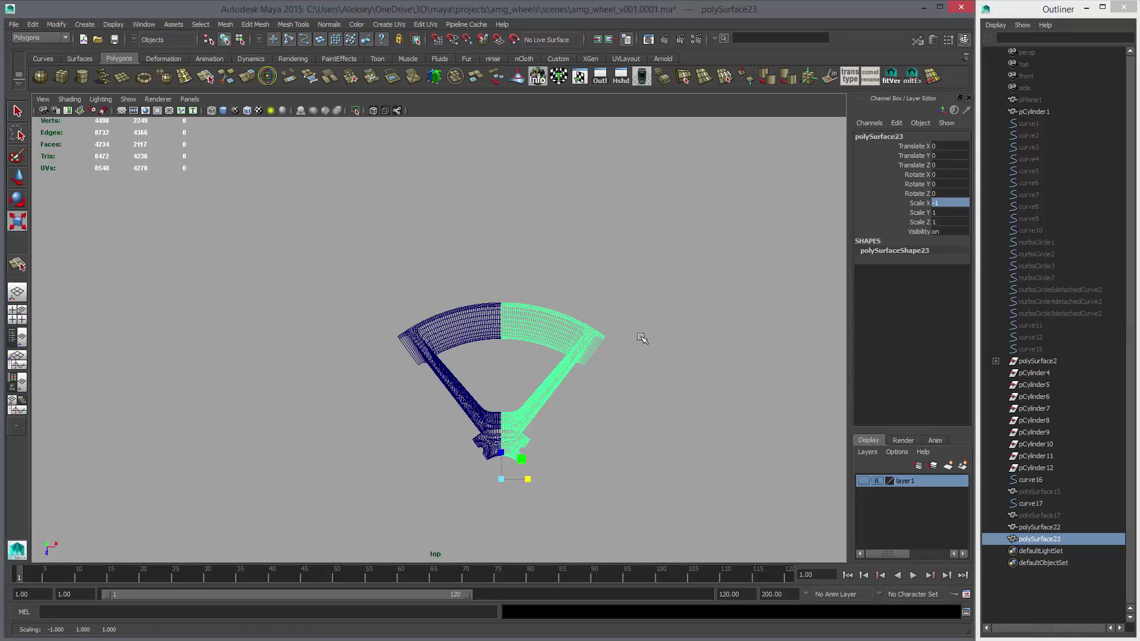
Step: Duplicate both segment halves with Rotate Y set to 72, and repeat the transformed duplication three times around the wheel
{"action": "middle_click_drag", "start_coordinate": [592, 400], "coordinate": [567, 369], "text": "alt"}
{"action": "left_click_drag", "start_coordinate": [465, 369], "coordinate": [518, 423]}
{"action": "key", "text": "ctrl+d"}
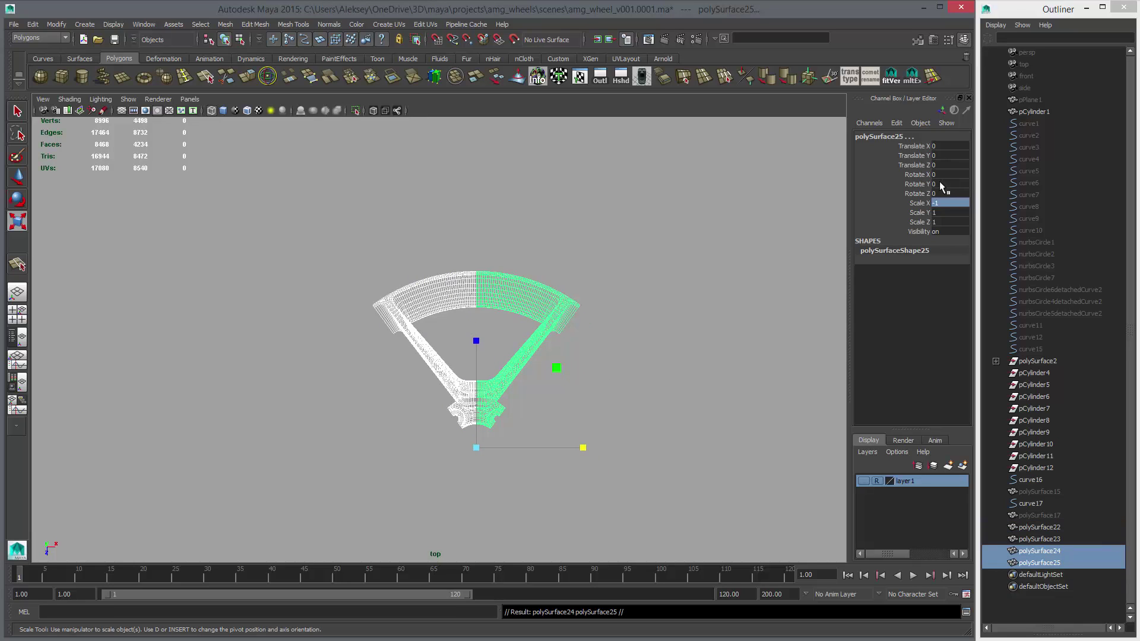
{"action": "key", "text": "Return"}
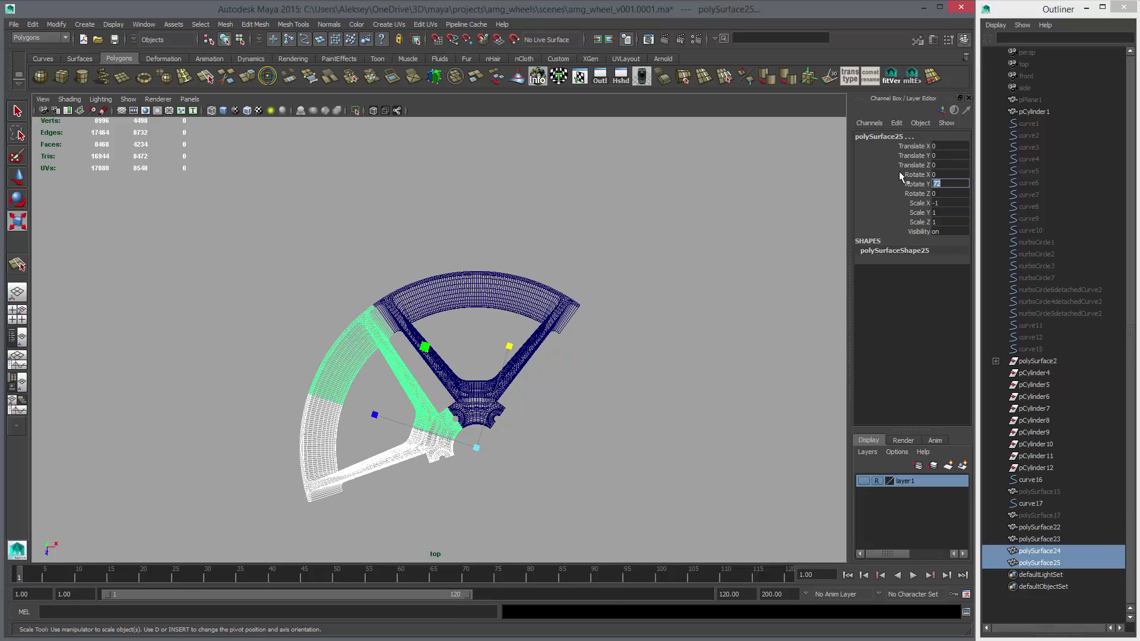
{"action": "key", "text": "shift+d"}
{"action": "key", "text": "shift+d"}
{"action": "key", "text": "shift+d"}
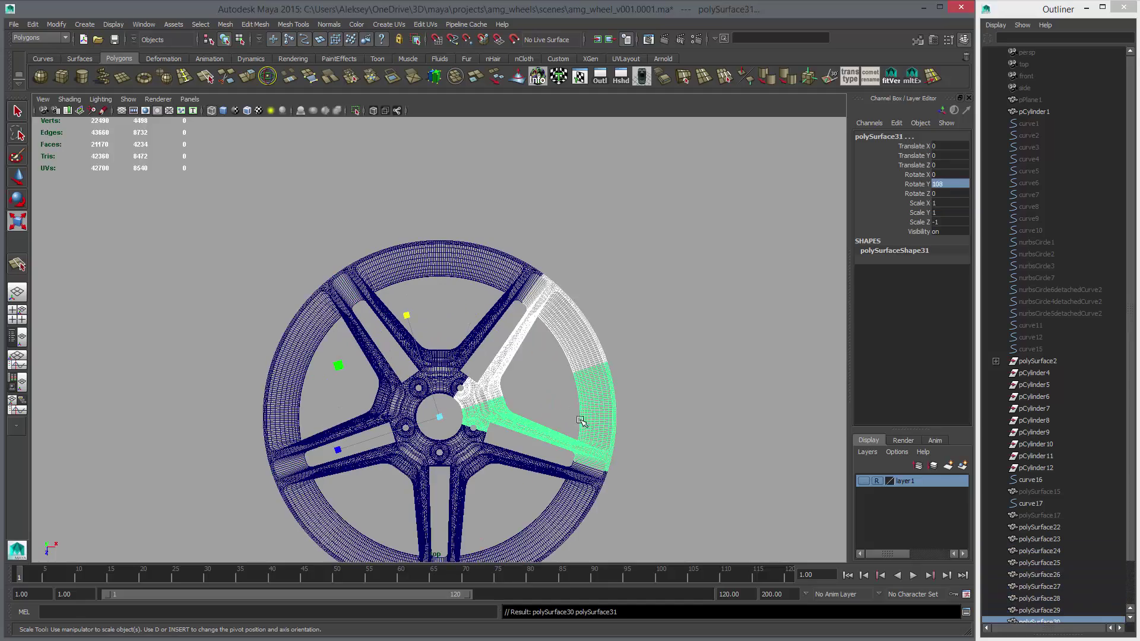
Step: Examine the assembled wheel shaded in the perspective view and select all of its segments
{"action": "left_click", "coordinate": [669, 381]}
{"action": "key", "text": "5"}
{"action": "key", "text": "space"}
{"action": "key", "text": "space"}
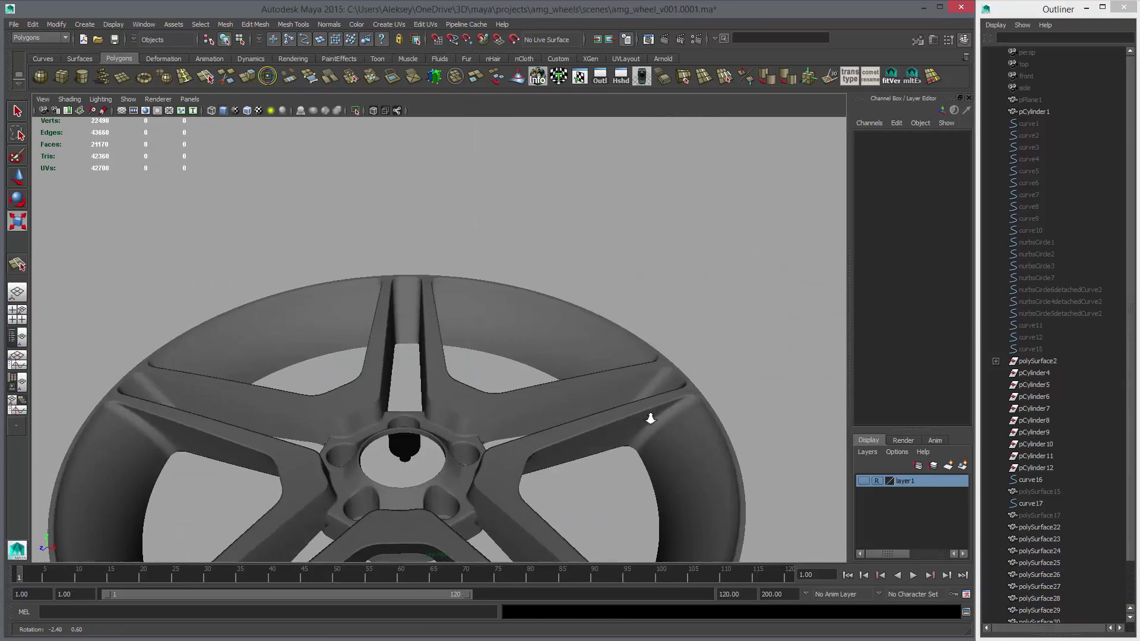
{"action": "right_click_drag", "start_coordinate": [649, 417], "coordinate": [409, 390], "text": "alt"}
{"action": "left_click_drag", "start_coordinate": [408, 390], "coordinate": [446, 416]}
{"action": "left_click_drag", "start_coordinate": [436, 386], "coordinate": [397, 436], "text": "alt"}
{"action": "right_click_drag", "start_coordinate": [344, 362], "coordinate": [409, 332], "text": "alt"}
{"action": "middle_click_drag", "start_coordinate": [368, 302], "coordinate": [424, 169], "text": "alt"}
{"action": "right_click_drag", "start_coordinate": [394, 160], "coordinate": [446, 125], "text": "alt"}
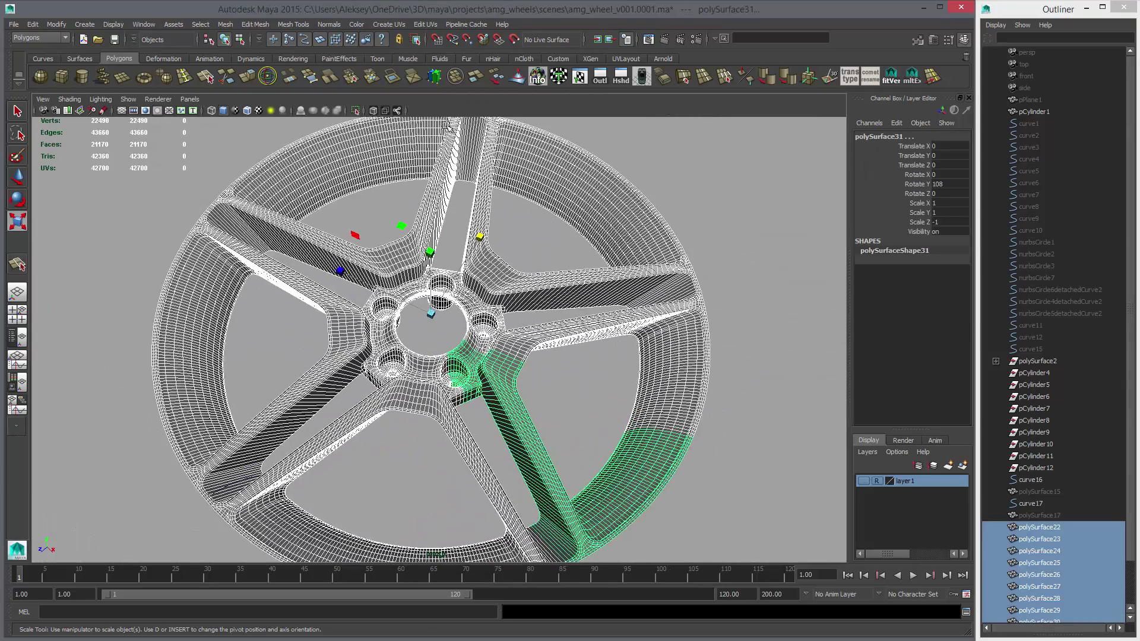
Step: Combine the selected wheel segments into a single mesh and merge the vertices along their shared borders
{"action": "left_click", "coordinate": [436, 73]}
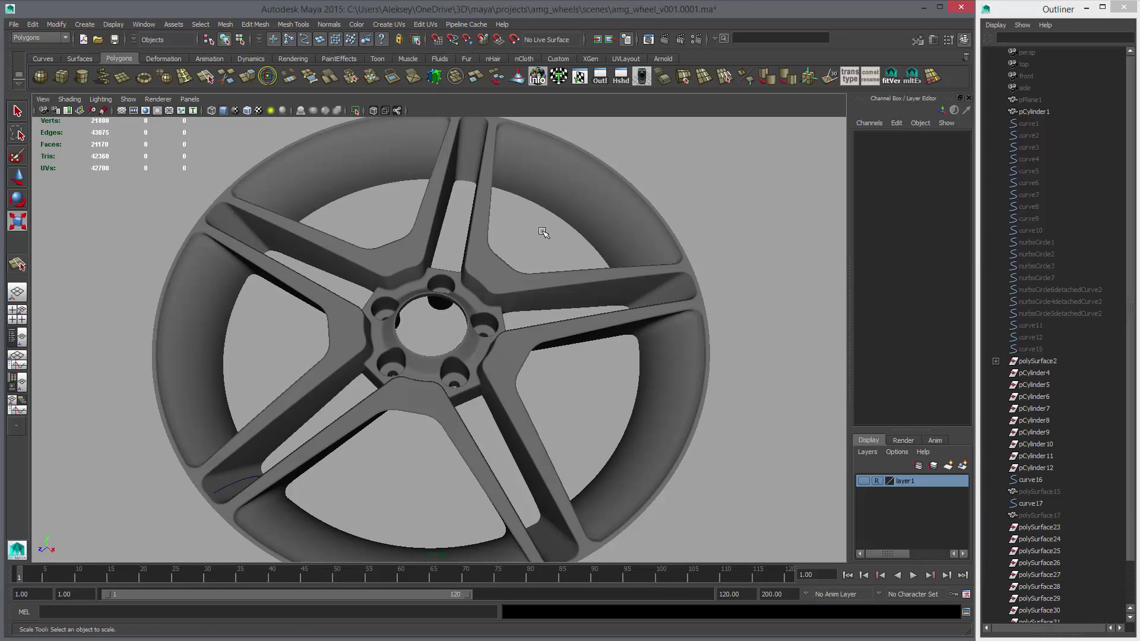
{"action": "mouse_move", "coordinate": [544, 233]}
{"action": "left_mouse_down", "text": "alt"}
{"action": "mouse_move", "coordinate": [615, 330]}
{"action": "mouse_move", "coordinate": [436, 403]}
{"action": "mouse_move", "coordinate": [386, 391]}
{"action": "mouse_move", "coordinate": [396, 305]}
{"action": "mouse_move", "coordinate": [515, 387]}
{"action": "mouse_move", "coordinate": [730, 346]}
{"action": "left_mouse_up", "text": "alt"}
{"action": "right_click_drag", "start_coordinate": [730, 346], "coordinate": [595, 364], "text": "alt"}
{"action": "left_click_drag", "start_coordinate": [595, 364], "coordinate": [596, 359], "text": "alt"}
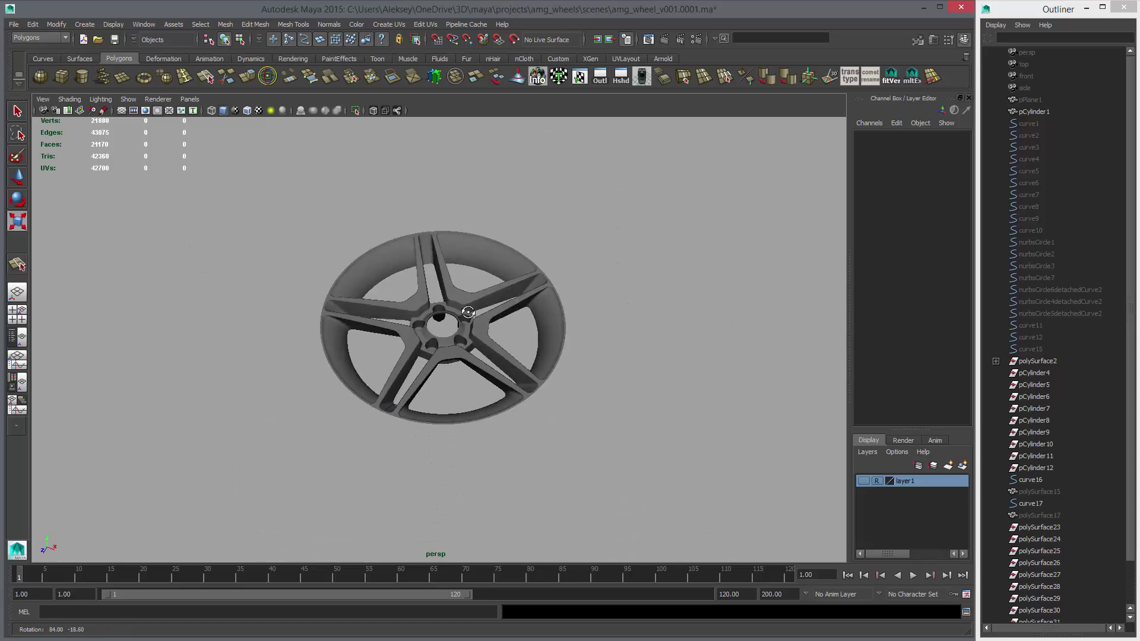
Step: Turn on smooth mesh preview for the combined wheel, agreeing to continue despite its large number of faces
{"action": "right_click_drag", "start_coordinate": [596, 359], "coordinate": [590, 345], "text": "alt"}
{"action": "left_click_drag", "start_coordinate": [590, 345], "coordinate": [549, 343], "text": "alt"}
{"action": "right_click_drag", "start_coordinate": [550, 343], "coordinate": [615, 402], "text": "alt"}
{"action": "left_click_drag", "start_coordinate": [615, 402], "coordinate": [563, 315], "text": "alt"}
{"action": "left_click", "coordinate": [564, 314]}
{"action": "key", "text": "r"}
{"action": "key", "text": "3"}
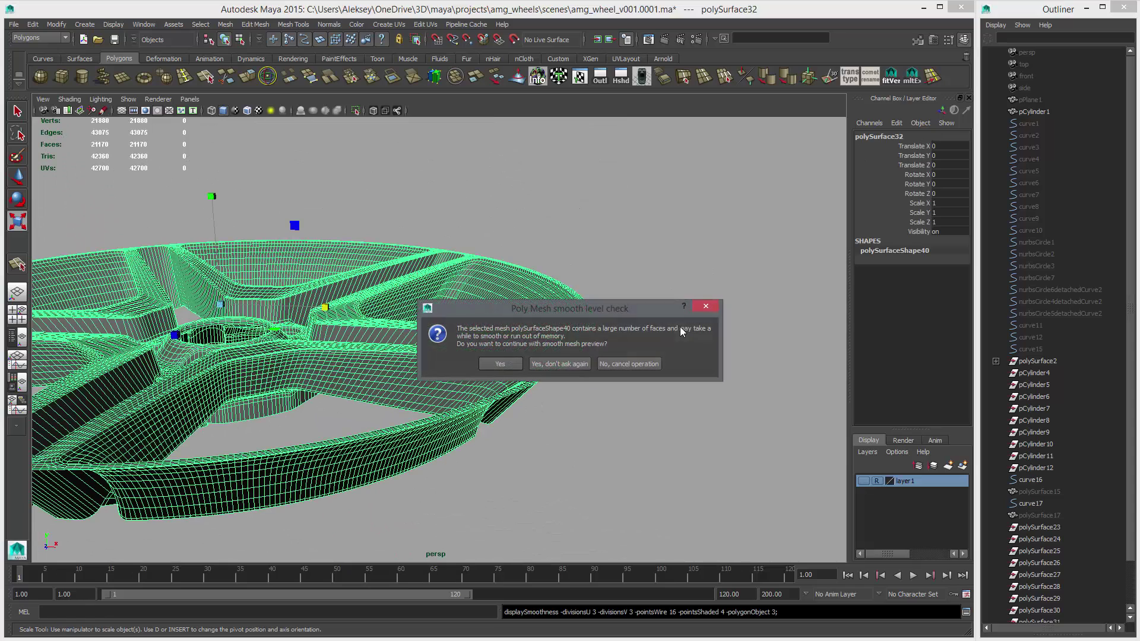
{"action": "left_click", "coordinate": [501, 363]}
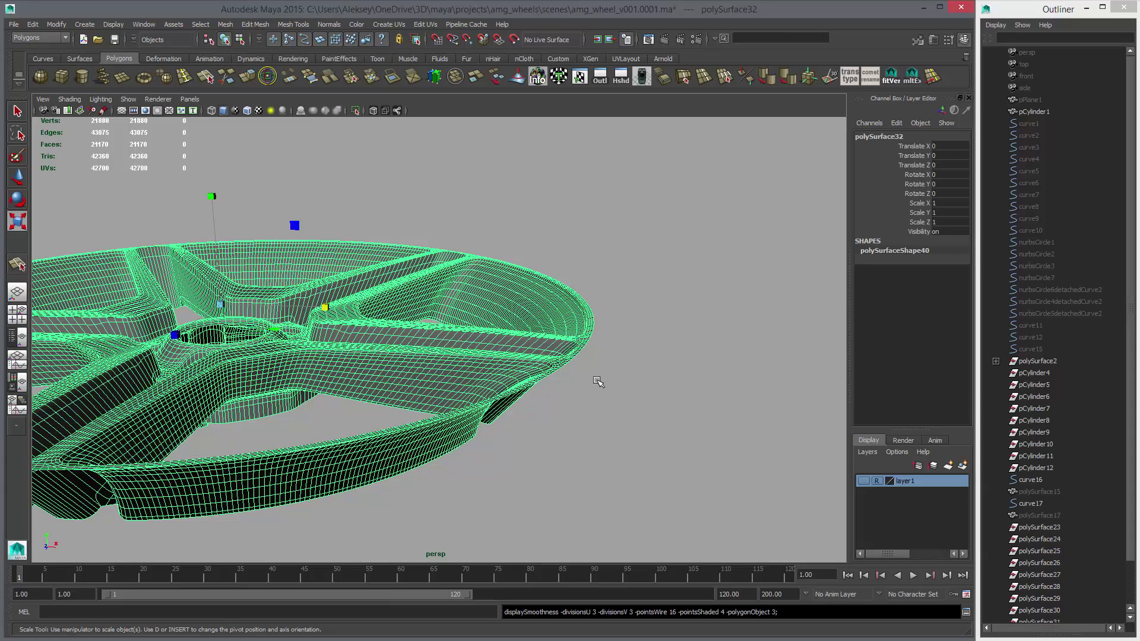
Step: Examine the smoothed wheel from several angles, shaded and with its wireframe selected, checking the spokes, hub and rim
{"action": "left_click", "coordinate": [585, 396]}
{"action": "left_click_drag", "start_coordinate": [585, 396], "coordinate": [713, 375], "text": "alt"}
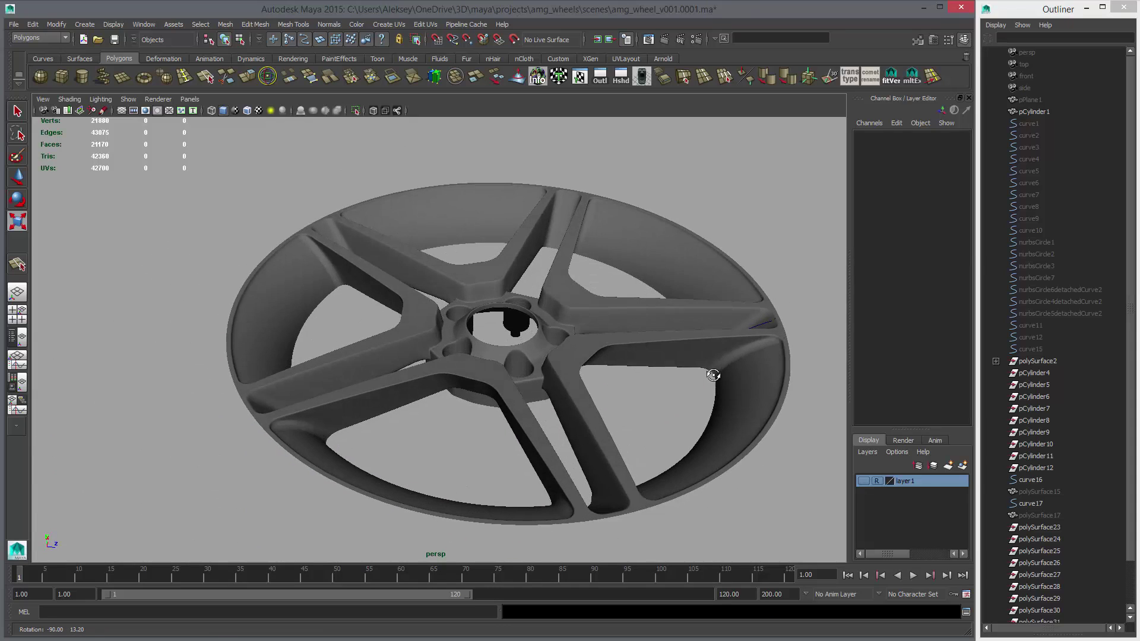
{"action": "left_click", "coordinate": [613, 353]}
{"action": "left_click", "coordinate": [772, 273]}
{"action": "left_click_drag", "start_coordinate": [771, 273], "coordinate": [563, 308], "text": "alt"}
{"action": "scroll", "coordinate": [612, 318], "scroll_direction": "up", "scroll_amount": 3}
{"action": "left_click", "coordinate": [603, 354]}
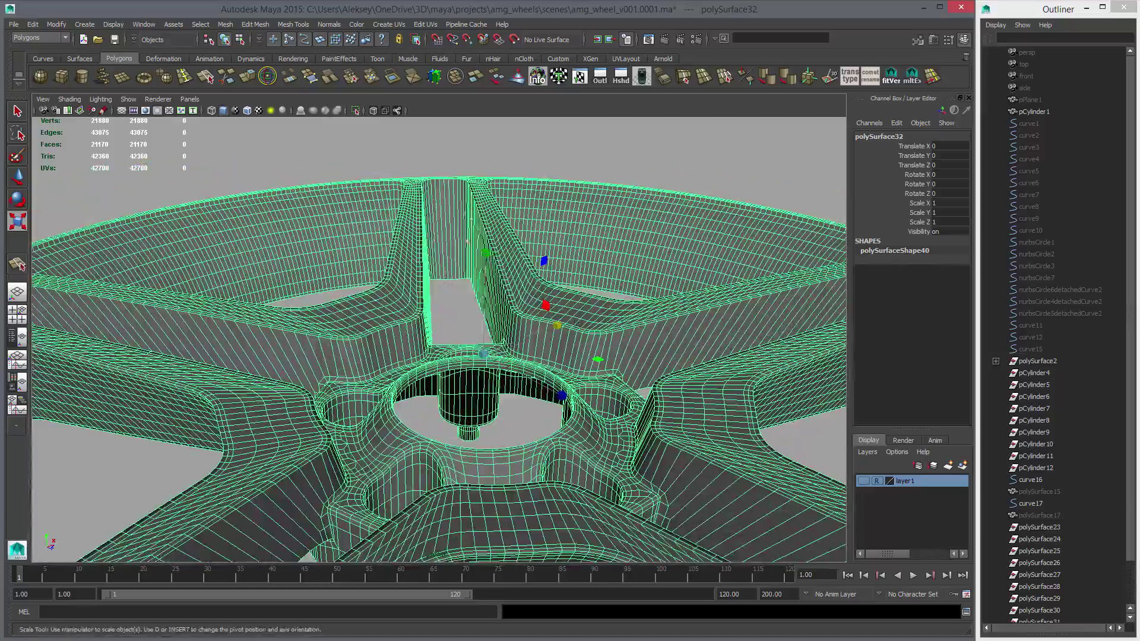
{"action": "scroll", "coordinate": [477, 294], "scroll_direction": "down", "scroll_amount": 5}
{"action": "left_click_drag", "start_coordinate": [478, 295], "coordinate": [480, 439], "text": "alt"}
{"action": "scroll", "coordinate": [379, 290], "scroll_direction": "up", "scroll_amount": 4}
{"action": "scroll", "coordinate": [425, 291], "scroll_direction": "down", "scroll_amount": 5}
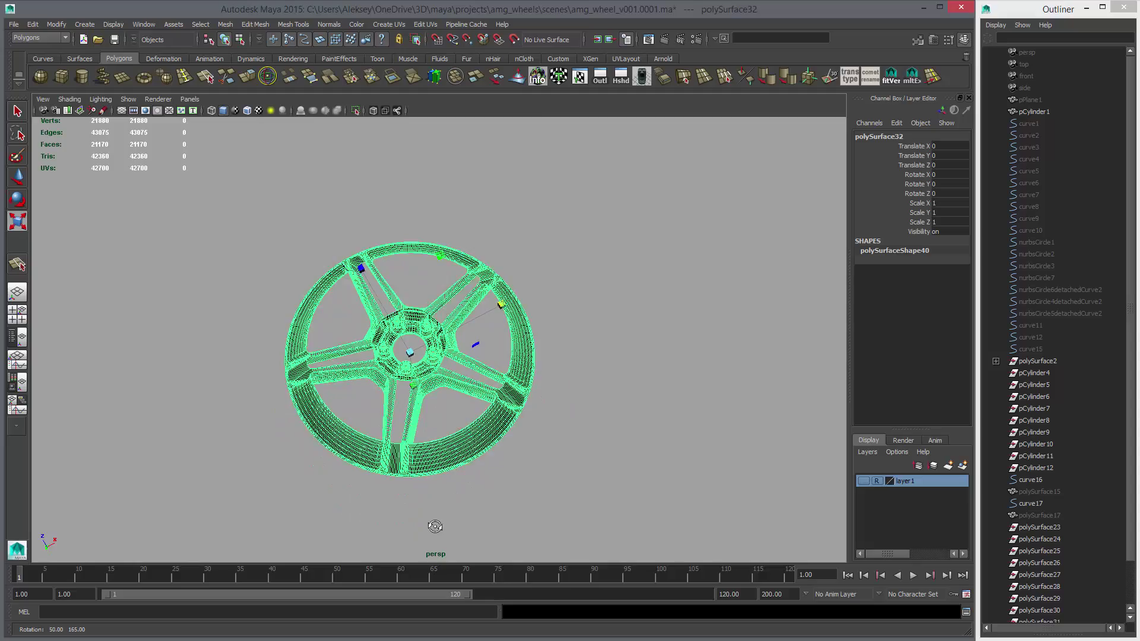
{"action": "left_click_drag", "start_coordinate": [434, 527], "coordinate": [514, 376], "text": "alt"}
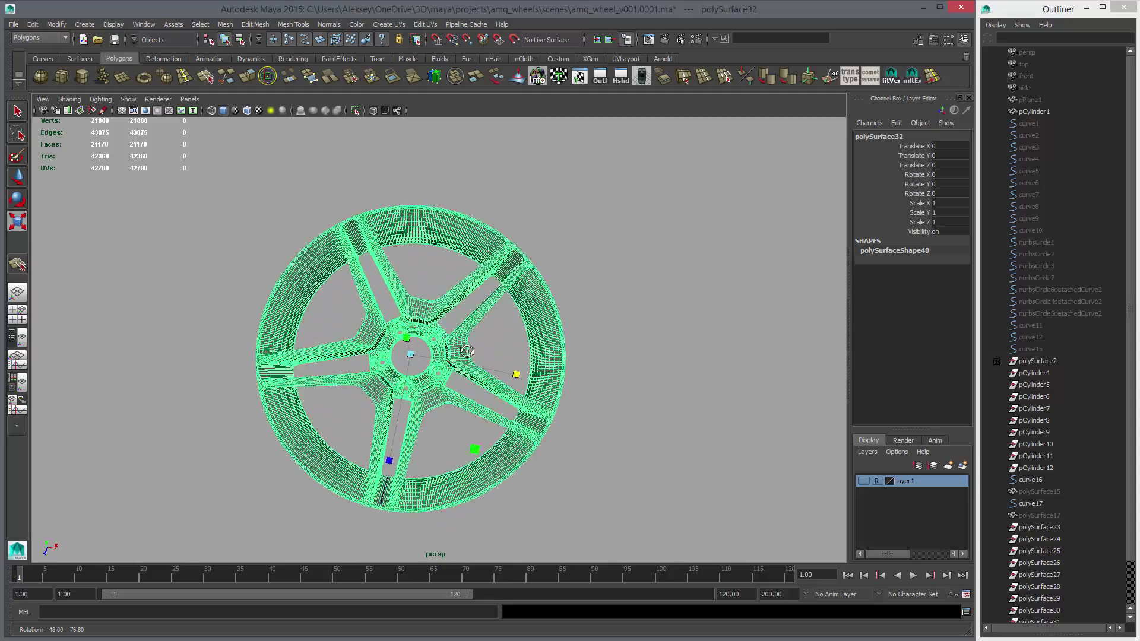
{"action": "right_click_drag", "start_coordinate": [514, 376], "coordinate": [558, 385], "text": "alt"}
{"action": "right_click_drag", "start_coordinate": [574, 345], "coordinate": [687, 432], "text": "alt"}
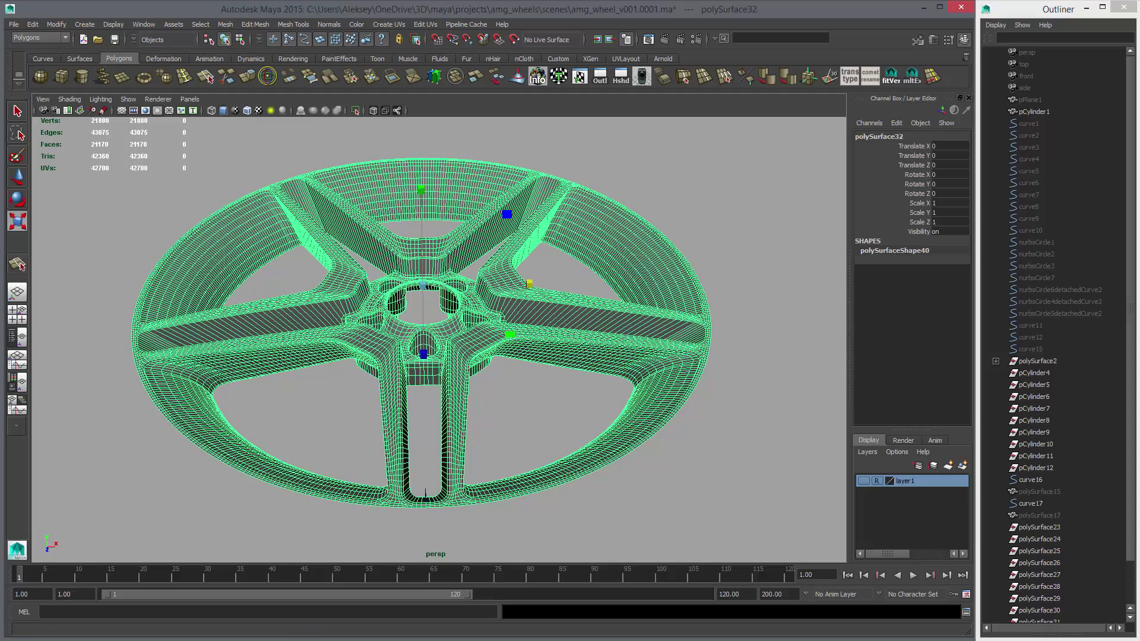